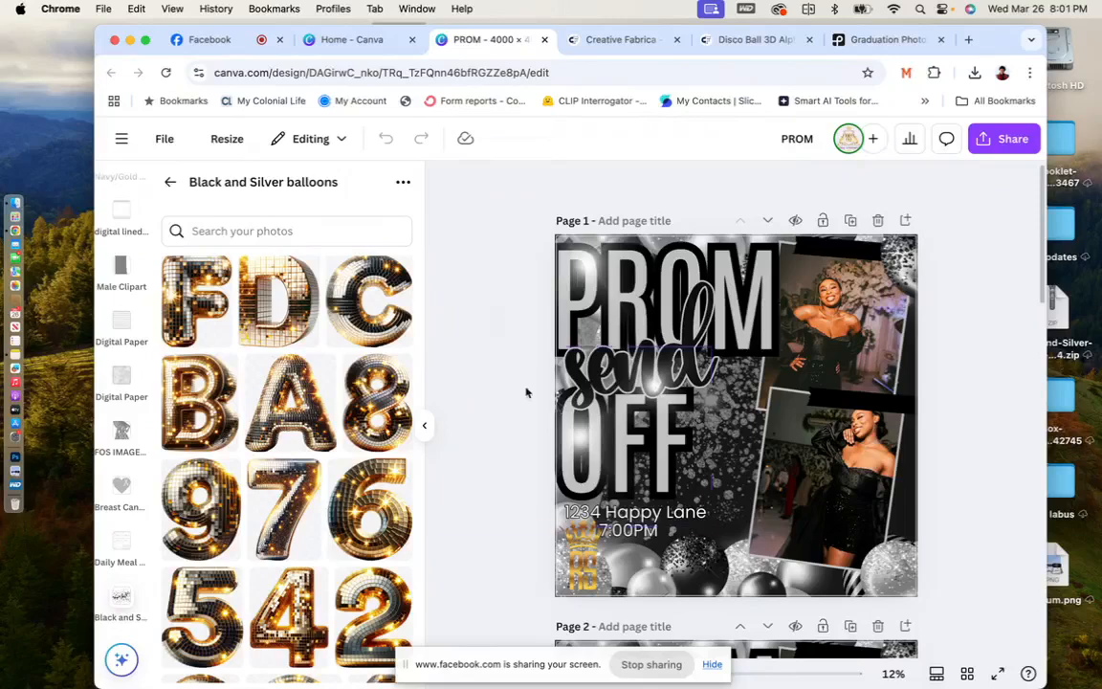
Hide the screen-sharing notice covering the lower part of the prom design.
click(714, 665)
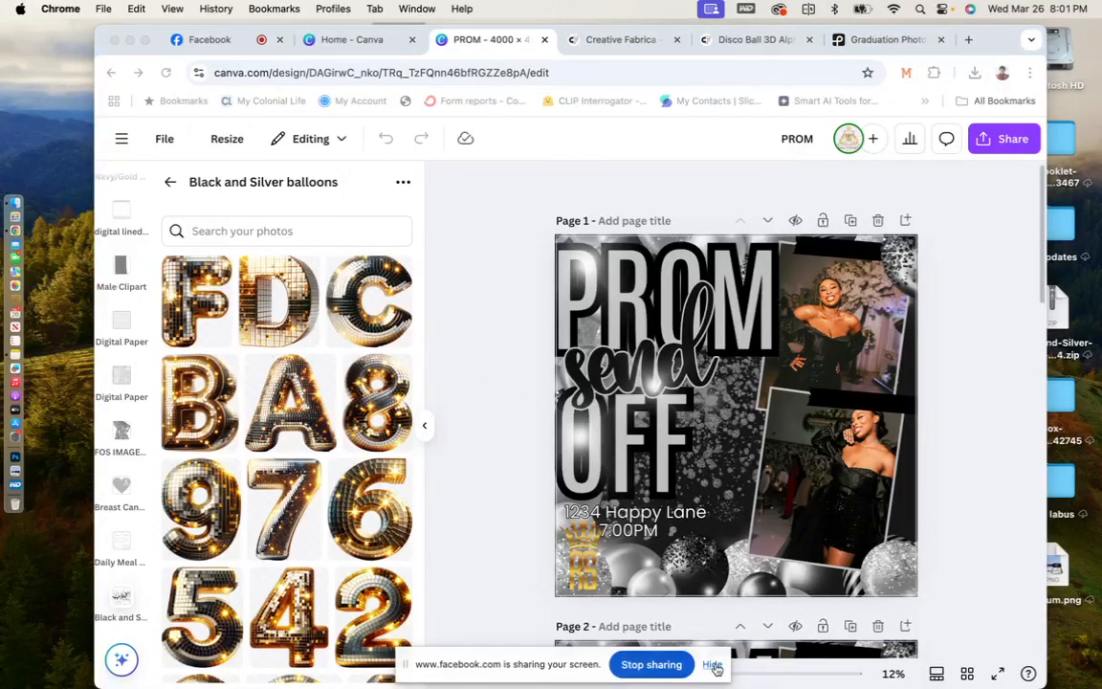
click(714, 665)
scroll(512, 518, down, 2)
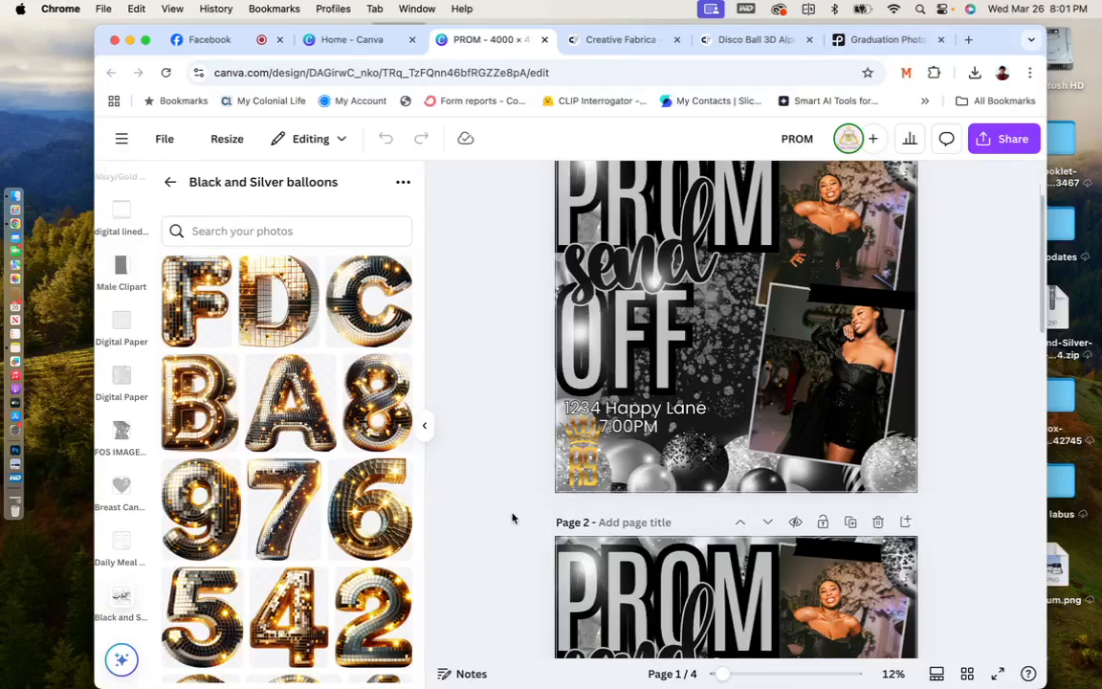
scroll(512, 518, up, 1)
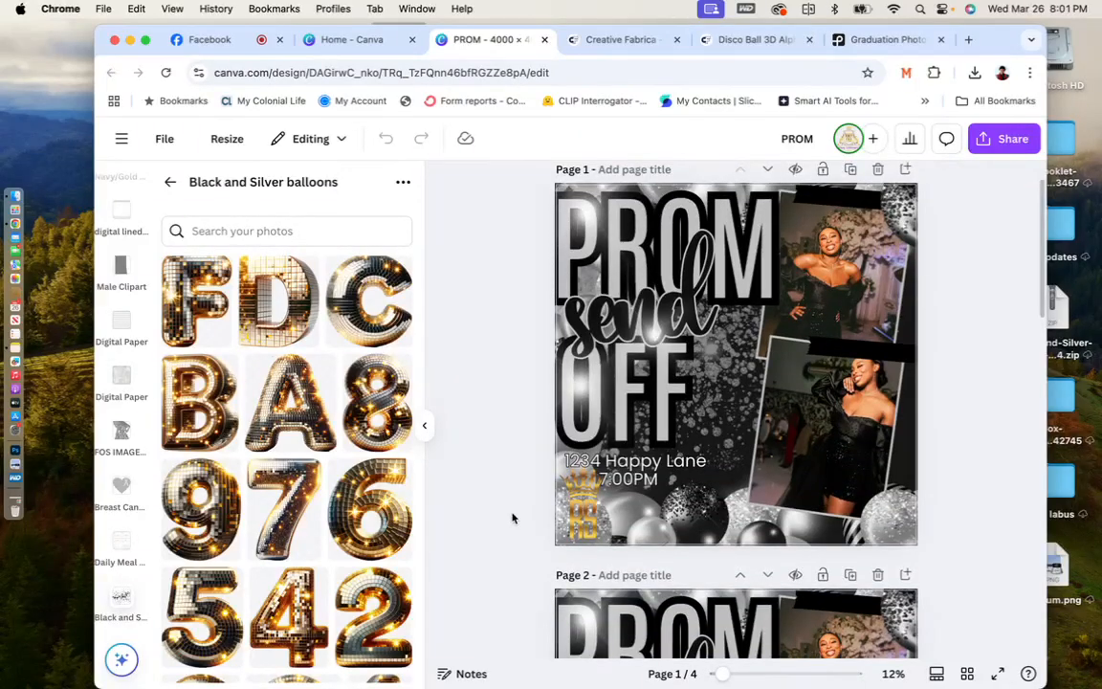
scroll(512, 518, up, 1)
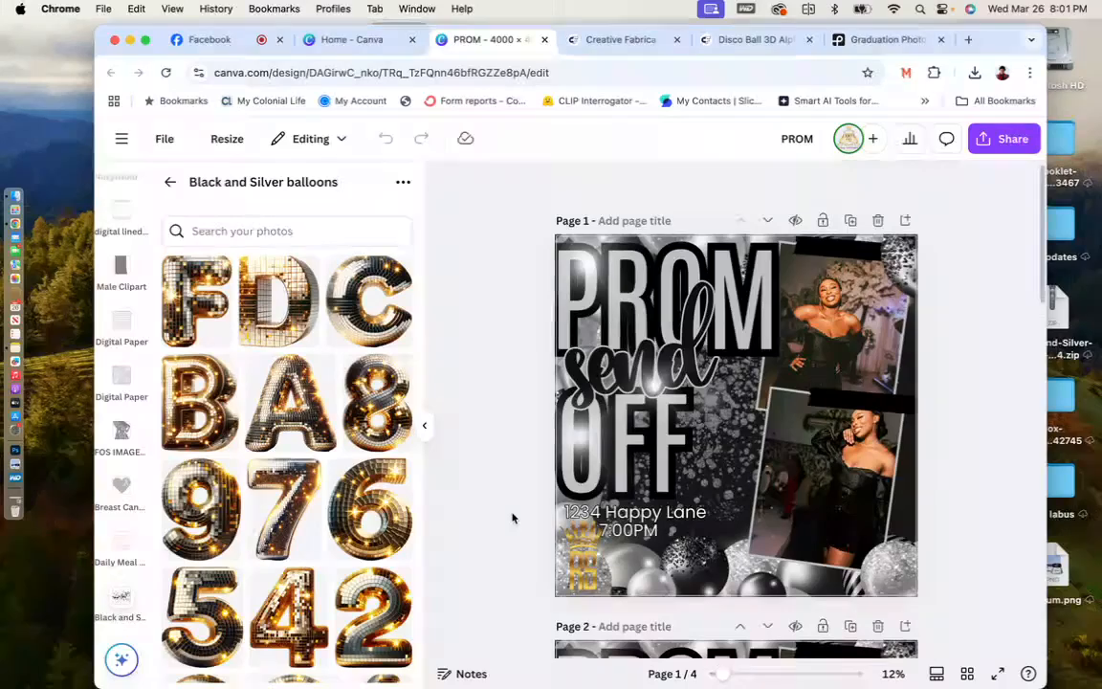
Delete page 3, the one with two photos over the silver balloon background, from the prom design.
scroll(512, 518, down, 6)
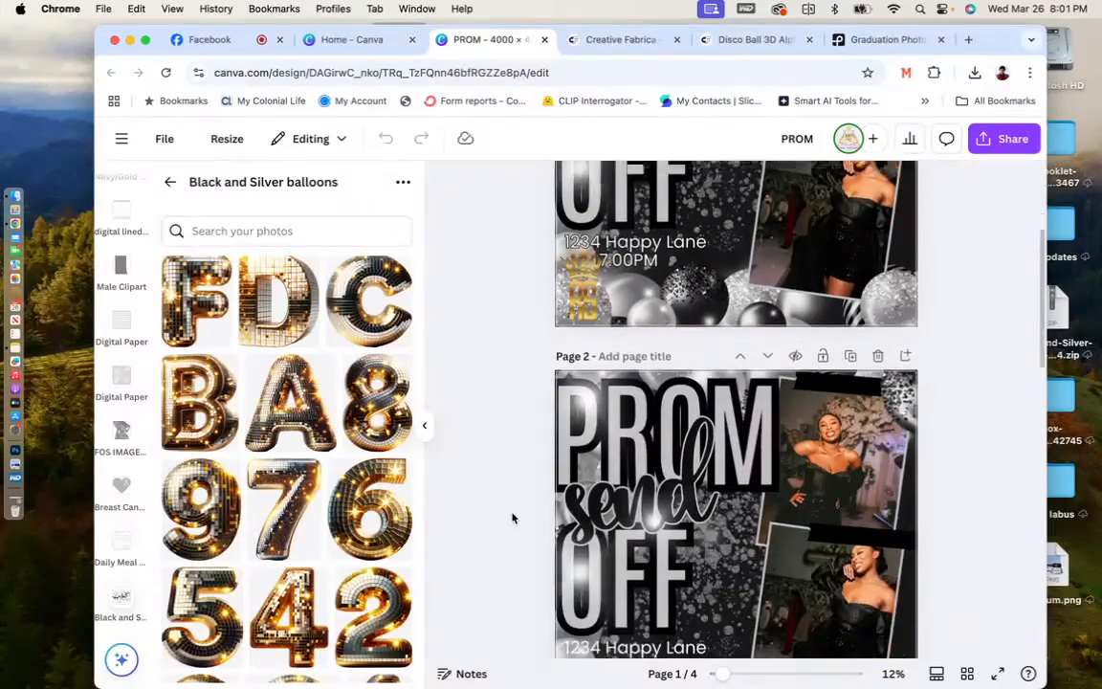
scroll(512, 518, down, 5)
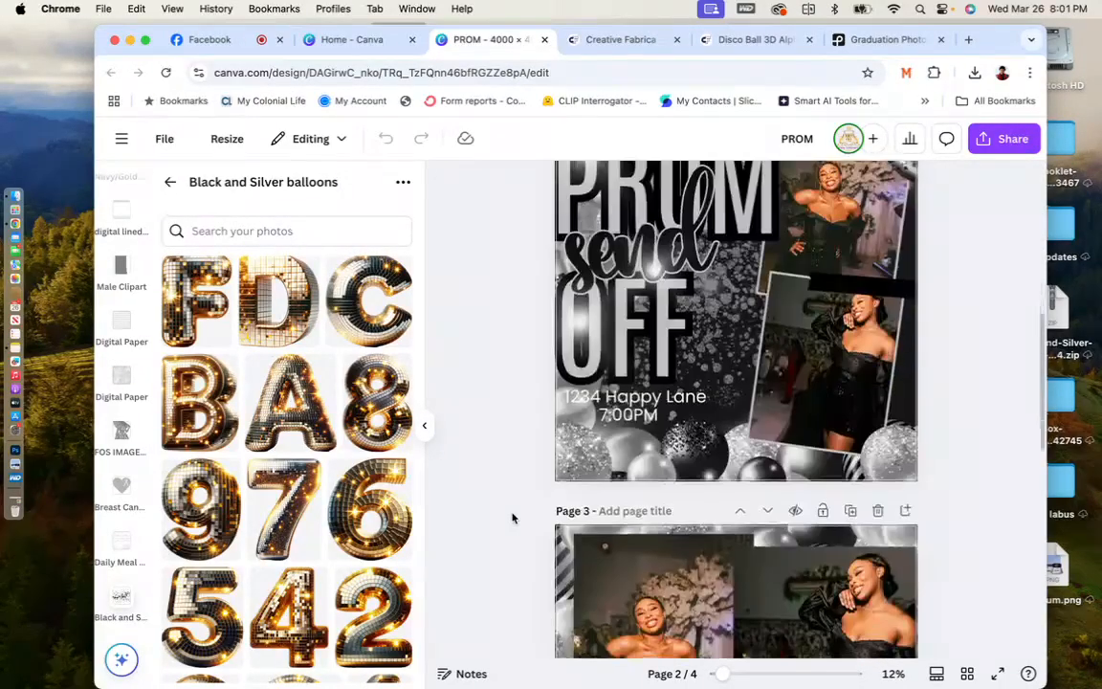
scroll(512, 518, down, 8)
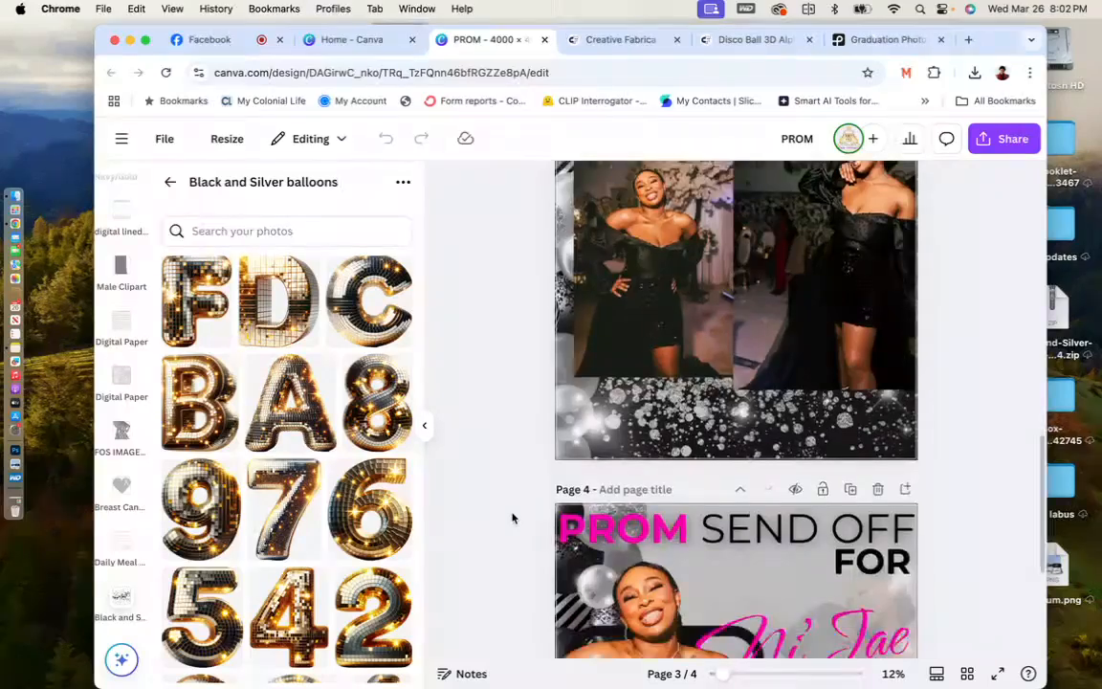
scroll(512, 518, up, 4)
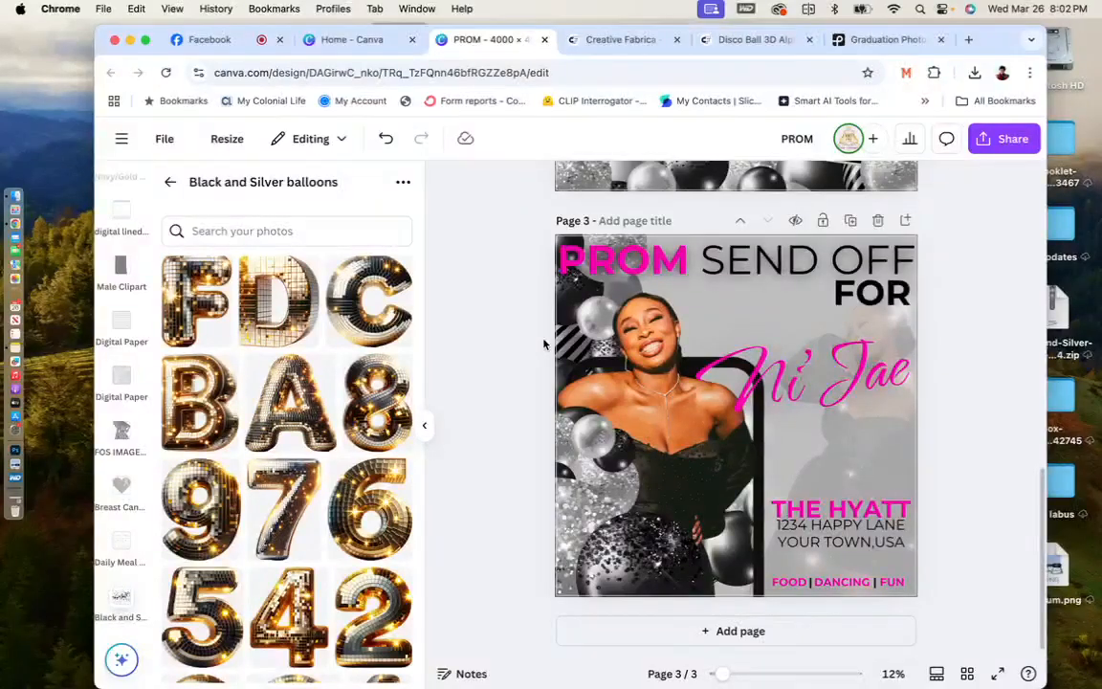
Add a blank page at the end of the prom design, after the pink-lettered invitation.
scroll(544, 344, up, 10)
scroll(544, 345, up, 3)
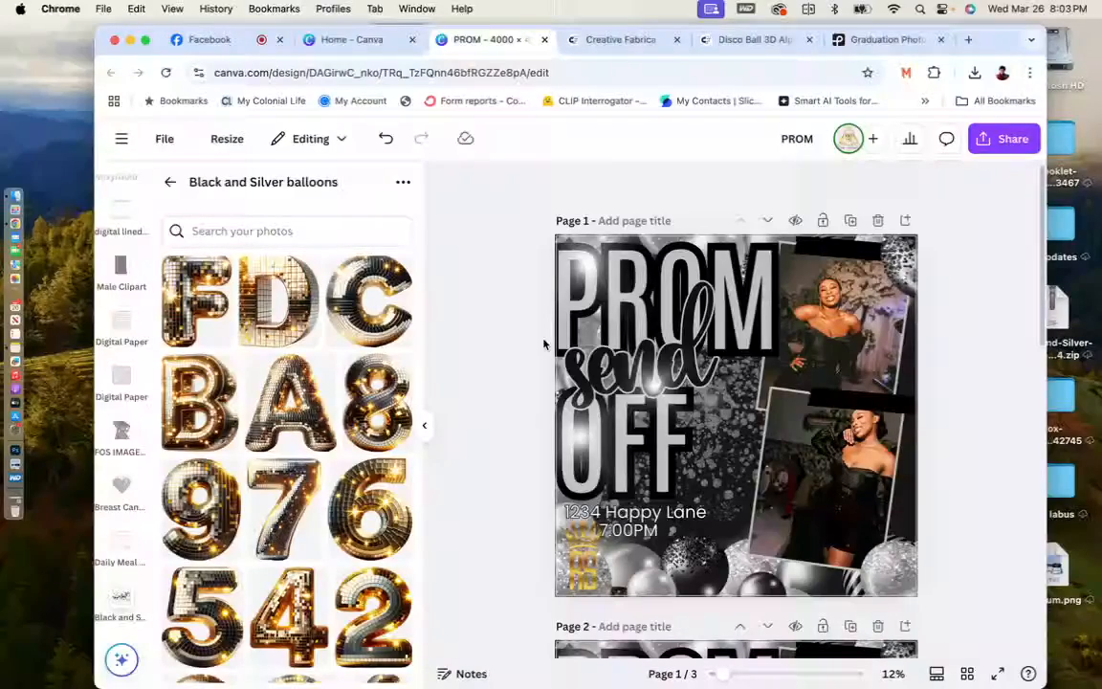
scroll(544, 345, down, 10)
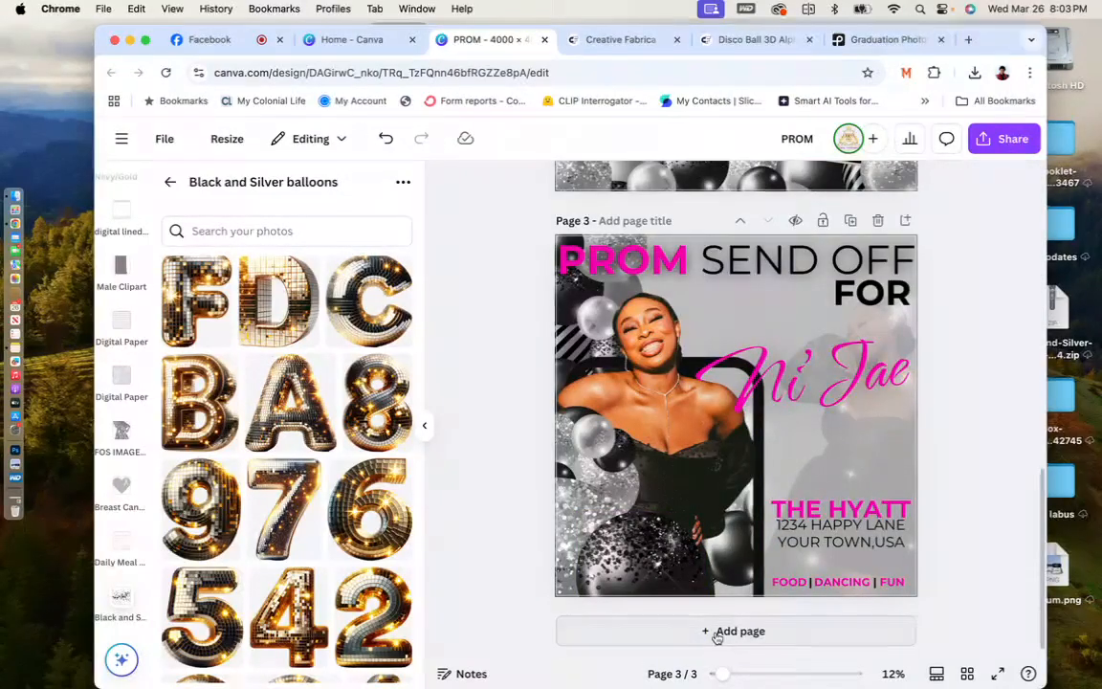
click(716, 634)
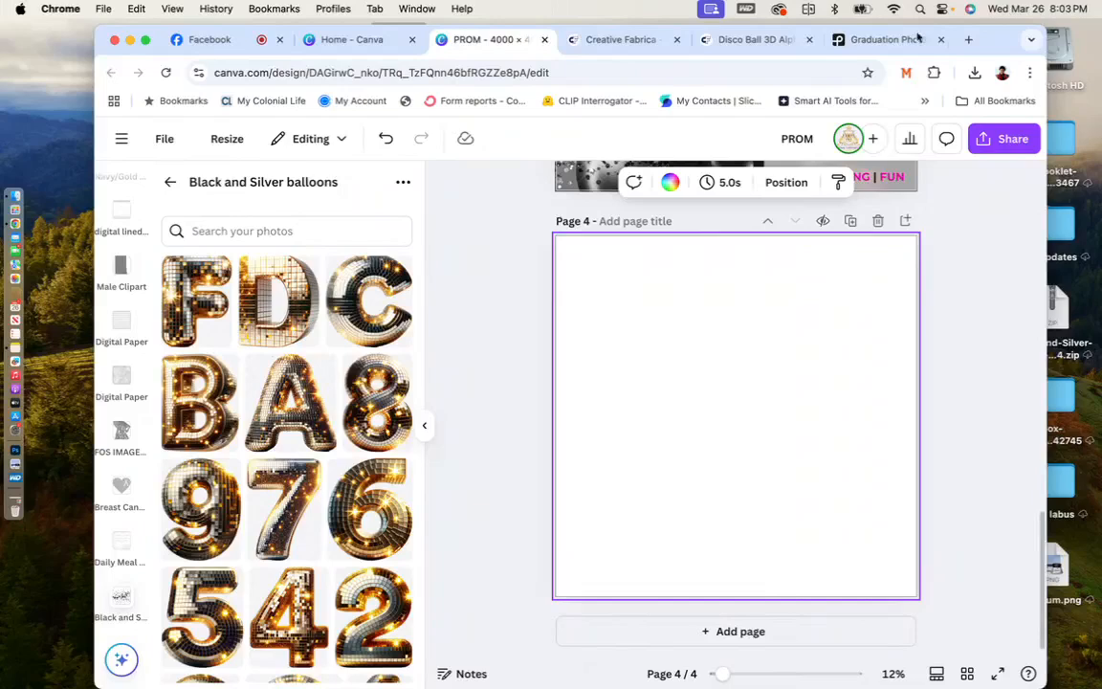
Switch to Pexels and search its photos for "prom".
click(867, 43)
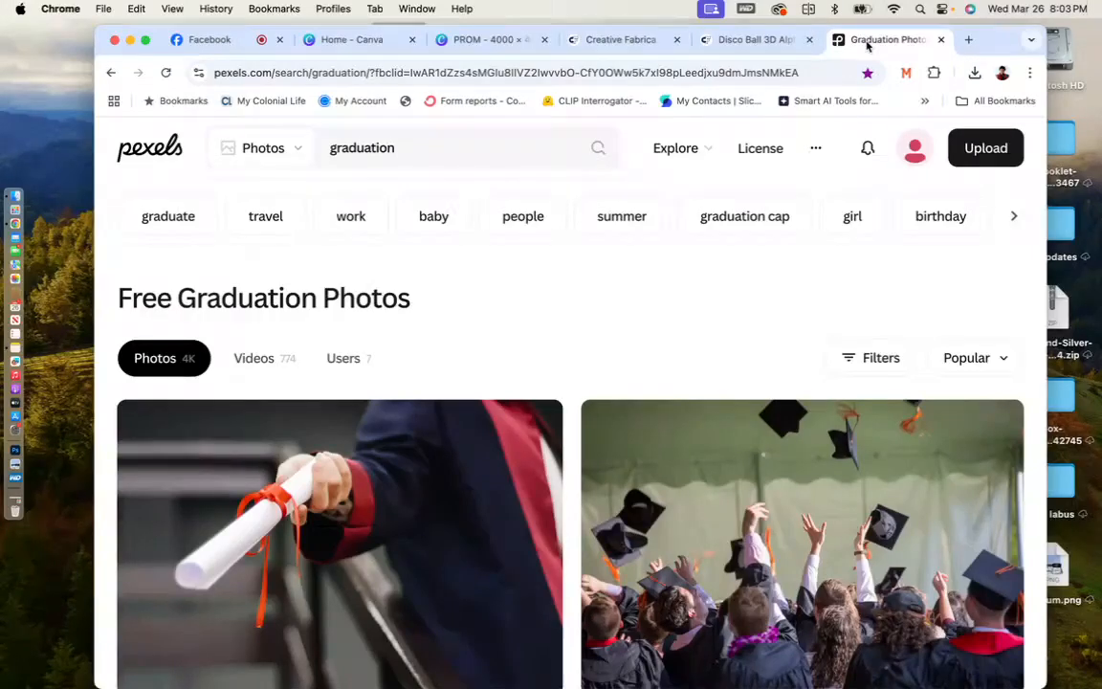
click(532, 155)
text(prom)
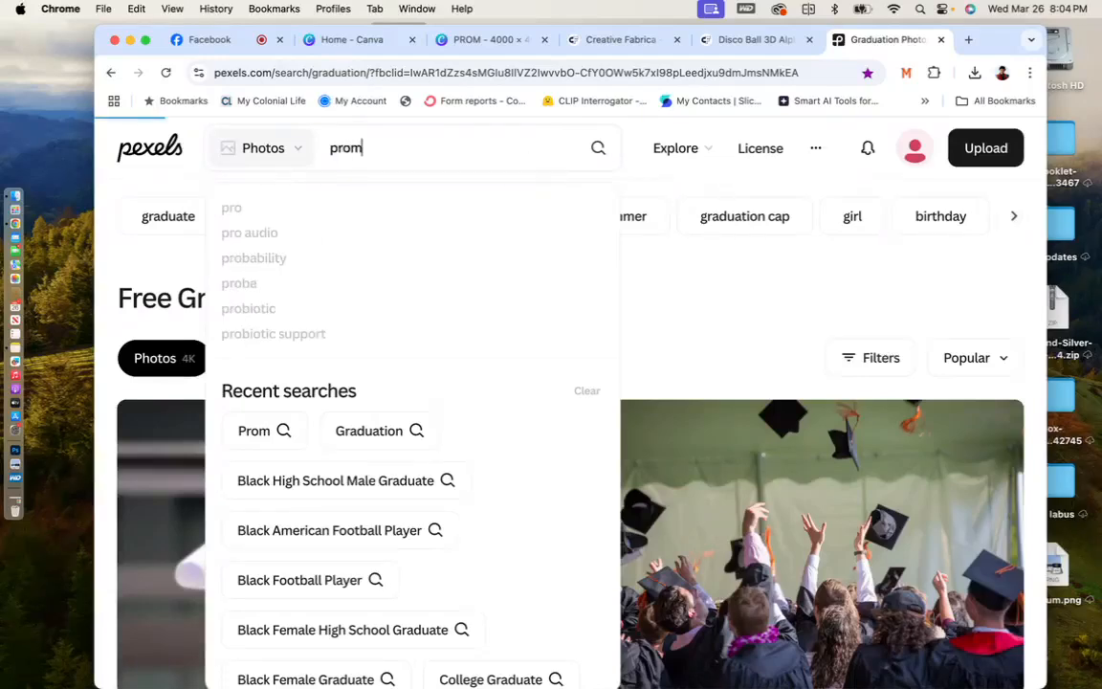
key(Return)
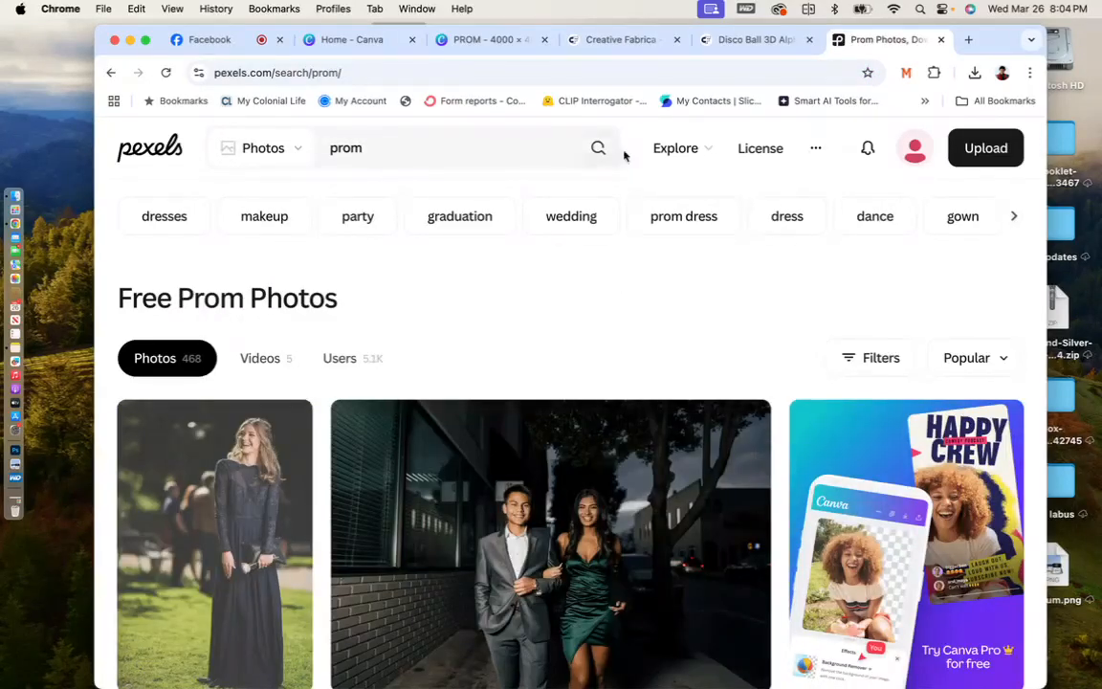
Like the three photos of the woman in the red ball gown among the prom results.
scroll(687, 283, down, 3)
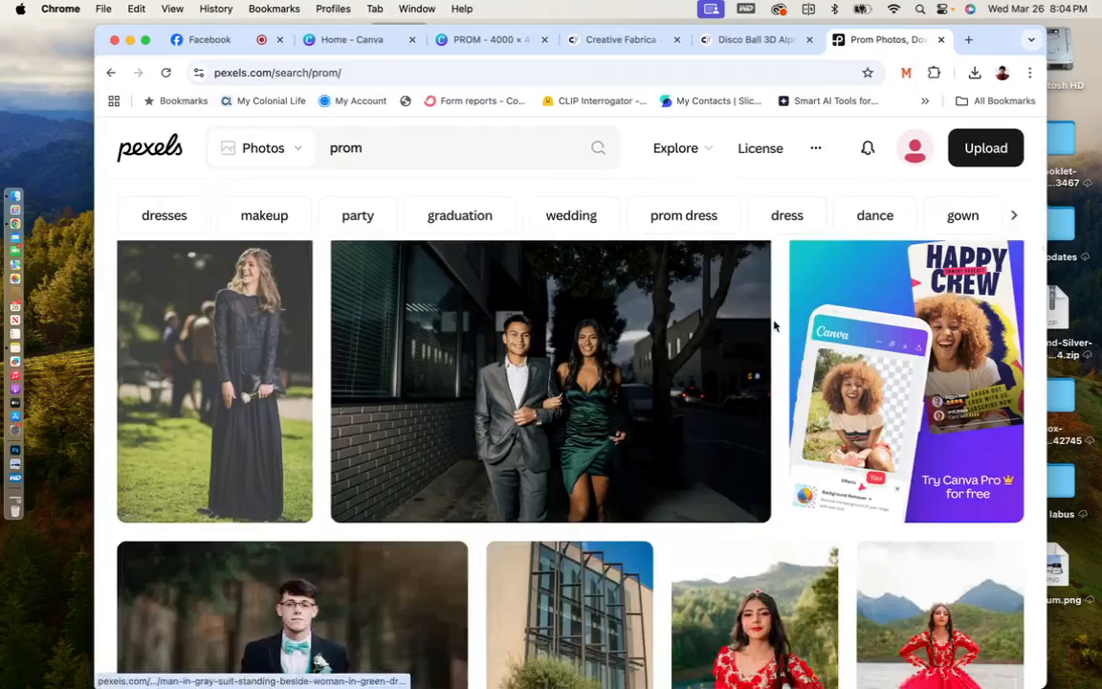
scroll(776, 325, down, 4)
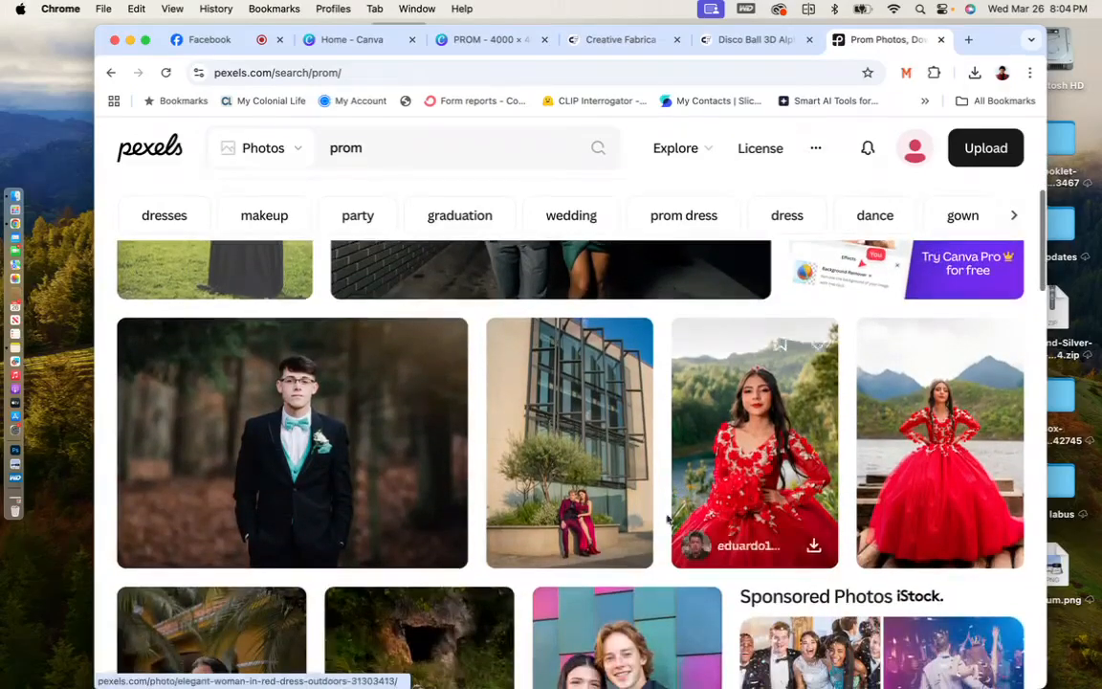
scroll(664, 554, down, 1)
scroll(664, 554, down, 2)
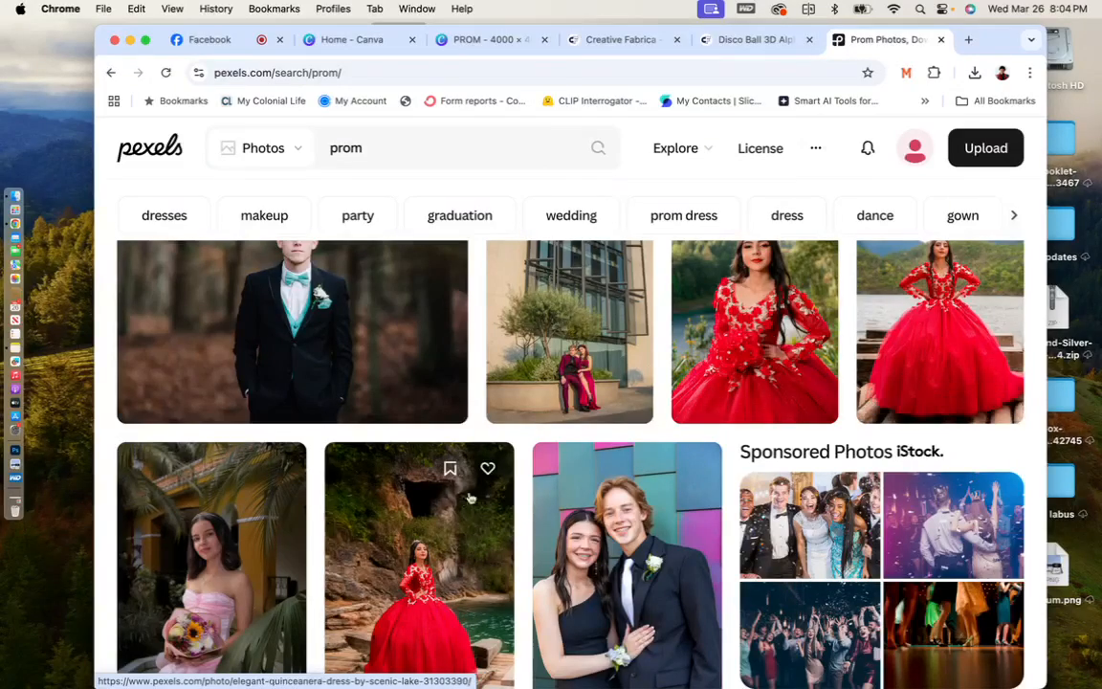
click(488, 468)
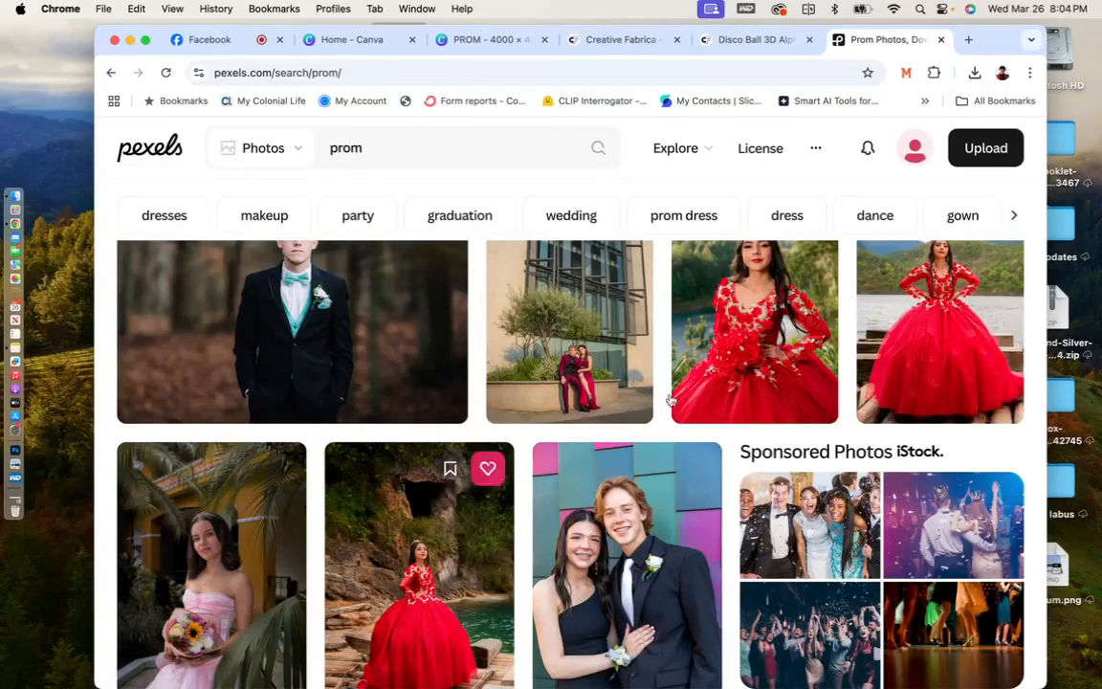
scroll(710, 390, up, 2)
click(813, 419)
click(998, 418)
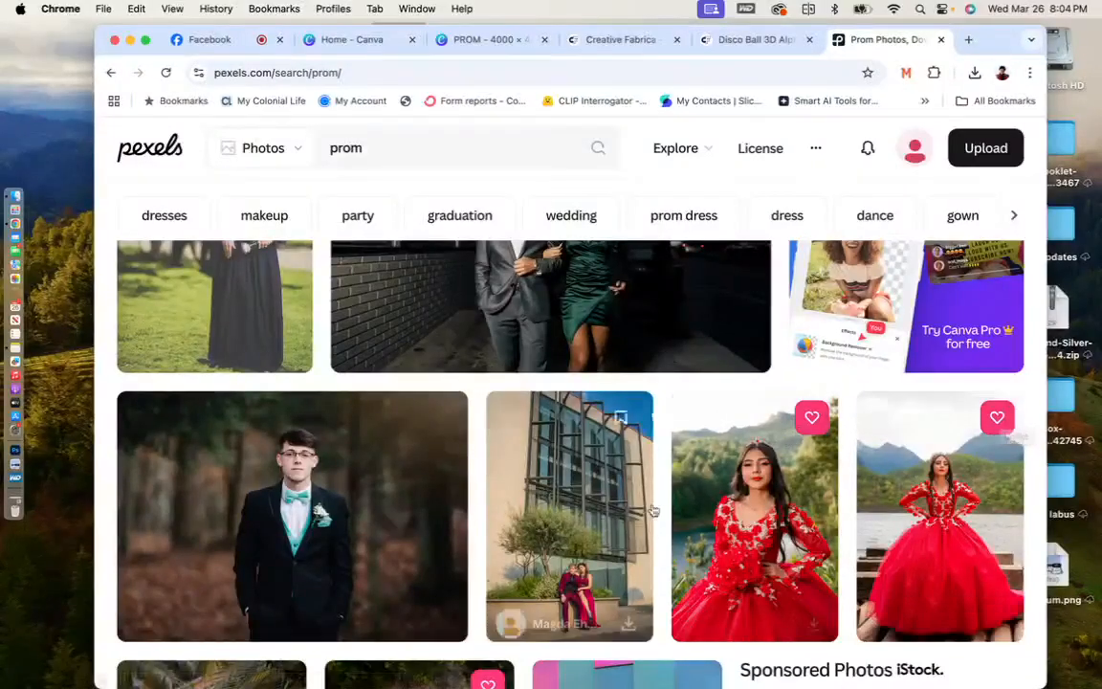
Like the two photos of the woman in the black dress wearing a red and white wrist corsage.
scroll(581, 486, down, 10)
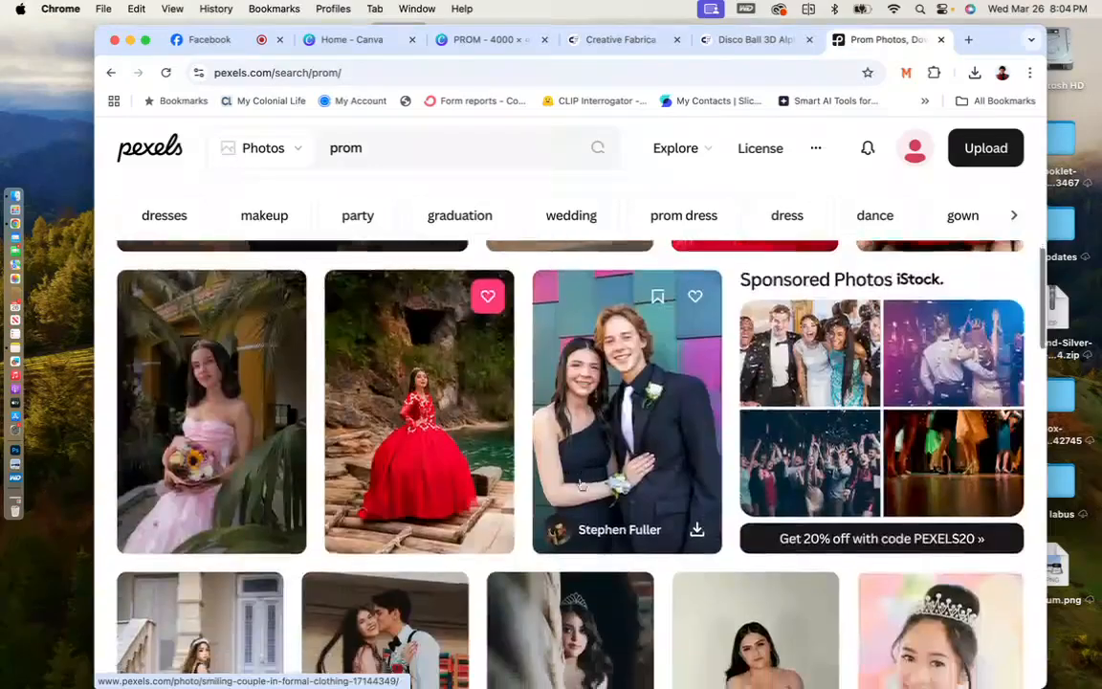
scroll(581, 485, down, 5)
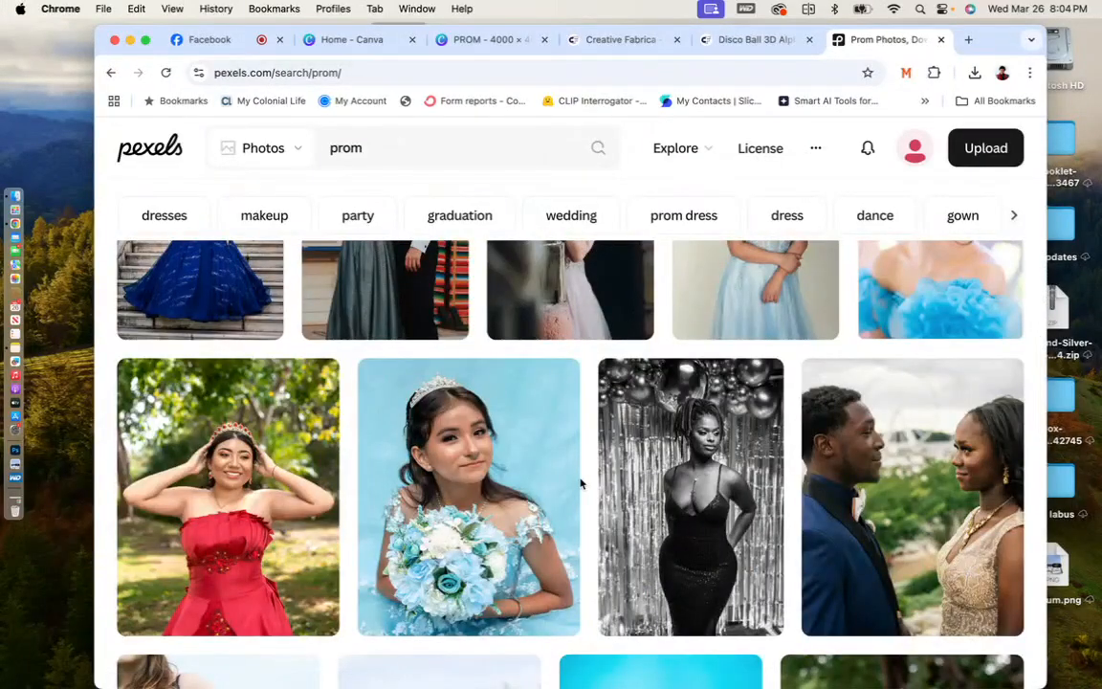
scroll(581, 485, down, 6)
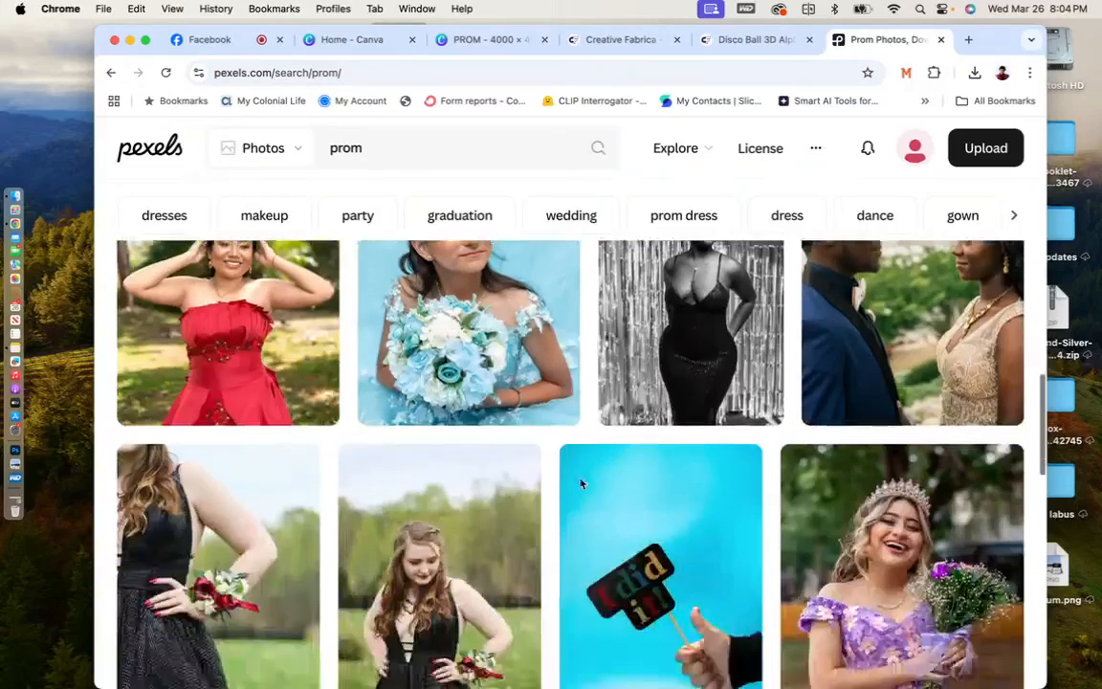
scroll(581, 485, down, 1)
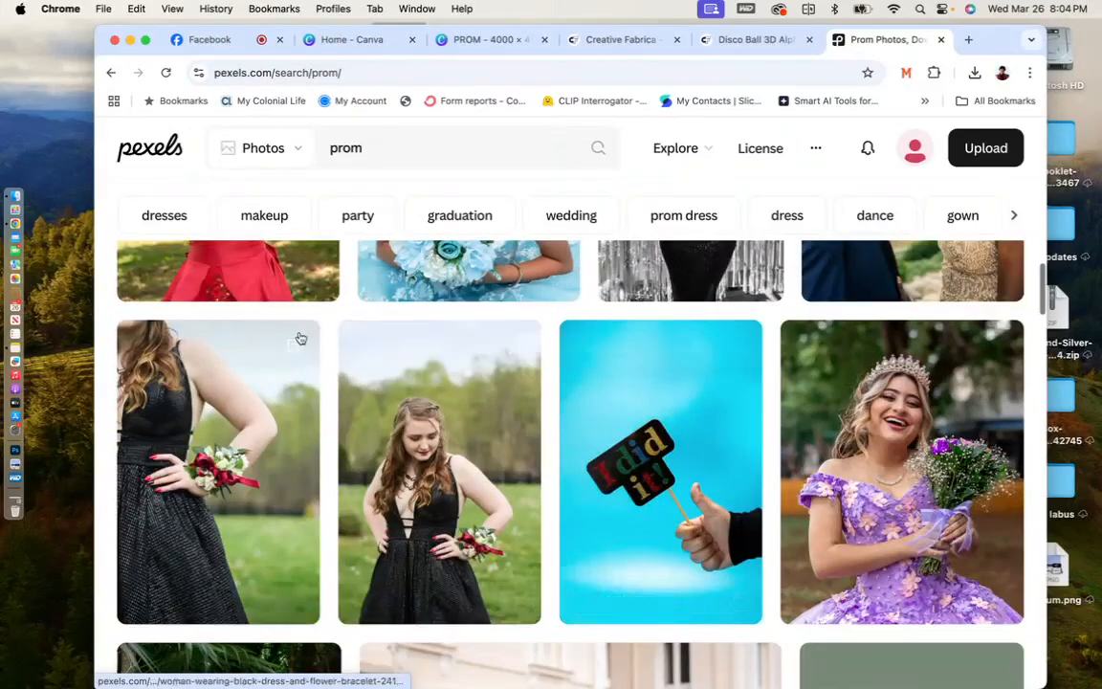
click(296, 346)
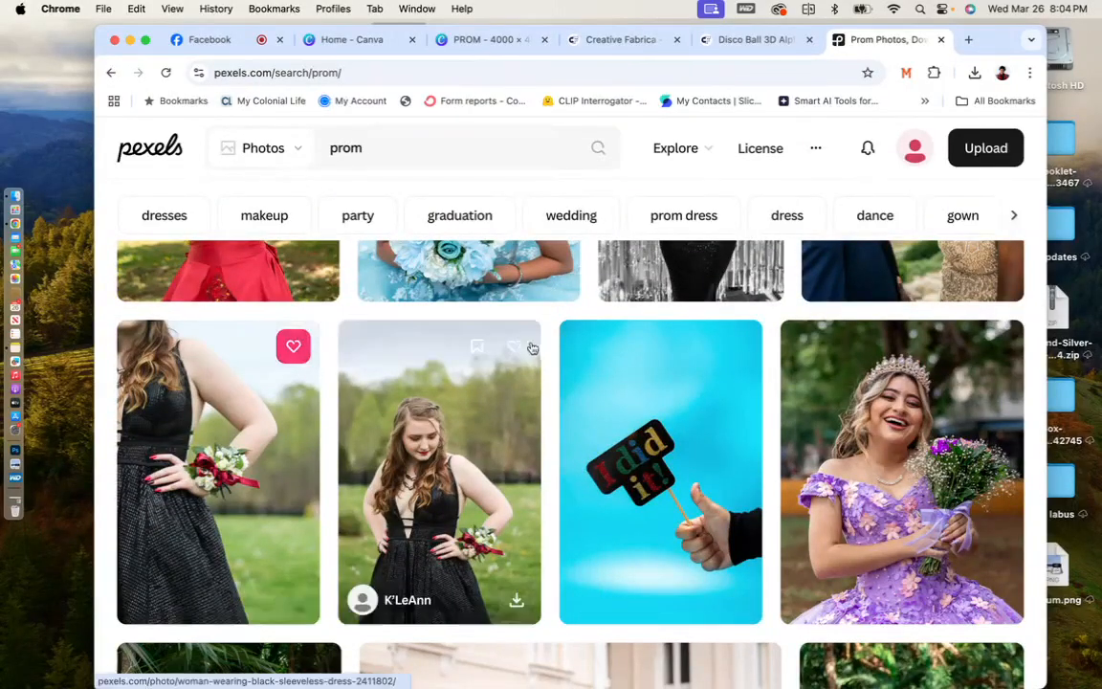
click(514, 346)
Like the photo of the woman in the light blue gown holding up a blue bouquet.
scroll(541, 401, down, 5)
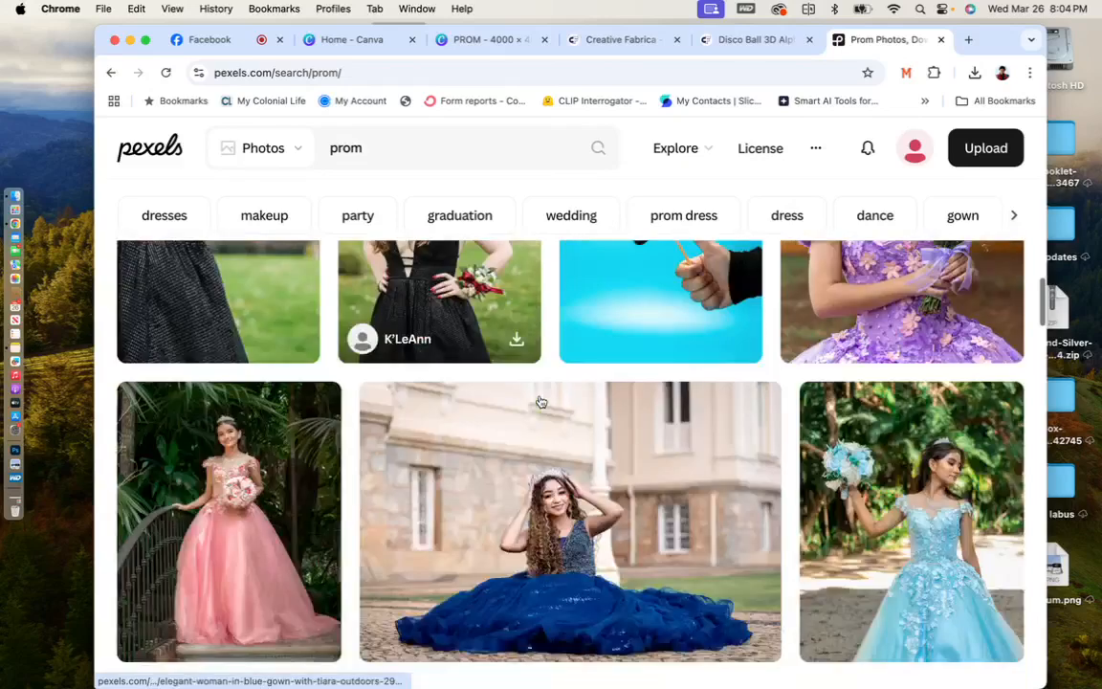
scroll(542, 400, up, 6)
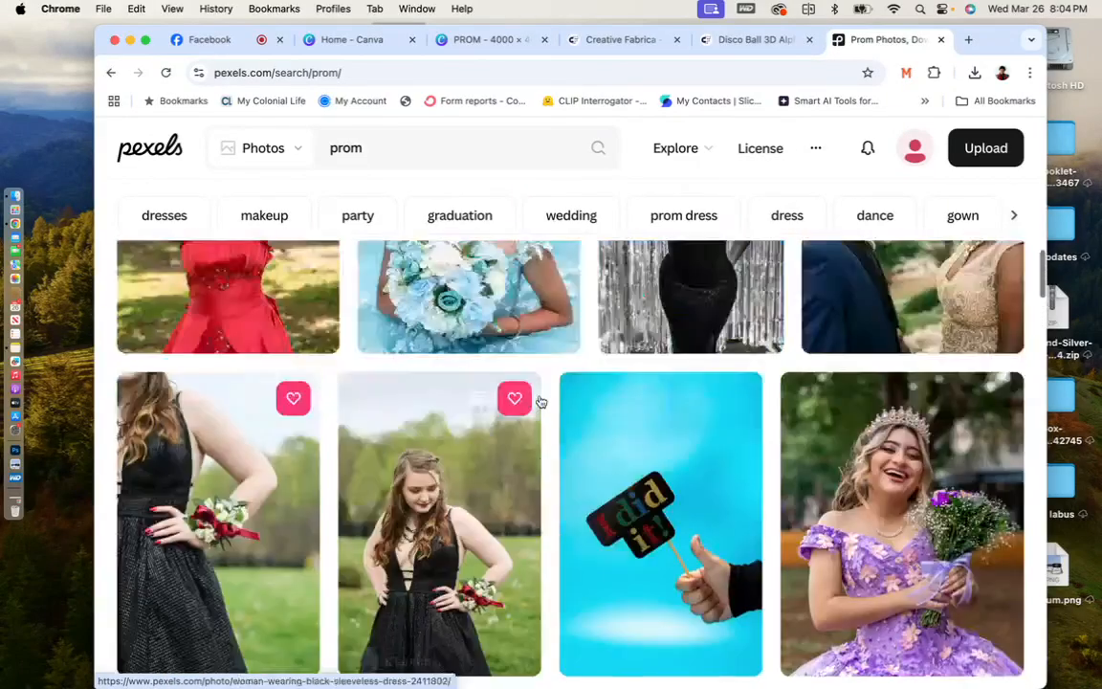
scroll(542, 401, down, 5)
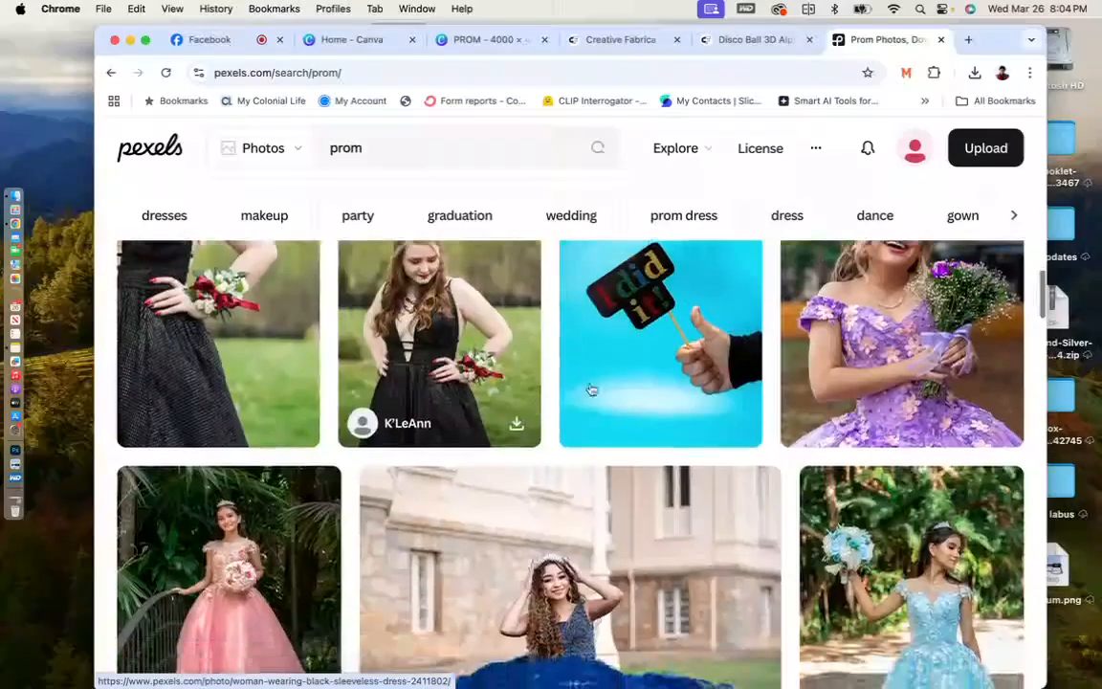
click(998, 494)
scroll(670, 430, up, 2)
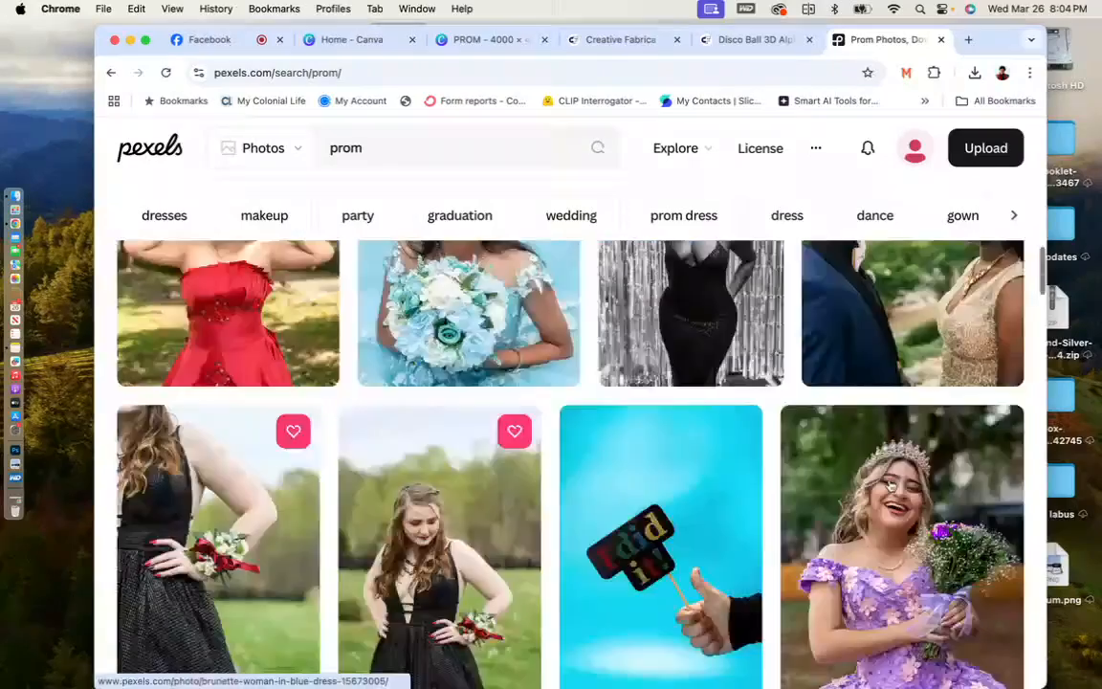
scroll(574, 435, down, 6)
click(553, 501)
Browse further through the prom search results for suitable photos of people in formal gowns.
scroll(682, 525, down, 3)
scroll(681, 524, down, 6)
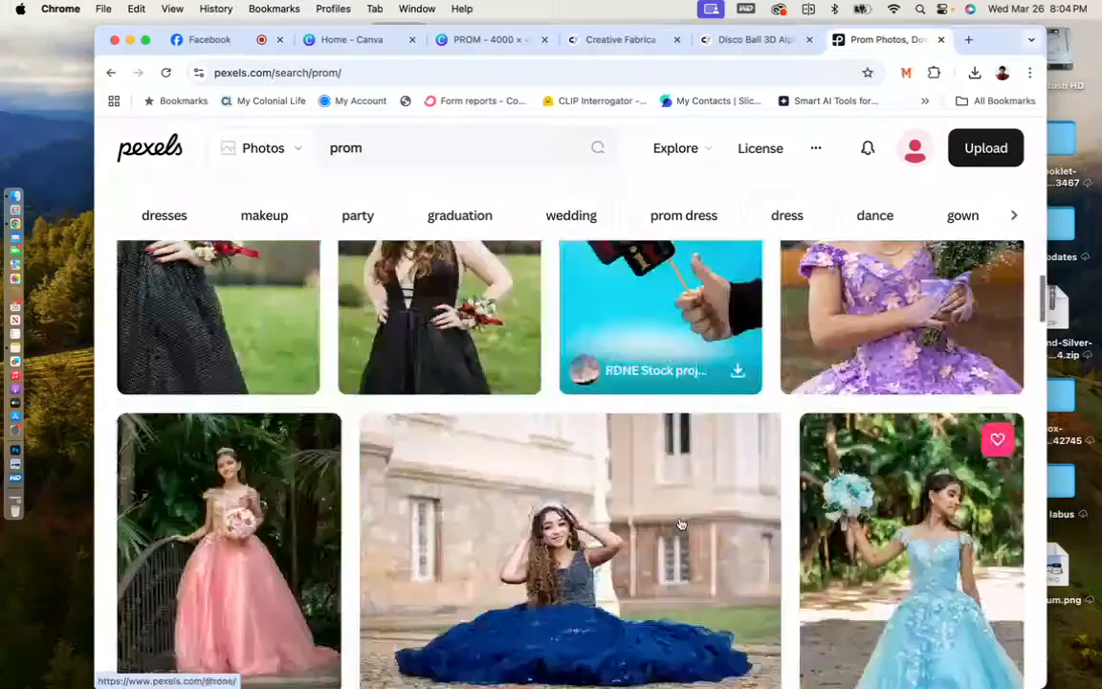
scroll(681, 524, down, 2)
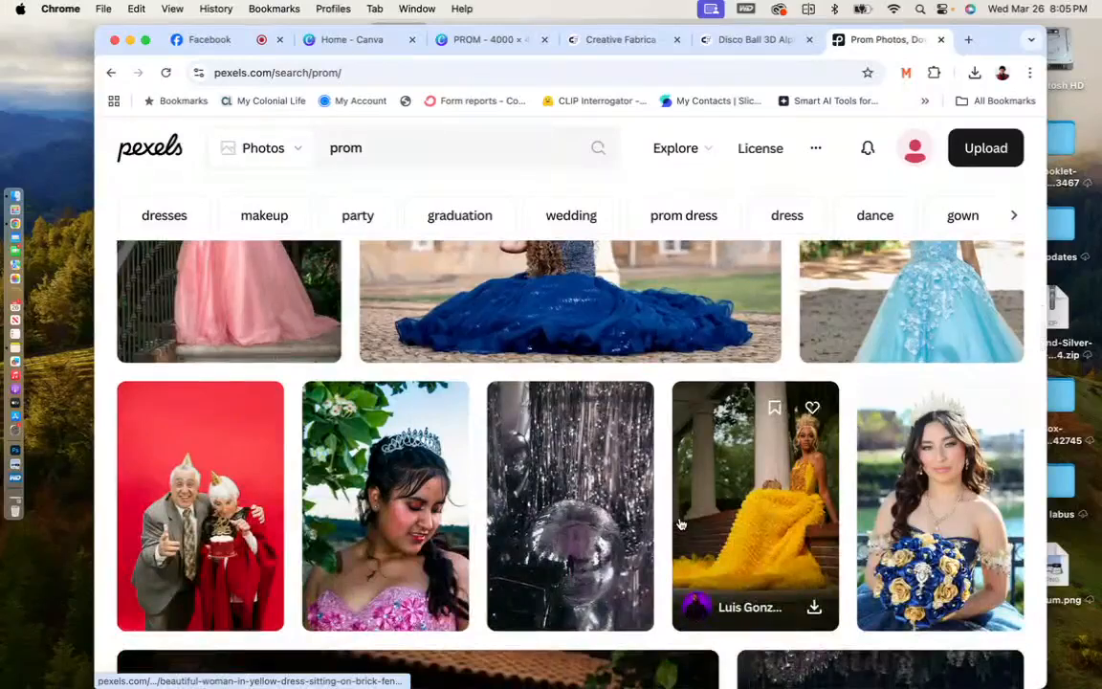
scroll(682, 524, down, 1)
scroll(680, 525, down, 3)
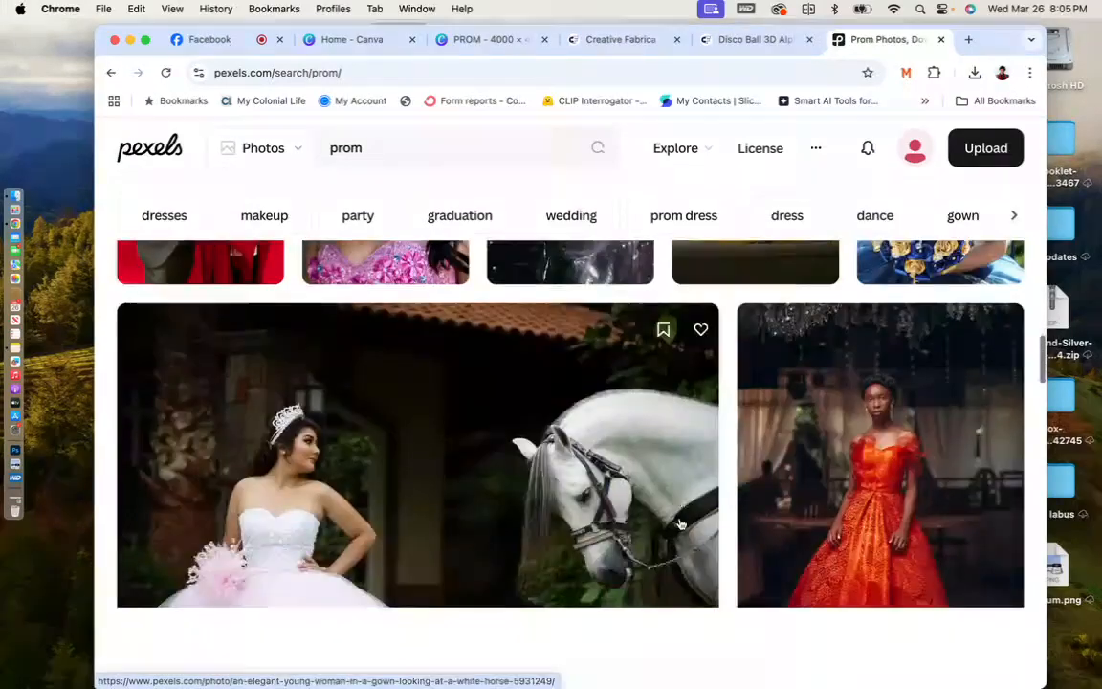
scroll(680, 524, down, 10)
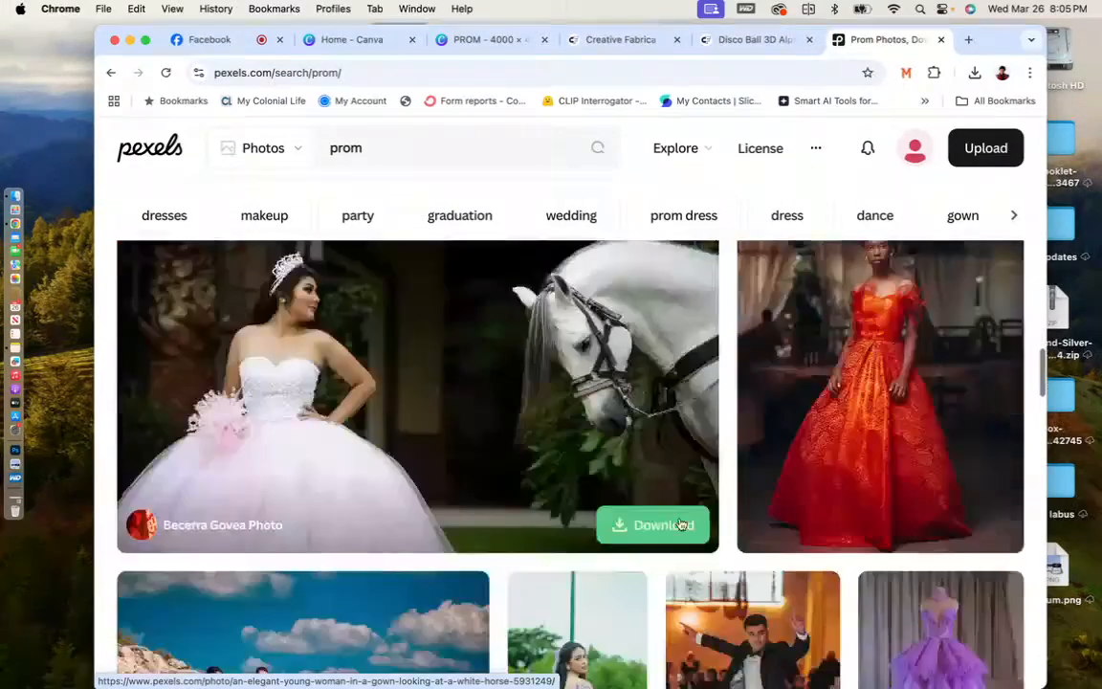
scroll(680, 525, down, 9)
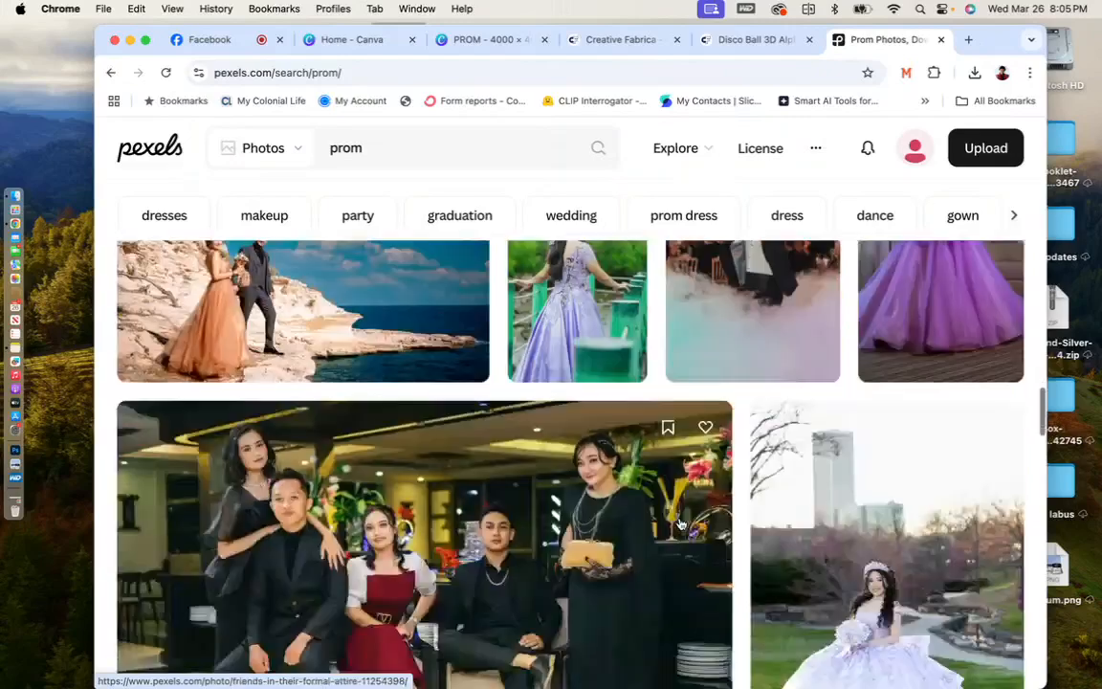
scroll(680, 524, down, 10)
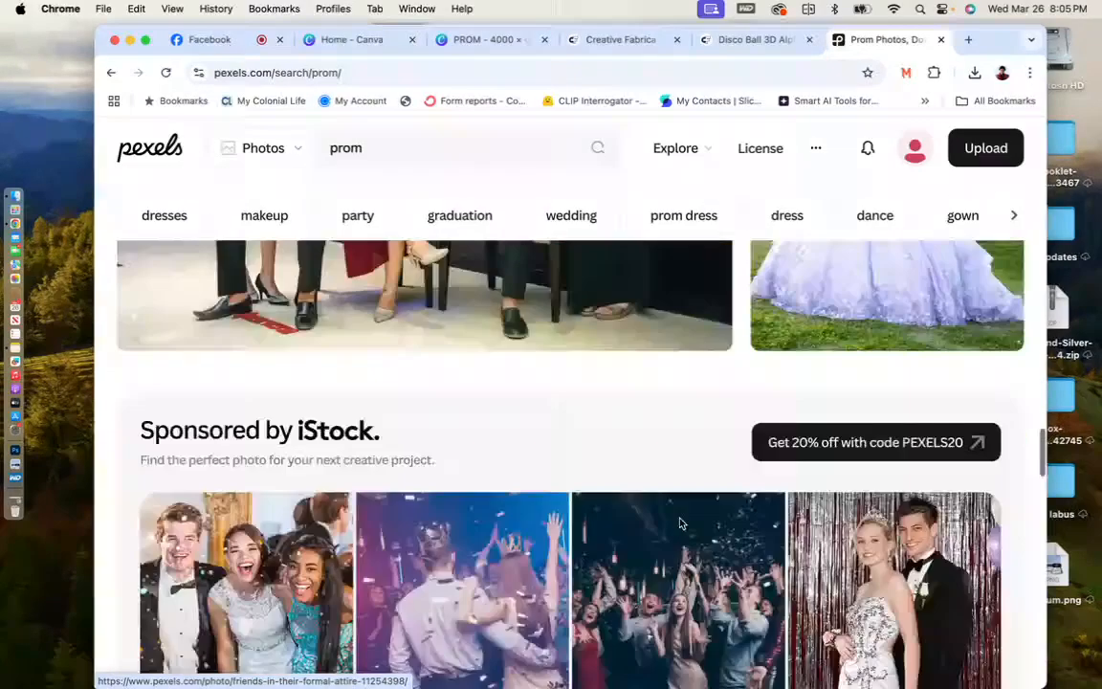
scroll(681, 525, down, 8)
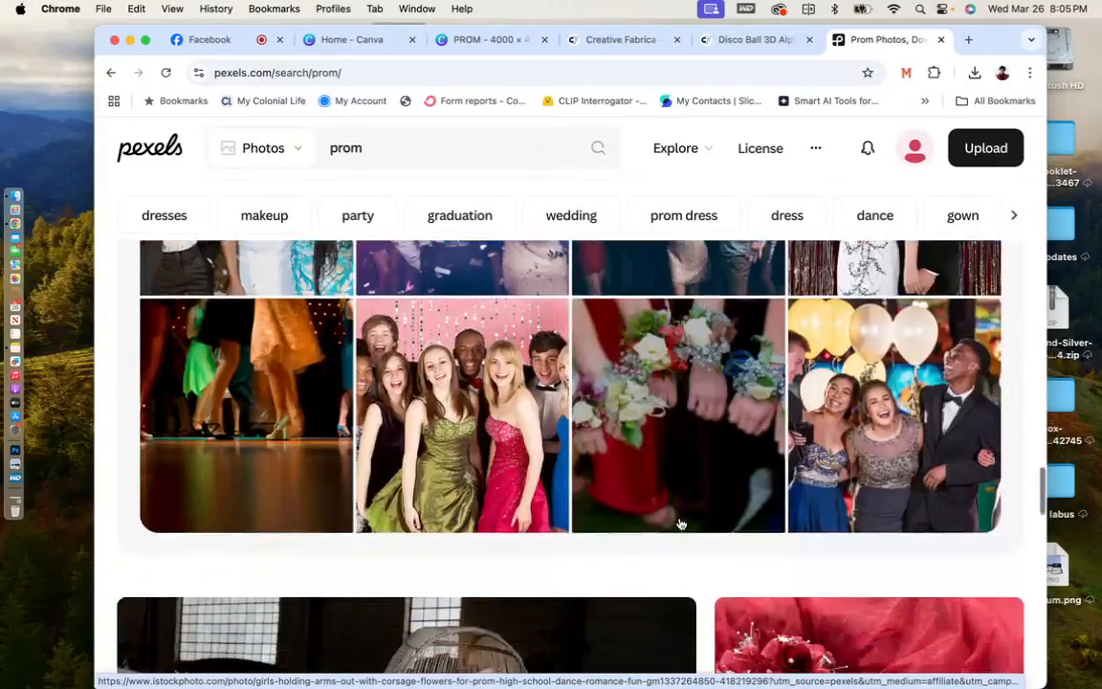
scroll(680, 524, down, 7)
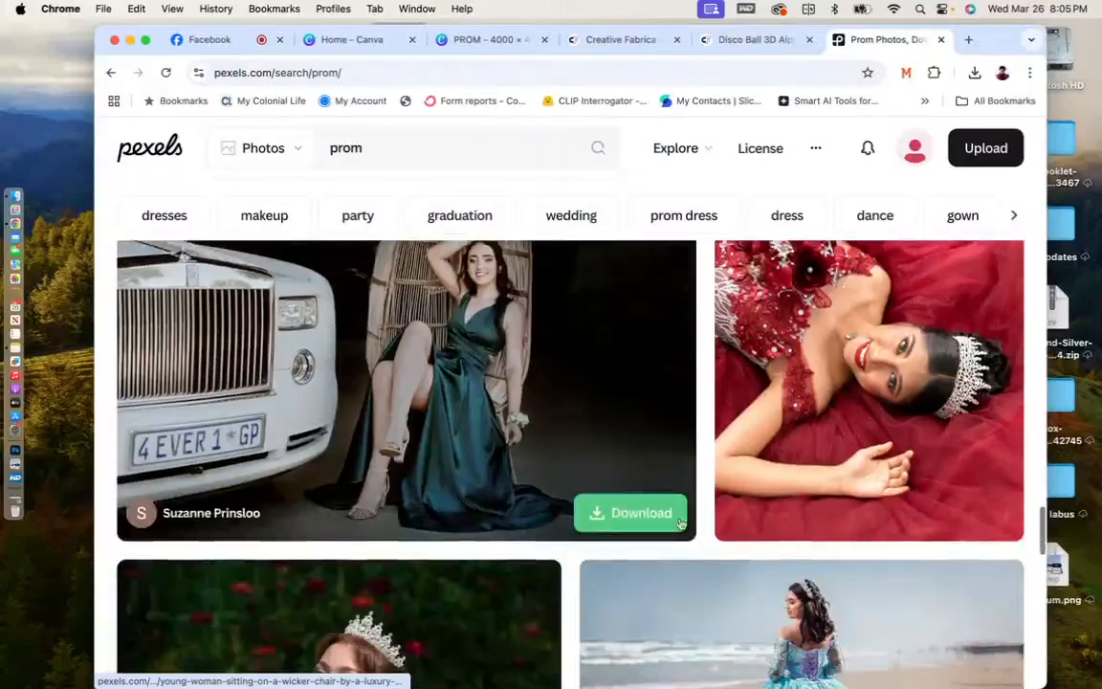
scroll(680, 524, down, 8)
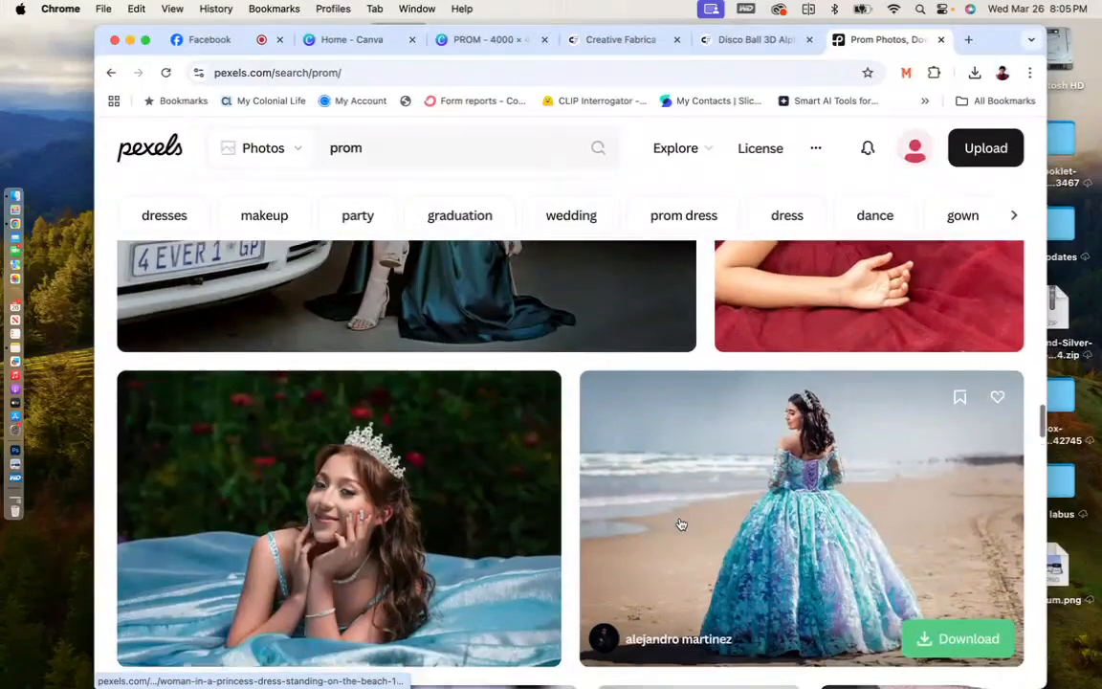
scroll(680, 524, down, 6)
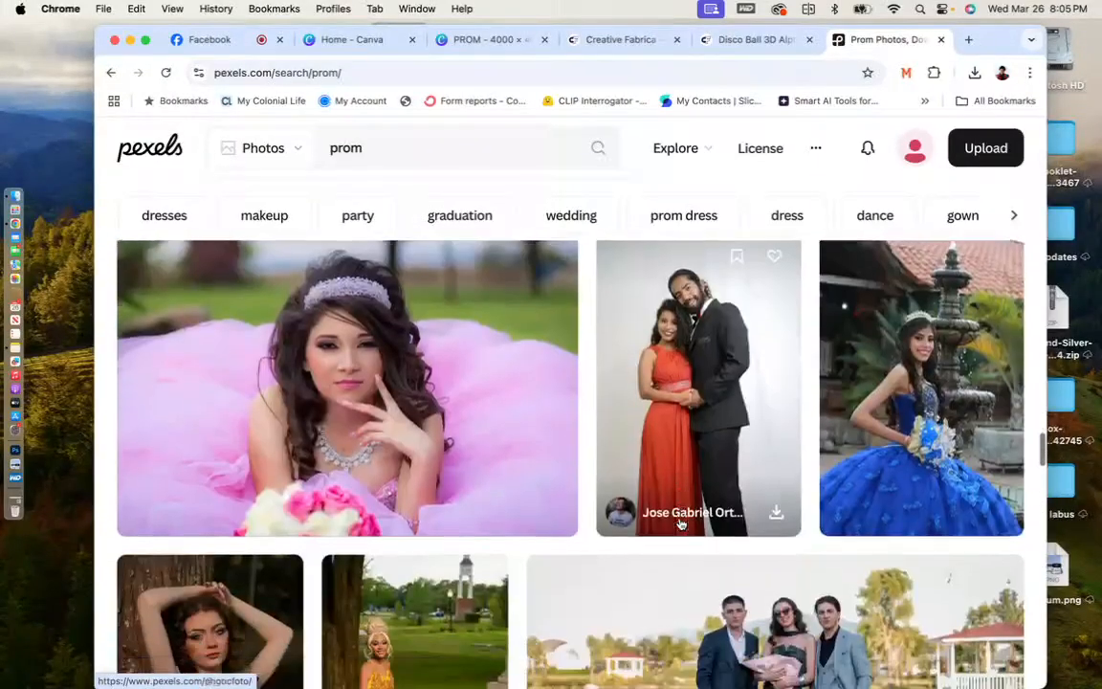
scroll(680, 524, down, 7)
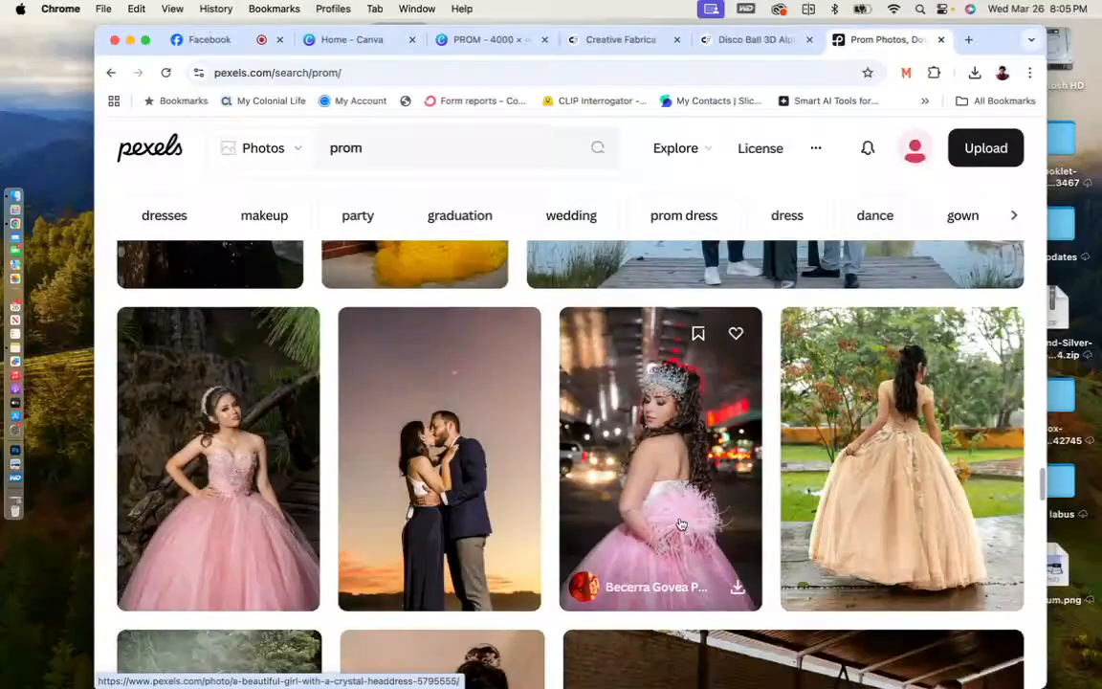
scroll(680, 524, down, 5)
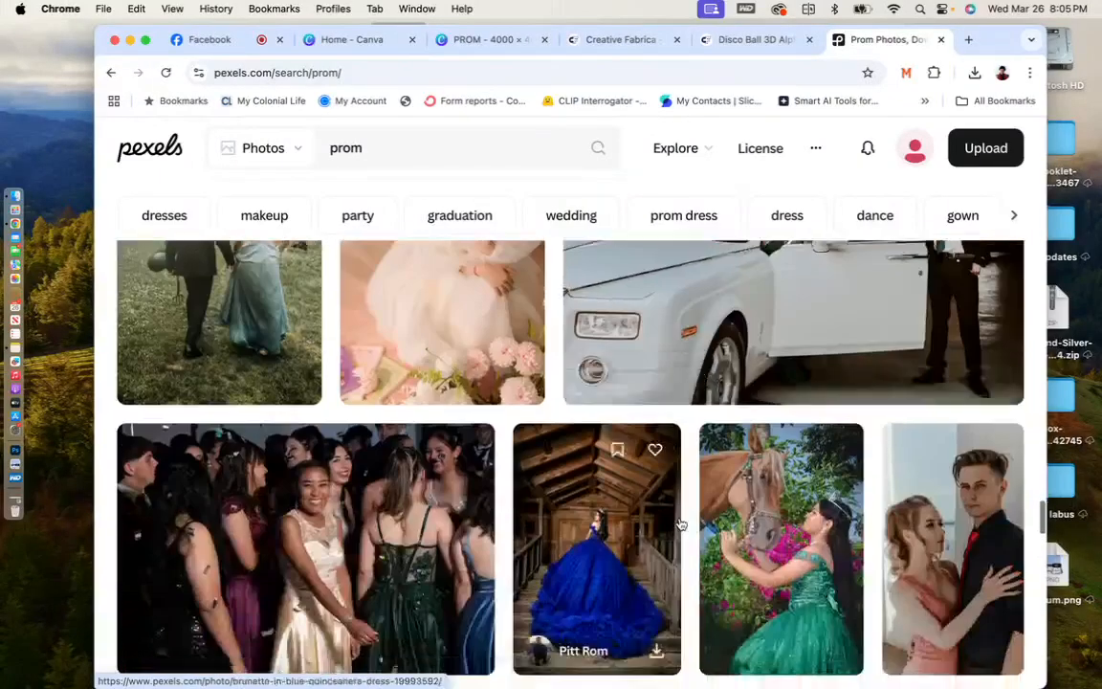
scroll(680, 524, down, 4)
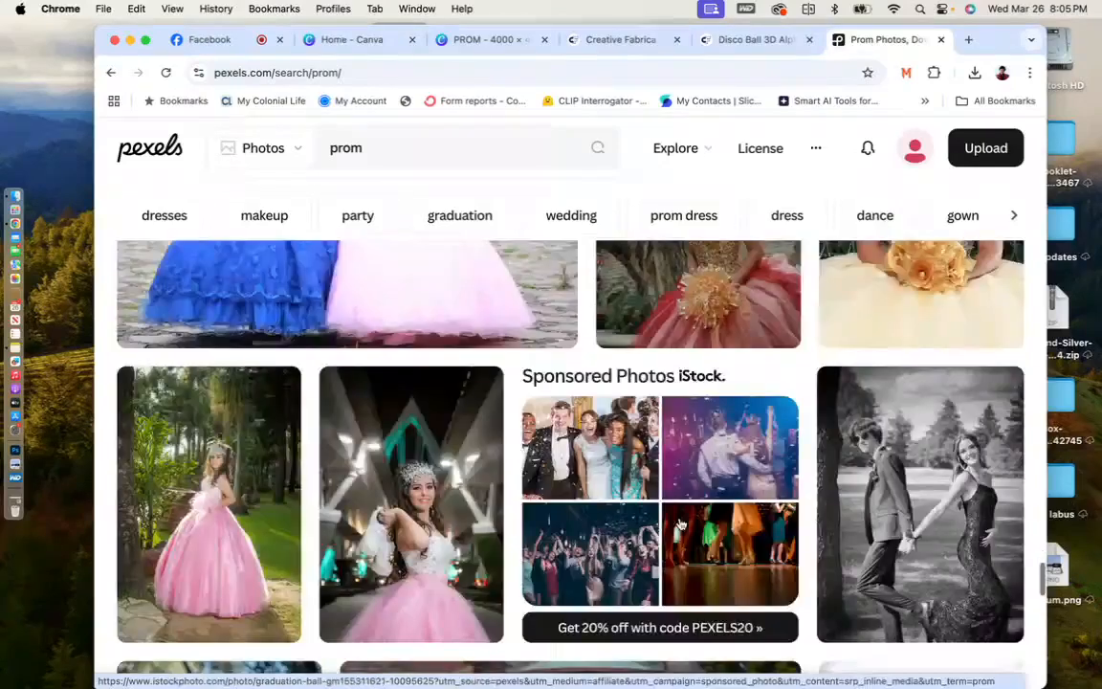
Like the two adjacent photos of the woman in a pink ball gown and crystal tiara beside the sponsored photos.
scroll(680, 524, down, 1)
scroll(680, 524, up, 2)
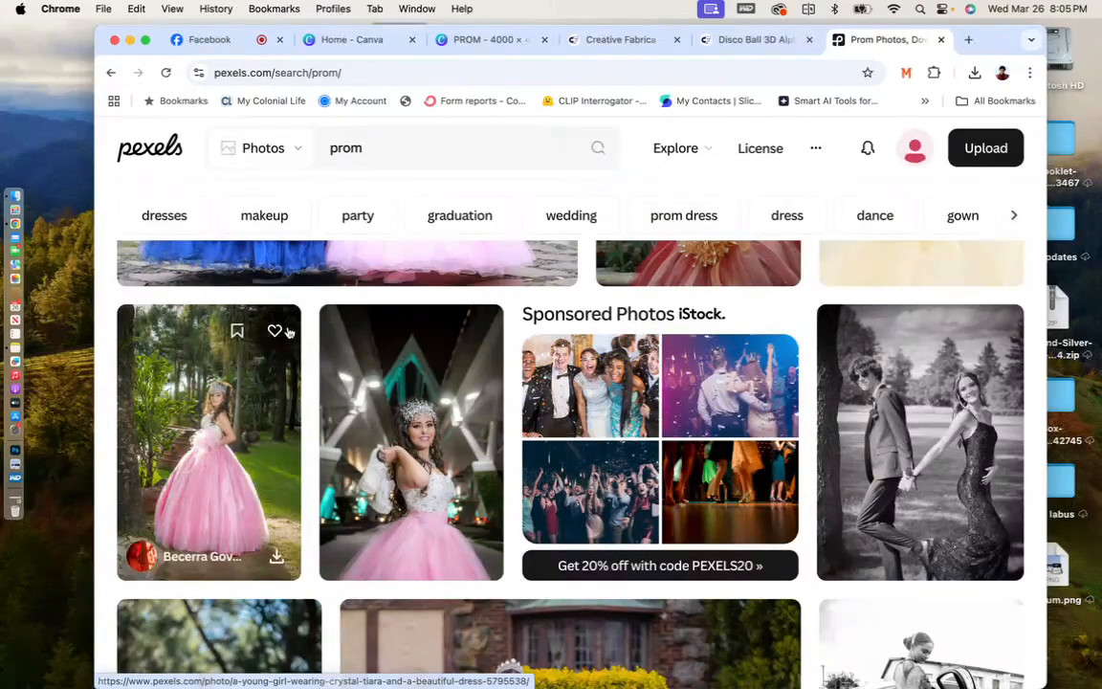
click(275, 331)
click(477, 332)
Like the photo of the woman in the pink gown and crystal headdress on a city street at night.
scroll(580, 356, down, 10)
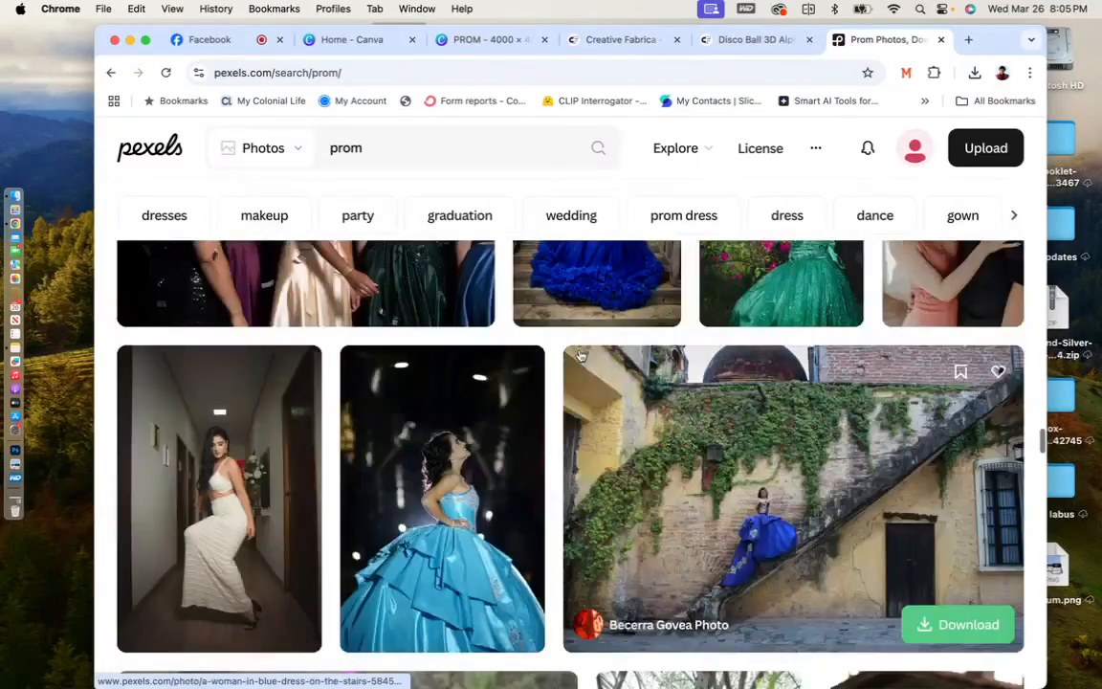
scroll(580, 356, down, 10)
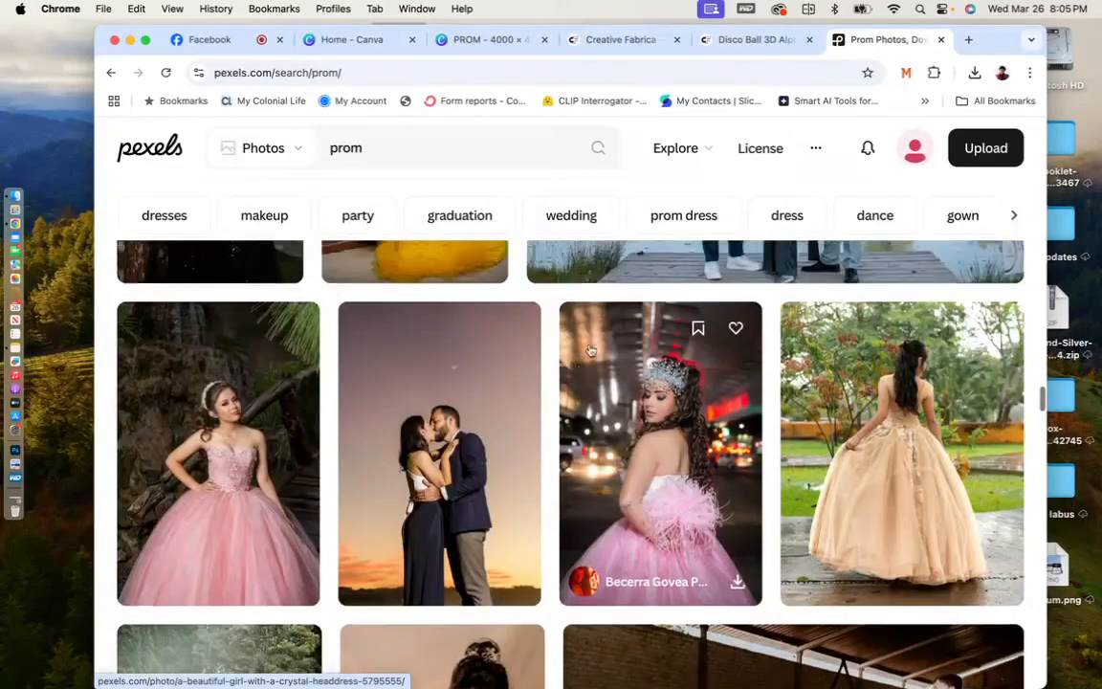
click(736, 328)
scroll(586, 473, down, 5)
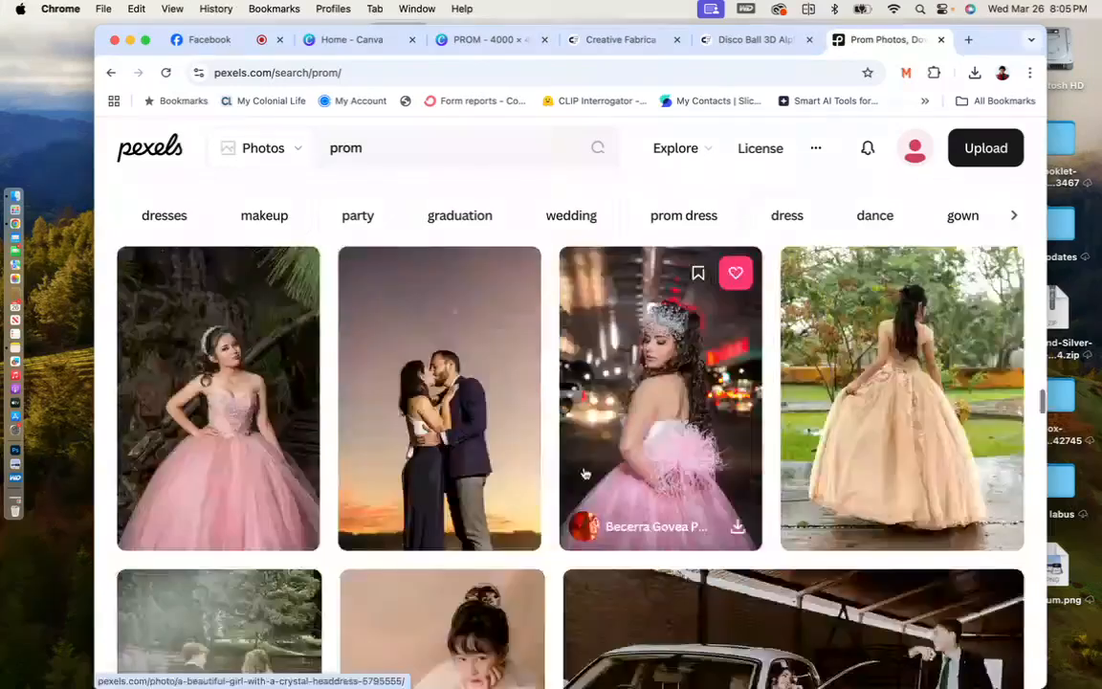
Open the photo of the woman in the red and white ball gown adjusting her tiara among the trees.
scroll(587, 473, down, 10)
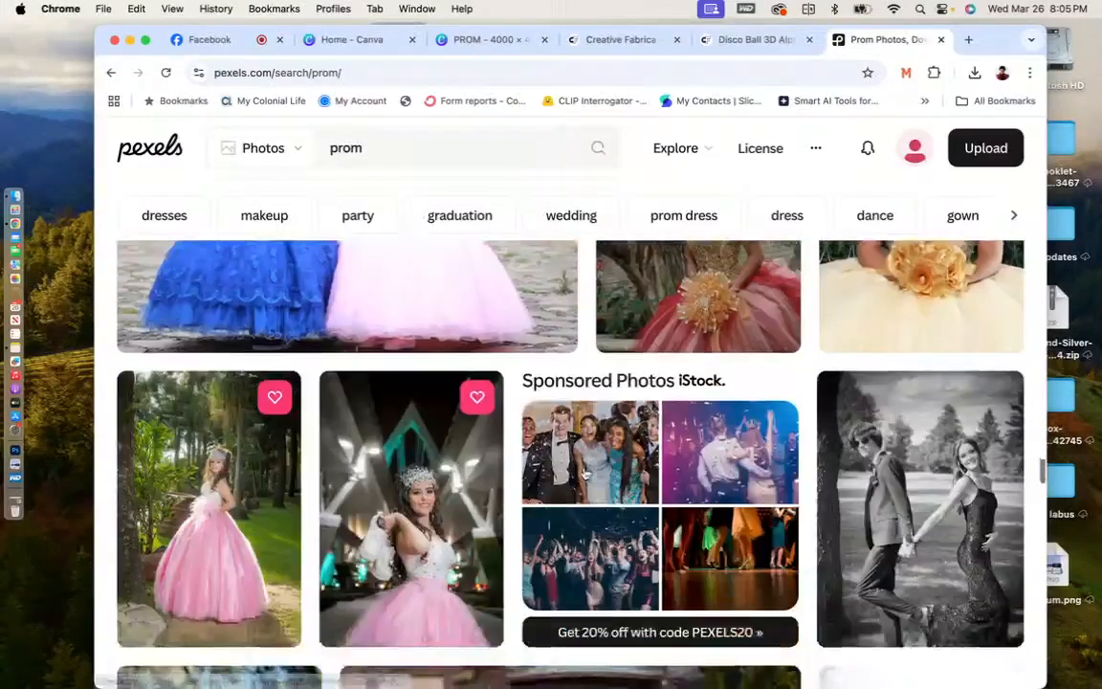
scroll(585, 471, down, 1)
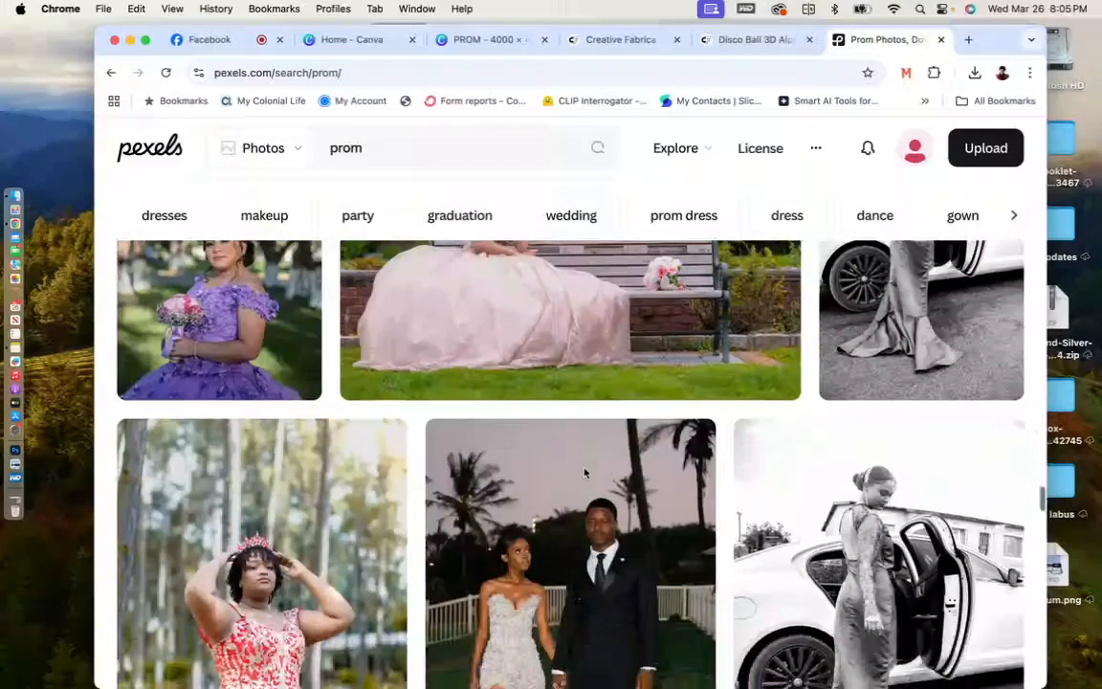
scroll(584, 473, down, 3)
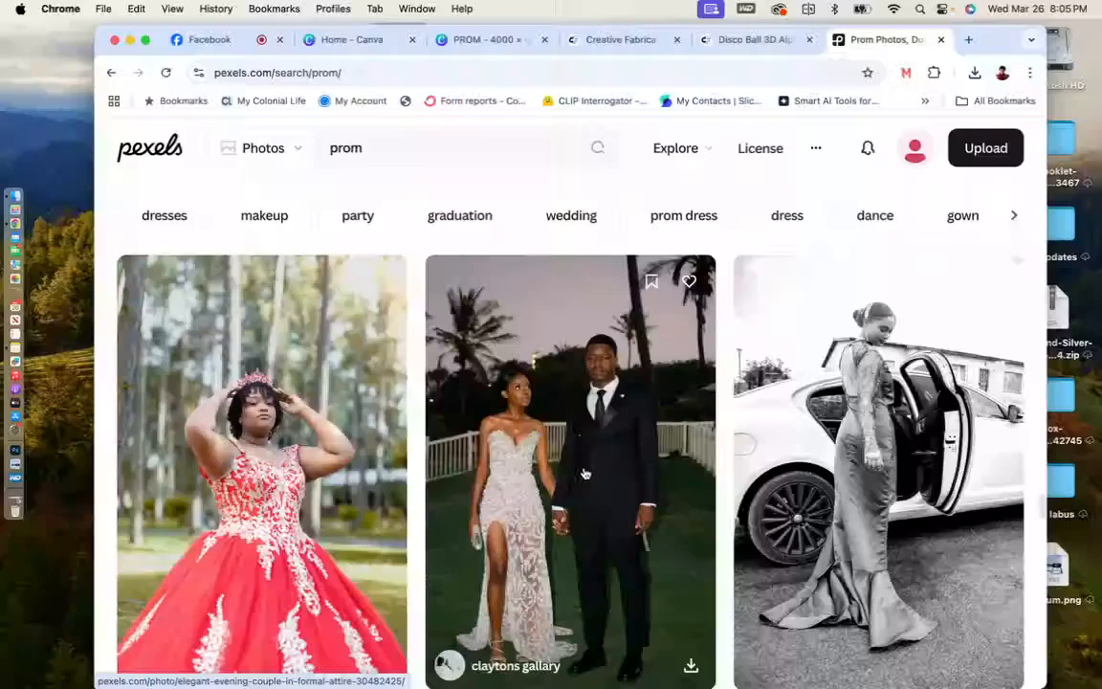
scroll(584, 472, down, 12)
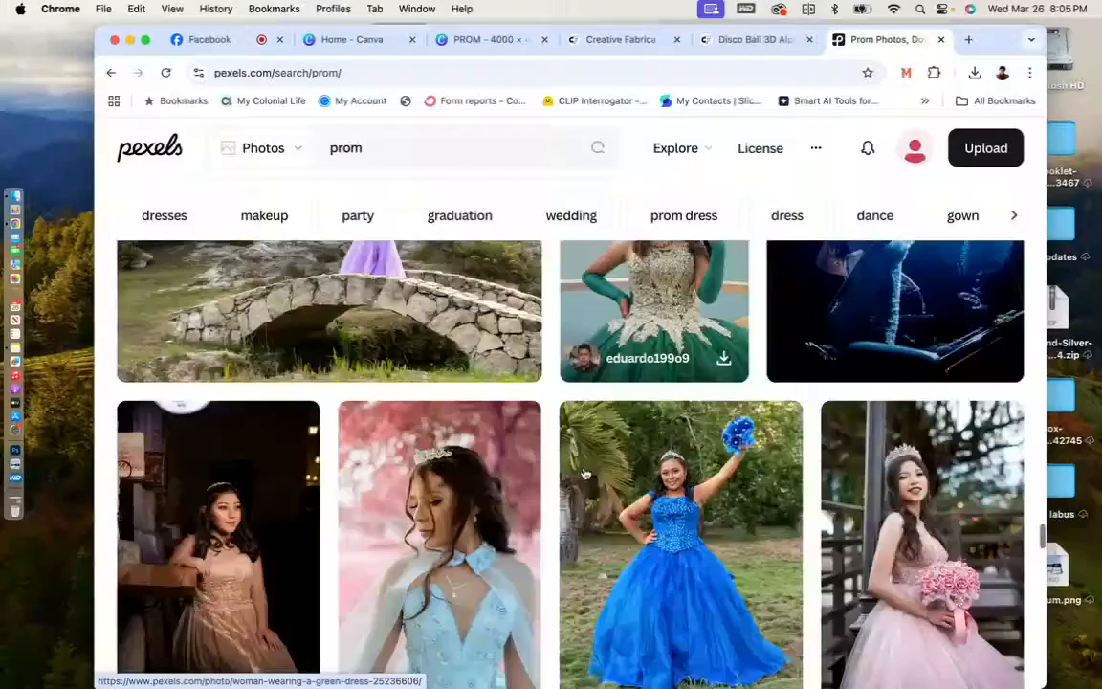
scroll(585, 473, down, 9)
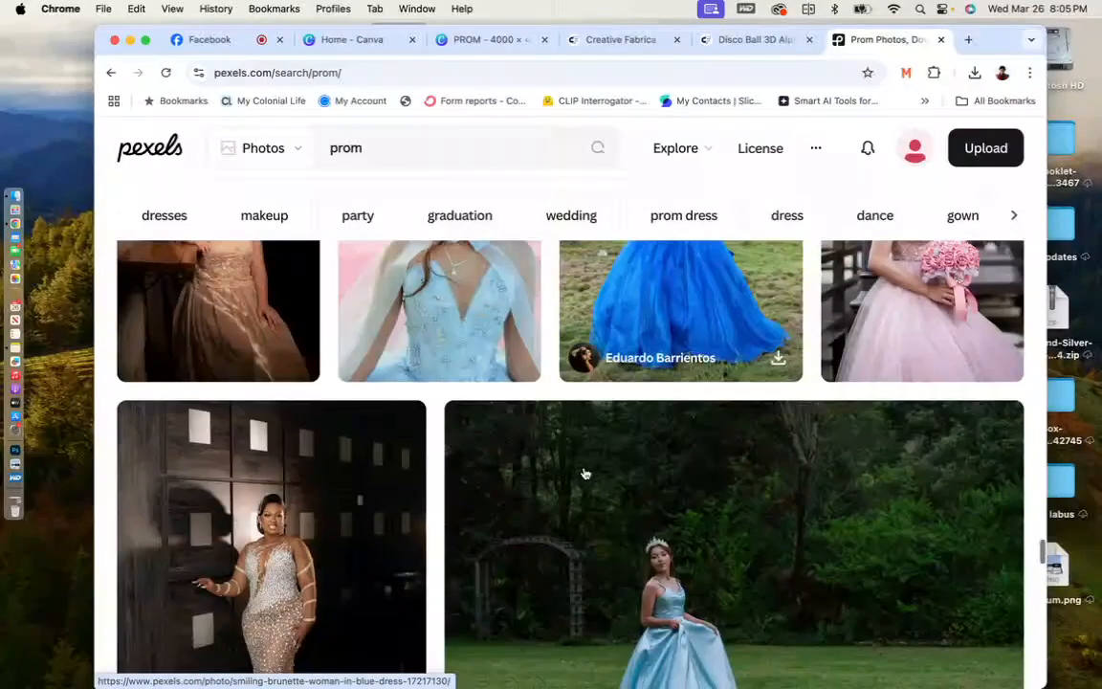
scroll(585, 473, up, 18)
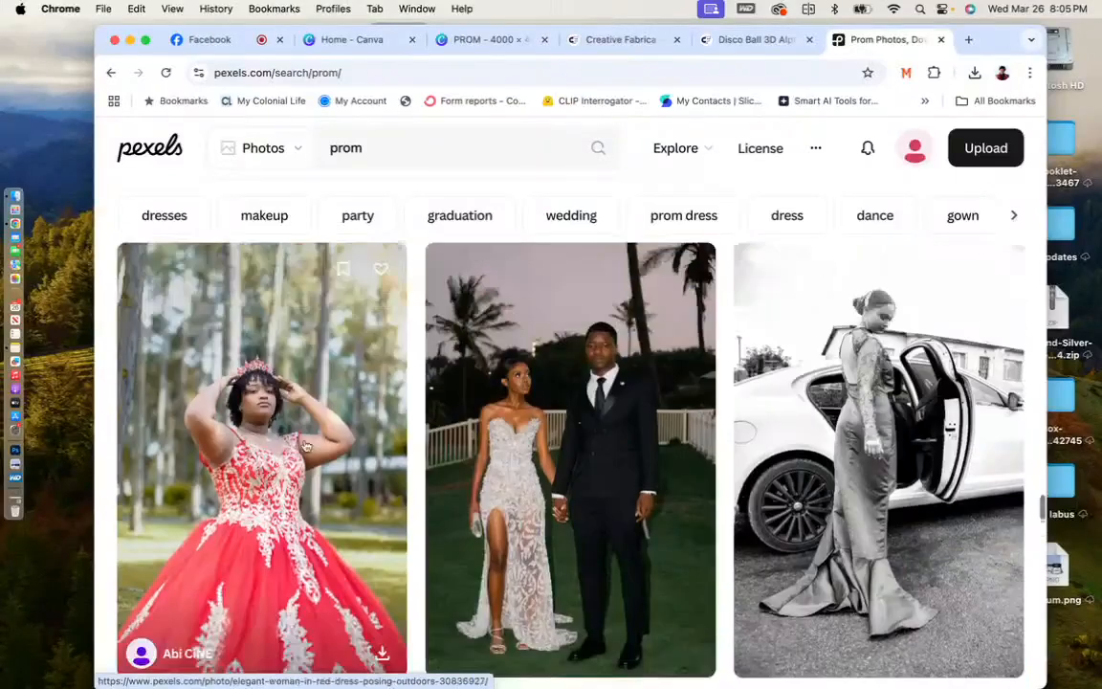
click(307, 445)
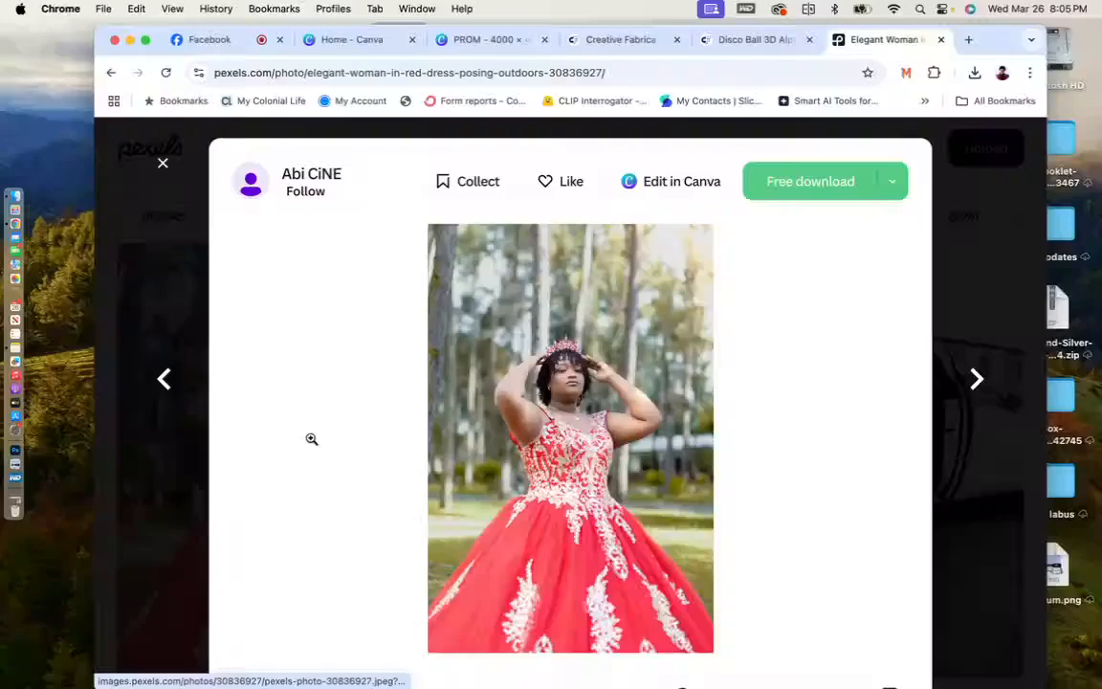
Examine the similar photos listed below the opened red and white gown photo.
scroll(344, 445, down, 10)
scroll(380, 451, down, 15)
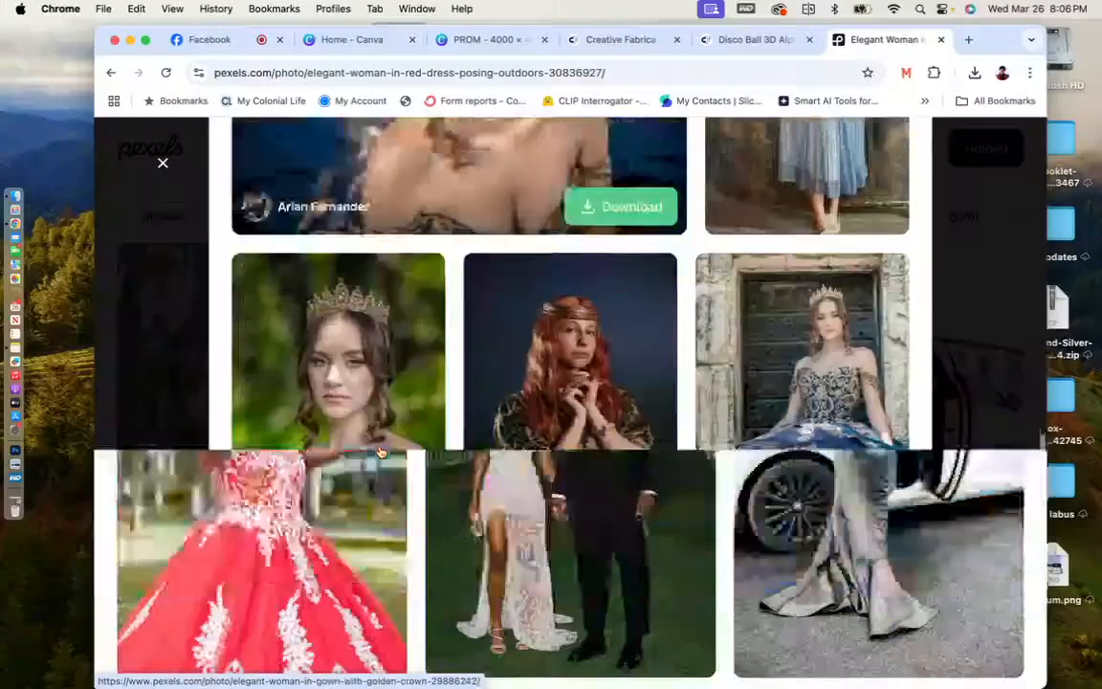
scroll(380, 452, down, 6)
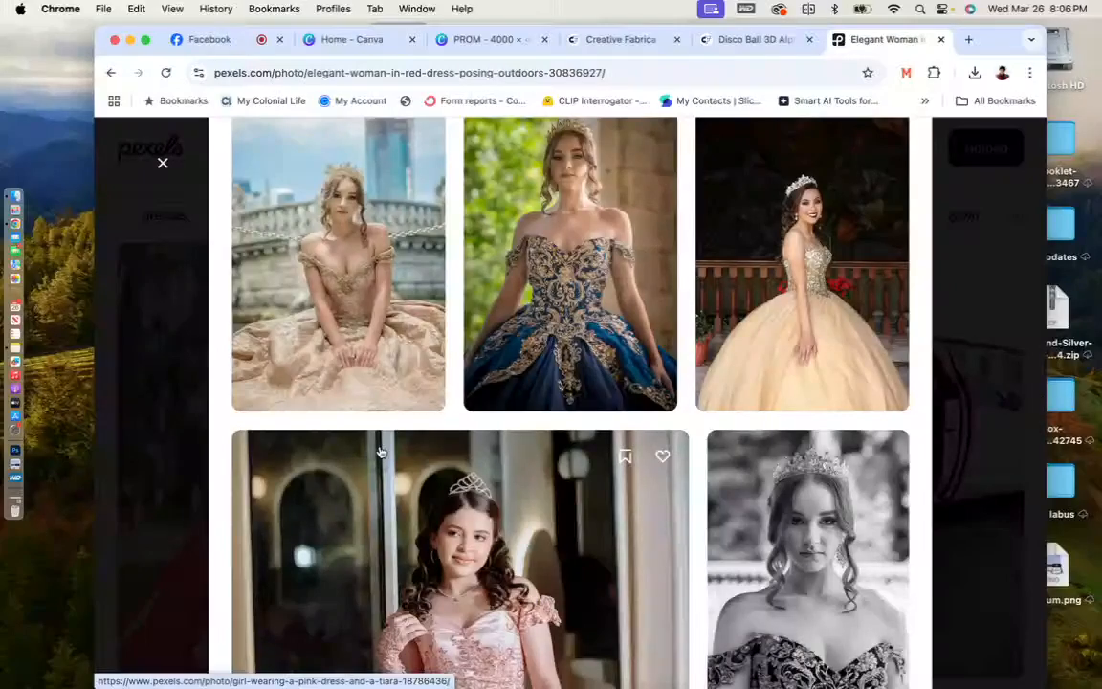
scroll(380, 452, down, 2)
scroll(380, 452, up, 3)
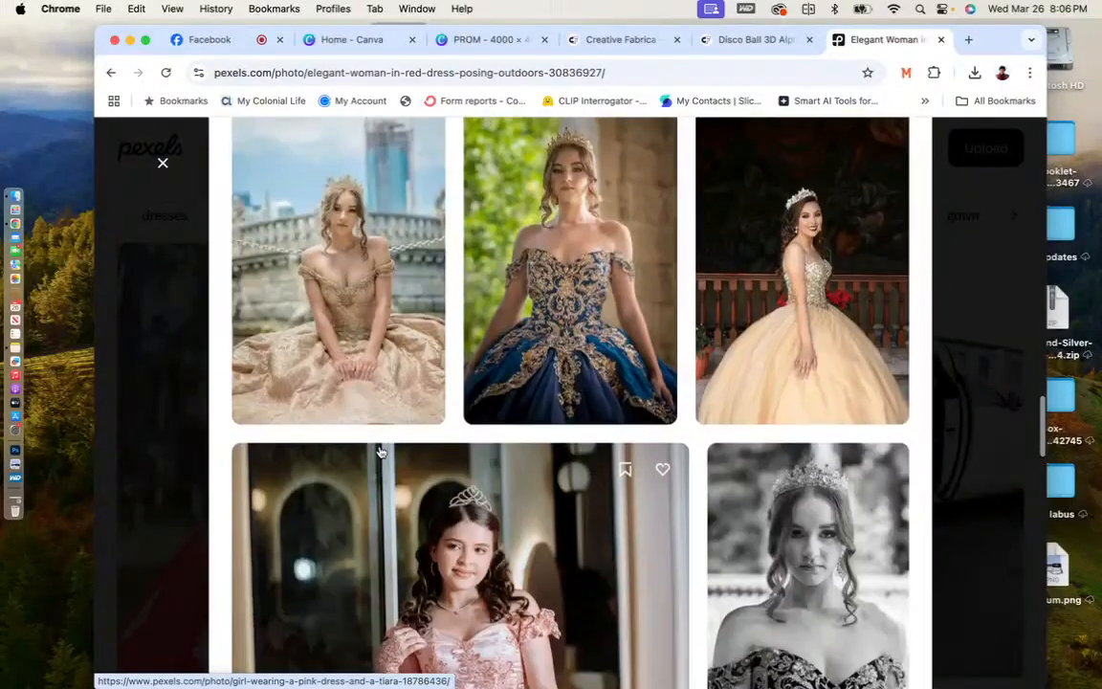
scroll(380, 452, down, 1)
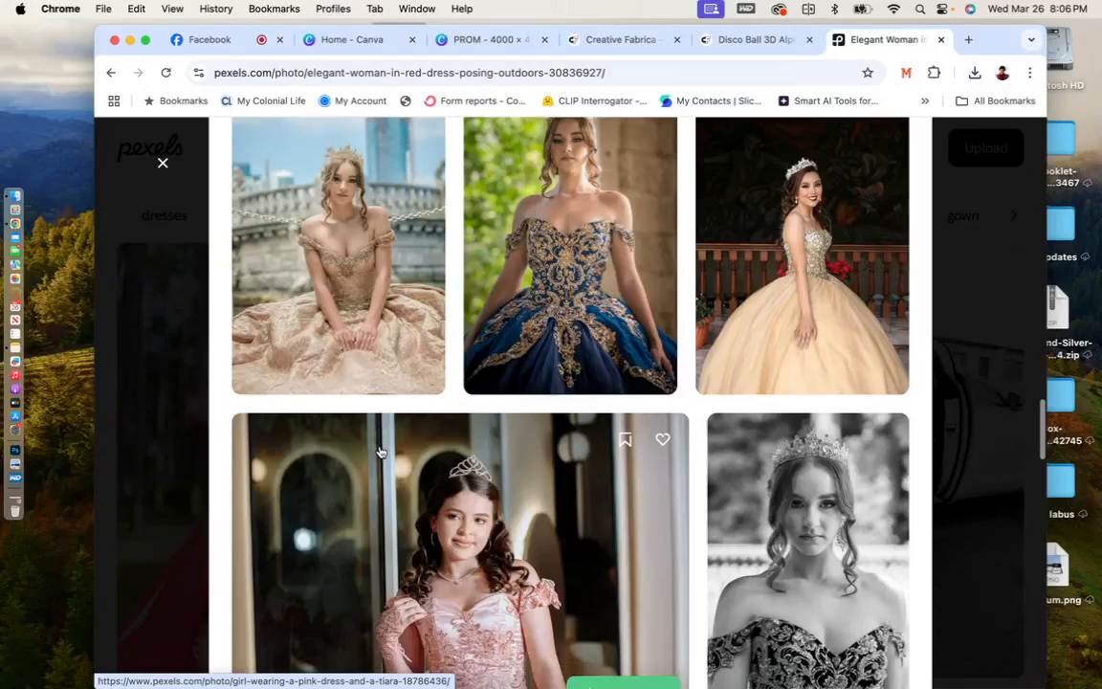
scroll(379, 451, down, 10)
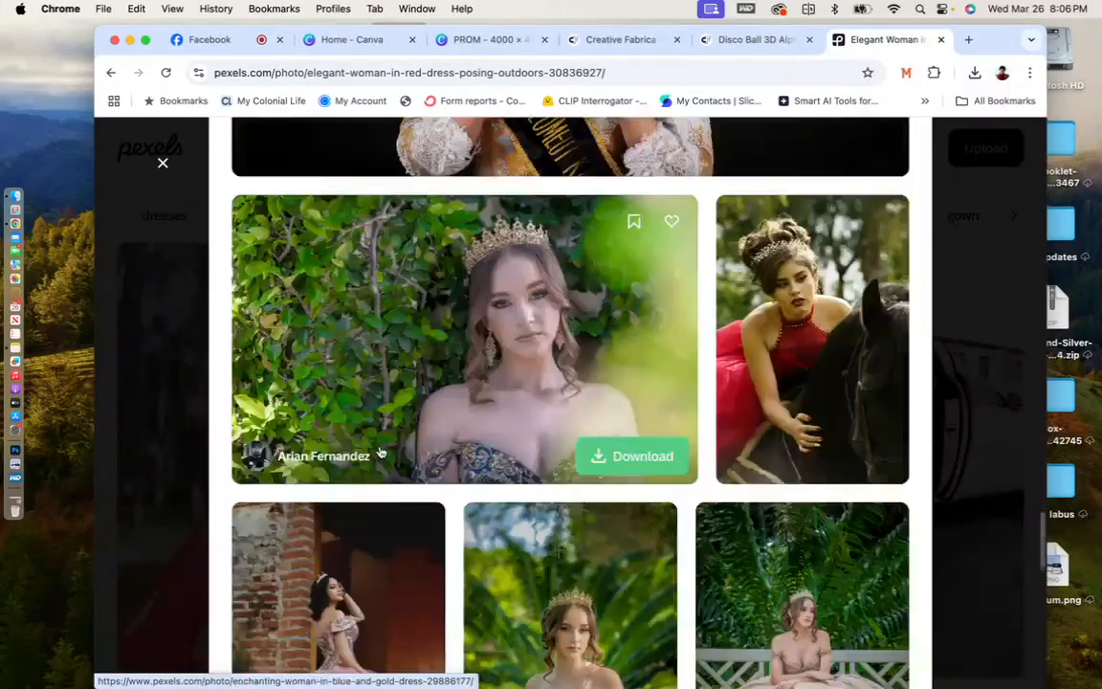
scroll(380, 451, down, 5)
scroll(380, 452, up, 2)
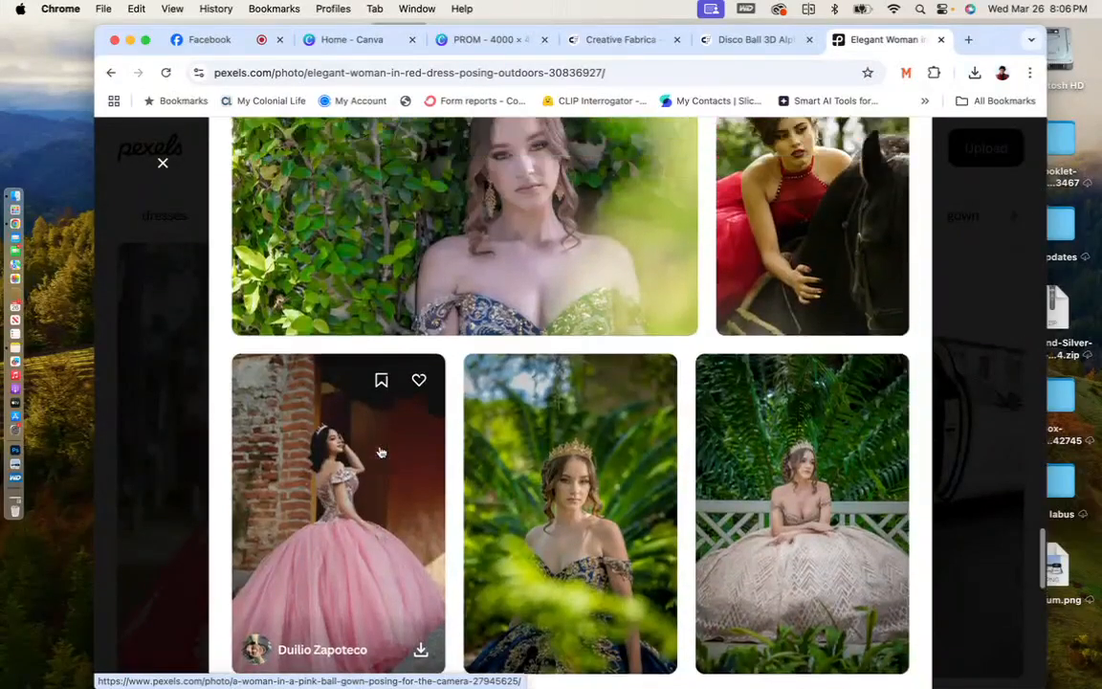
Like the portrait and landscape photos of the crowned woman in the blue and gold gown among green foliage.
scroll(380, 451, up, 1)
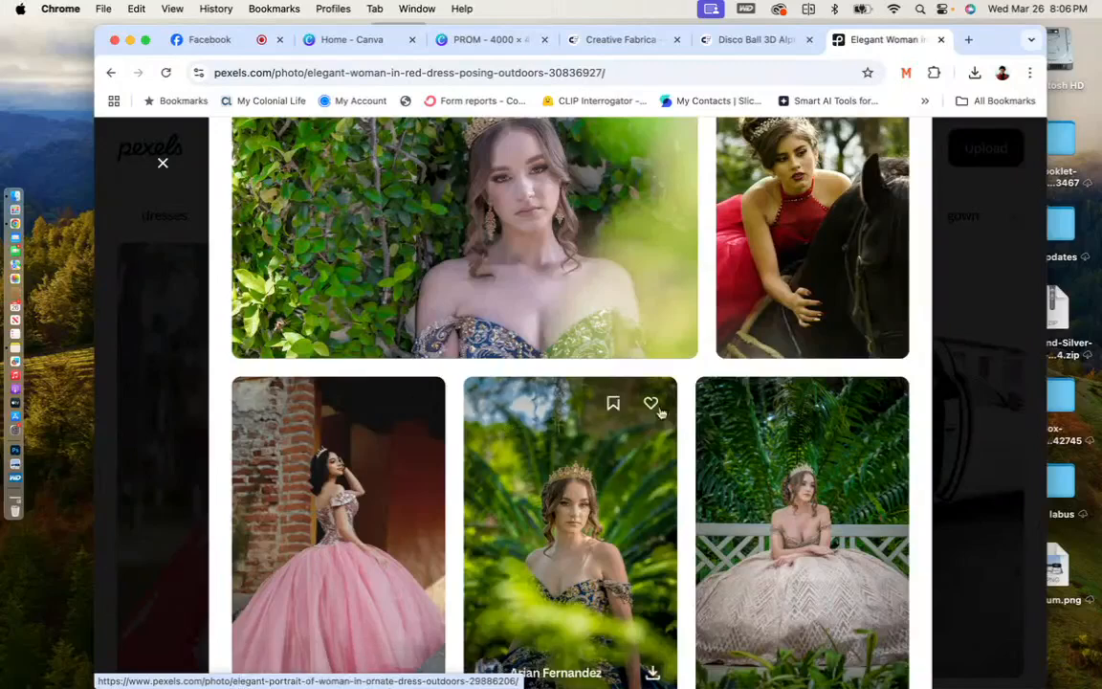
click(651, 404)
scroll(651, 406, up, 6)
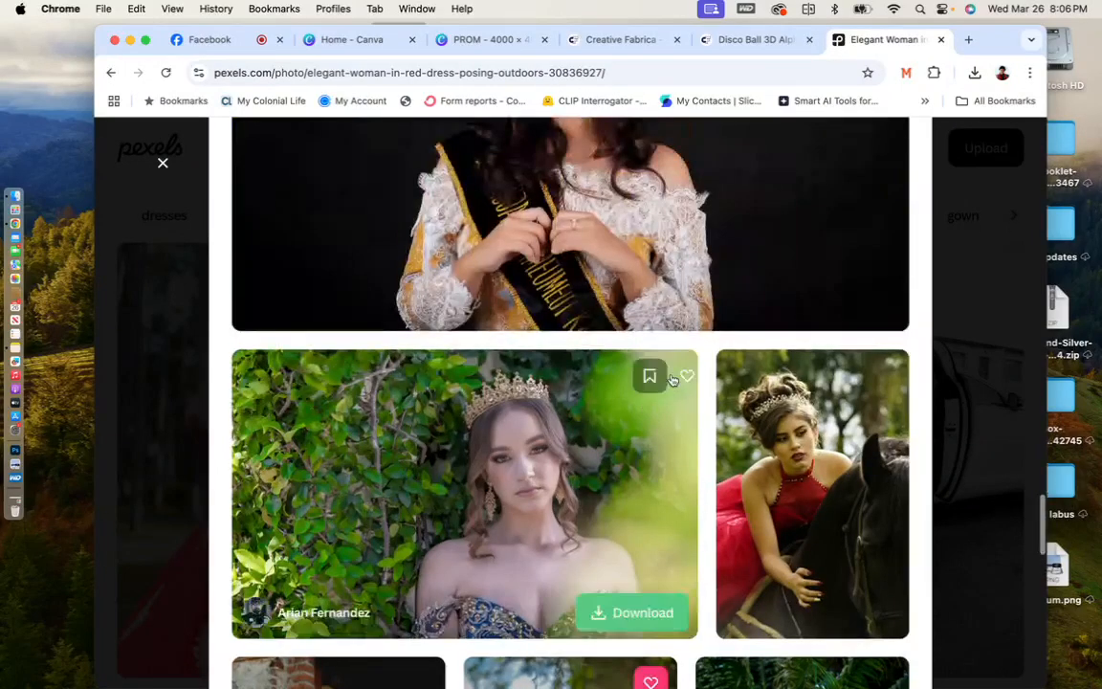
click(674, 376)
Like the portrait photo of the crowned woman in the blue and gold gown standing beside the stone wall.
scroll(679, 381, up, 8)
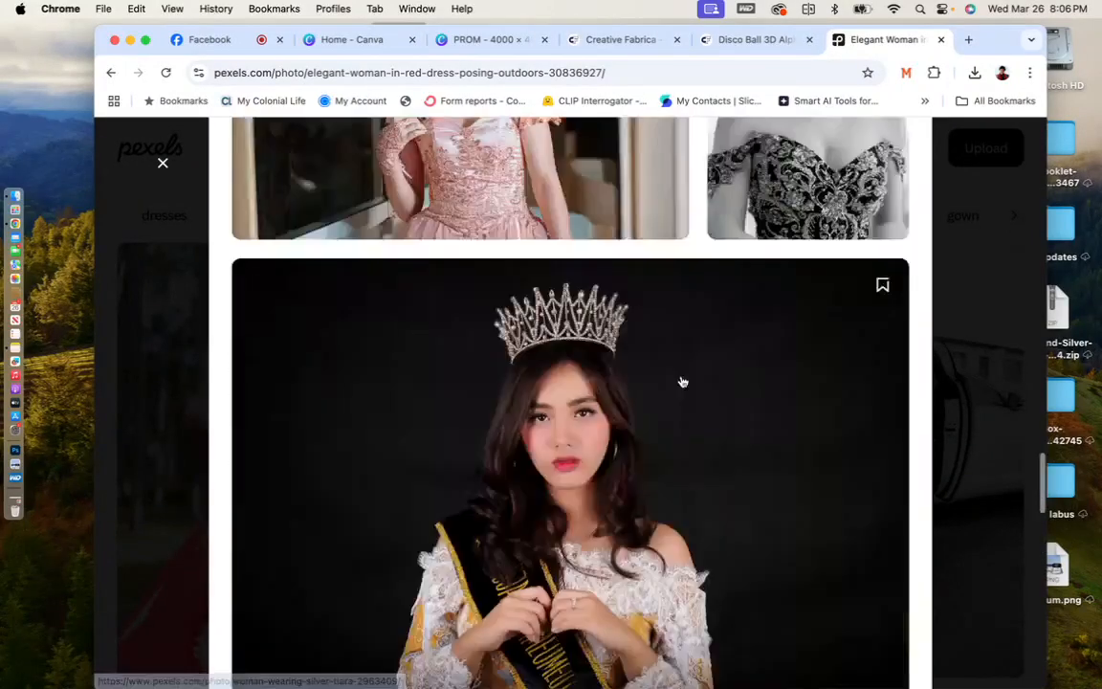
scroll(682, 382, up, 12)
scroll(683, 382, down, 20)
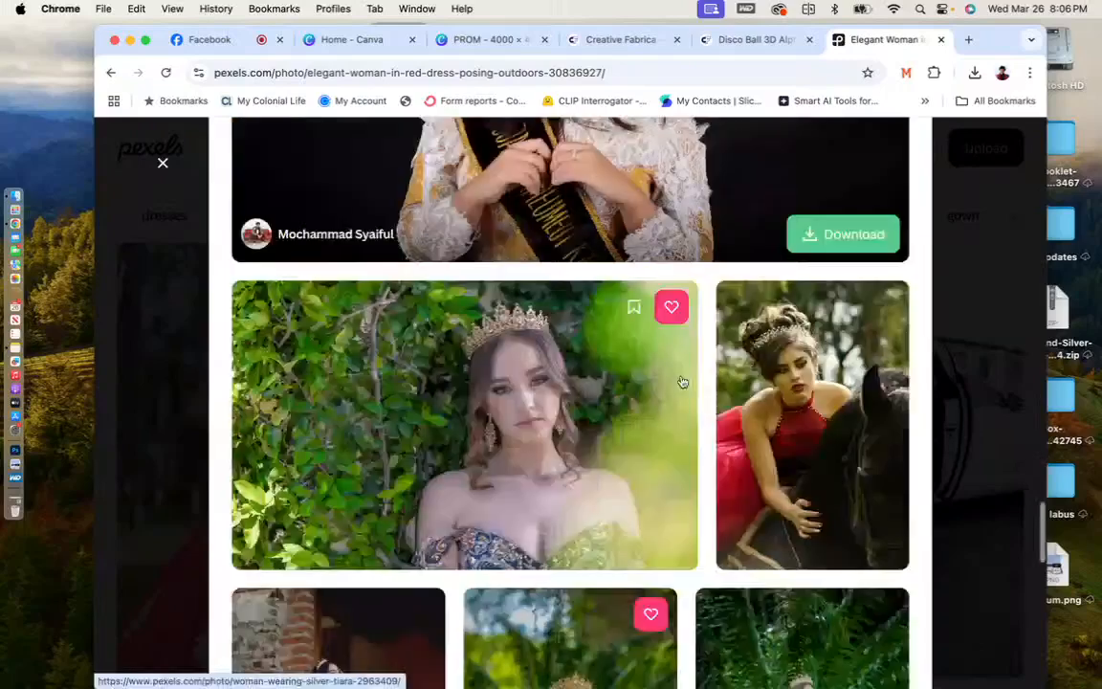
scroll(683, 382, down, 5)
scroll(682, 382, up, 2)
scroll(682, 382, down, 13)
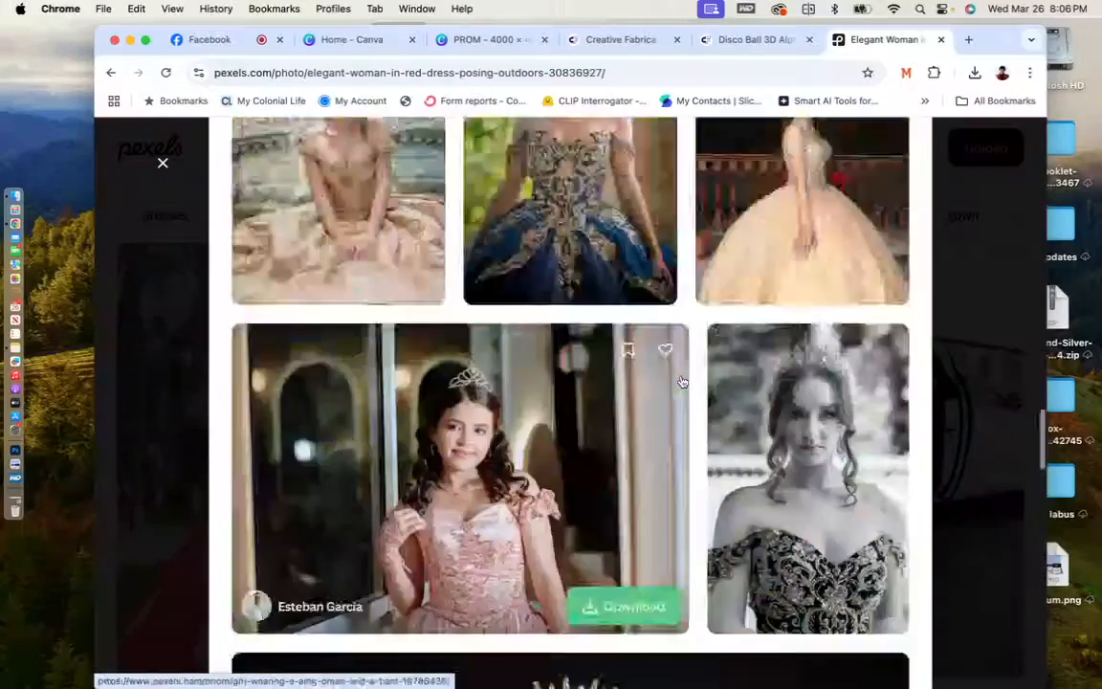
scroll(682, 382, up, 7)
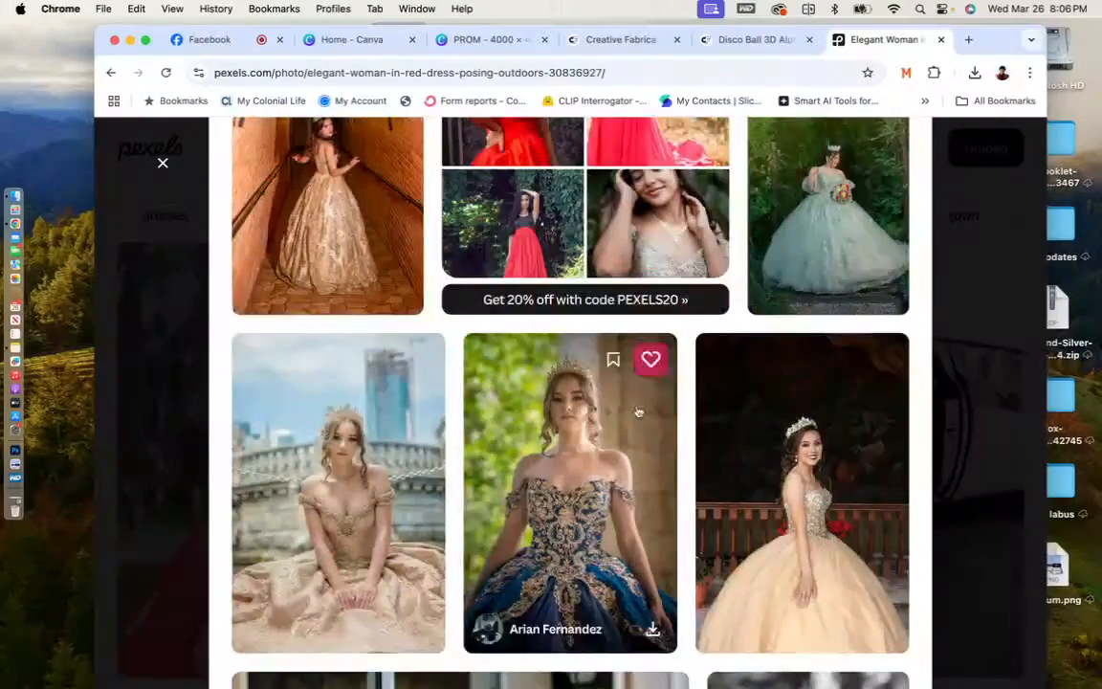
Like the full-length photo of the woman in the blue and gold gown standing in the ivy hedge opening.
scroll(638, 411, down, 10)
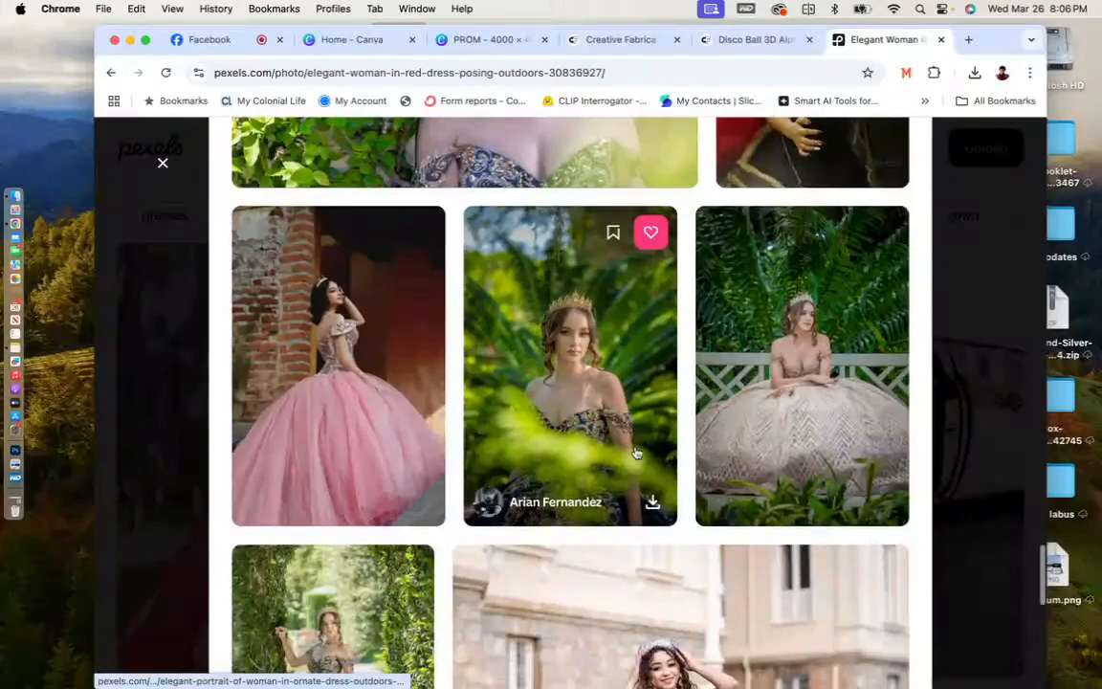
scroll(637, 452, down, 5)
scroll(636, 452, up, 2)
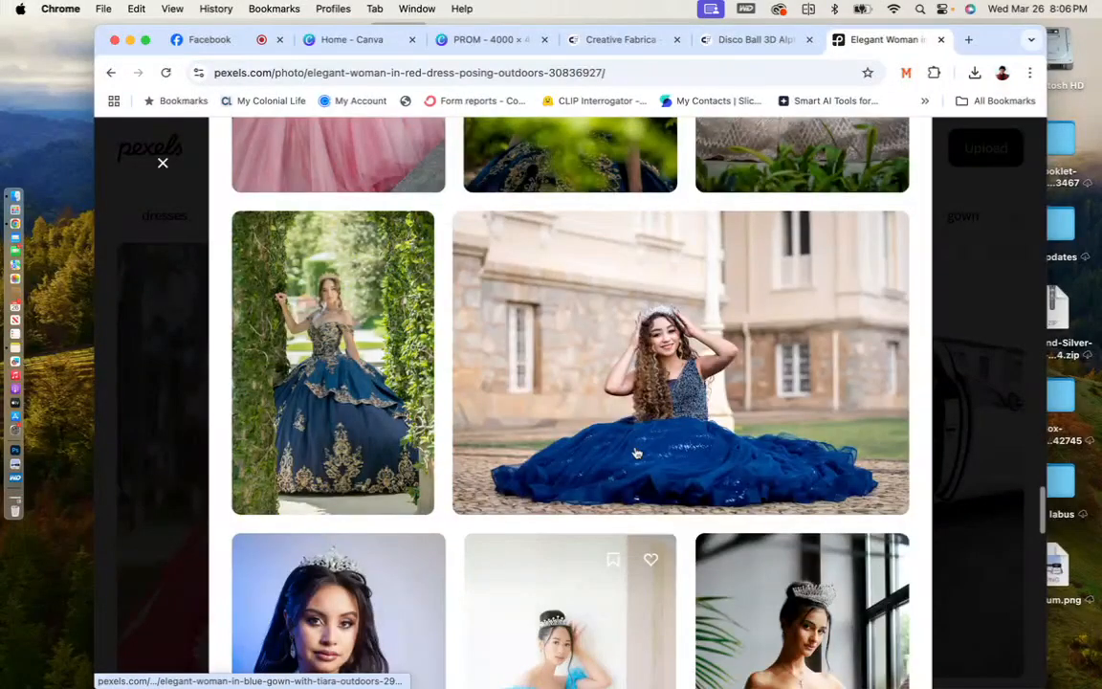
scroll(536, 430, down, 1)
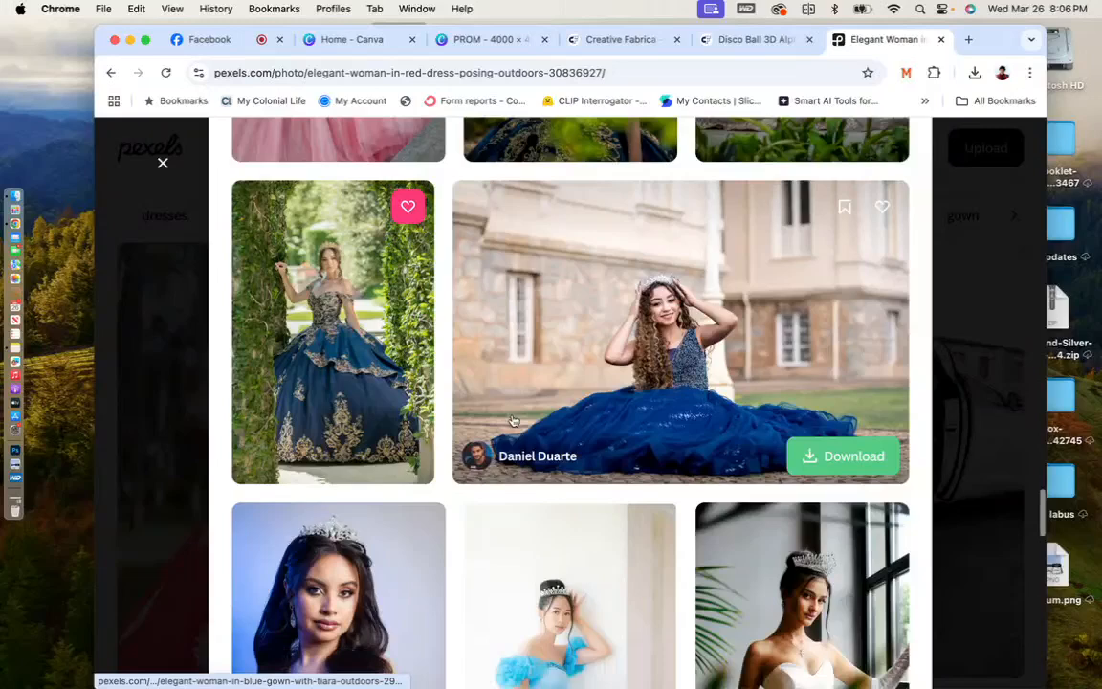
Like the landscape photo of the woman in the pink gown and crystal headdress seated with a pink bouquet.
scroll(513, 421, down, 10)
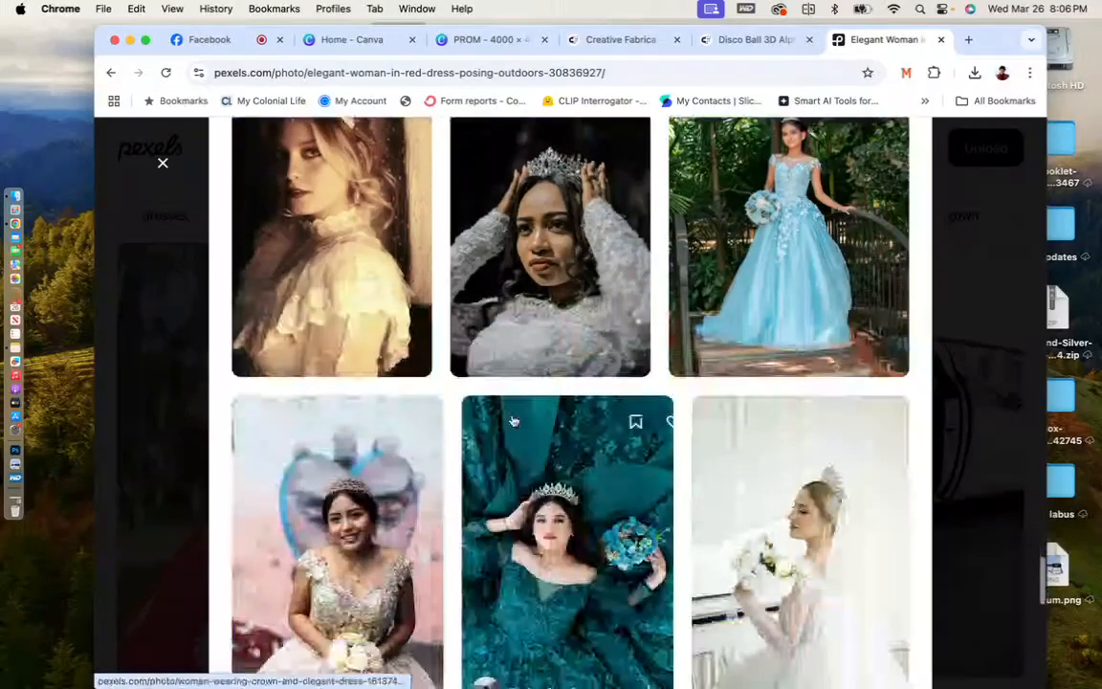
scroll(513, 421, down, 5)
click(883, 276)
Like the back-view photo of the crowned woman in the laced blue and gold gown.
scroll(804, 326, down, 5)
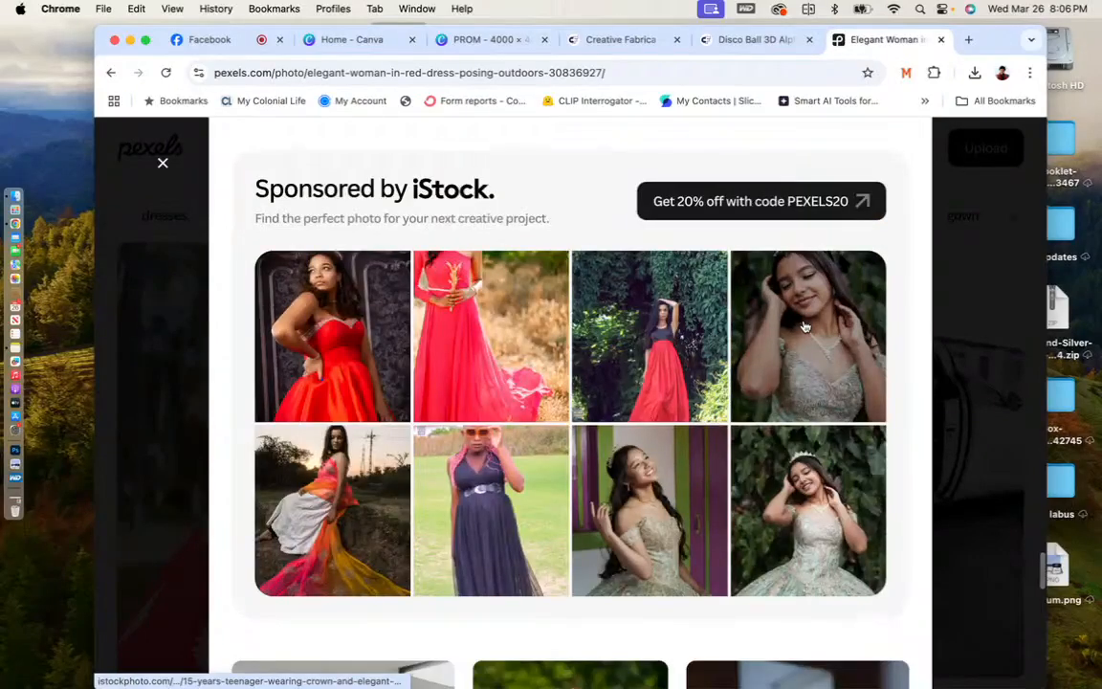
scroll(804, 327, down, 5)
scroll(805, 328, down, 1)
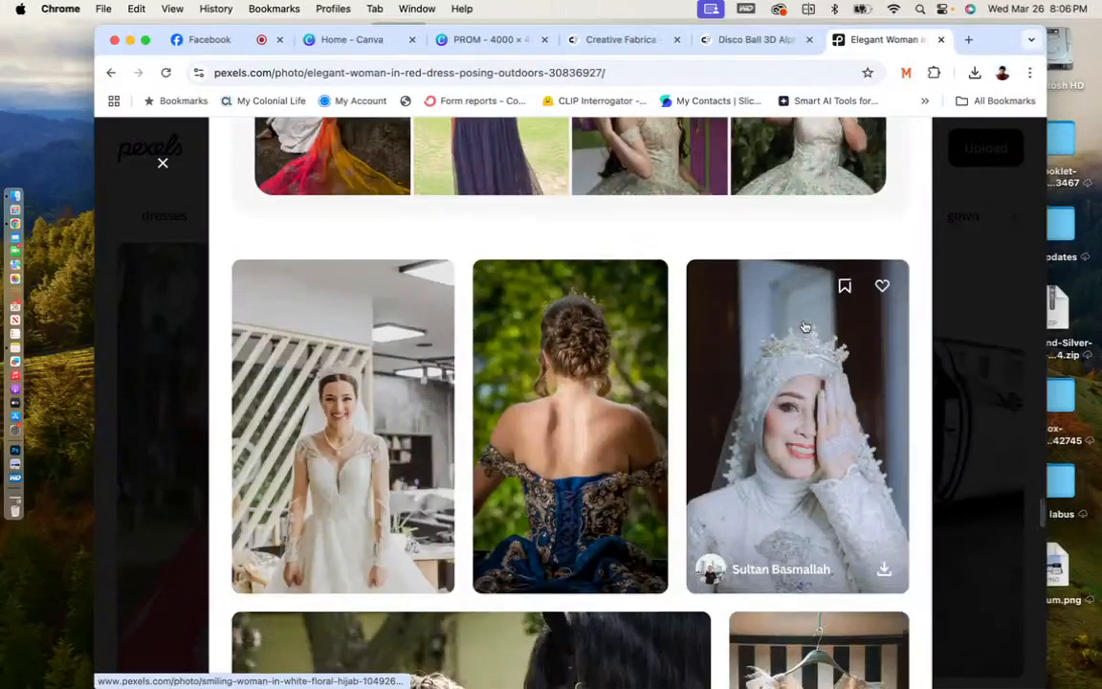
scroll(805, 327, down, 2)
scroll(804, 327, up, 1)
click(642, 226)
Like the photo of the crowned woman in the blue and gold gown seated beside the fountain.
scroll(643, 332, down, 10)
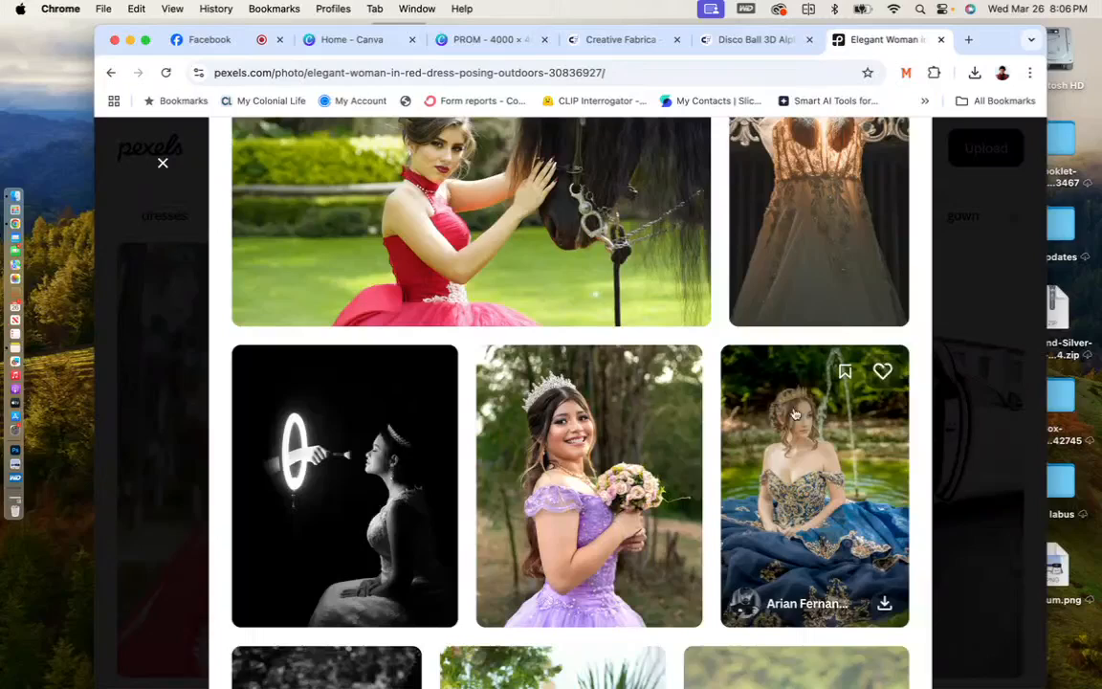
scroll(794, 414, down, 5)
scroll(783, 426, down, 6)
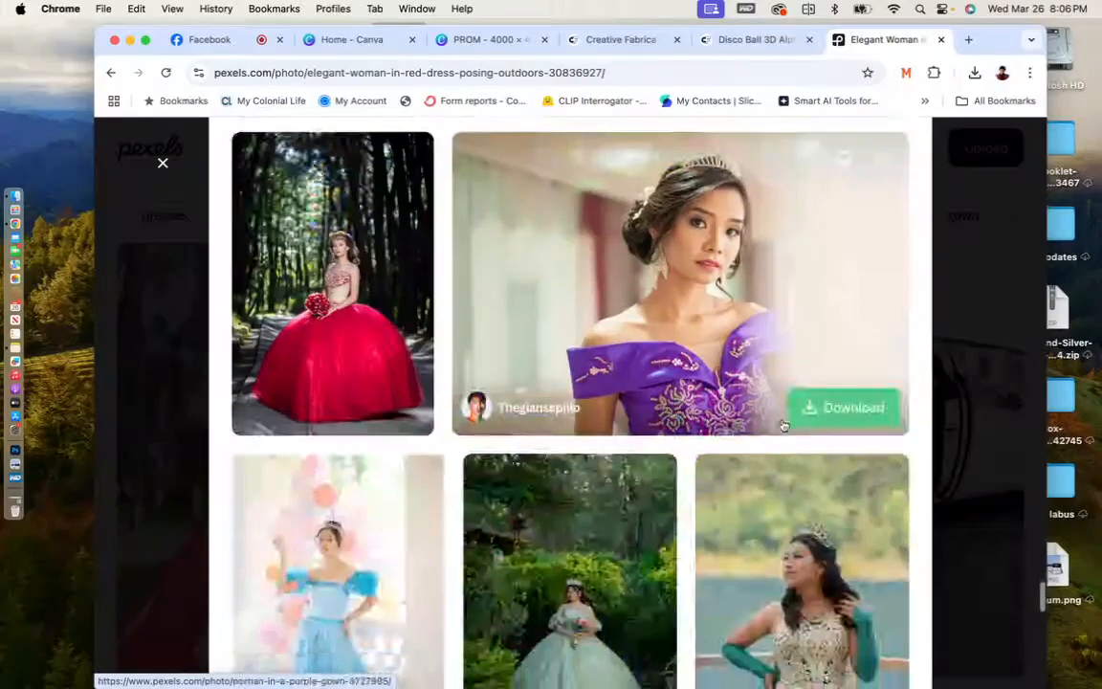
Examine the remaining similar photos of women in gowns and tiaras for further prom candidates.
scroll(782, 425, down, 4)
scroll(584, 536, down, 4)
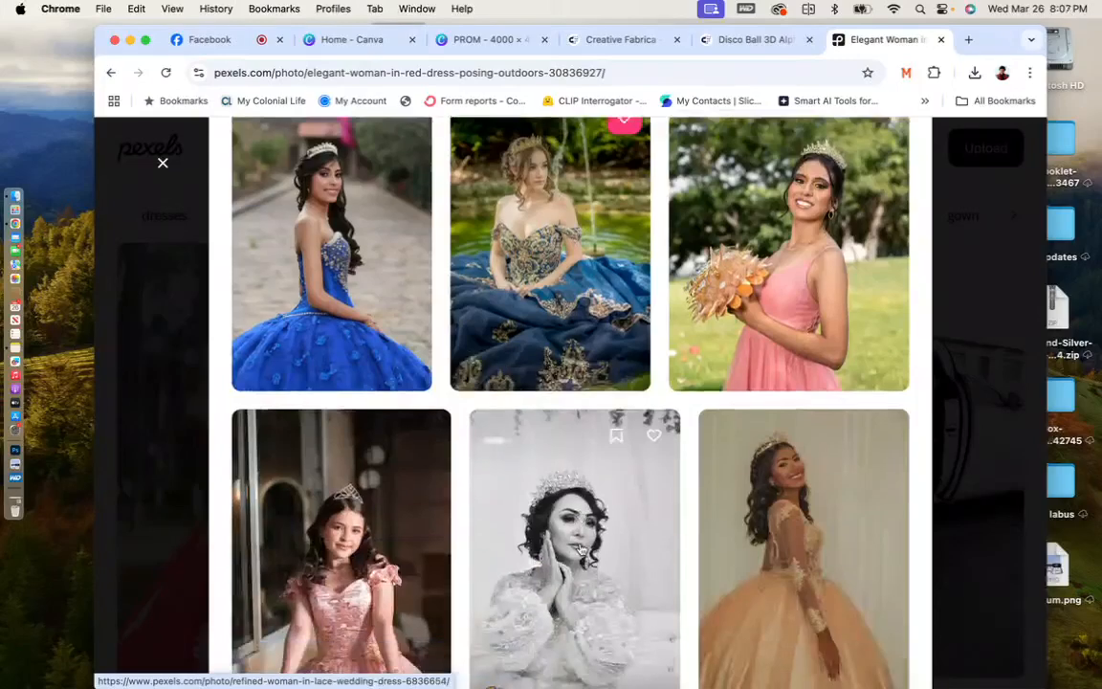
scroll(581, 548, down, 5)
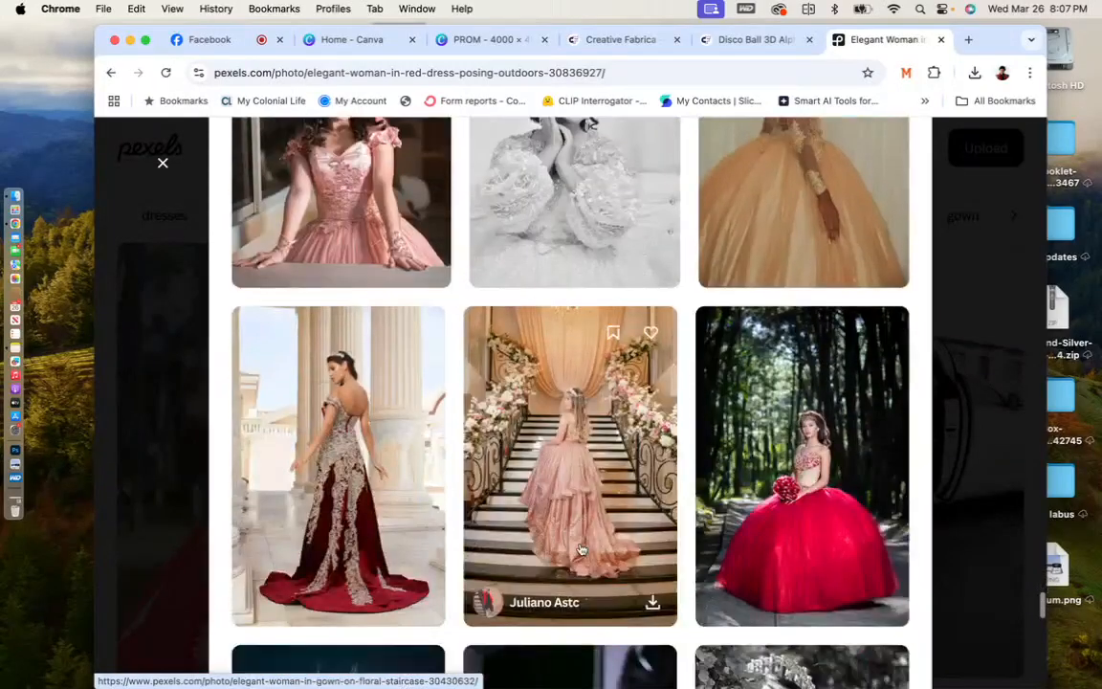
scroll(581, 549, down, 10)
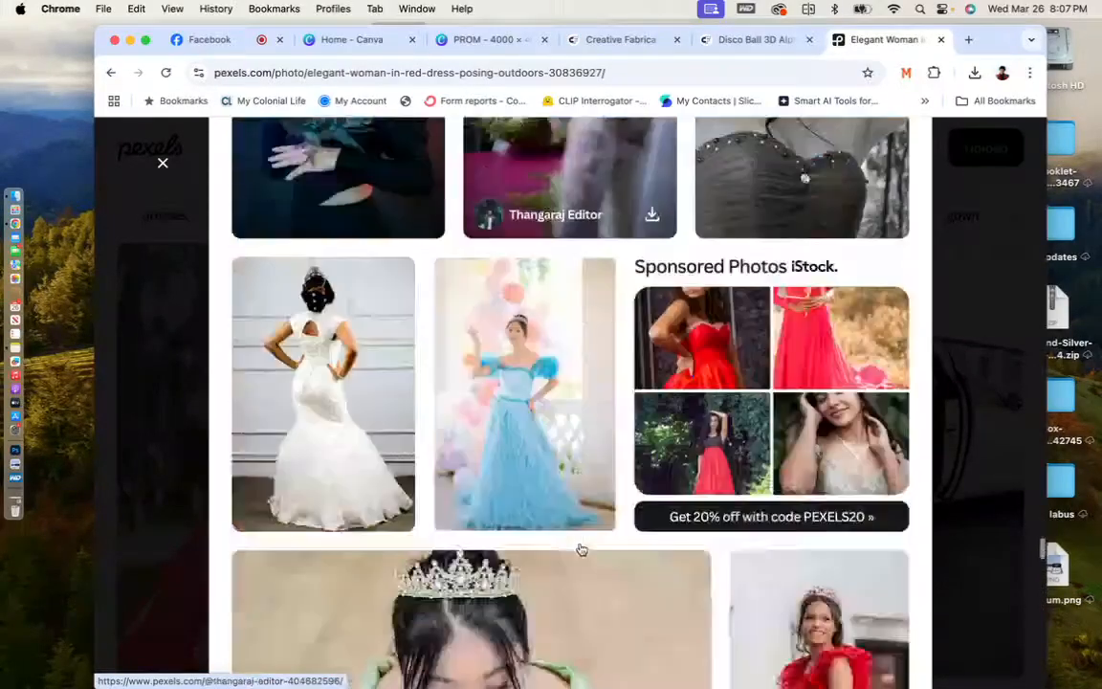
scroll(581, 549, down, 3)
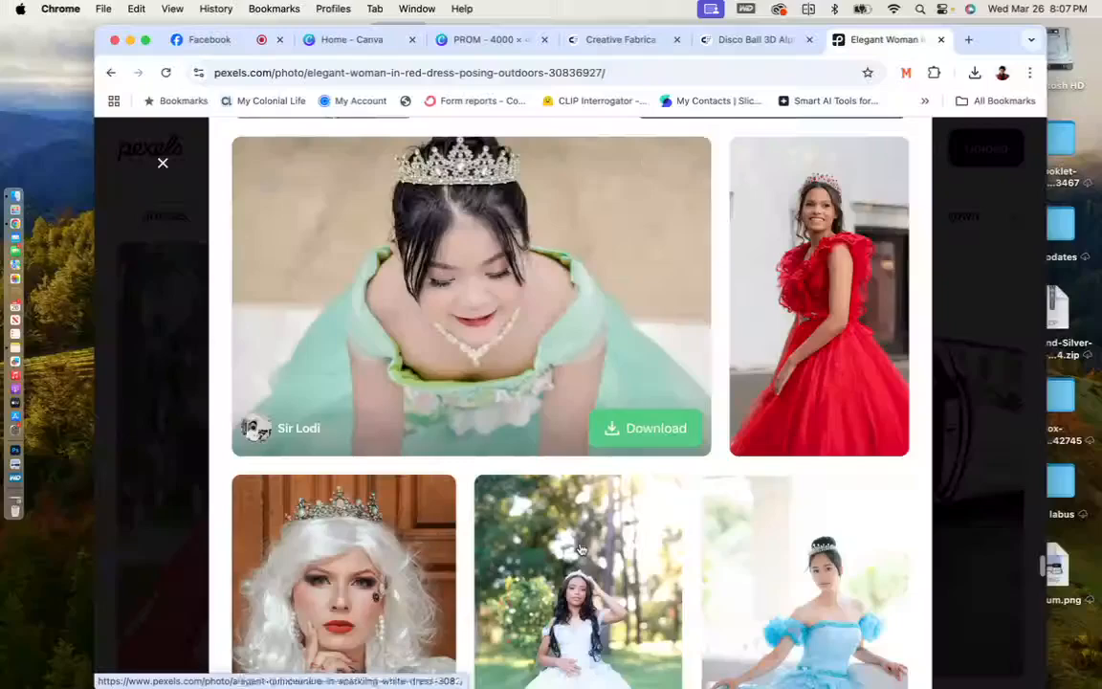
scroll(581, 548, down, 4)
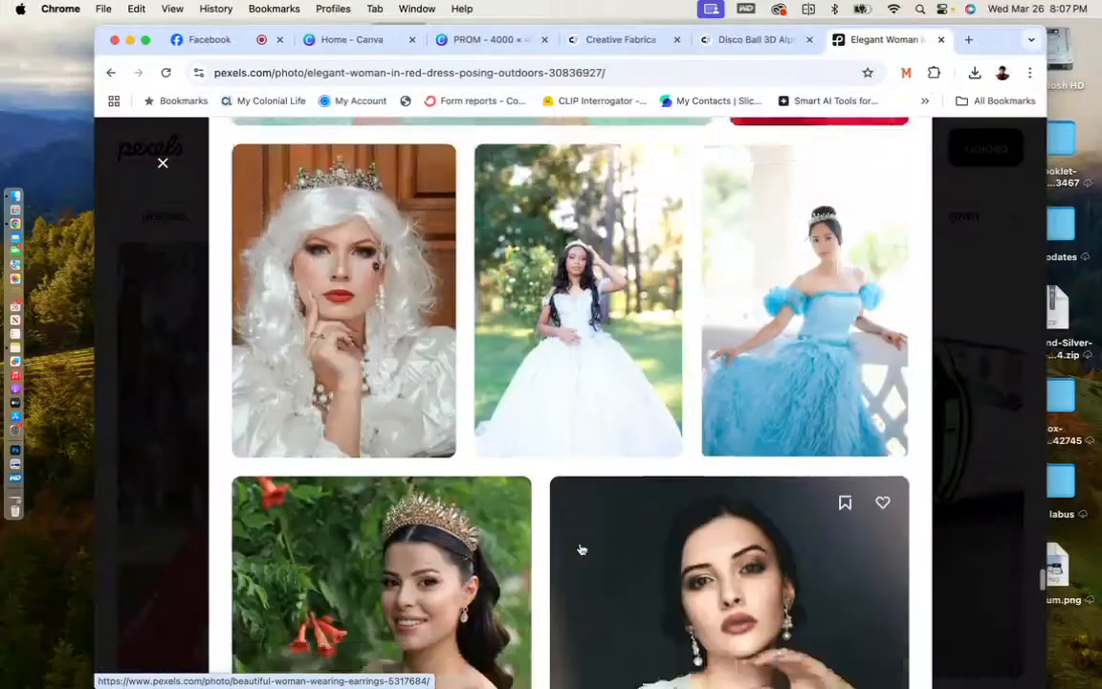
scroll(581, 548, down, 10)
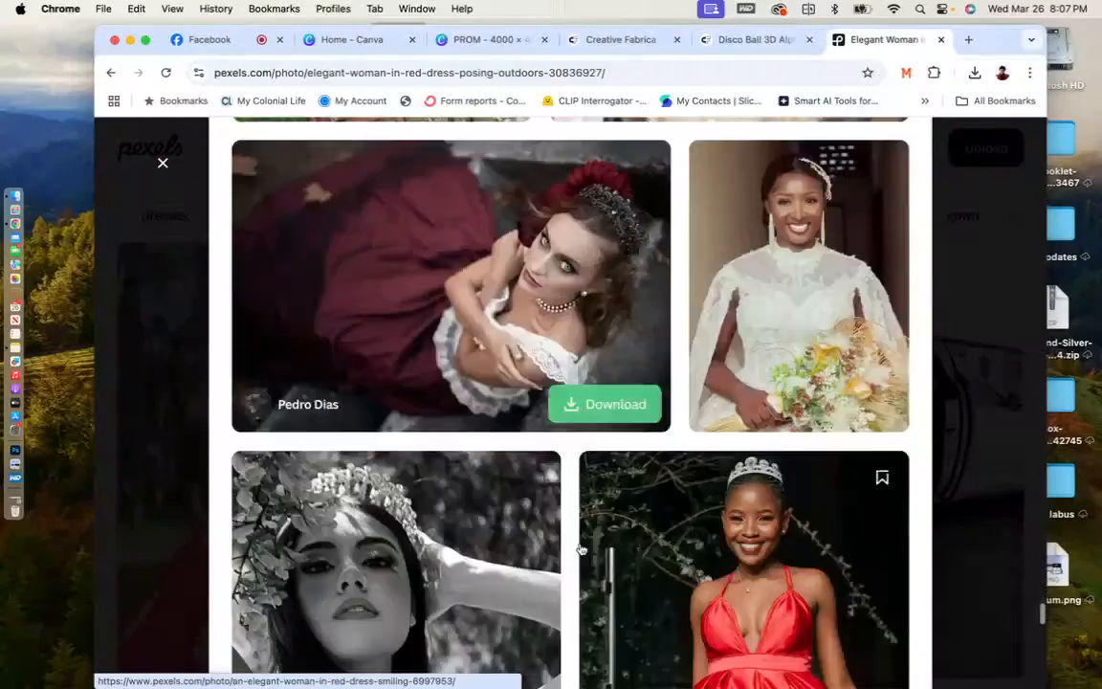
scroll(581, 549, down, 2)
scroll(581, 548, down, 4)
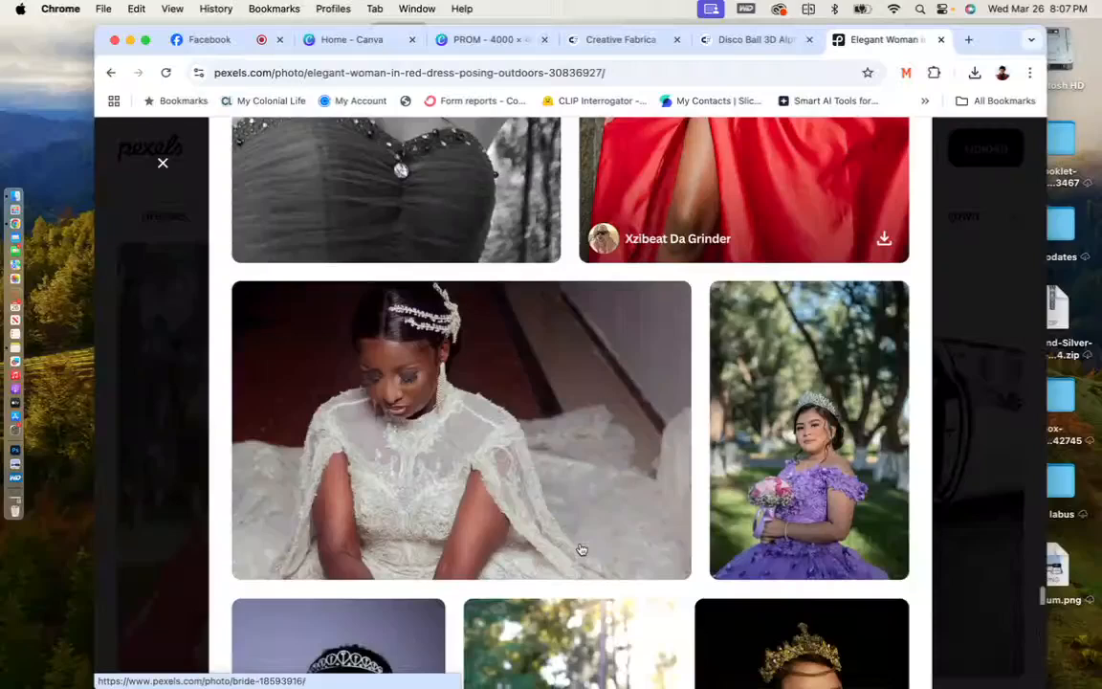
scroll(581, 548, up, 6)
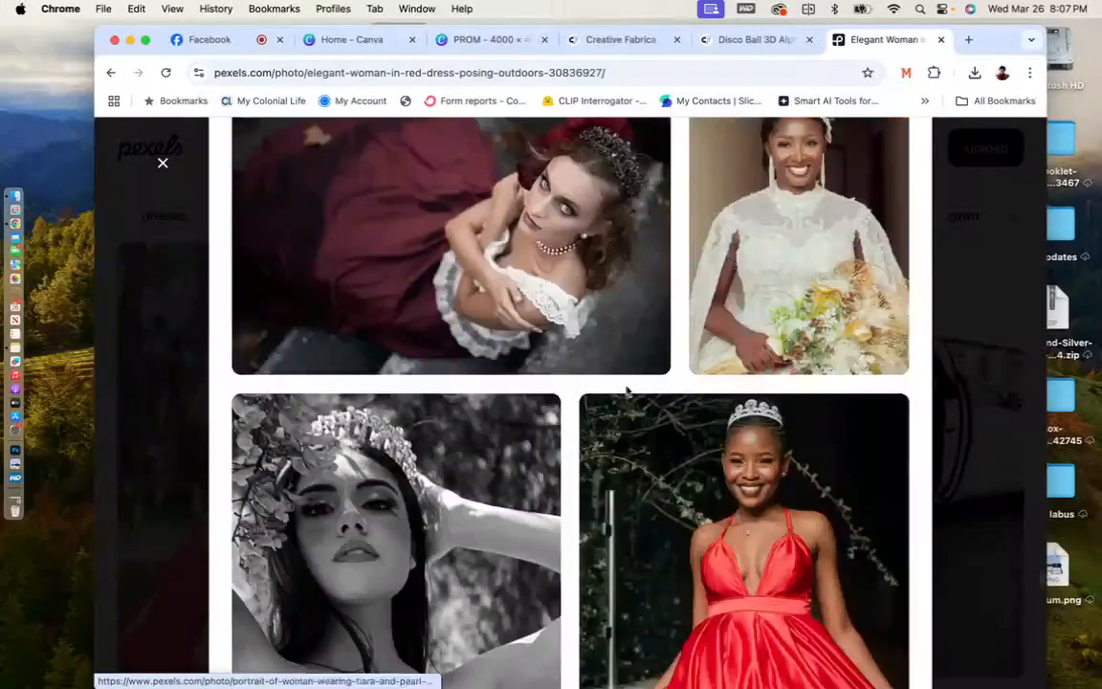
scroll(628, 389, down, 5)
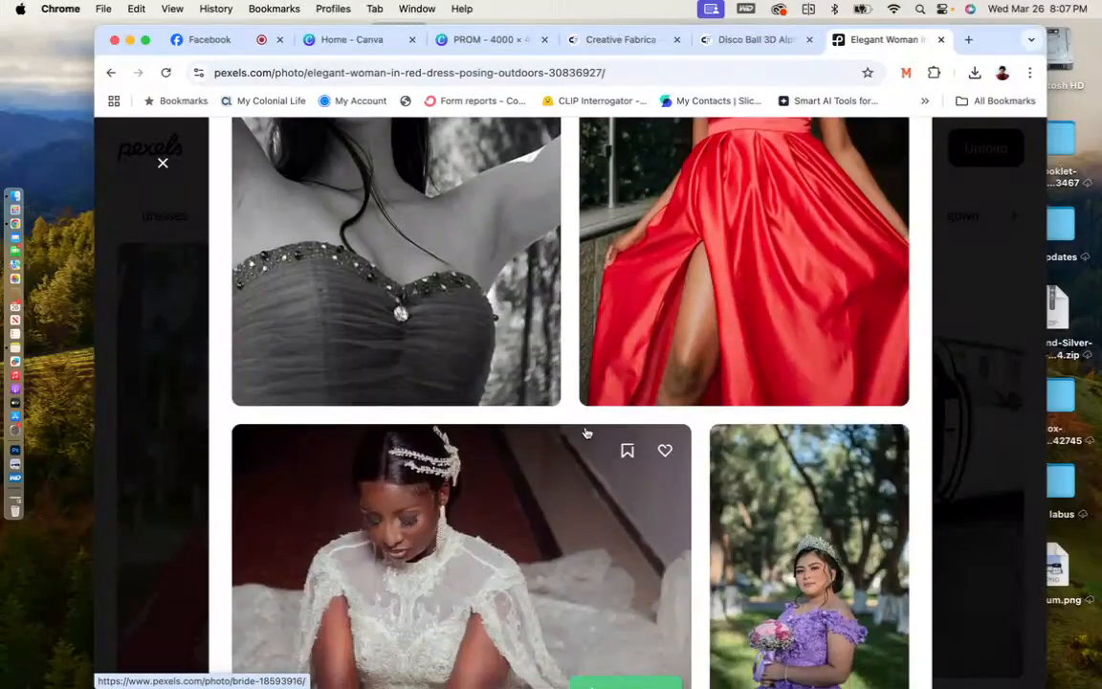
scroll(588, 433, down, 10)
scroll(588, 434, down, 4)
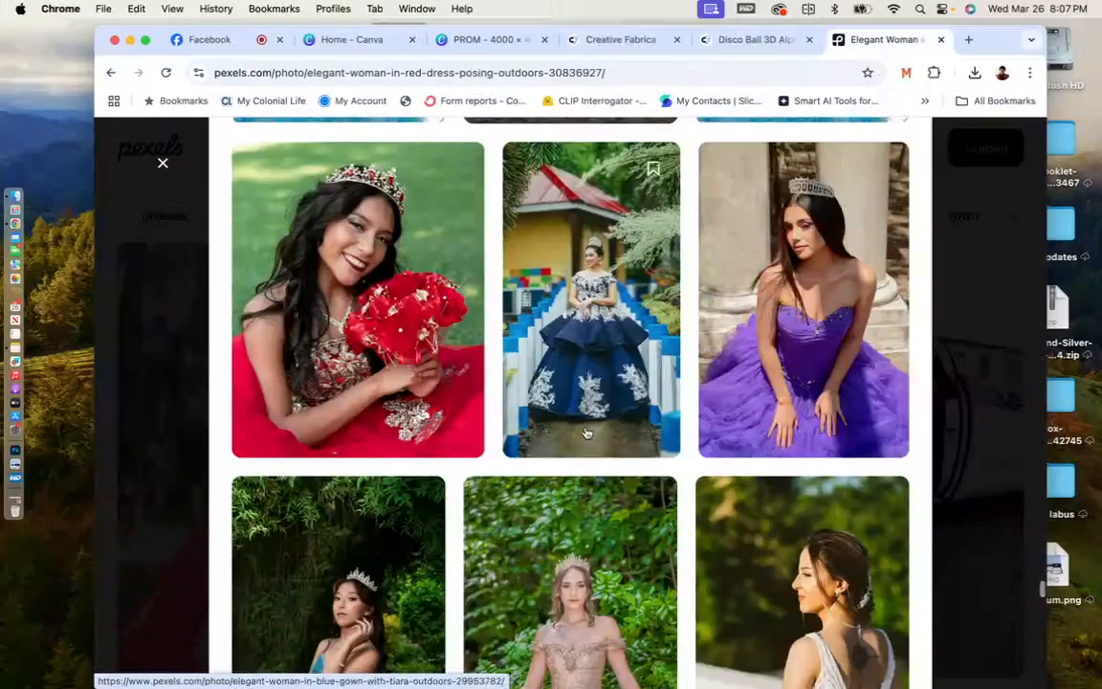
mouse_move(587, 434)
scroll(586, 434, down, 3)
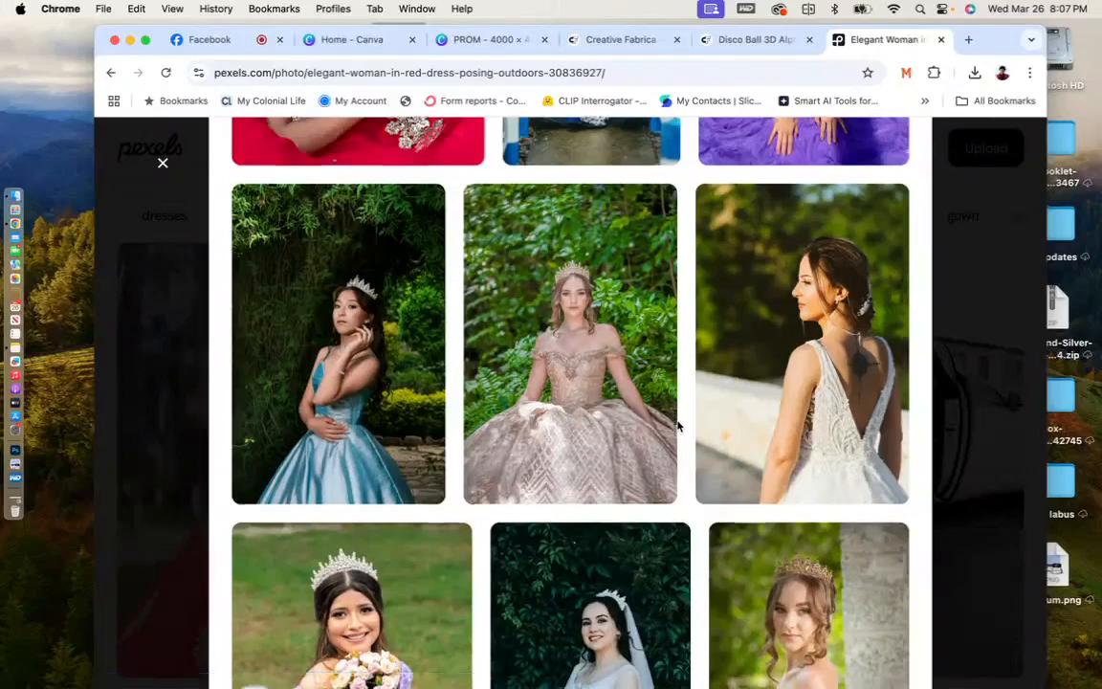
scroll(679, 424, down, 5)
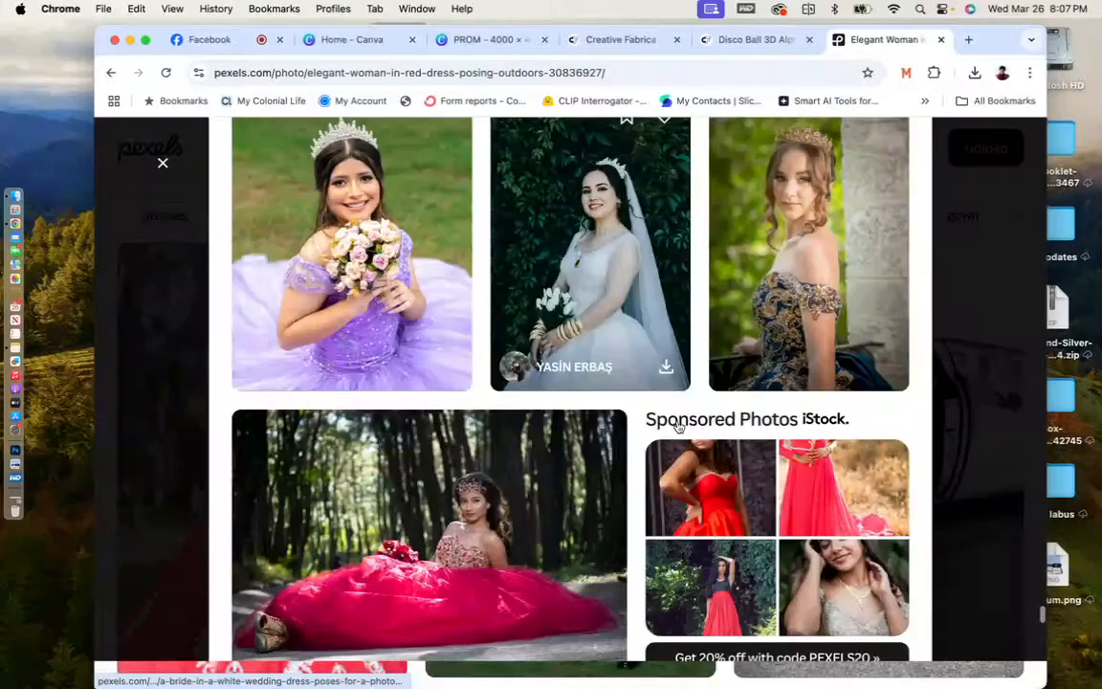
scroll(677, 425, down, 3)
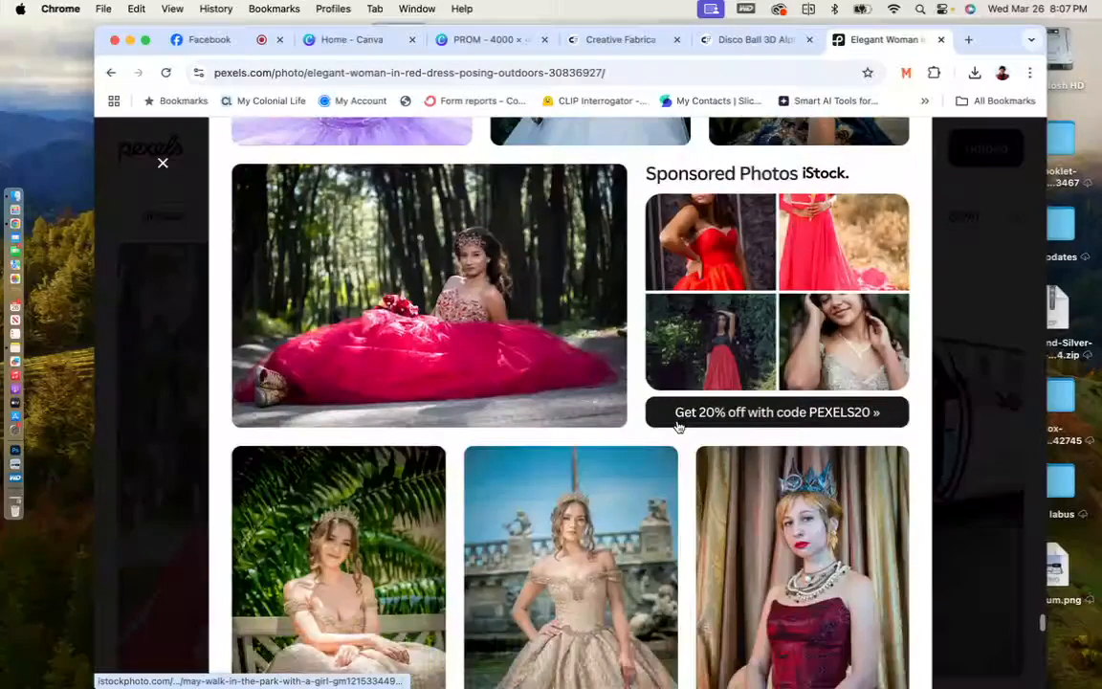
scroll(677, 425, down, 20)
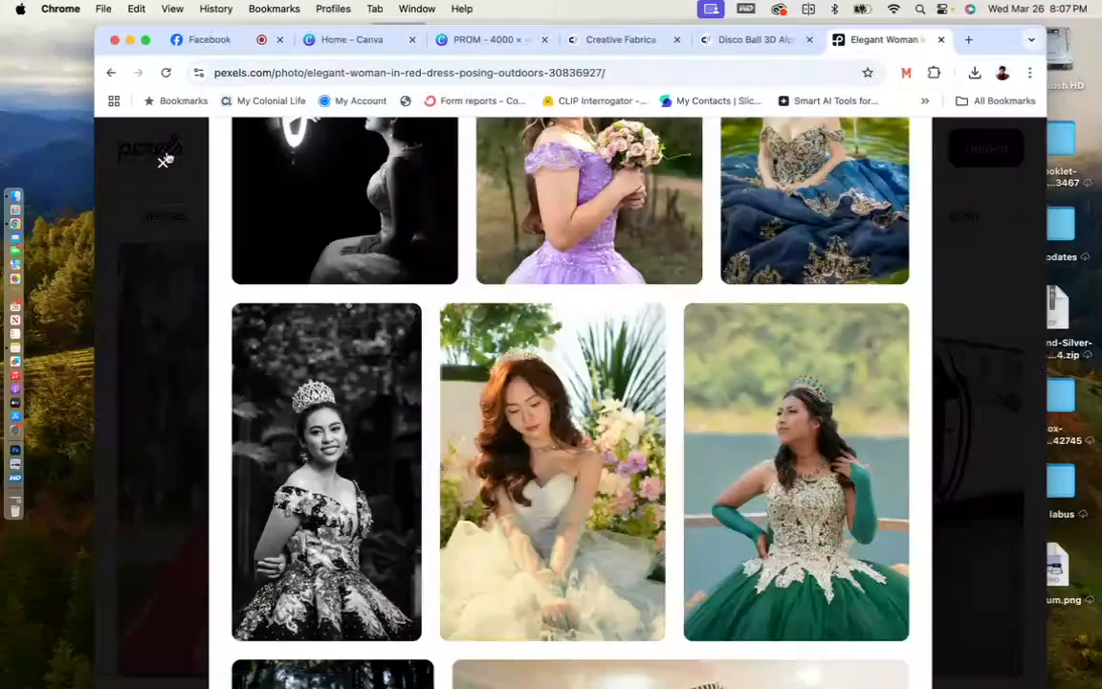
Close the opened photo and open the Your Likes collection from the account's collections.
click(165, 160)
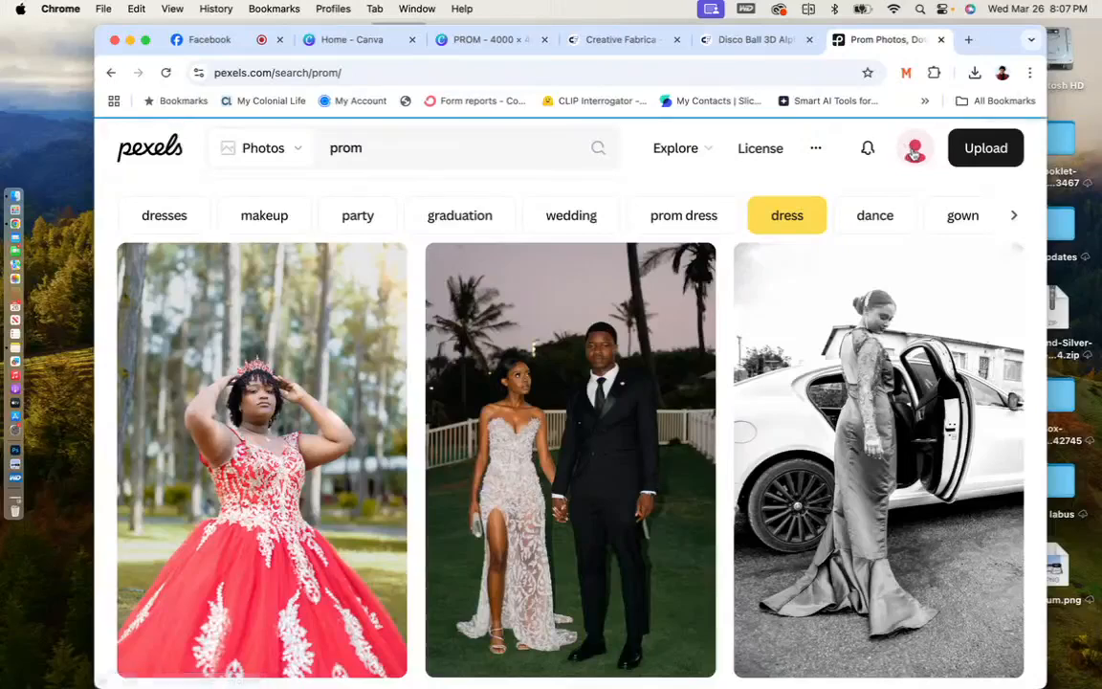
mouse_move(915, 153)
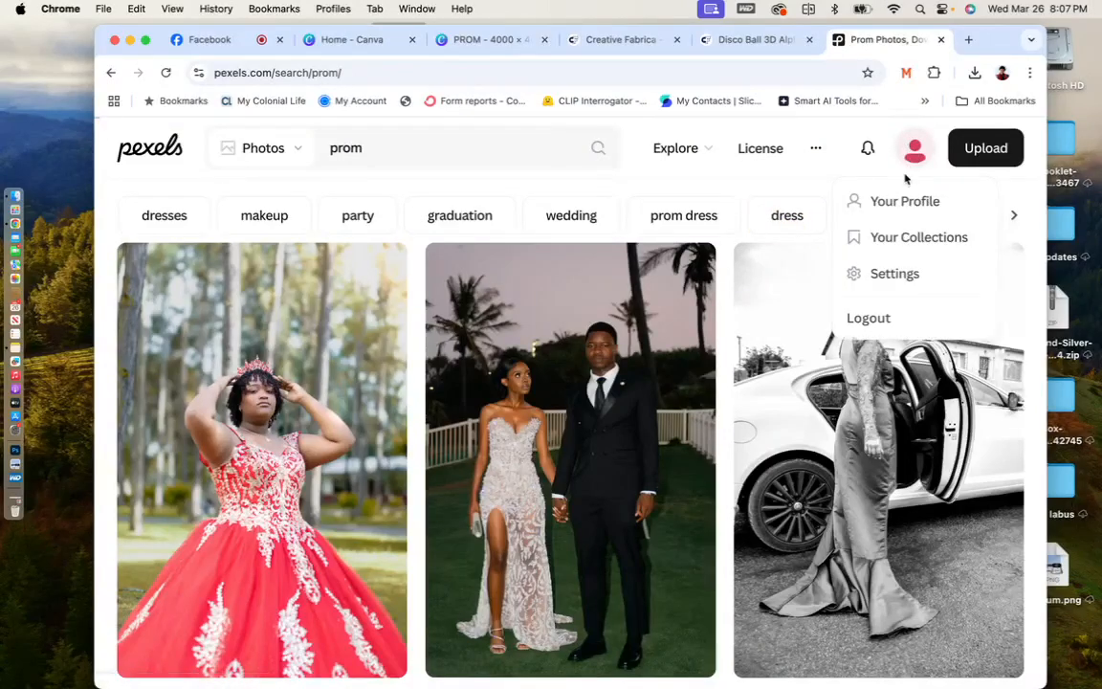
click(898, 237)
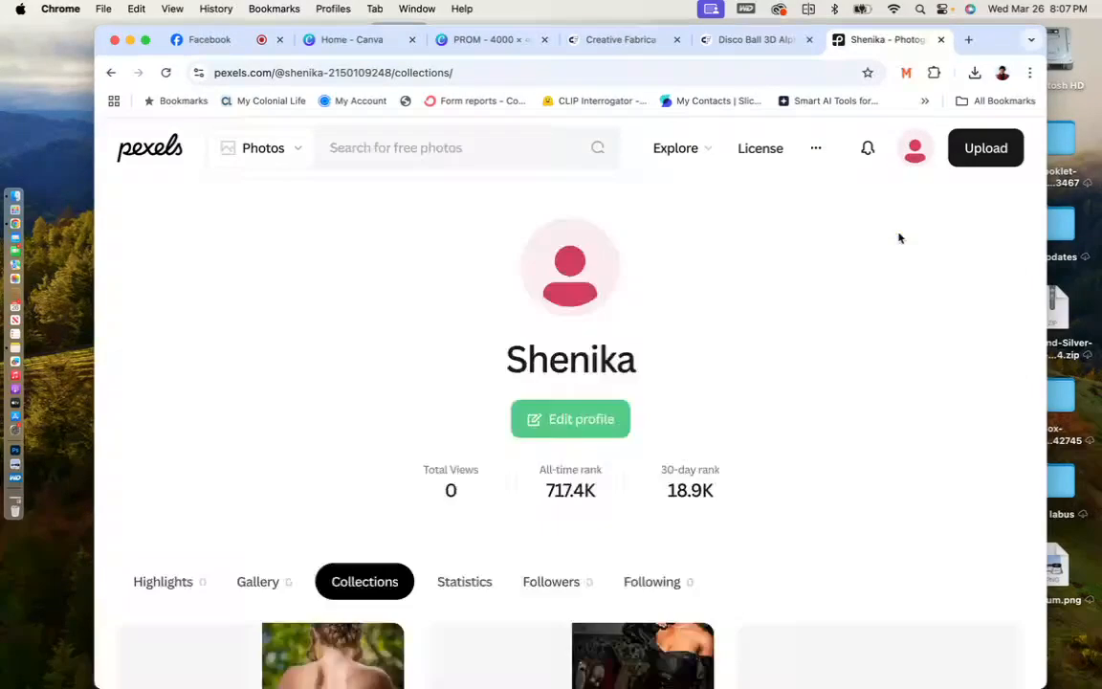
scroll(775, 419, down, 5)
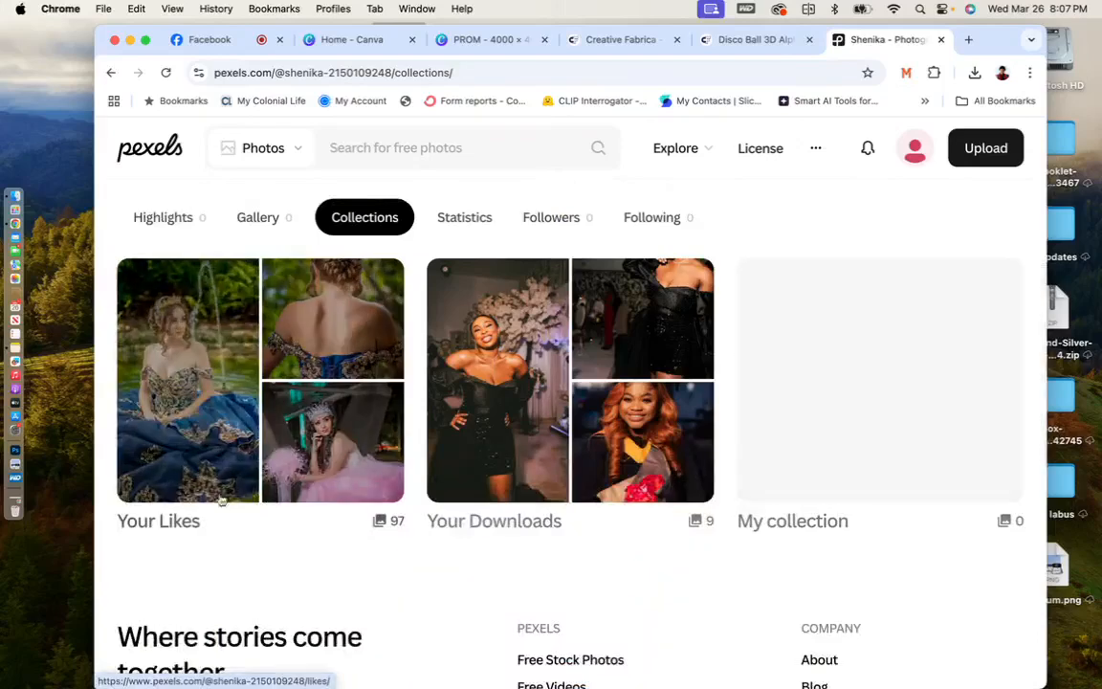
click(216, 472)
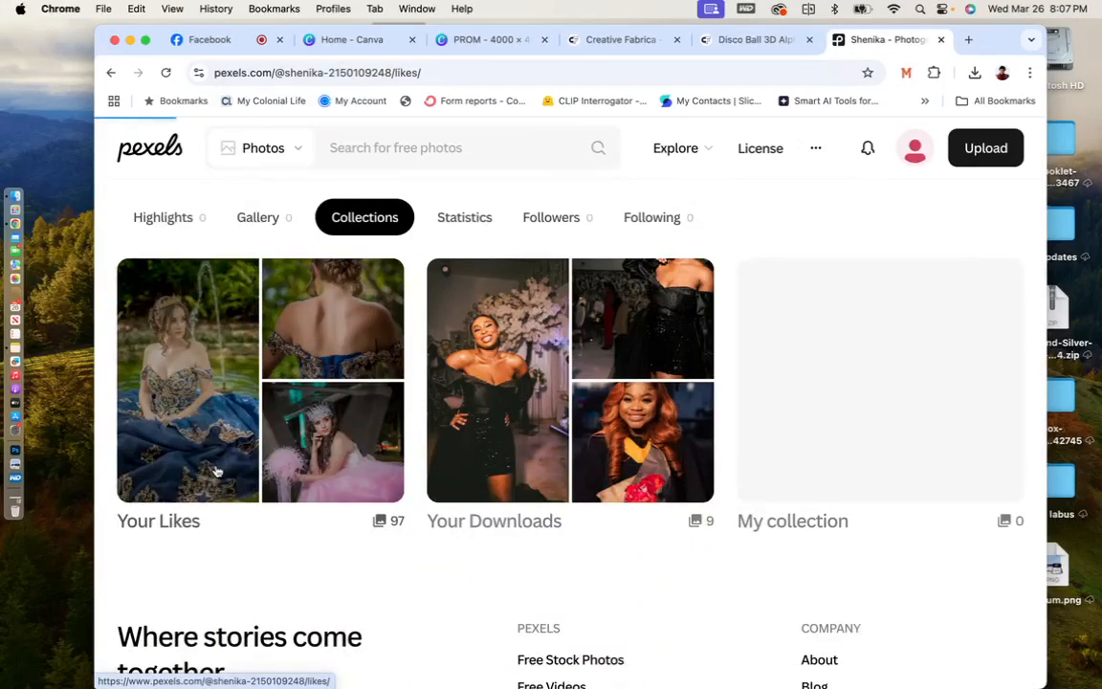
Examine the liked gown, tiara and prom photos in the Your Likes collection to choose which ones to download.
scroll(217, 472, down, 3)
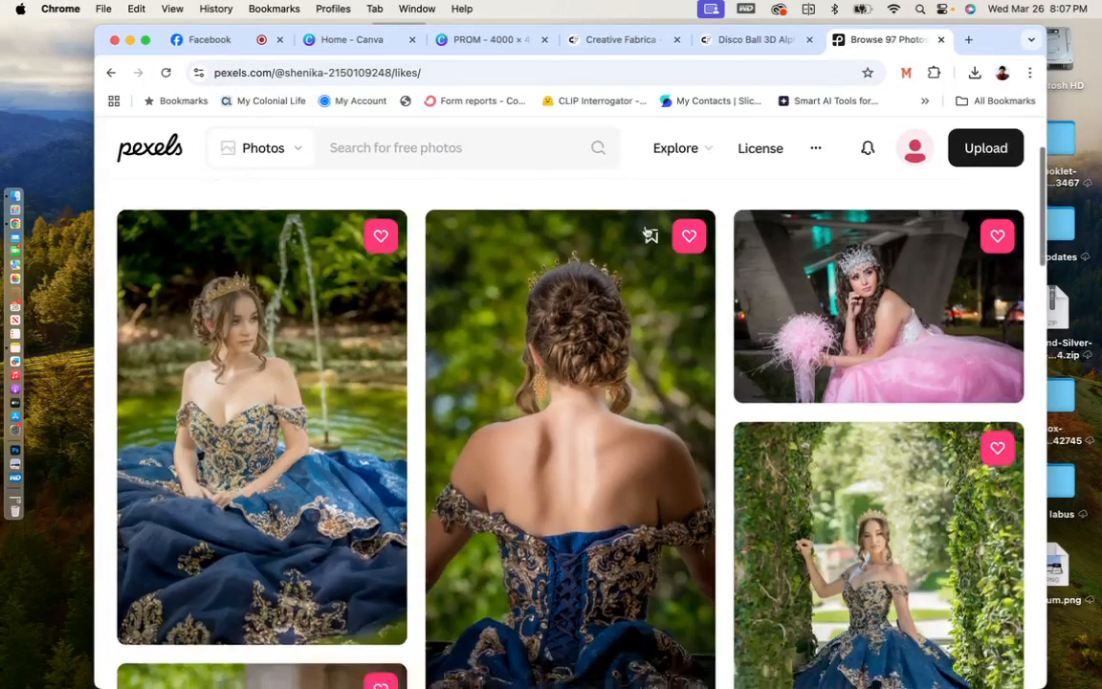
scroll(629, 421, down, 4)
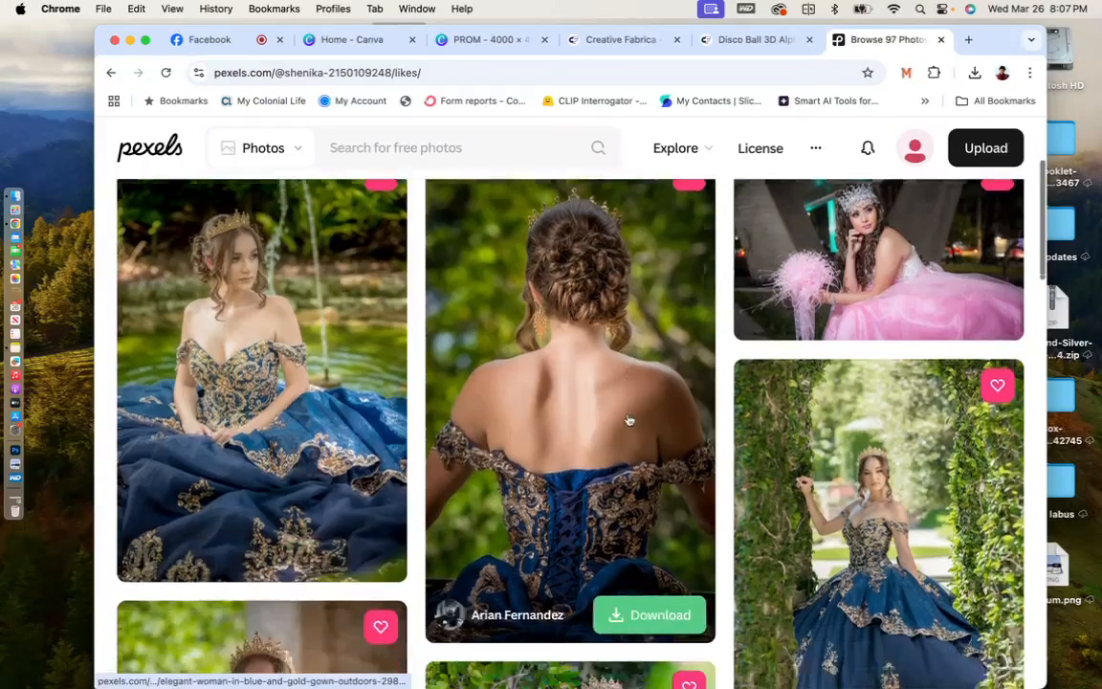
scroll(629, 421, down, 10)
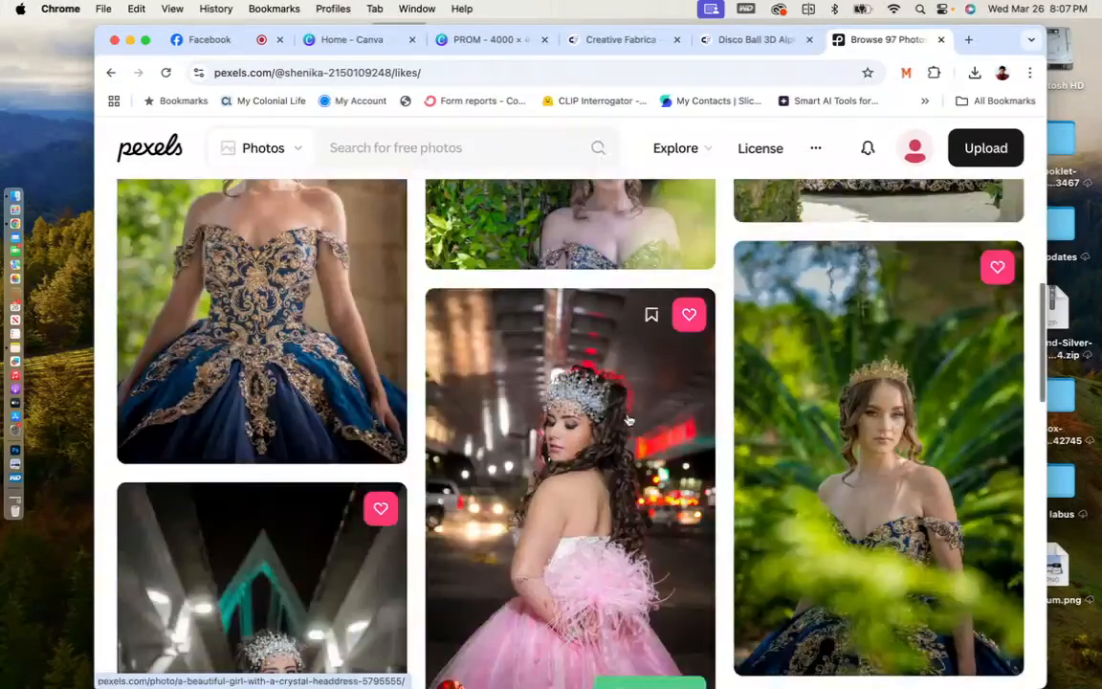
scroll(629, 421, down, 5)
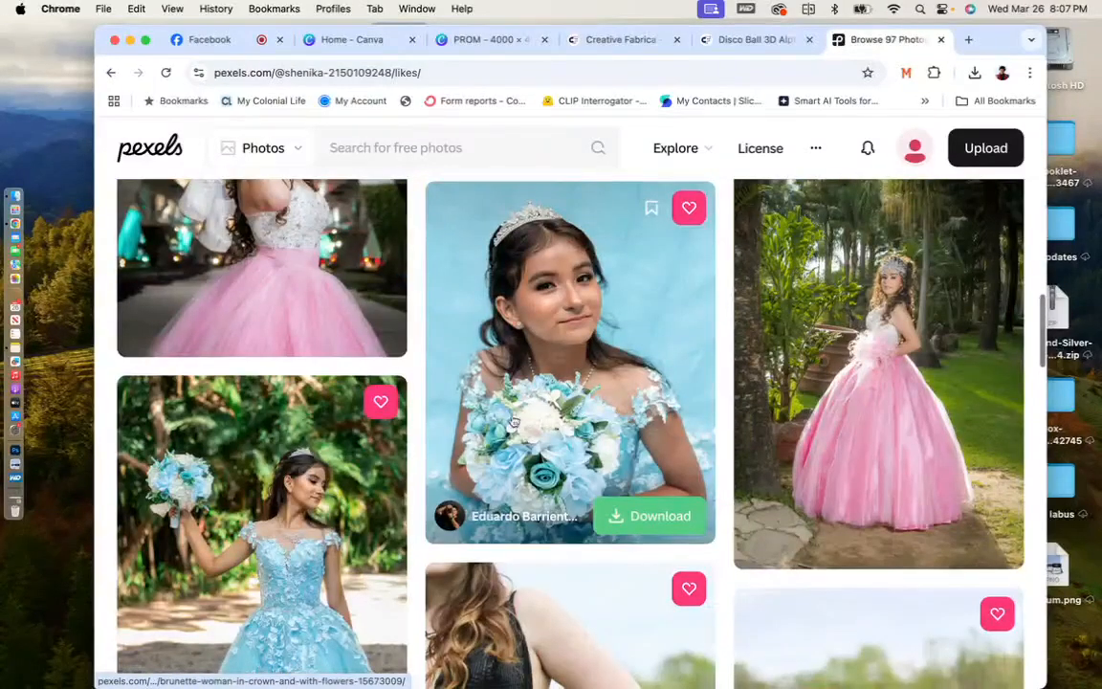
scroll(466, 445, down, 5)
scroll(466, 445, down, 5)
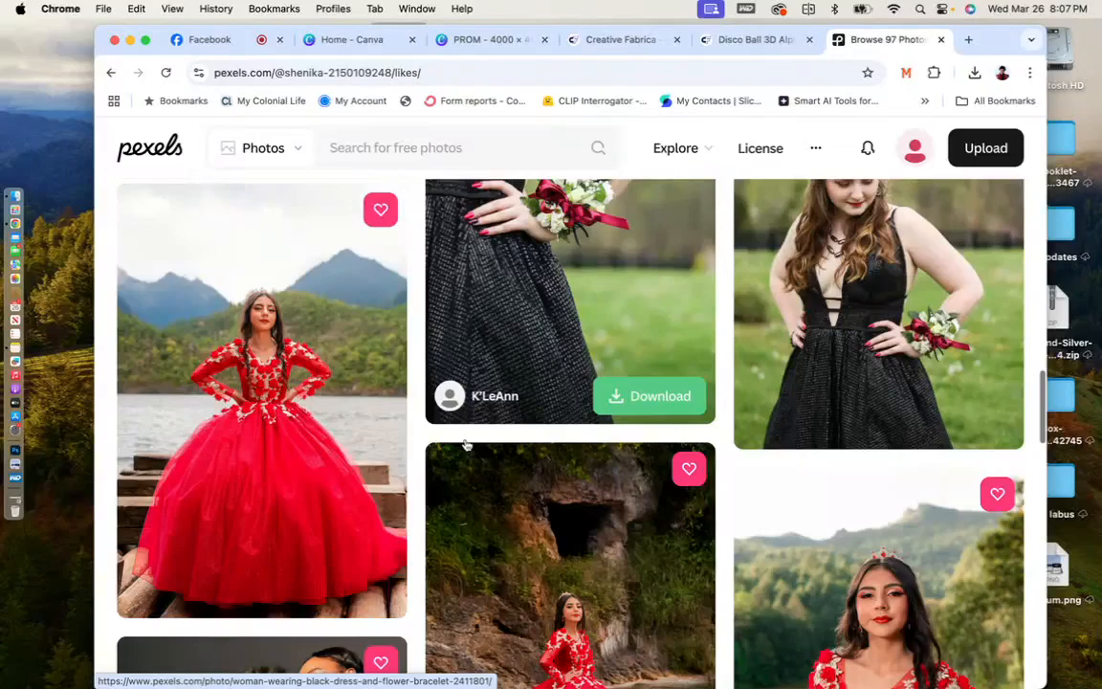
scroll(466, 445, down, 5)
scroll(466, 445, down, 2)
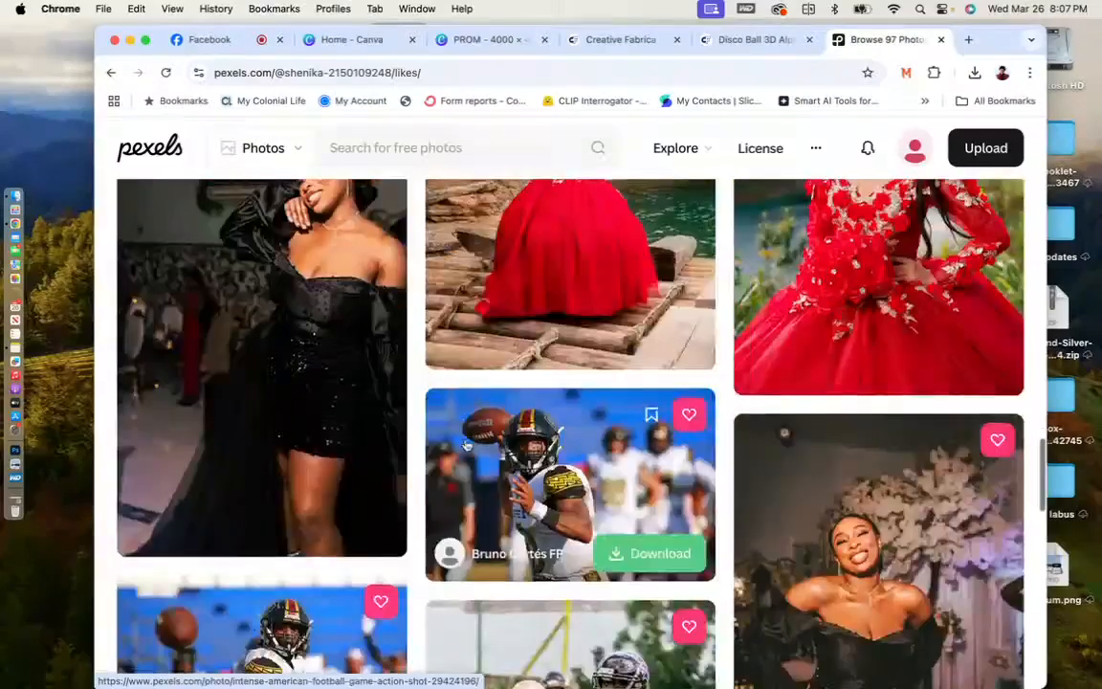
scroll(466, 445, up, 5)
scroll(466, 445, down, 3)
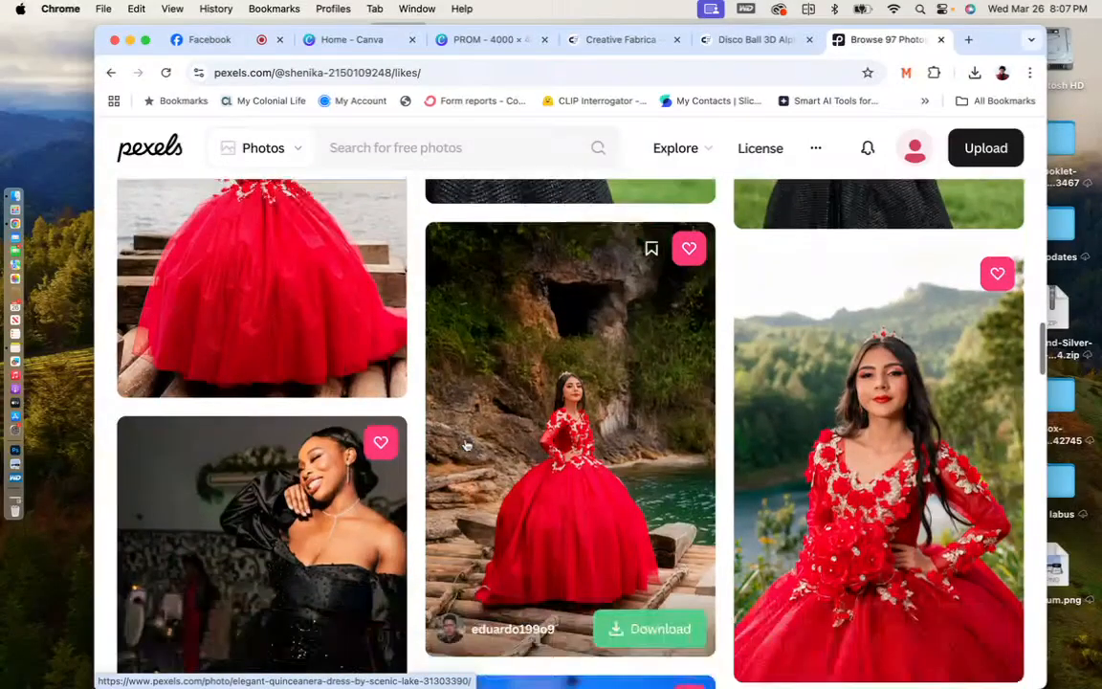
scroll(466, 445, up, 1)
scroll(466, 445, up, 3)
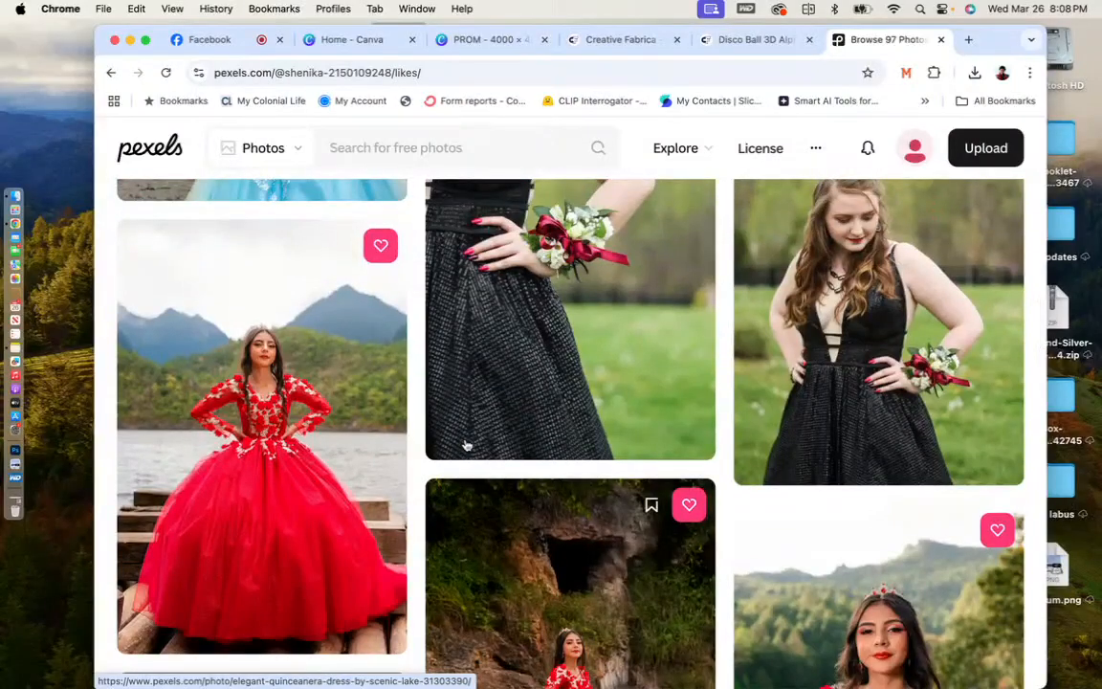
scroll(466, 445, down, 2)
scroll(466, 445, up, 10)
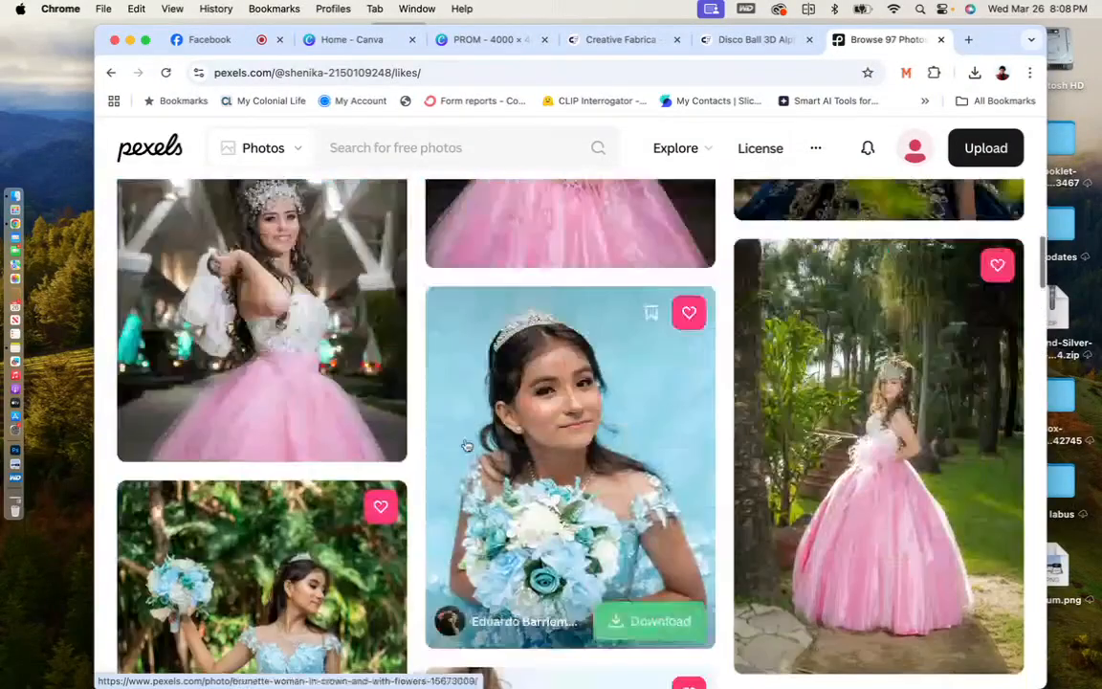
scroll(466, 445, up, 1)
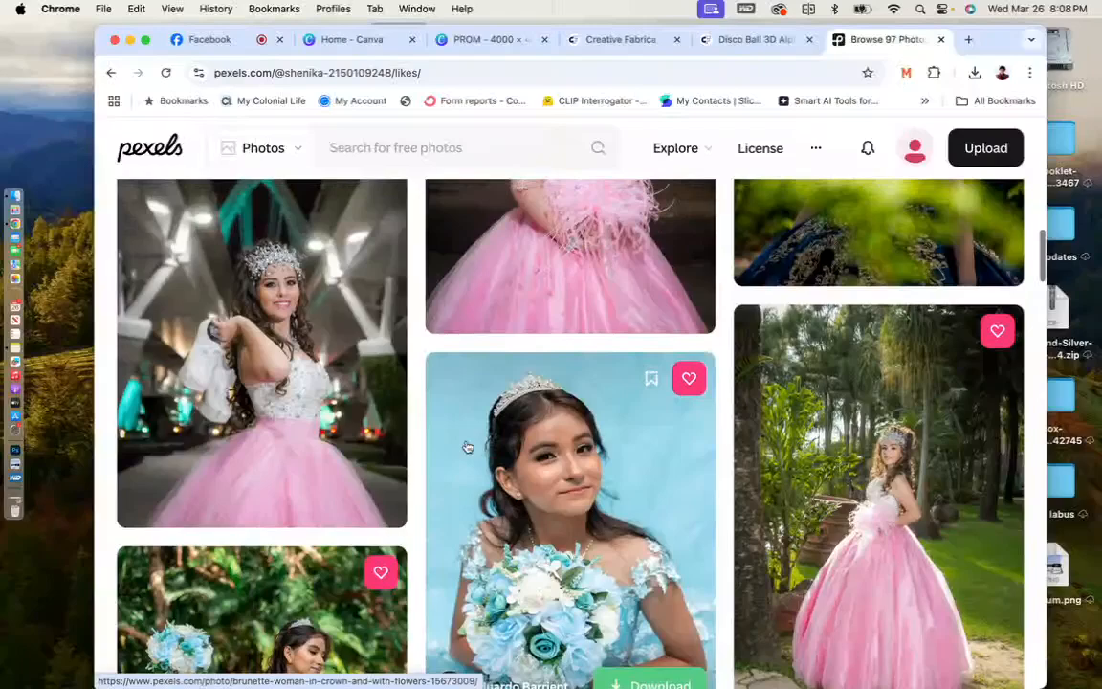
scroll(466, 447, up, 1)
scroll(467, 447, up, 5)
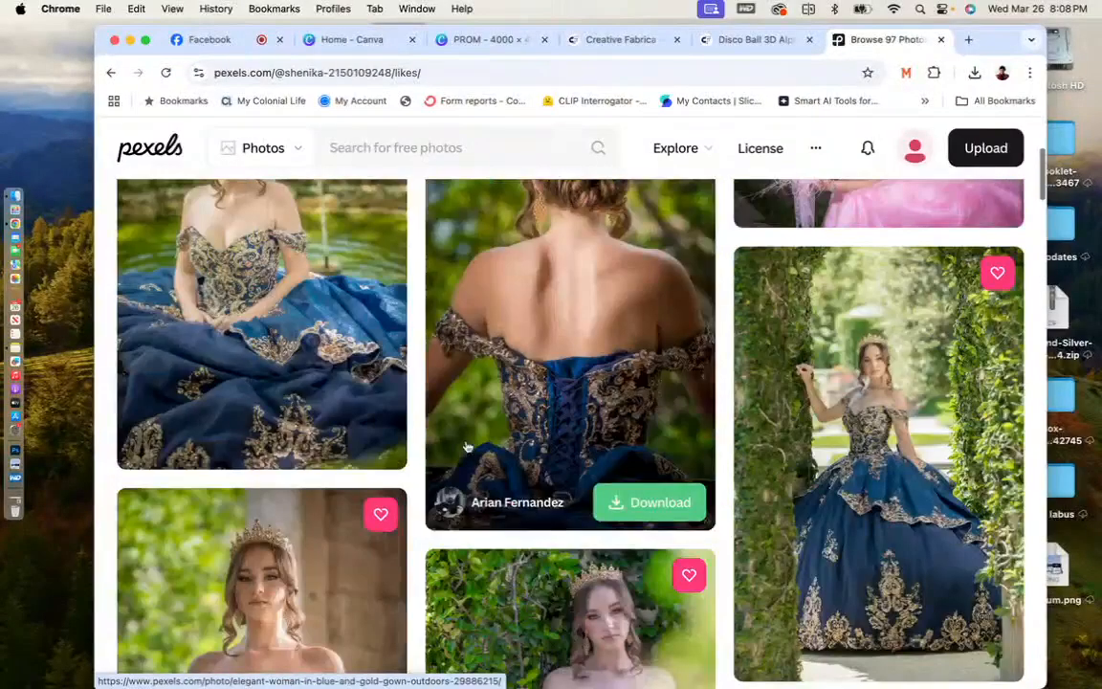
scroll(467, 447, up, 3)
scroll(467, 447, down, 5)
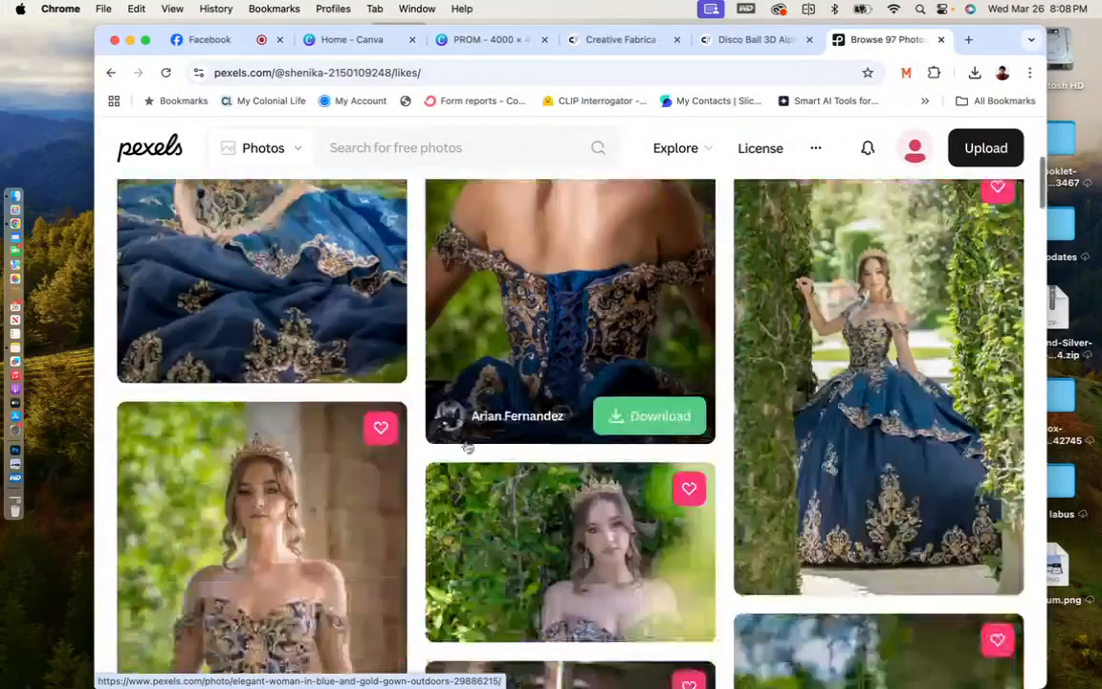
scroll(467, 447, up, 3)
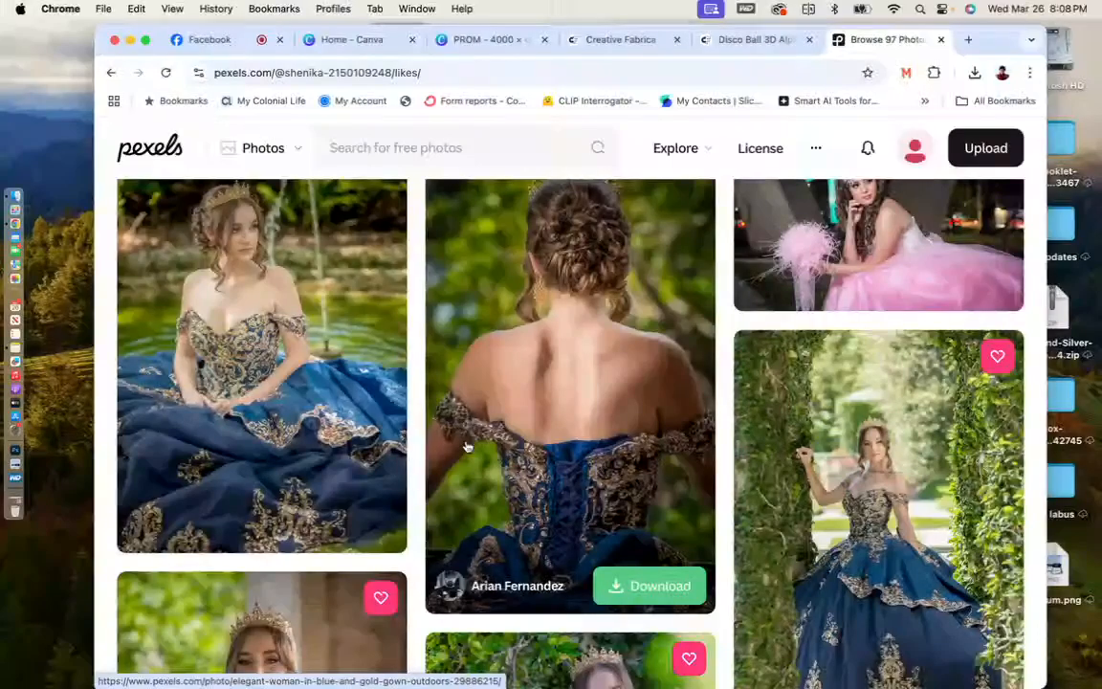
scroll(565, 387, up, 1)
scroll(565, 387, up, 2)
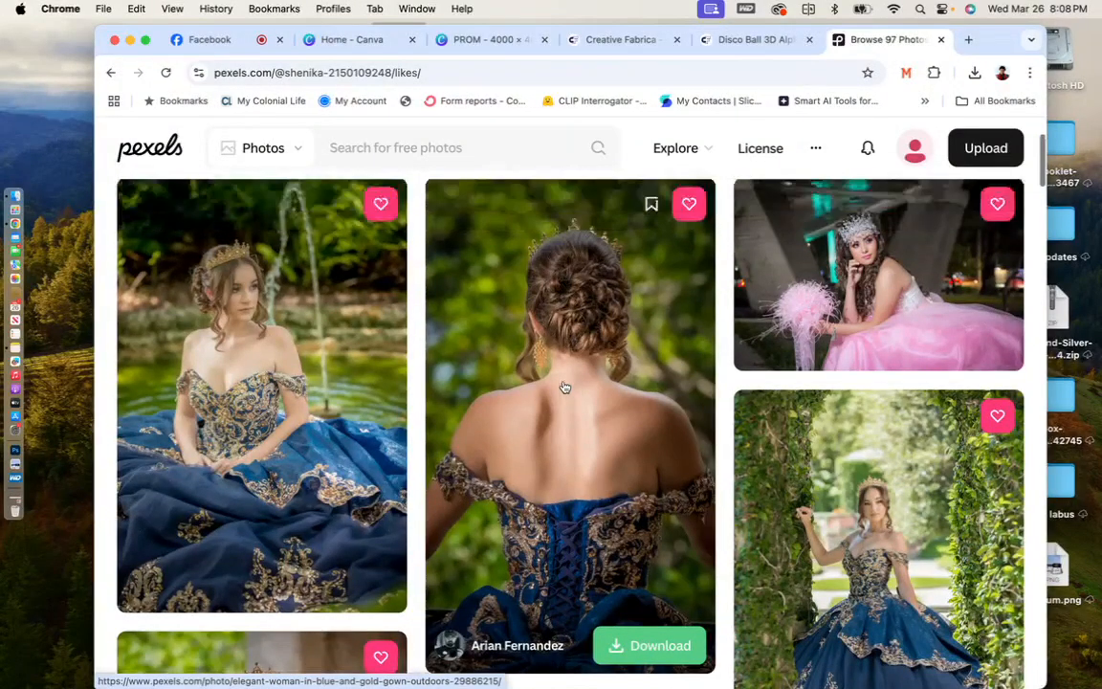
scroll(564, 387, down, 5)
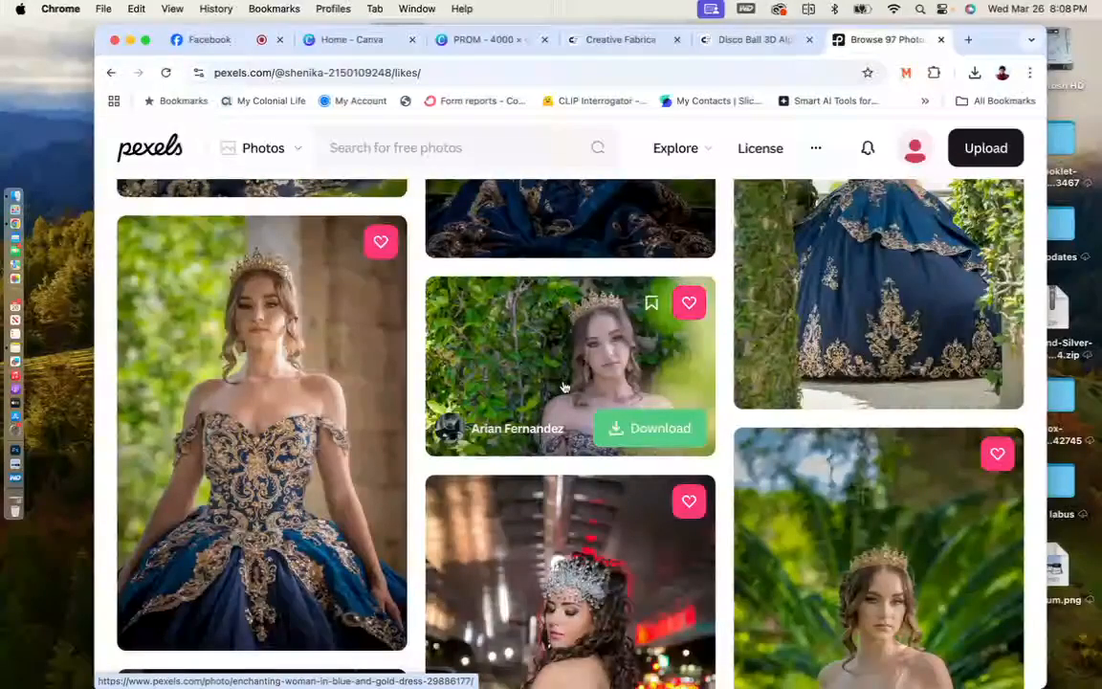
Download the photo of the crowned woman in the blue and gold gown seated by the fountain to the Desktop.
scroll(568, 414, up, 5)
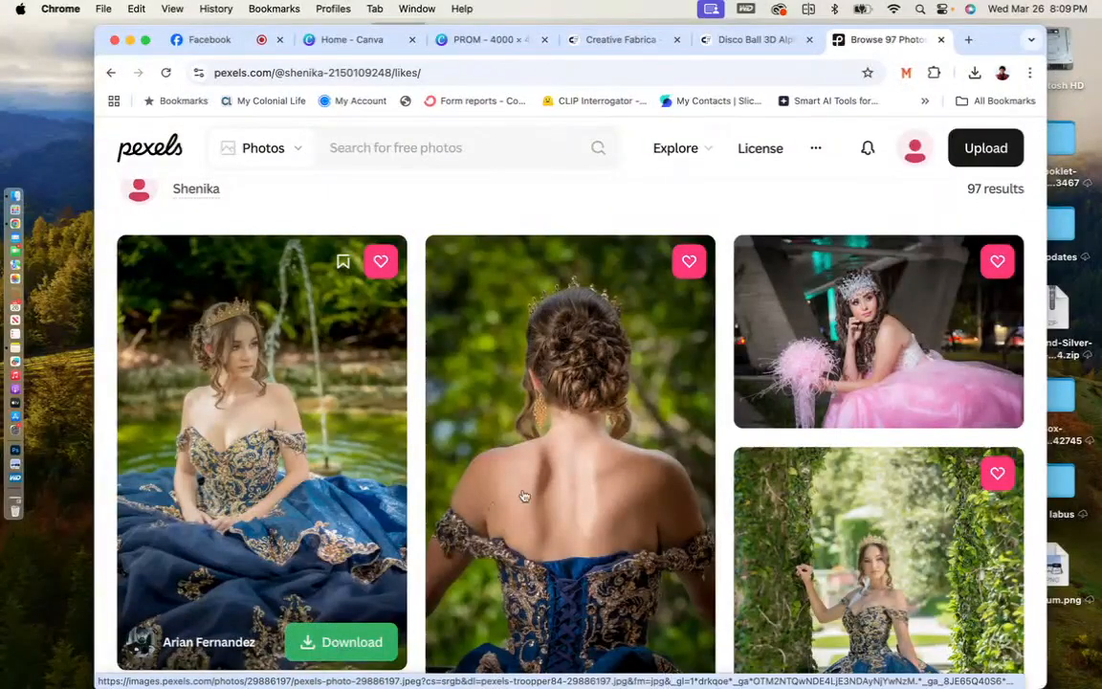
click(345, 642)
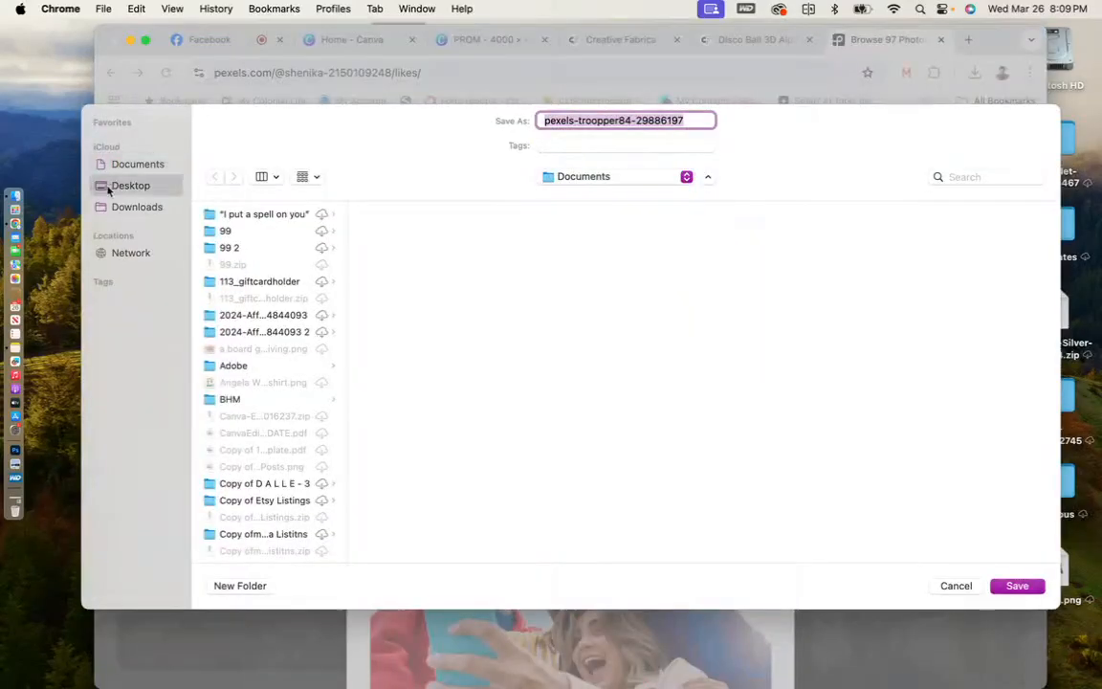
click(110, 188)
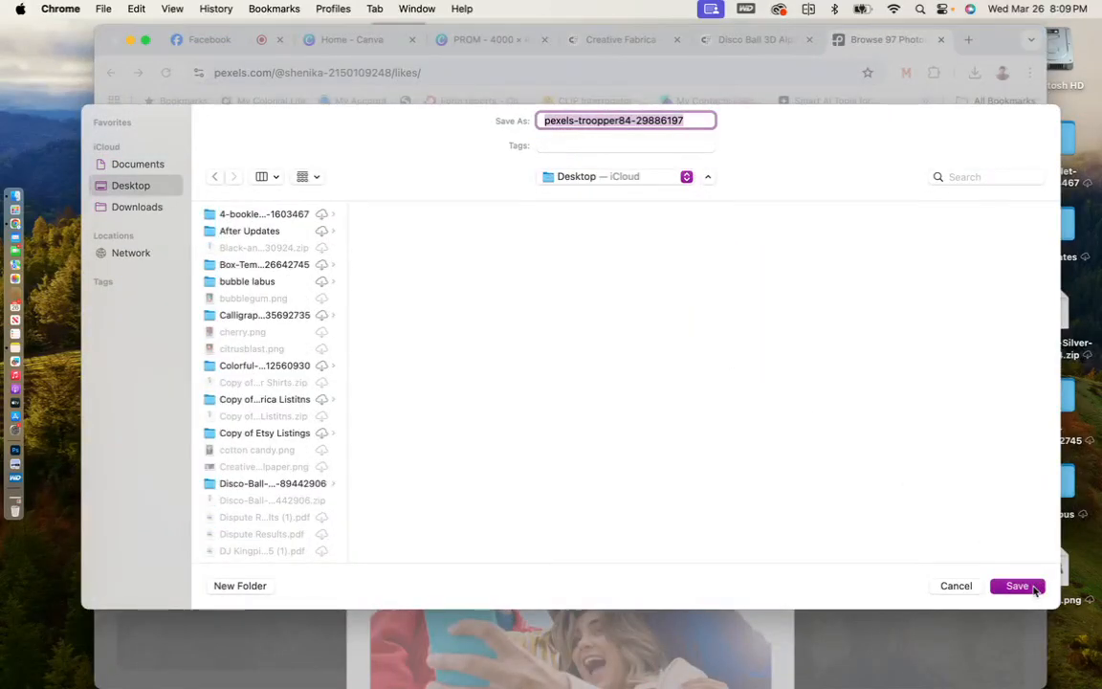
click(1033, 589)
click(827, 344)
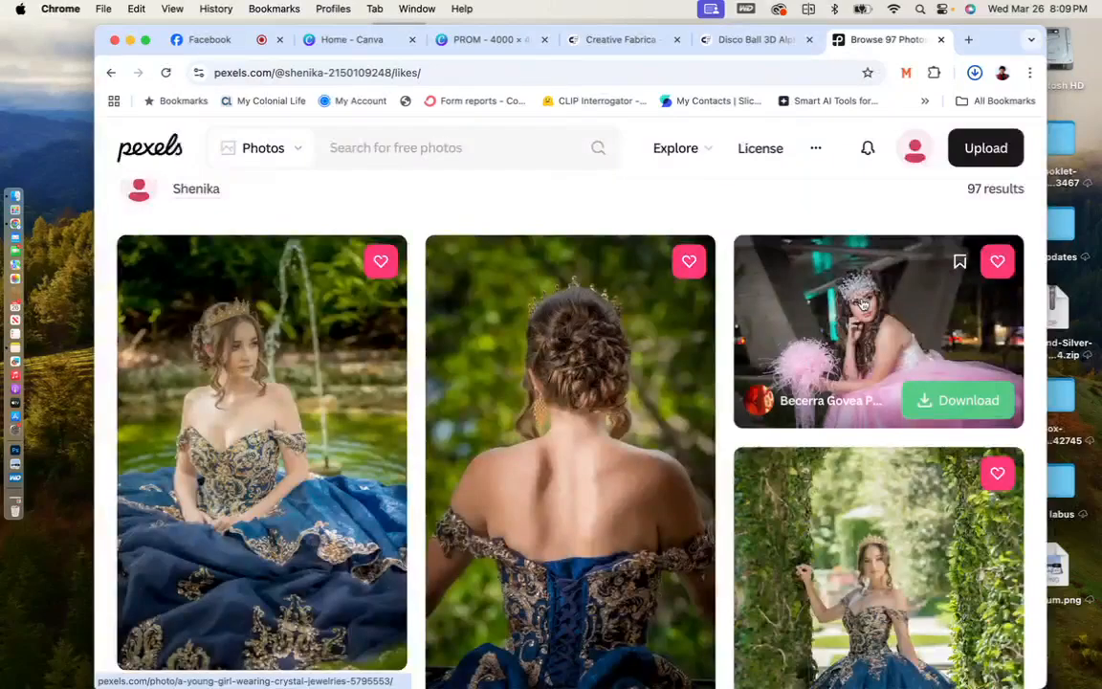
Download the back-view photo of the crowned woman in the laced blue and gold gown to the Desktop.
scroll(648, 467, down, 1)
scroll(649, 467, down, 2)
click(639, 544)
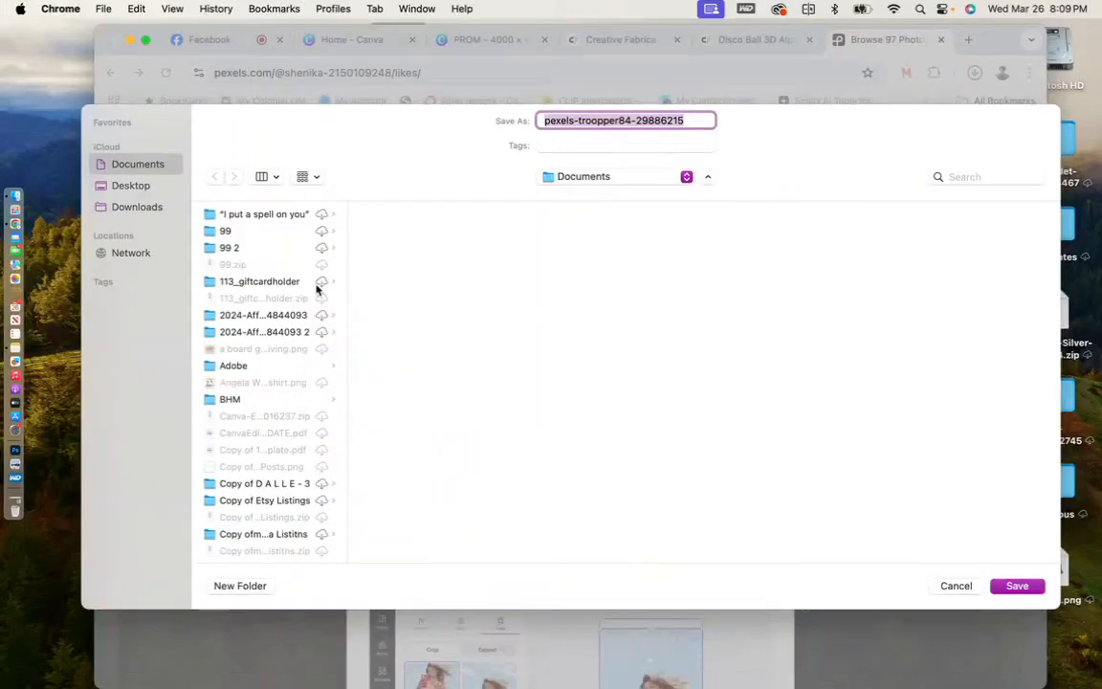
key(super+d)
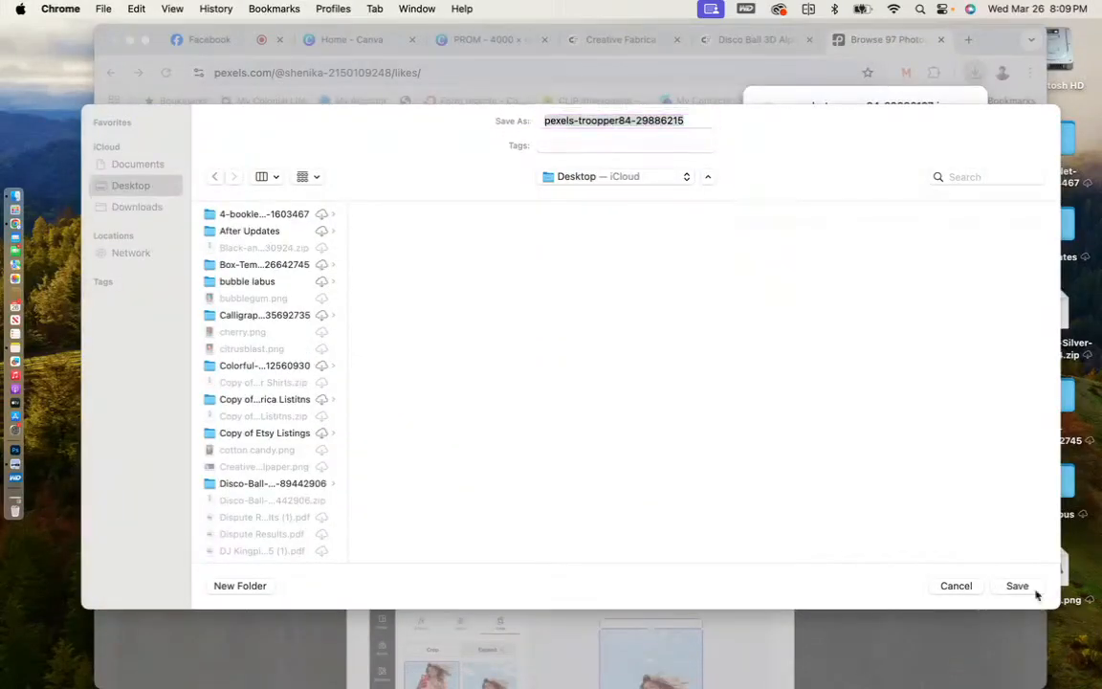
click(1017, 585)
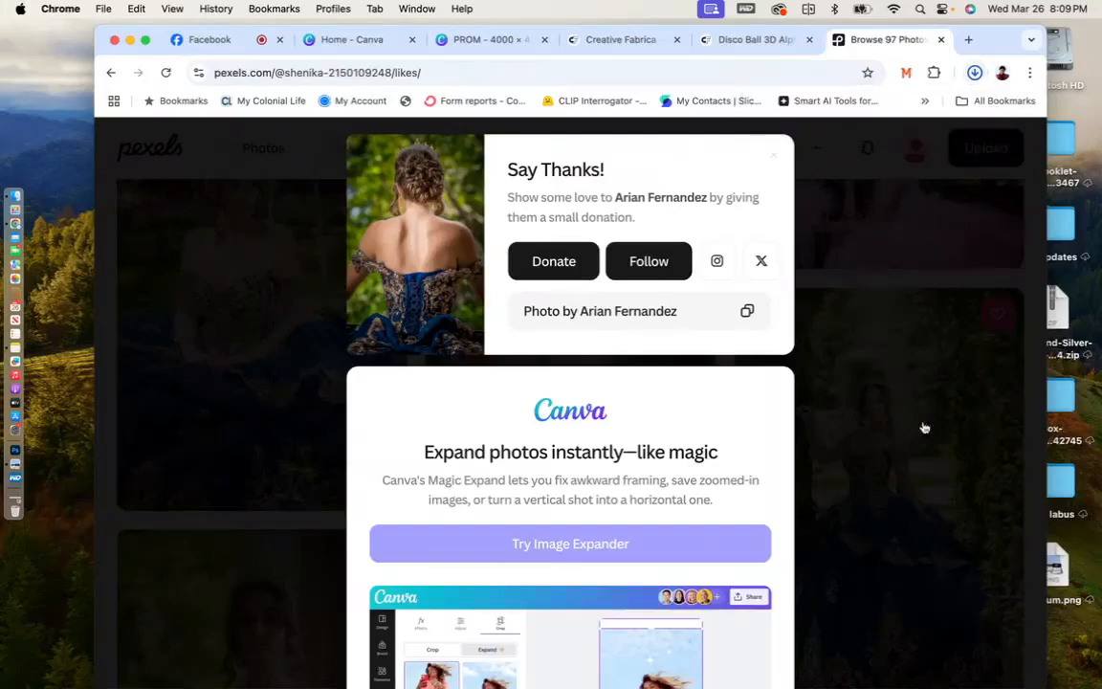
click(925, 428)
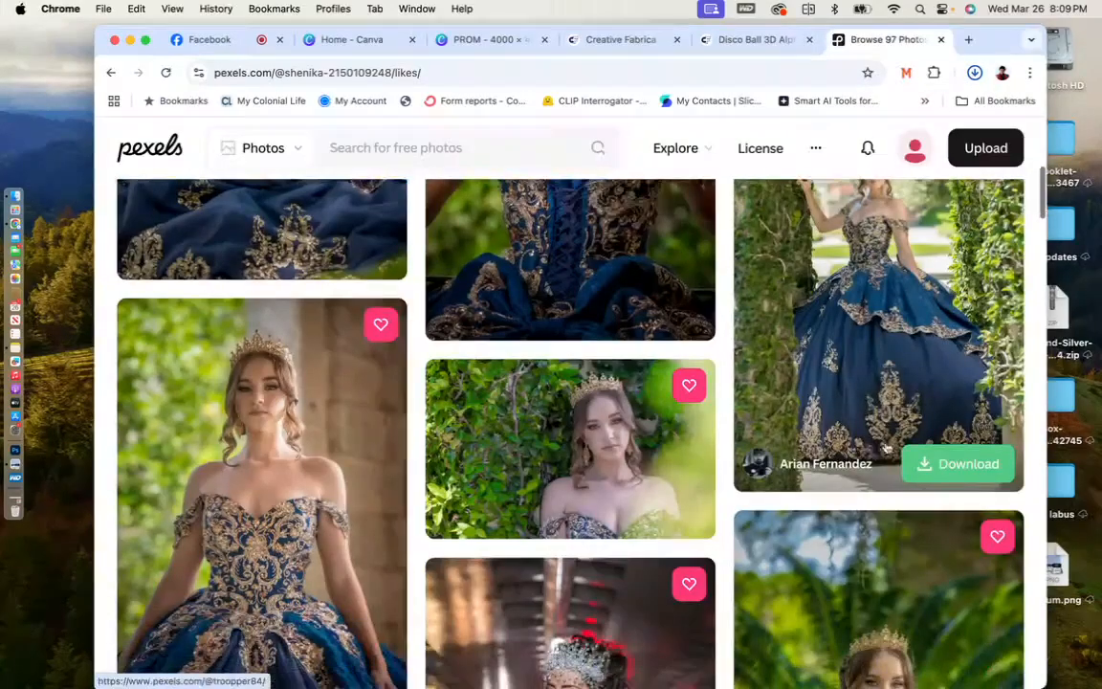
click(939, 464)
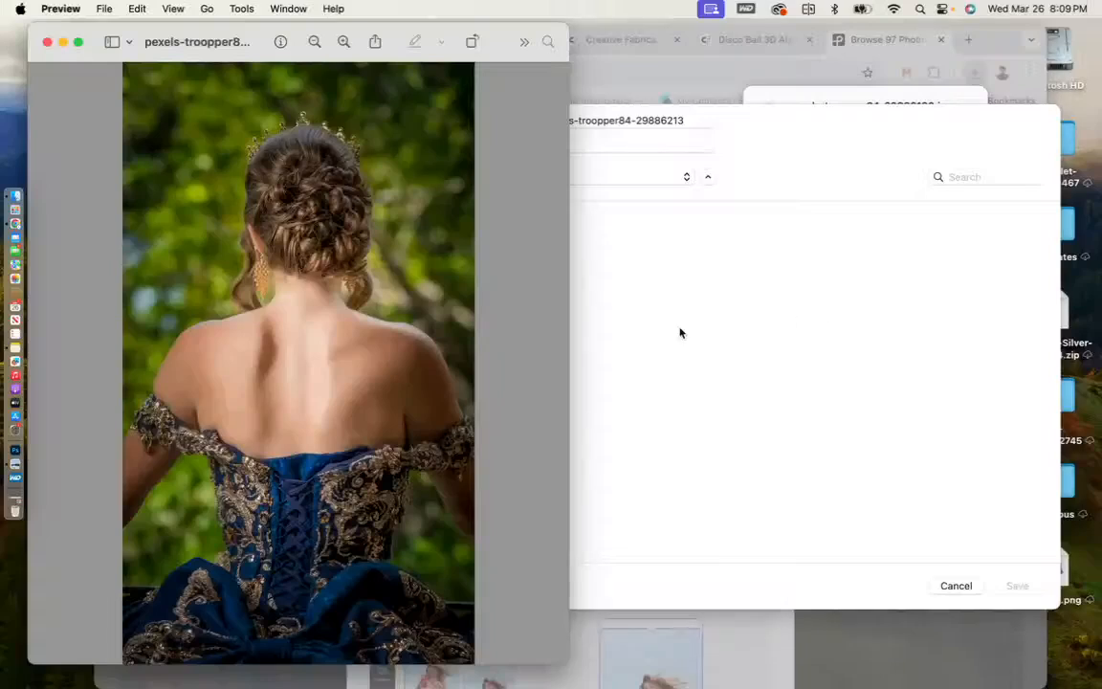
click(680, 333)
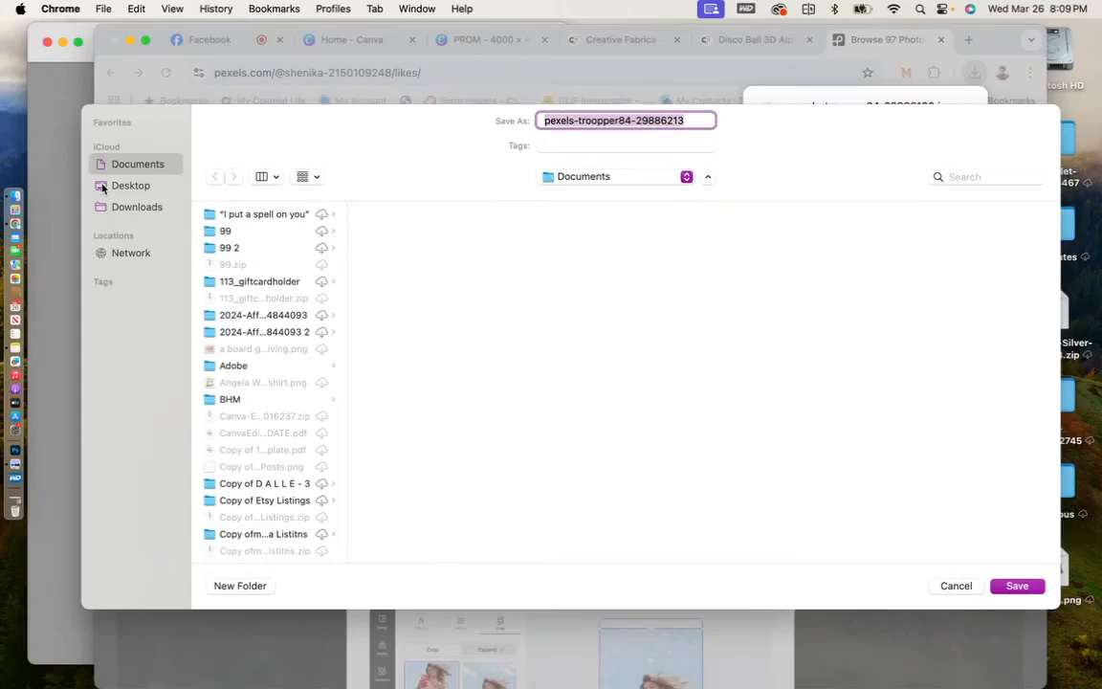
key(Return)
Download the portrait of the crowned woman in the blue gown behind green leaves to the Desktop.
scroll(924, 473, down, 5)
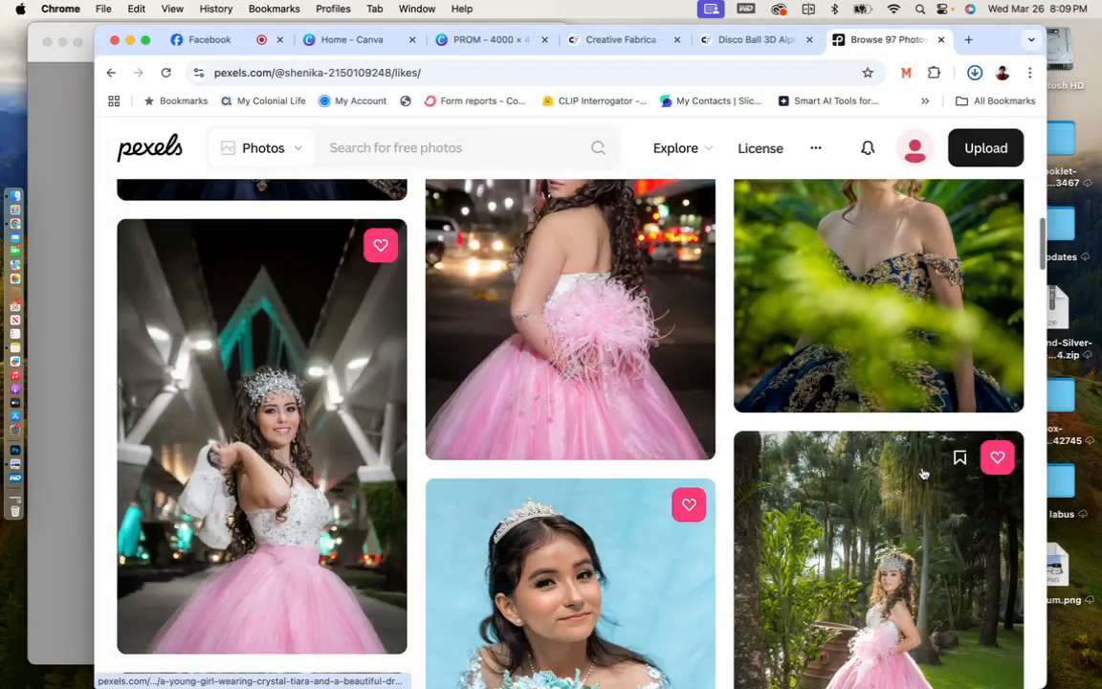
scroll(924, 474, down, 2)
scroll(923, 474, up, 4)
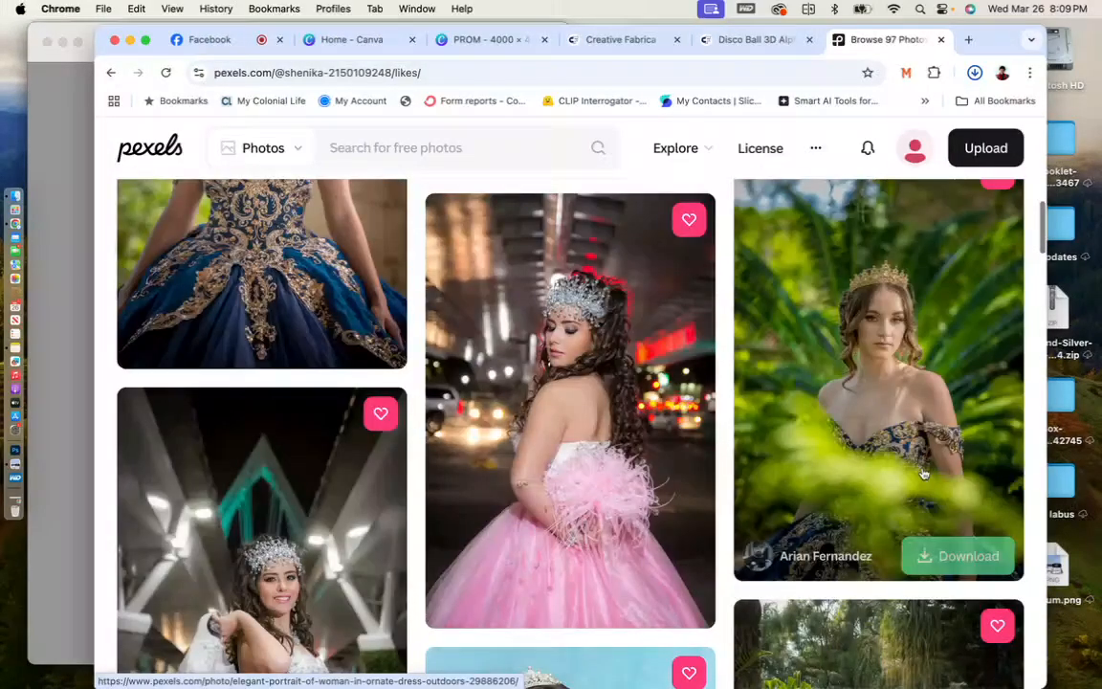
click(951, 556)
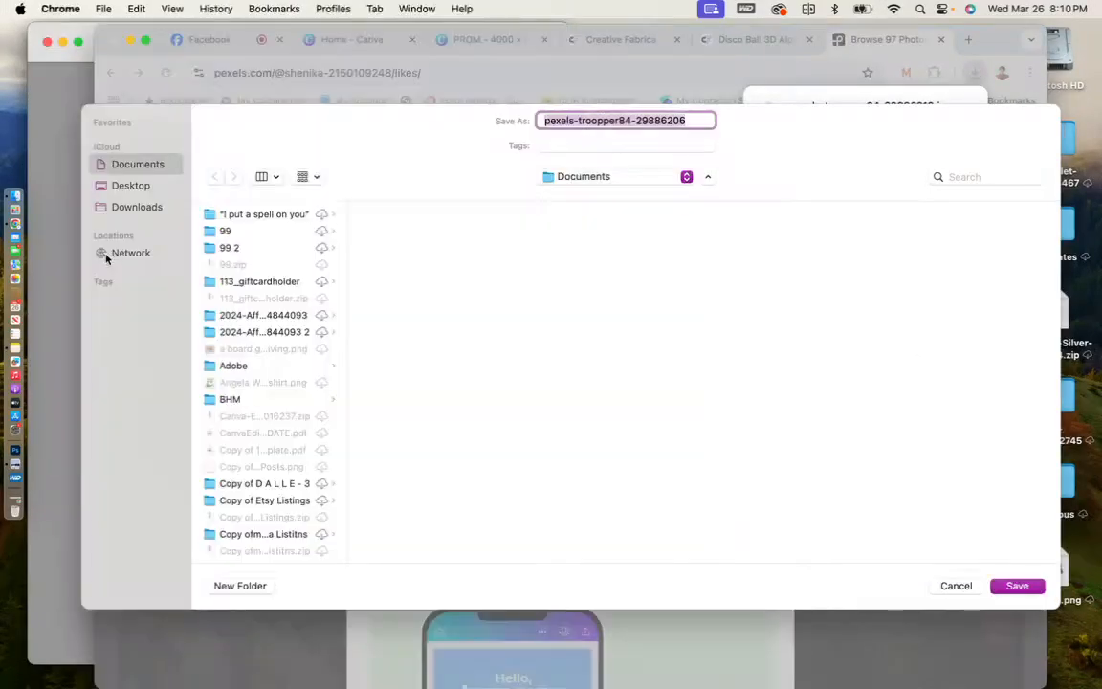
click(144, 184)
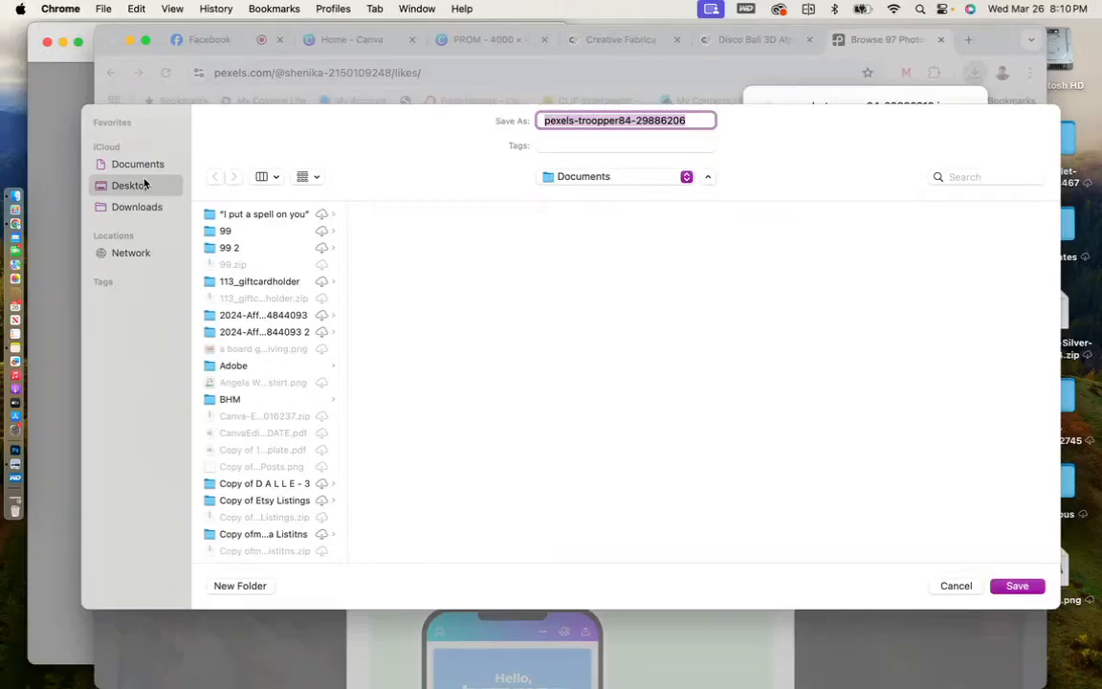
key(Return)
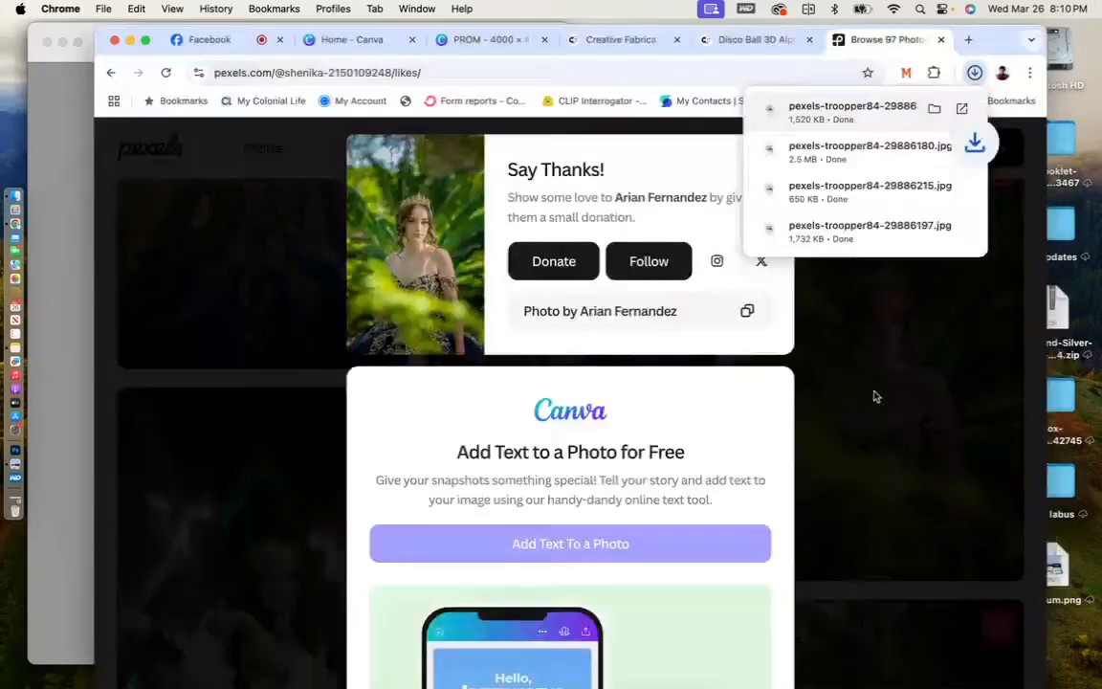
click(873, 398)
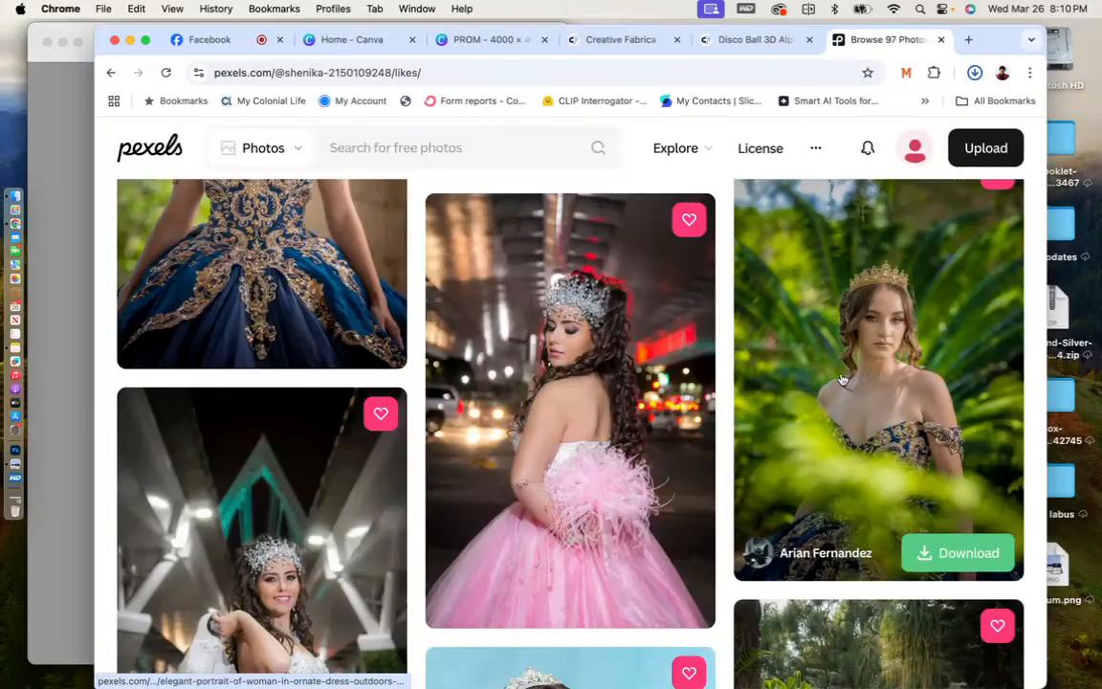
Switch to the Canva PROM design and upload the five pexels-troopper84 JPGs from the Desktop into the Pexel Images folder.
scroll(814, 376, up, 10)
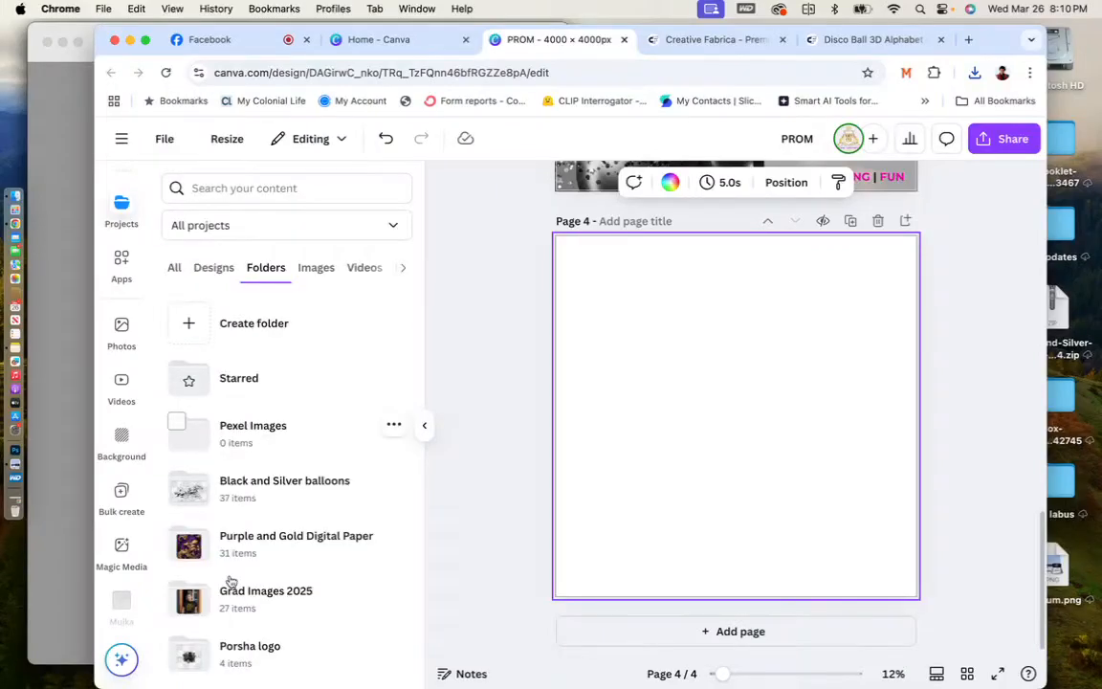
click(254, 430)
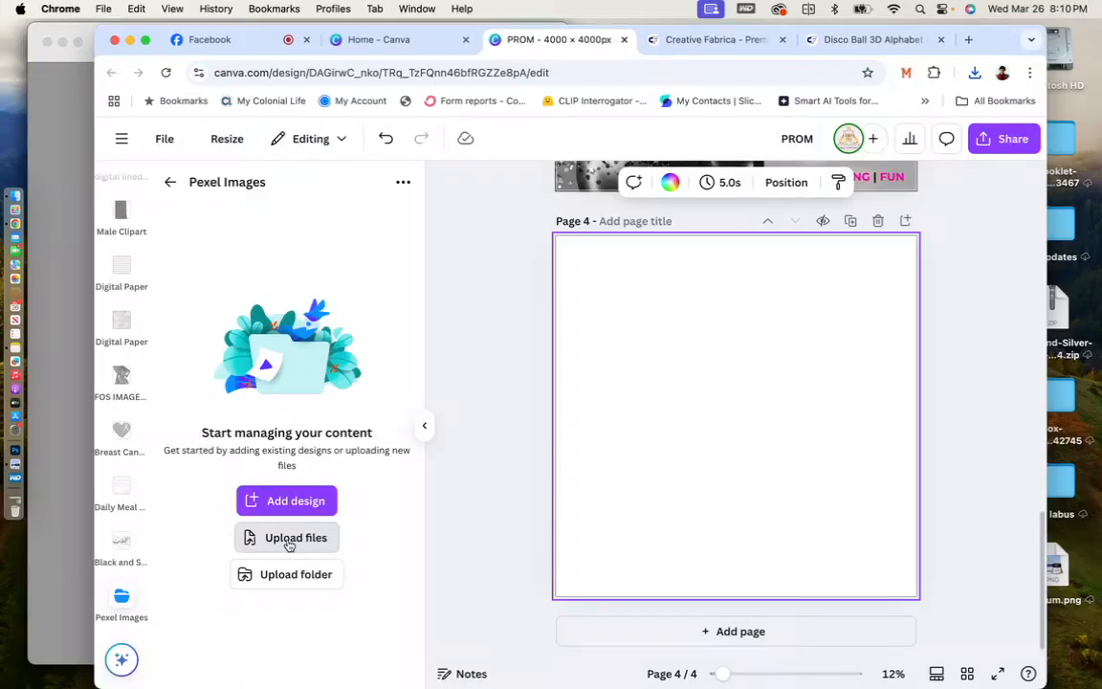
click(289, 545)
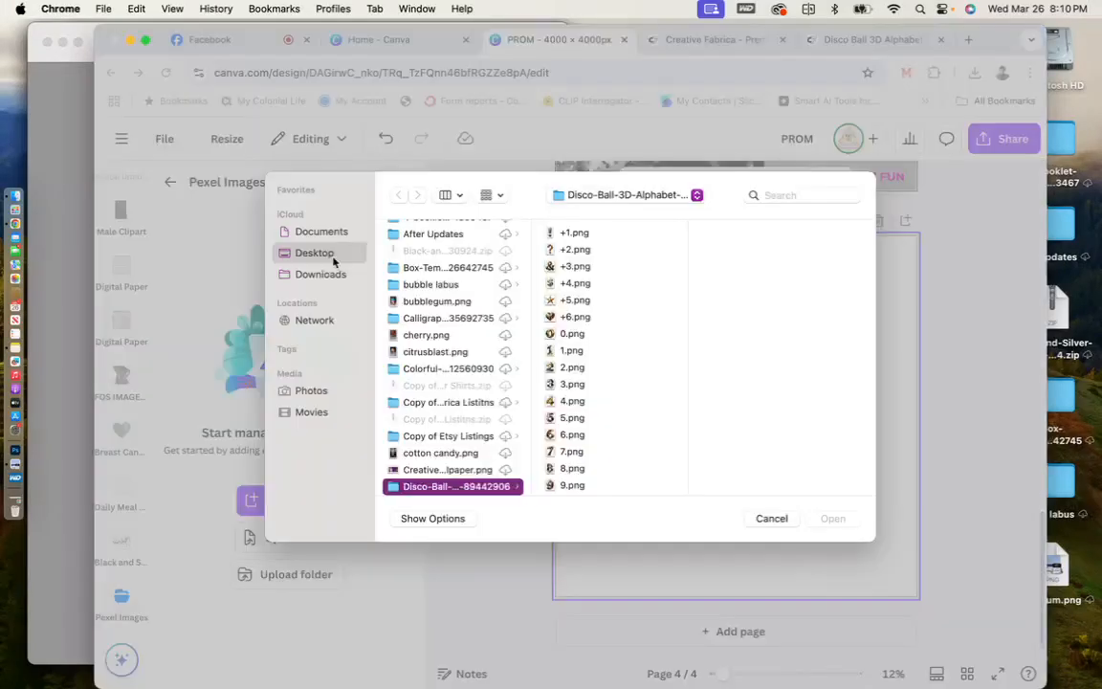
scroll(486, 421, down, 10)
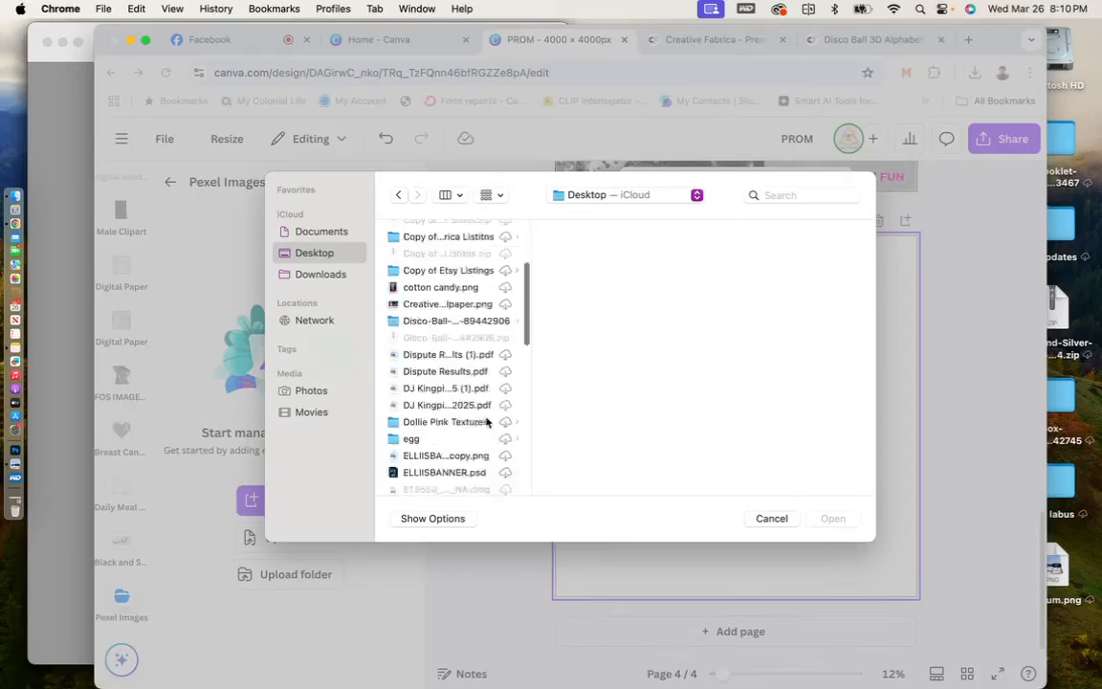
scroll(486, 421, down, 8)
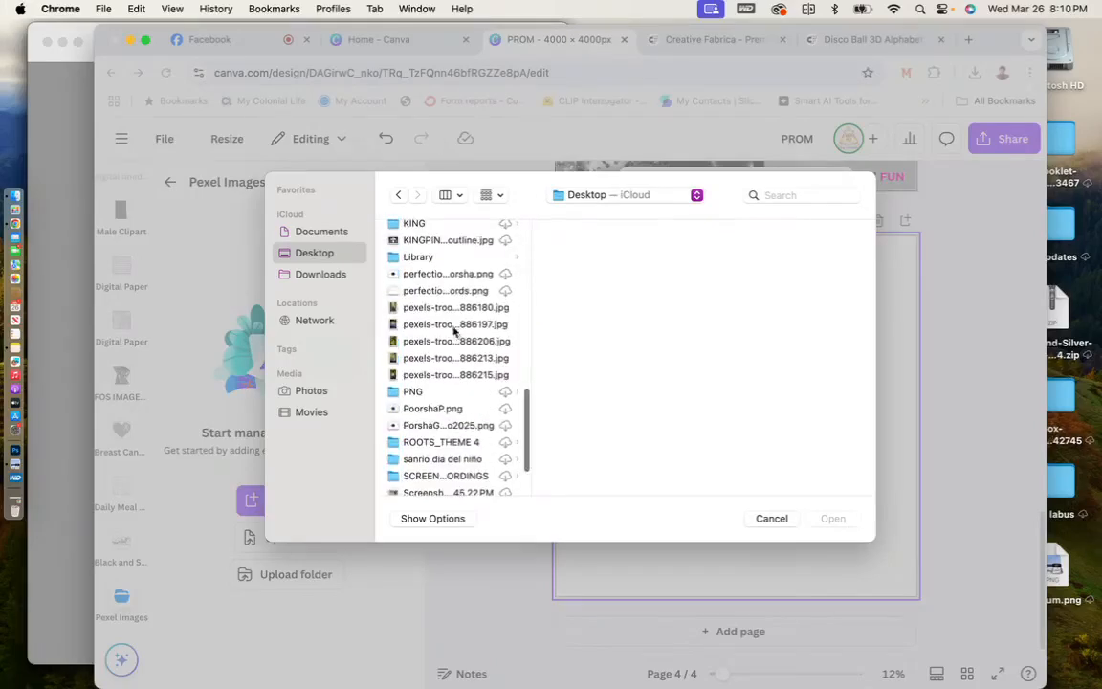
click(449, 307)
shift+click(447, 325)
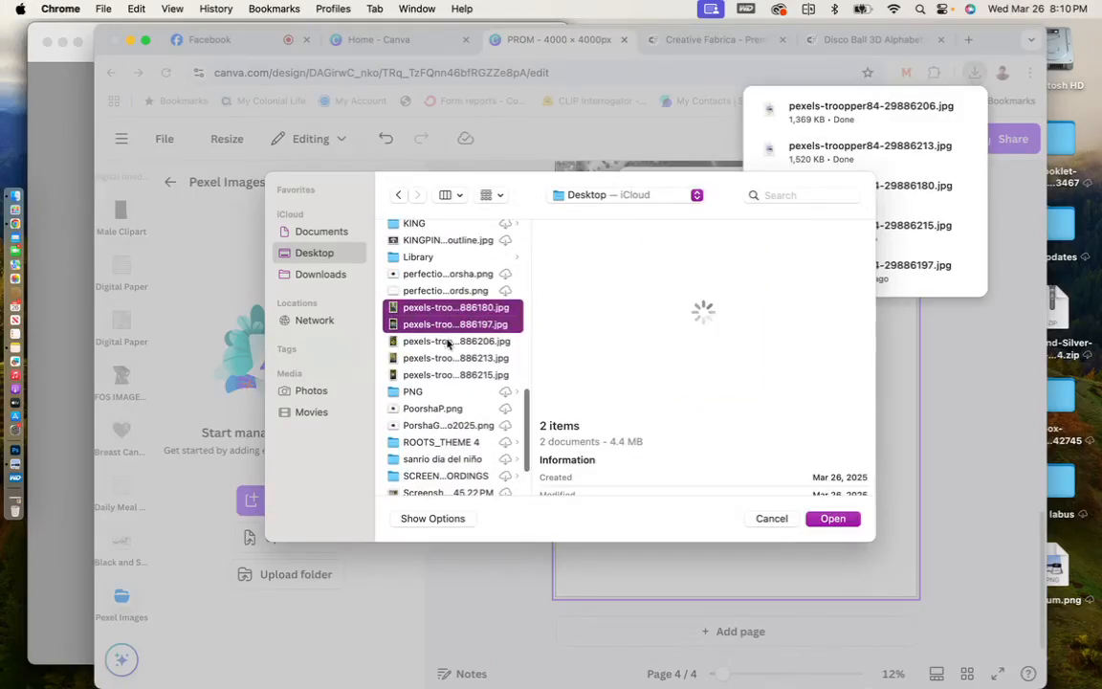
shift+click(446, 341)
shift+click(447, 358)
shift+click(447, 376)
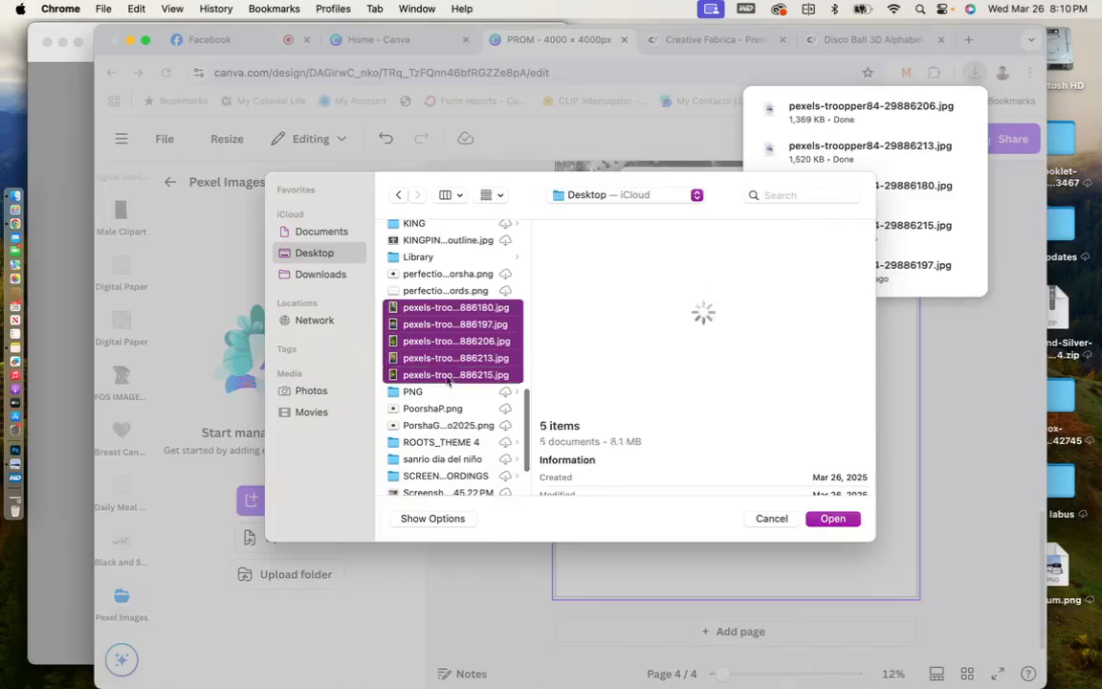
click(832, 519)
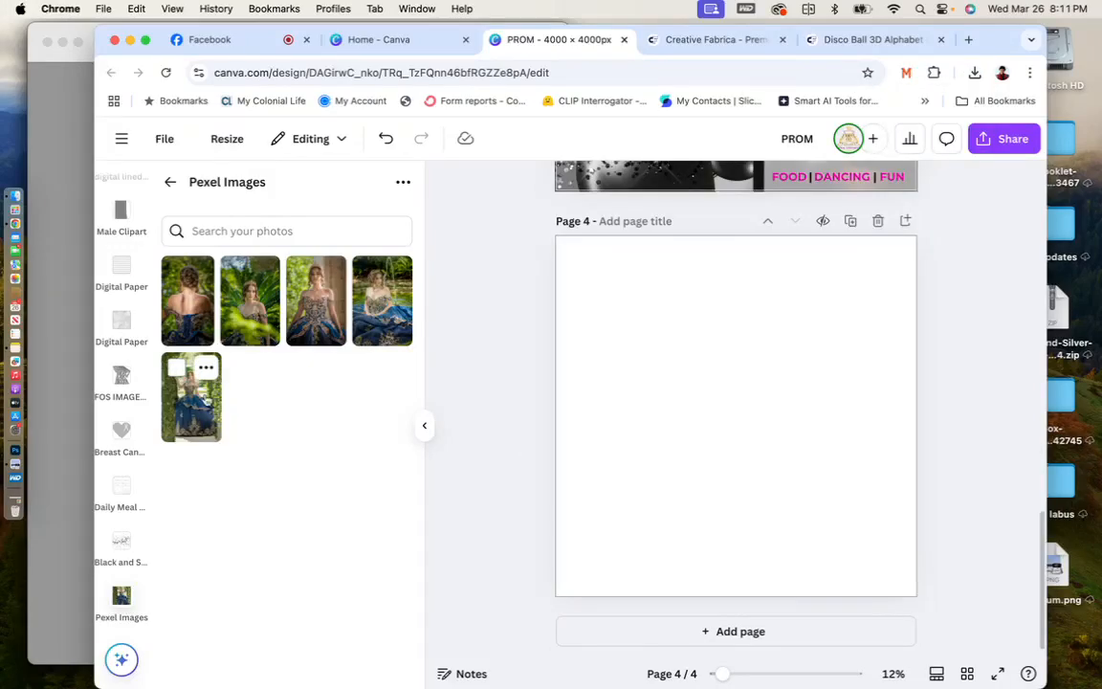
Add all five uploaded blue gown photos from the Pexel Images folder to page 4.
click(197, 400)
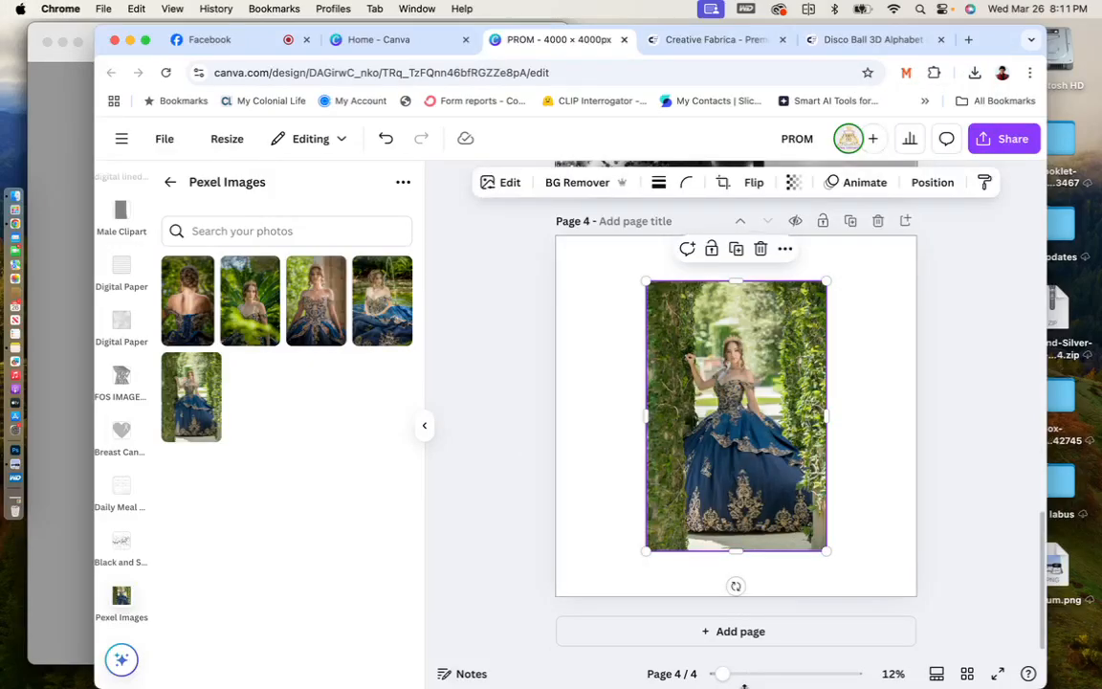
drag(745, 675, 751, 677)
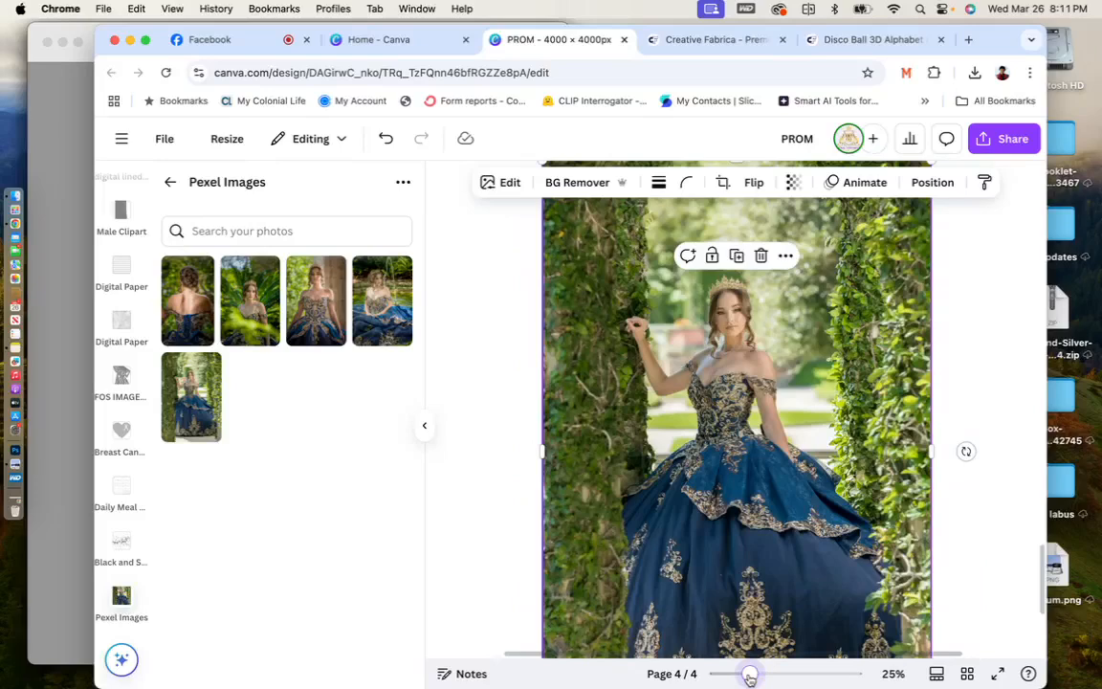
click(382, 301)
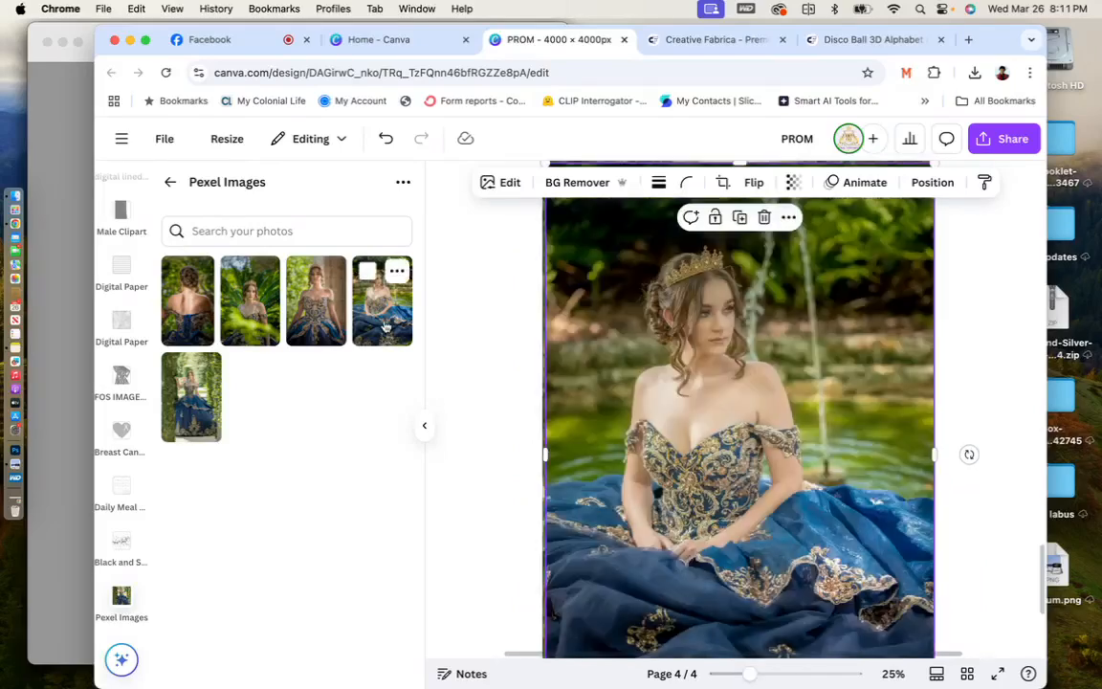
click(323, 319)
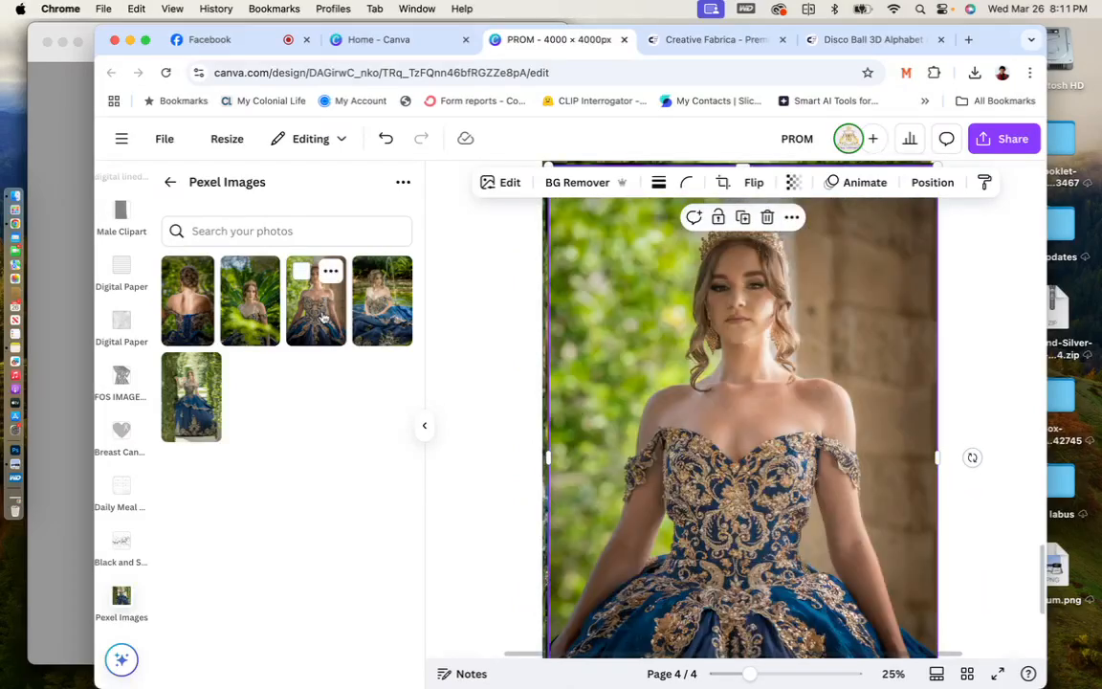
click(261, 316)
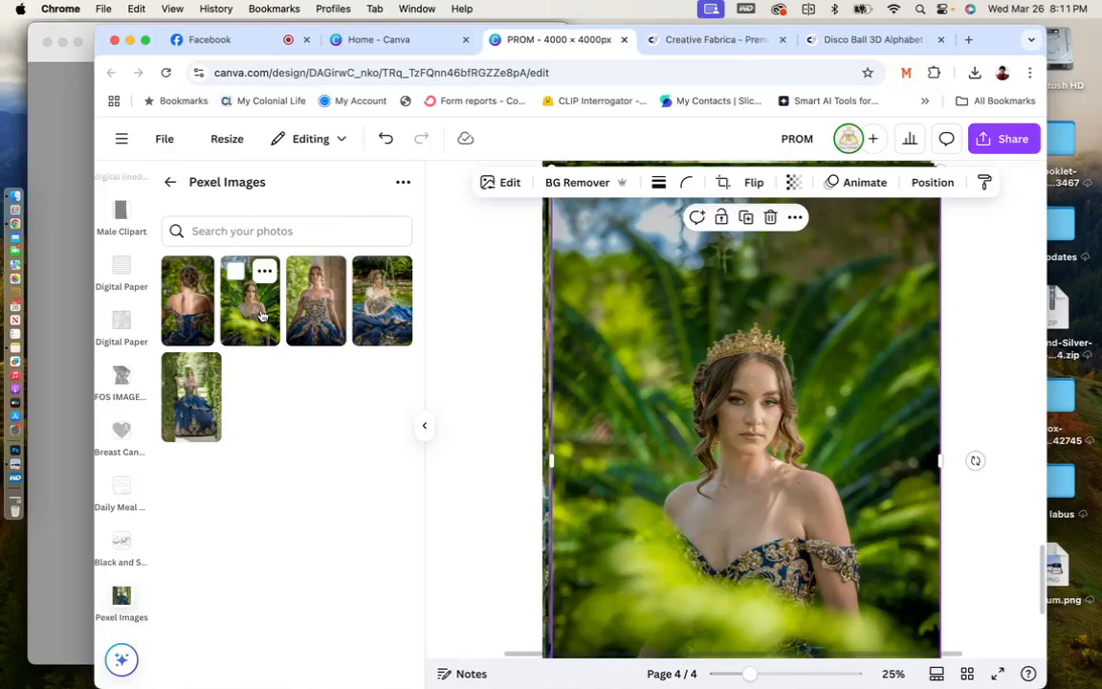
click(210, 314)
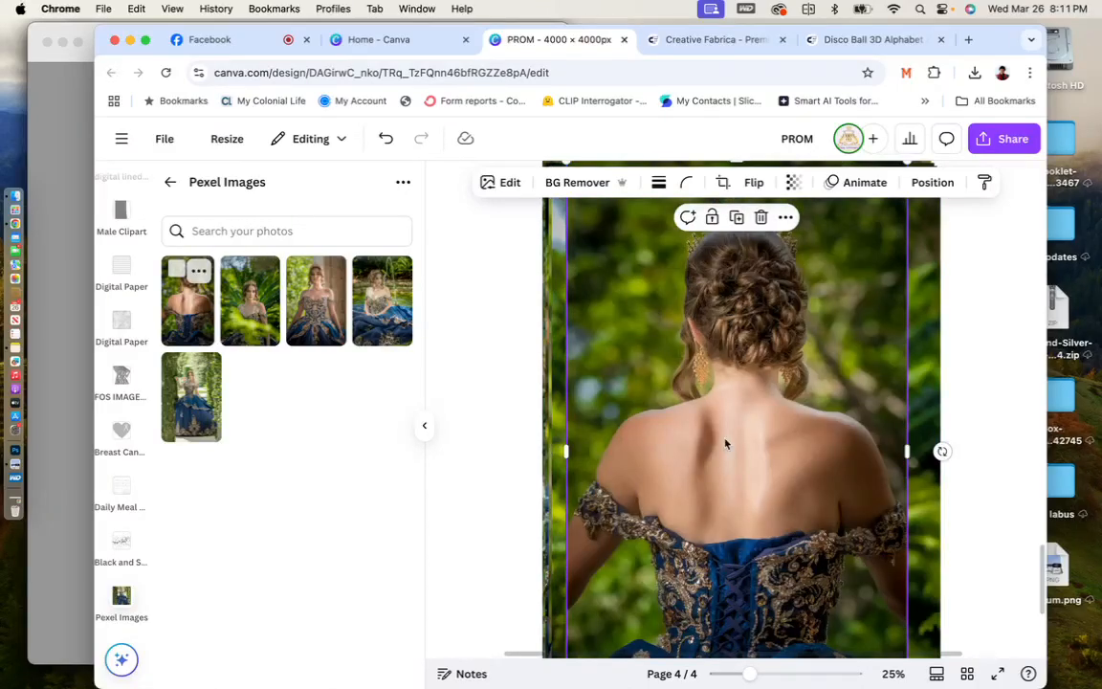
Remove every photo on page 4 except the front-facing portrait beside the stone column, and shift that portrait toward the page's left side.
click(762, 218)
click(756, 276)
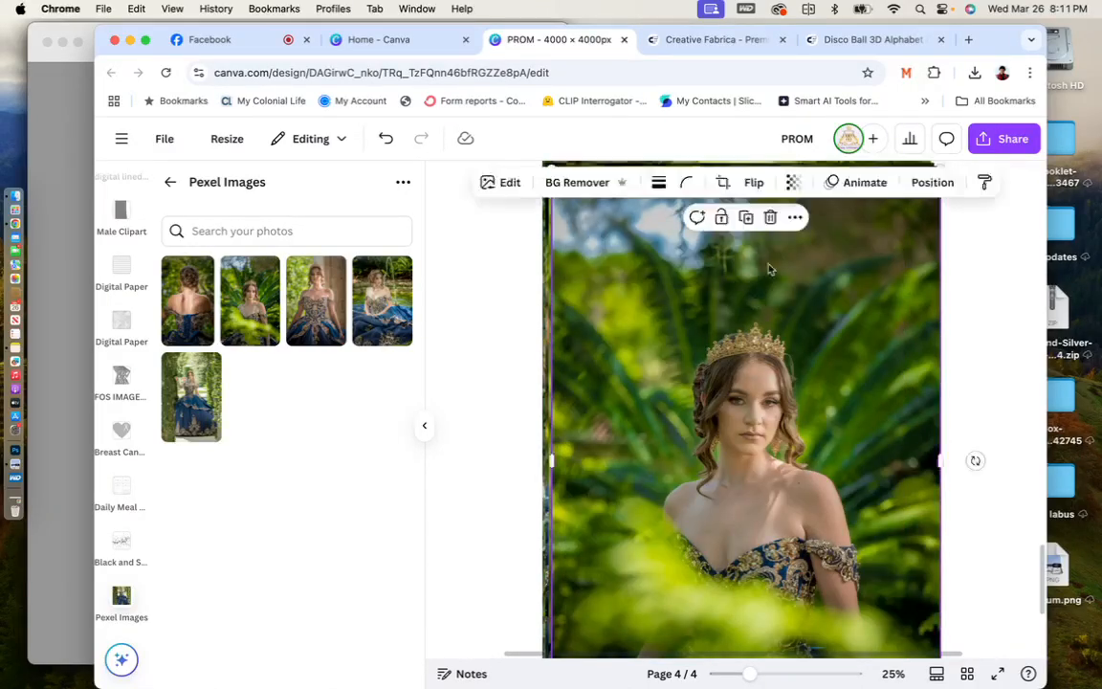
click(763, 218)
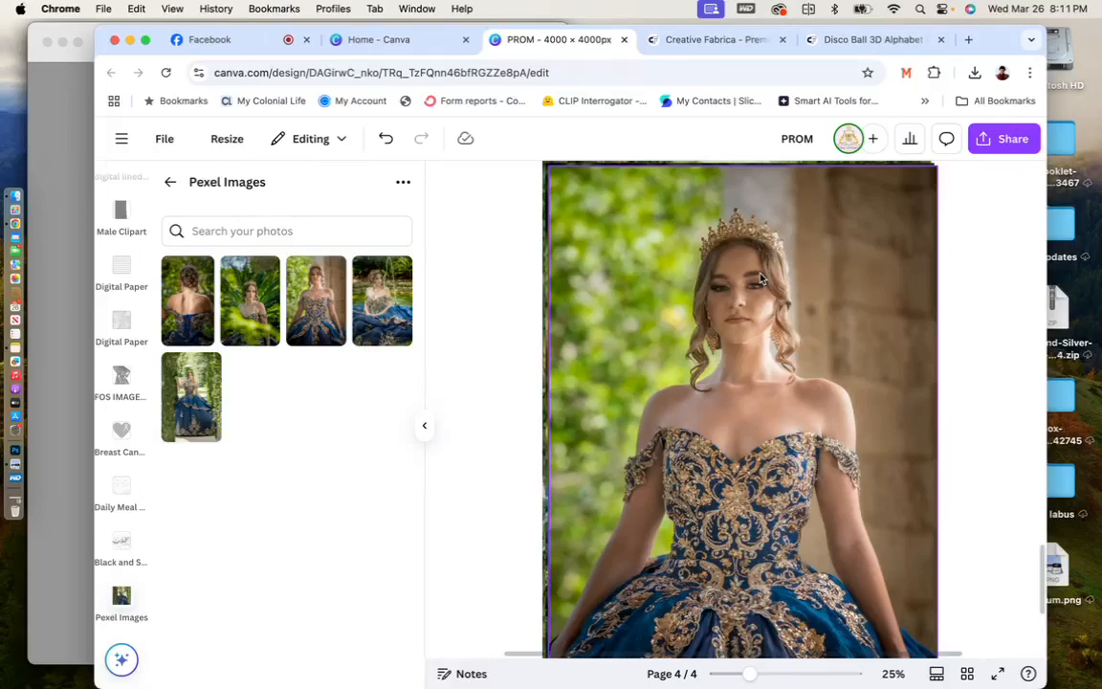
scroll(762, 277, down, 3)
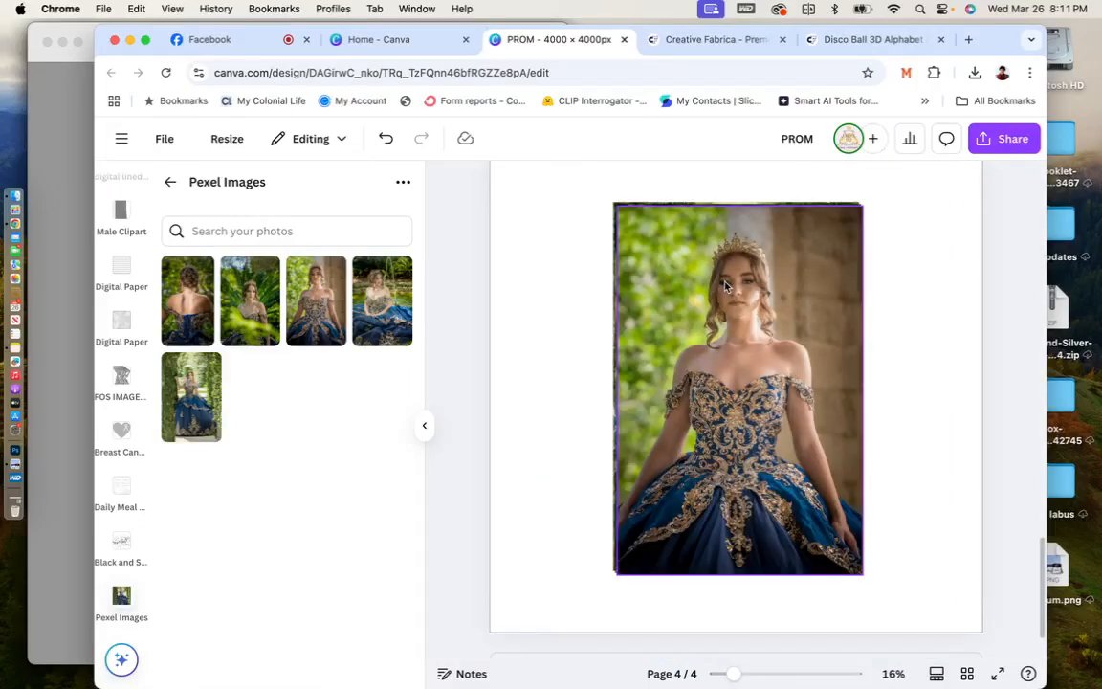
drag(725, 285, 631, 286)
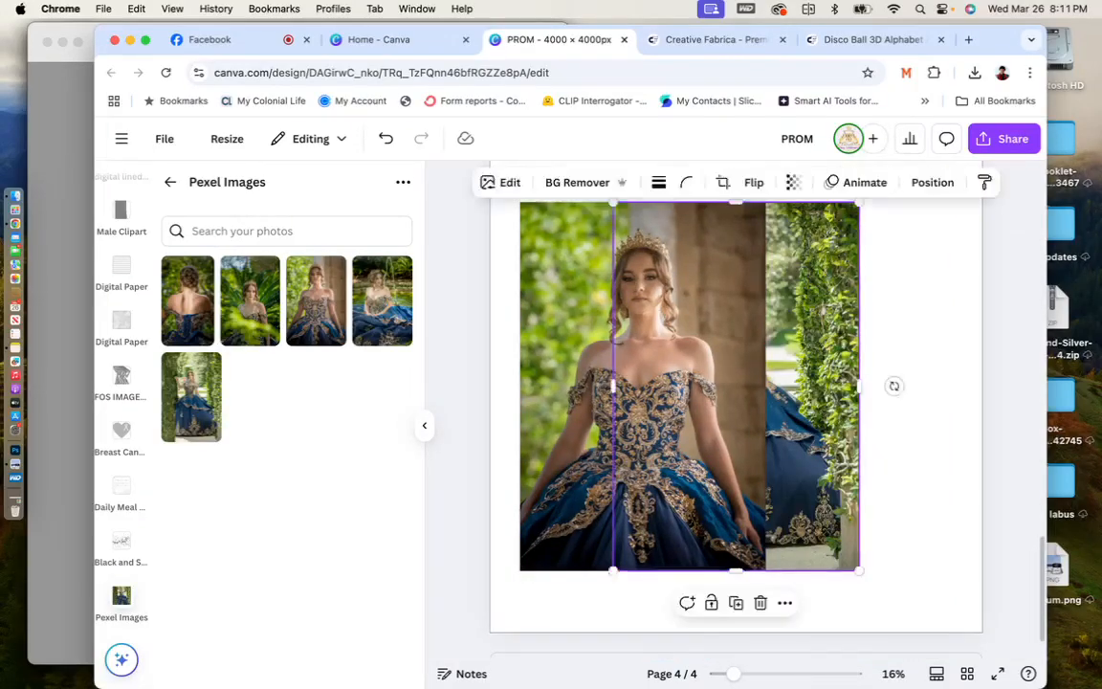
click(803, 252)
Remove the background from the remaining portrait, align the cutout to the page's lower-left corner and enlarge it to nearly full page height.
click(653, 277)
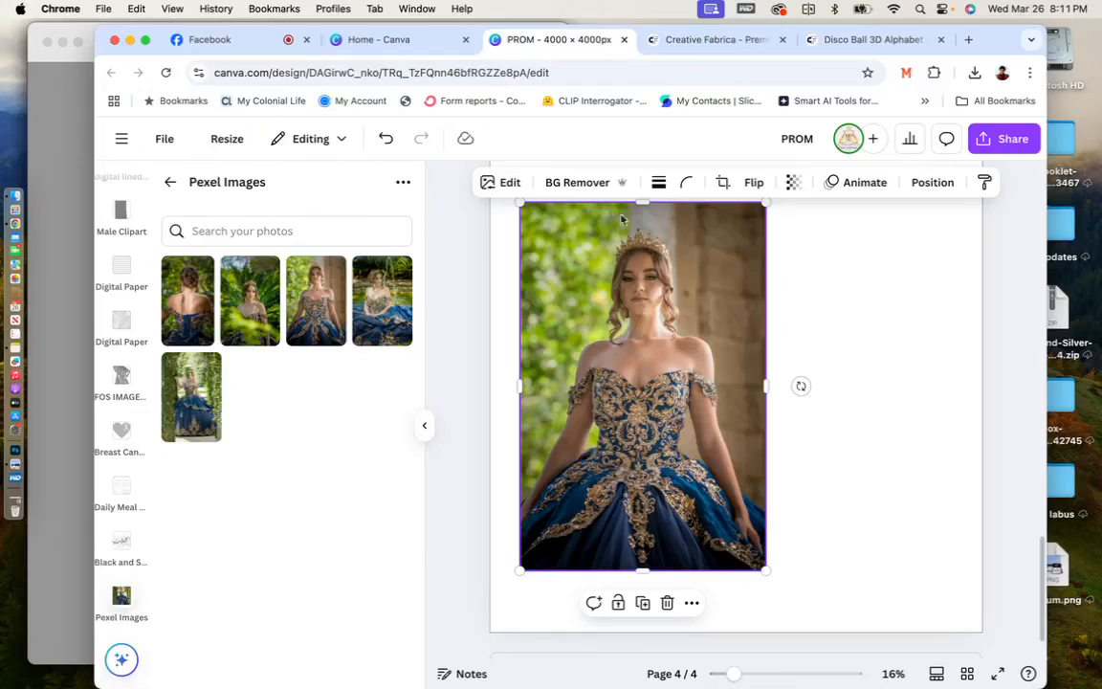
click(578, 183)
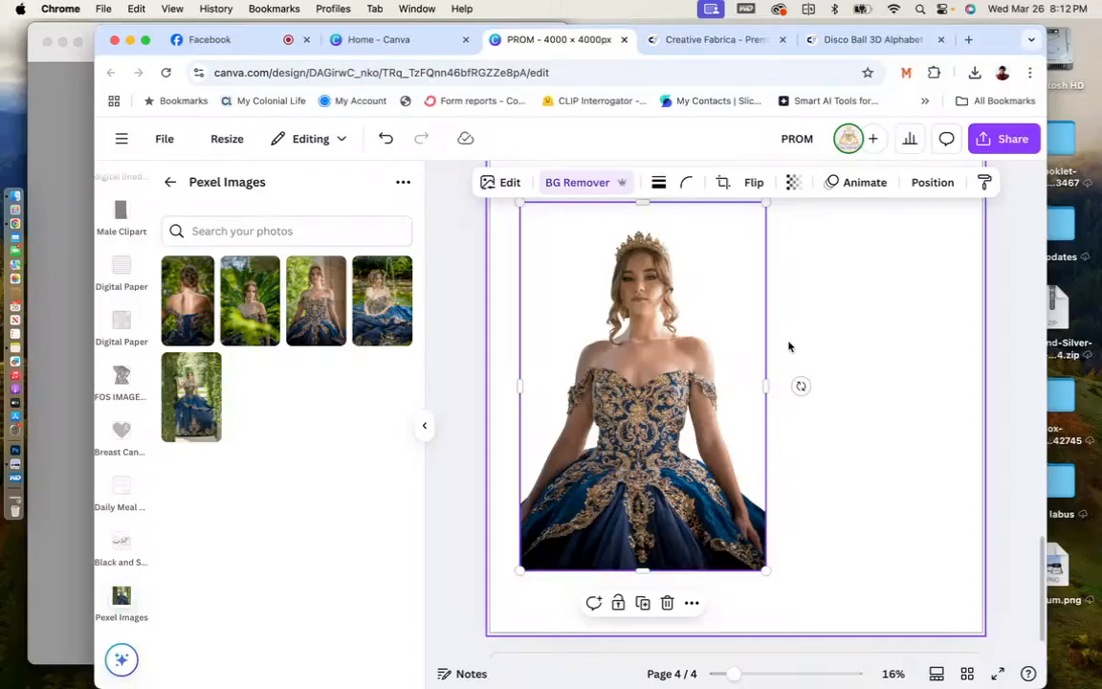
scroll(874, 372, down, 1)
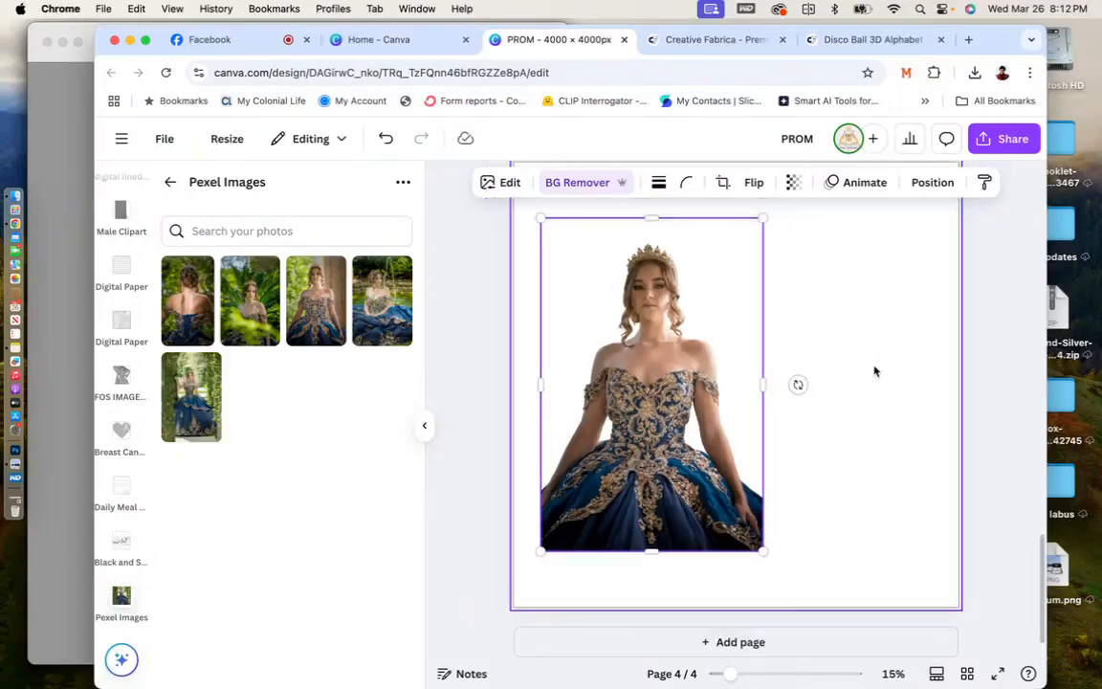
scroll(874, 371, down, 3)
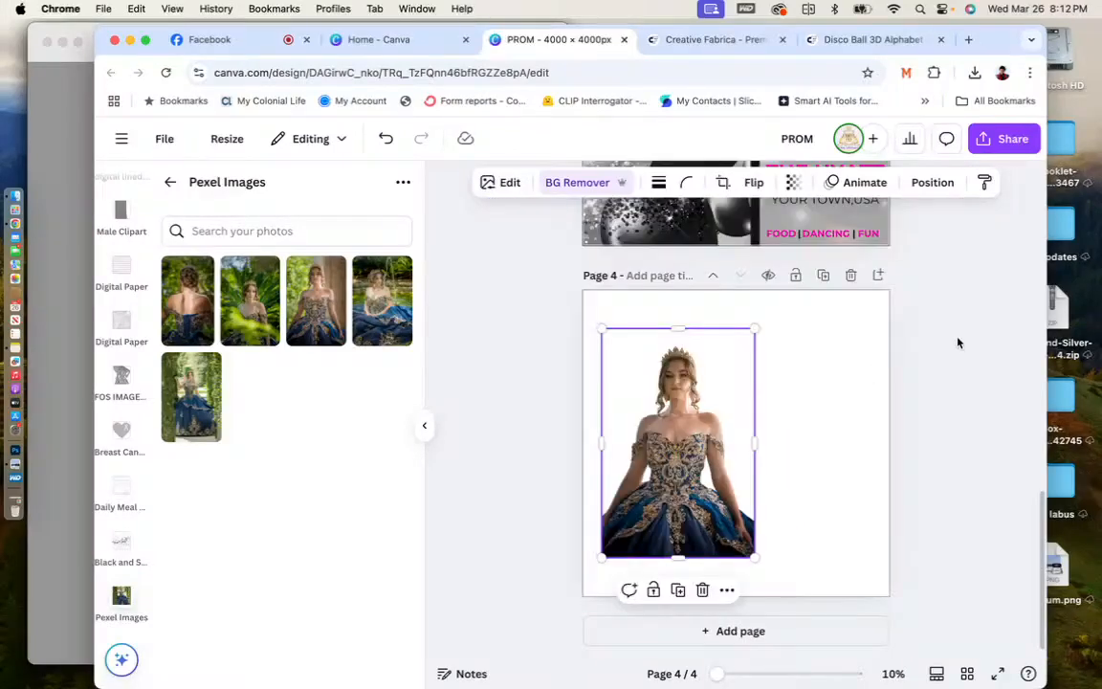
drag(682, 459, 652, 490)
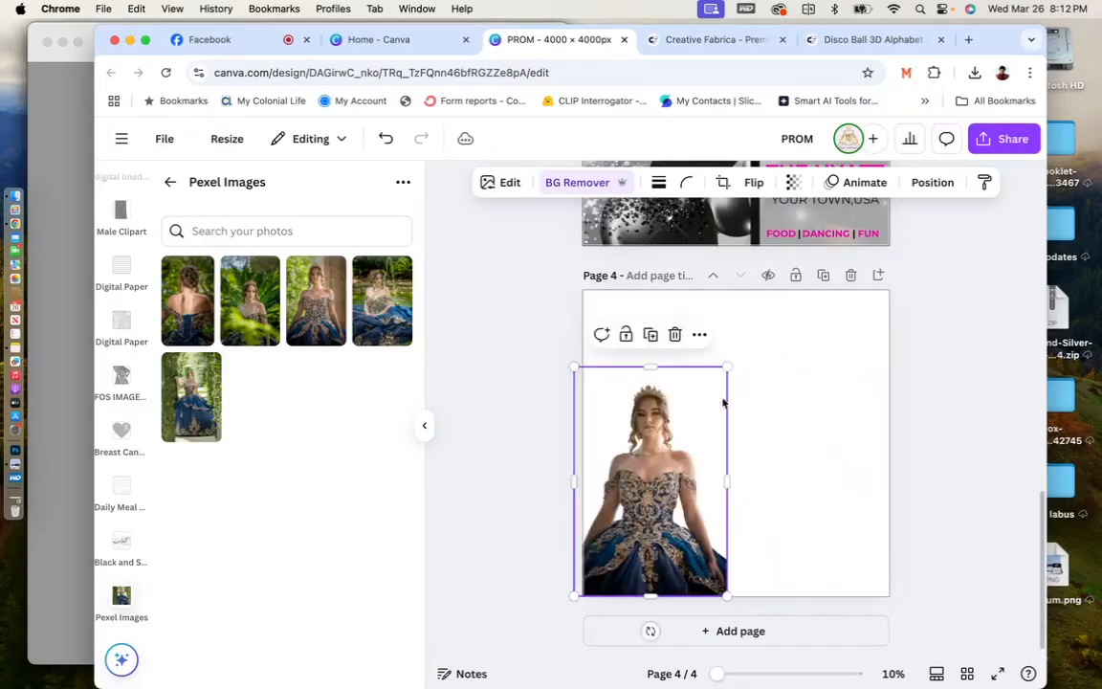
drag(727, 366, 758, 321)
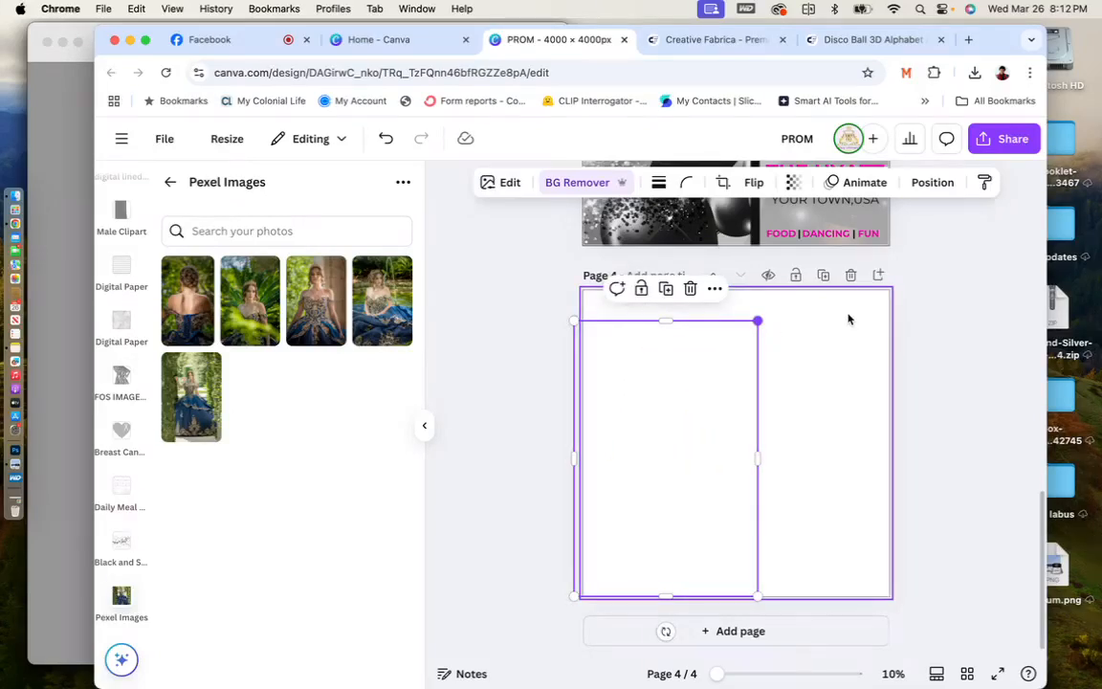
click(917, 314)
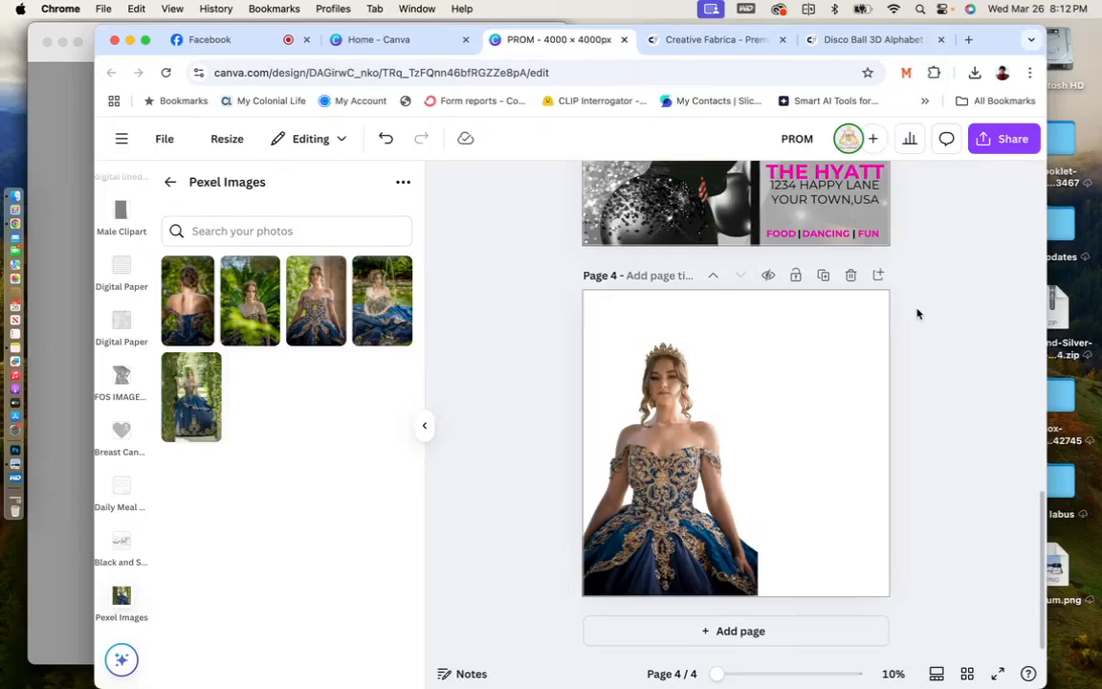
Generate a freeform Magic Expand of the woman's cutout, extending the frame past its right side and slightly below its bottom edge.
click(701, 524)
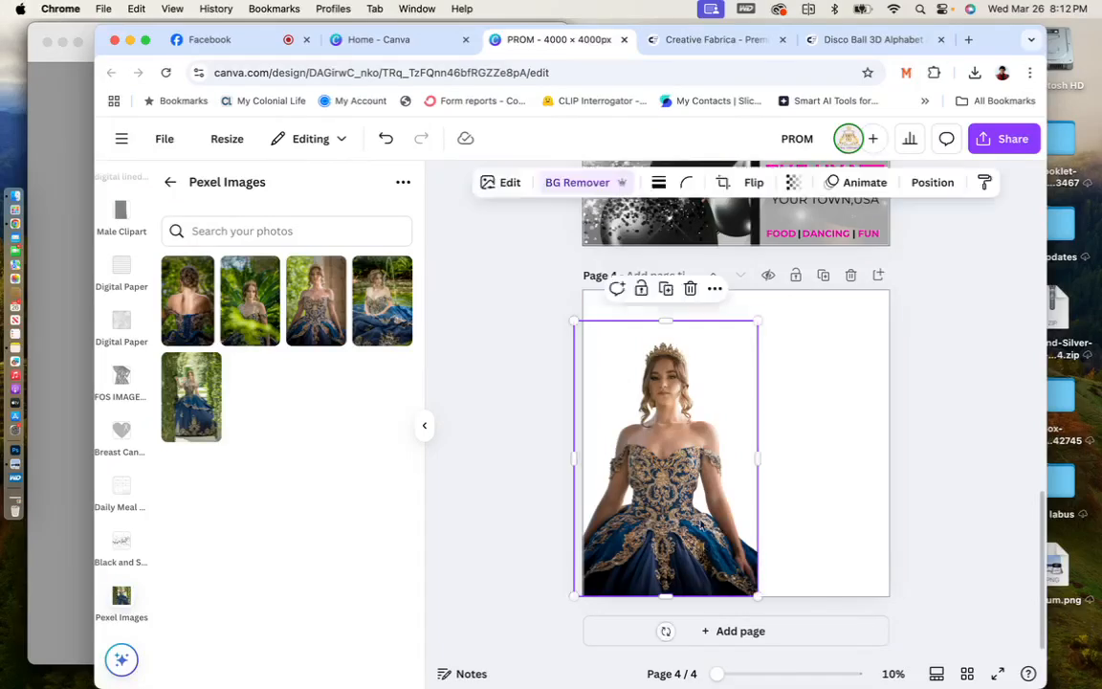
click(511, 186)
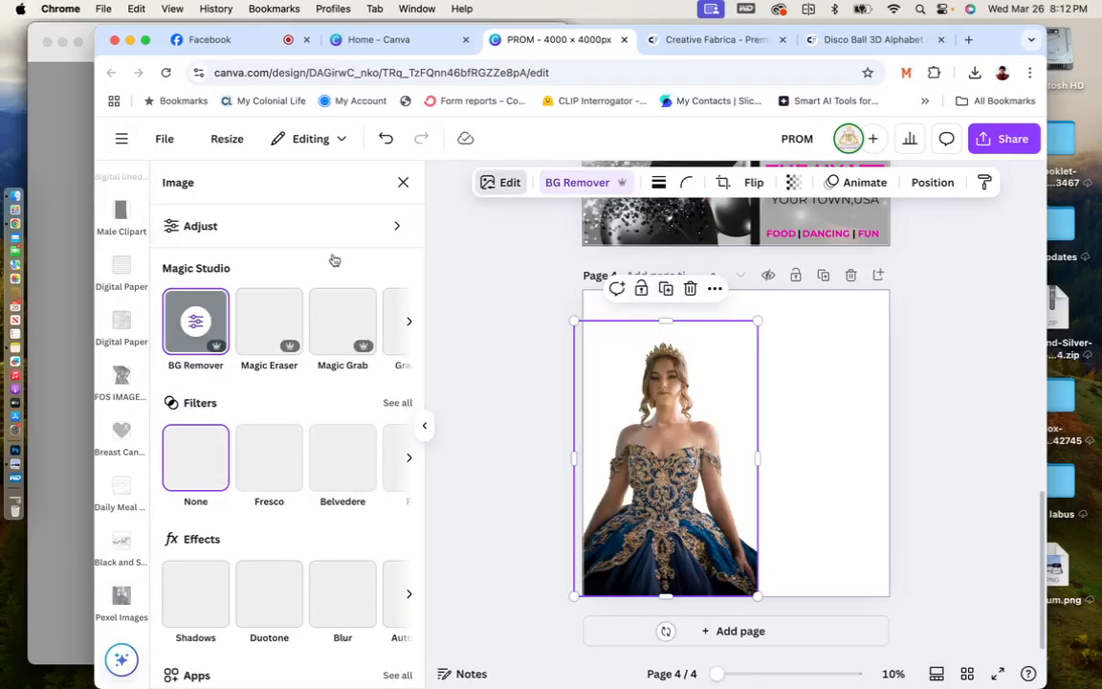
click(409, 324)
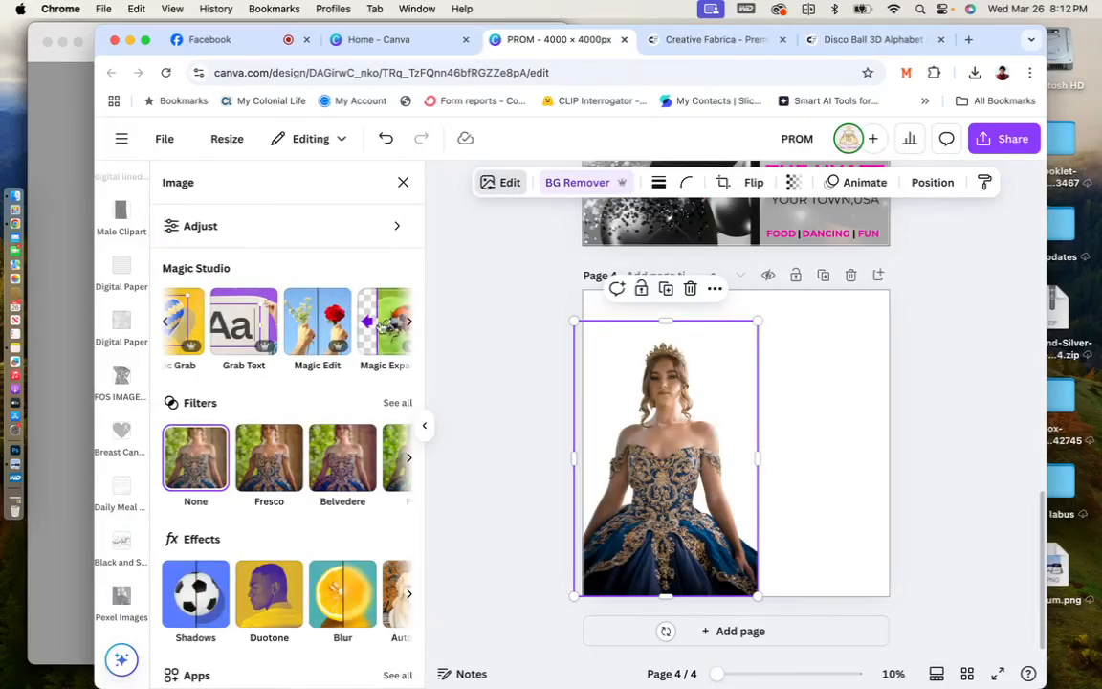
click(383, 326)
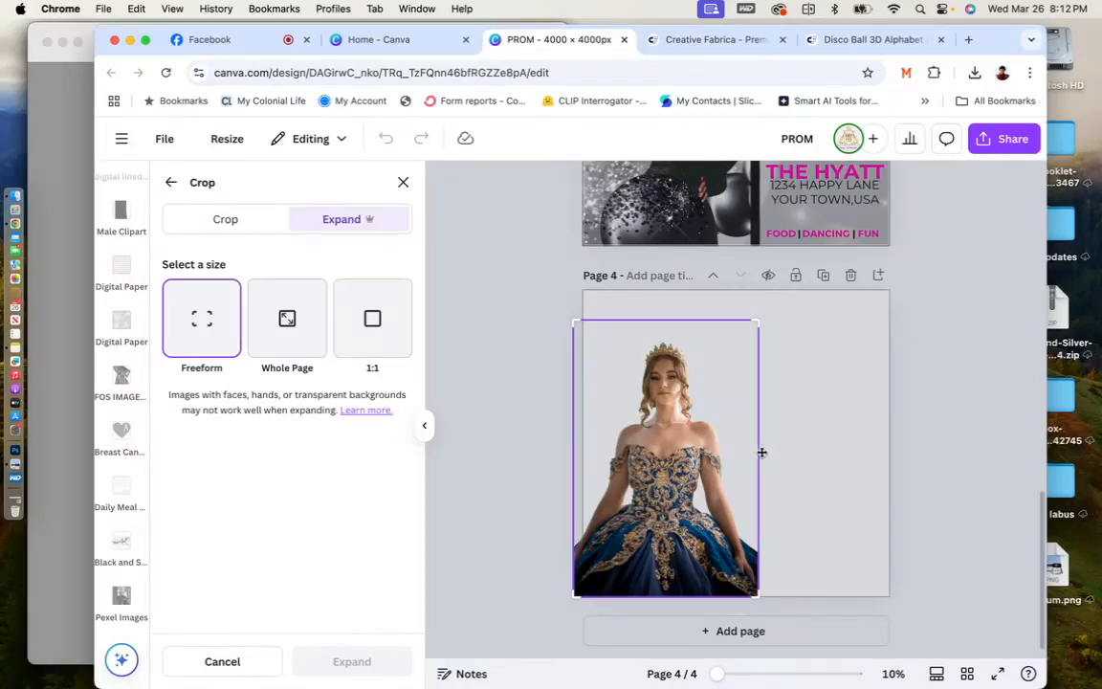
drag(784, 599, 796, 601)
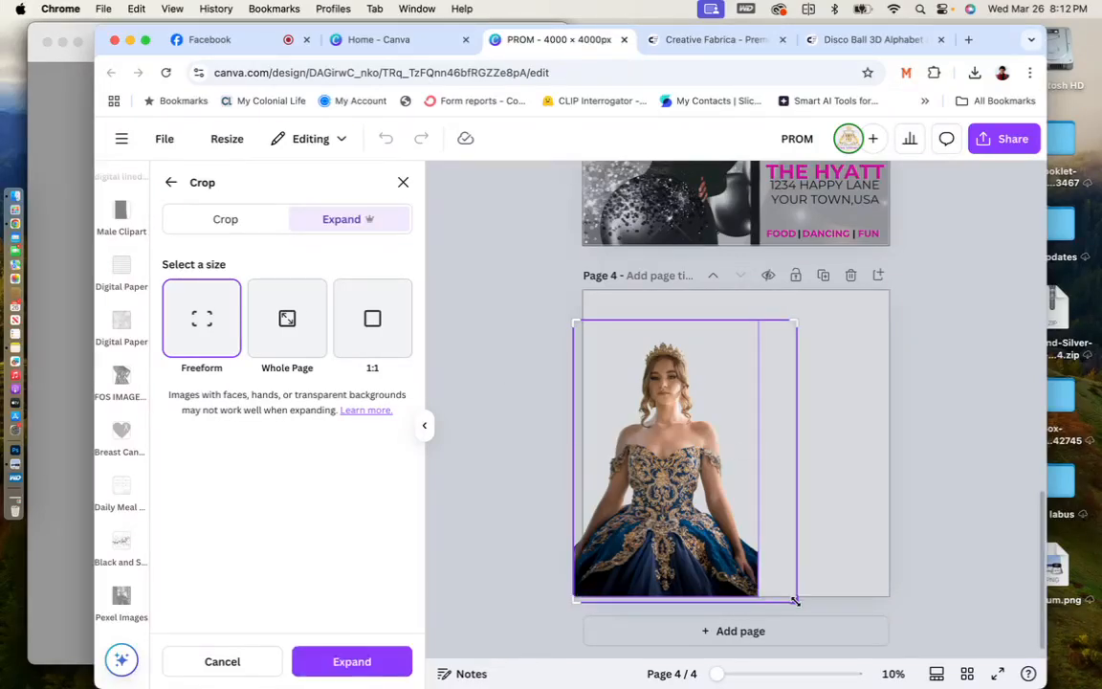
click(370, 647)
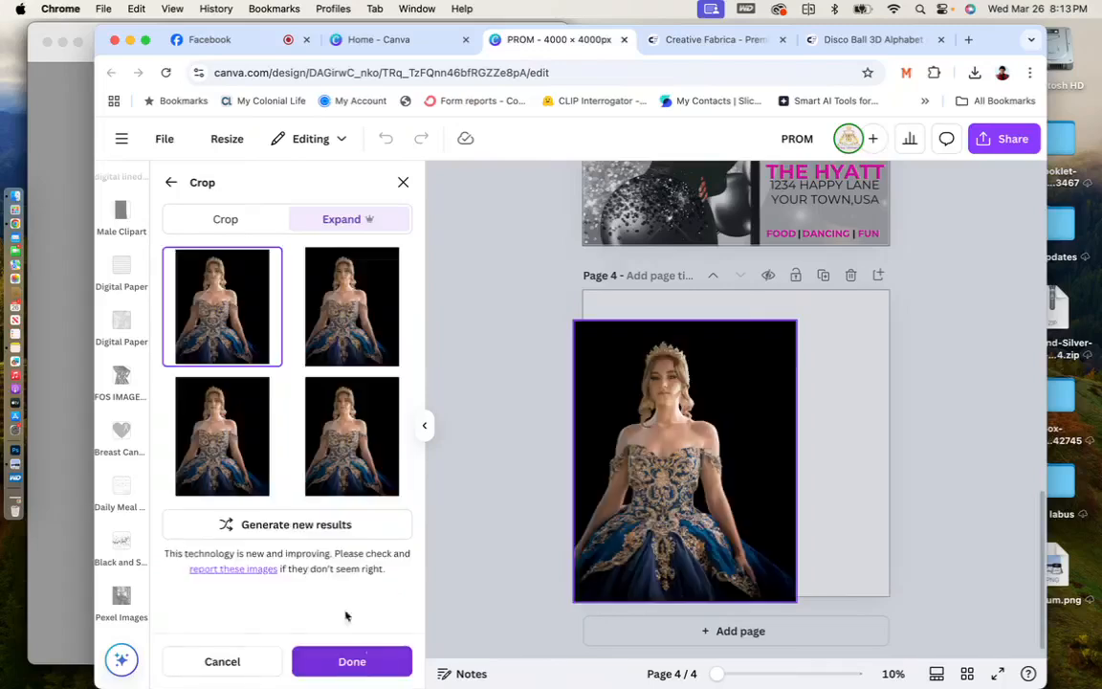
Compare the generated expansions of the gown and apply the fourth result to the image.
click(336, 328)
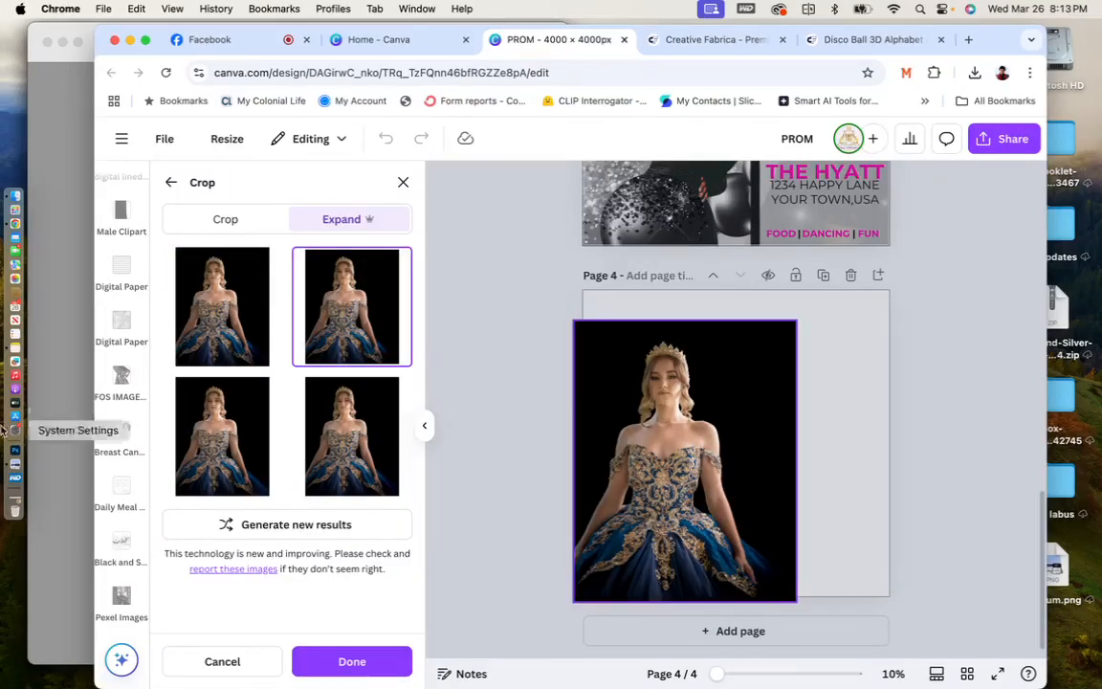
click(211, 438)
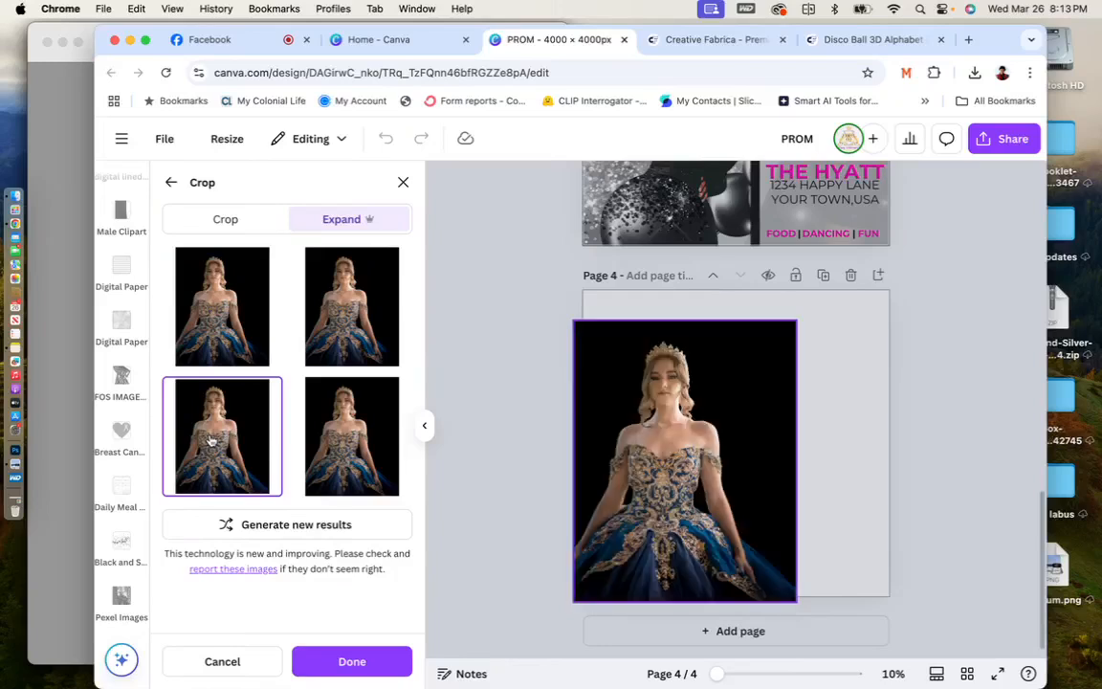
click(339, 454)
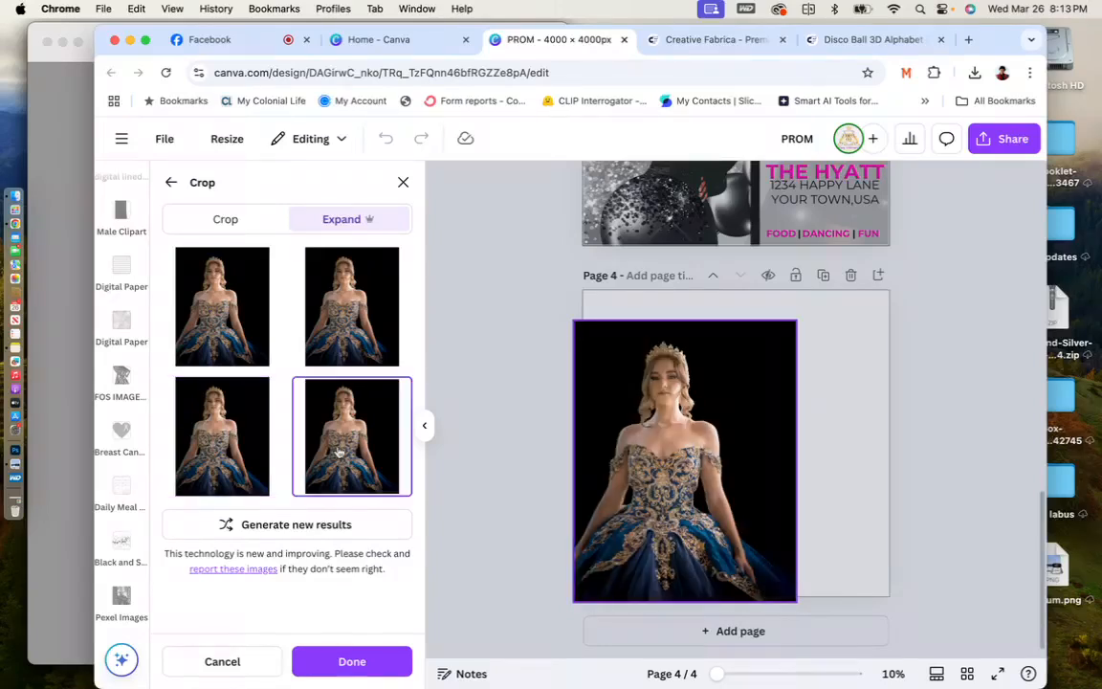
click(377, 663)
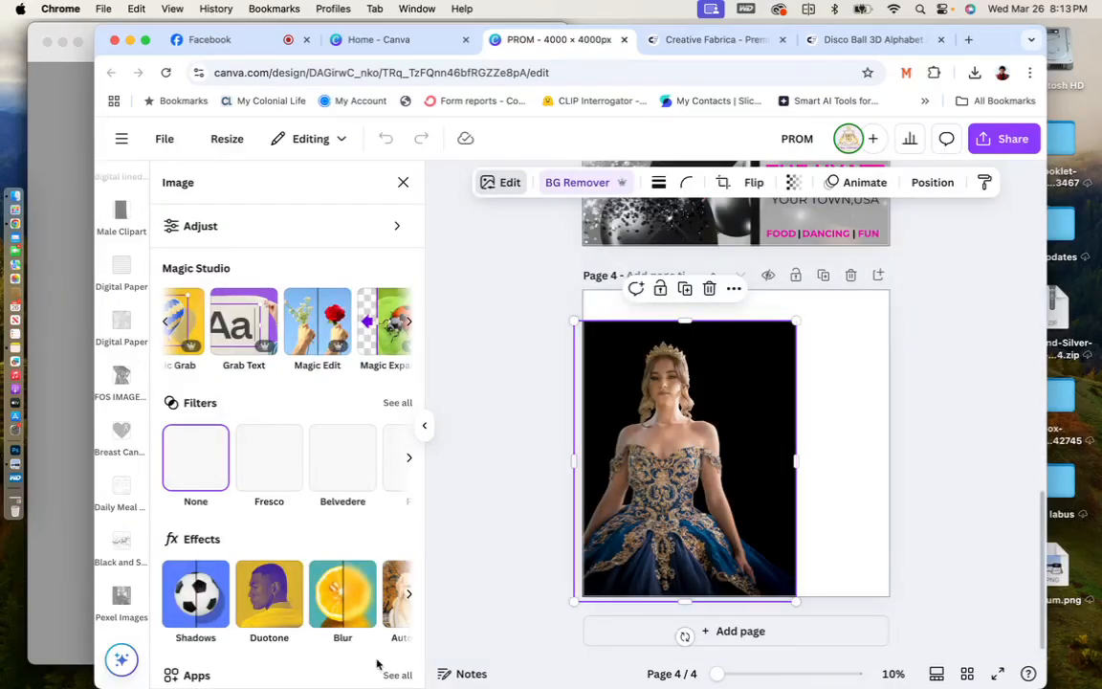
Remove the background from the expanded portrait on page 4, shift the cutout slightly toward the page's left edge and check its gown edges.
click(584, 182)
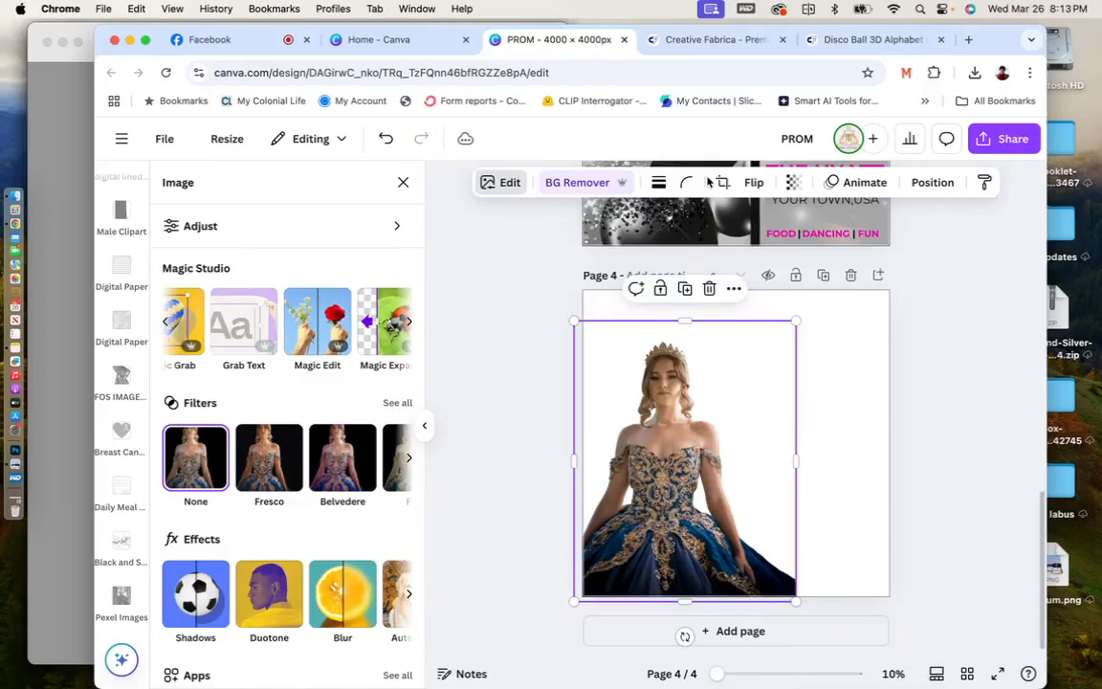
mouse_move(703, 395)
mouse_down()
mouse_move(720, 385)
mouse_move(694, 396)
mouse_up()
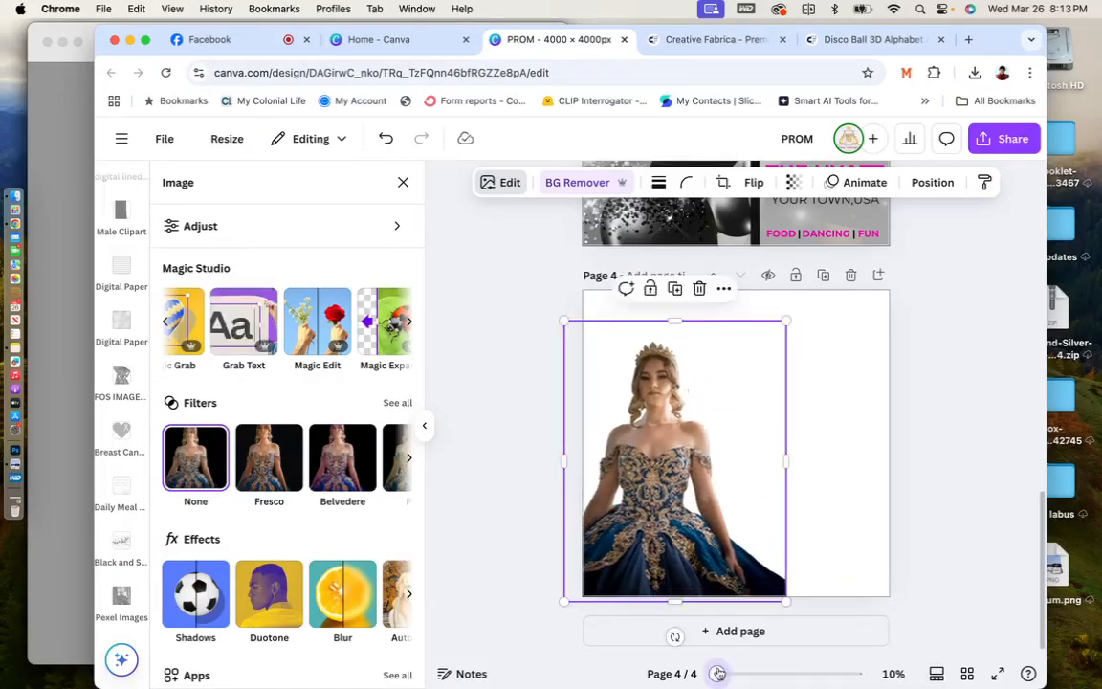
scroll(737, 411, up, 5)
scroll(763, 529, down, 3)
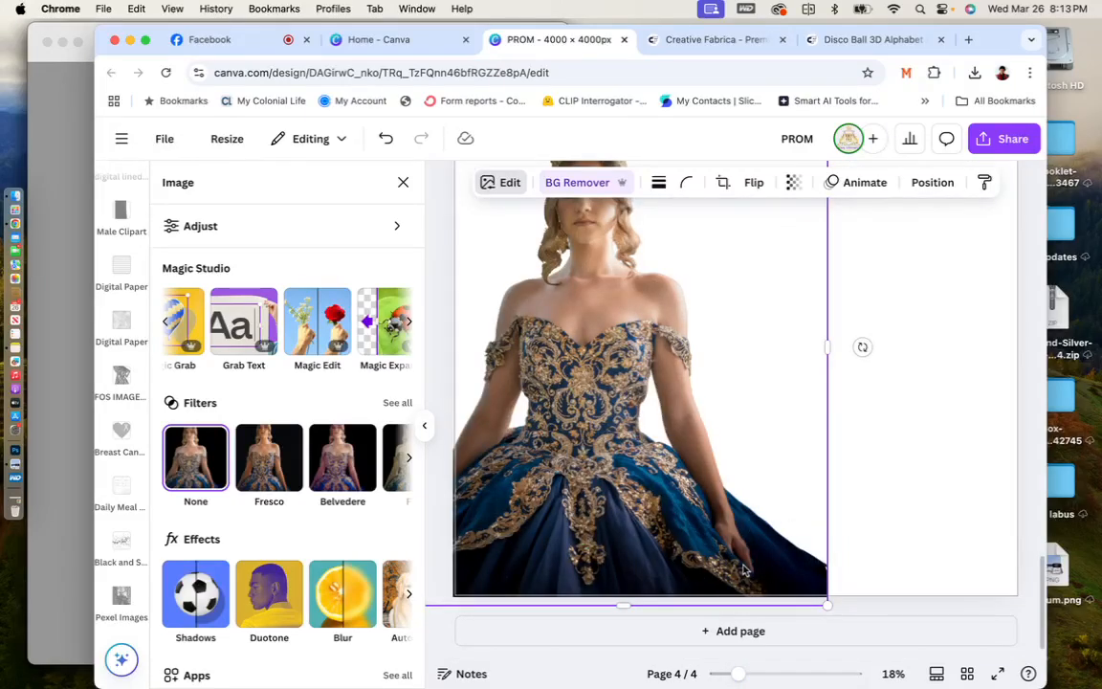
scroll(785, 518, down, 3)
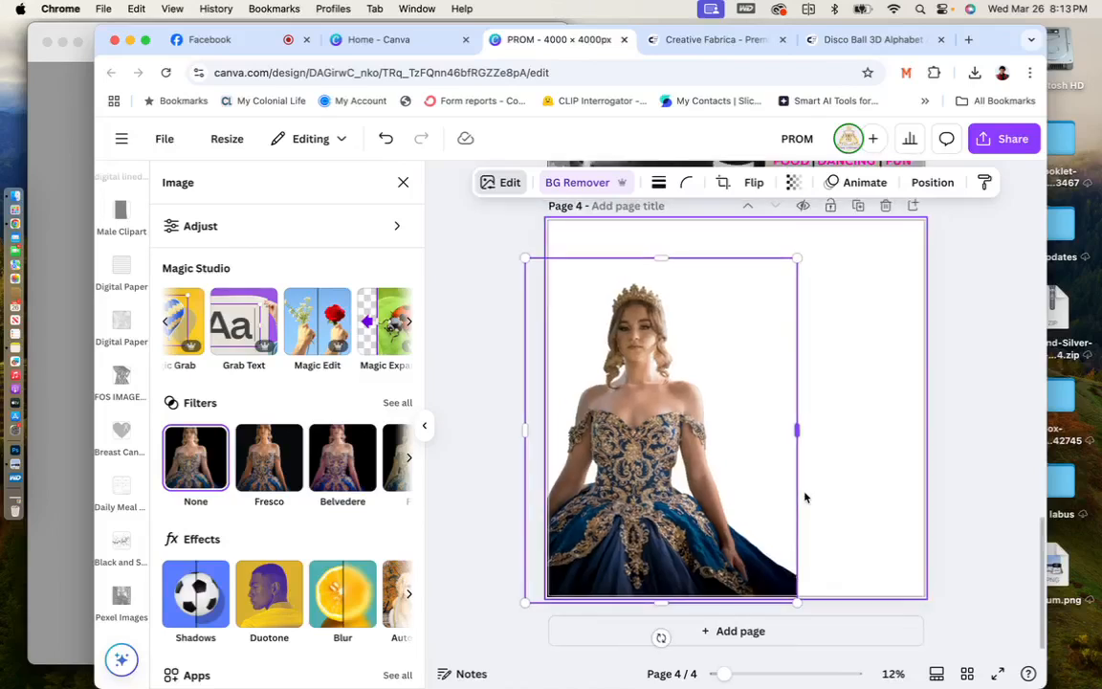
scroll(807, 497, down, 1)
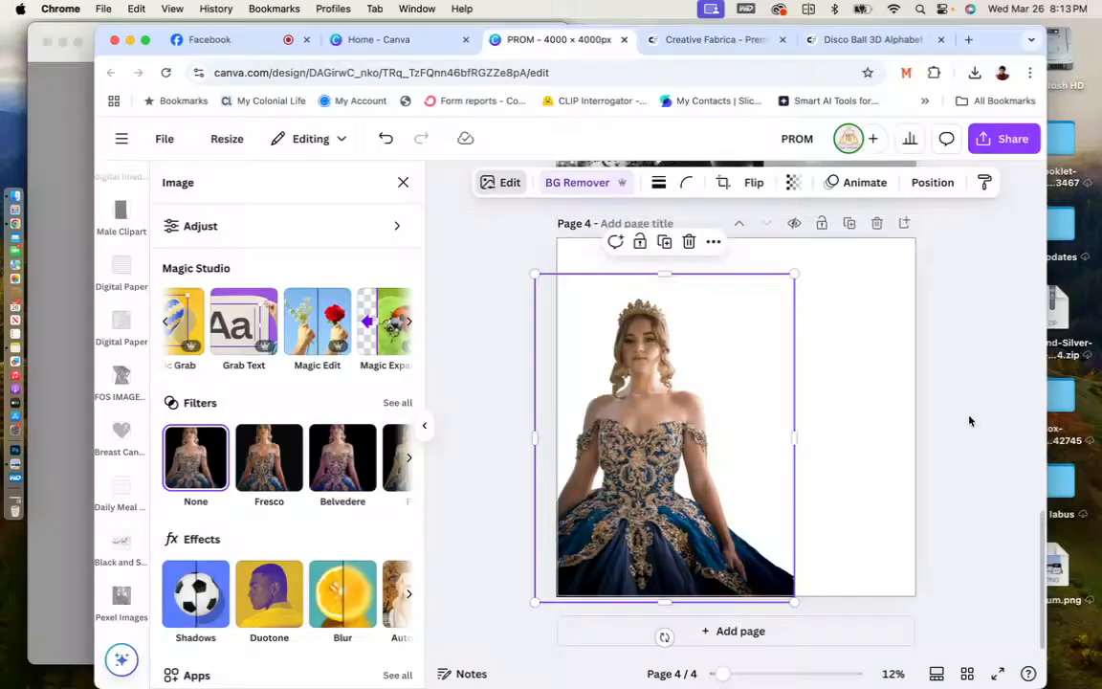
Review the finished prom send-off designs on pages 2 and 3 as a reference for page 4.
scroll(970, 421, up, 5)
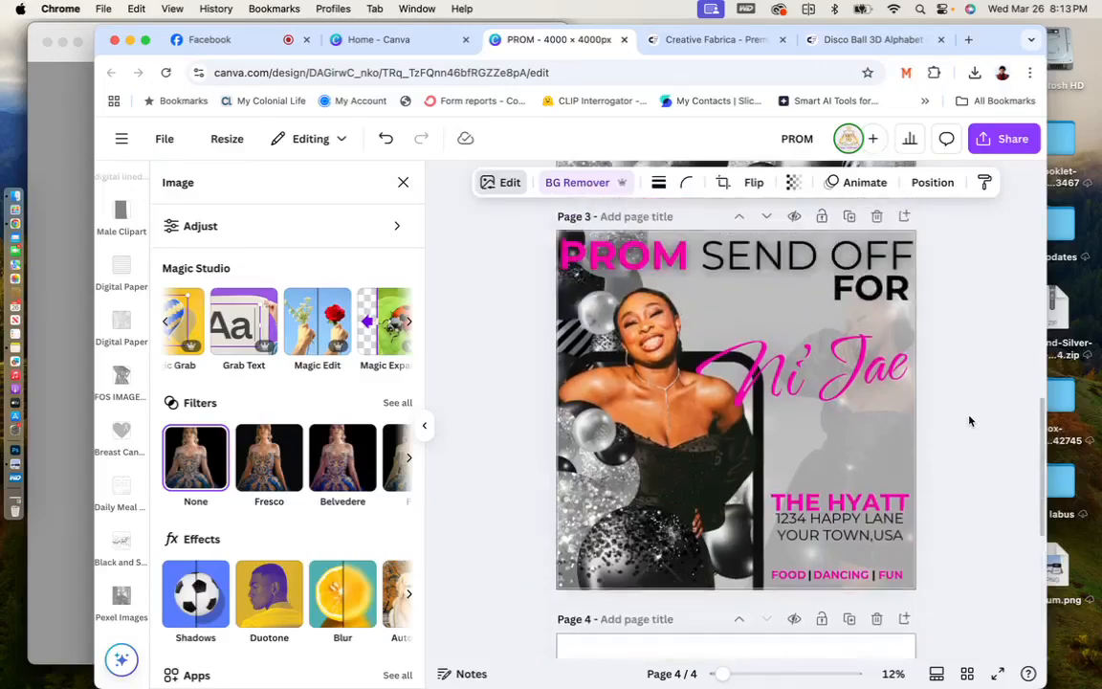
scroll(970, 421, up, 3)
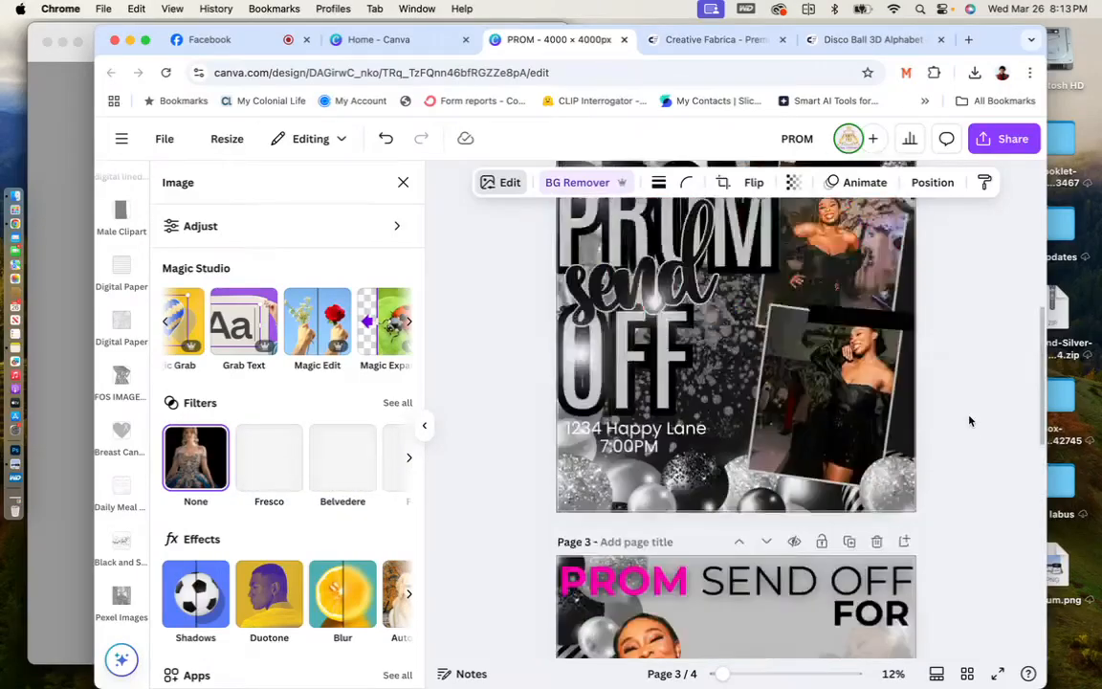
scroll(969, 421, up, 5)
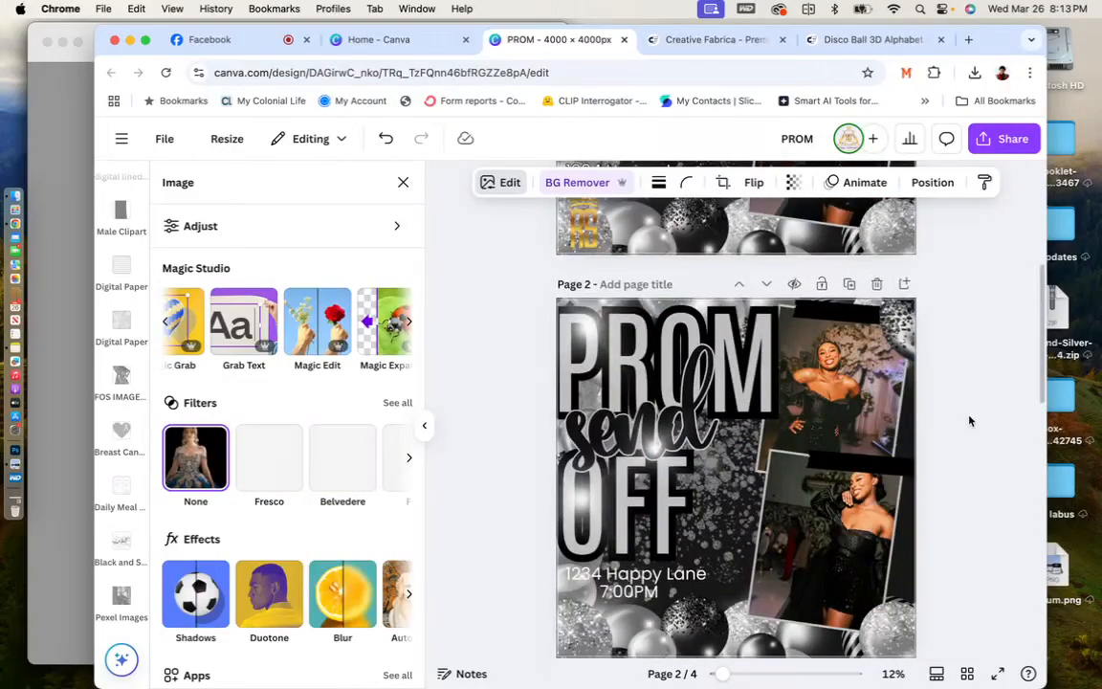
scroll(970, 421, down, 8)
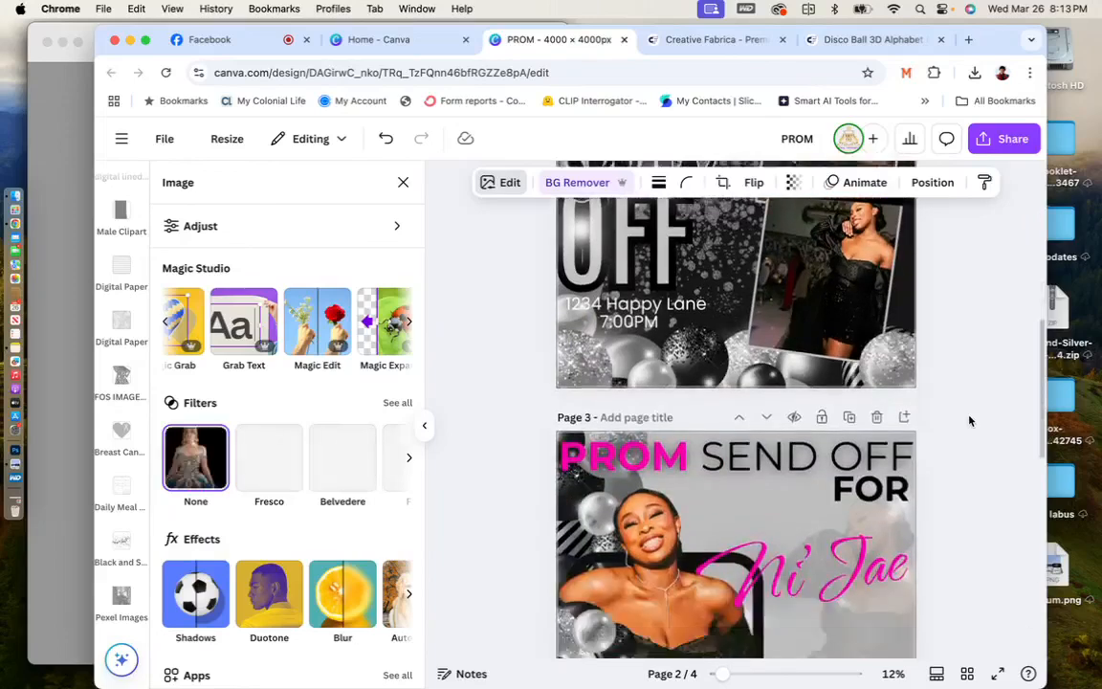
scroll(969, 421, down, 5)
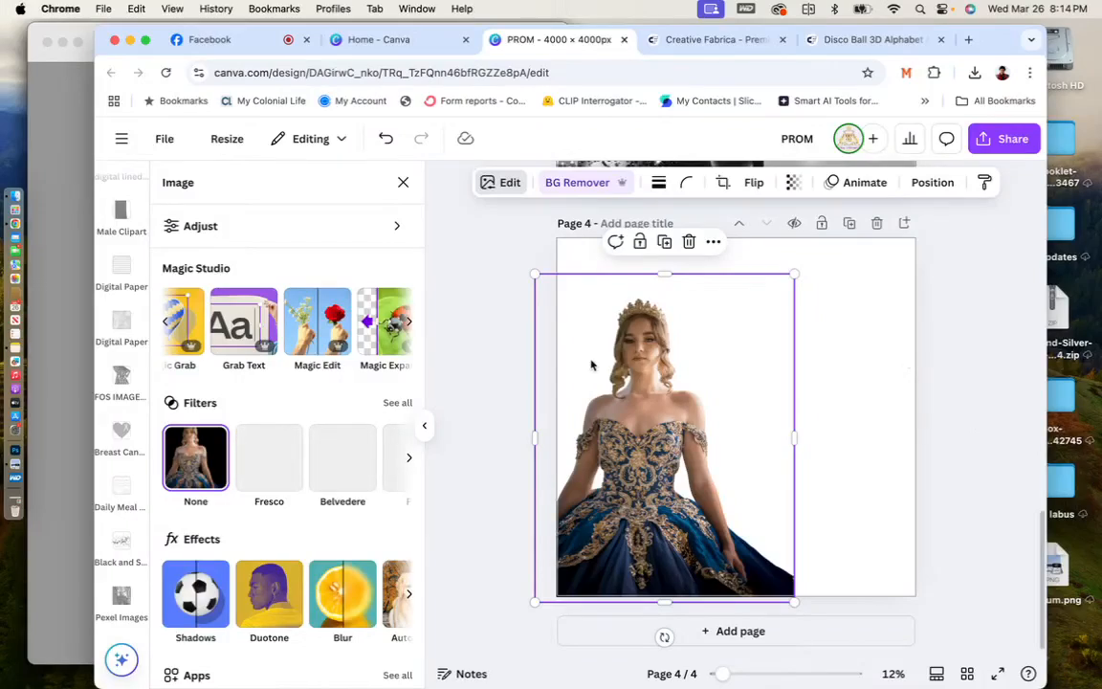
Add the seated fountain photo from the Pexel Images folder, remove its background and place the cutout in page 4's lower-right corner.
click(121, 601)
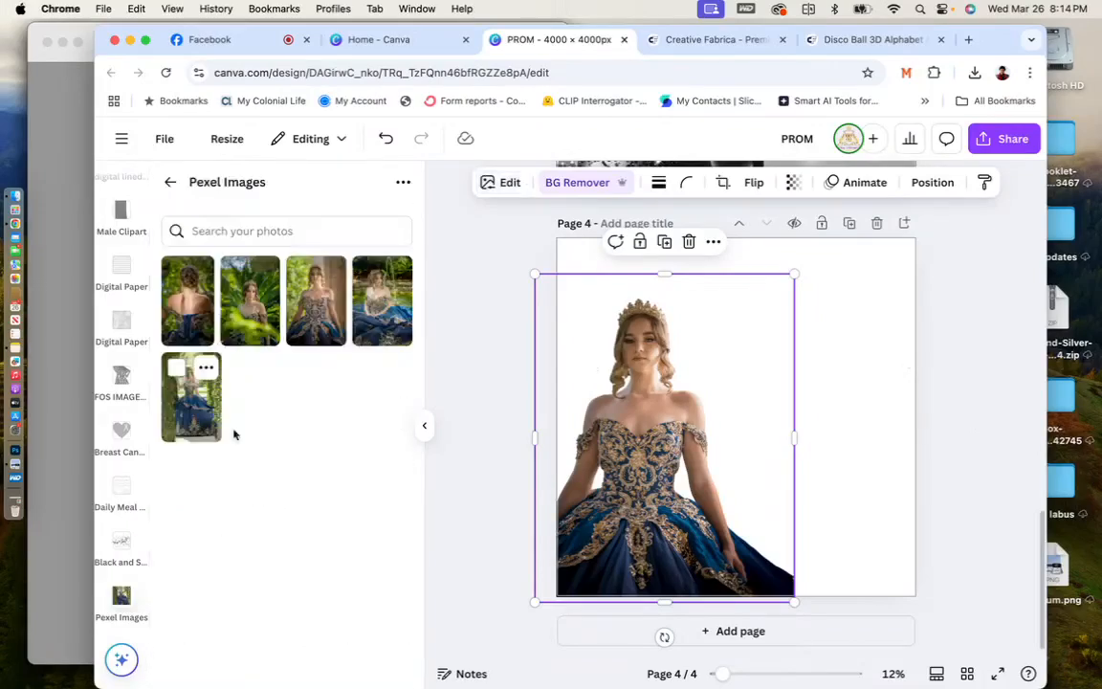
click(382, 300)
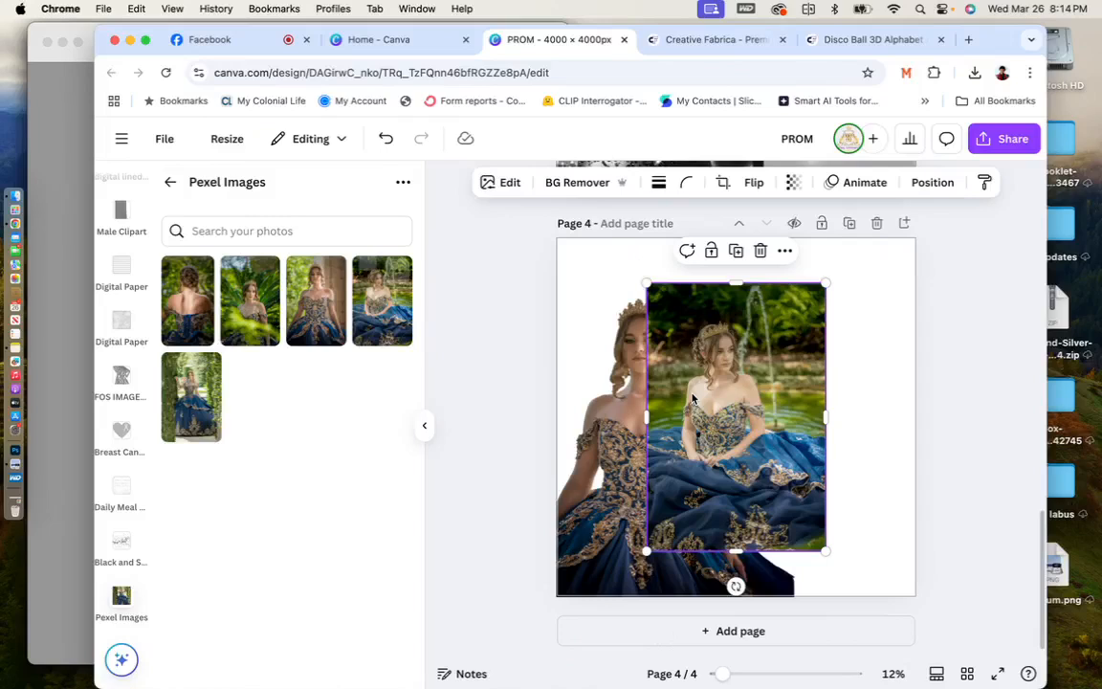
click(585, 183)
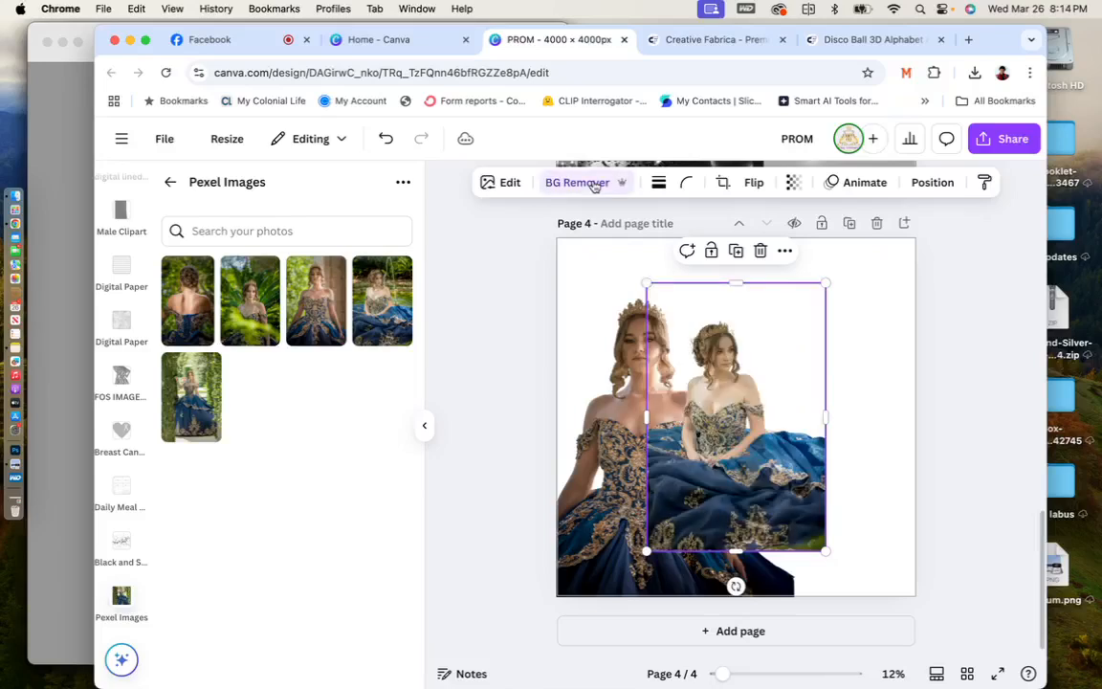
drag(739, 419, 830, 484)
Send the seated cutout behind the large portrait and lower it so its gown runs off the page's bottom edge.
click(932, 182)
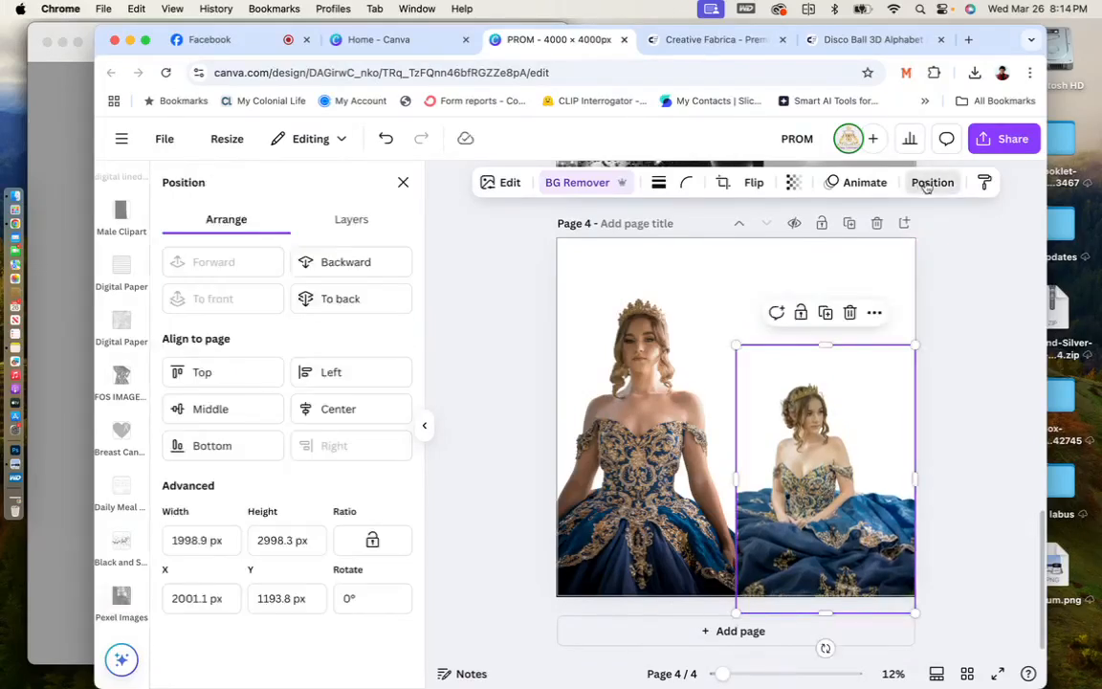
click(369, 258)
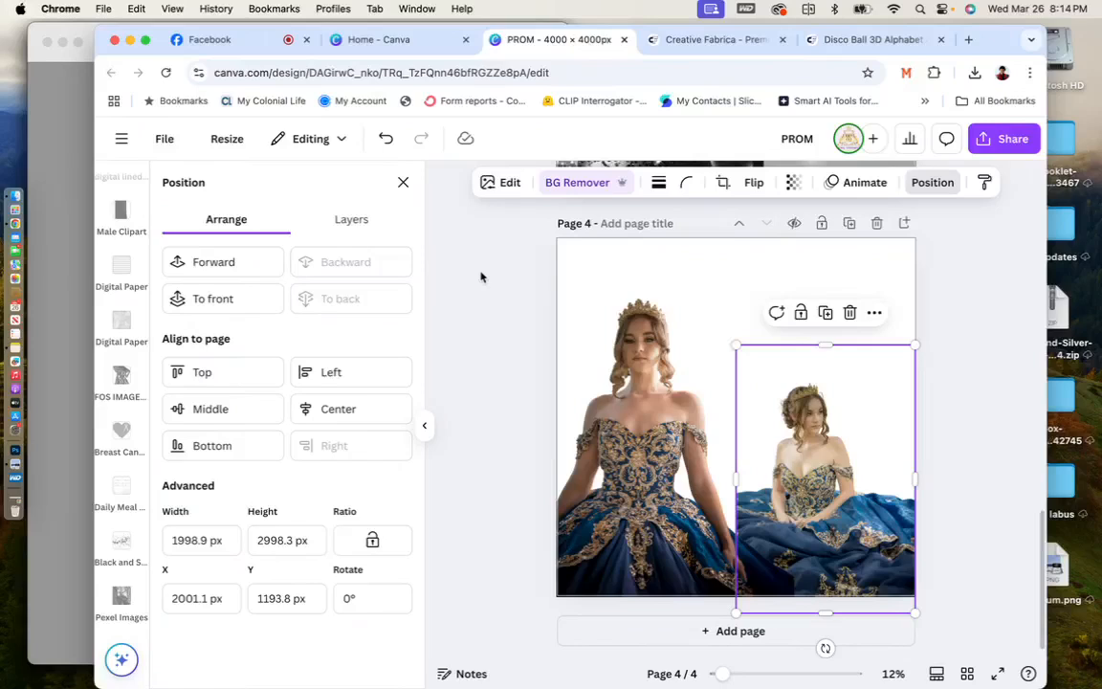
click(716, 408)
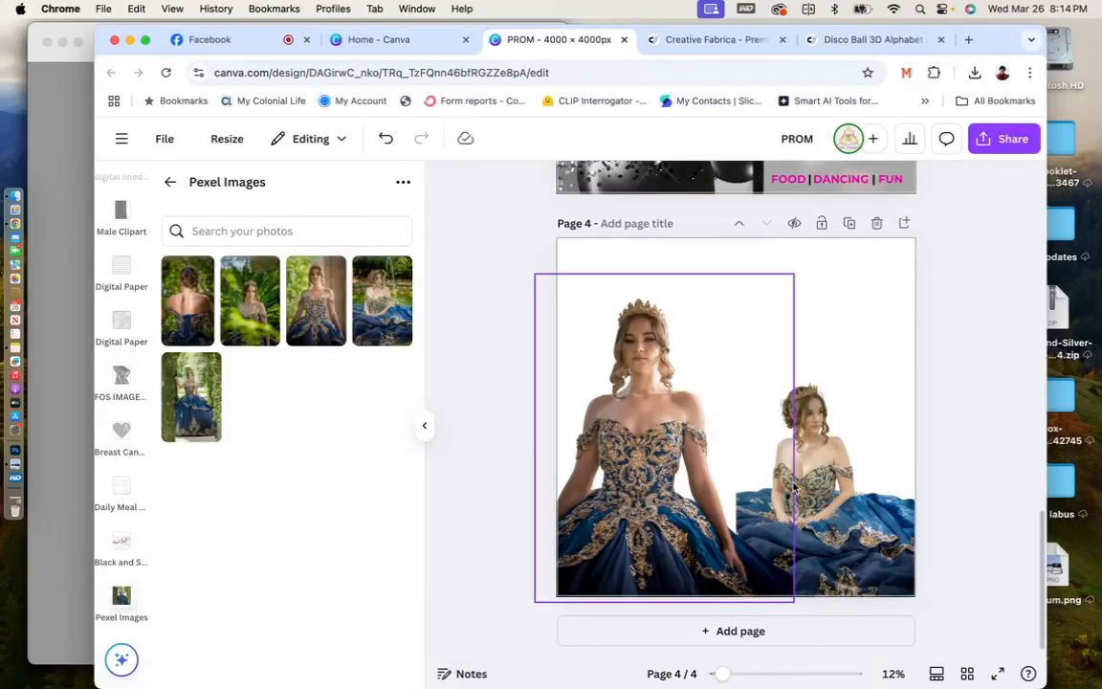
click(827, 499)
drag(829, 499, 826, 521)
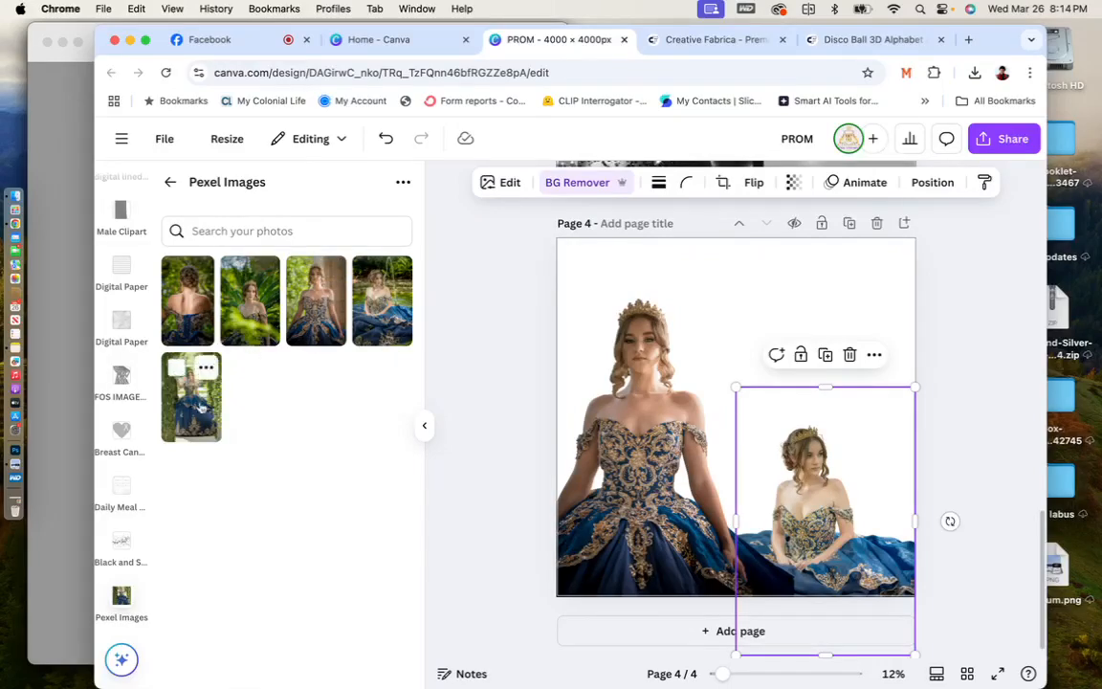
Add the full-length photo taken between the hedges, remove its background, enlarge the cutout and place it on the page's right side.
click(201, 412)
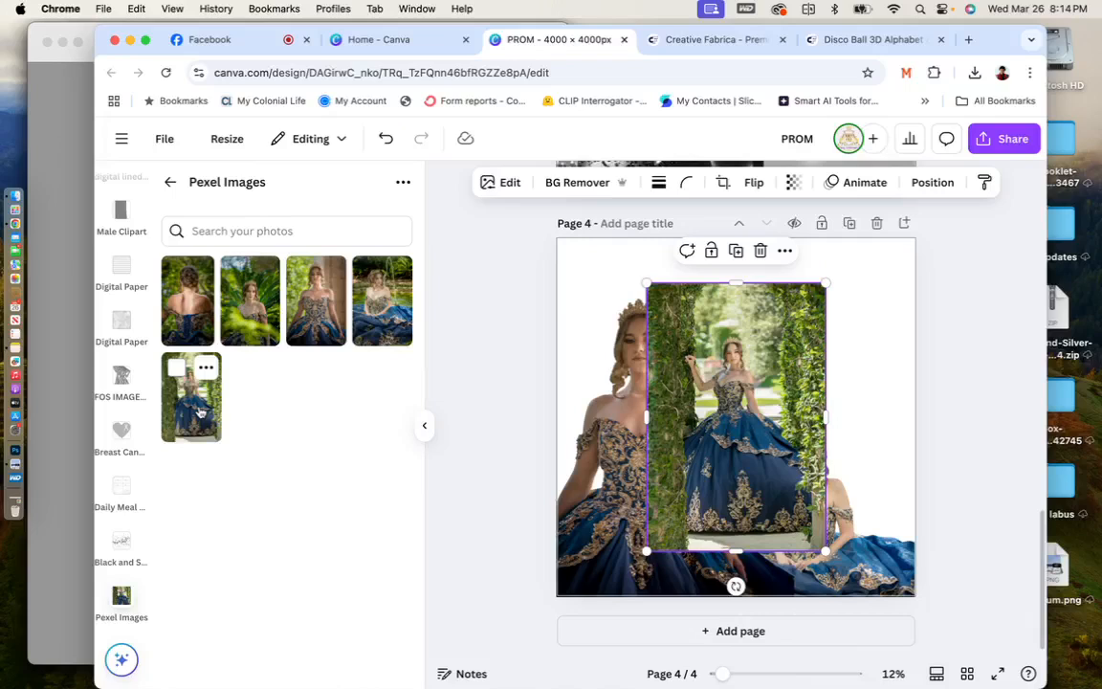
click(578, 183)
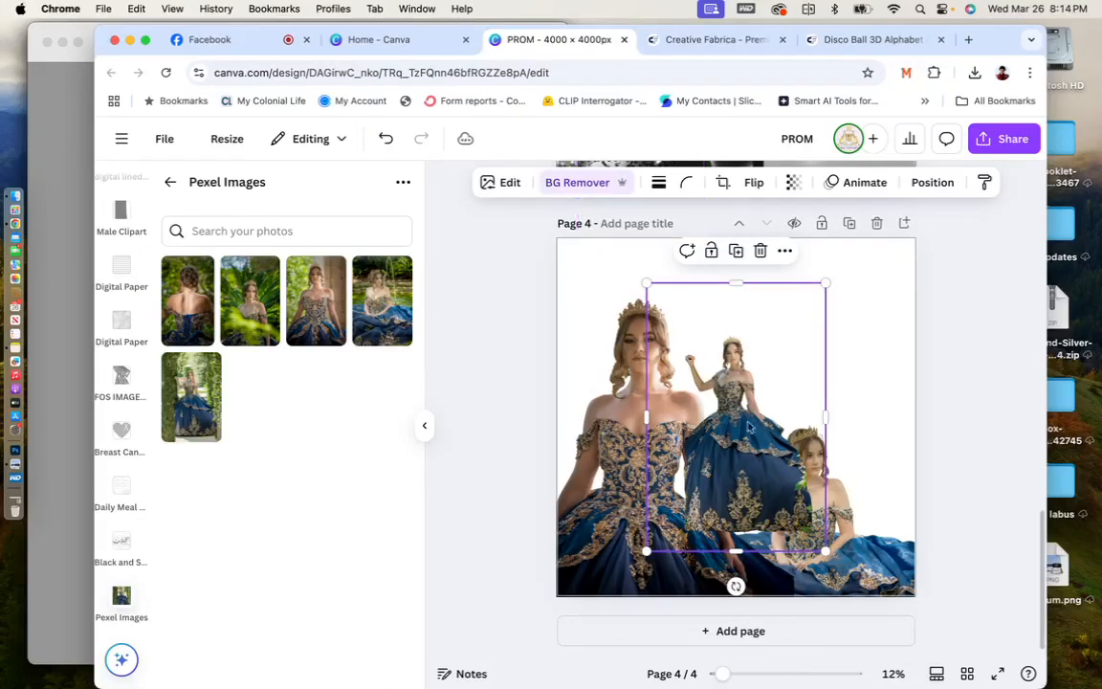
drag(747, 444, 870, 524)
drag(771, 366, 691, 243)
drag(731, 374, 847, 383)
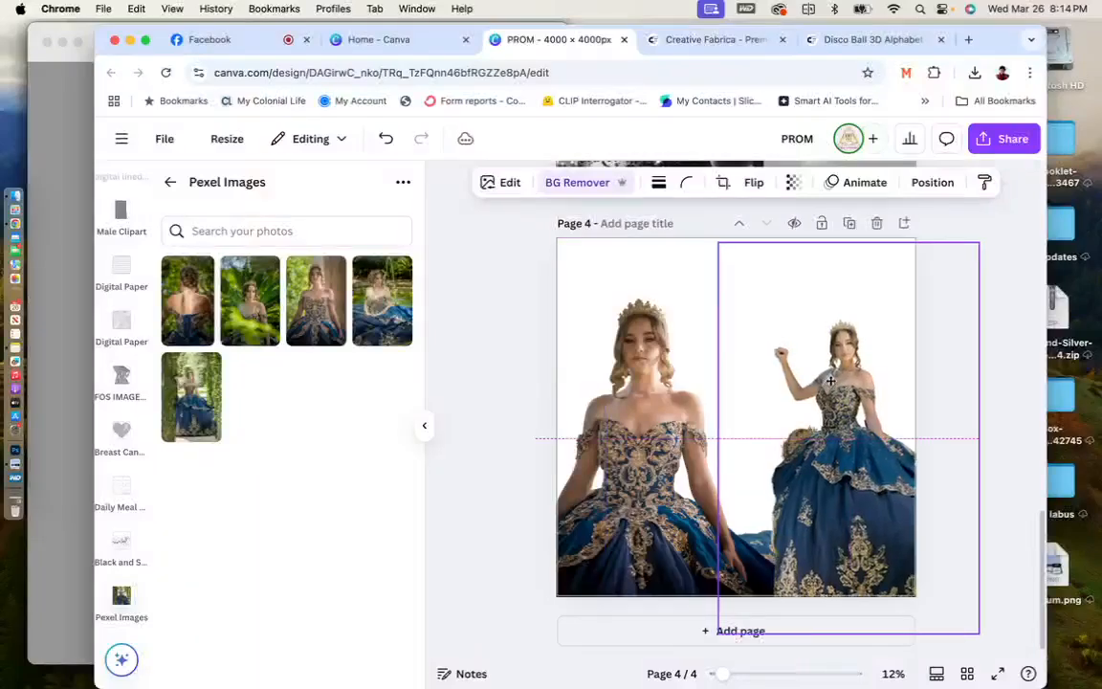
Reorder the layers so the standing cutout sits behind both the large portrait and the seated cutout, just above the page background.
click(931, 184)
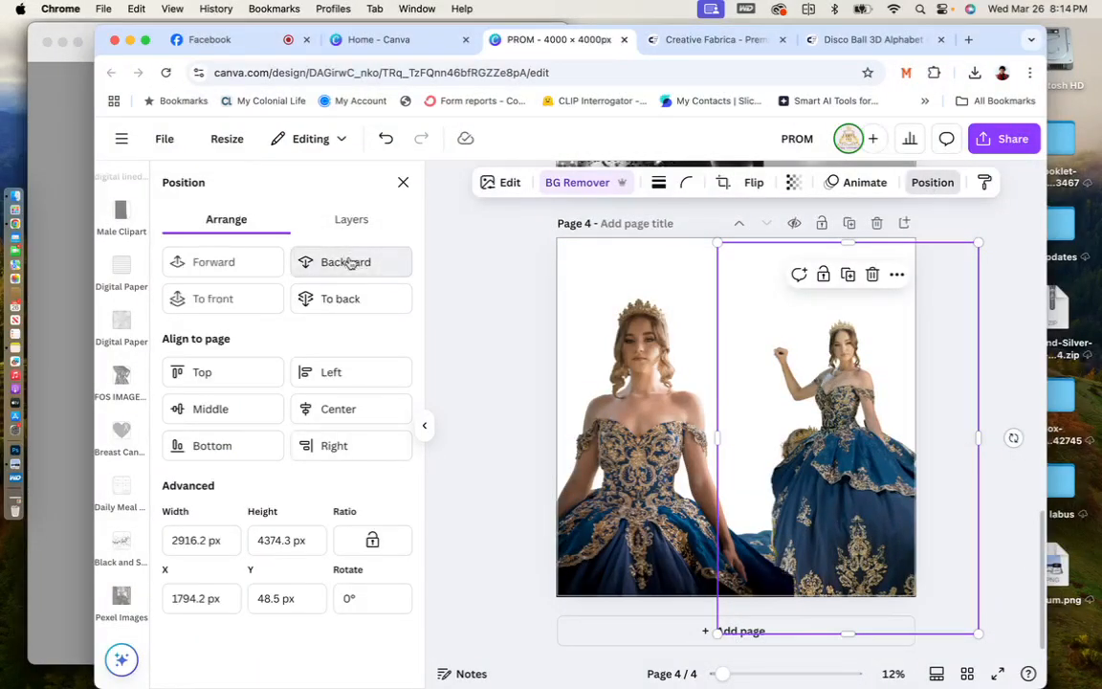
click(254, 262)
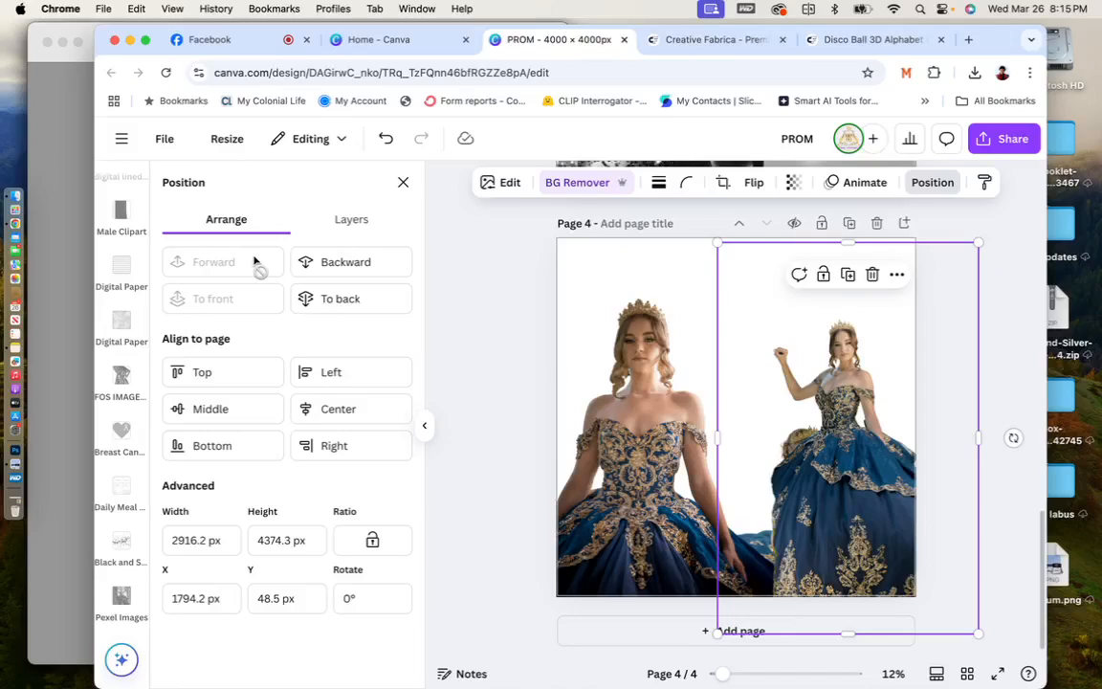
click(736, 211)
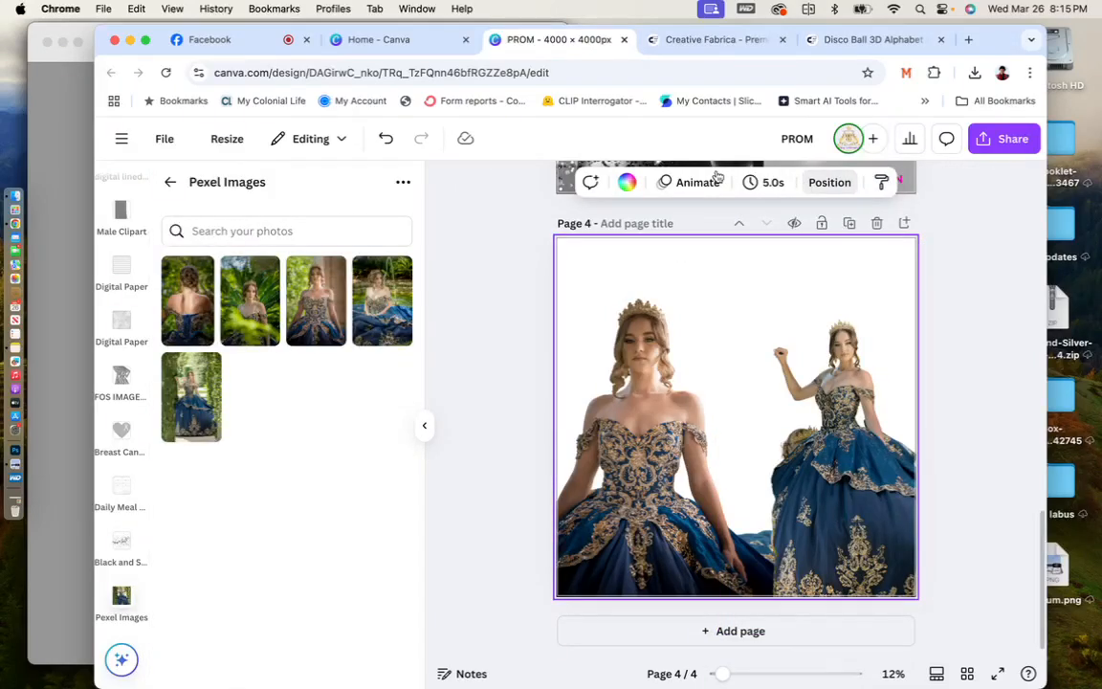
click(830, 182)
click(352, 219)
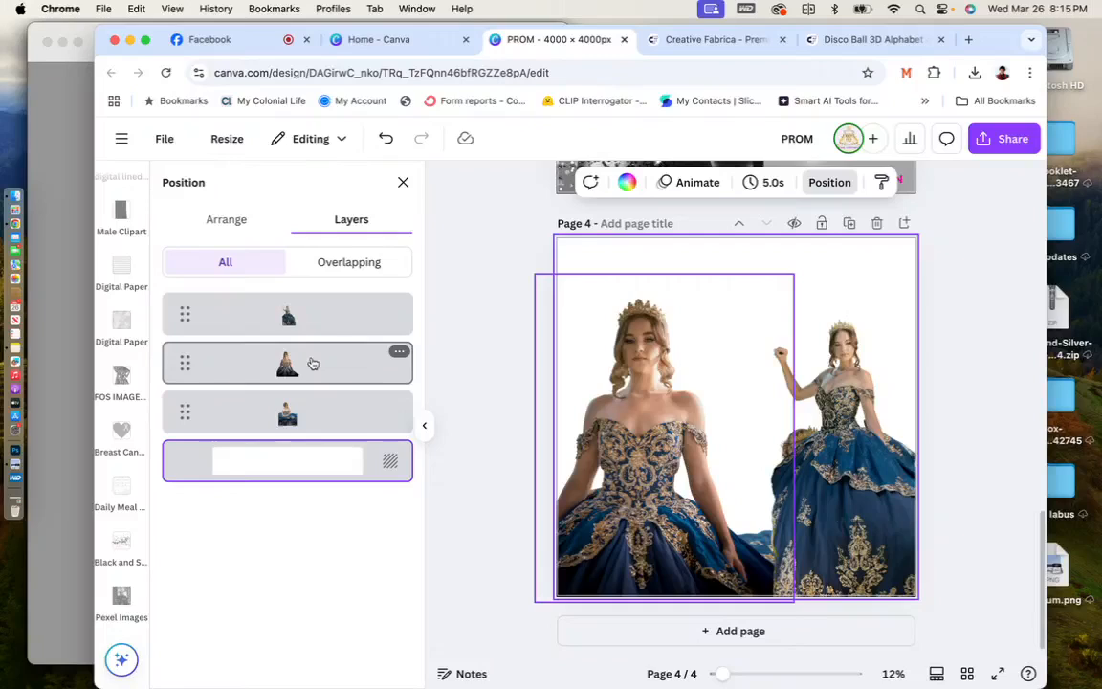
click(316, 327)
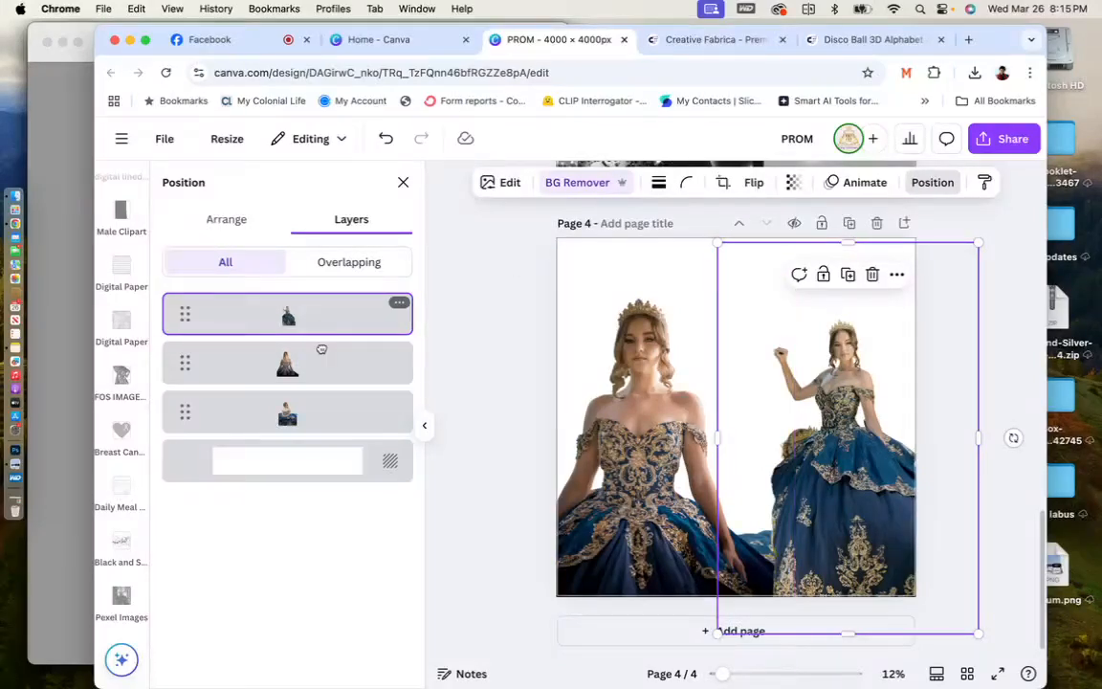
drag(321, 325, 327, 438)
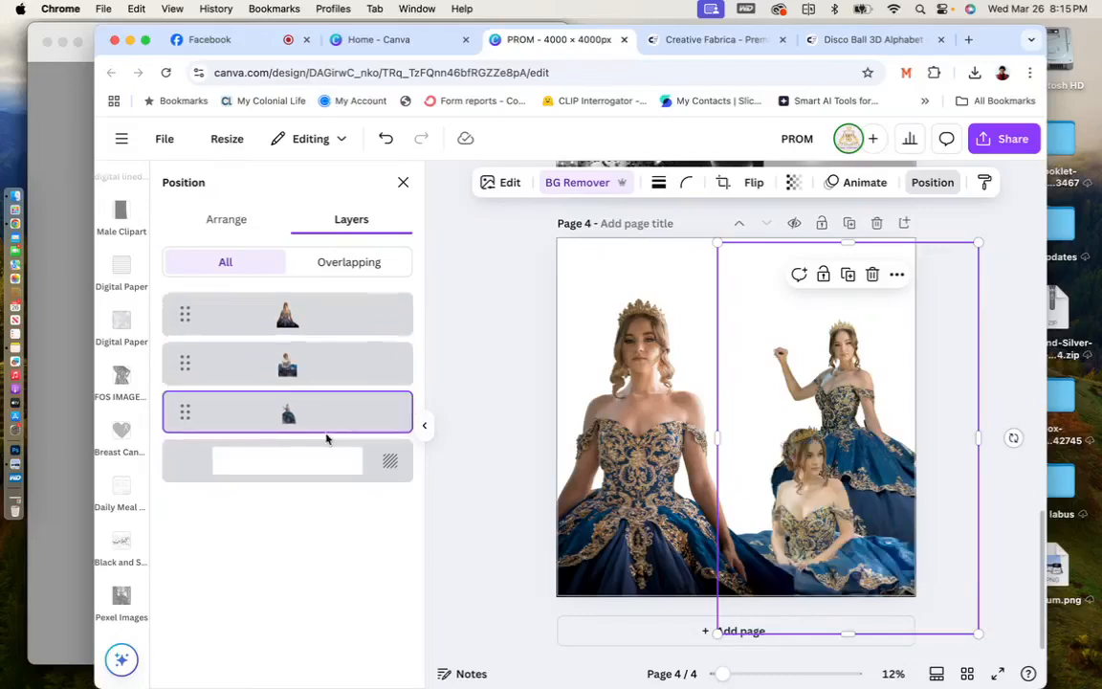
click(403, 182)
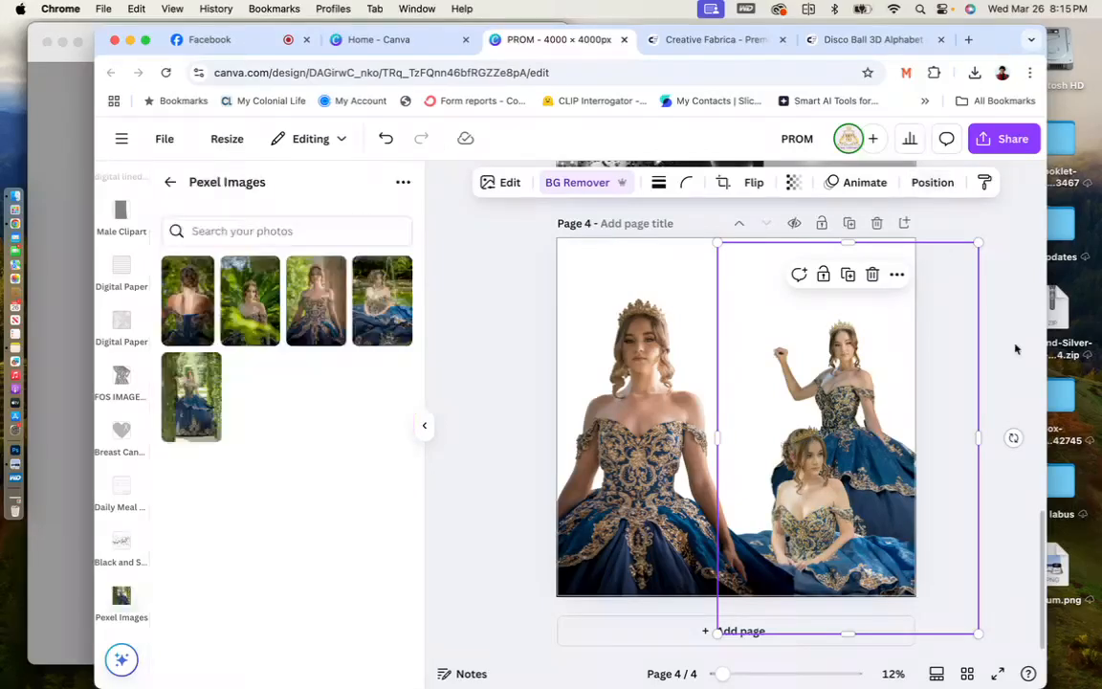
Rearrange the cutouts with the large portrait at the page's right, the standing woman near the center and the seated woman in front of her.
drag(643, 474, 667, 499)
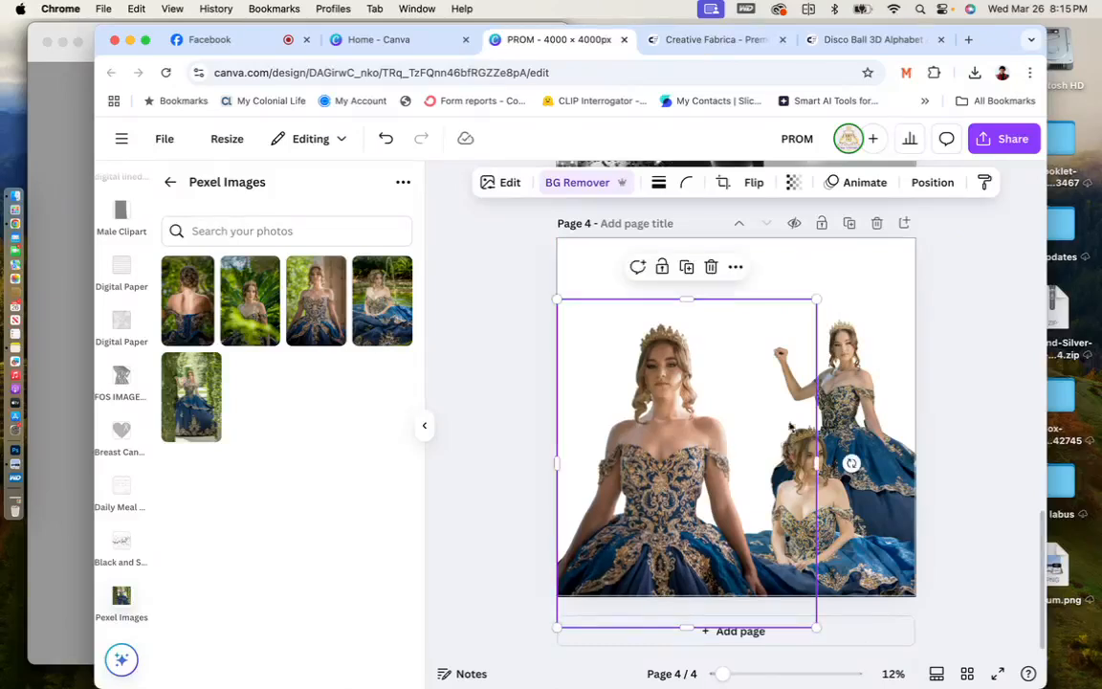
click(985, 355)
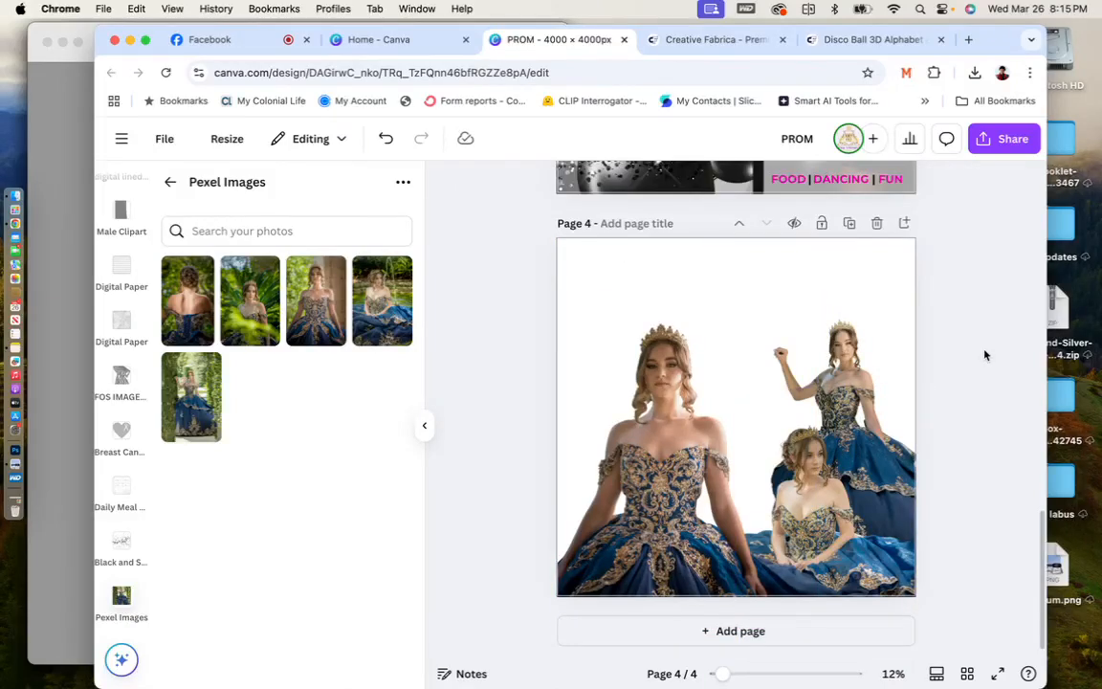
drag(700, 471, 632, 473)
drag(823, 495, 637, 482)
drag(702, 456, 795, 467)
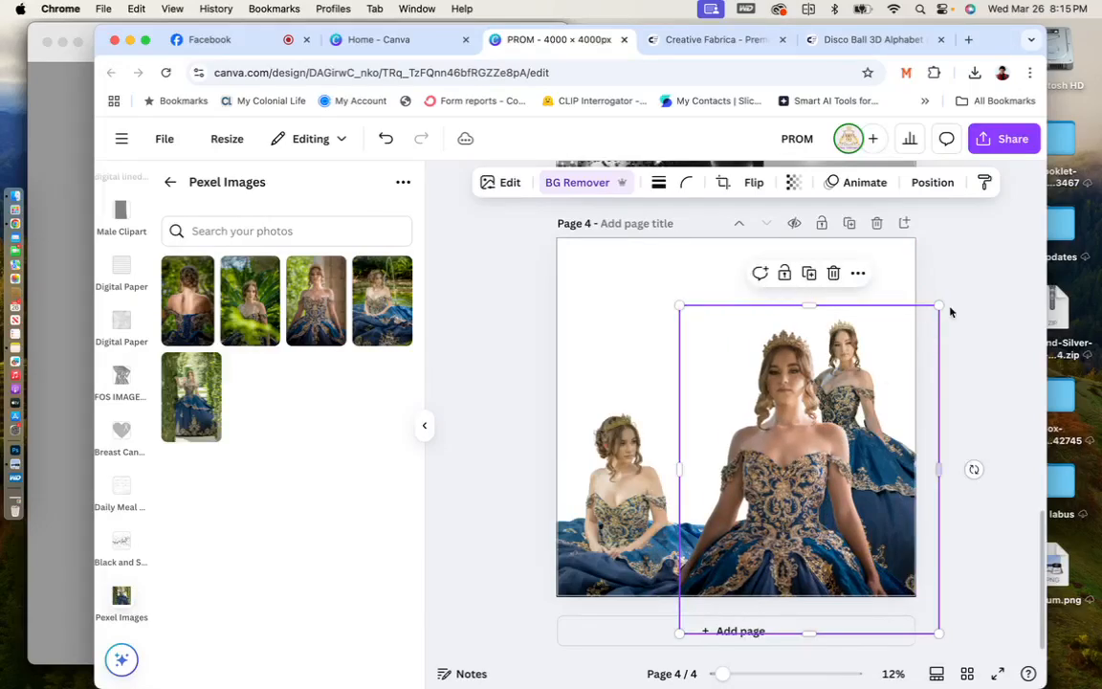
click(949, 308)
drag(860, 321, 925, 349)
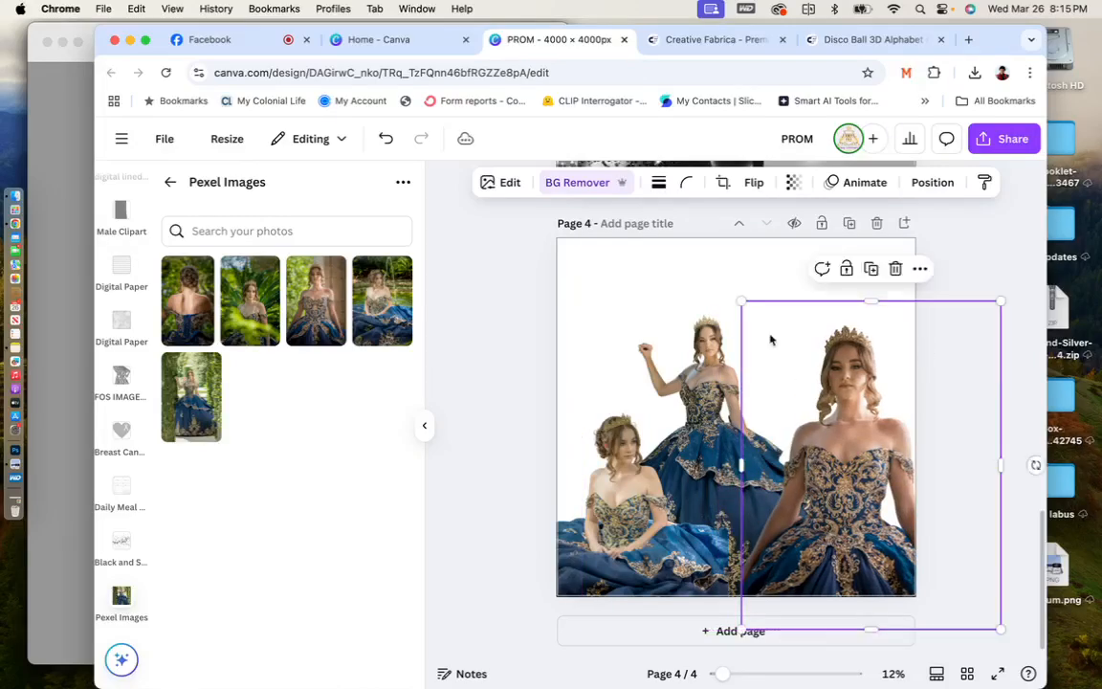
drag(600, 484, 665, 489)
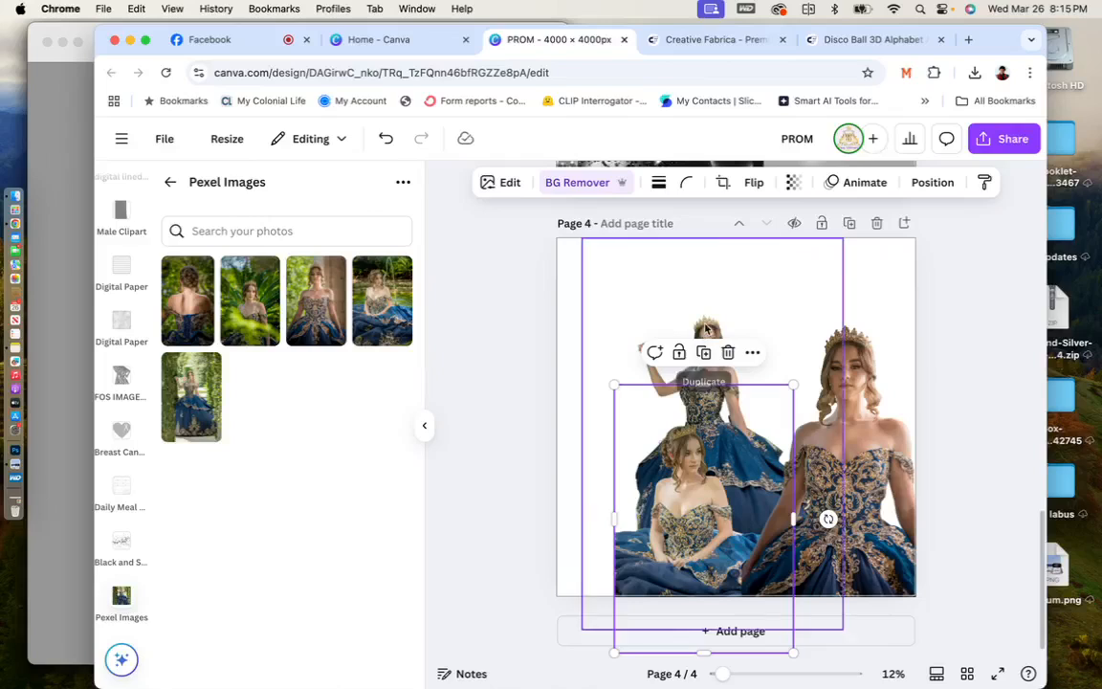
Move the standing cutout to the top of the layer order, in front of the large portrait and the seated cutout.
click(806, 247)
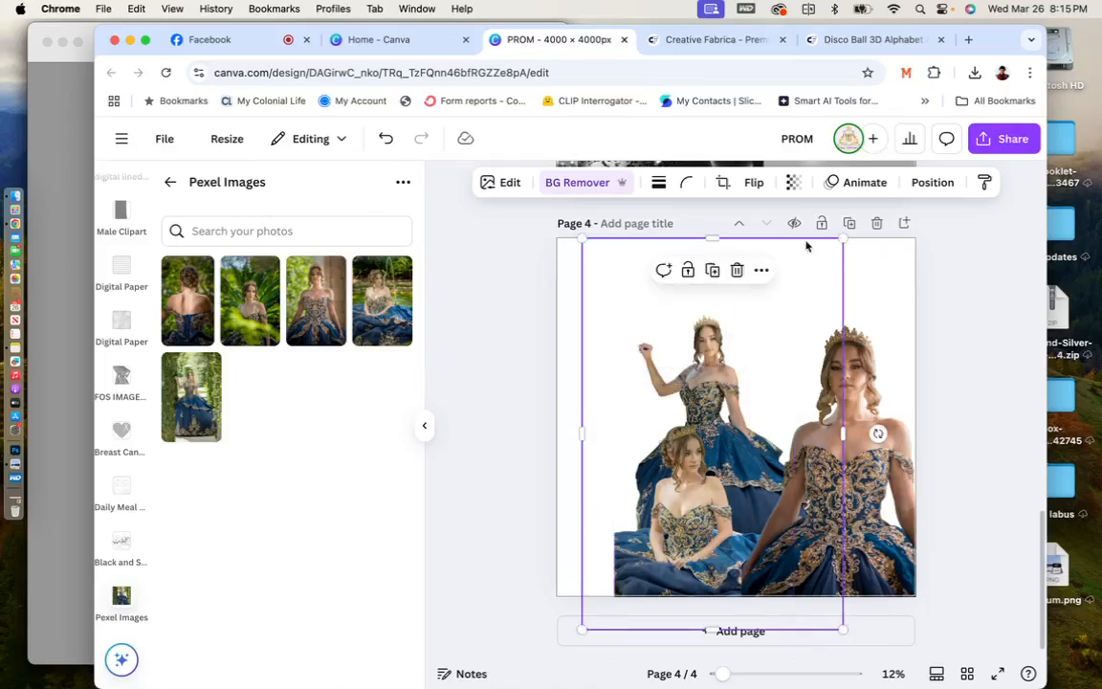
click(931, 182)
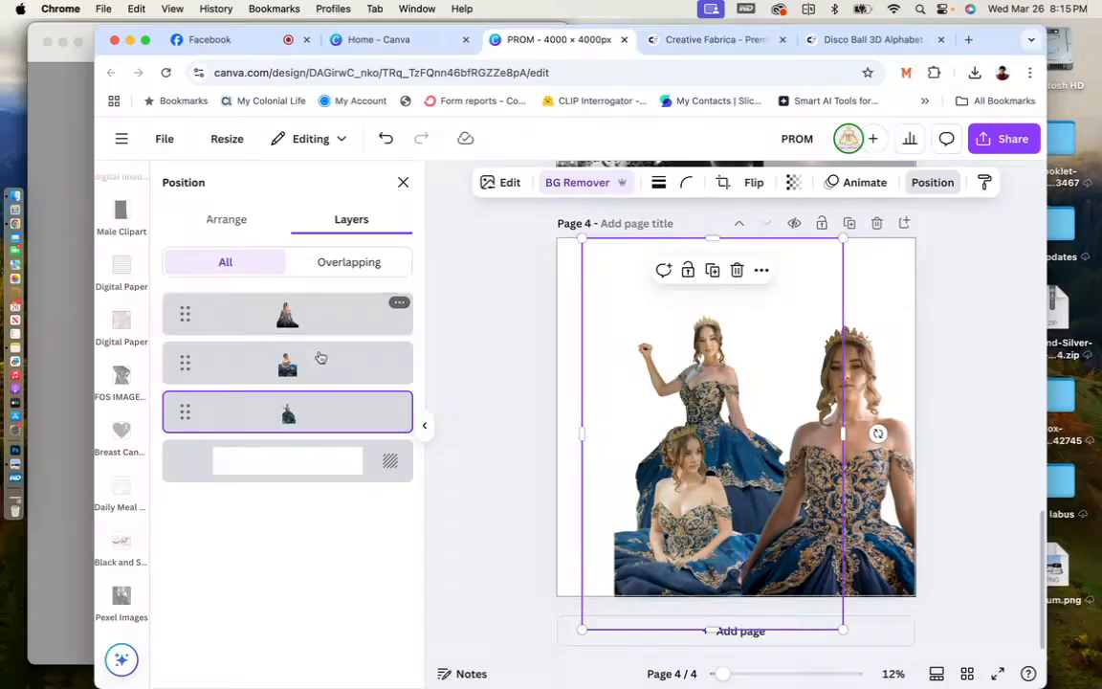
drag(318, 409, 310, 312)
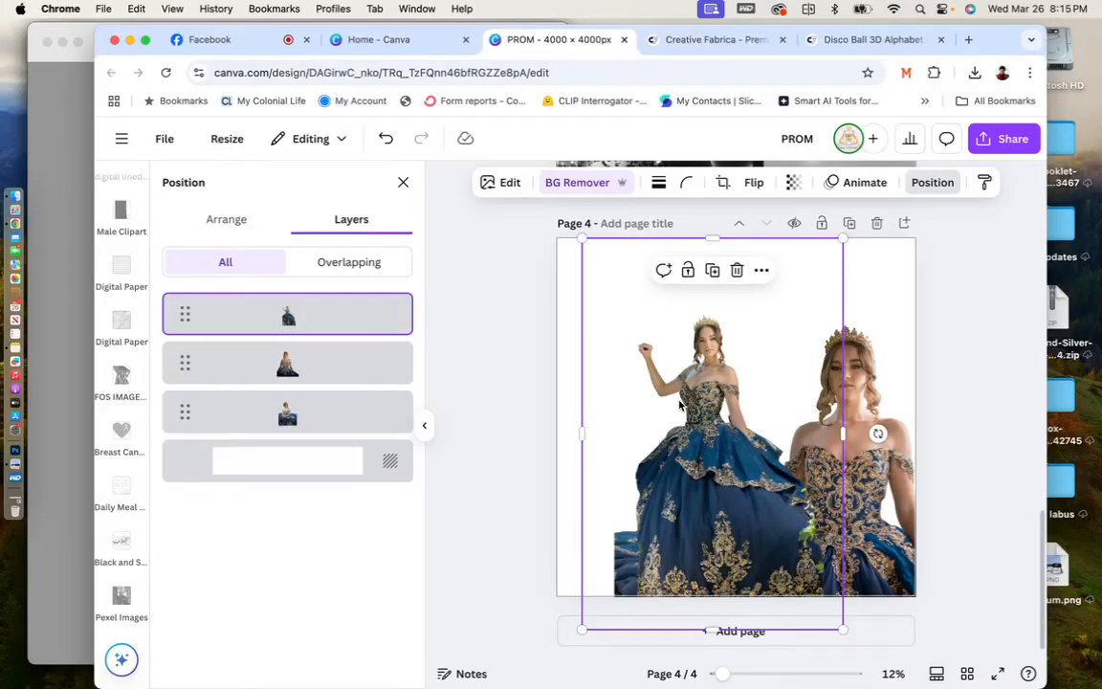
Move the standing cutout to the page's left edge and bring the seated cutout to the front of the layer order.
drag(679, 406, 620, 401)
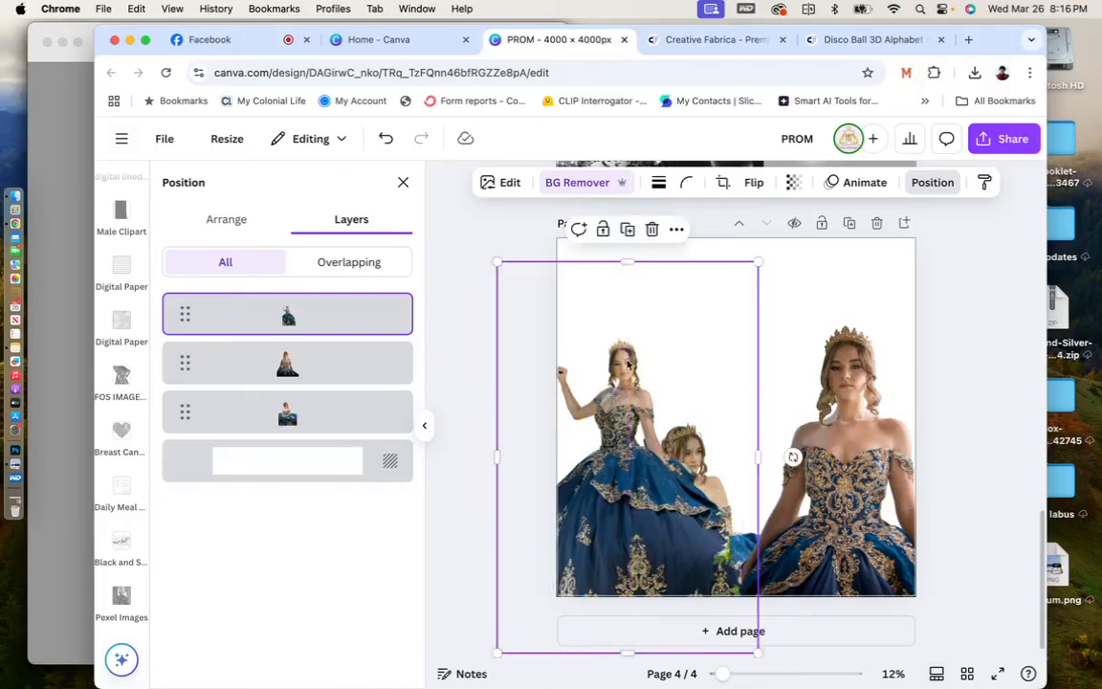
click(315, 413)
drag(320, 393, 316, 308)
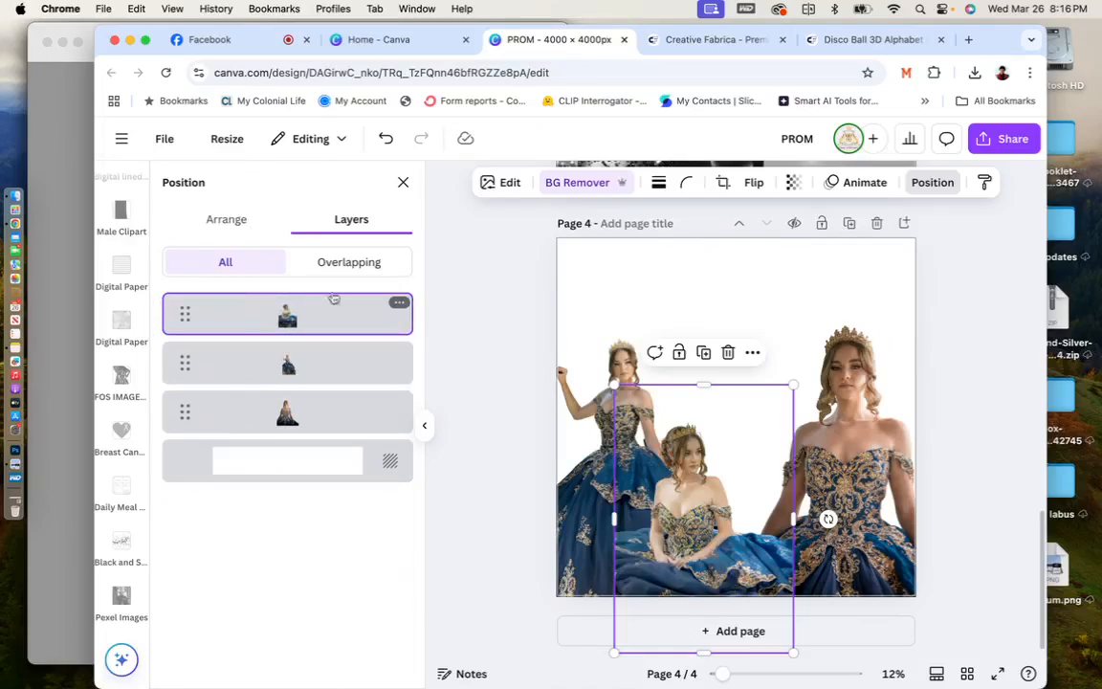
click(960, 442)
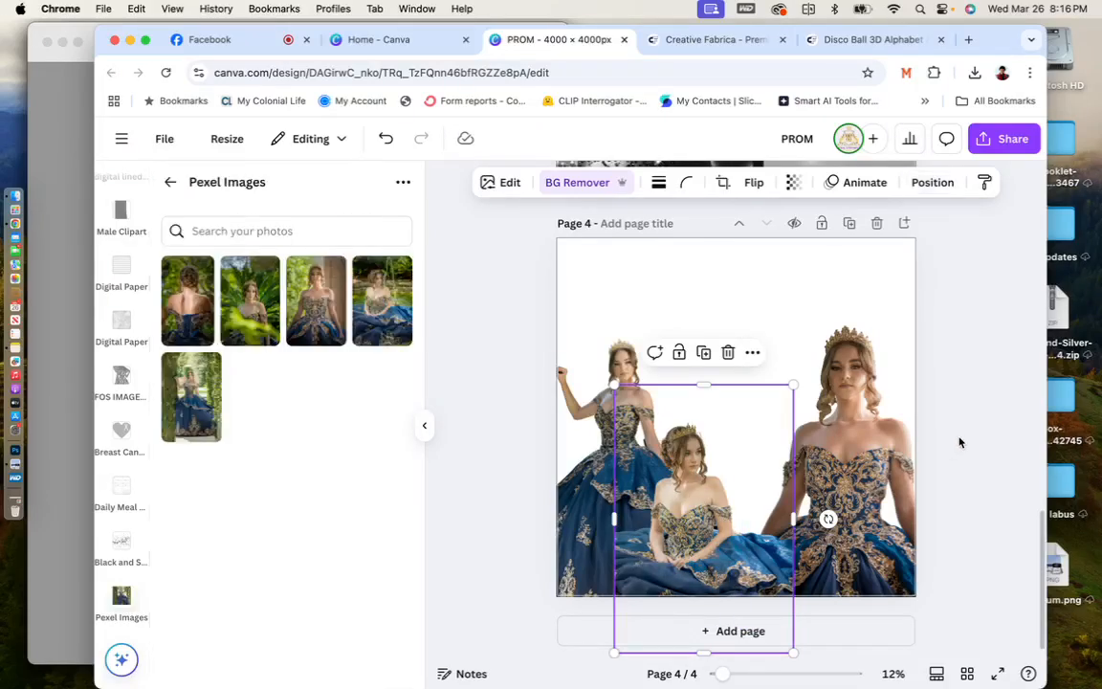
mouse_move(666, 554)
mouse_down()
mouse_move(601, 553)
mouse_move(658, 555)
mouse_up()
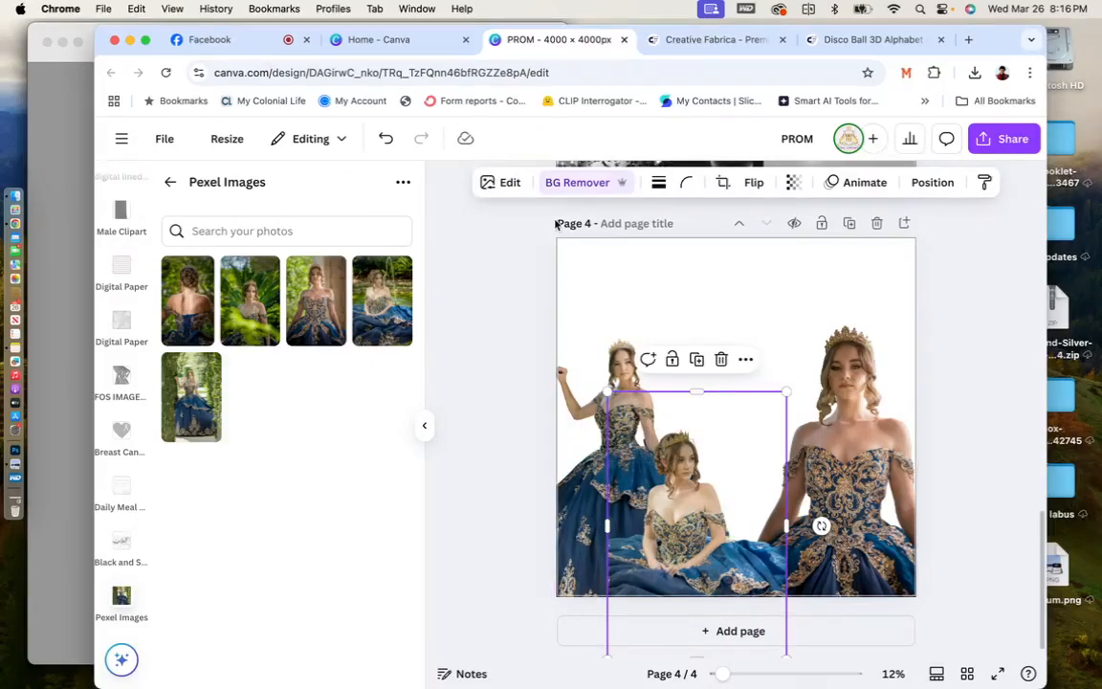
Extend the seated cutout past both sides with a freeform Magic Expand and keep the fourth generated result.
click(510, 182)
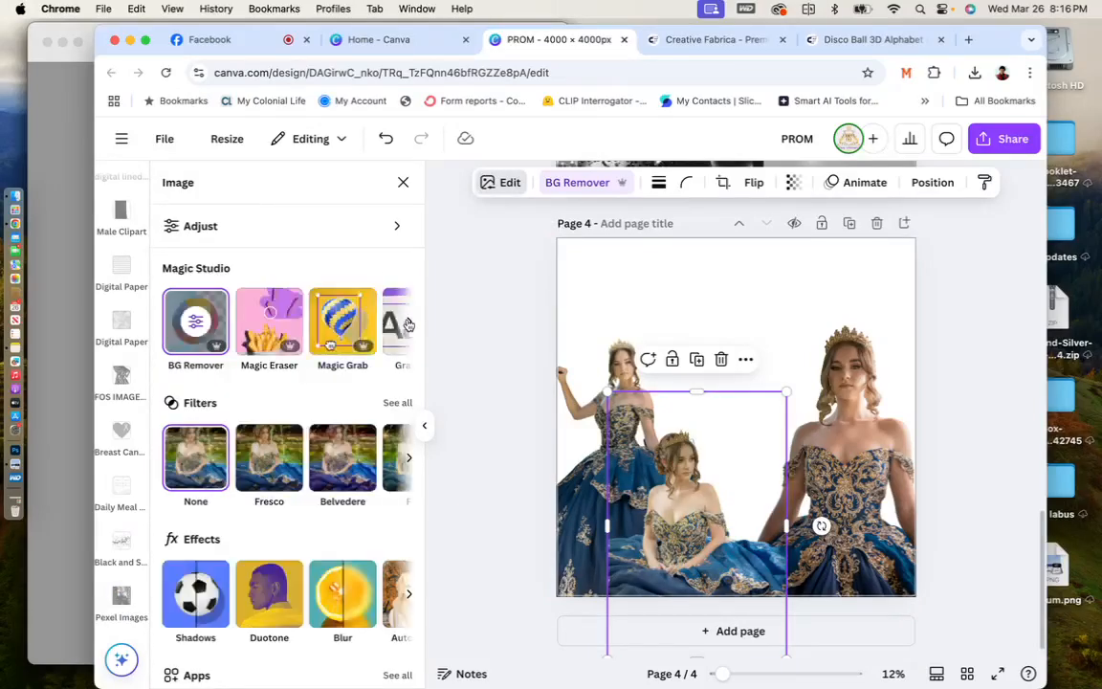
click(408, 323)
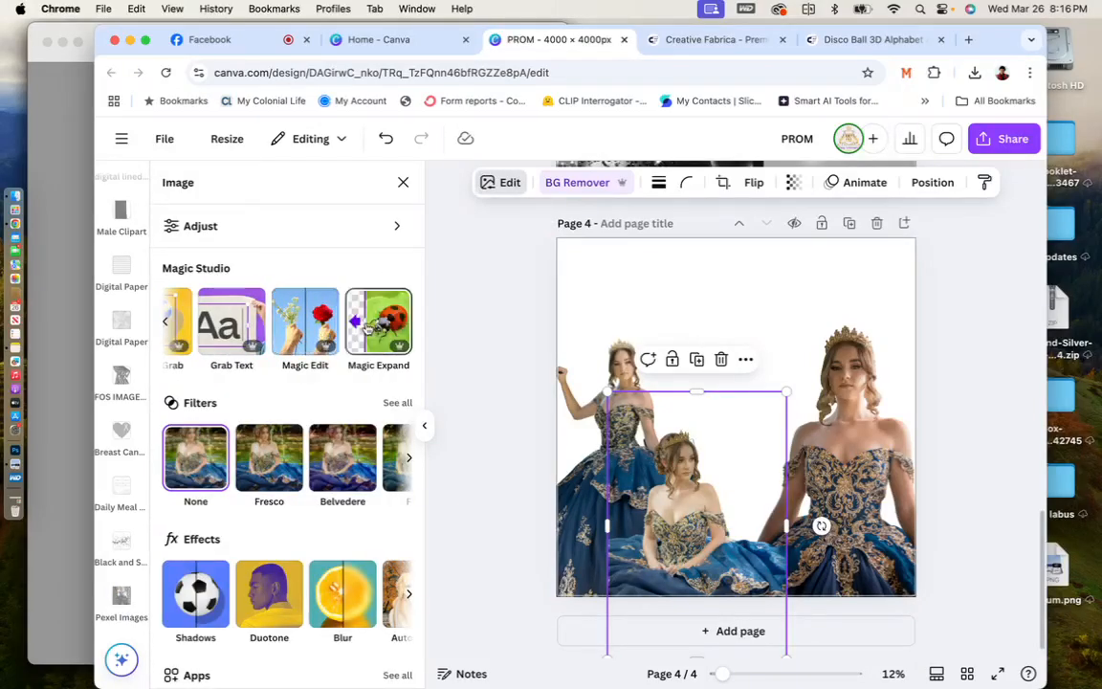
click(369, 326)
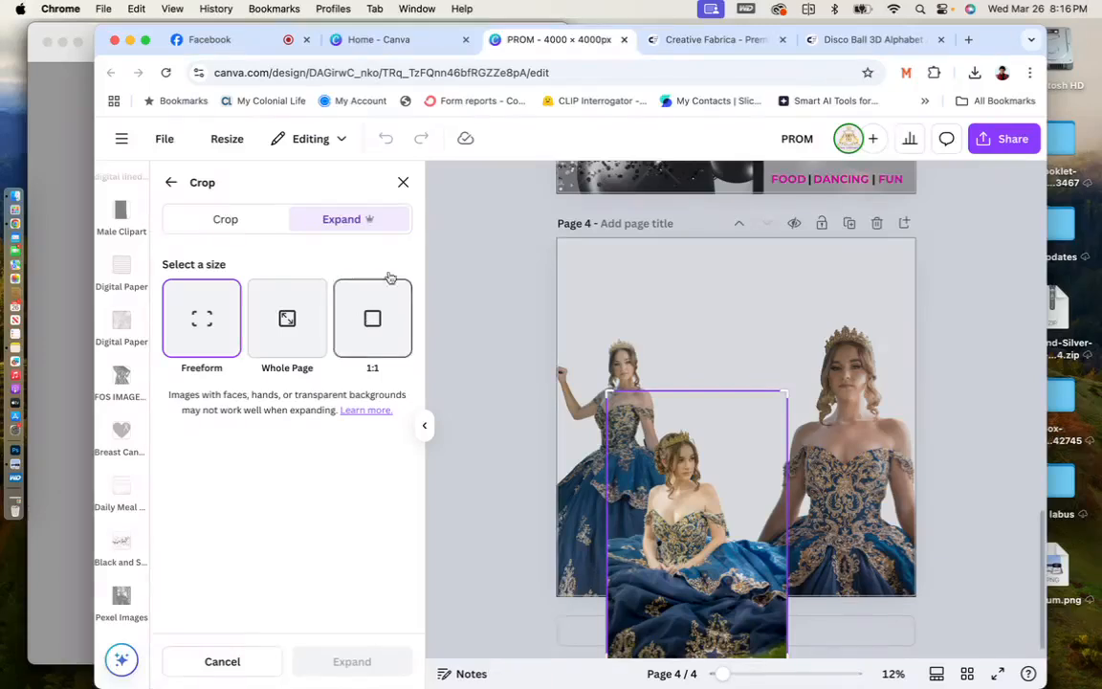
drag(607, 390, 548, 382)
drag(787, 383, 832, 376)
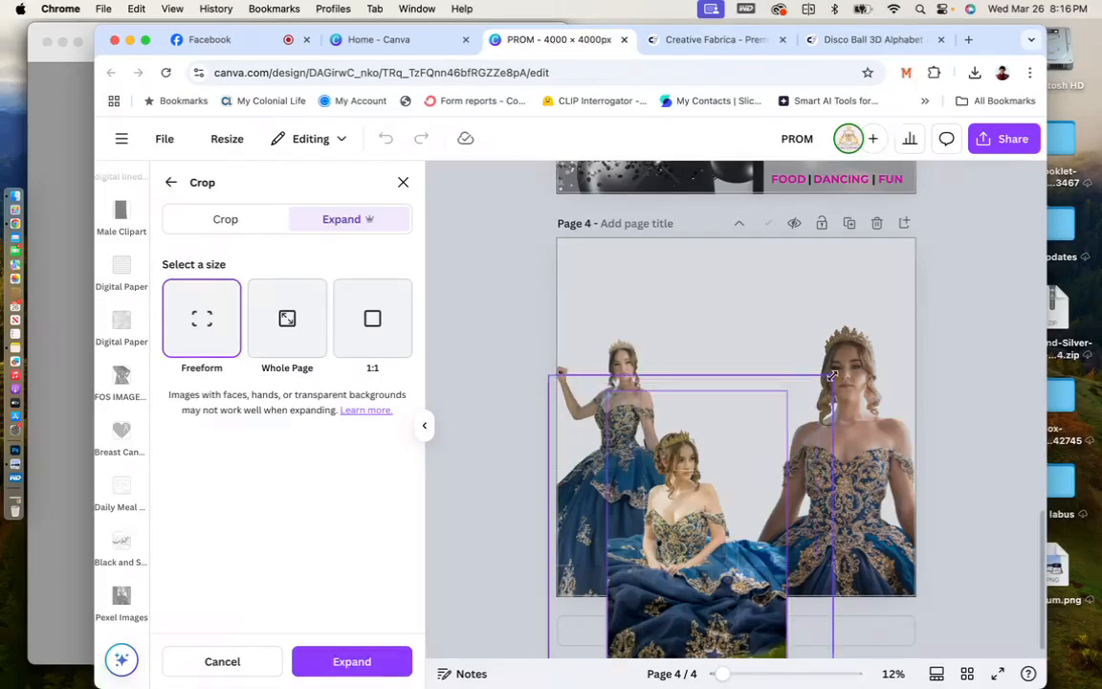
click(352, 661)
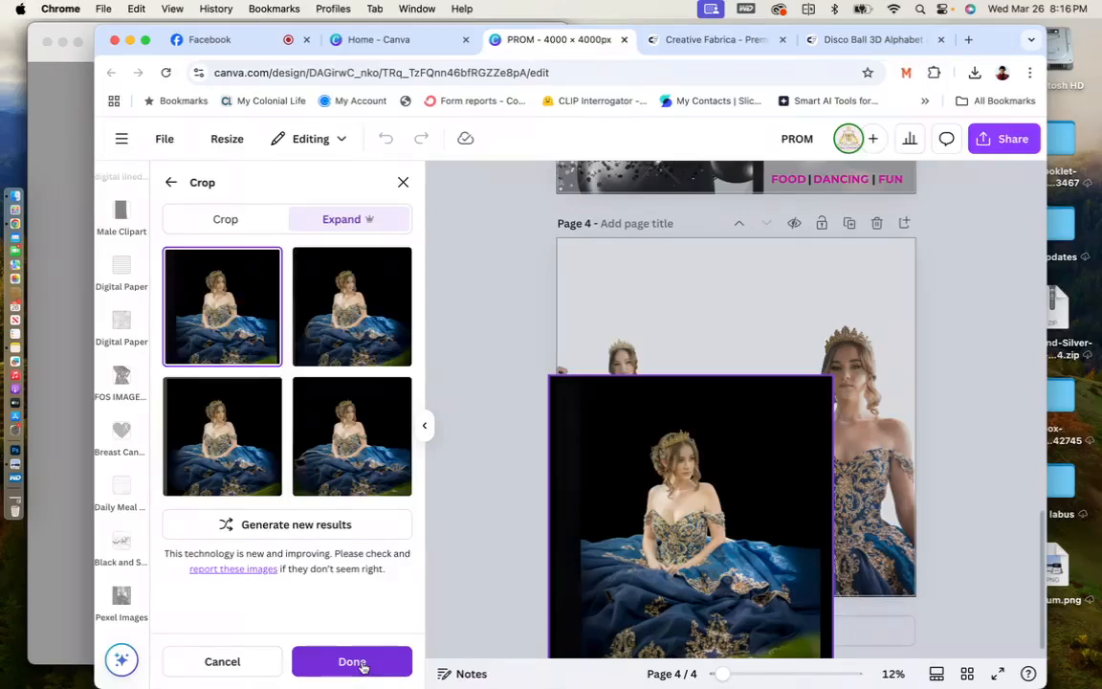
click(374, 332)
click(369, 390)
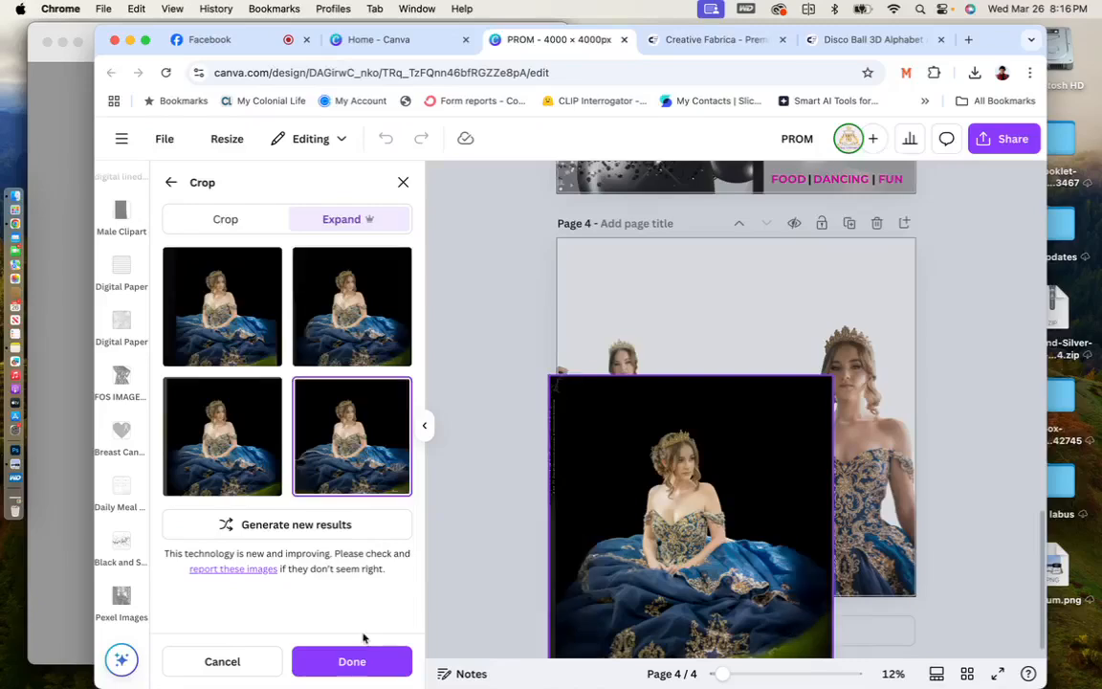
click(365, 662)
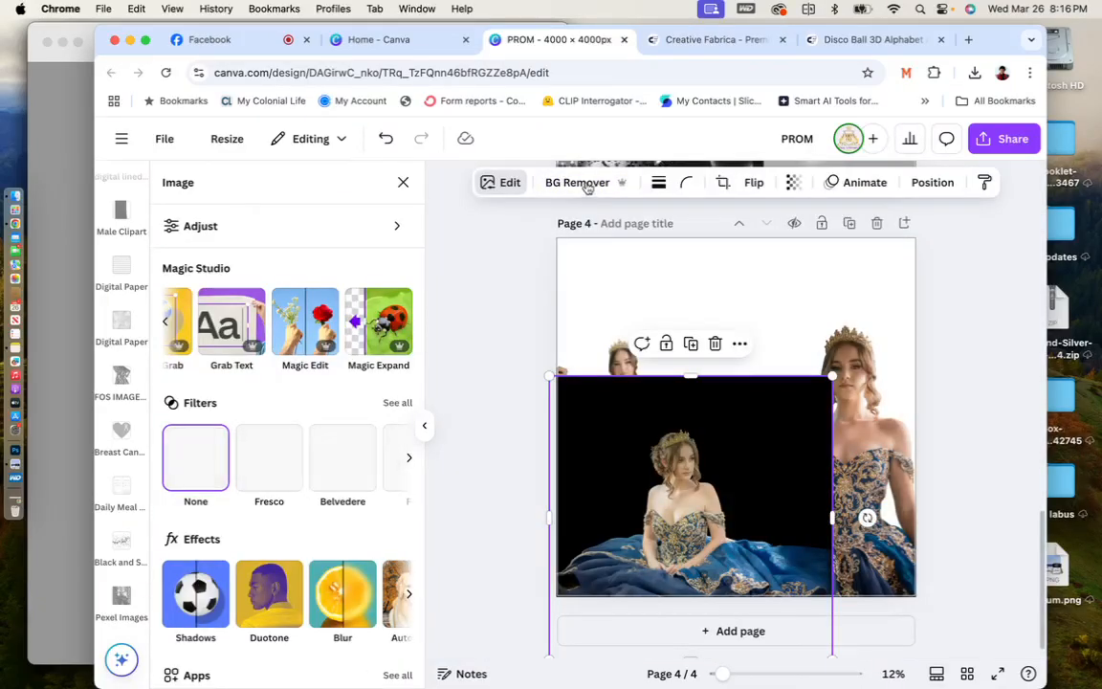
Remove the background from the expanded seated image, retrying if necessary, and shift the cutout slightly toward the large portrait.
click(577, 183)
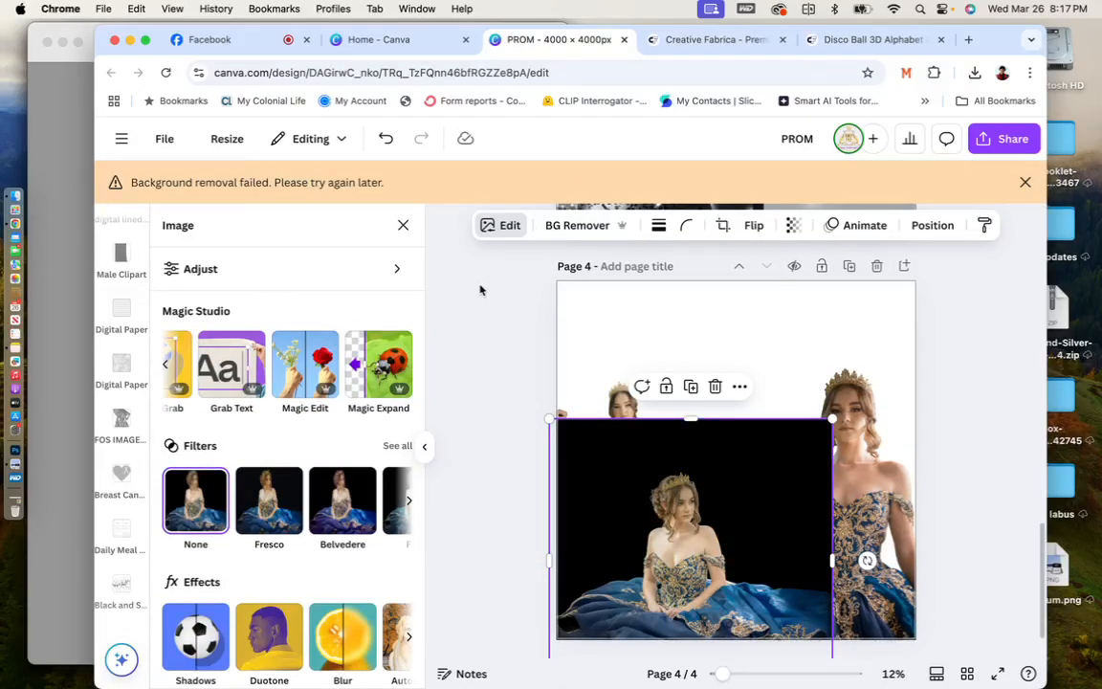
click(580, 225)
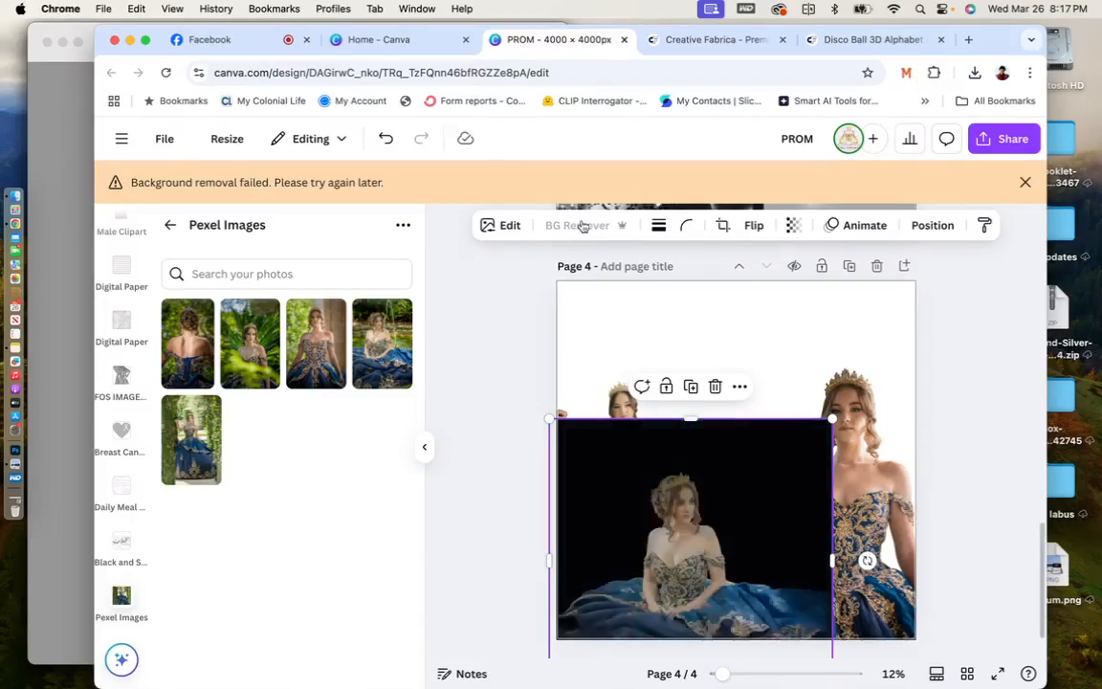
click(956, 362)
scroll(957, 362, down, 1)
drag(708, 548, 720, 553)
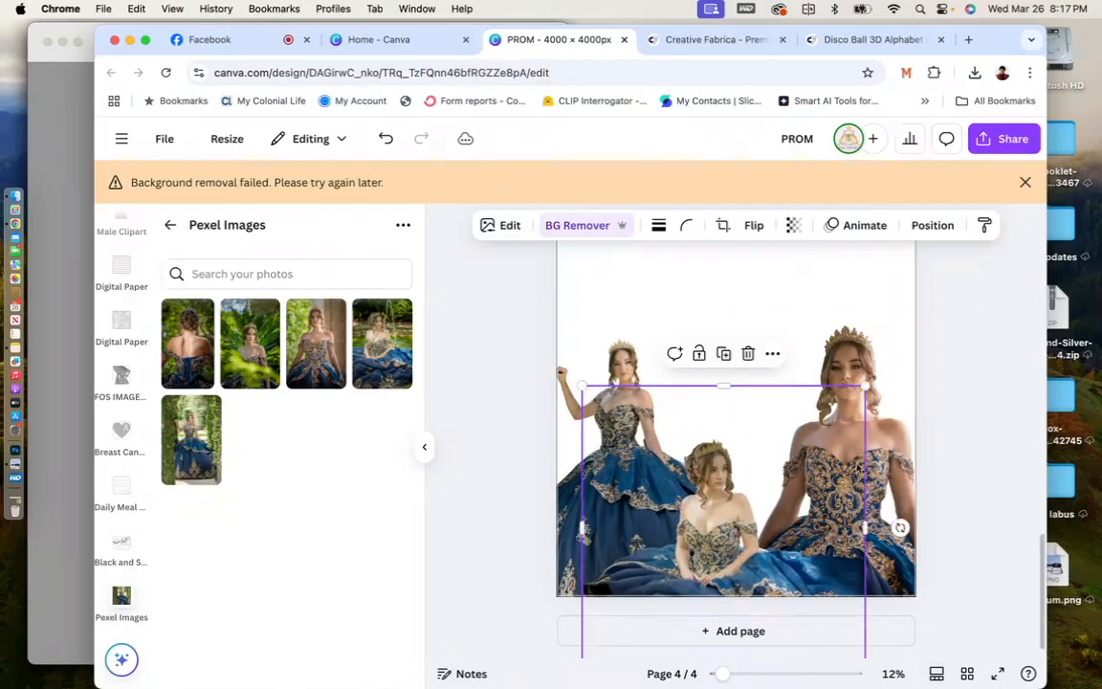
Reorder the layers so the large portrait sits behind the seated cutout and in front of the standing cutout.
click(973, 397)
click(912, 394)
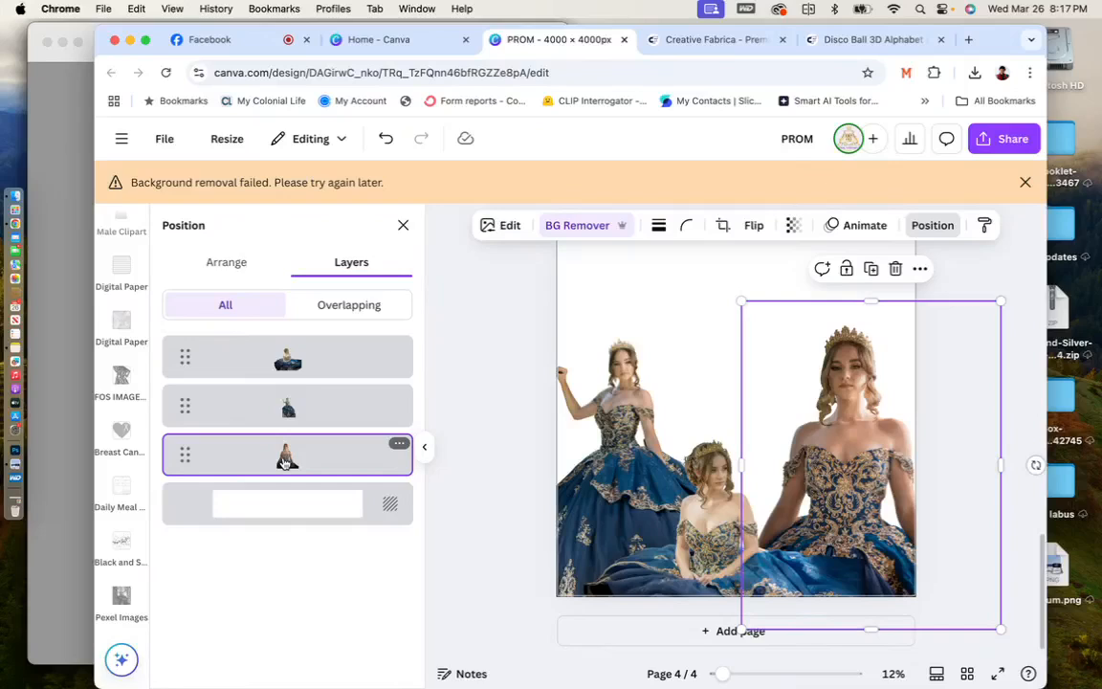
click(991, 263)
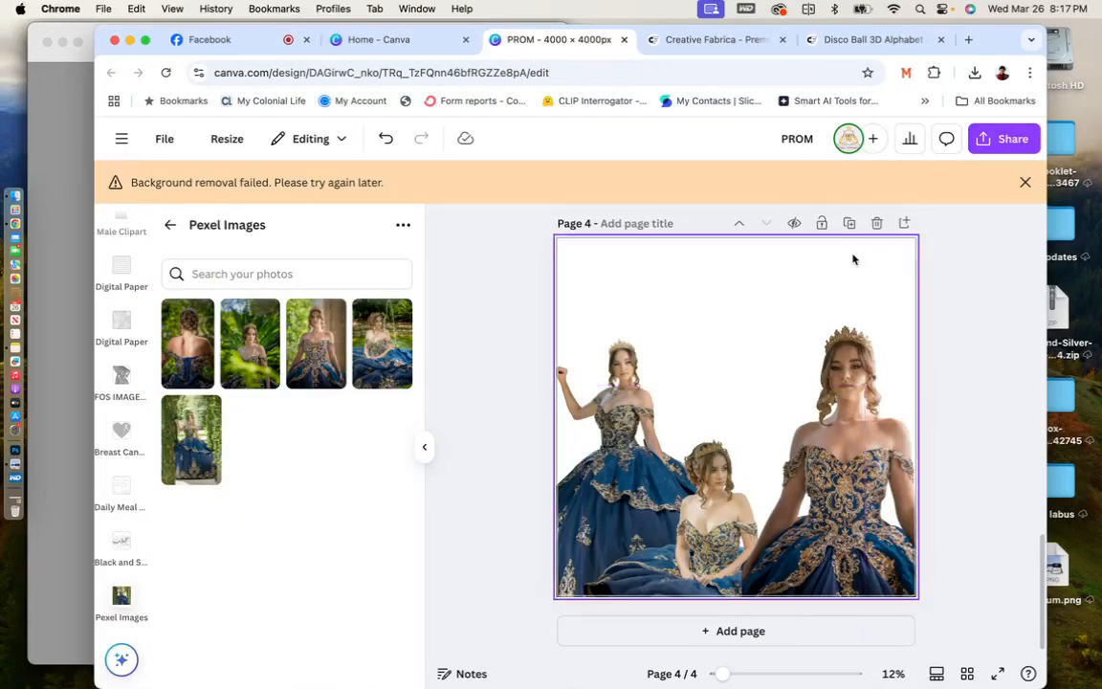
click(851, 315)
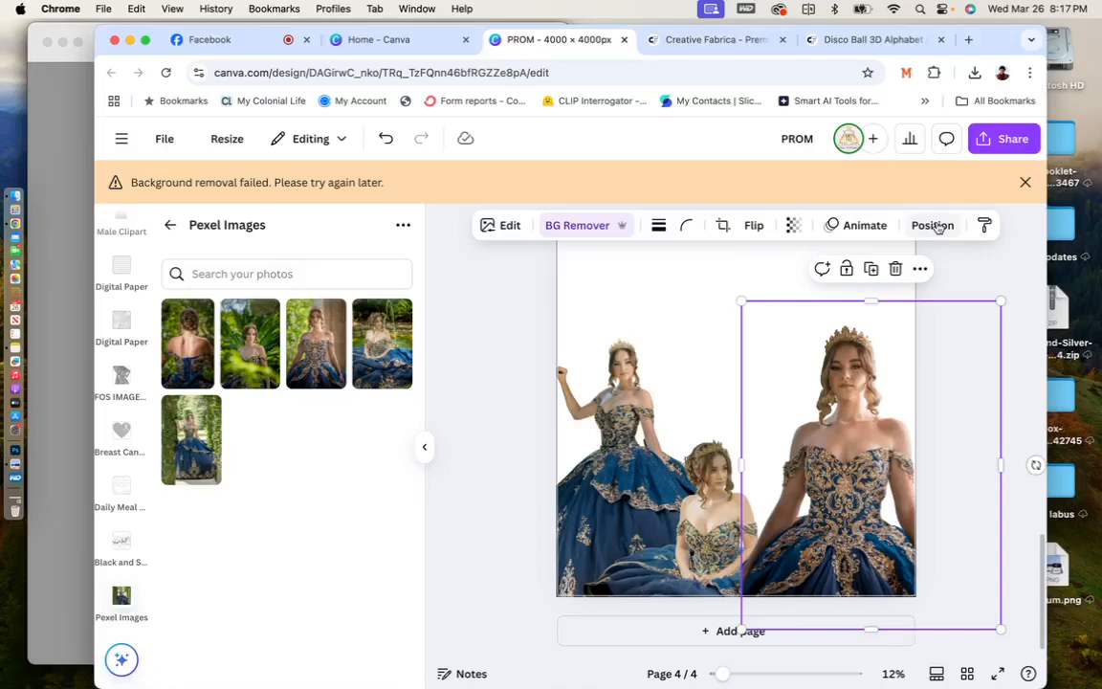
click(933, 225)
drag(290, 375, 288, 424)
click(977, 277)
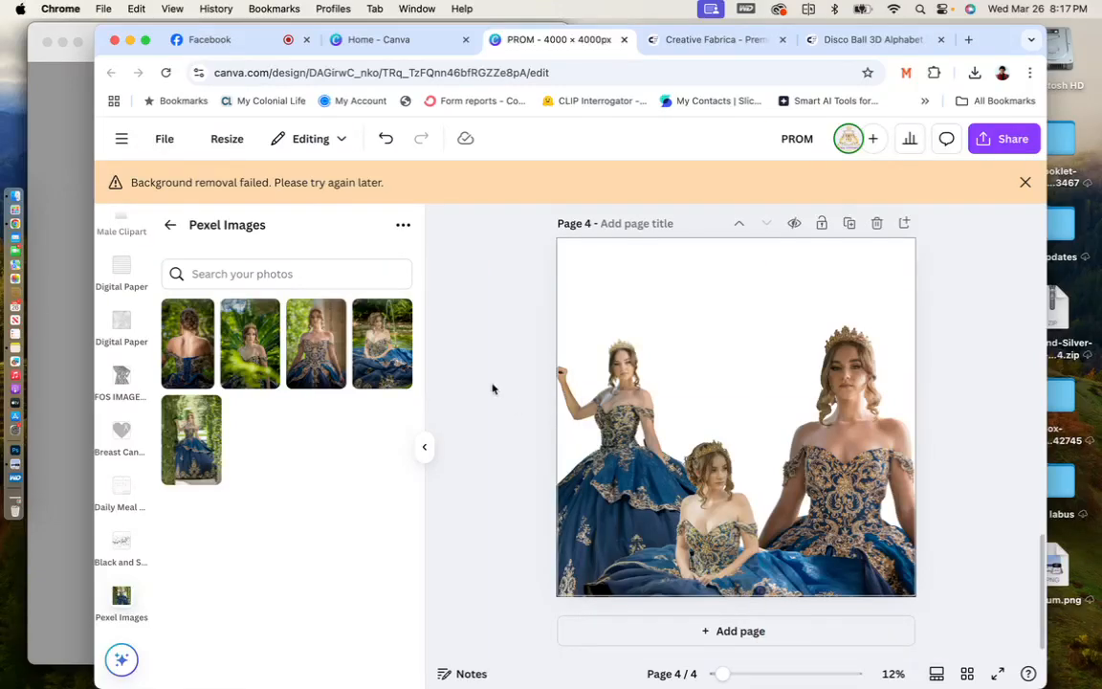
Swap the large portrait to the page's left and the standing cutout to its right, with the standing cutout as the top layer.
click(812, 387)
drag(811, 386, 687, 388)
drag(656, 279, 829, 291)
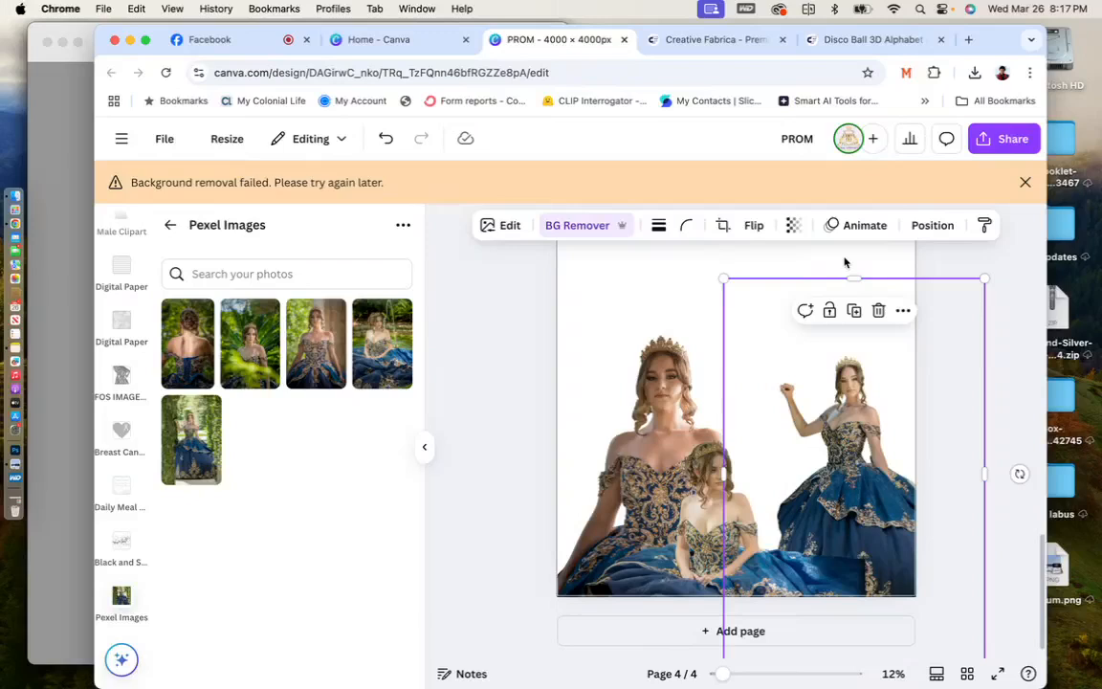
click(933, 225)
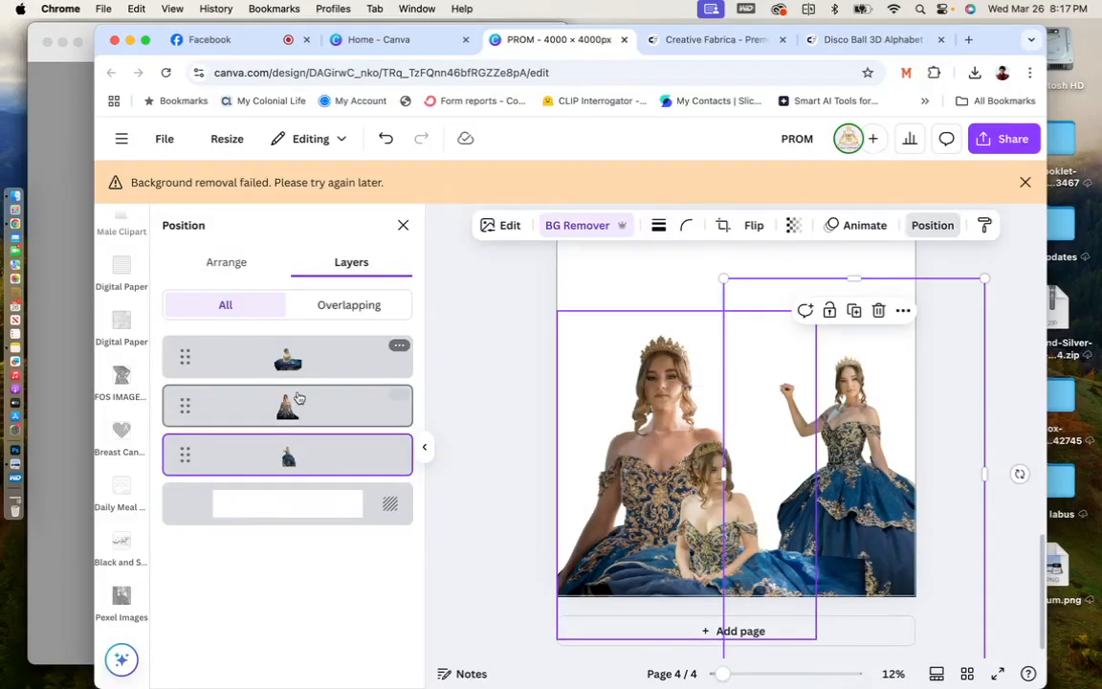
drag(299, 398, 293, 349)
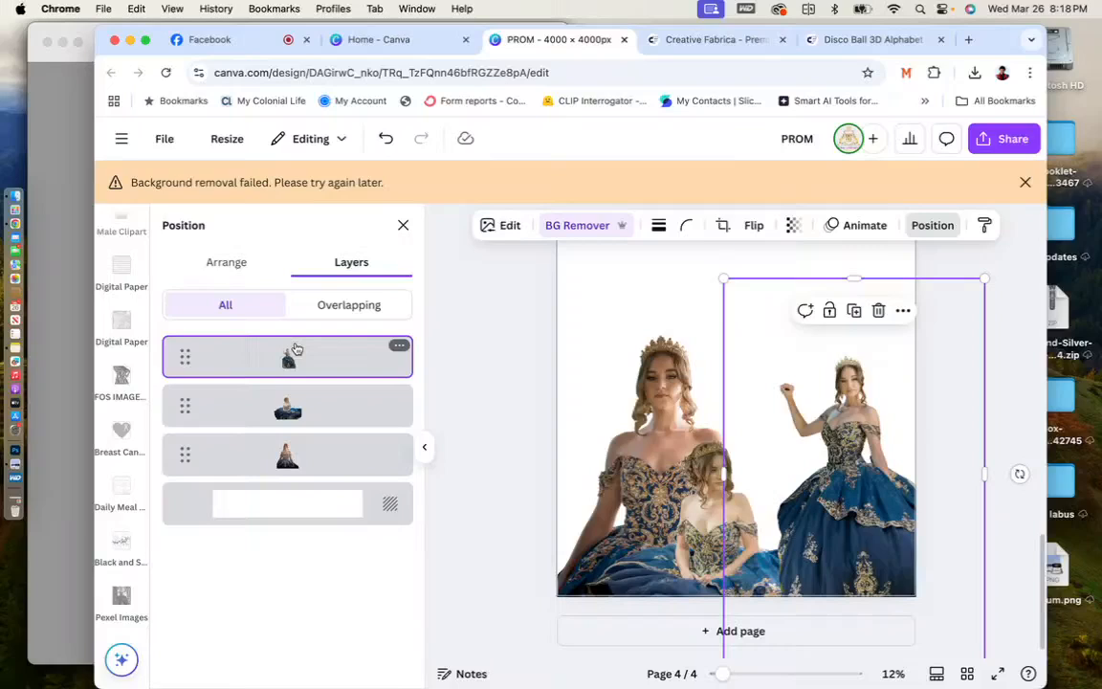
click(1033, 374)
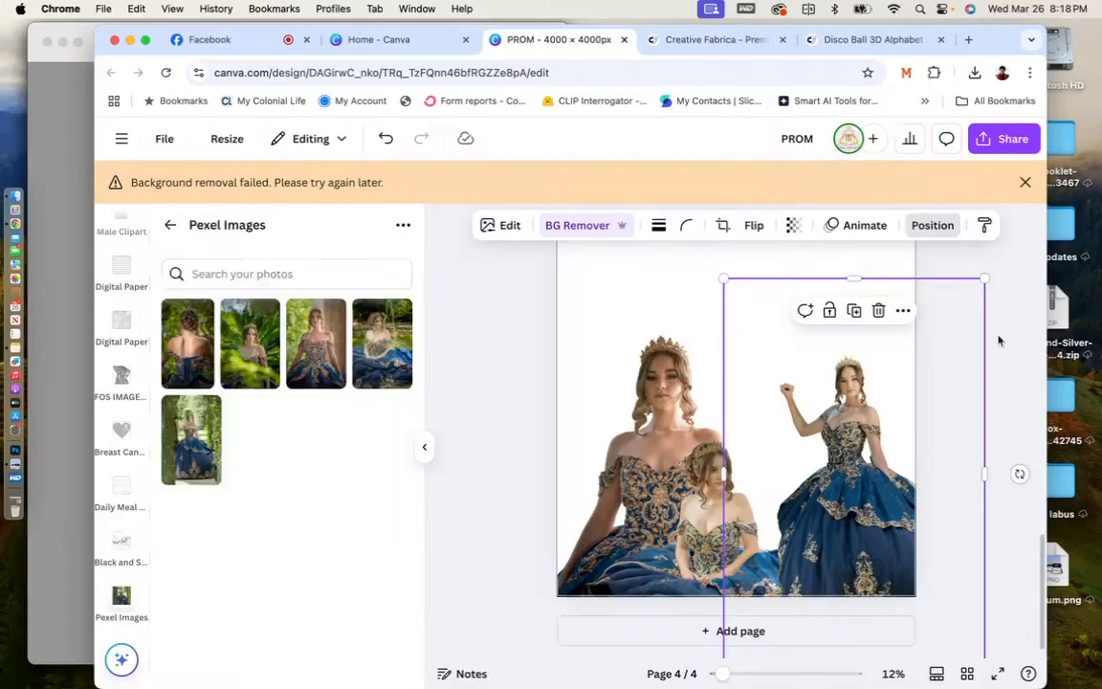
Nudge the large portrait and standing cutout slightly left, and center the seated cutout in the gap between them.
click(659, 367)
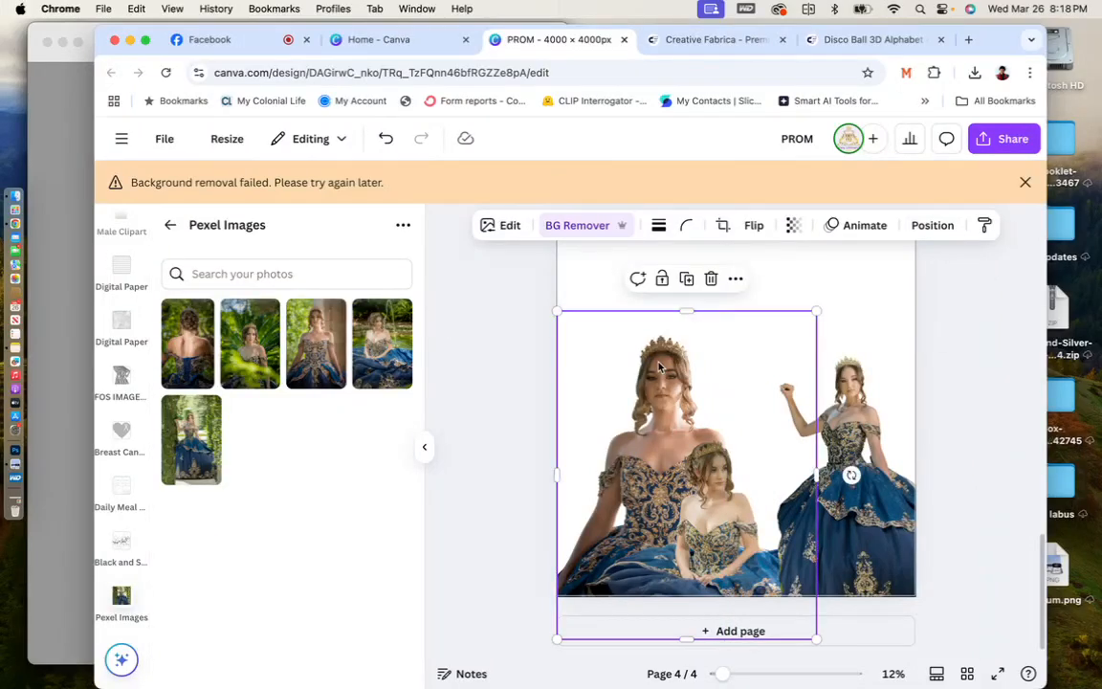
click(977, 330)
click(853, 440)
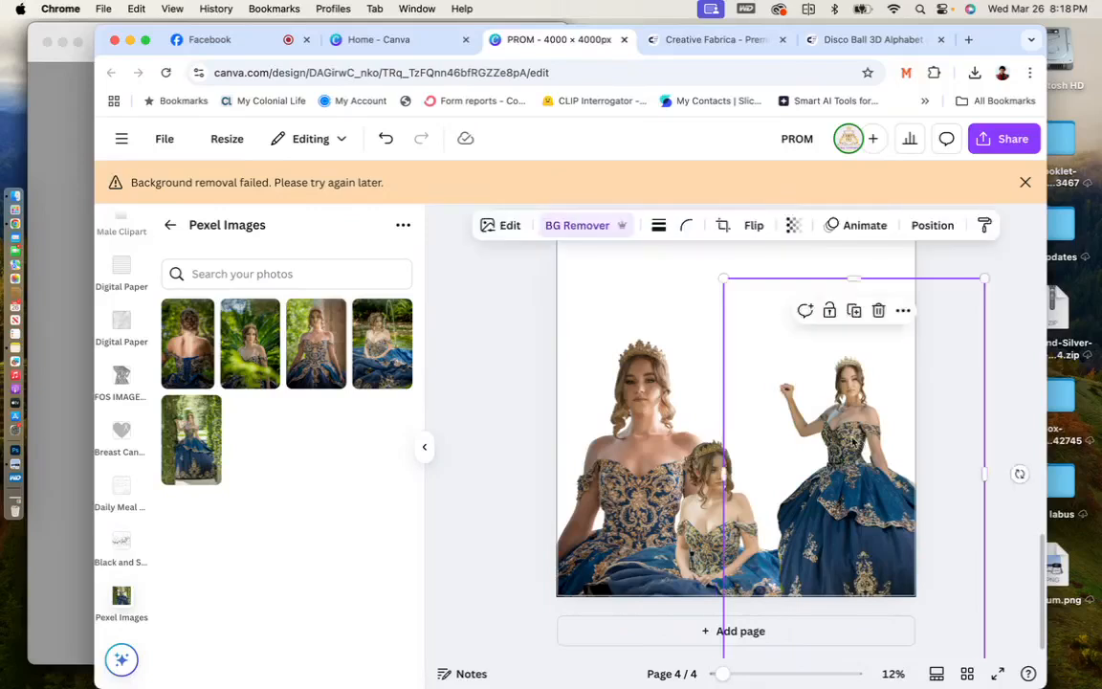
drag(852, 440, 851, 437)
click(701, 496)
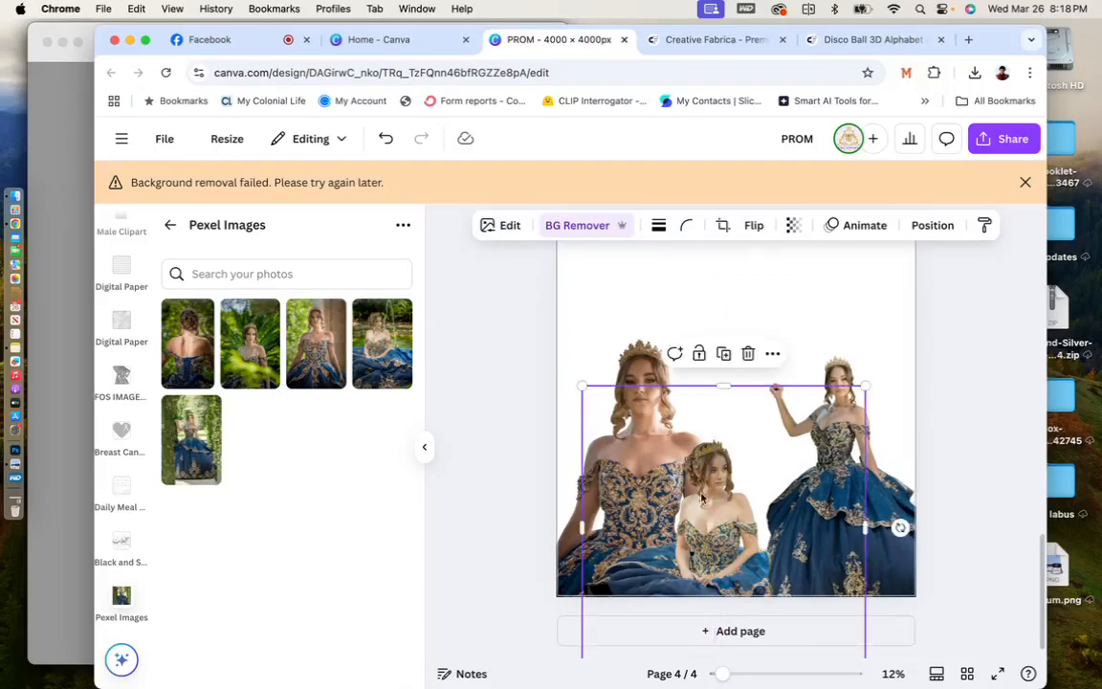
drag(702, 496, 715, 497)
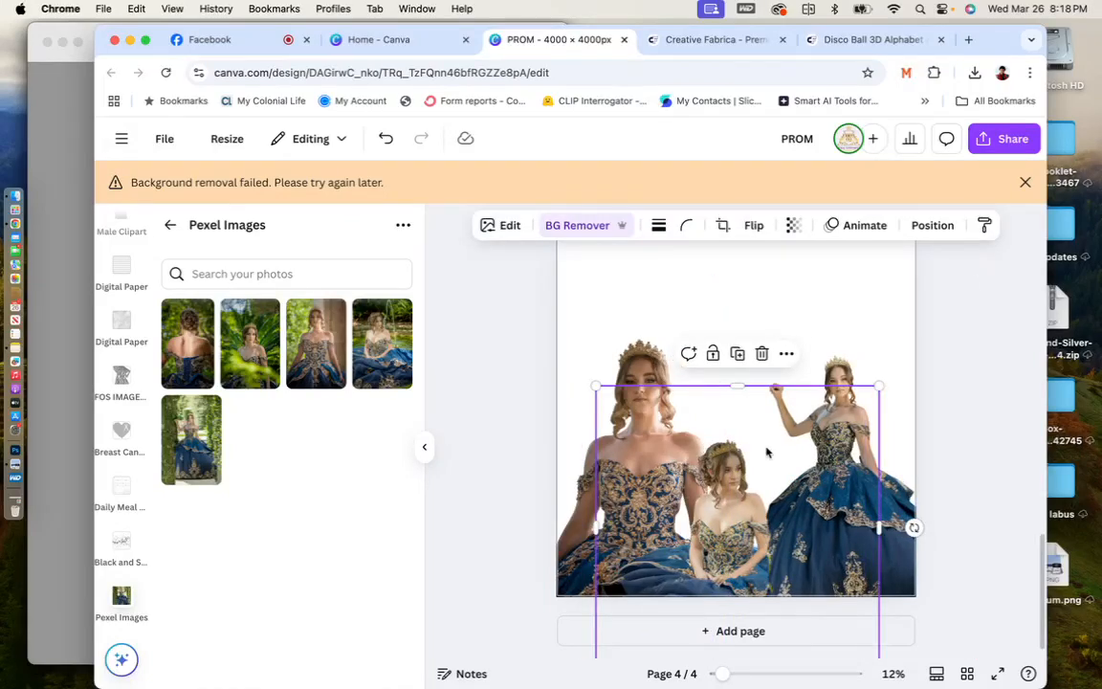
click(940, 372)
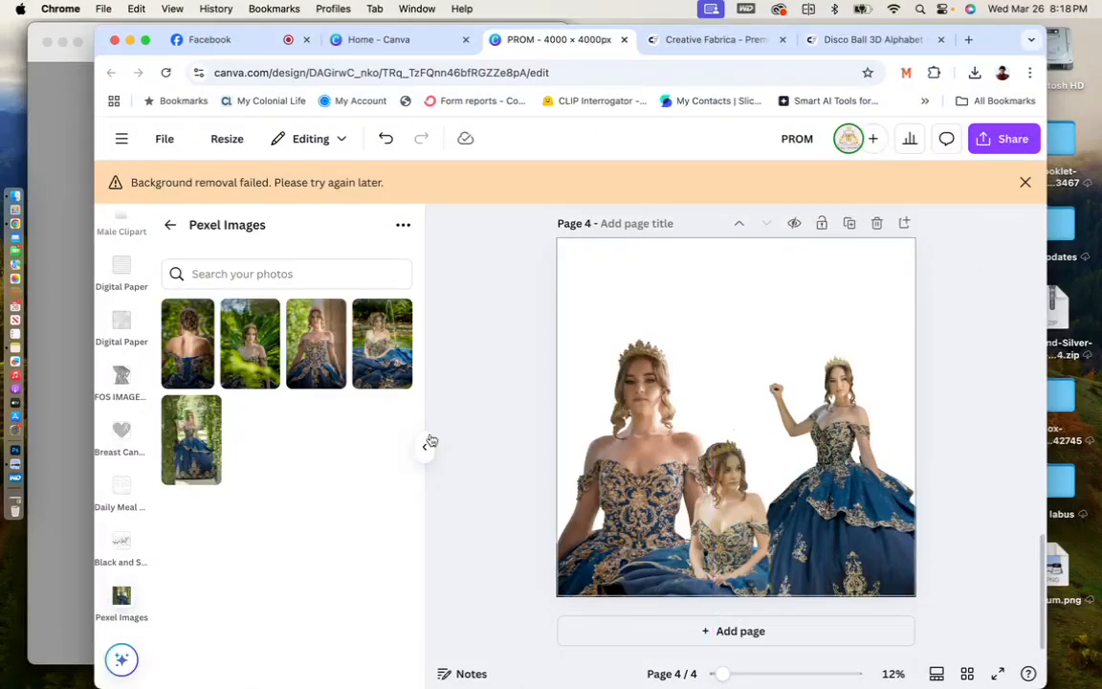
scroll(115, 382, up, 1)
scroll(115, 383, up, 15)
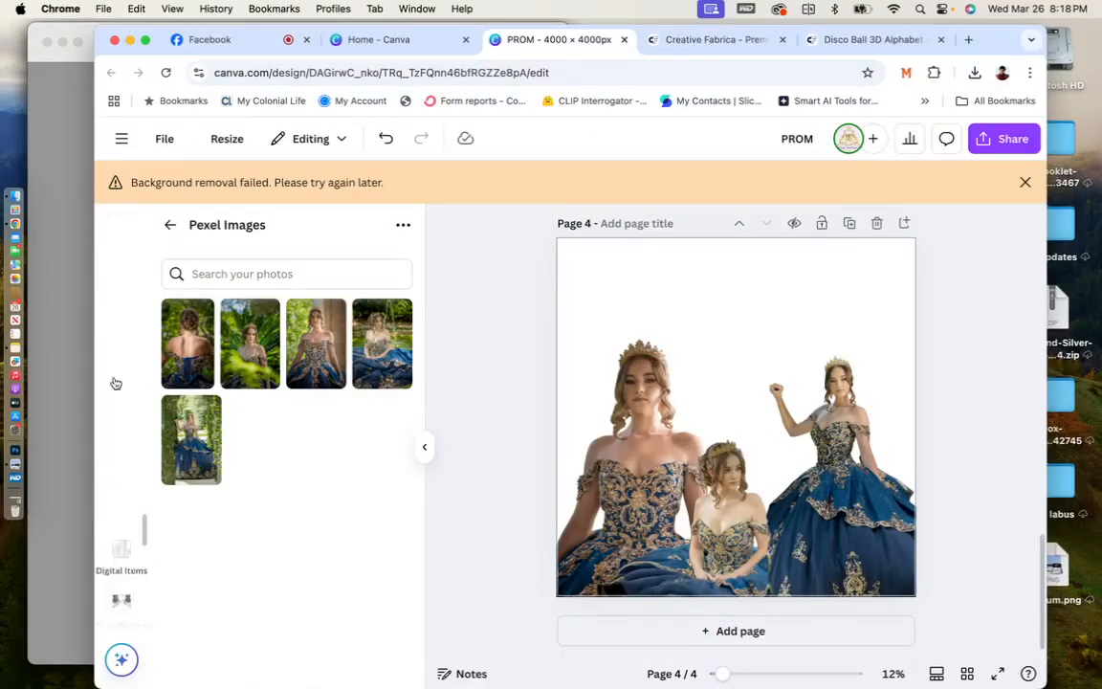
scroll(115, 383, up, 5)
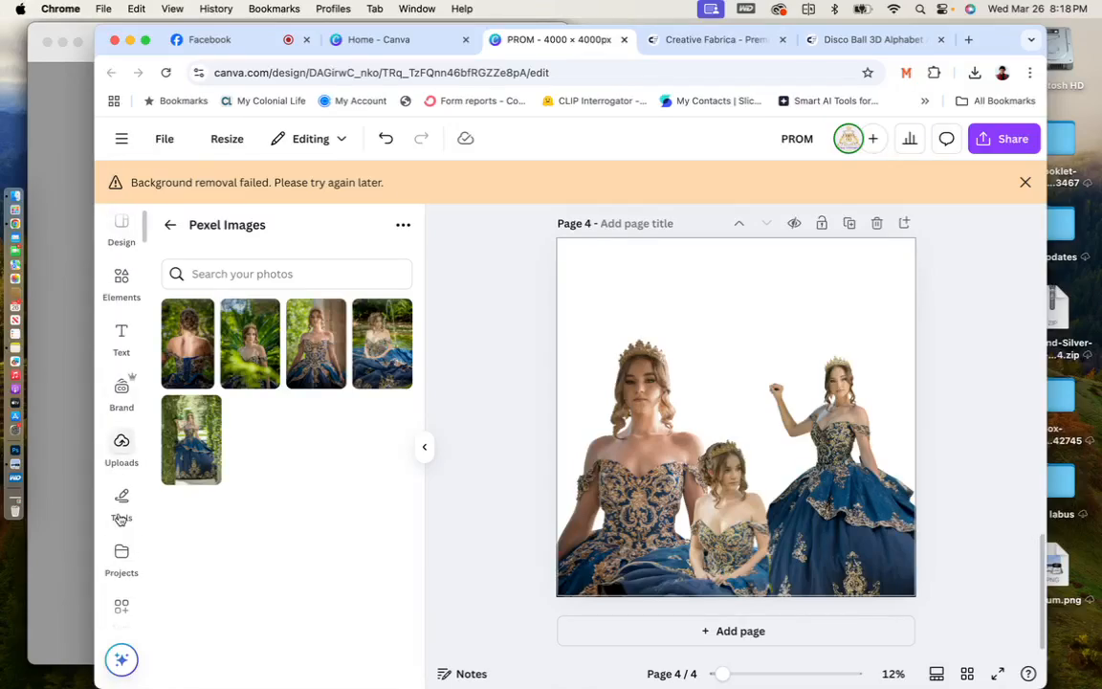
Switch to the Creative Fabrica gold balloons results and open the Navy and Gold Balloons Clipart product page.
click(715, 39)
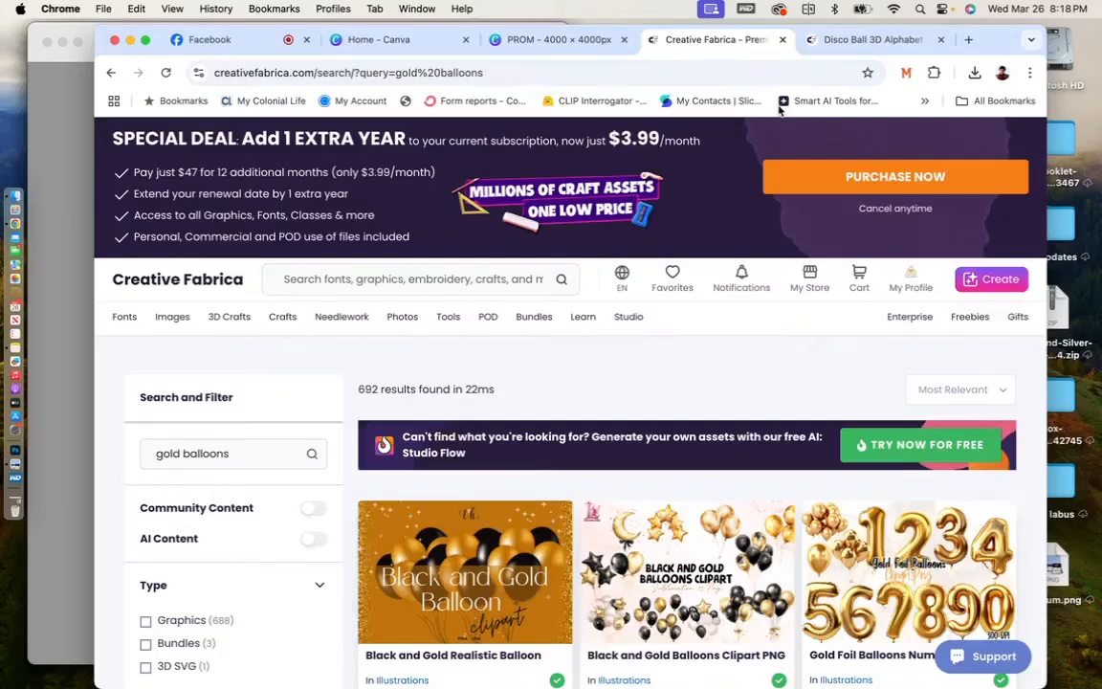
scroll(706, 432, down, 4)
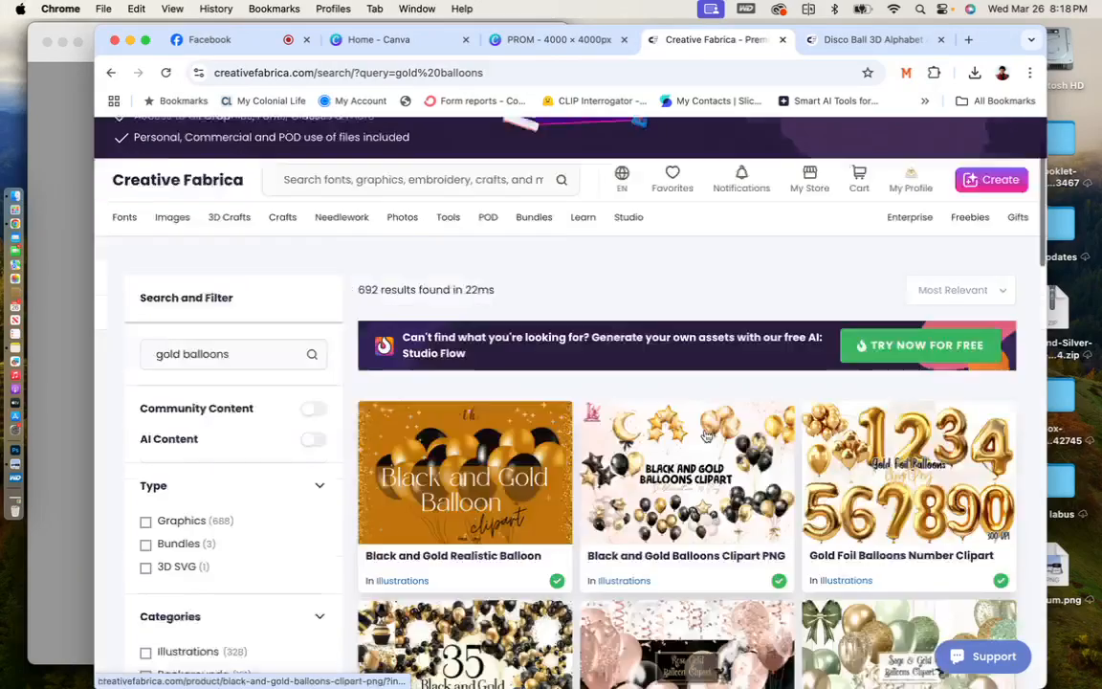
scroll(706, 435, down, 4)
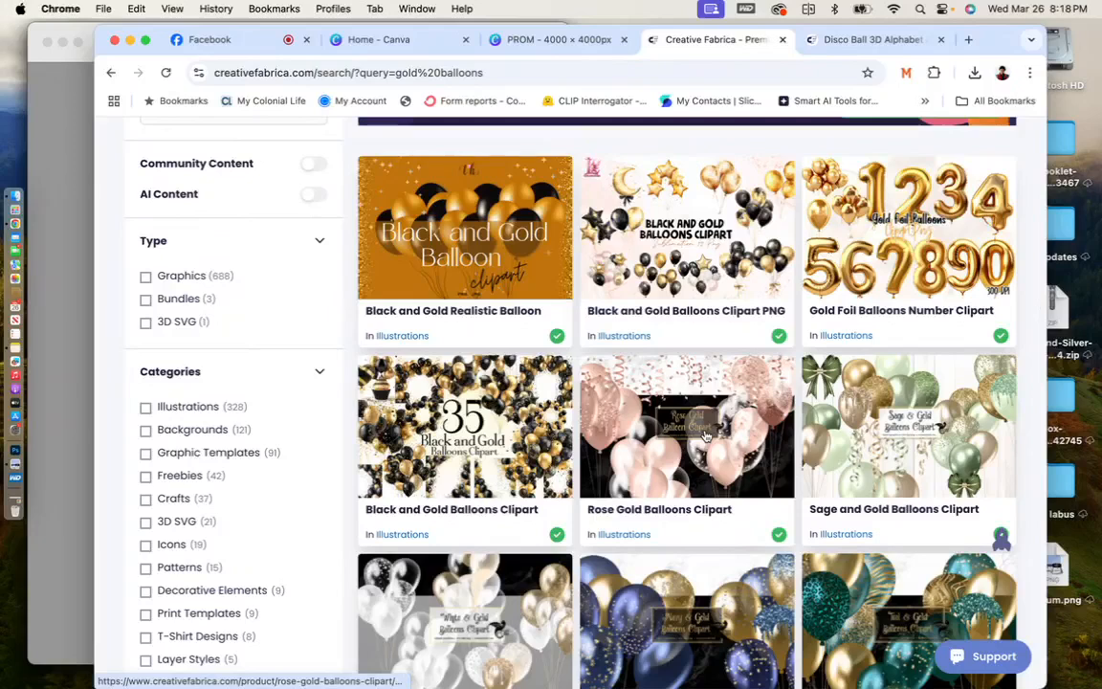
scroll(706, 435, down, 1)
scroll(679, 479, up, 1)
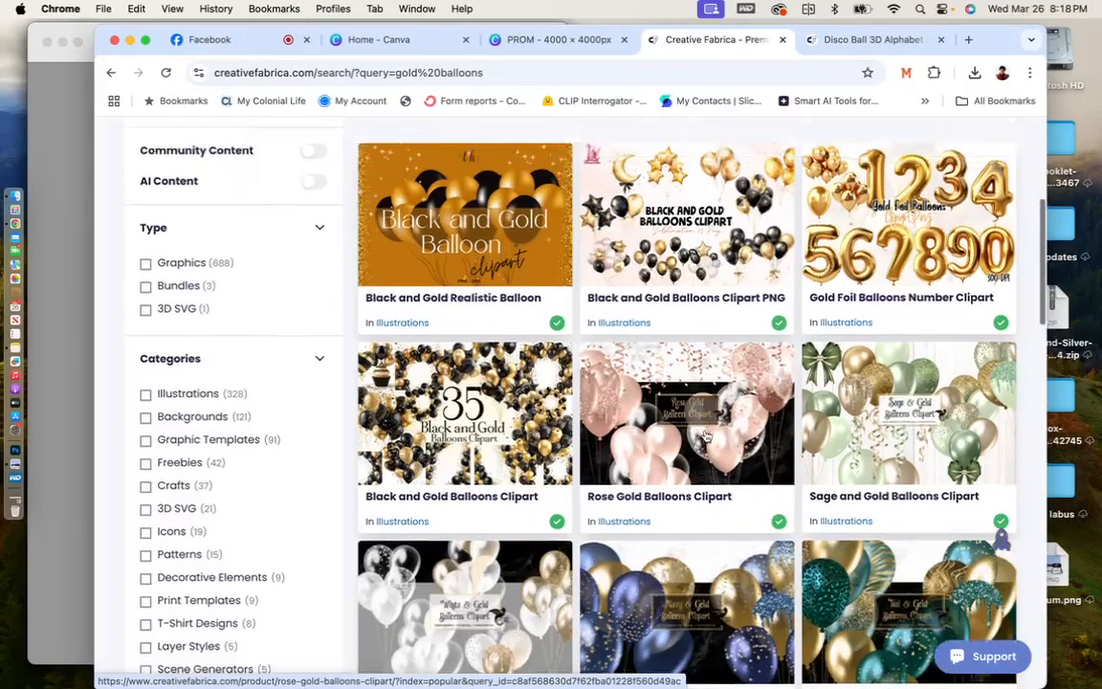
scroll(648, 531, down, 1)
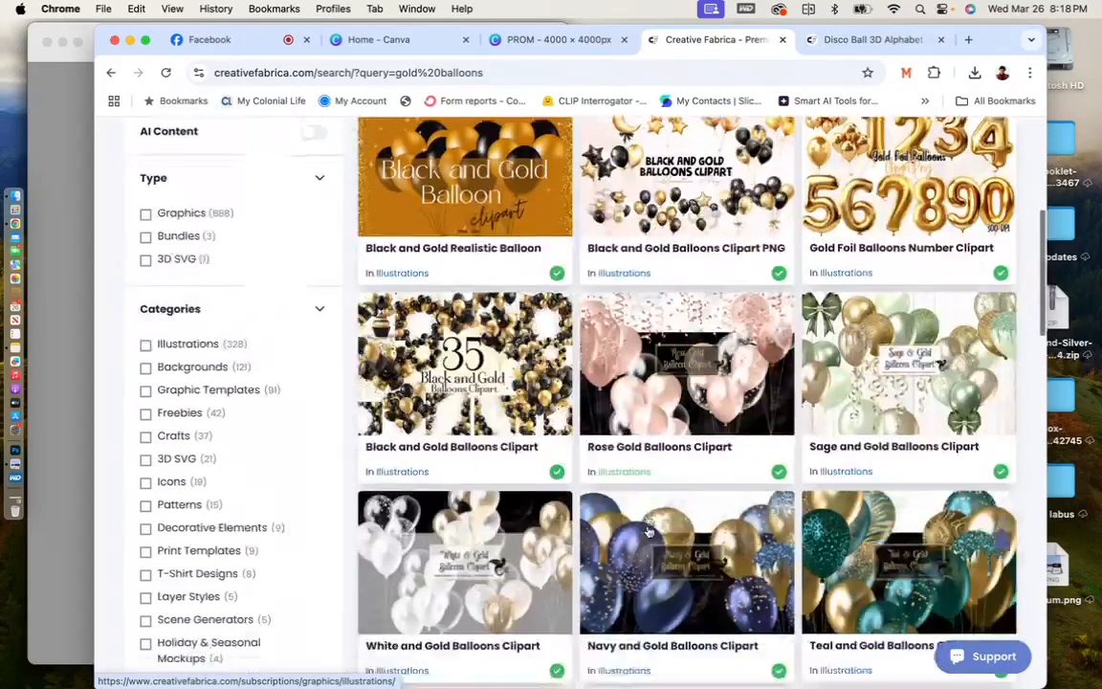
scroll(647, 531, down, 2)
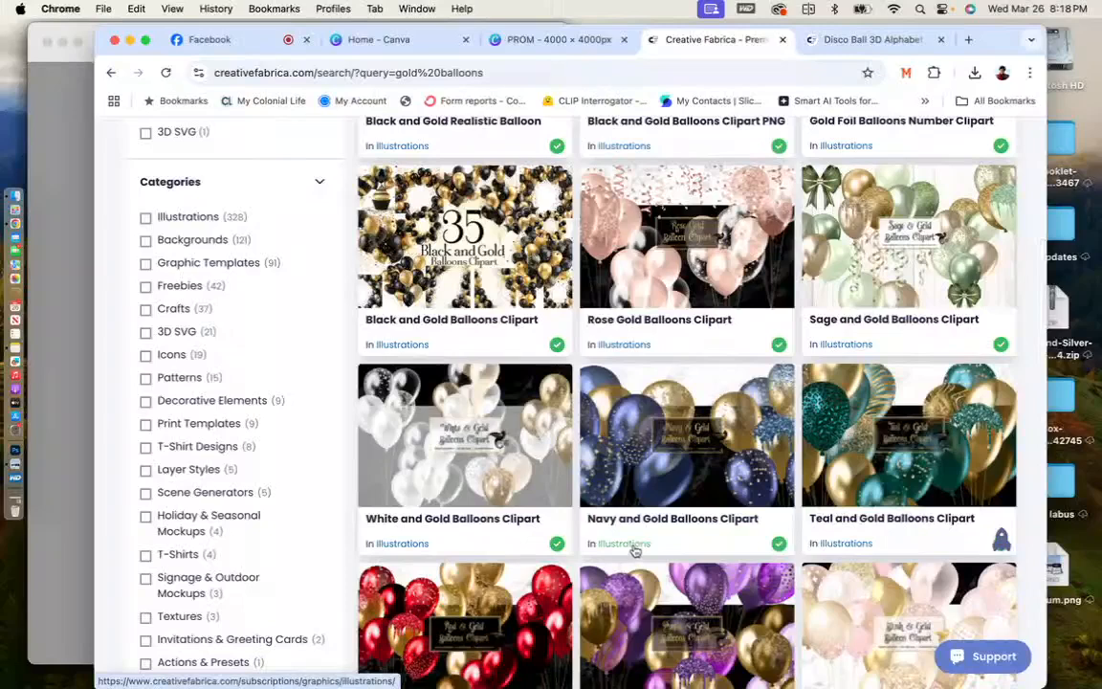
click(410, 545)
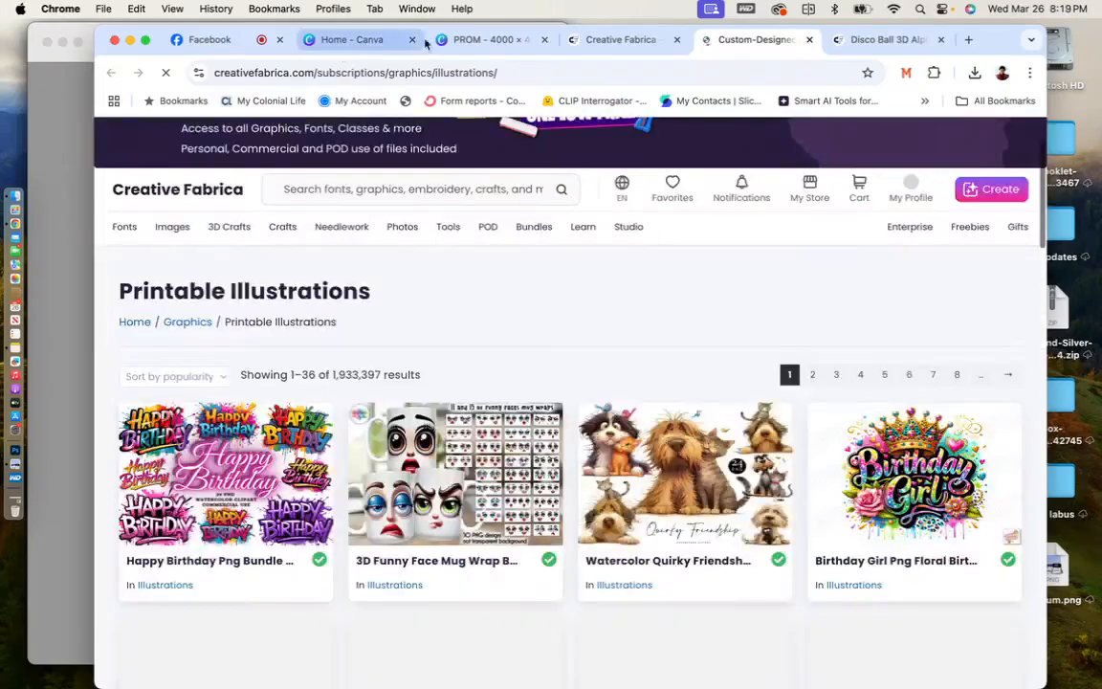
click(622, 41)
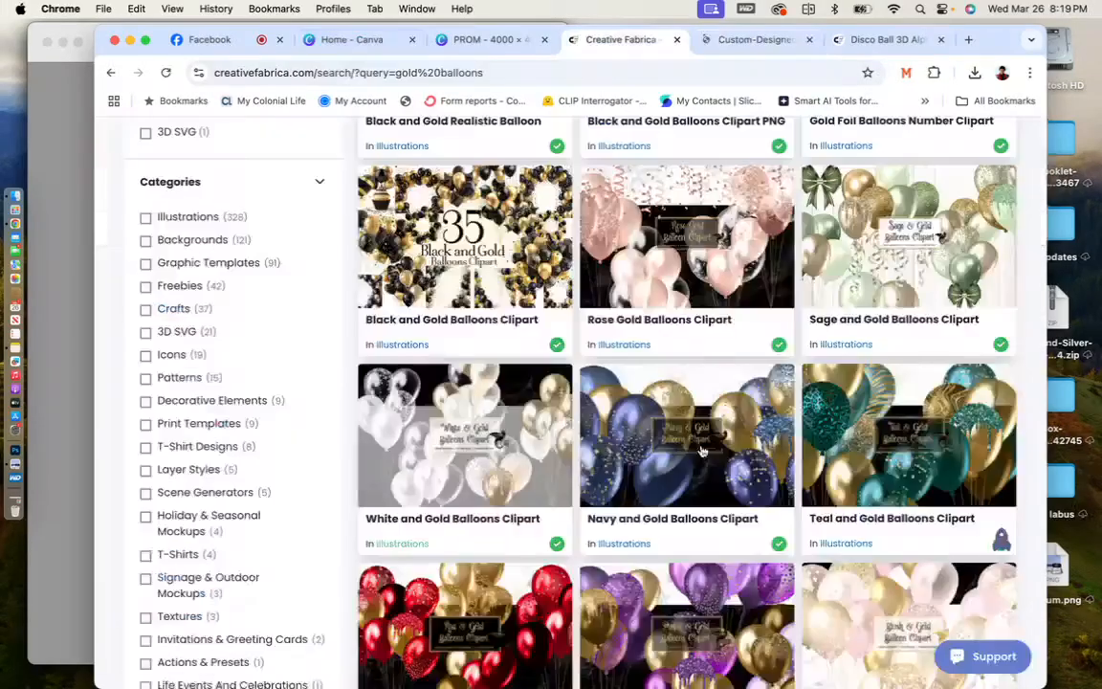
click(707, 449)
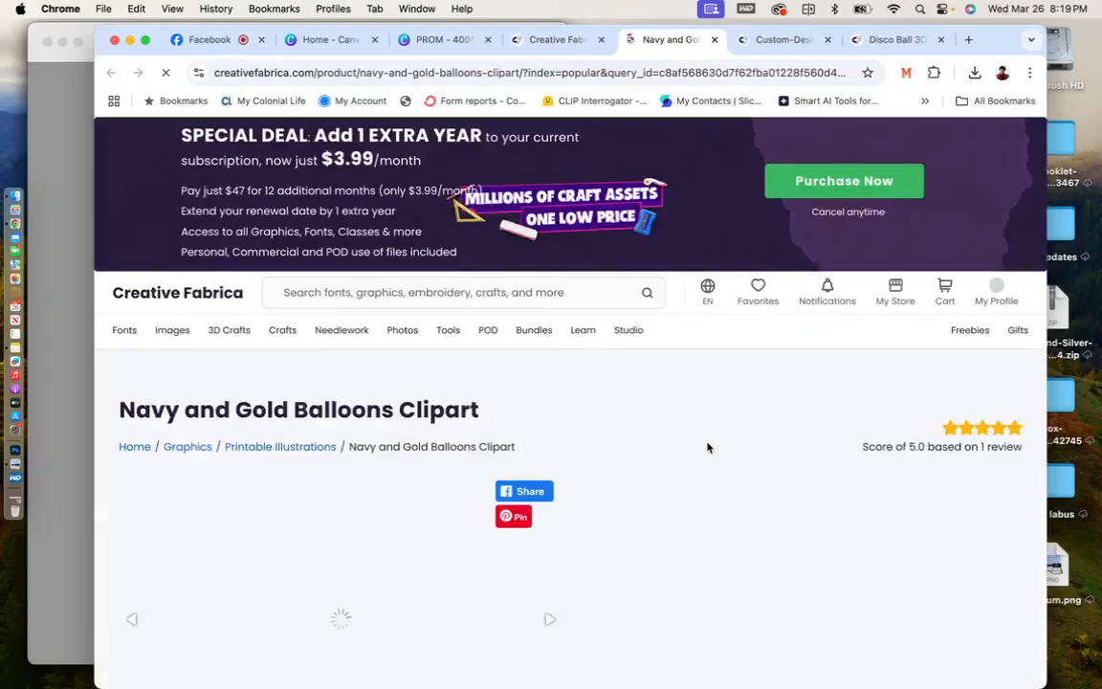
scroll(709, 448, down, 3)
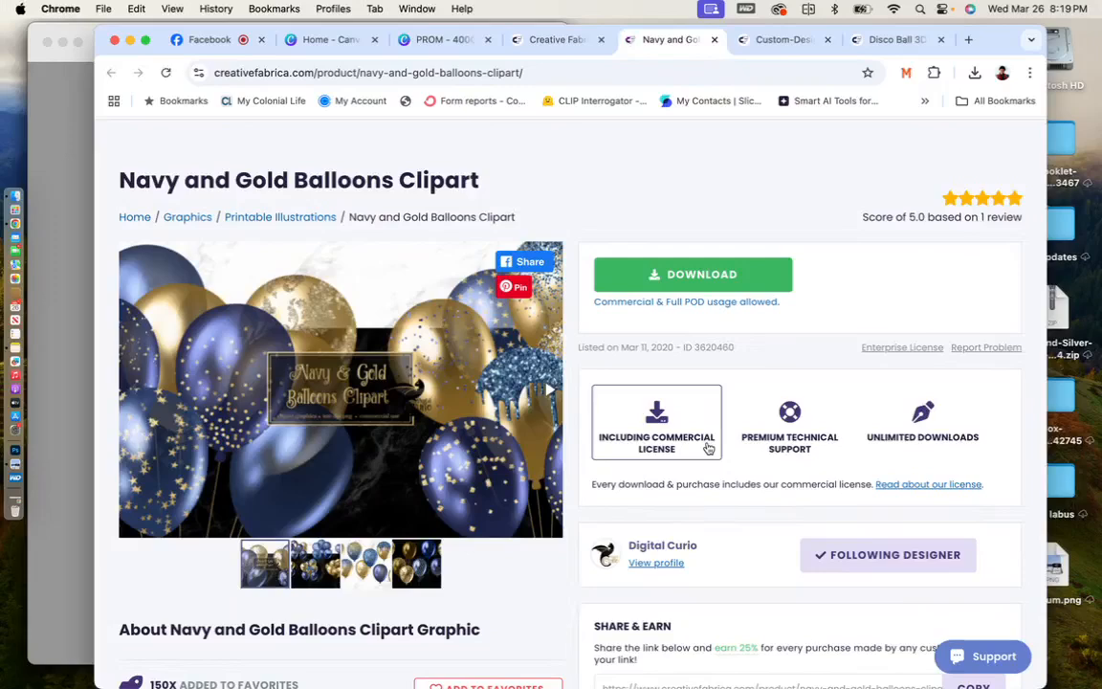
Open the Digital Curio designer profile from the product page and search its catalogue for gold balloons.
click(657, 567)
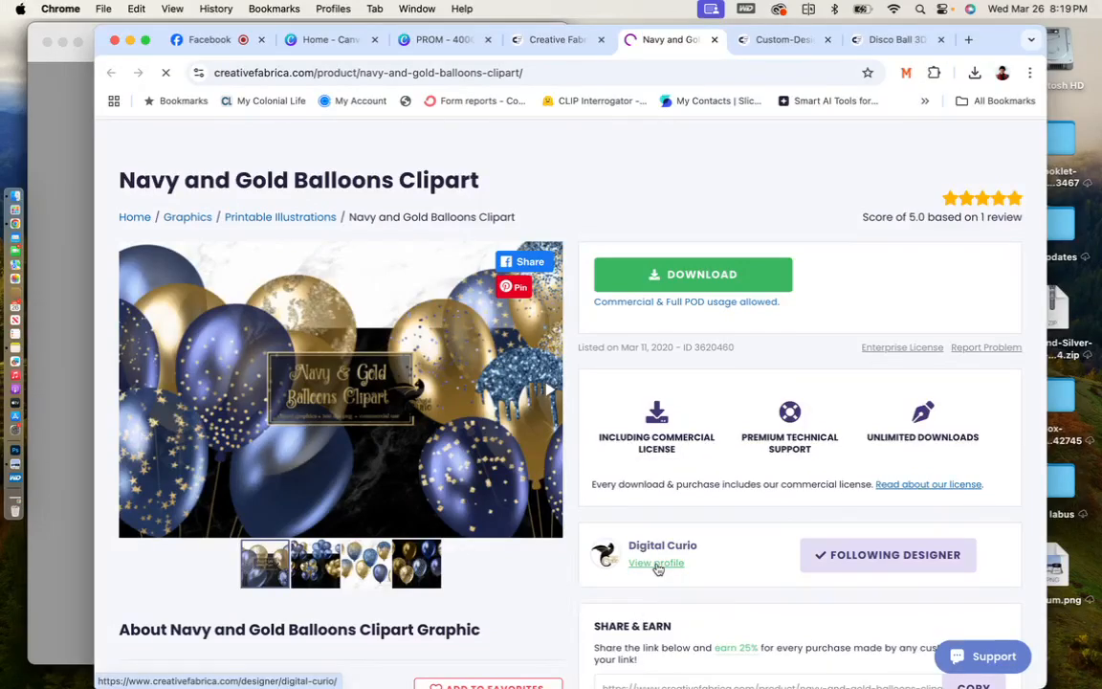
scroll(757, 502, down, 5)
scroll(758, 503, down, 2)
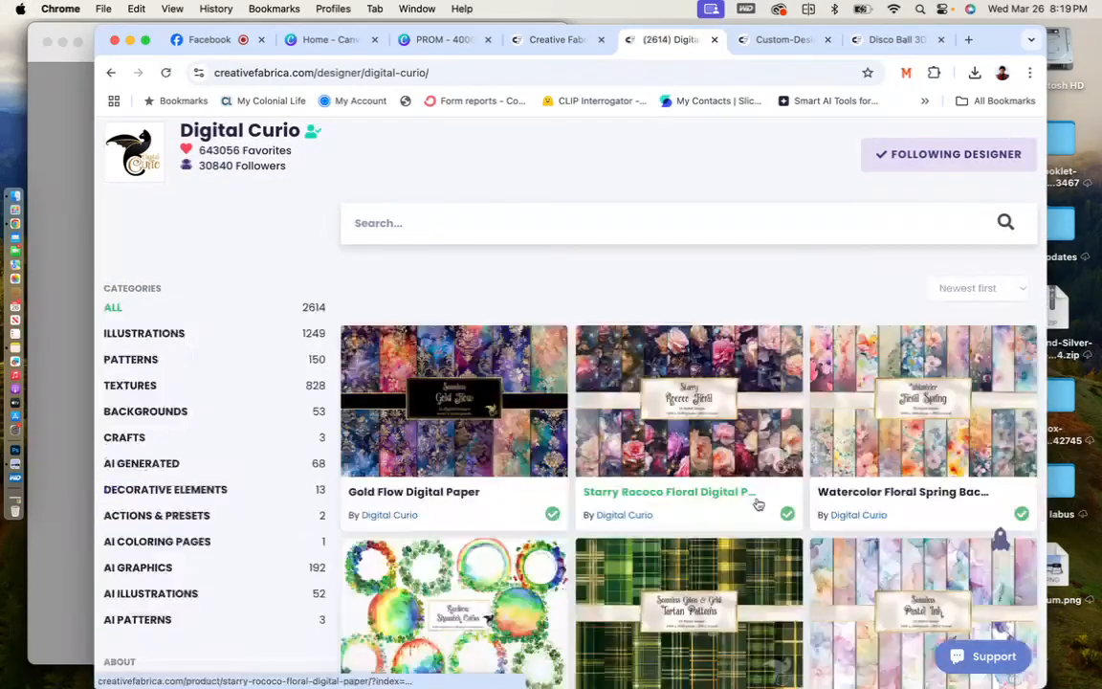
scroll(758, 503, down, 4)
scroll(758, 503, down, 2)
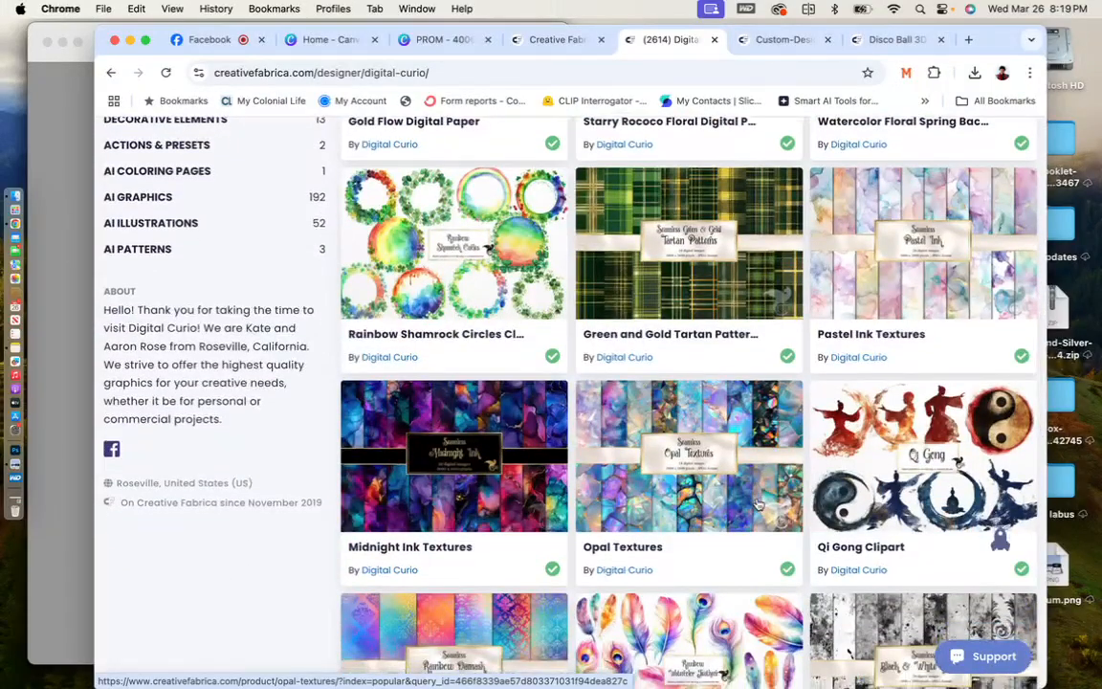
scroll(758, 504, up, 3)
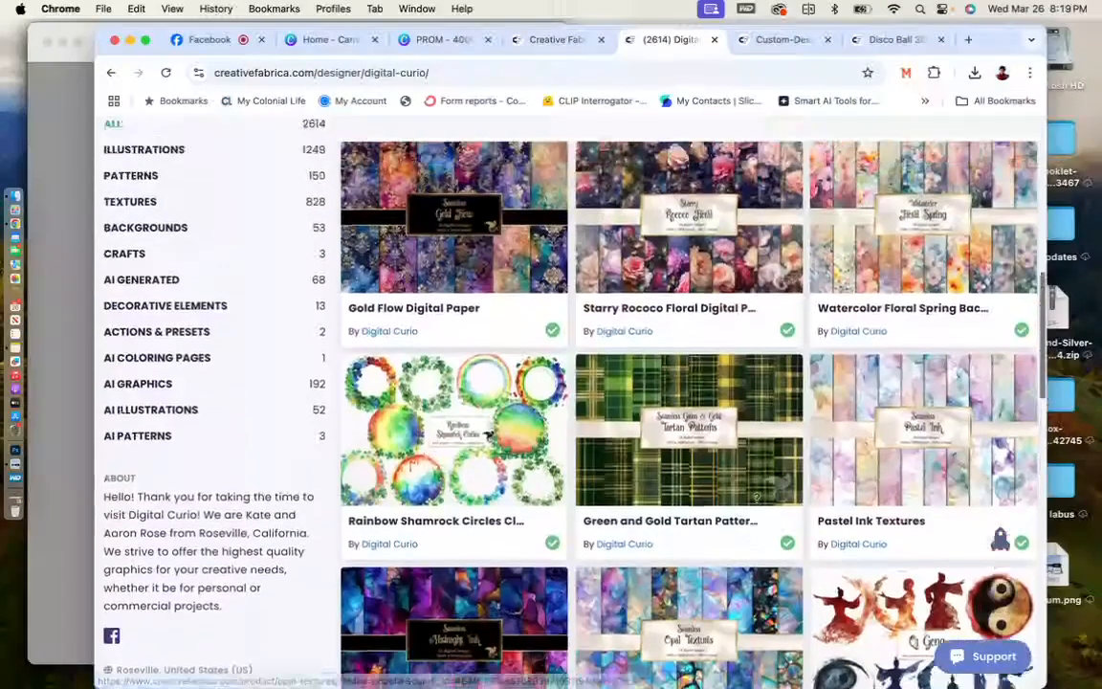
scroll(756, 497, up, 4)
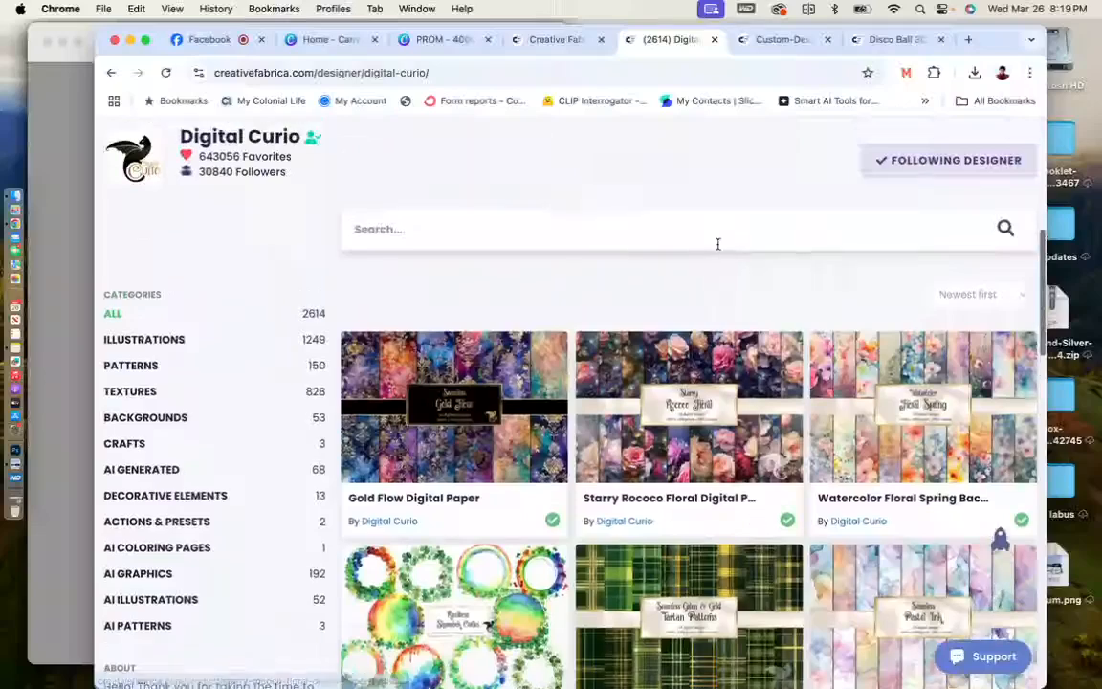
click(717, 241)
text(go)
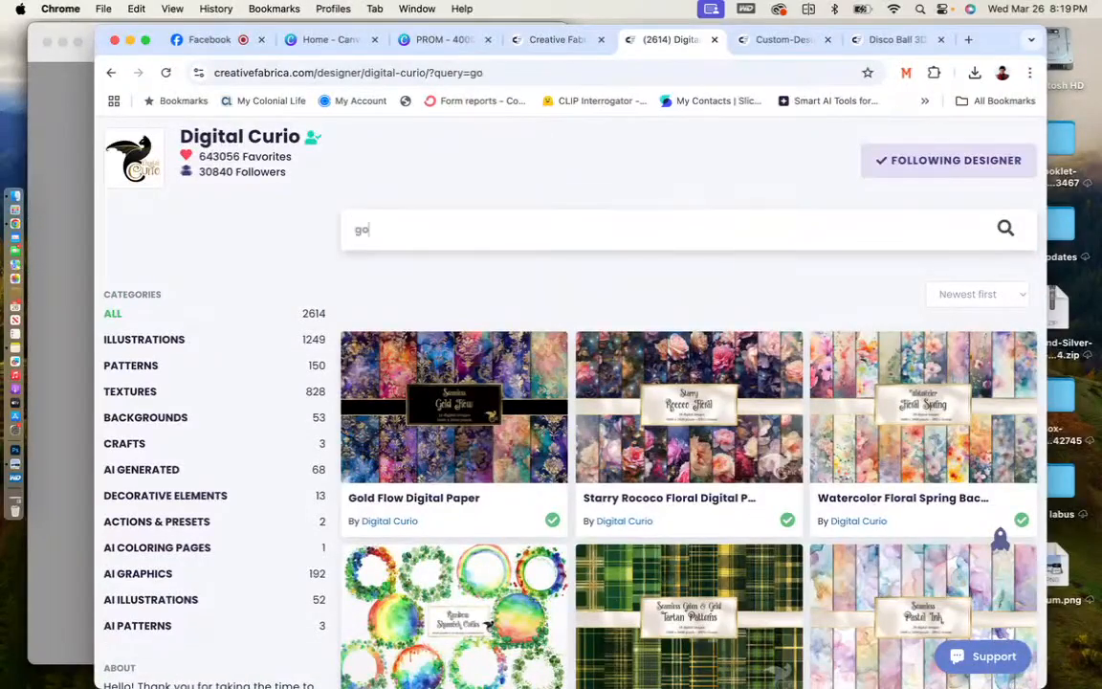
text(ld balloons)
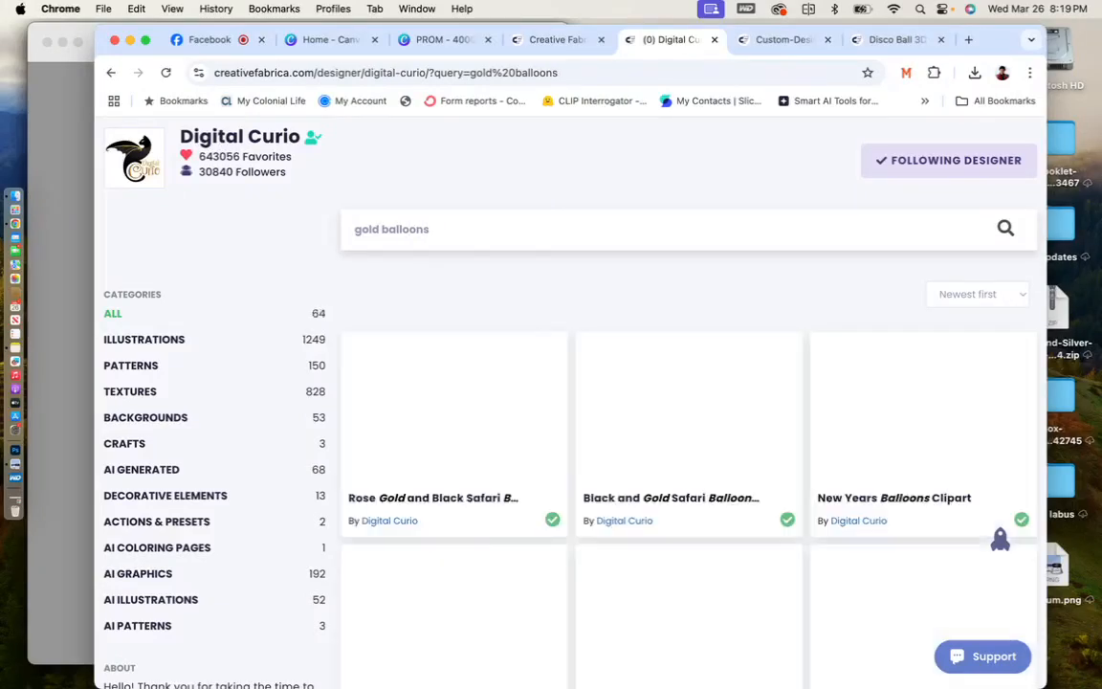
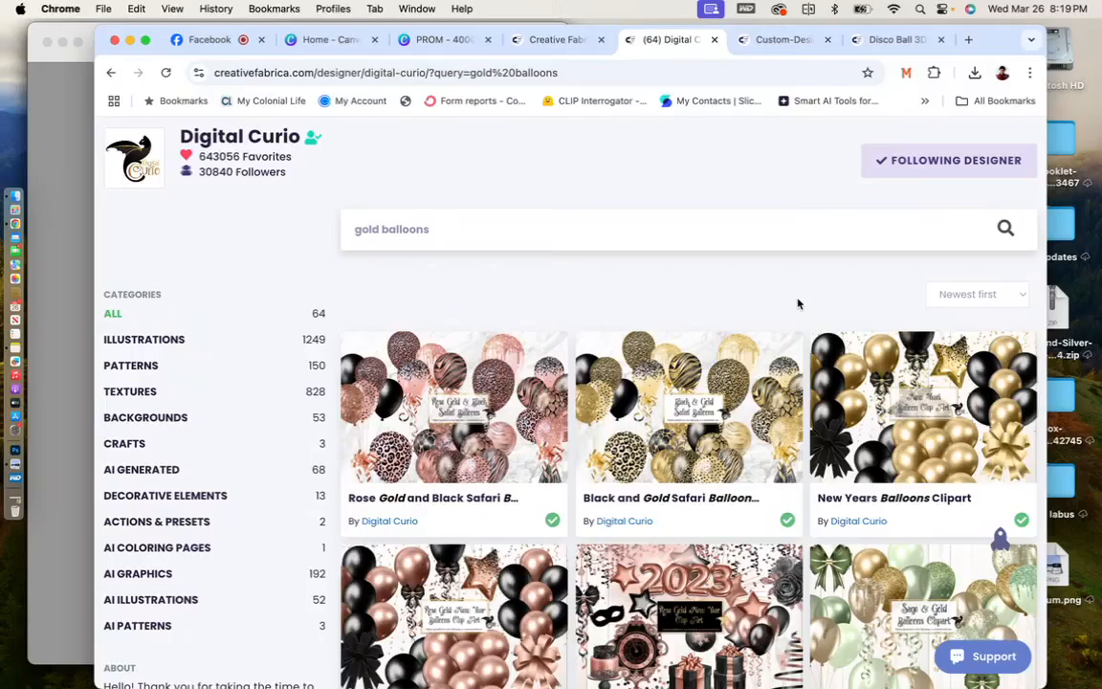
Look through all of Digital Curio's gold balloons results for balloon clipart that suits the blue and gold gown.
scroll(799, 303, down, 2)
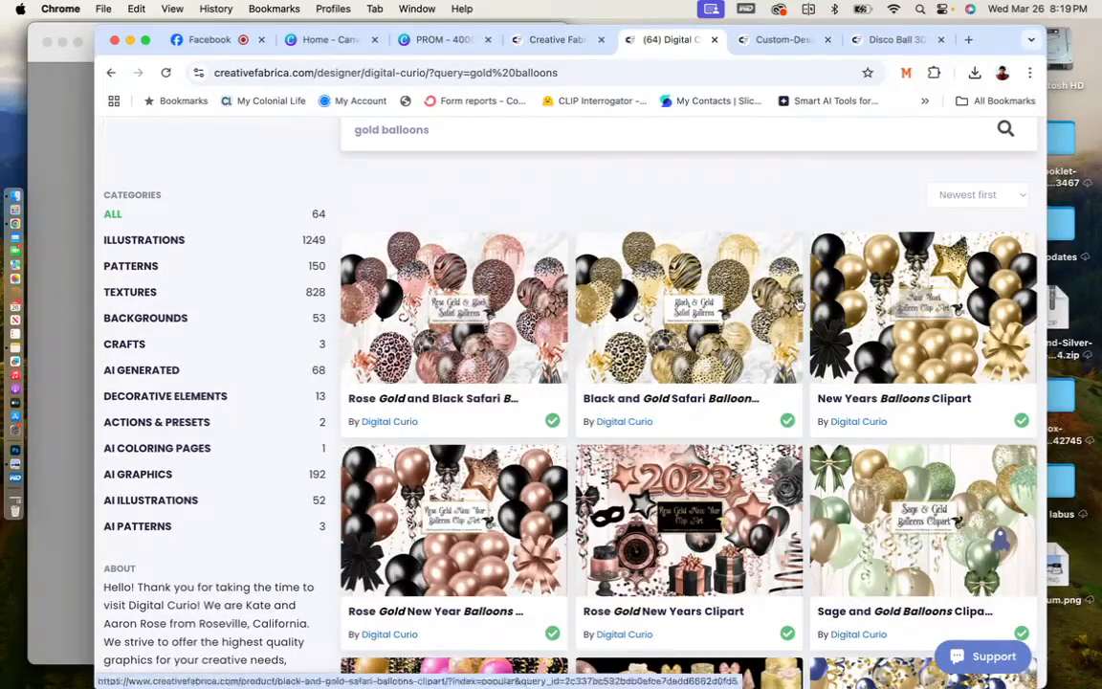
scroll(799, 303, down, 1)
scroll(799, 304, down, 3)
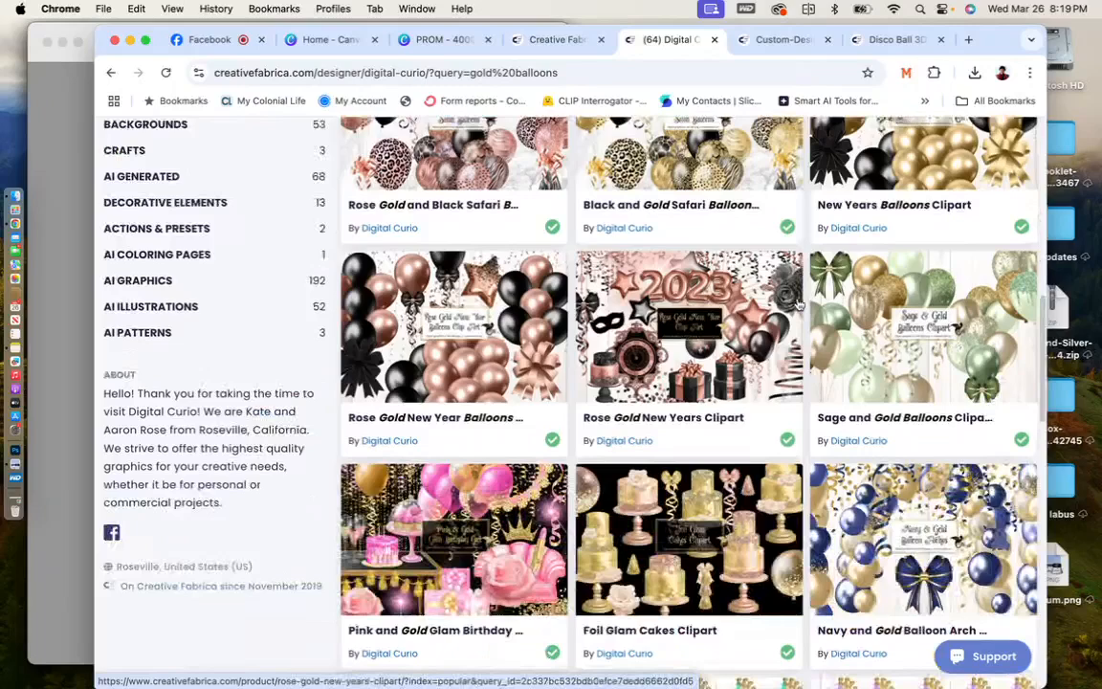
scroll(799, 303, down, 2)
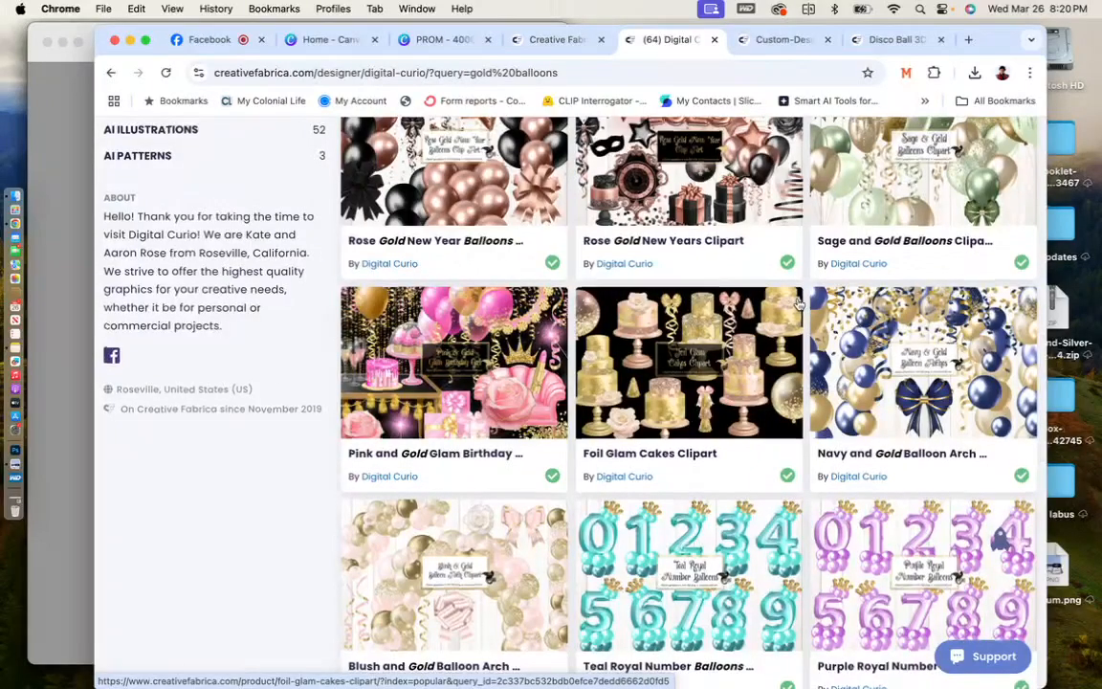
scroll(799, 303, down, 4)
scroll(798, 303, down, 6)
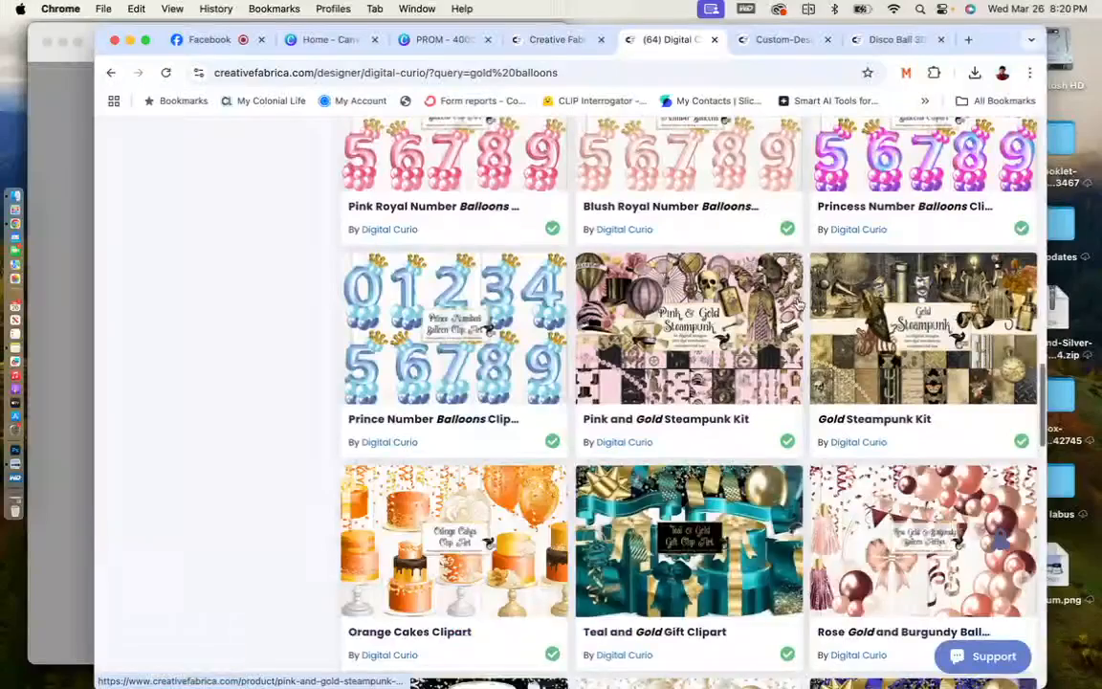
scroll(362, 527, down, 2)
scroll(362, 527, down, 1)
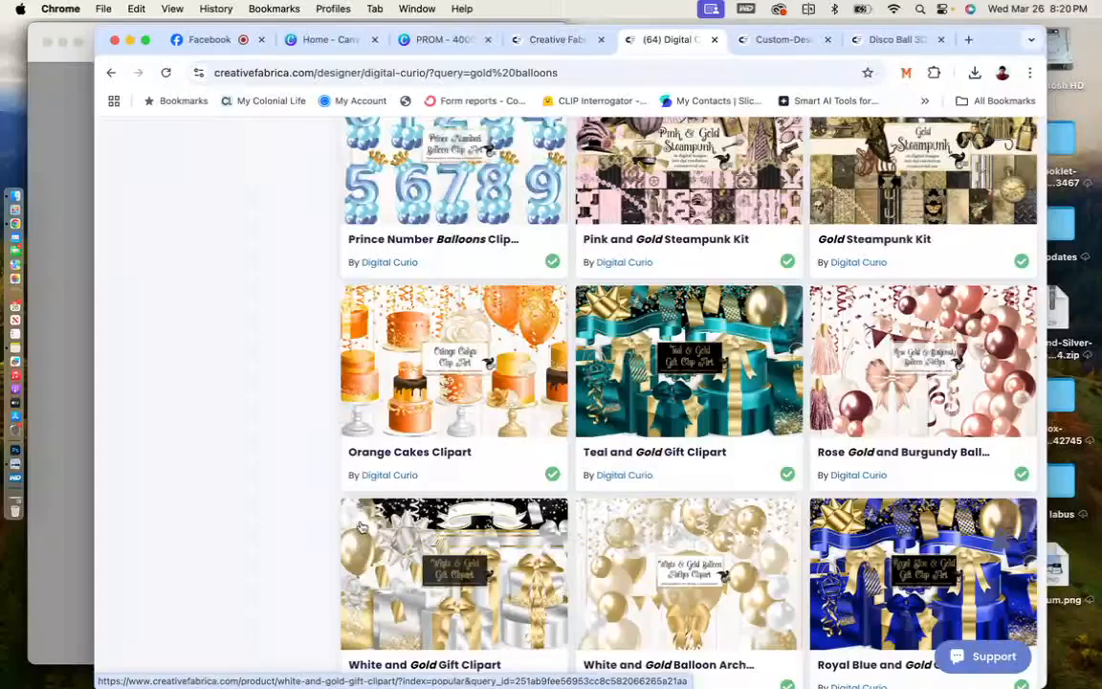
scroll(362, 527, down, 4)
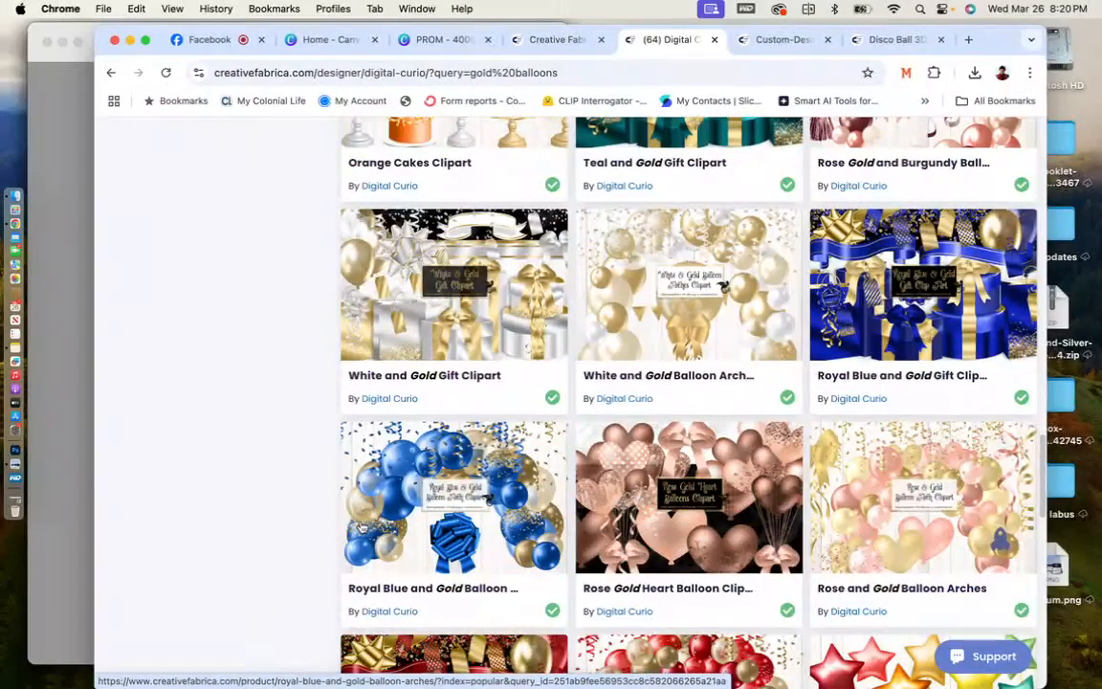
scroll(220, 465, down, 6)
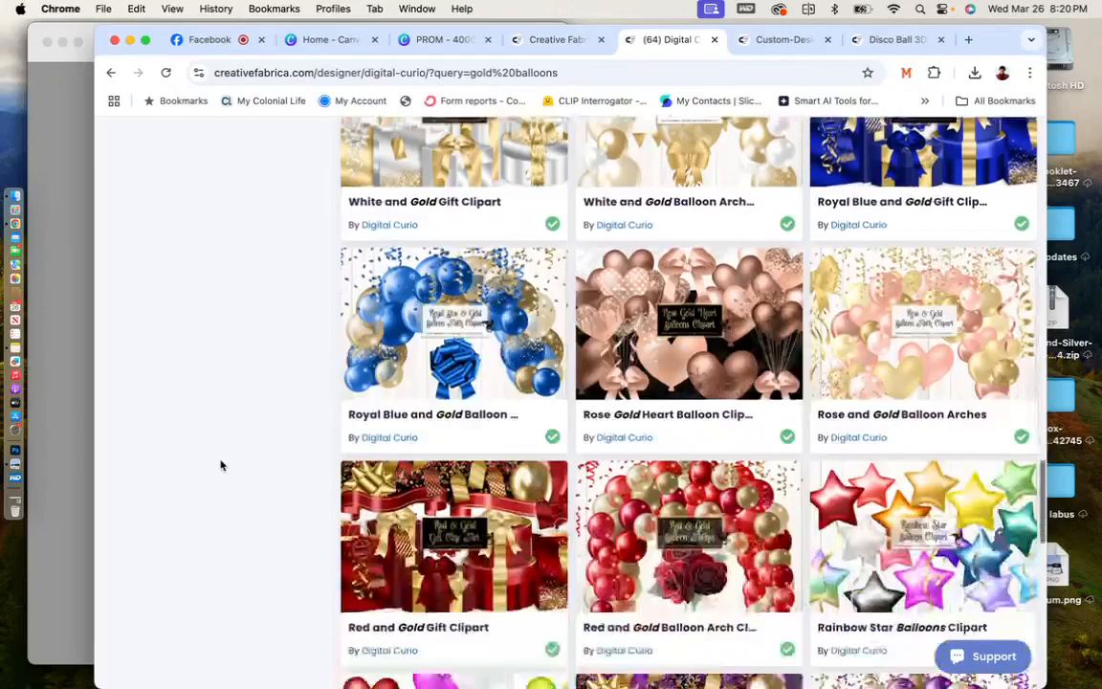
scroll(220, 465, down, 3)
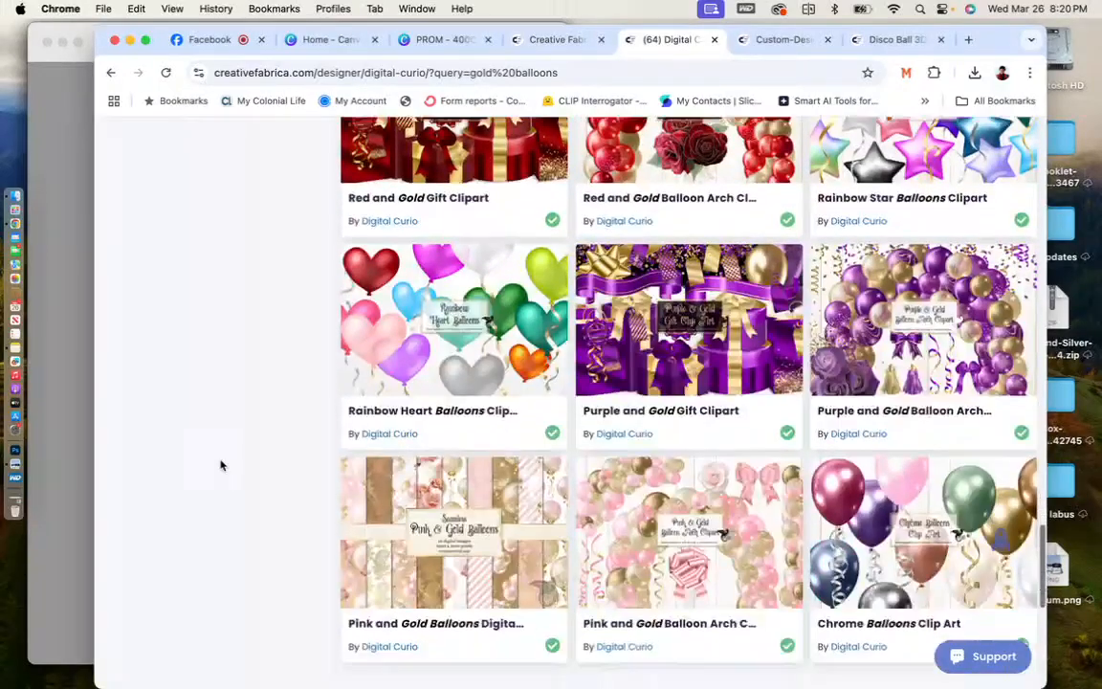
scroll(220, 465, down, 1)
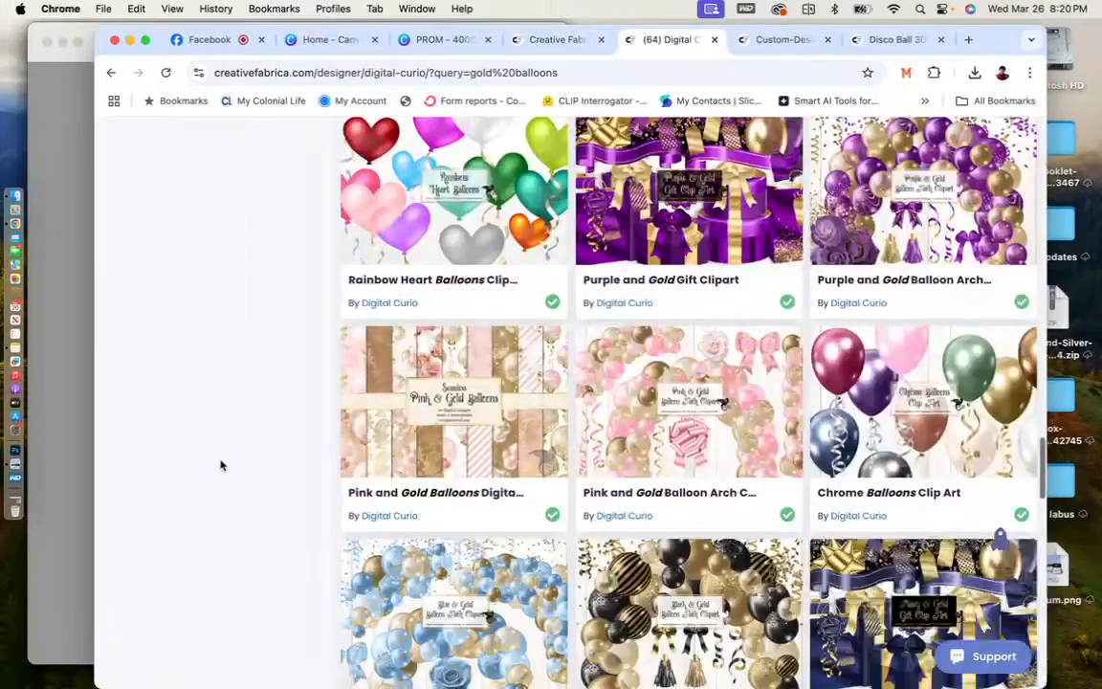
scroll(220, 465, down, 3)
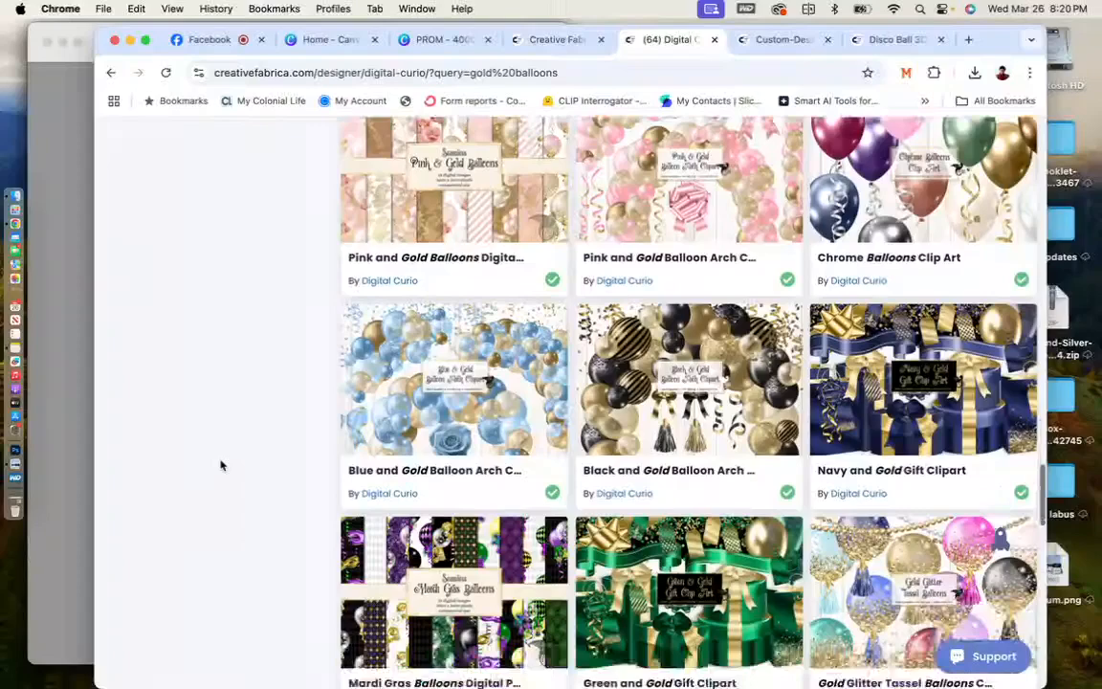
scroll(220, 465, down, 3)
scroll(220, 465, down, 1)
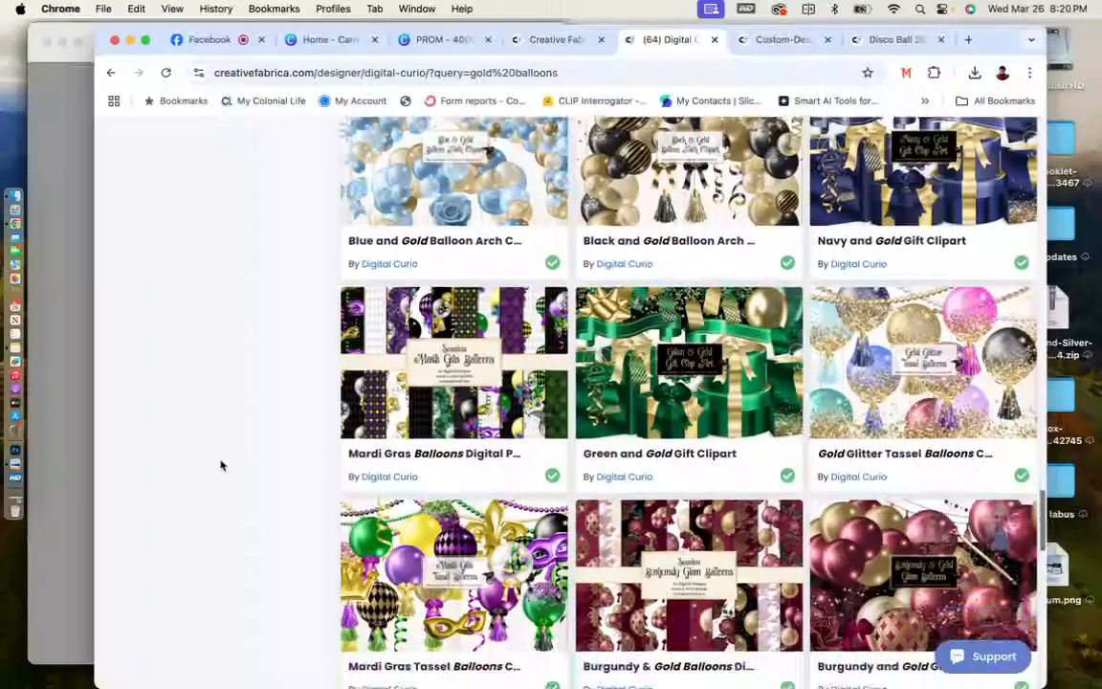
scroll(220, 465, down, 2)
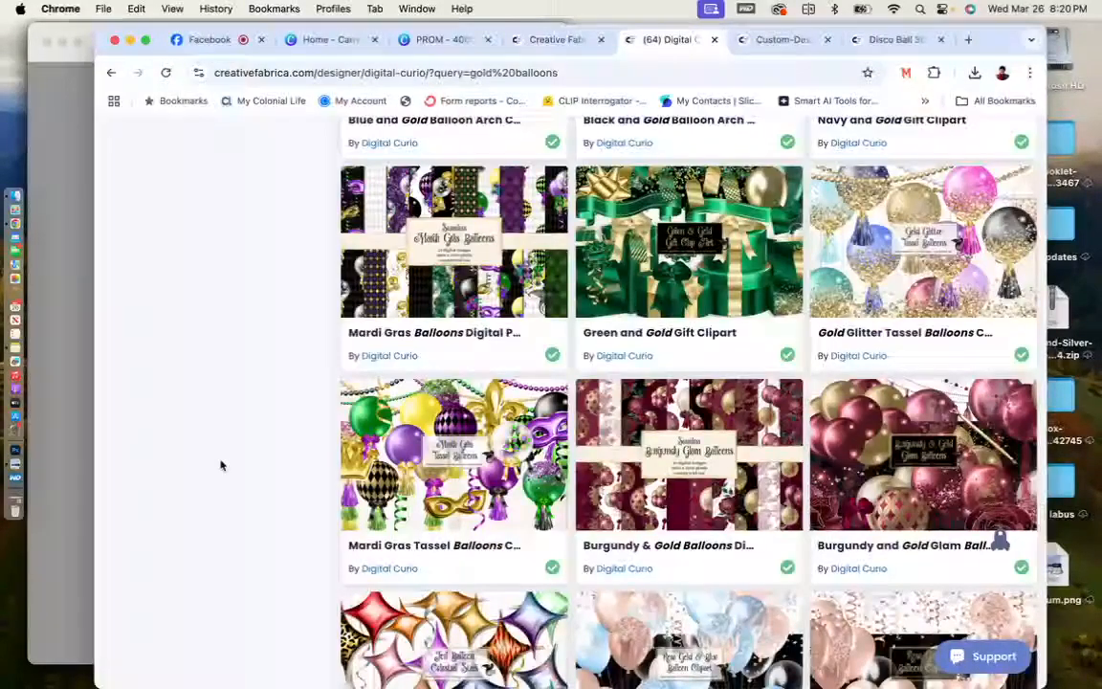
scroll(220, 465, down, 5)
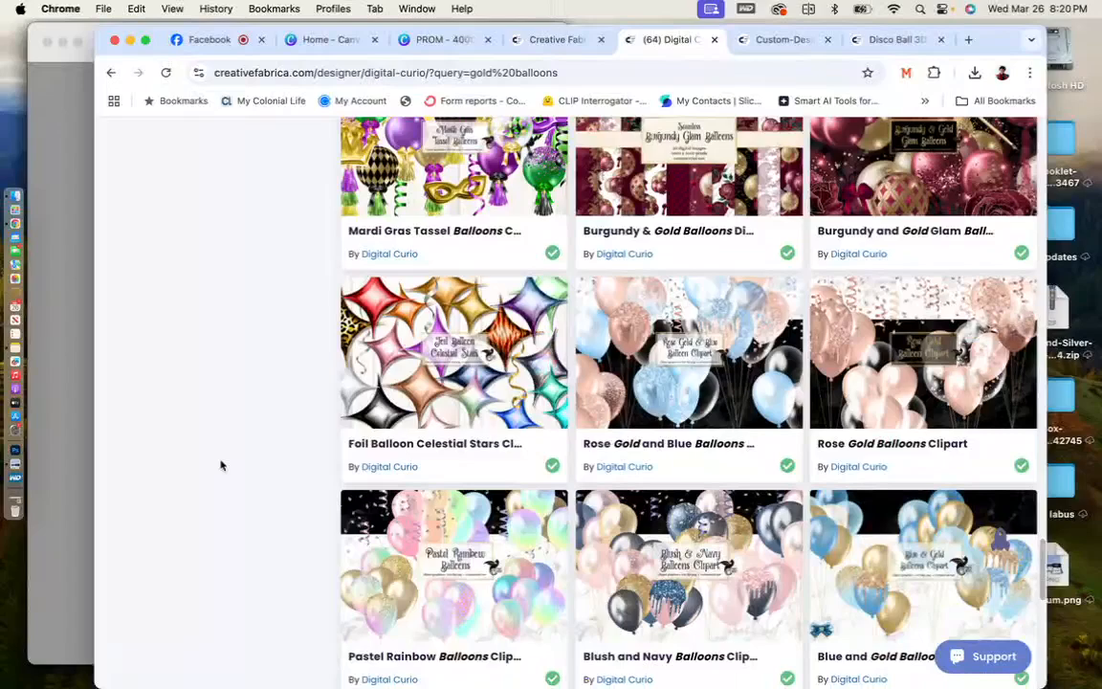
scroll(220, 465, down, 5)
scroll(220, 465, down, 3)
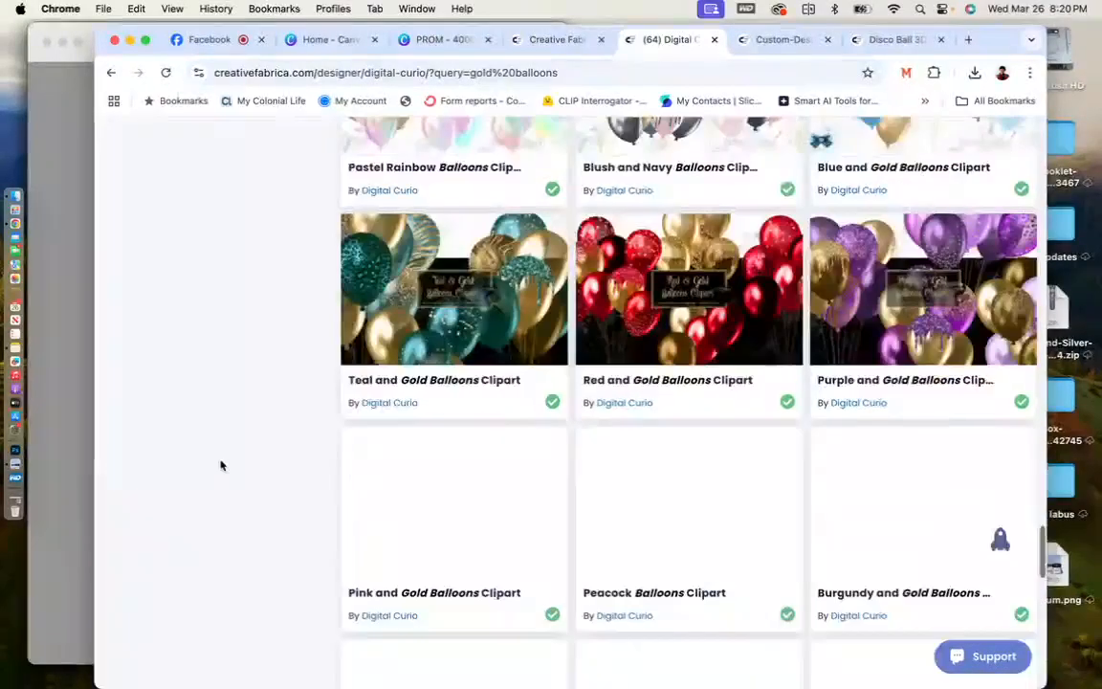
scroll(220, 465, down, 3)
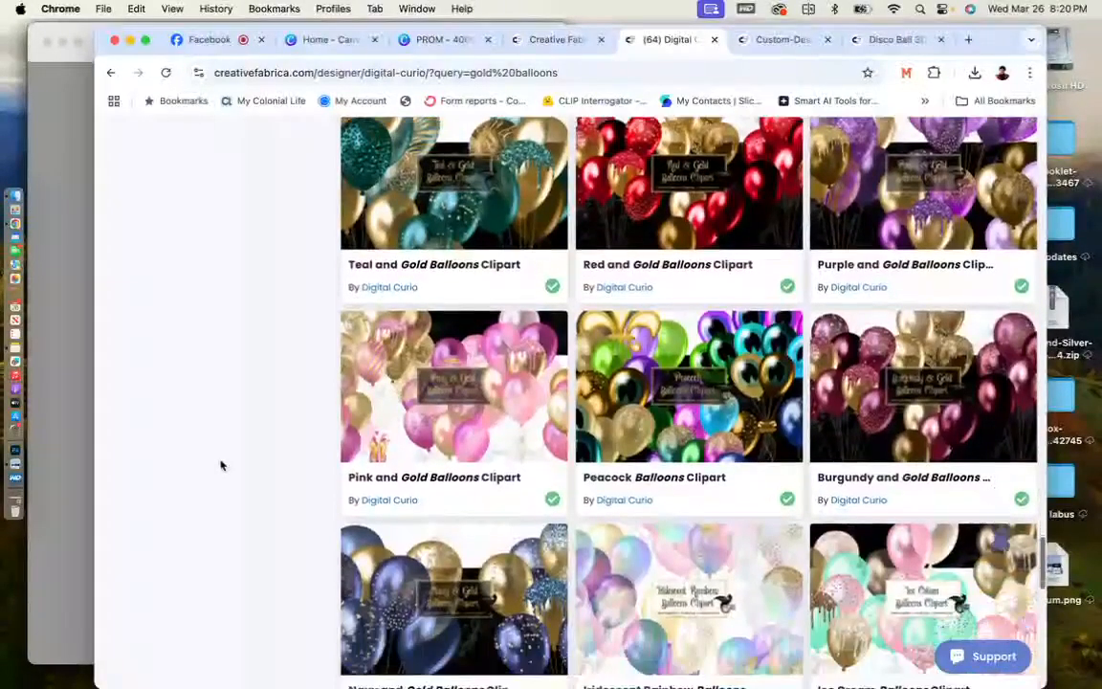
scroll(220, 465, down, 10)
Go back through the results and open the Gold Glitter Tassel Balloons Clipart product page.
scroll(220, 466, up, 4)
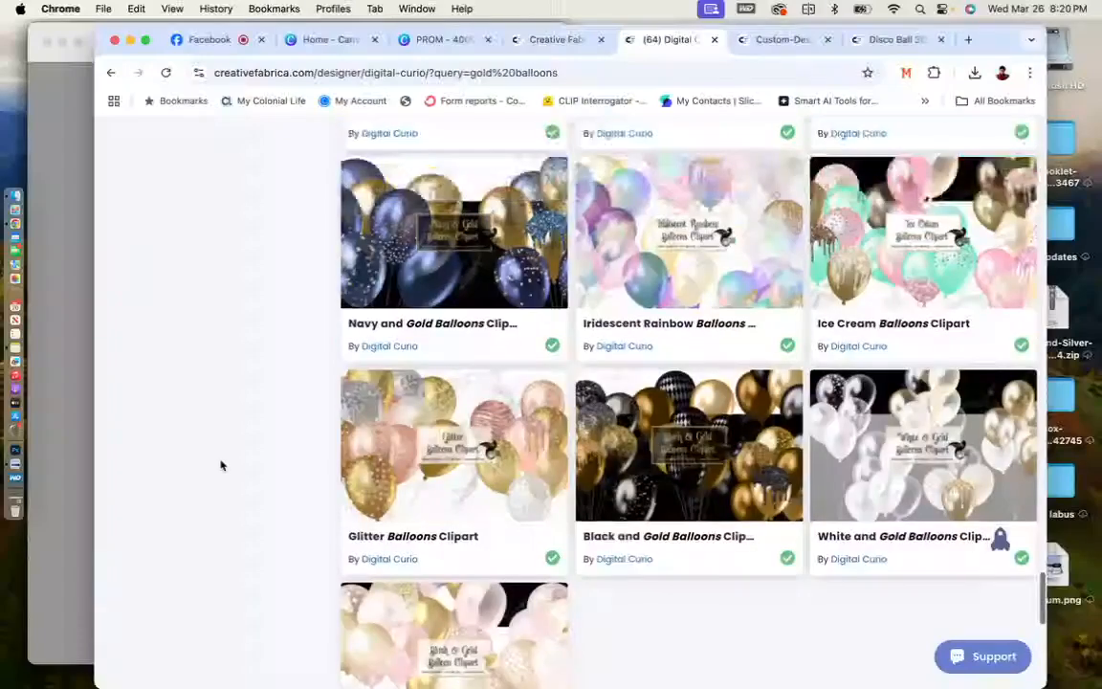
scroll(220, 465, up, 5)
click(852, 373)
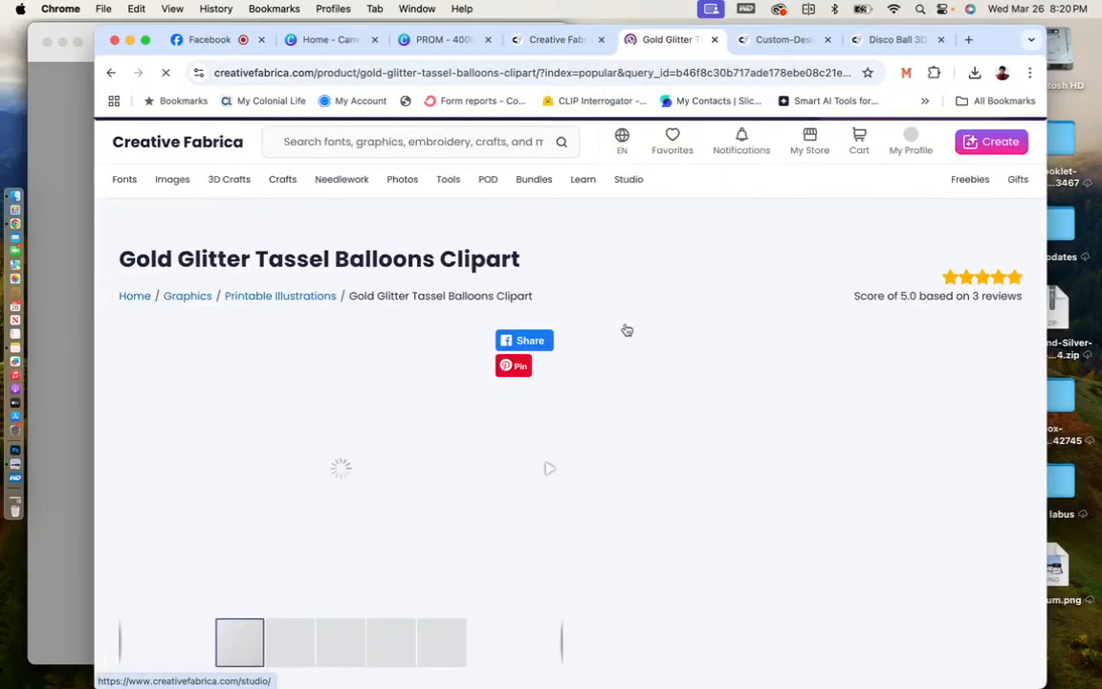
Preview the Gold Glitter Tassel Balloons Clipart images, download the clipart zip and save it in the Downloads folder.
scroll(593, 345, down, 2)
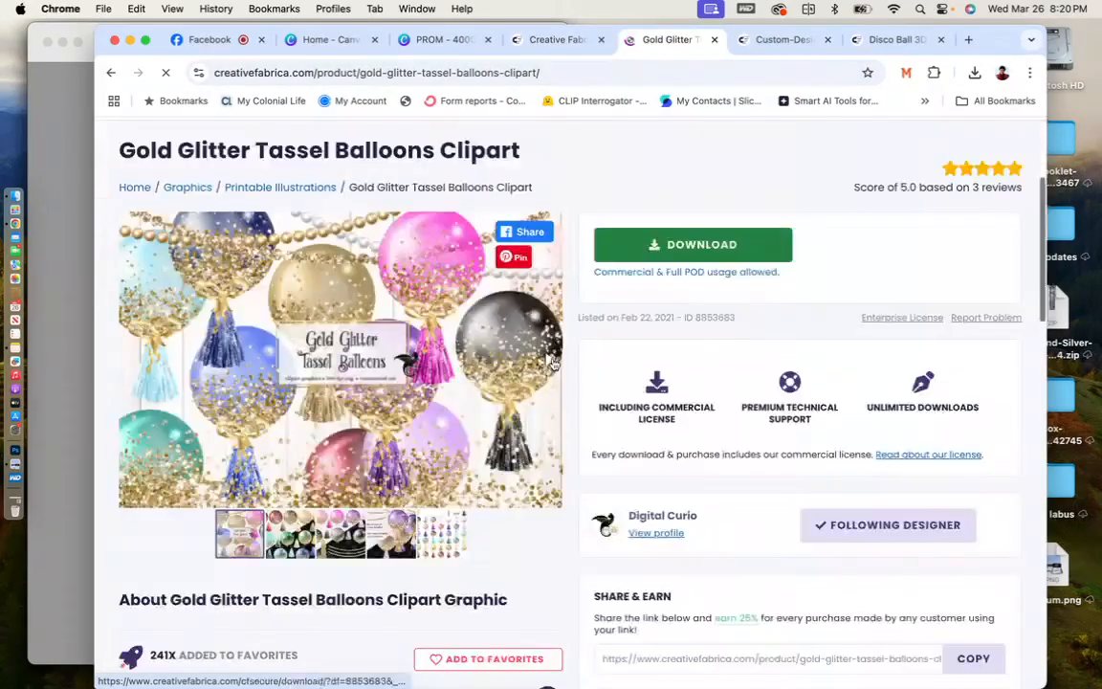
click(551, 362)
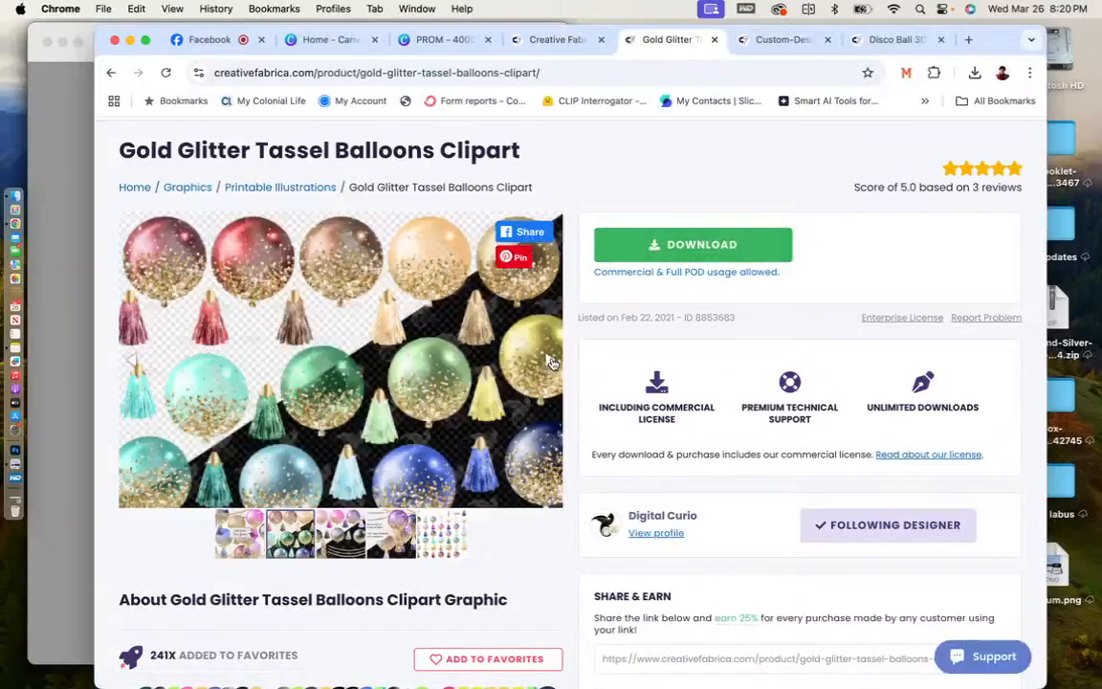
click(686, 266)
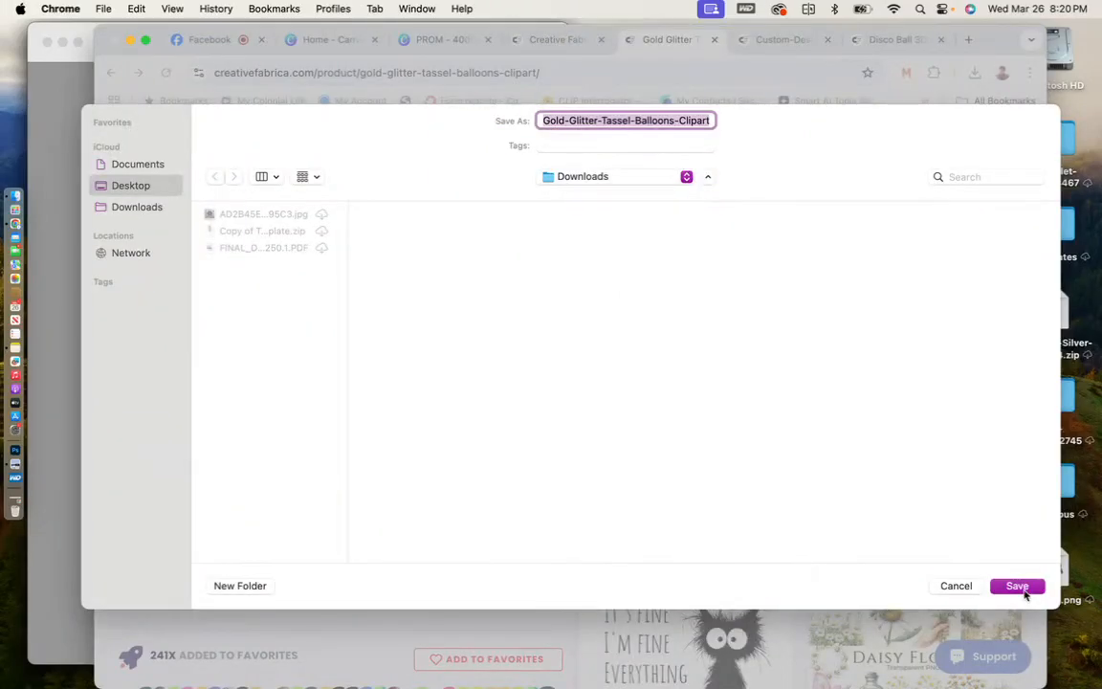
click(1018, 585)
Return to the gold balloons search results and open the White and Gold Balloons Clipart product page.
click(569, 41)
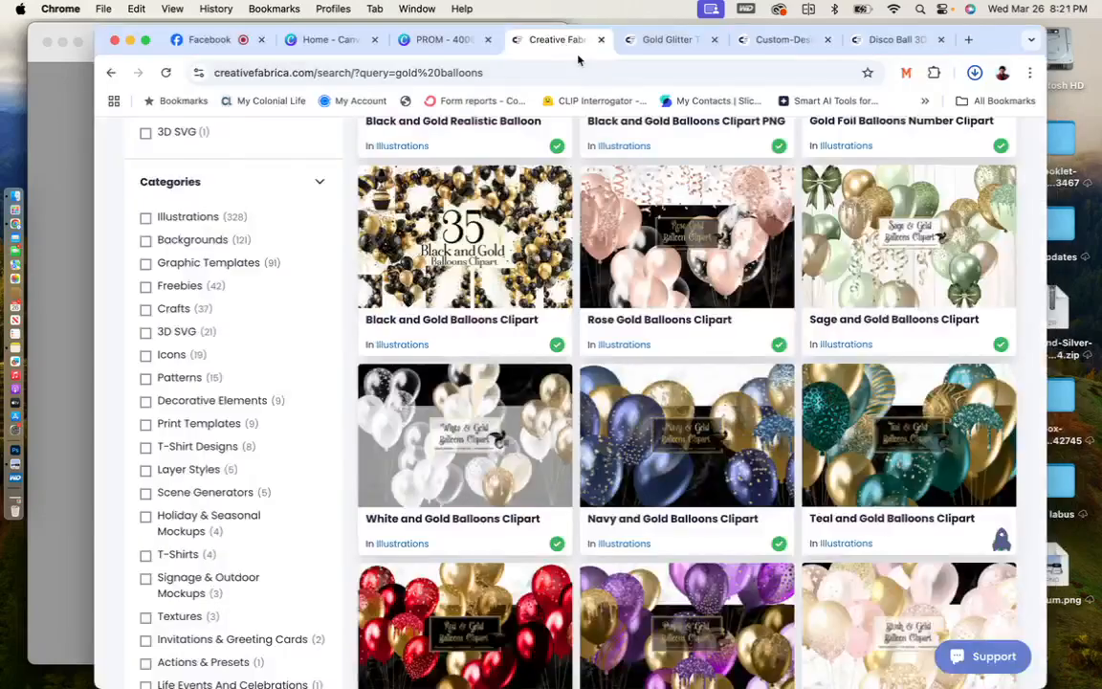
scroll(773, 337, up, 2)
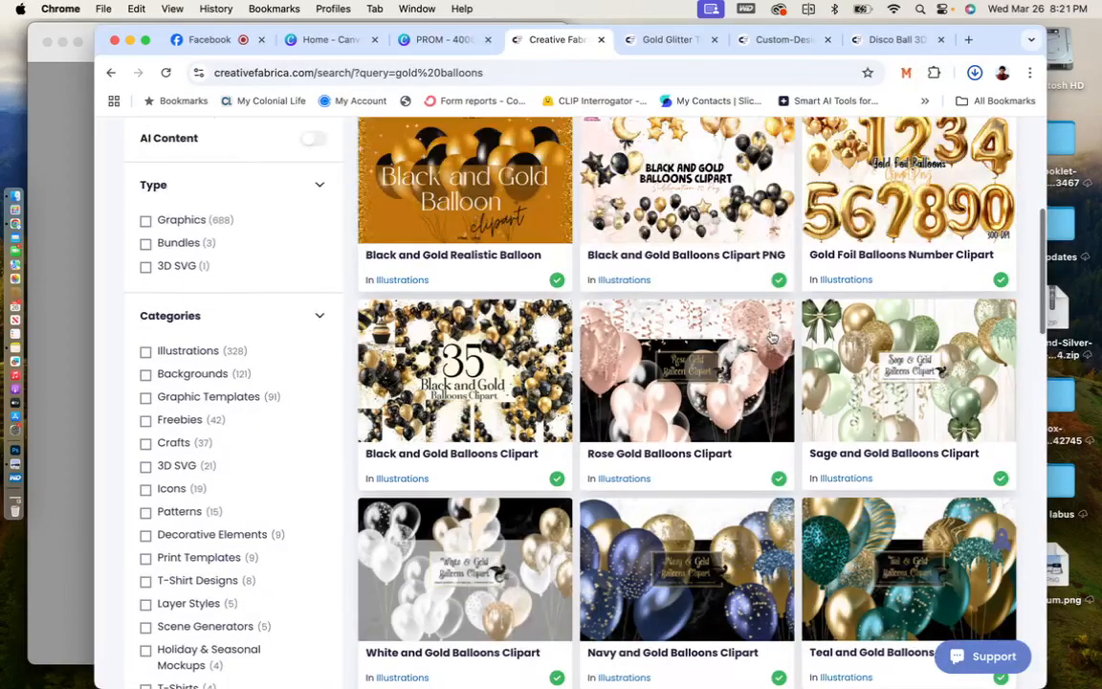
scroll(773, 337, down, 2)
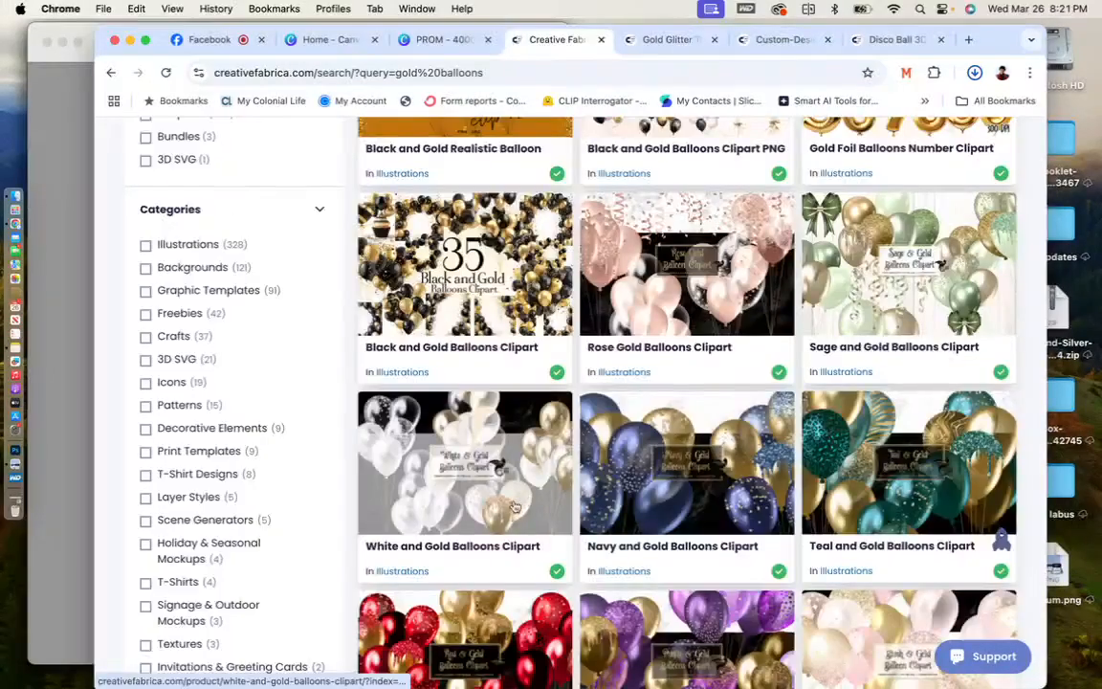
click(514, 505)
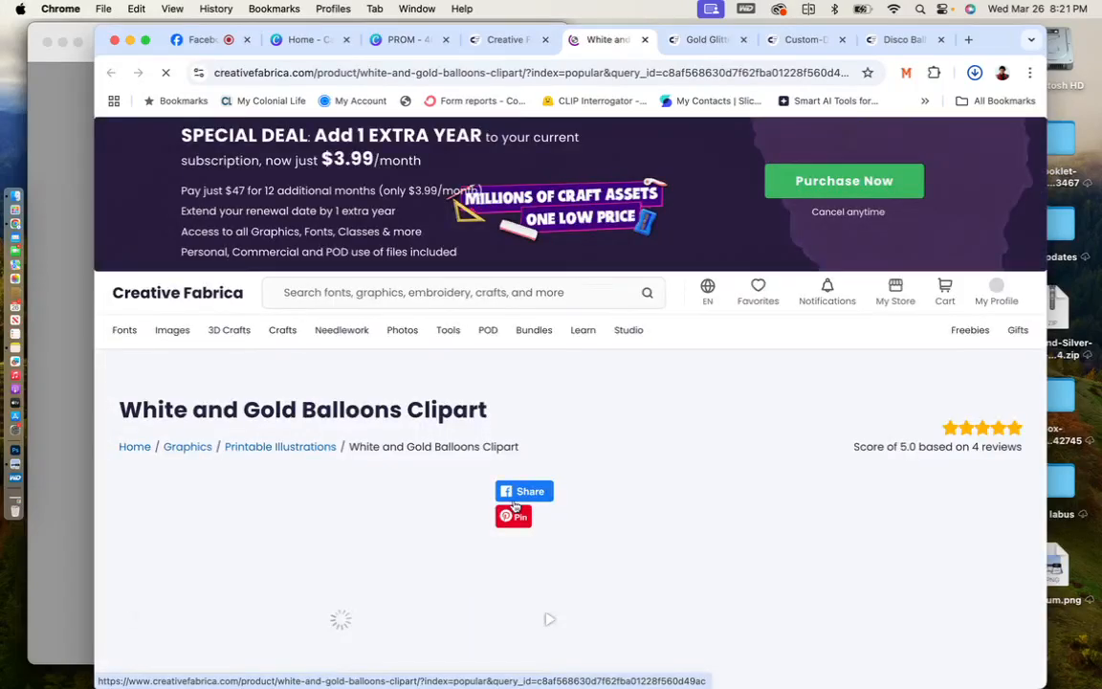
Download the White and Gold Balloons Clipart zip and save it on the Desktop.
scroll(684, 439, down, 3)
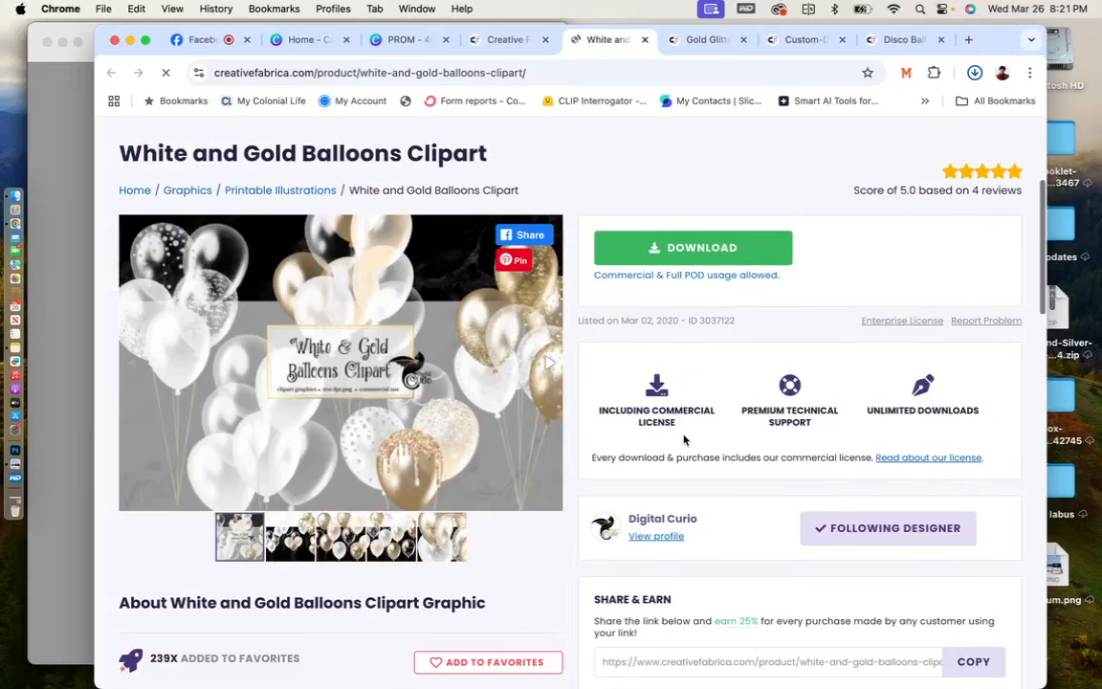
scroll(552, 321, down, 1)
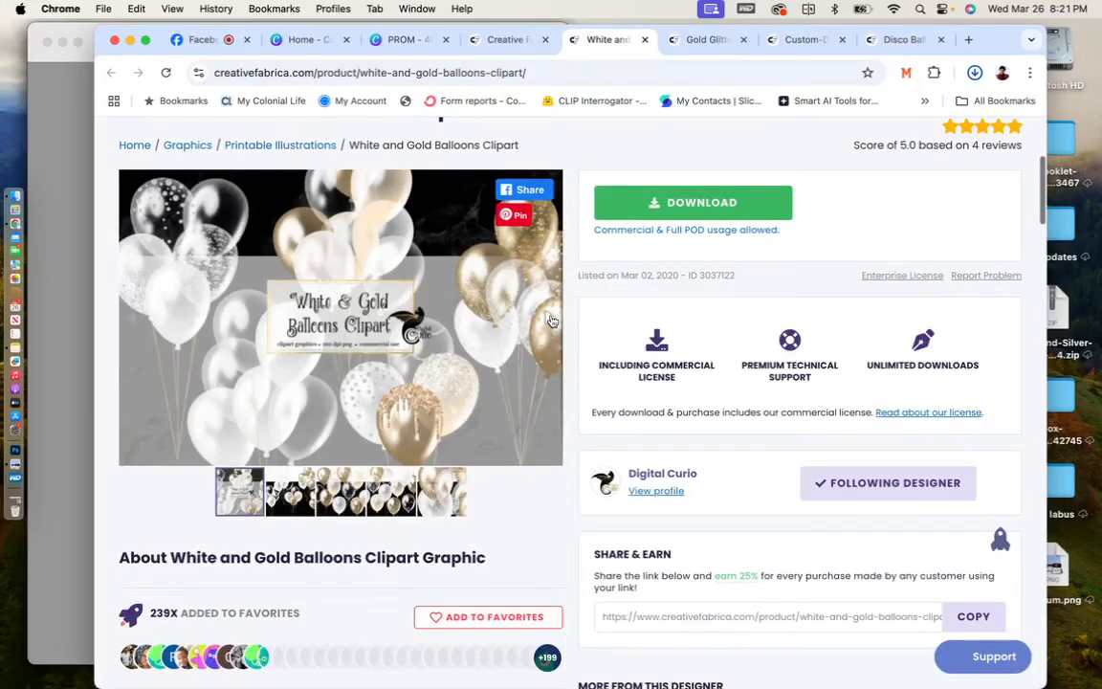
click(694, 205)
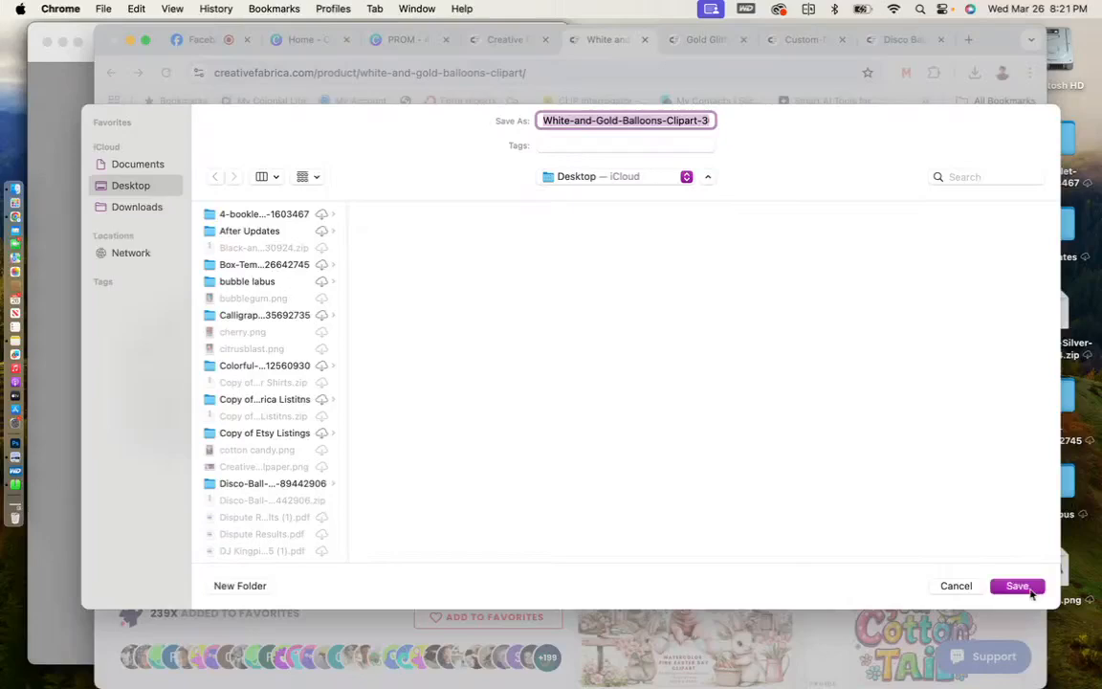
click(1017, 585)
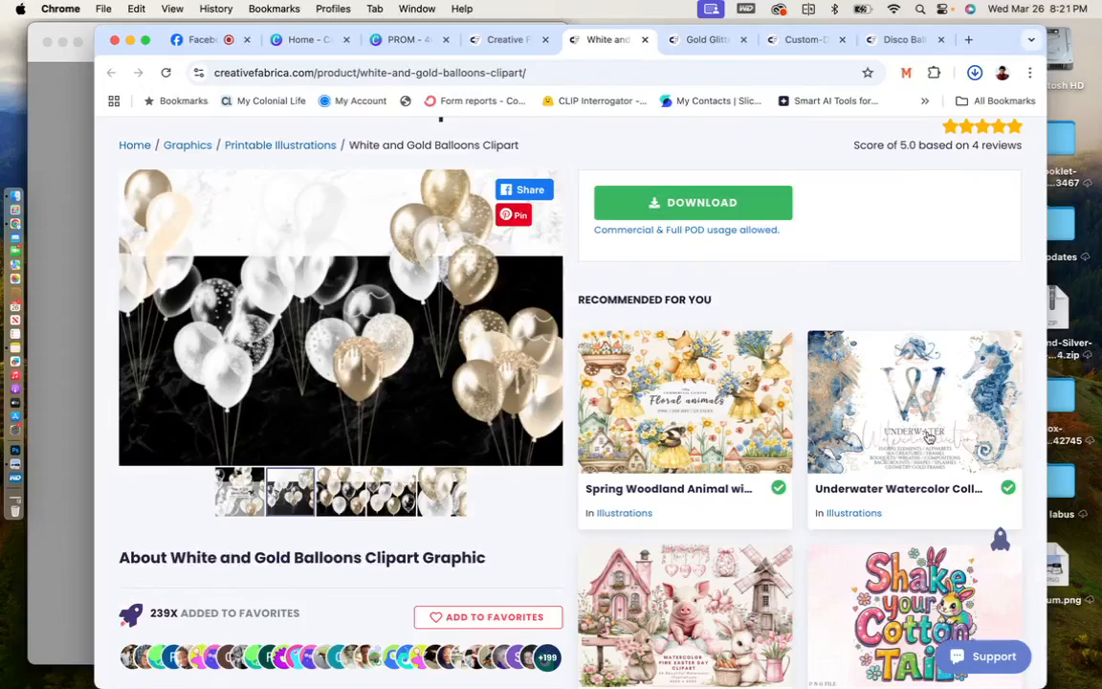
Switch to the PROM design in Canva, create a project folder named "Digital Curio Downloads" and open it.
click(403, 40)
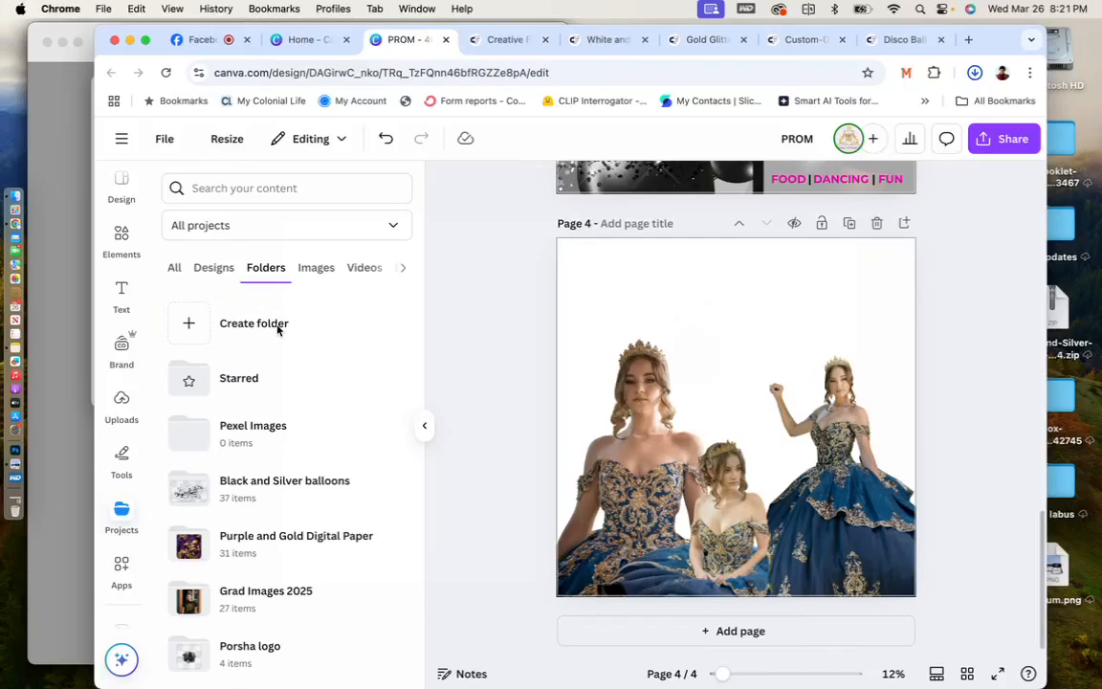
click(254, 323)
text(Digital Curio Download)
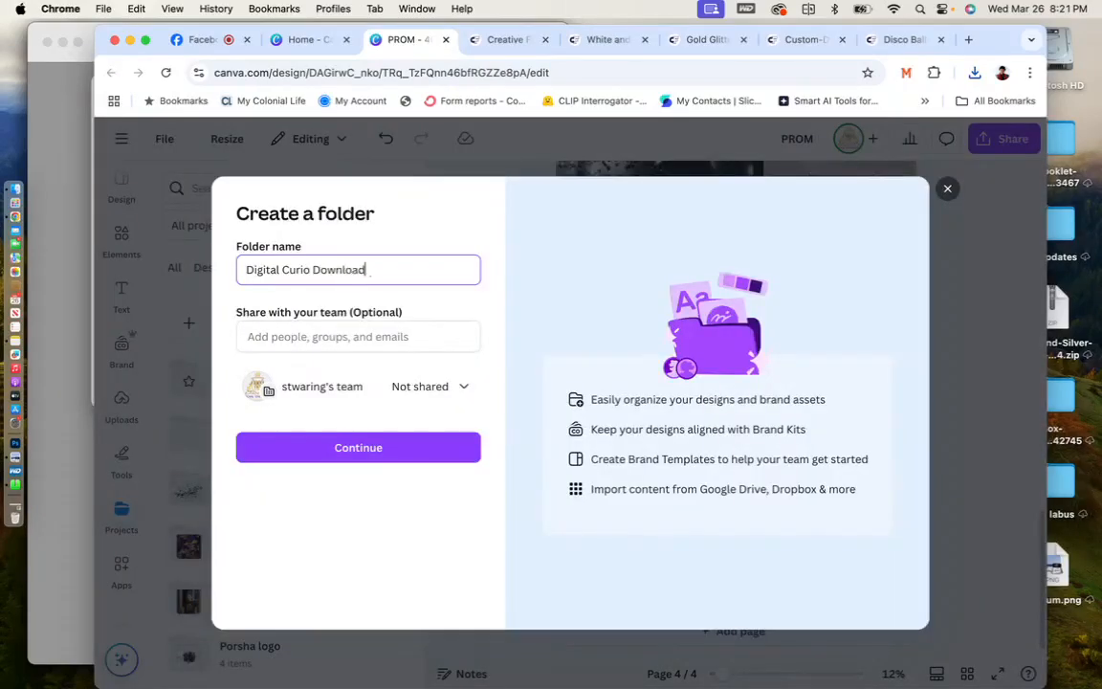
text(s)
key(Return)
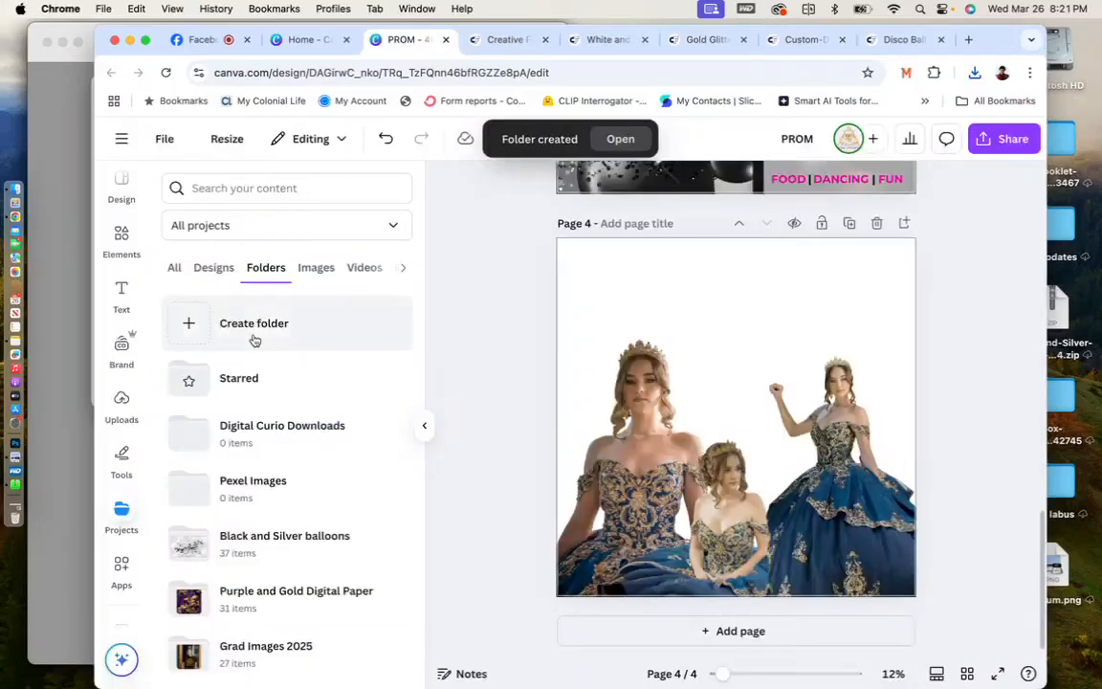
click(252, 427)
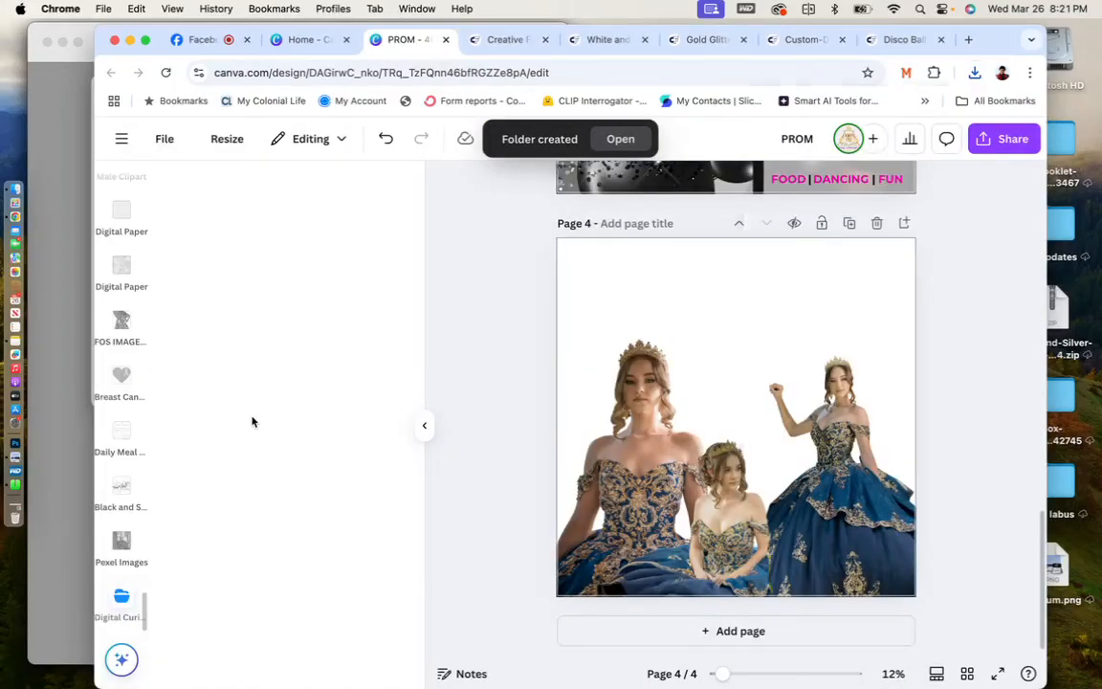
Locate the downloaded Gold Glitter Tassel Balloons zip in Finder, extract it and open the DC Gold Glitter Tassel Balloons folder.
click(975, 73)
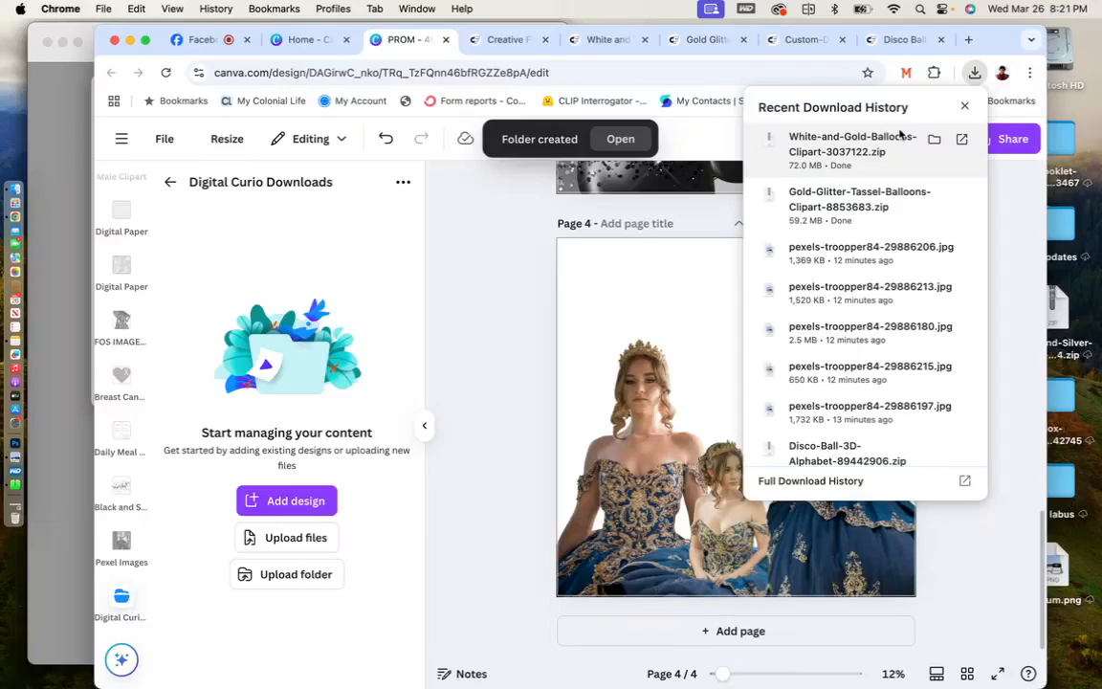
click(934, 198)
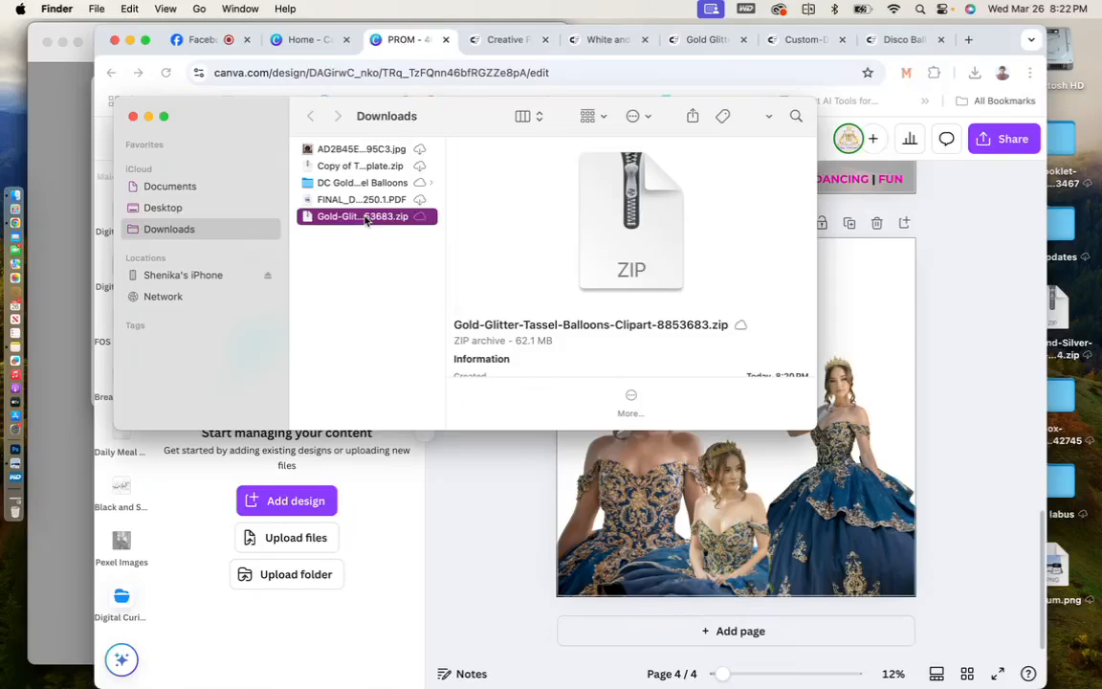
double_click(365, 219)
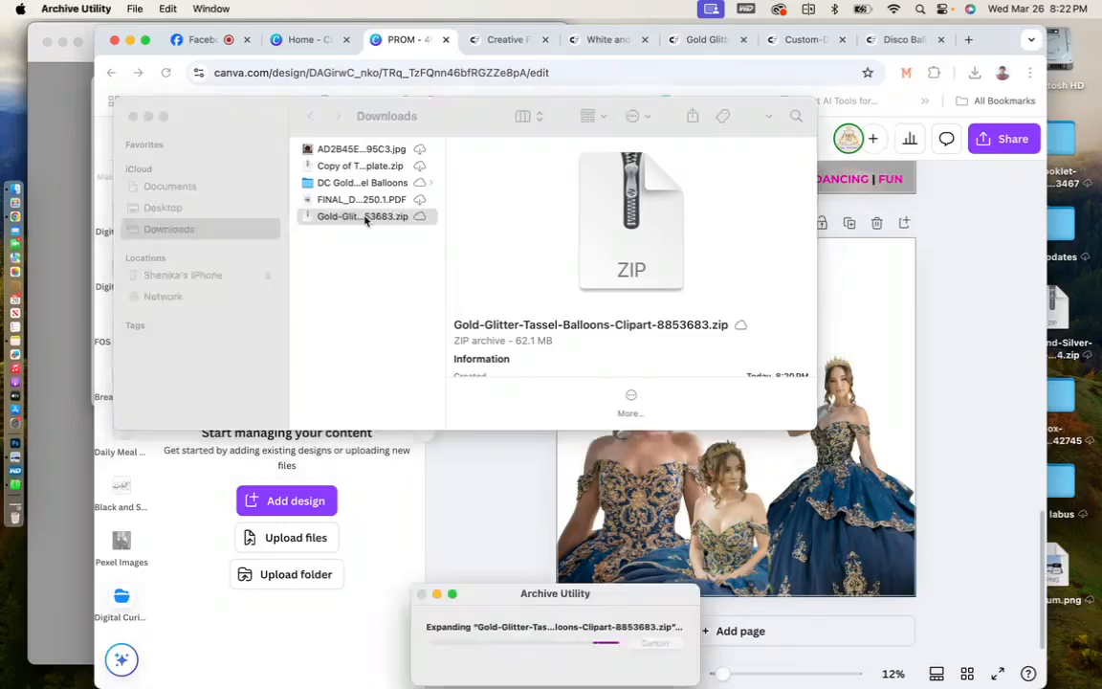
click(367, 185)
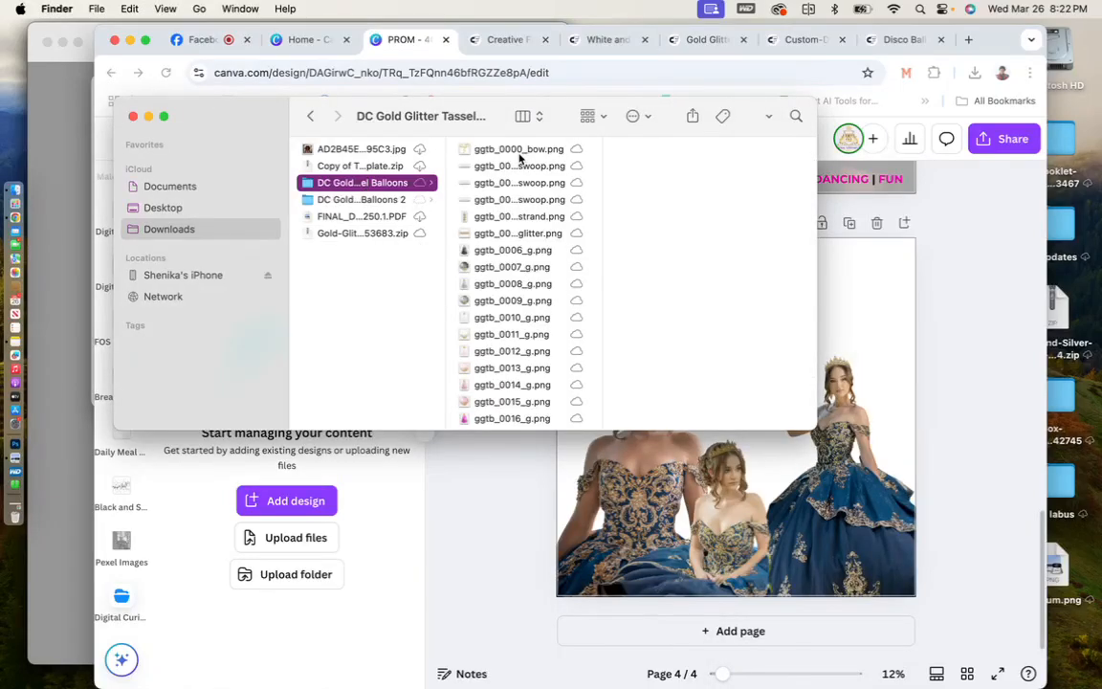
Upload the six white-and-gold balloon bunch PNGs from the DC White and Gold Balloons Clipart folder to Digital Curio Downloads.
click(276, 540)
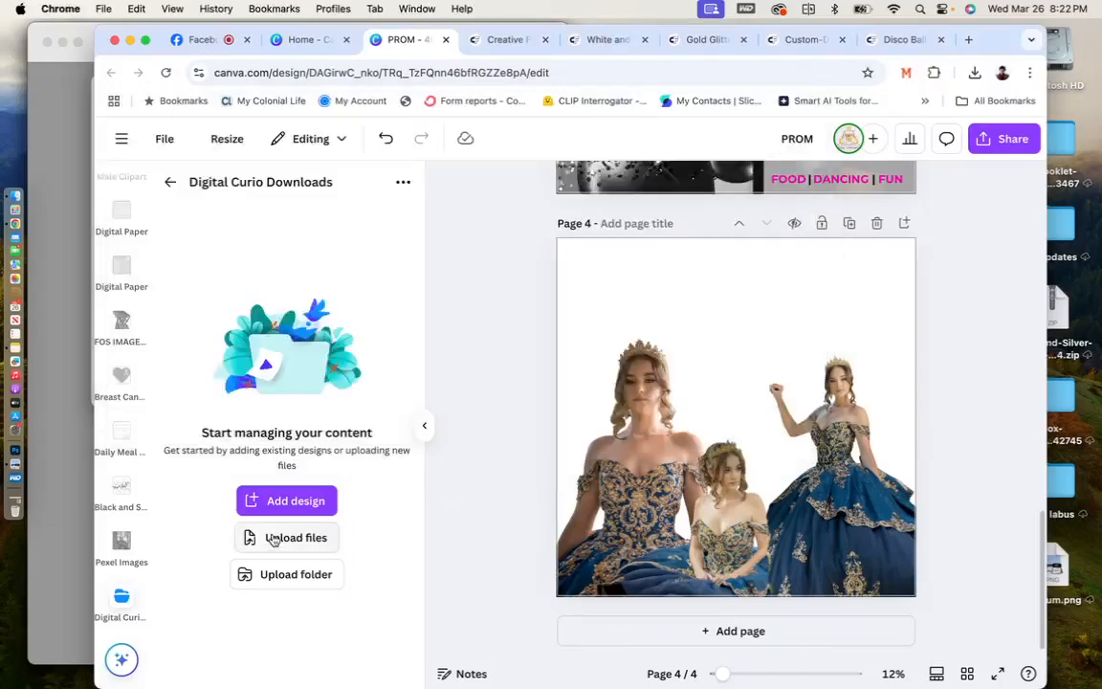
click(275, 539)
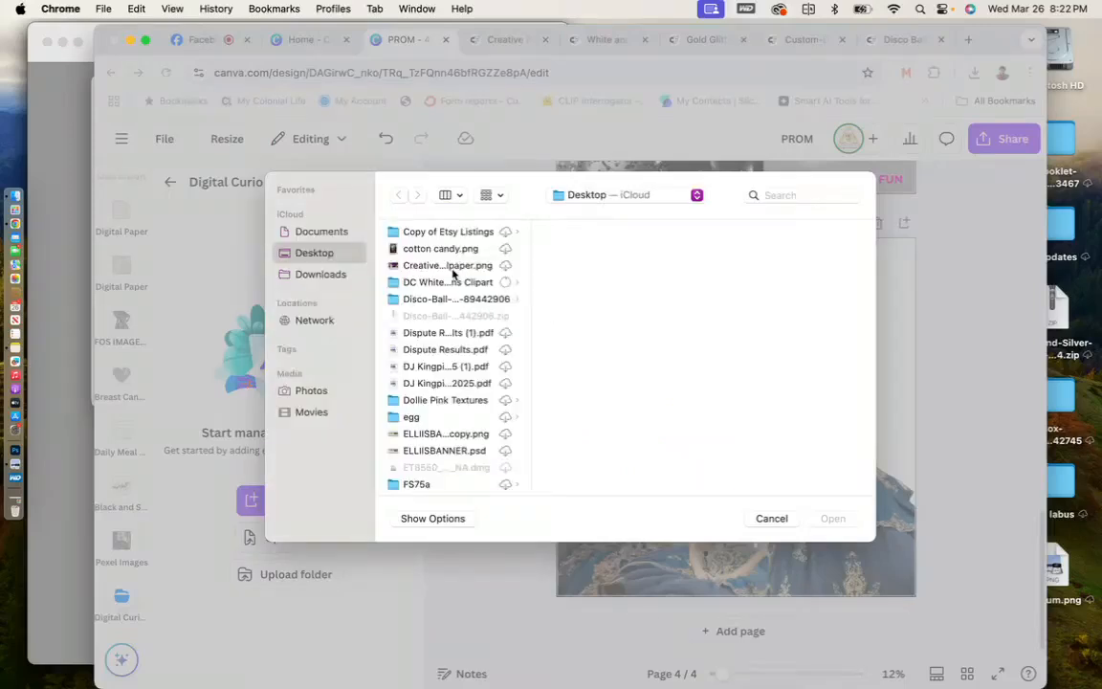
click(452, 281)
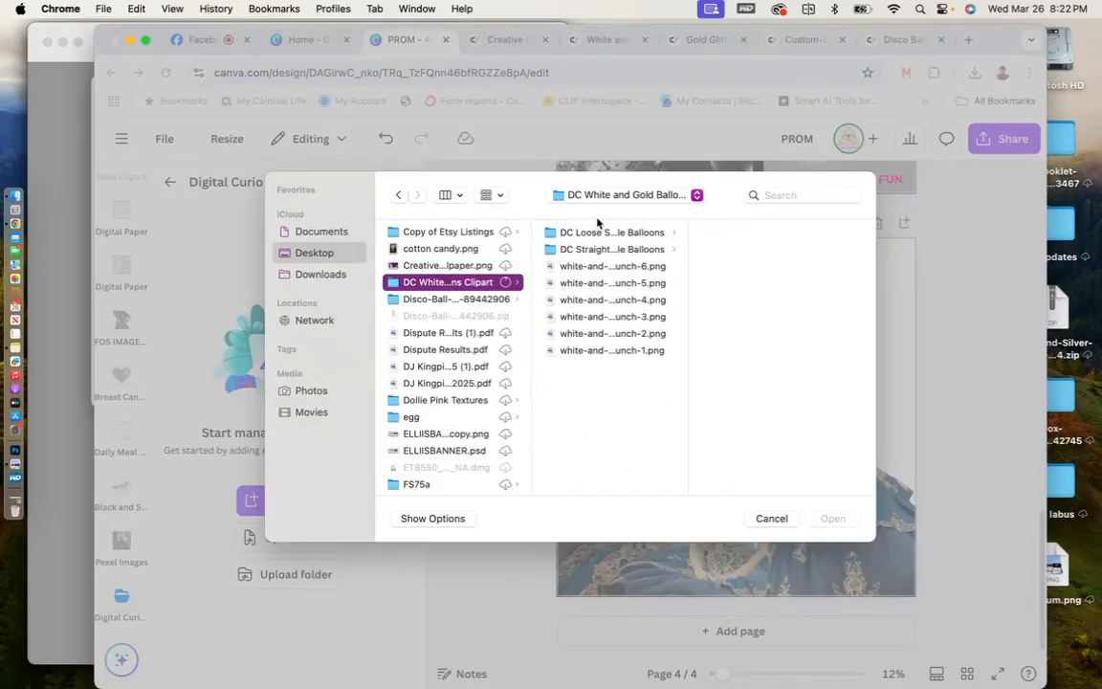
click(588, 271)
shift+click(603, 350)
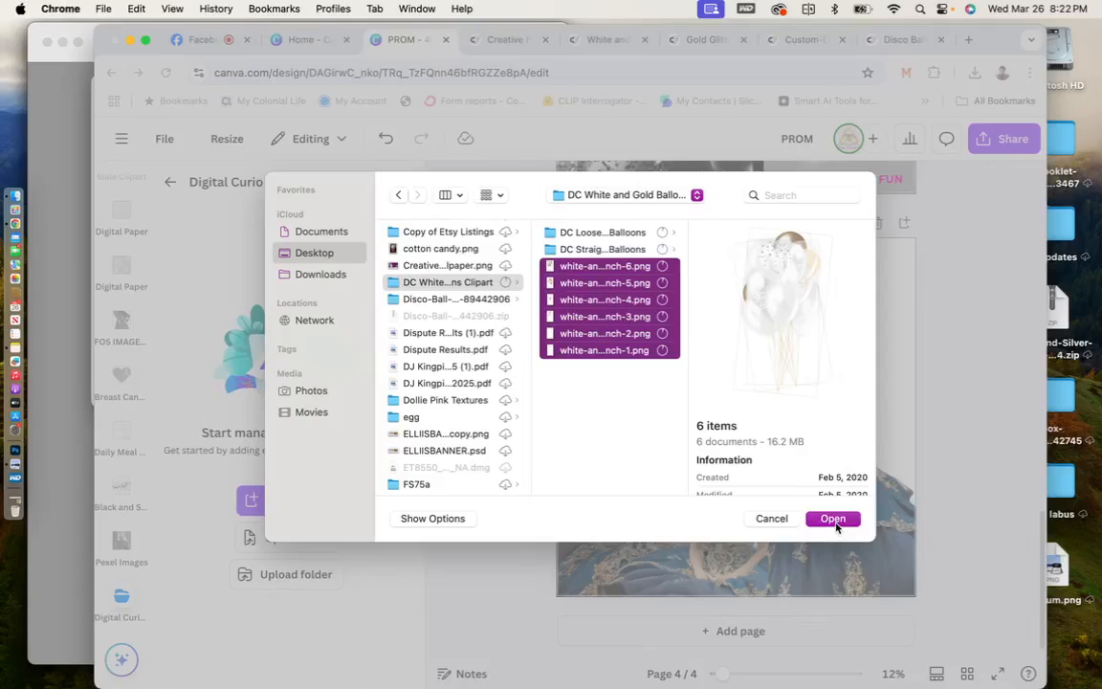
click(832, 518)
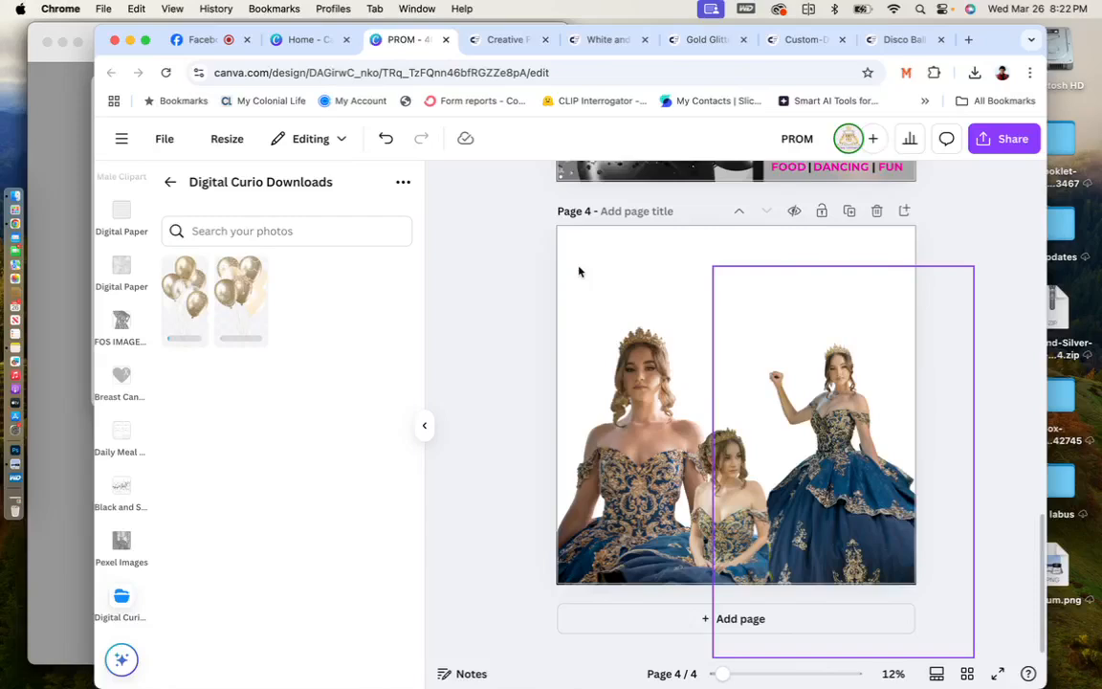
Upload all the PNGs from the DC Loose String Single Balloons folder to Digital Curio Downloads.
click(403, 182)
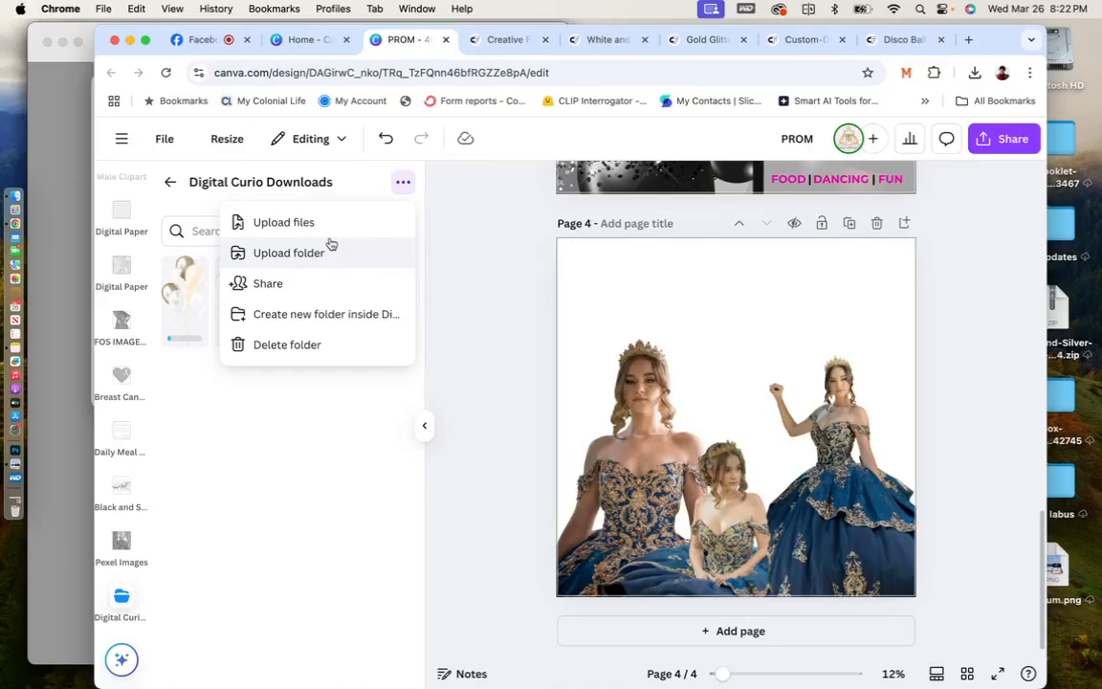
click(330, 246)
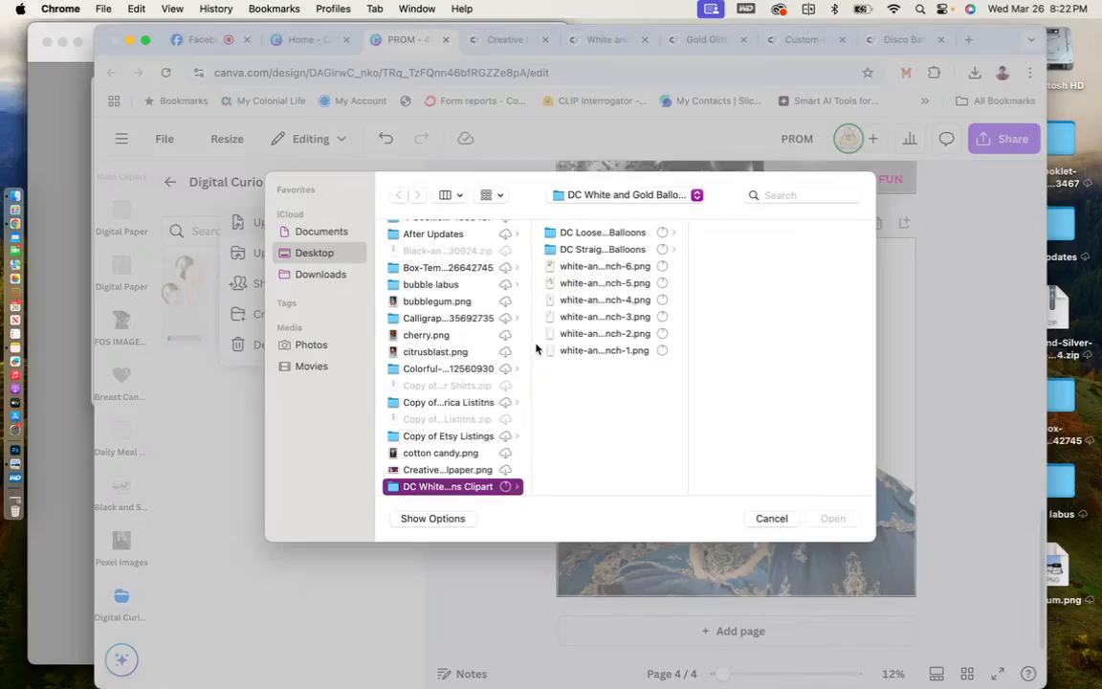
click(602, 233)
click(729, 235)
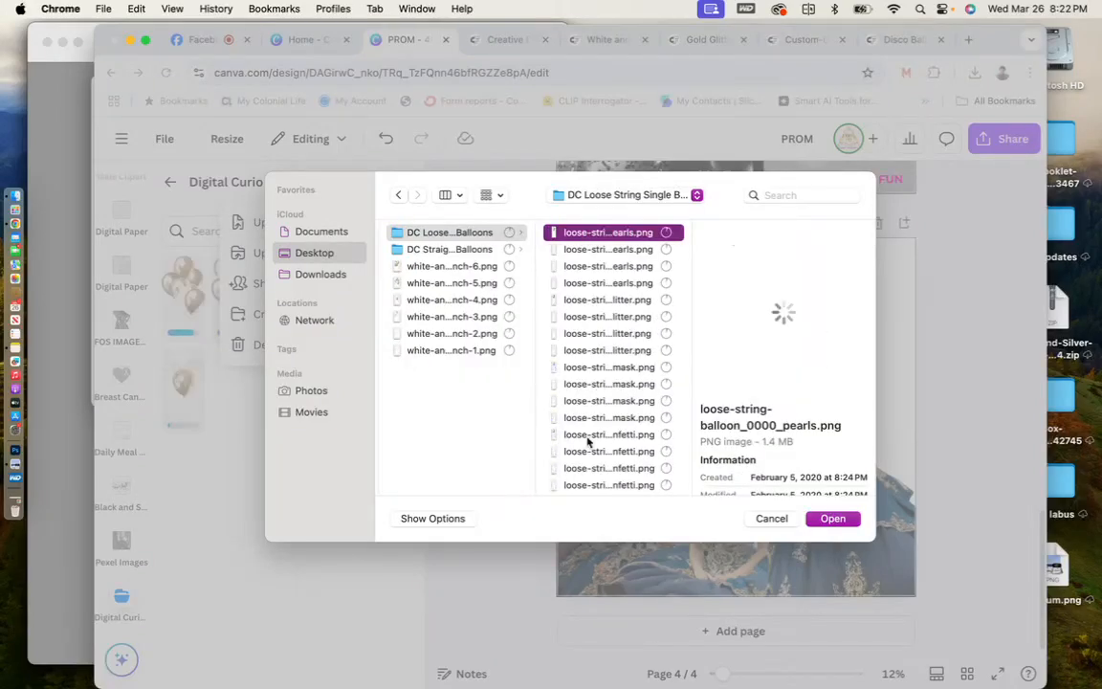
scroll(589, 460, down, 5)
shift+click(593, 480)
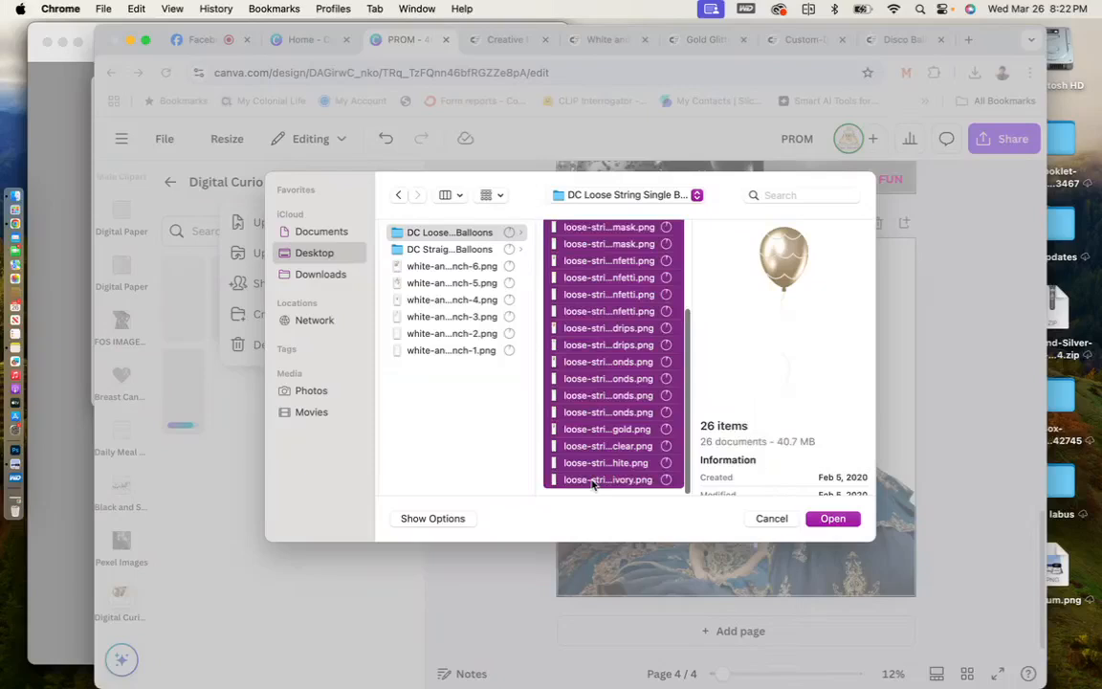
key(Return)
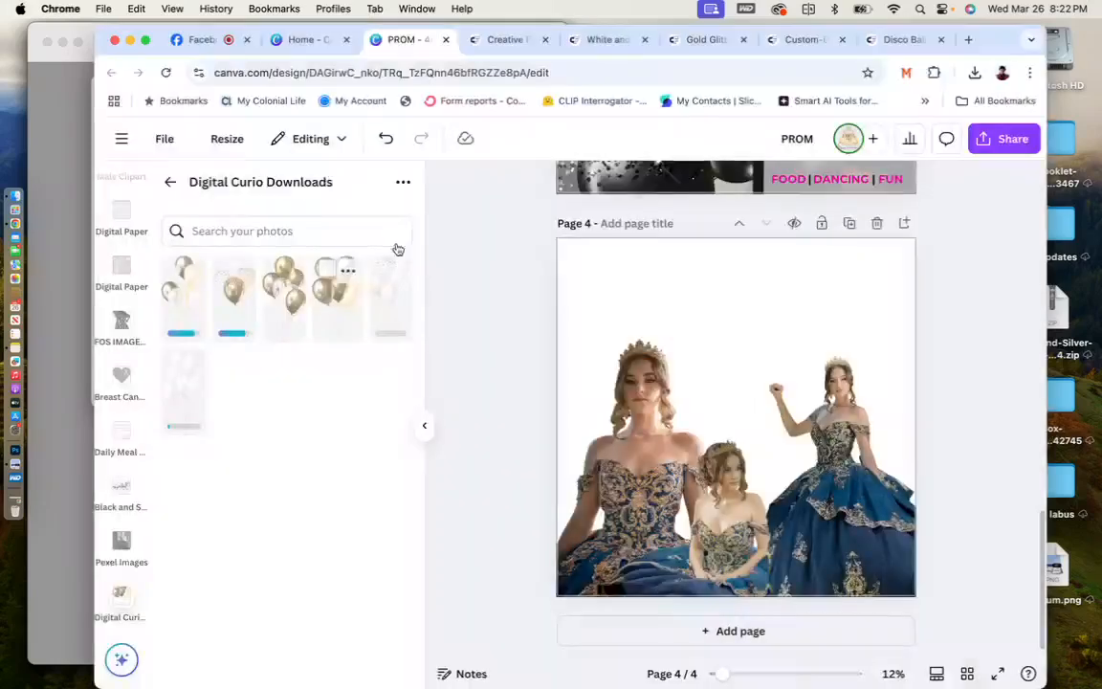
Upload all the PNGs from the DC Straight String Single Balloons folder to Digital Curio Downloads.
click(404, 182)
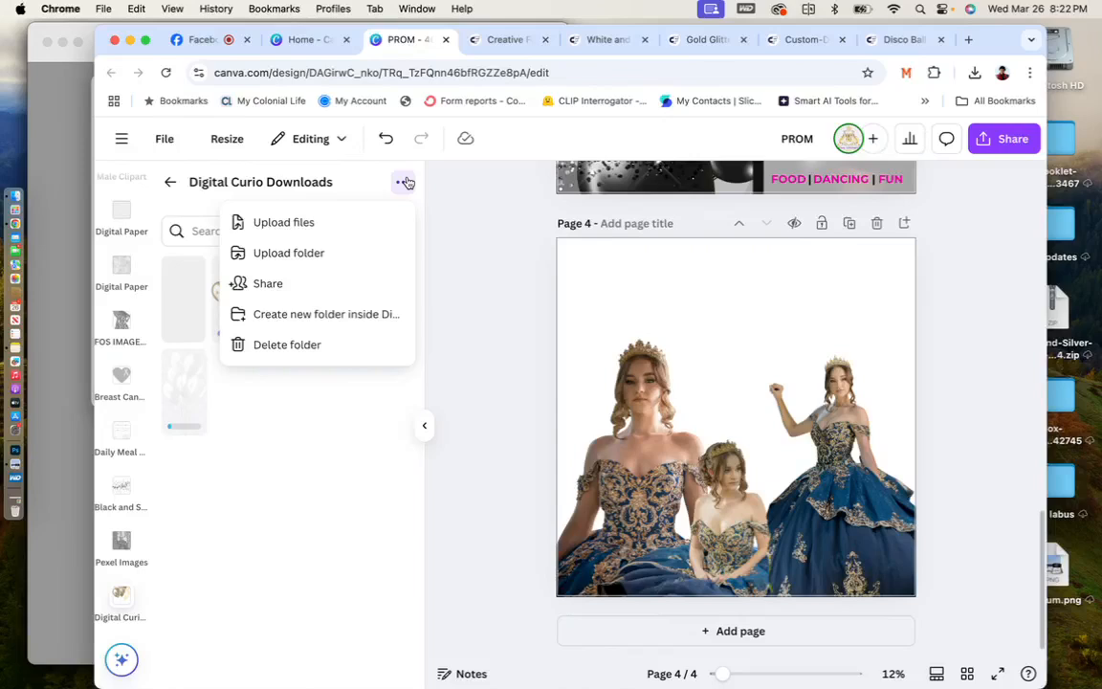
click(337, 224)
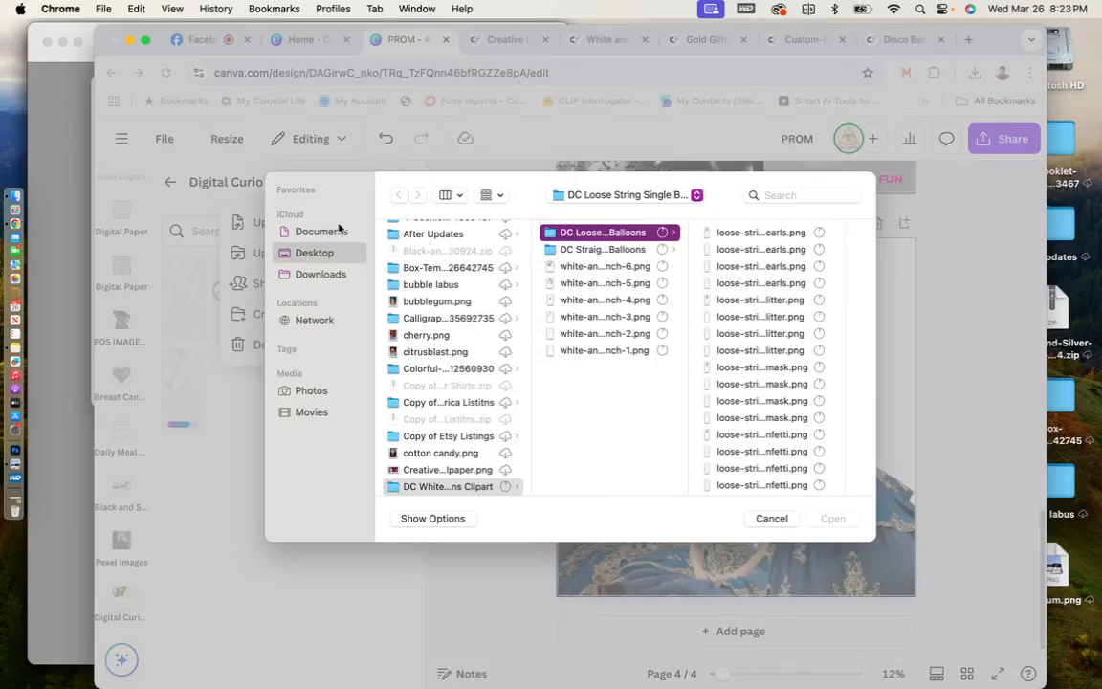
click(612, 248)
click(780, 235)
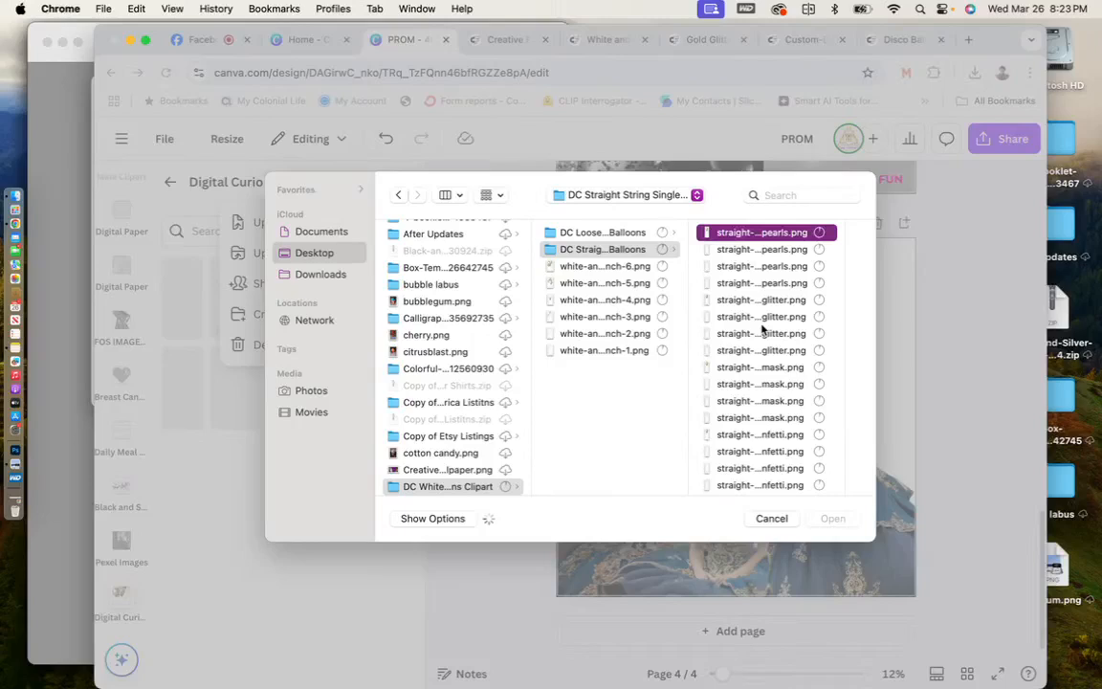
key(super+a)
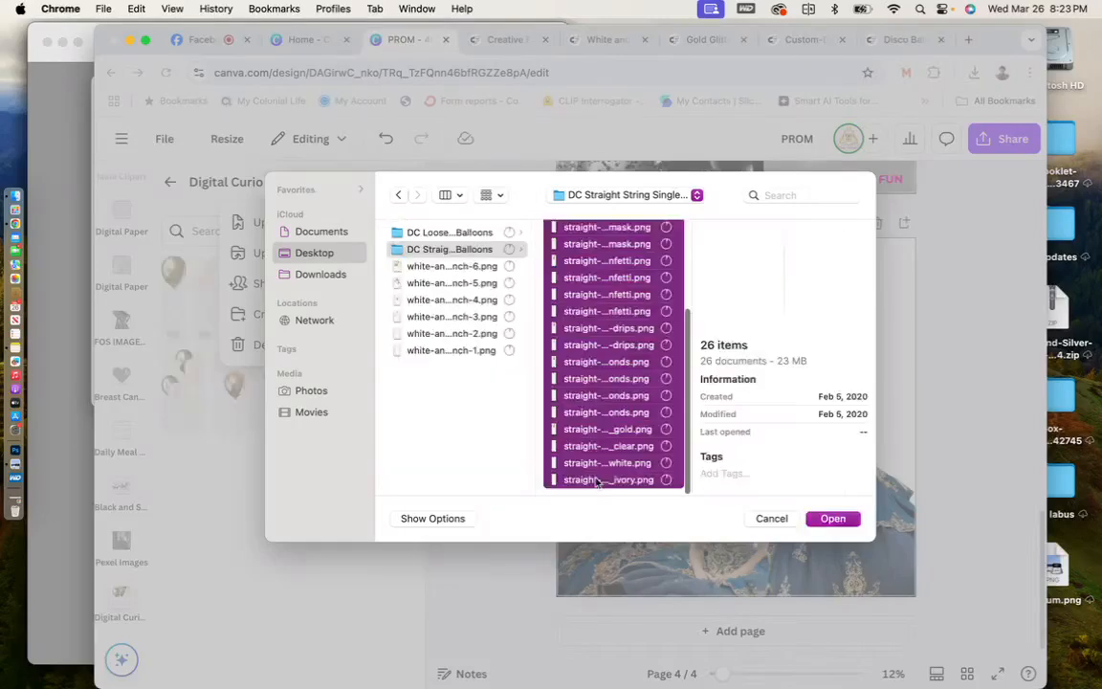
click(832, 518)
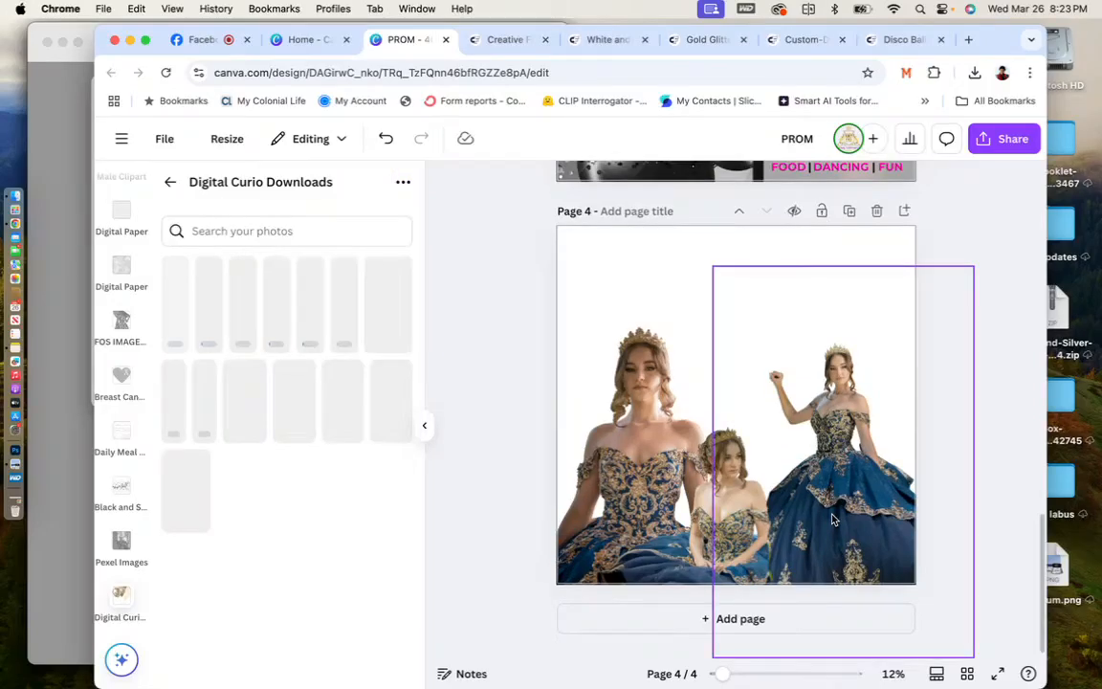
click(974, 74)
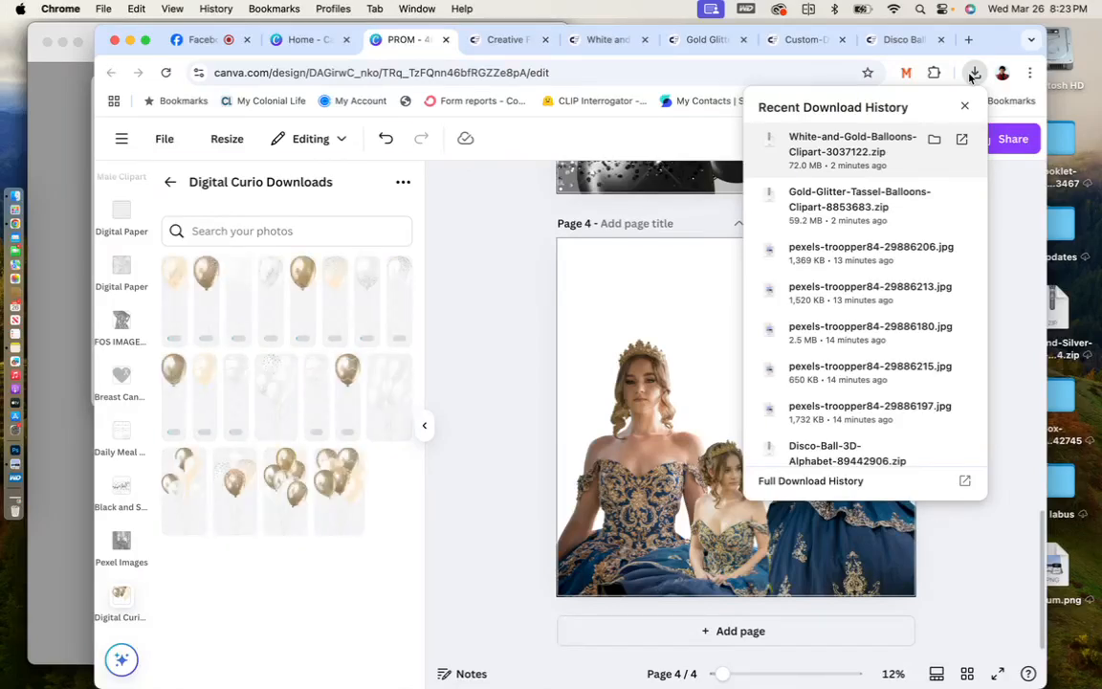
click(487, 313)
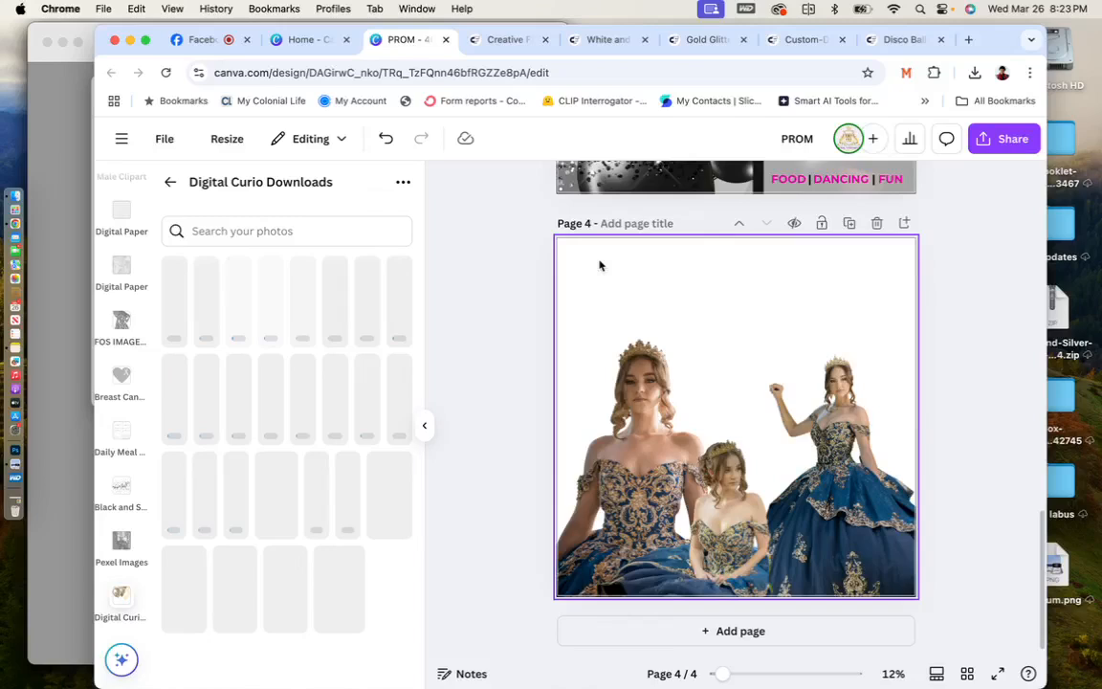
Set page 4's background to the blue #2B4D6E sampled from the gown of the large front cutout.
click(600, 265)
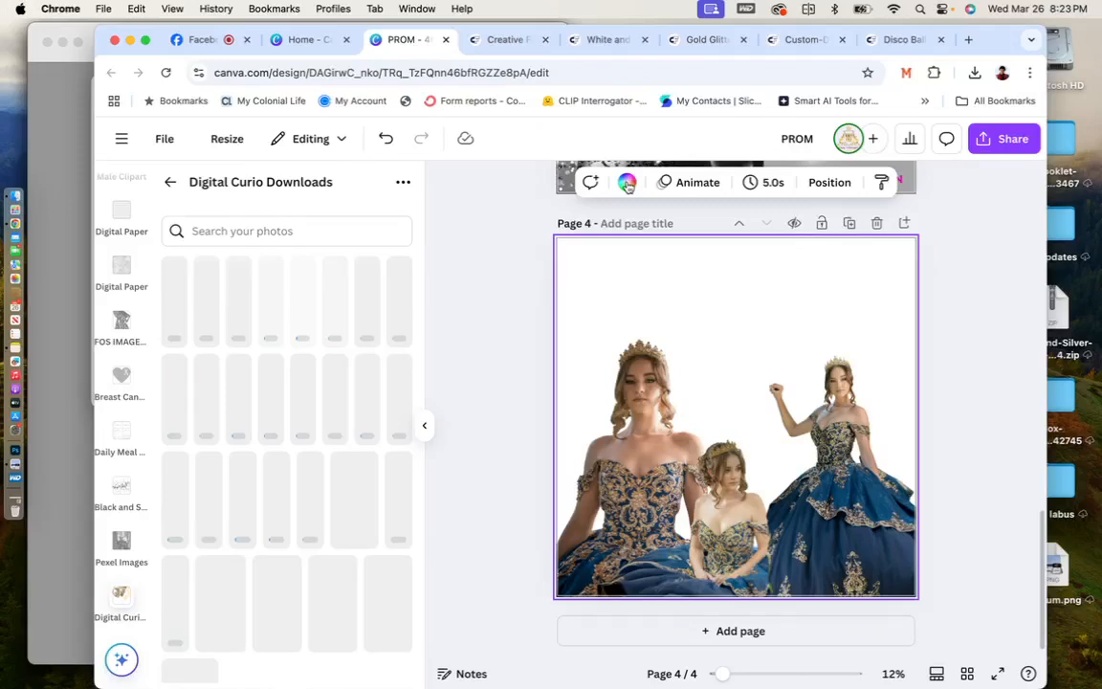
click(627, 183)
click(180, 298)
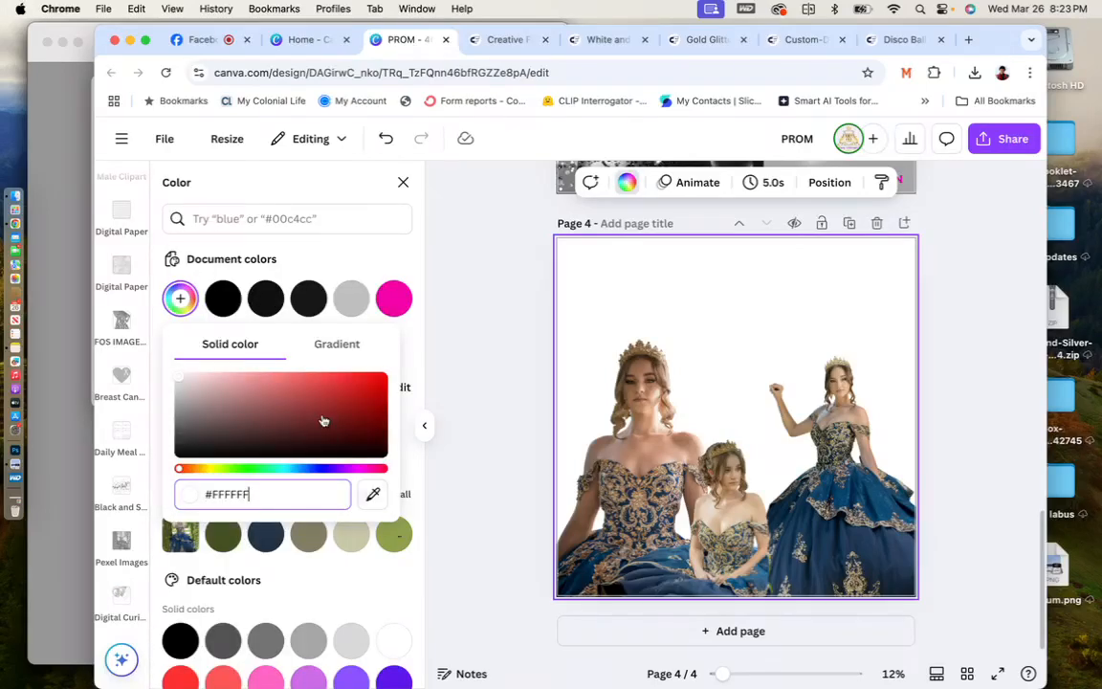
click(372, 494)
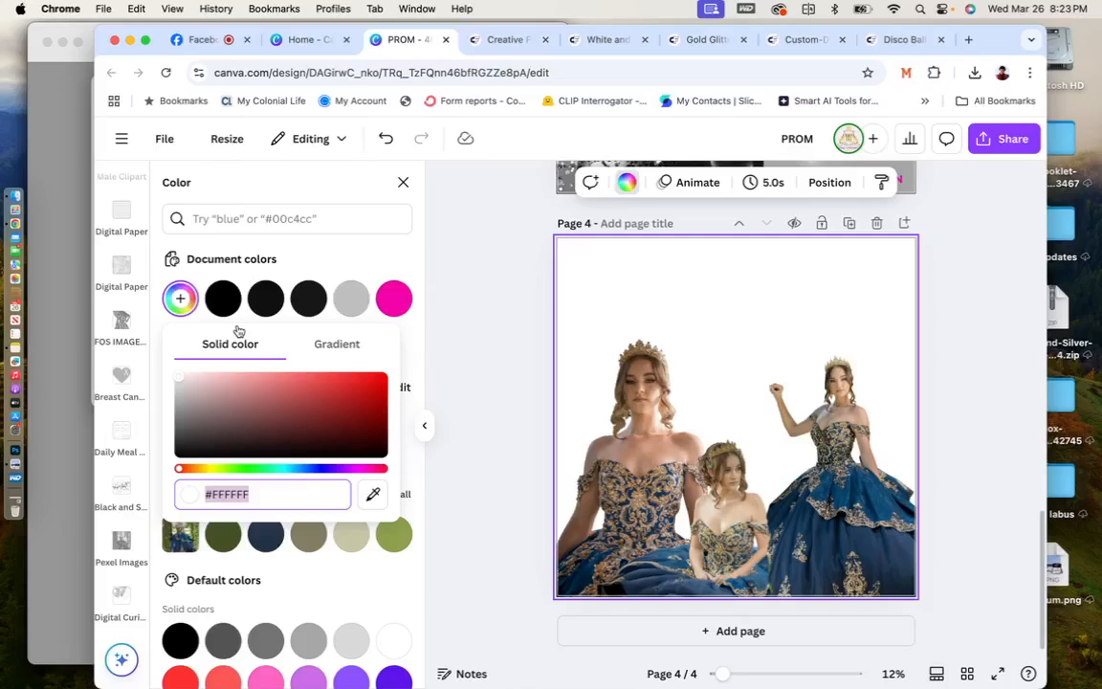
click(372, 495)
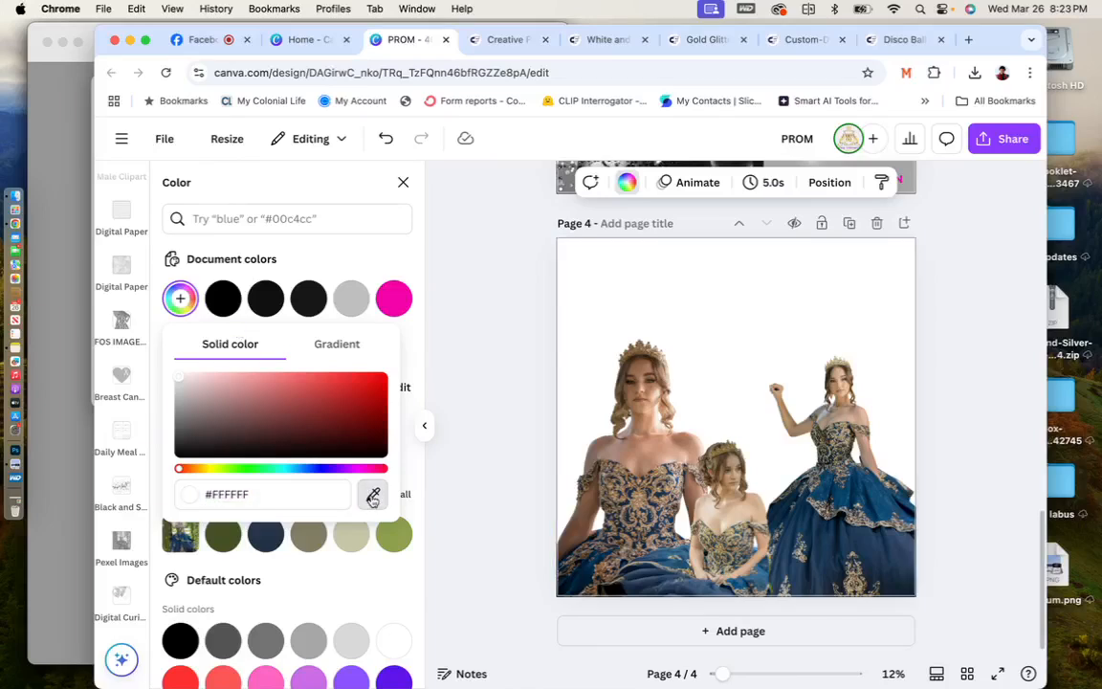
click(372, 497)
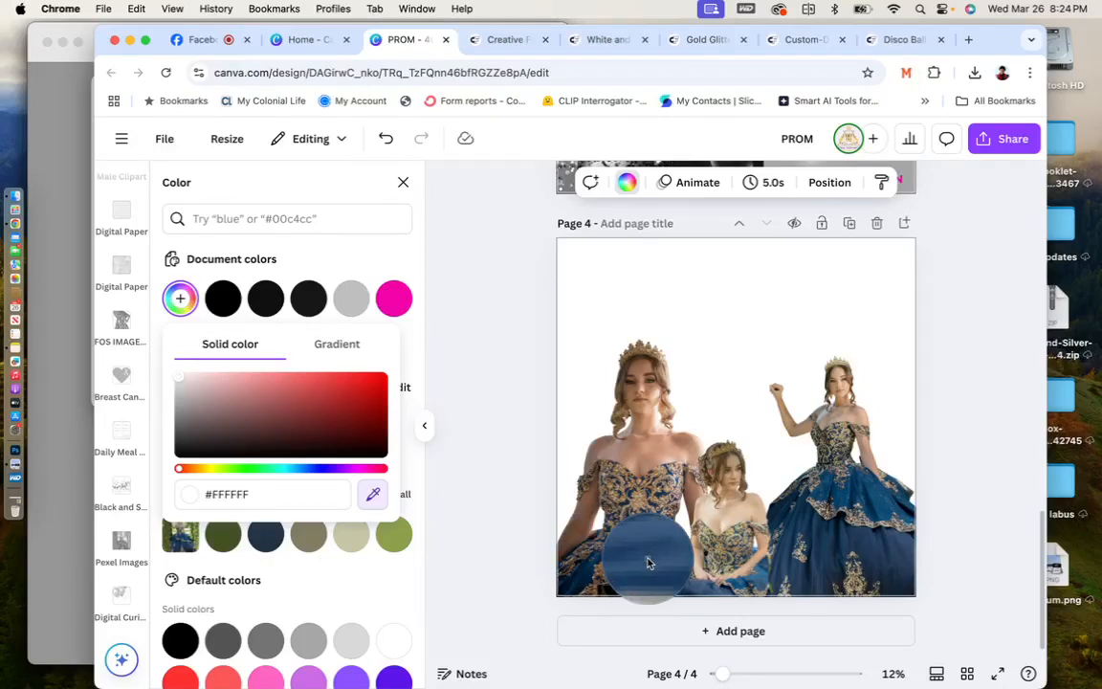
click(647, 562)
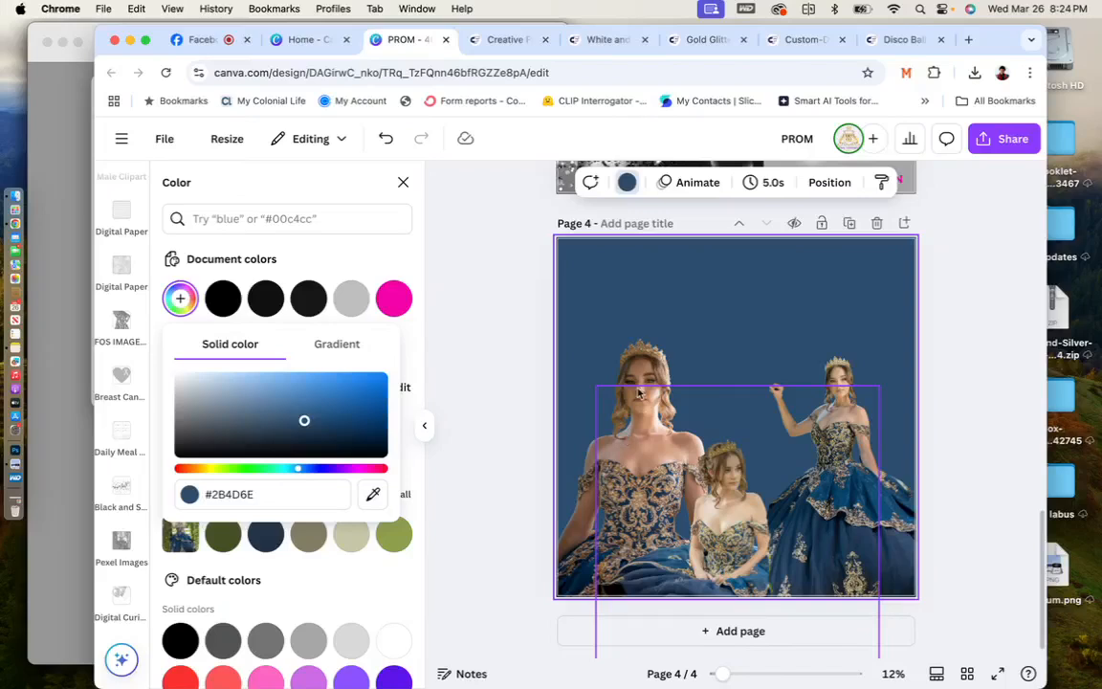
Try other background colours sampled from the gowns: #505953, #2E4865, #142031 and #1F3C59.
click(373, 495)
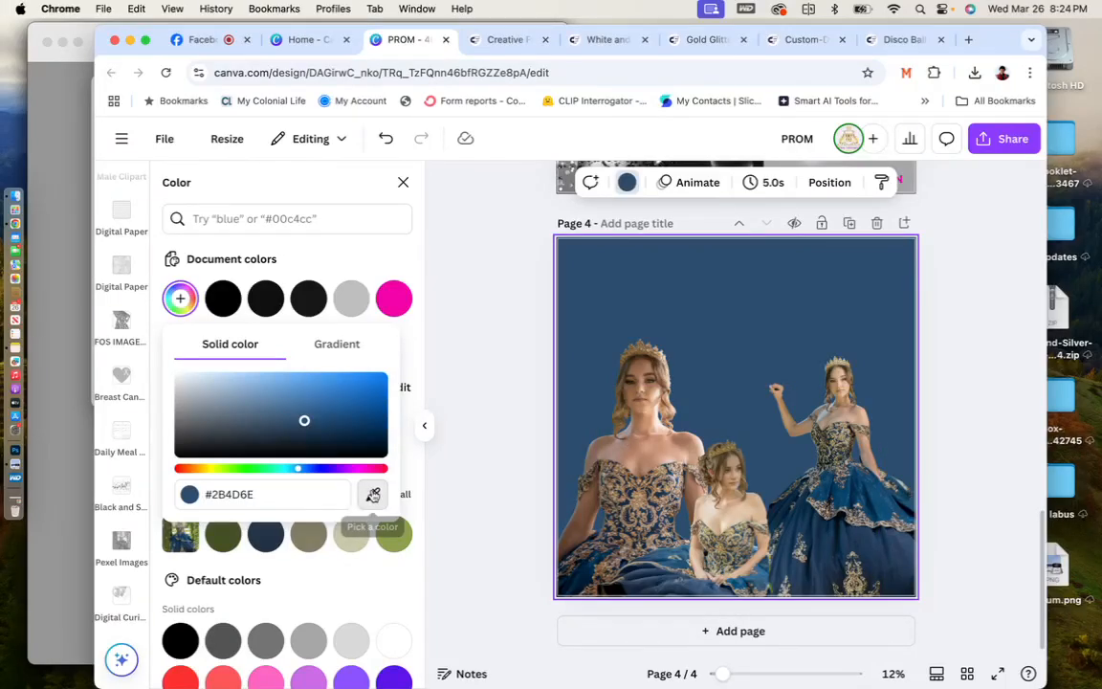
click(374, 495)
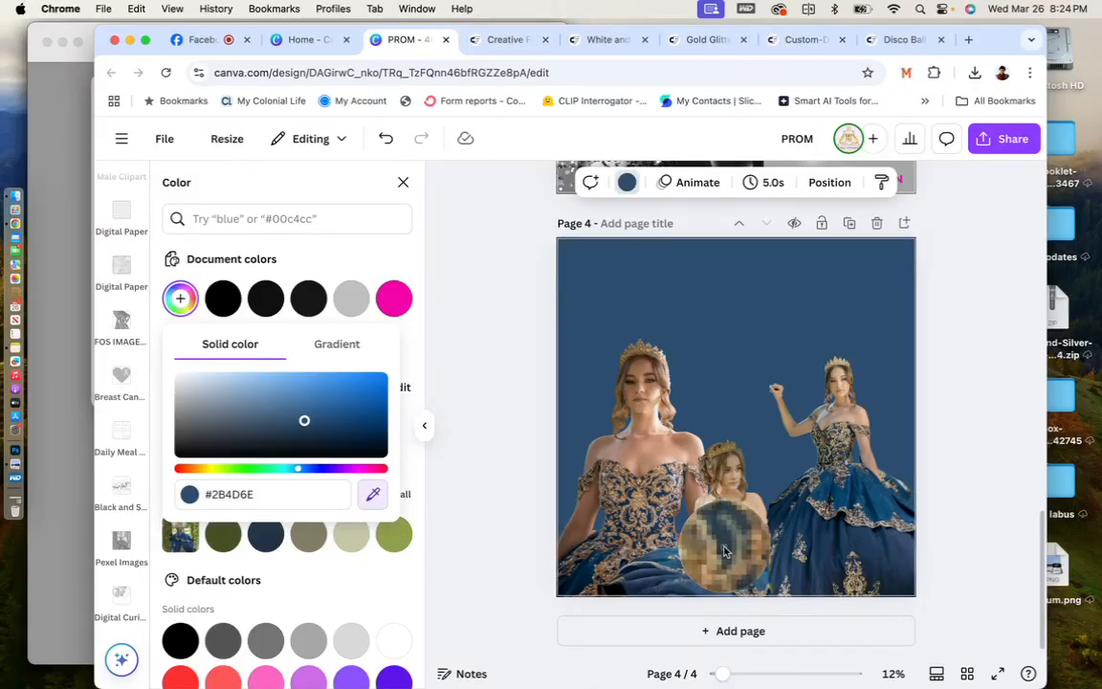
click(724, 552)
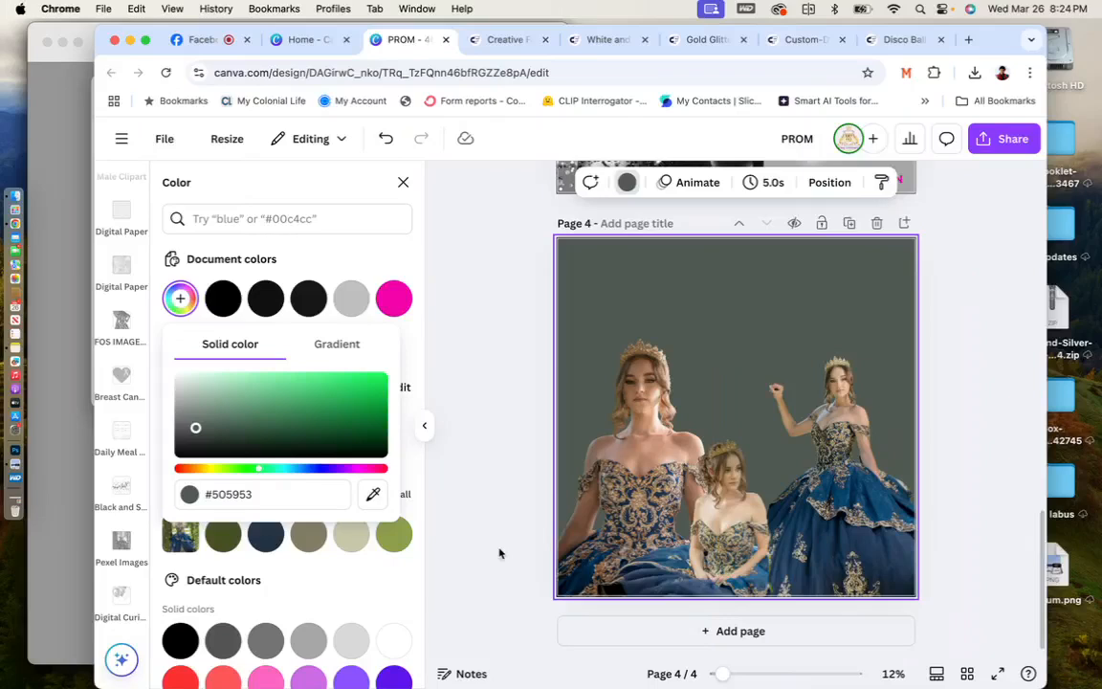
click(374, 494)
click(675, 582)
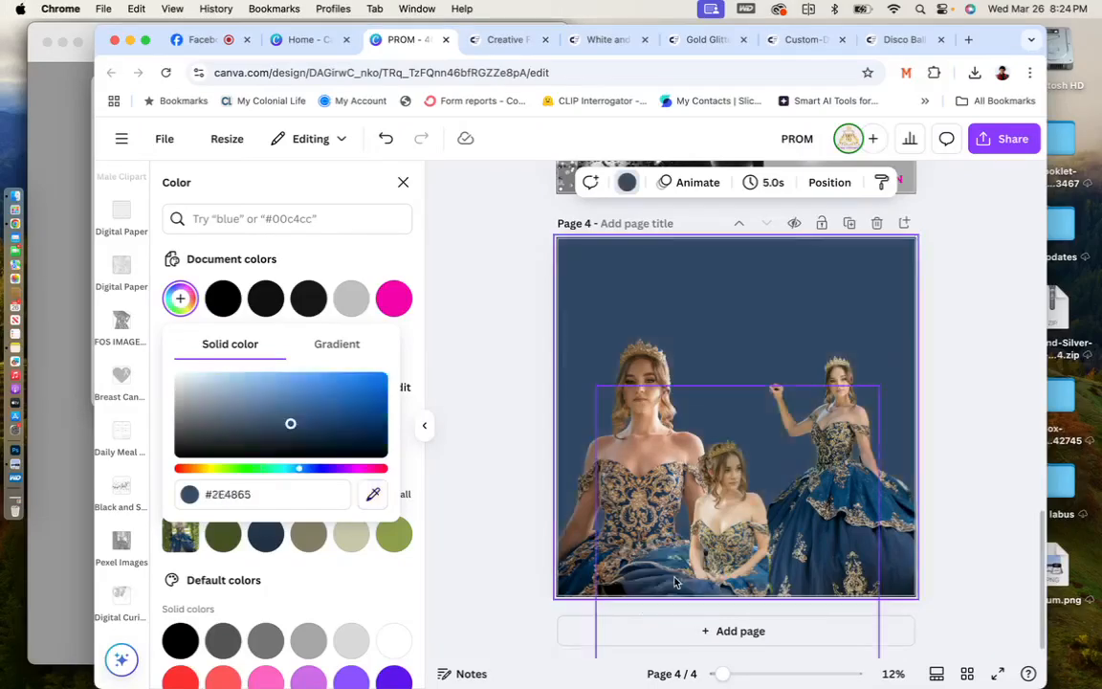
click(373, 494)
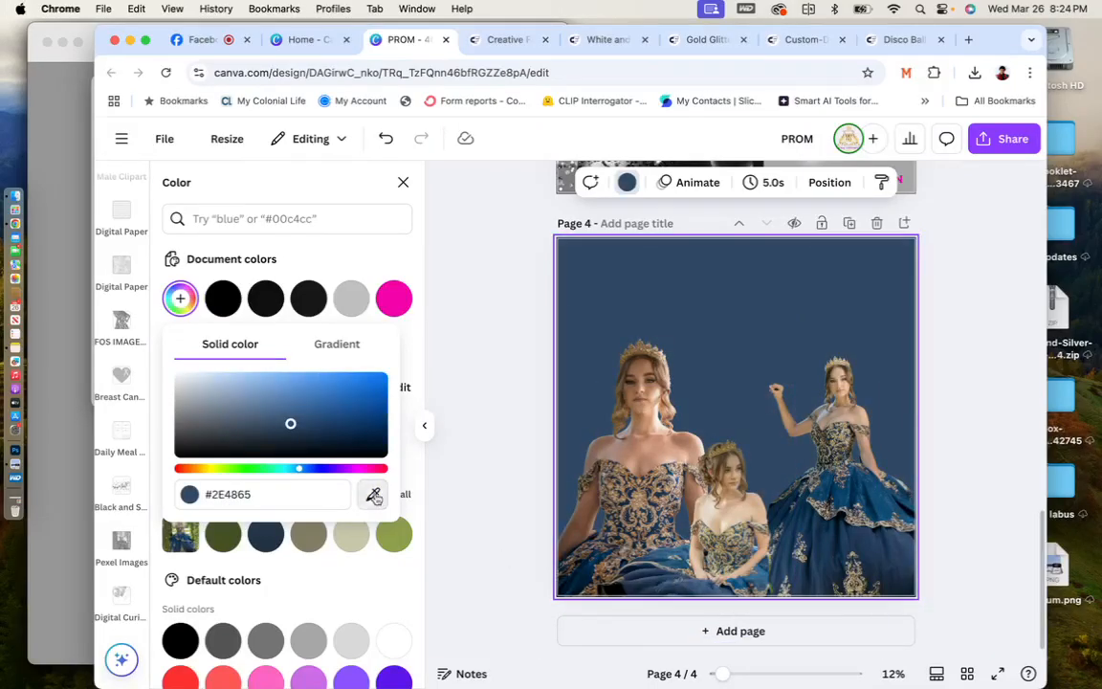
click(605, 574)
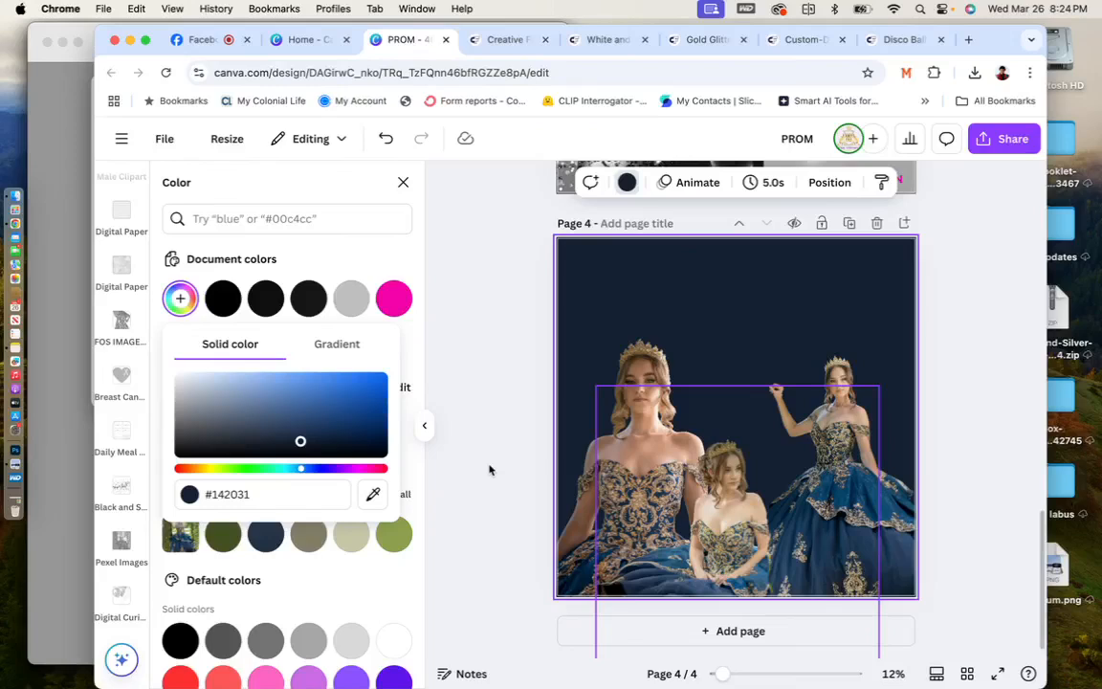
click(844, 543)
Set page 4's background to the brighter blue #0D4B74 sampled from the standing cutout's gown, and close the colour settings.
click(377, 492)
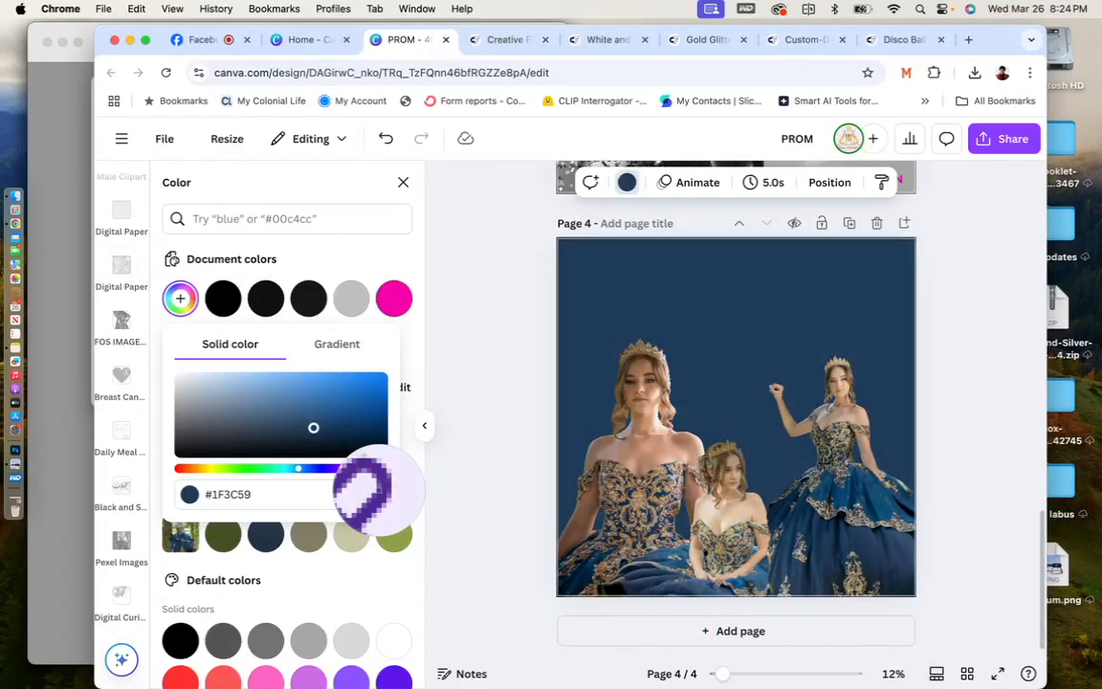
click(873, 498)
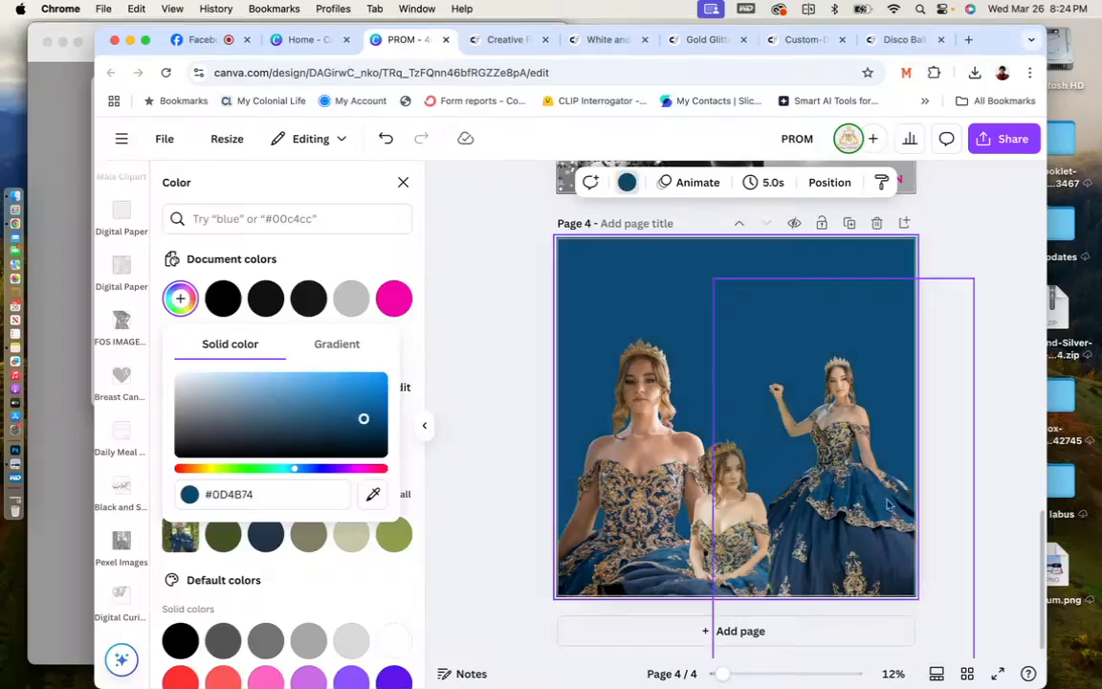
click(983, 400)
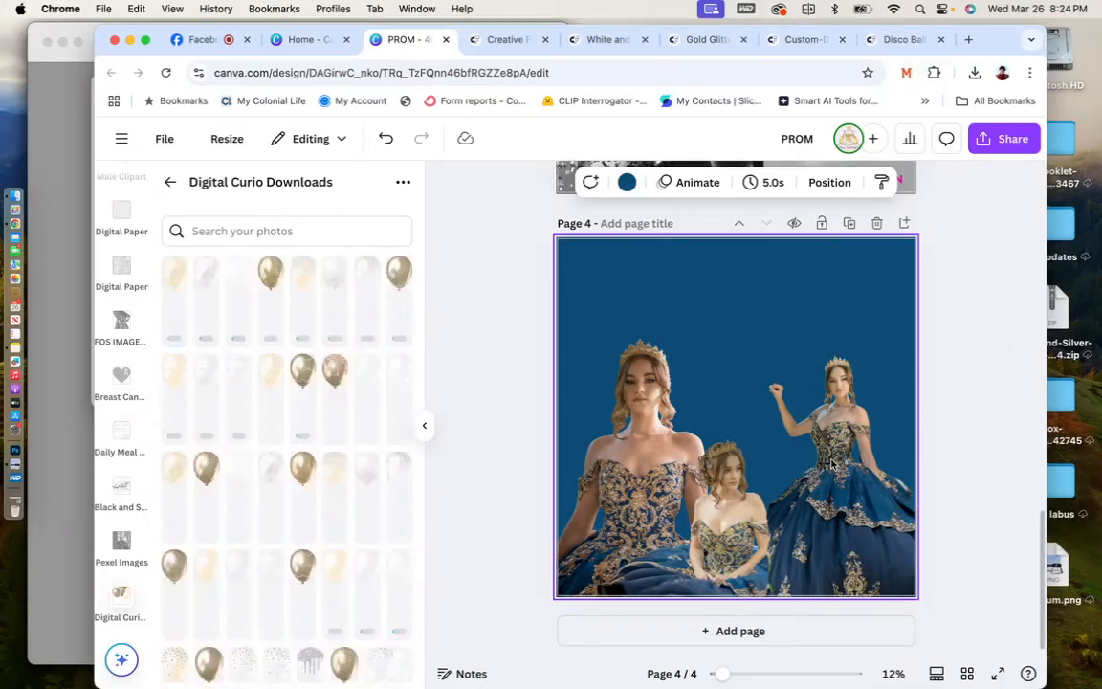
Try flipping the standing cutout with the raised hand horizontally, then flip it back to its original direction.
click(790, 418)
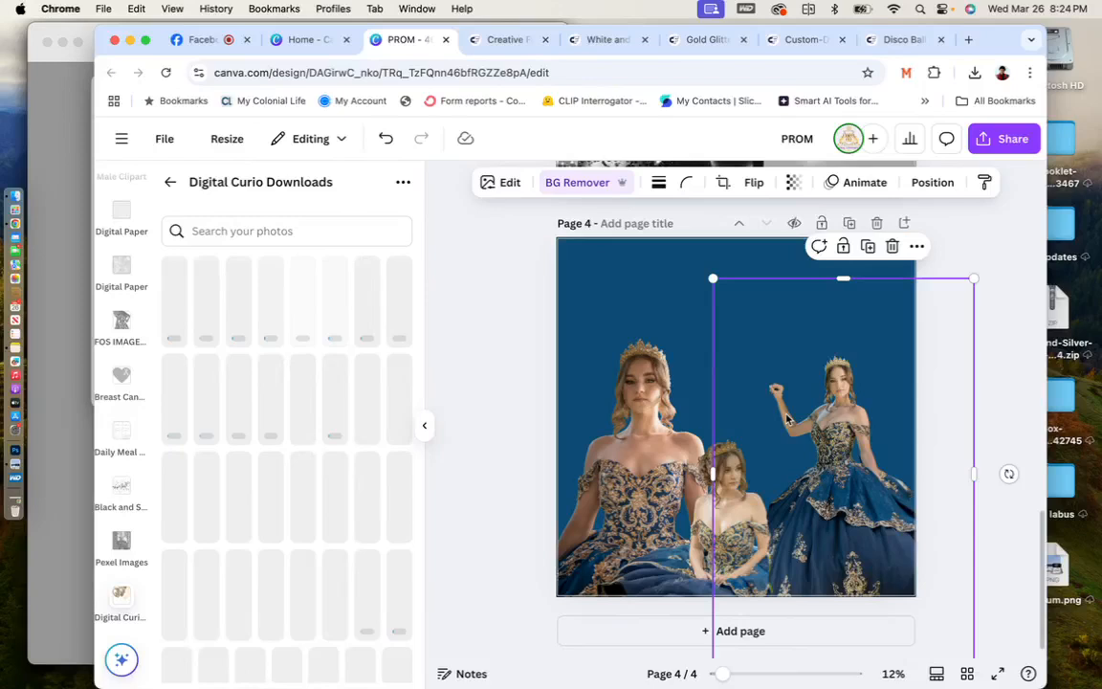
click(996, 274)
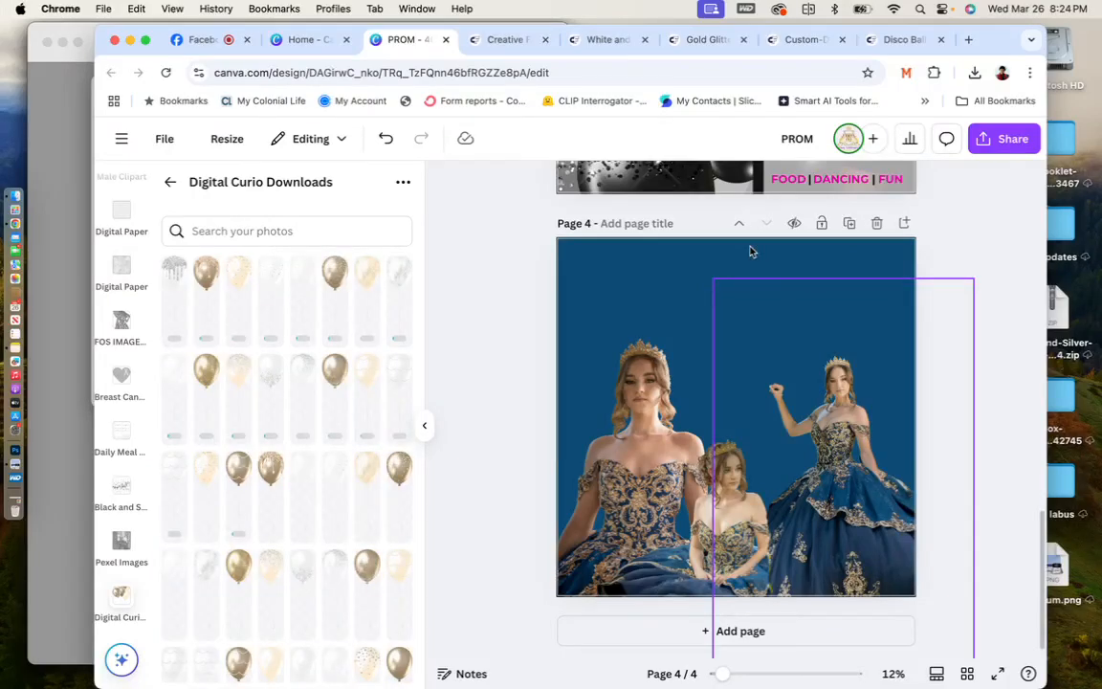
click(751, 287)
click(754, 182)
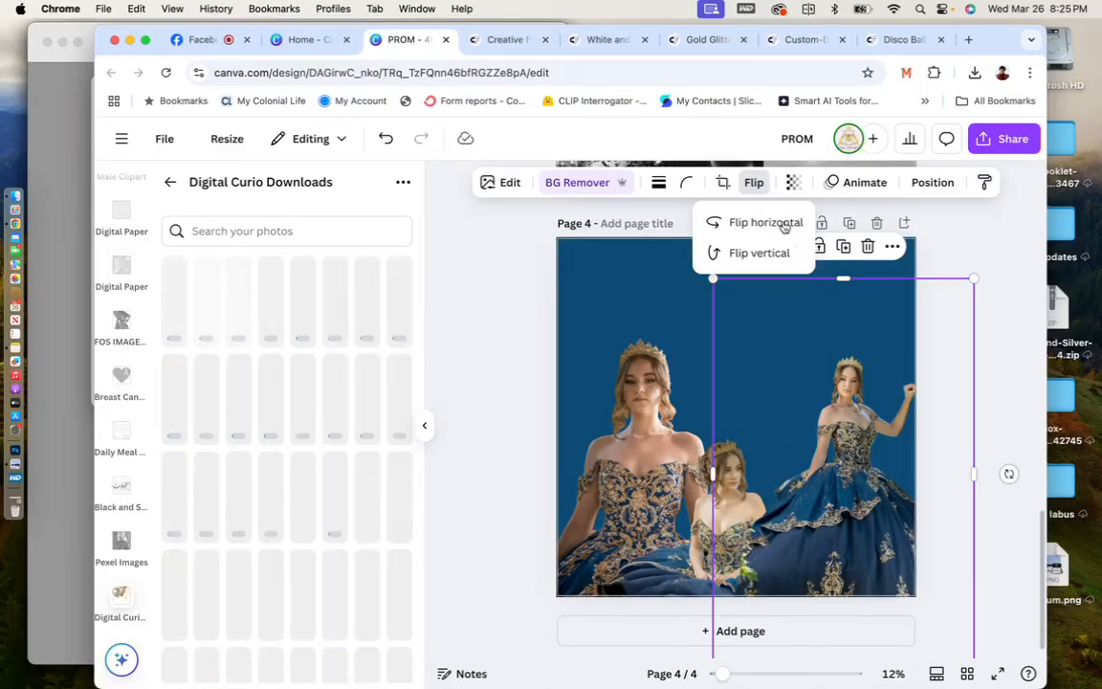
click(784, 224)
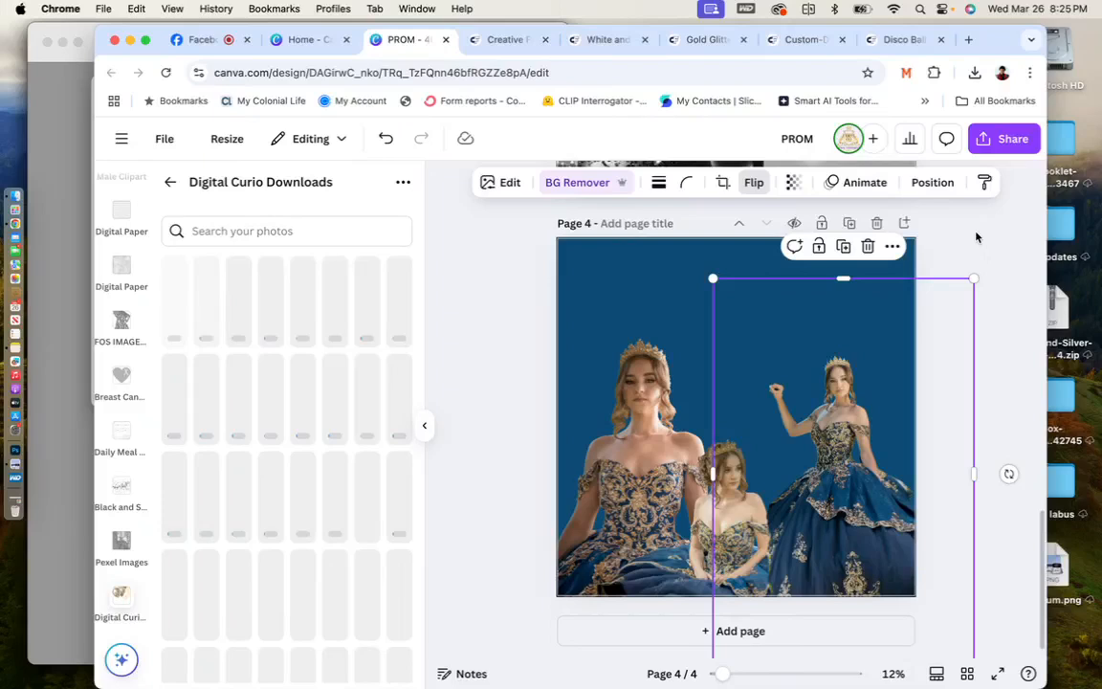
Close the five open Creative Fabrica browser tabs, keeping the PROM design open.
click(545, 39)
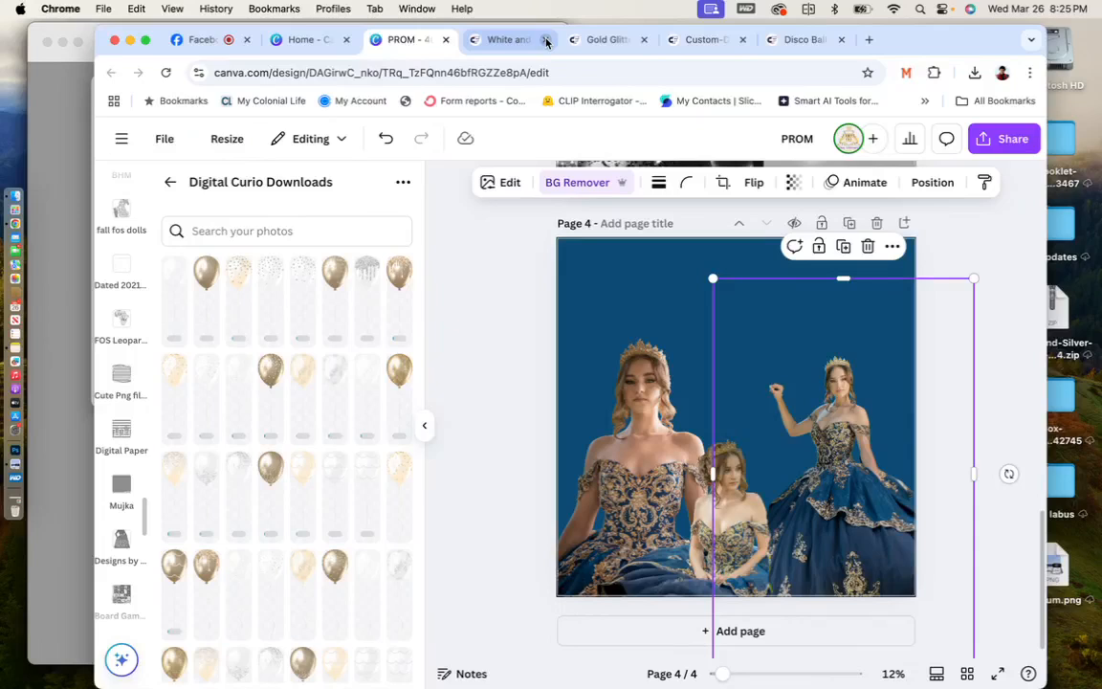
click(546, 40)
click(546, 40)
click(546, 40)
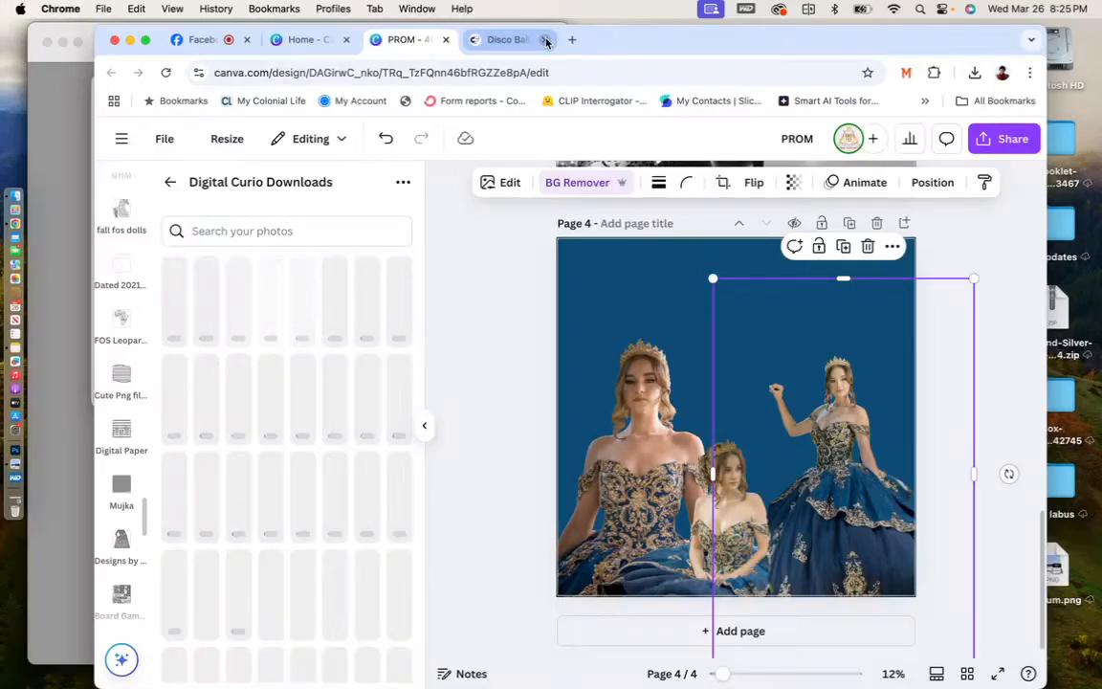
click(546, 39)
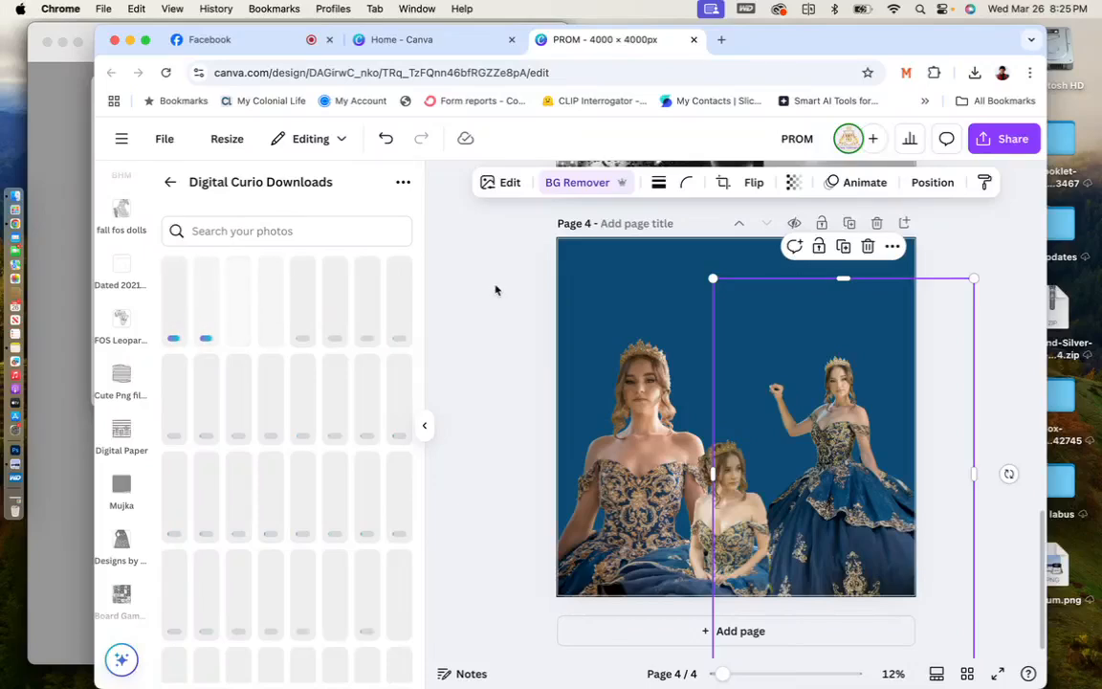
Search the elements for "gold bar" and filter the results to Pro items.
scroll(496, 290, up, 6)
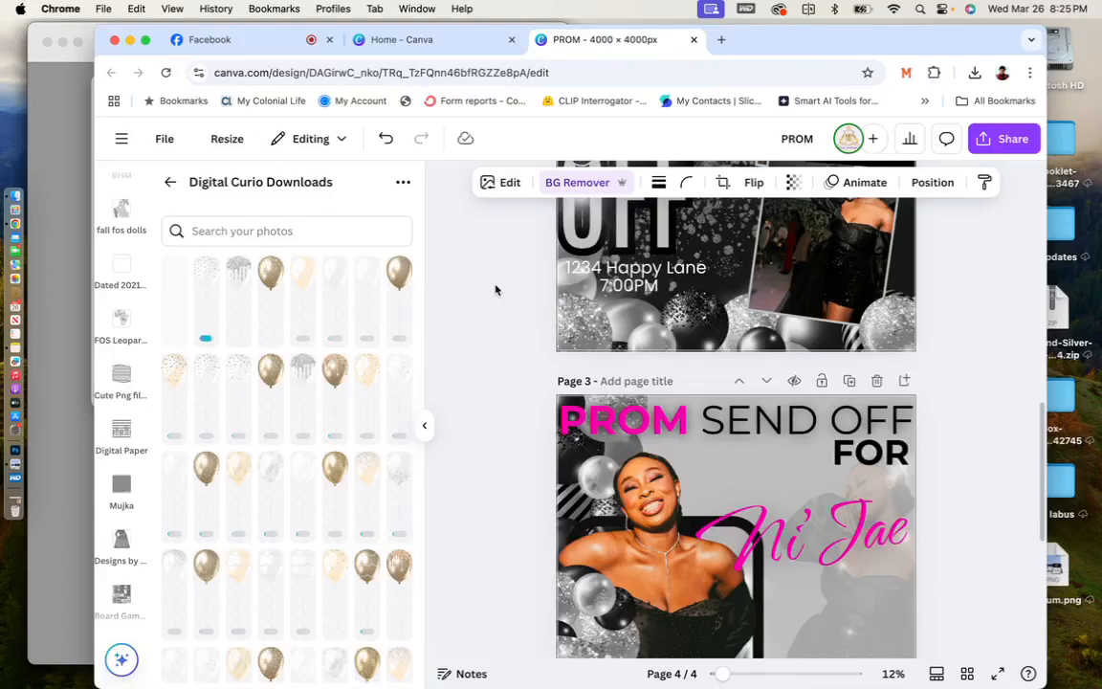
scroll(495, 290, down, 5)
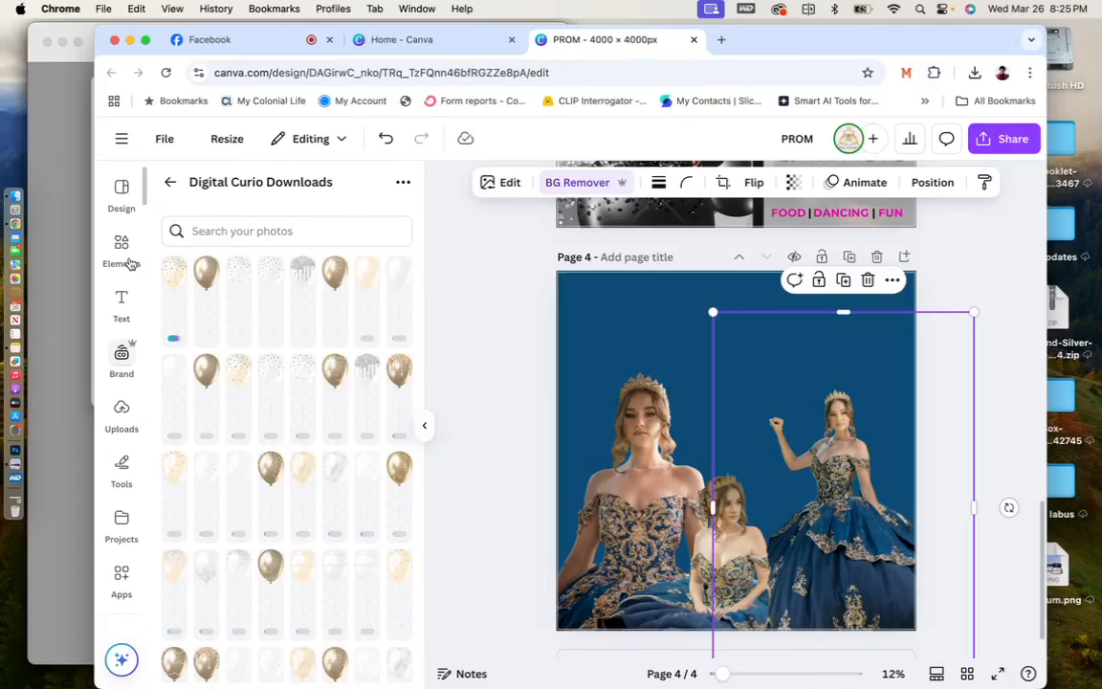
click(131, 263)
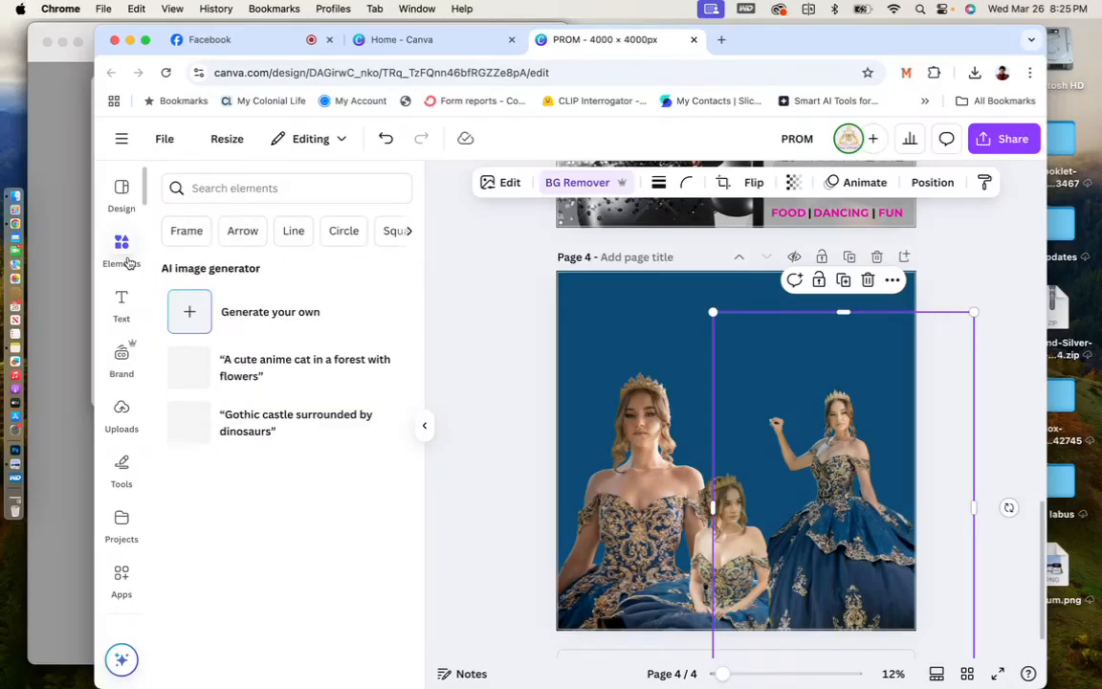
click(269, 188)
text(gold bar)
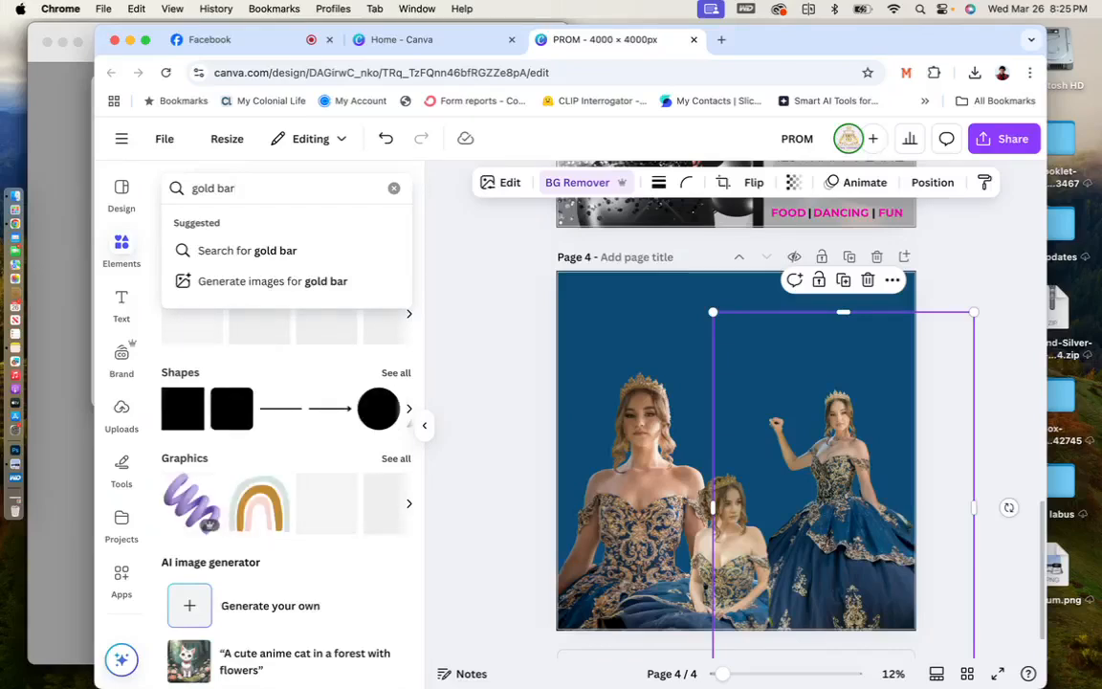
click(395, 189)
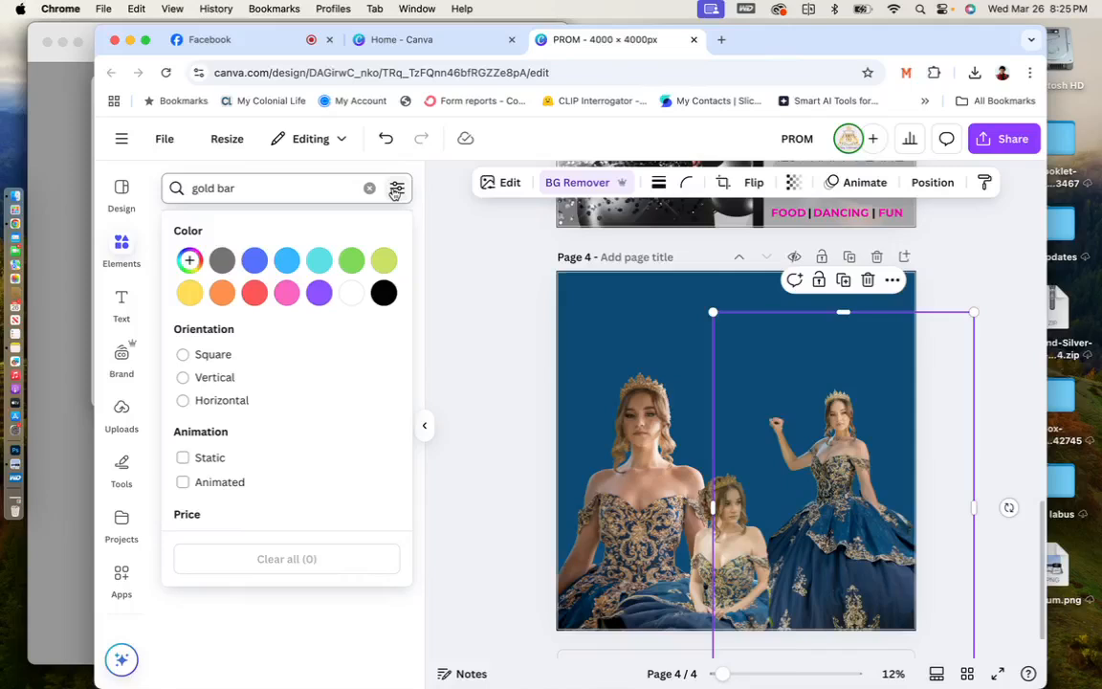
scroll(254, 479, down, 2)
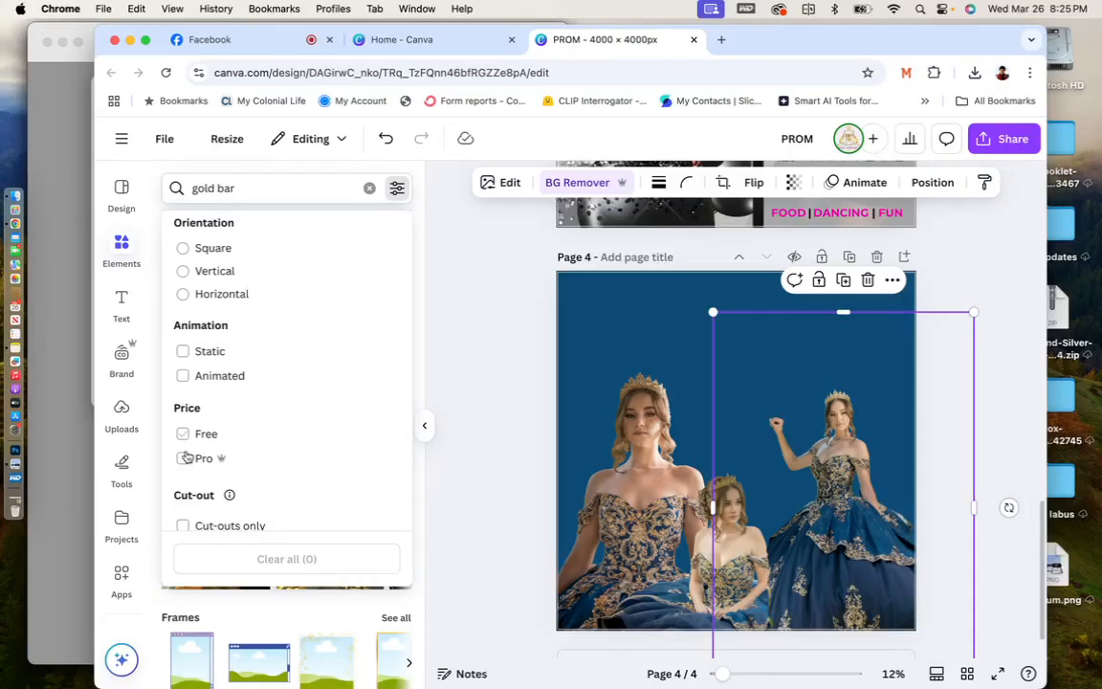
click(182, 458)
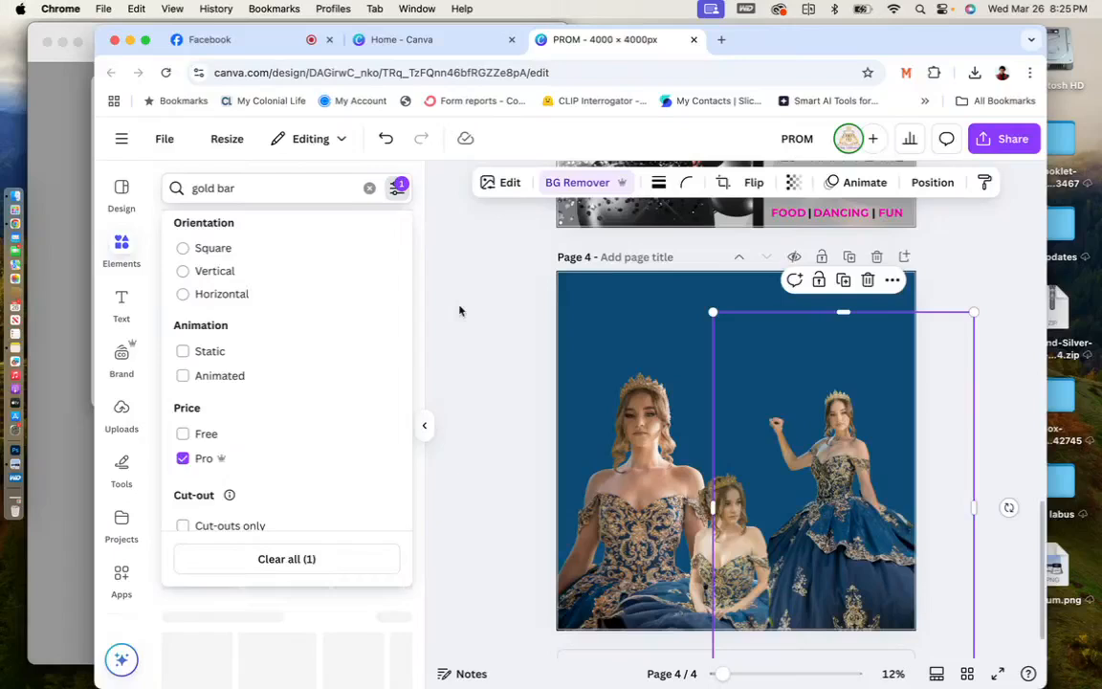
click(457, 307)
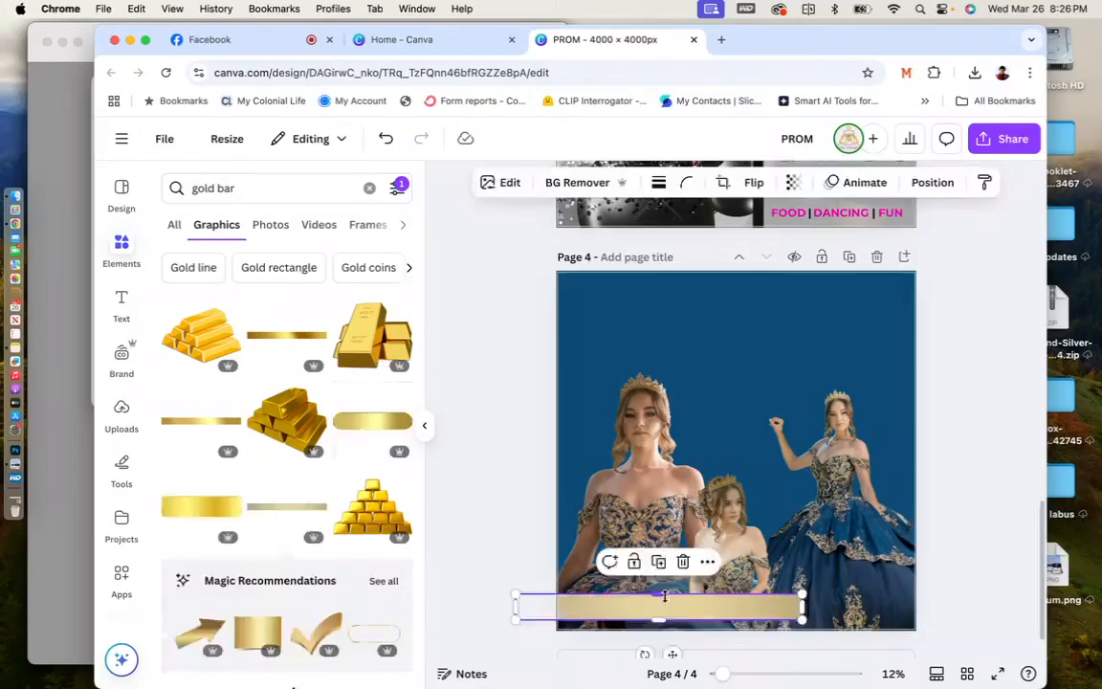
Enlarge the gold bar and position it across the full width of page 4 near its lower edge.
drag(660, 595, 935, 591)
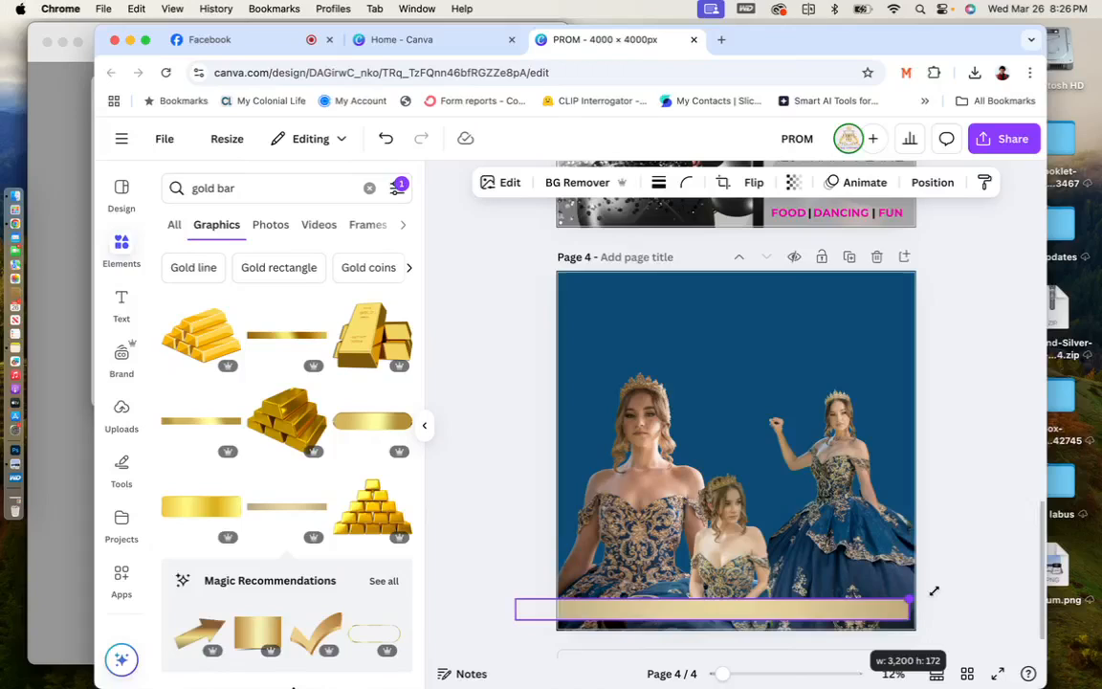
click(960, 444)
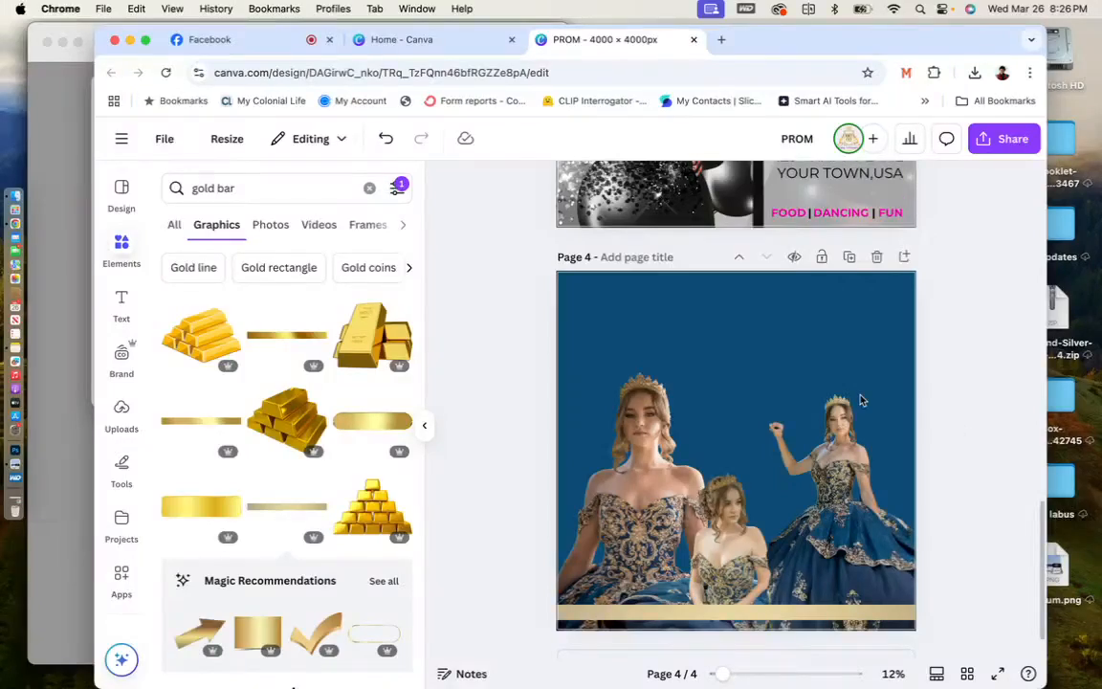
Add body text reading "PROM" in white Poppins, enlarged to about size 429, over the head of the largest figure.
click(122, 301)
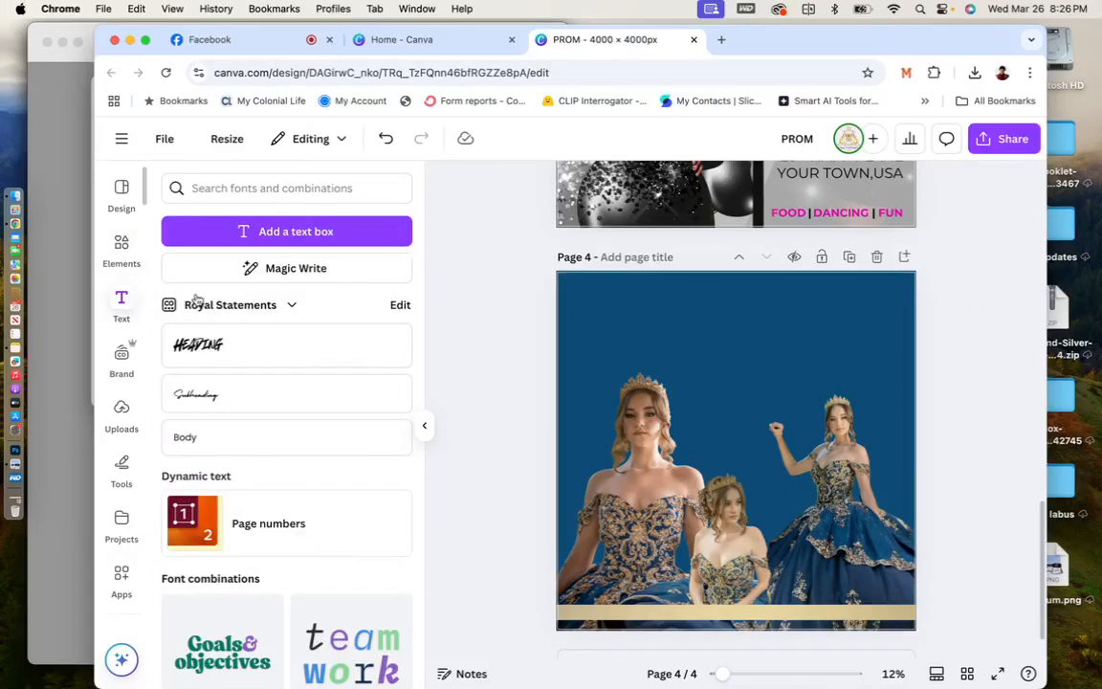
click(186, 437)
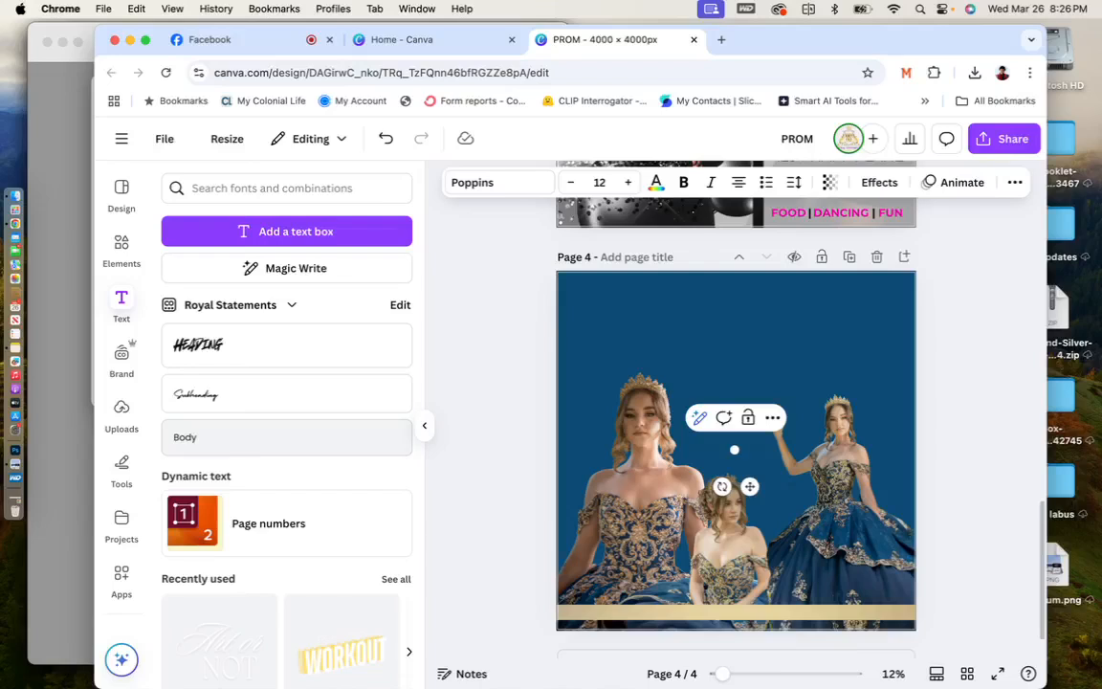
drag(733, 448, 593, 393)
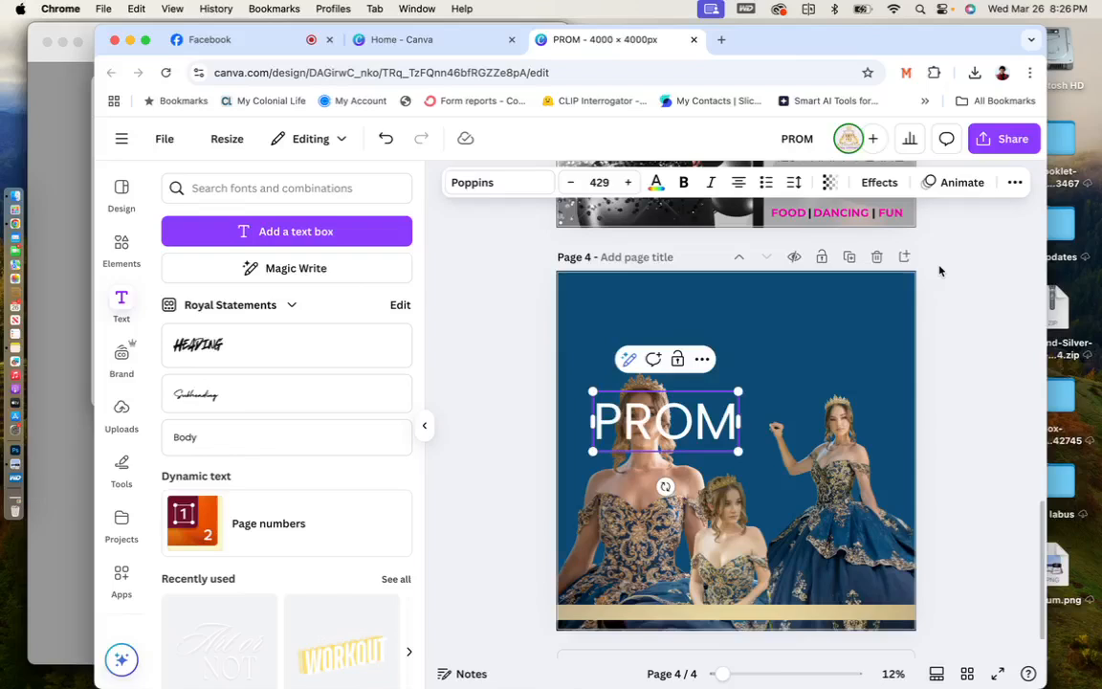
click(941, 272)
Insert the number 2 from the Black and Silver balloons project folder, shrink it and place it above the PROM text.
click(121, 524)
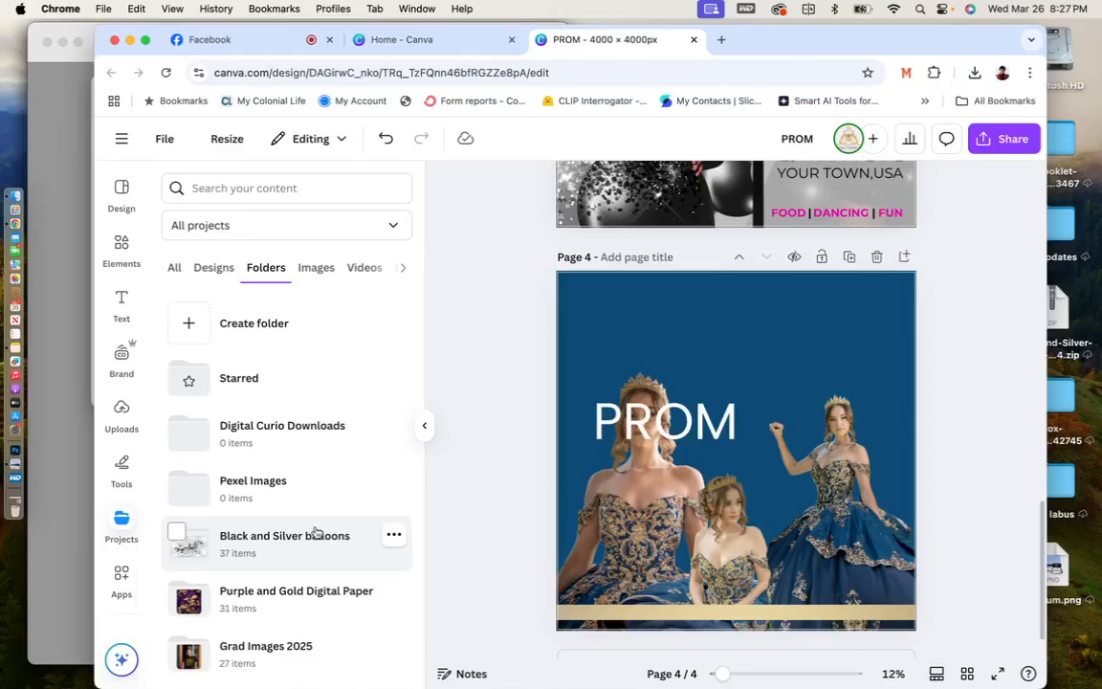
click(317, 533)
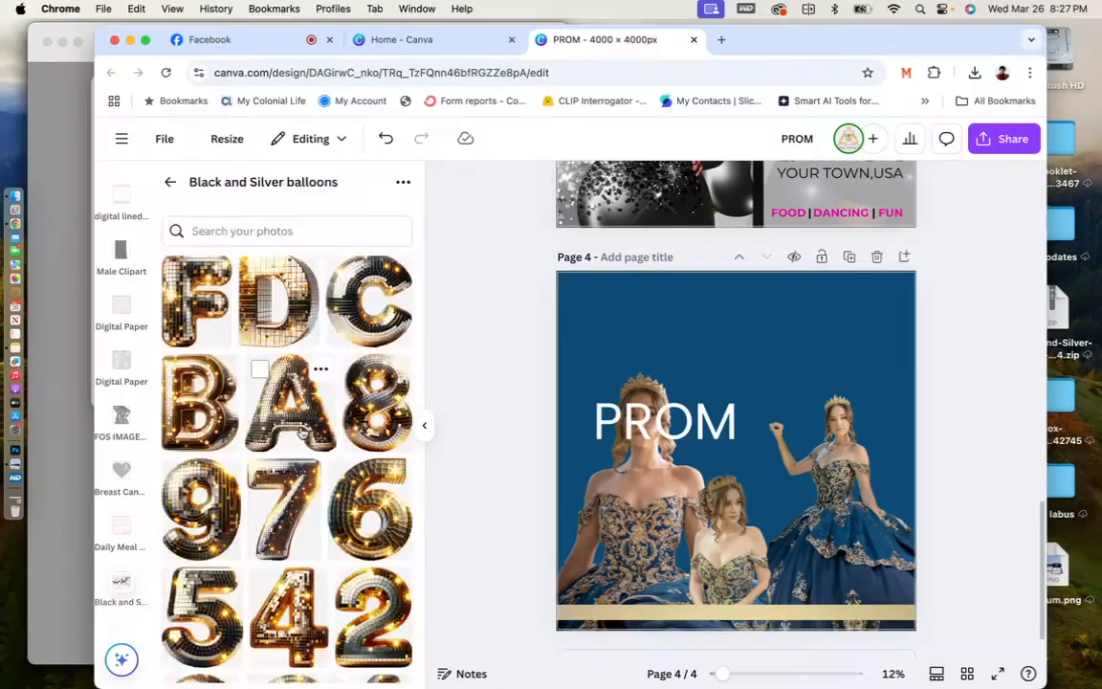
scroll(300, 432, down, 4)
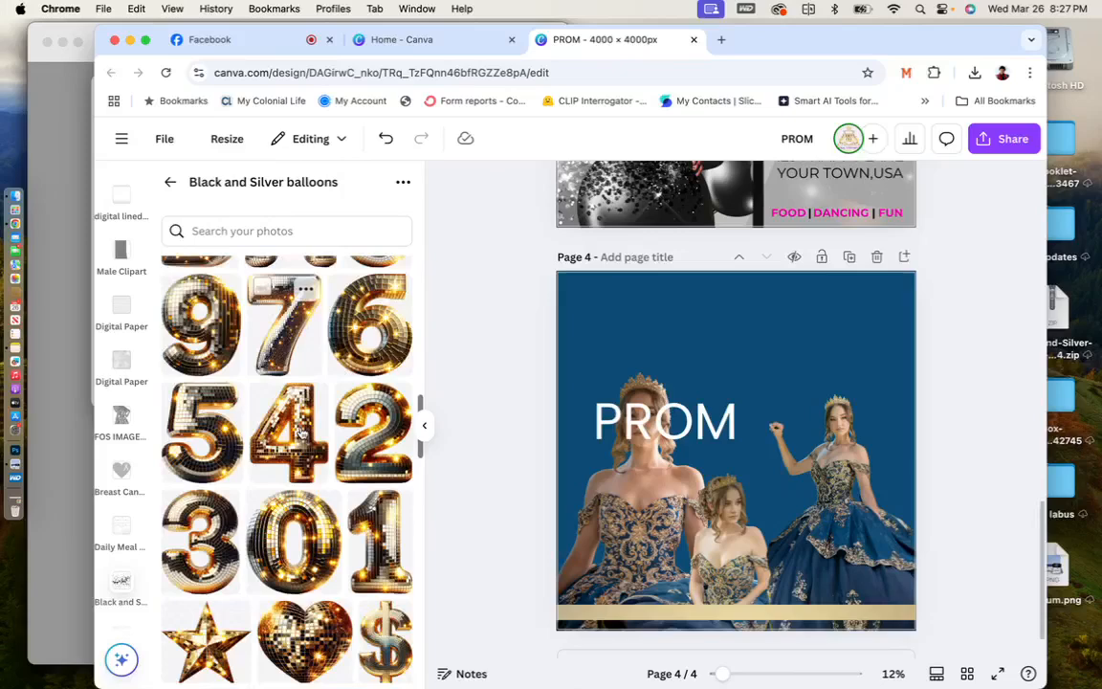
scroll(299, 432, down, 3)
scroll(301, 432, up, 1)
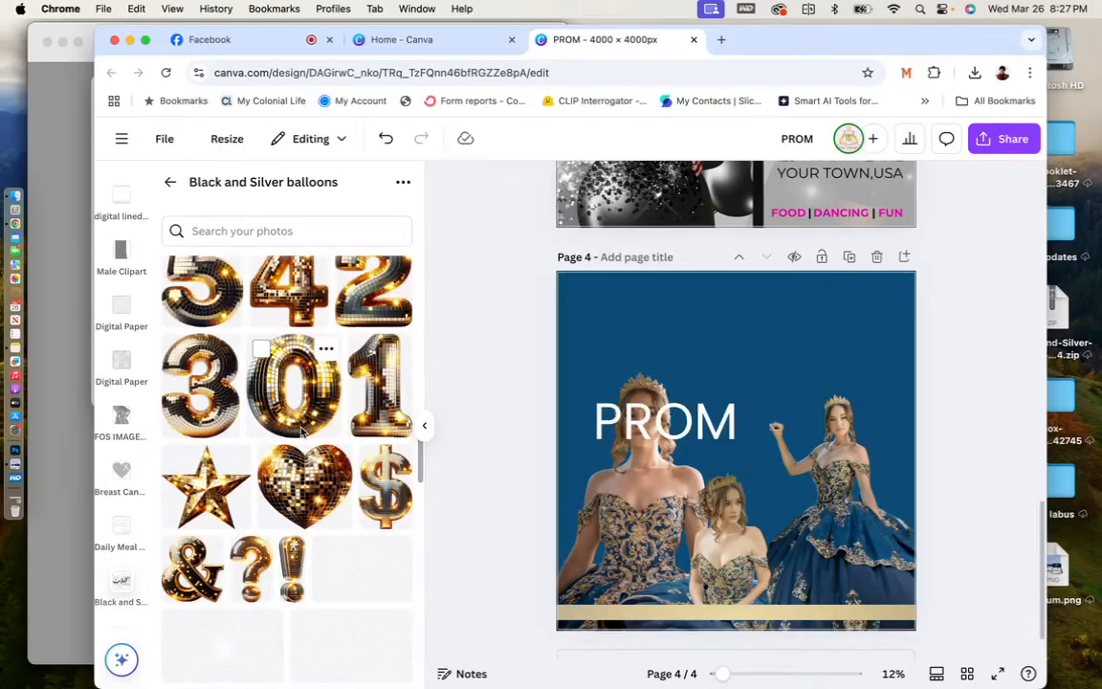
scroll(300, 433, up, 1)
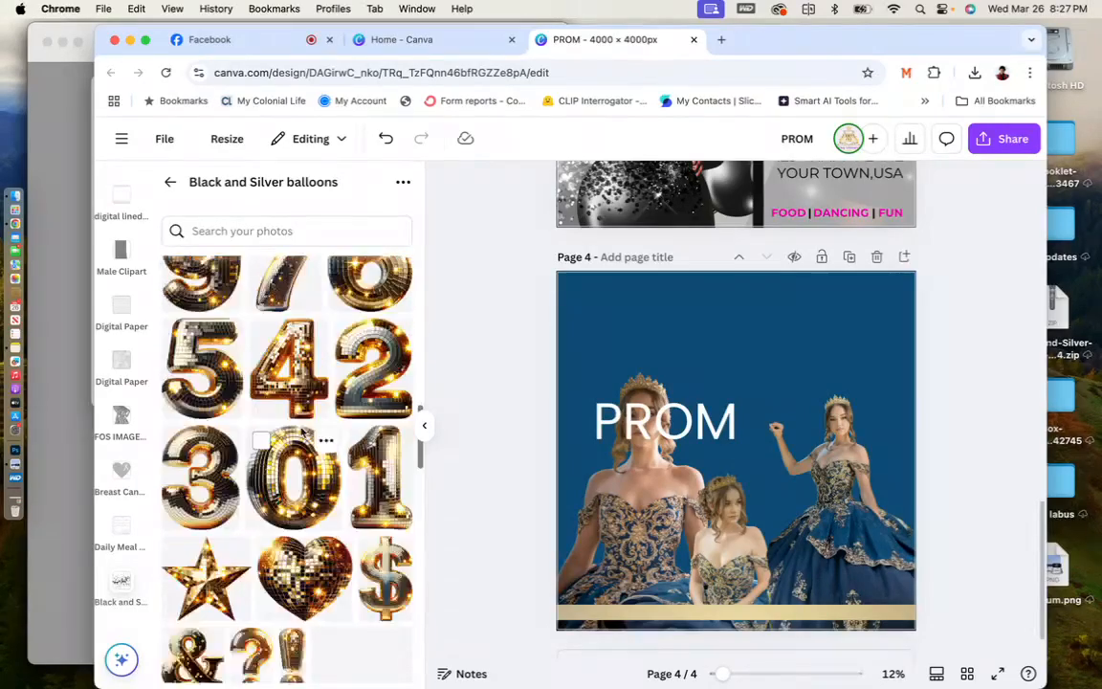
scroll(301, 432, up, 1)
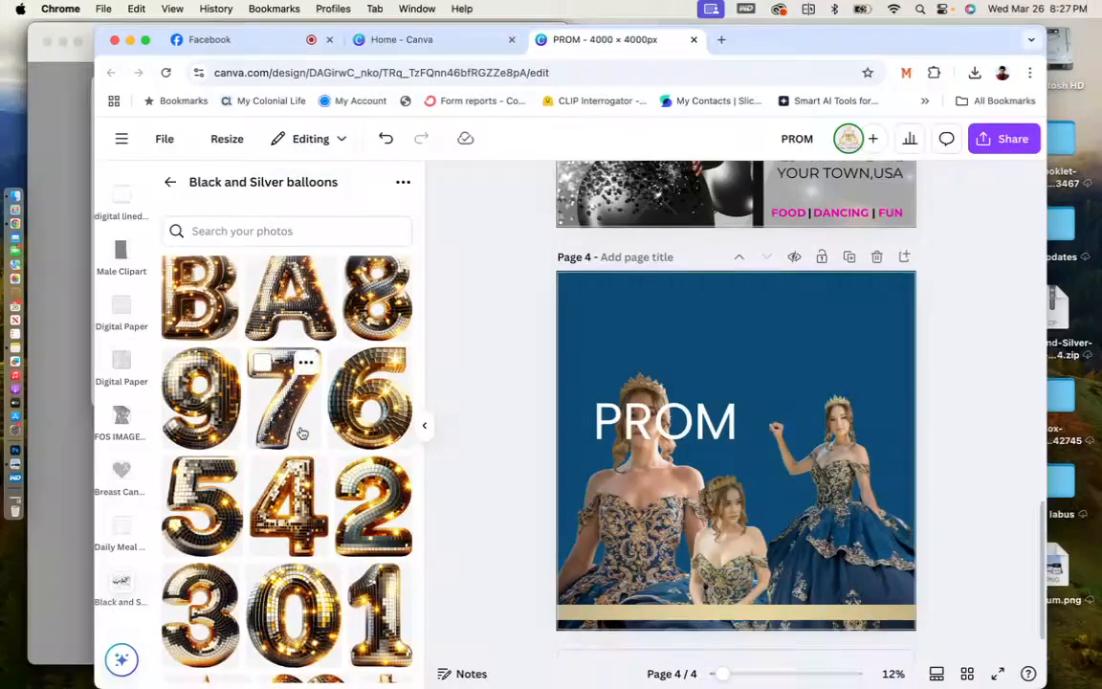
click(381, 514)
drag(825, 566, 731, 493)
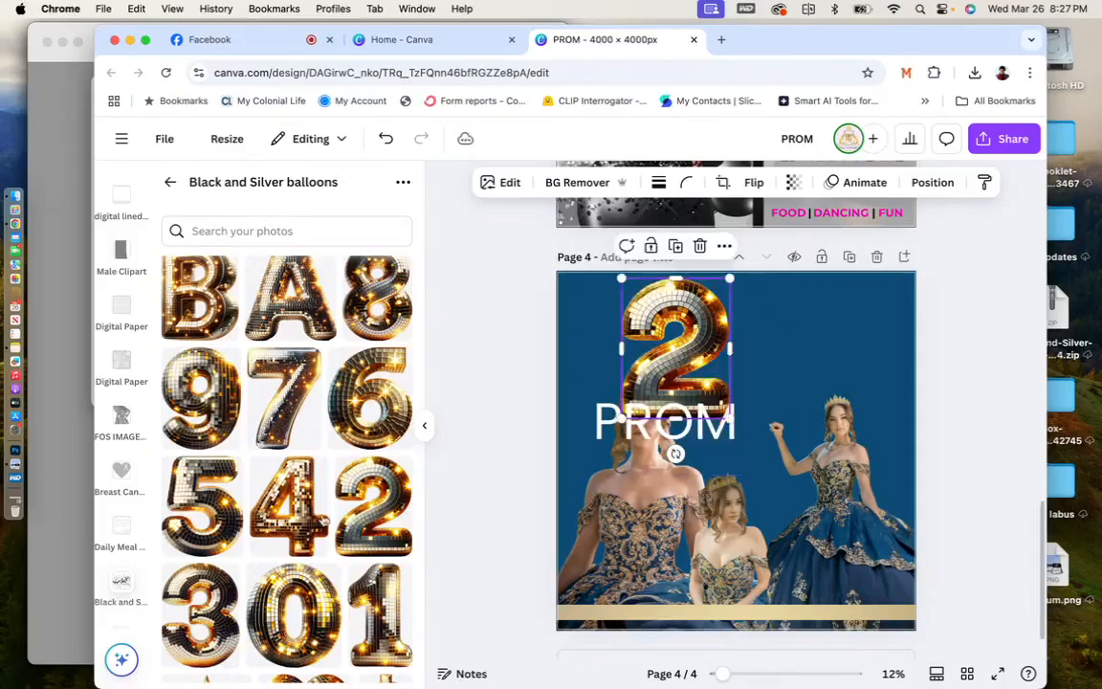
Add the 0 balloon, shrink it to about the height of the 2, and stack it with a duplicate of the 2.
drag(277, 594, 725, 327)
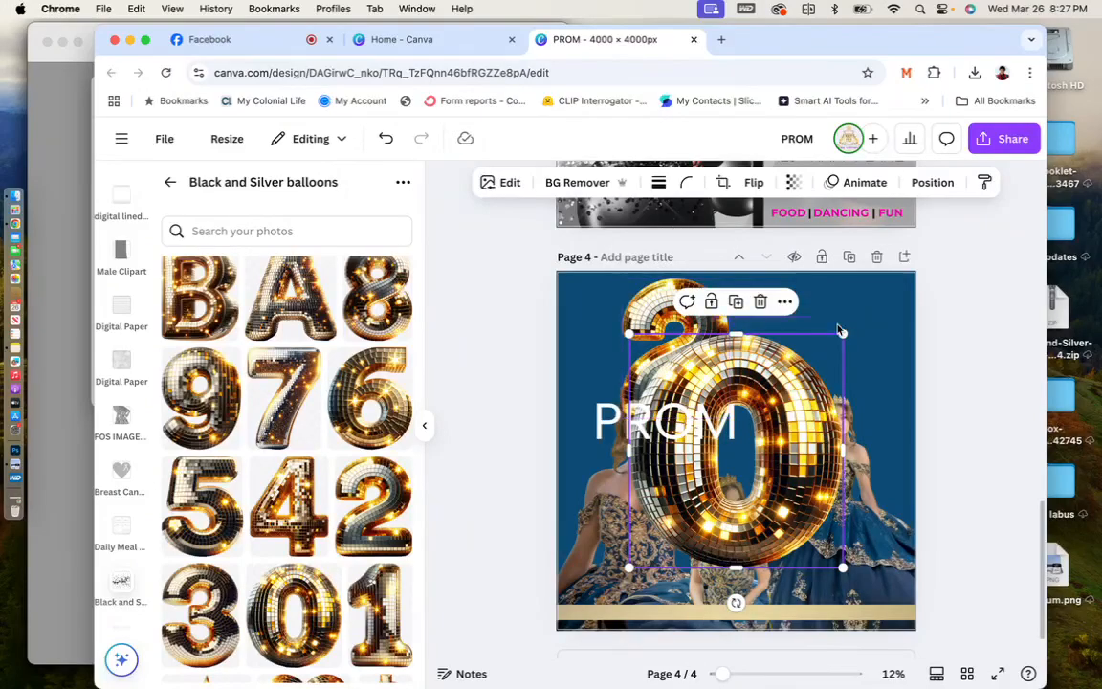
drag(843, 334, 770, 413)
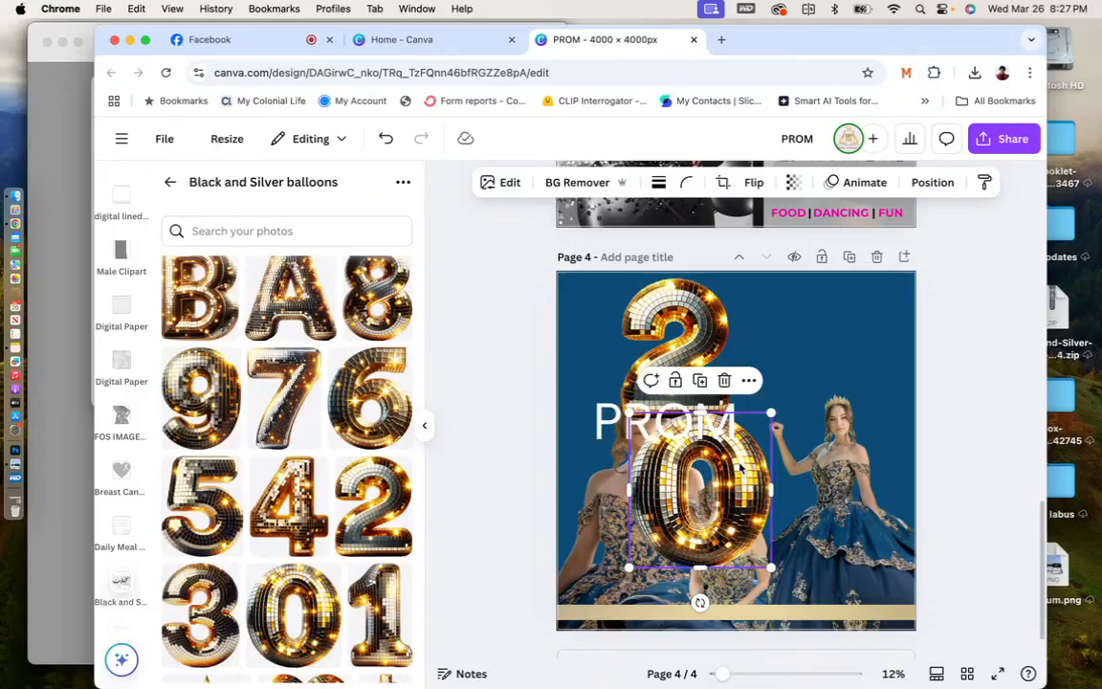
drag(740, 468, 715, 334)
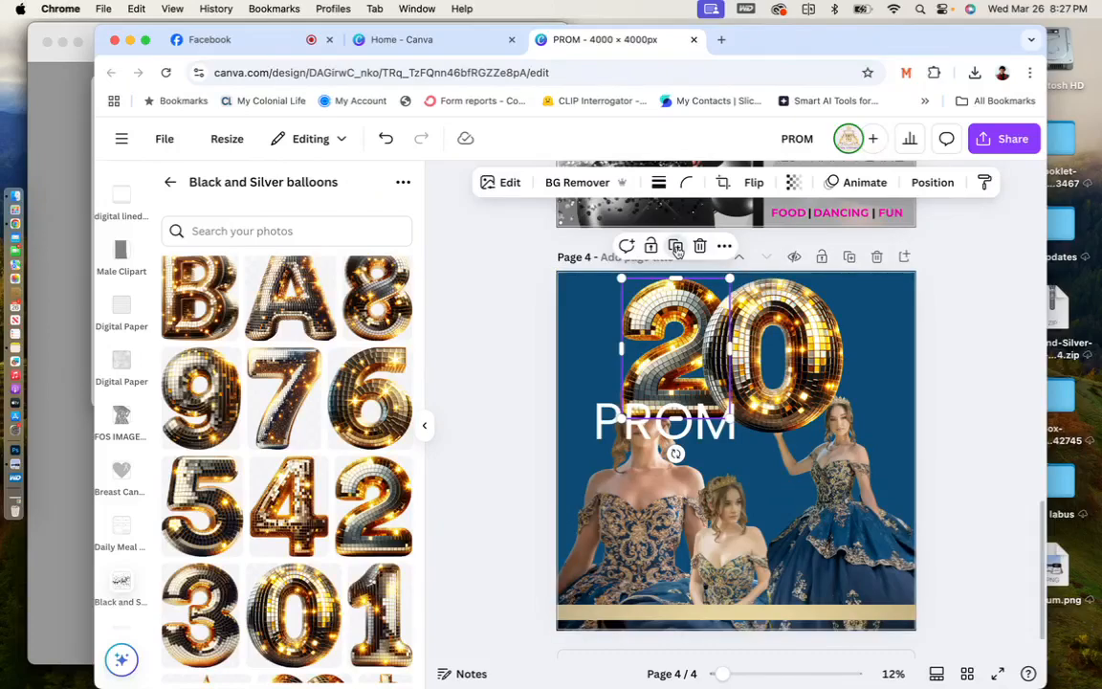
drag(774, 317, 678, 314)
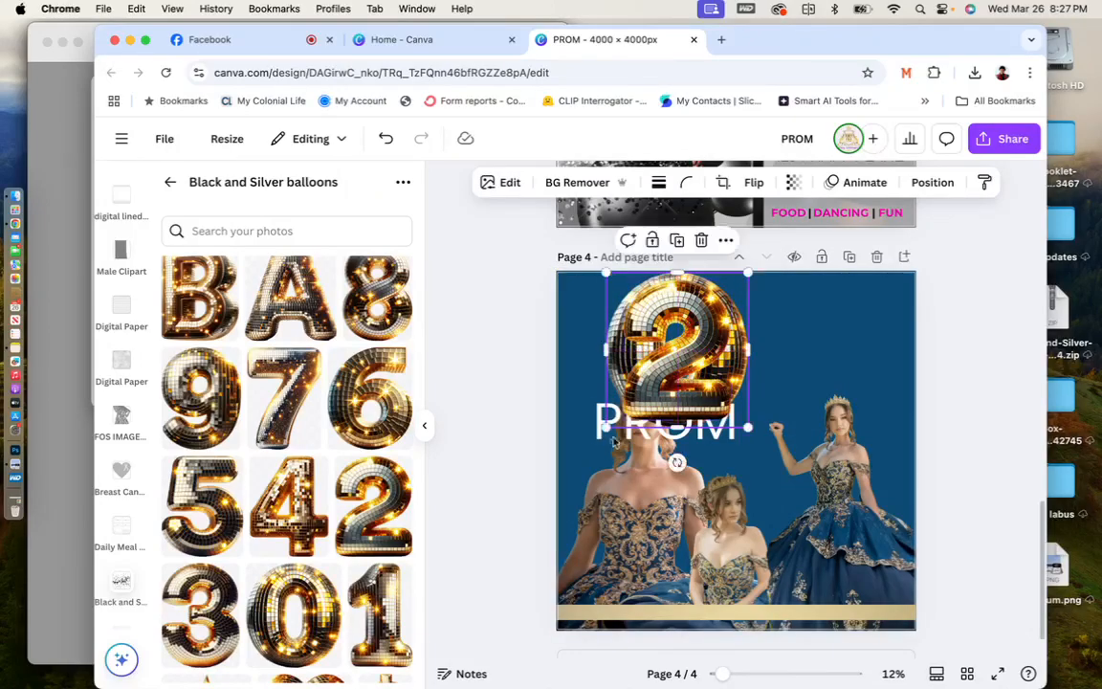
drag(607, 428, 606, 414)
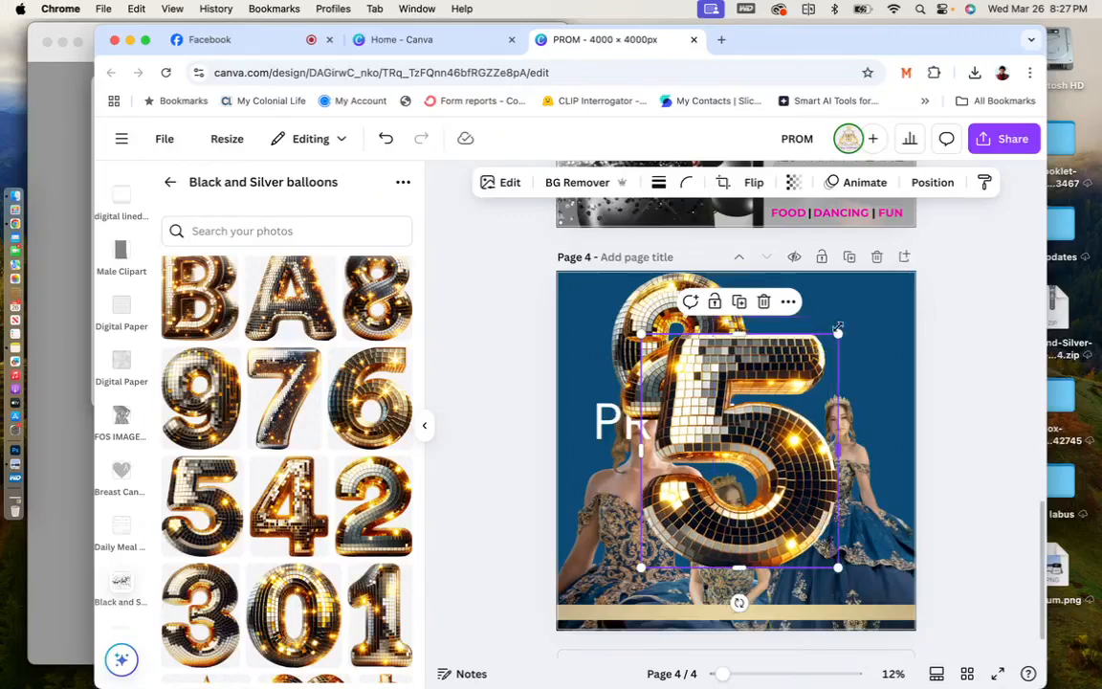
drag(816, 352, 760, 411)
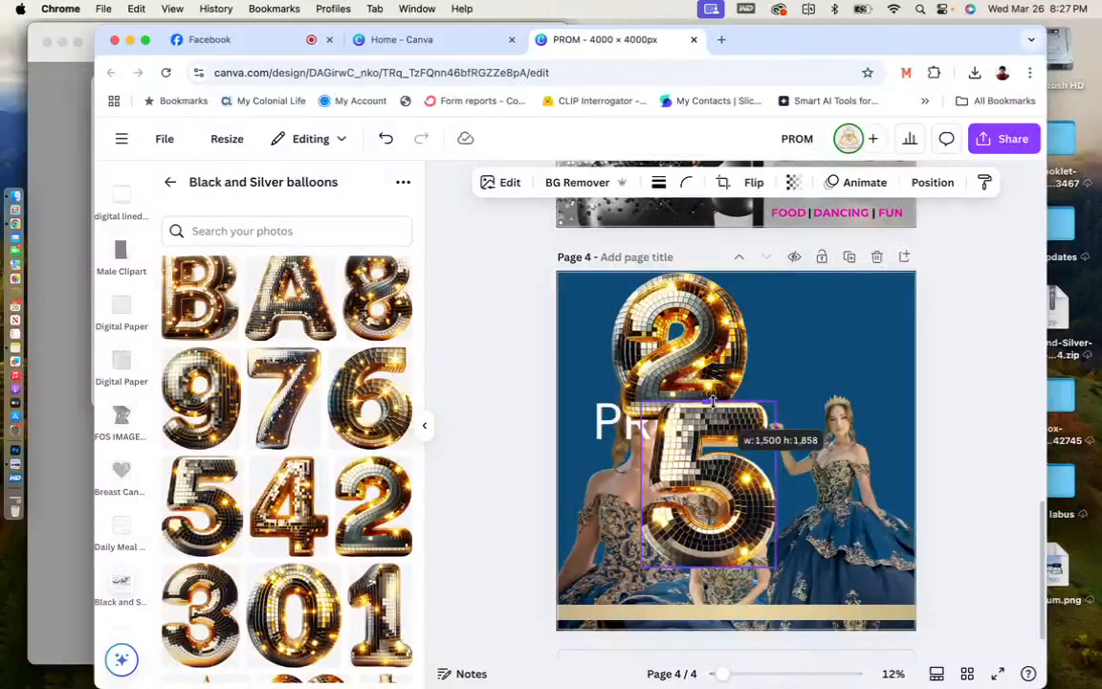
click(847, 344)
key(Delete)
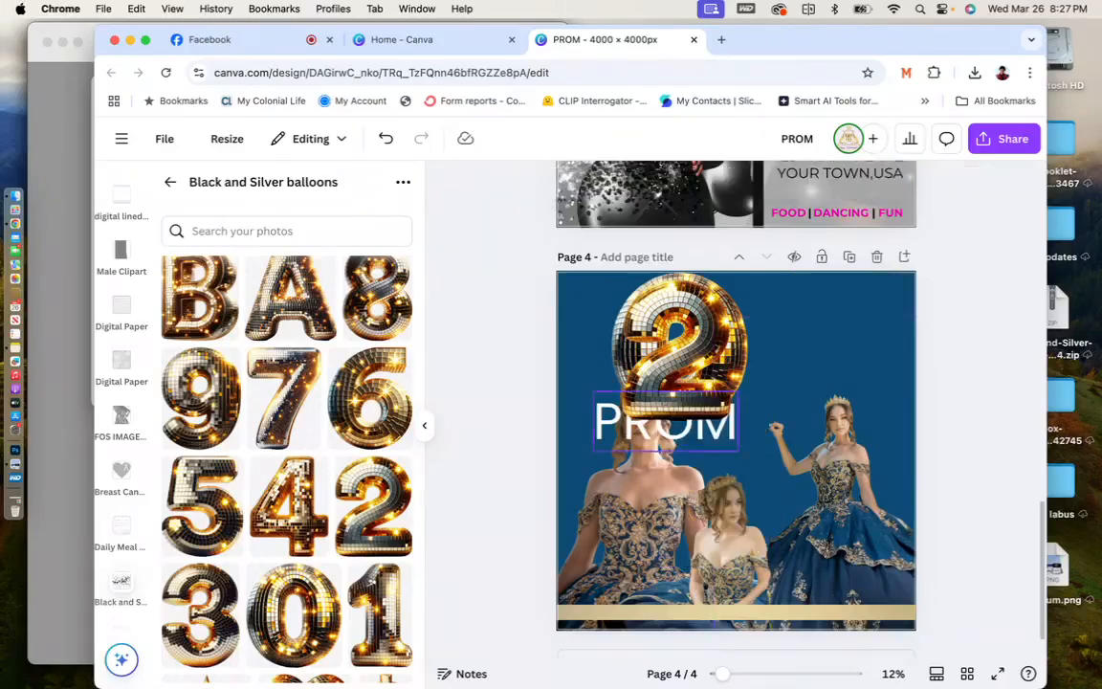
Add the 5 balloon, shrink it, and stack it over the other digits at a matching height.
click(198, 494)
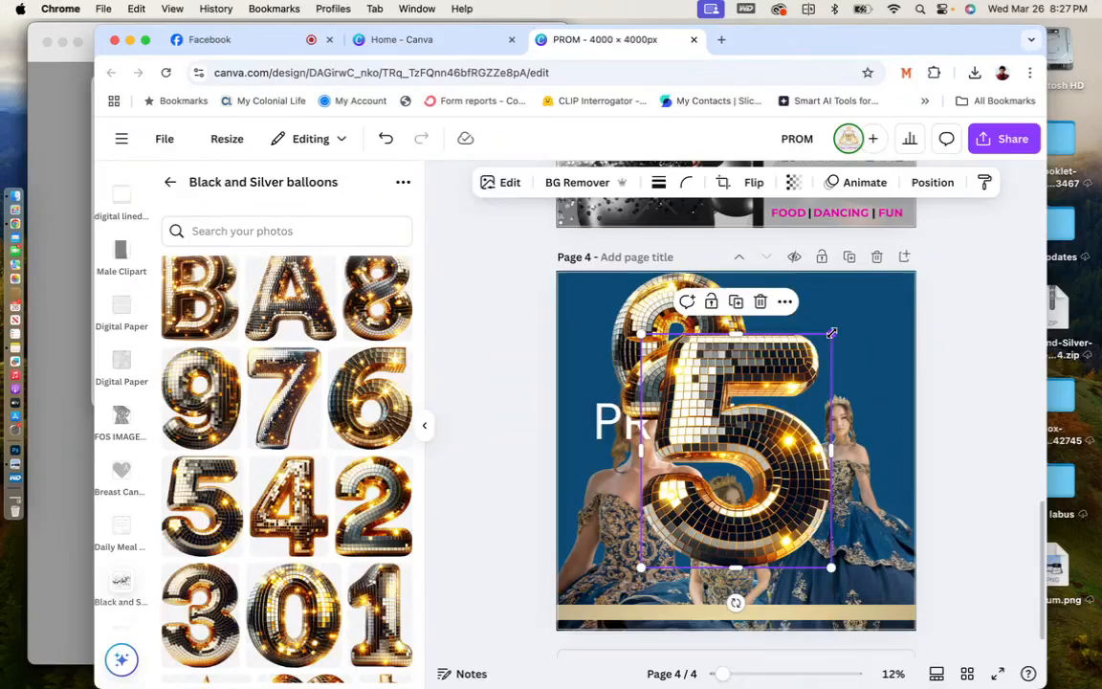
drag(832, 333, 747, 437)
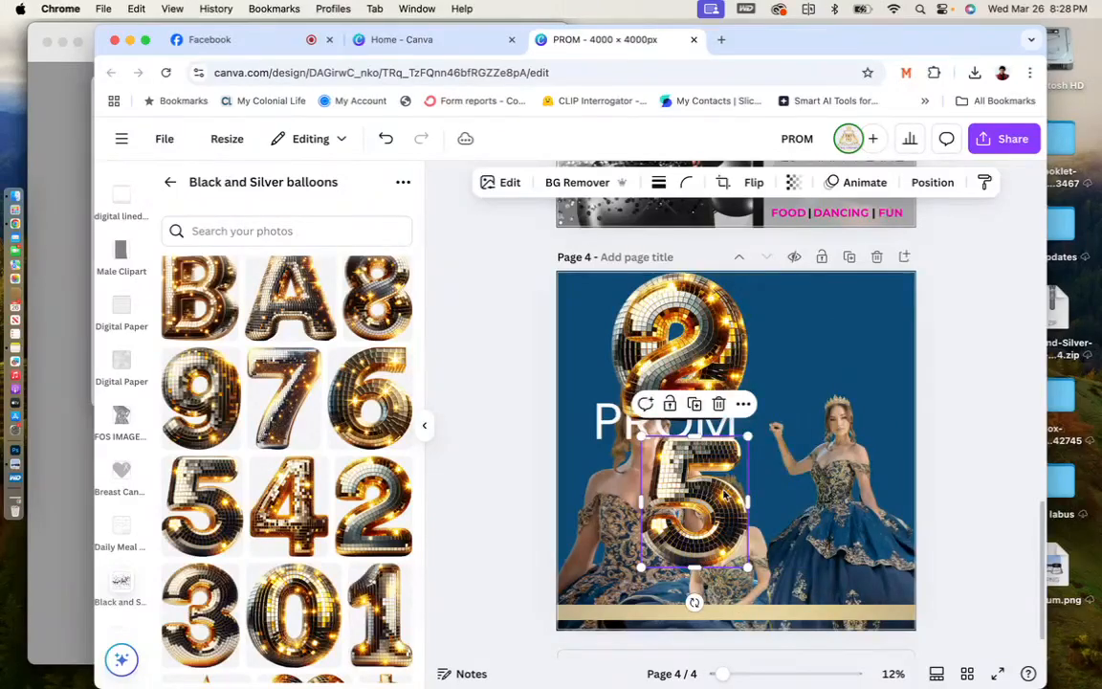
drag(724, 494, 696, 347)
drag(729, 411, 737, 418)
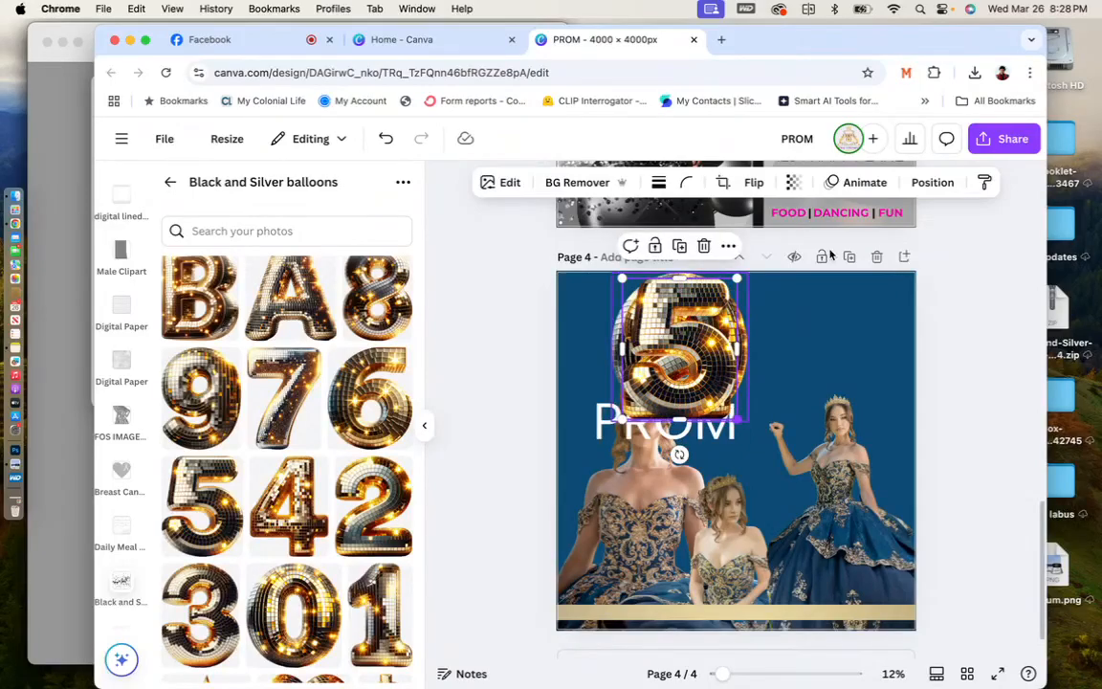
Reorder the layers so the lower 2 and the 0 balloons sit above the PROM text.
click(922, 182)
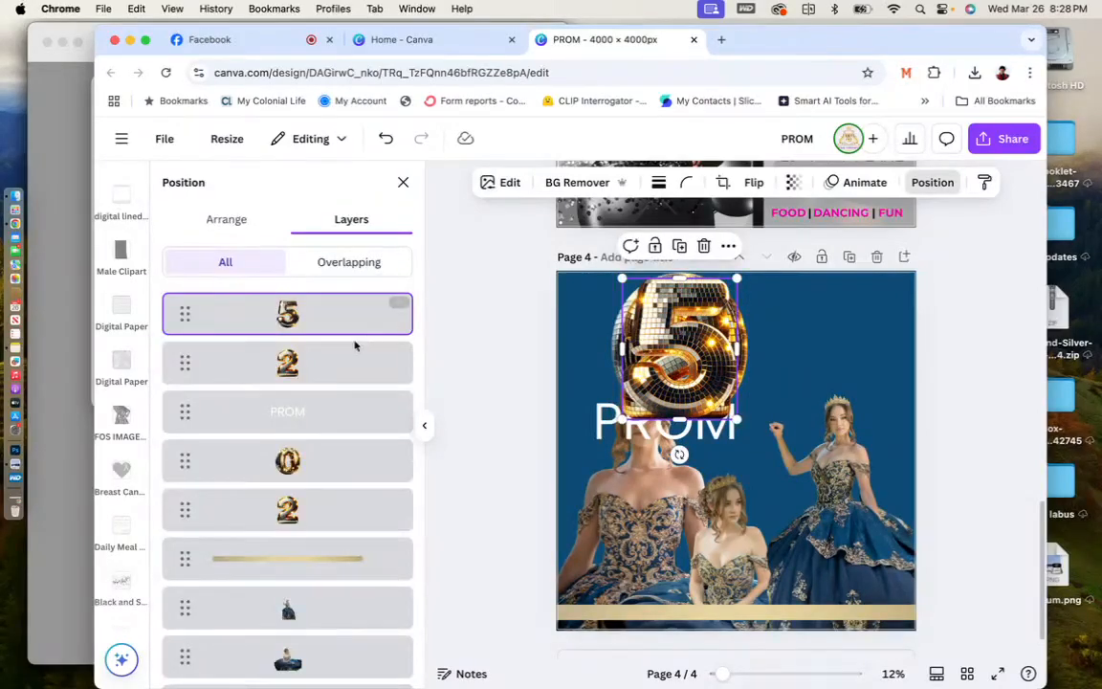
click(288, 507)
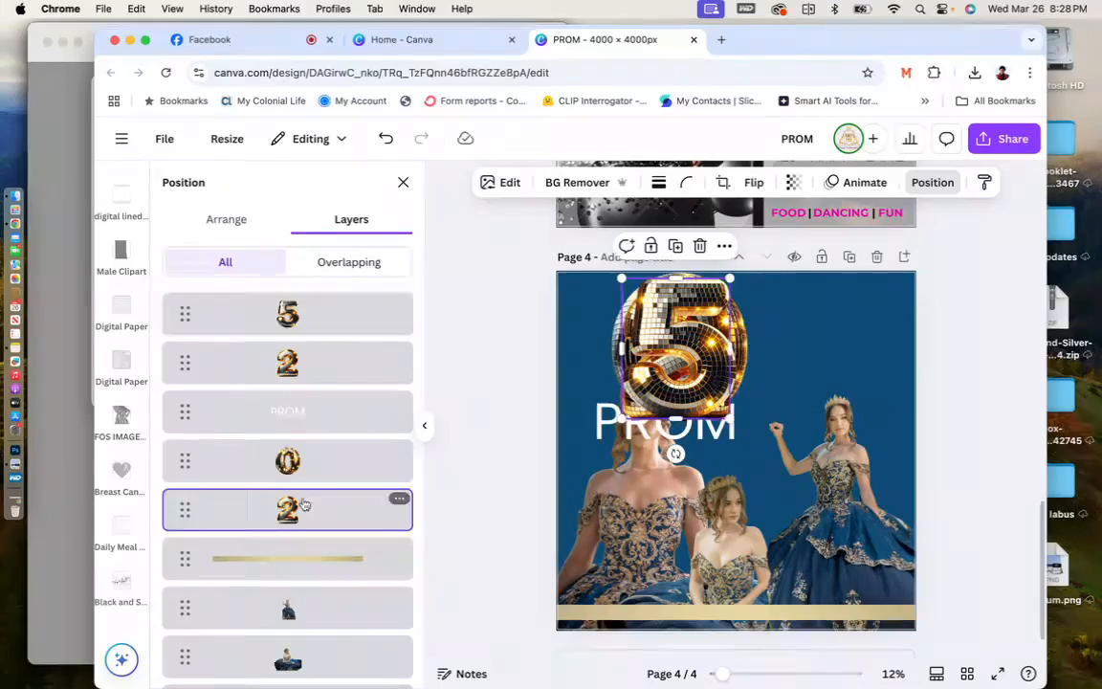
shift+click(299, 467)
drag(299, 476, 315, 323)
Select all four balloon digits together and scale them down to about 969 × 1,059.
shift+click(315, 322)
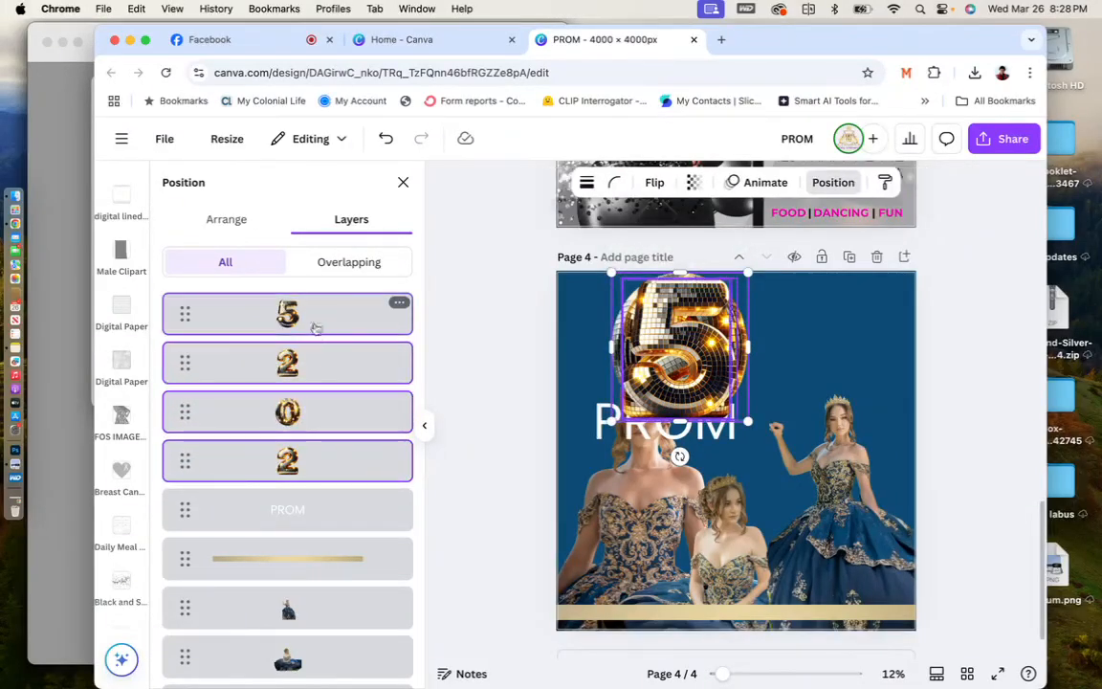
shift+click(313, 357)
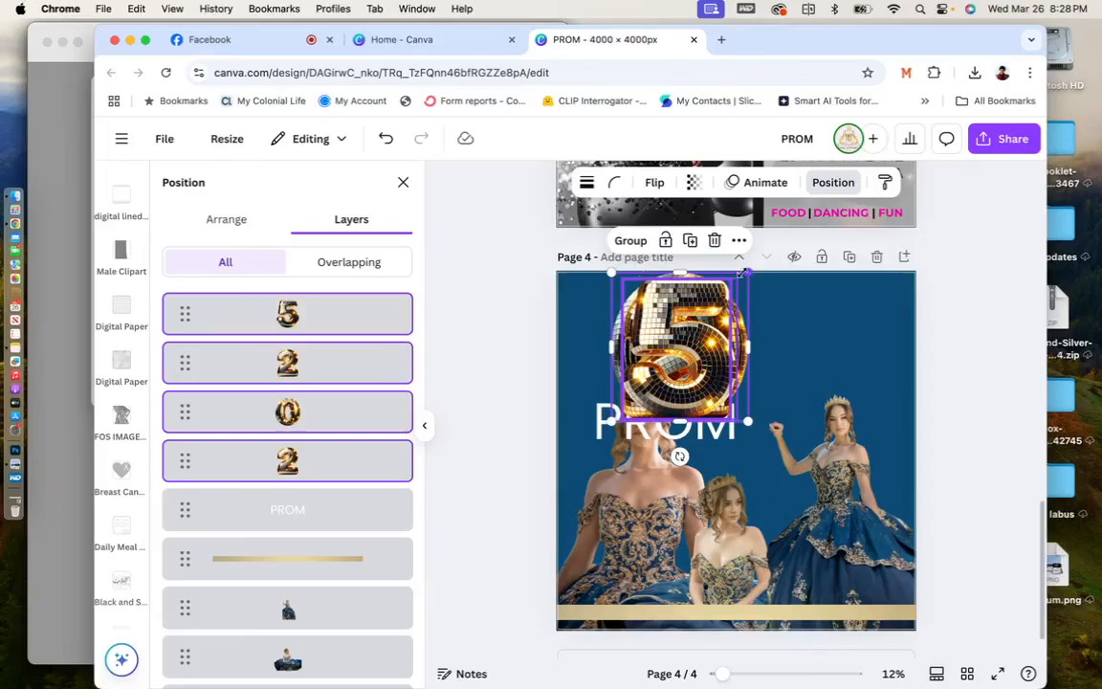
drag(735, 277, 697, 328)
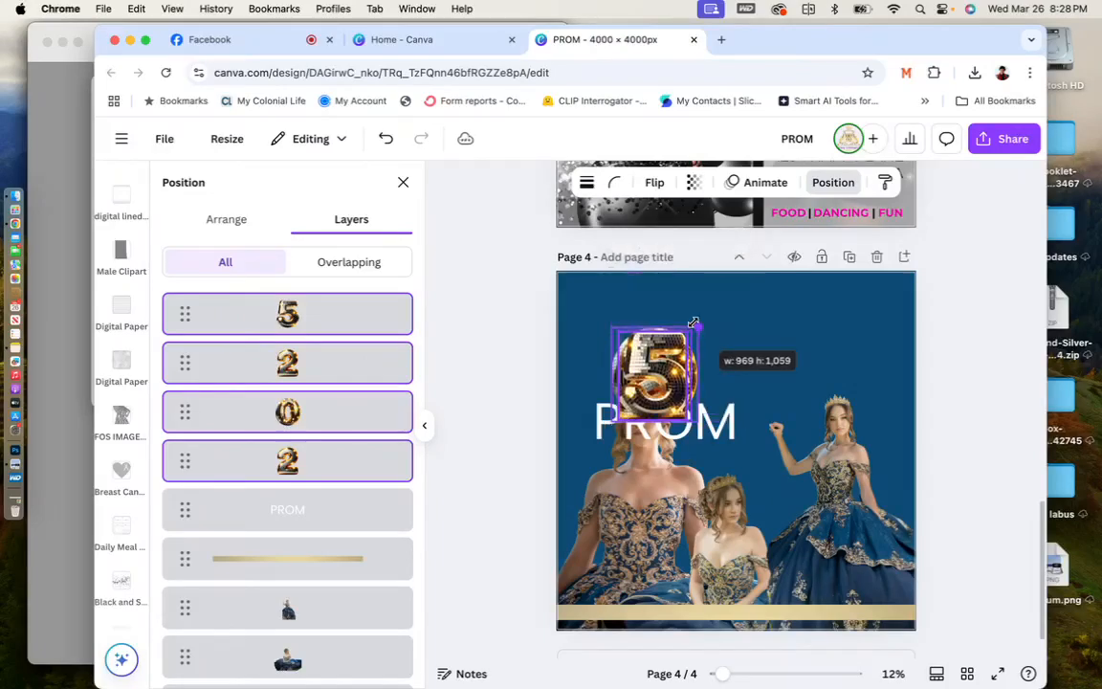
click(804, 288)
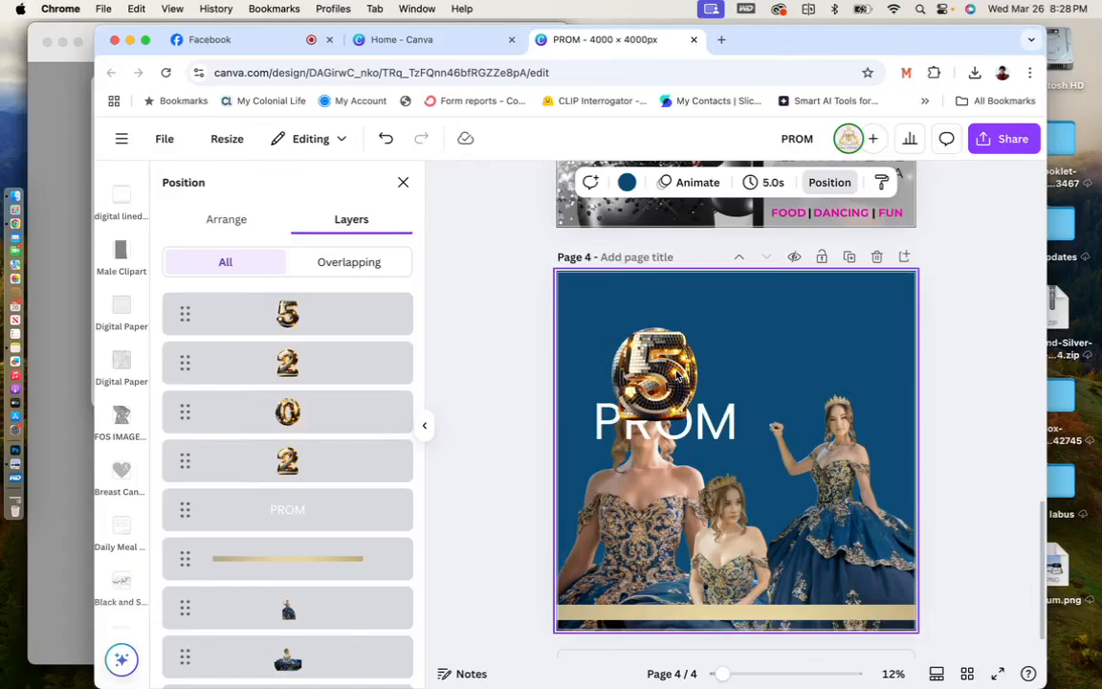
Spread the stacked balloon digits into a row reading 2025 above the PROM text.
click(650, 342)
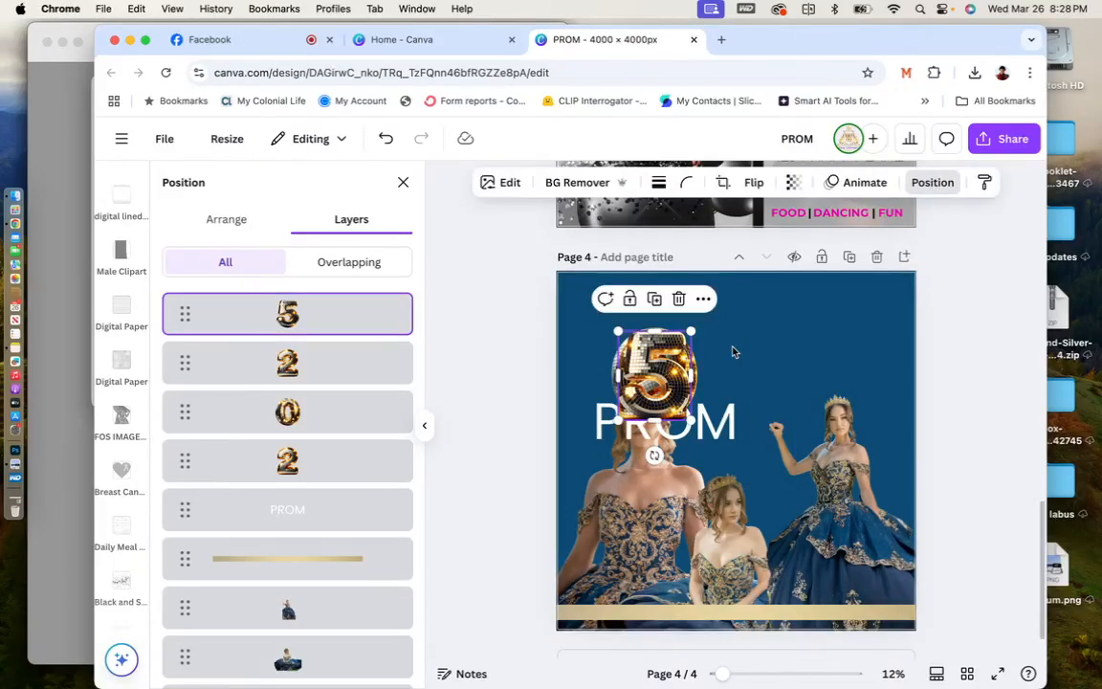
drag(670, 364, 848, 335)
click(664, 372)
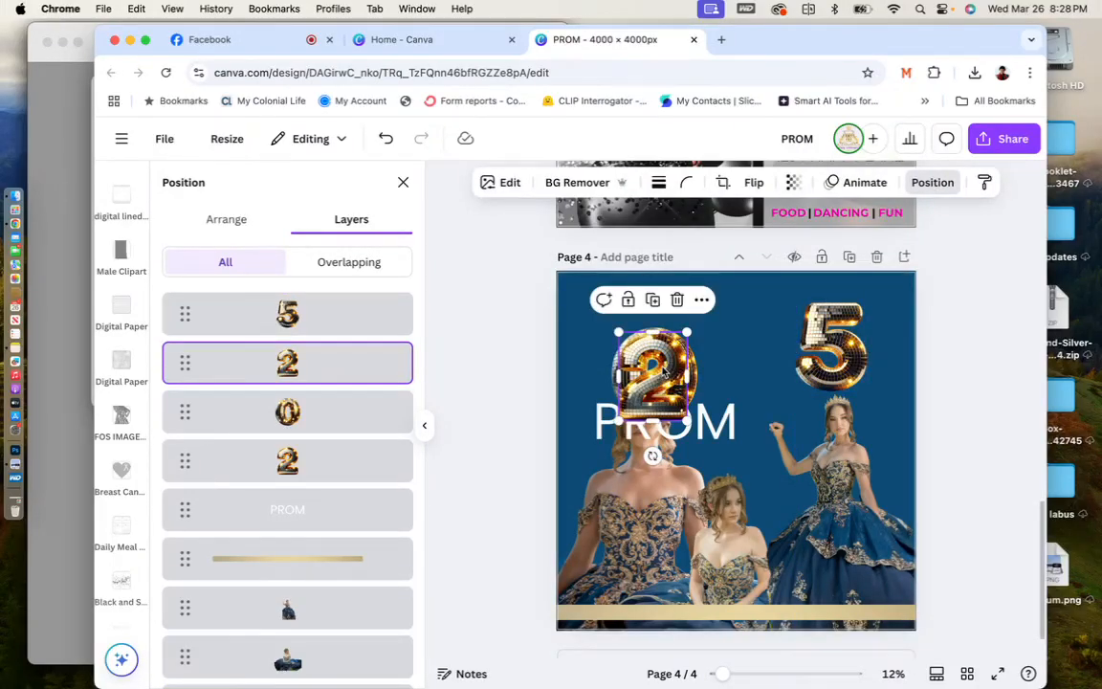
click(682, 362)
drag(664, 372, 725, 295)
drag(661, 402, 752, 364)
click(818, 344)
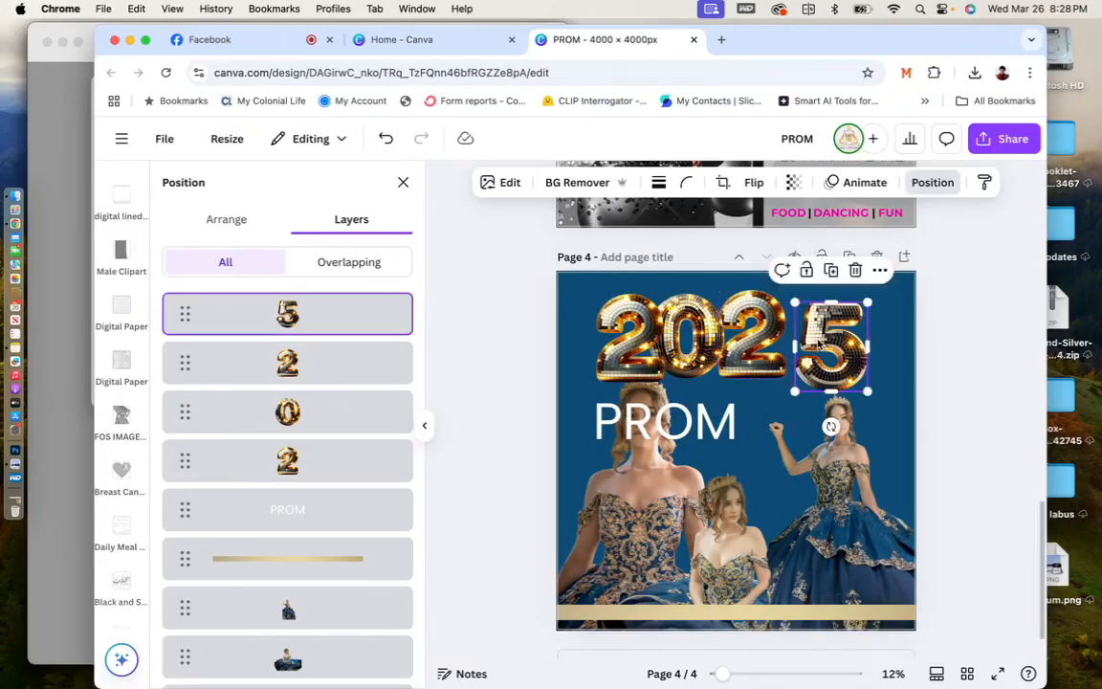
drag(819, 344, 795, 337)
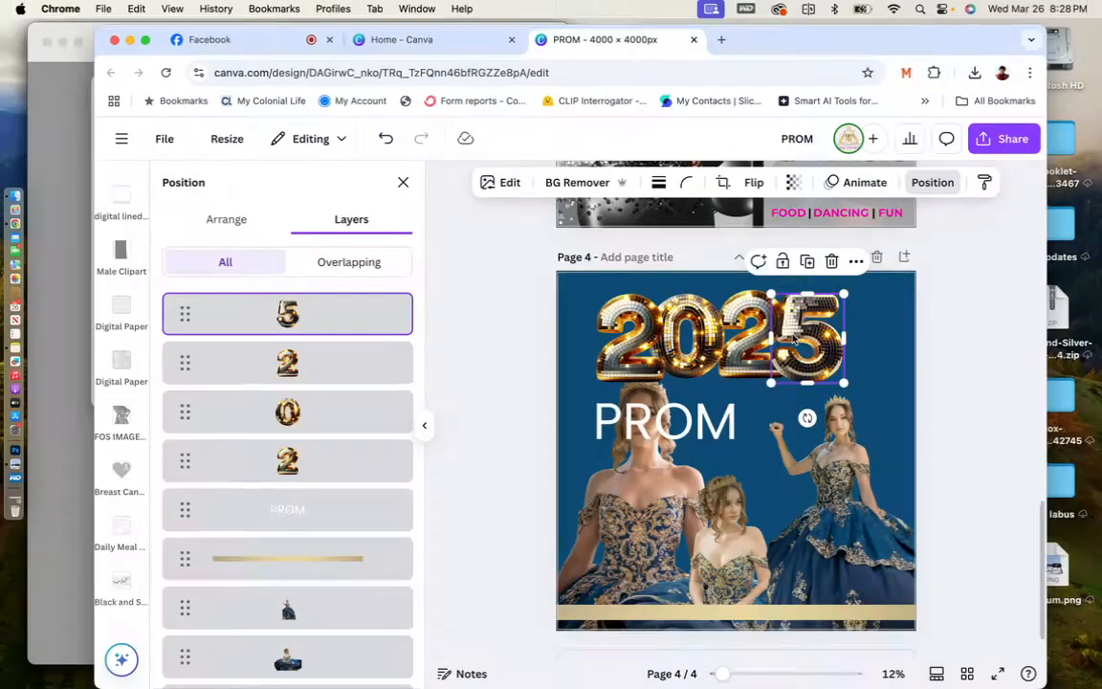
Fine-tune the positions of the 0, the second 2 and the 5 to align the 2025 row.
click(673, 362)
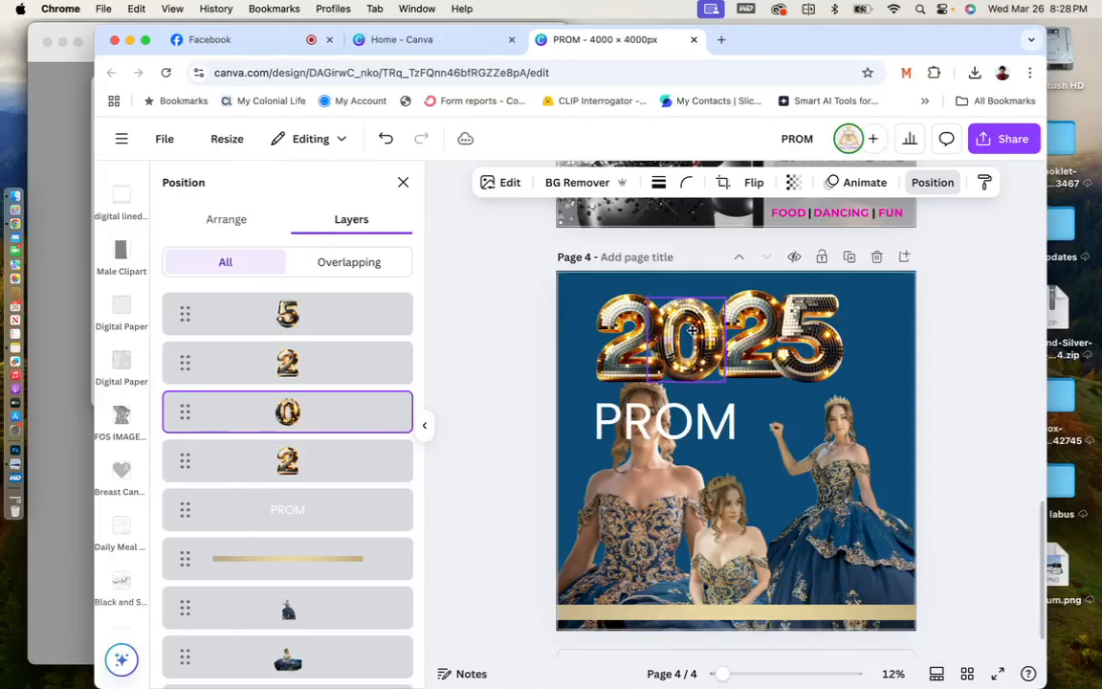
click(752, 337)
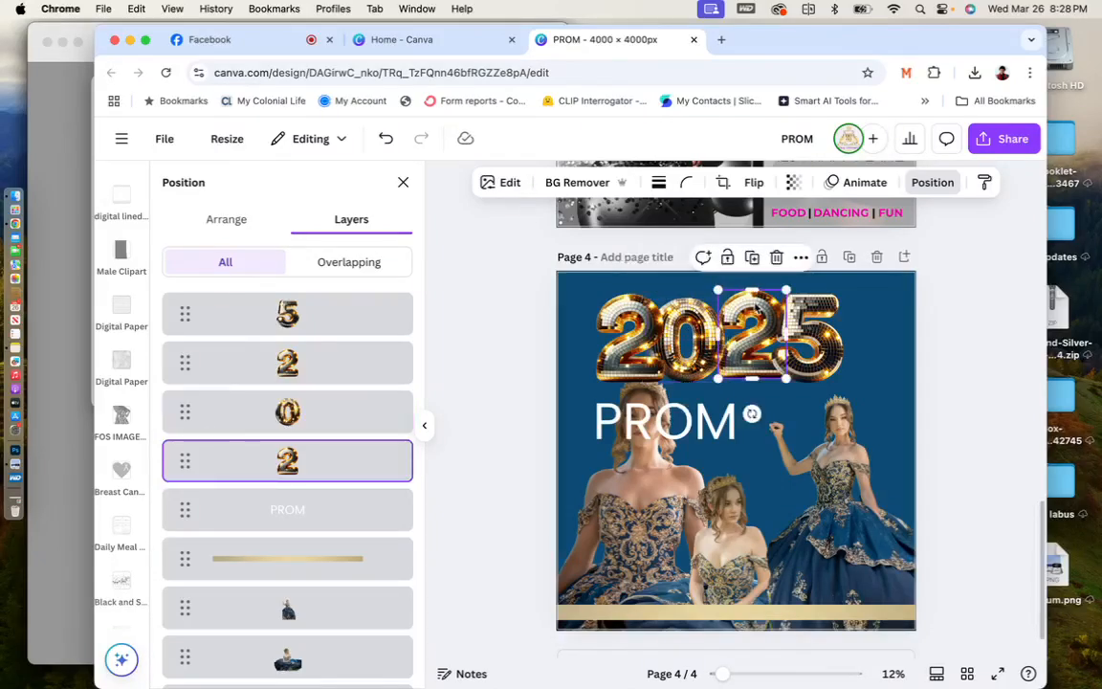
drag(755, 303, 807, 299)
click(807, 304)
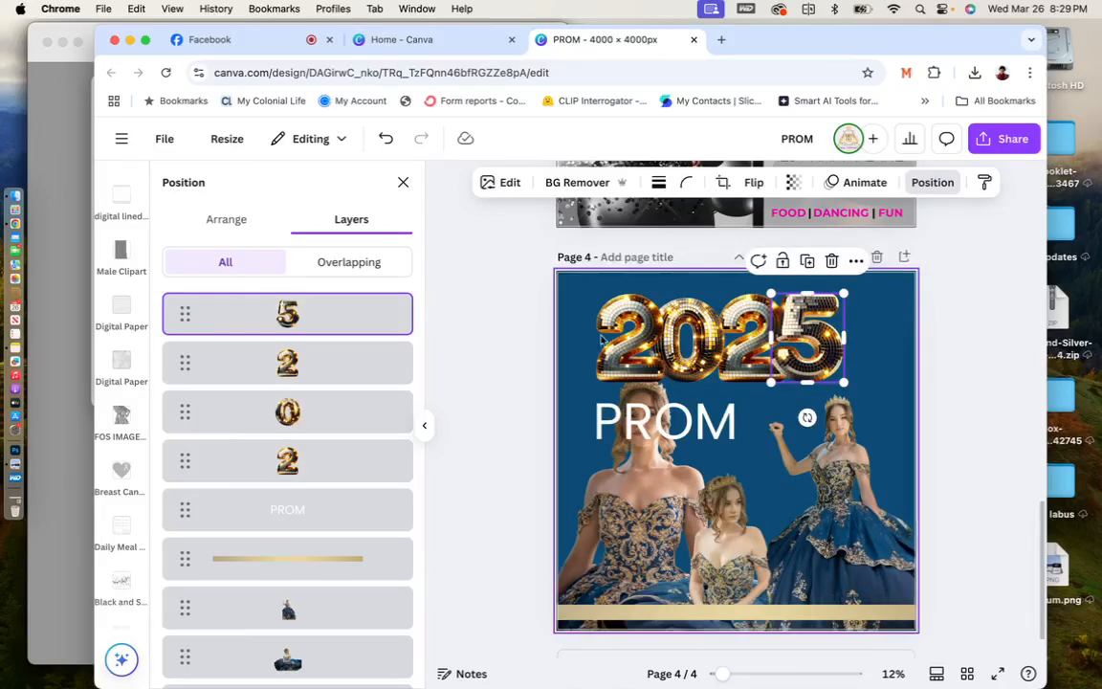
Group the four balloon digits, scale the 2025 group down and place it above the right end of the gold bar.
drag(590, 340, 807, 334)
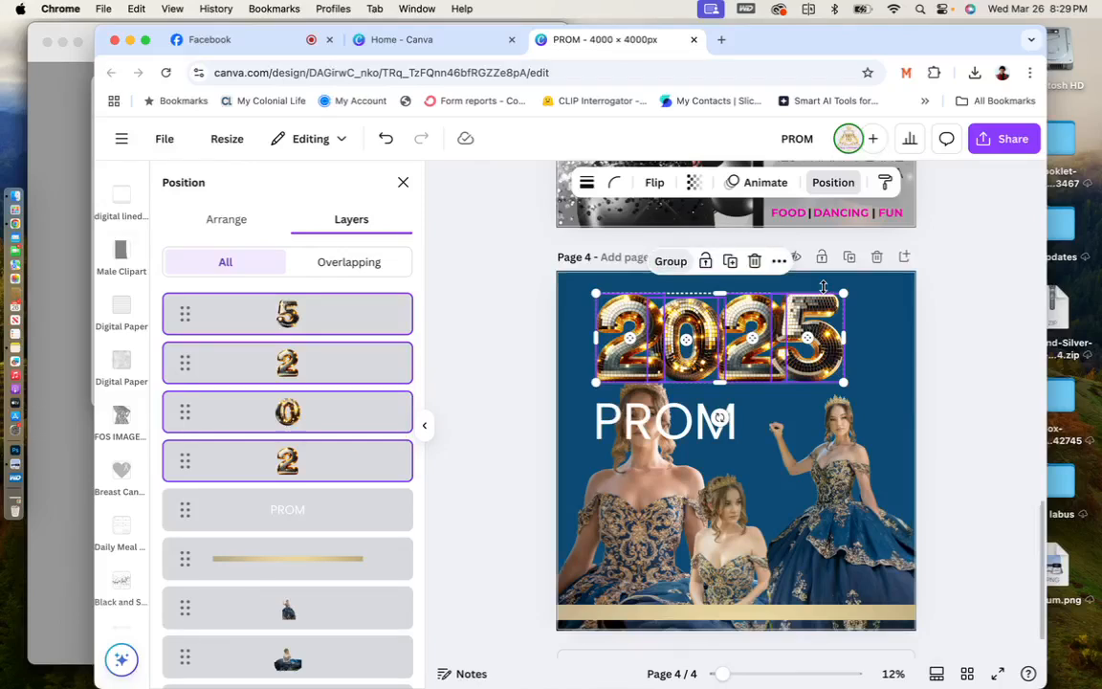
drag(844, 293, 771, 320)
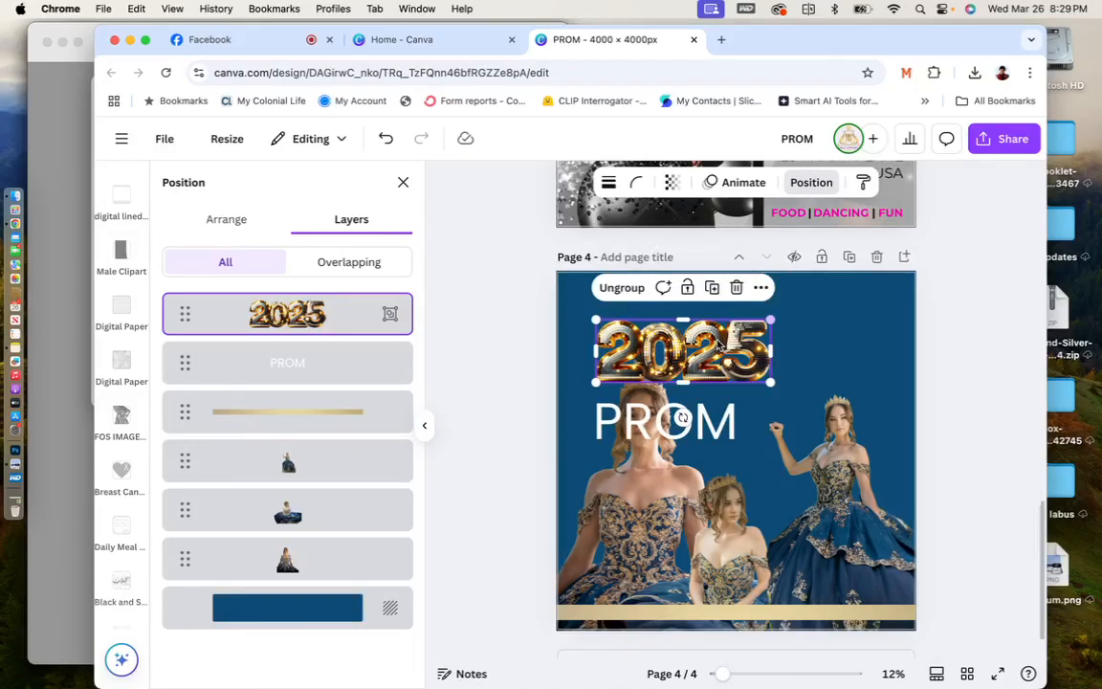
drag(717, 345, 853, 566)
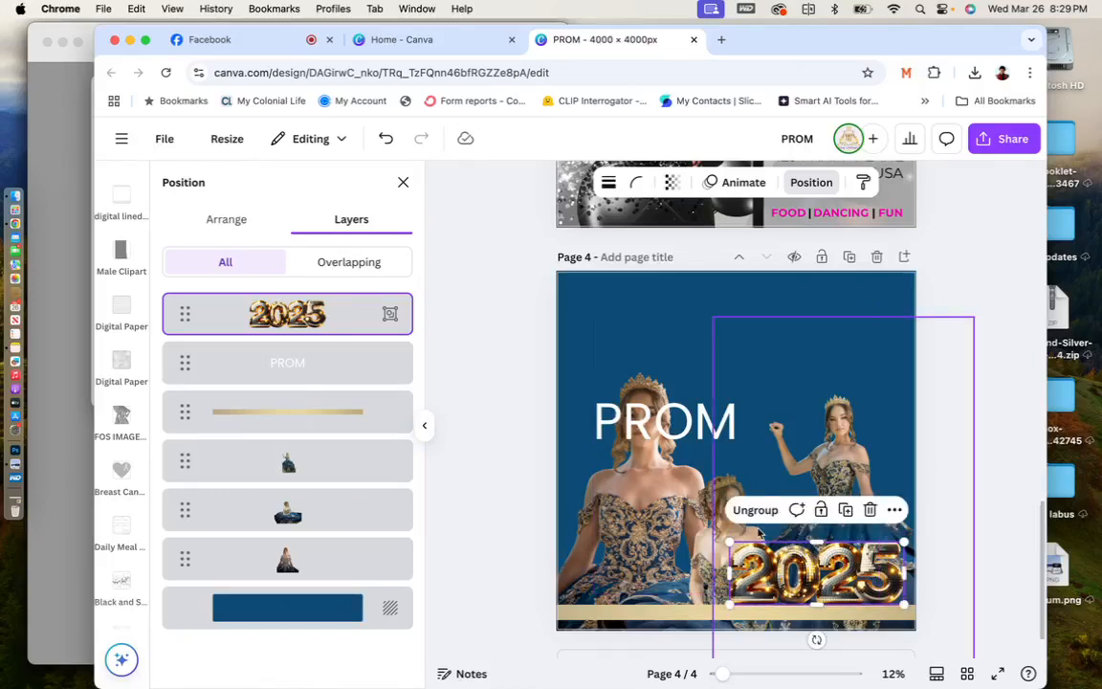
drag(730, 543, 773, 558)
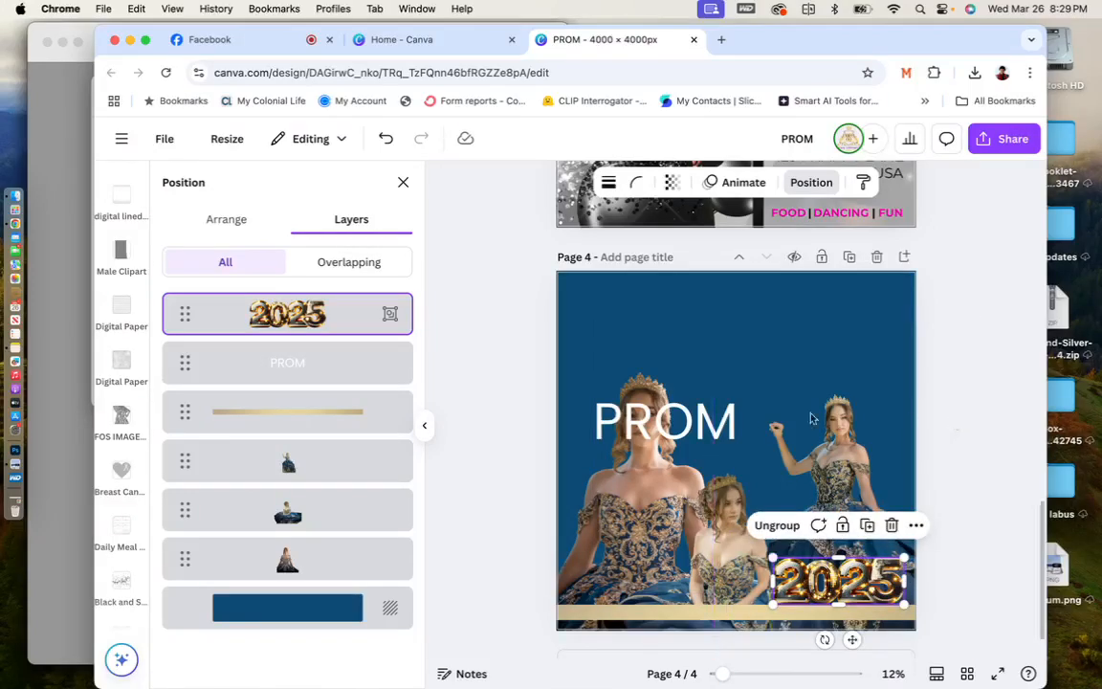
Move the PROM text to the page's upper-left corner, set its font to Antonio and enlarge it to size 608.
drag(749, 437, 730, 325)
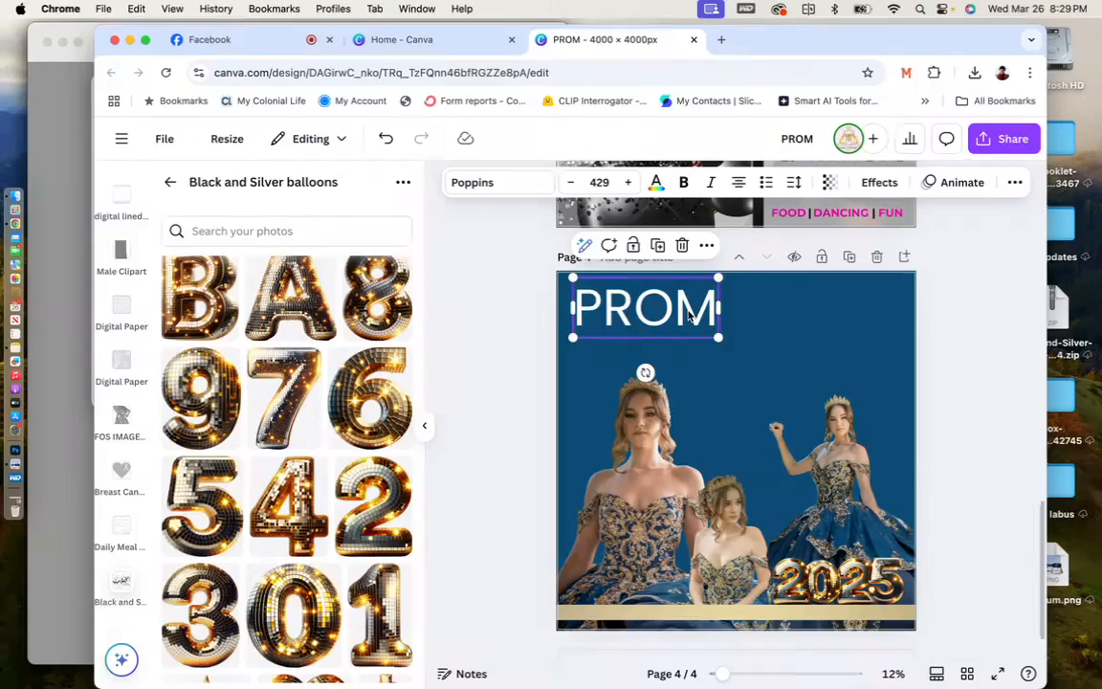
double_click(658, 305)
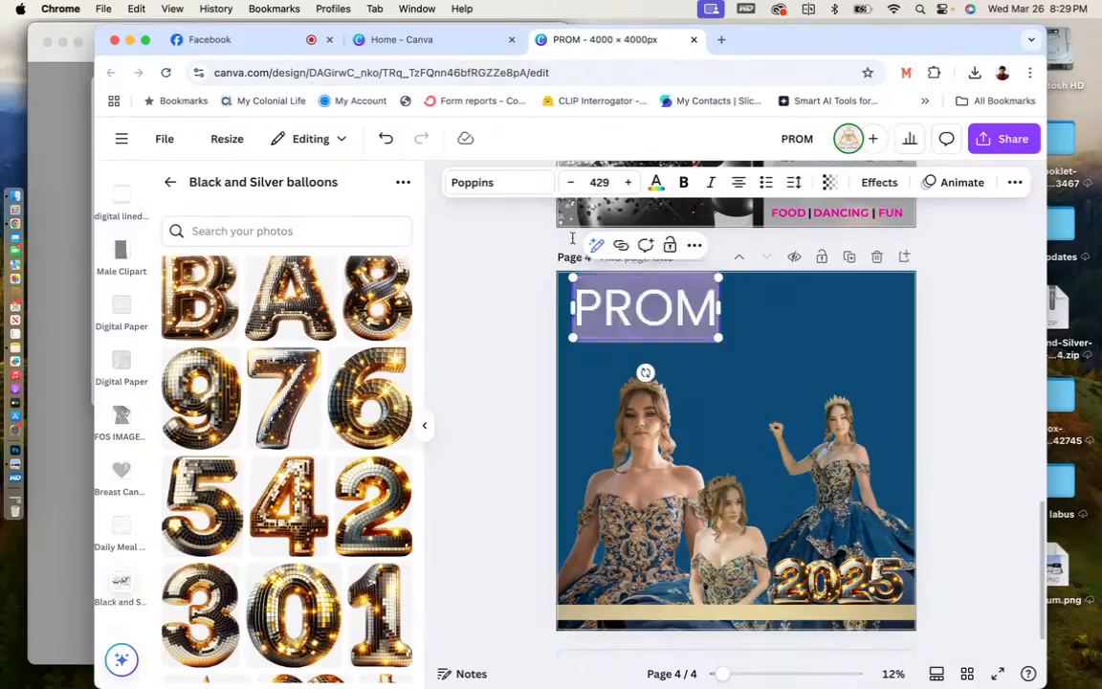
click(521, 187)
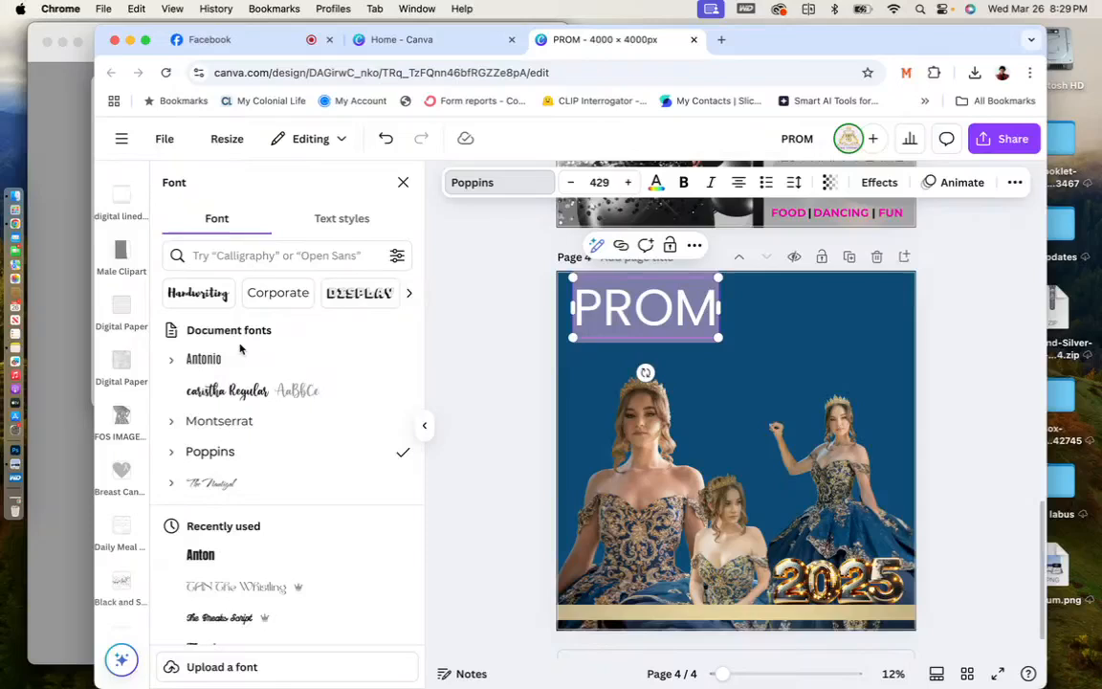
click(239, 356)
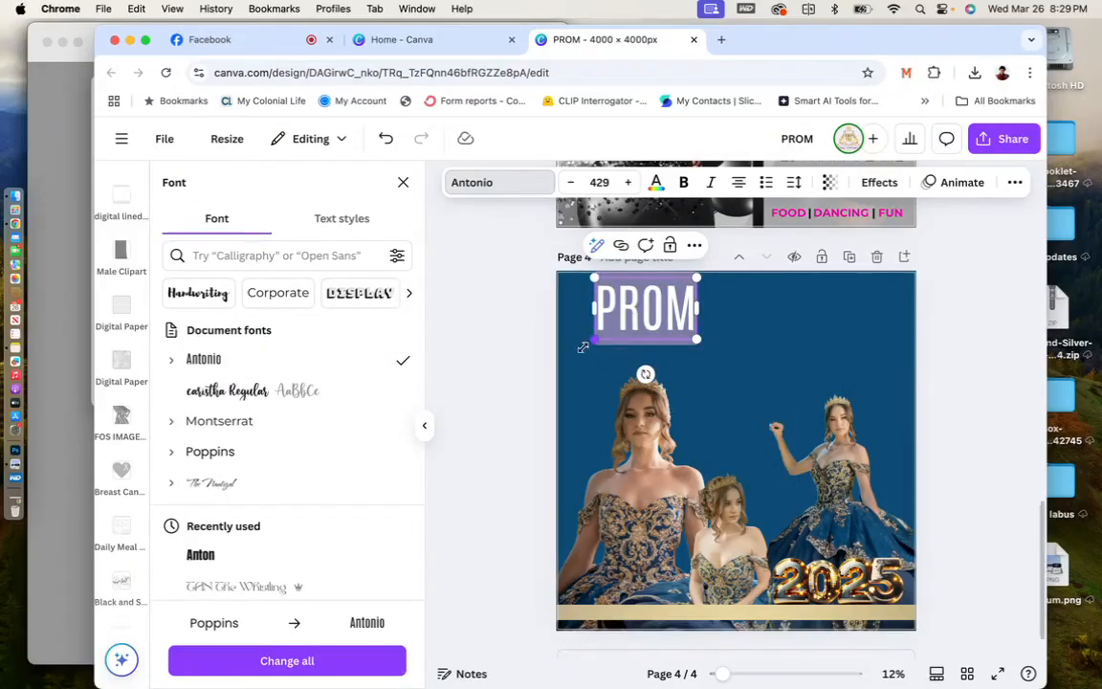
drag(582, 348, 551, 367)
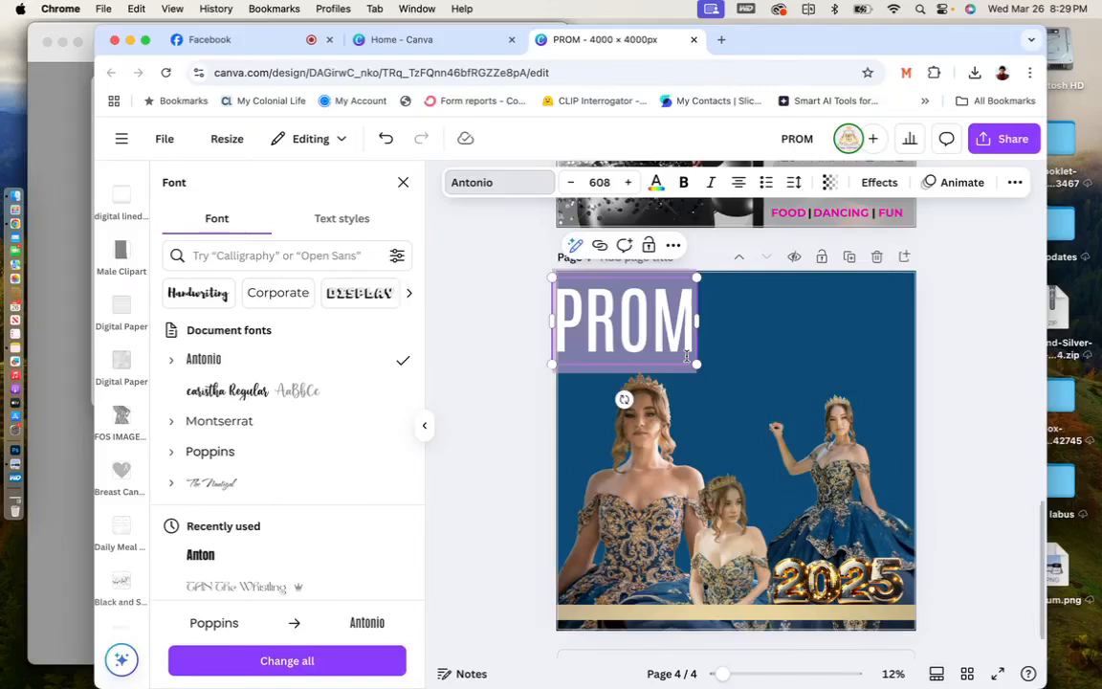
Try the caristha font on the heading with uppercase turned off, widening its box to fit Prom on one line.
click(268, 392)
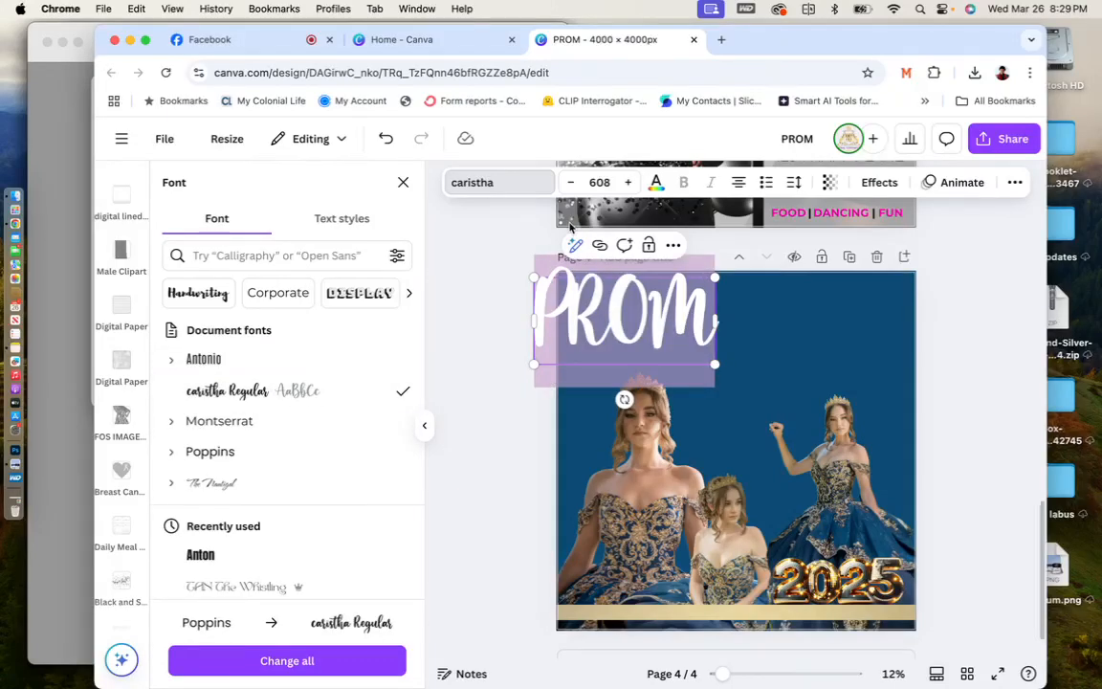
click(1017, 183)
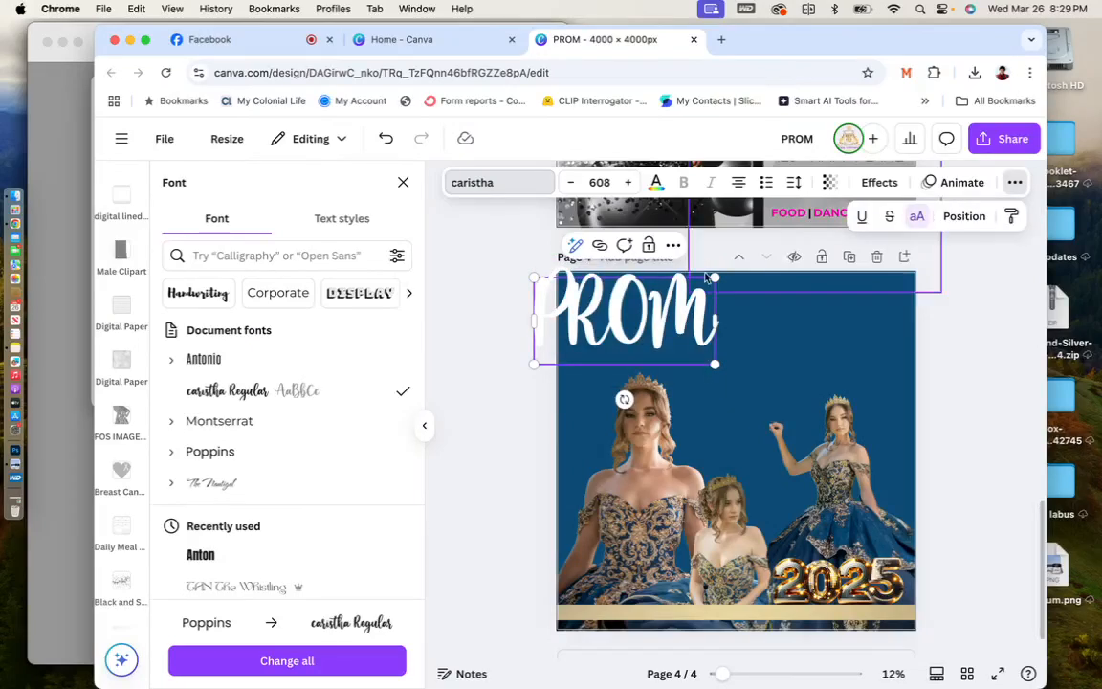
click(917, 218)
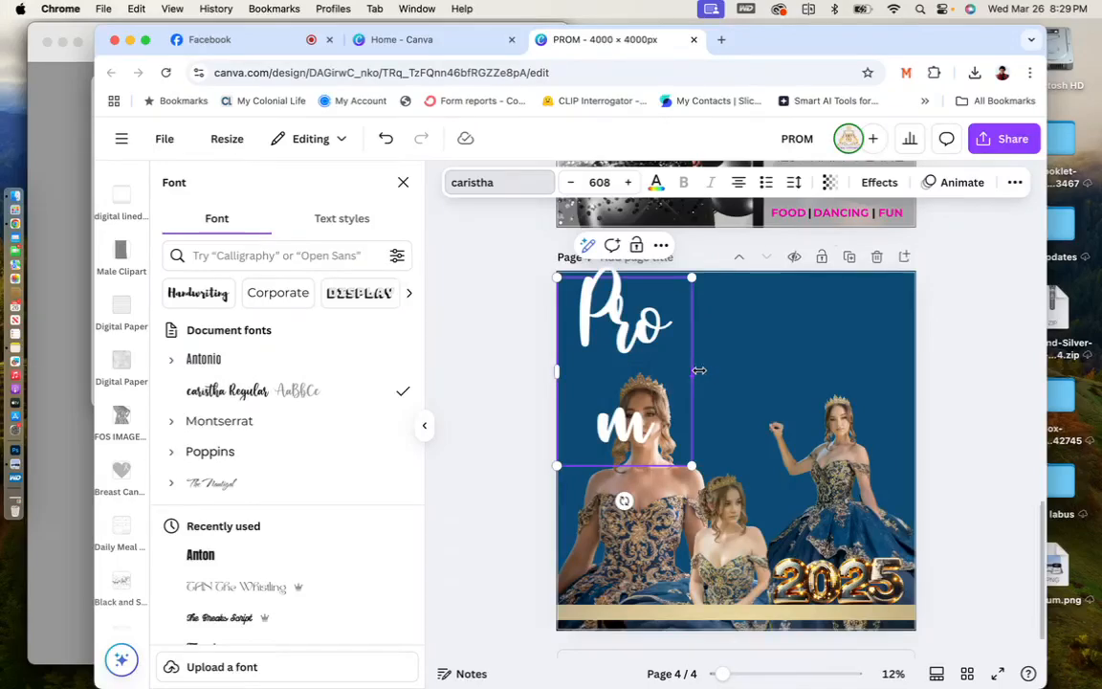
drag(728, 370, 787, 370)
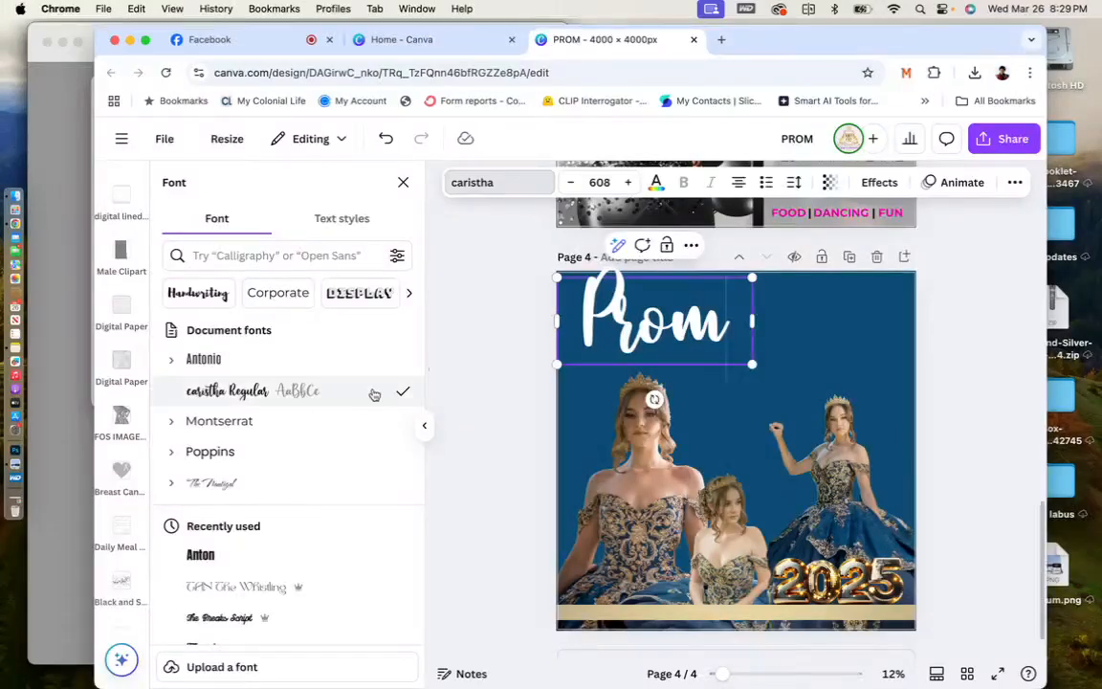
Set the heading's font to Montserrat Black and widen its text box so Prom fits on one line.
click(175, 432)
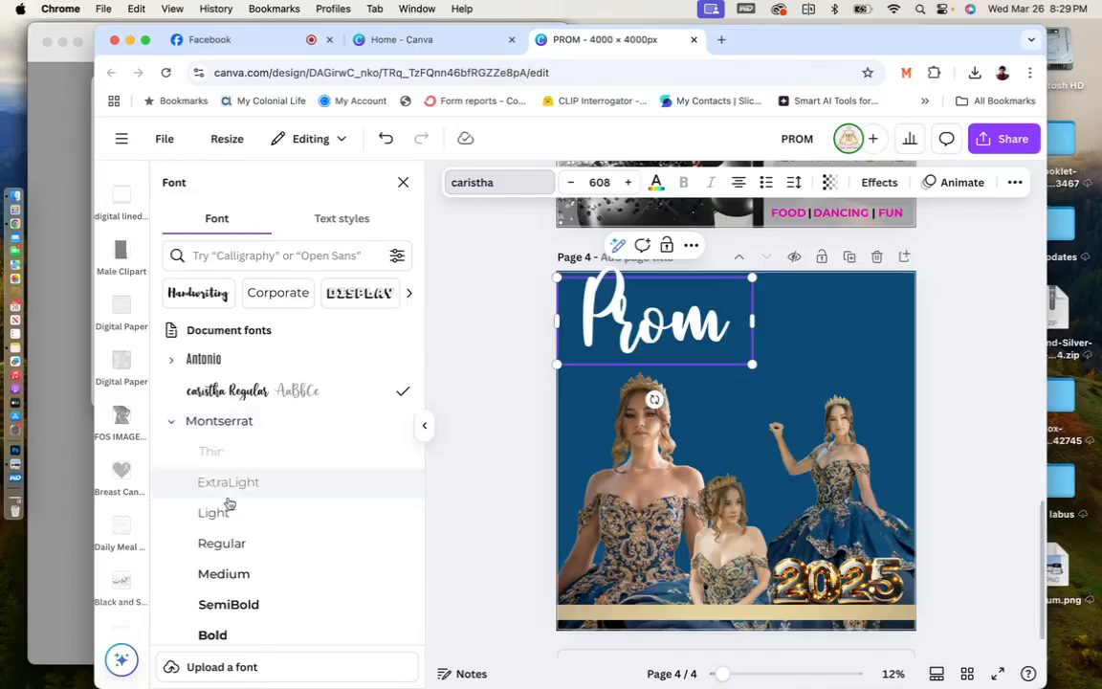
scroll(227, 516, down, 2)
click(219, 558)
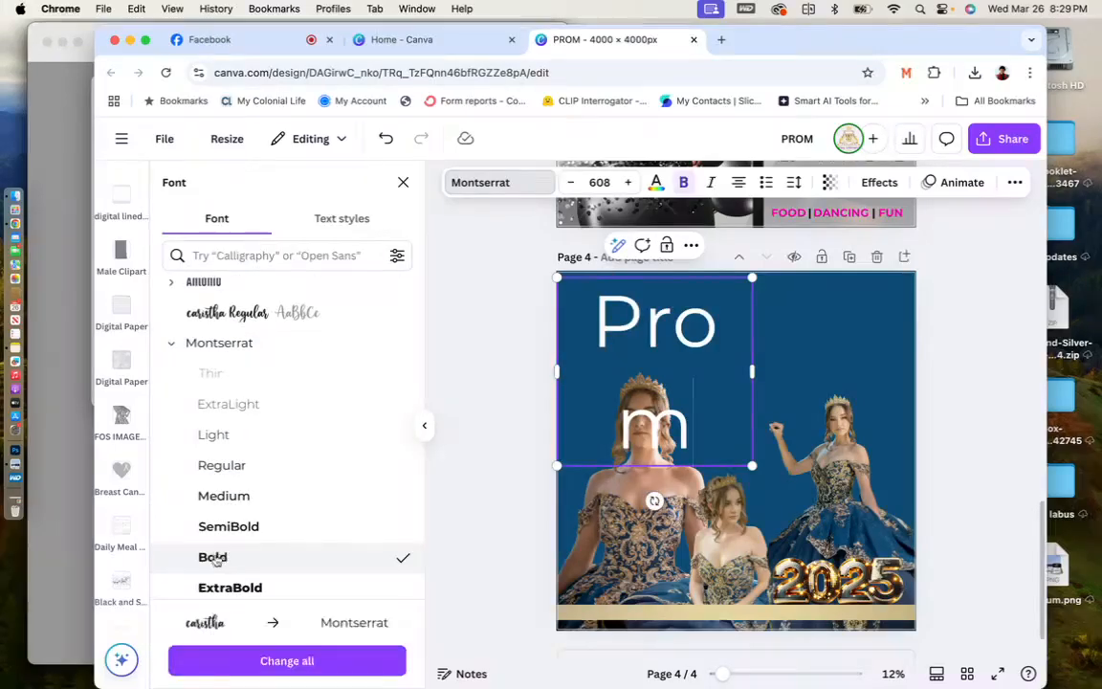
click(228, 587)
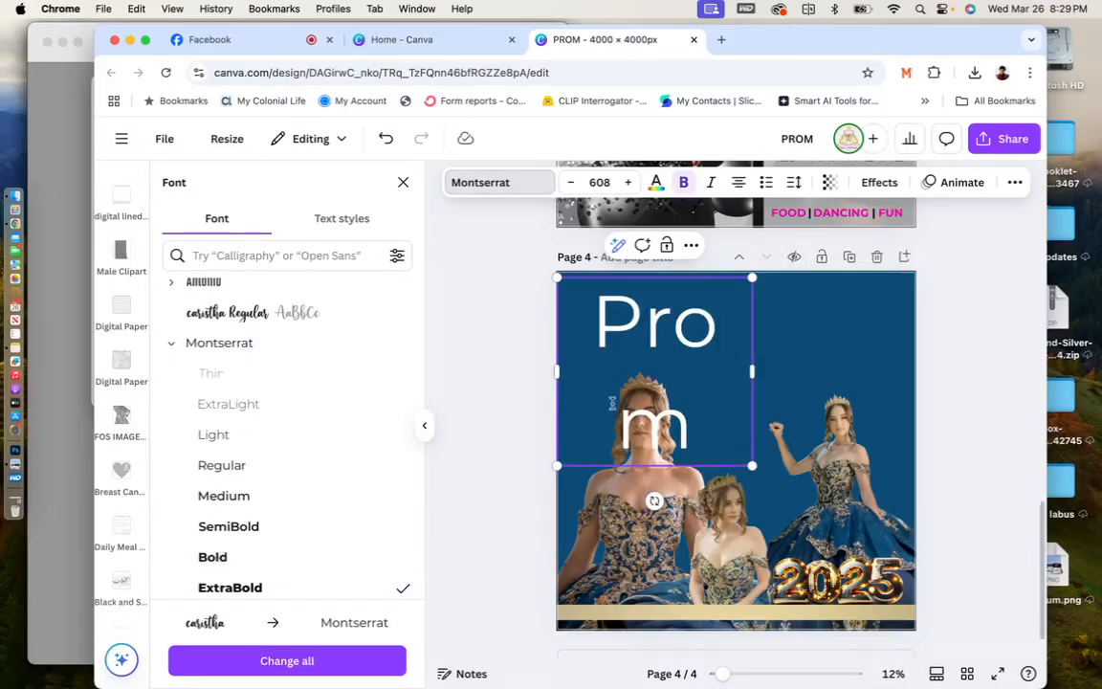
drag(601, 312, 718, 421)
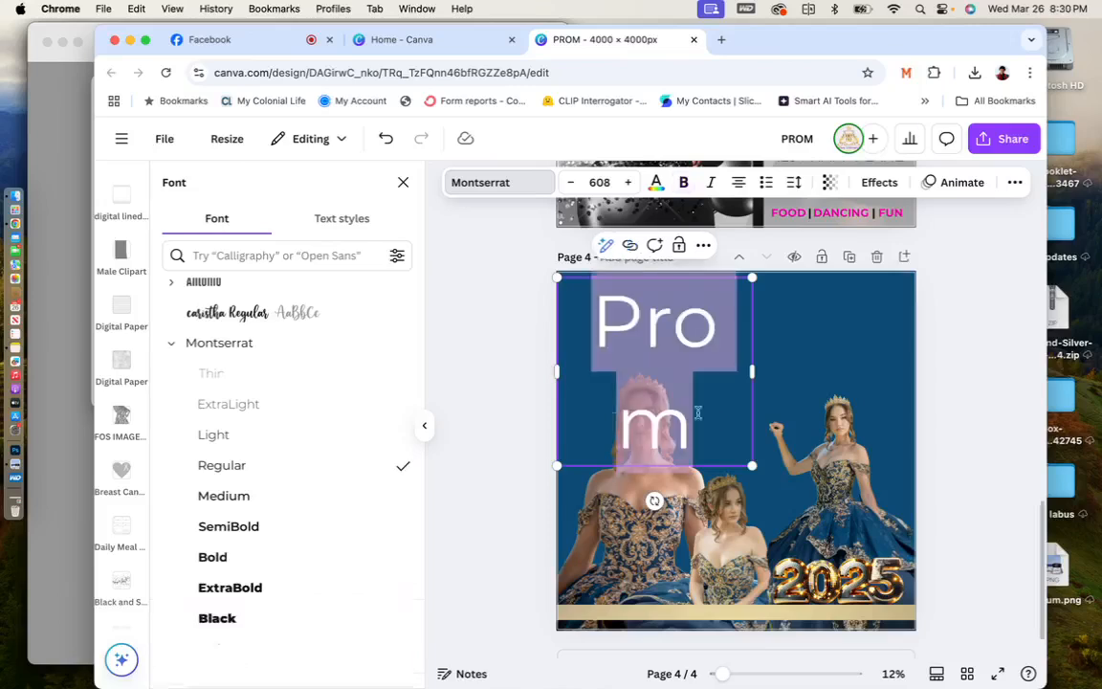
click(226, 618)
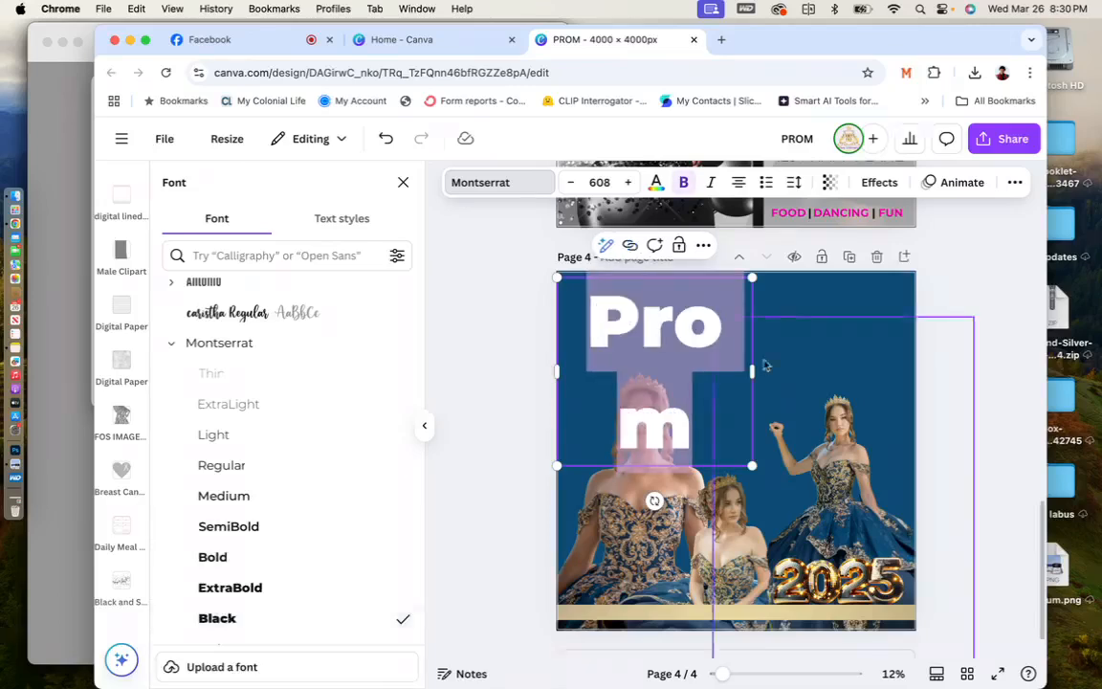
drag(782, 371, 842, 365)
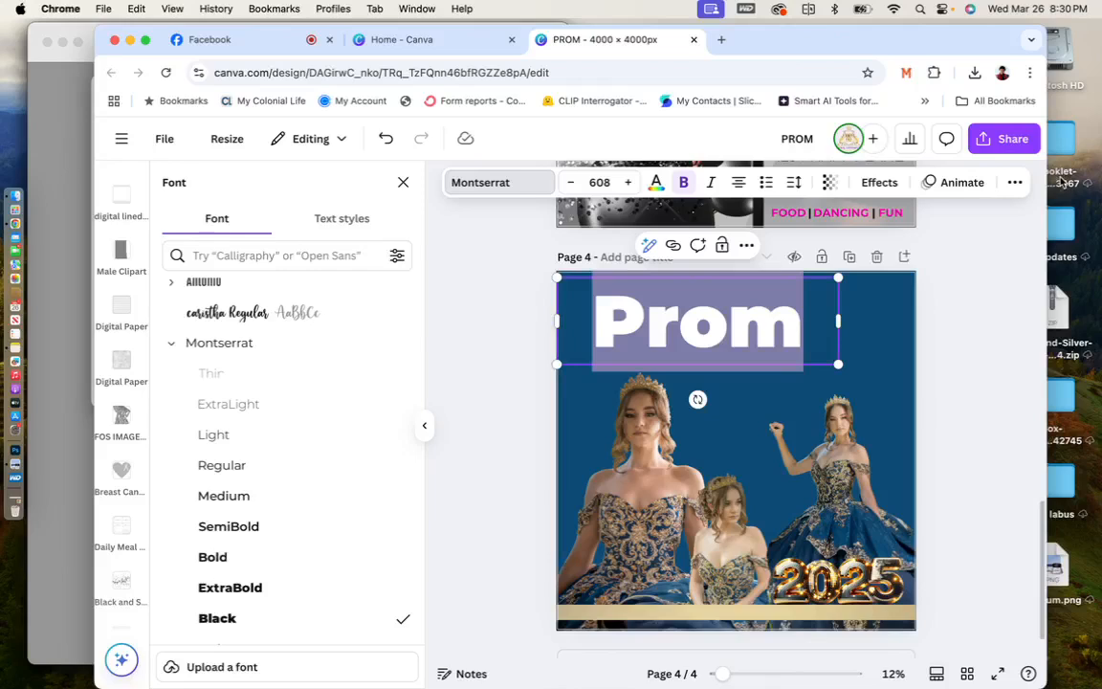
Switch the heading to uppercase, scale it to size 459 and shift it slightly right at the top of the page.
click(1015, 182)
click(917, 217)
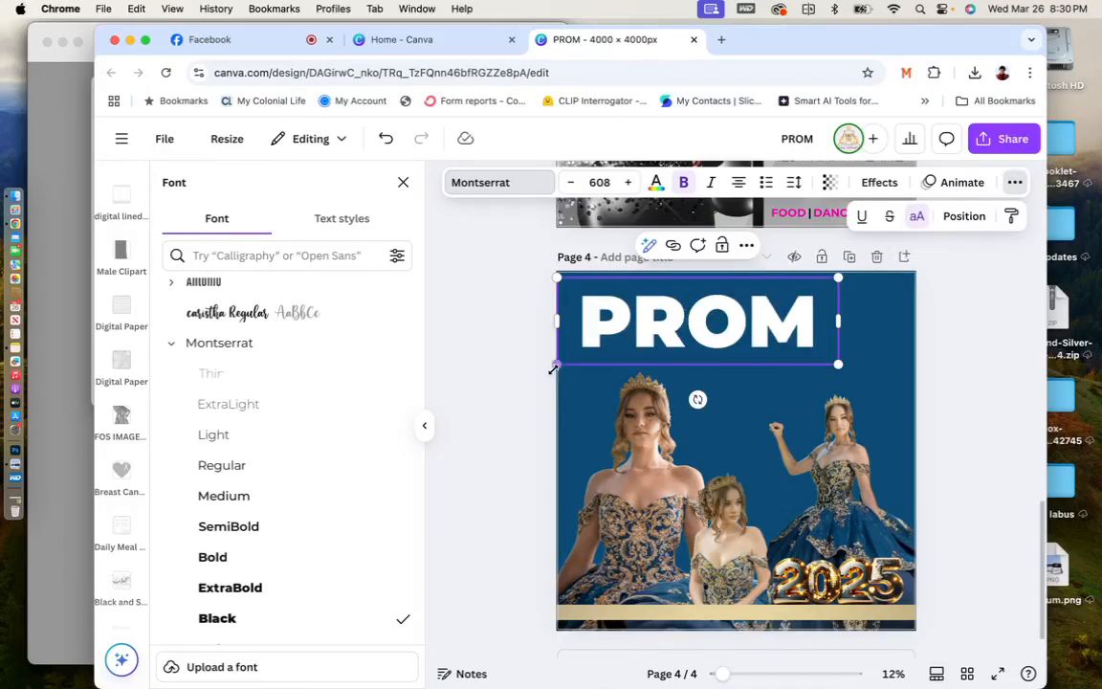
drag(553, 370, 536, 371)
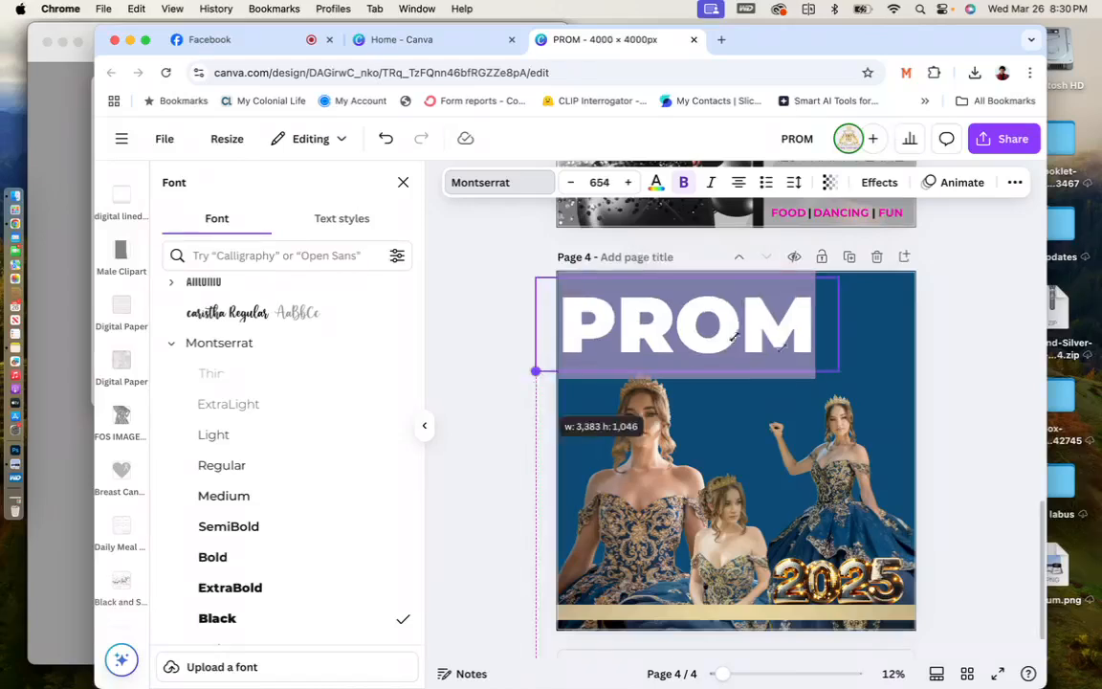
drag(838, 372, 752, 342)
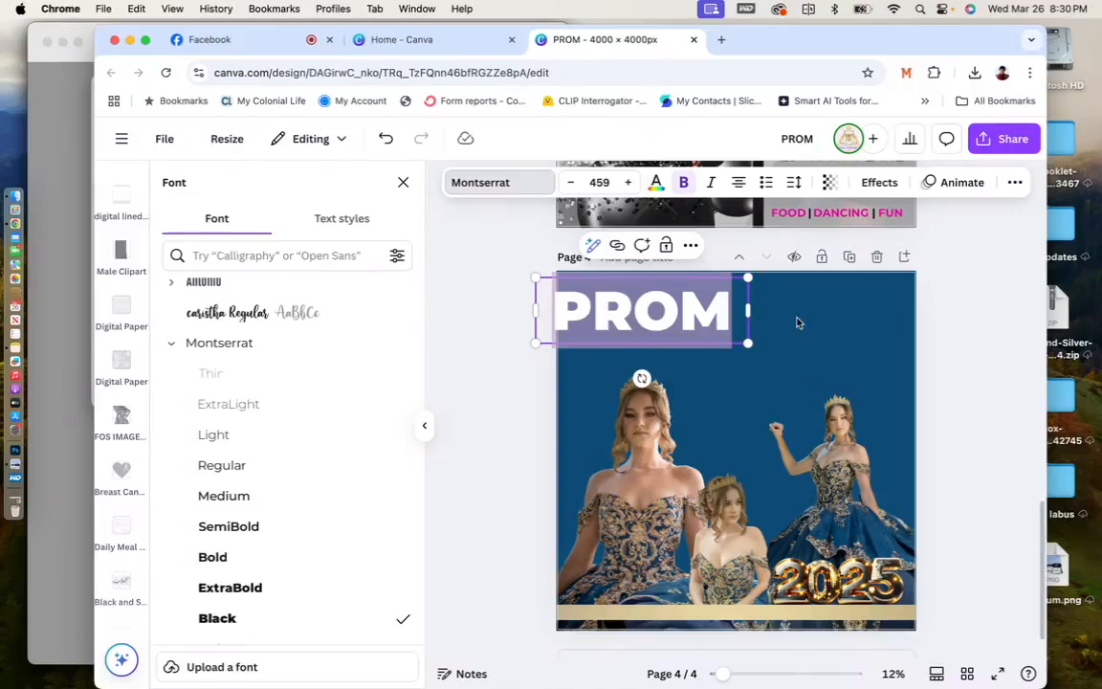
drag(664, 311, 685, 311)
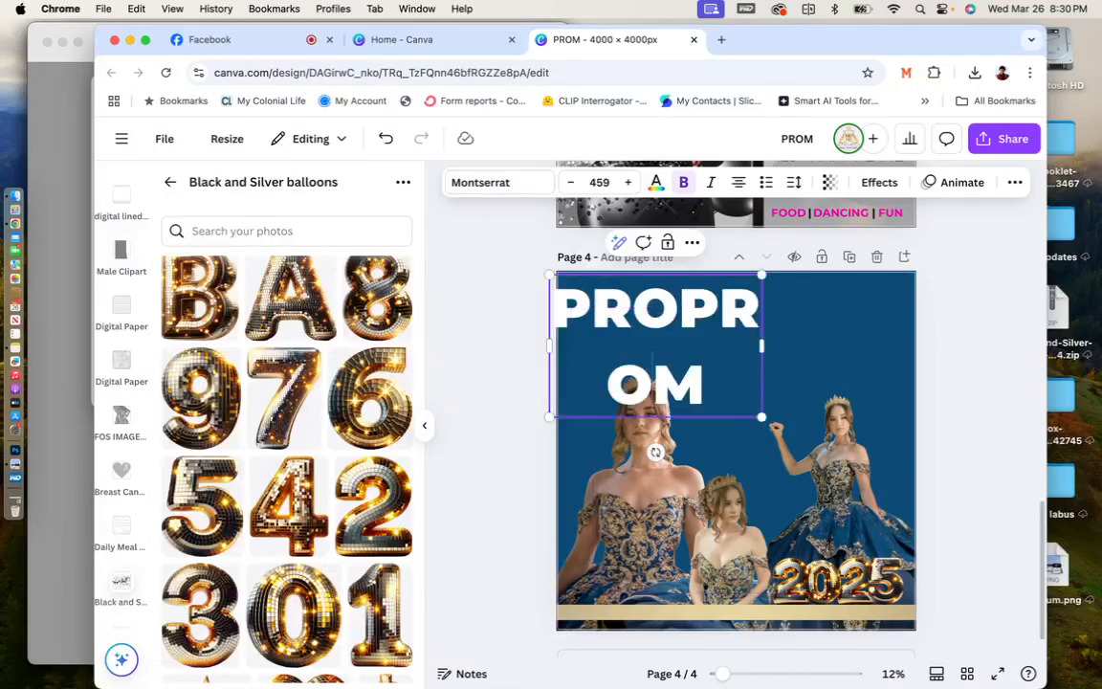
Delete the duplicated letters so the heading reads only Prom, and set it back to uppercase.
key(BackSpace)
key(BackSpace)
key(BackSpace)
key(BackSpace)
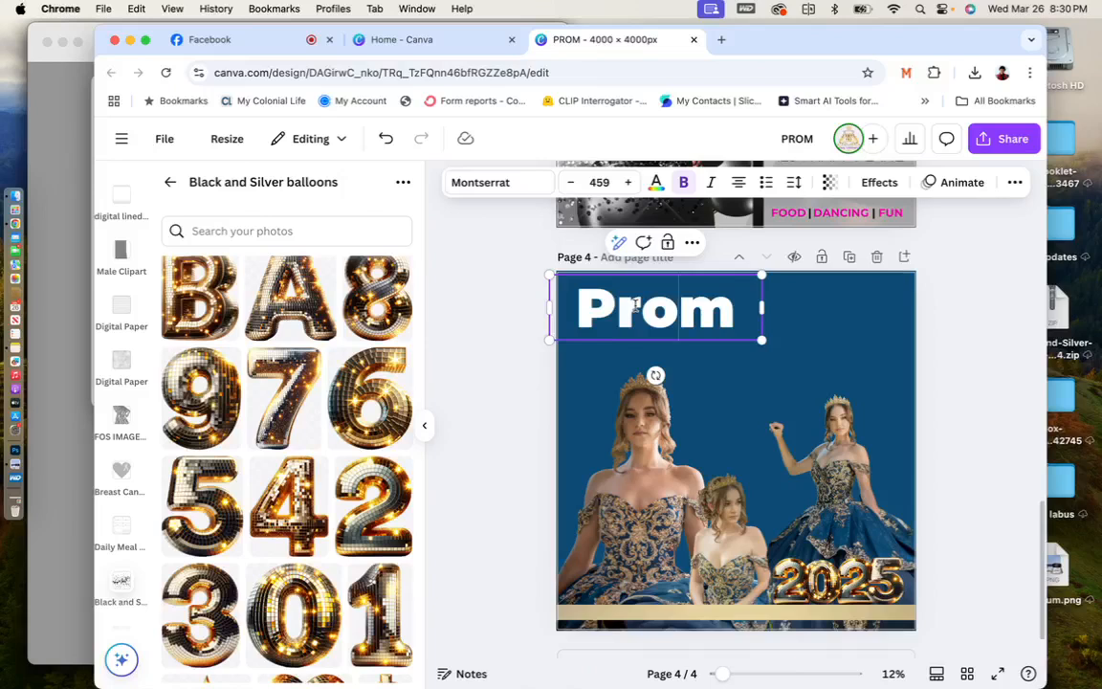
double_click(636, 304)
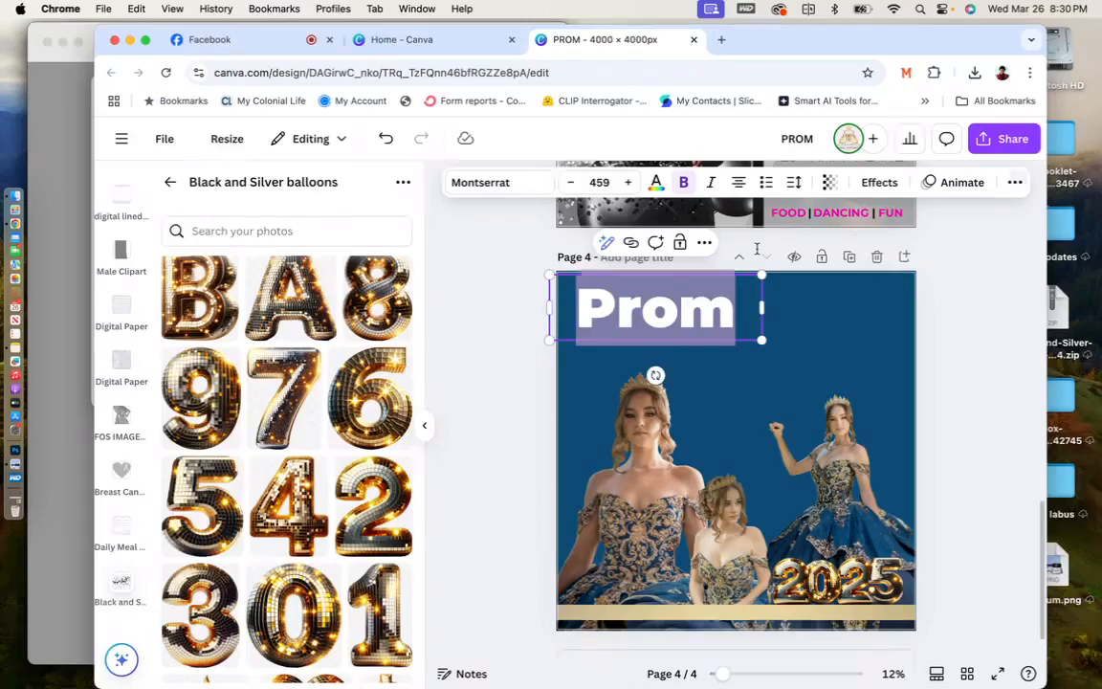
click(1015, 182)
click(917, 218)
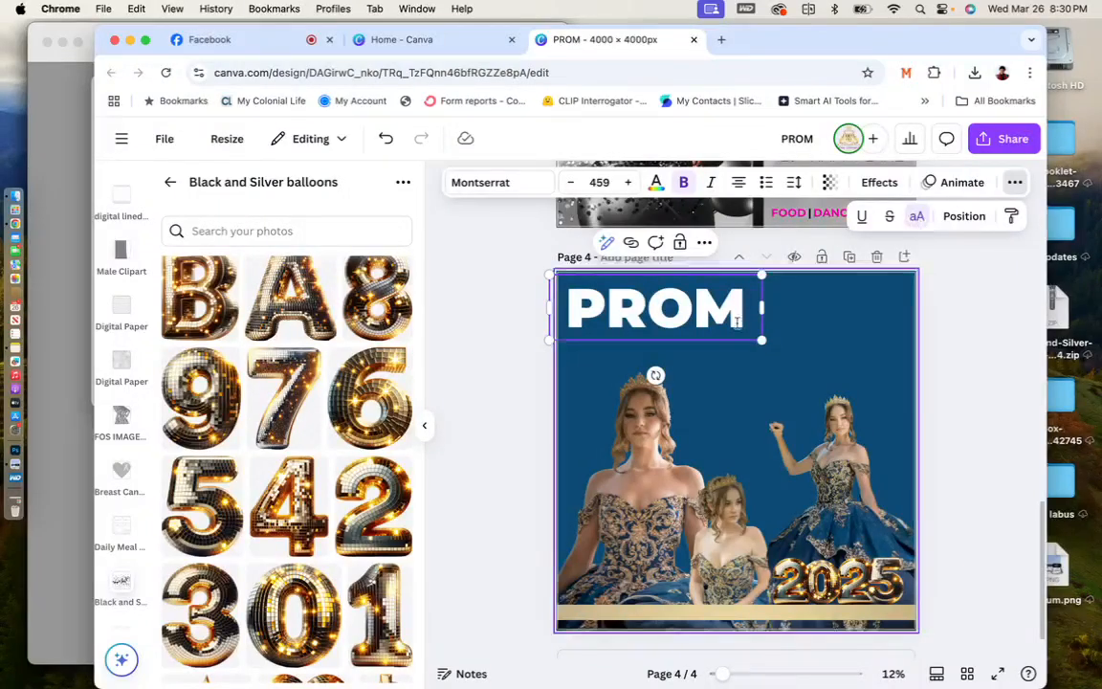
Widen the letter spacing of the PROM heading and scale it down to size 354.
click(794, 182)
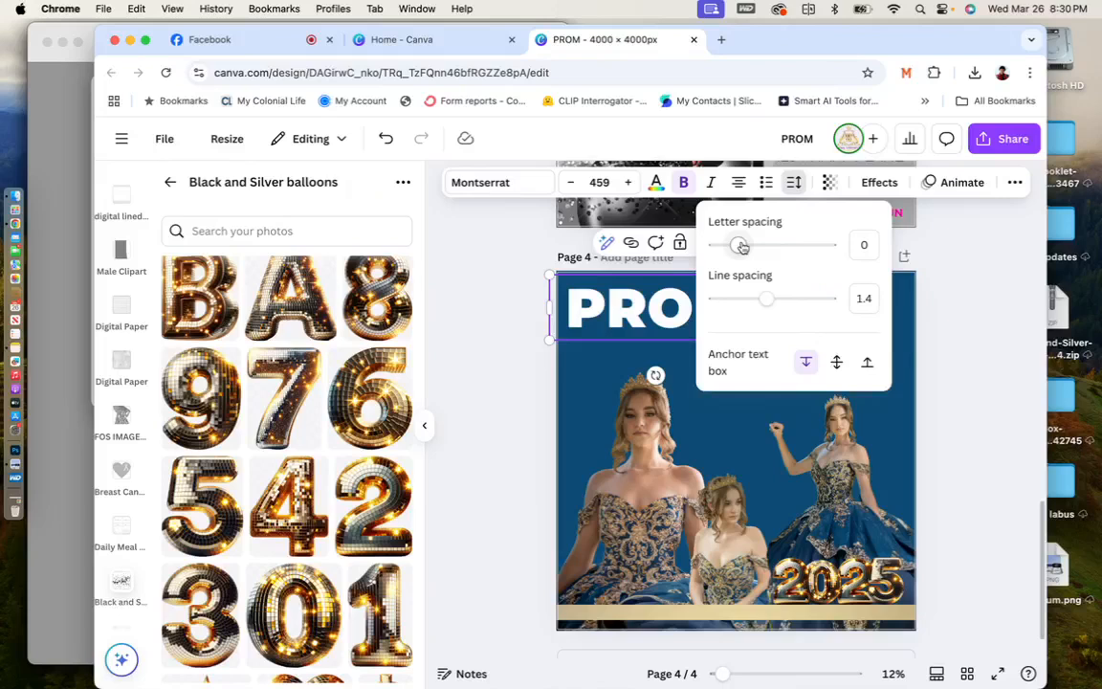
drag(743, 247, 758, 247)
click(940, 282)
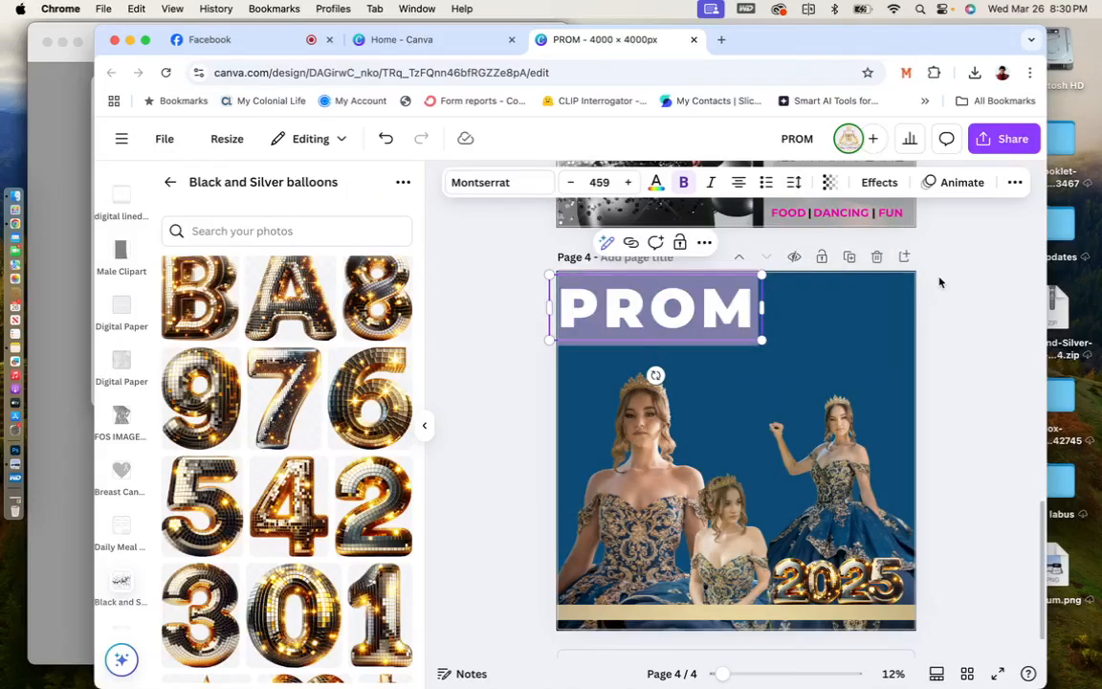
key(Escape)
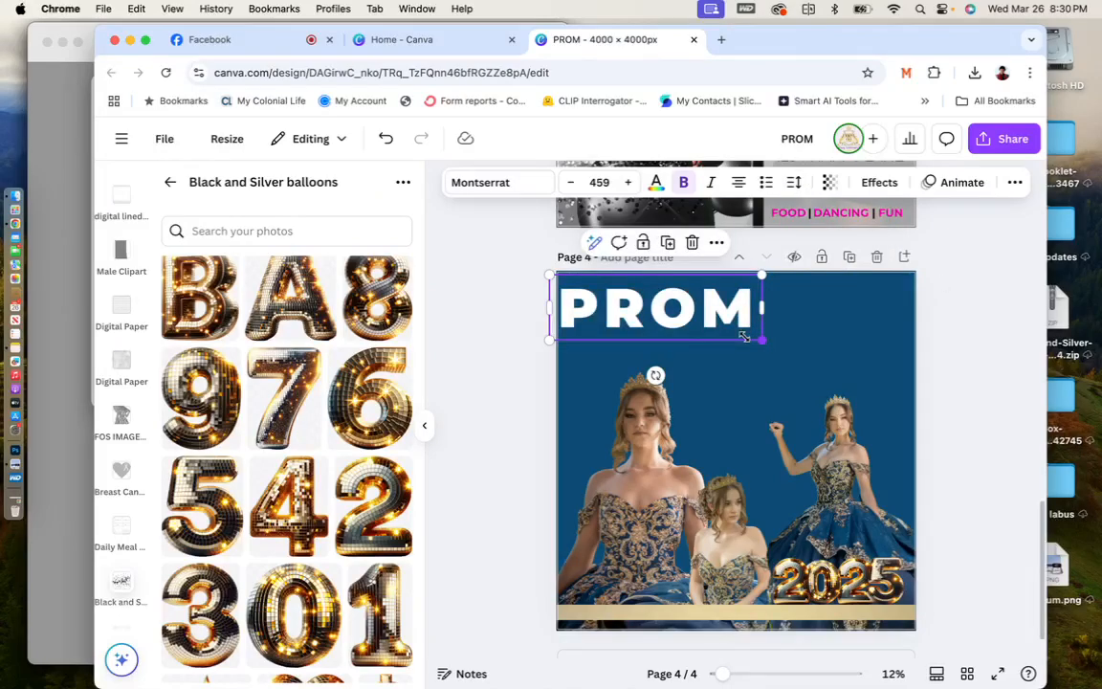
drag(745, 337, 712, 324)
click(498, 335)
Add a body text reading SEND OFF and enlarge it to size 136.
scroll(121, 351, up, 2)
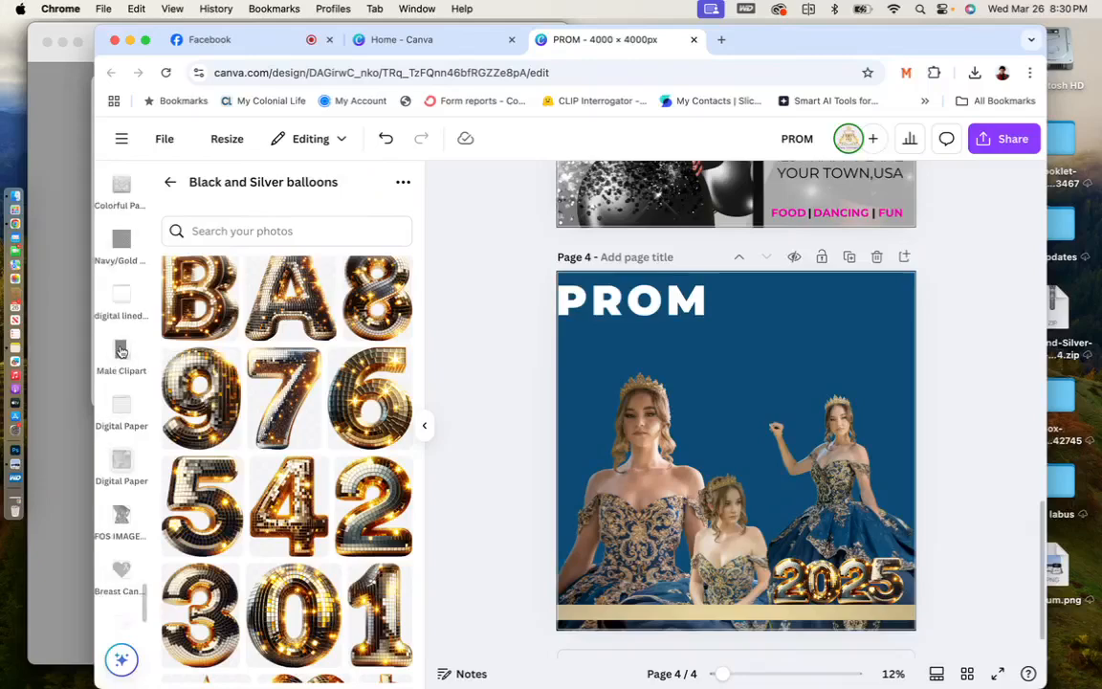
scroll(122, 351, up, 3)
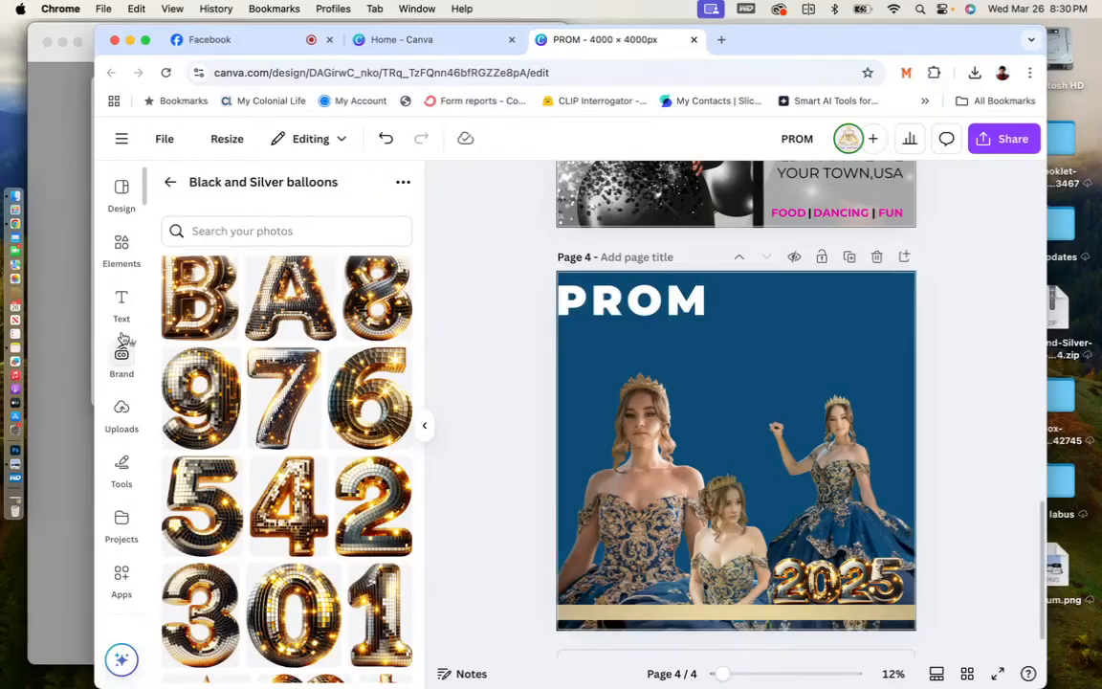
click(122, 304)
click(258, 440)
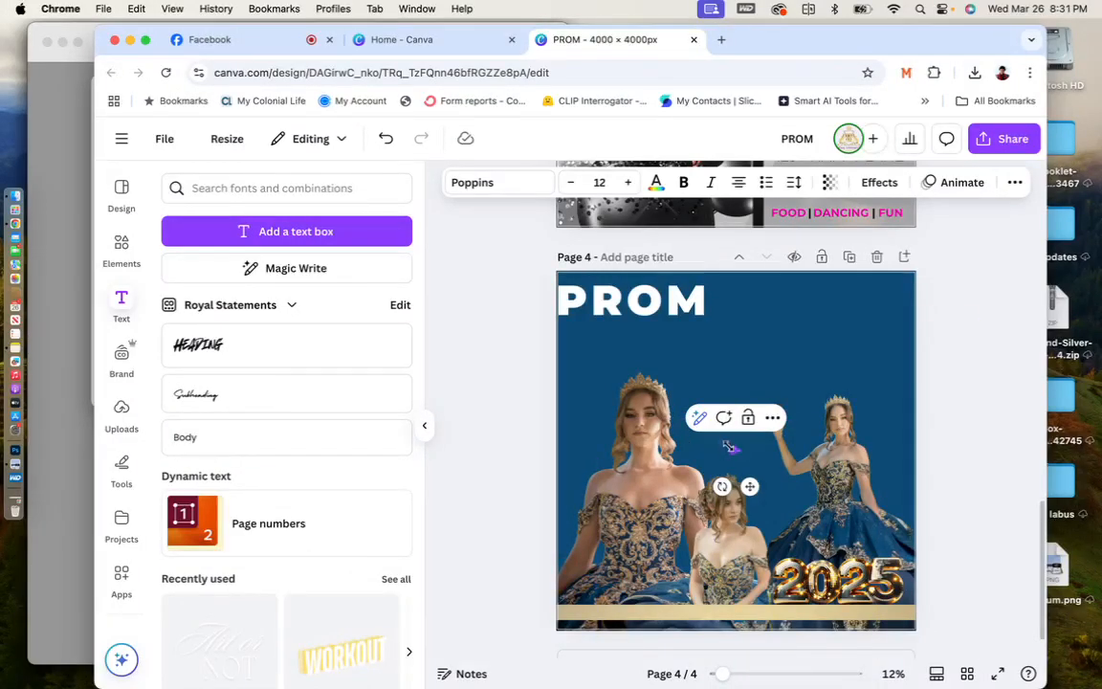
drag(729, 446, 663, 429)
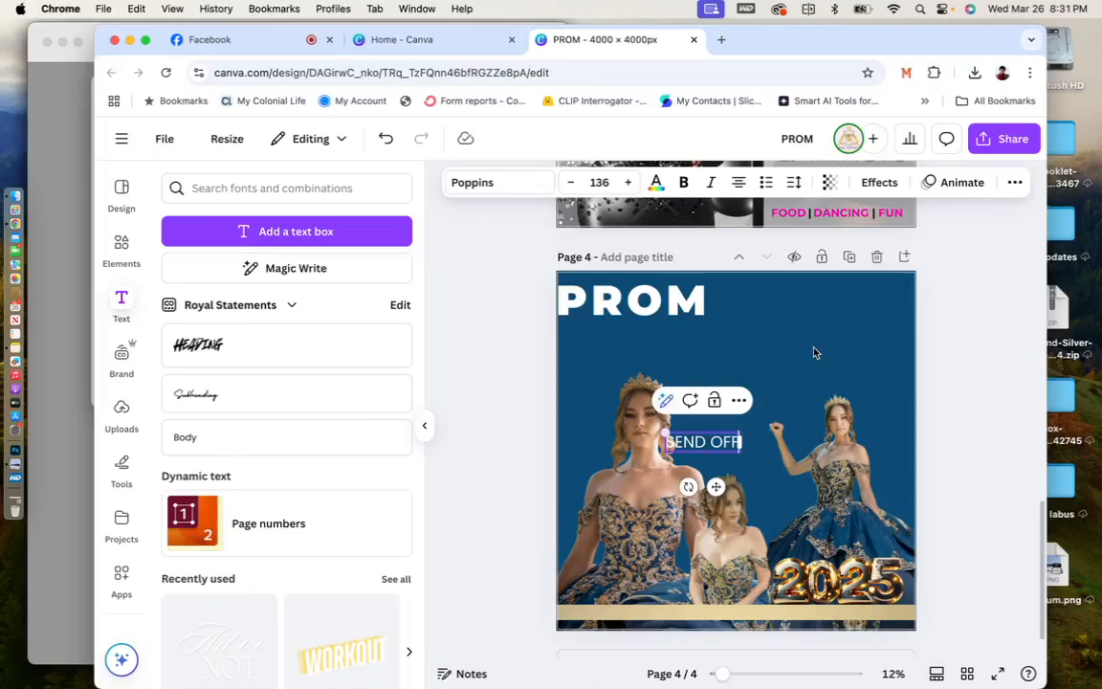
Move SEND OFF above the waving woman on the right and place the PROM heading directly over it.
drag(704, 441, 833, 385)
click(678, 314)
drag(679, 314, 861, 373)
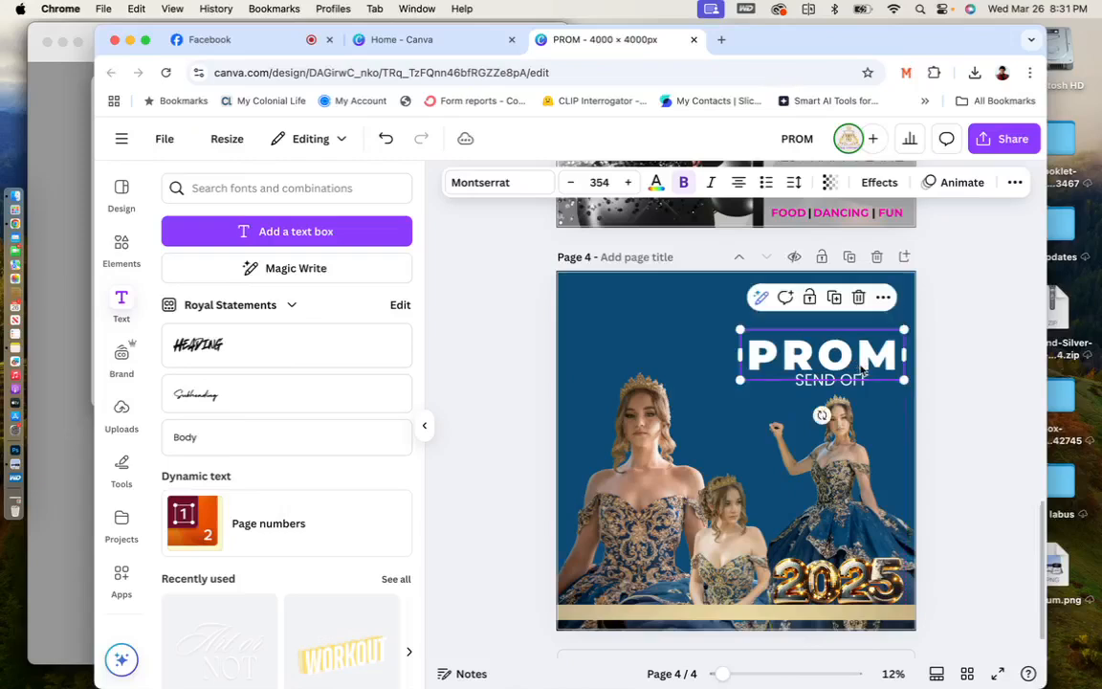
click(269, 402)
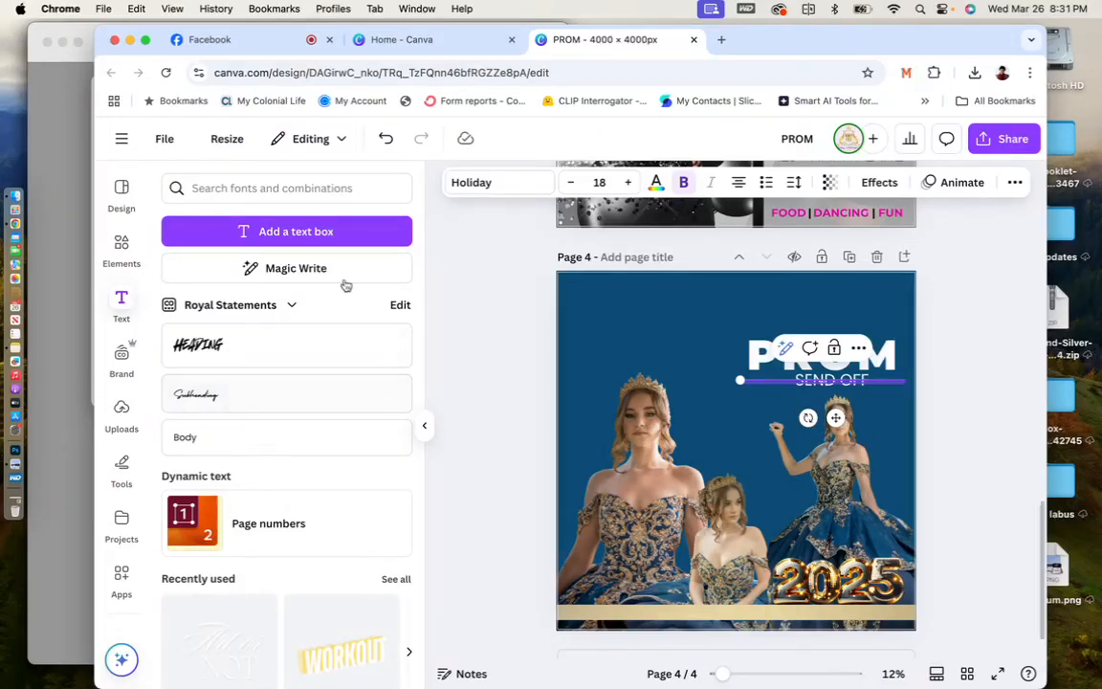
click(599, 182)
text(90)
key(Return)
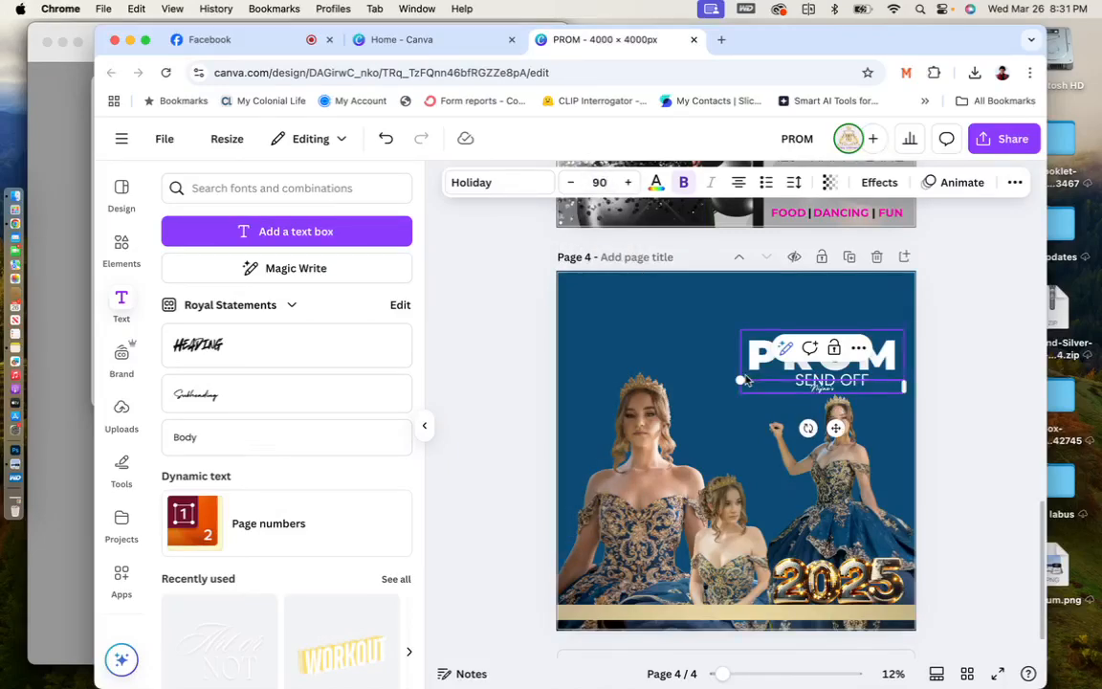
drag(743, 385, 421, 392)
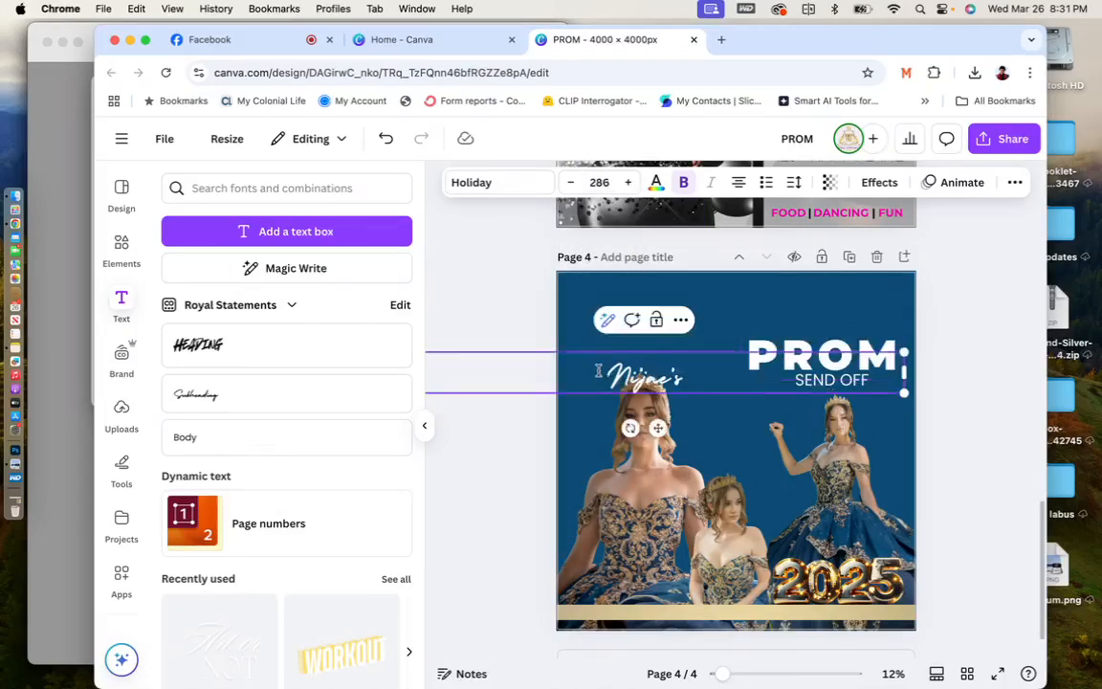
click(992, 292)
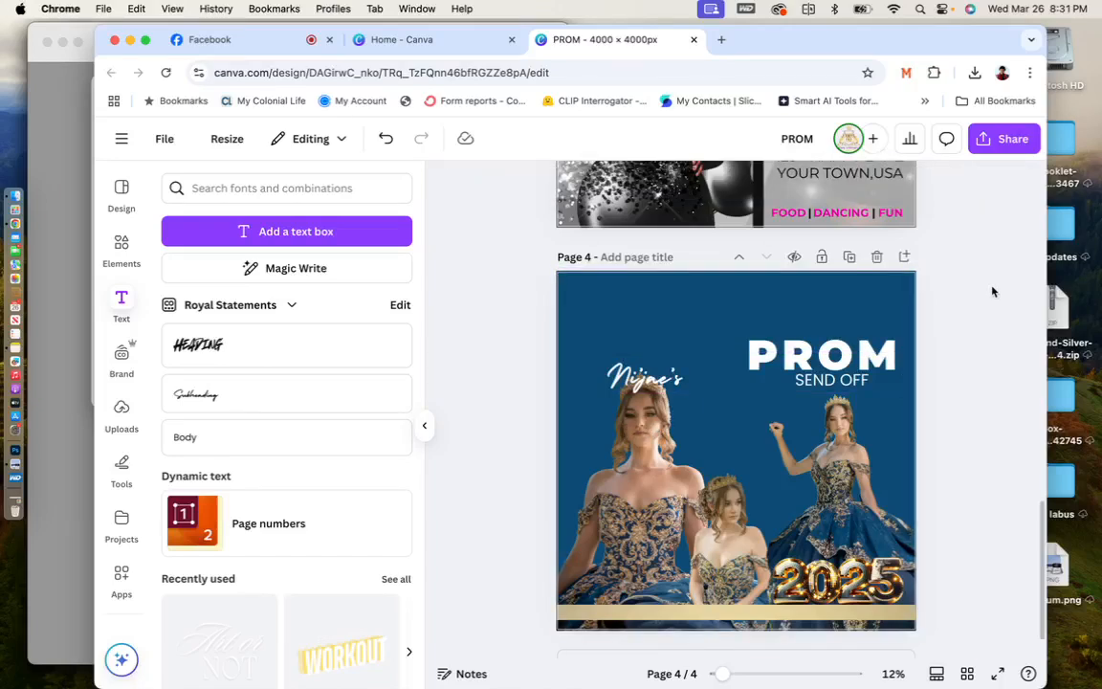
click(647, 379)
key(BackSpace)
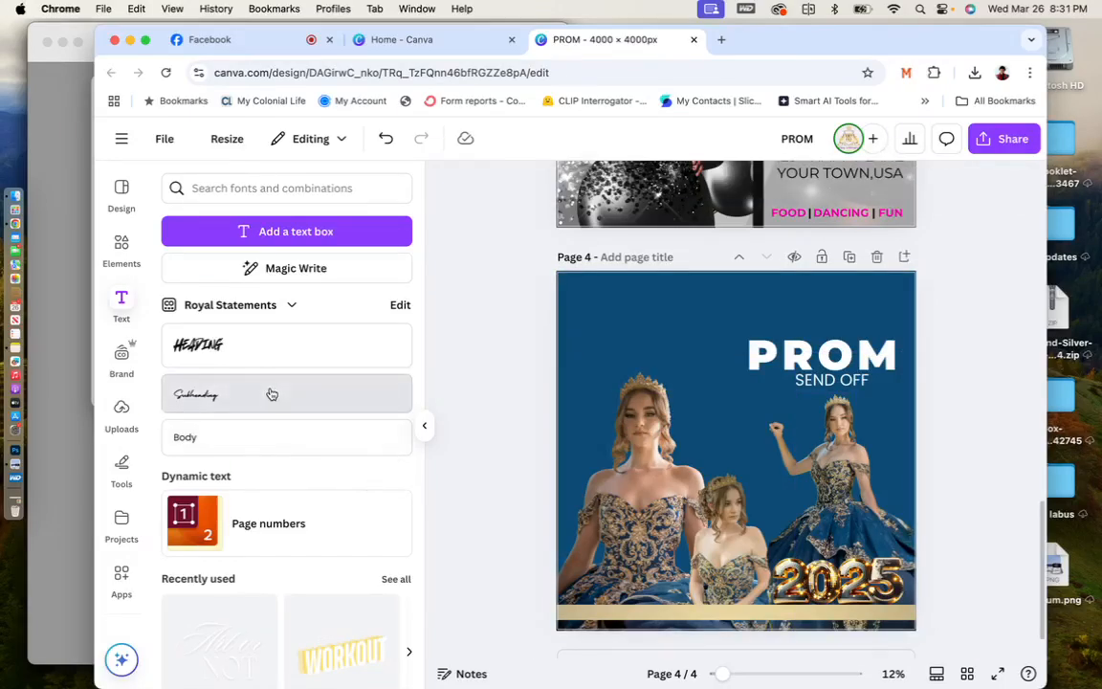
Add a script subheading with the honoree's possessive first name, place it across the top of the flyer and enlarge it to size 793.
click(272, 394)
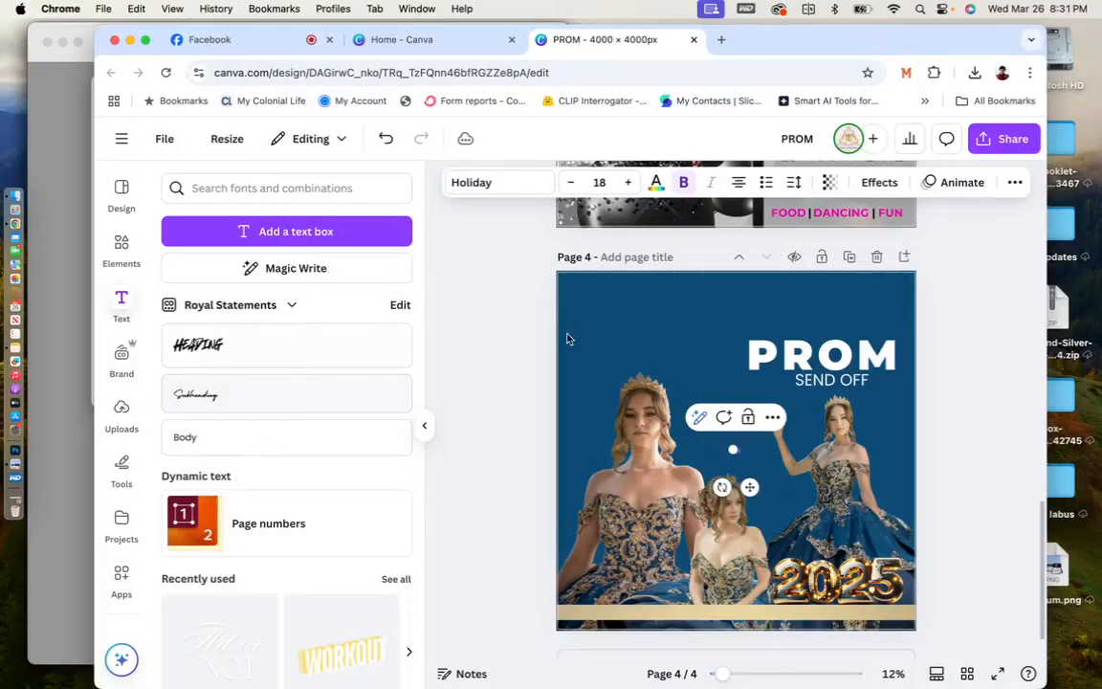
drag(730, 447, 564, 359)
click(542, 357)
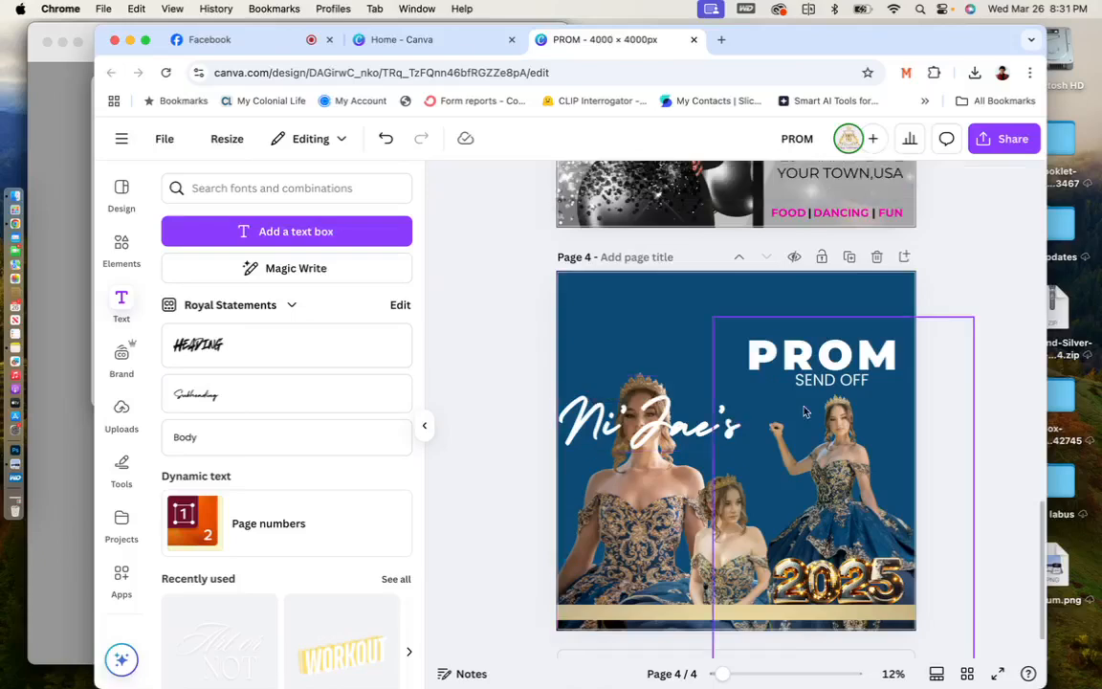
drag(714, 427, 720, 322)
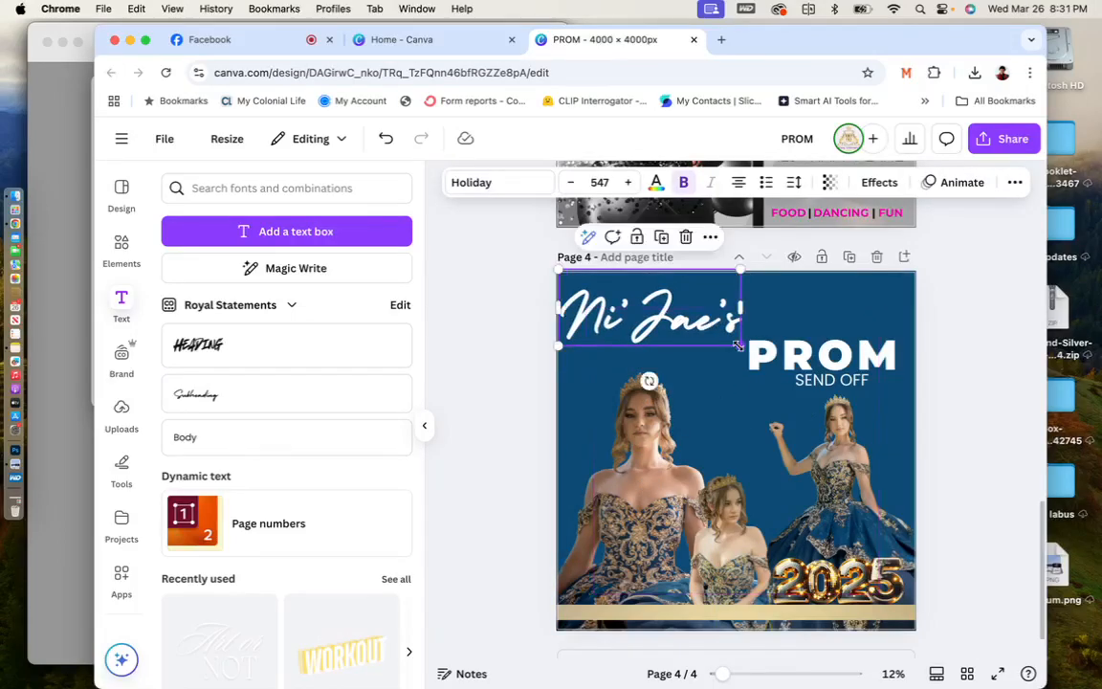
drag(747, 343, 818, 402)
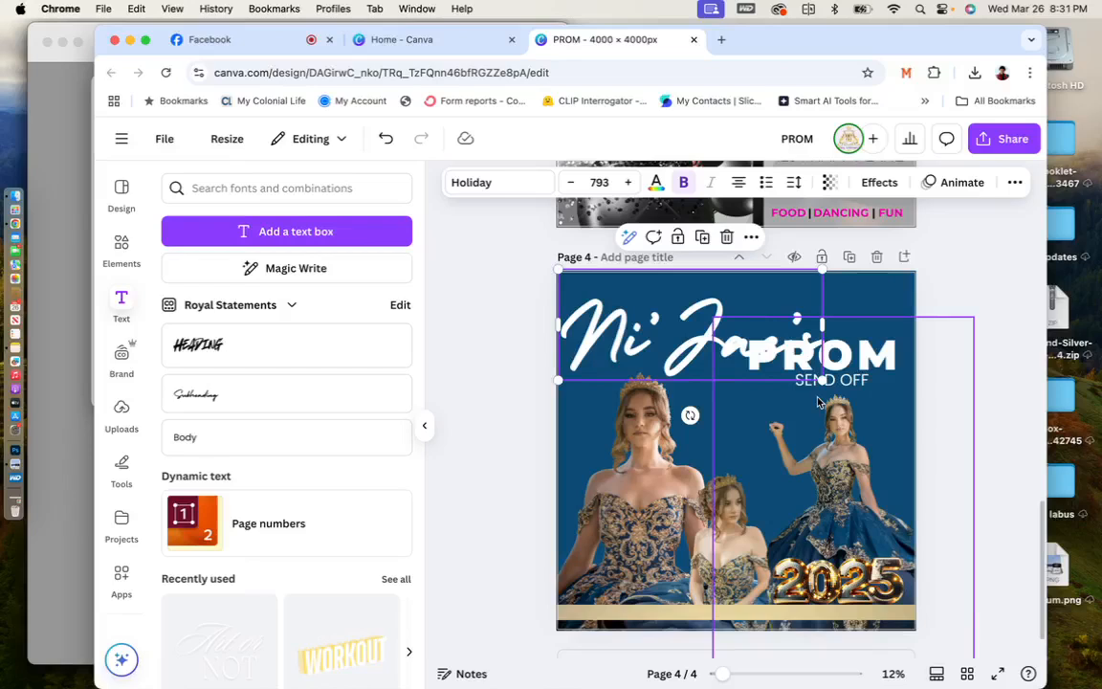
Move the PROM heading off the script name and delete it.
click(881, 360)
drag(880, 360, 834, 407)
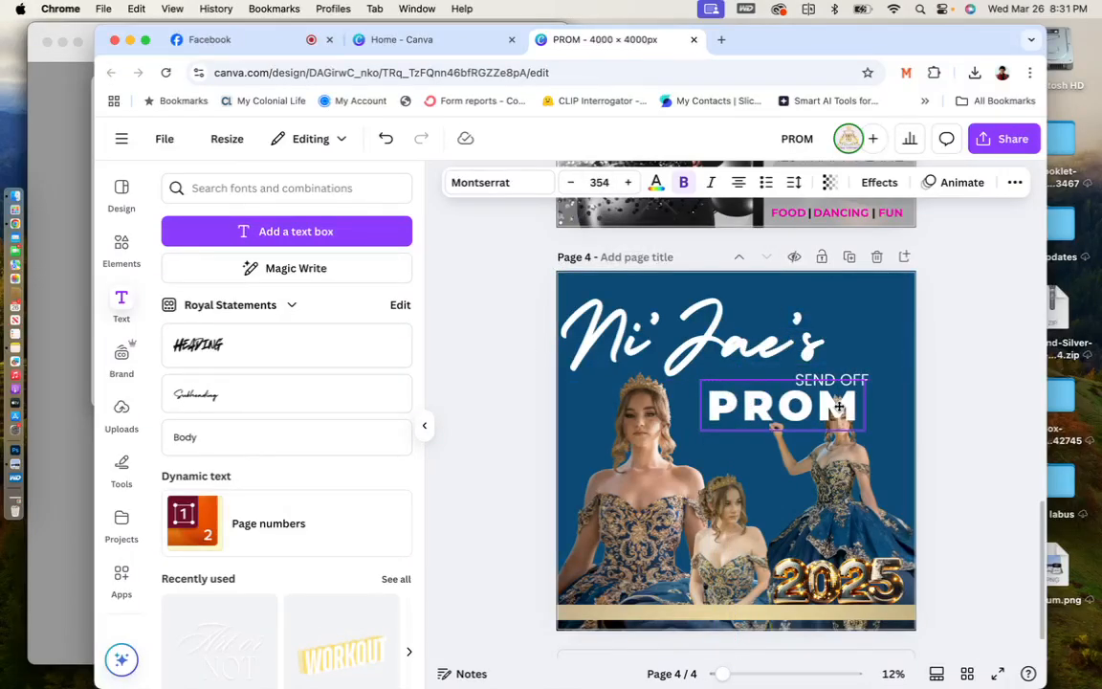
key(Delete)
Enlarge the script name to size 914 and center it near the top edge of the flyer.
click(736, 330)
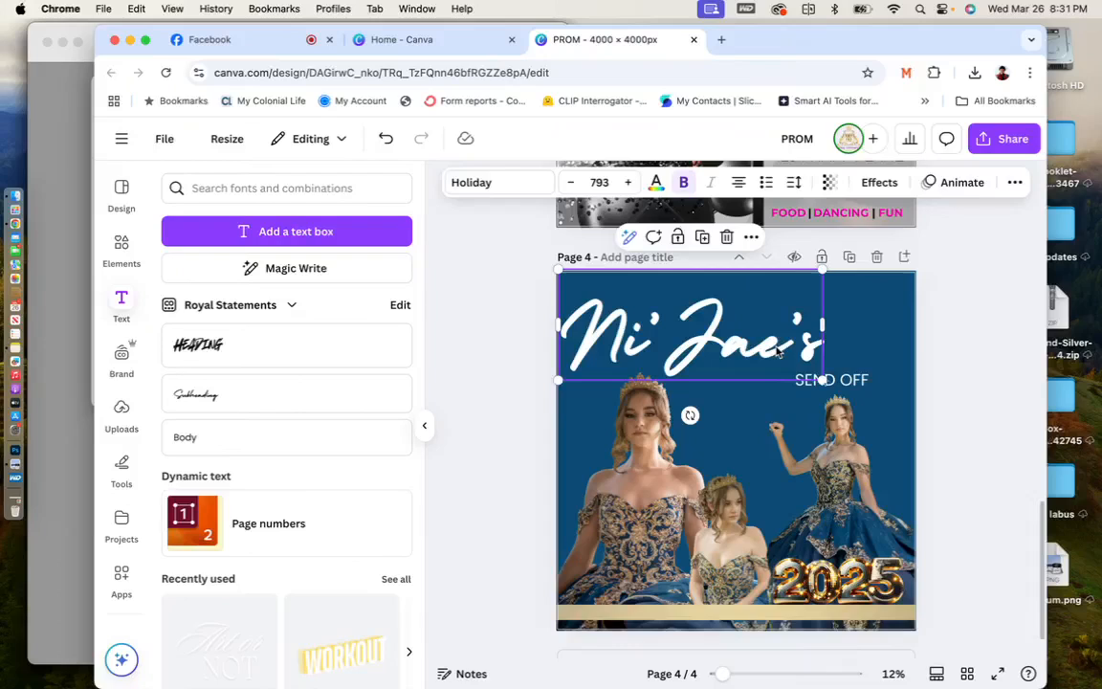
drag(824, 380, 863, 397)
drag(813, 352, 832, 337)
click(943, 361)
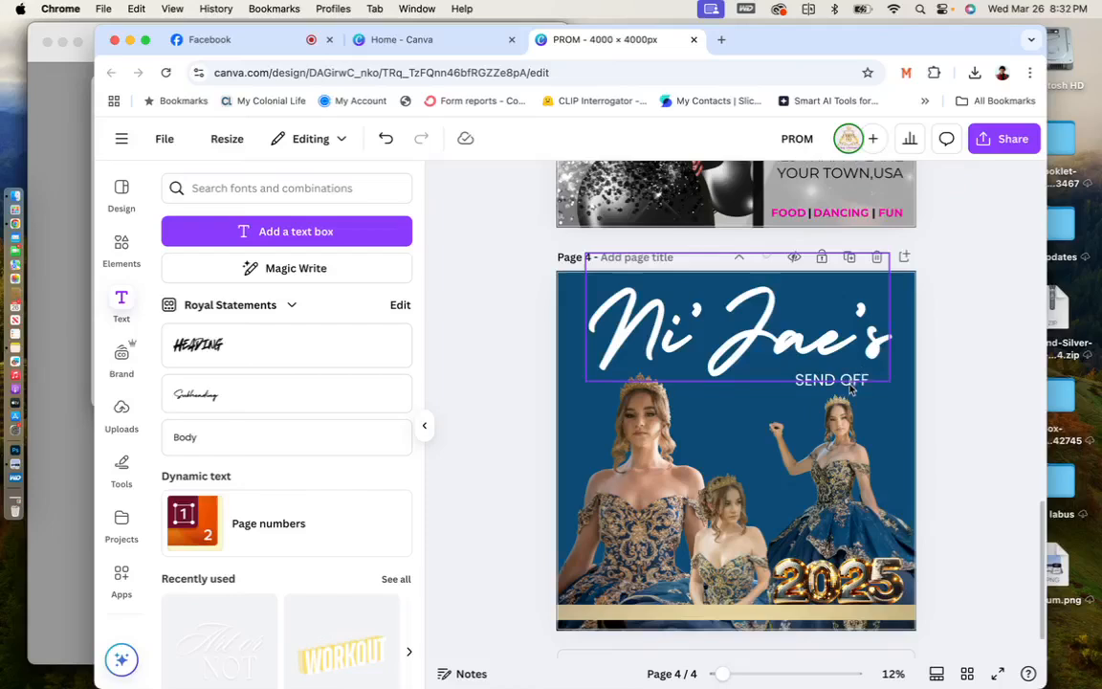
click(839, 354)
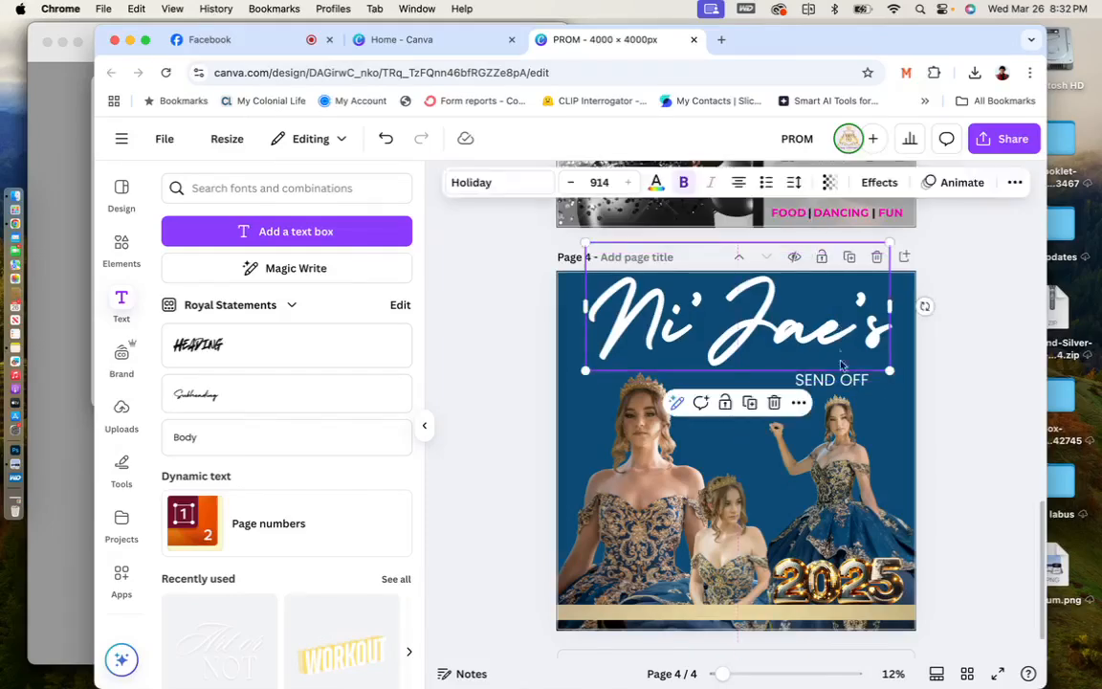
Replace the SEND OFF text with PROM SEND OFF and make it bold.
double_click(839, 381)
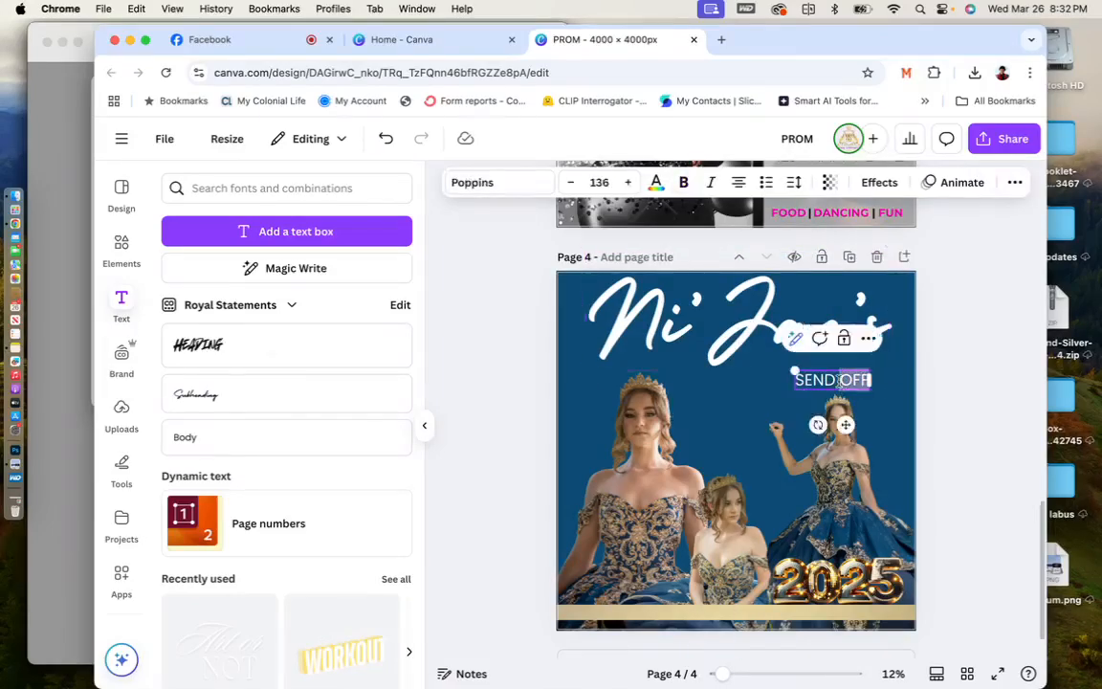
text(PROM)
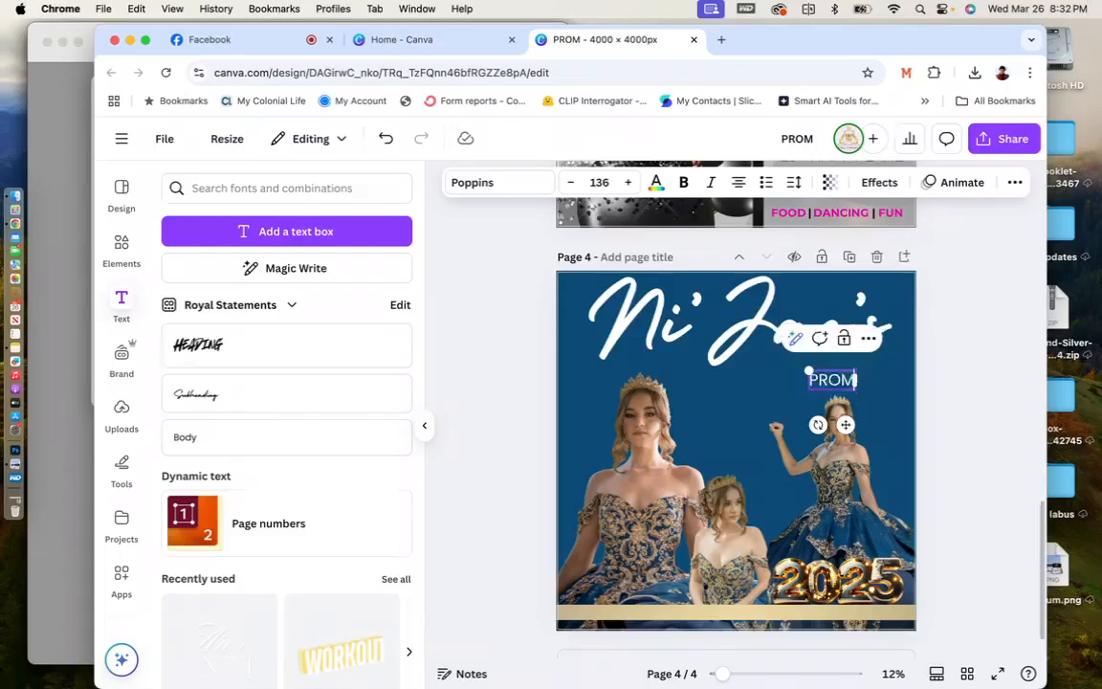
text( SEND OFF)
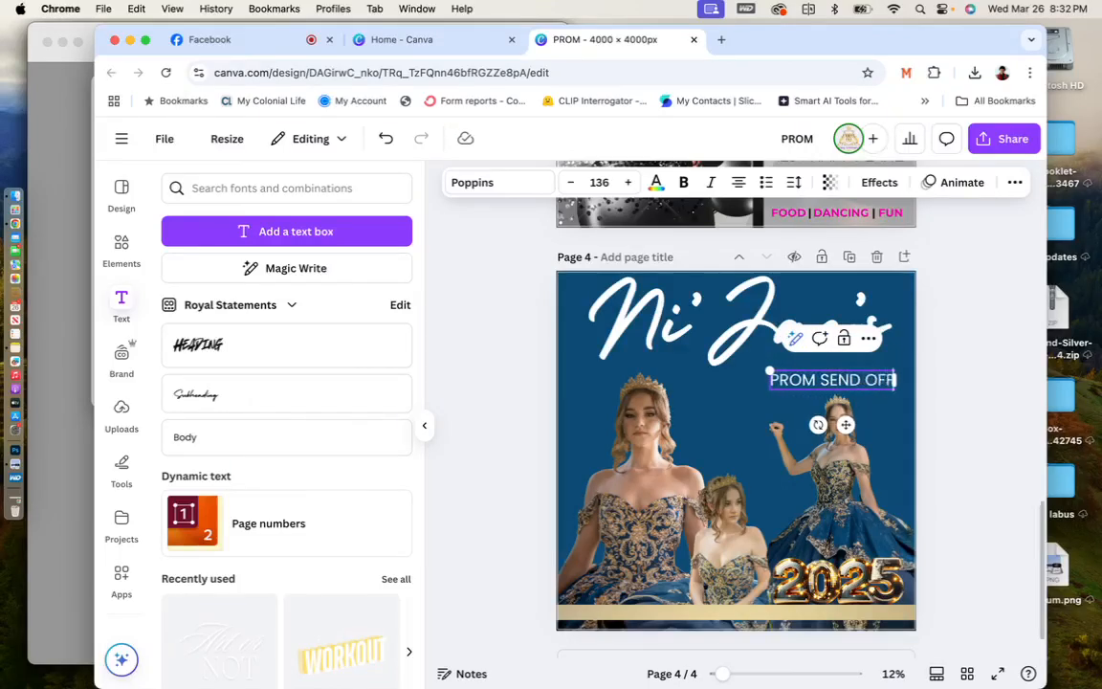
triple_click(825, 381)
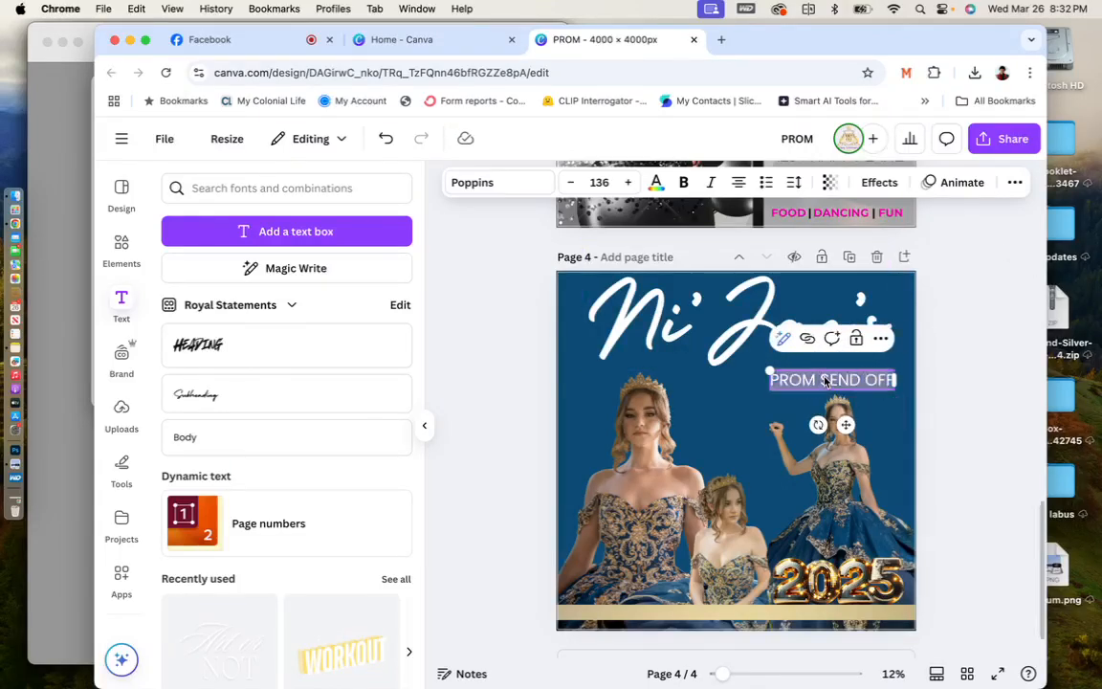
click(973, 307)
Lower the script name slightly and bring PROM SEND OFF in front of it in the layer order.
drag(718, 293, 717, 303)
mouse_move(882, 375)
mouse_down()
mouse_move(885, 386)
mouse_move(864, 377)
mouse_up()
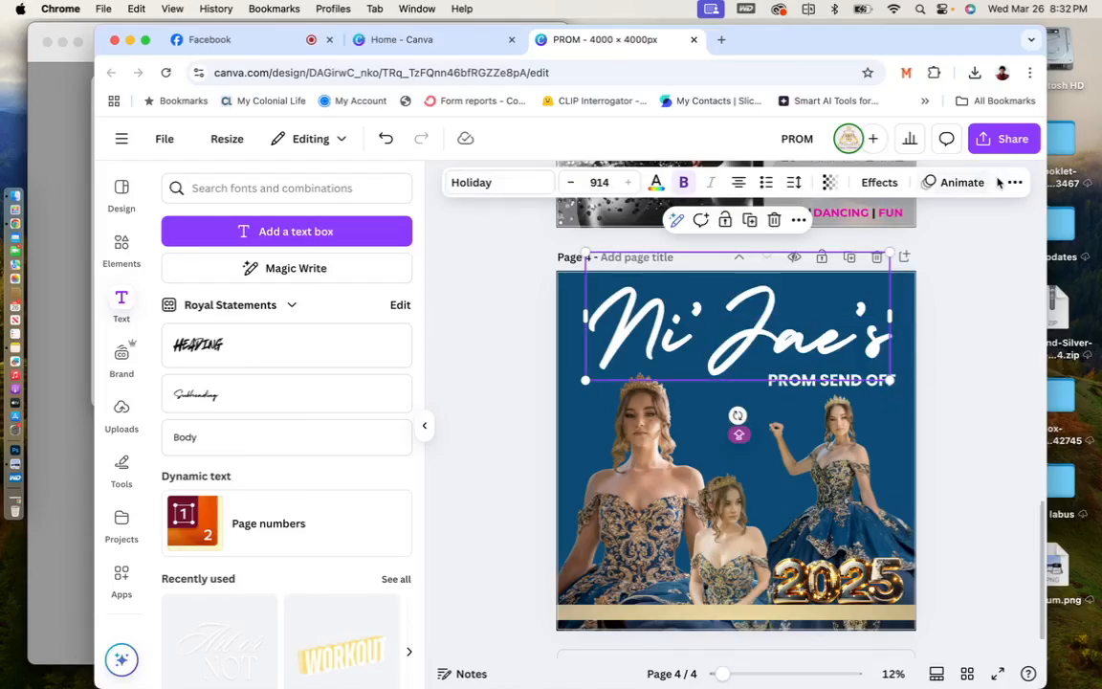
click(1014, 182)
click(964, 216)
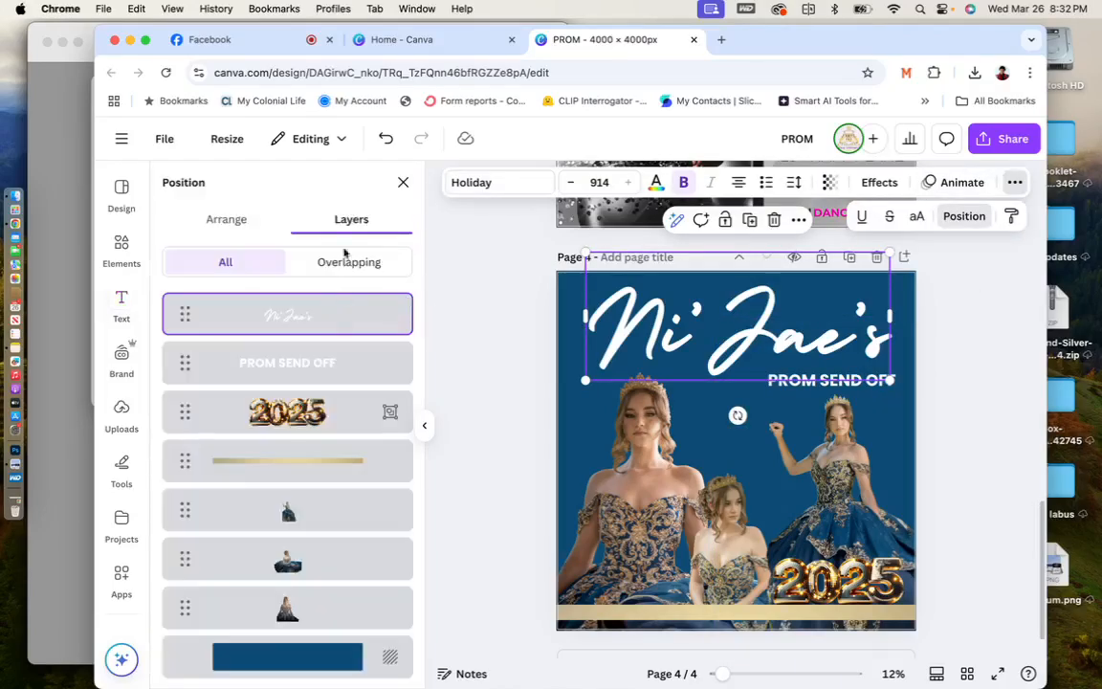
click(329, 355)
Tuck PROM SEND OFF close beneath the second half of the script name.
click(880, 380)
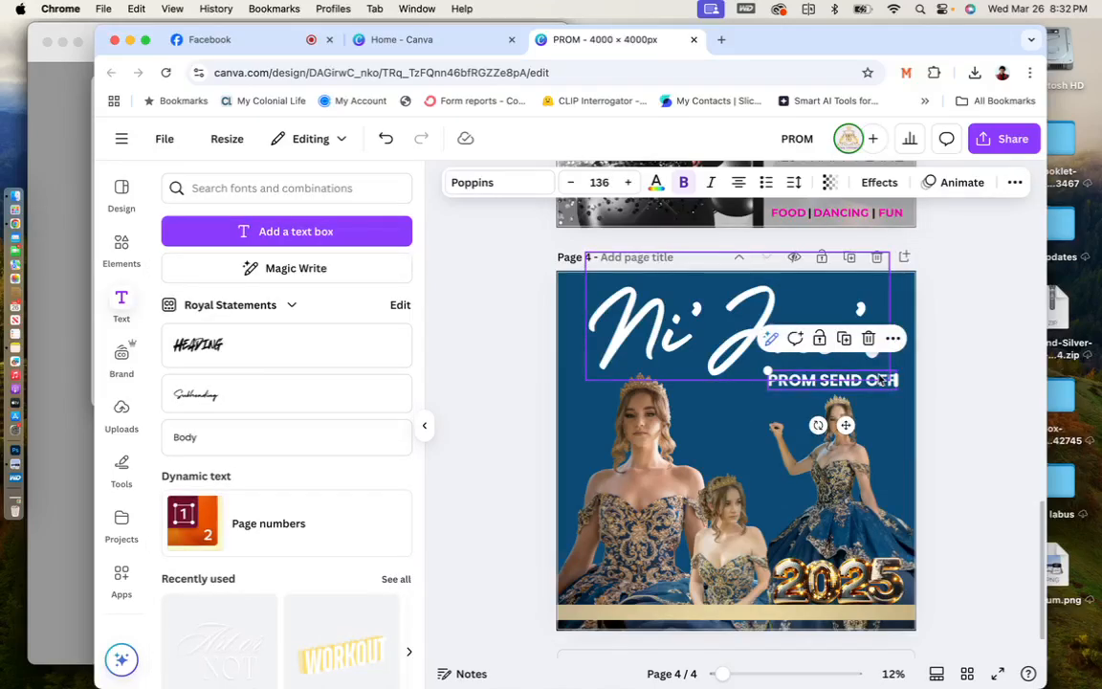
drag(880, 380, 853, 363)
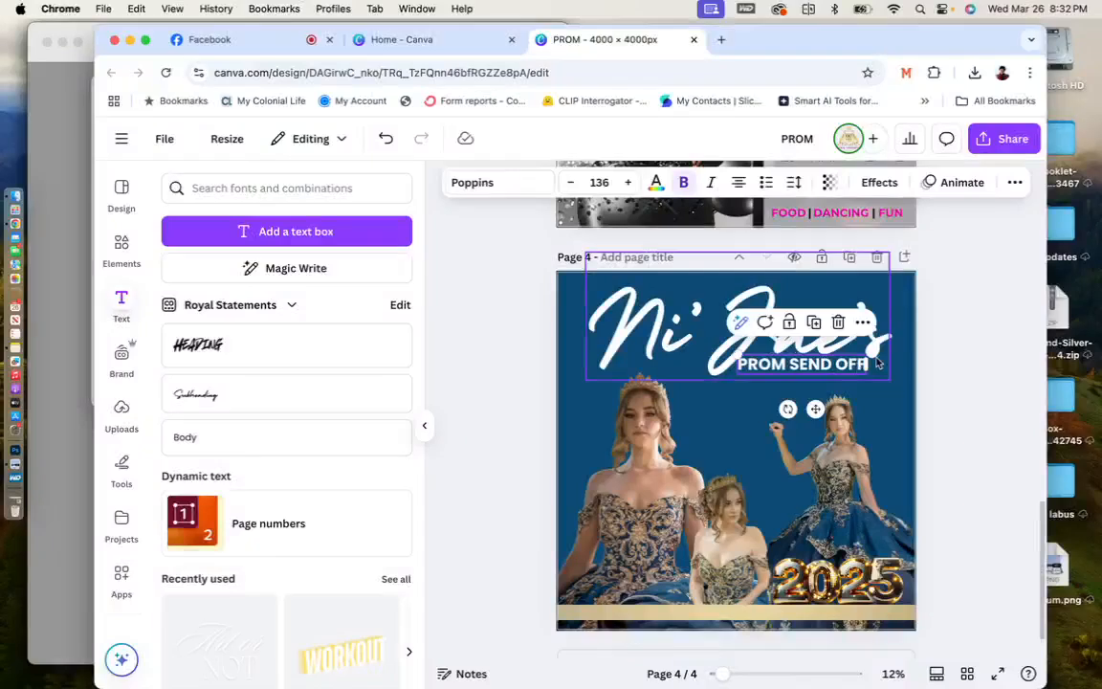
click(977, 349)
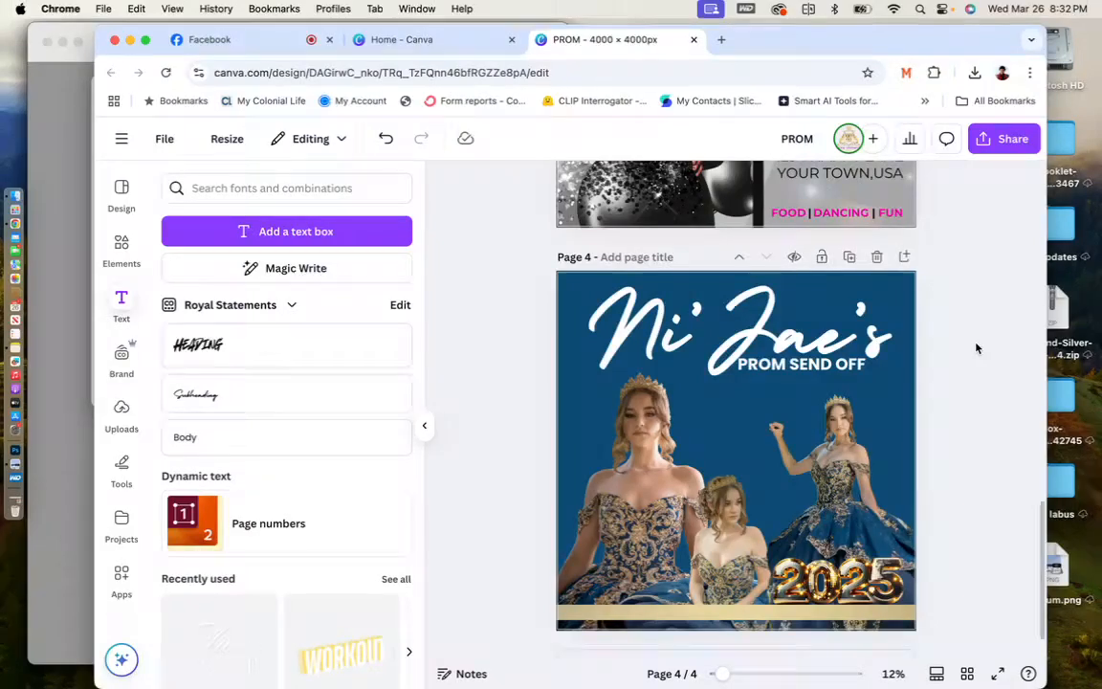
Recolor the script name to gold #E8D59F, sampled from the gold bar.
click(684, 275)
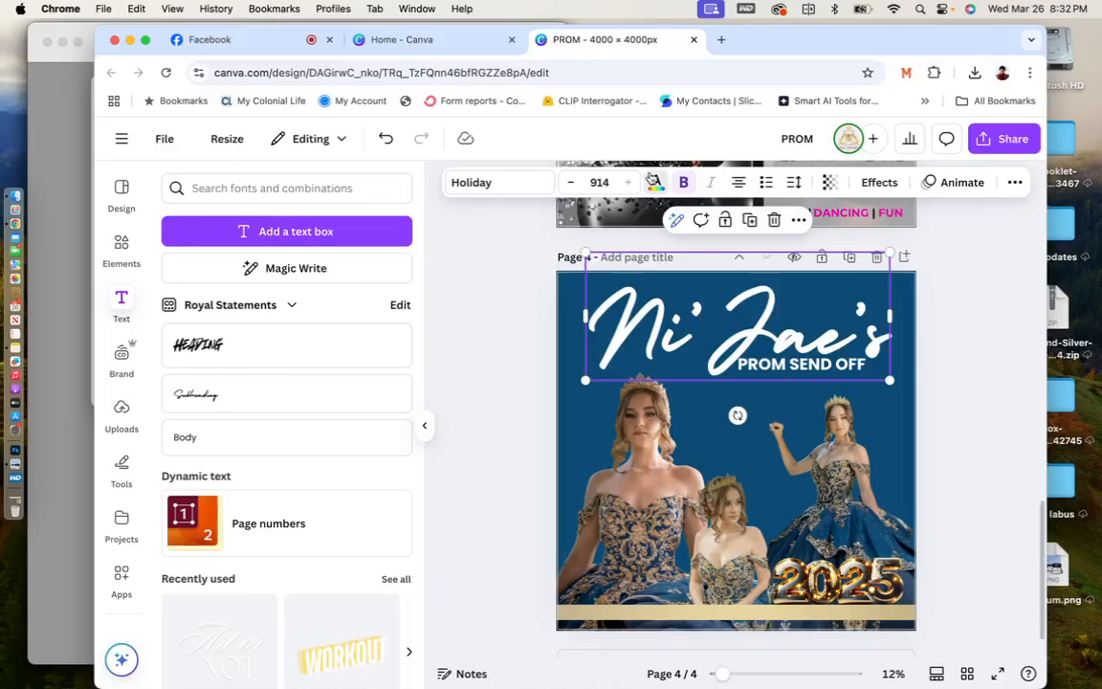
click(654, 182)
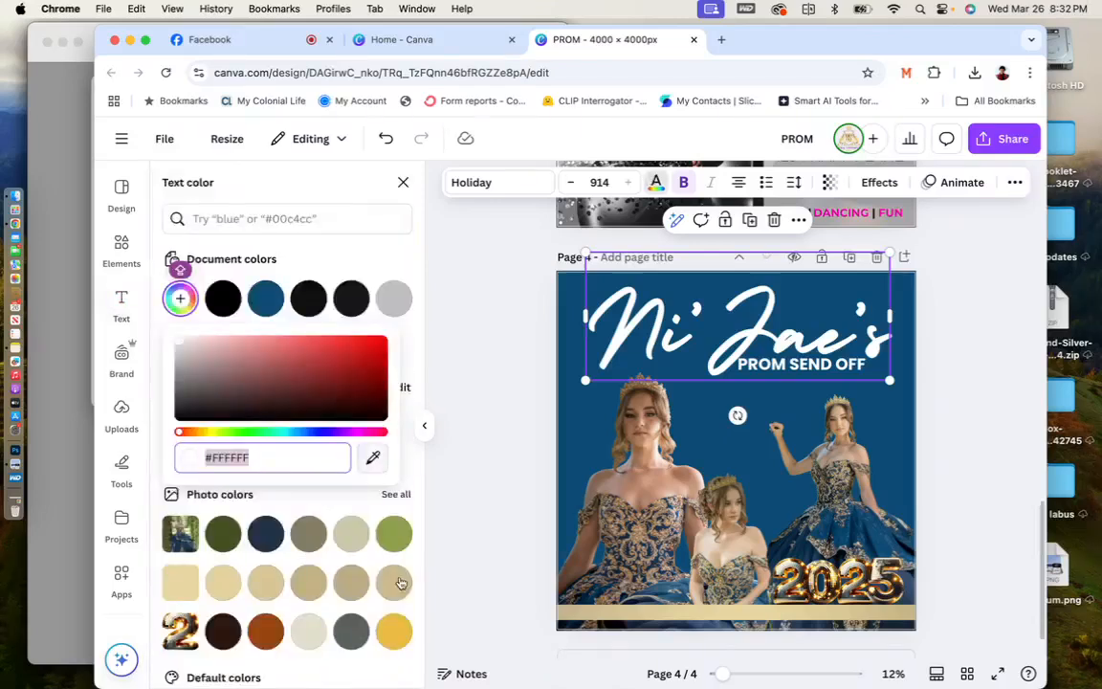
click(382, 469)
click(764, 613)
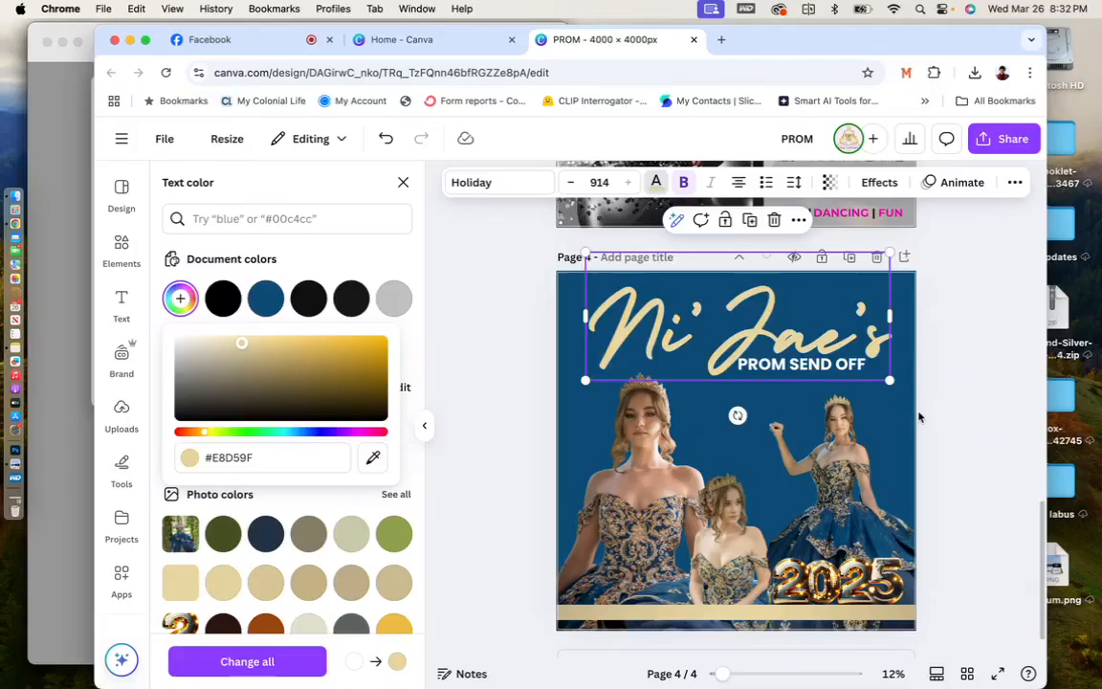
Examine the flyer at different magnifications, checking the gold name, the women, the gold bar and the 2025 balloons.
scroll(919, 417, up, 5)
scroll(793, 565, down, 5)
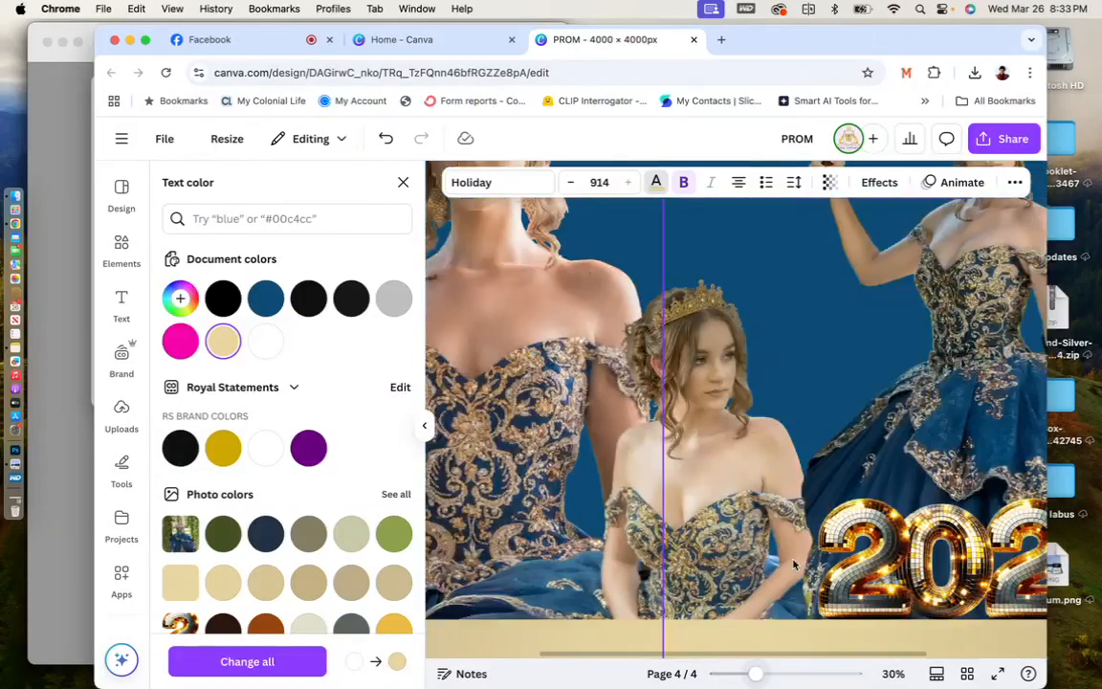
scroll(793, 565, right, 2)
drag(756, 674, 735, 674)
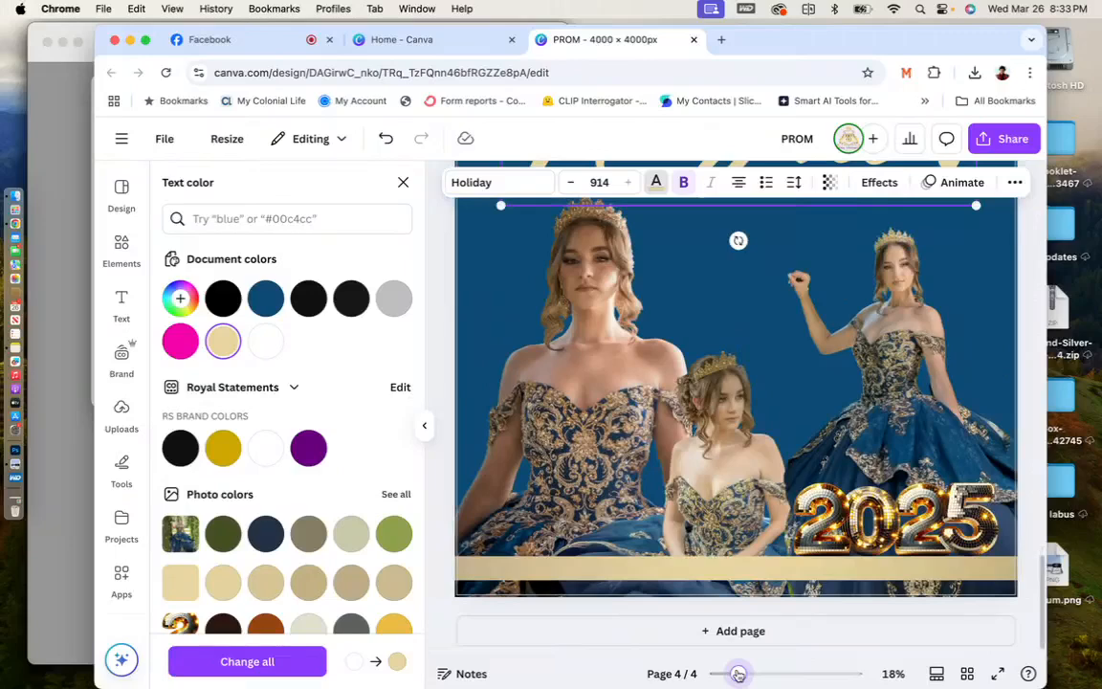
scroll(773, 582, up, 2)
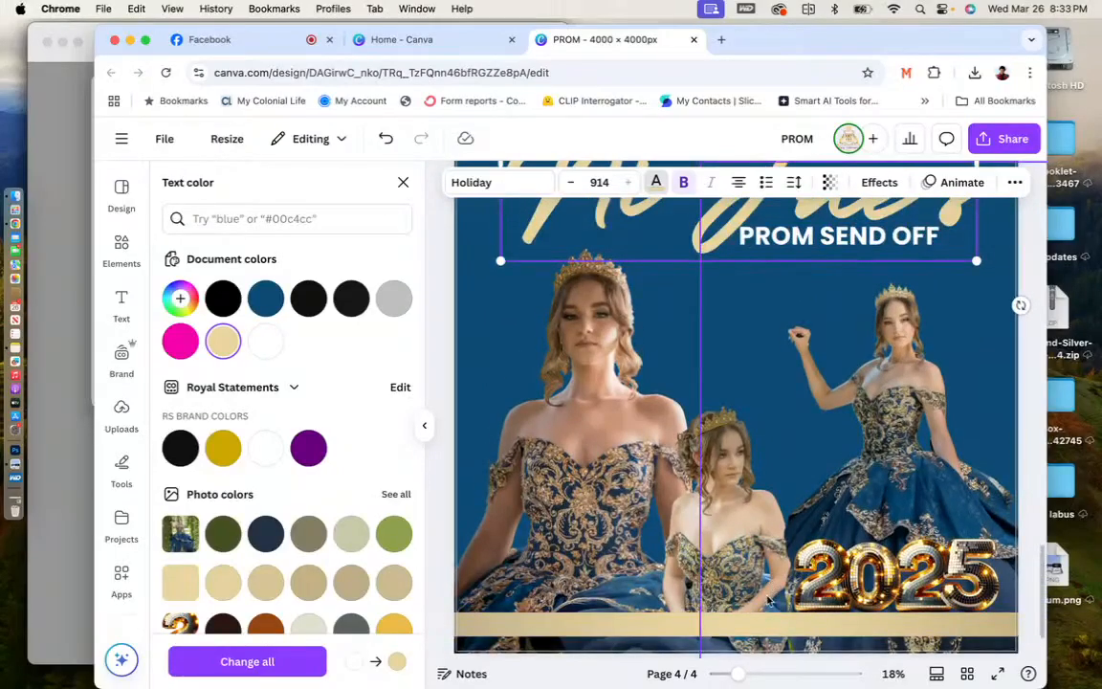
drag(738, 673, 733, 672)
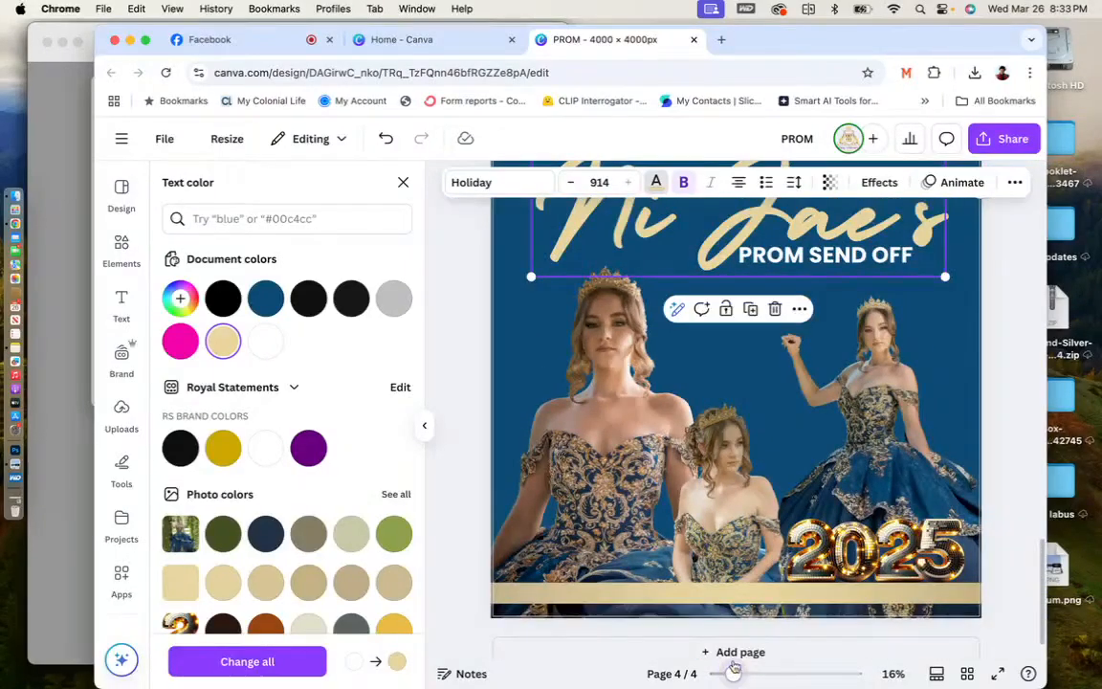
scroll(930, 440, up, 2)
scroll(947, 428, down, 5)
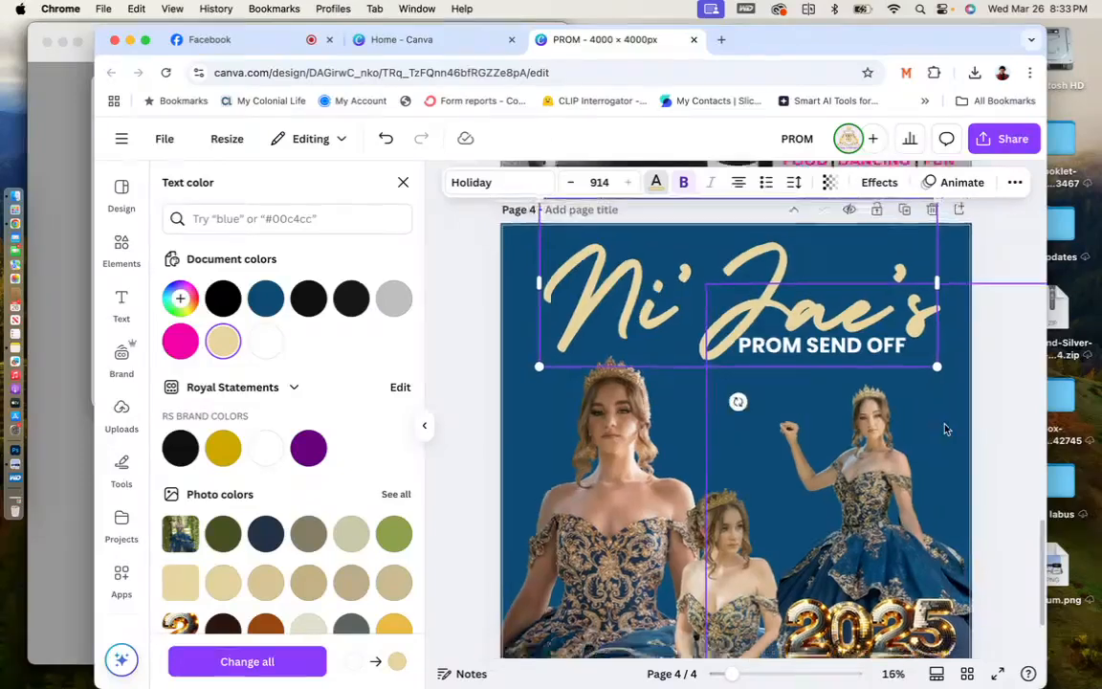
click(985, 402)
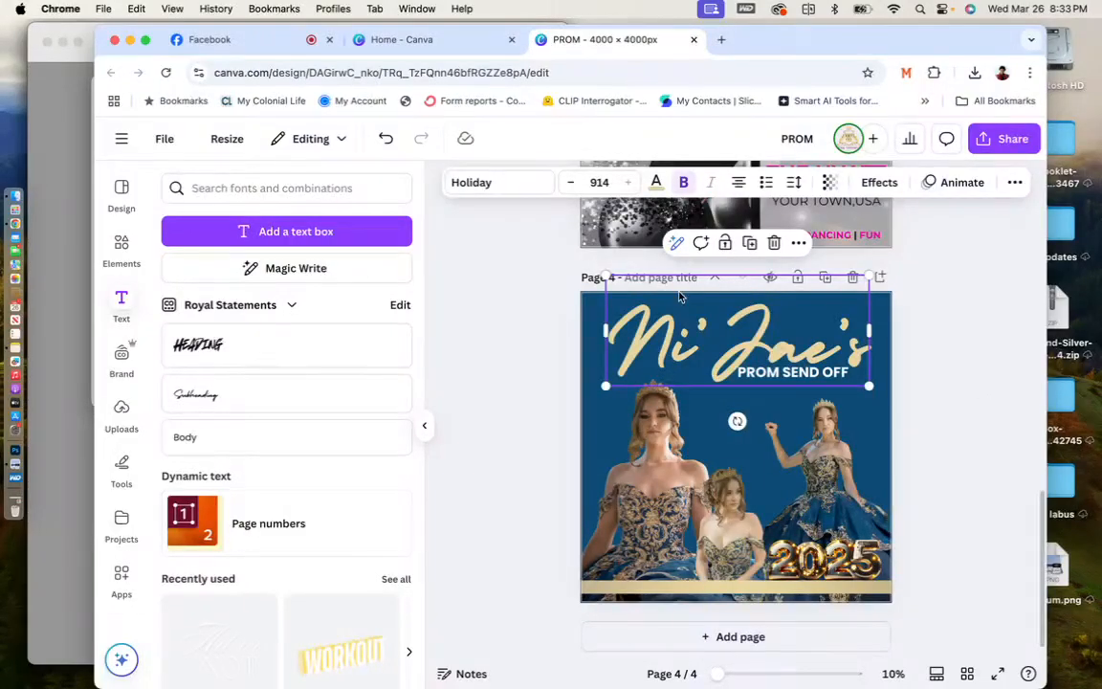
Open the Text Maker app from the saved apps and filter its presets to the Gold category.
click(121, 574)
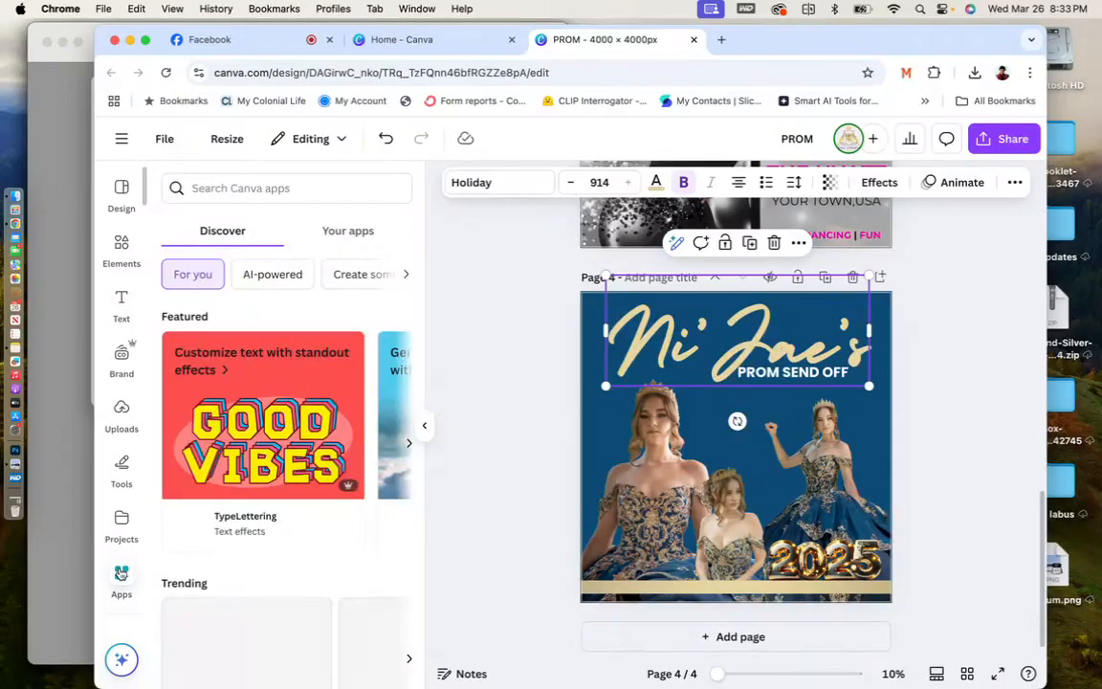
click(372, 234)
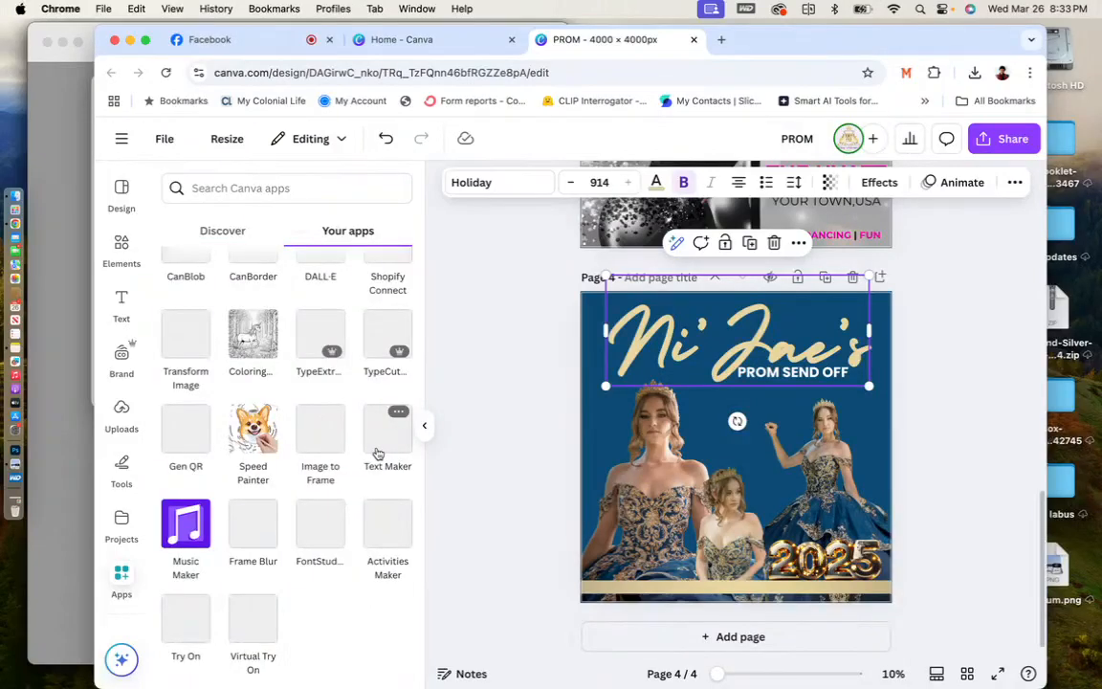
click(378, 453)
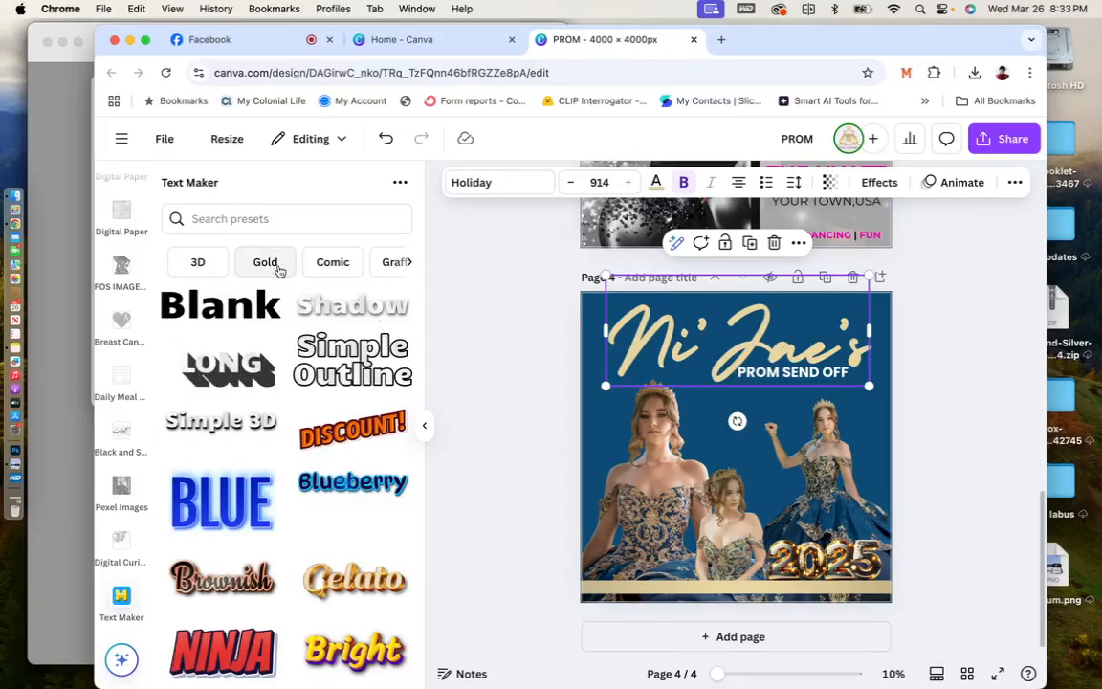
click(266, 262)
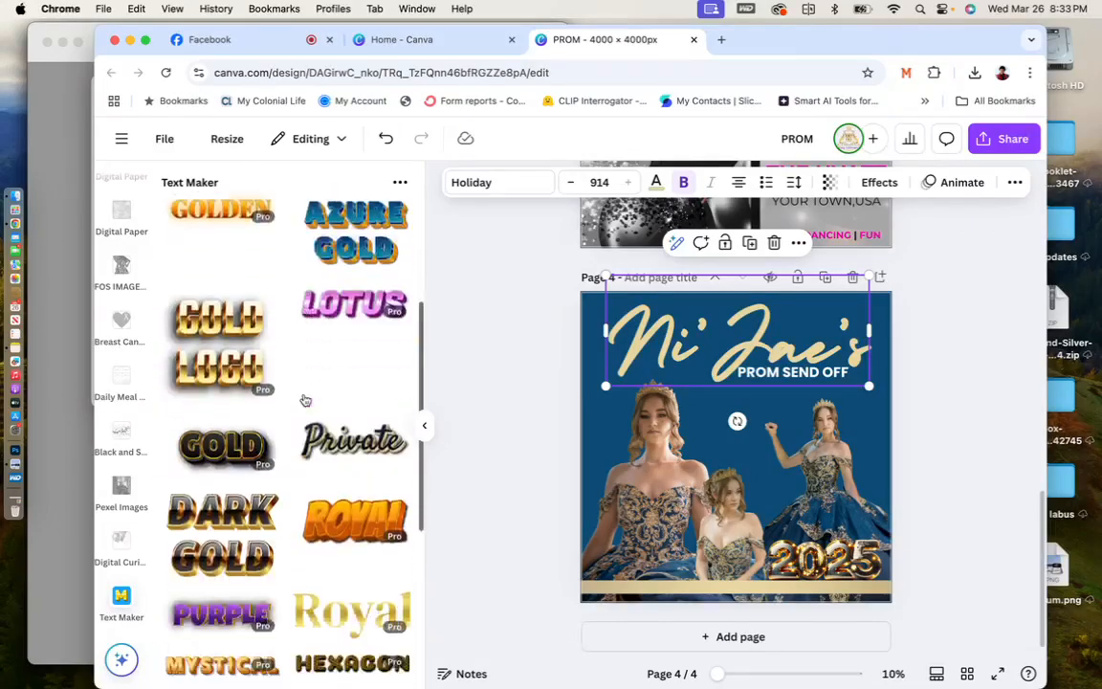
Choose the script-style Golden preset from the gold presets in Text Maker.
scroll(302, 398, down, 2)
scroll(305, 400, down, 5)
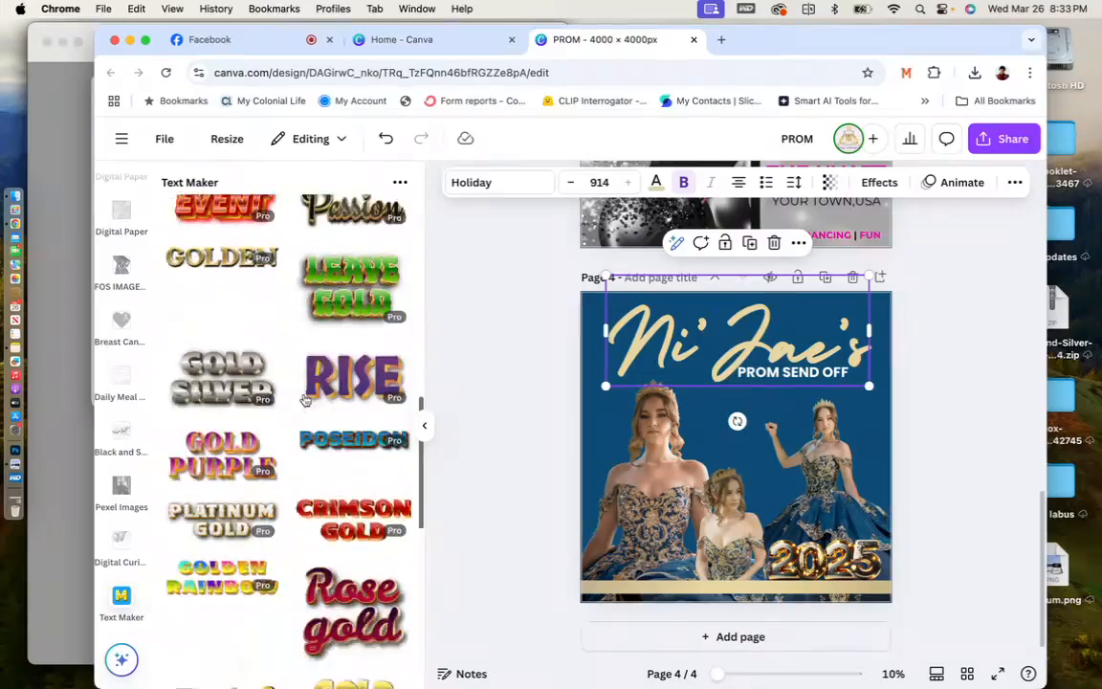
scroll(305, 400, down, 5)
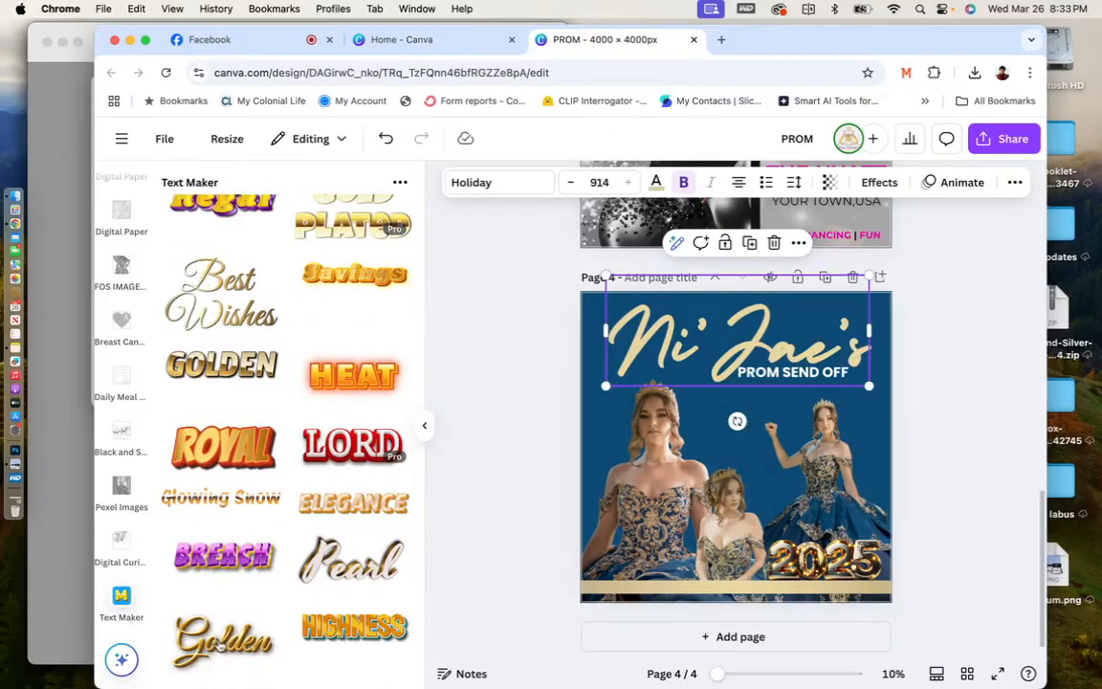
click(220, 646)
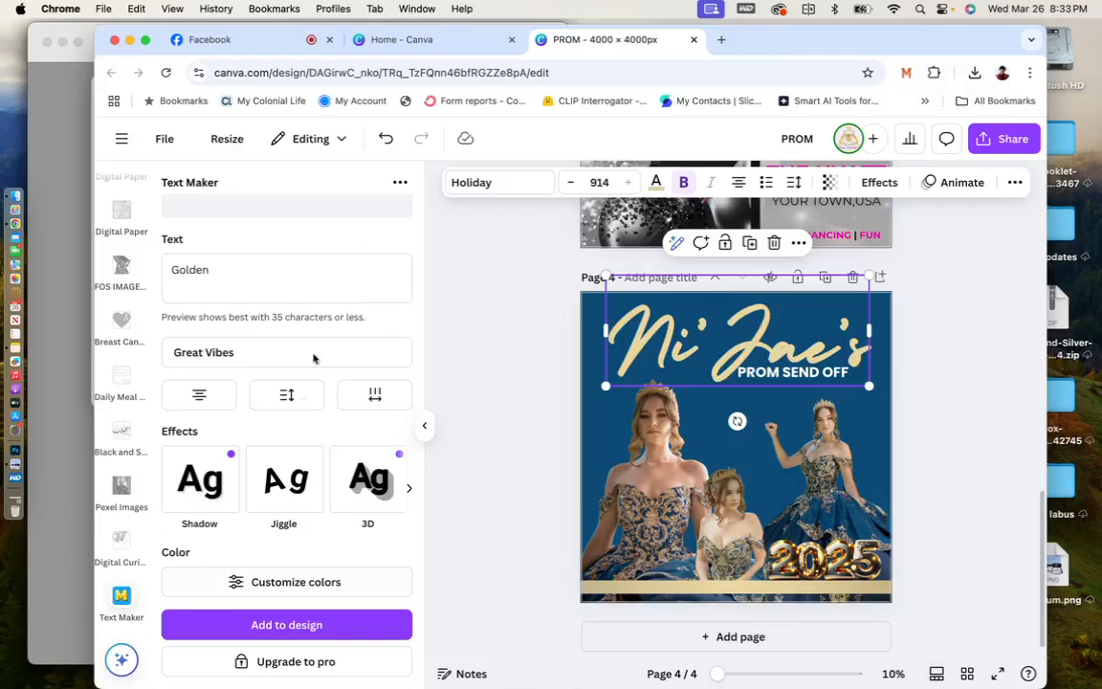
Replace the preset's Golden text with the honoree's name in capital and lowercase letters.
double_click(327, 273)
text(NI'JAE'S)
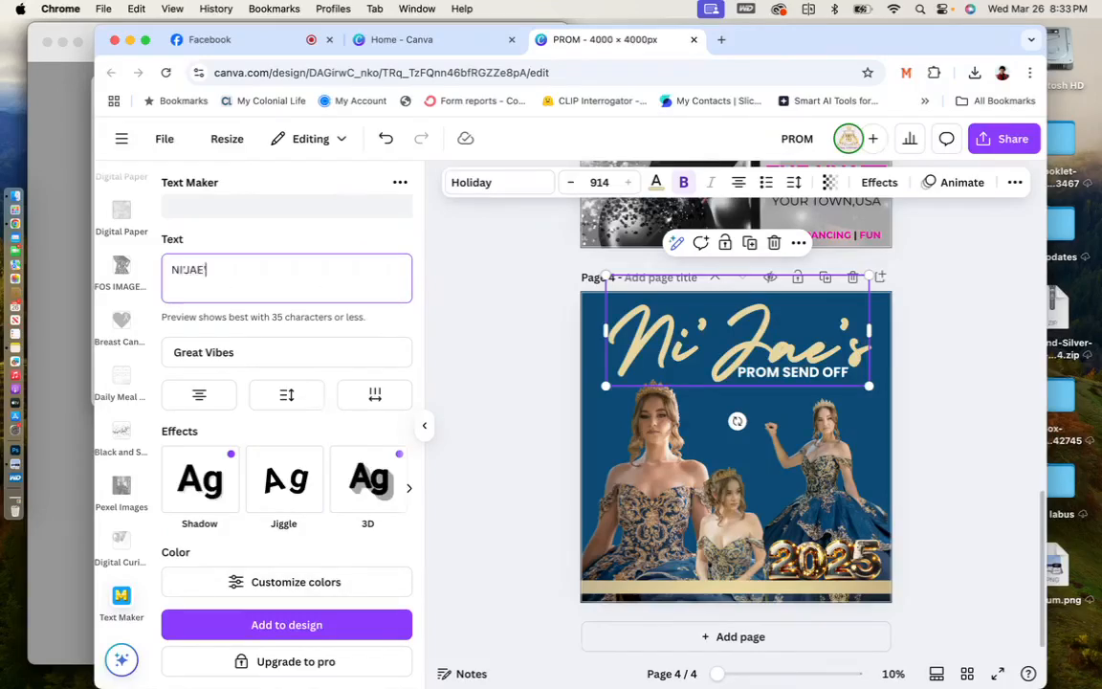
key(BackSpace)
key(BackSpace)
key(BackSpace)
key(BackSpace)
key(BackSpace)
key(BackSpace)
key(BackSpace)
text(i'Jae's)
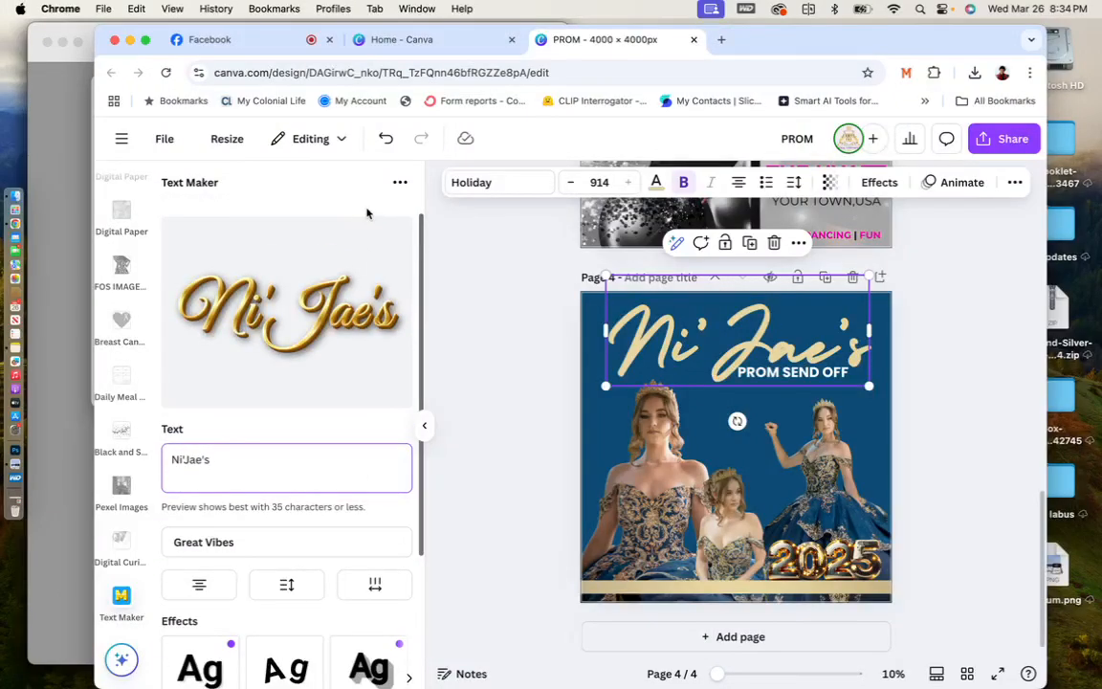
Try the Allison handwriting font on the gold name in Text Maker.
scroll(284, 332, down, 2)
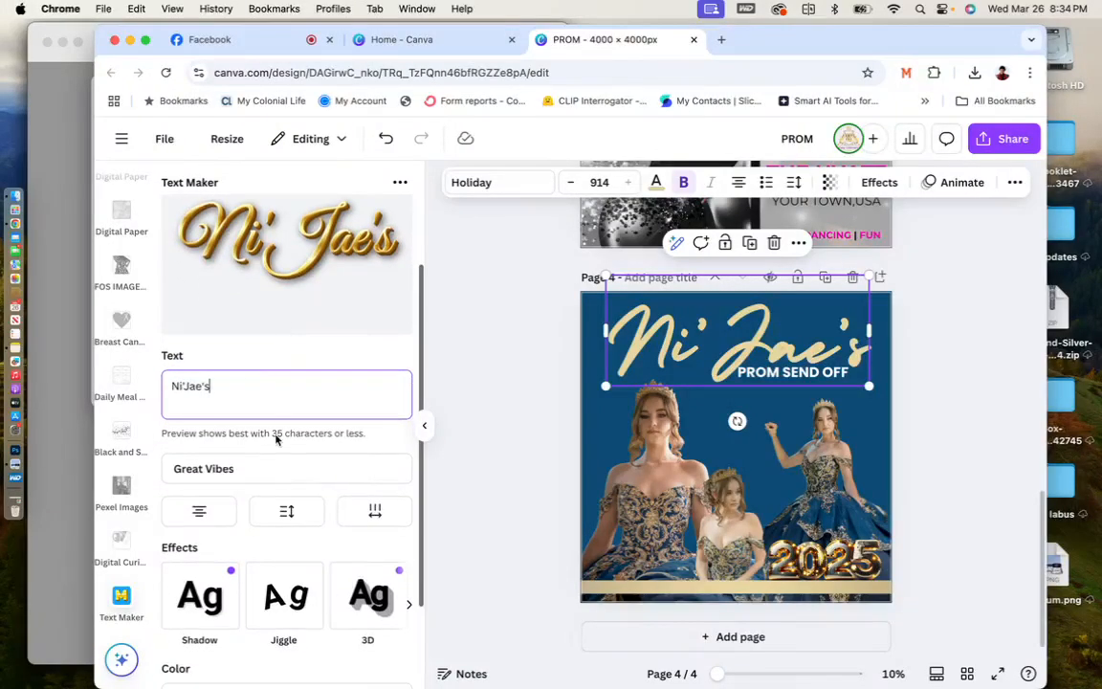
click(266, 478)
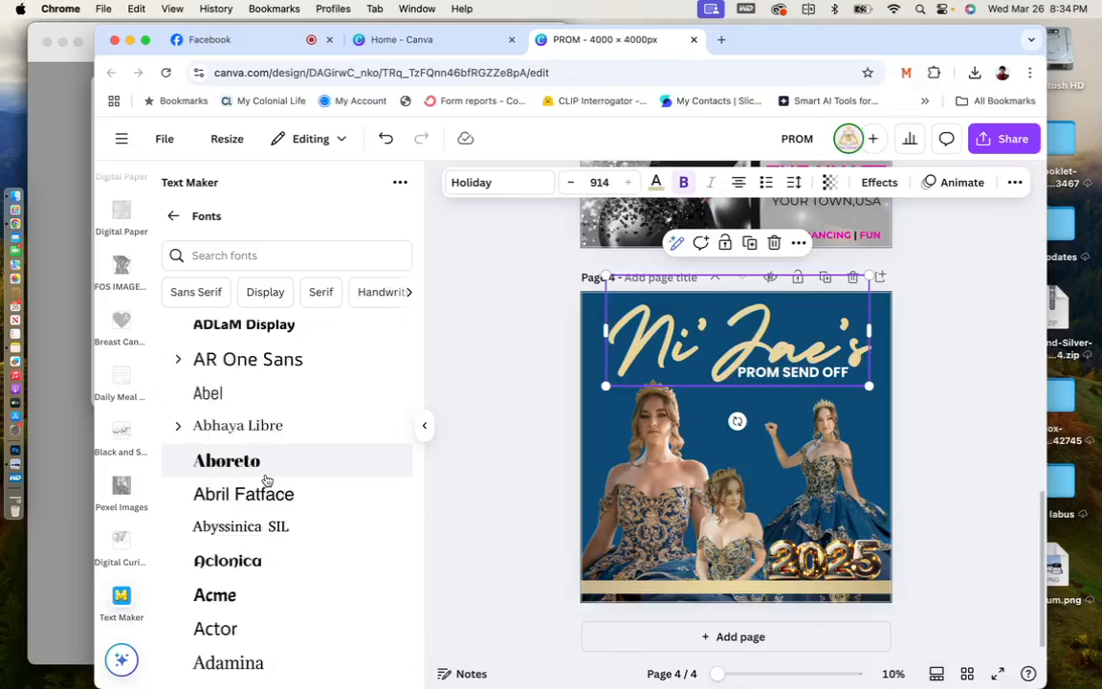
click(408, 292)
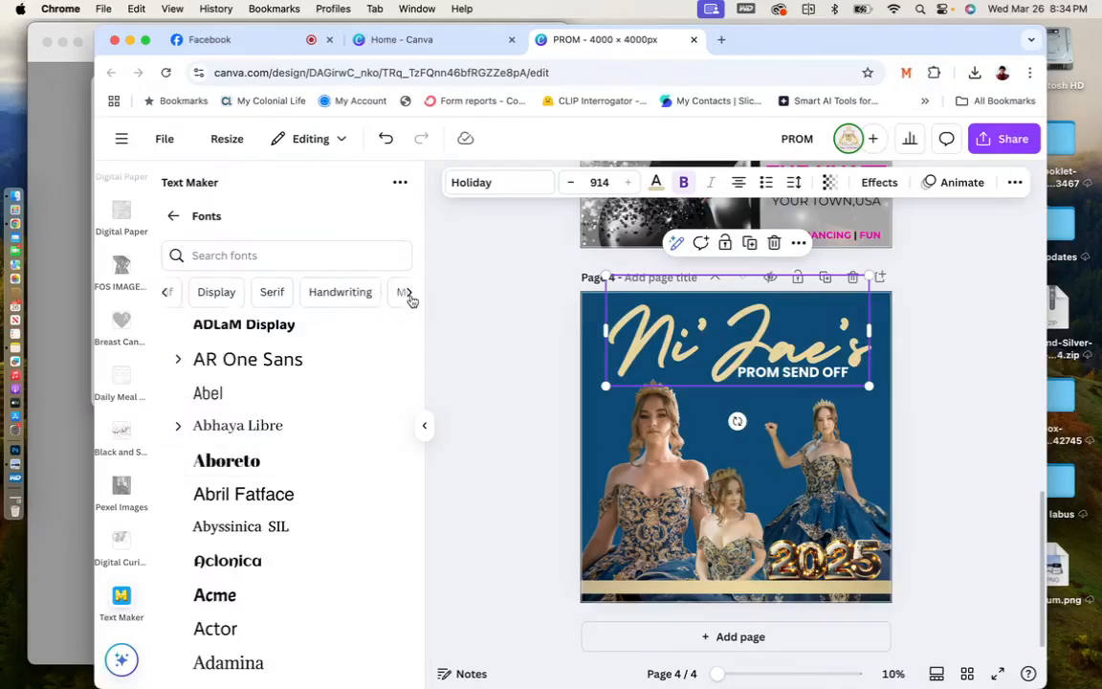
click(309, 293)
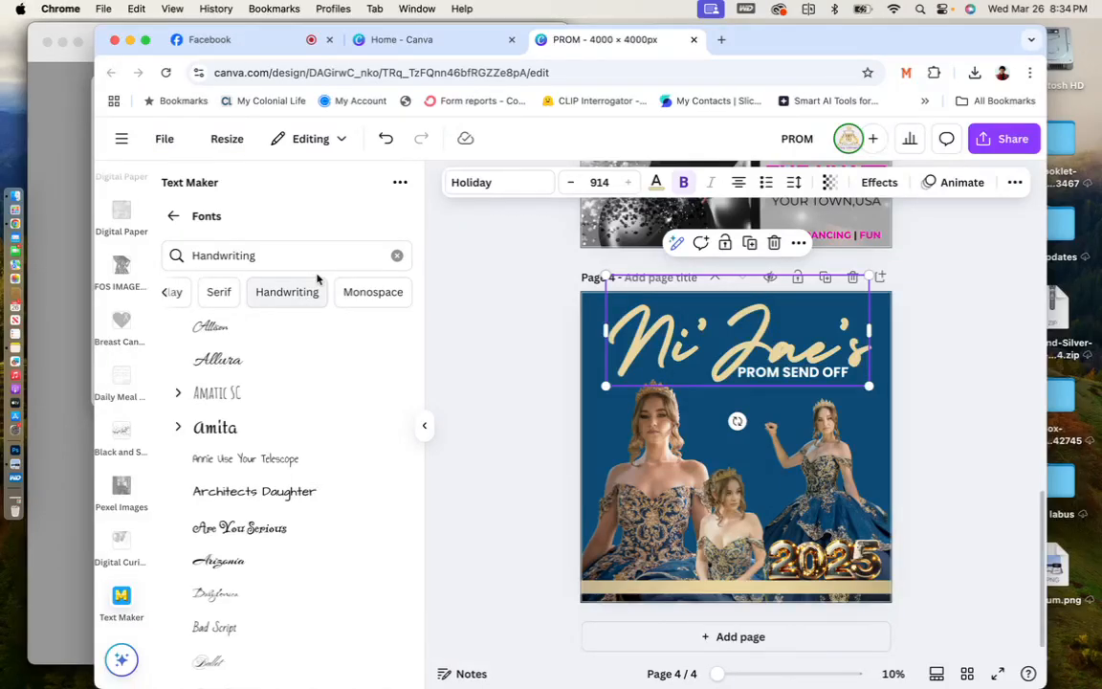
click(255, 331)
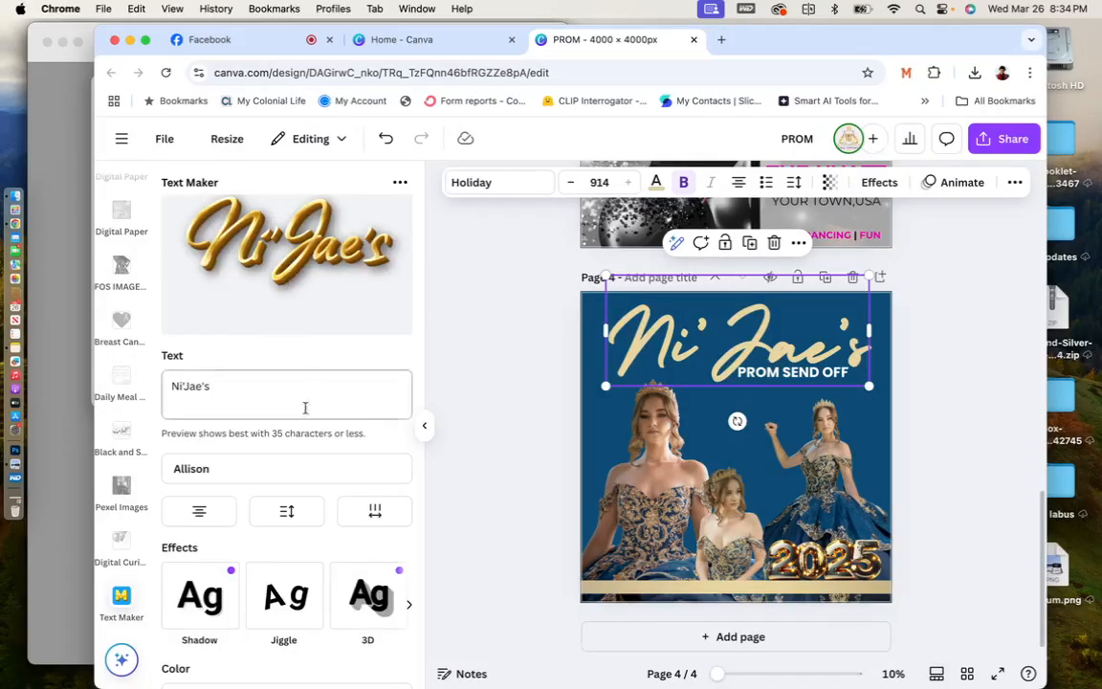
Try the handwriting fonts Aguafina Script and Allura on the gold name.
click(266, 467)
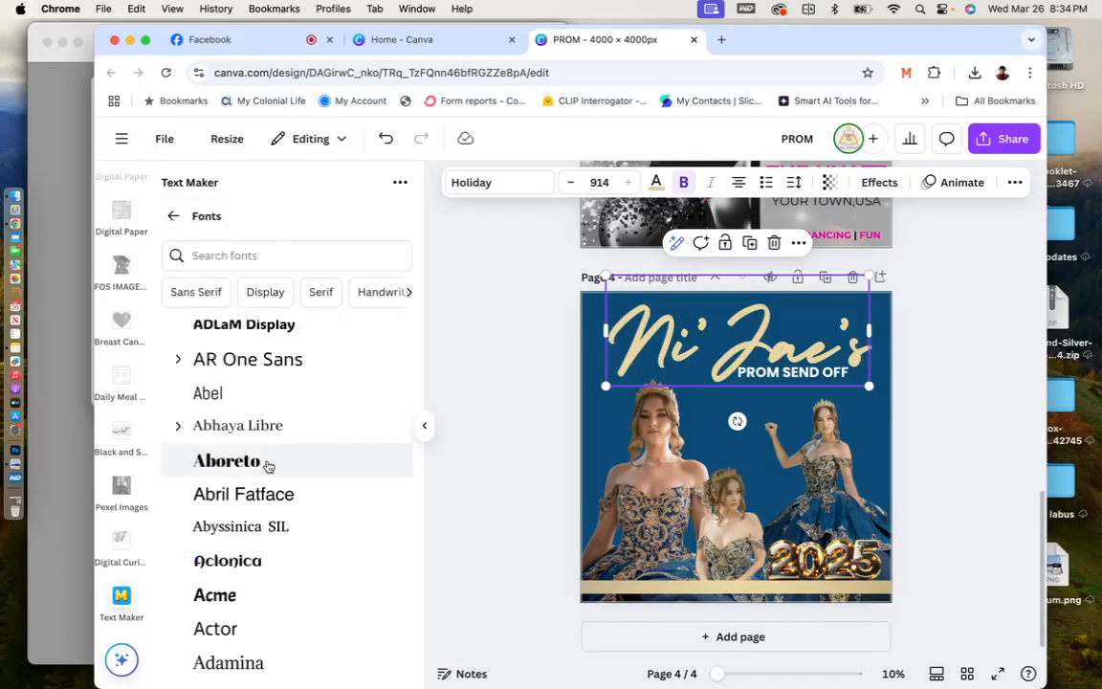
click(365, 300)
scroll(280, 376, up, 1)
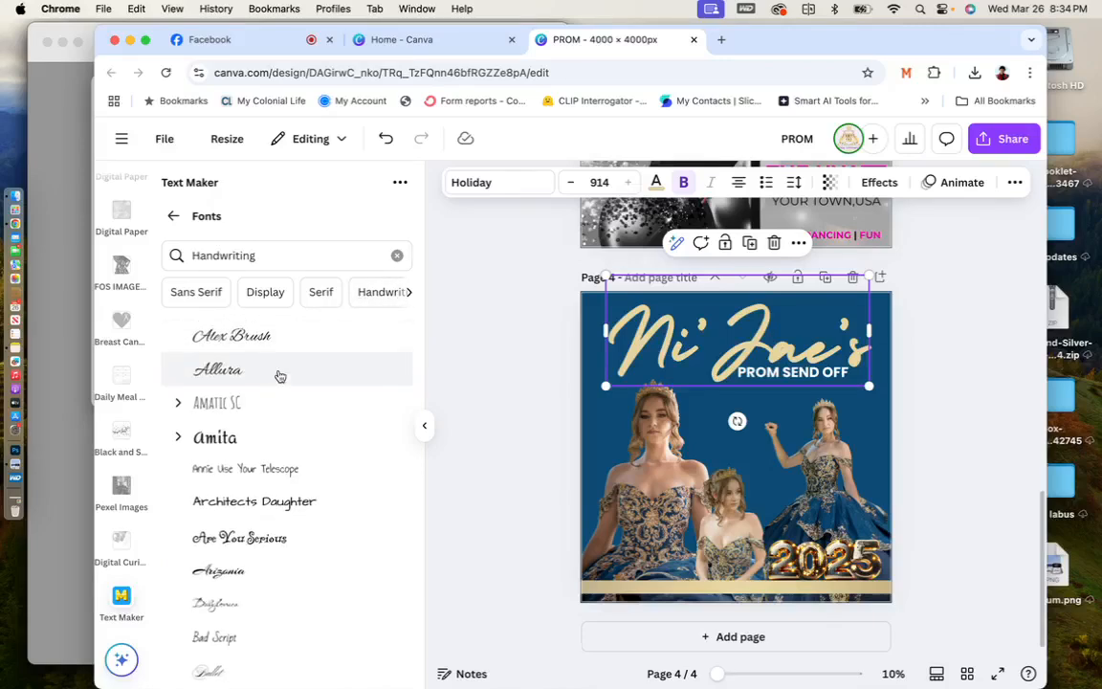
scroll(281, 376, up, 1)
click(278, 362)
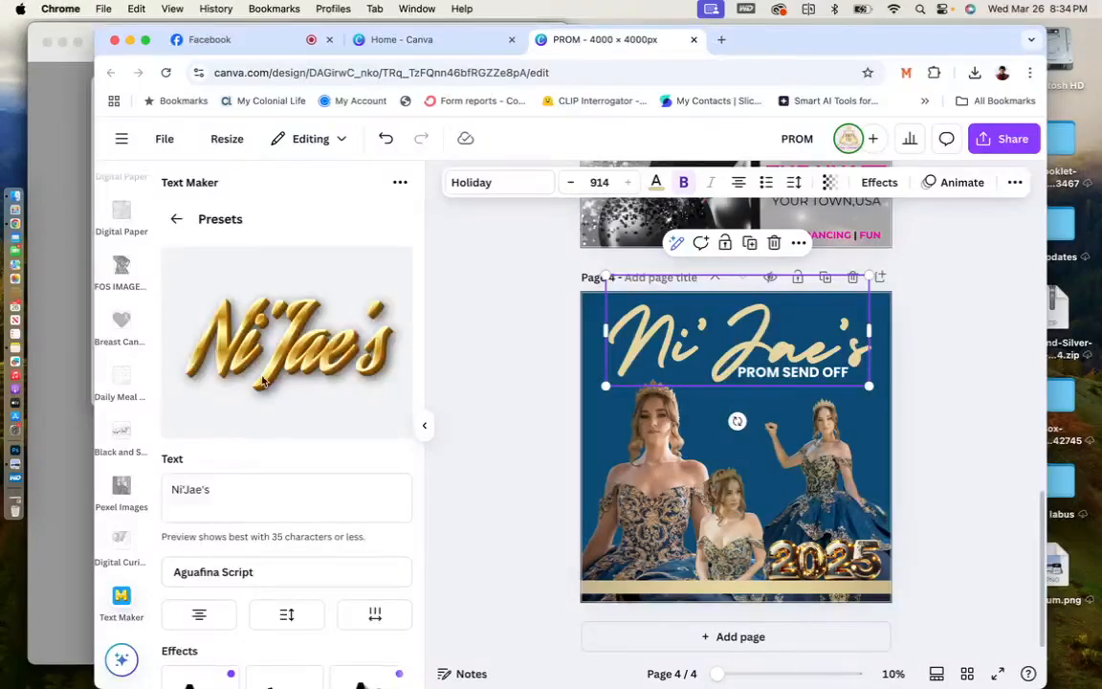
click(250, 577)
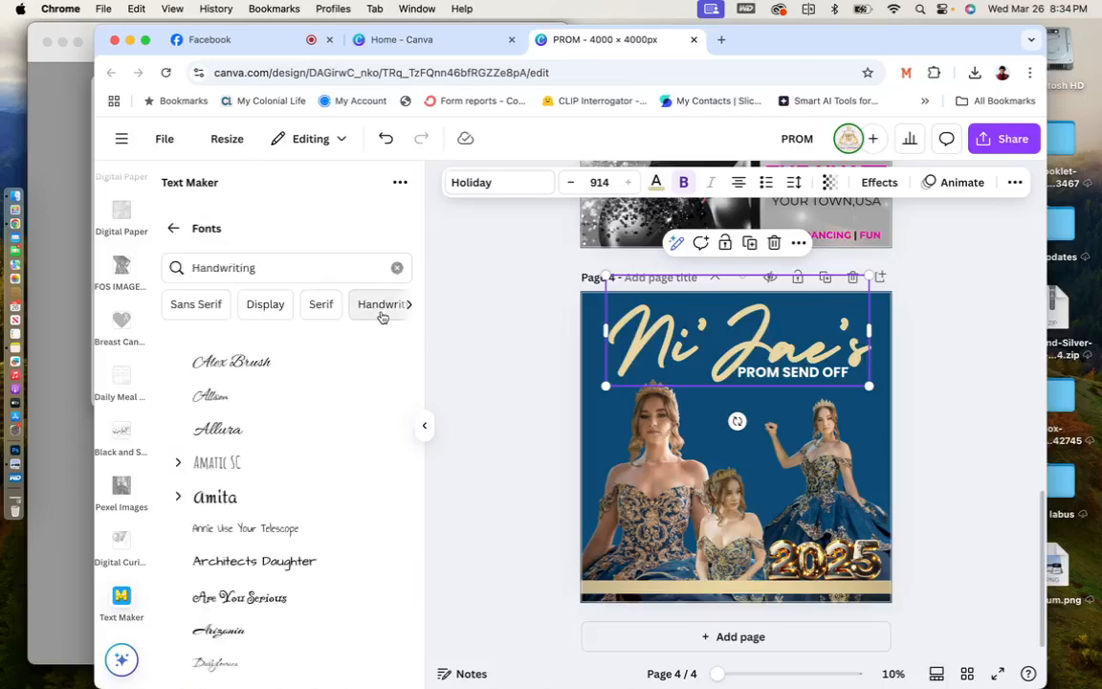
click(311, 428)
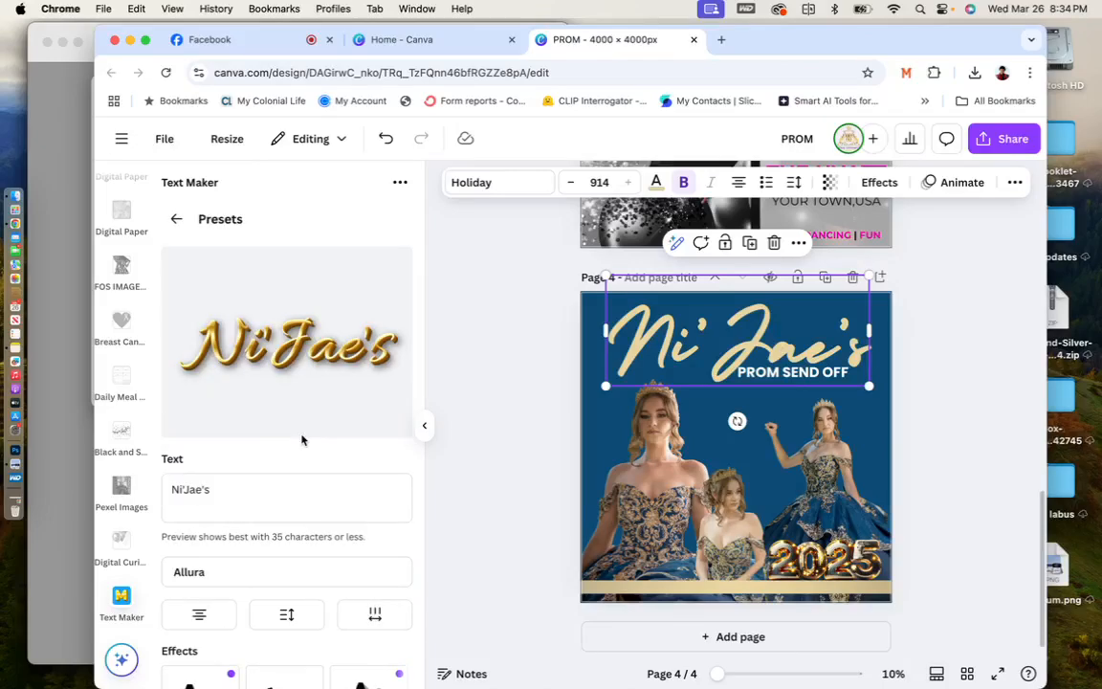
Try the Arizonia handwriting font on the gold name.
click(277, 574)
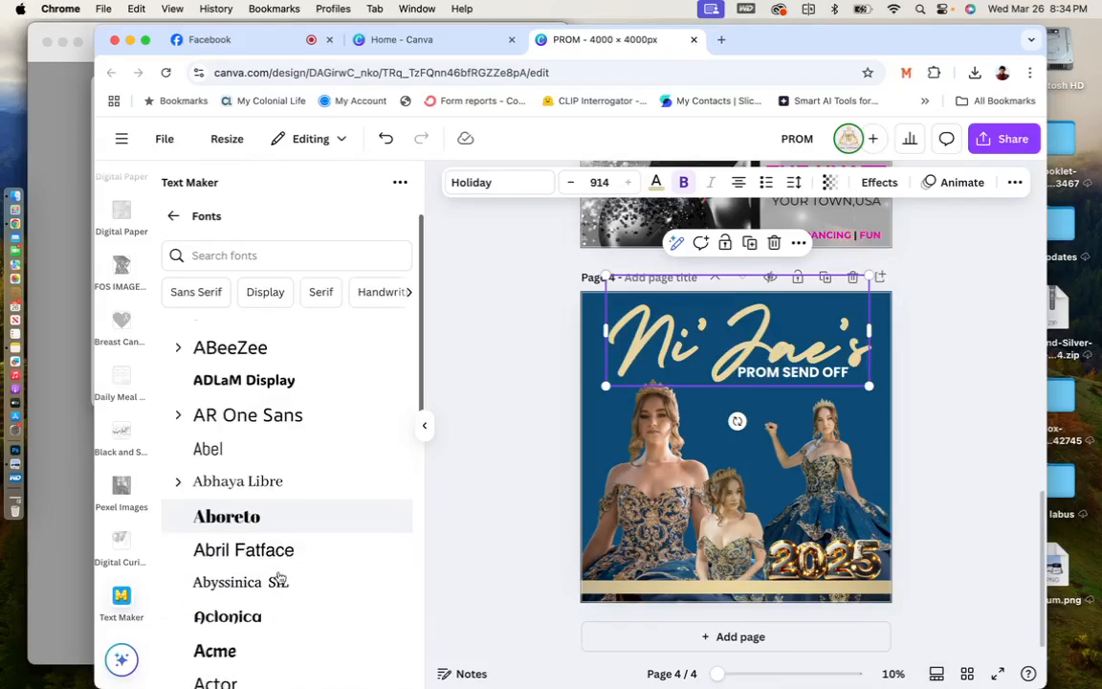
click(372, 292)
scroll(265, 592, down, 1)
click(262, 596)
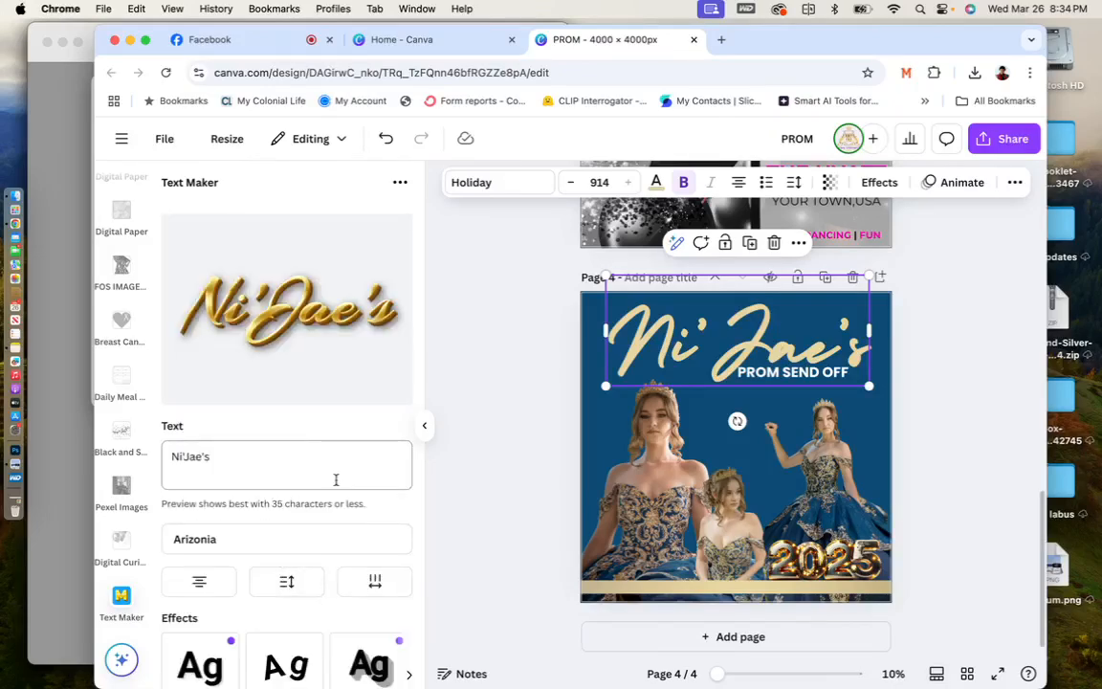
Try the Babylonica handwriting font on the gold name.
click(324, 535)
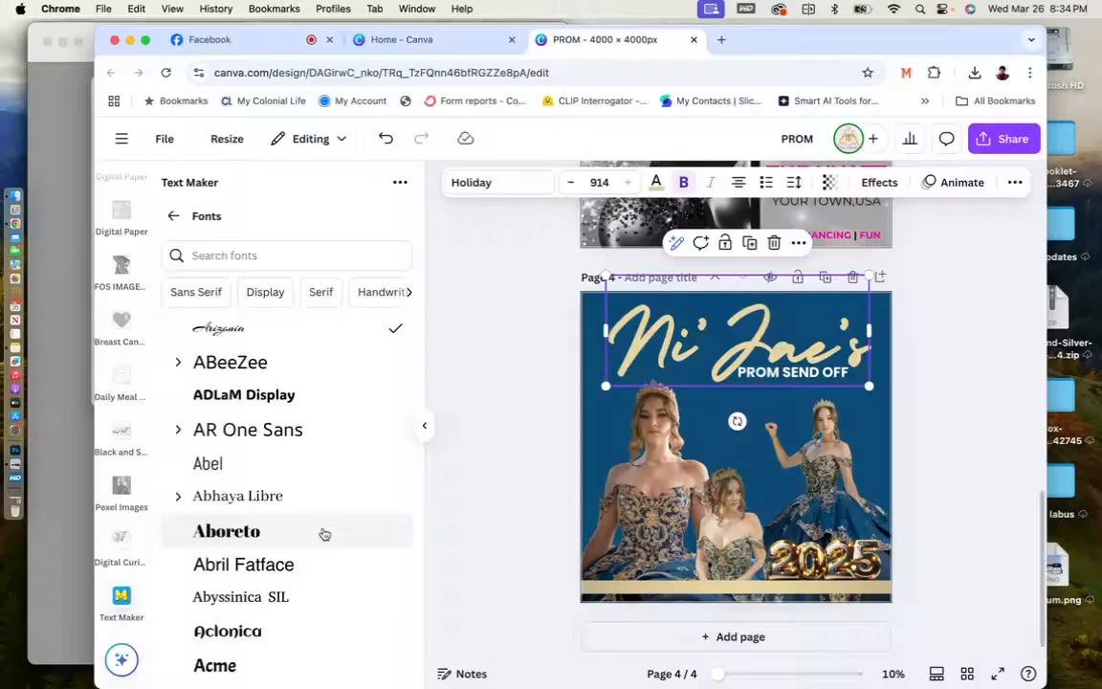
click(365, 292)
scroll(291, 489, down, 1)
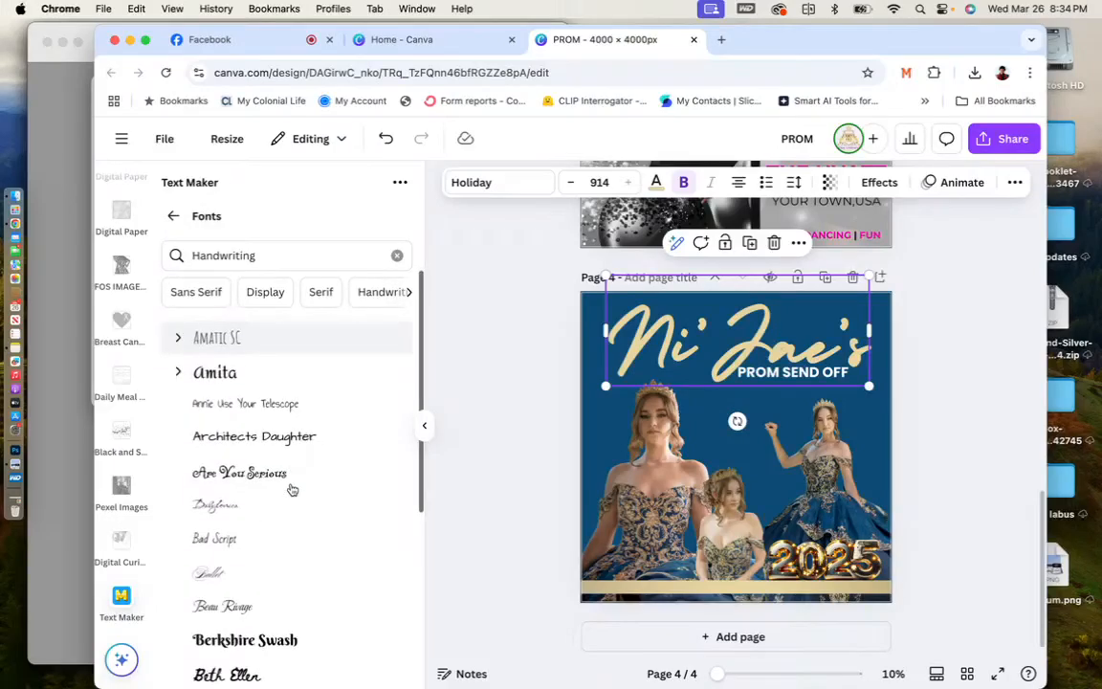
click(292, 496)
scroll(302, 429, down, 1)
scroll(303, 429, down, 1)
Set the gold name's font to Ballet, chosen from the handwriting fonts.
click(302, 430)
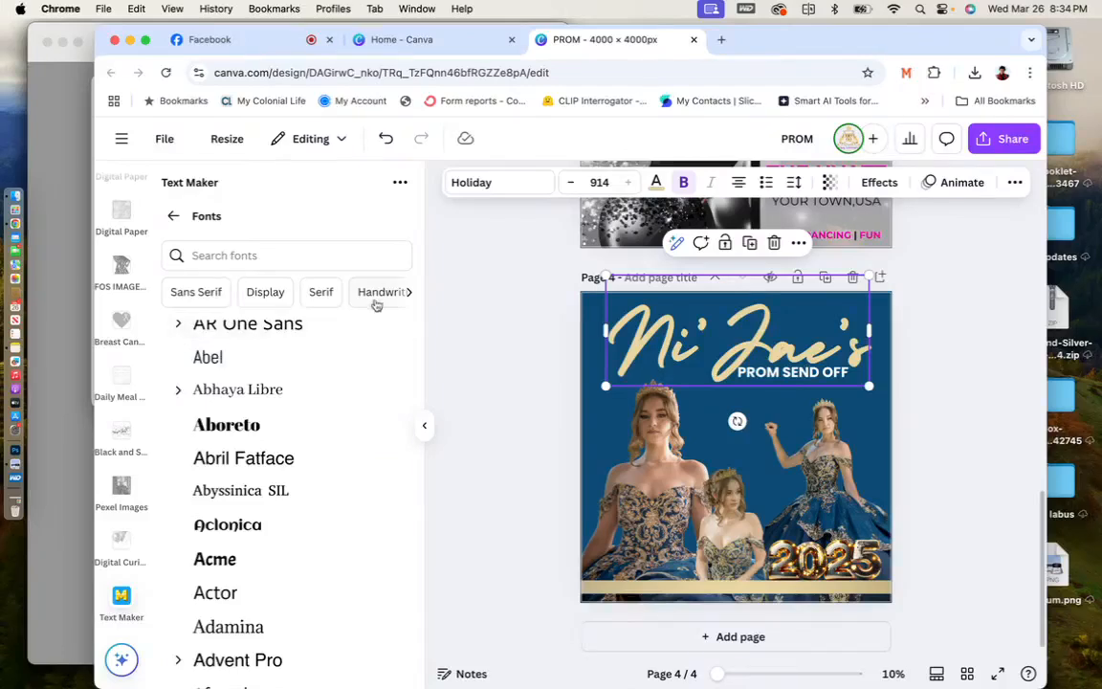
click(376, 293)
scroll(295, 490, down, 4)
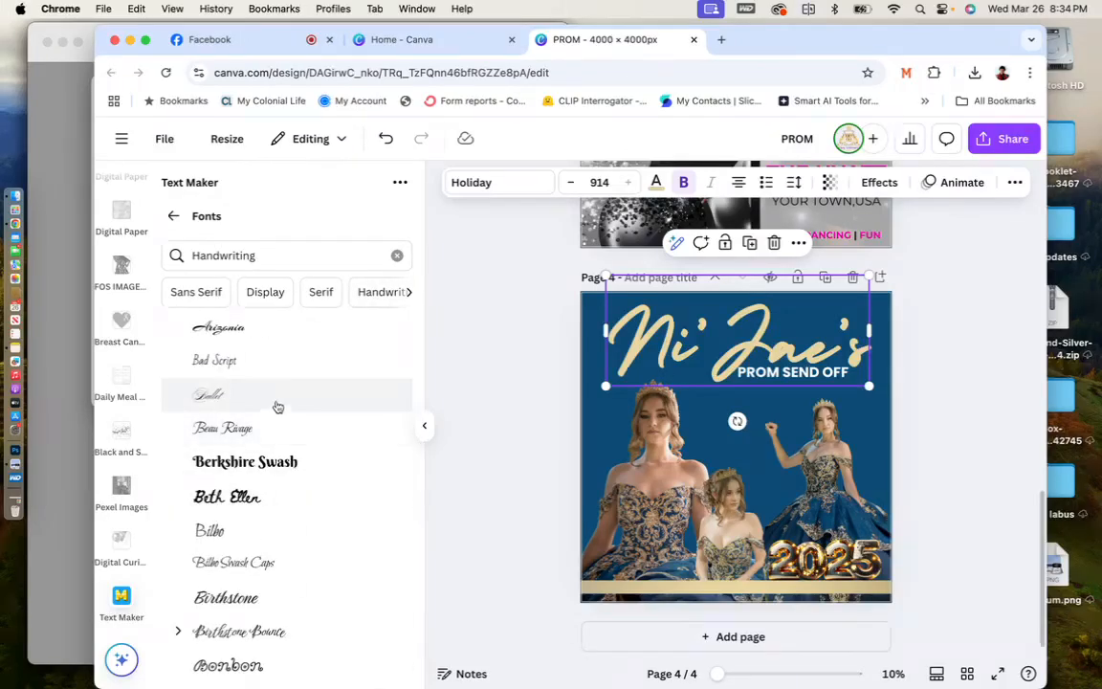
scroll(327, 369, up, 3)
scroll(327, 369, up, 1)
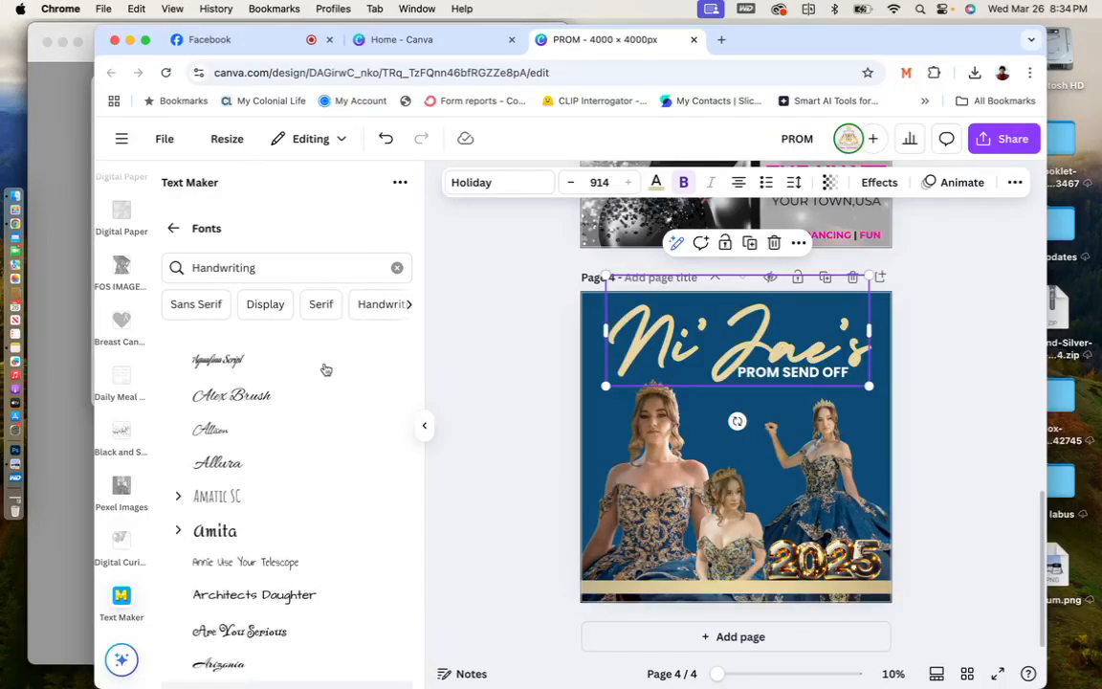
scroll(326, 369, down, 3)
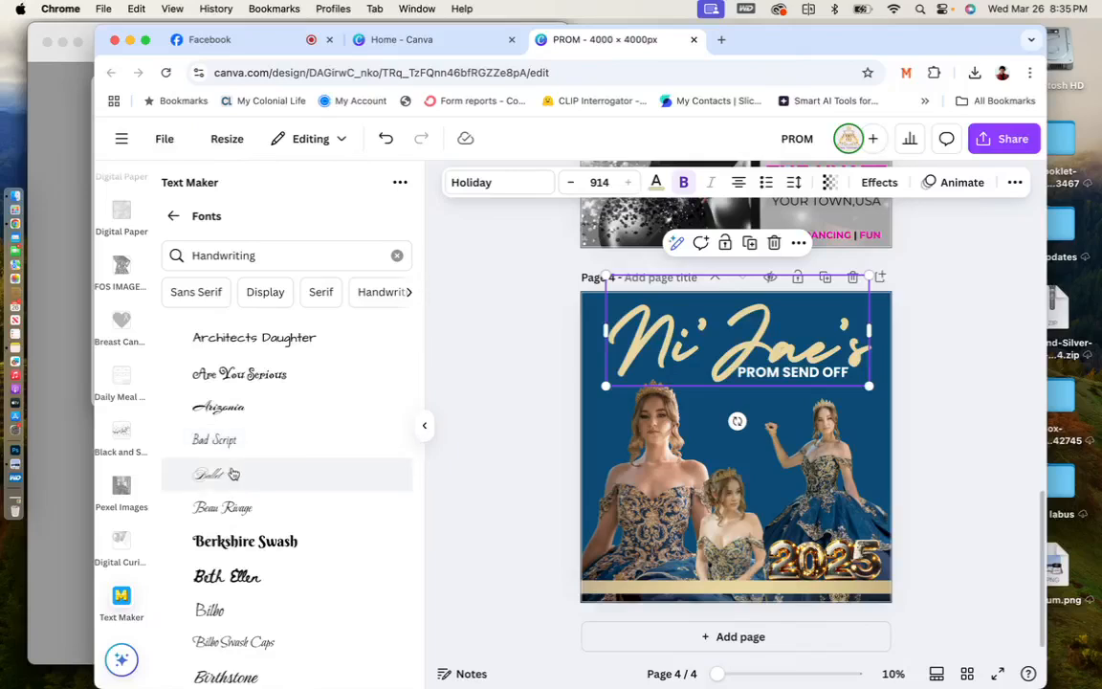
click(216, 470)
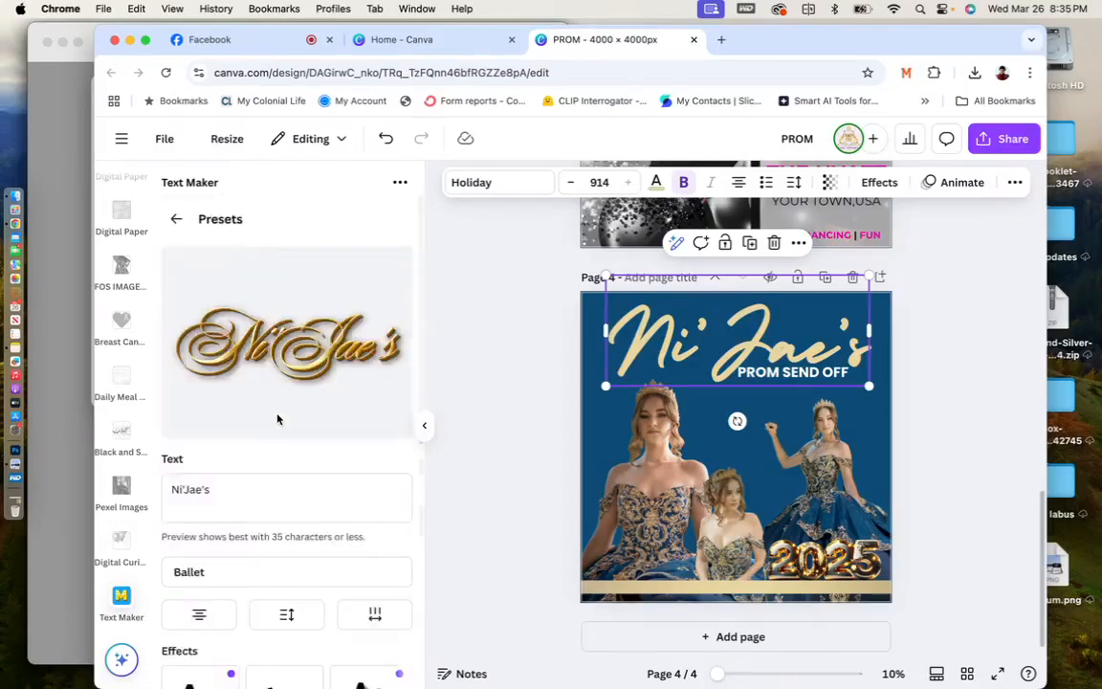
Add the gold name in the Ballet font to the page 4 flyer.
scroll(278, 419, down, 5)
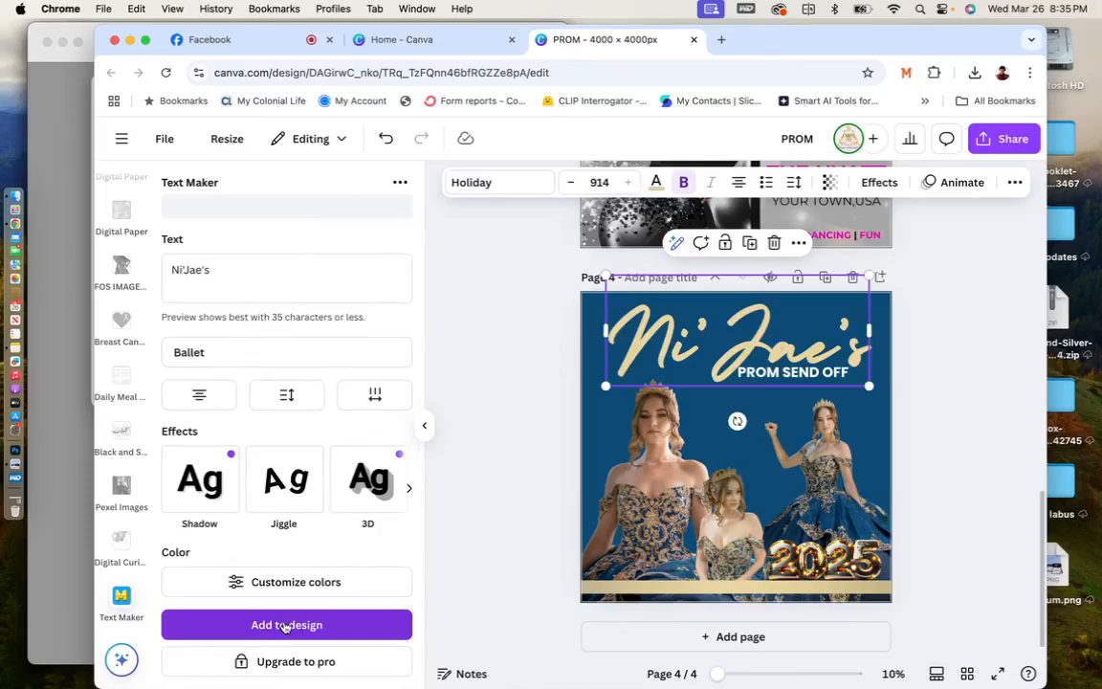
click(284, 627)
click(347, 330)
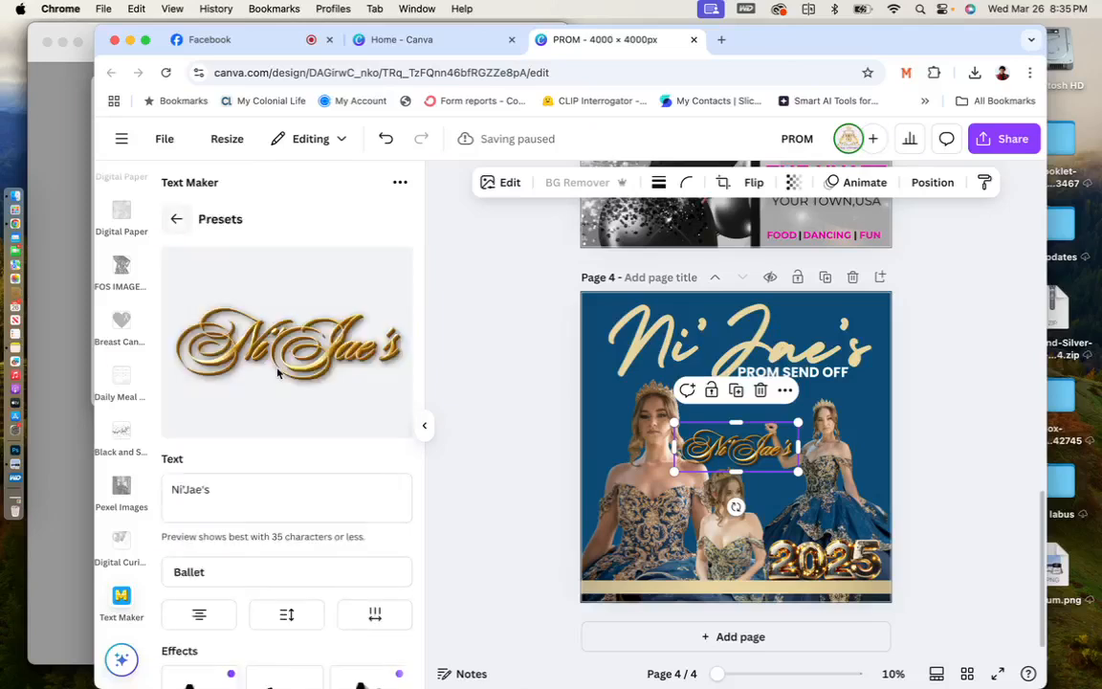
Try the Ephesis handwriting font on the gold name in Text Maker.
click(328, 572)
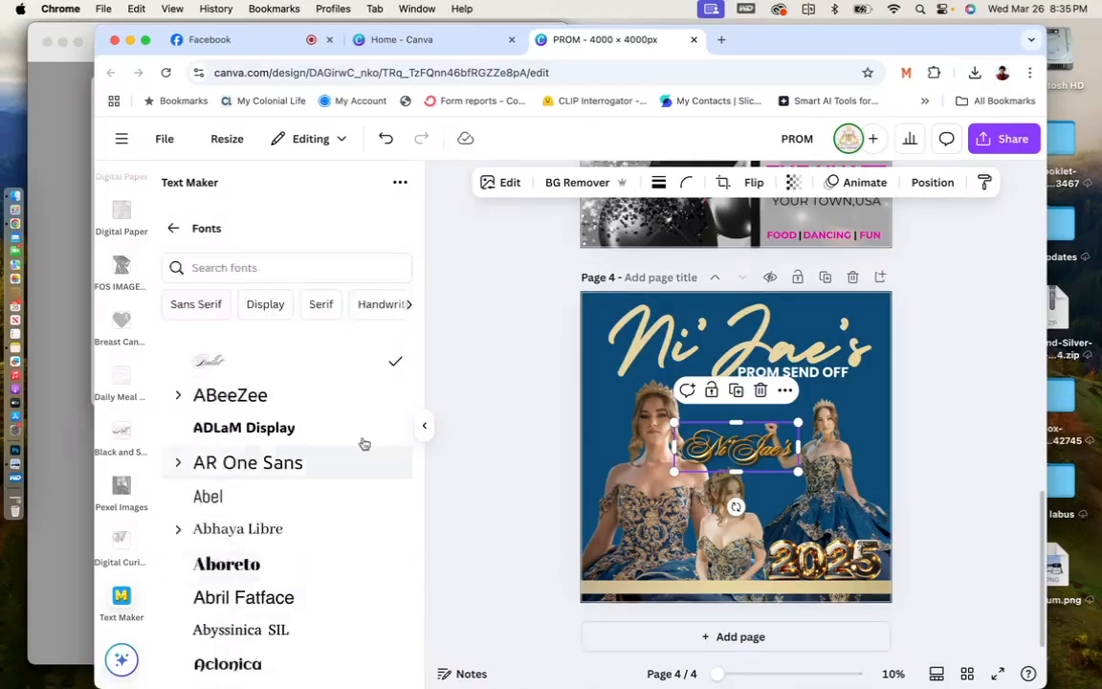
click(389, 317)
scroll(308, 602, down, 1)
scroll(307, 601, down, 5)
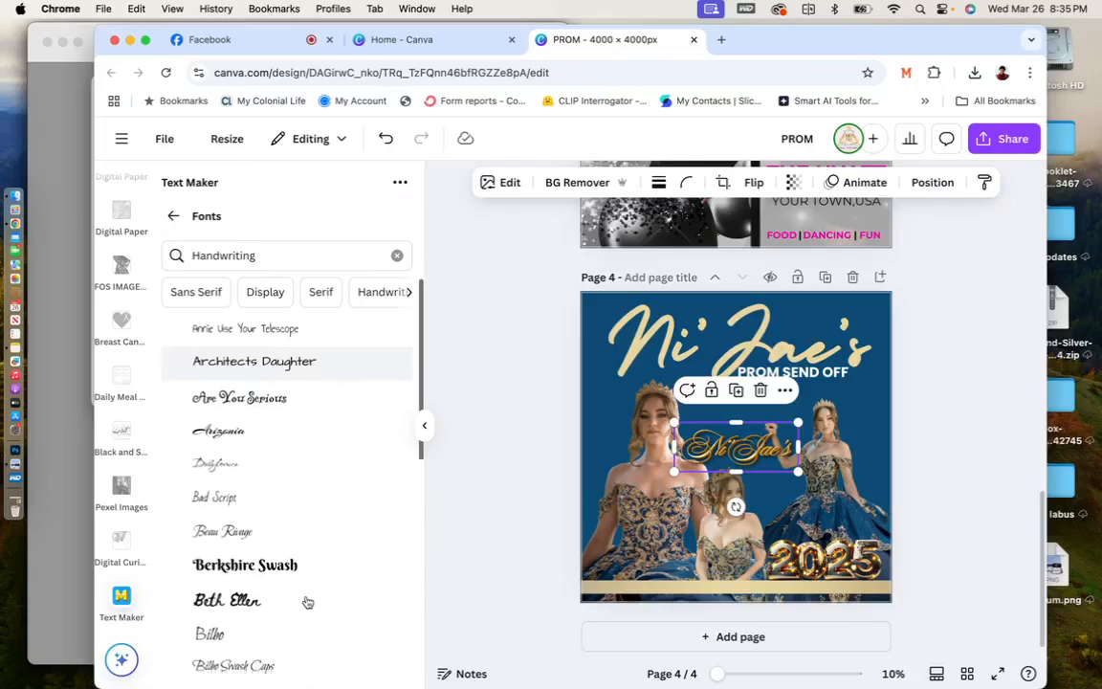
scroll(308, 602, down, 5)
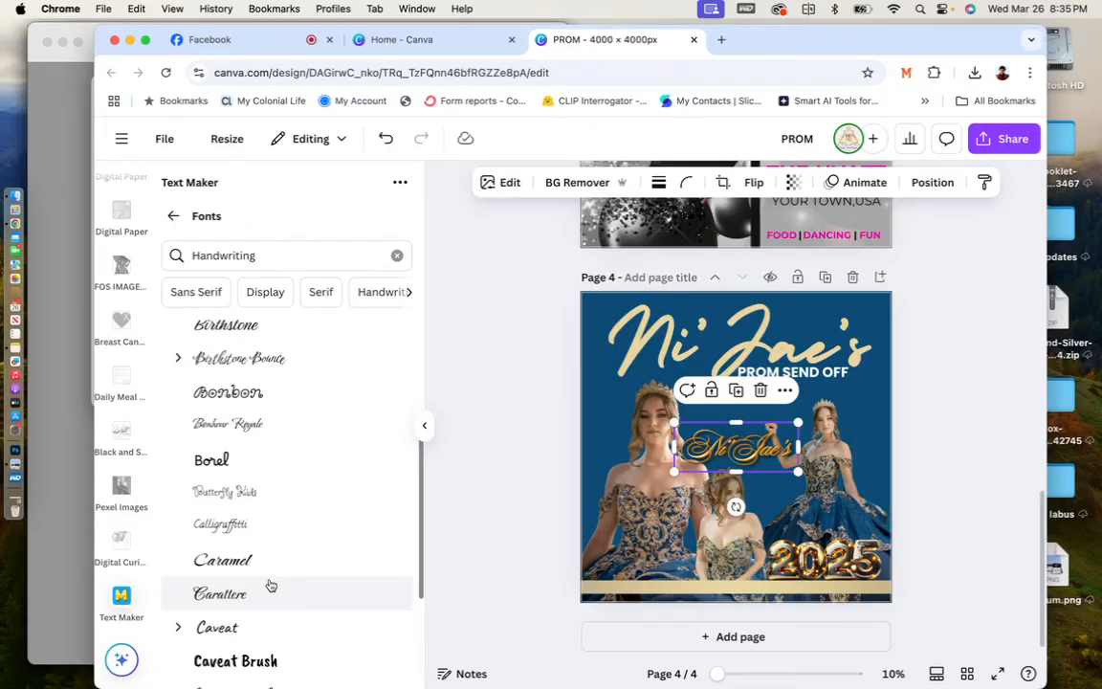
scroll(296, 517, up, 10)
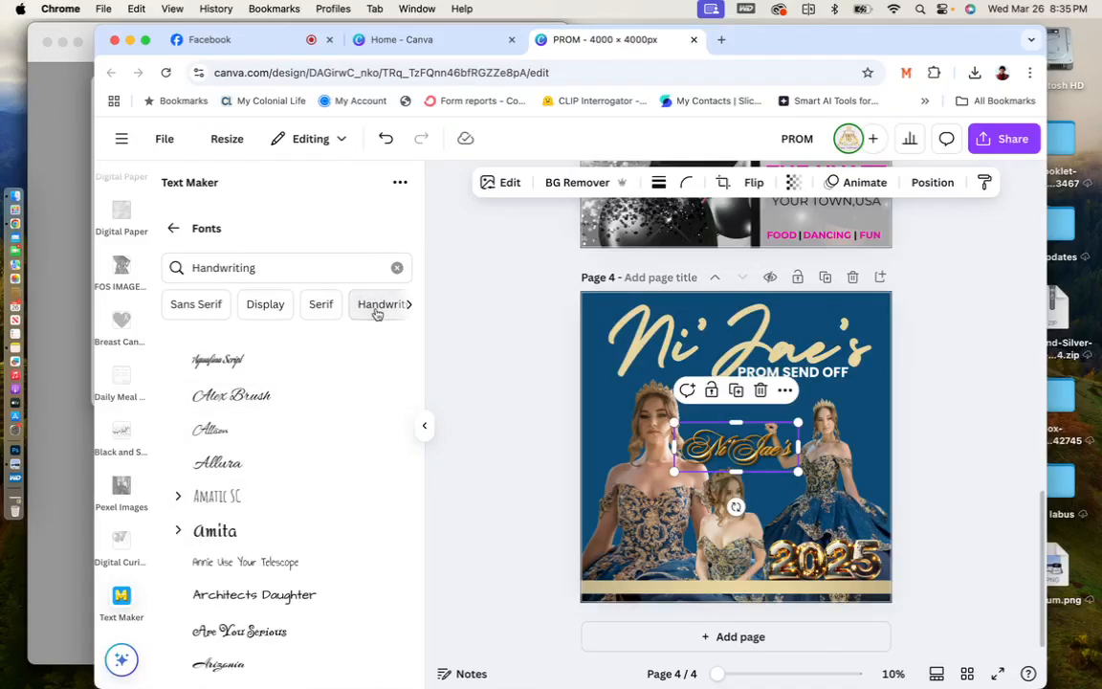
scroll(313, 446, down, 5)
scroll(314, 447, down, 3)
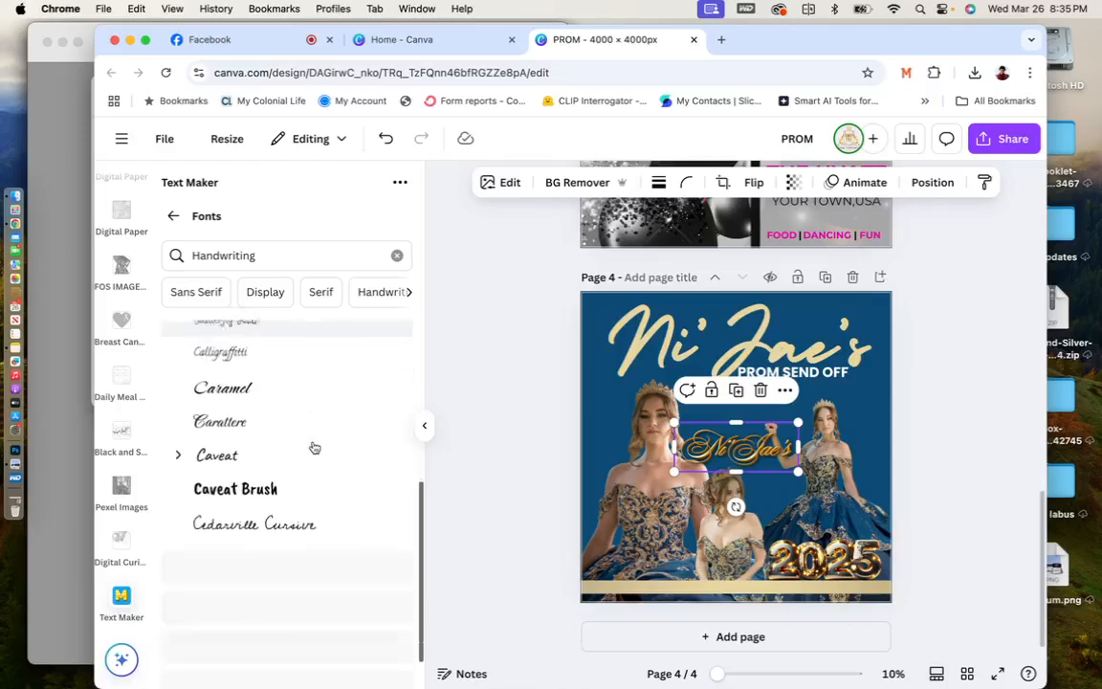
scroll(314, 447, down, 4)
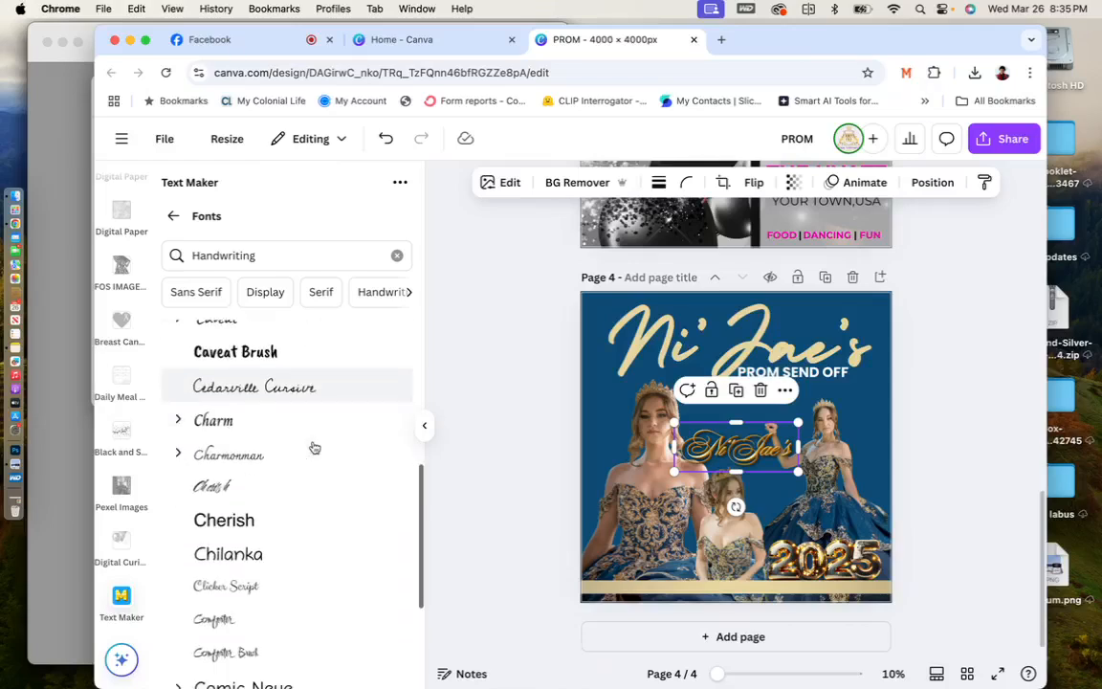
scroll(314, 447, down, 3)
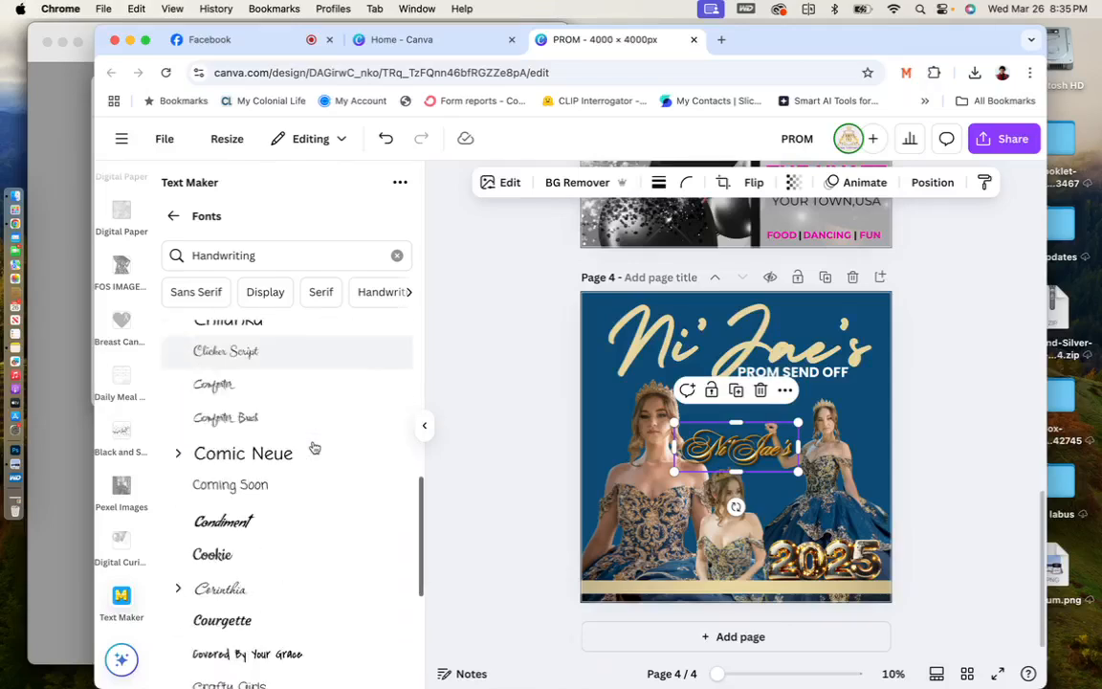
scroll(313, 447, down, 3)
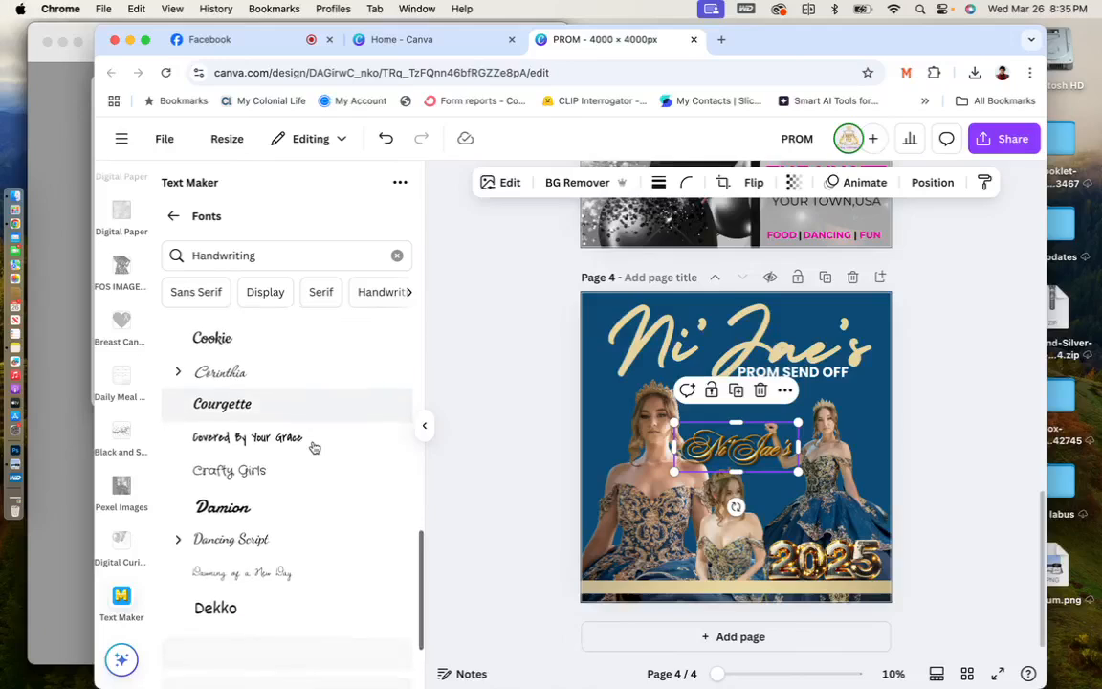
scroll(314, 447, down, 3)
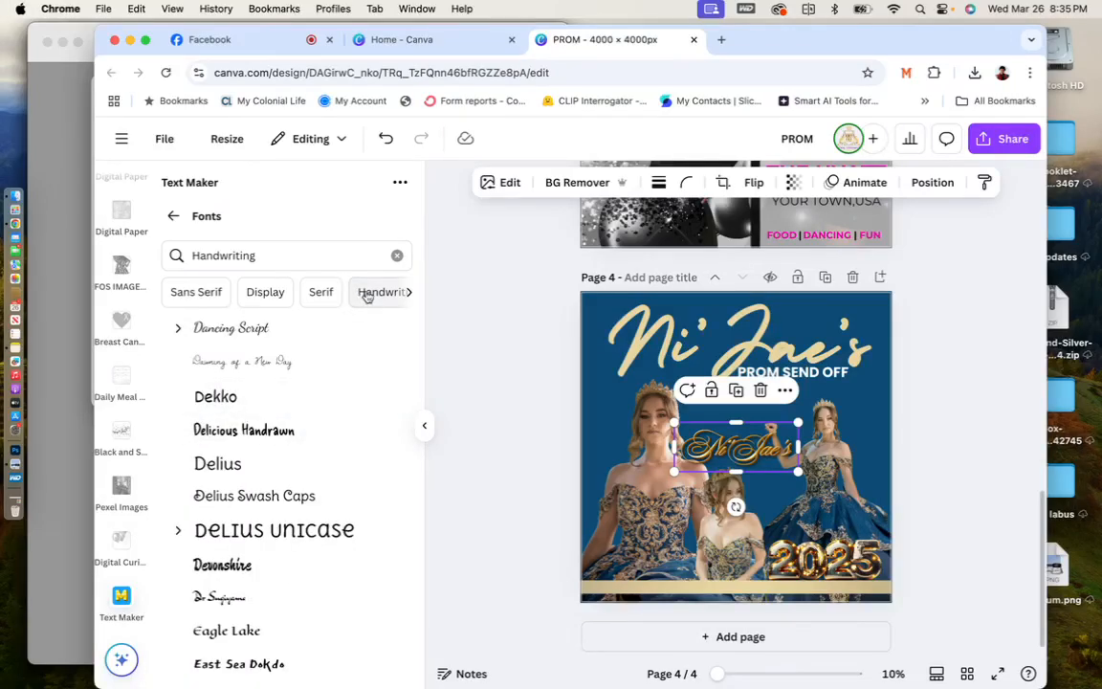
scroll(298, 435, down, 10)
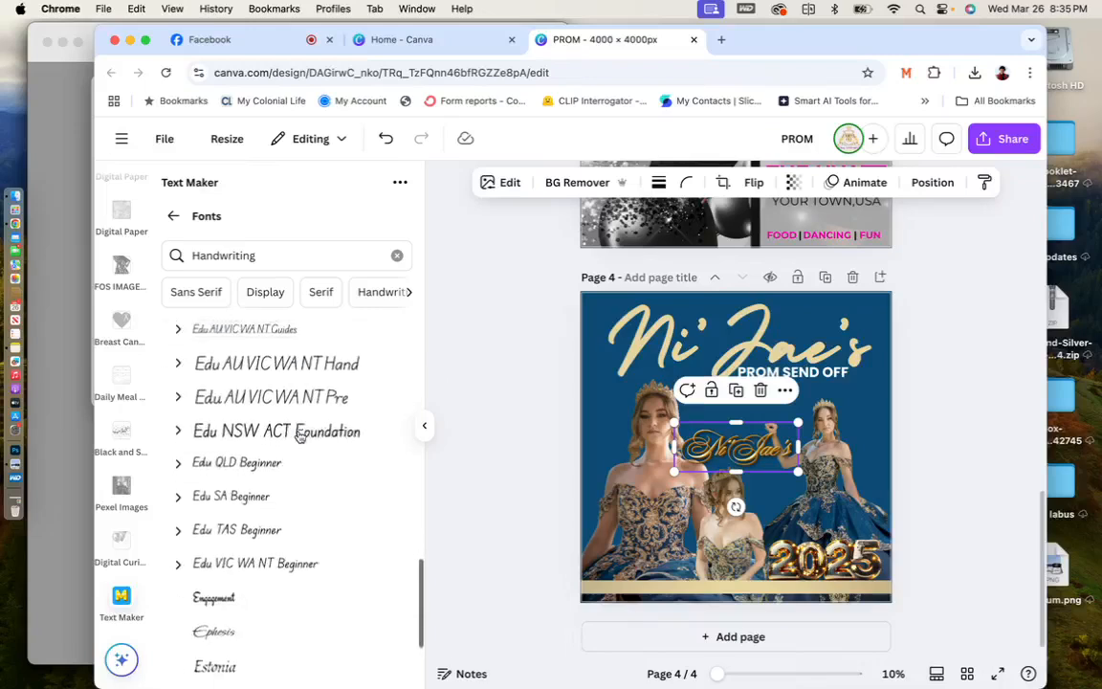
click(222, 601)
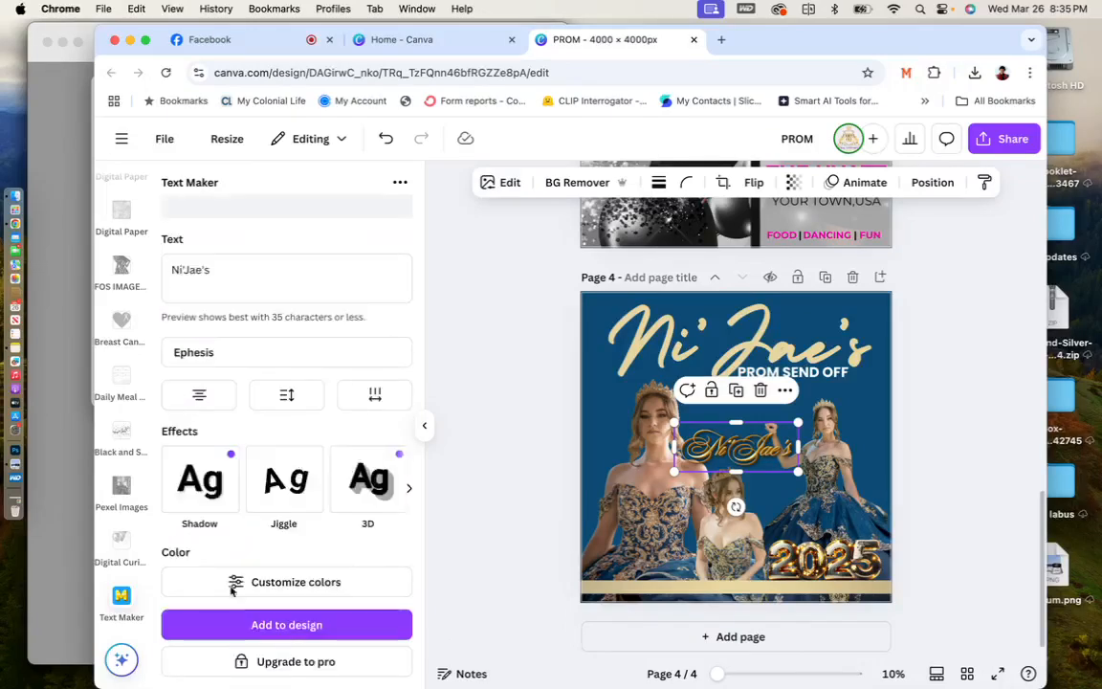
scroll(260, 534, down, 3)
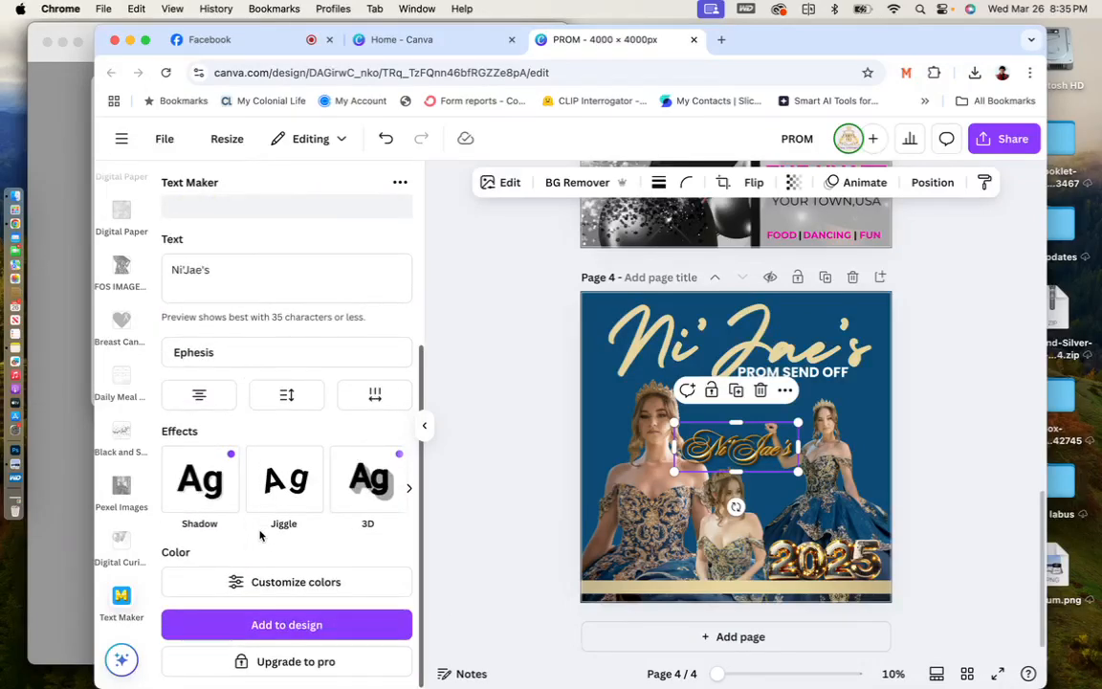
Try the Cookie handwriting font on the gold name.
click(277, 352)
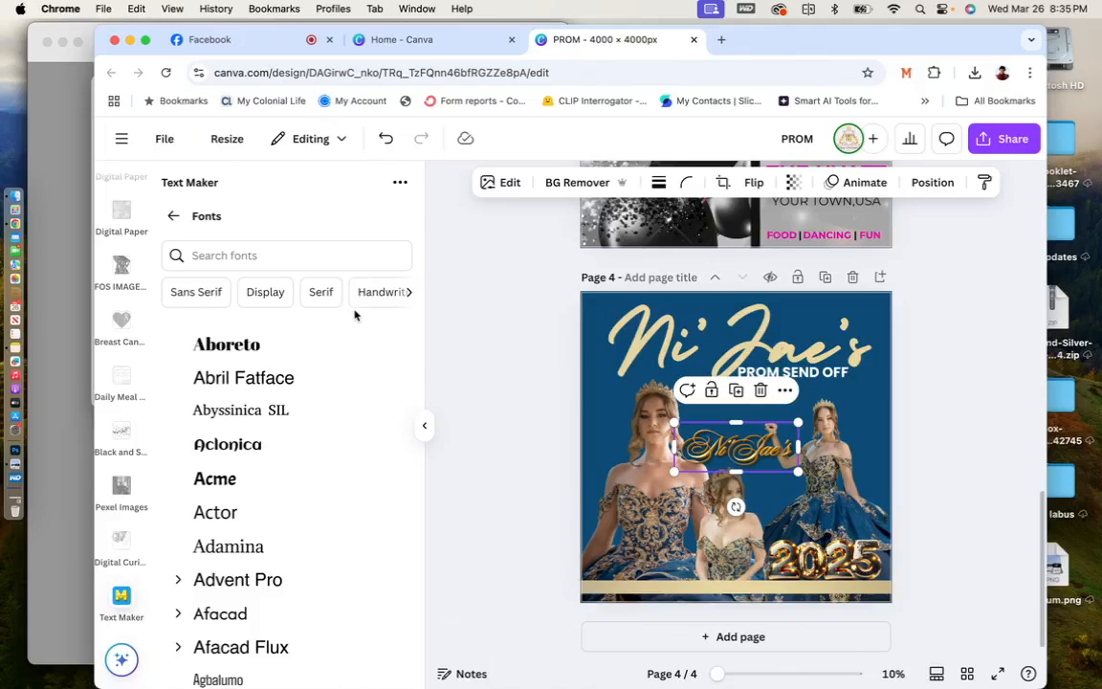
click(380, 292)
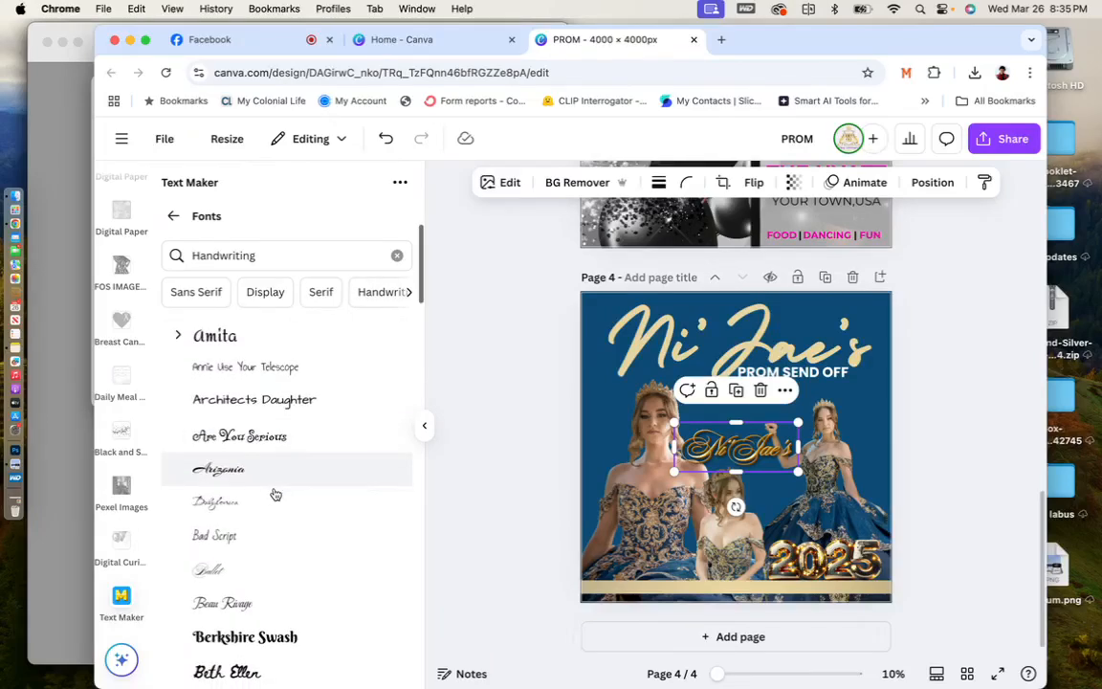
scroll(276, 494, down, 10)
scroll(272, 492, up, 3)
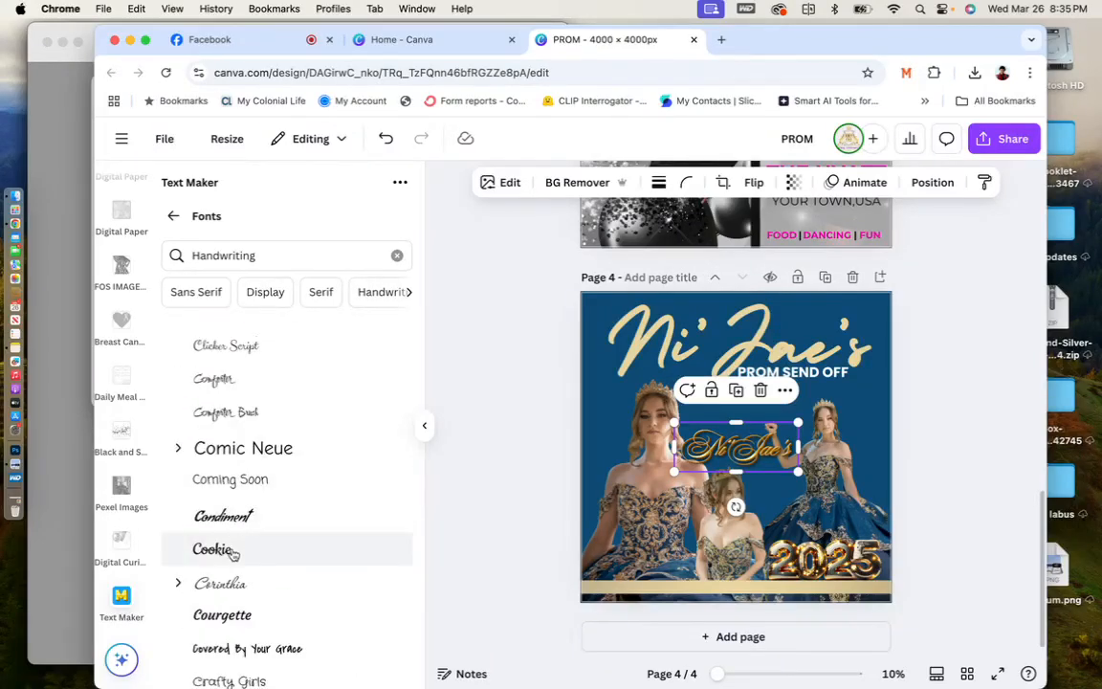
click(234, 551)
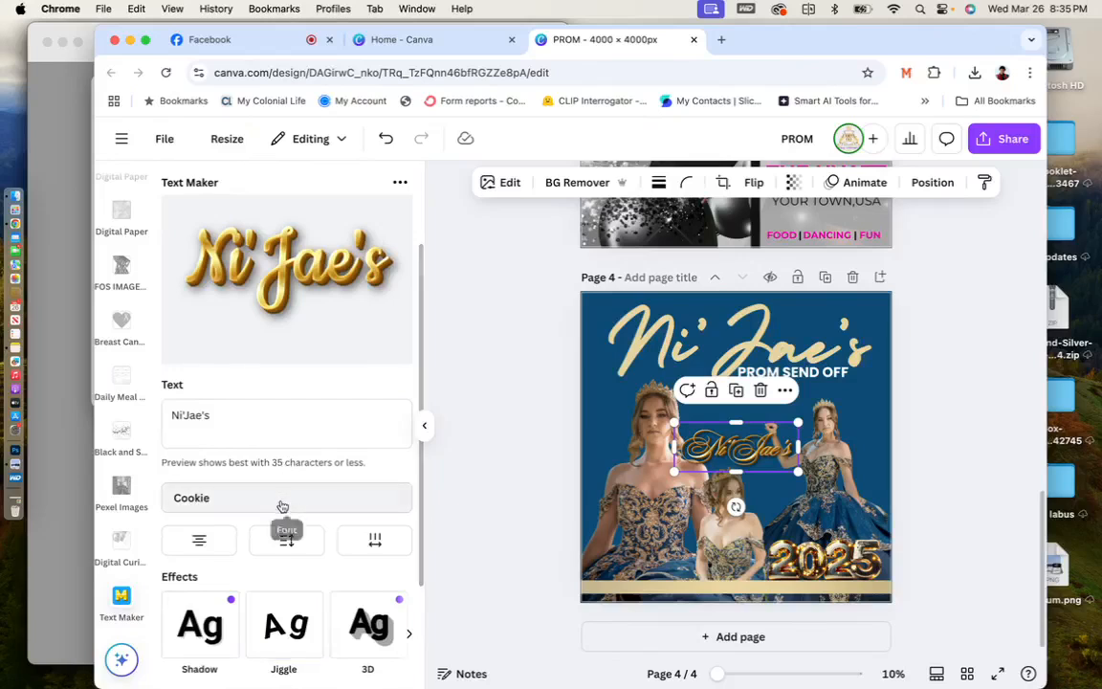
Set the gold name's font to Carattere, chosen from the handwriting fonts.
click(283, 498)
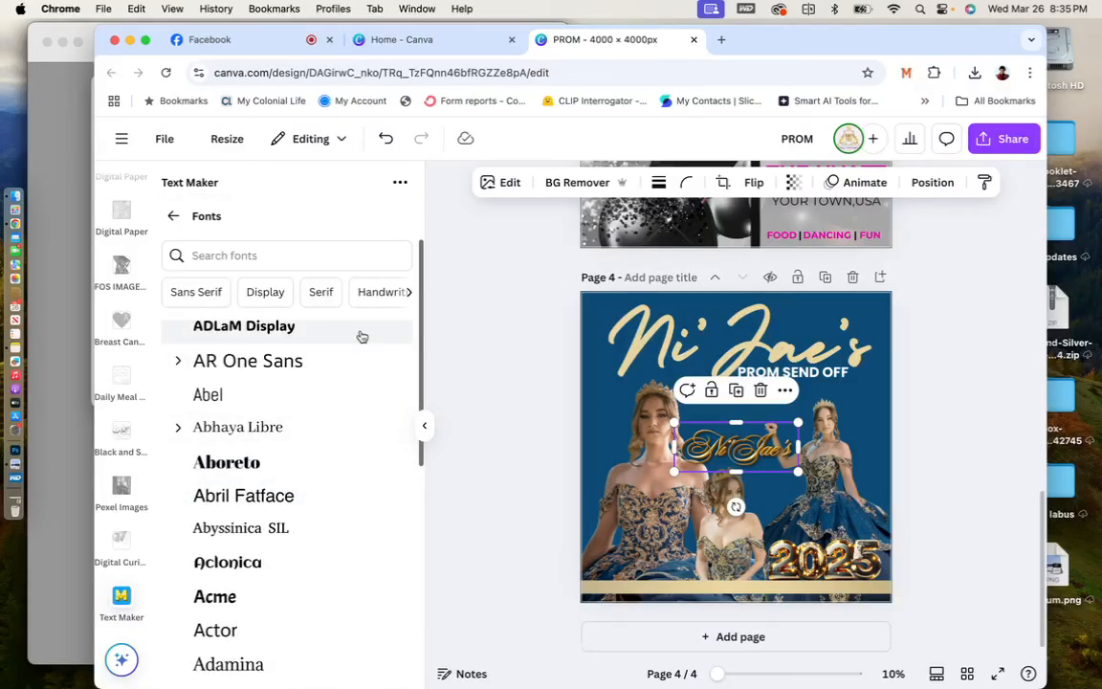
click(380, 291)
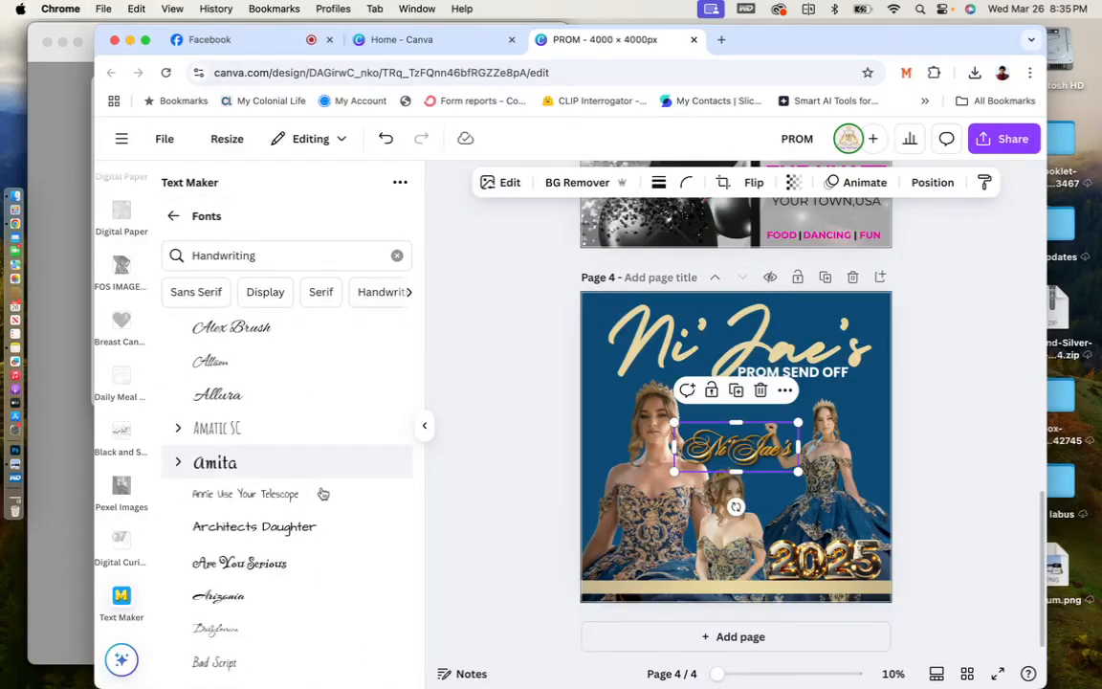
scroll(323, 493, down, 10)
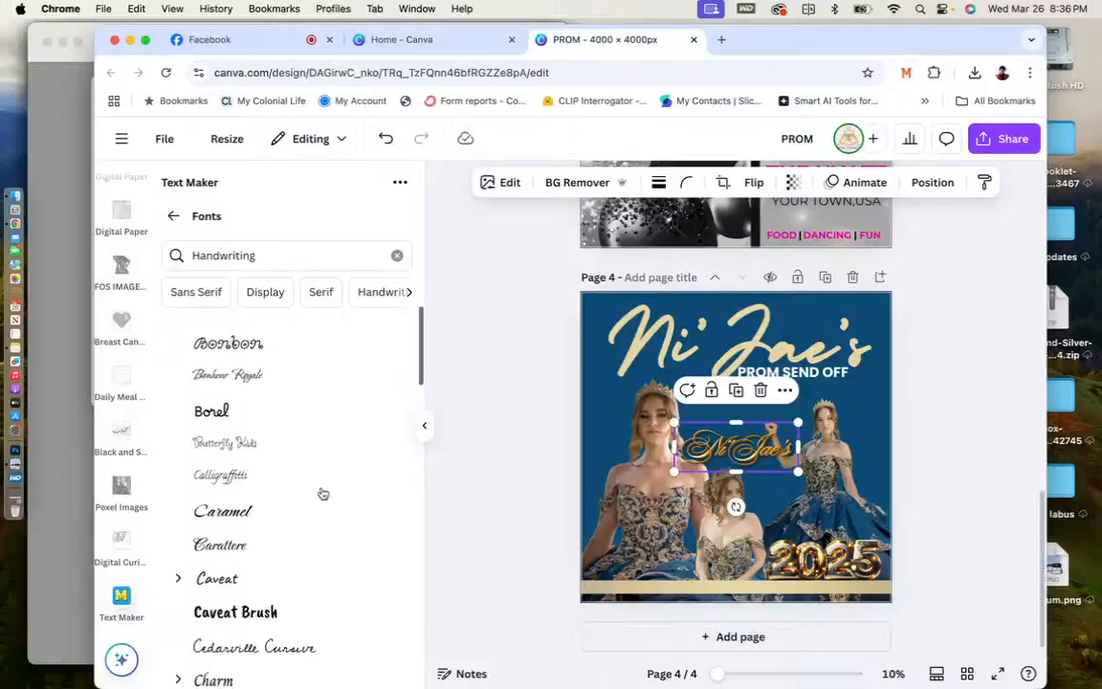
scroll(320, 461, up, 10)
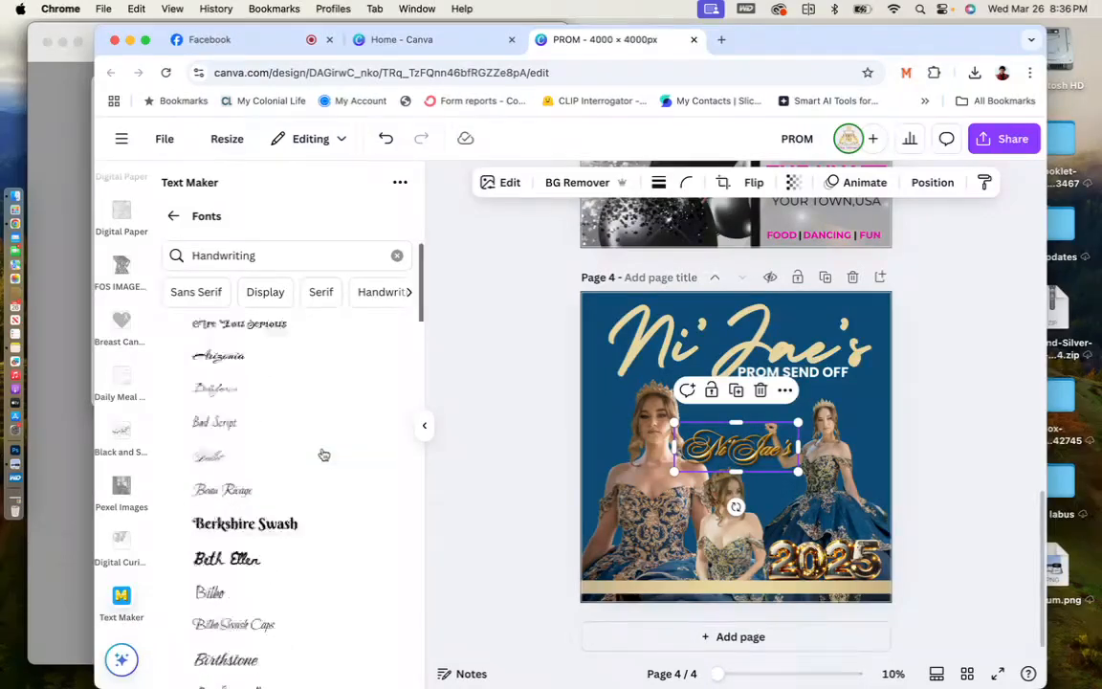
scroll(323, 454, down, 2)
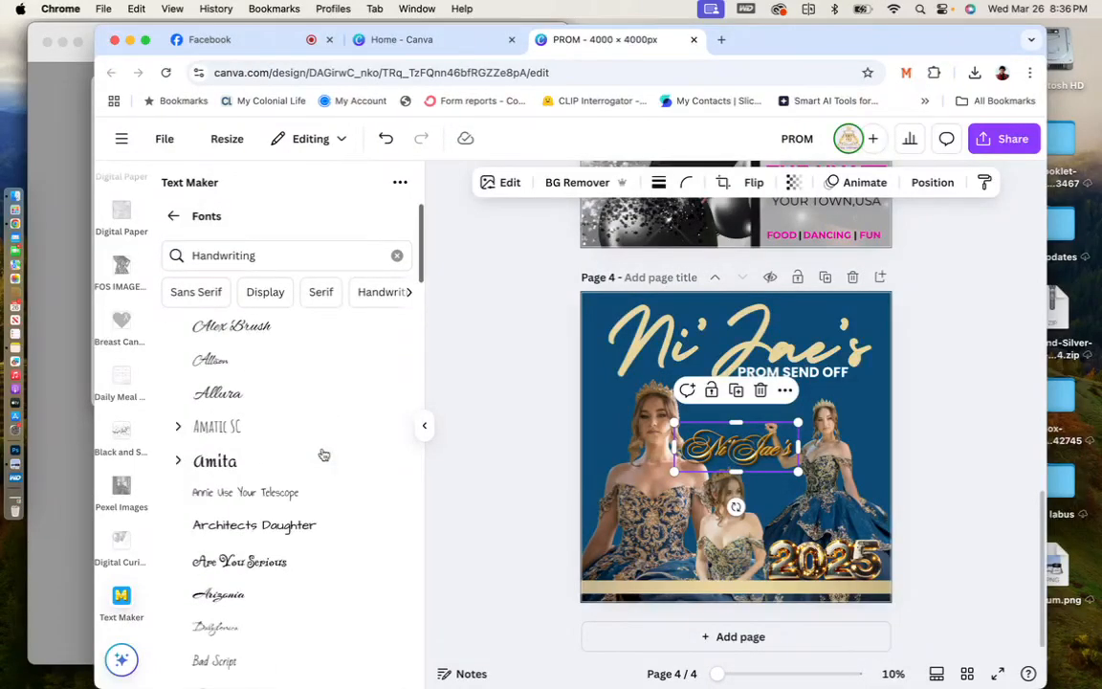
scroll(323, 455, down, 10)
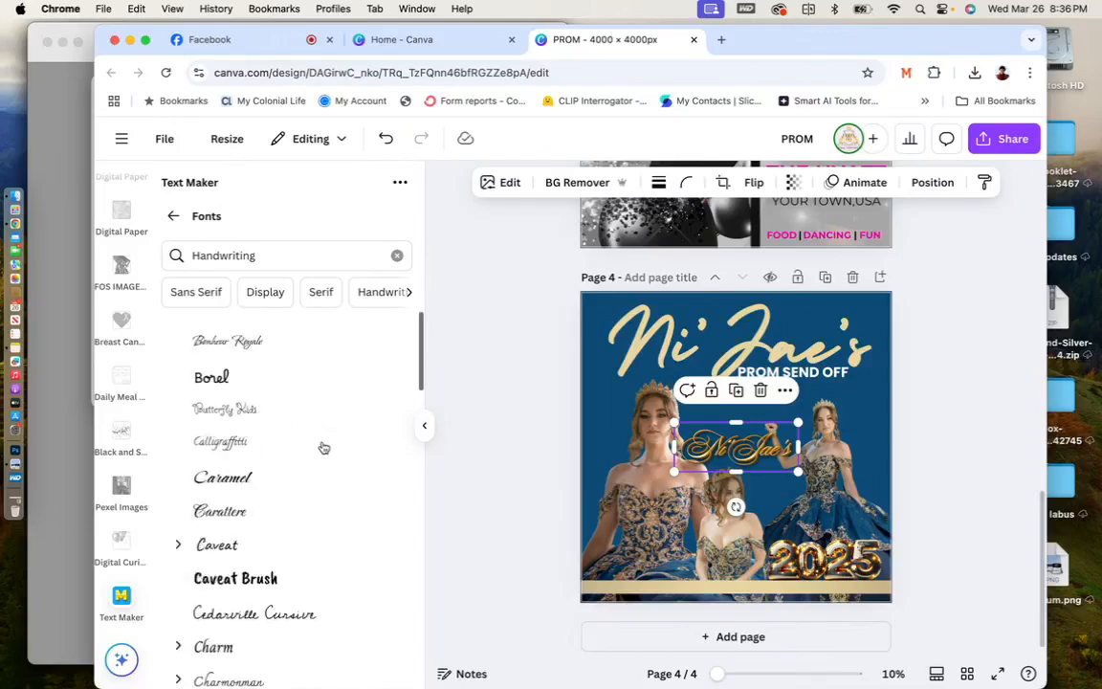
click(228, 512)
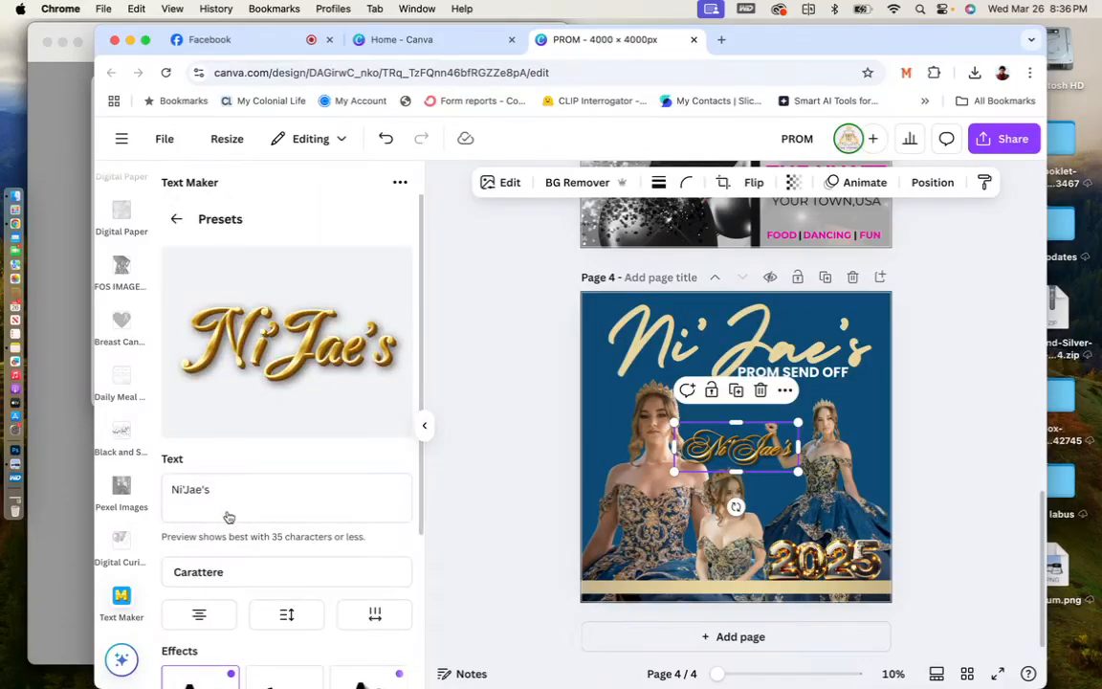
Add the gold name in the Carattere font to the page 4 flyer at medium quality.
scroll(228, 517, down, 5)
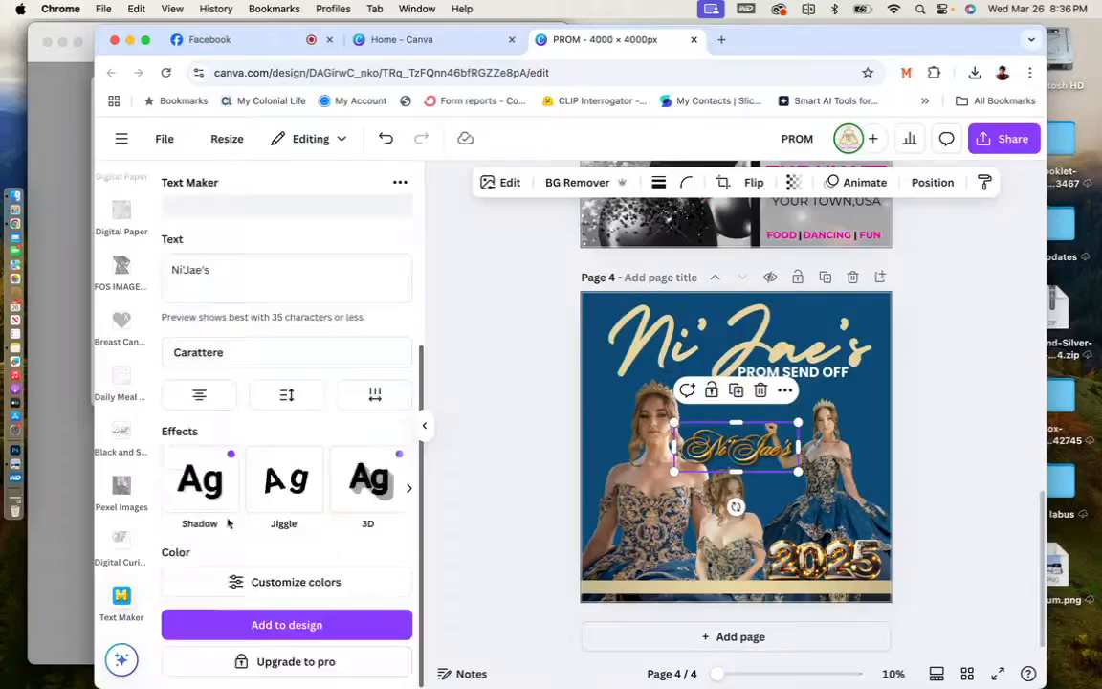
click(226, 617)
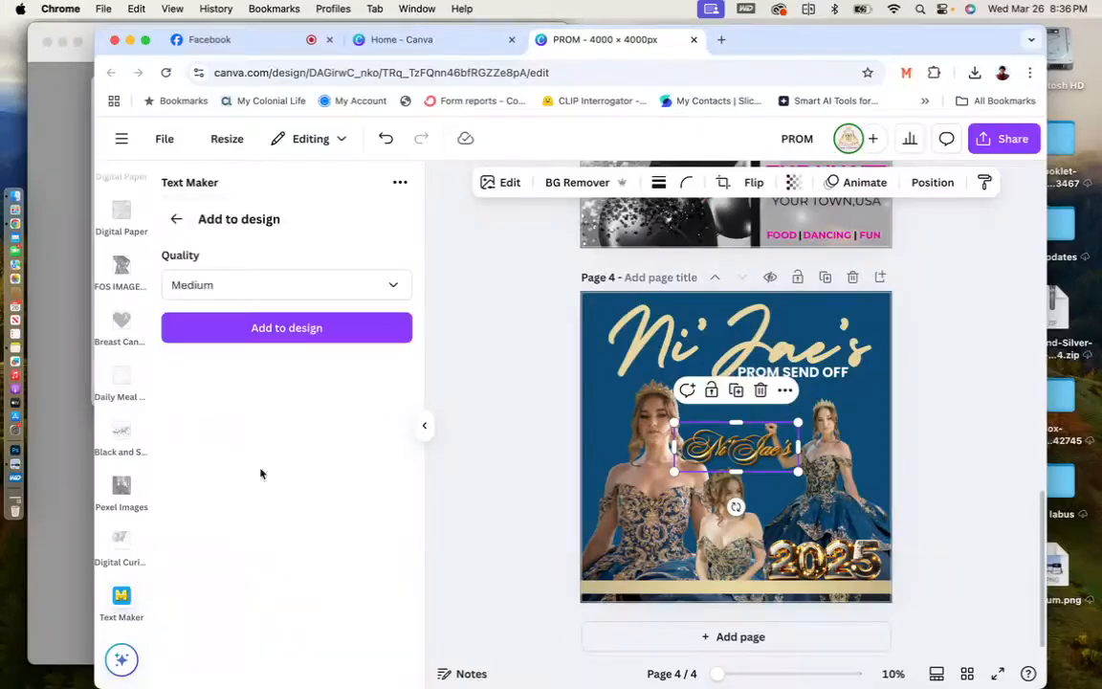
click(296, 328)
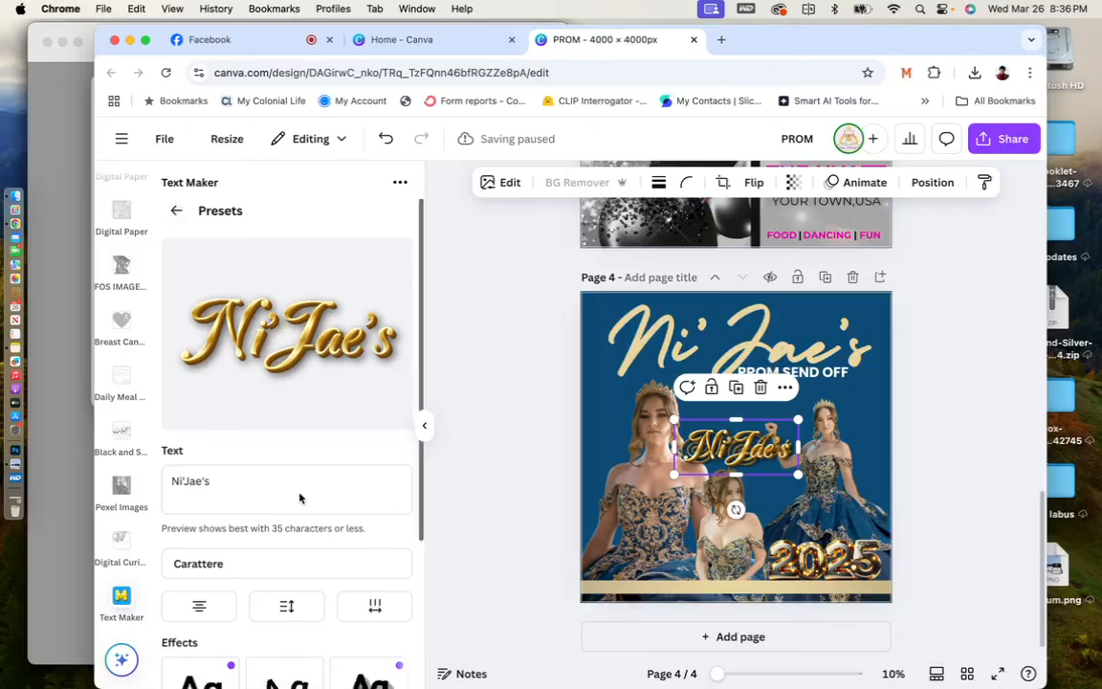
Try the Gwendolyn handwriting font on the gold name.
click(287, 564)
click(379, 292)
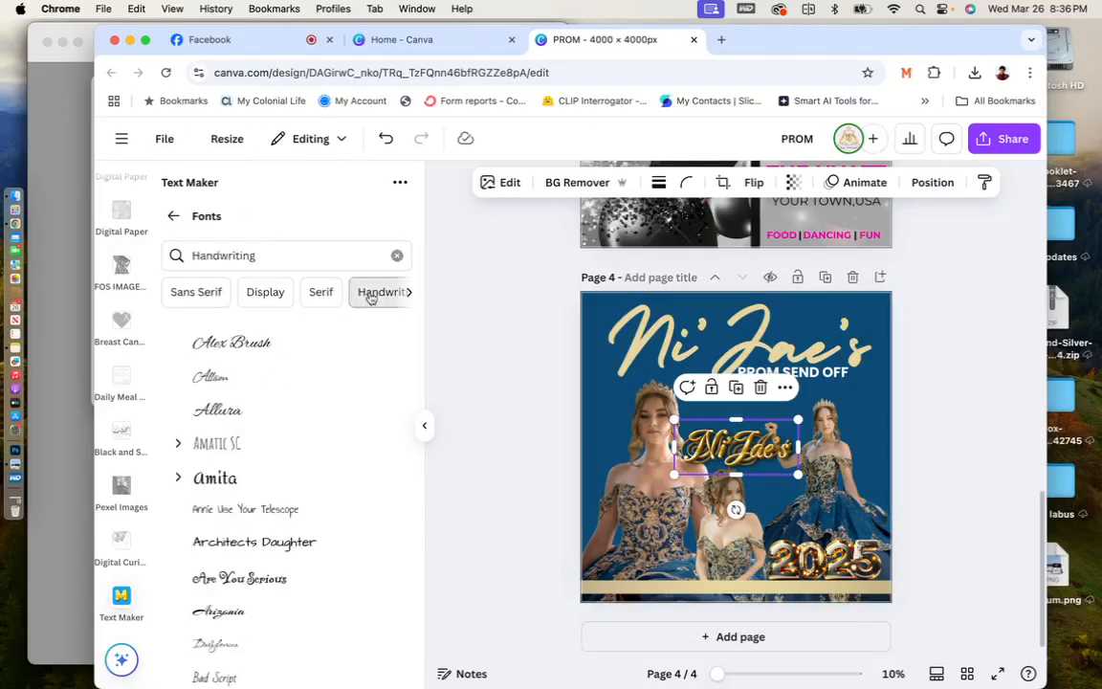
scroll(248, 592, down, 5)
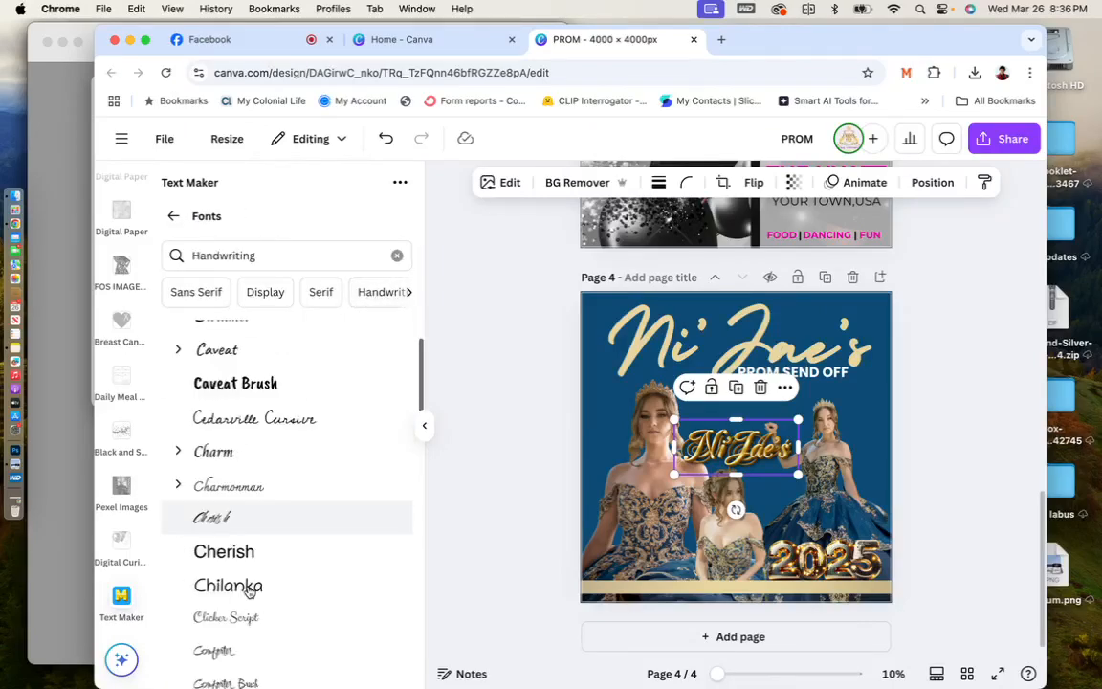
scroll(248, 592, down, 10)
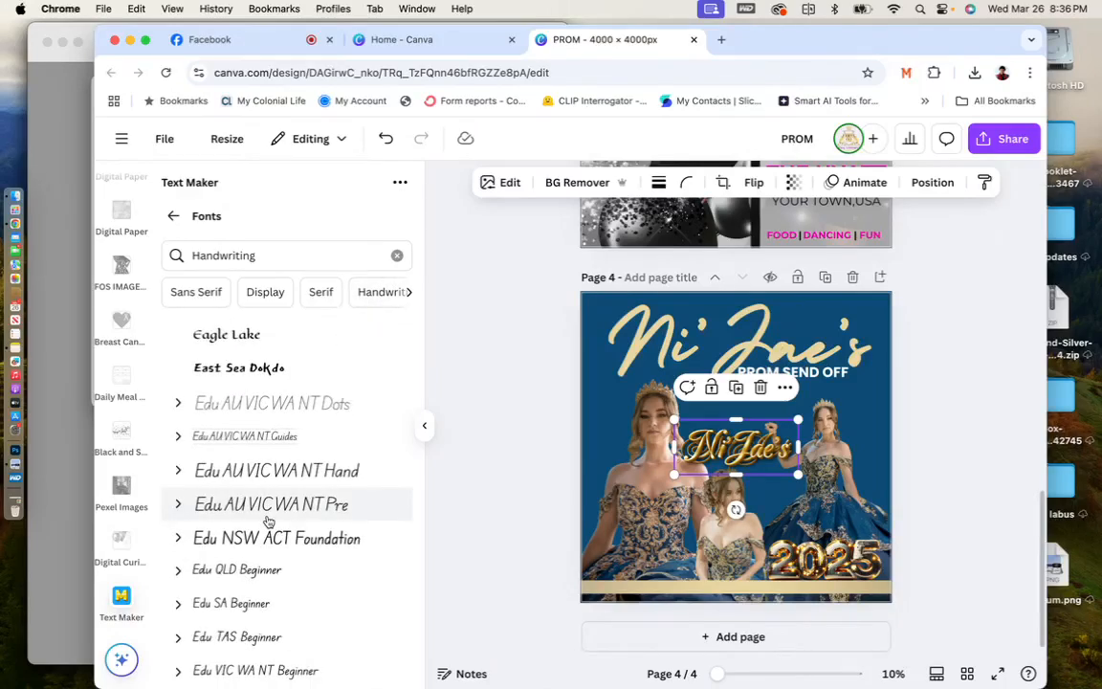
scroll(269, 522, down, 5)
scroll(269, 522, down, 6)
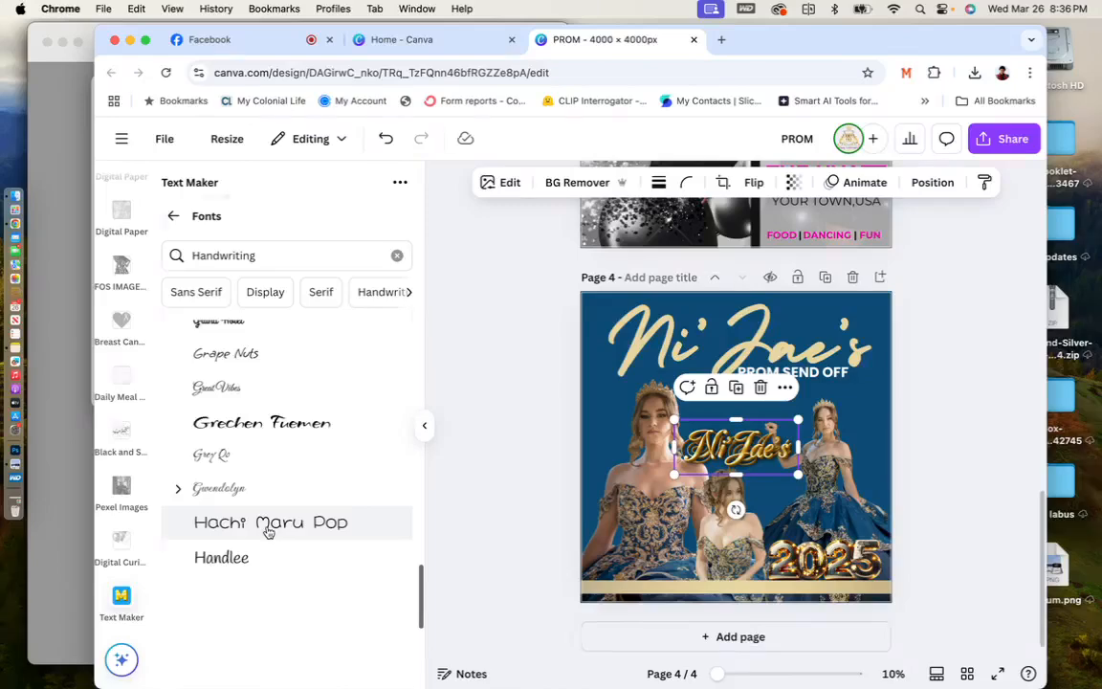
click(255, 490)
scroll(255, 490, down, 3)
Set the gold name's font to Imperial Script, chosen from the handwriting fonts.
click(255, 435)
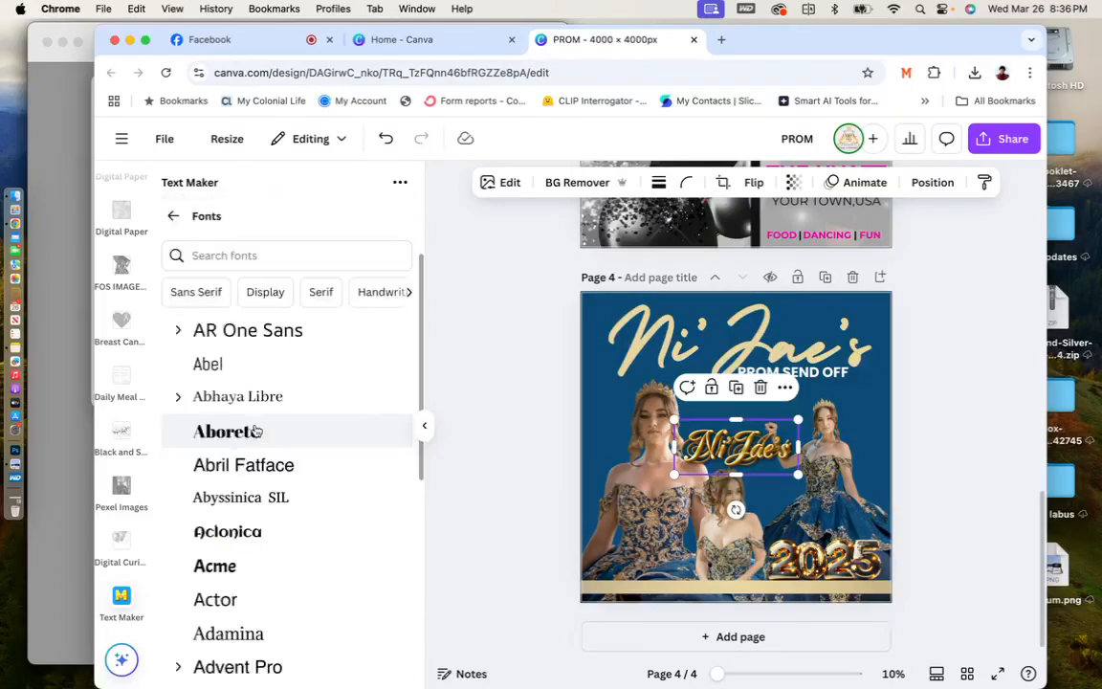
scroll(297, 482, down, 15)
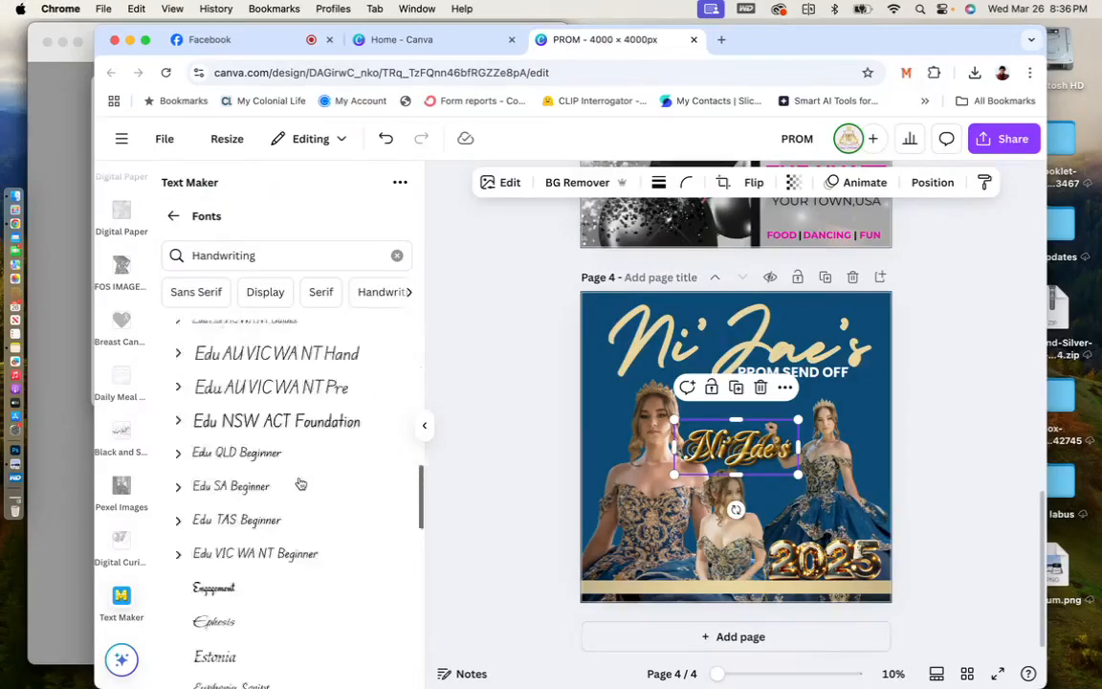
scroll(299, 484, down, 8)
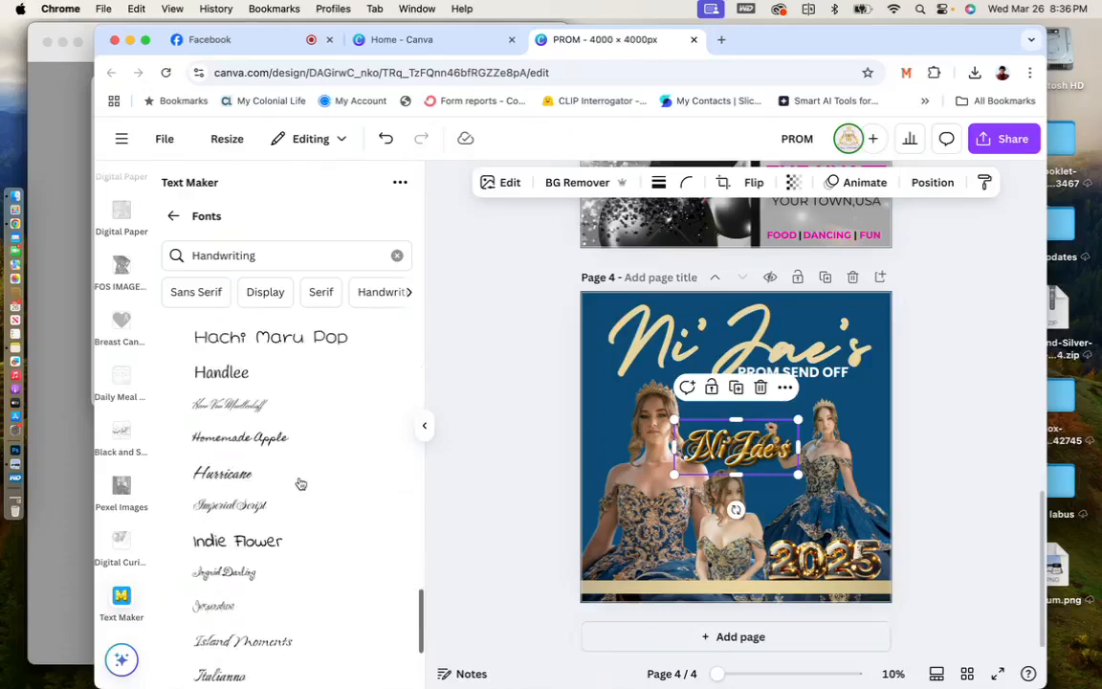
click(282, 499)
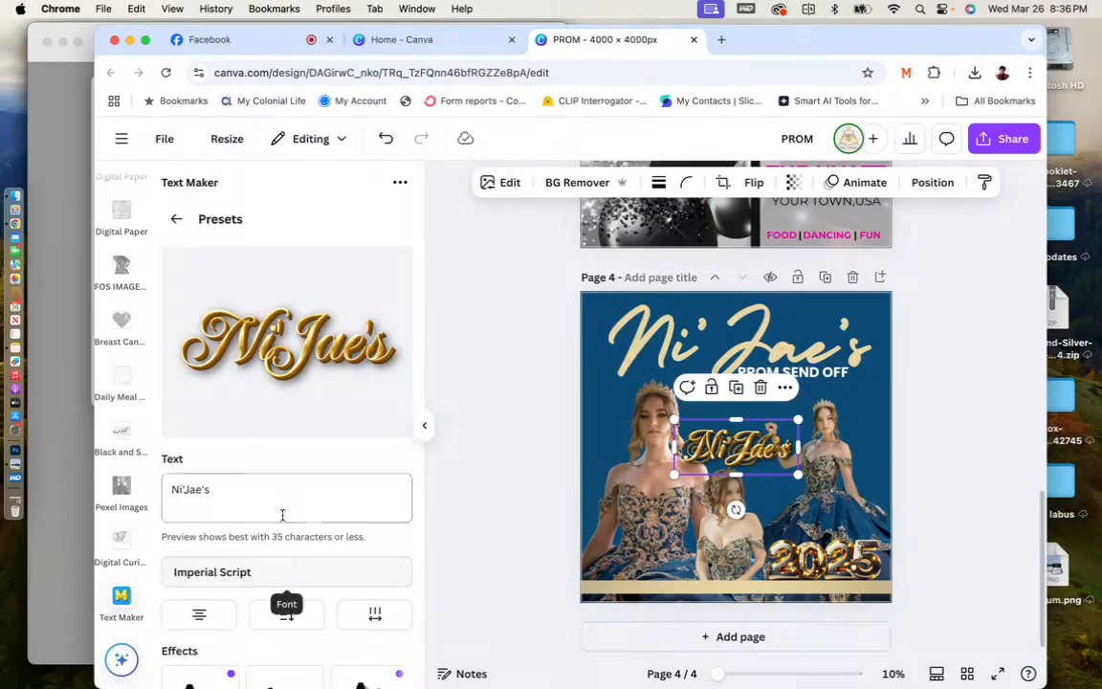
scroll(278, 574, down, 3)
click(275, 565)
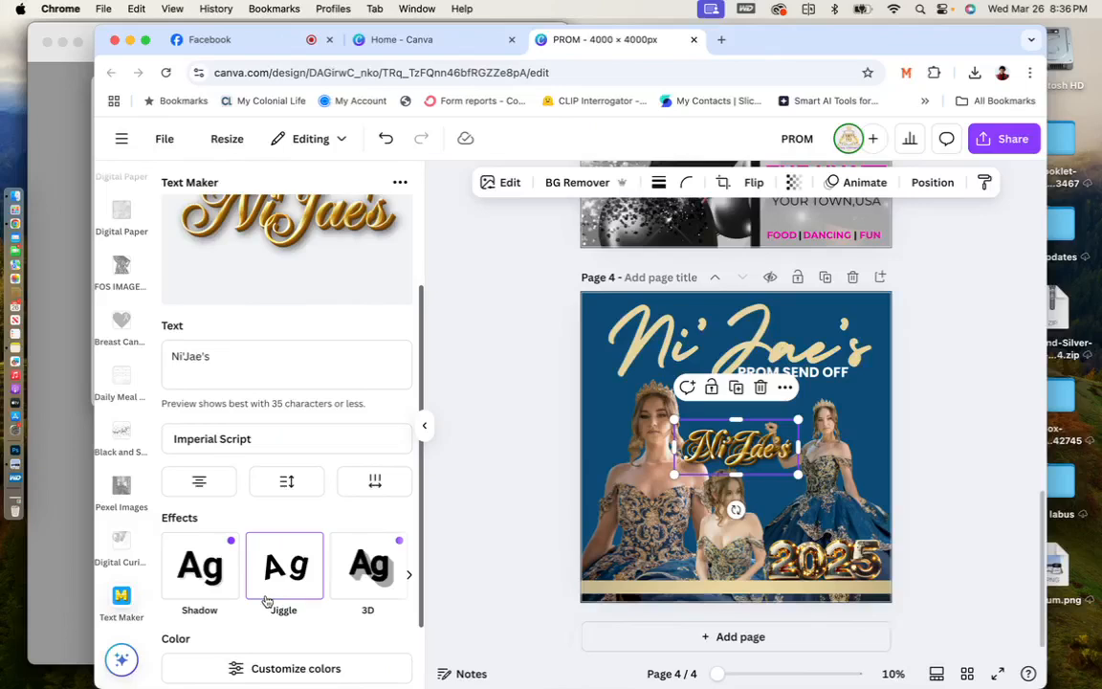
Add the gold name in the Imperial Script font to the page 4 flyer at medium quality.
scroll(266, 601, down, 2)
click(260, 619)
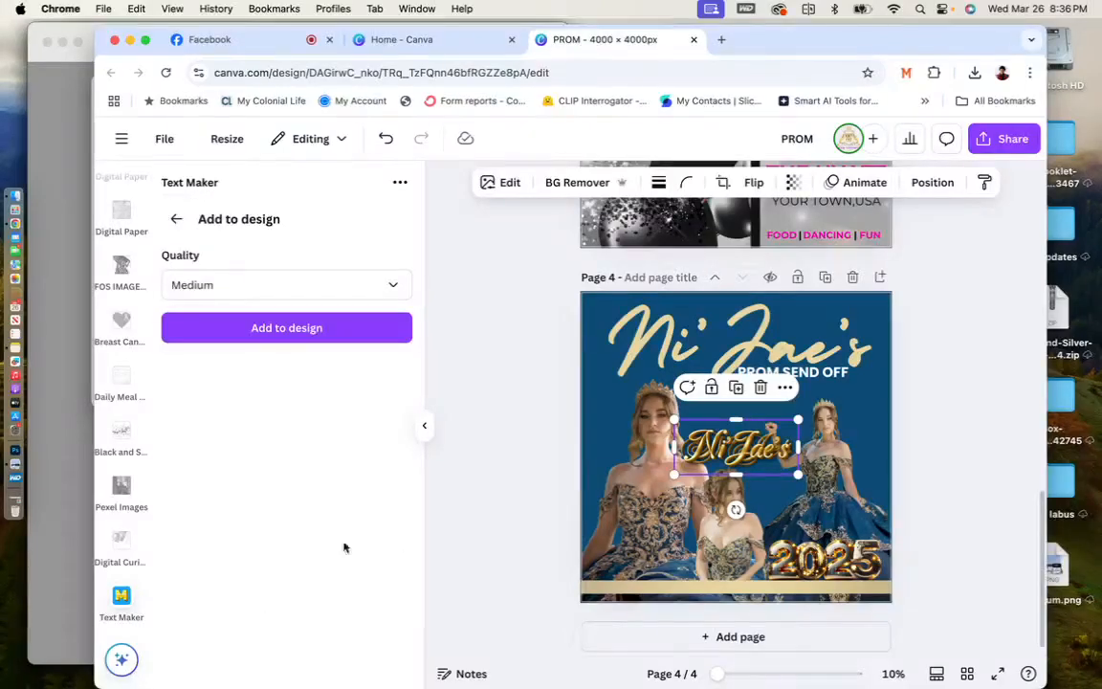
click(325, 327)
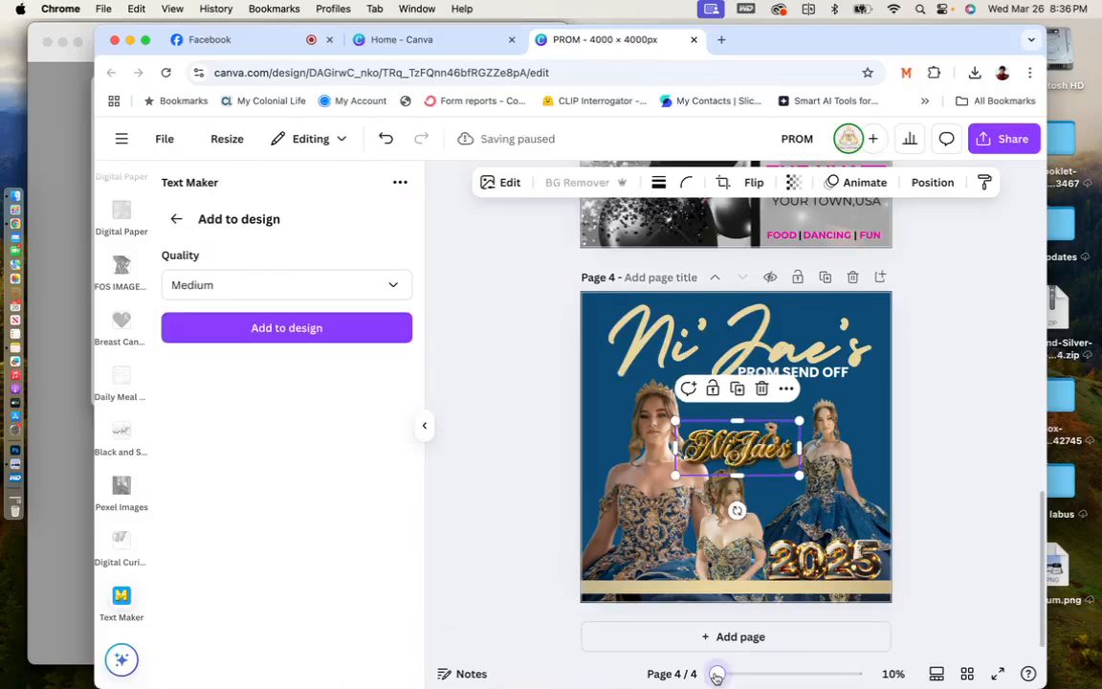
Delete the flat cream name from page 4 and spread the gold name versions across the flyer's upper area.
drag(716, 677, 729, 675)
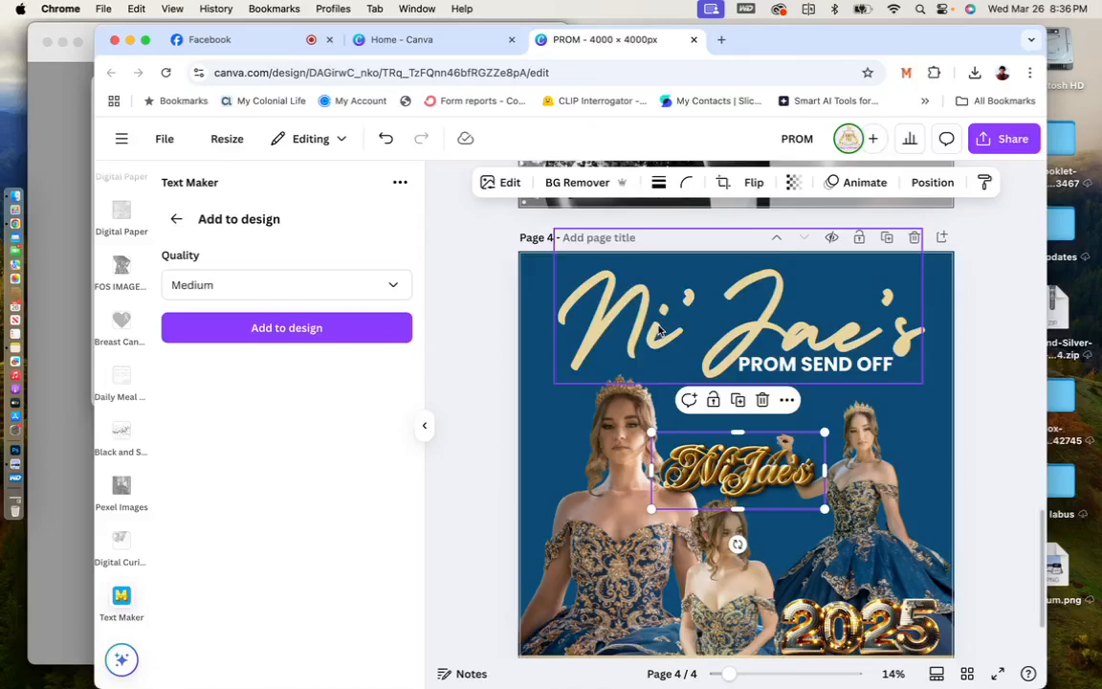
click(660, 330)
key(Delete)
drag(717, 457, 825, 287)
drag(744, 471, 735, 381)
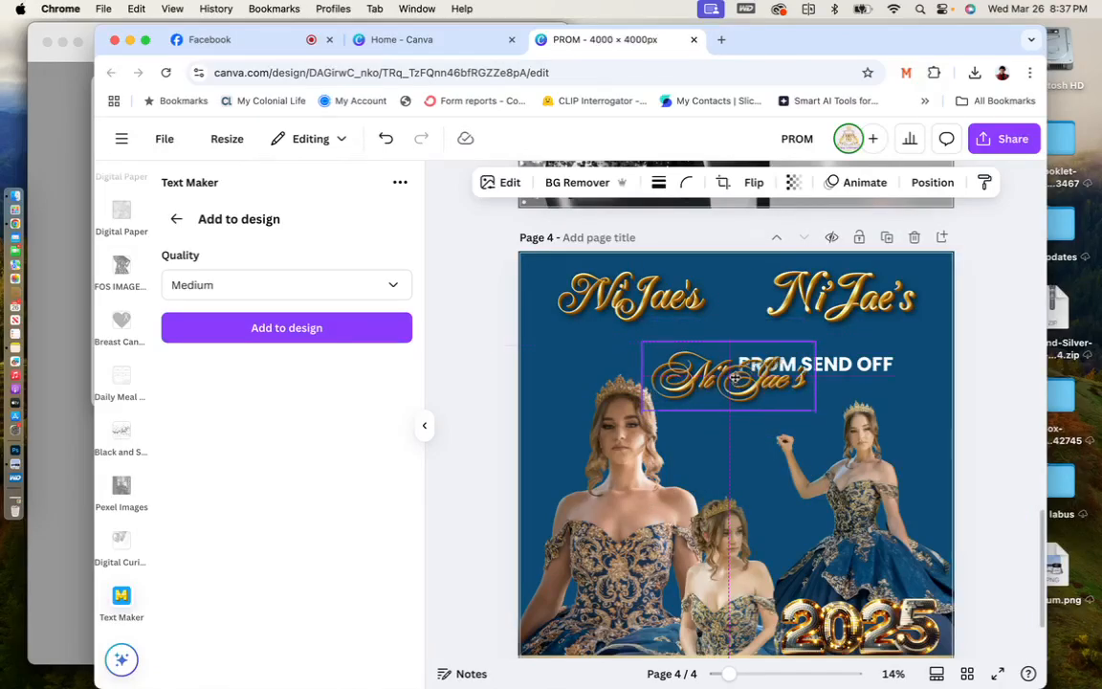
Delete the gold name at the flyer's upper right and enlarge the two remaining gold versions, making the swash-style one much larger.
click(822, 290)
key(Delete)
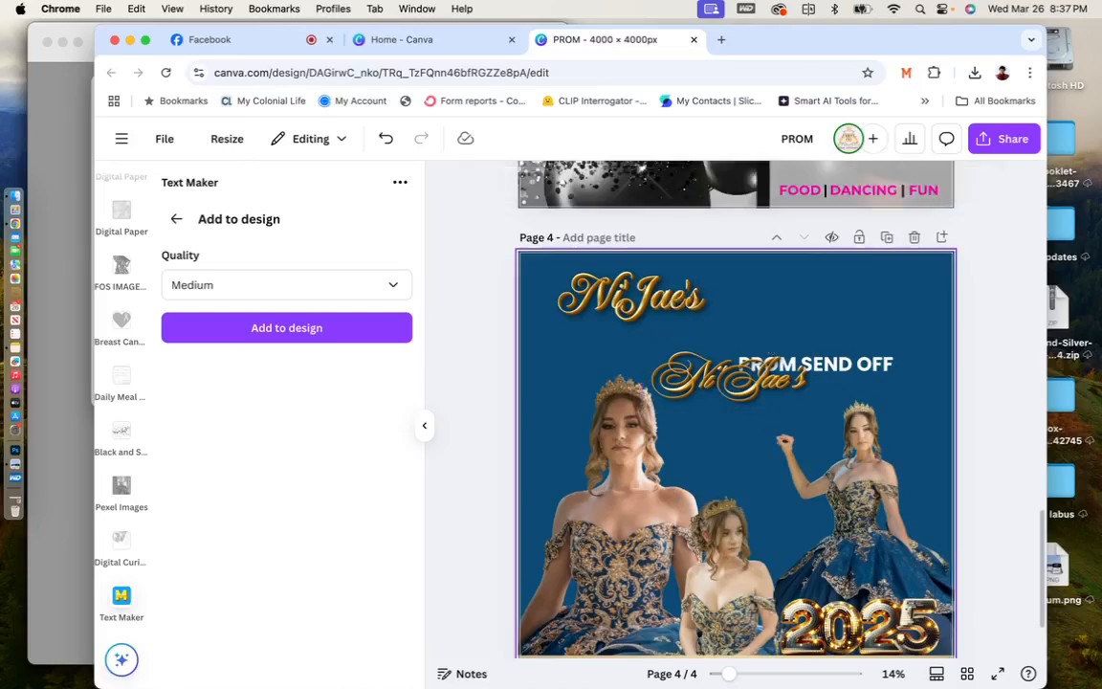
click(660, 300)
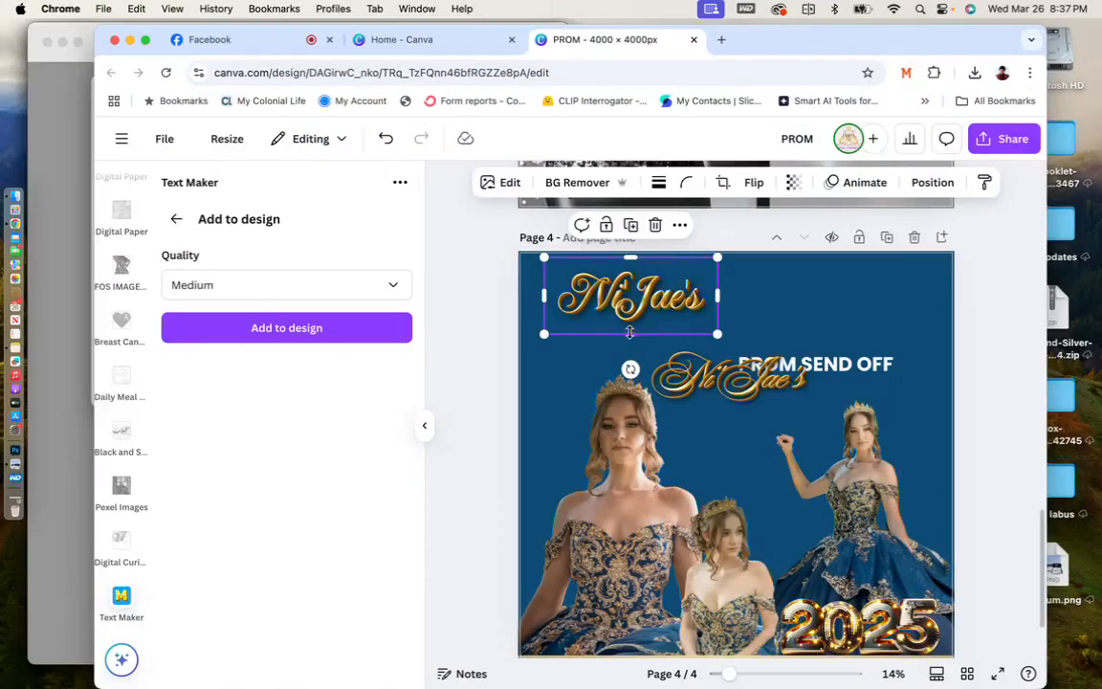
mouse_move(631, 334)
mouse_down()
mouse_move(630, 297)
mouse_move(629, 333)
mouse_up()
mouse_move(717, 333)
mouse_down()
mouse_move(940, 429)
mouse_move(736, 340)
mouse_up()
click(793, 355)
drag(814, 342, 962, 232)
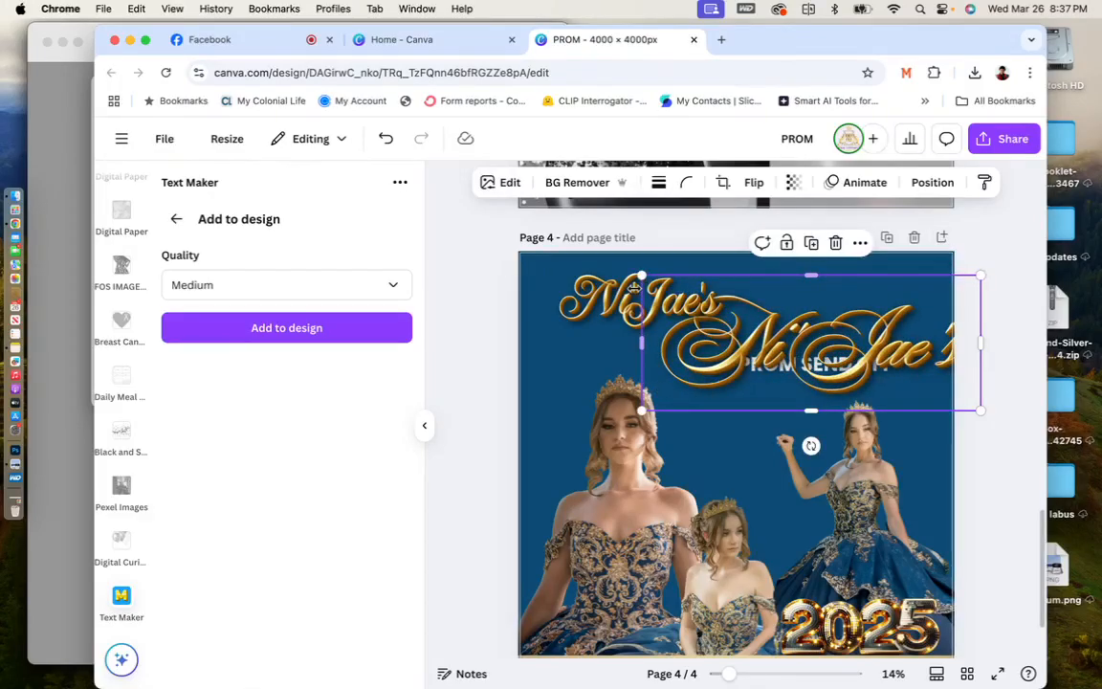
Duplicate page 4 and delete the smaller gold name from the upper left of the copy.
click(888, 238)
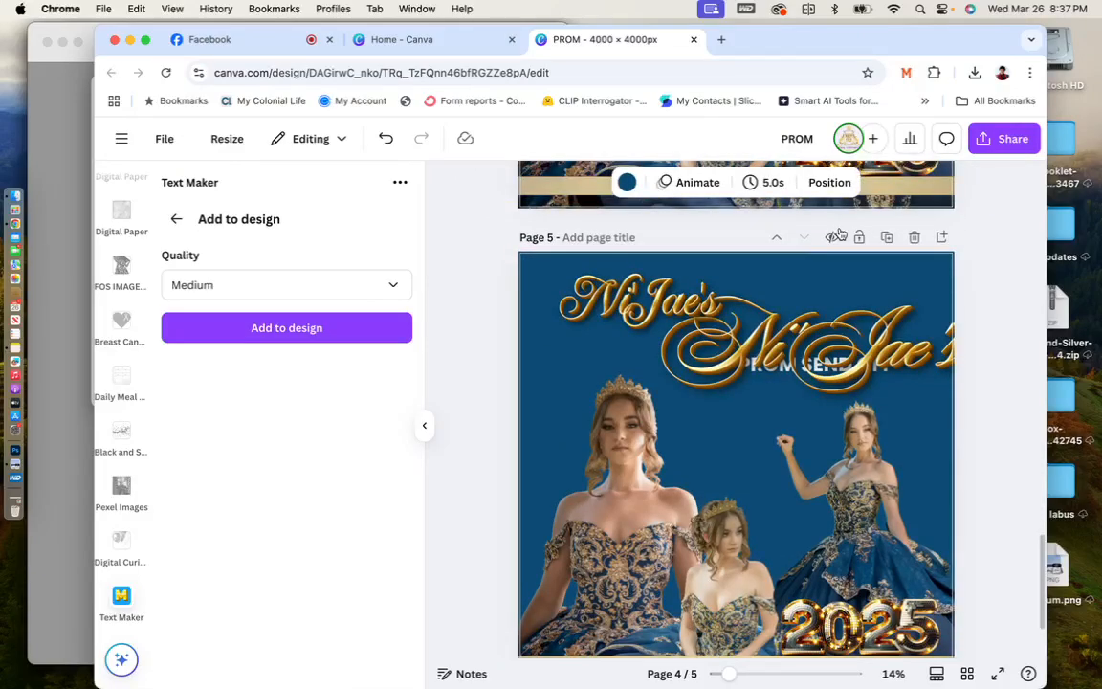
click(648, 302)
key(Delete)
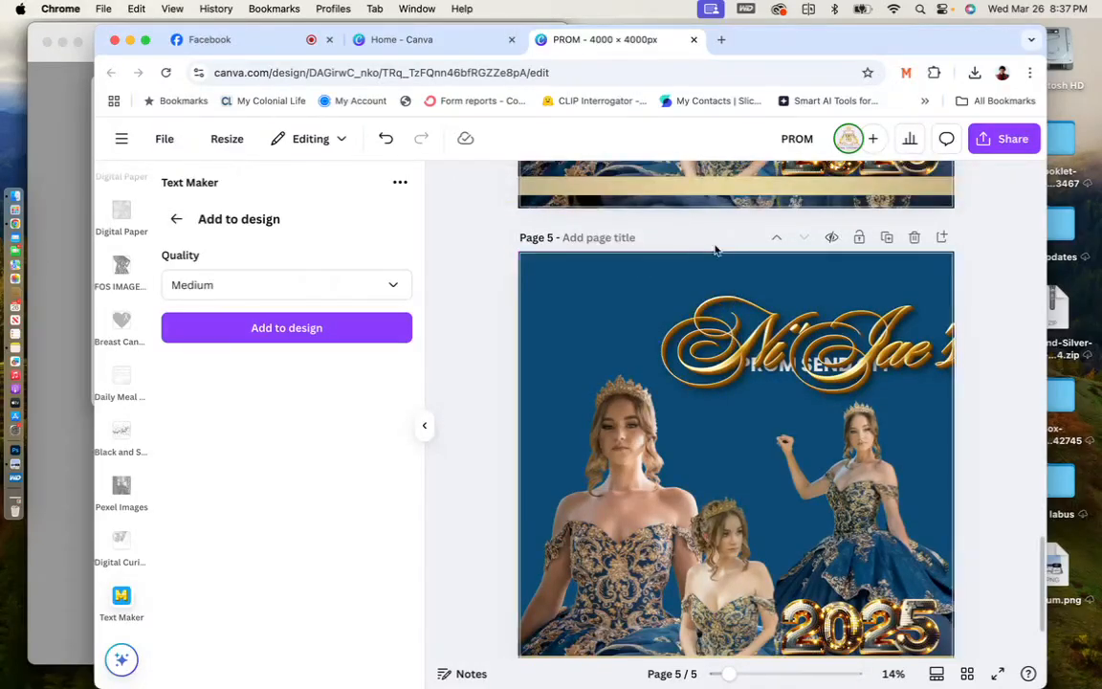
Move the swash-style gold name to the top of page 5 and enlarge it to span most of the flyer's width.
drag(839, 352, 758, 328)
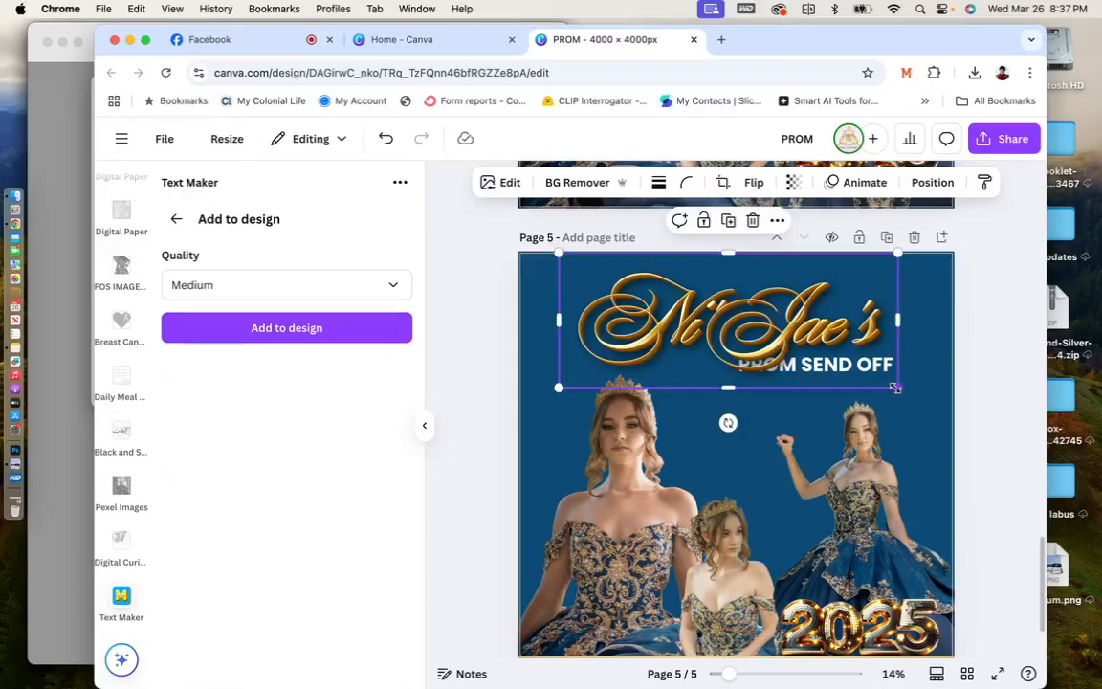
drag(896, 388, 945, 406)
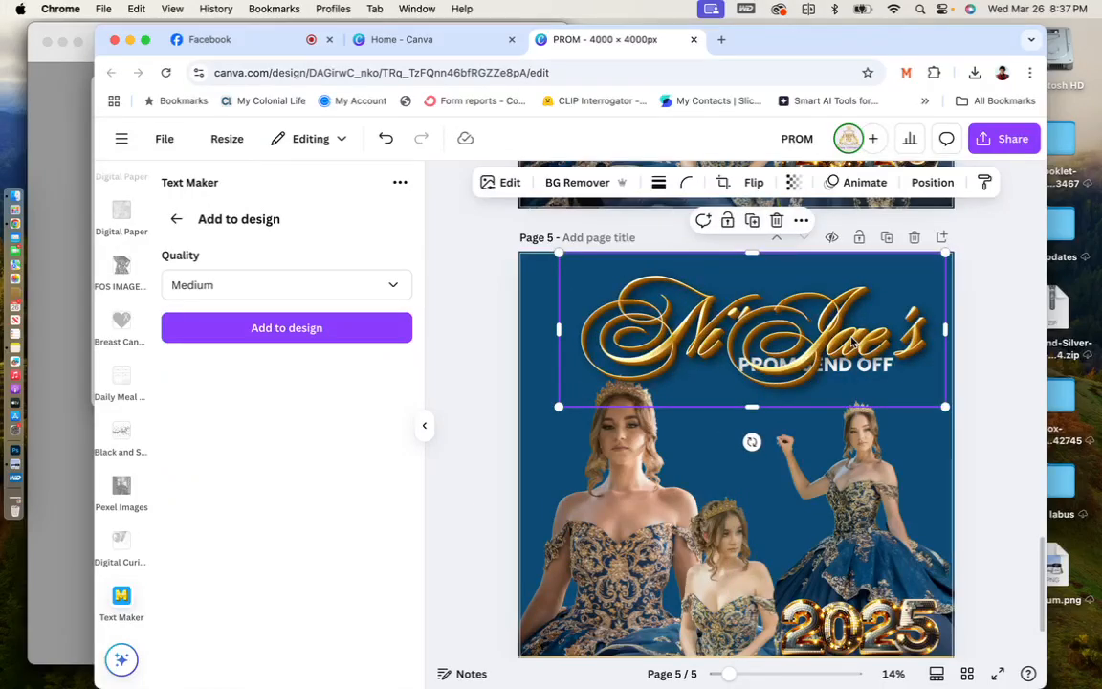
drag(852, 342, 836, 318)
click(962, 370)
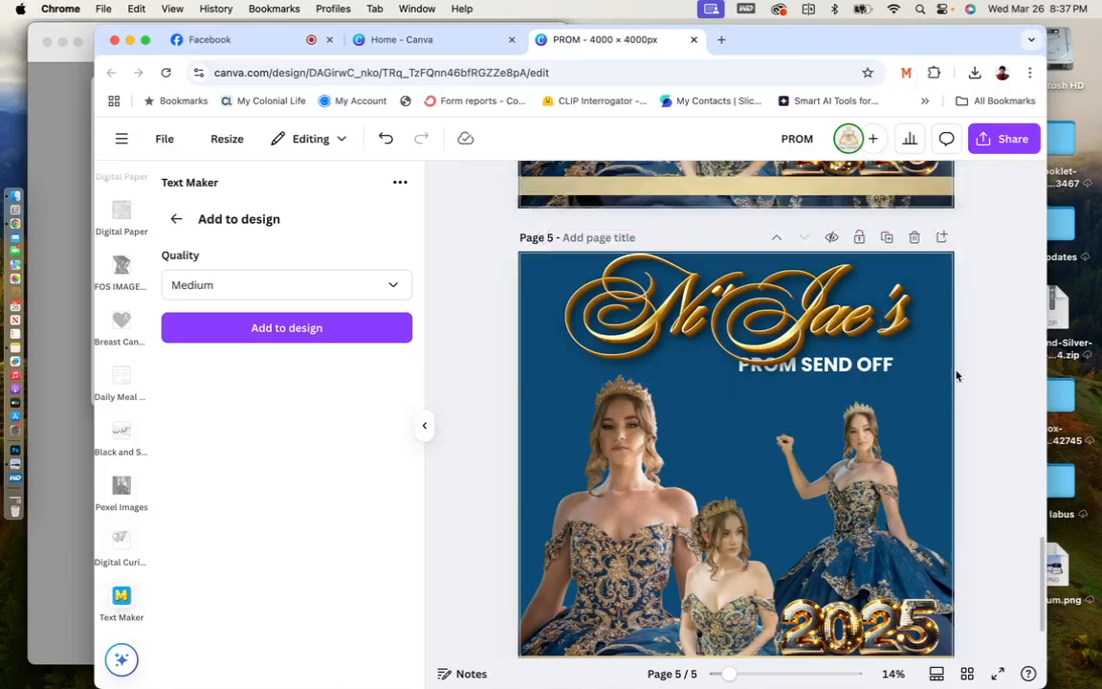
Move the white PROM SEND OFF text down between the figures and centre the gold name across the top of page 5.
click(884, 363)
drag(883, 360, 712, 350)
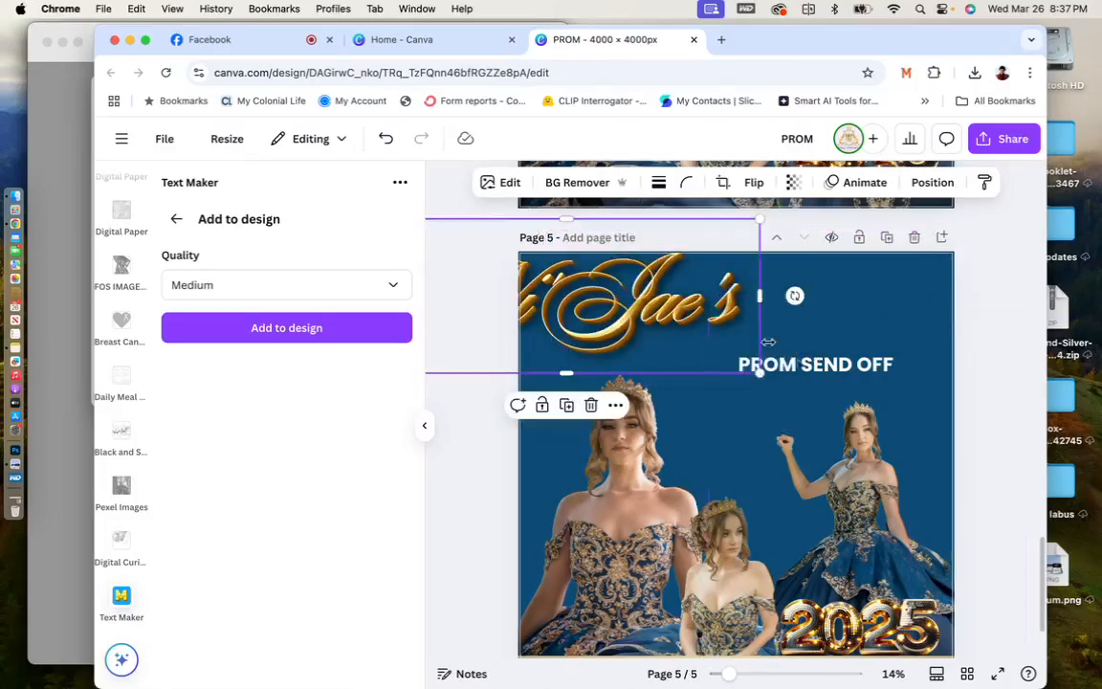
click(839, 367)
drag(839, 367, 759, 501)
drag(720, 296, 882, 312)
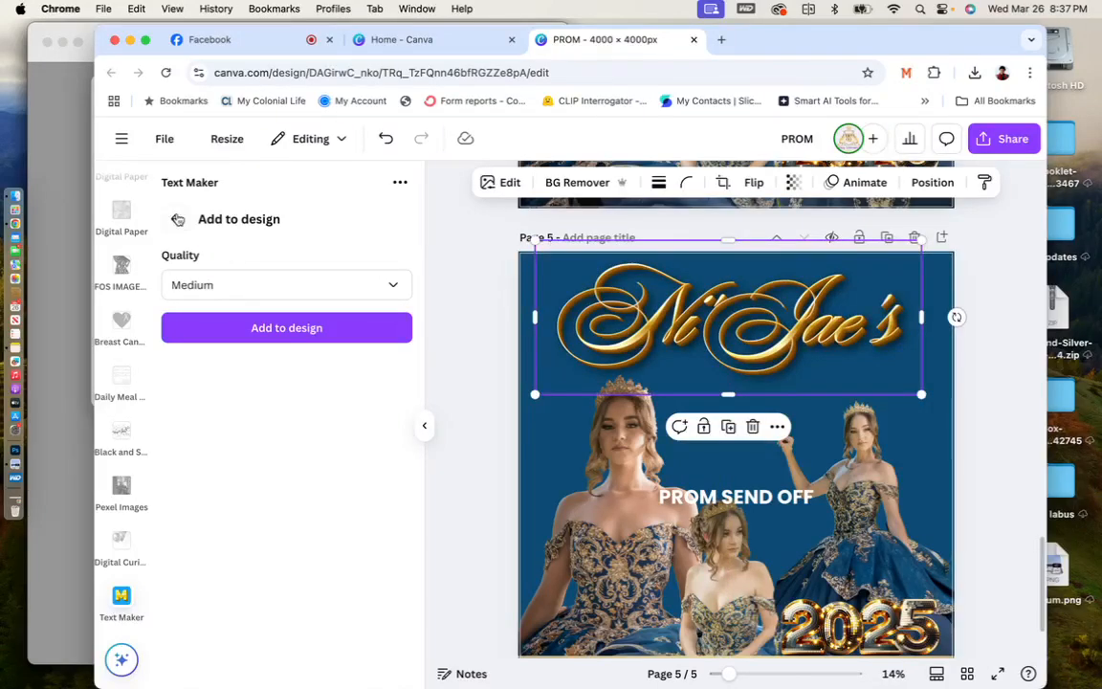
Replace the Text Maker text with PROM SEND OFF, keeping the gold preset.
click(177, 219)
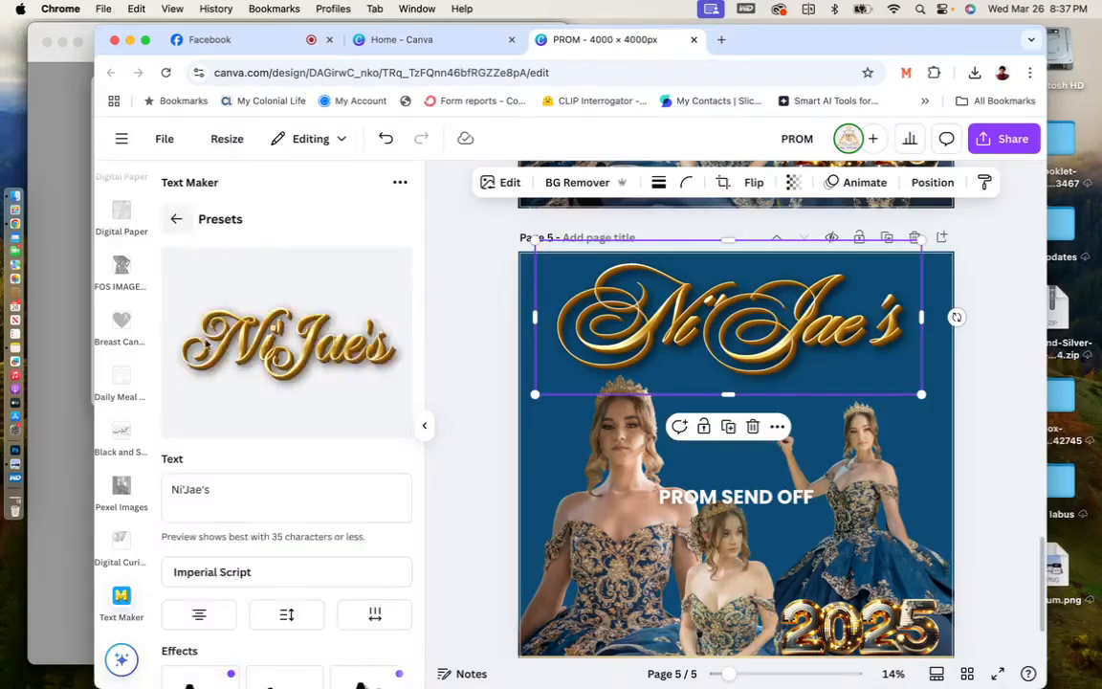
triple_click(212, 499)
text(PRO)
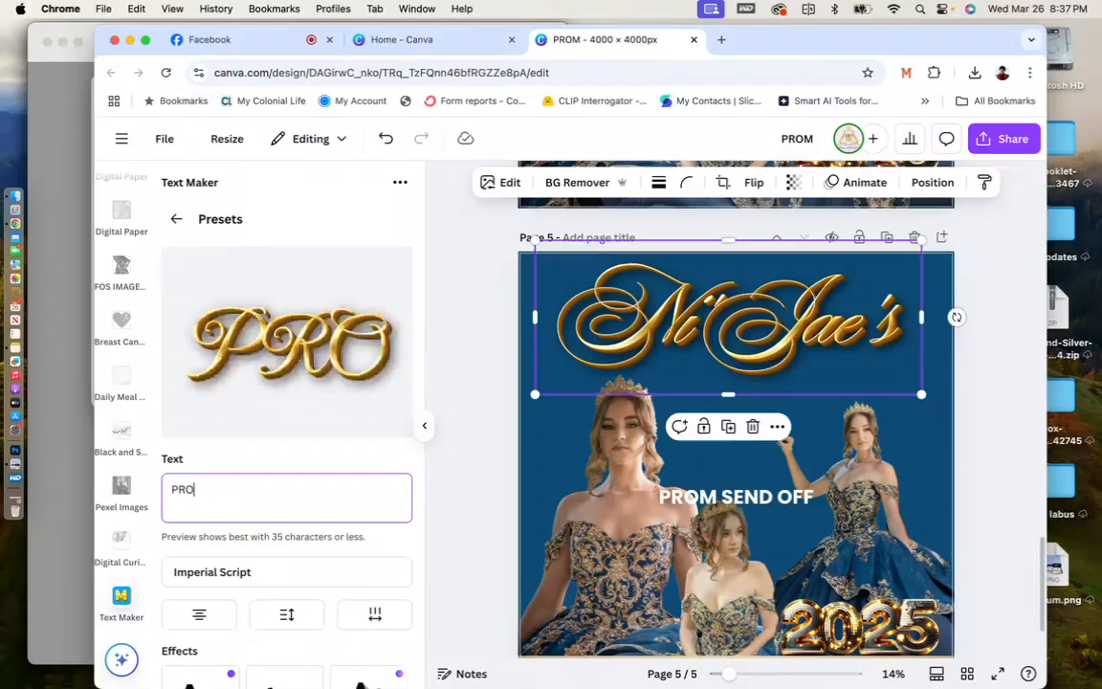
text(M SEN DOFF)
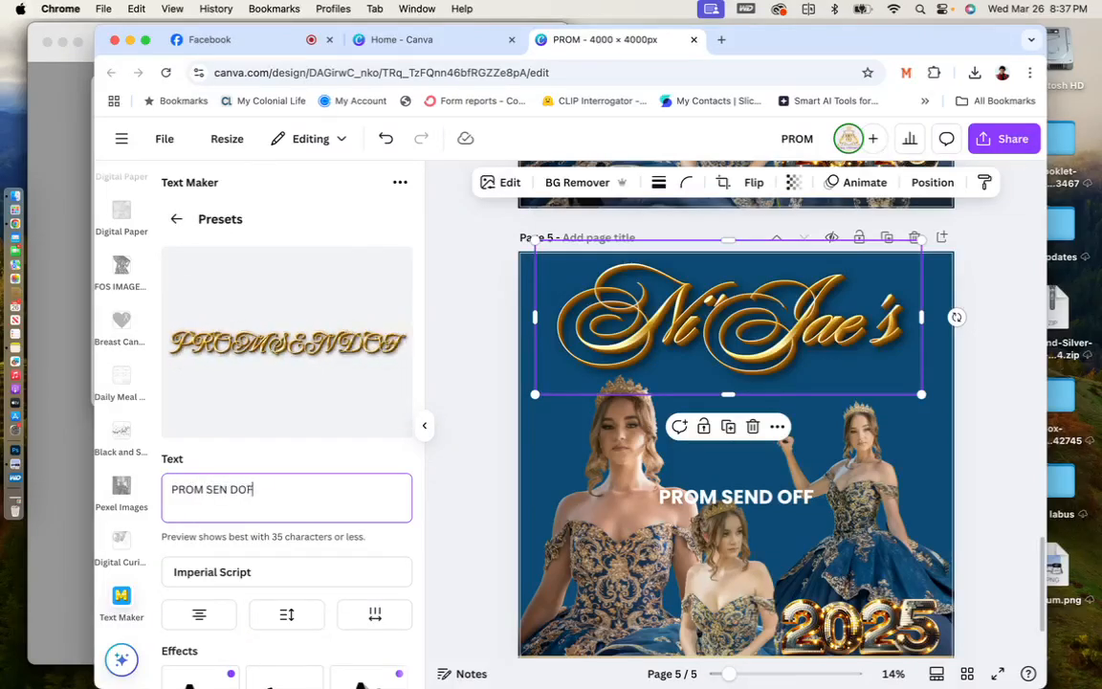
key(Left)
key(Left)
key(Left)
key(Left)
key(BackSpace)
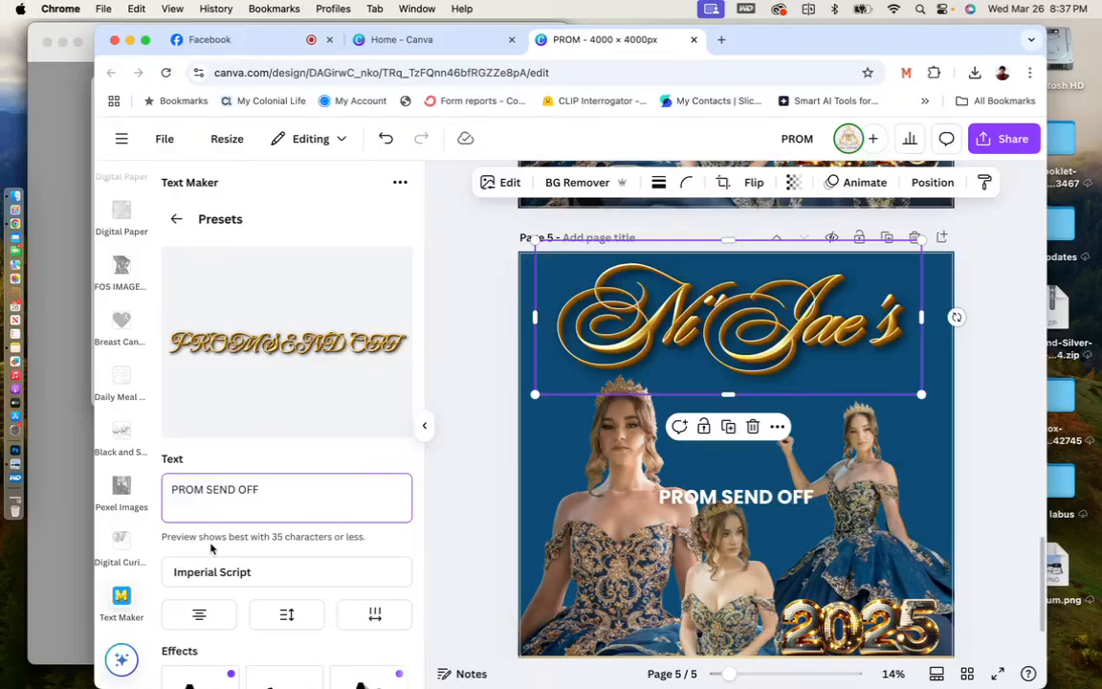
Try the Alatsi sans serif font on the gold PROM SEND OFF text.
click(213, 571)
click(212, 306)
scroll(246, 474, down, 1)
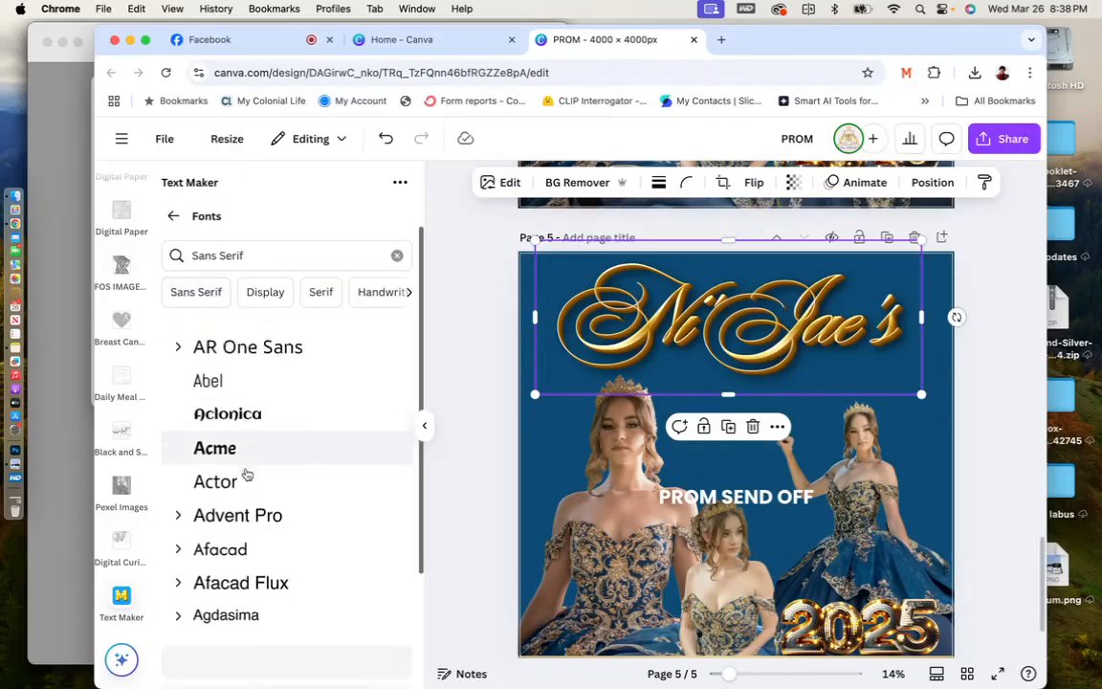
scroll(246, 474, down, 5)
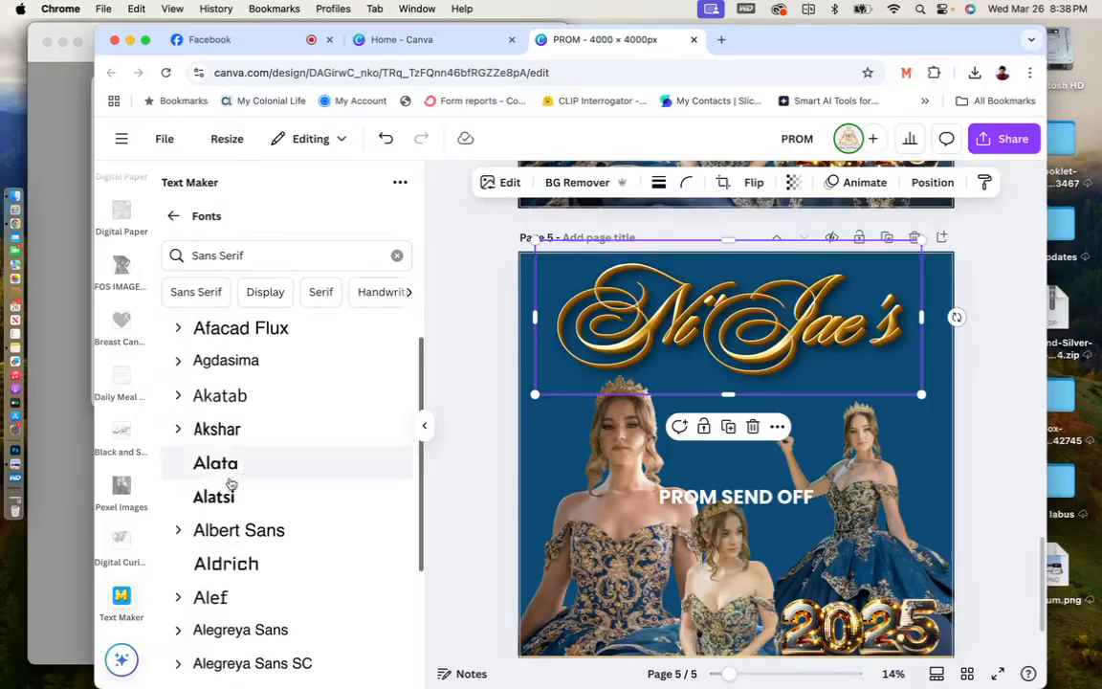
click(224, 499)
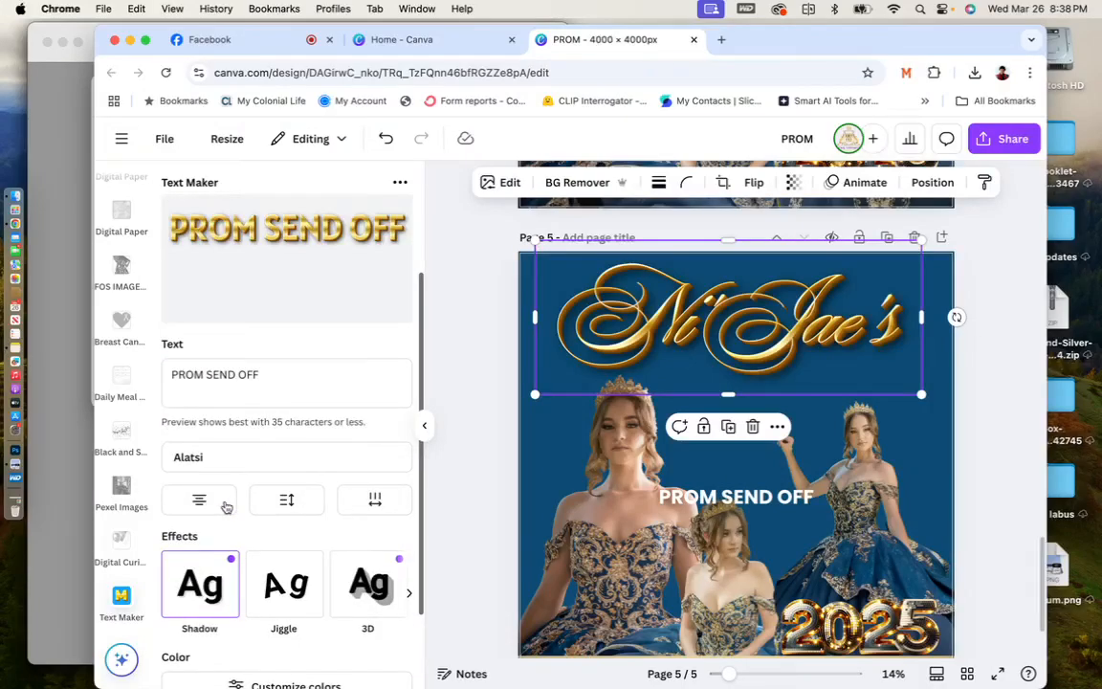
Try the Alfa Slab One font on the gold PROM SEND OFF text.
scroll(226, 506, down, 1)
click(226, 436)
scroll(247, 519, down, 4)
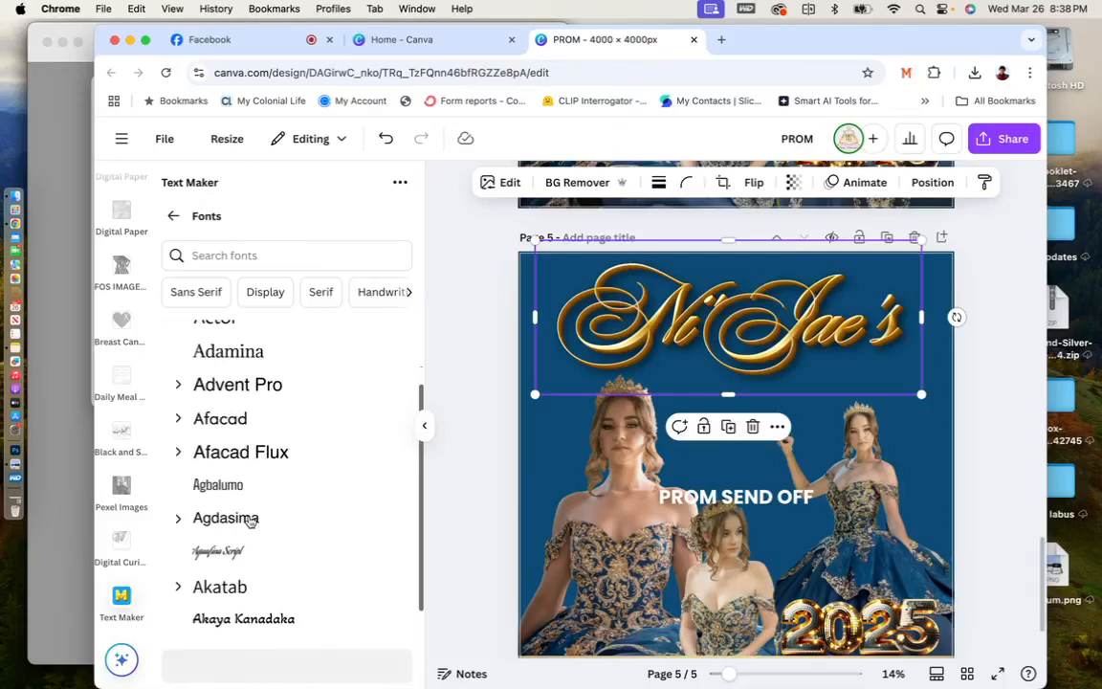
scroll(249, 519, down, 5)
scroll(250, 521, down, 3)
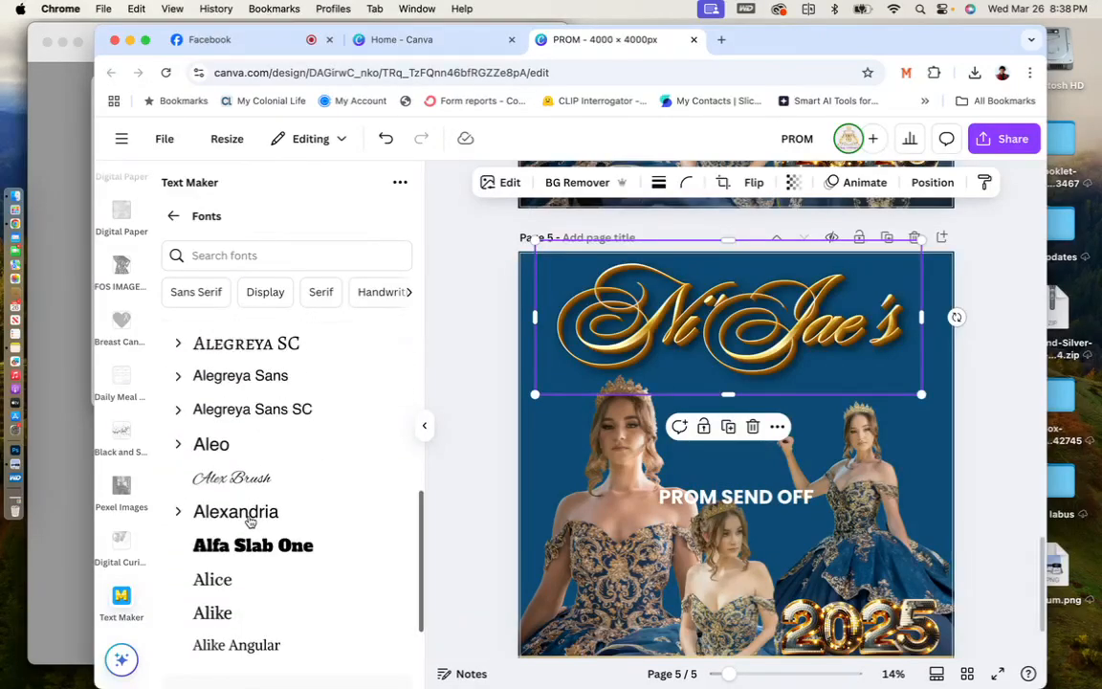
click(248, 541)
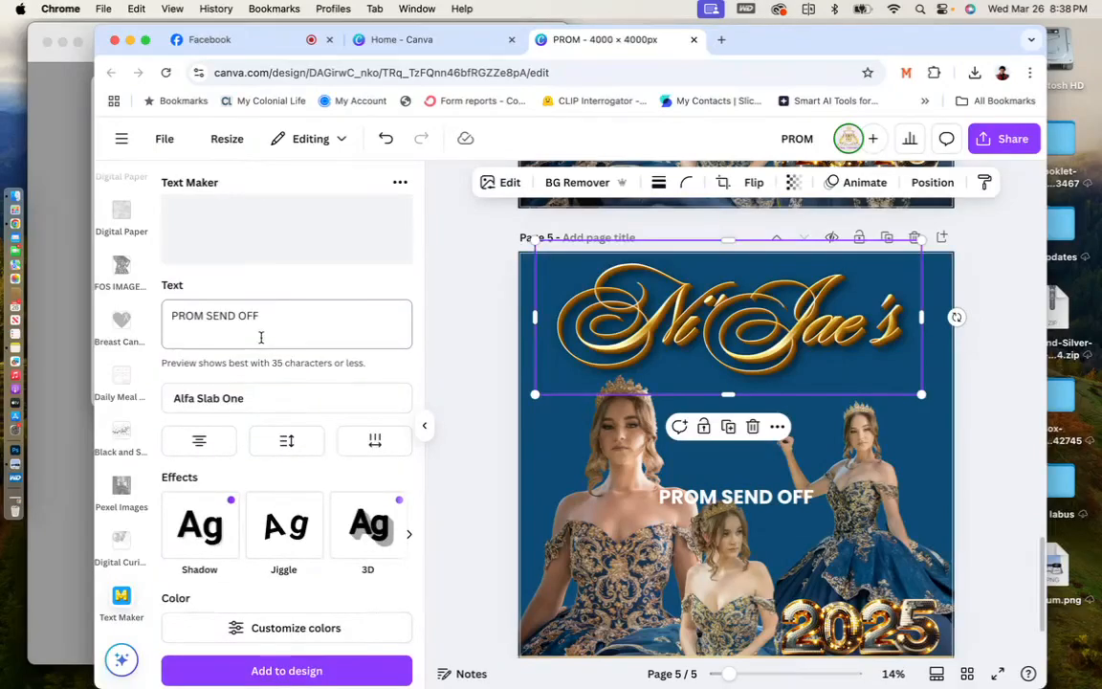
Try the Alkalami font on the gold PROM SEND OFF text and check its preview.
click(258, 399)
scroll(242, 518, down, 5)
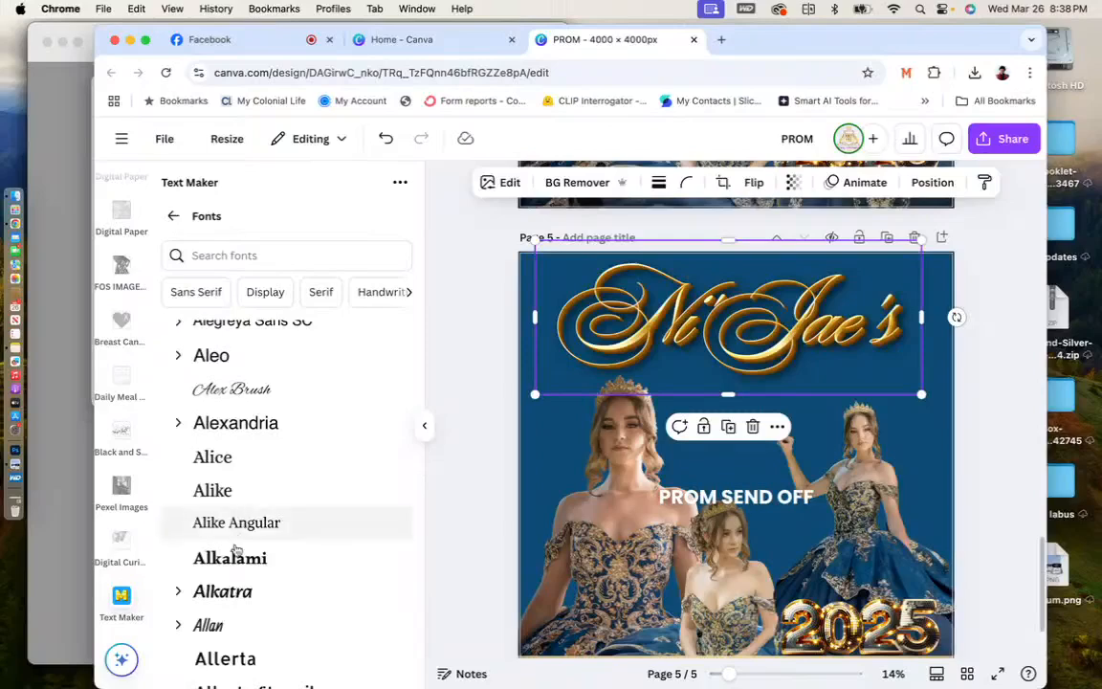
click(232, 557)
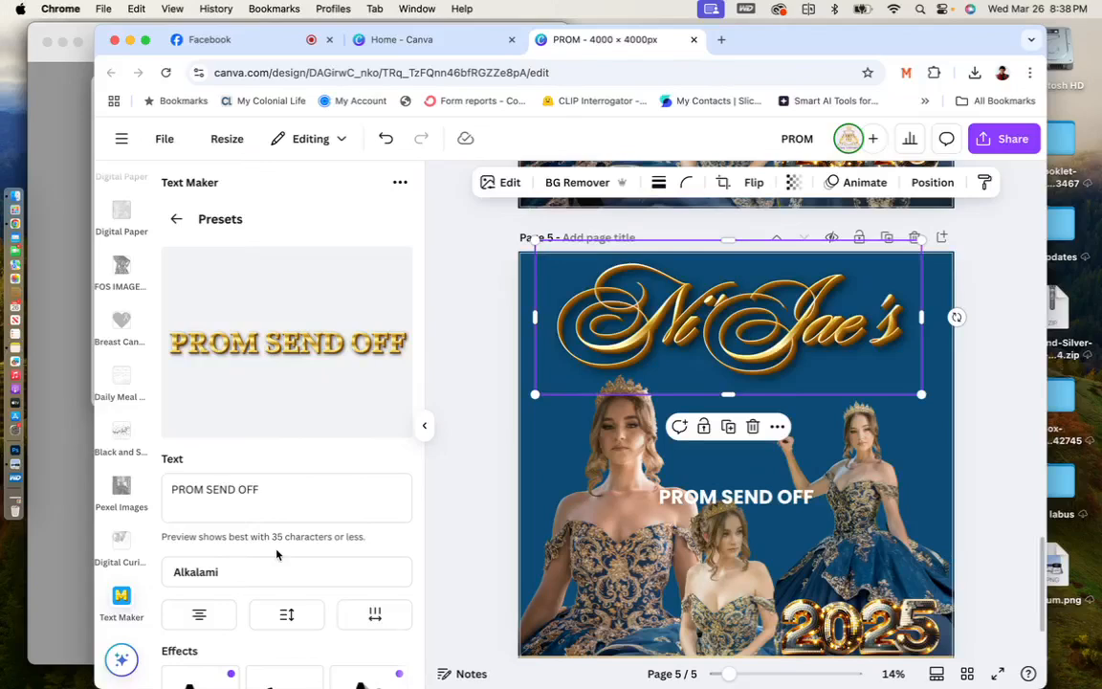
scroll(276, 554, down, 3)
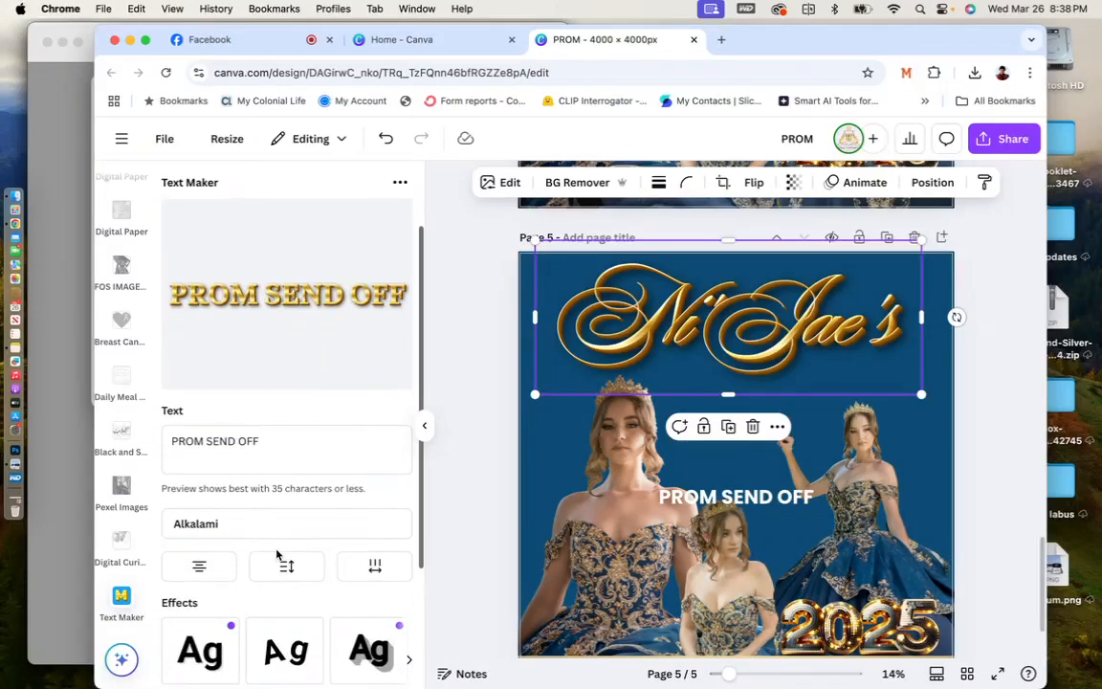
scroll(277, 554, down, 1)
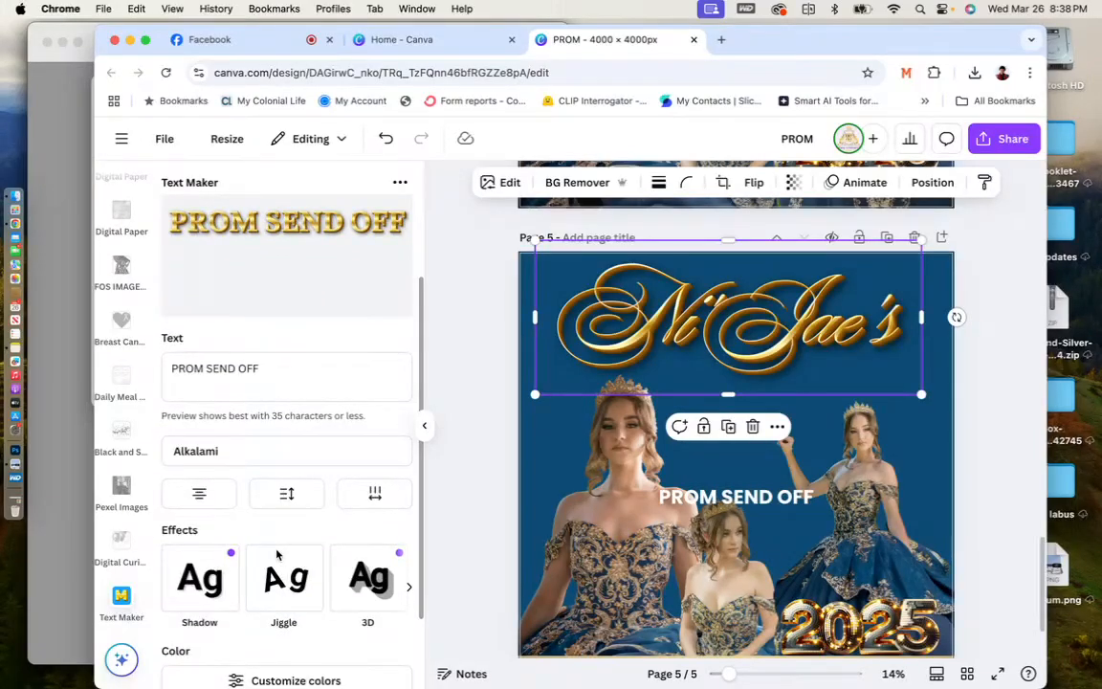
scroll(277, 554, down, 3)
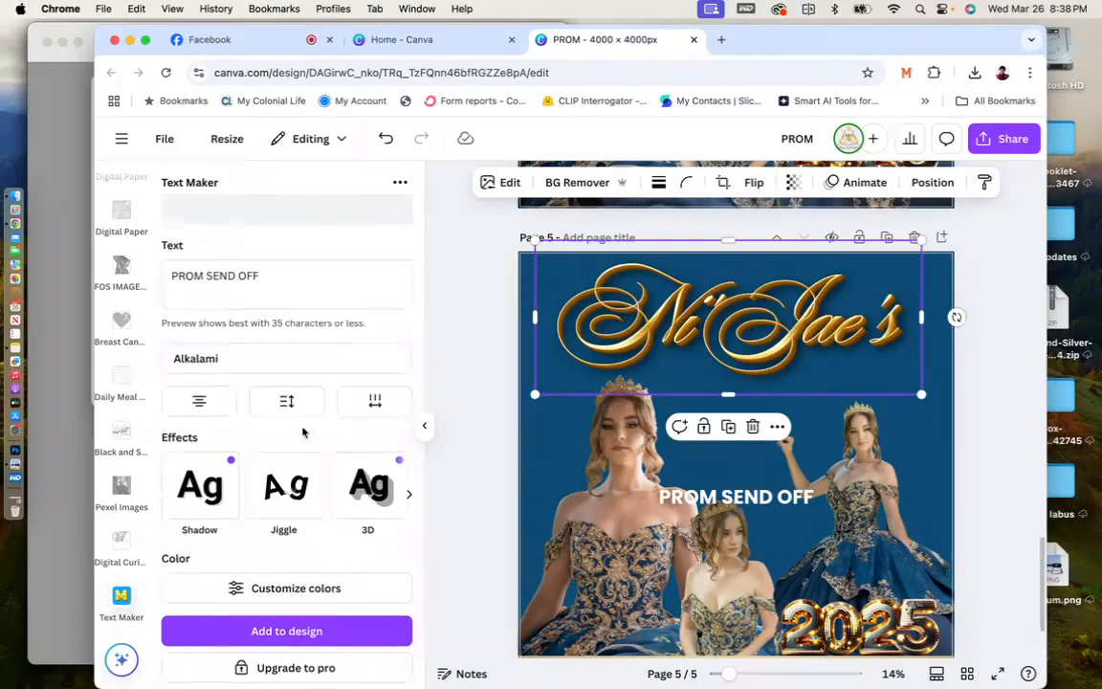
Set the gold PROM SEND OFF text's font to Alumni Sans Inline One.
click(287, 486)
scroll(287, 505, down, 10)
scroll(286, 507, down, 10)
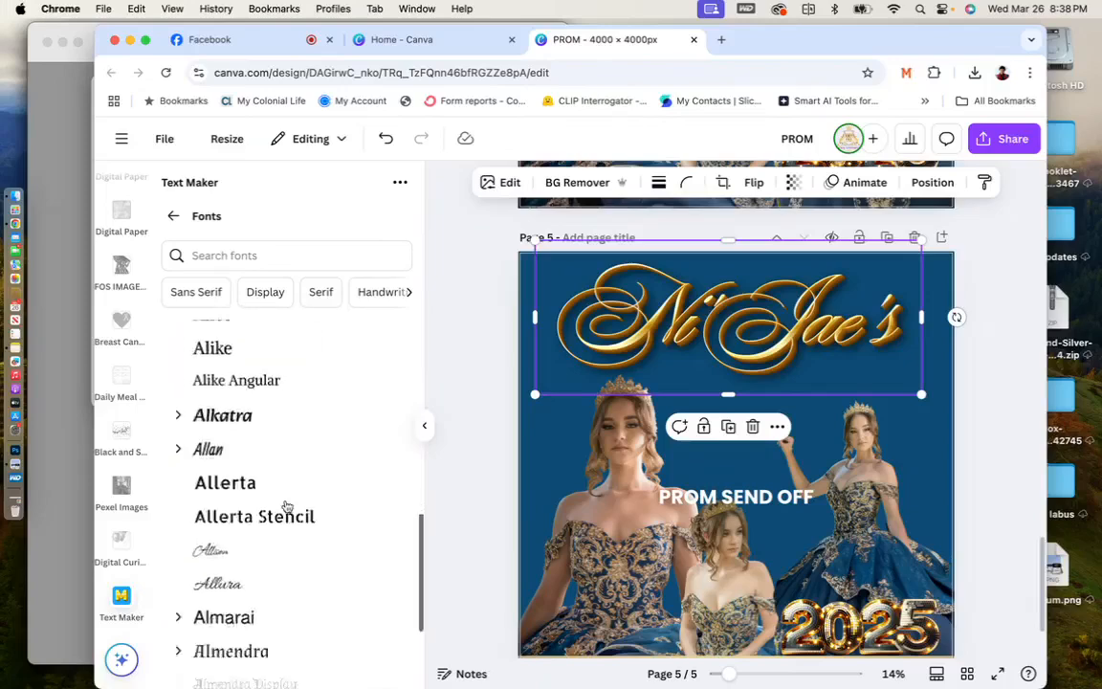
scroll(286, 507, down, 5)
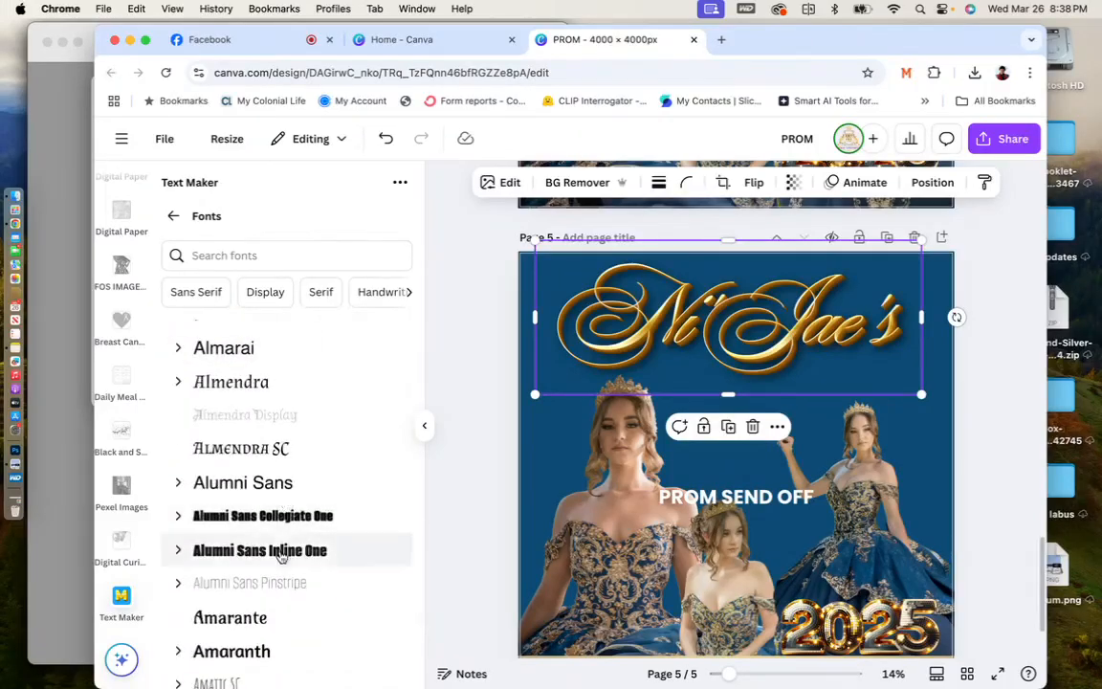
click(278, 551)
scroll(282, 496, down, 5)
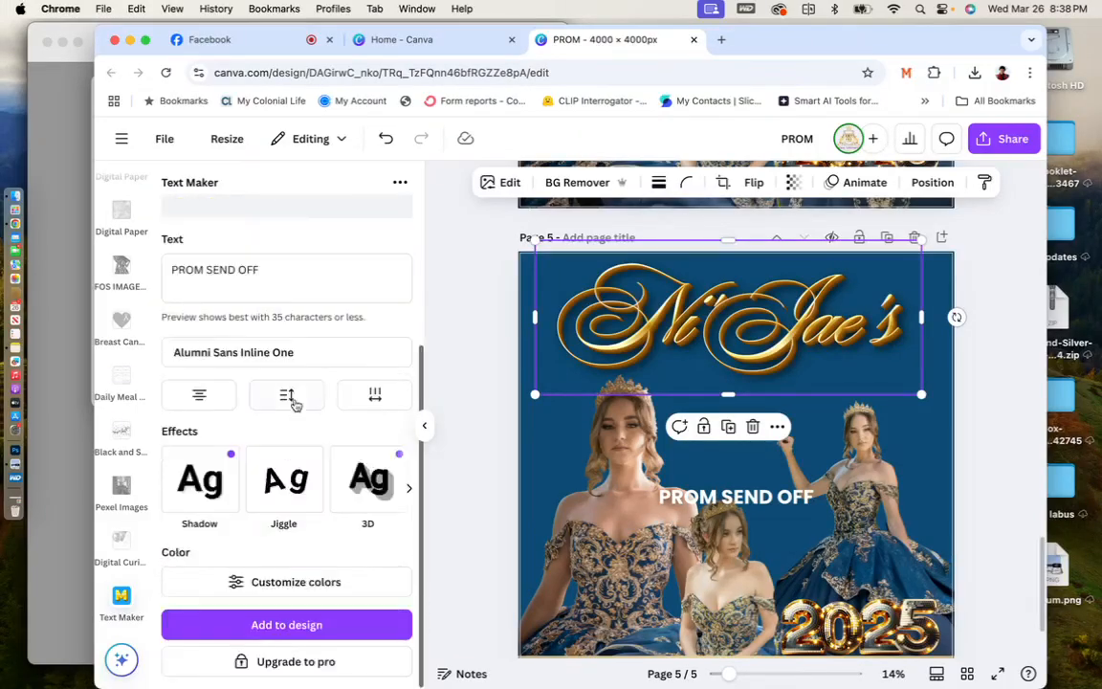
Change the gold PROM SEND OFF text's font to Andada Pro.
click(287, 356)
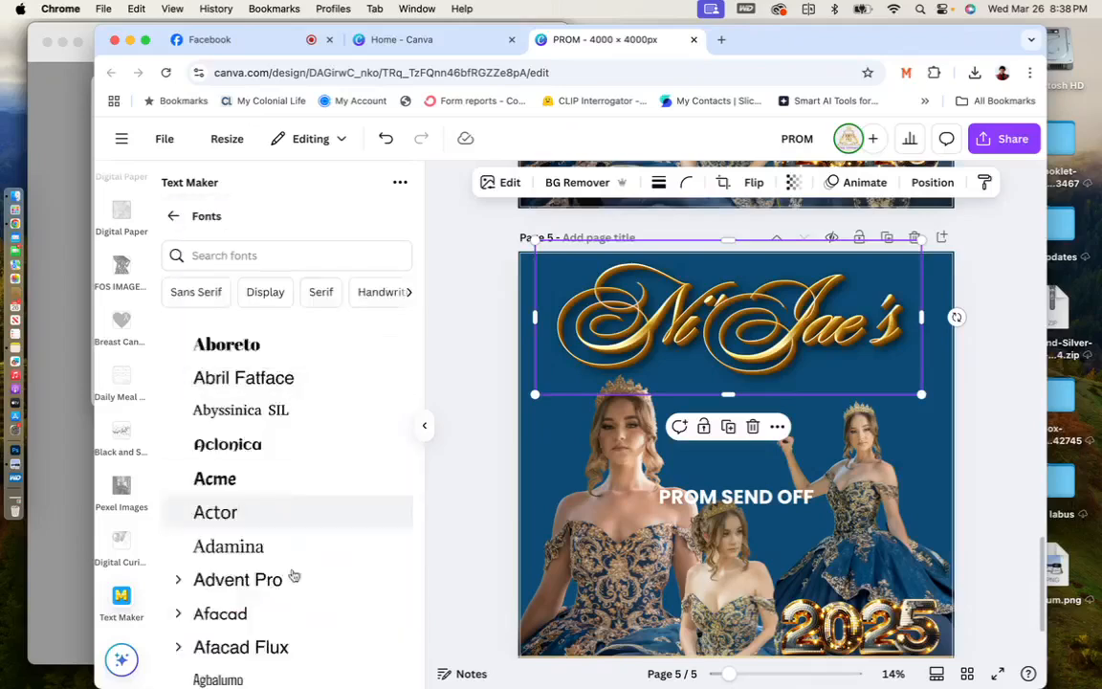
scroll(290, 536, down, 3)
scroll(297, 617, down, 5)
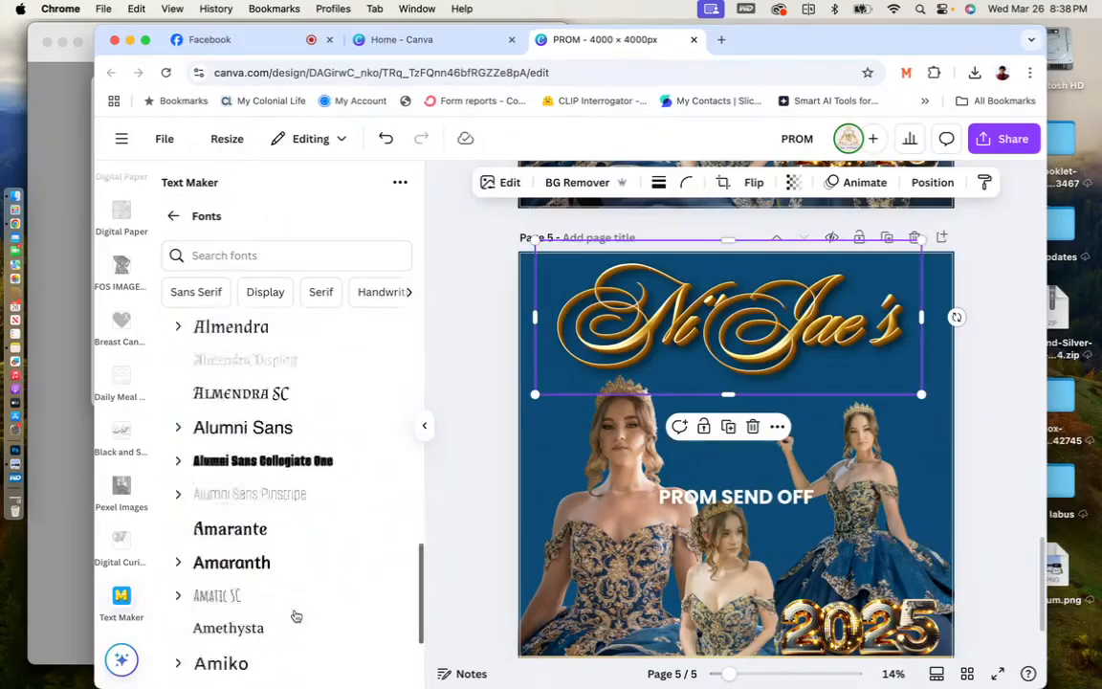
scroll(292, 574, down, 5)
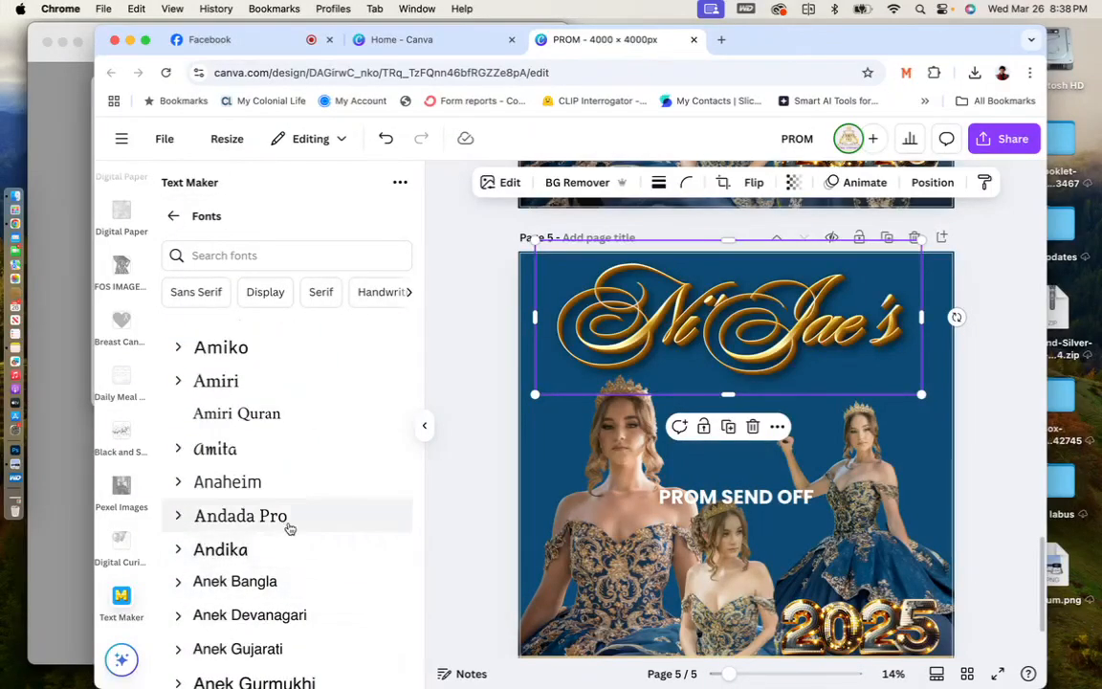
click(289, 525)
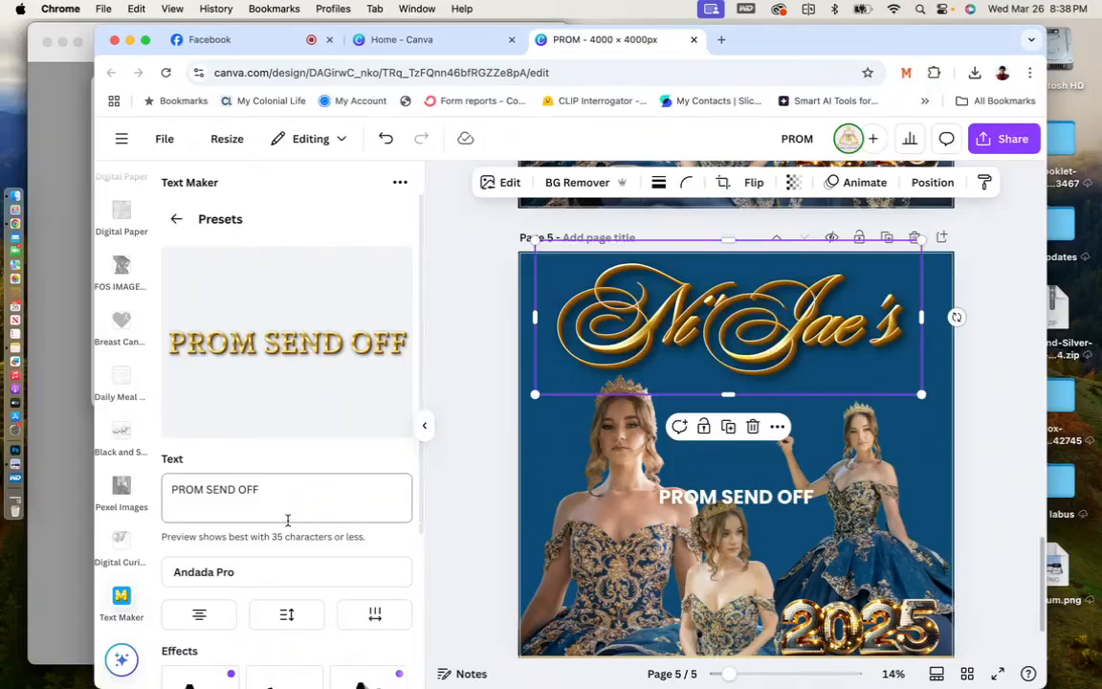
Add the gold PROM SEND OFF text to page 5 at Medium quality.
scroll(287, 519, down, 5)
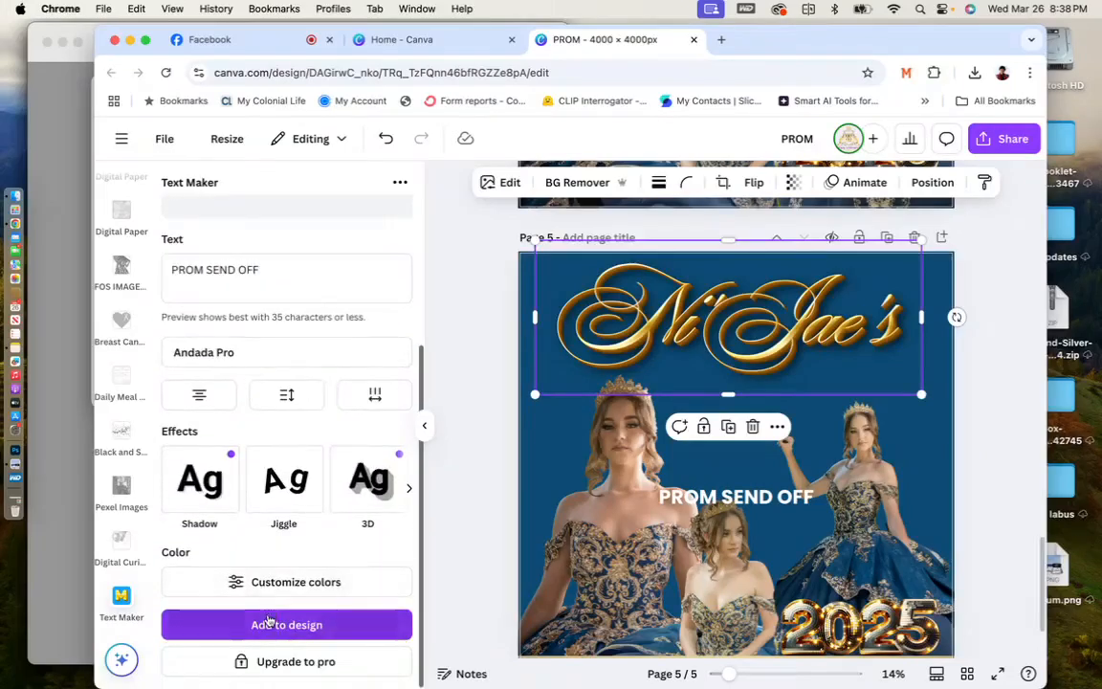
click(269, 624)
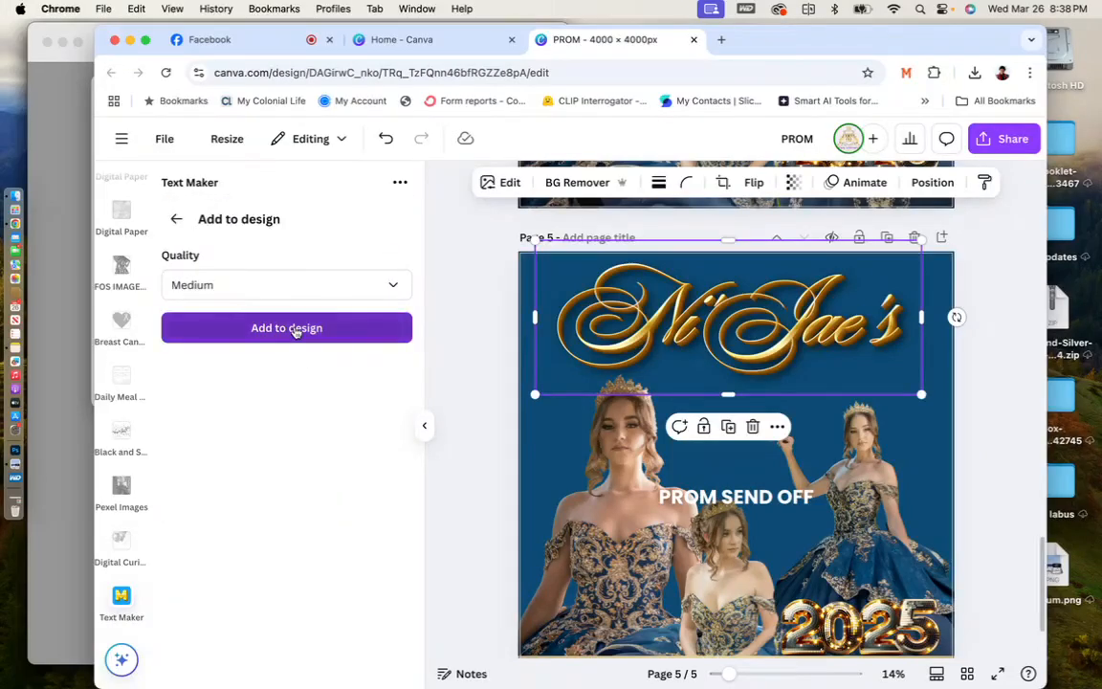
click(295, 327)
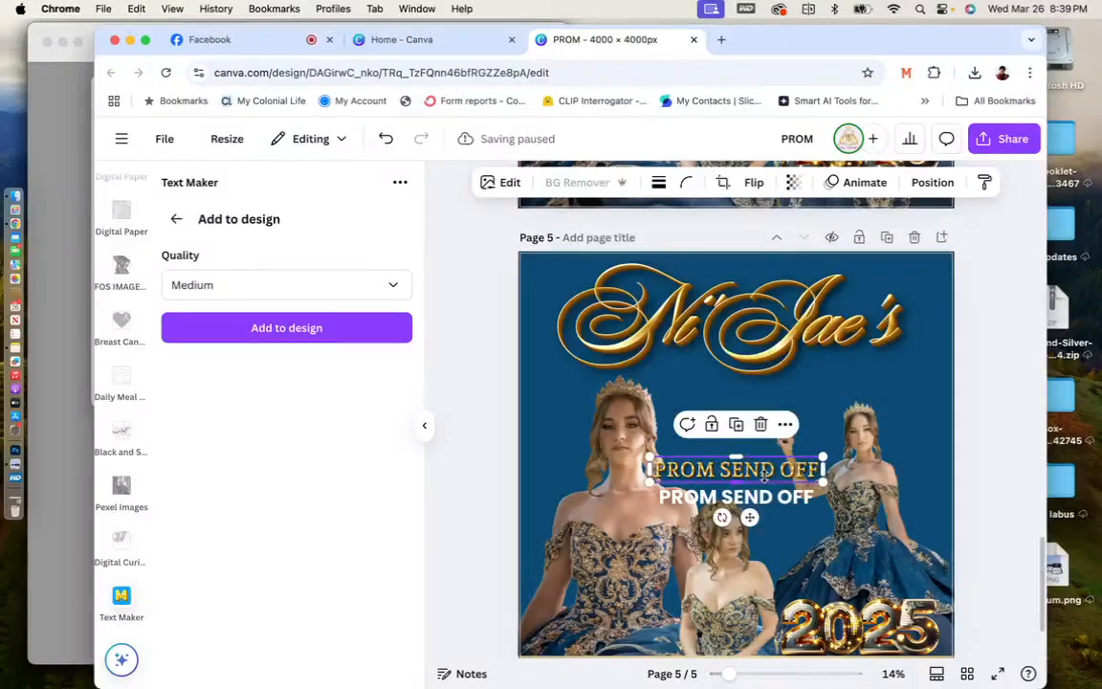
click(386, 139)
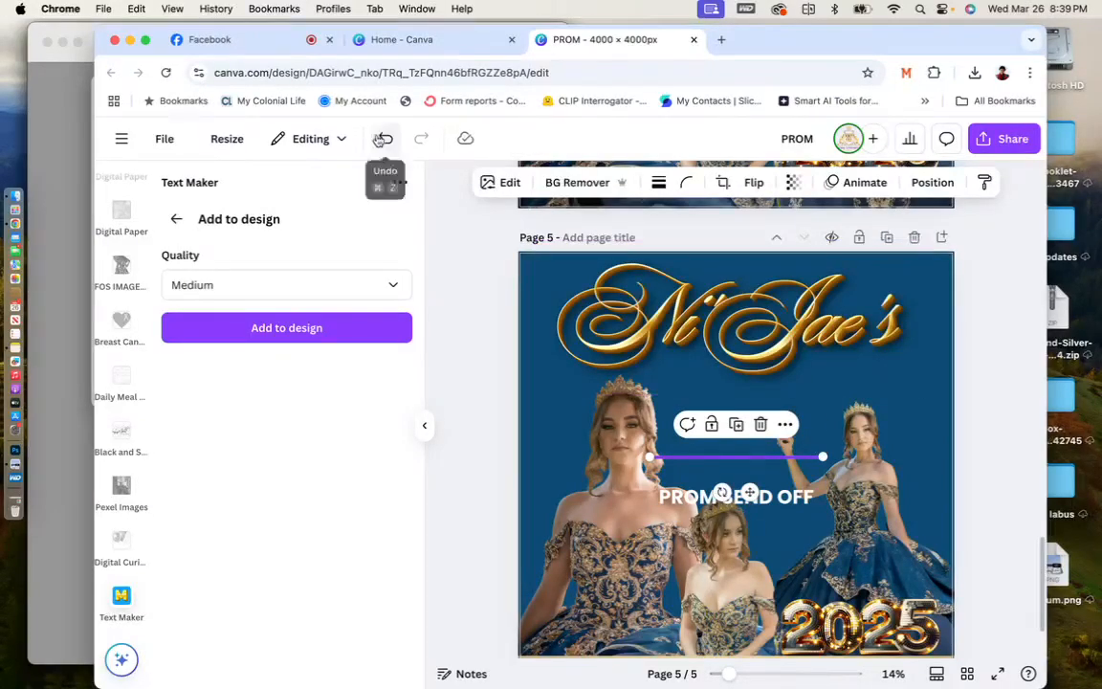
Move the gold PROM SEND OFF heading up beneath the end of the script name and delete the plain white PROM SEND OFF text.
drag(695, 470, 783, 383)
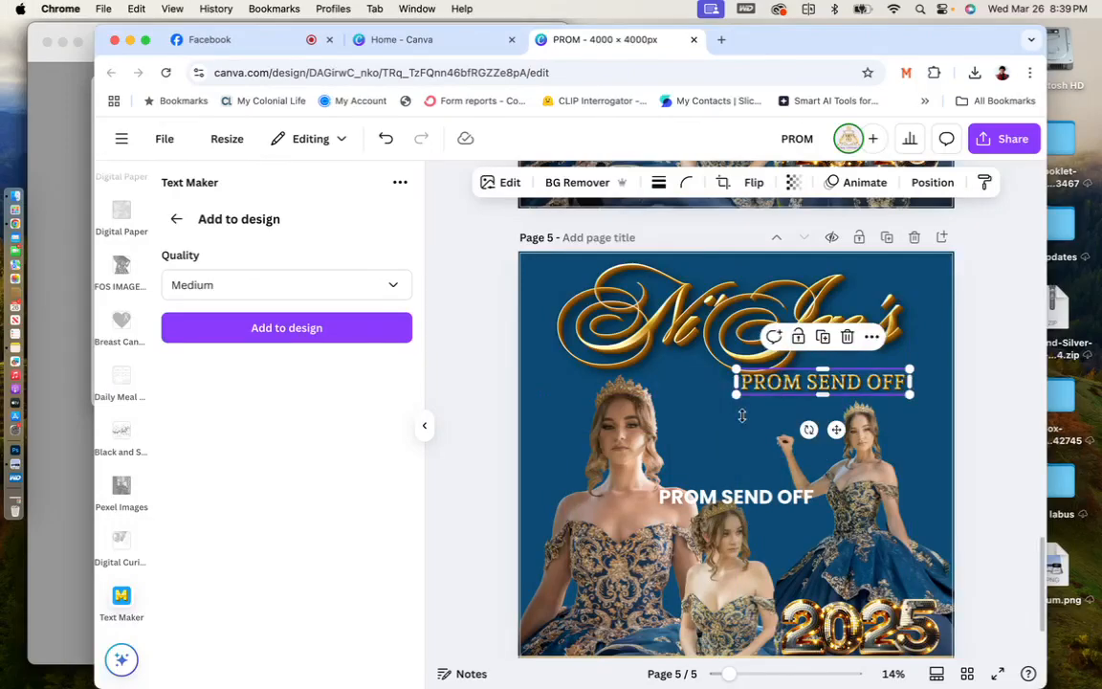
click(699, 492)
key(Delete)
scroll(691, 476, down, 3)
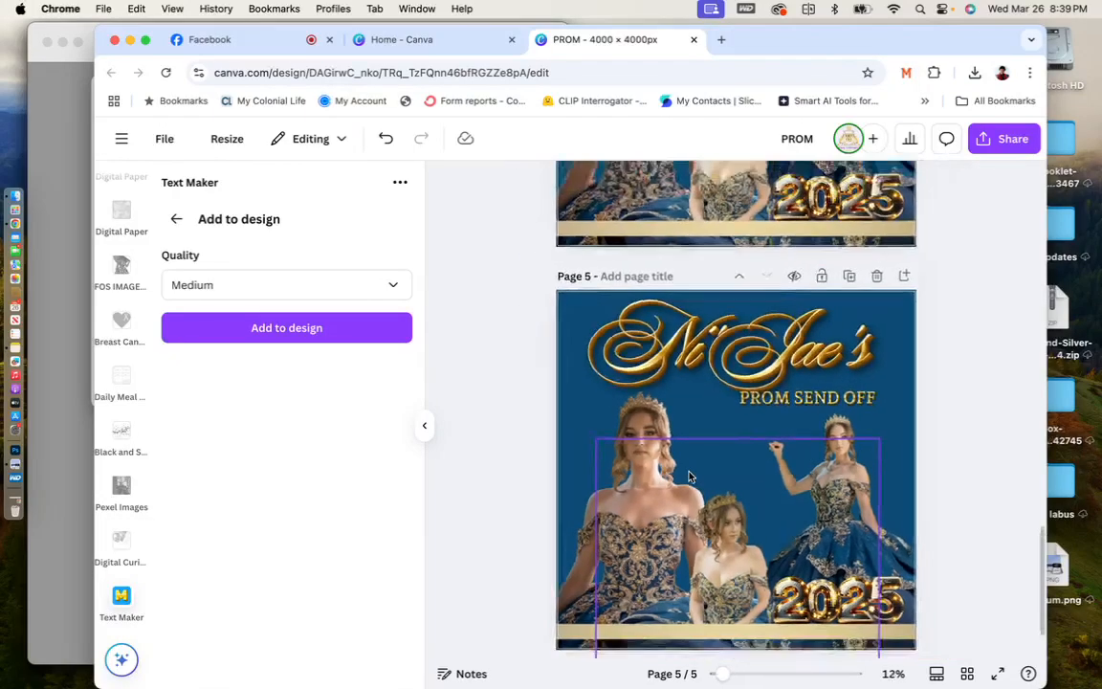
Shrink the gold PROM SEND OFF heading and tuck it under the name's last letters, shifting the script name slightly toward the page's left edge.
click(840, 393)
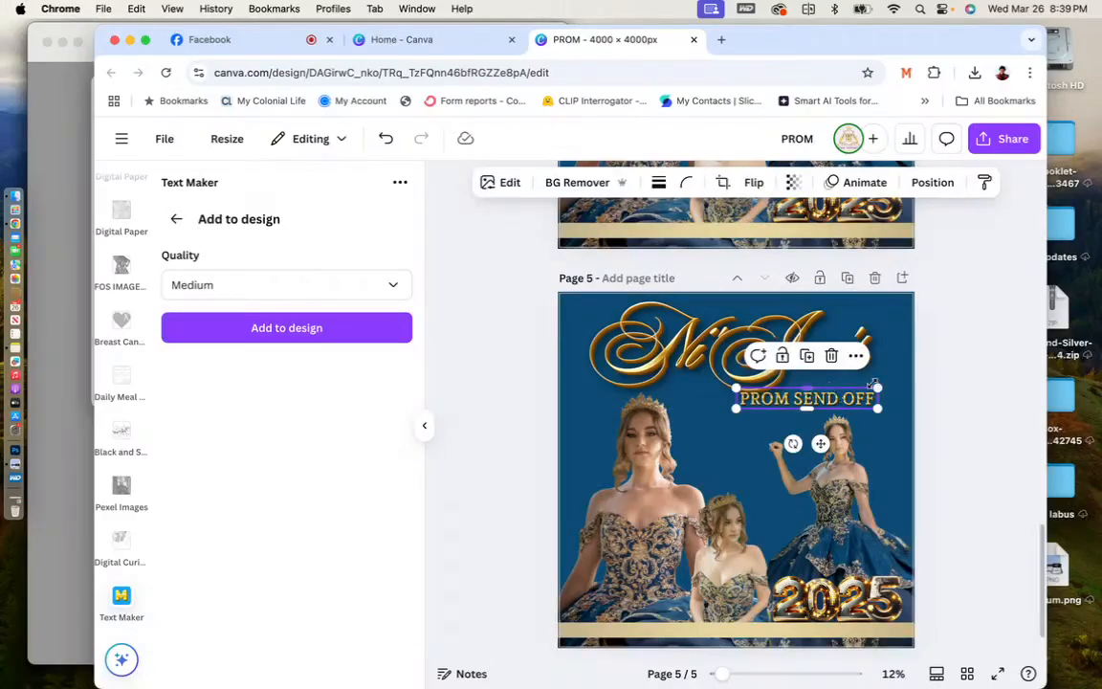
mouse_move(877, 386)
mouse_down()
mouse_move(853, 393)
mouse_move(866, 380)
mouse_up()
click(746, 346)
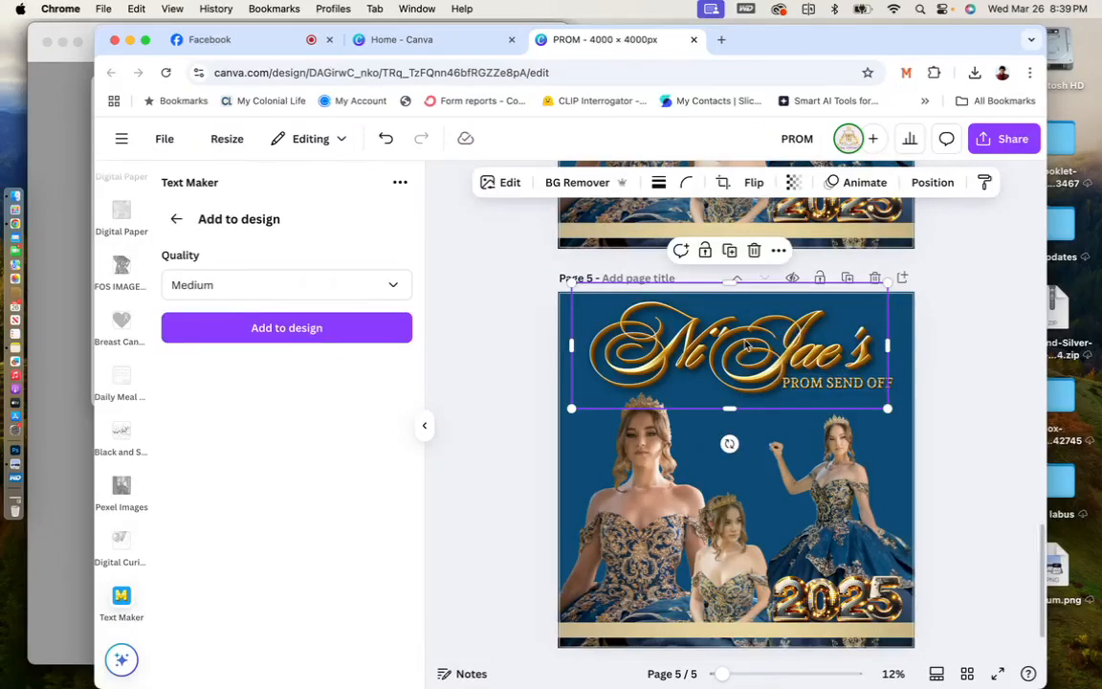
drag(747, 346, 729, 347)
click(922, 352)
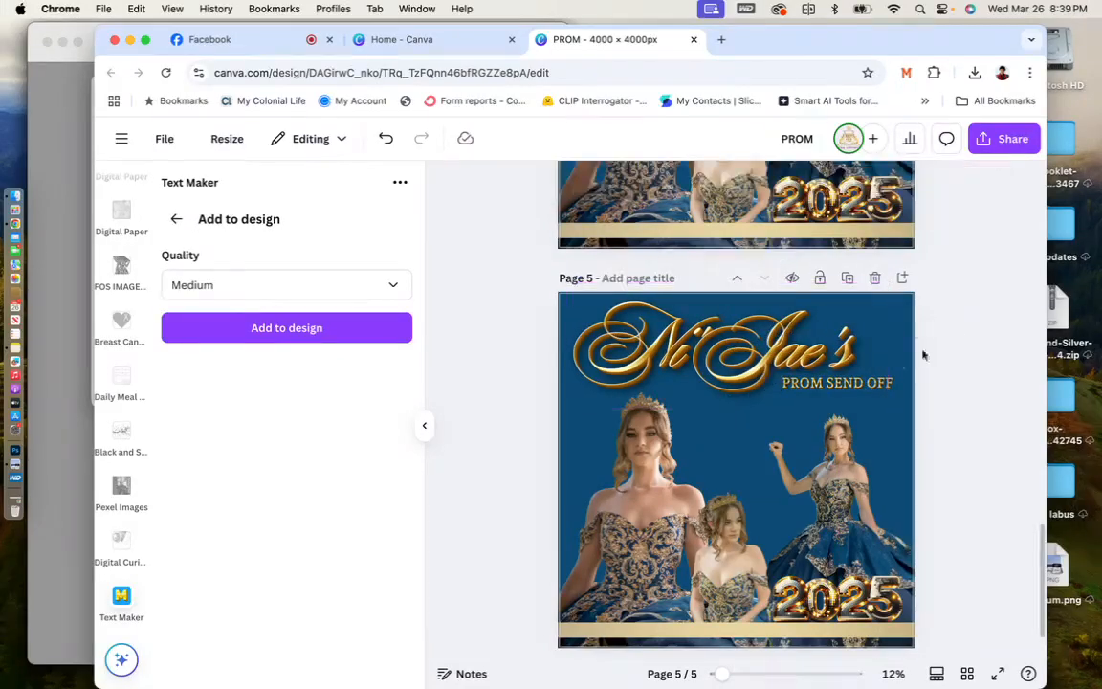
Nudge the gold PROM SEND OFF heading slightly left beneath the script name.
click(871, 386)
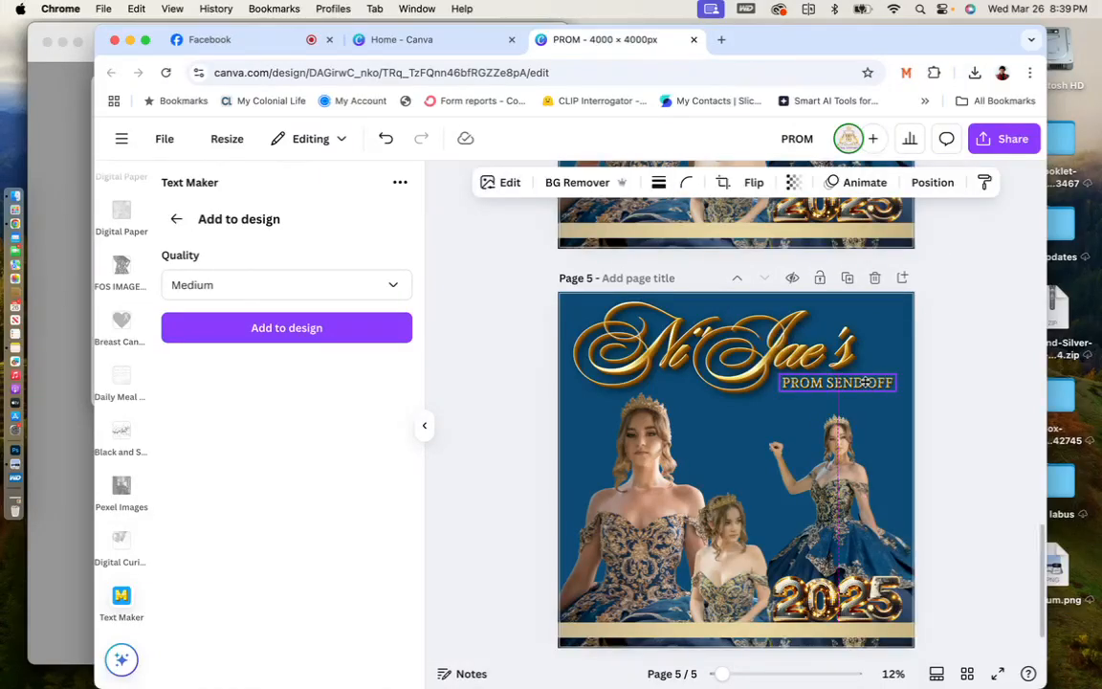
drag(865, 382, 858, 382)
click(975, 314)
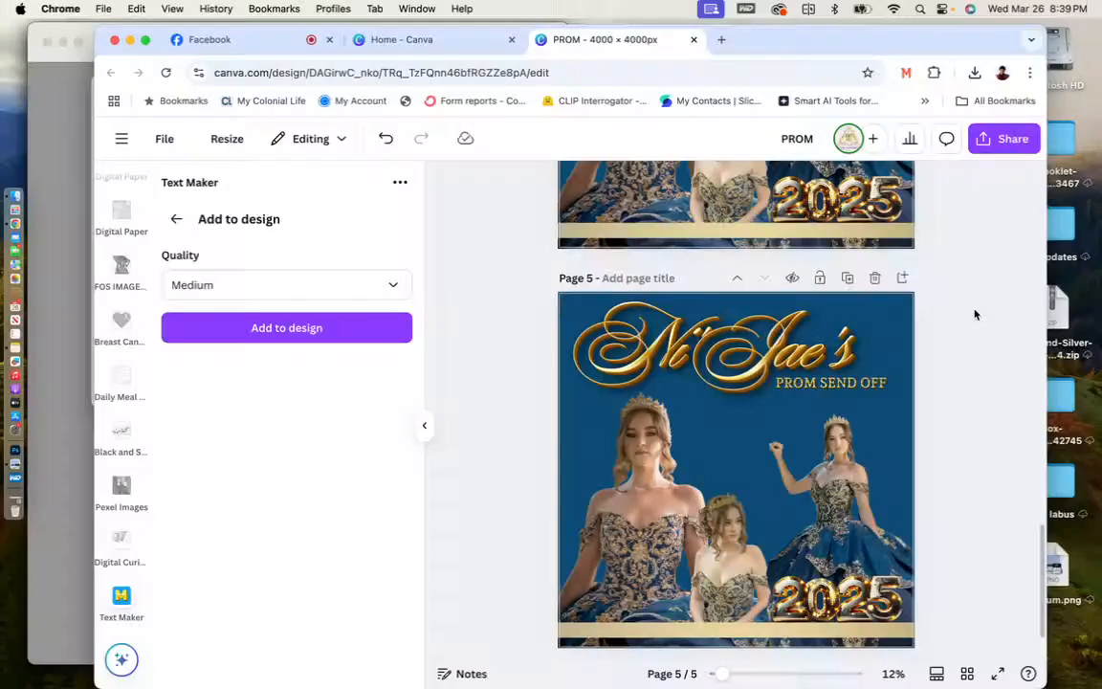
drag(972, 337, 713, 658)
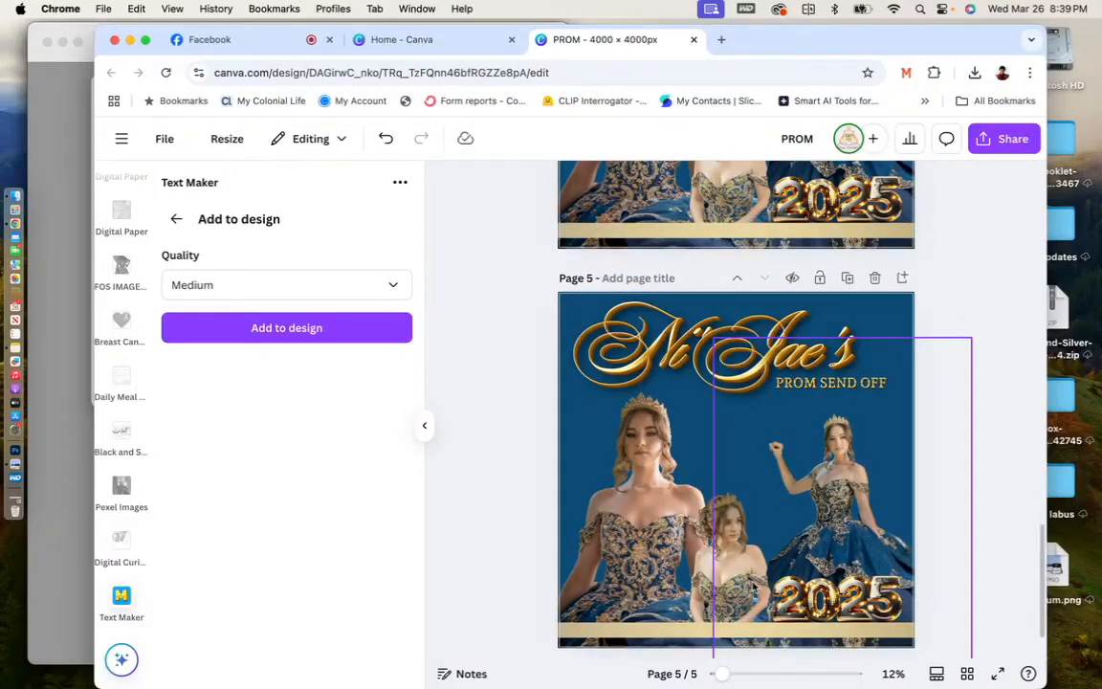
click(578, 450)
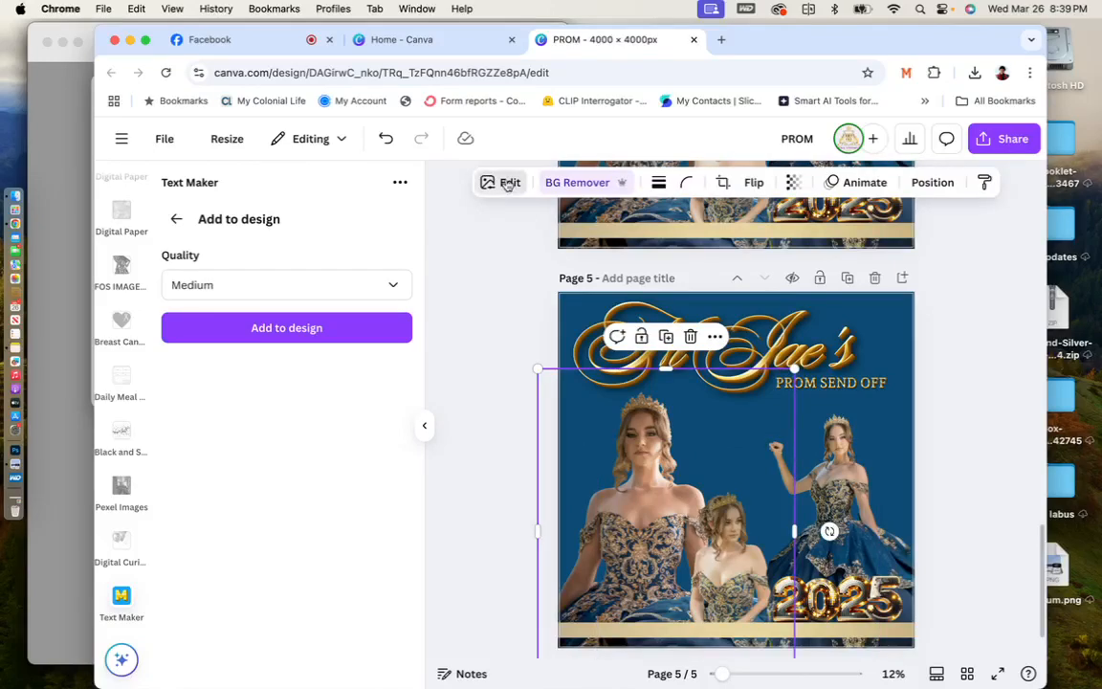
click(508, 184)
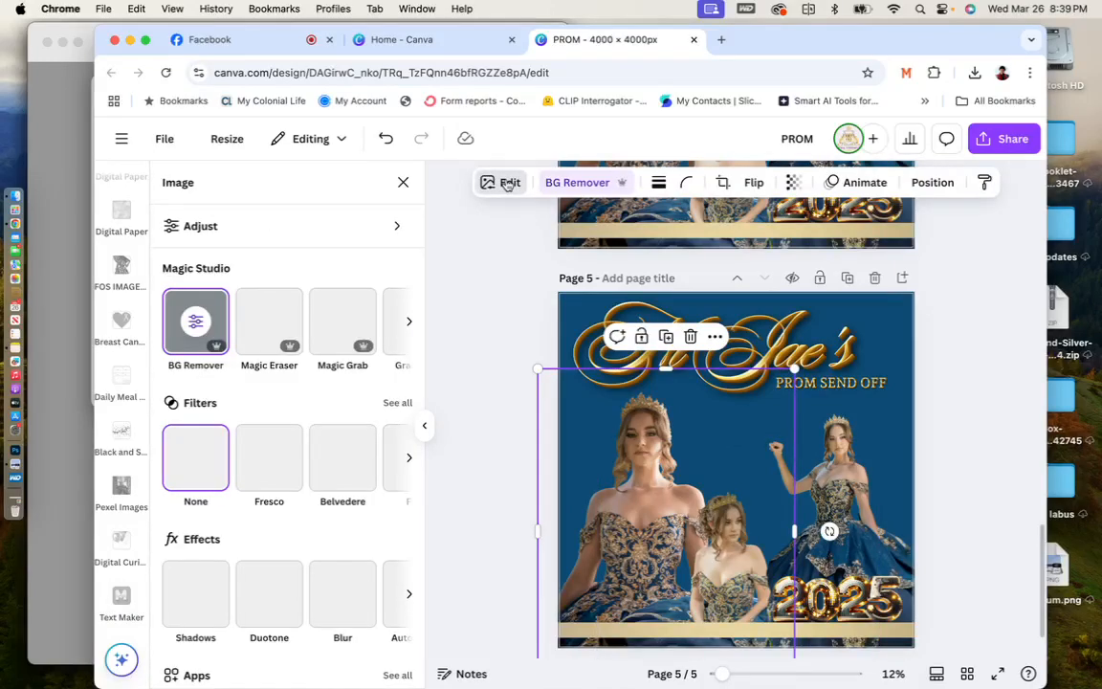
scroll(237, 514, down, 3)
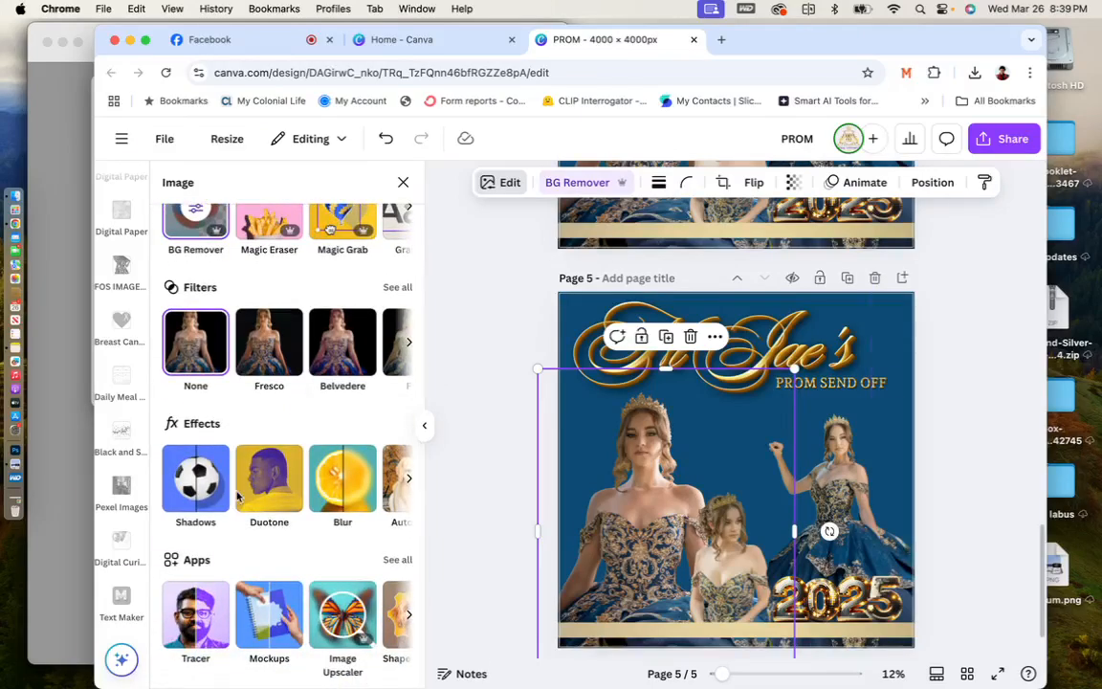
click(507, 357)
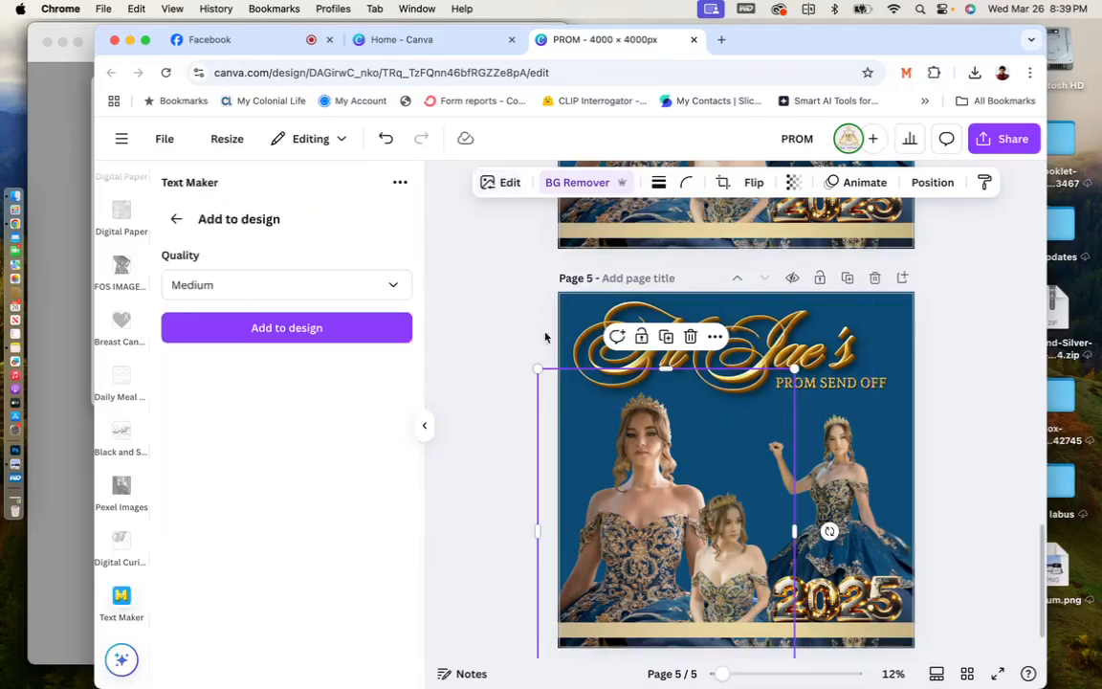
Try a copy of the gold PROM SEND OFF heading enlarged to the page width over the script name, and delete that copy.
click(885, 382)
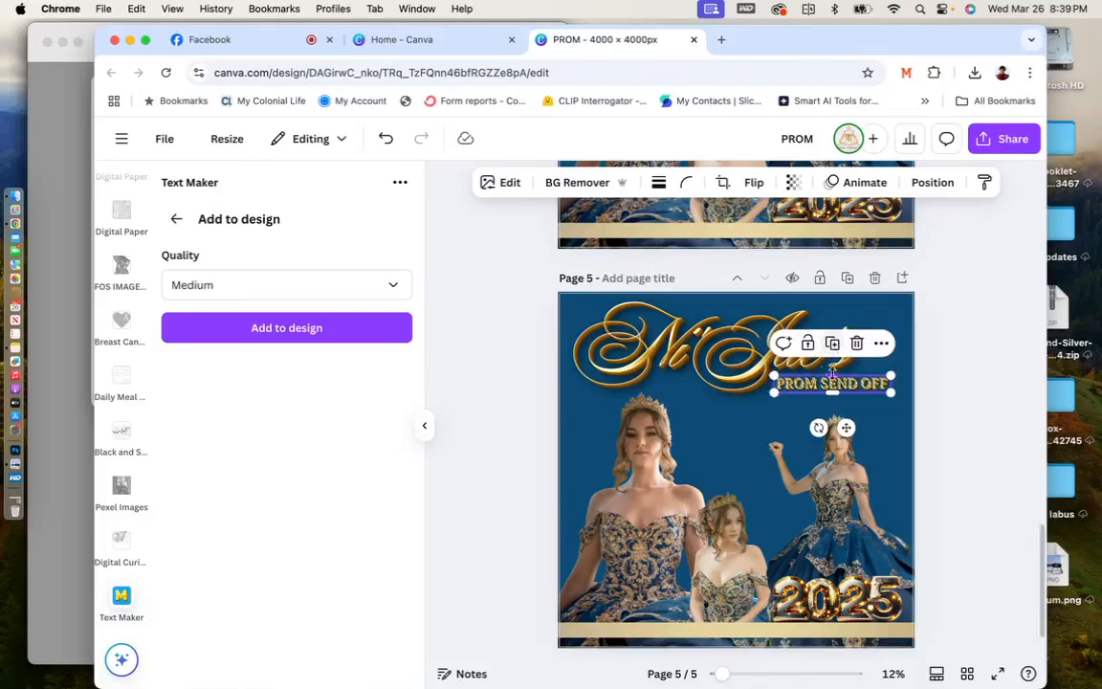
drag(774, 375, 558, 344)
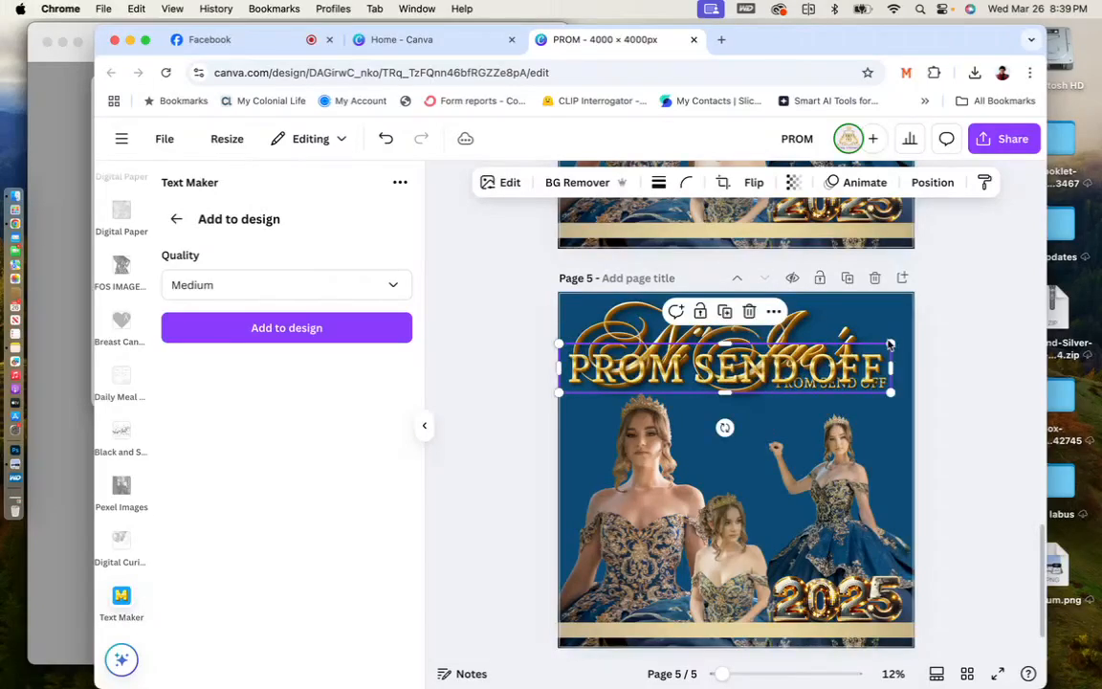
drag(896, 336, 919, 335)
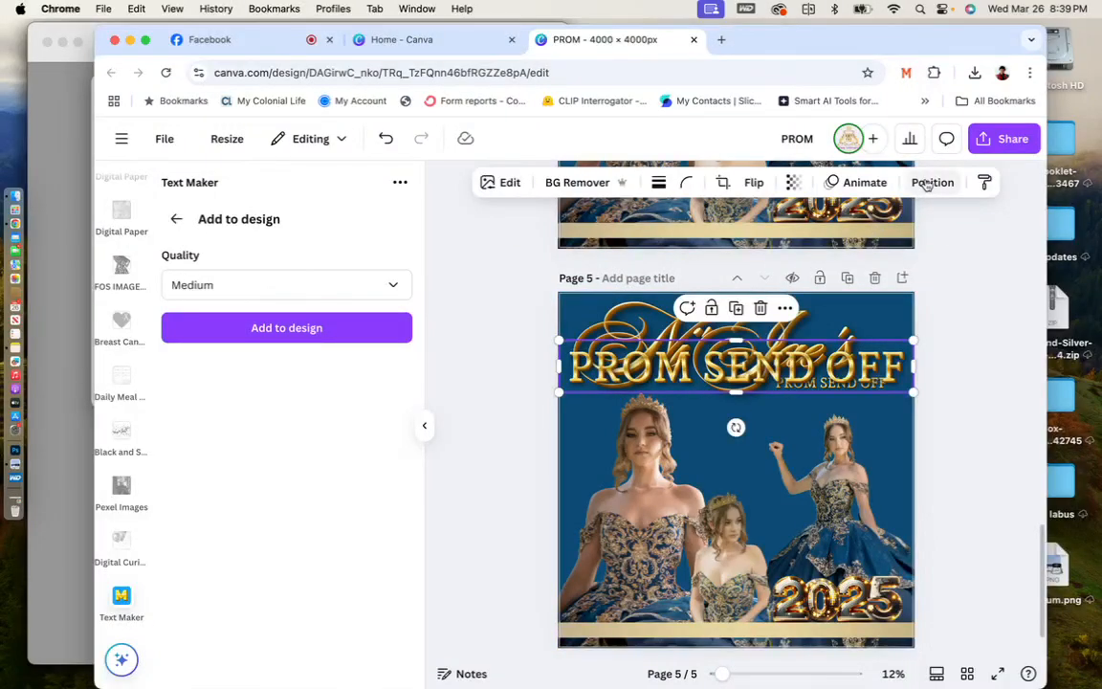
click(176, 219)
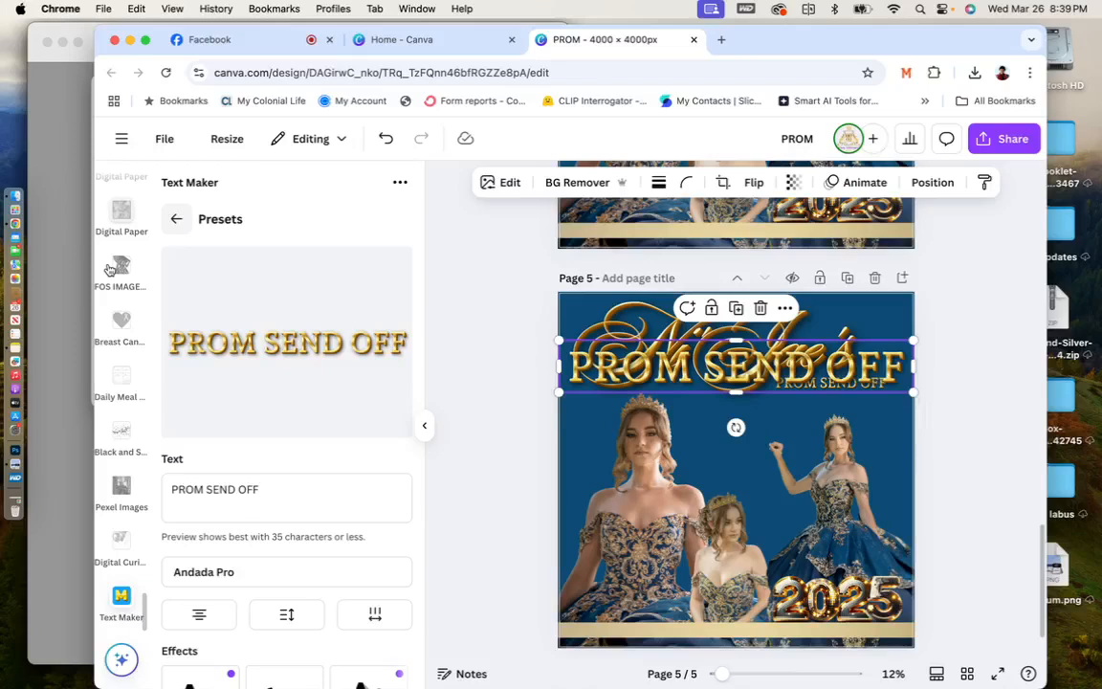
scroll(110, 270, up, 5)
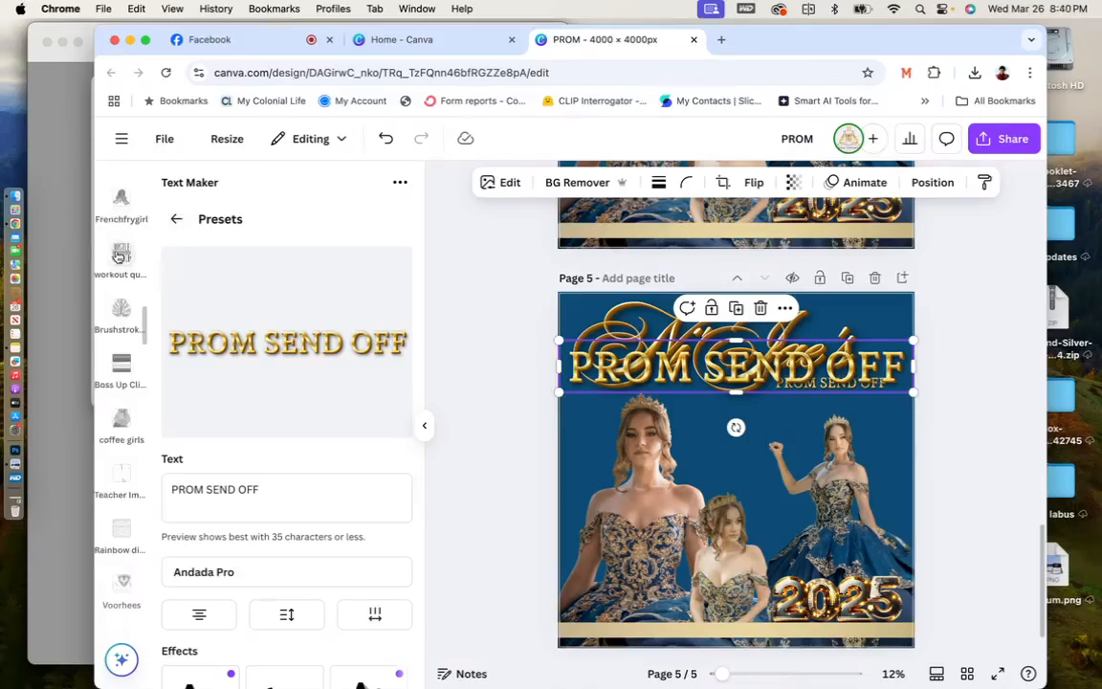
click(974, 340)
click(897, 356)
key(Delete)
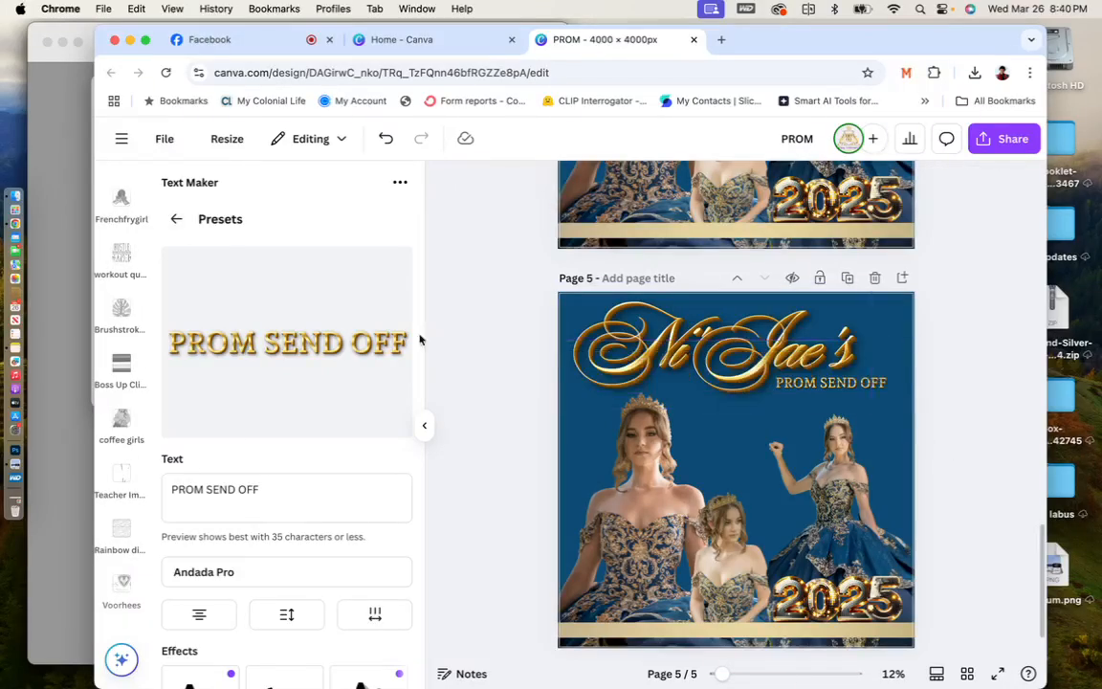
Search the graphic elements for cell phone.
scroll(122, 230, up, 10)
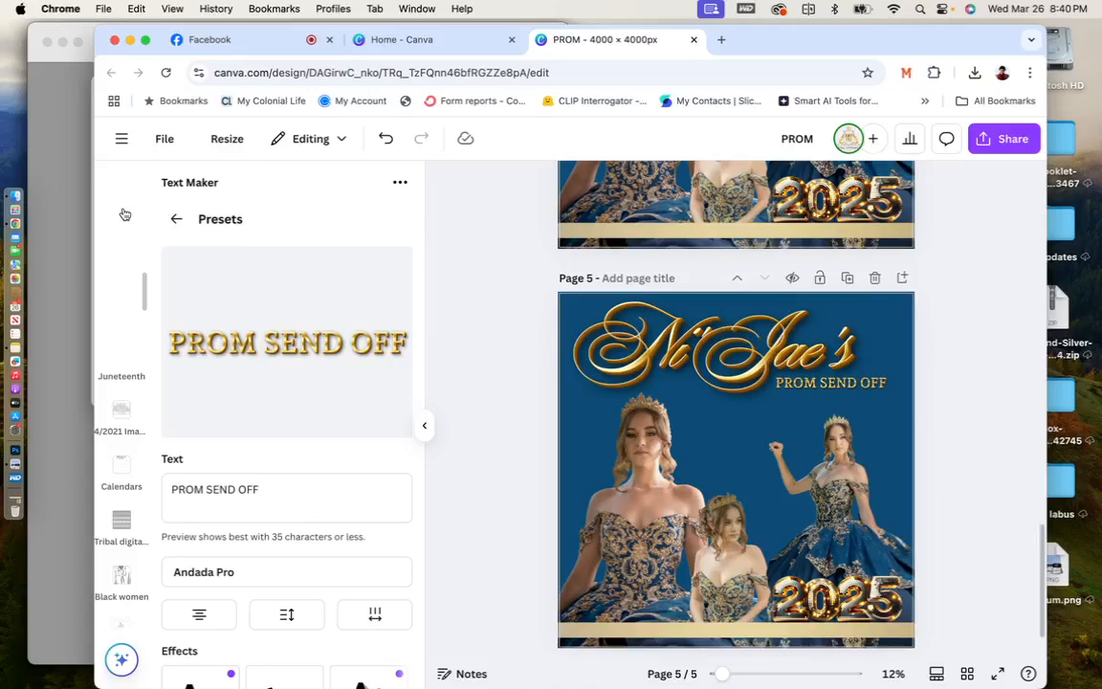
click(121, 245)
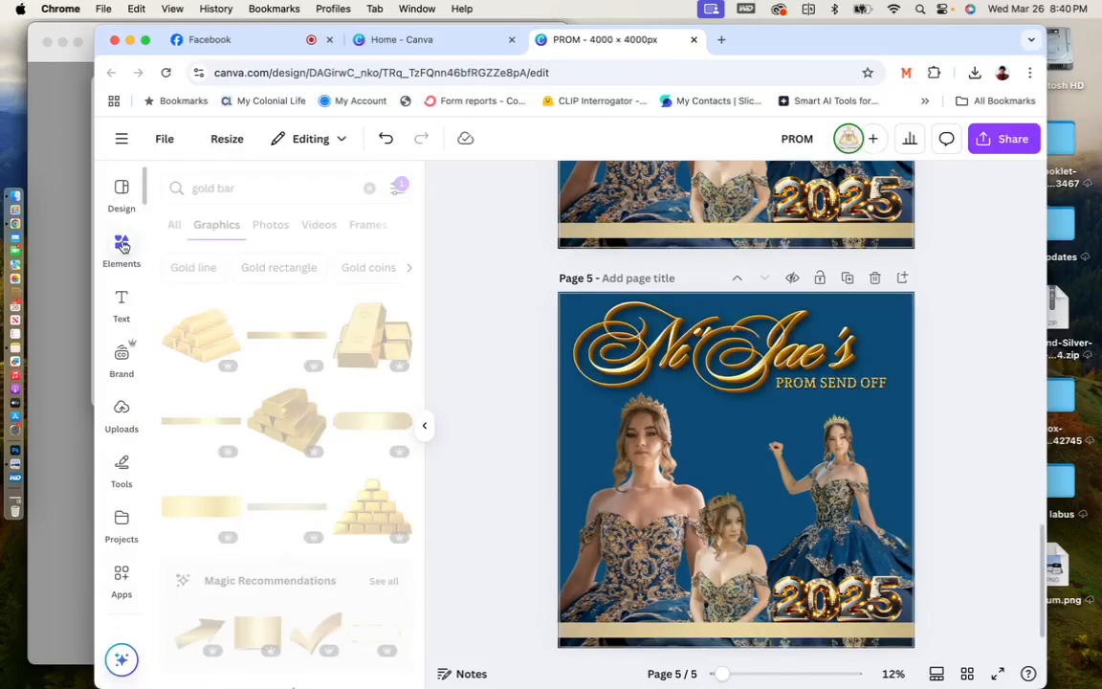
click(251, 180)
text(phone)
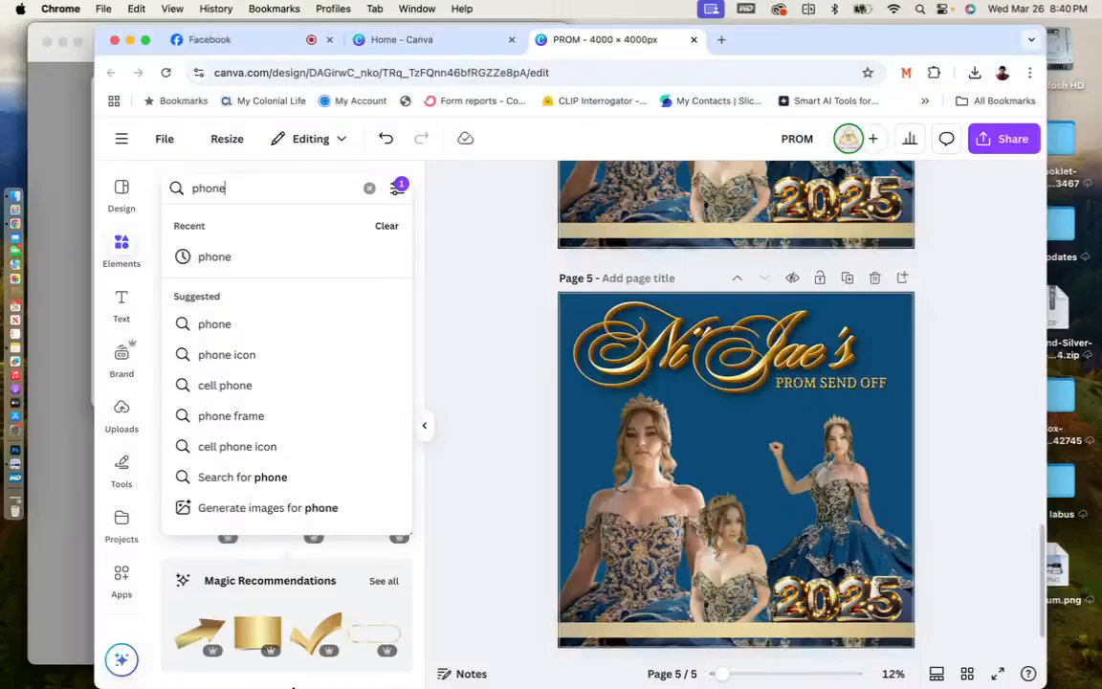
click(189, 383)
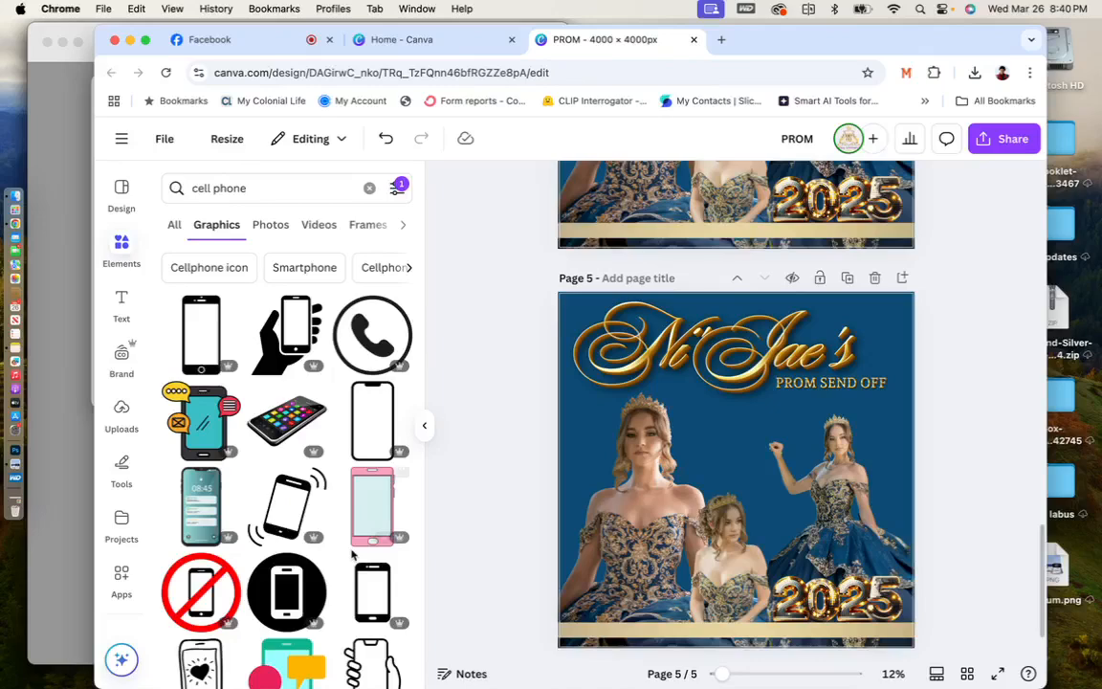
Find a black smartphone graphic with a see-through screen and home button among the results and add it to page 5.
scroll(352, 555, down, 5)
scroll(352, 555, down, 3)
scroll(590, 381, up, 10)
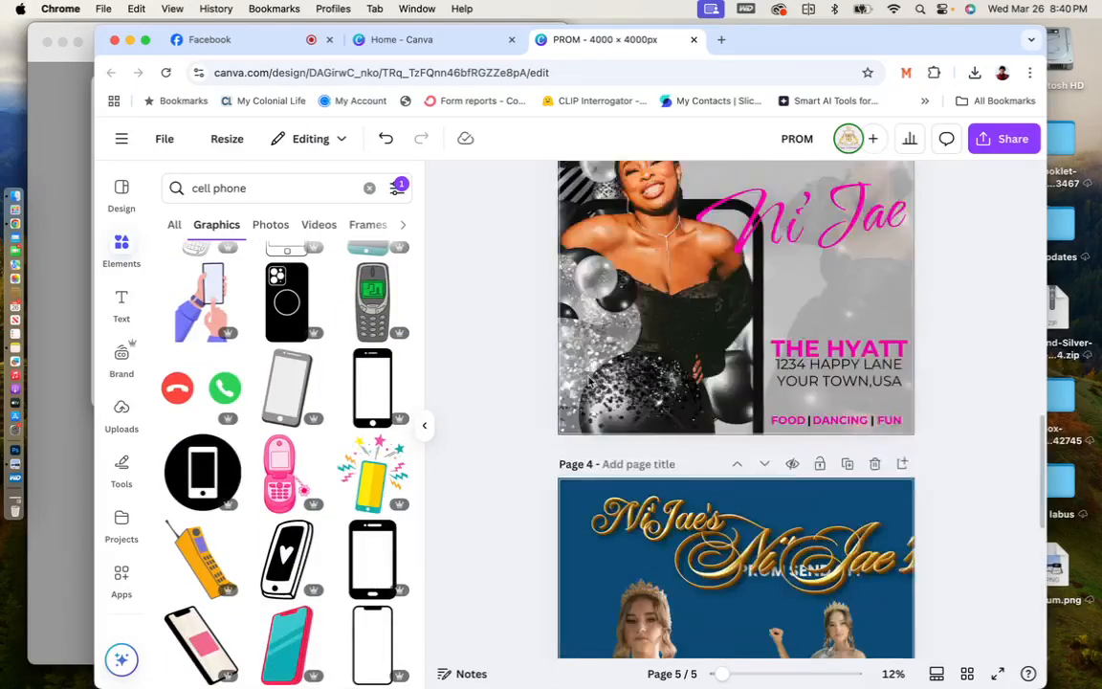
scroll(590, 381, down, 10)
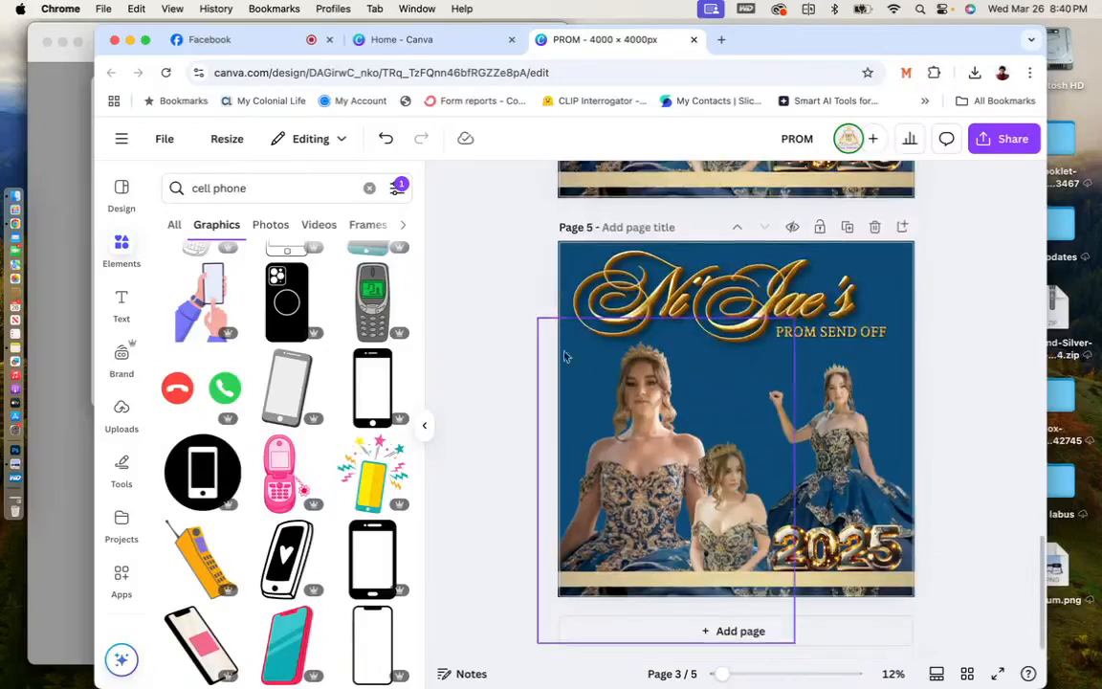
scroll(361, 491, down, 3)
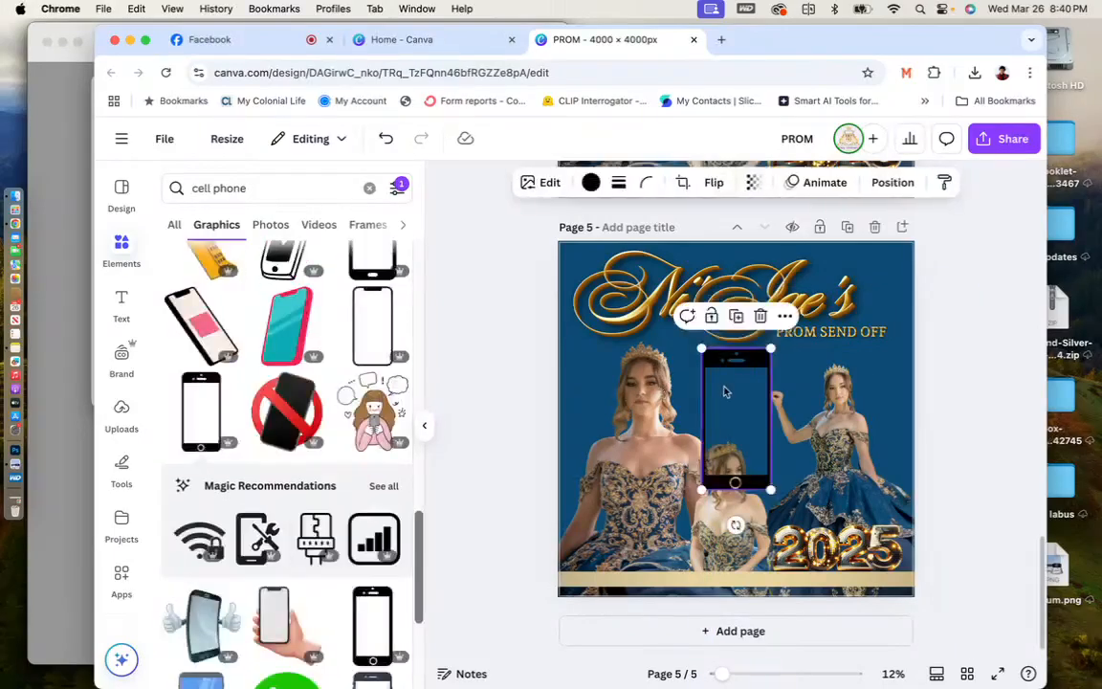
Place the phone graphic over the rightmost portrait on page 5, enlarge it to span most of her figure and tilt it slightly counter-clockwise.
drag(726, 391, 822, 390)
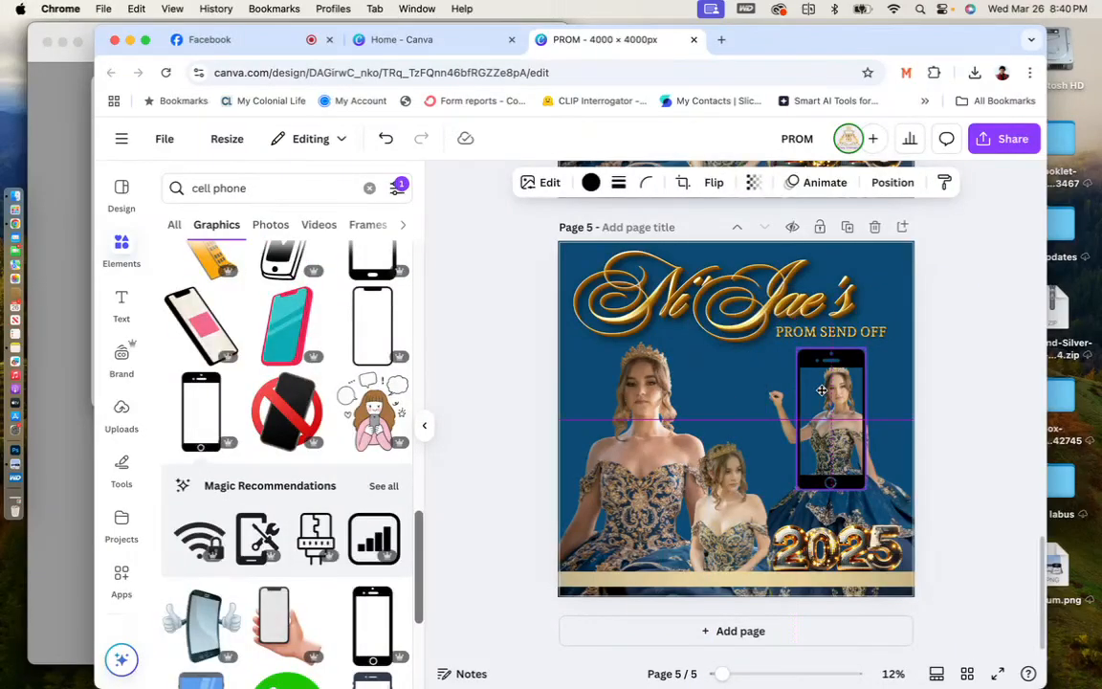
drag(799, 487, 773, 566)
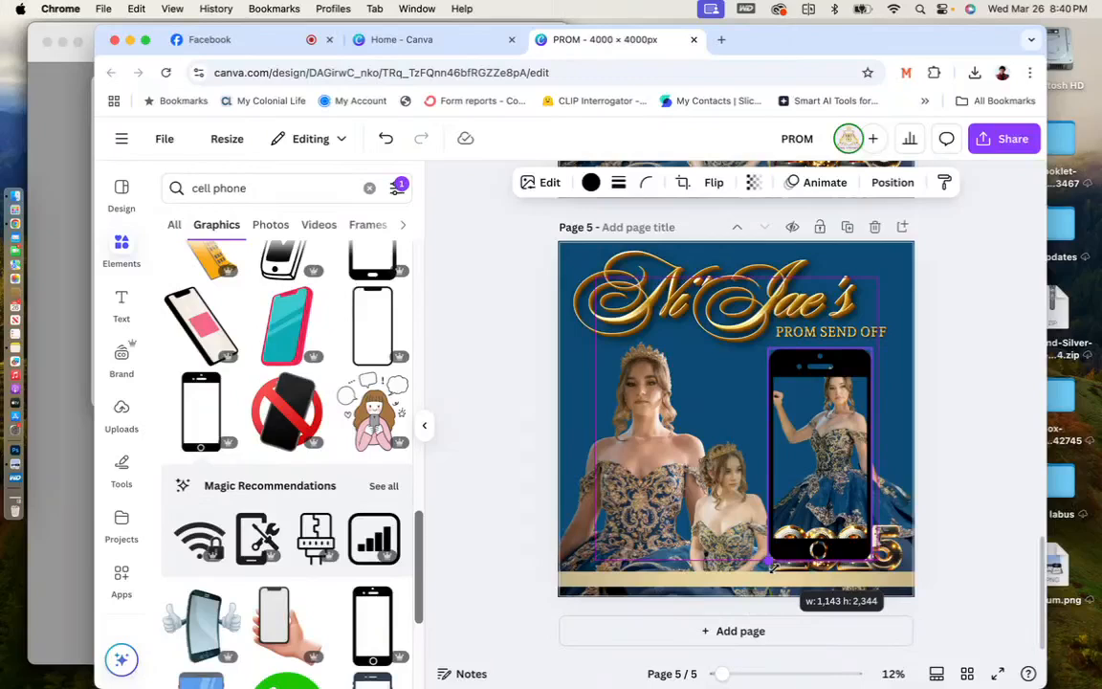
drag(773, 566, 767, 576)
drag(818, 603, 828, 603)
drag(837, 486, 879, 518)
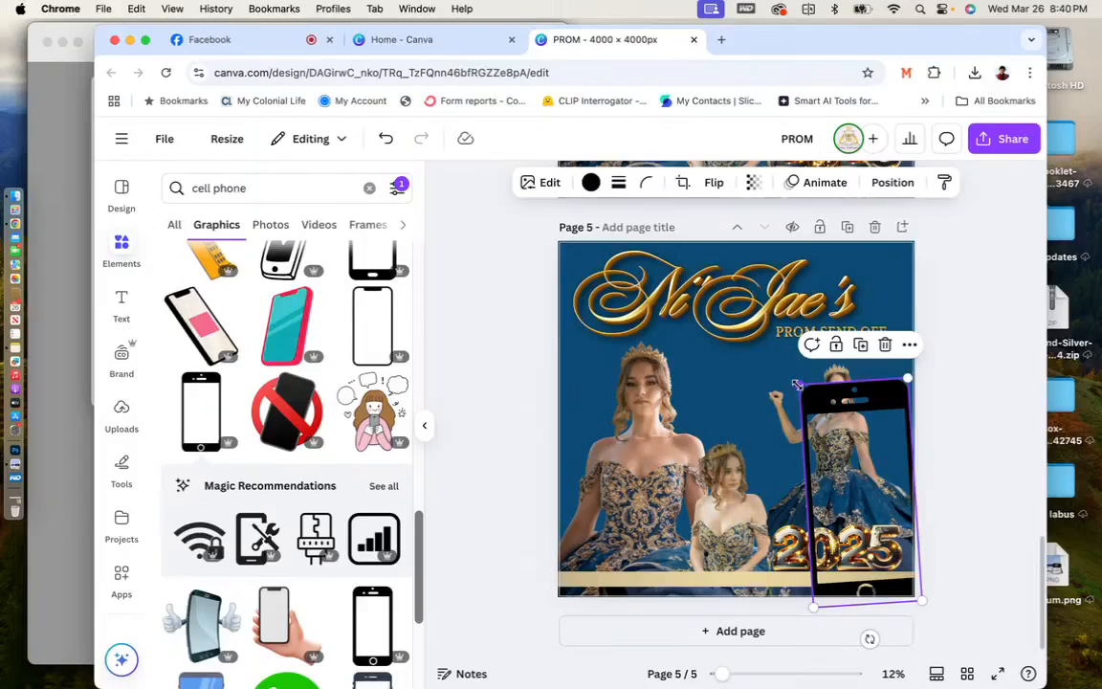
drag(797, 385, 789, 367)
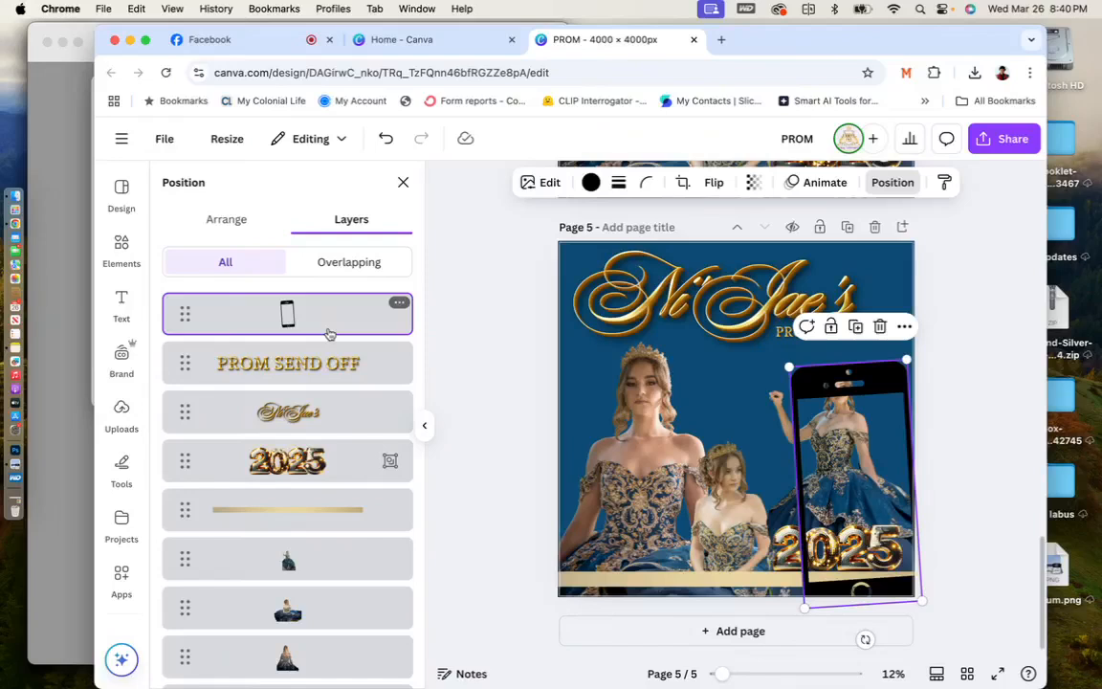
Layer the phone behind the rightmost portrait, and enlarge and shift the portrait so her head and raised hand extend past the phone's edges.
drag(329, 333, 326, 560)
click(893, 182)
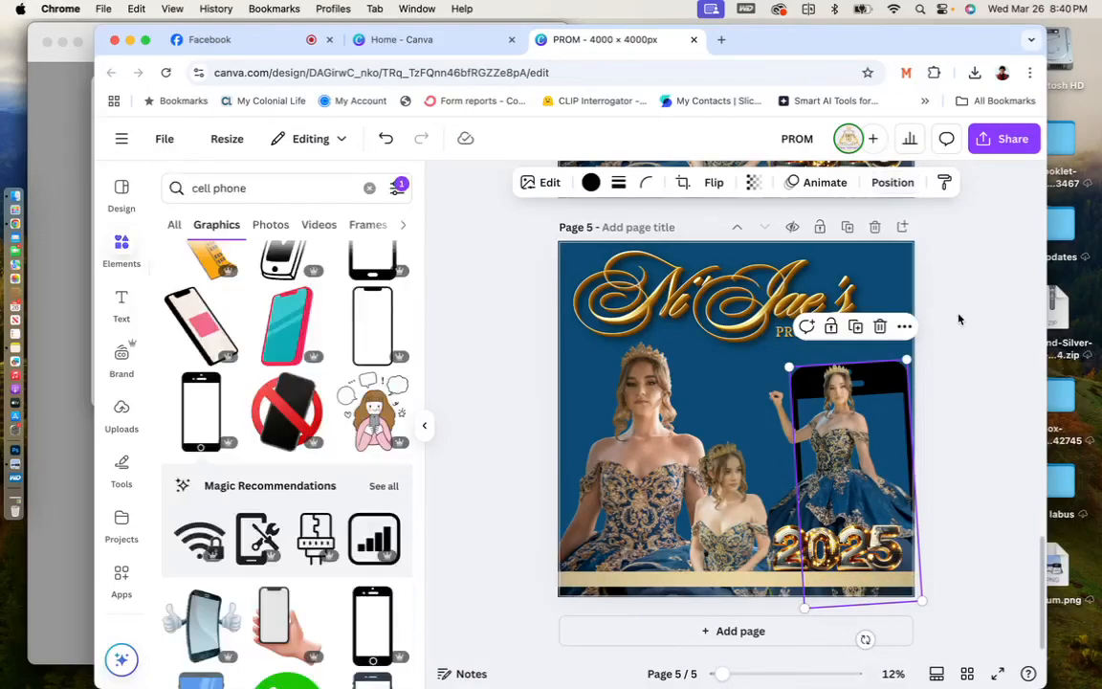
click(778, 402)
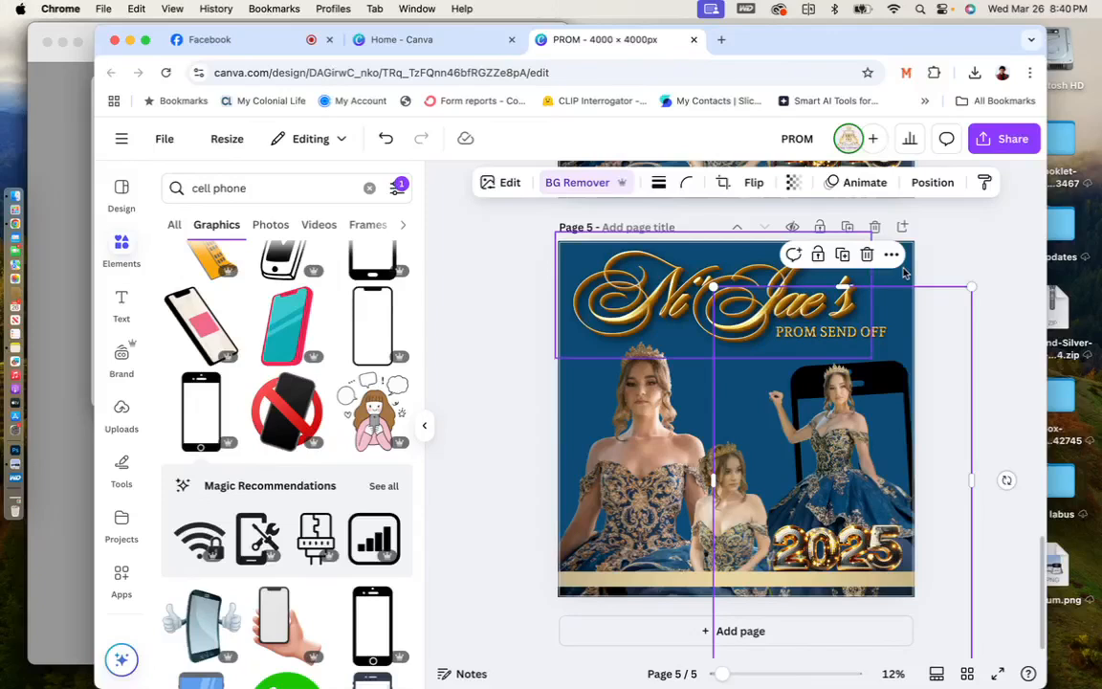
drag(976, 275, 991, 253)
drag(859, 390, 858, 409)
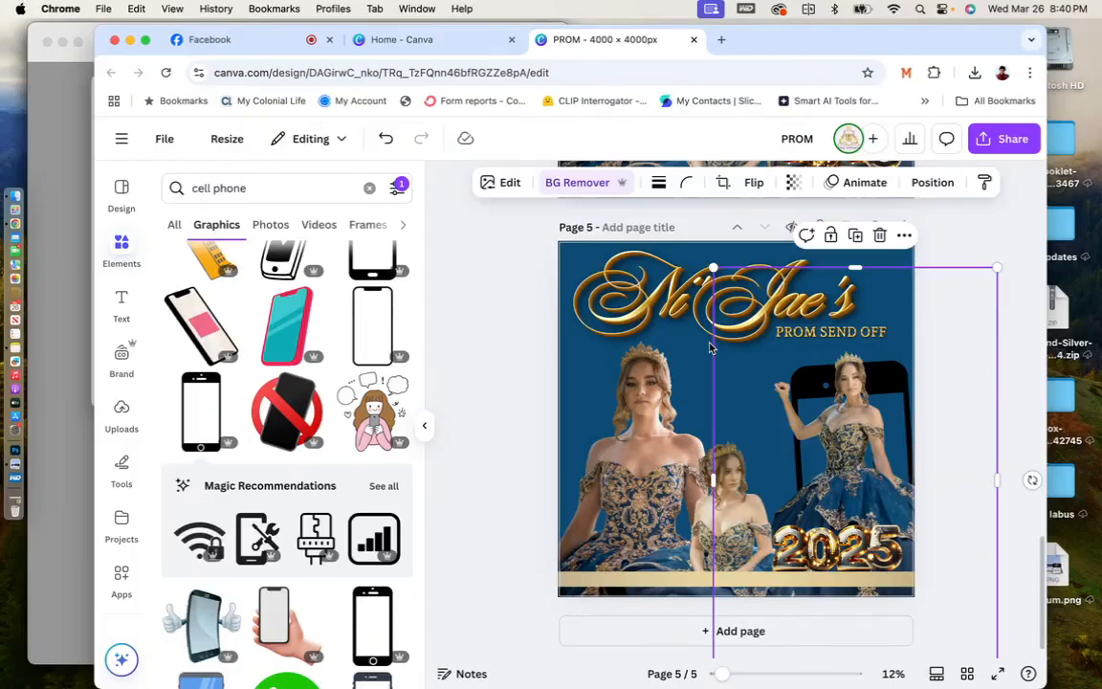
click(507, 299)
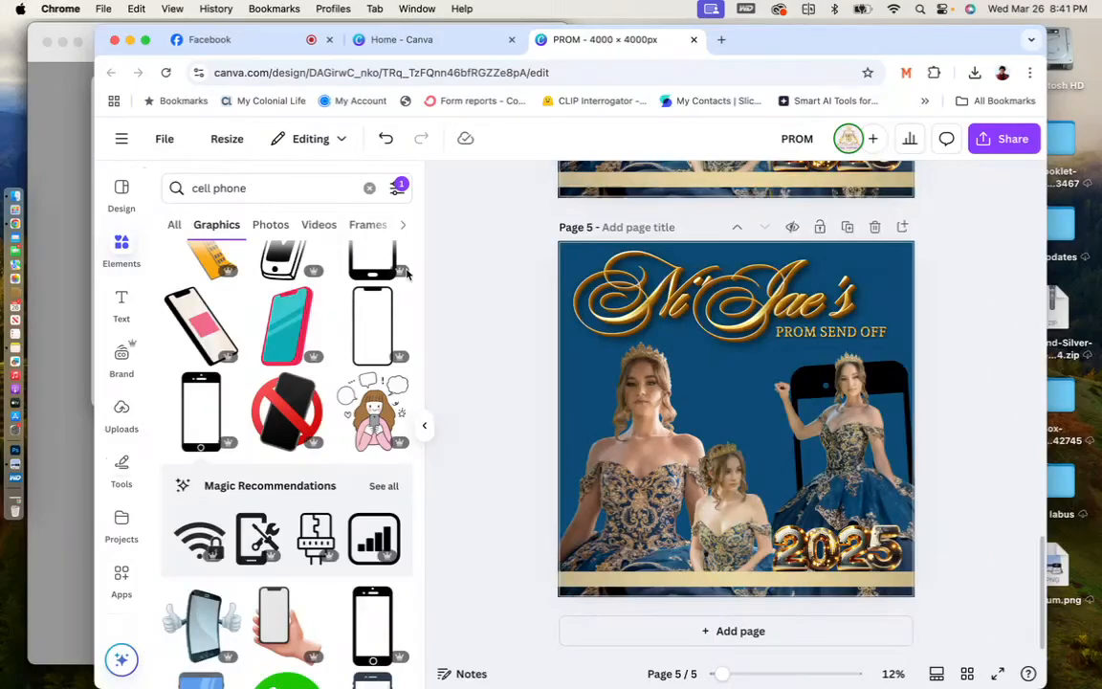
Add a bunch of gold and white balloons from the Digital Curio Downloads folder and place it at the page's left edge.
click(122, 524)
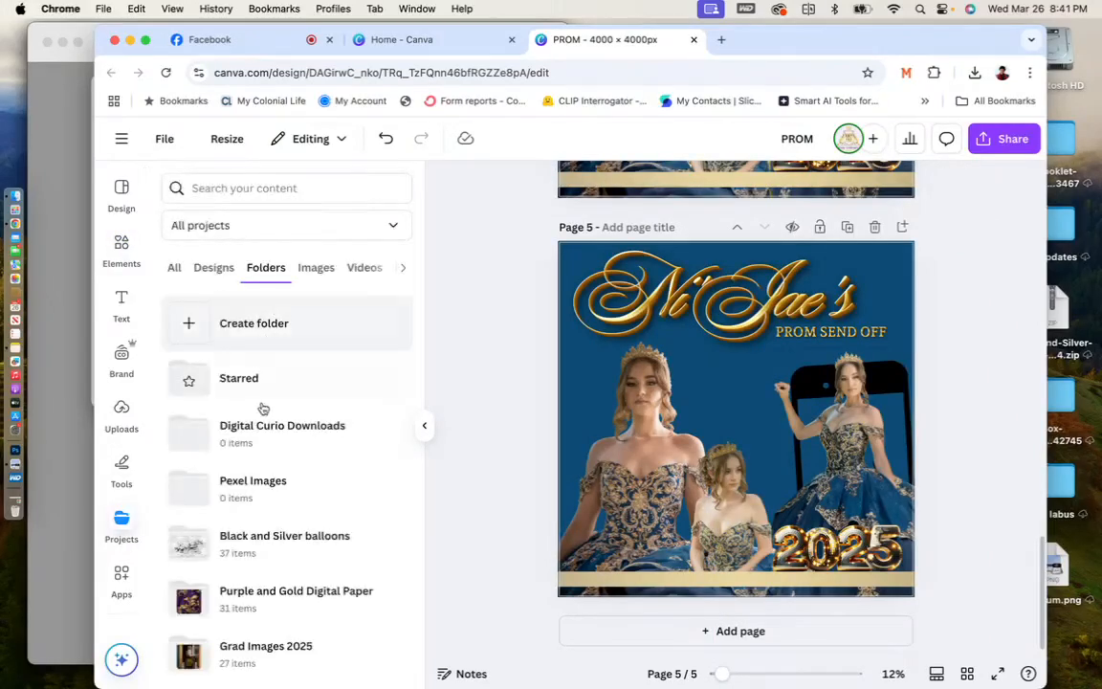
click(253, 438)
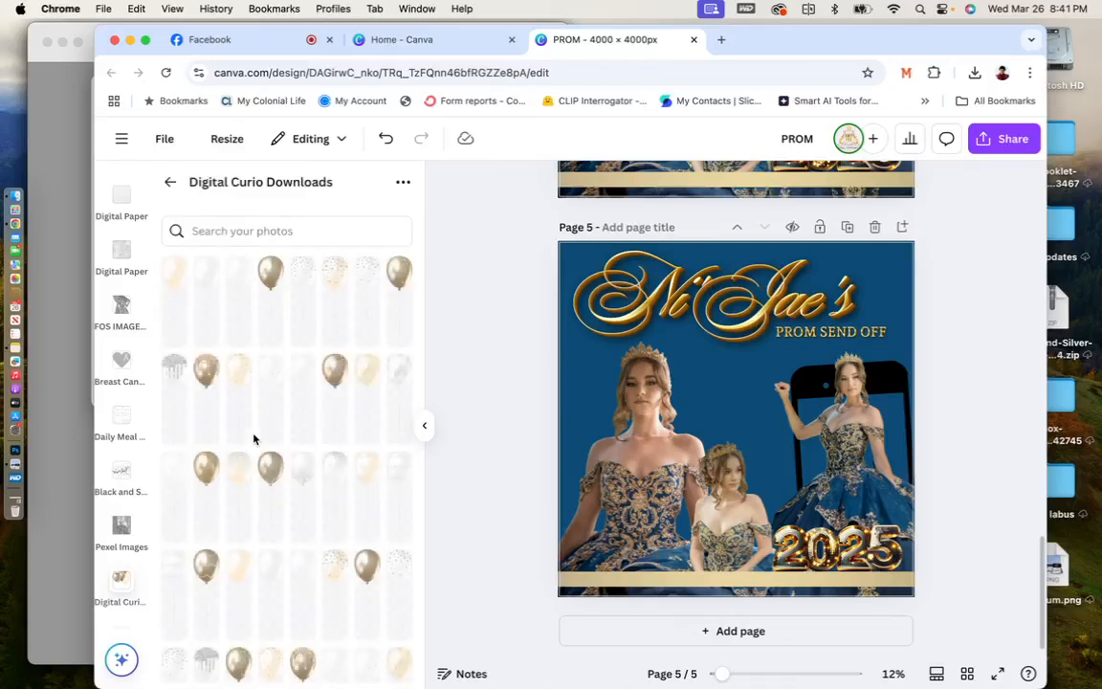
scroll(254, 438, down, 5)
scroll(254, 438, down, 1)
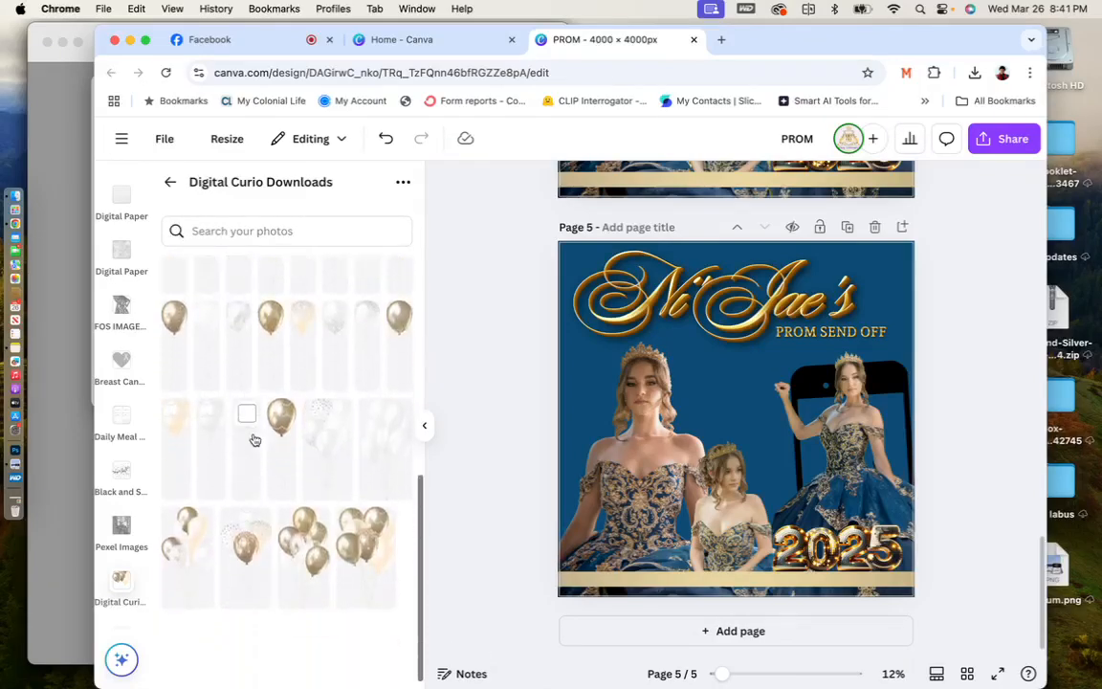
click(280, 517)
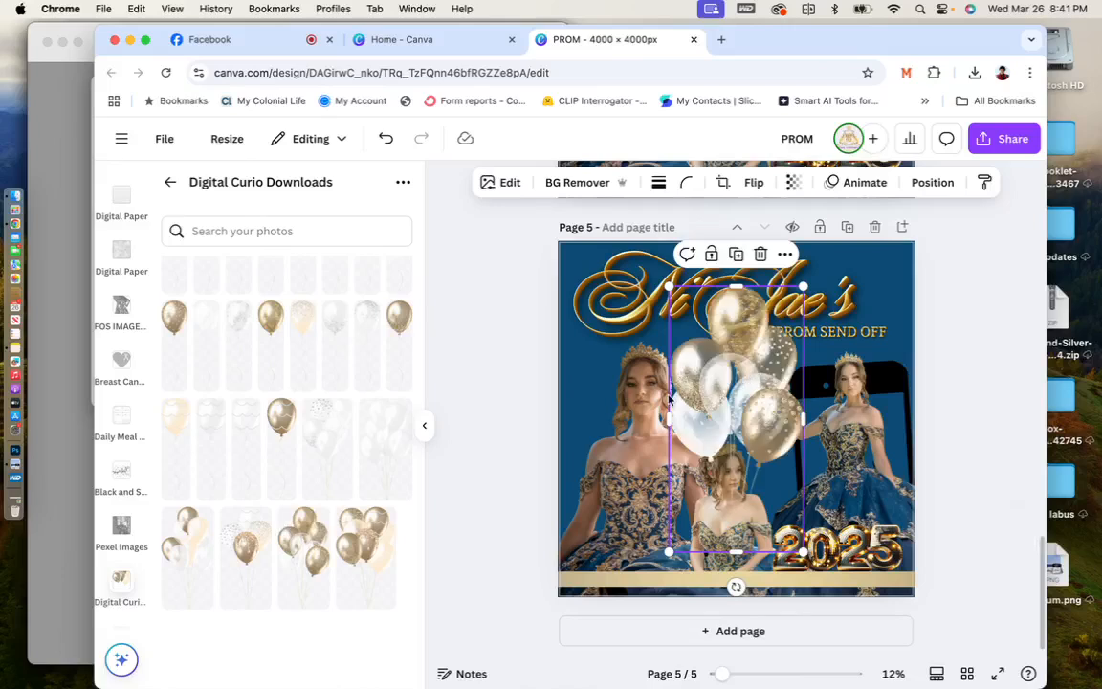
drag(669, 398, 528, 489)
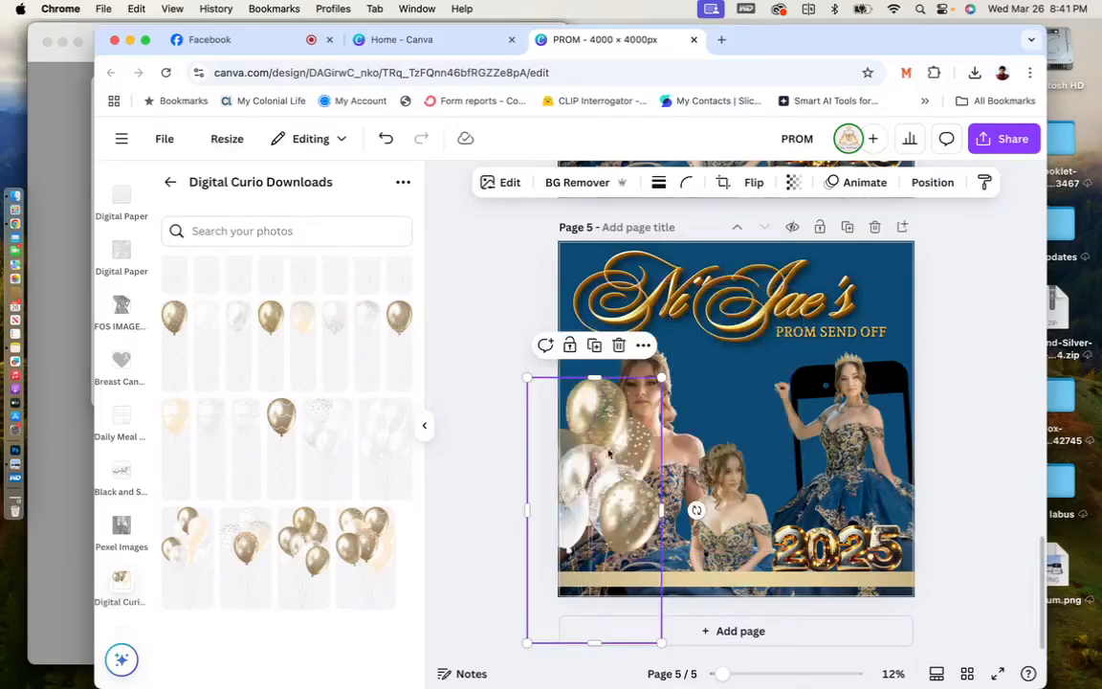
Layer the balloon bunch directly above the blue background, then enlarge it and position it behind the large left portrait.
click(933, 183)
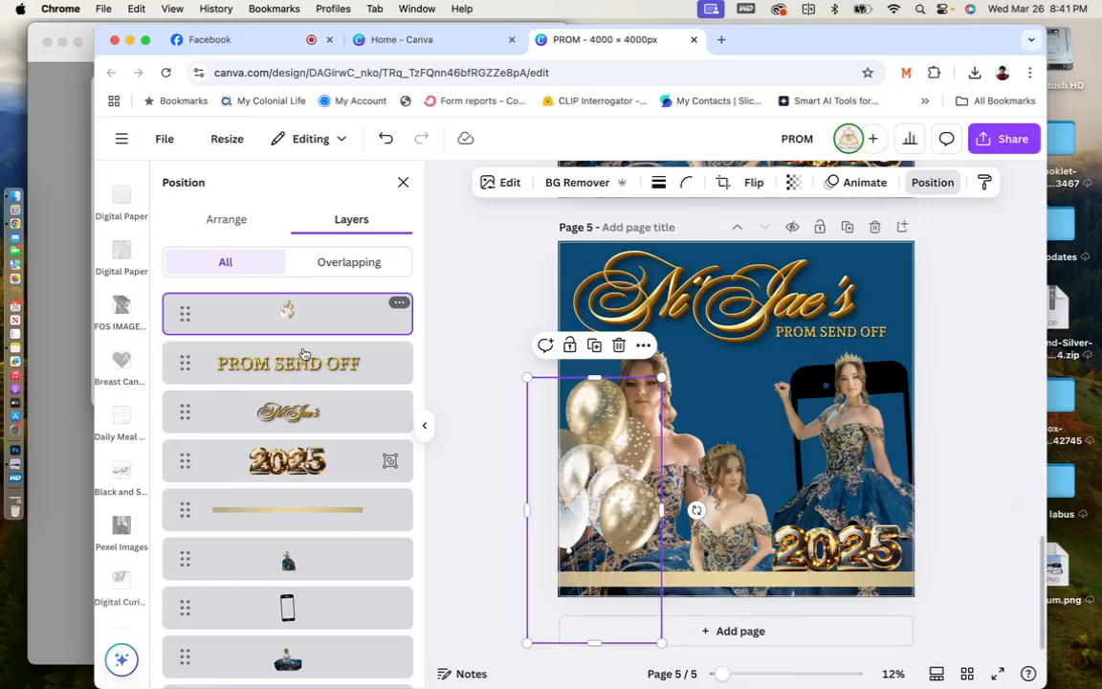
drag(303, 355, 310, 622)
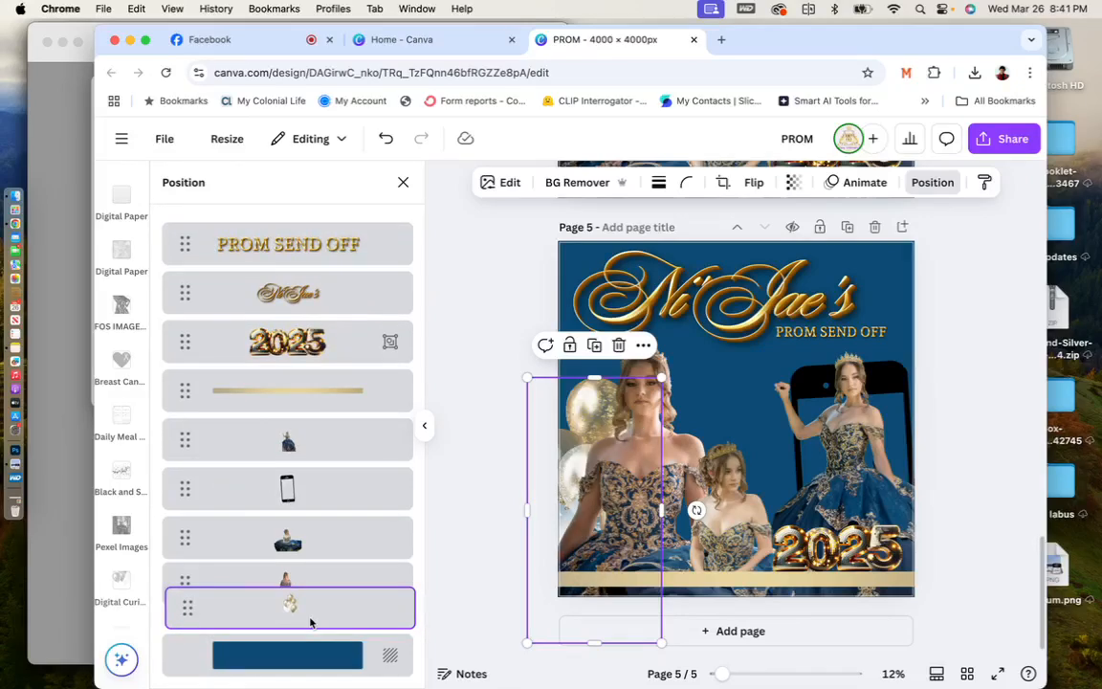
drag(525, 377, 474, 275)
drag(553, 396, 572, 437)
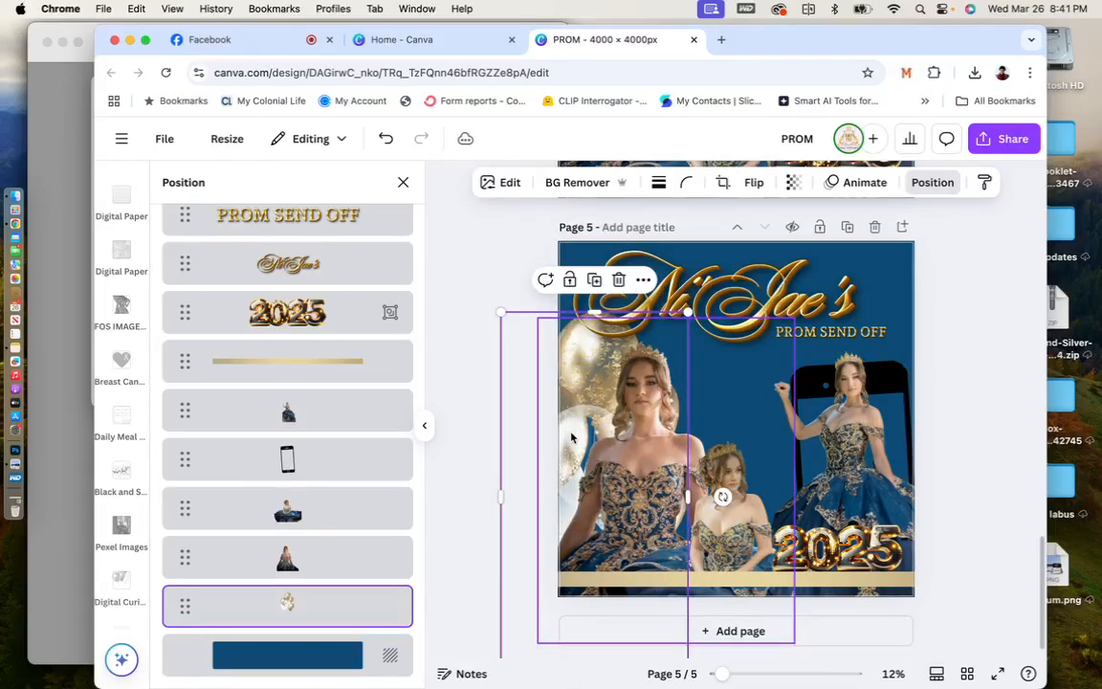
From the Digital Curio Downloads folder, discard a trial pale glitter balloon and place a gold glitter-drip balloon near the page's lower-left corner.
scroll(117, 344, up, 5)
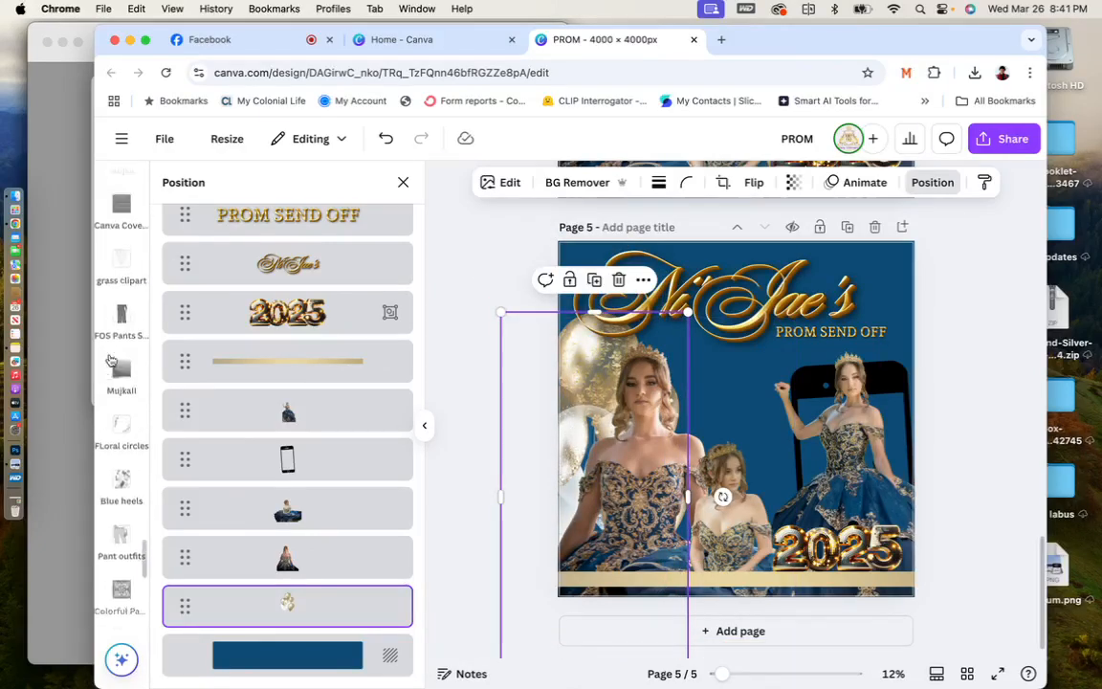
scroll(112, 369, up, 5)
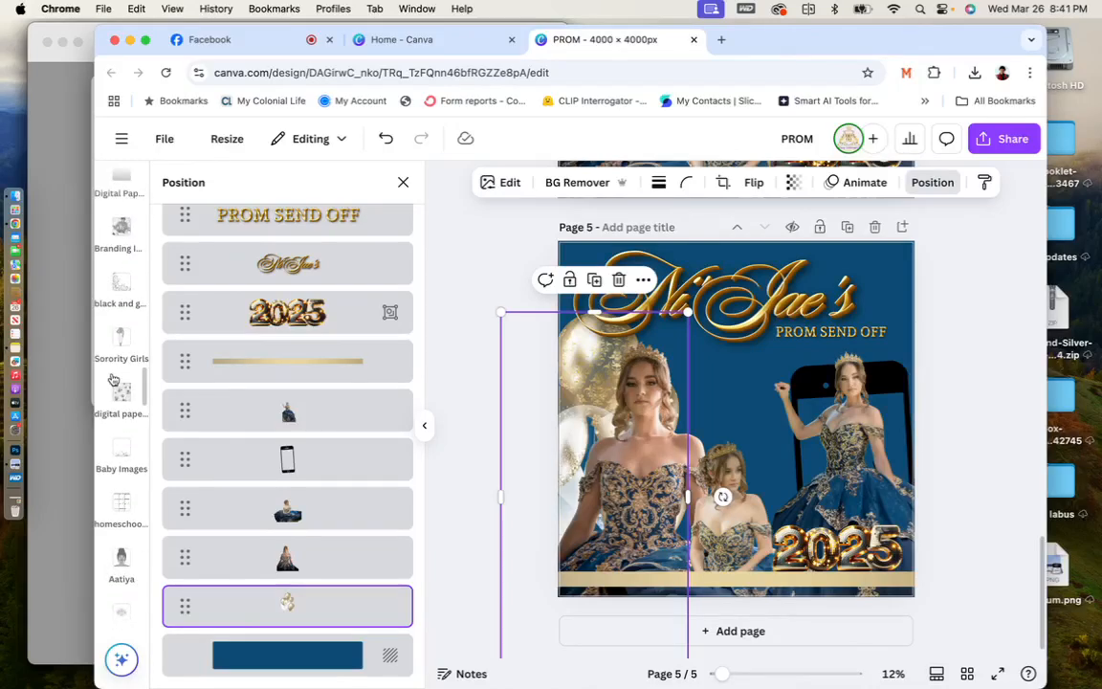
scroll(112, 380, up, 5)
click(122, 477)
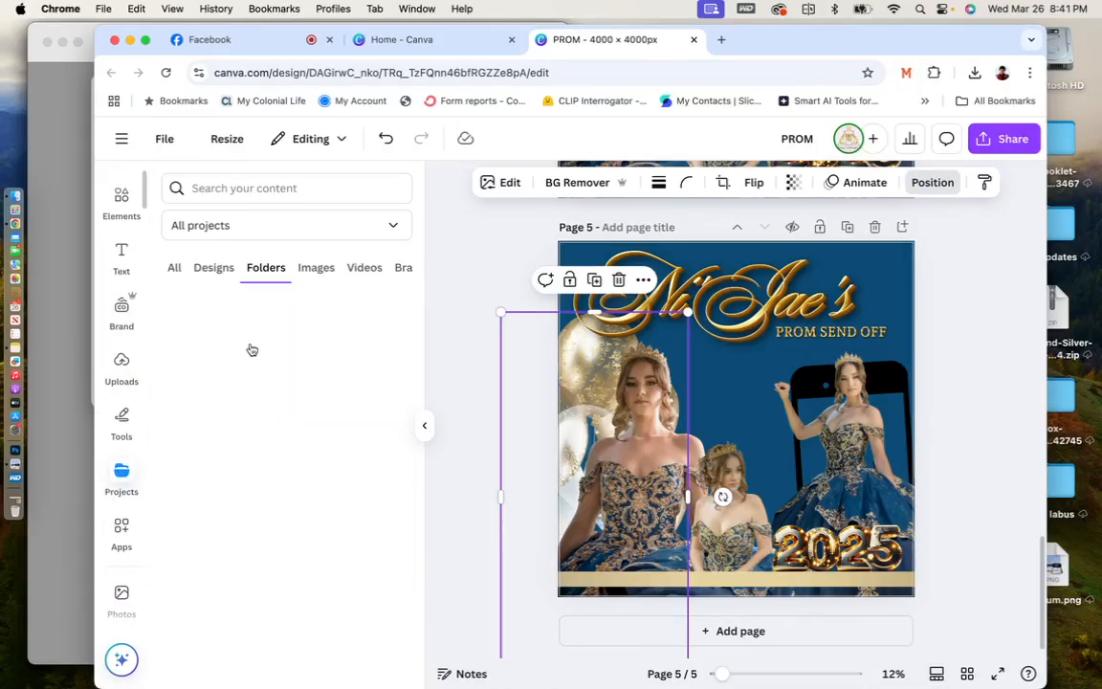
click(272, 438)
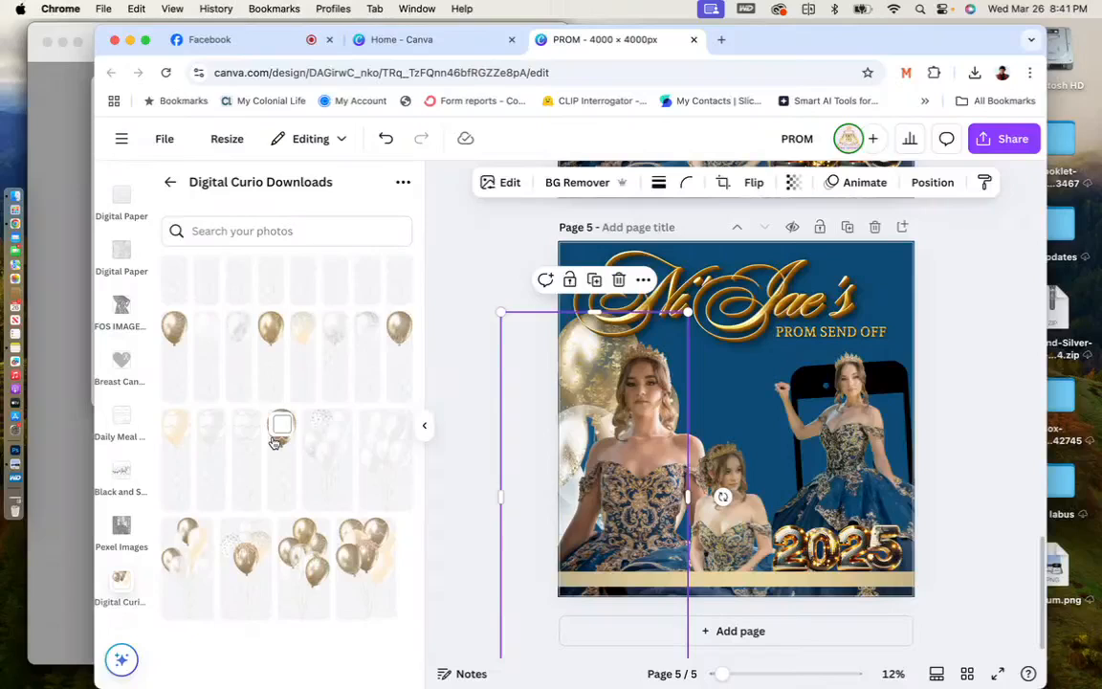
scroll(270, 432, up, 1)
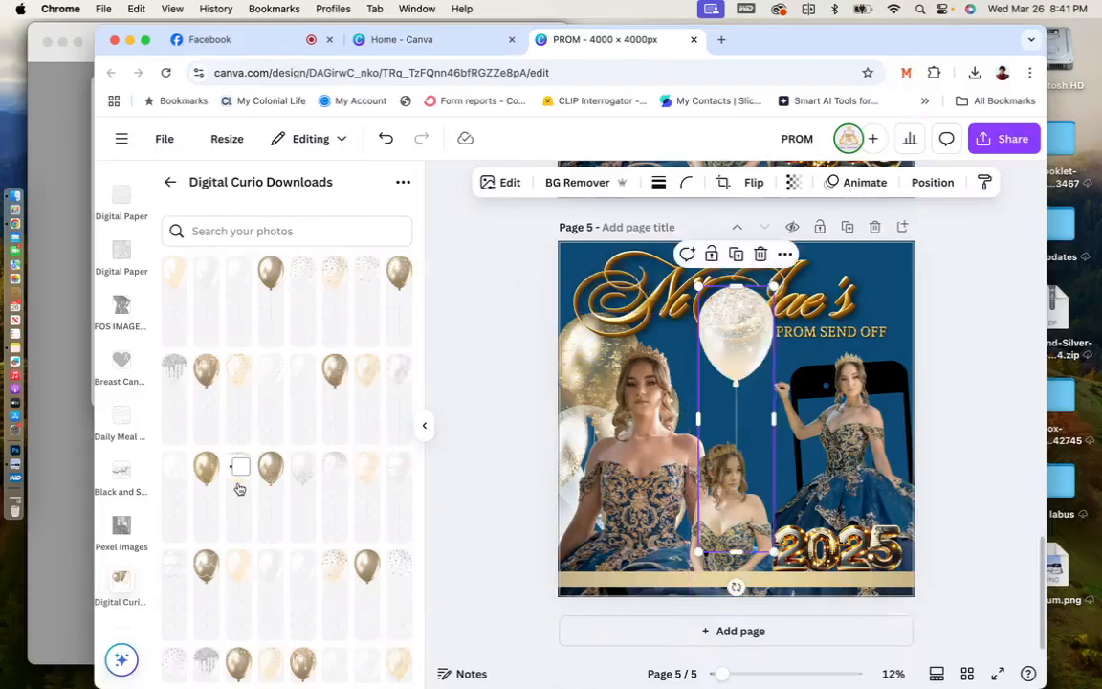
key(BackSpace)
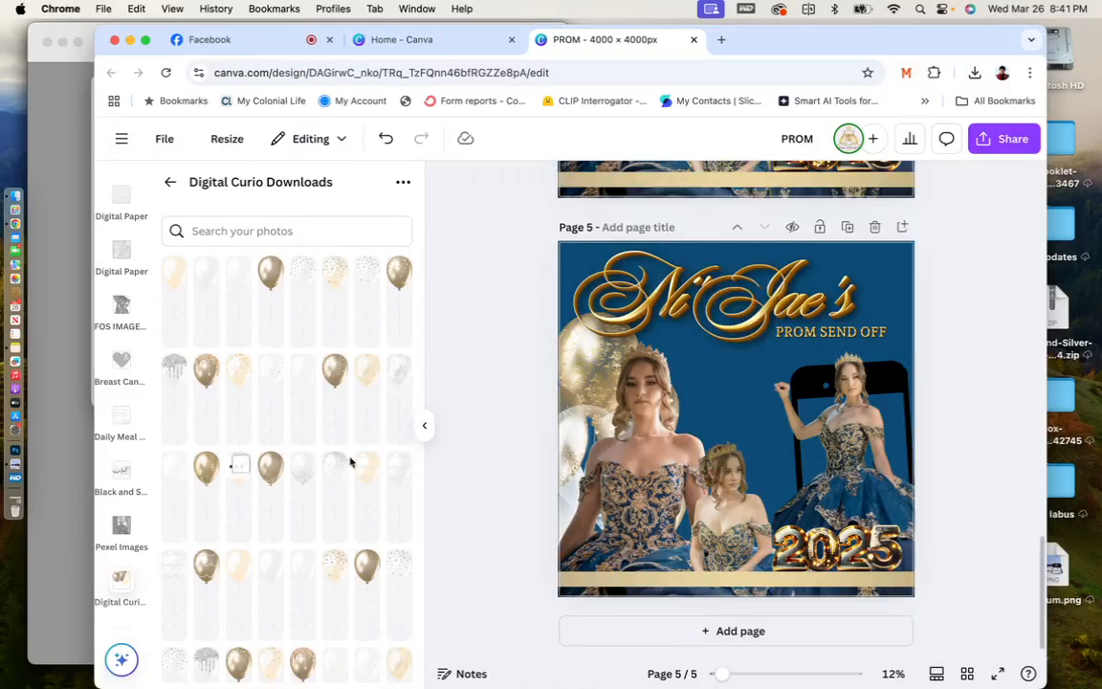
click(333, 623)
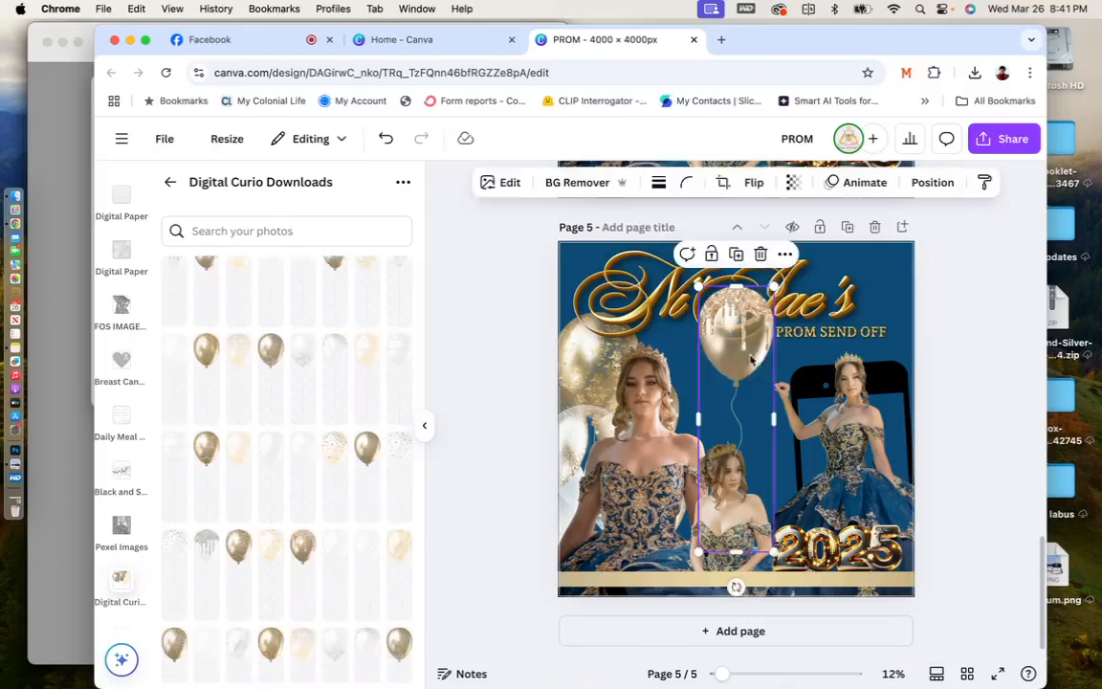
drag(656, 436, 584, 532)
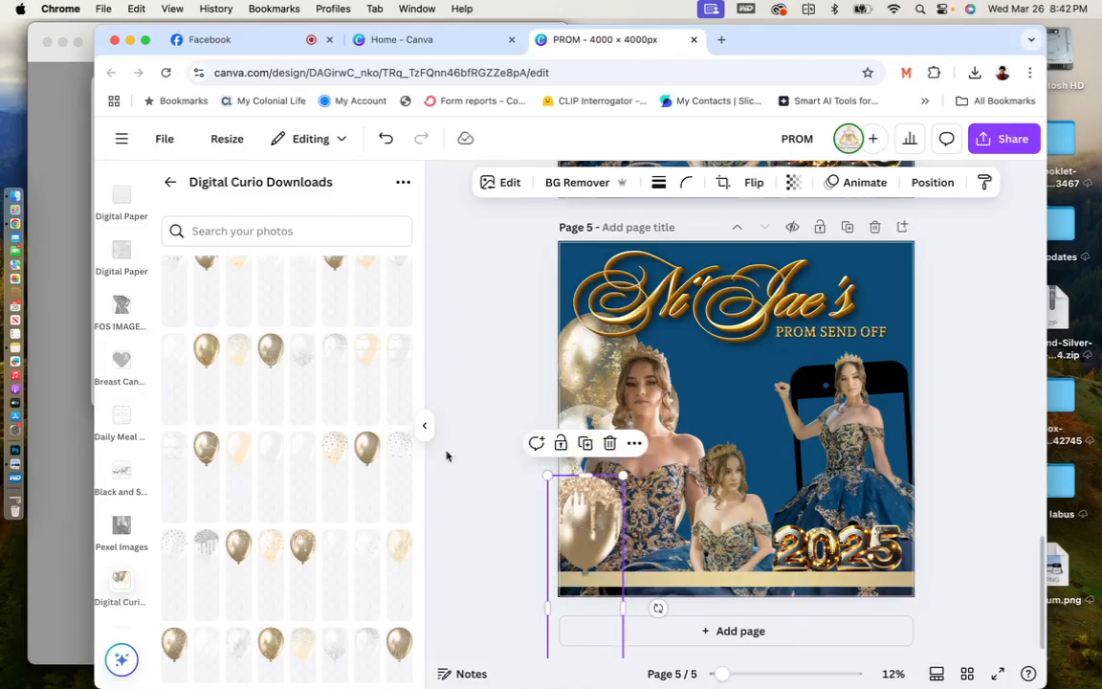
Discard a trial pale marbled balloon and place a gold balloon with white dots in the page's lower-left corner.
click(358, 464)
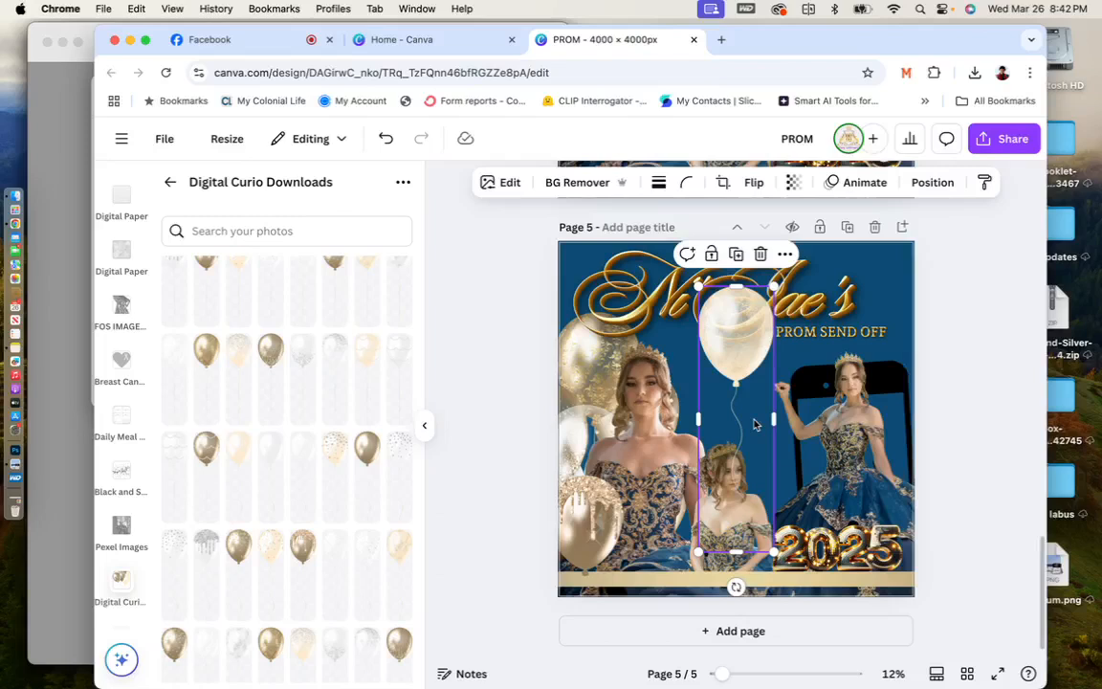
key(Delete)
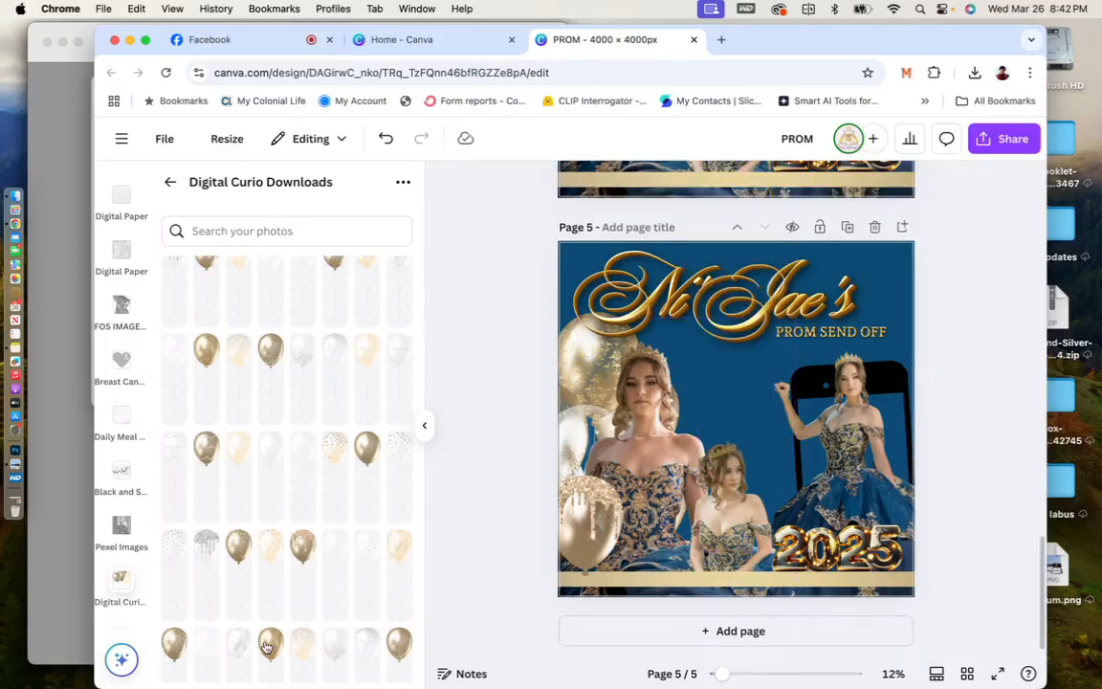
click(267, 647)
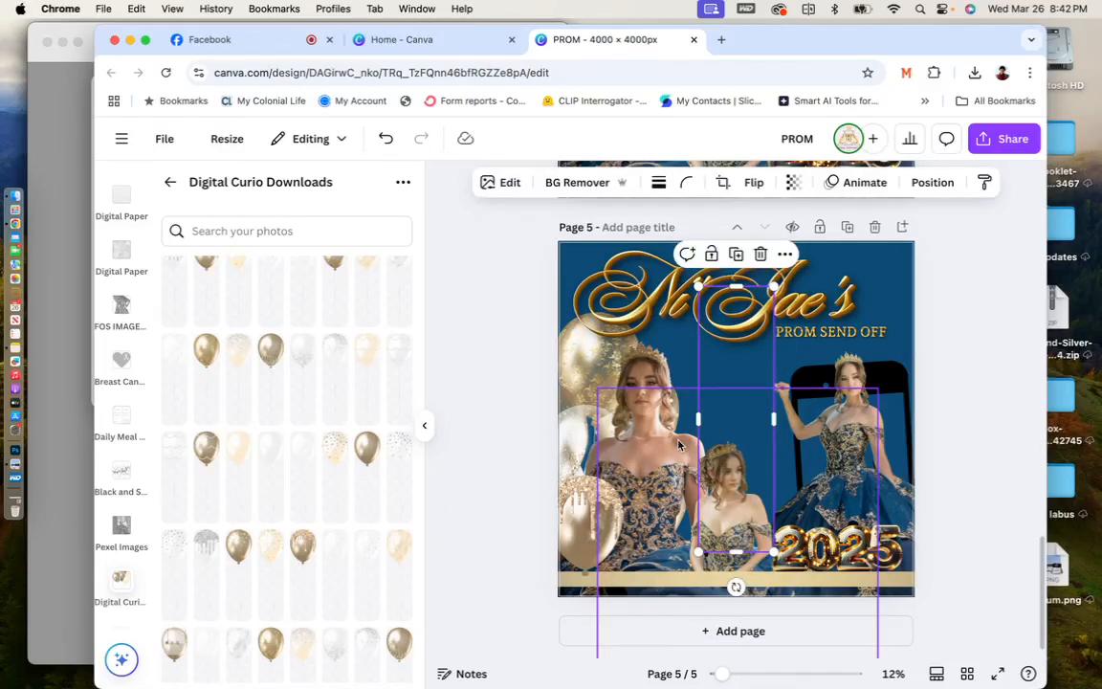
drag(678, 445, 575, 590)
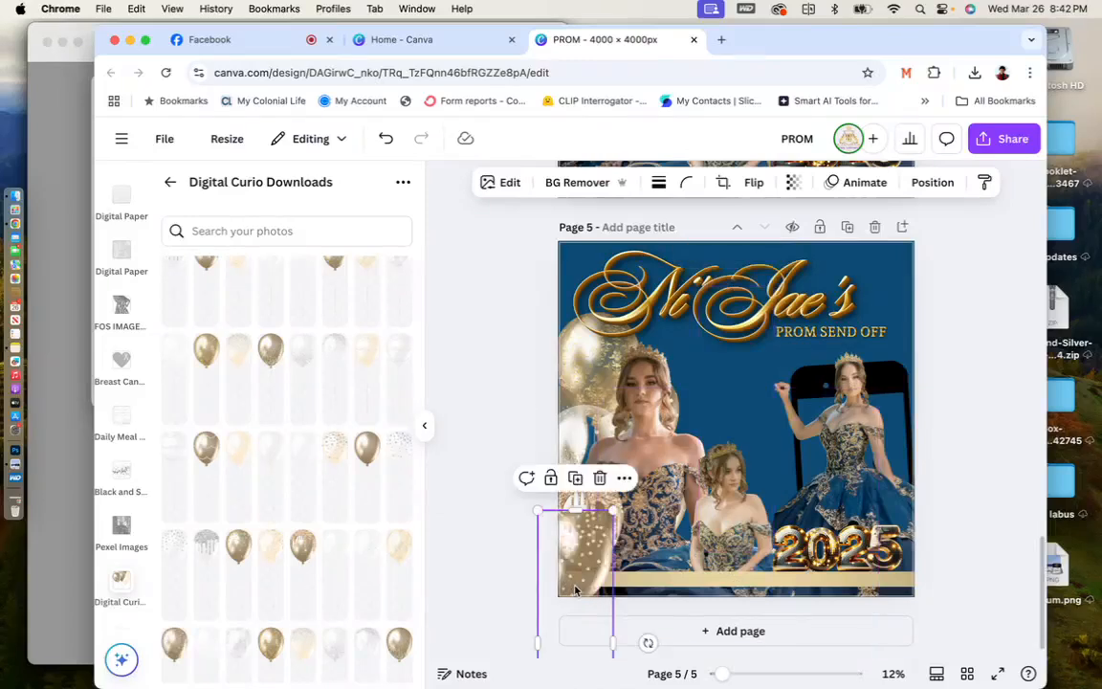
scroll(360, 502, down, 5)
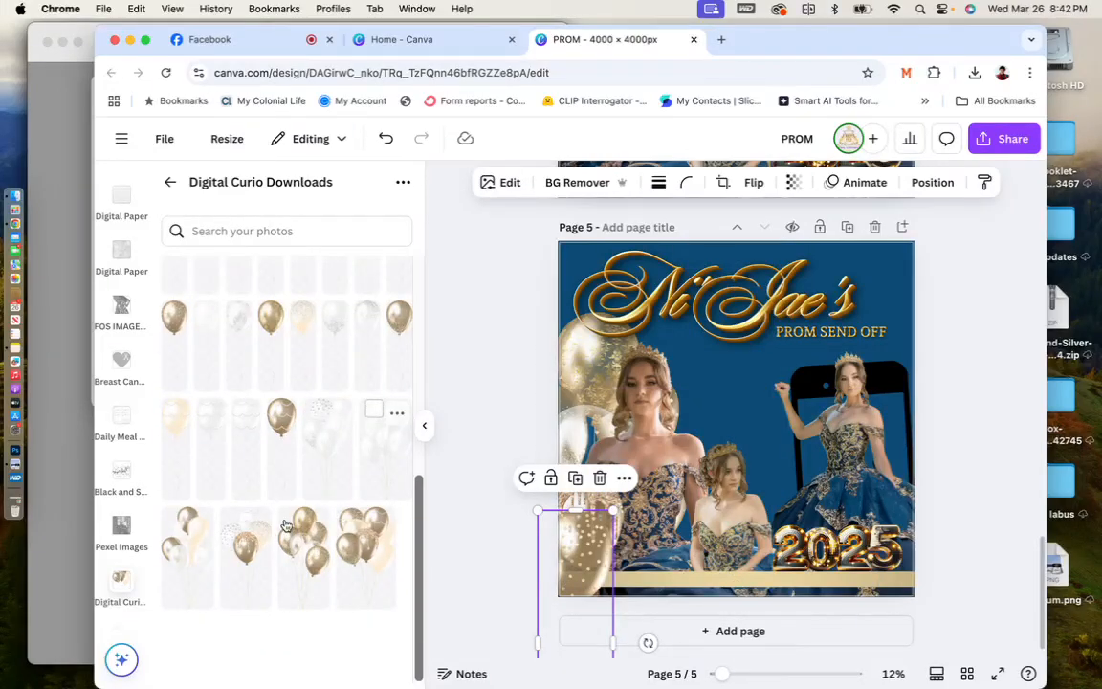
Duplicate the large balloon bunch, move the copy to the page's right edge and layer it behind the phone and portraits.
click(585, 376)
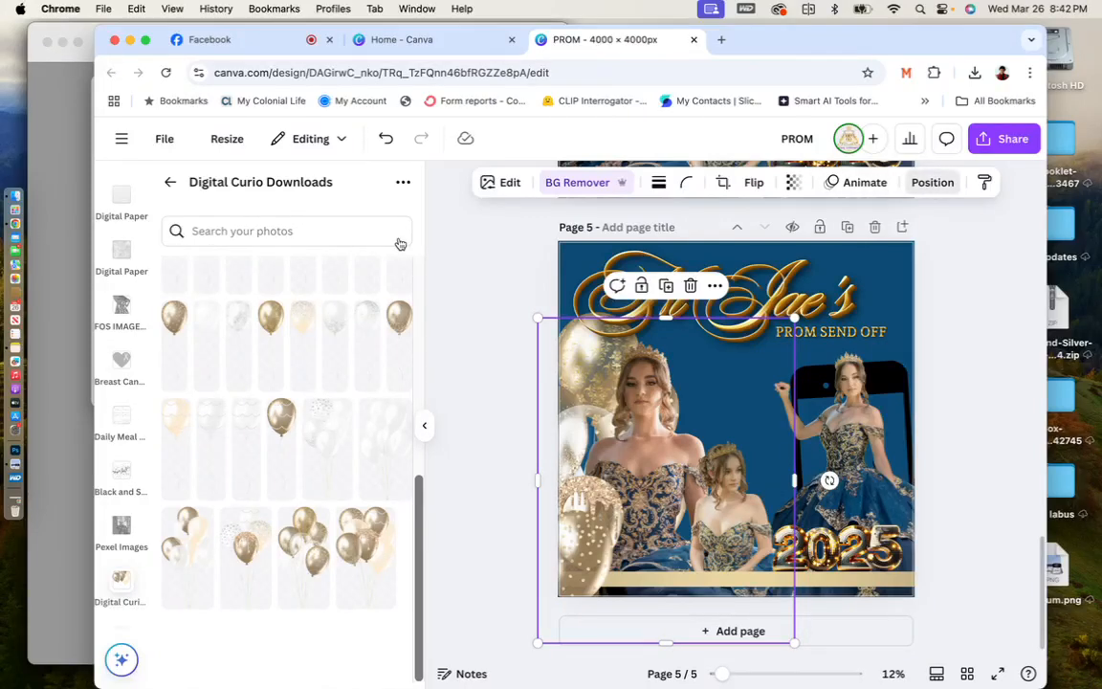
click(272, 613)
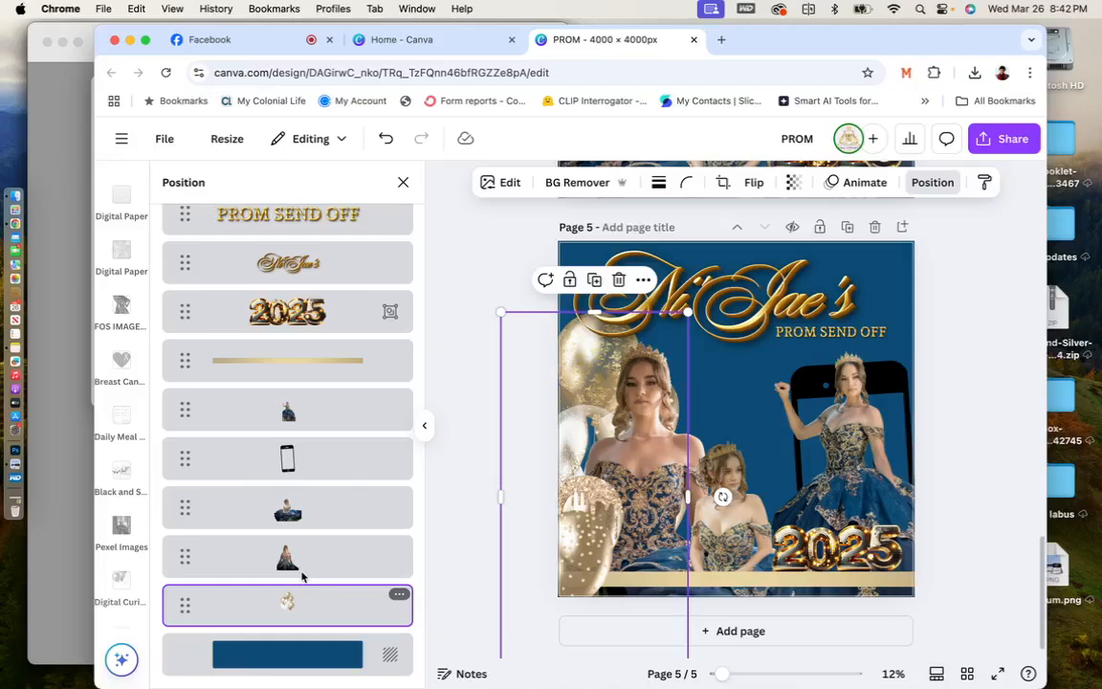
drag(594, 347, 875, 406)
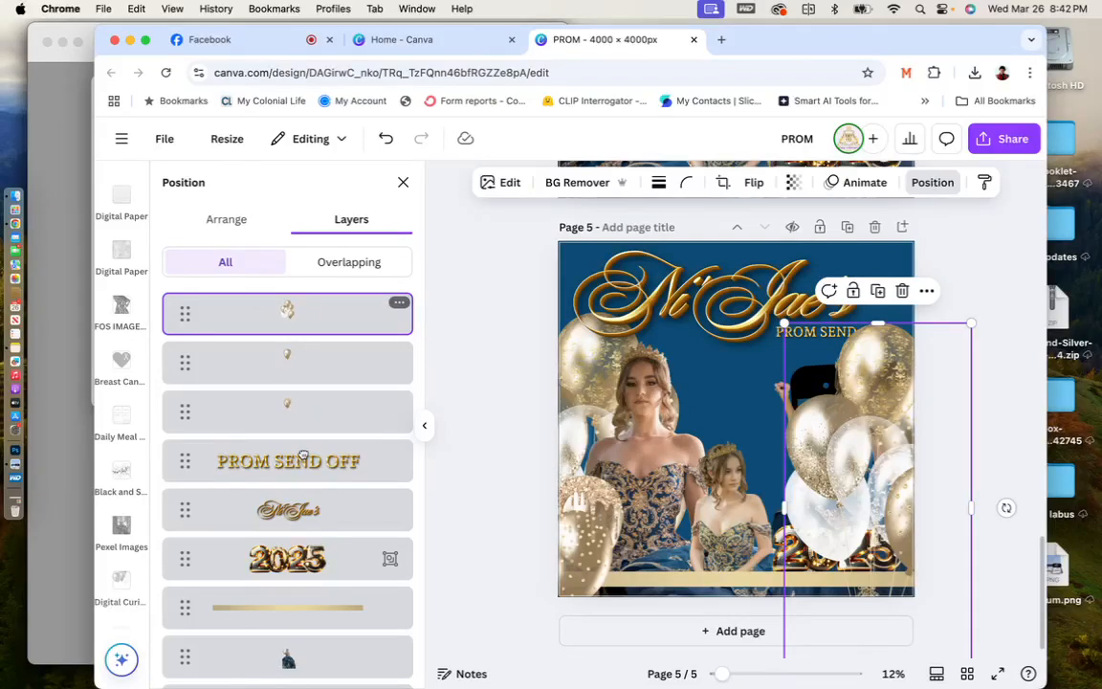
drag(303, 455, 303, 654)
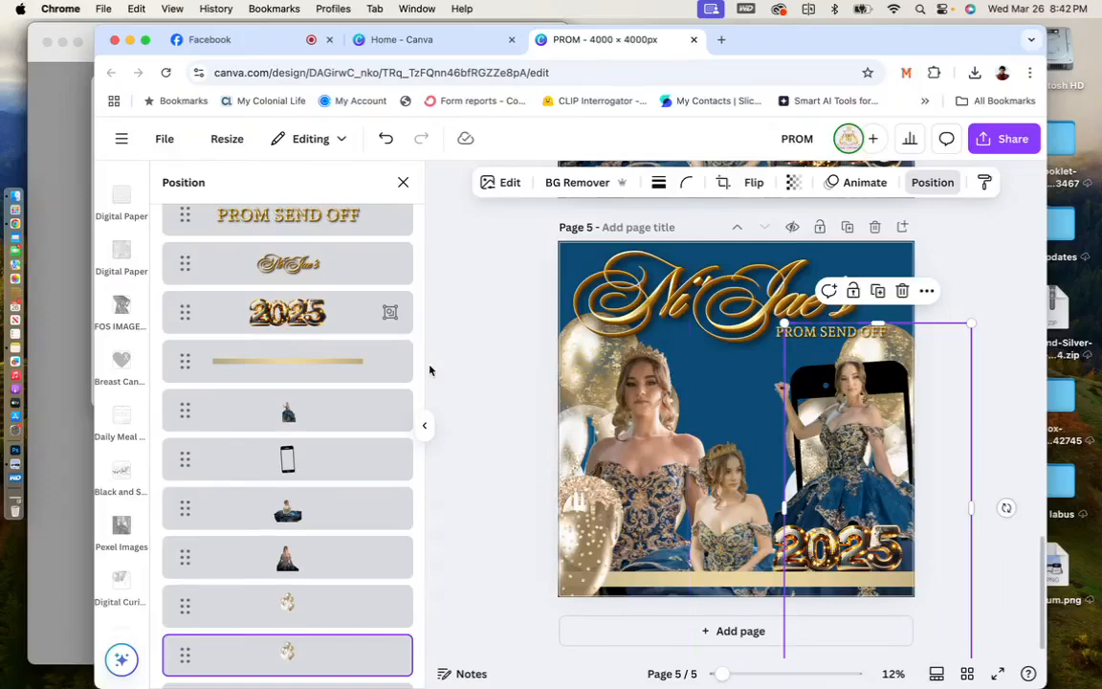
Duplicate the large left balloon bunch, layer the copy behind the portraits, and enlarge it so it rises beside the script name.
click(584, 354)
click(596, 282)
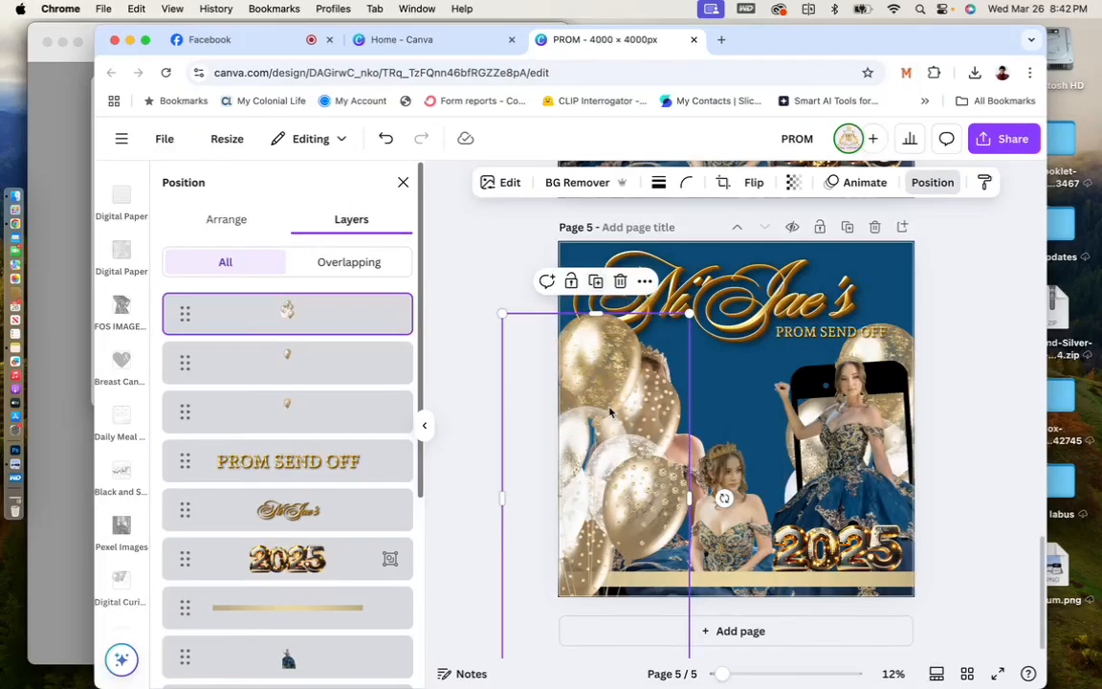
drag(609, 411, 586, 422)
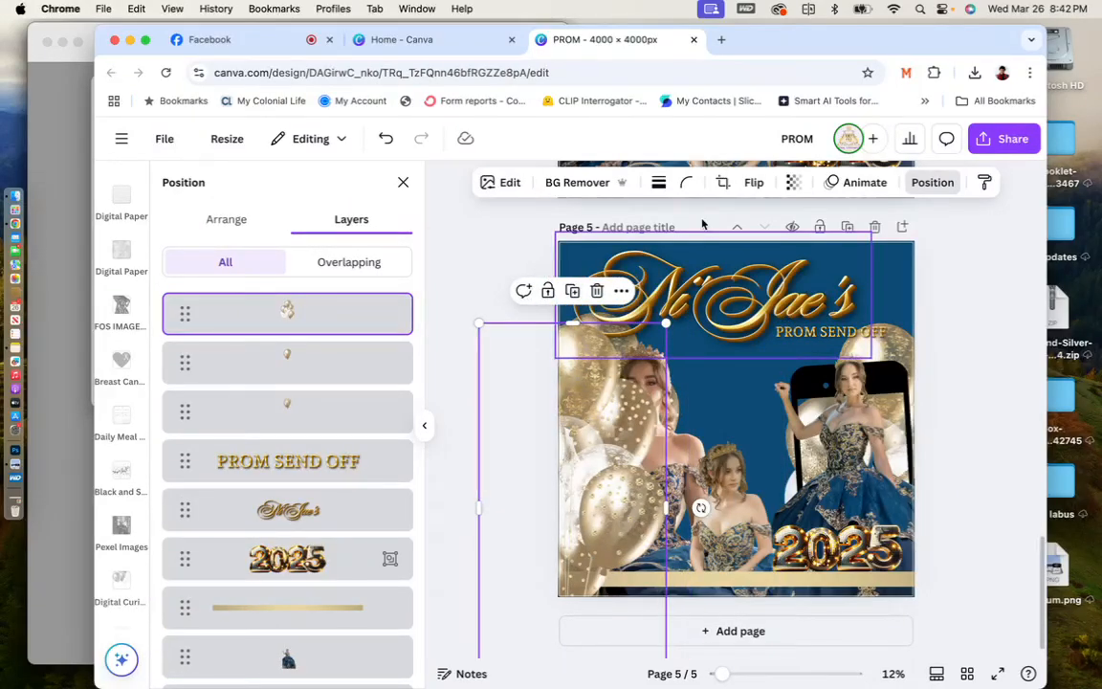
drag(287, 313, 302, 595)
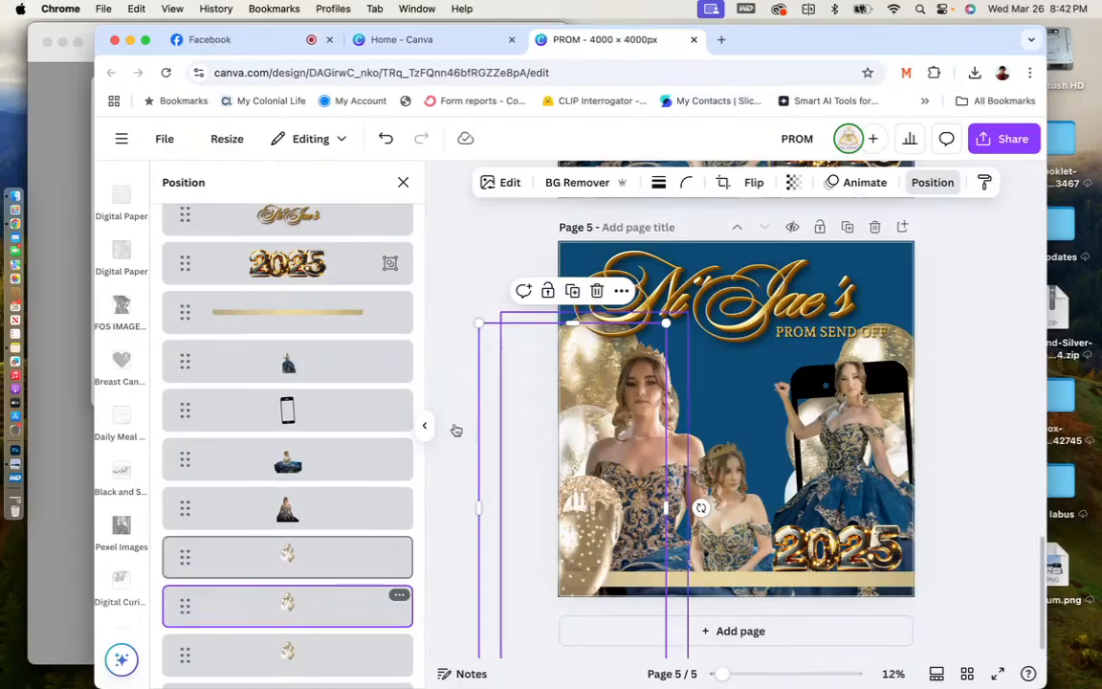
drag(478, 323, 456, 277)
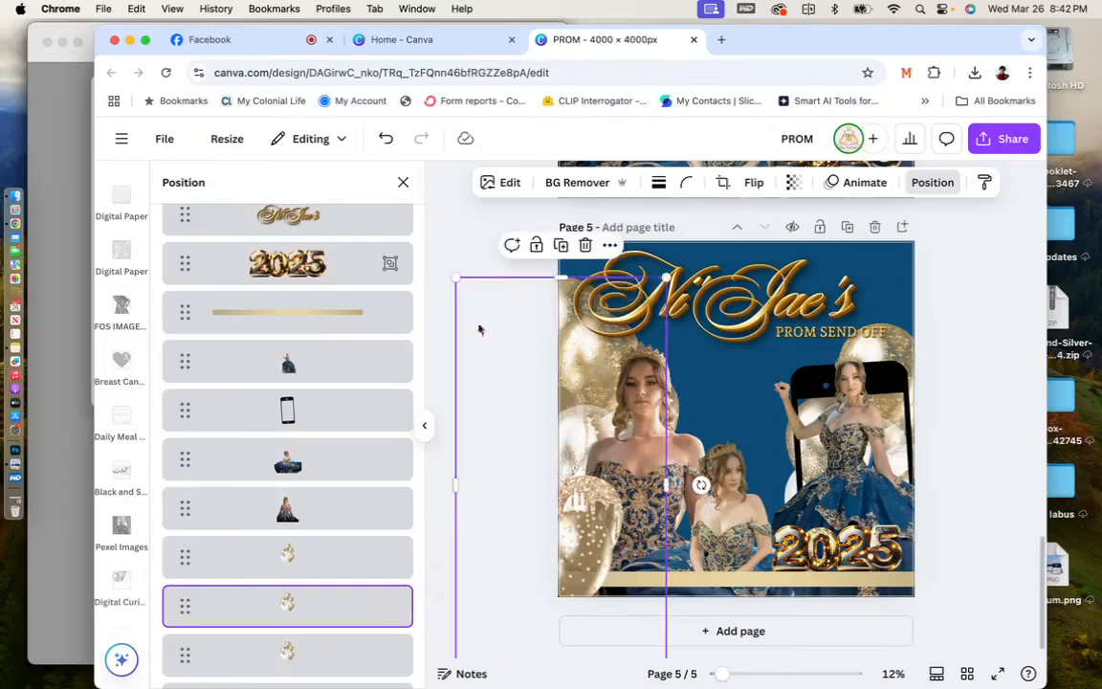
drag(523, 359, 529, 397)
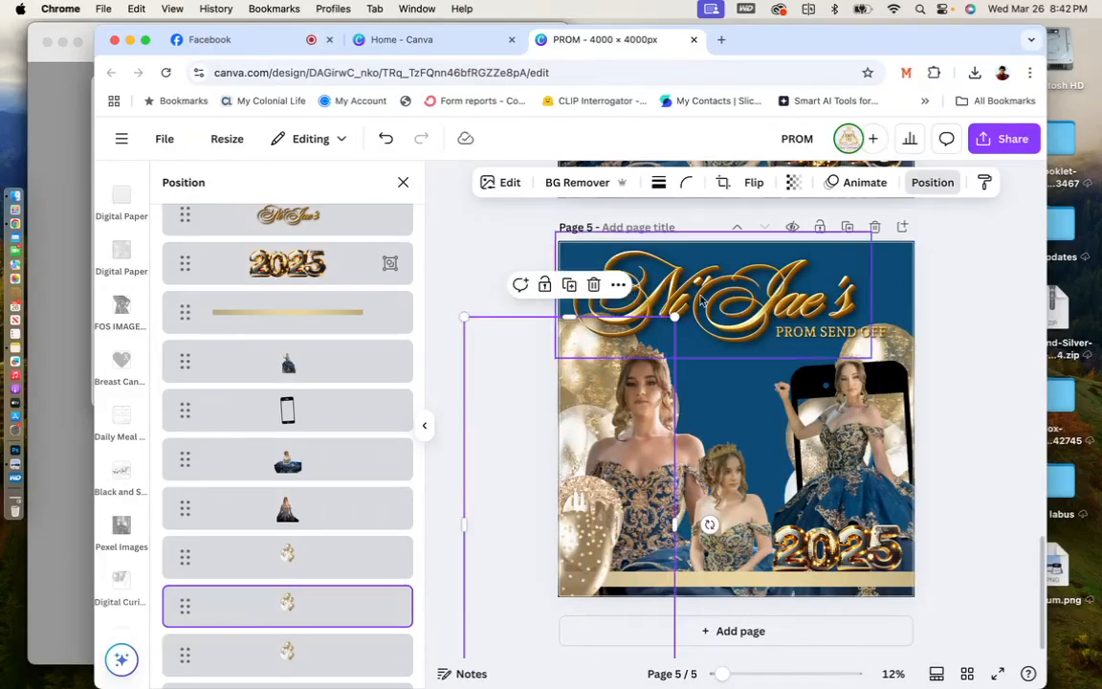
drag(676, 315, 703, 260)
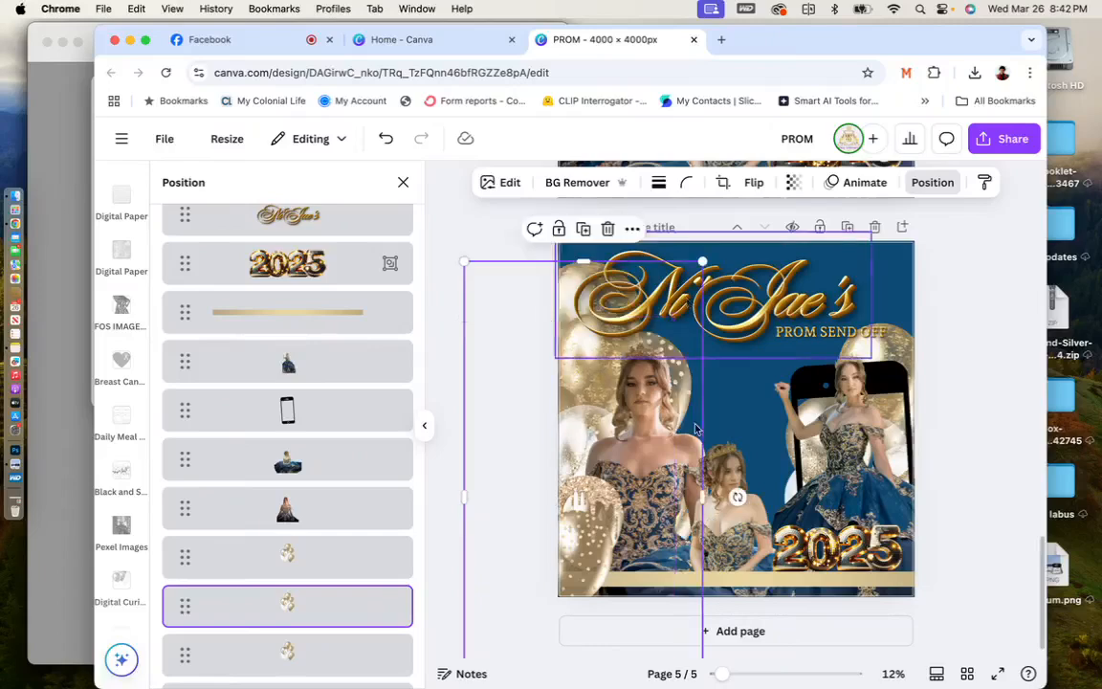
Duplicate the right-hand balloon bunch, layer the copy behind the phone and portraits, and enlarge it upward into the page's upper-right corner.
click(230, 646)
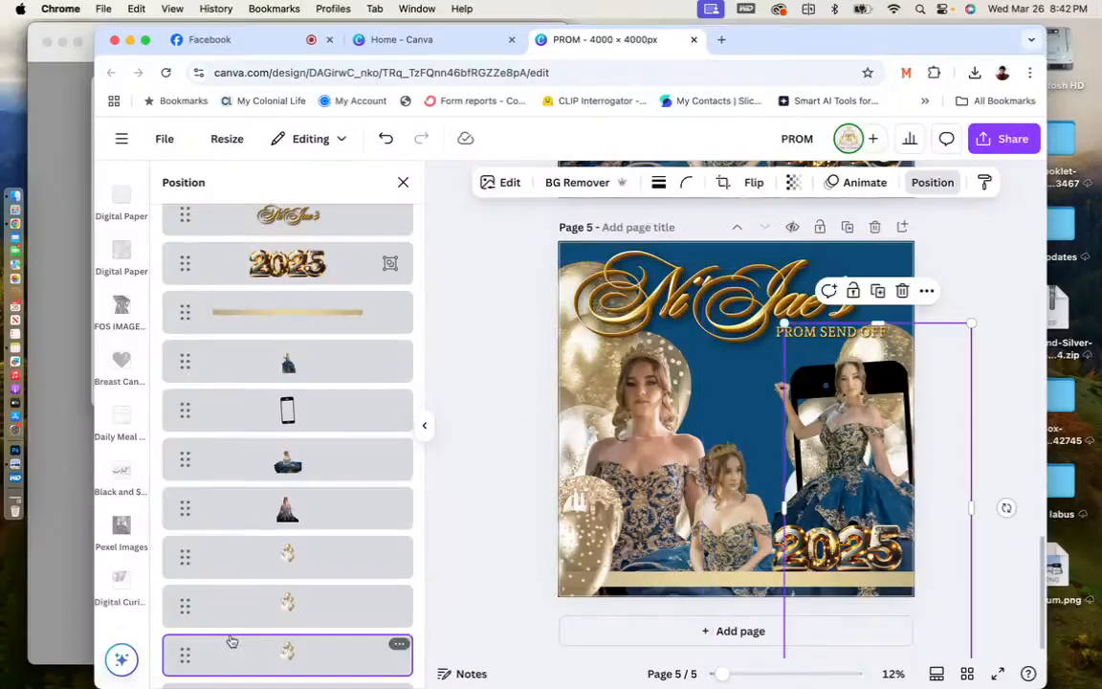
click(879, 295)
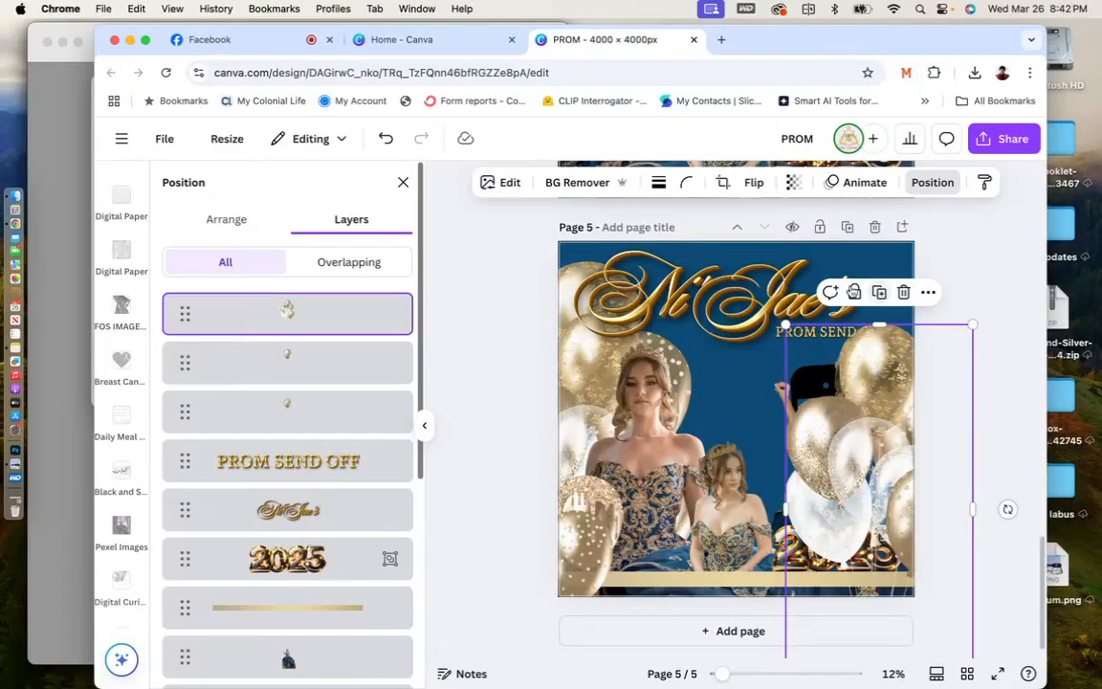
drag(317, 304, 312, 572)
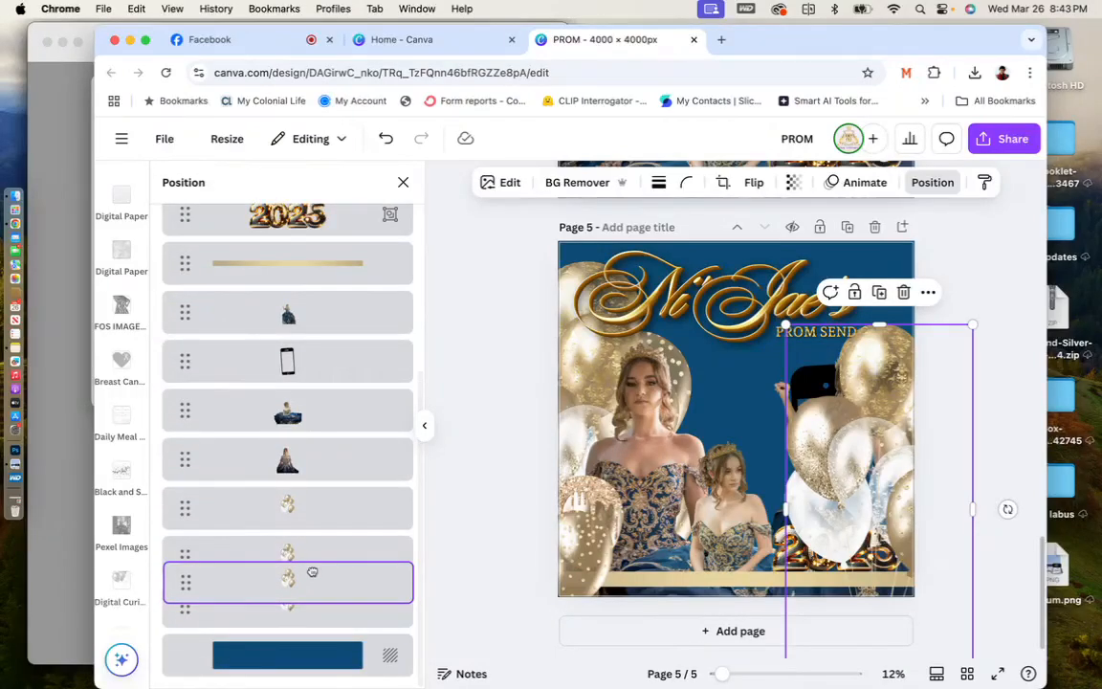
drag(313, 572, 313, 572)
drag(972, 326, 1007, 260)
Move the portrait in front of the phone slightly downward.
click(962, 269)
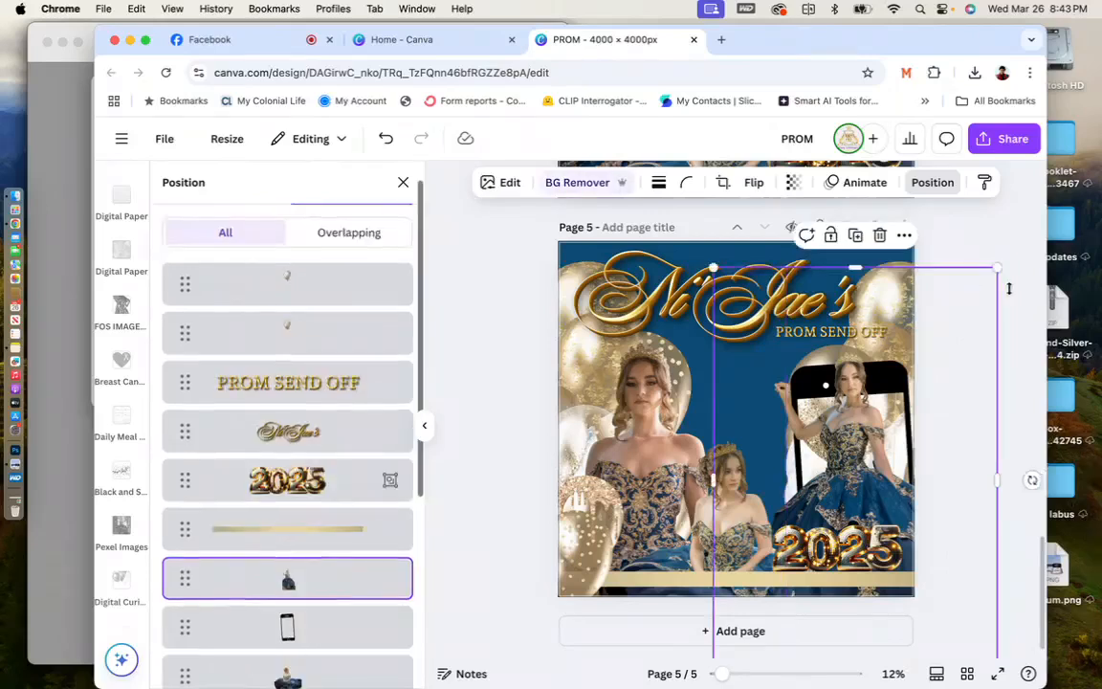
click(1021, 265)
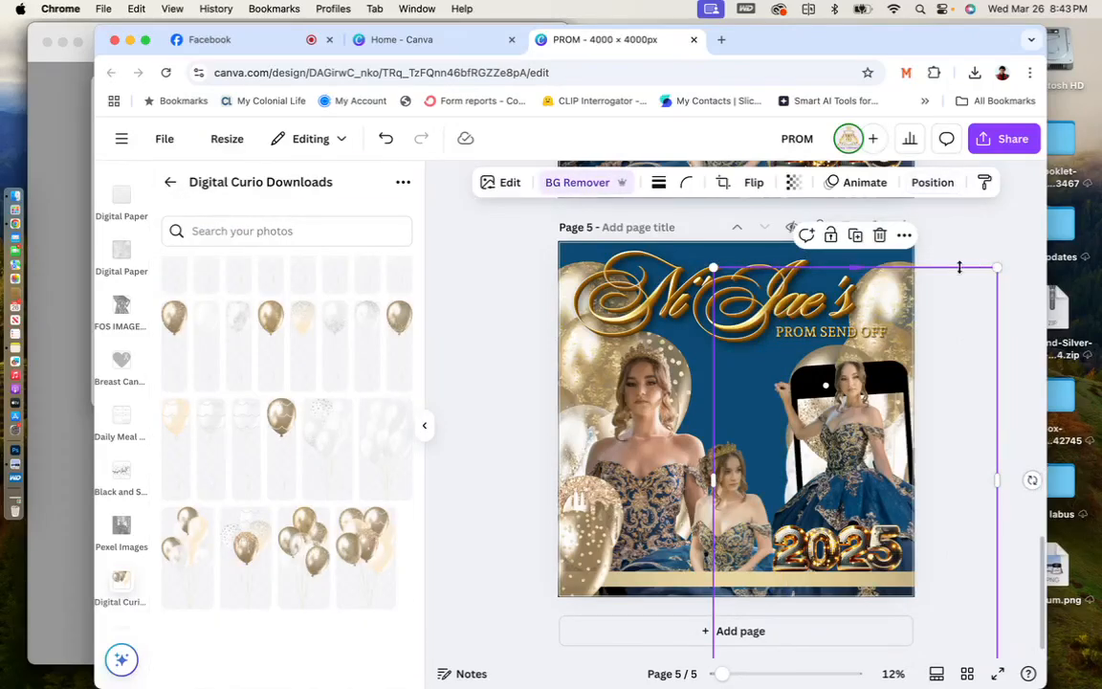
drag(960, 268, 960, 302)
click(961, 233)
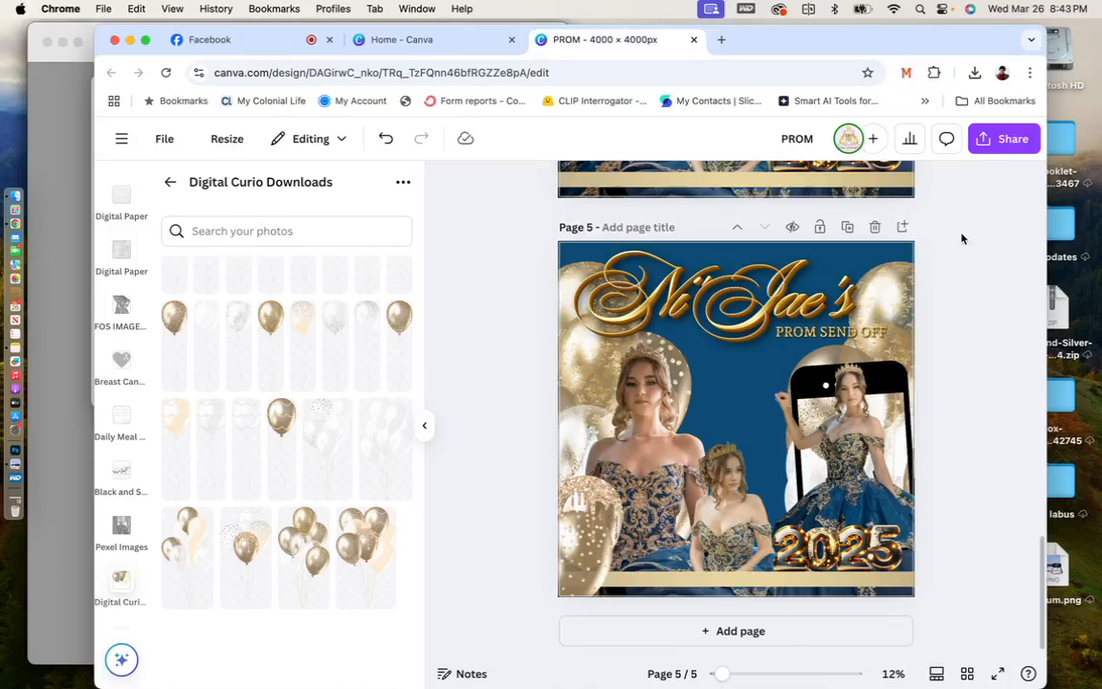
Shift the enlarged right-hand balloon bunch outward so it runs past the page's right edge.
click(908, 269)
drag(909, 258, 928, 258)
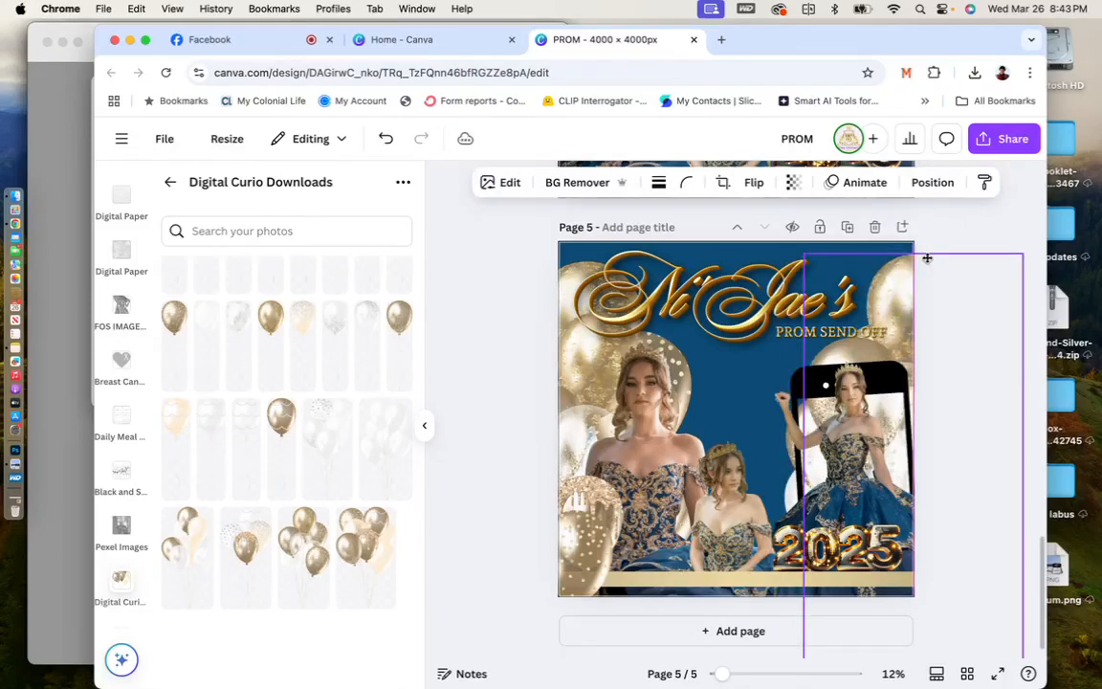
click(976, 232)
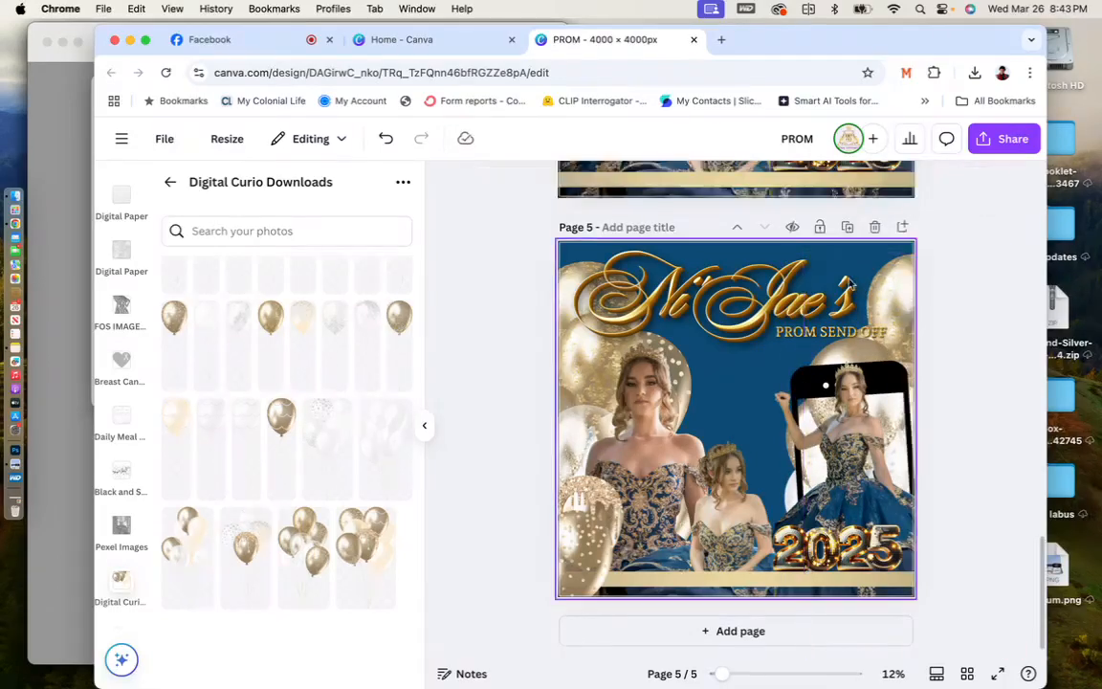
Shrink the gold script name between the two balloon bunches and move PROM SEND OFF up beneath its right end.
drag(759, 300, 787, 297)
drag(900, 352, 858, 313)
click(957, 330)
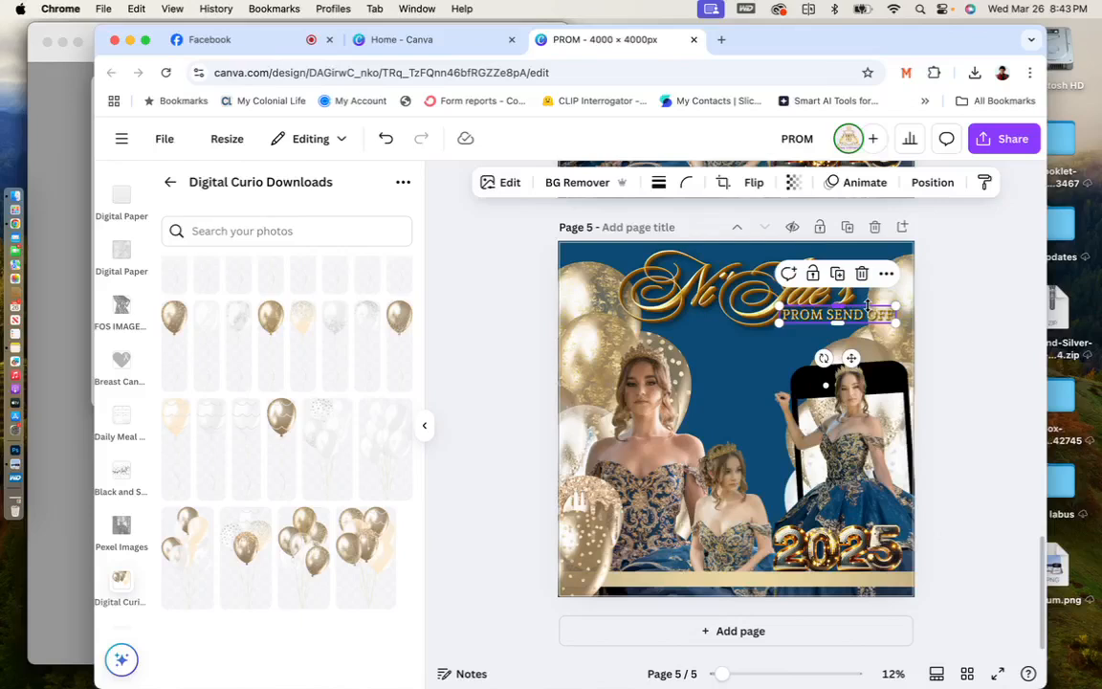
click(943, 315)
click(790, 318)
click(1011, 330)
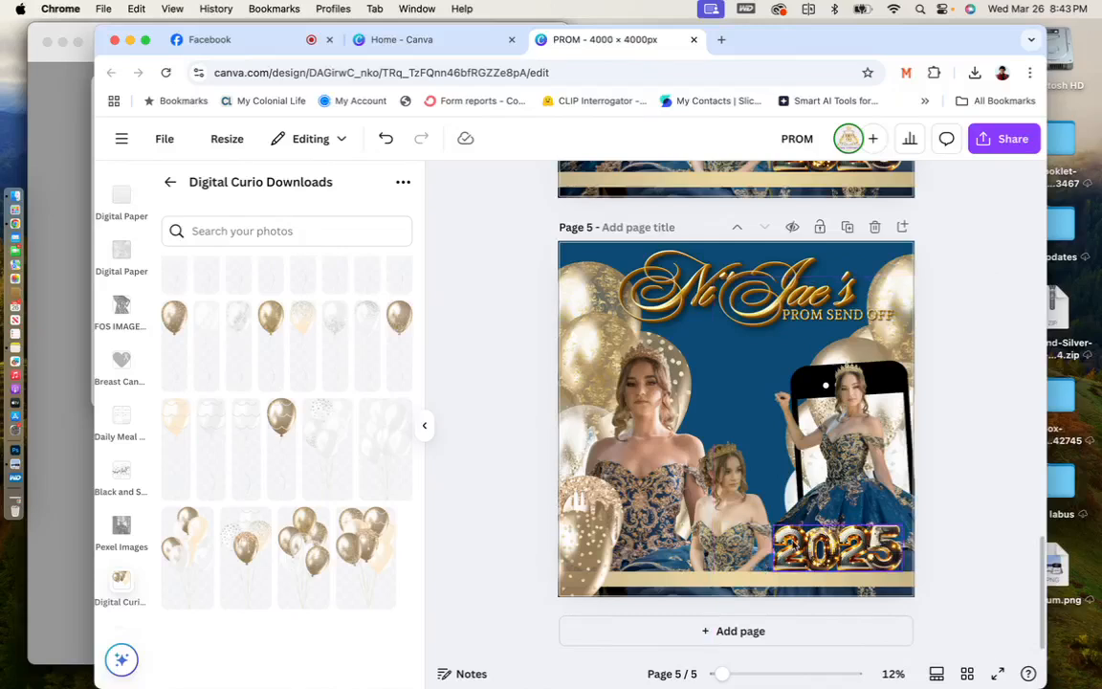
Move the 2025 group from the lower-right of the page to the head of the large left portrait.
click(832, 550)
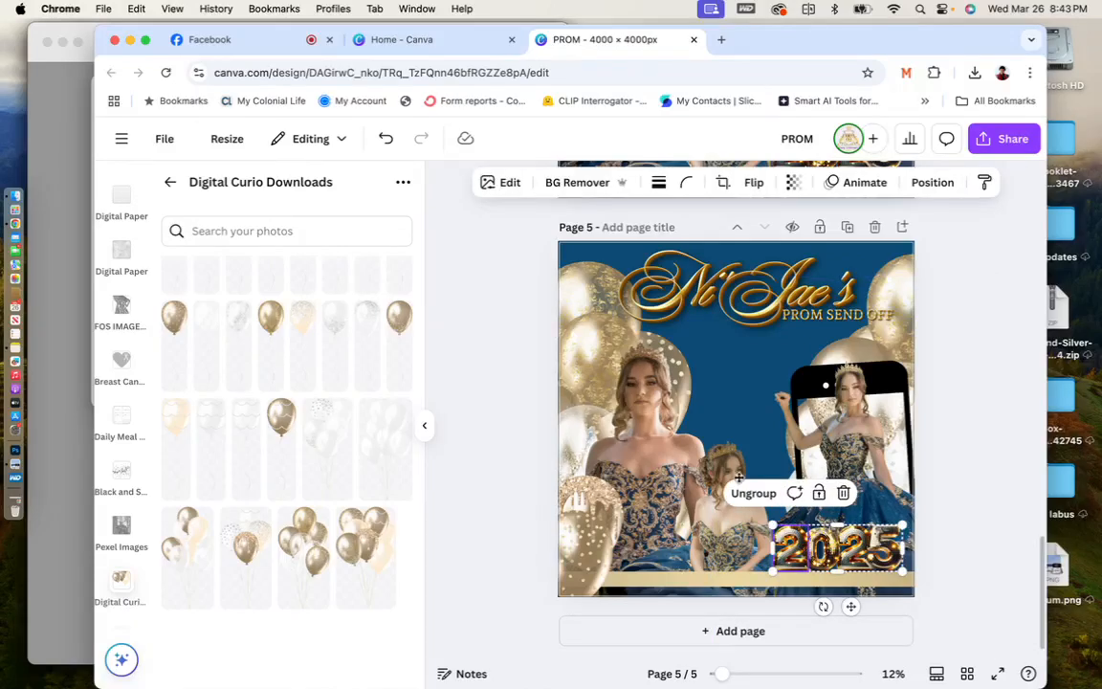
drag(831, 544, 631, 354)
Clear the cell phone element search, add a basic square shape, and enlarge it to cover the whole of page 5.
scroll(113, 256, up, 4)
scroll(113, 256, up, 5)
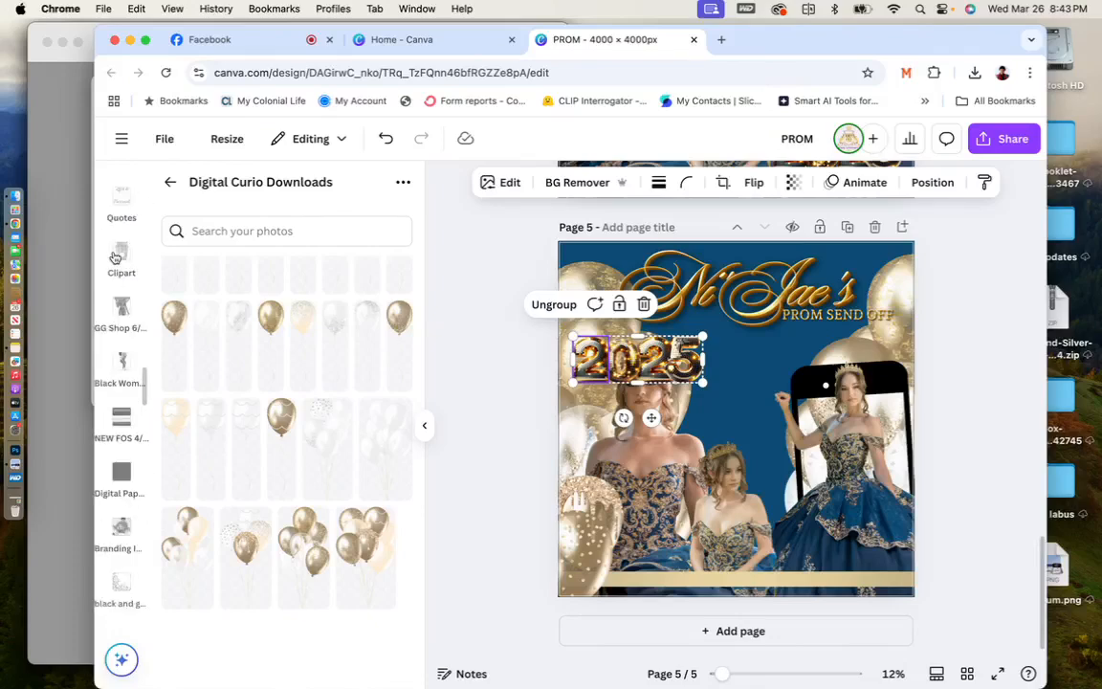
scroll(115, 257, up, 10)
click(117, 255)
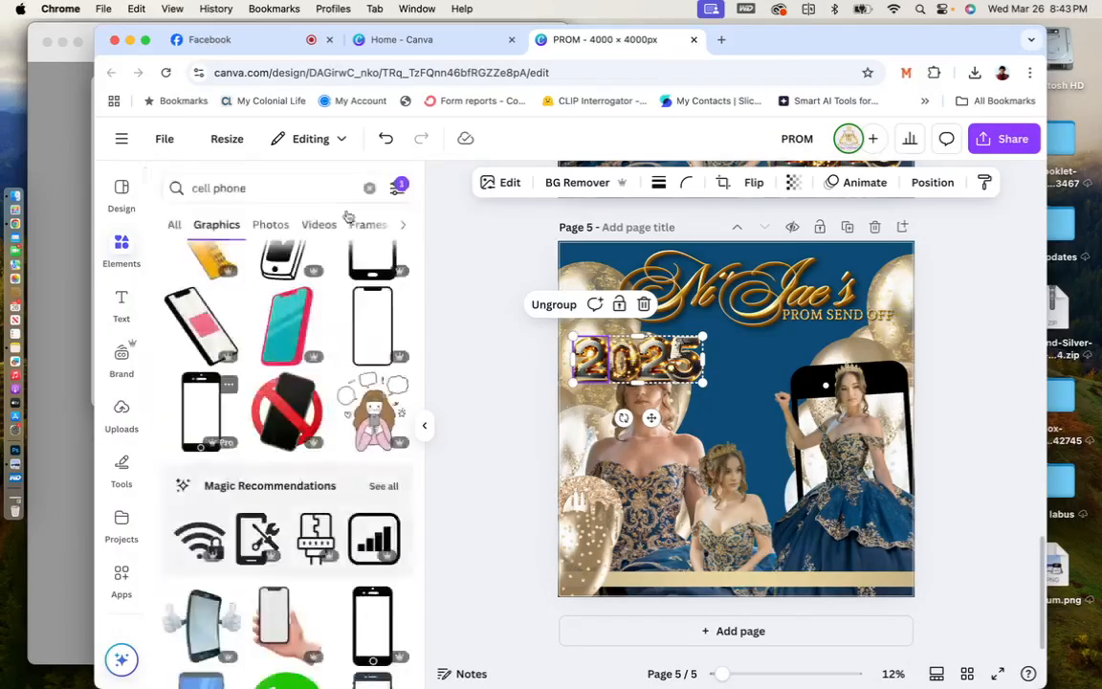
click(369, 190)
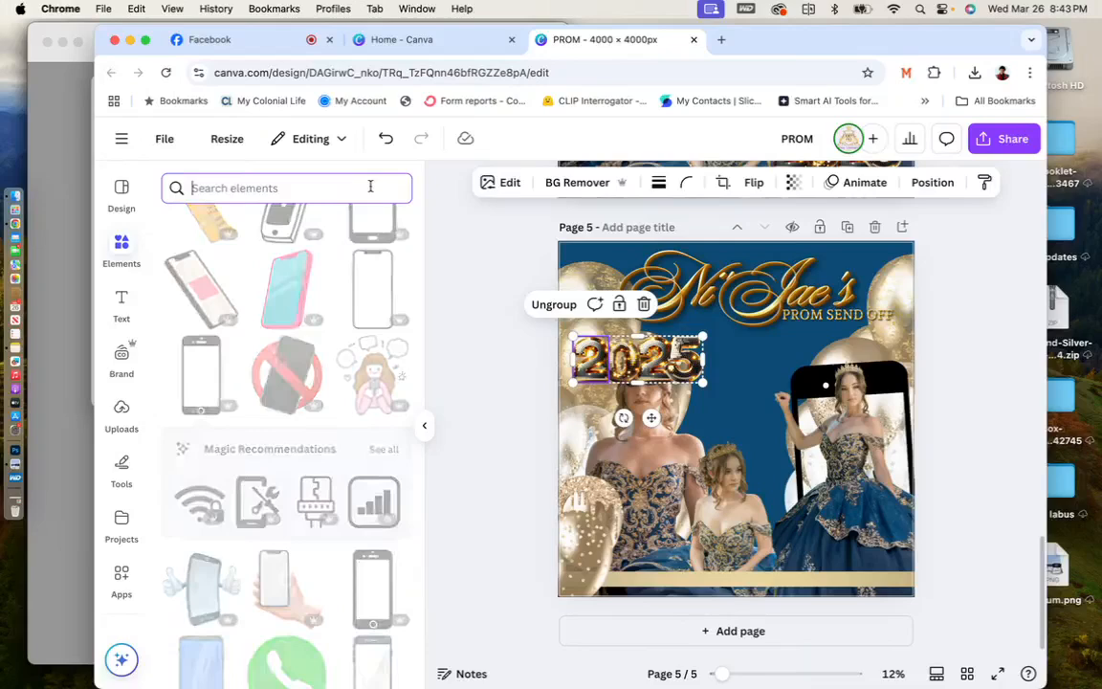
scroll(302, 426, down, 6)
scroll(302, 426, up, 6)
click(188, 402)
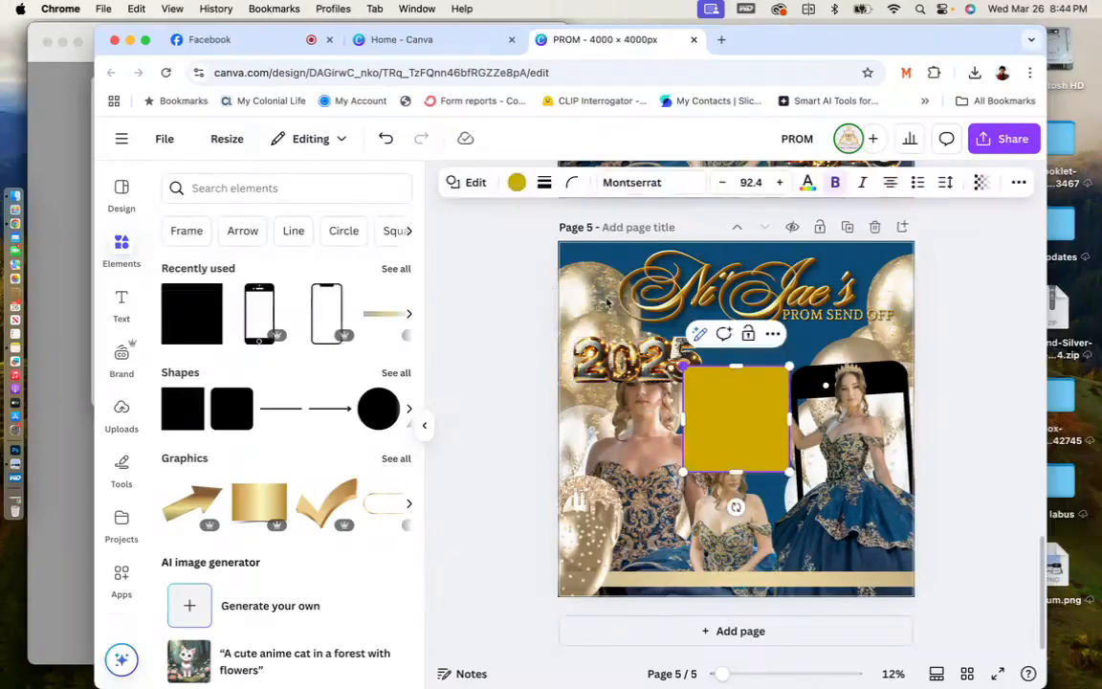
drag(683, 366, 537, 228)
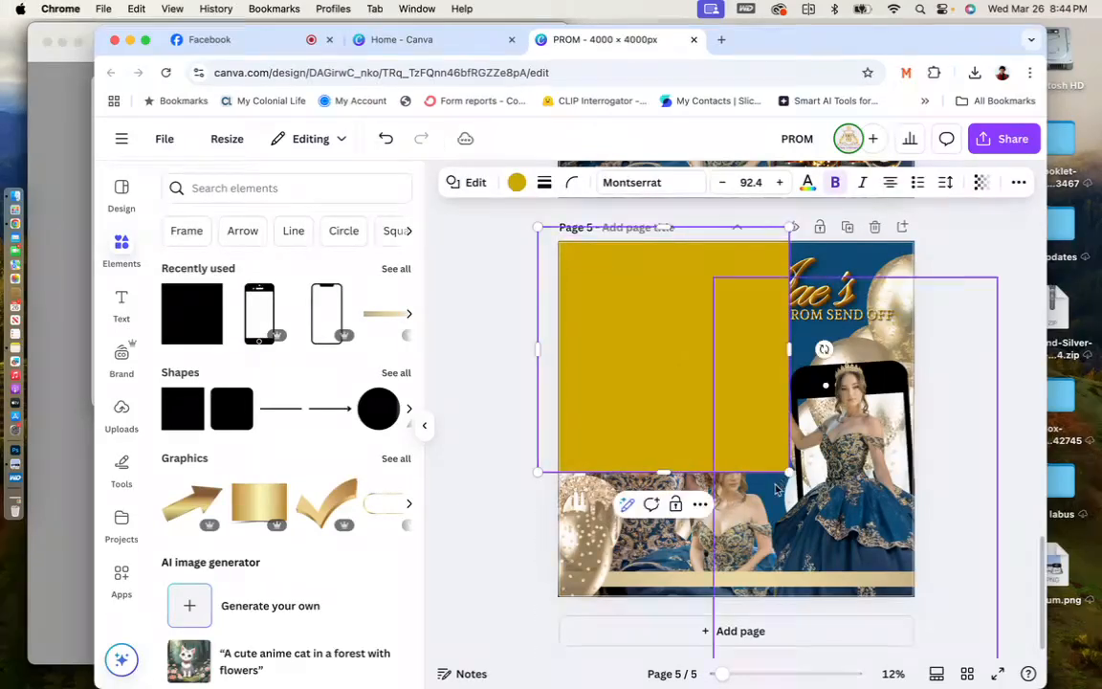
drag(789, 472, 958, 605)
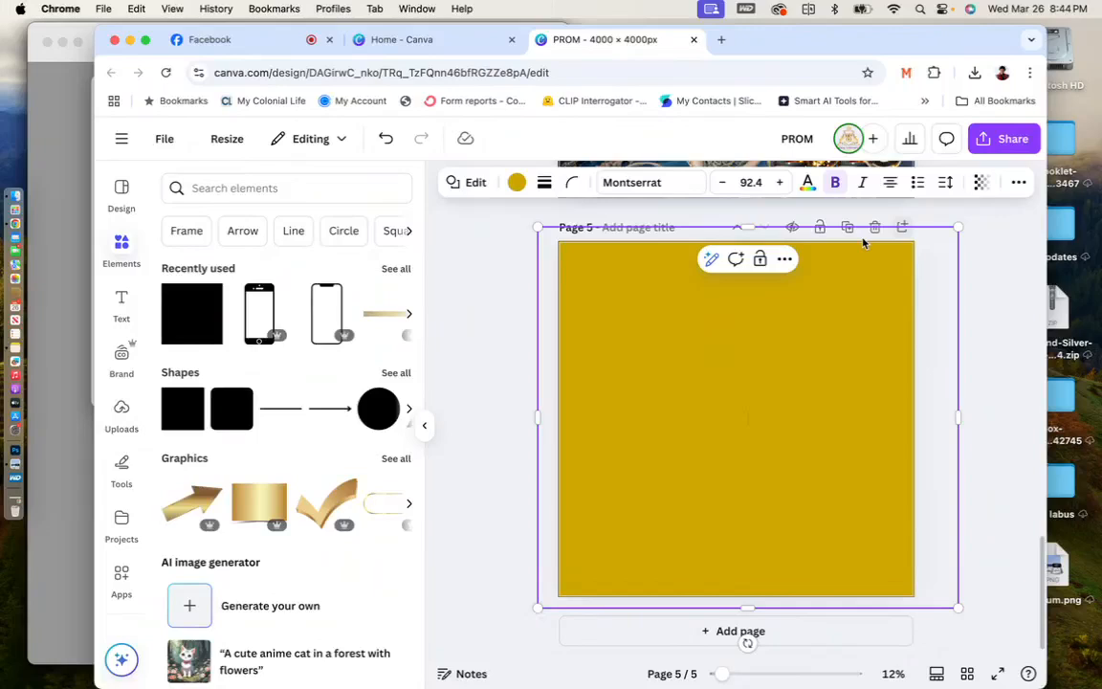
Layer the gold square directly above the blue background, behind all balloons, and set its transparency to 50.
click(785, 259)
mouse_move(838, 441)
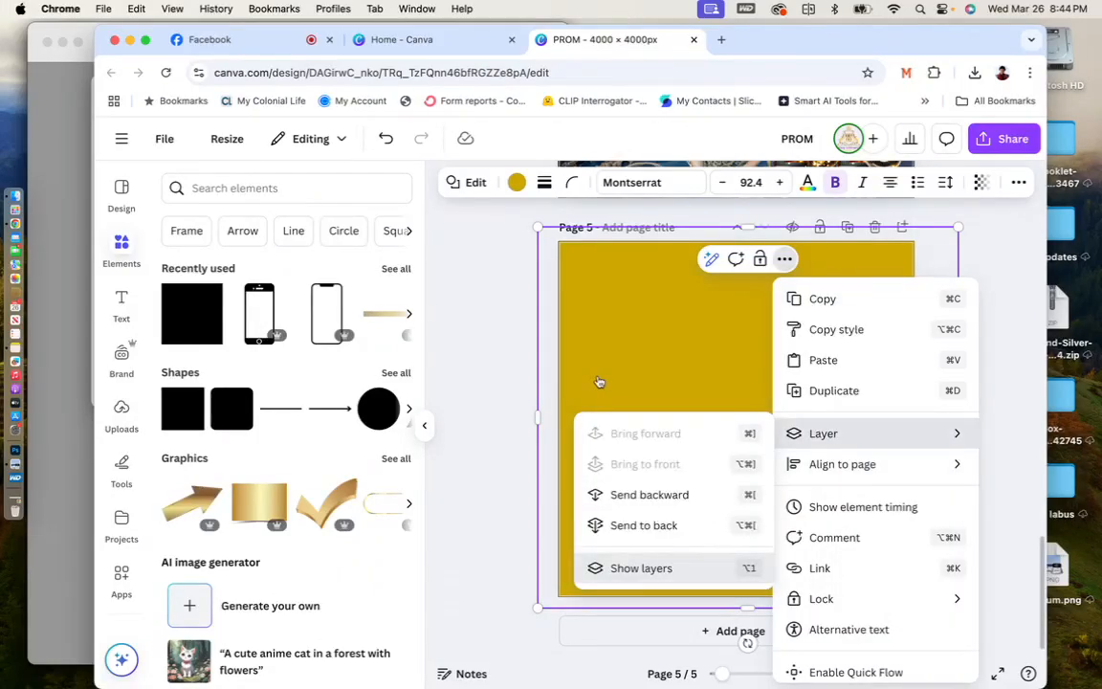
click(641, 569)
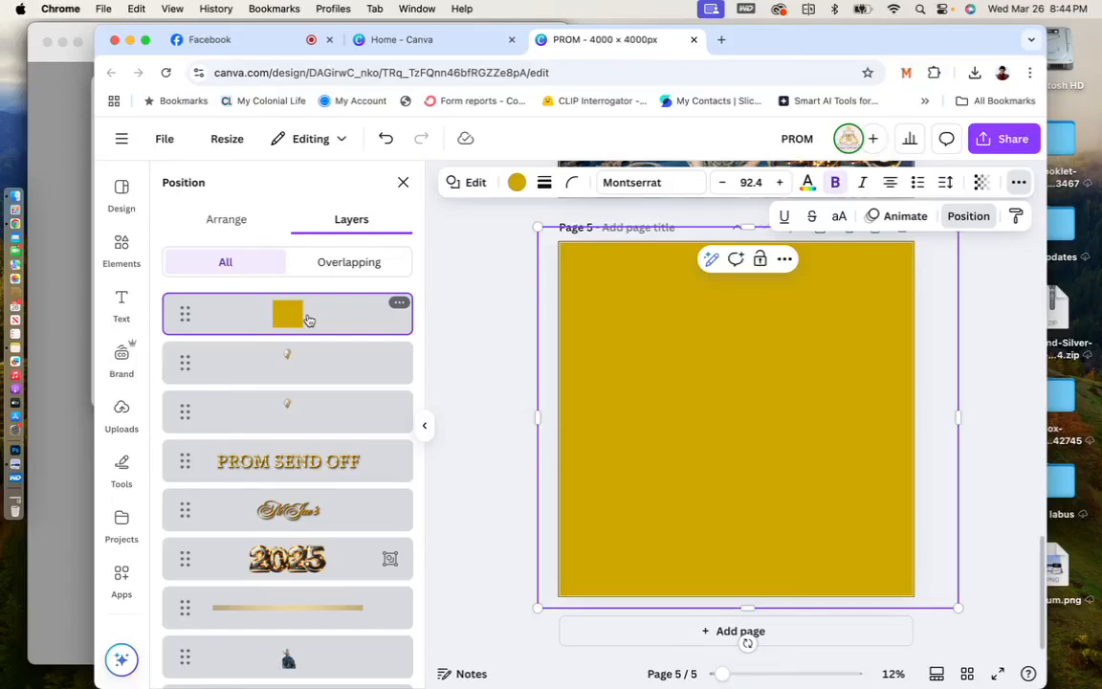
drag(309, 319, 297, 670)
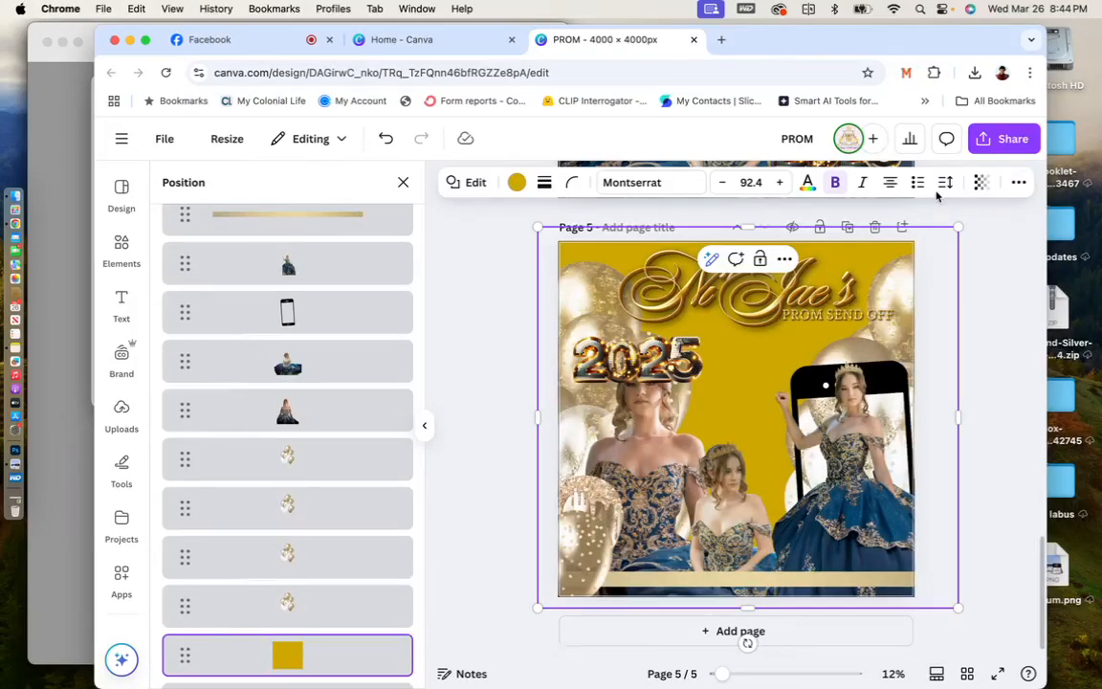
click(980, 182)
drag(979, 246, 921, 244)
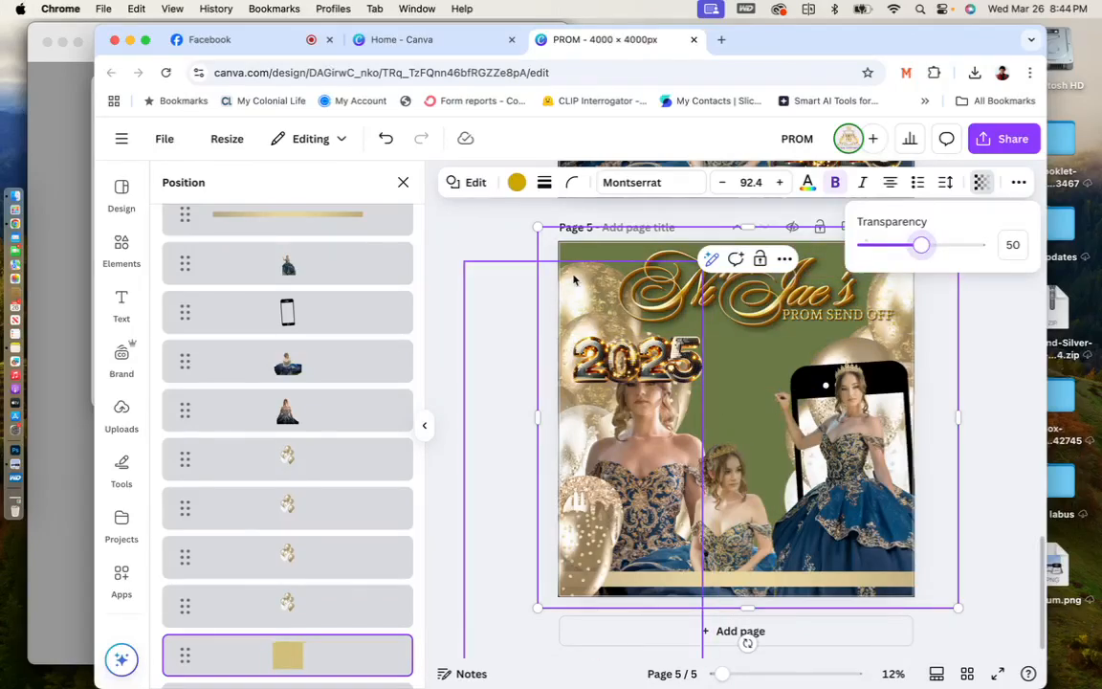
Try the beige and pale sage photo colors on the overlay square and settle on the off-white photo color.
click(517, 183)
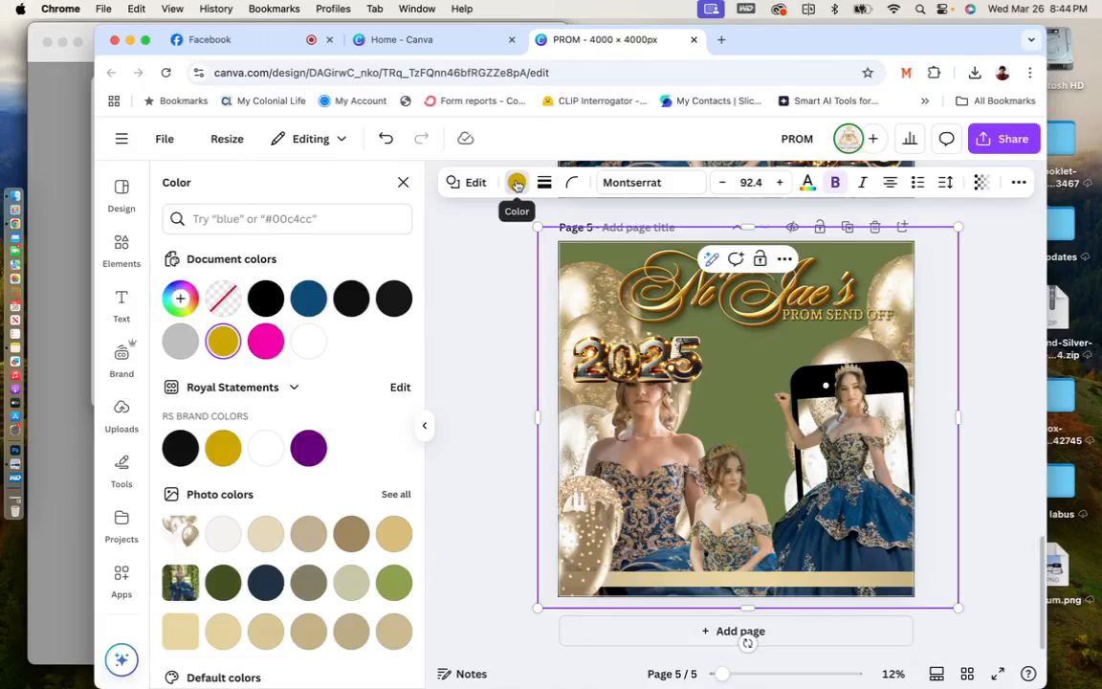
click(224, 538)
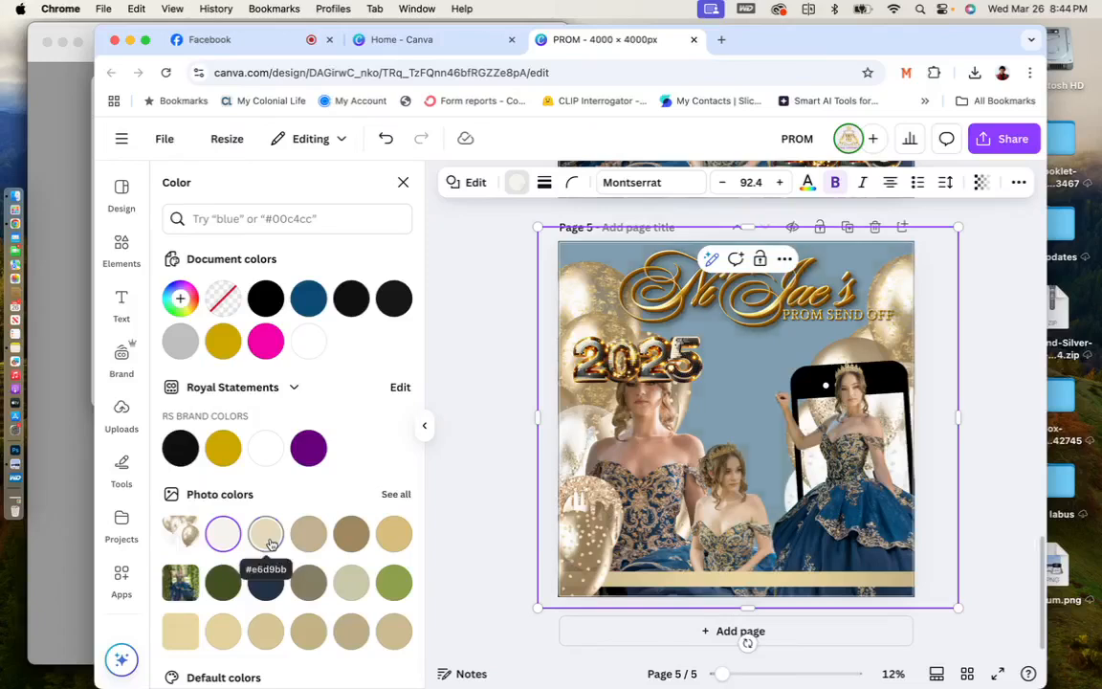
click(268, 539)
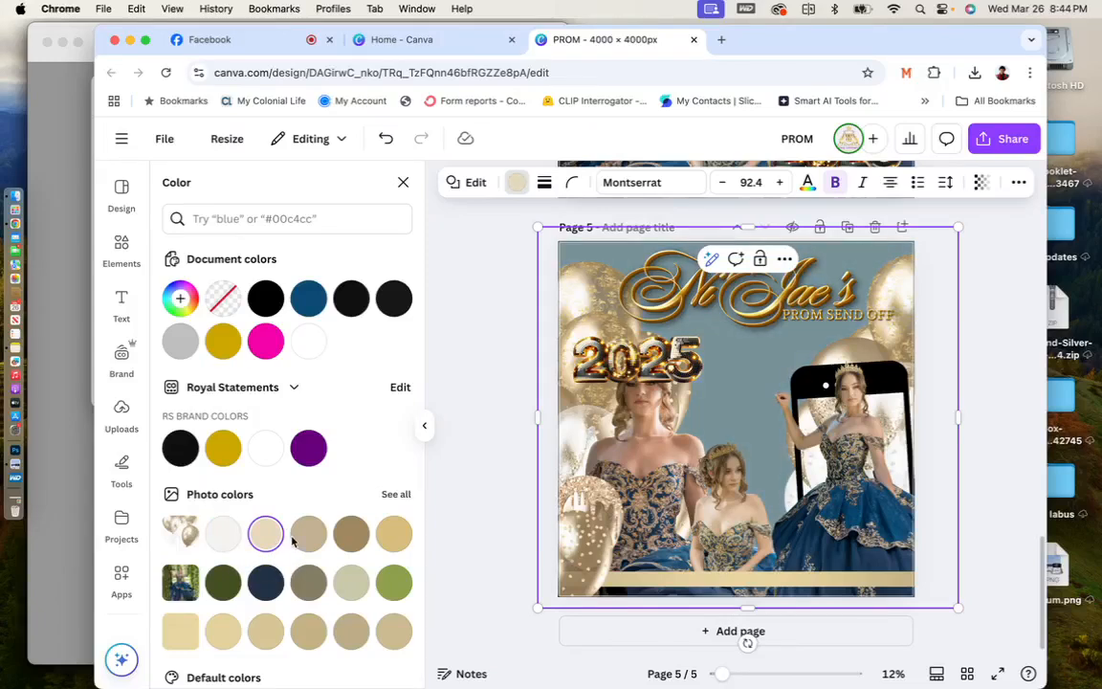
click(351, 582)
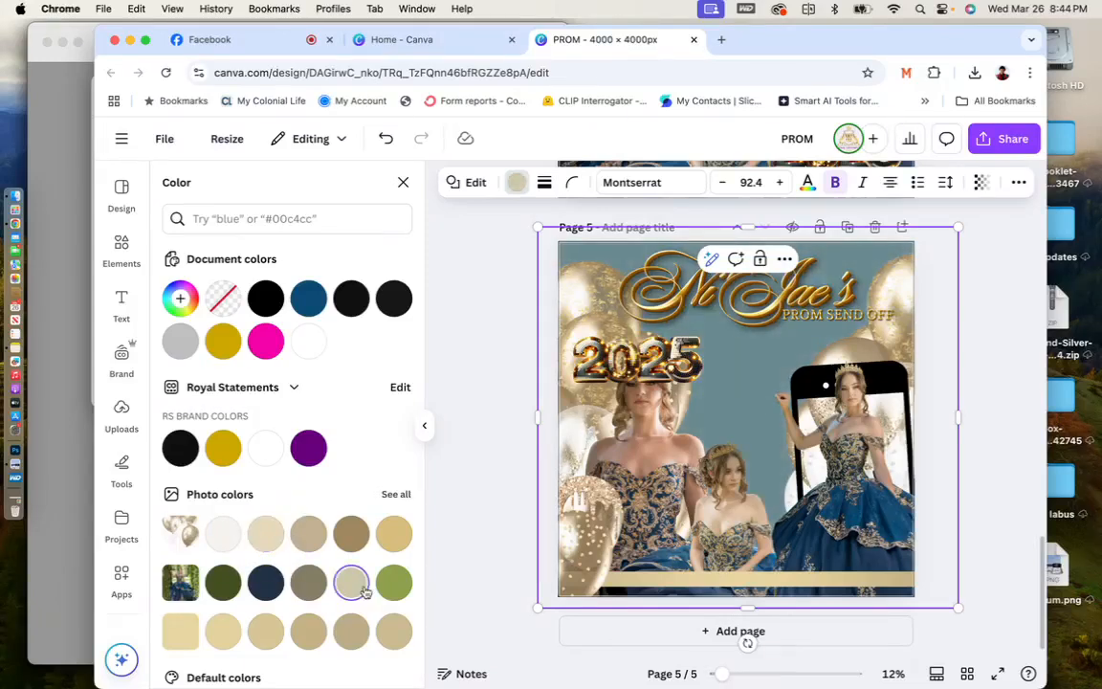
click(224, 536)
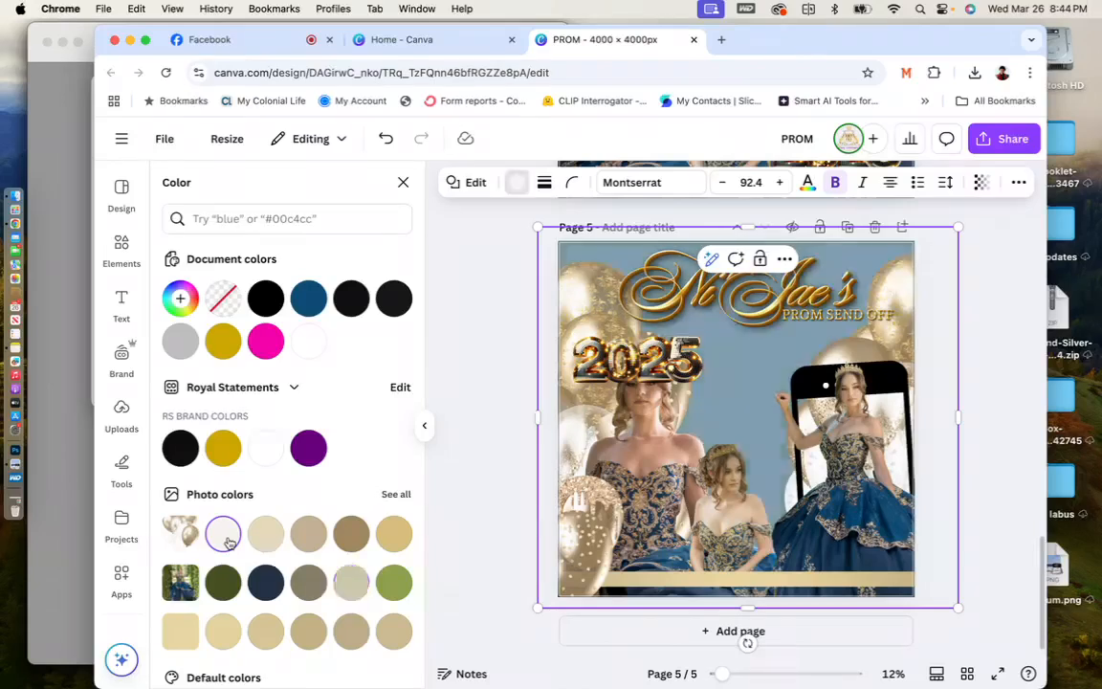
Set the off-white overlay square's transparency to 40.
click(981, 184)
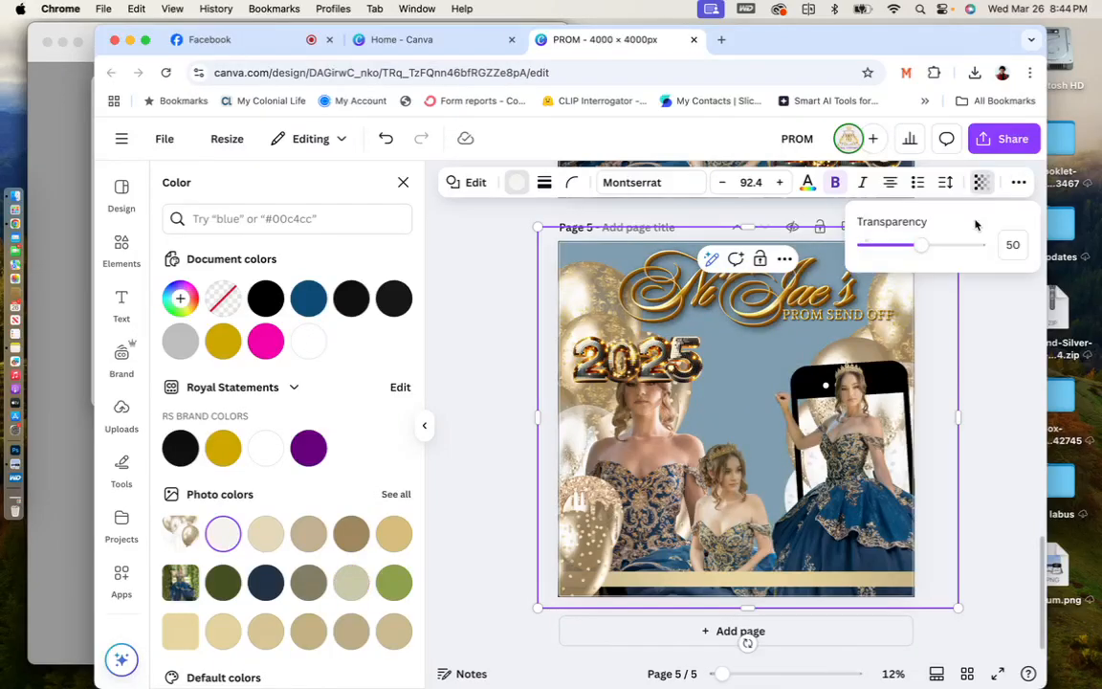
drag(920, 245, 910, 245)
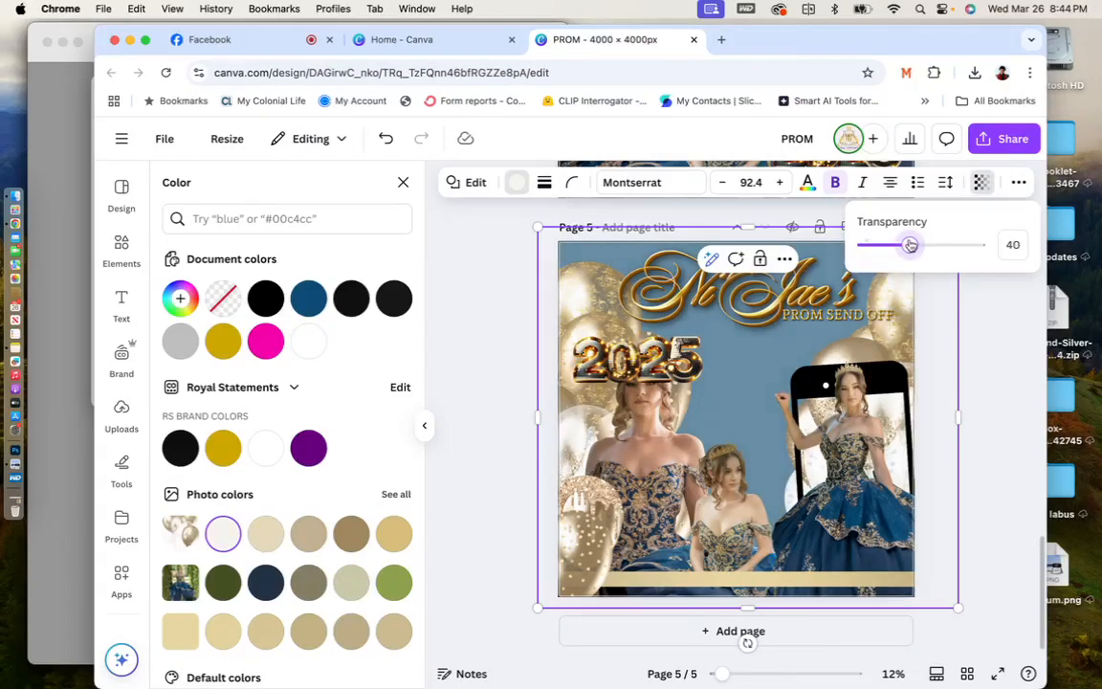
click(1004, 293)
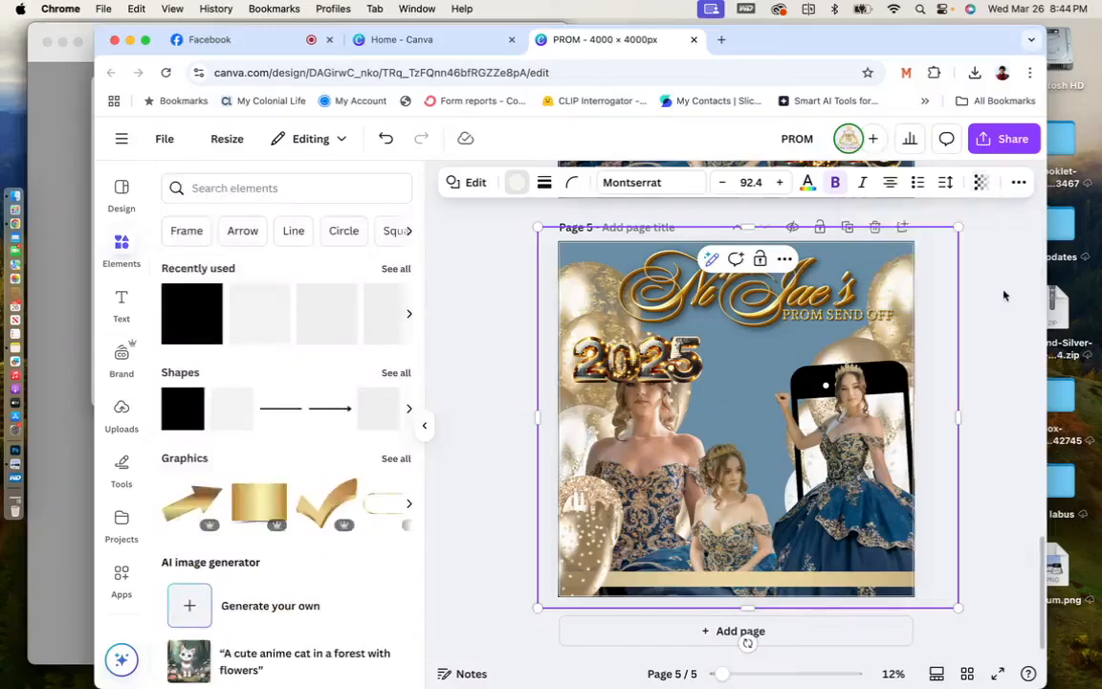
Delete the grouped 2025 balloon numbers from page 5.
click(674, 358)
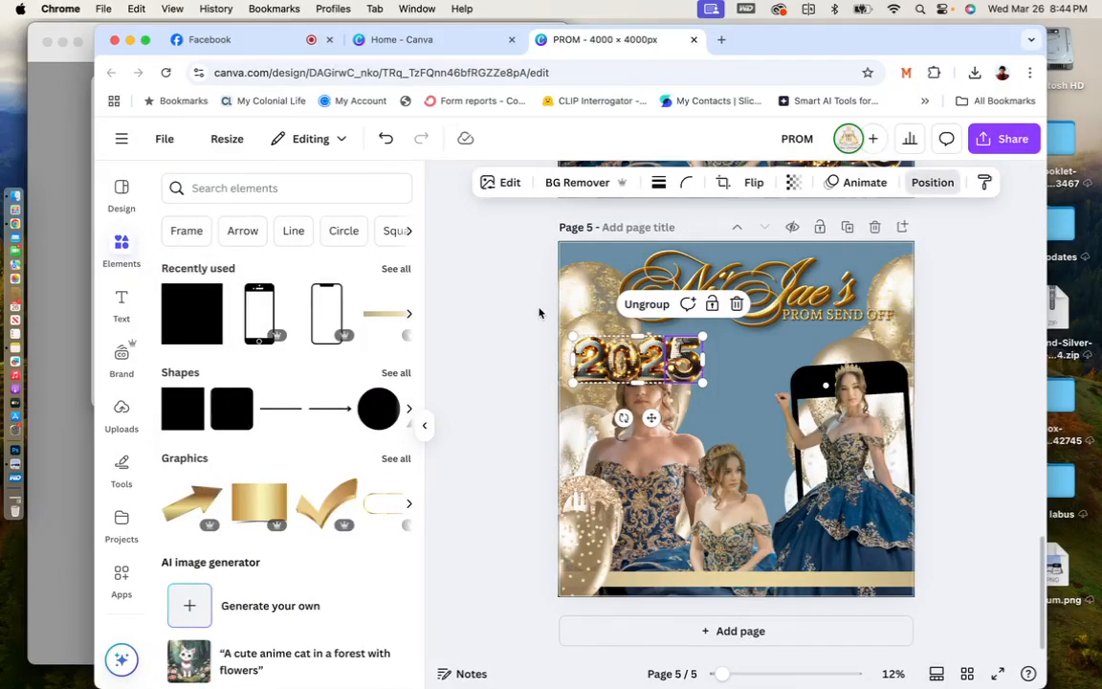
drag(257, 510, 287, 655)
mouse_move(697, 376)
mouse_down()
mouse_move(860, 413)
mouse_move(870, 441)
mouse_move(742, 406)
mouse_move(712, 375)
mouse_up()
drag(713, 377, 691, 241)
key(Delete)
key(Delete)
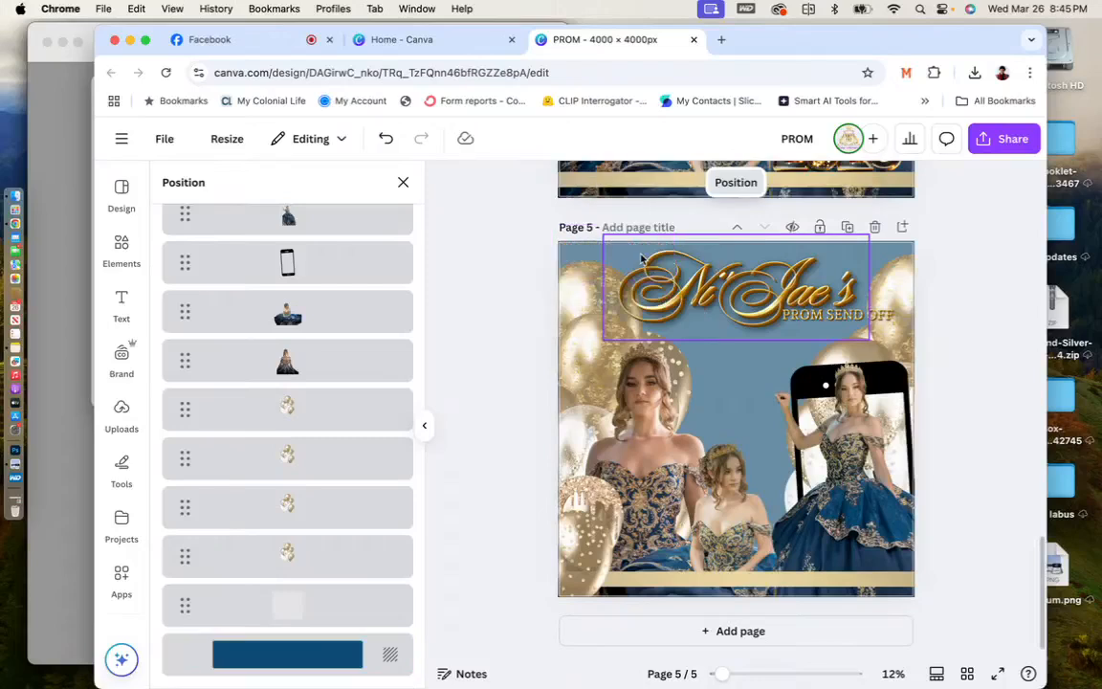
click(964, 301)
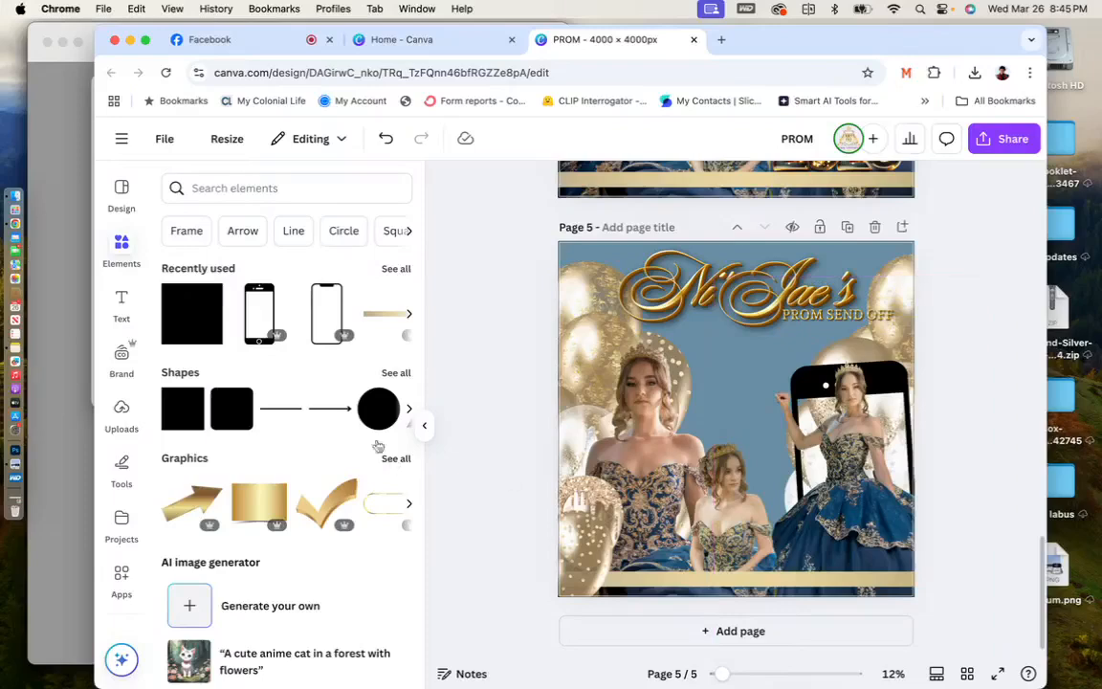
Look through the Black and Silver balloons project folder for a flake or confetti image that suits the flyer.
click(123, 521)
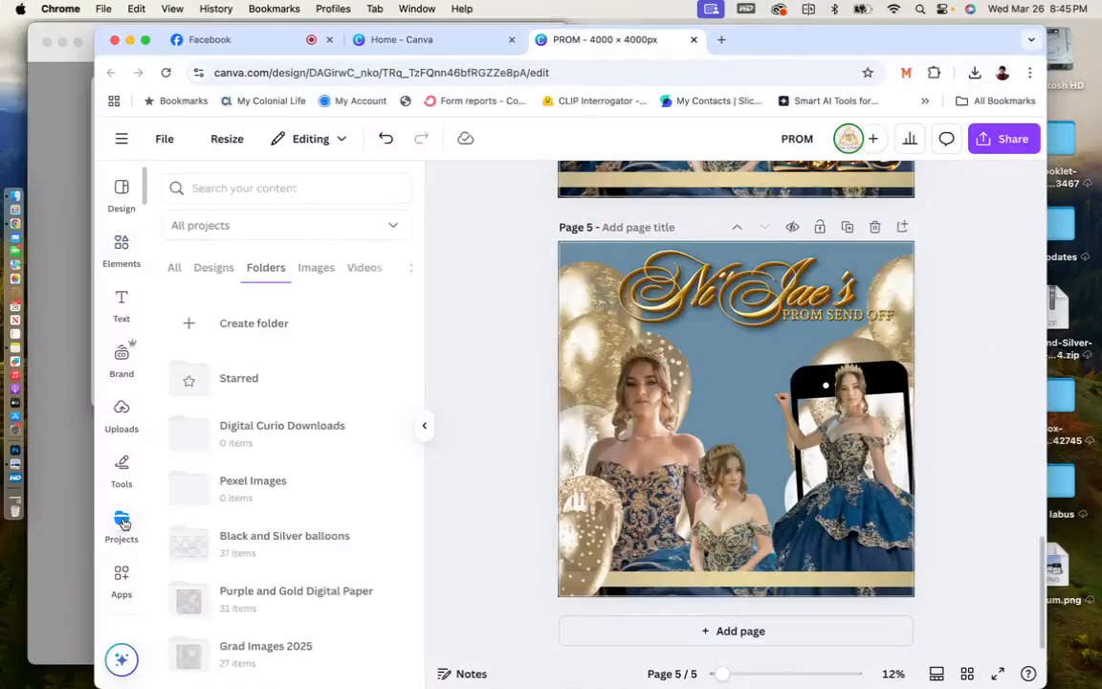
click(285, 536)
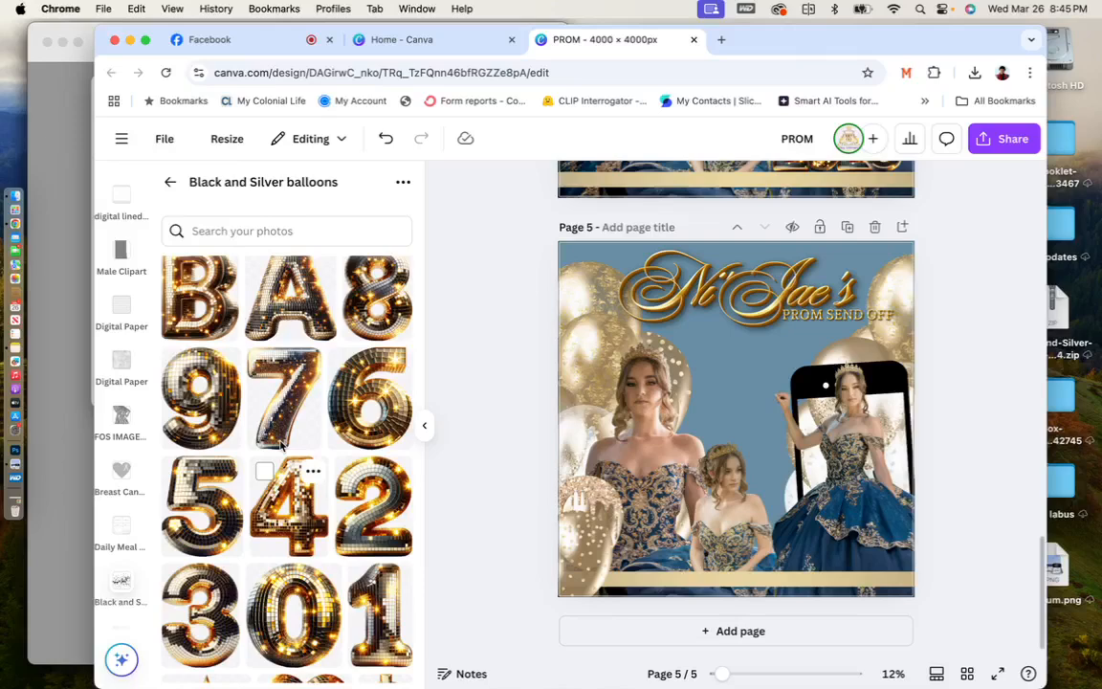
scroll(280, 447, down, 5)
scroll(280, 447, down, 5)
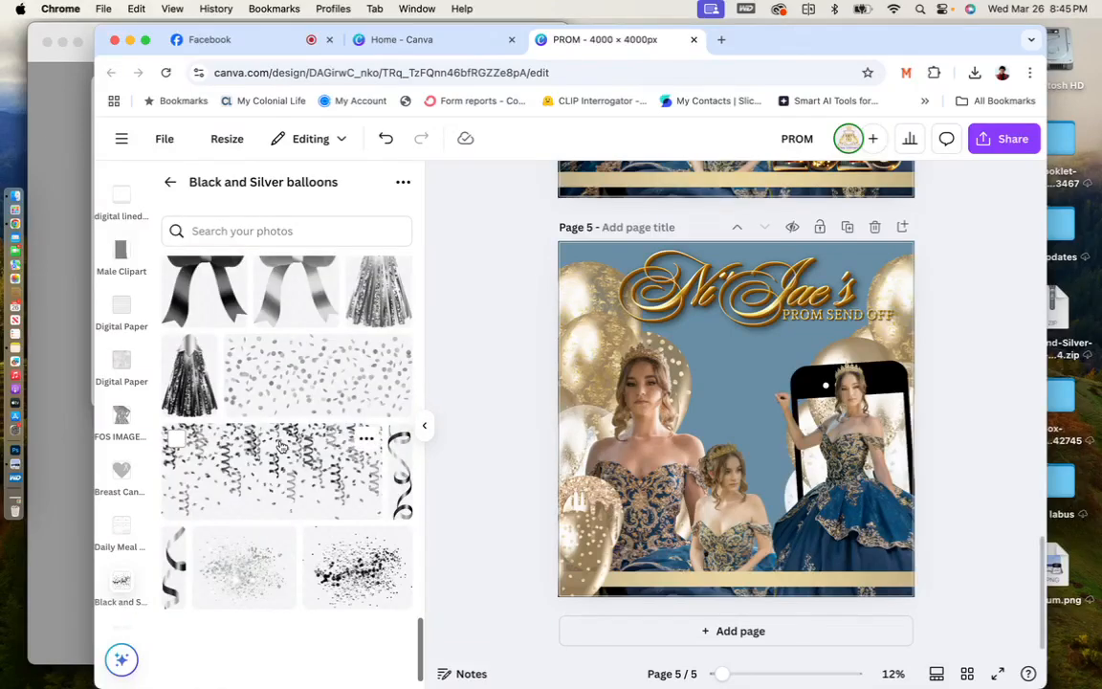
scroll(281, 447, up, 5)
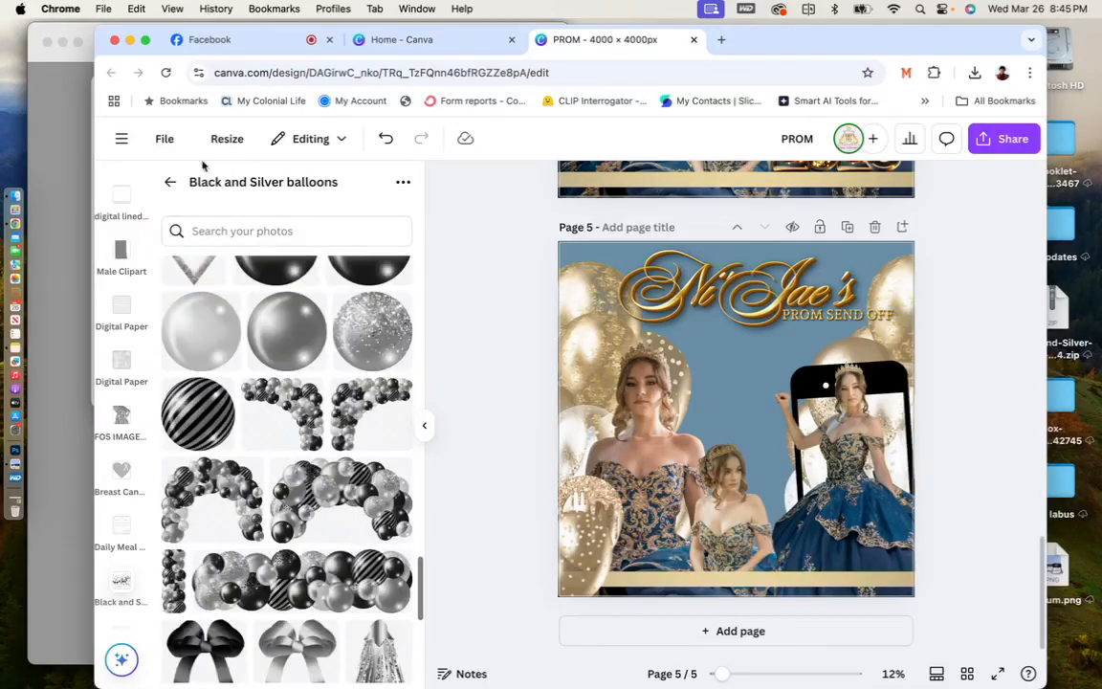
Search the projects for gold flakes and look through the Gold Dust folder for a suitable scatter image.
click(169, 182)
click(241, 188)
text(gold flakes)
key(Return)
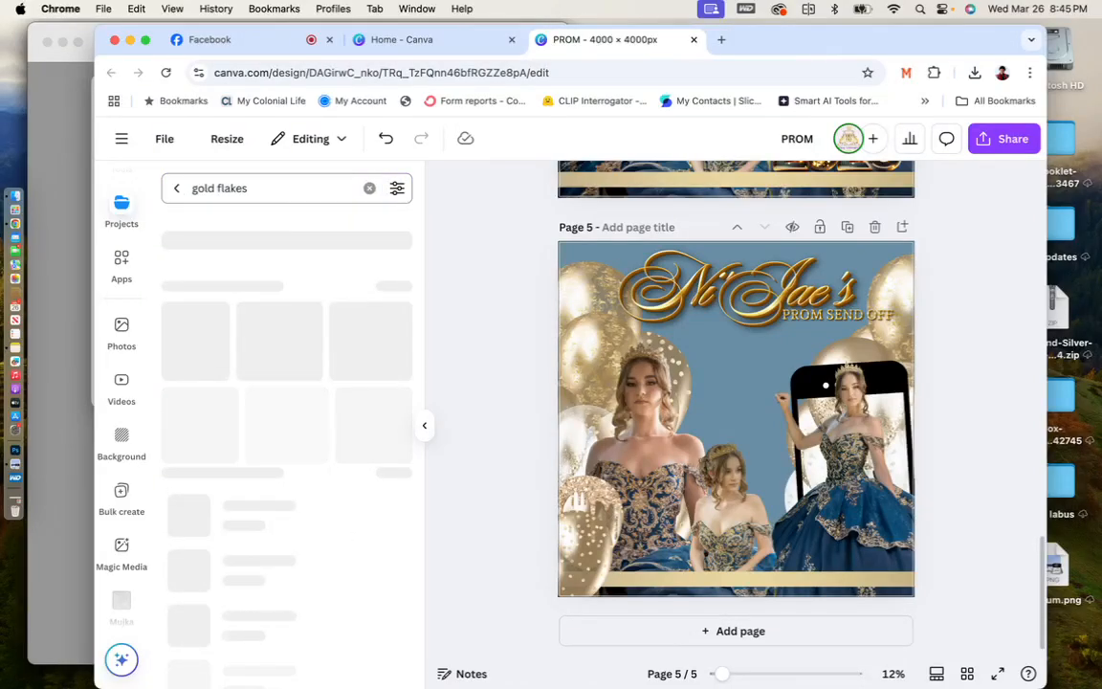
scroll(276, 349, down, 5)
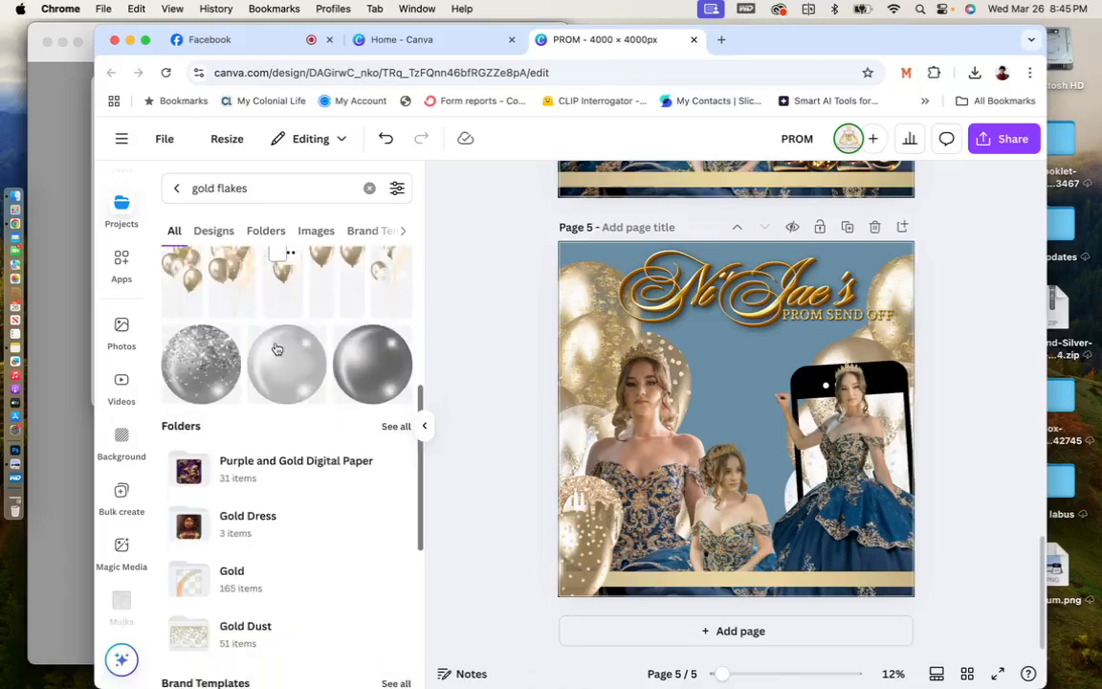
scroll(277, 349, down, 1)
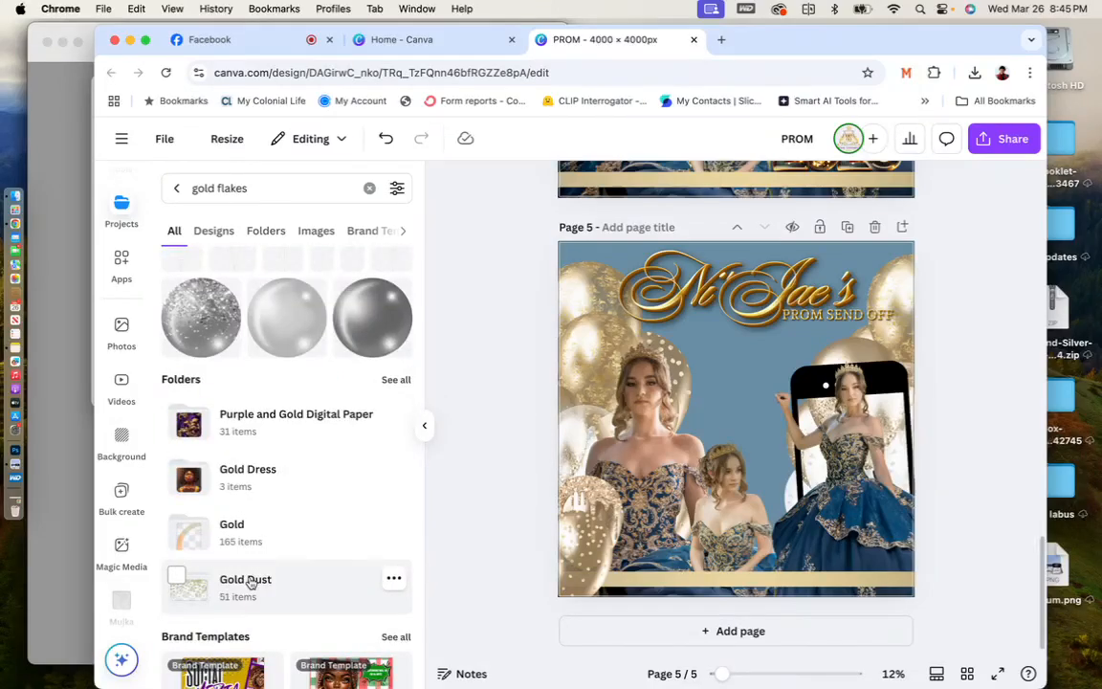
click(246, 580)
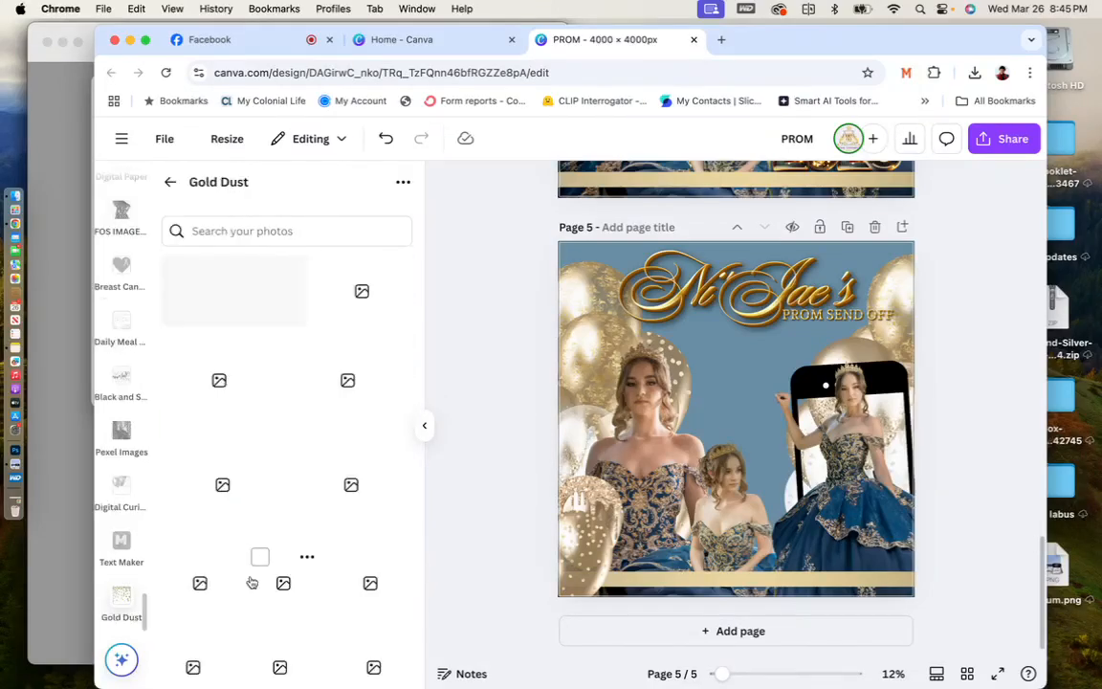
scroll(252, 582, down, 10)
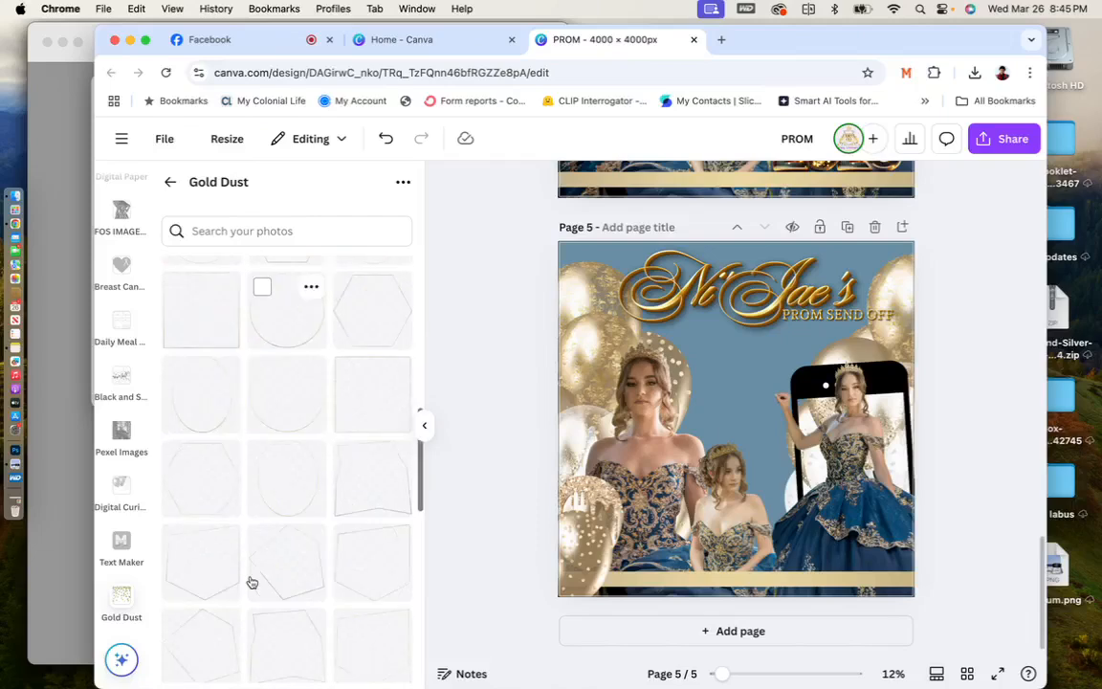
scroll(252, 582, down, 5)
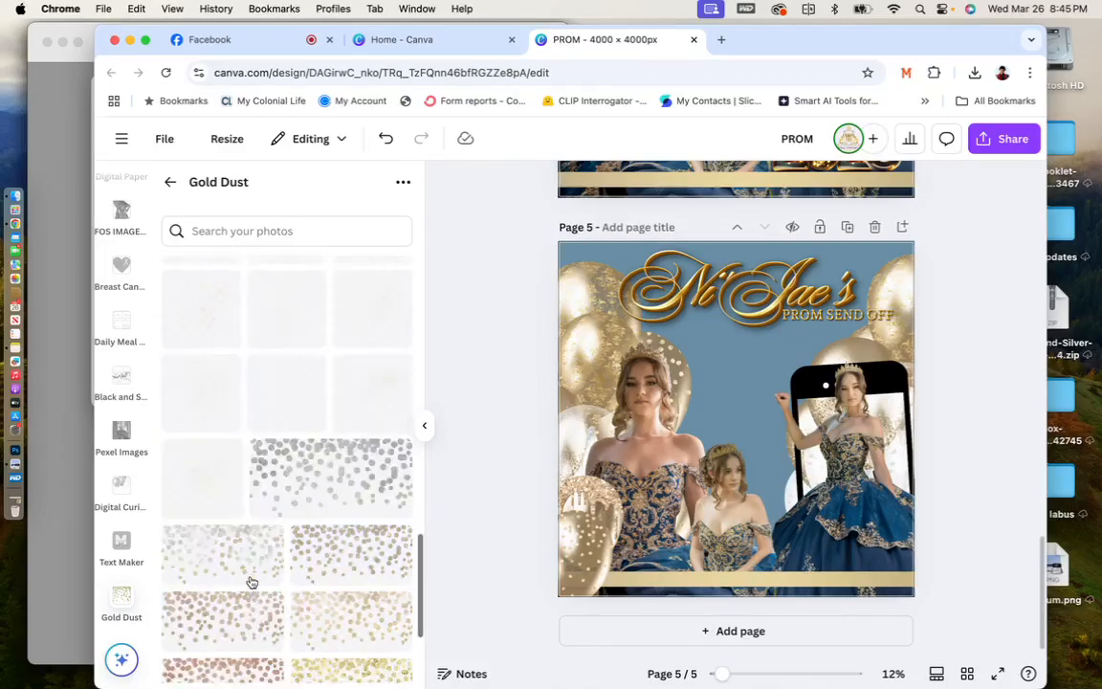
click(169, 182)
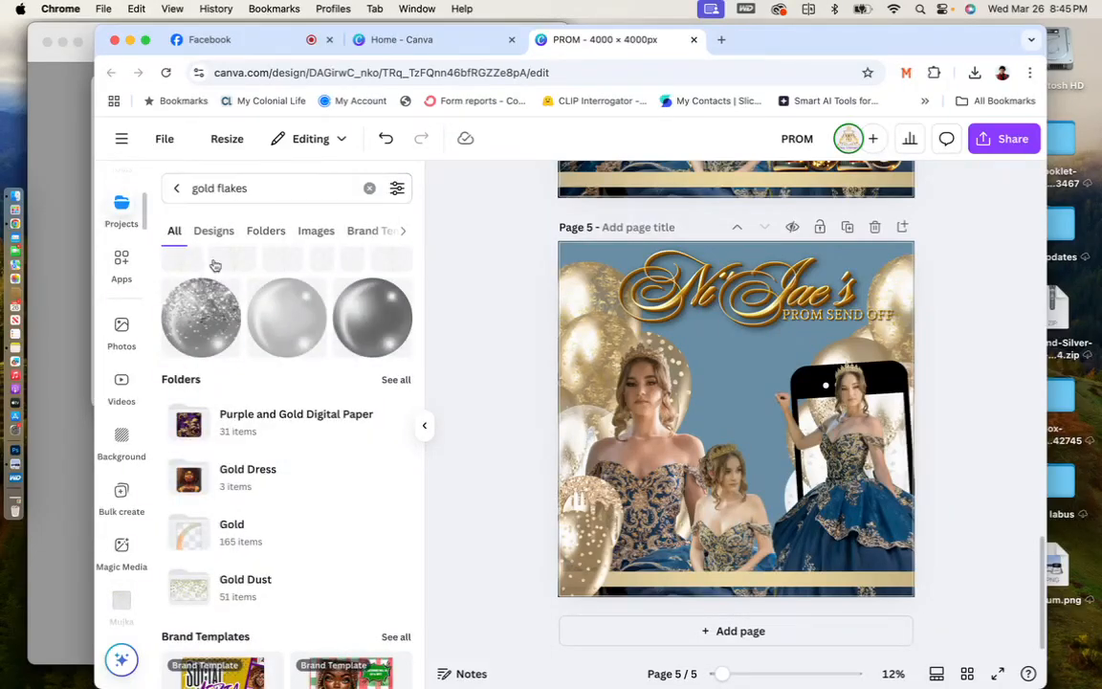
scroll(245, 359, up, 3)
scroll(245, 359, up, 4)
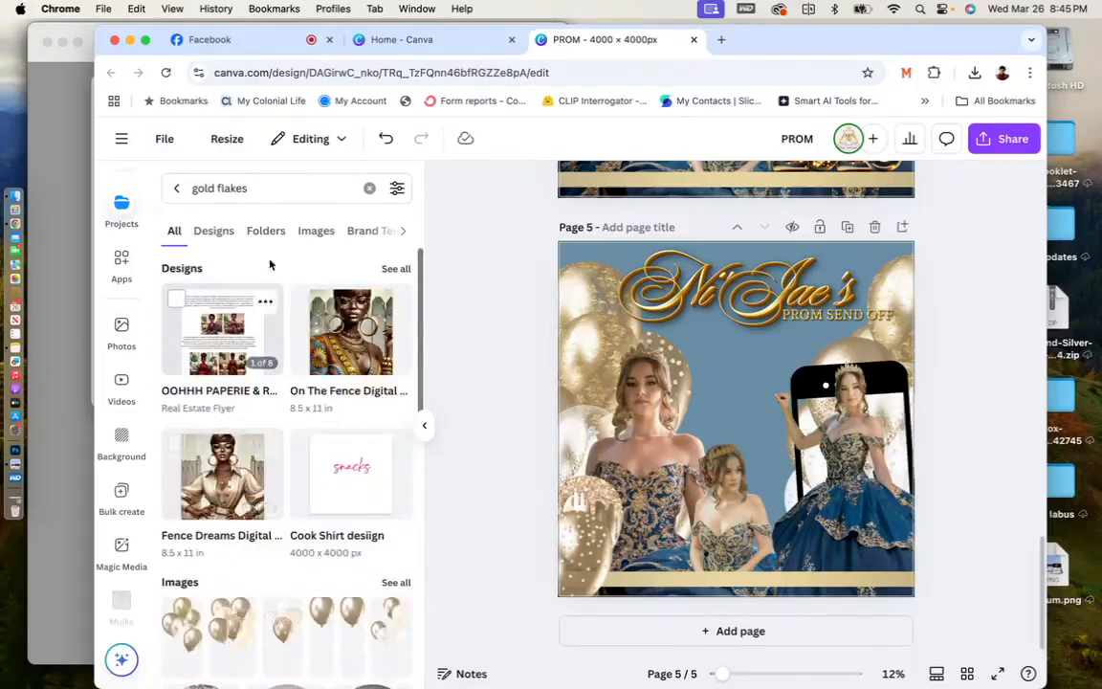
scroll(122, 297, up, 5)
Search the element graphics for gold dust and add the scattered gold flake graphic to page 5.
click(128, 242)
click(293, 184)
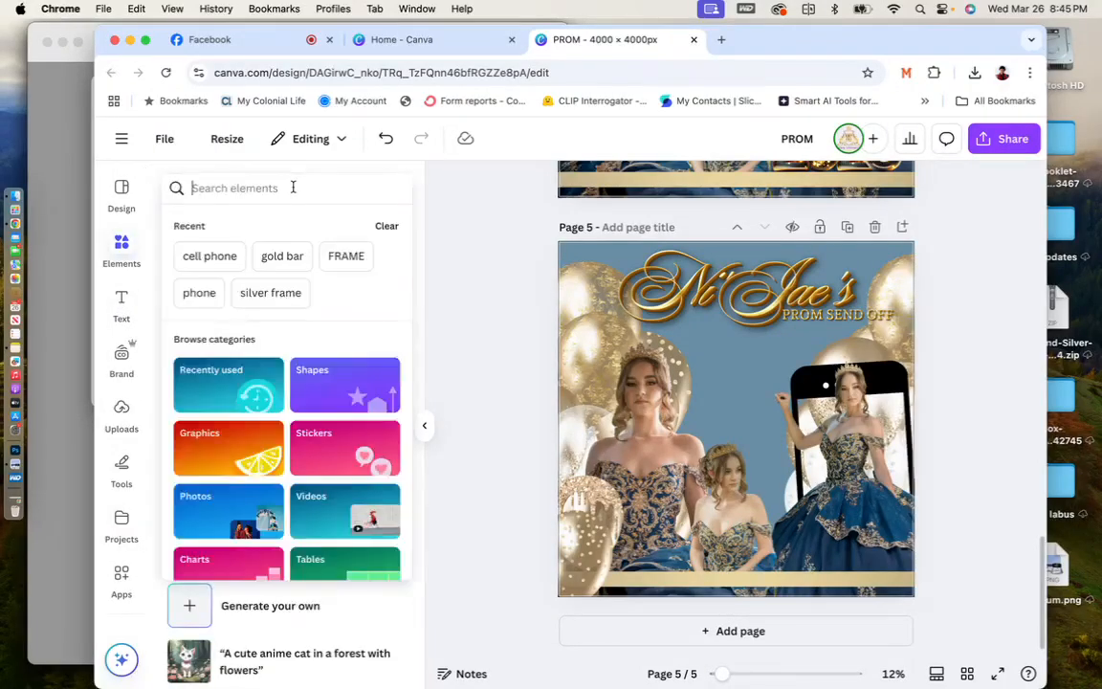
text(gold dust)
key(BackSpace)
text(st)
key(Return)
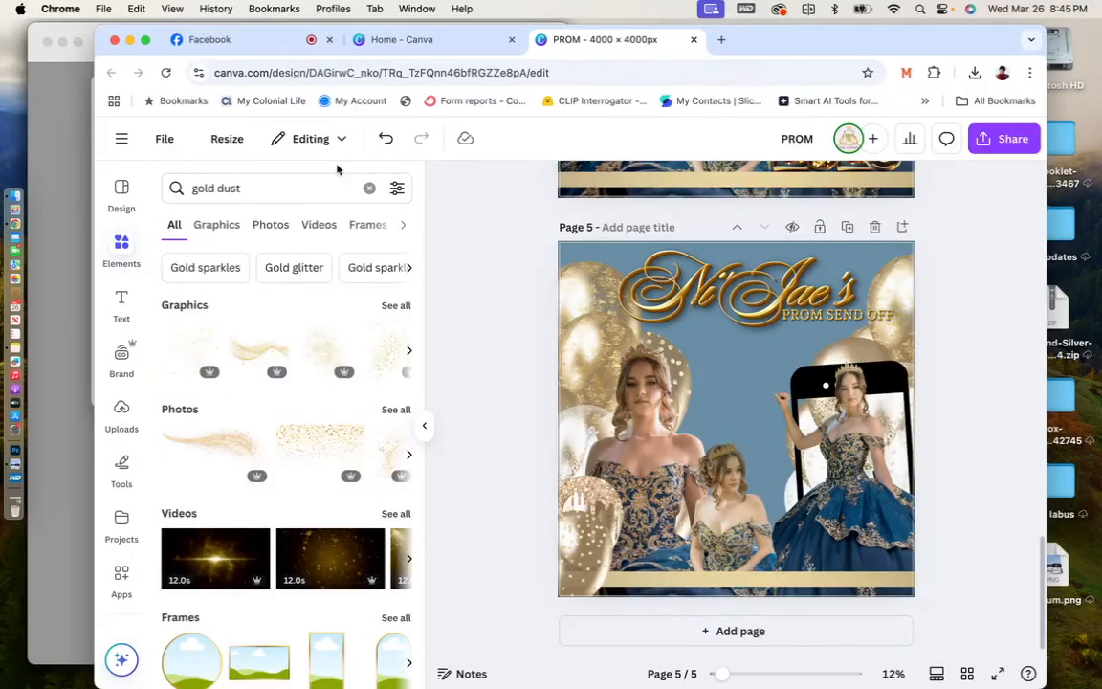
click(216, 224)
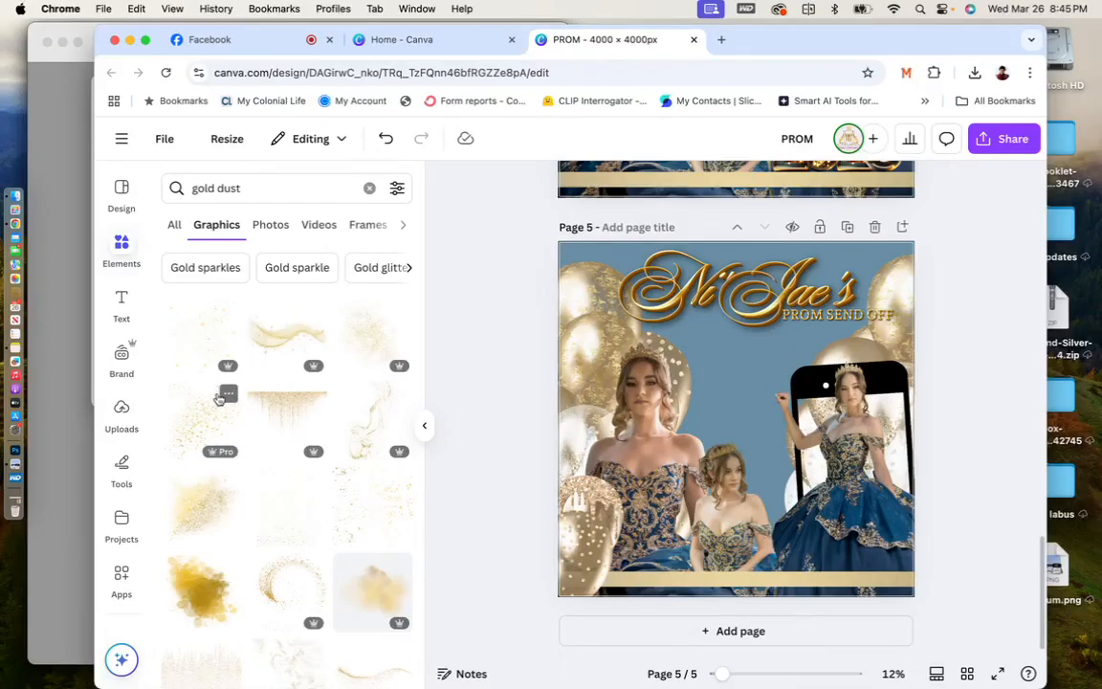
click(219, 398)
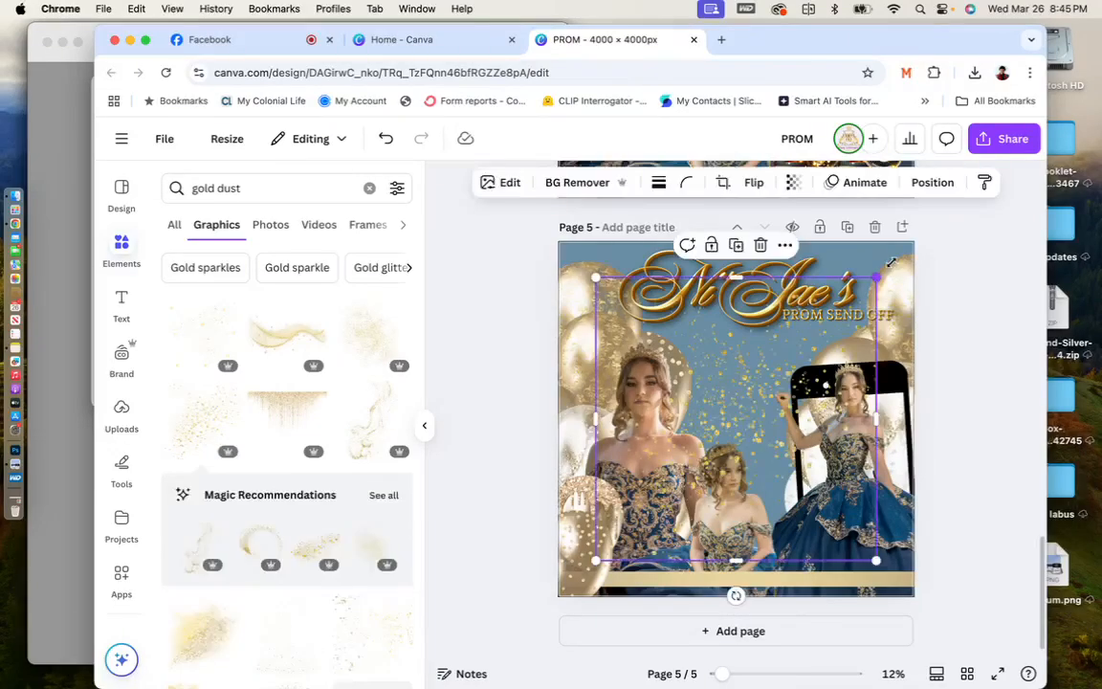
Enlarge the gold dust graphic to cover the whole page and layer it beneath the off-white overlay, directly above the blue background.
drag(891, 262, 971, 182)
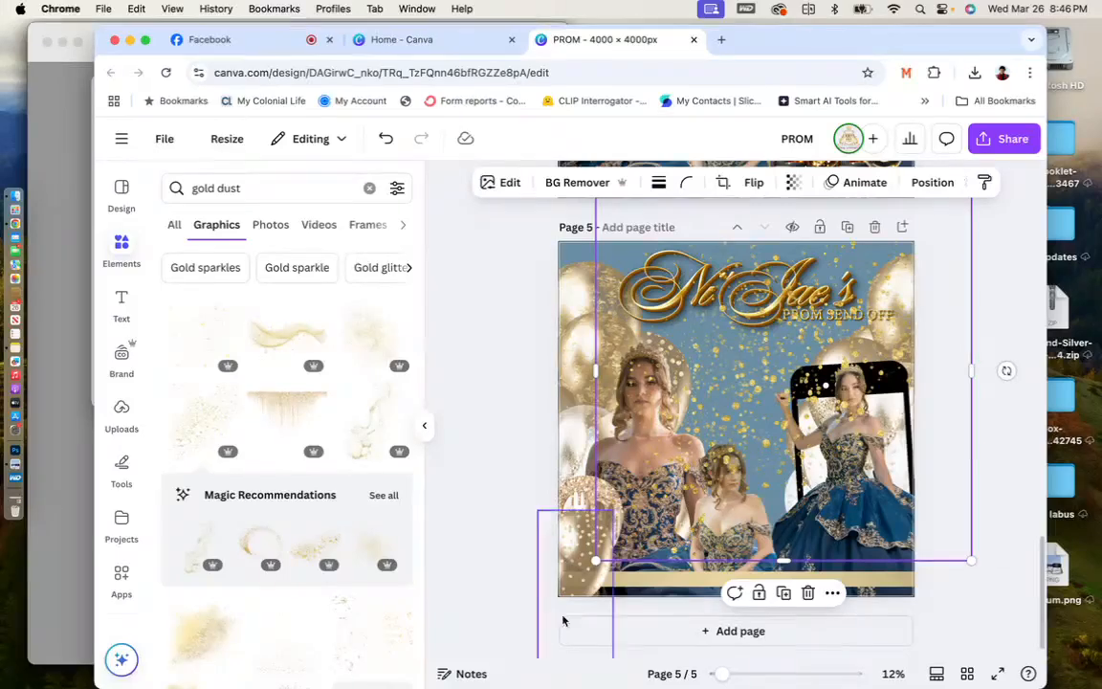
drag(595, 560, 496, 658)
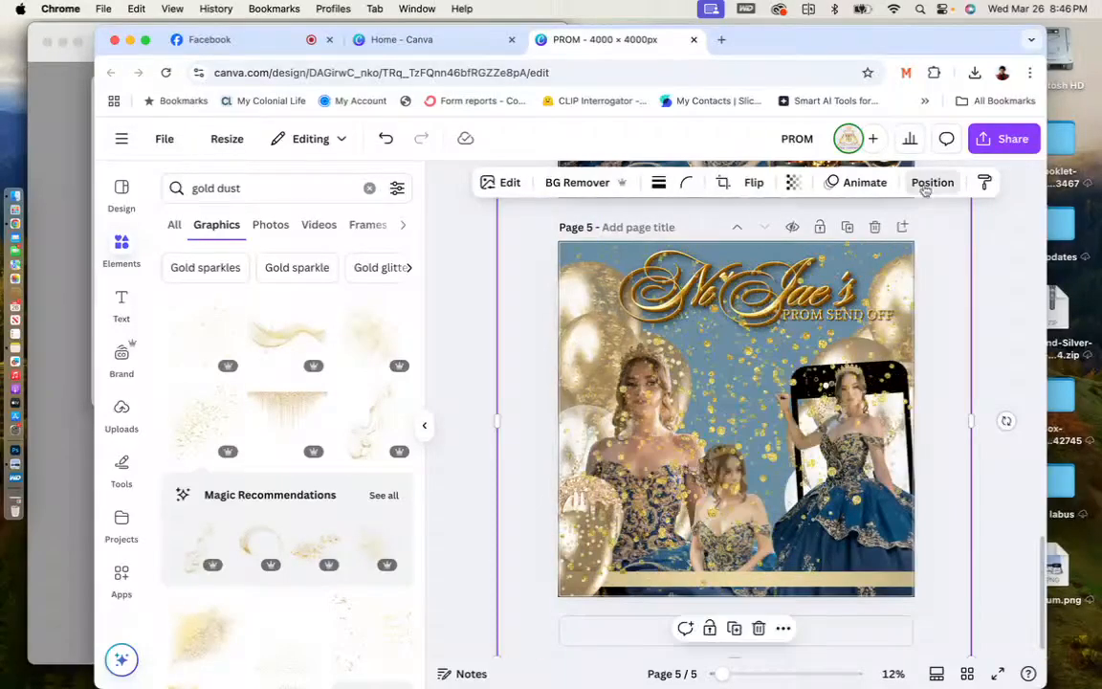
click(933, 182)
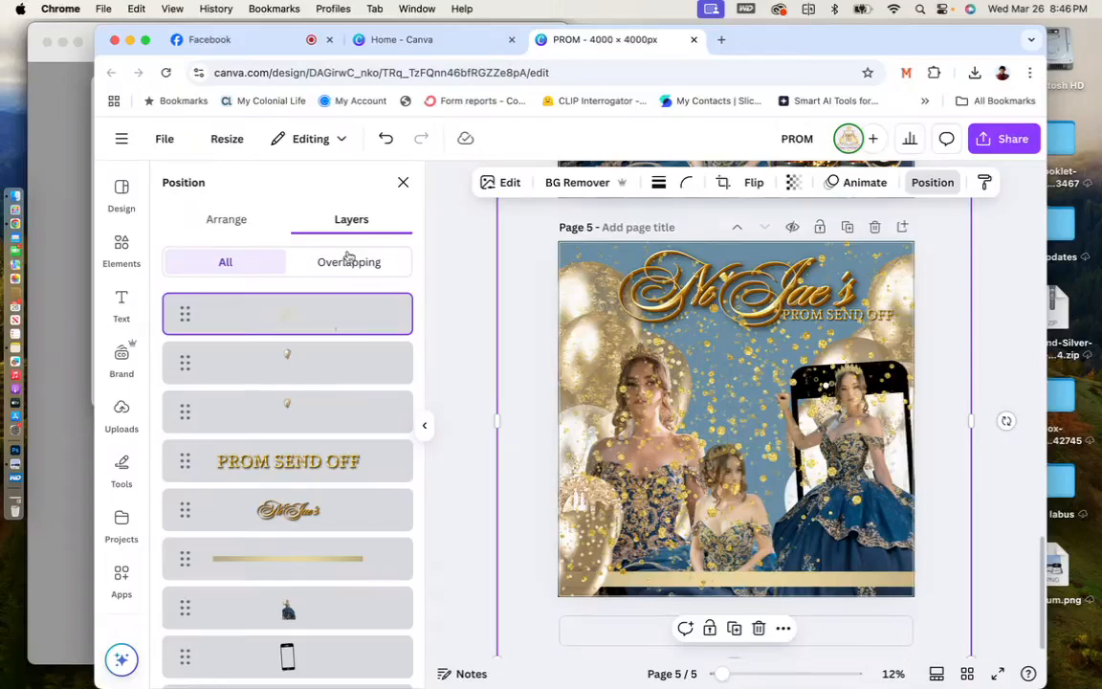
drag(287, 314, 333, 670)
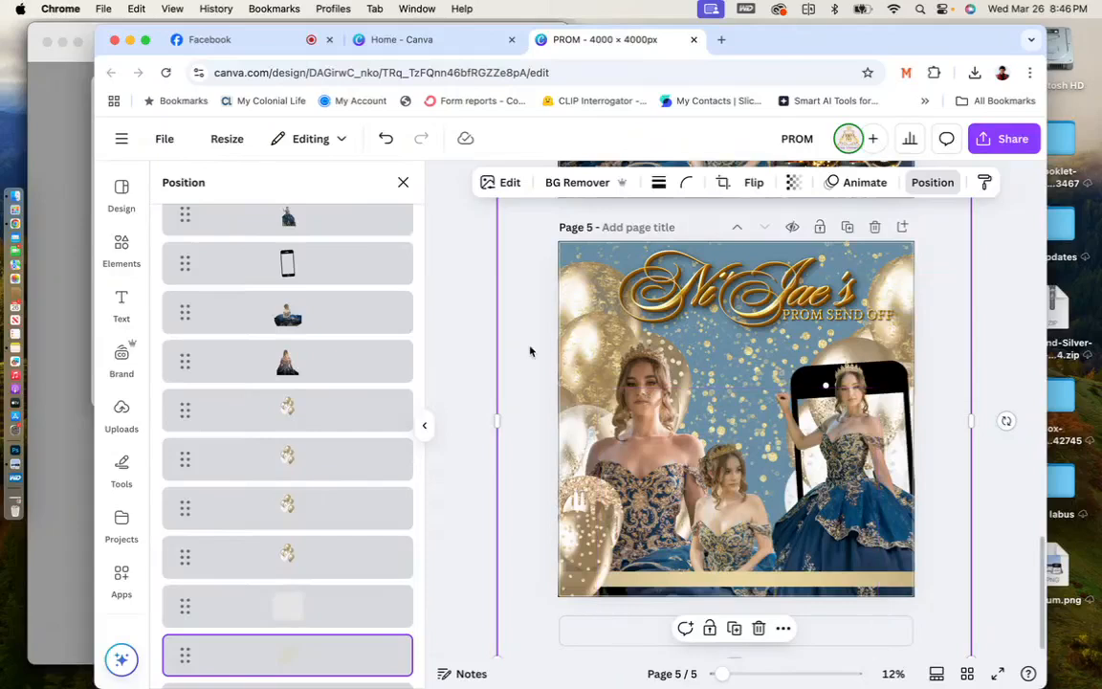
Set the transparency of the selected gold confetti layer on page 5 to 49.
click(793, 182)
drag(832, 245, 807, 247)
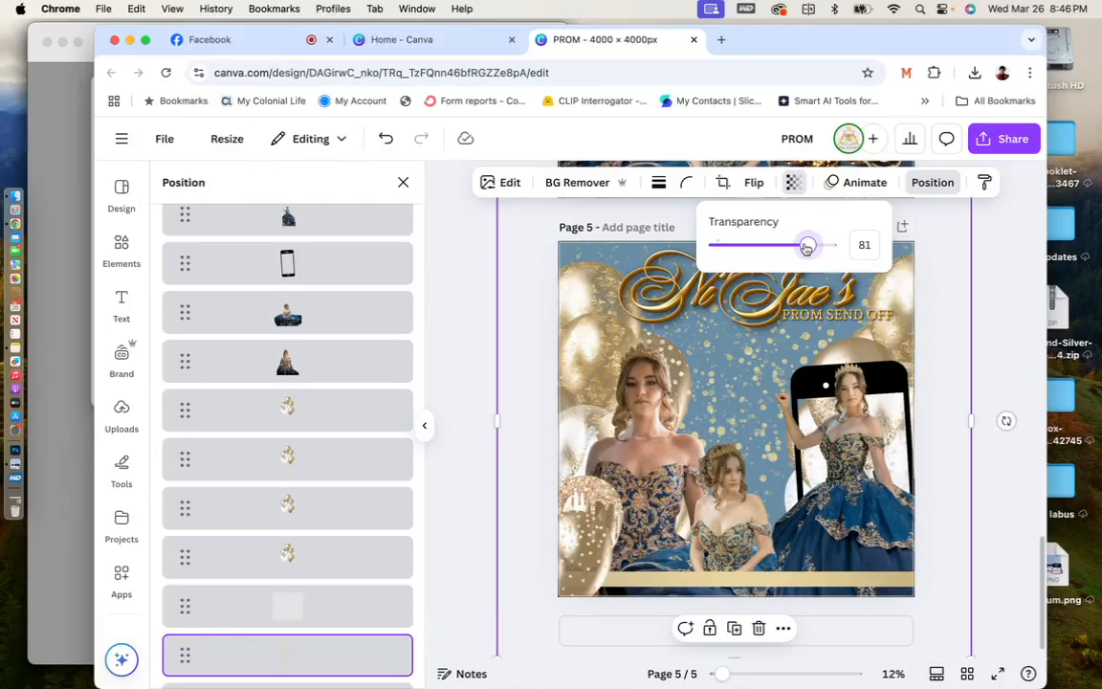
drag(806, 247, 772, 246)
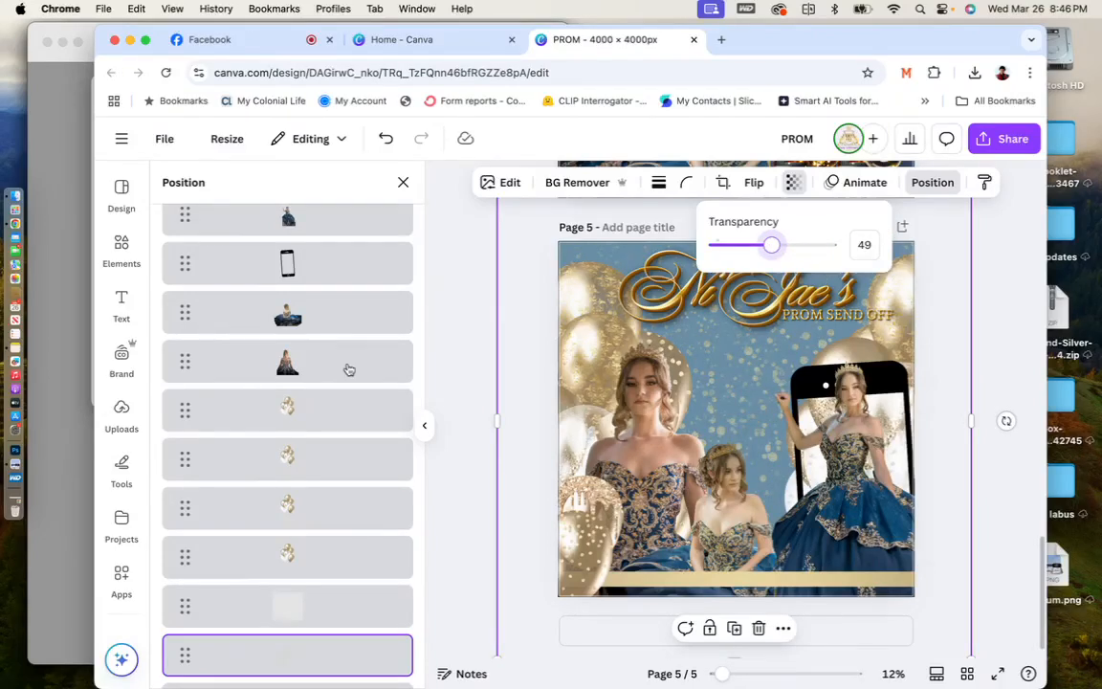
click(713, 306)
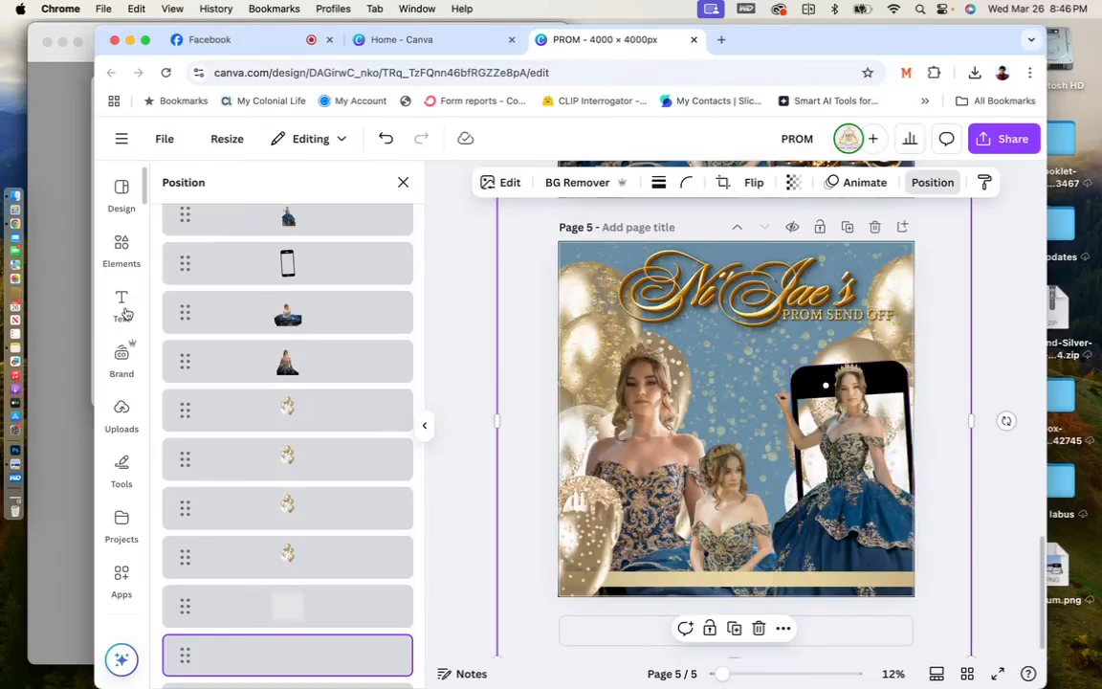
Insert the silver glitter splatter from the Black and Silver balloons folder and enlarge it to cover all of page 5.
click(122, 522)
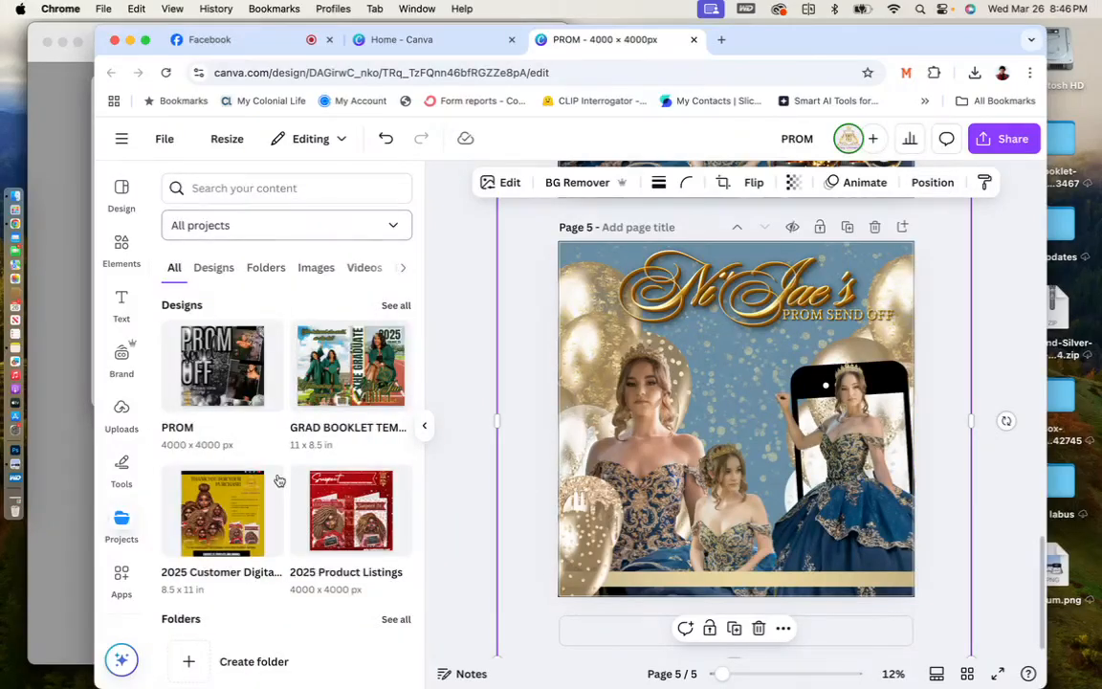
scroll(273, 526, down, 5)
click(265, 565)
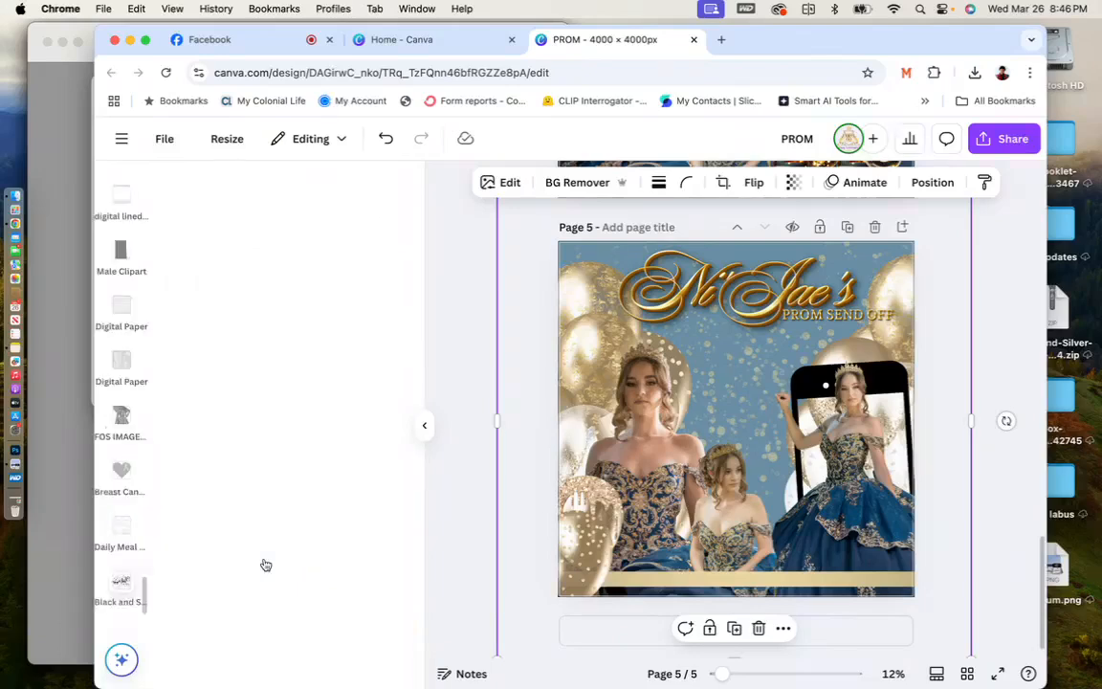
scroll(265, 565, down, 3)
scroll(265, 564, down, 5)
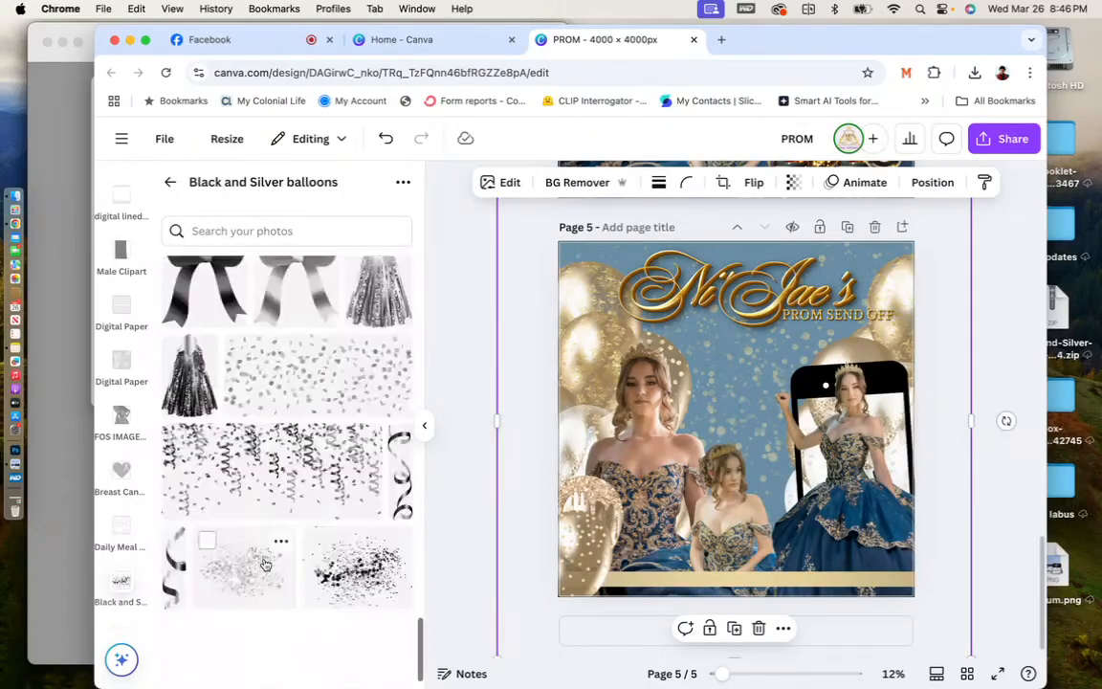
click(265, 565)
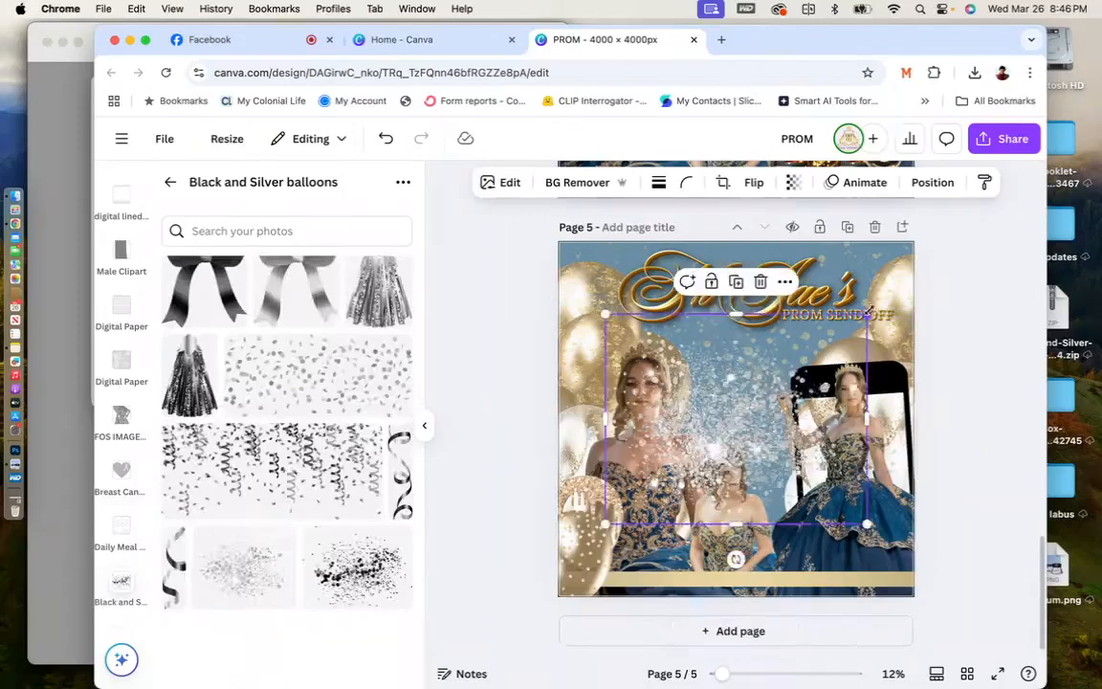
drag(867, 314, 1011, 198)
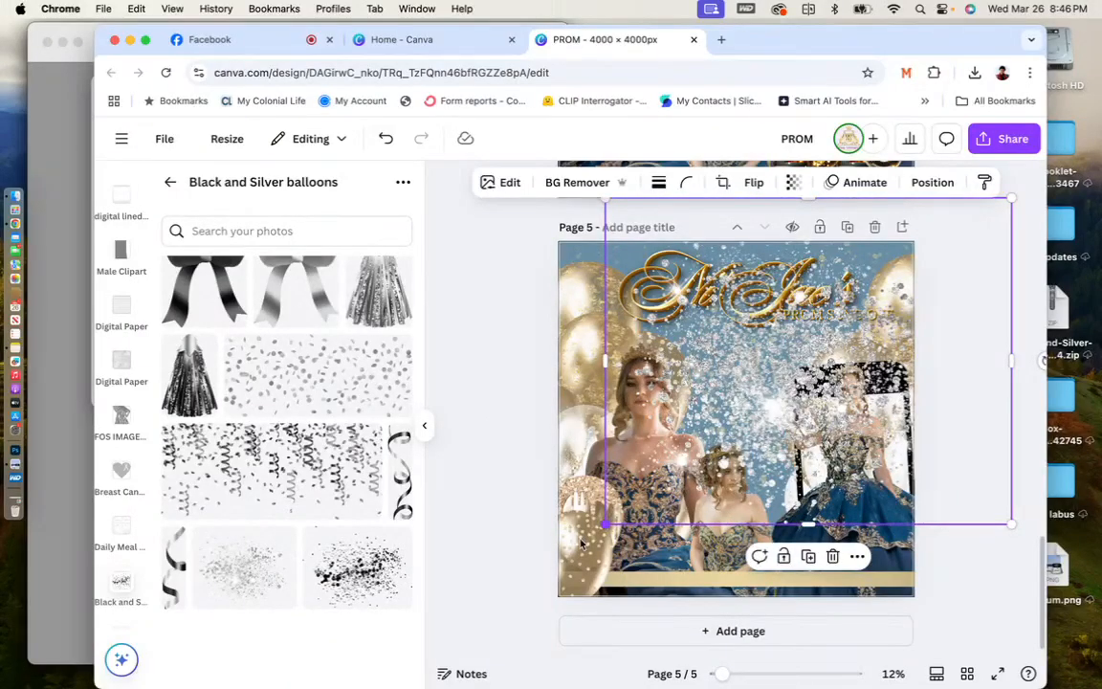
drag(581, 543, 464, 636)
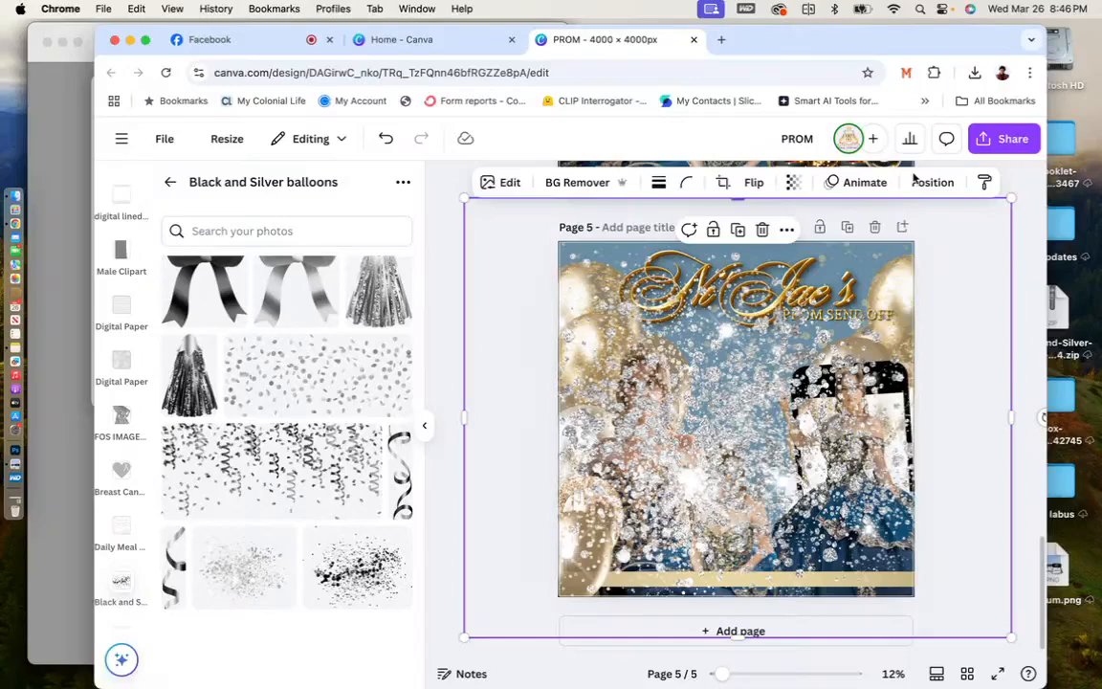
Move the silver glitter behind the figures and balloons, directly above the gold confetti layer, and set its transparency to 39.
click(919, 182)
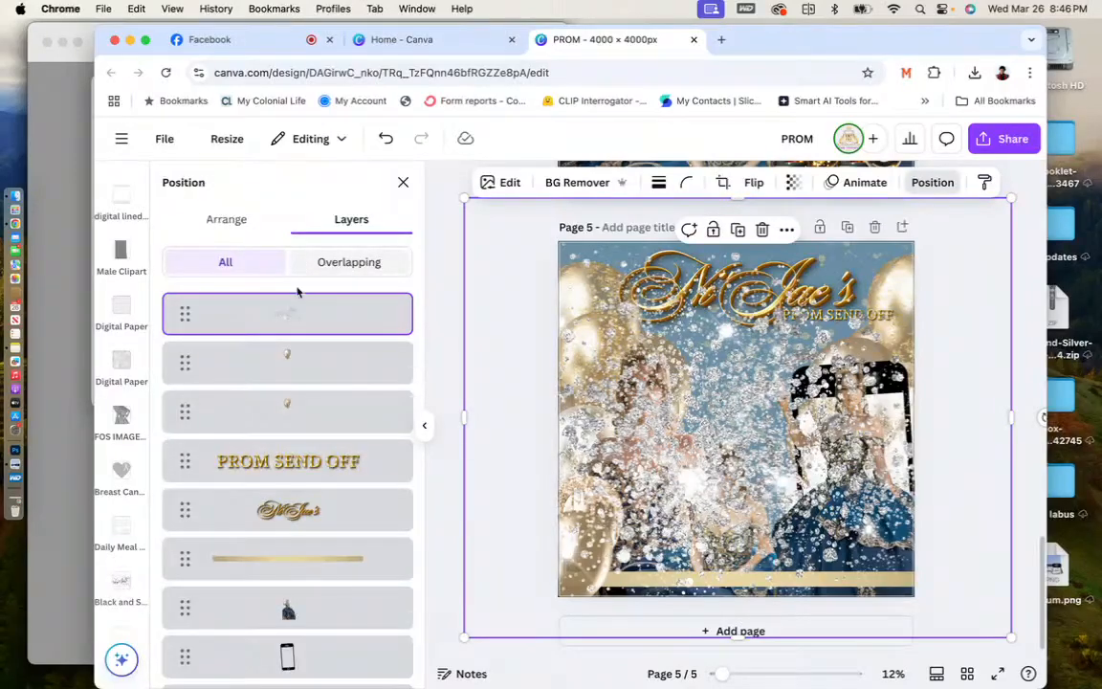
drag(287, 312, 300, 593)
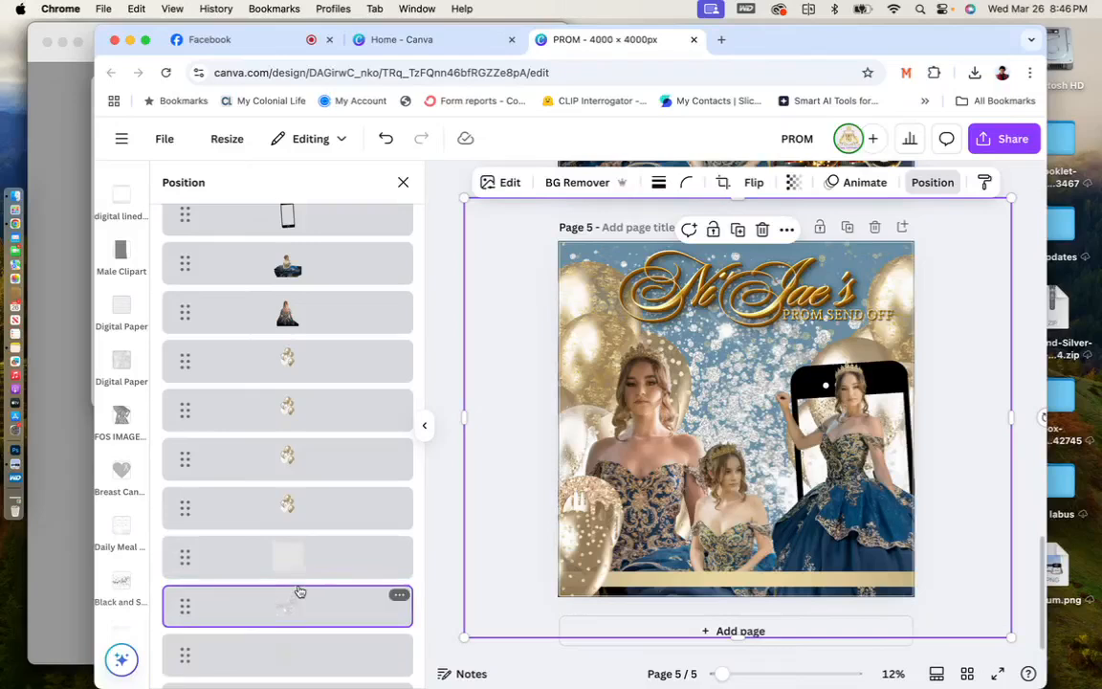
click(794, 182)
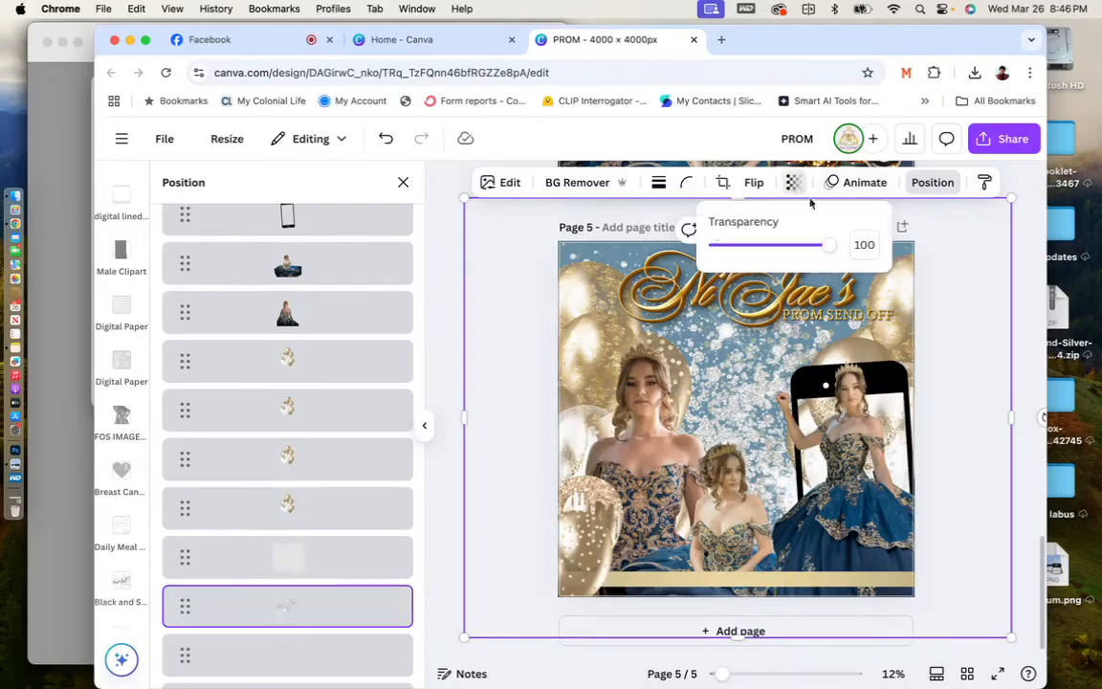
drag(829, 244, 761, 252)
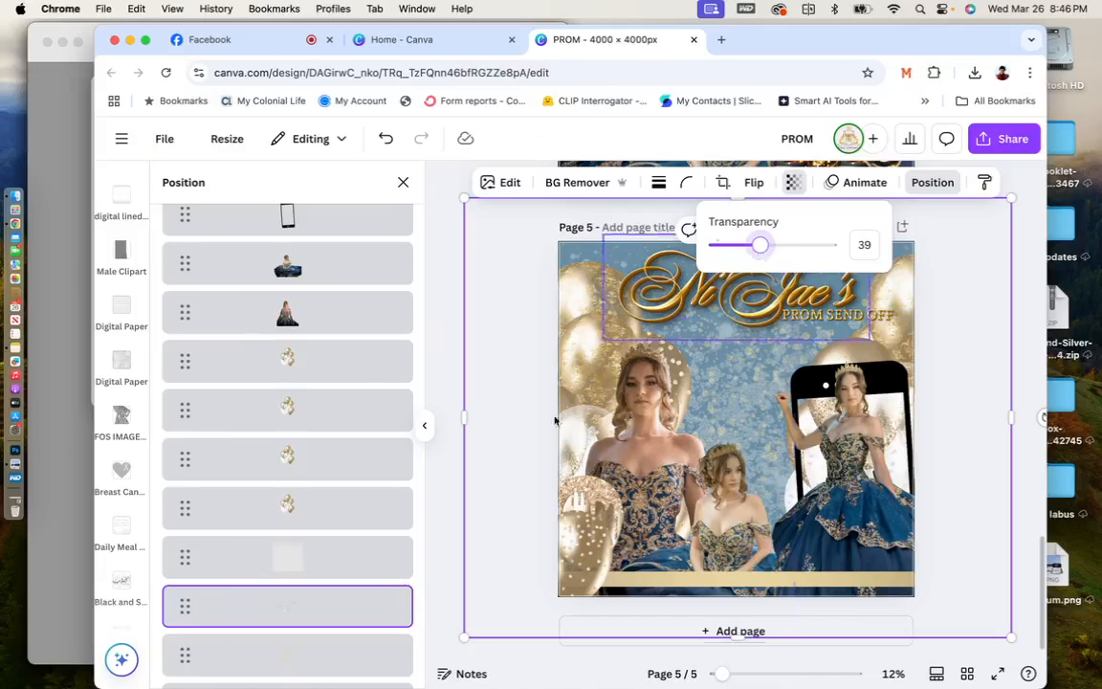
Delete the silver glitter layer and the gold confetti layer from page 5.
click(357, 608)
key(Delete)
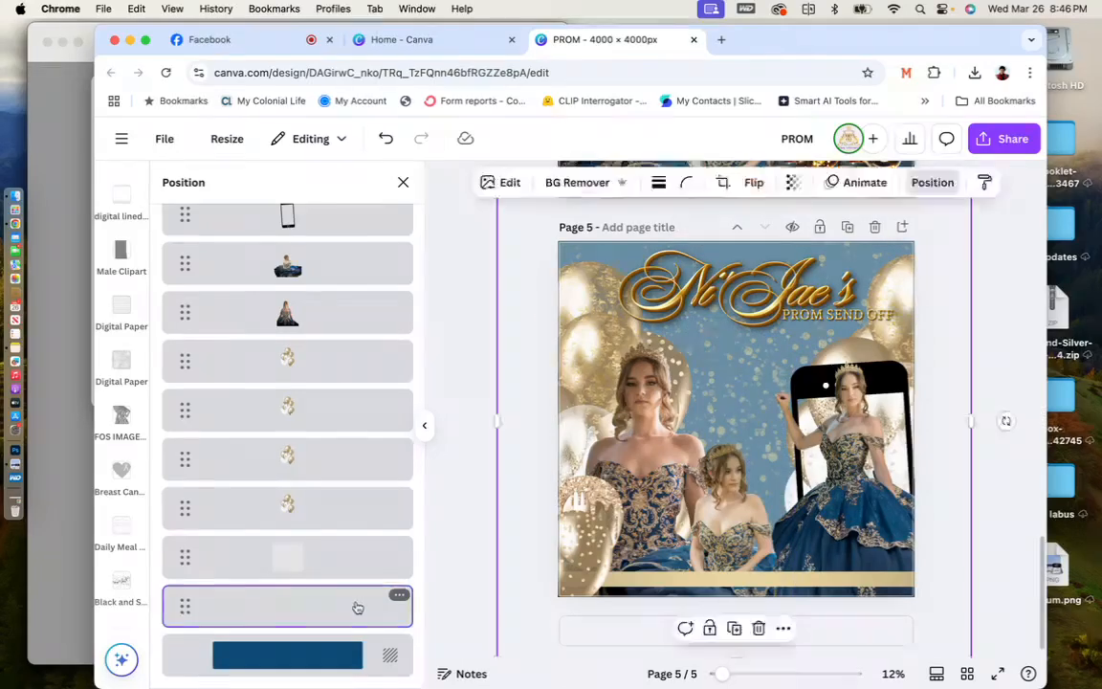
key(Delete)
Search the elements library for "gold flakes" and show all graphics results.
scroll(135, 261, up, 2)
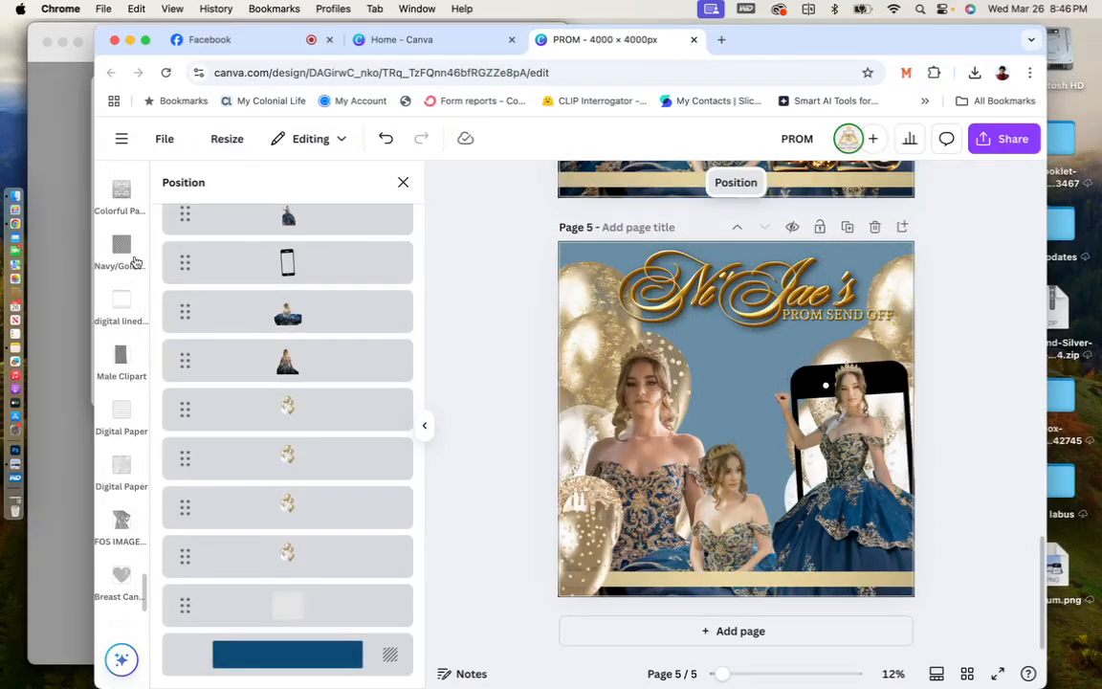
scroll(135, 261, up, 5)
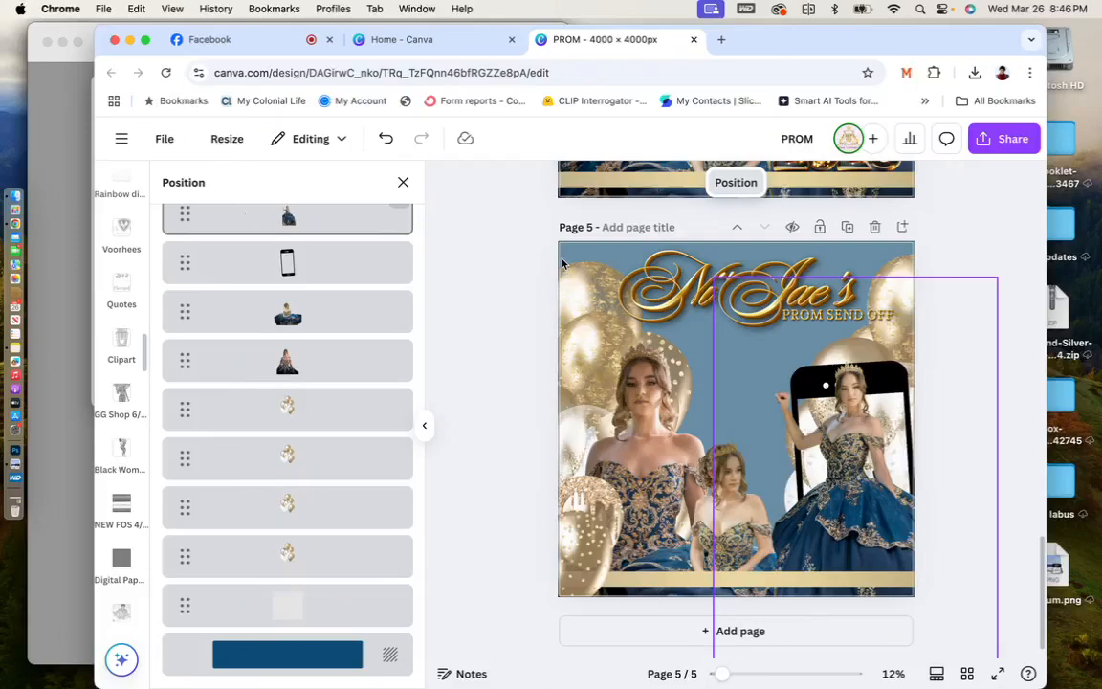
scroll(114, 253, up, 20)
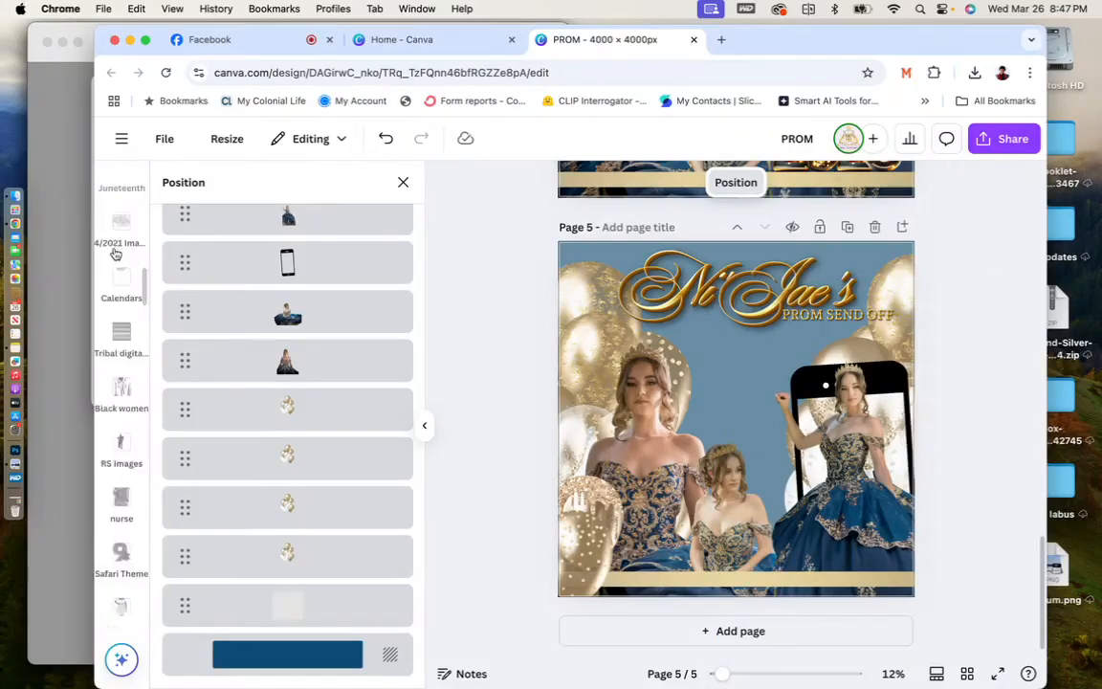
key(Escape)
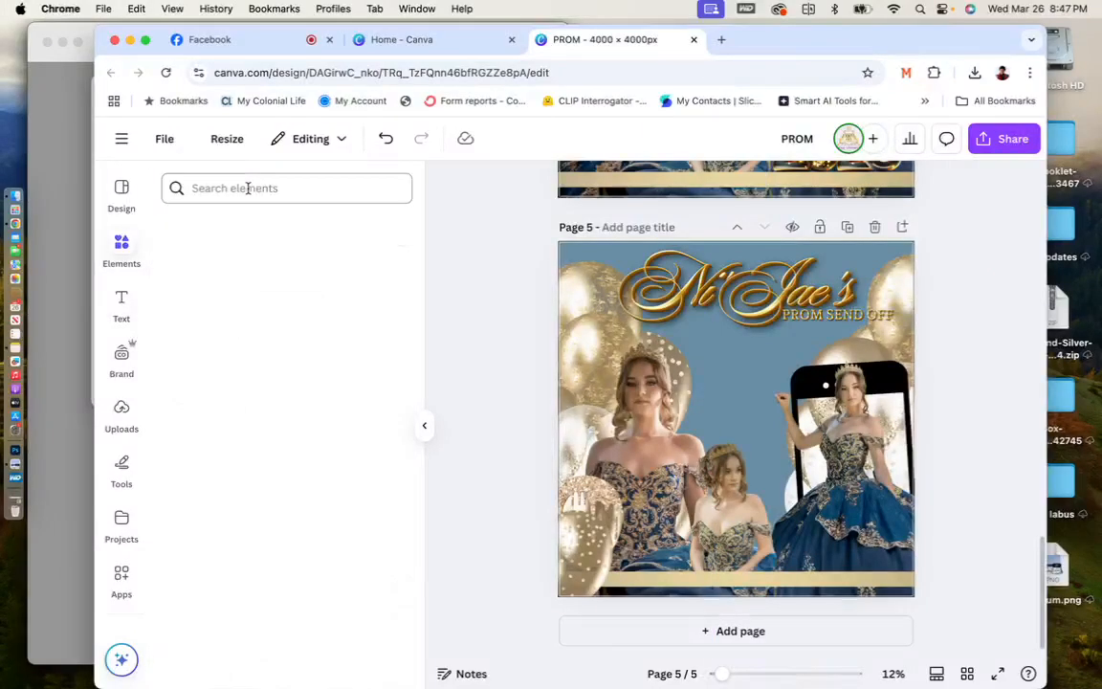
click(245, 187)
text(fgo)
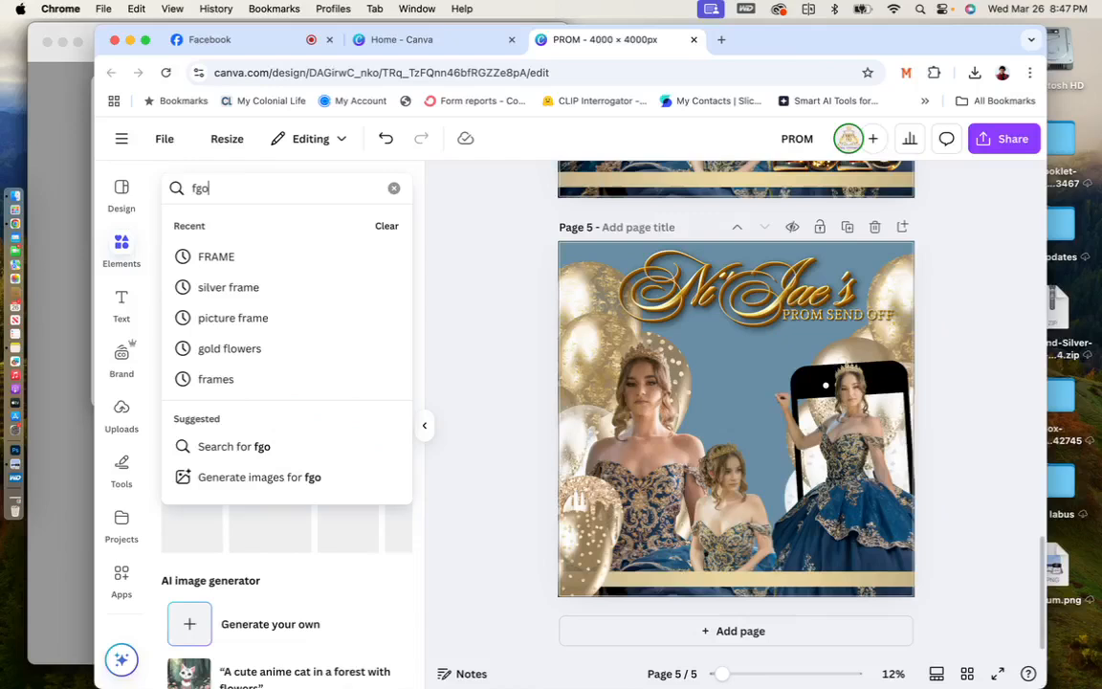
key(BackSpace)
key(BackSpace)
key(BackSpace)
text(gold flakes)
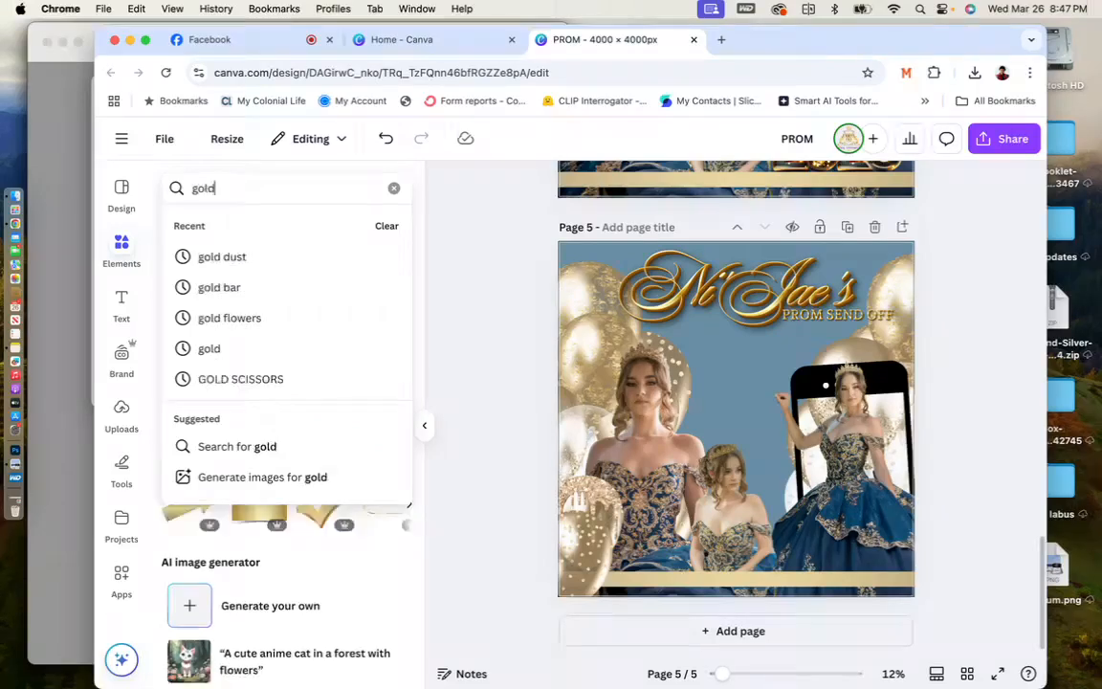
key(Return)
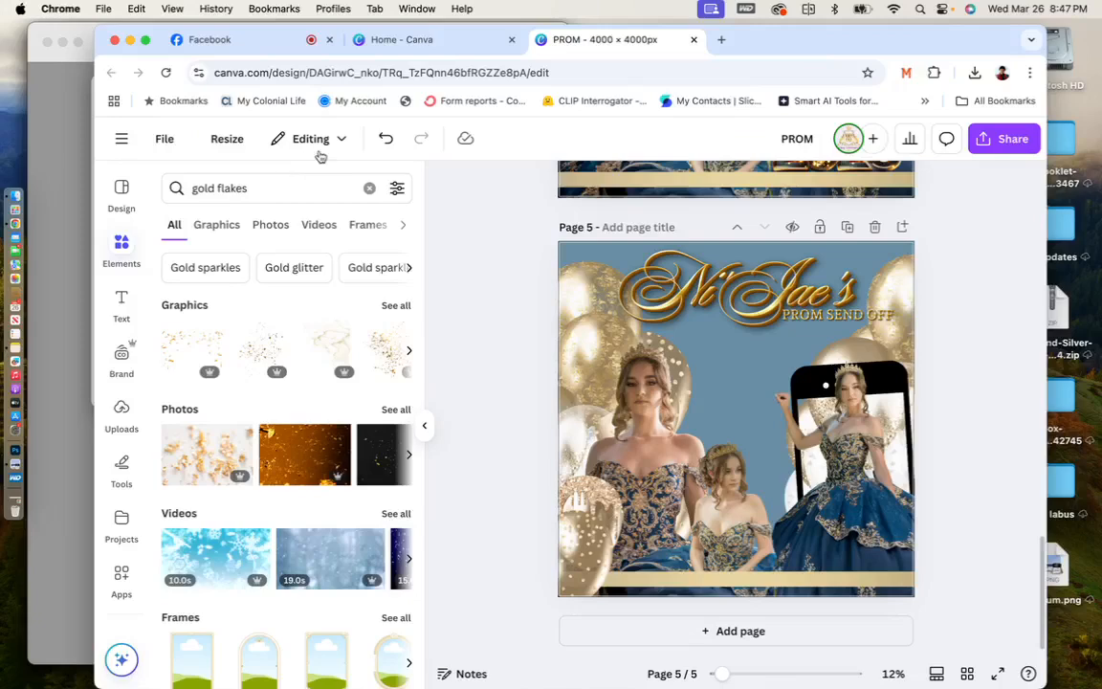
click(395, 305)
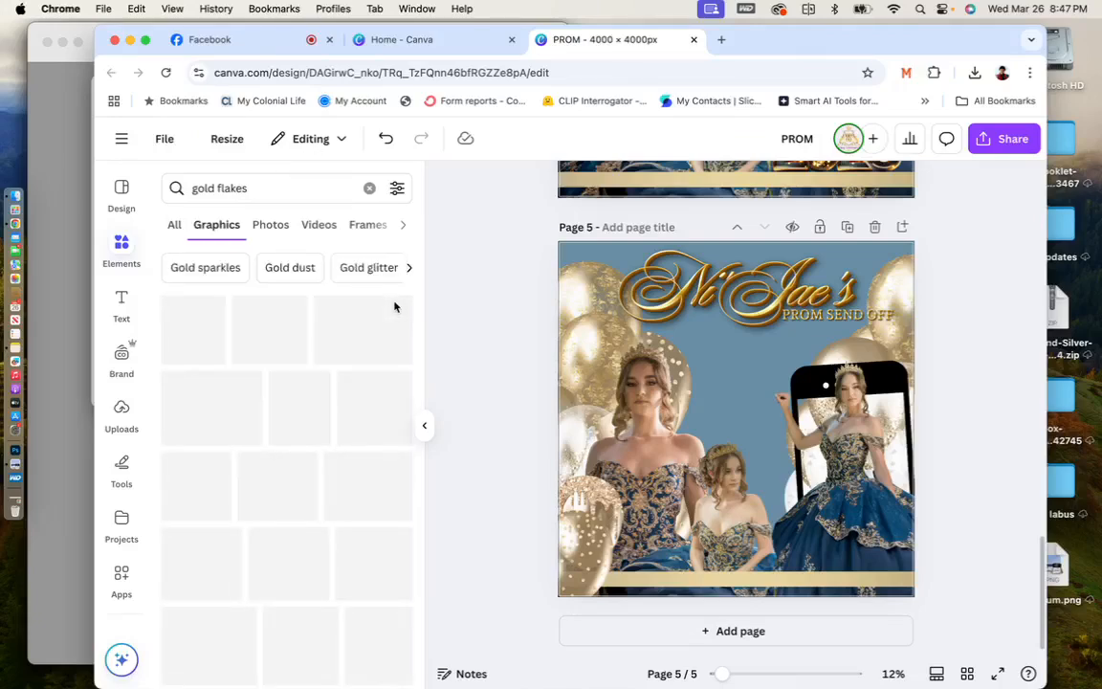
Browse the gold flakes graphics, try the dense gold splatter on page 5 and remove it again.
scroll(302, 468, down, 10)
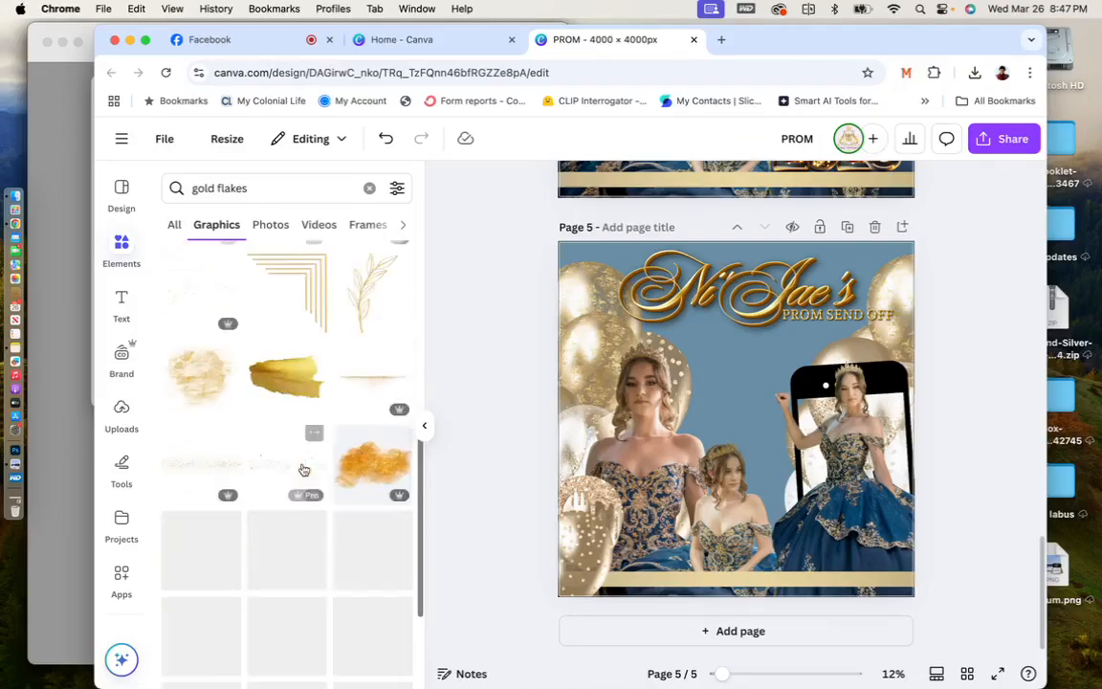
scroll(302, 468, down, 3)
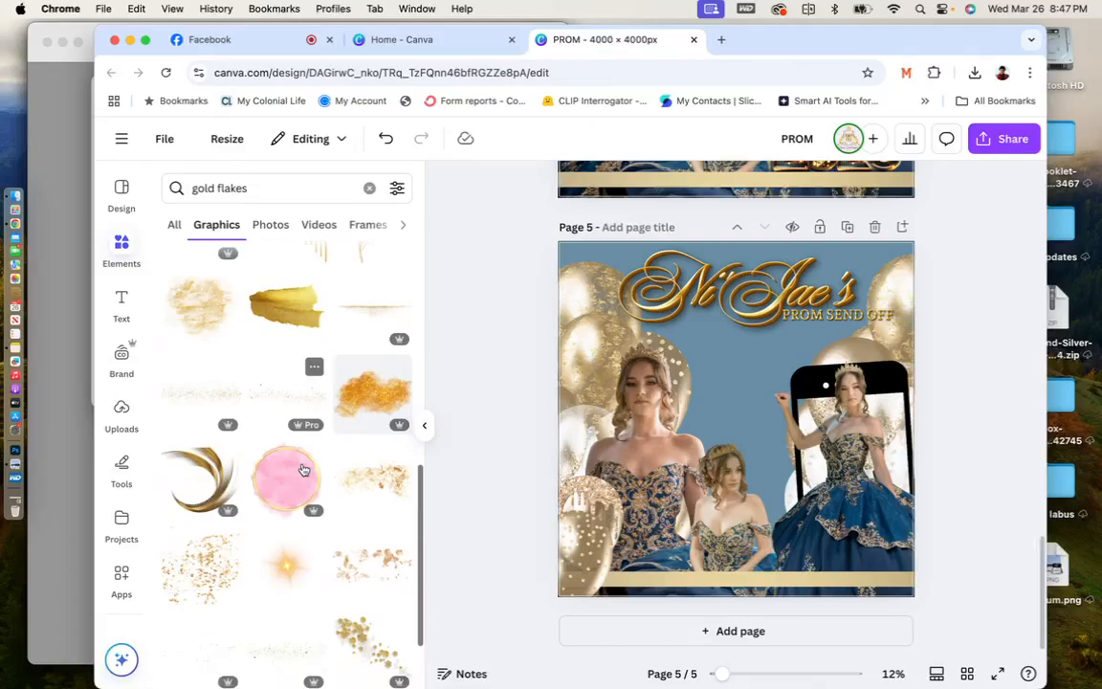
scroll(303, 466, up, 10)
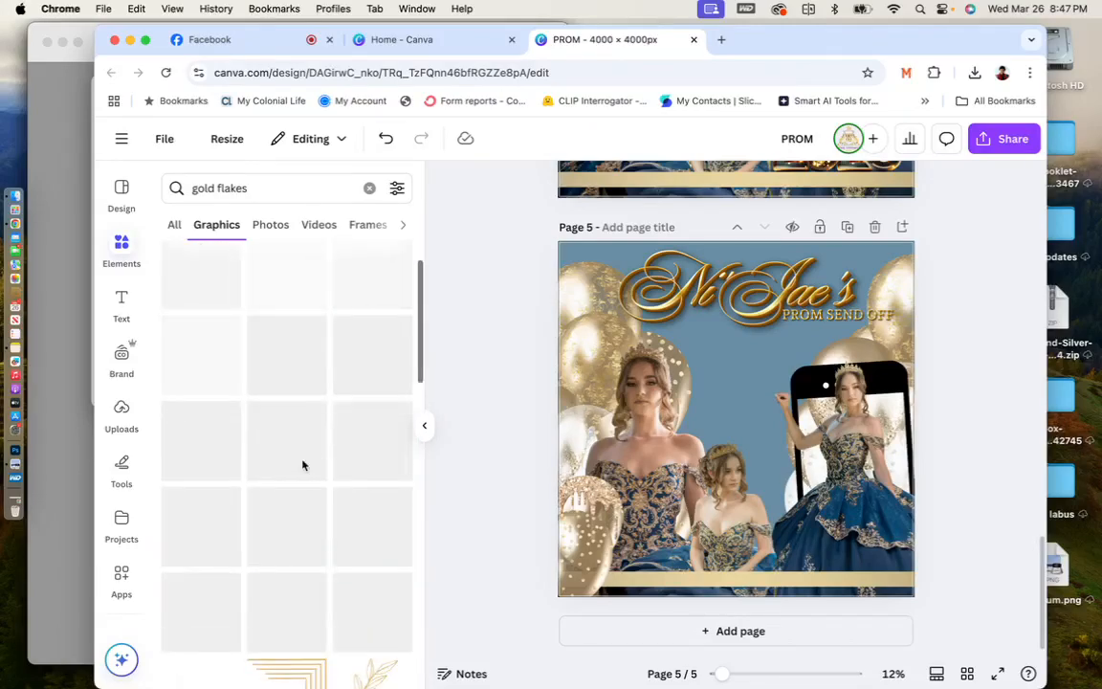
click(204, 430)
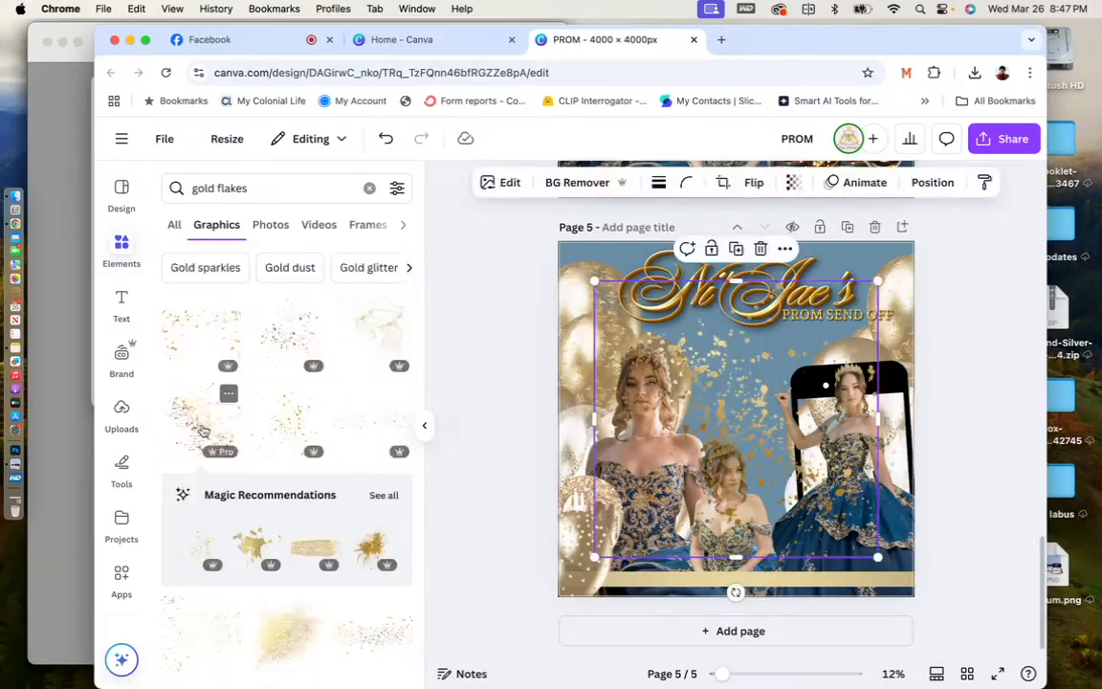
key(BackSpace)
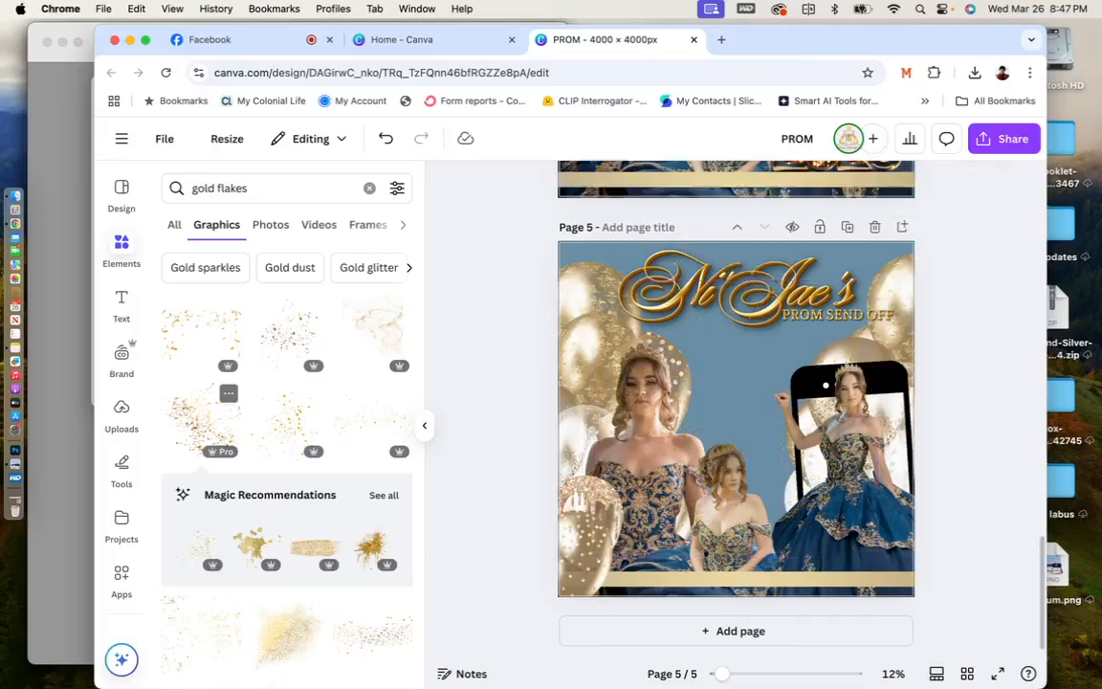
Add the sparse scattered gold flakes graphic, enlarged over the upper right of page 5, and layer it directly above the blue background.
click(288, 338)
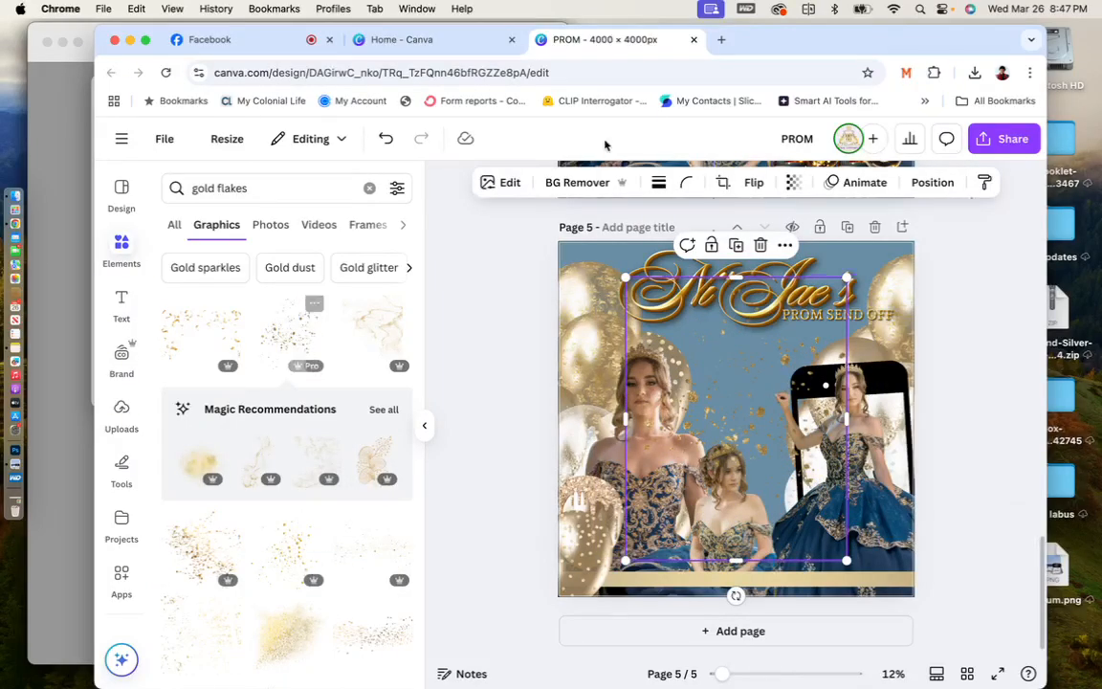
drag(848, 278, 1007, 96)
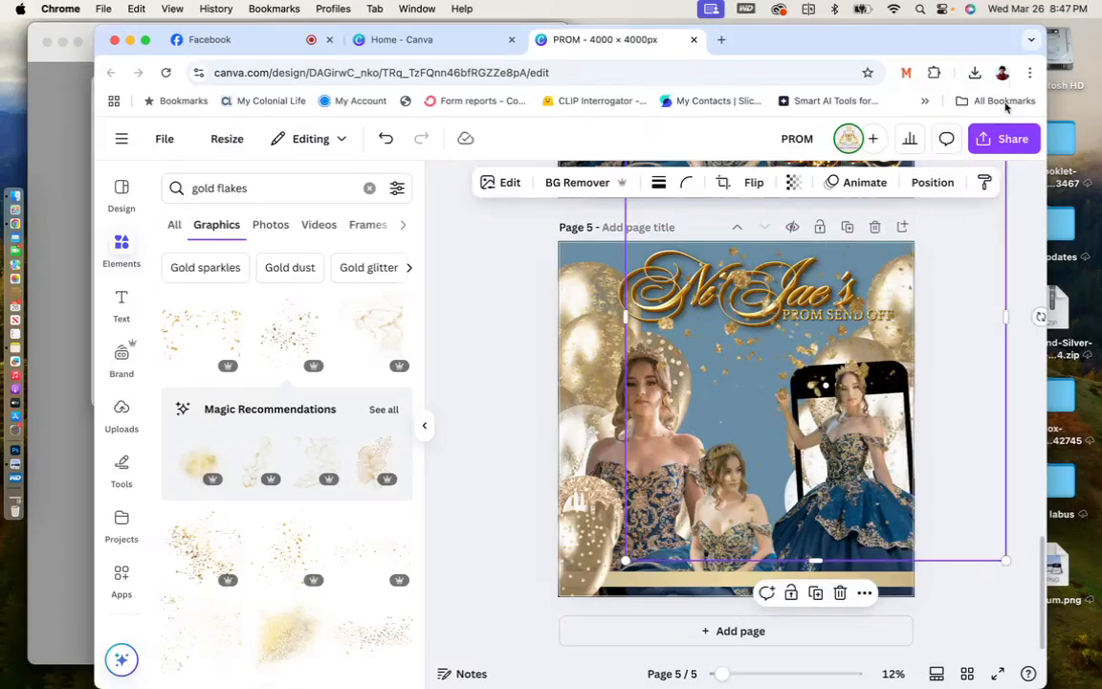
click(934, 181)
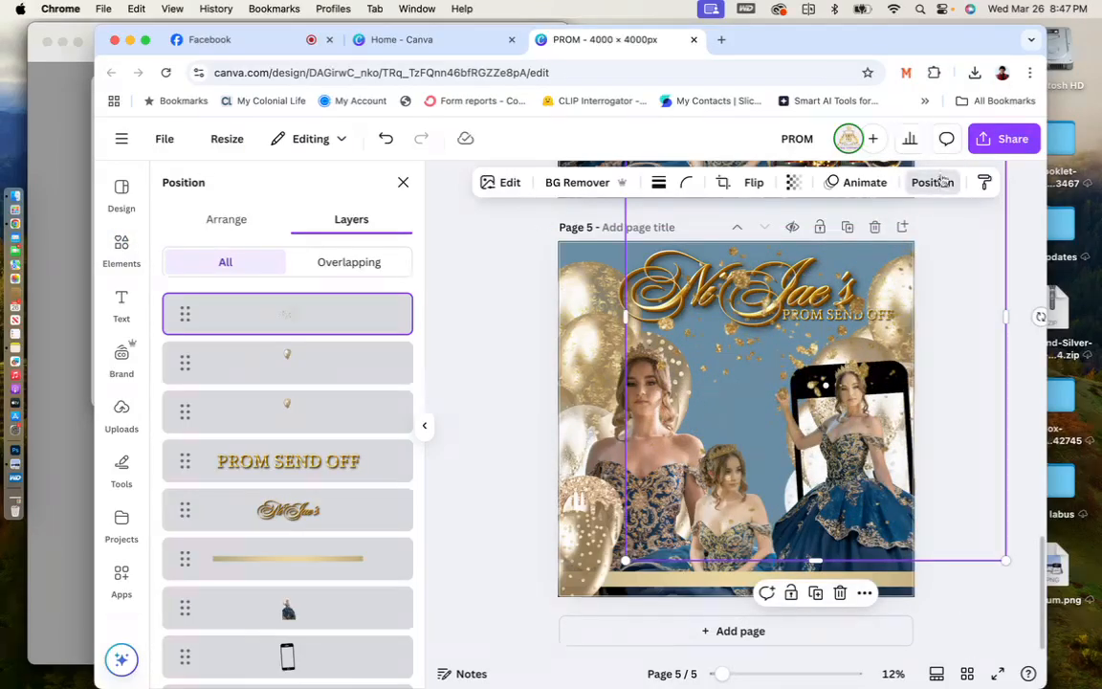
drag(293, 315, 292, 630)
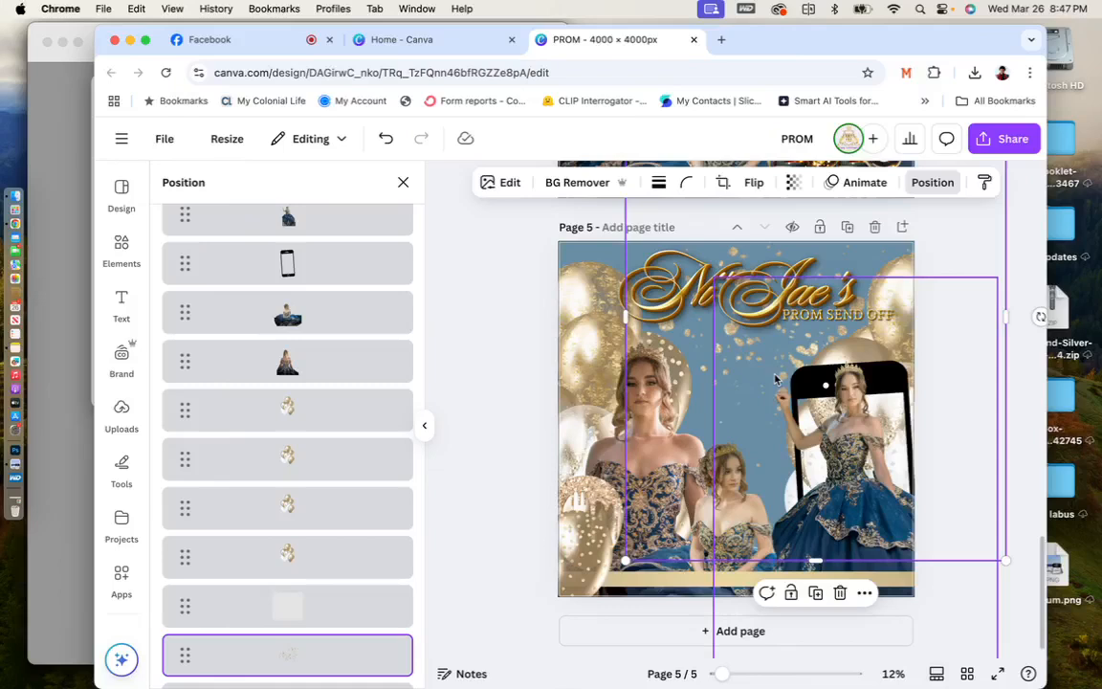
Duplicate the gold flakes, layer the copy directly above the original and position it over the lower left of page 5.
key(super+d)
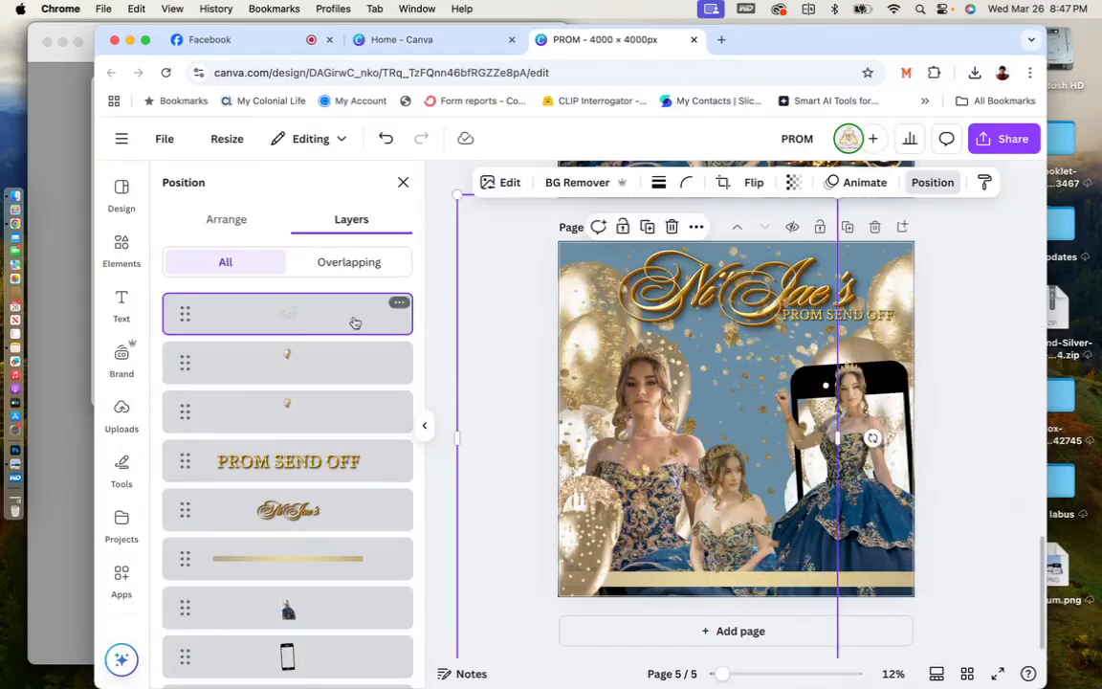
drag(352, 319, 347, 591)
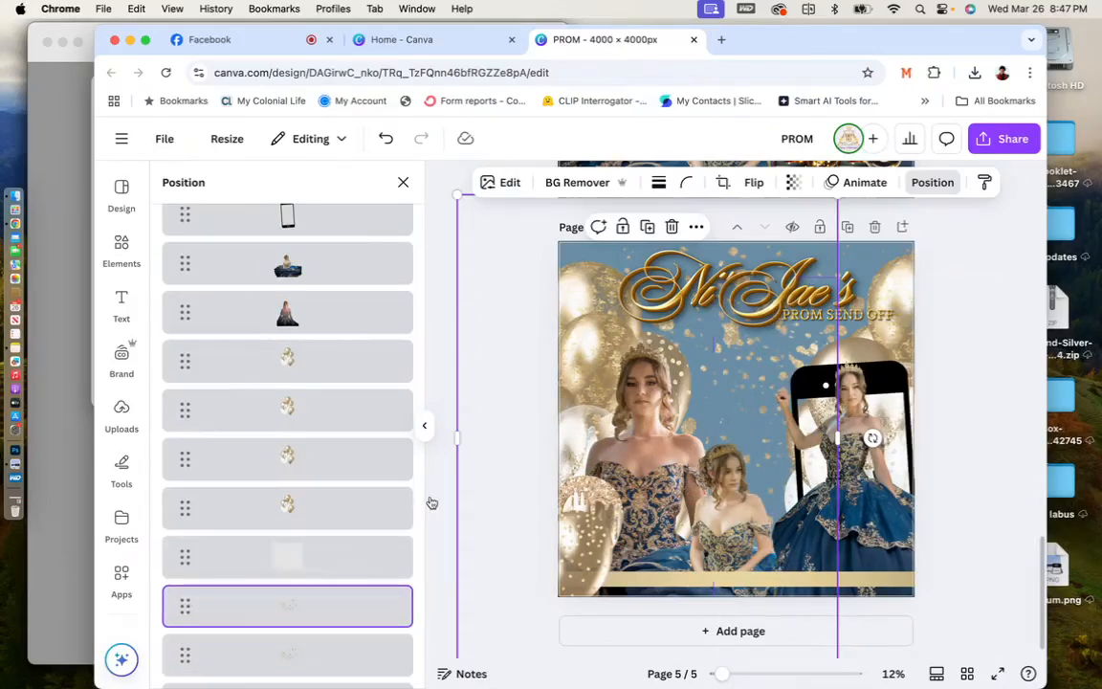
drag(502, 318, 514, 428)
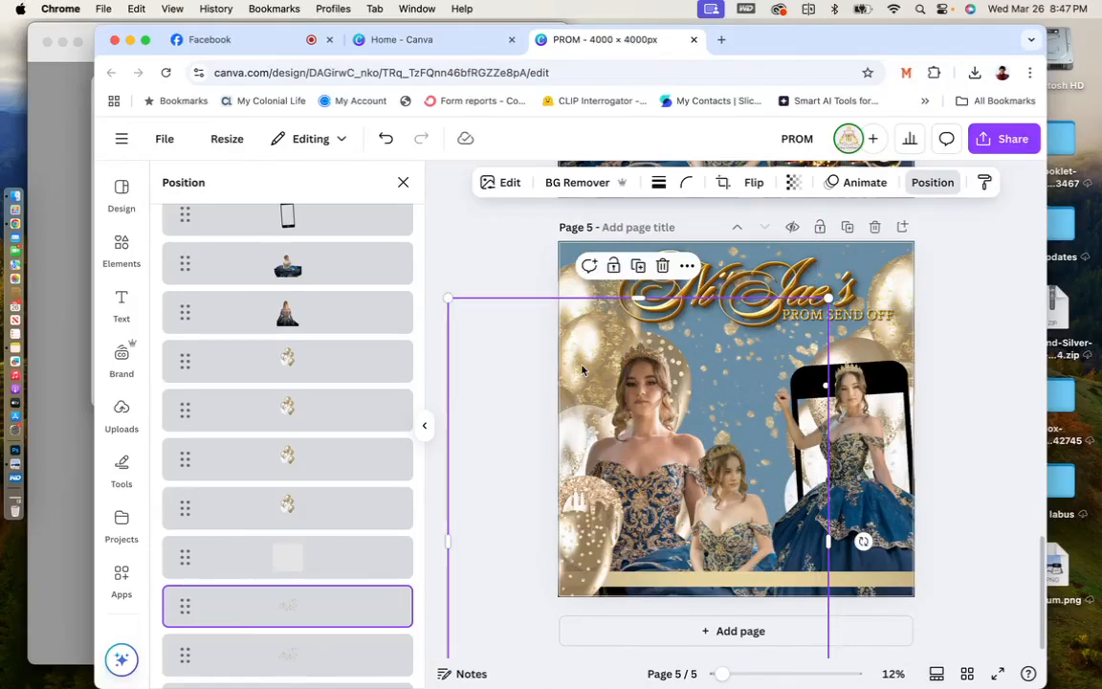
click(920, 259)
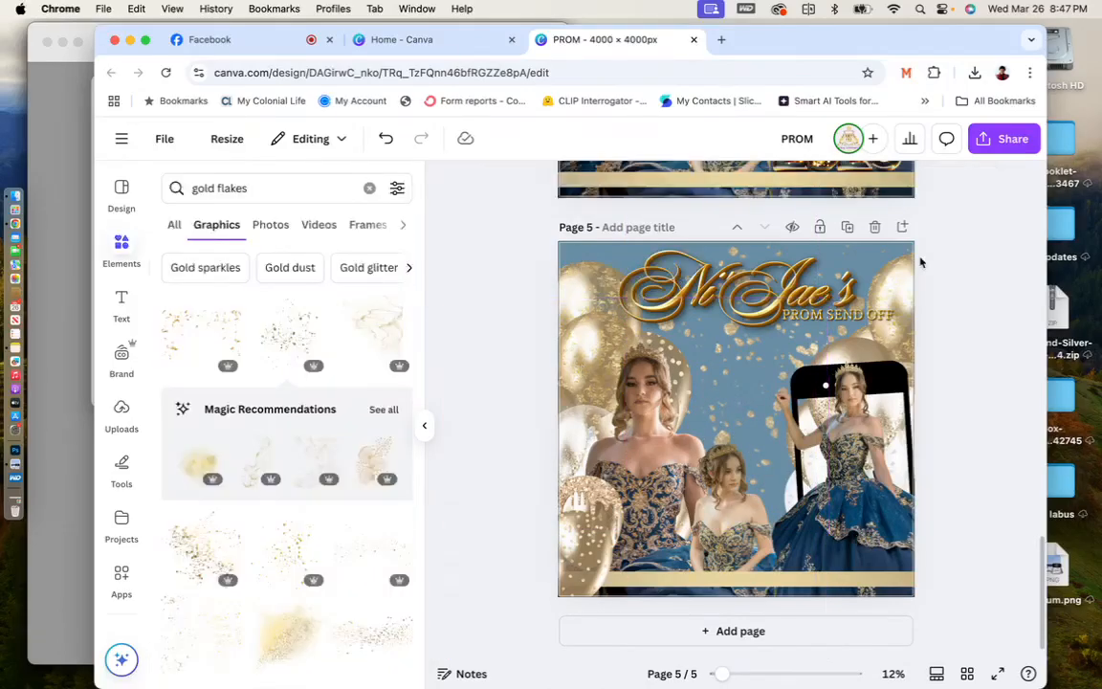
Add the Pexel Images portrait of the woman among green leaves to page 5 and remove its background.
click(105, 538)
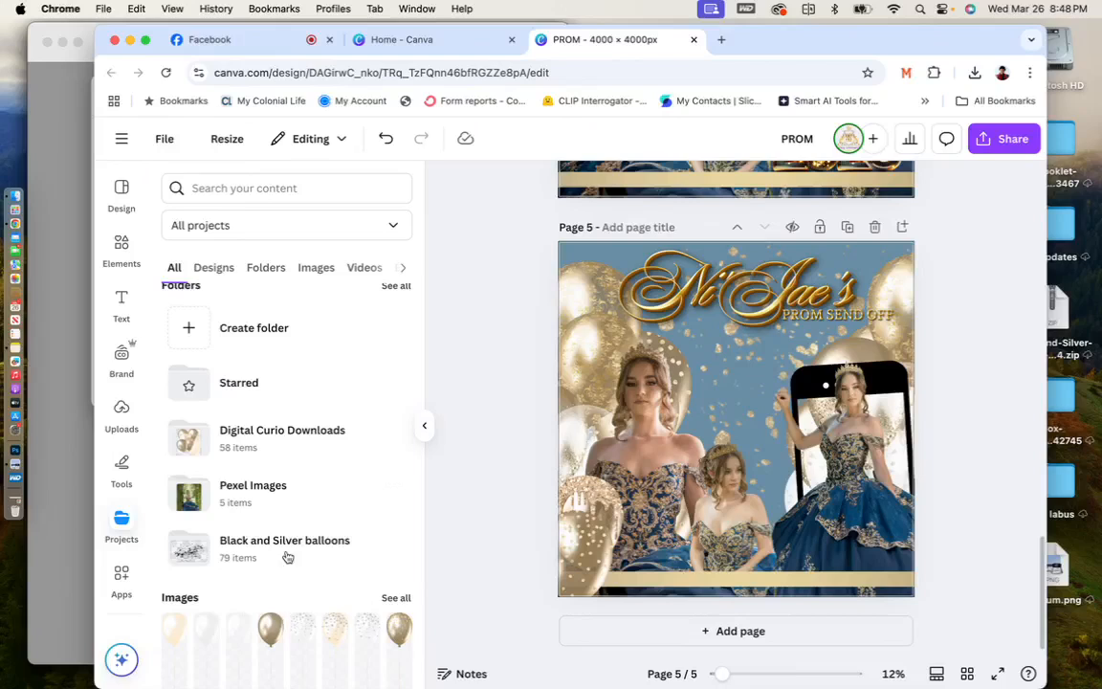
click(276, 497)
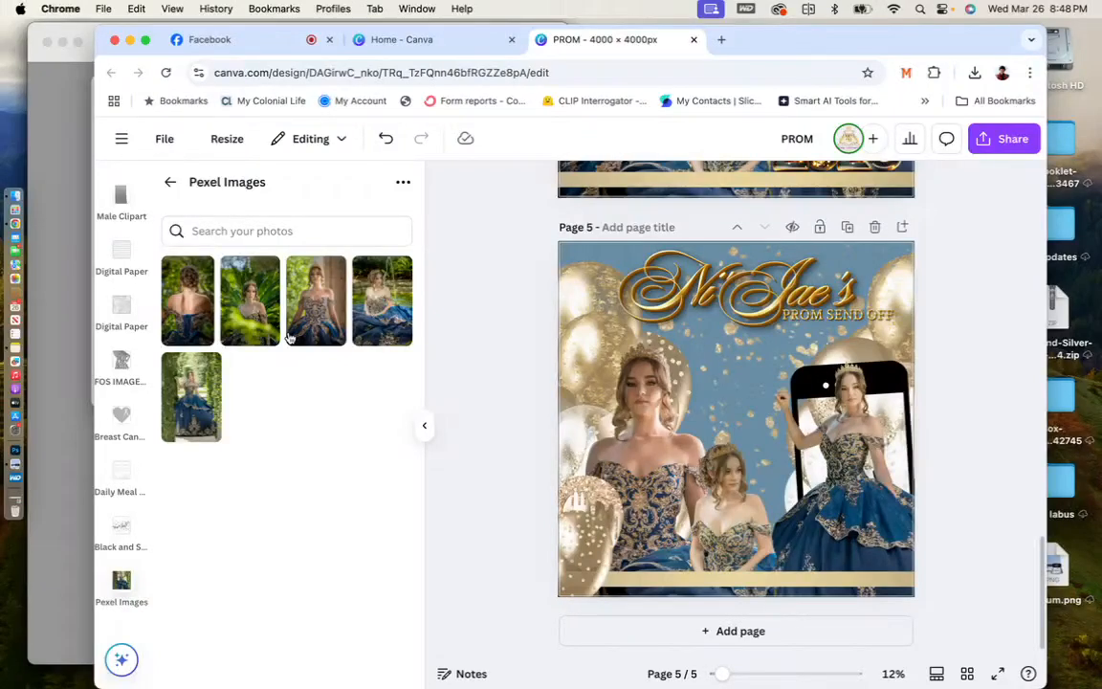
click(238, 300)
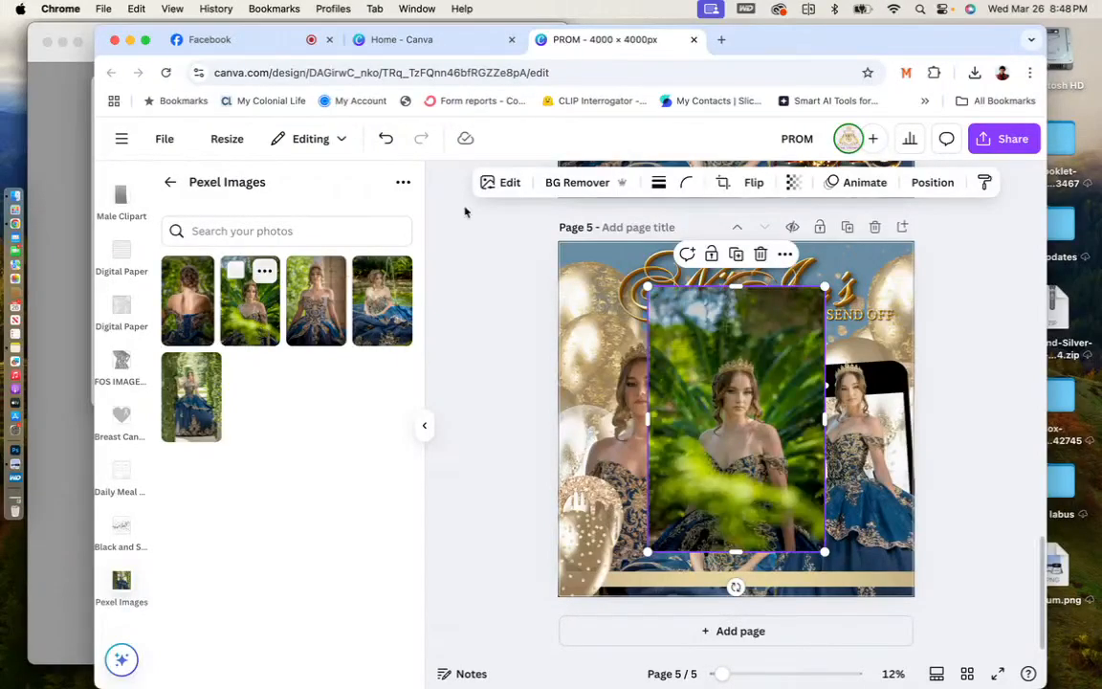
click(558, 188)
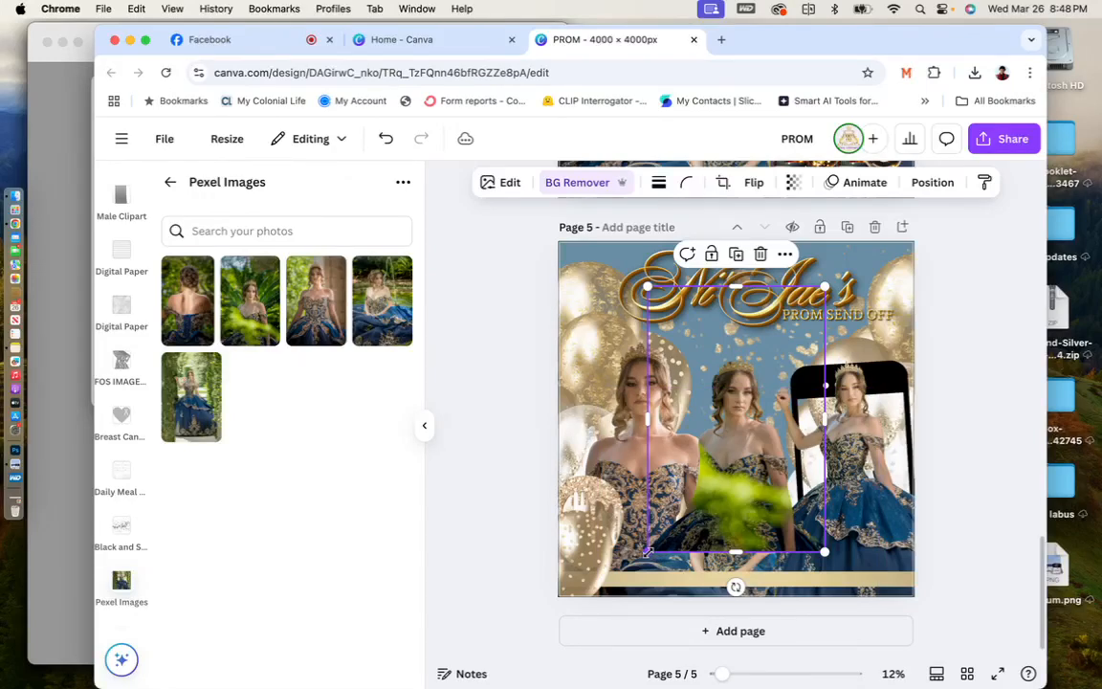
Enlarge the cut-out portrait to nearly the page's width and place it along the left side, layered directly above the background balloons.
drag(646, 552, 547, 659)
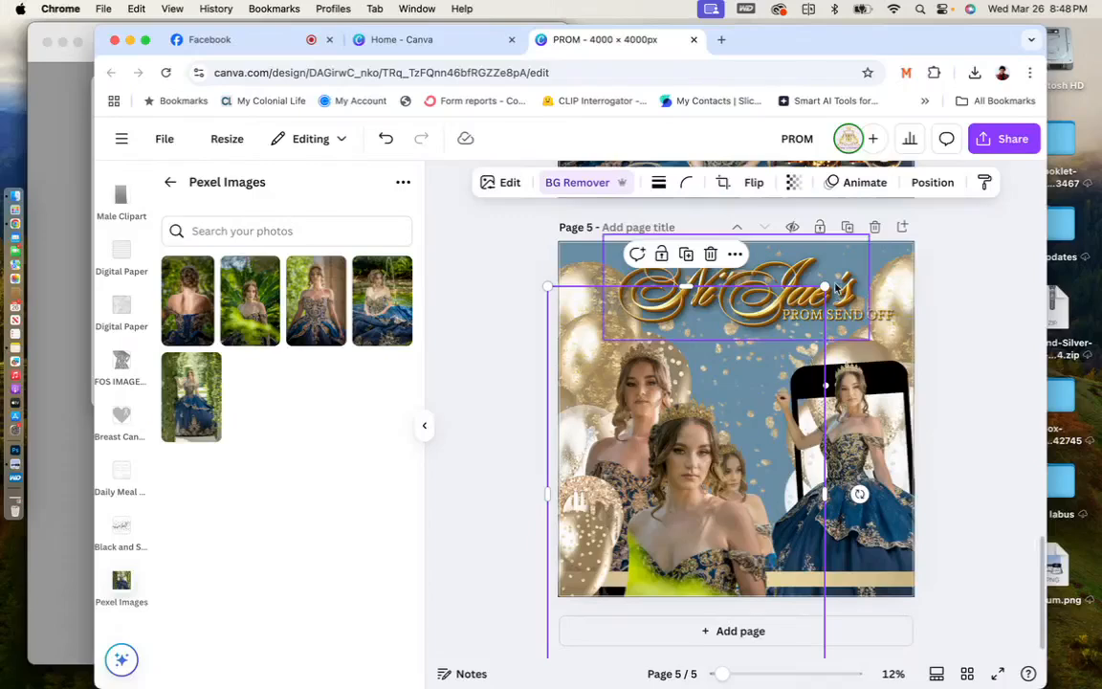
drag(829, 288, 891, 200)
drag(740, 441, 759, 446)
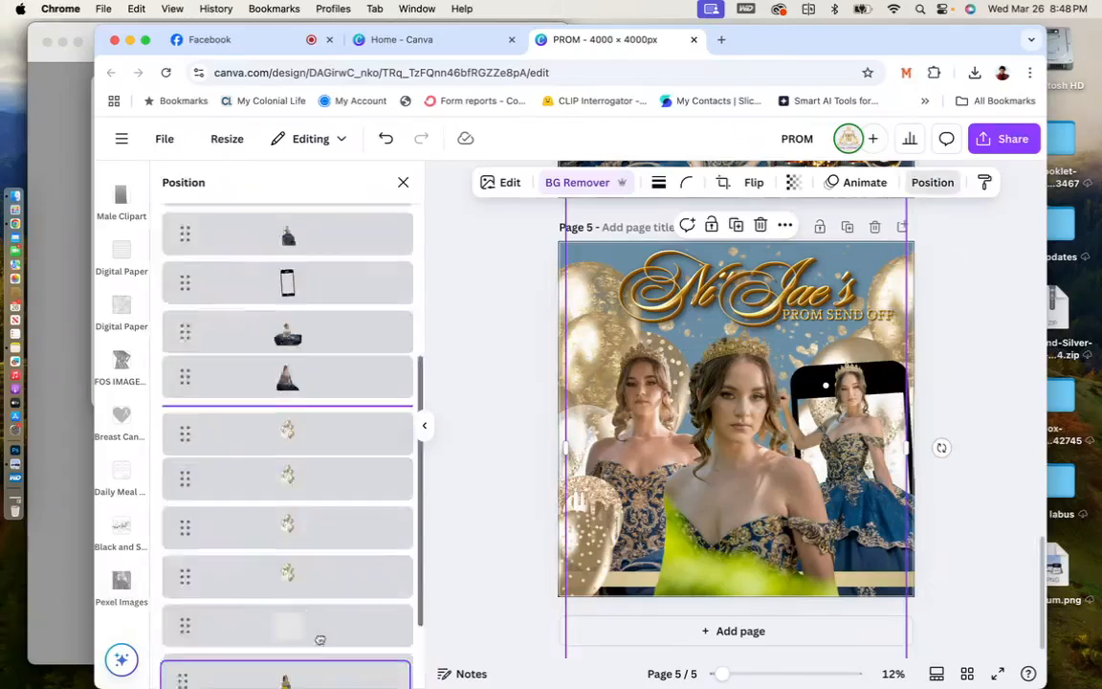
drag(319, 639, 327, 344)
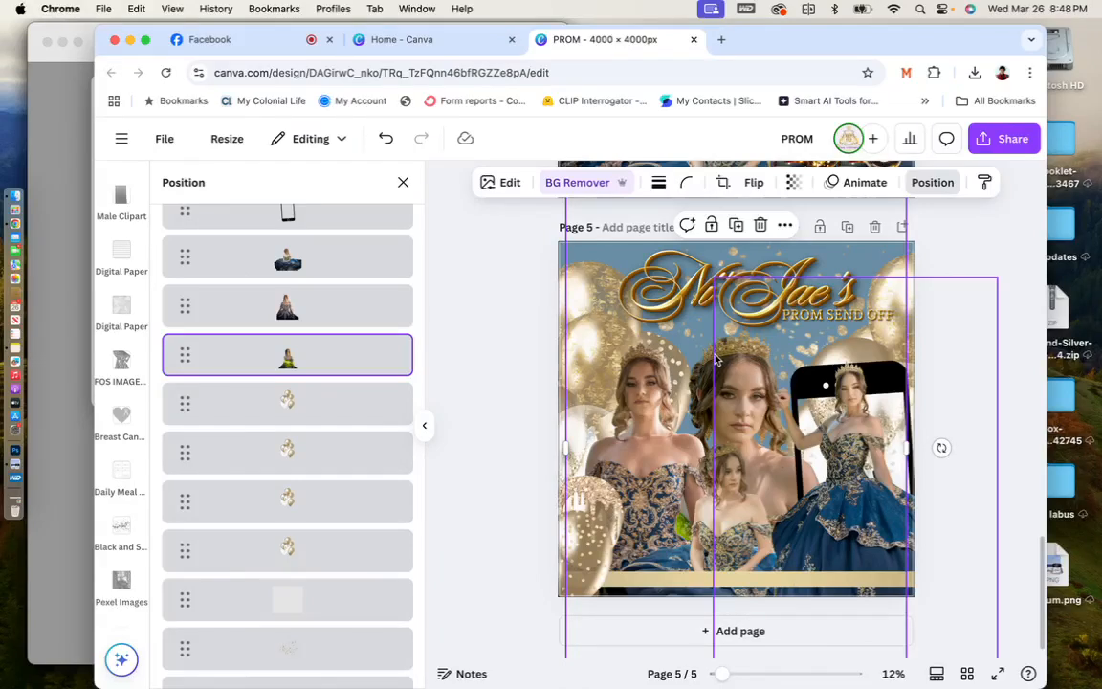
drag(711, 360, 595, 349)
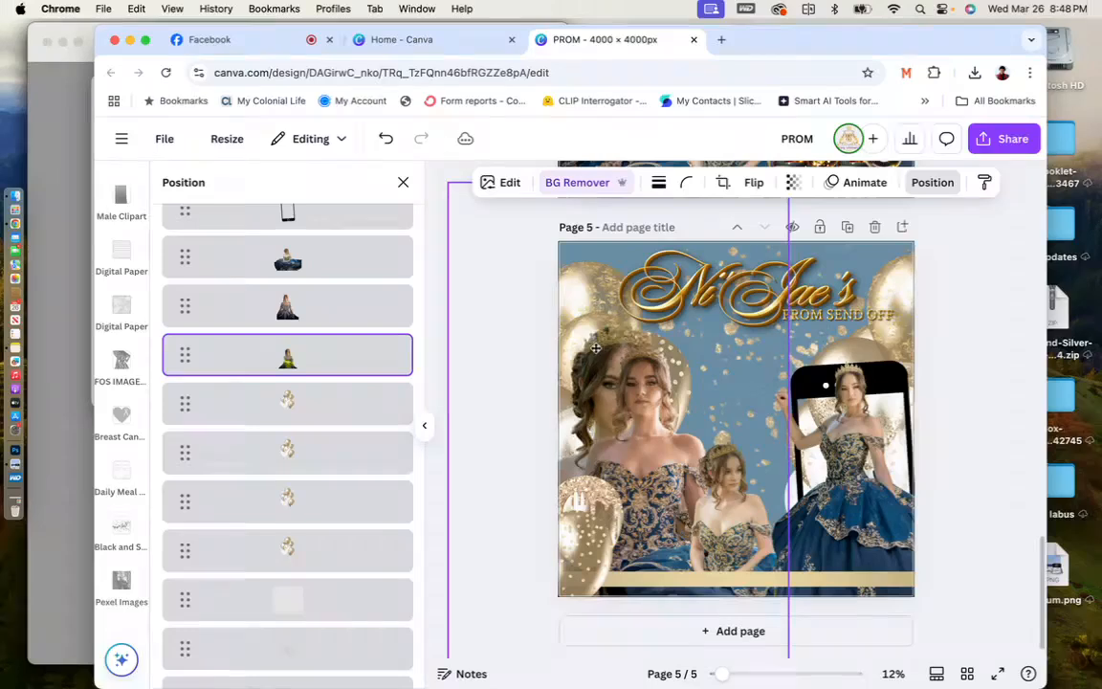
Move the standing figure from the left to the centre of page 5 and adjust the large portrait's position beside it.
scroll(330, 316, up, 4)
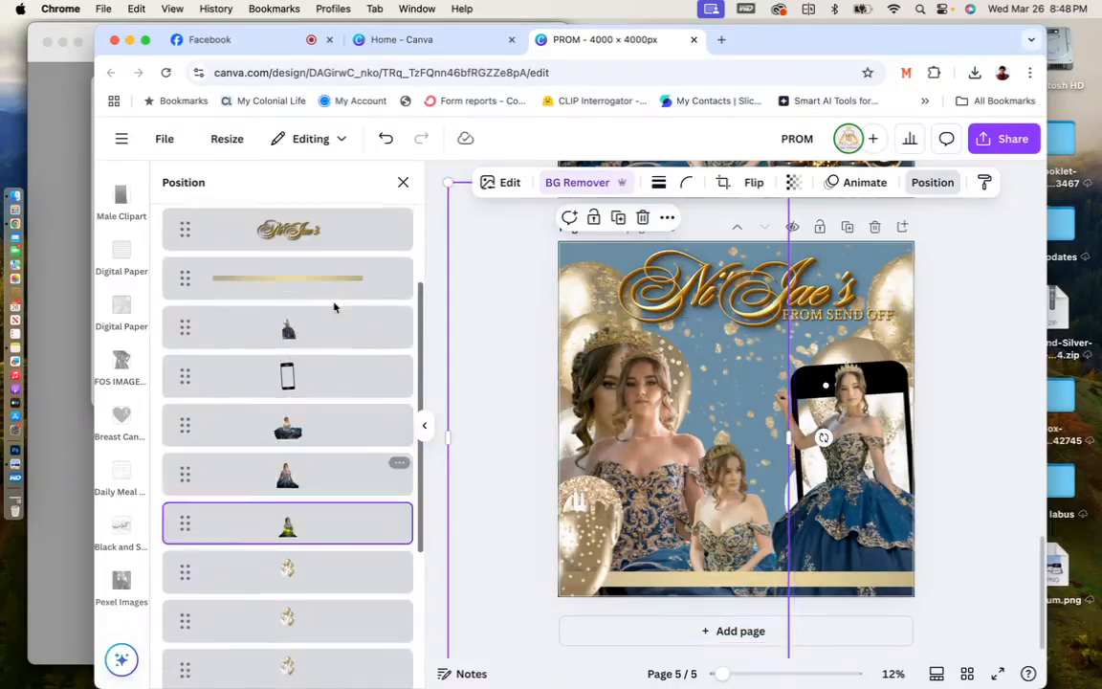
click(334, 488)
drag(653, 384, 742, 384)
drag(634, 377, 605, 357)
Duplicate the front gold balloons and arrange the copies over the lower-left corner to cover the green leaves on the portrait.
click(577, 550)
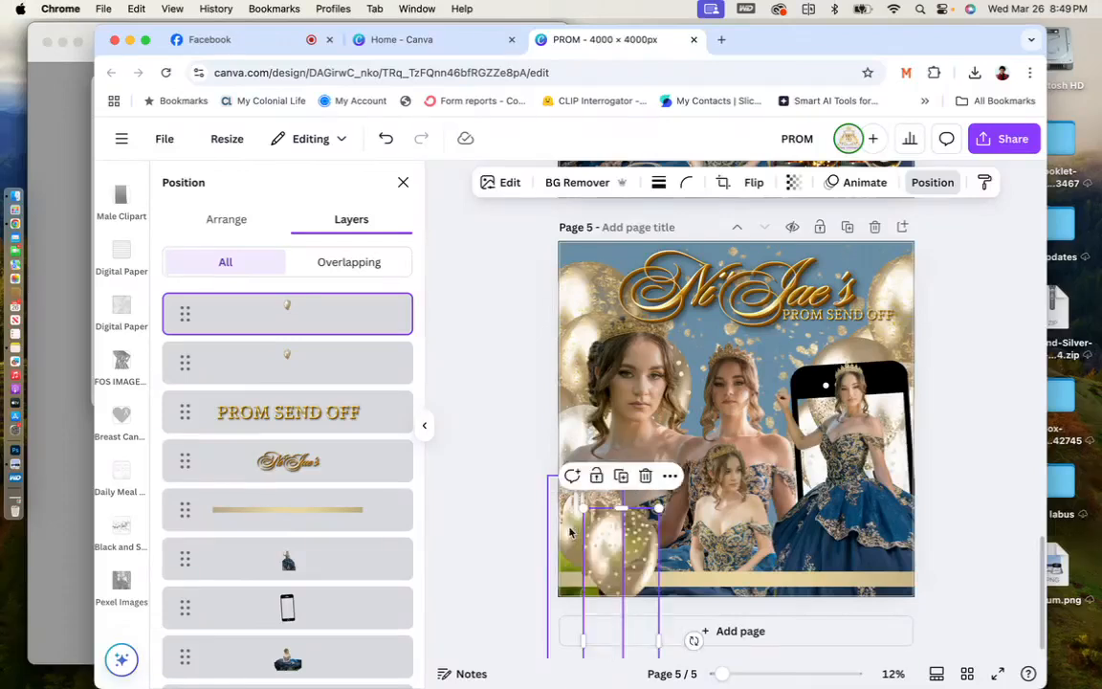
click(565, 555)
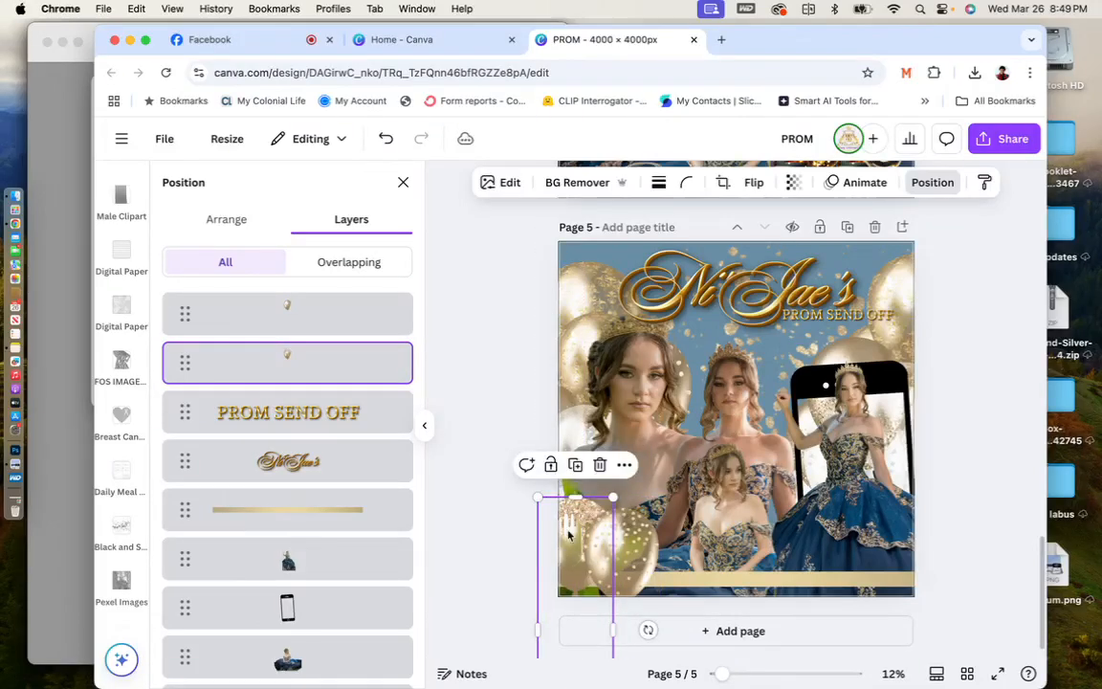
drag(569, 535, 560, 484)
click(640, 557)
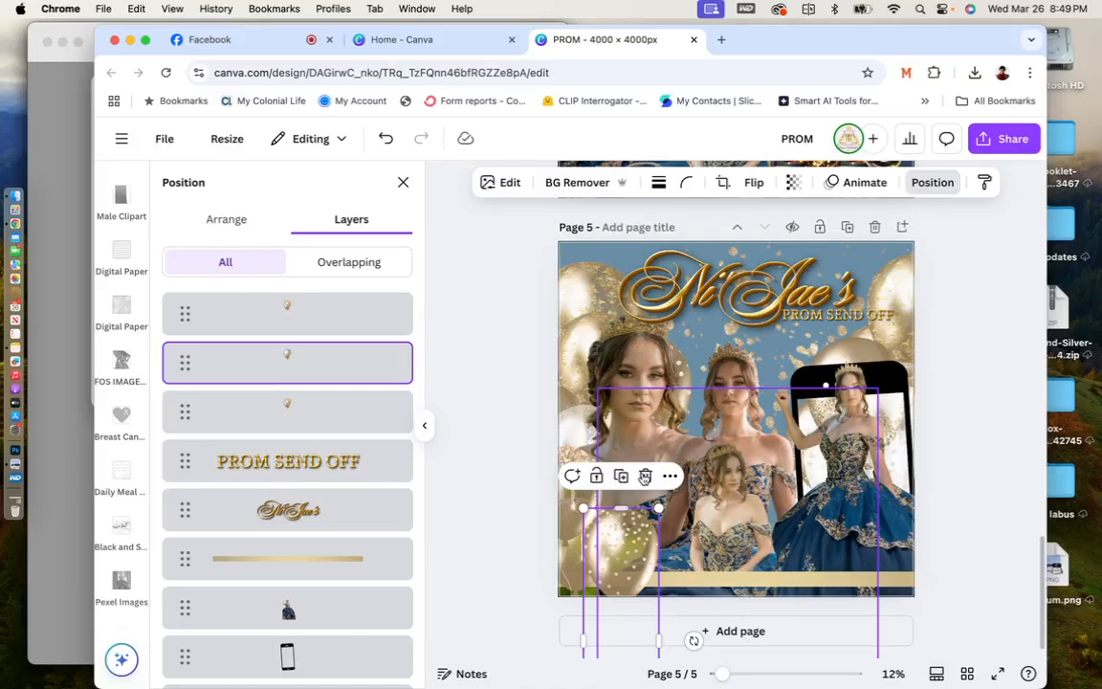
mouse_move(626, 544)
mouse_down()
mouse_move(589, 556)
mouse_move(628, 547)
mouse_up()
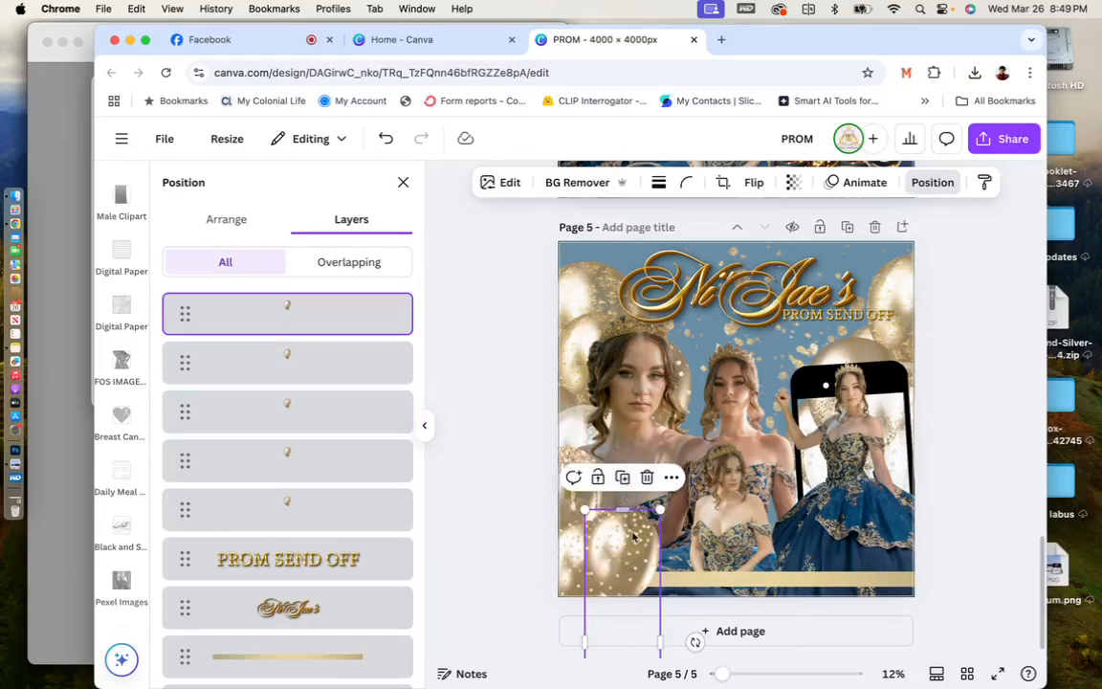
drag(628, 525, 570, 462)
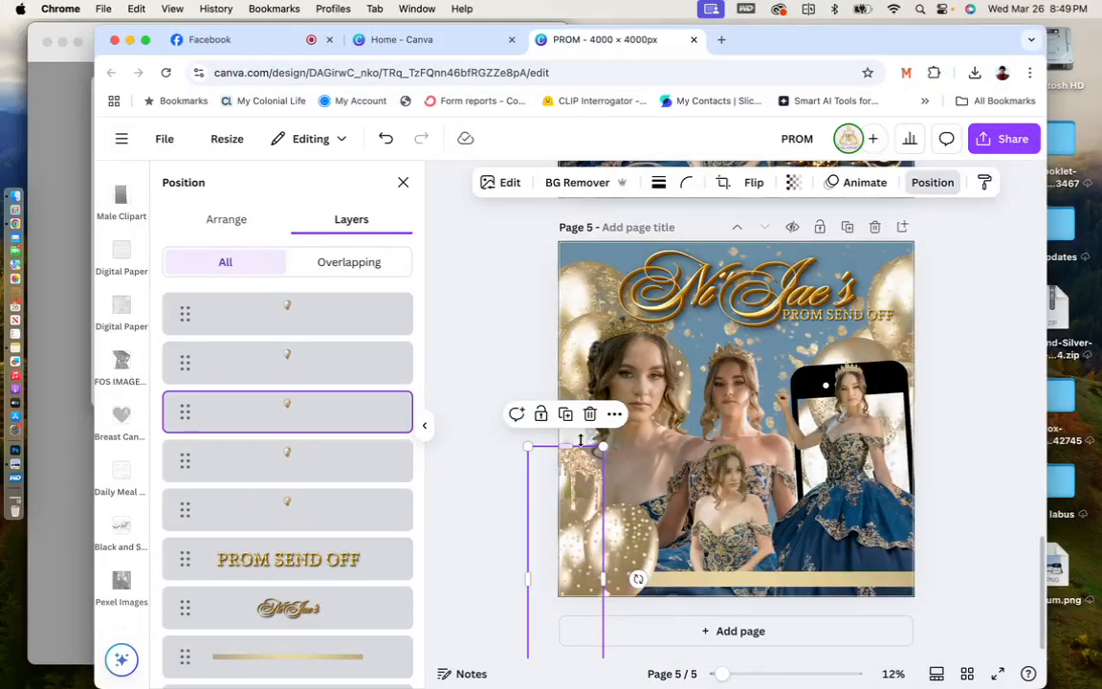
Duplicate the uppermost balloon of the lower-left cluster and layer the copy beneath the other front balloons.
key(super+d)
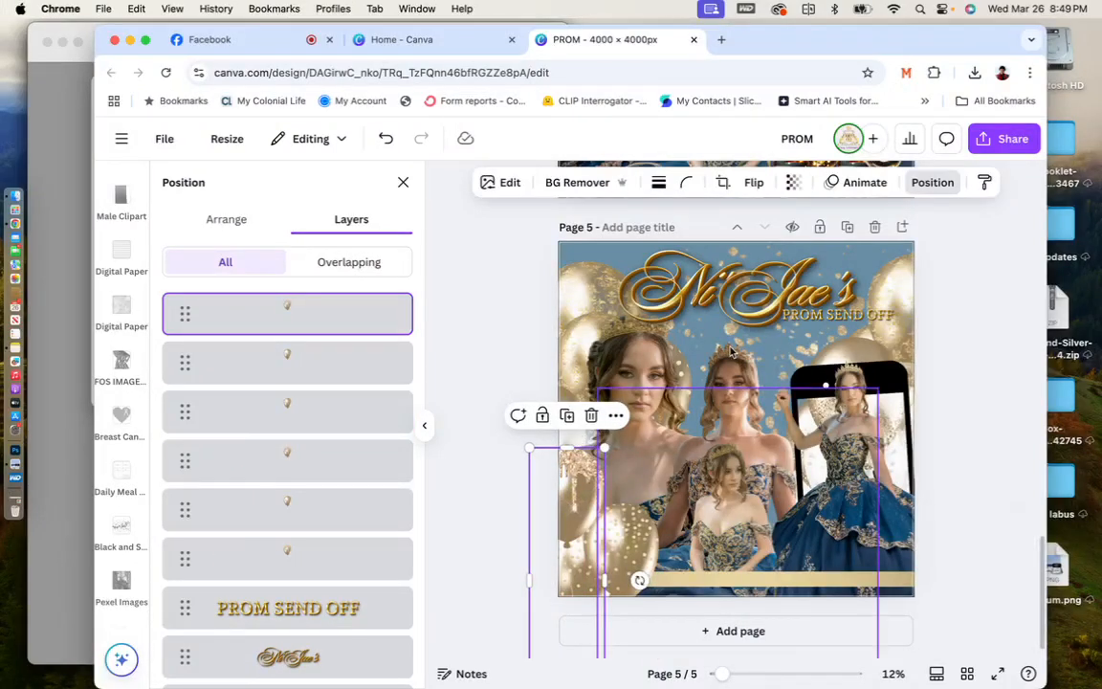
drag(309, 306, 302, 560)
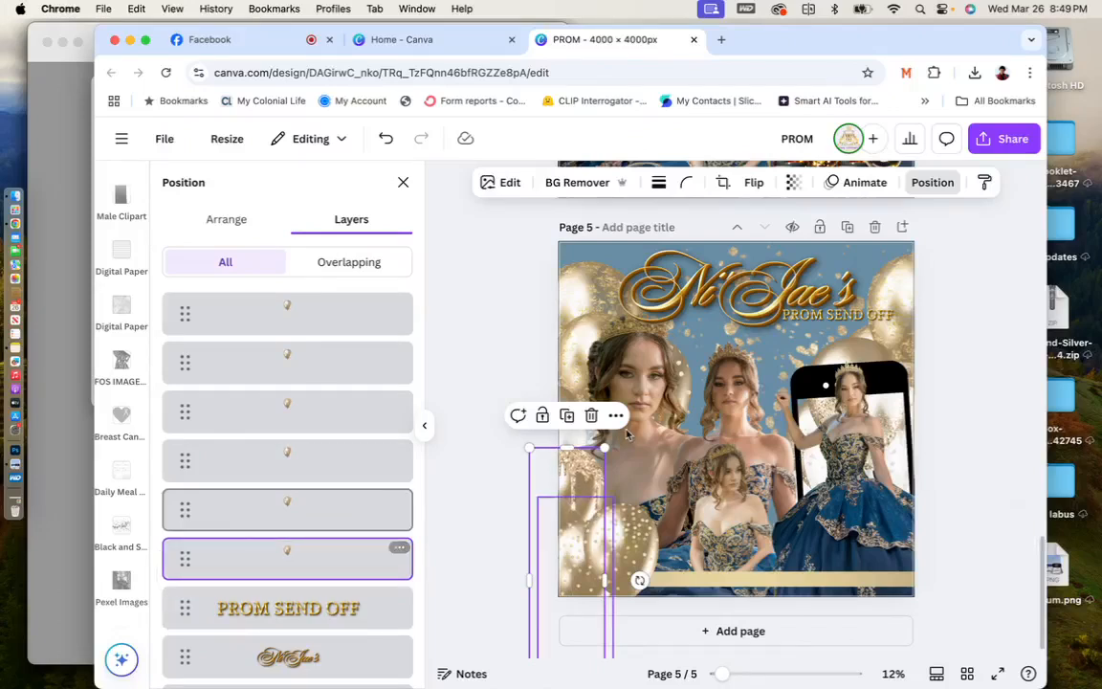
click(959, 395)
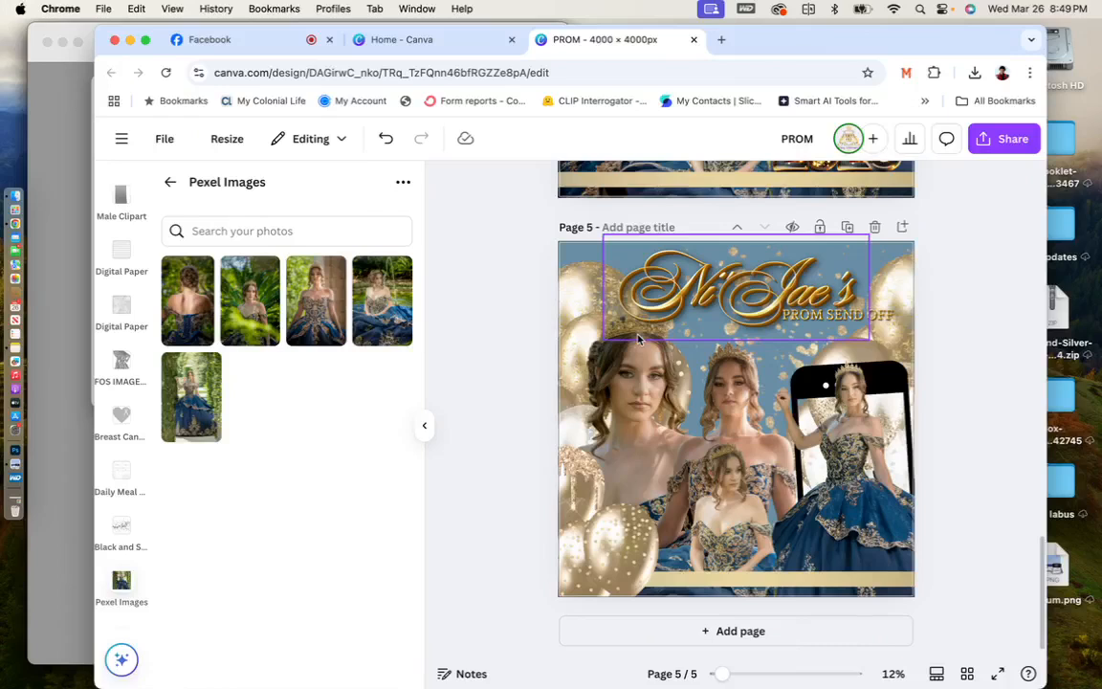
Layer the gold script name title directly beneath the large portrait, above the background balloons.
click(573, 301)
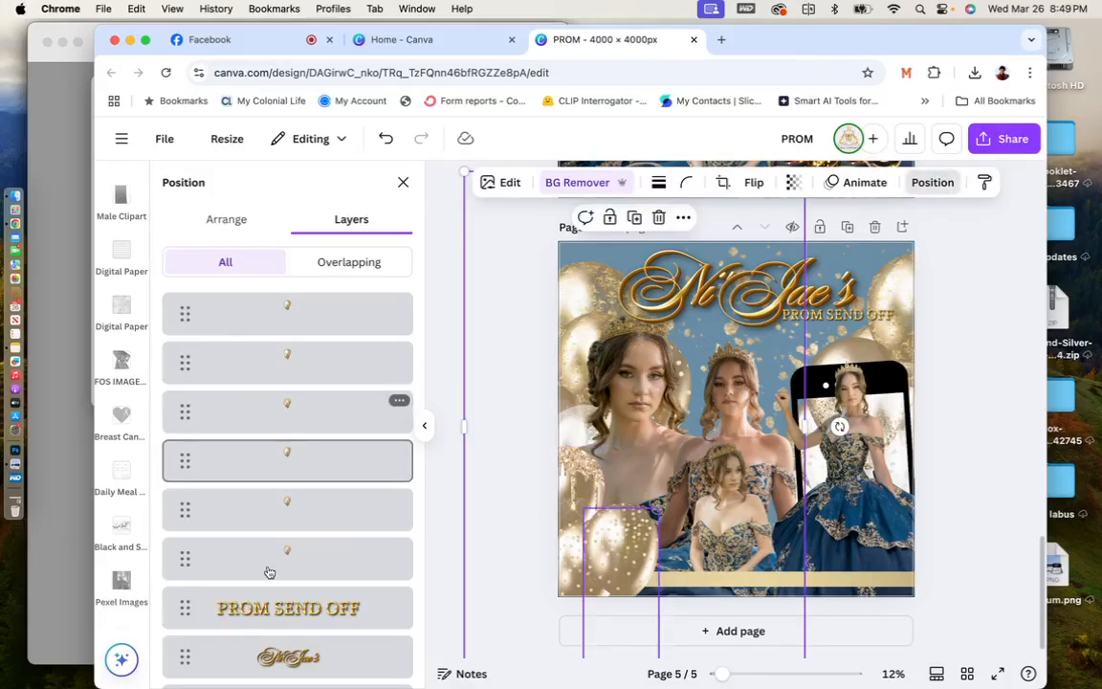
scroll(272, 569, down, 2)
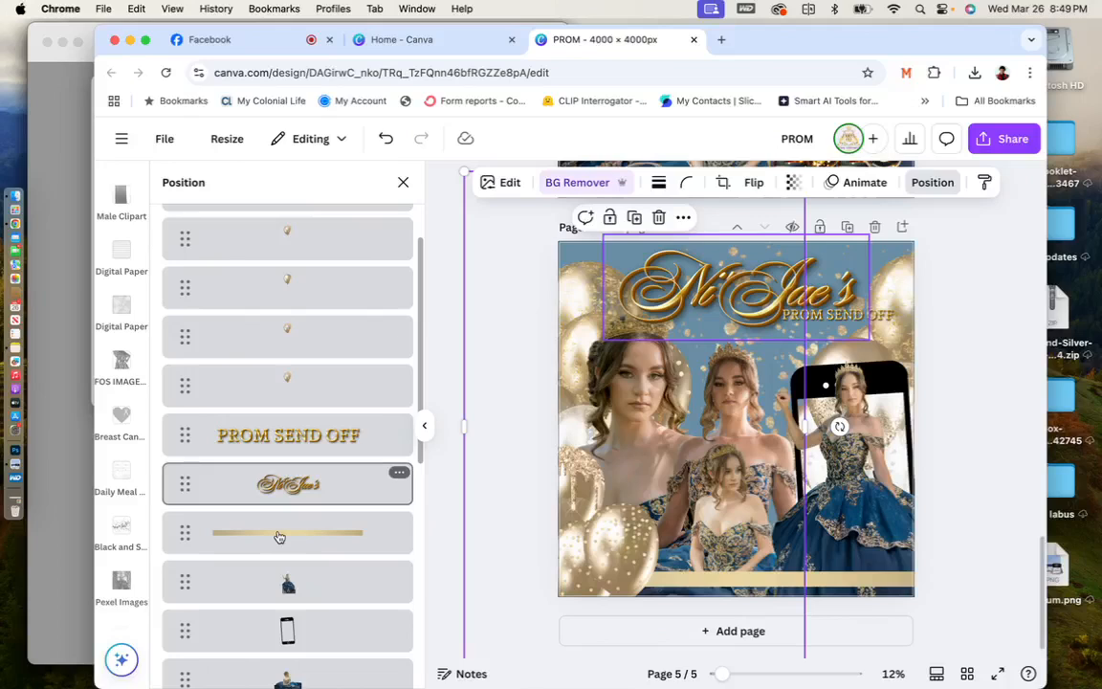
scroll(278, 536, up, 1)
drag(276, 571, 267, 617)
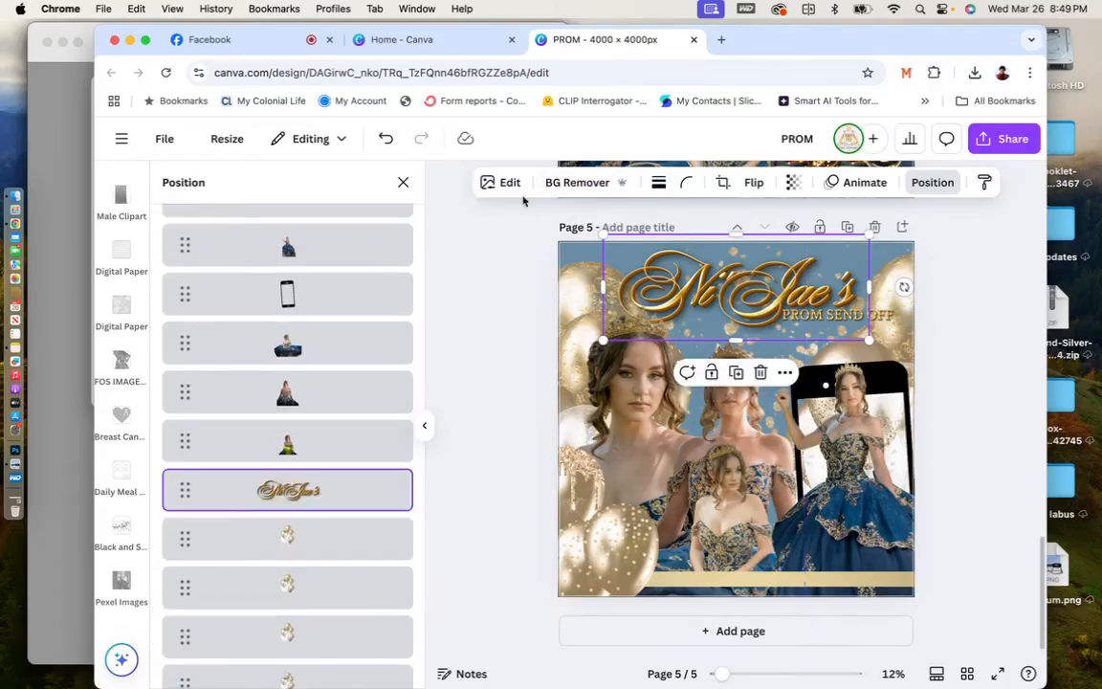
Enlarge the large left portrait so the crown overlaps the title and shift it slightly down and right.
click(572, 276)
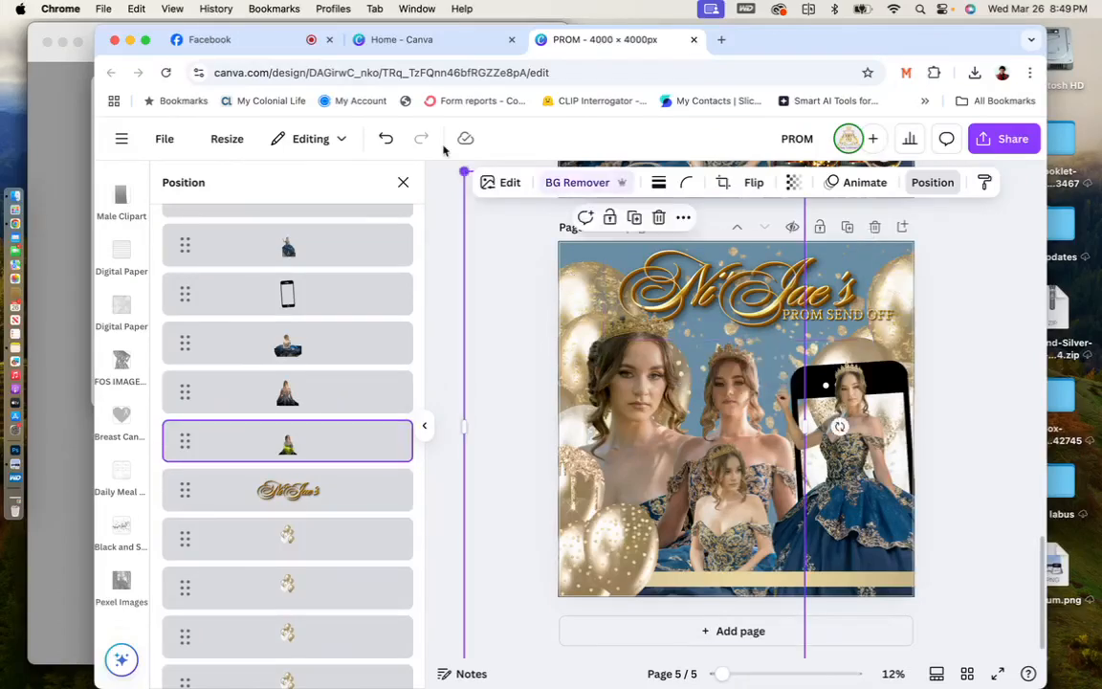
click(386, 139)
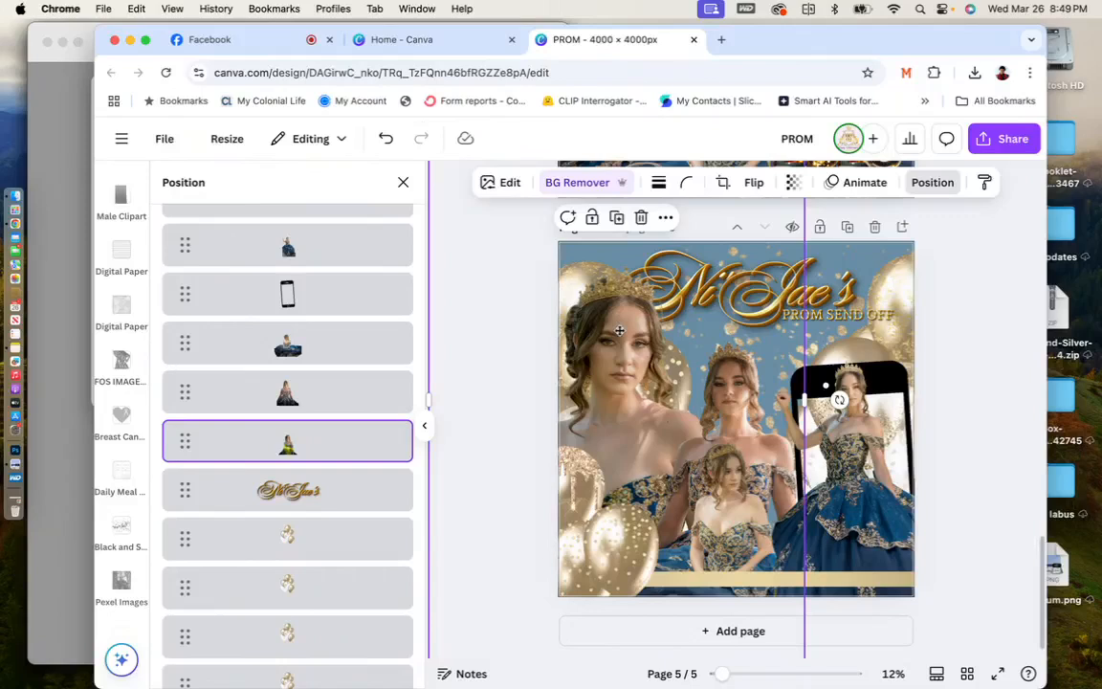
drag(620, 330, 625, 348)
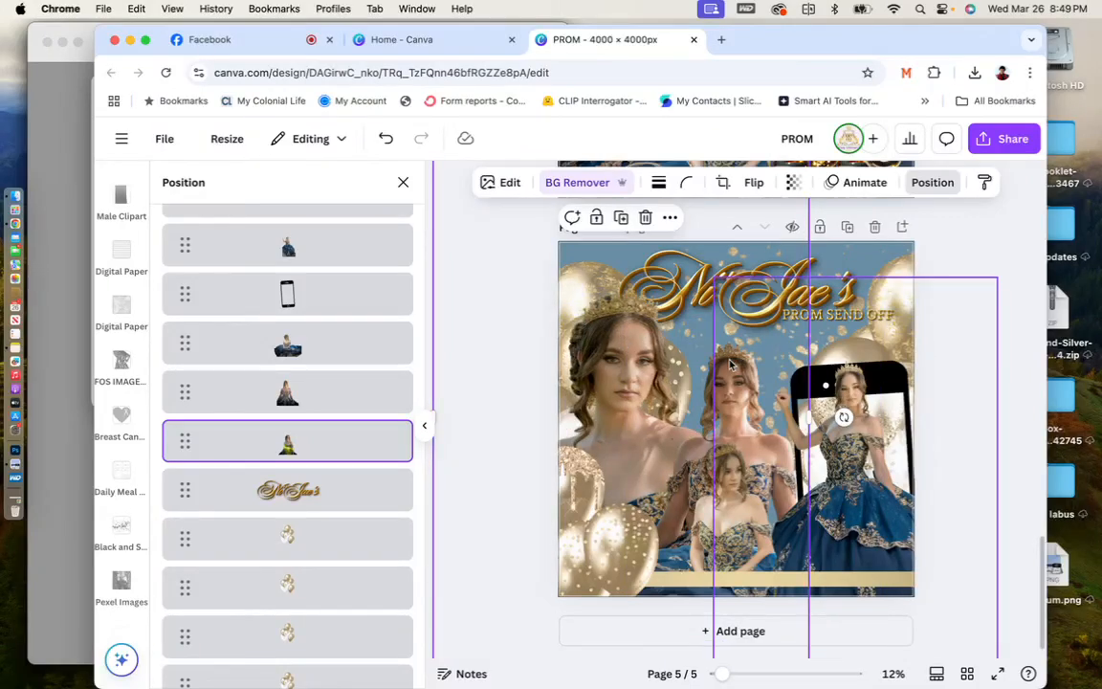
Enlarge the centre standing figure and position its crown just below the script title.
click(351, 408)
drag(888, 304, 930, 257)
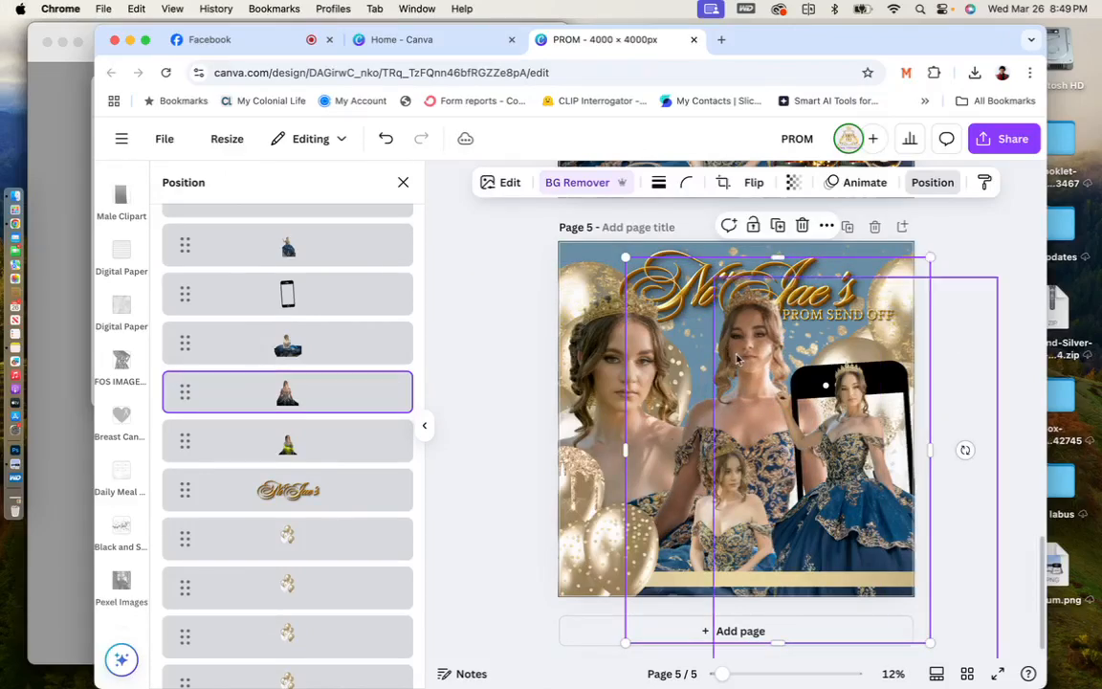
drag(737, 361, 728, 384)
click(1005, 323)
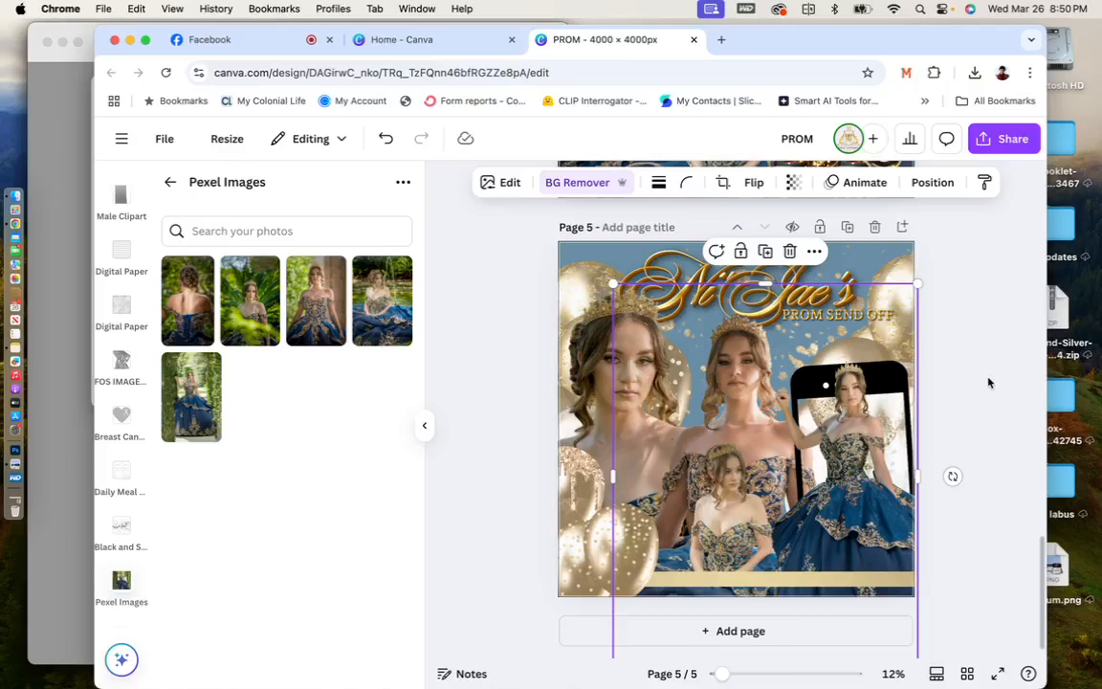
Lower the centre figure slightly and layer it in front of the phone and the small seated figure.
drag(916, 484, 867, 481)
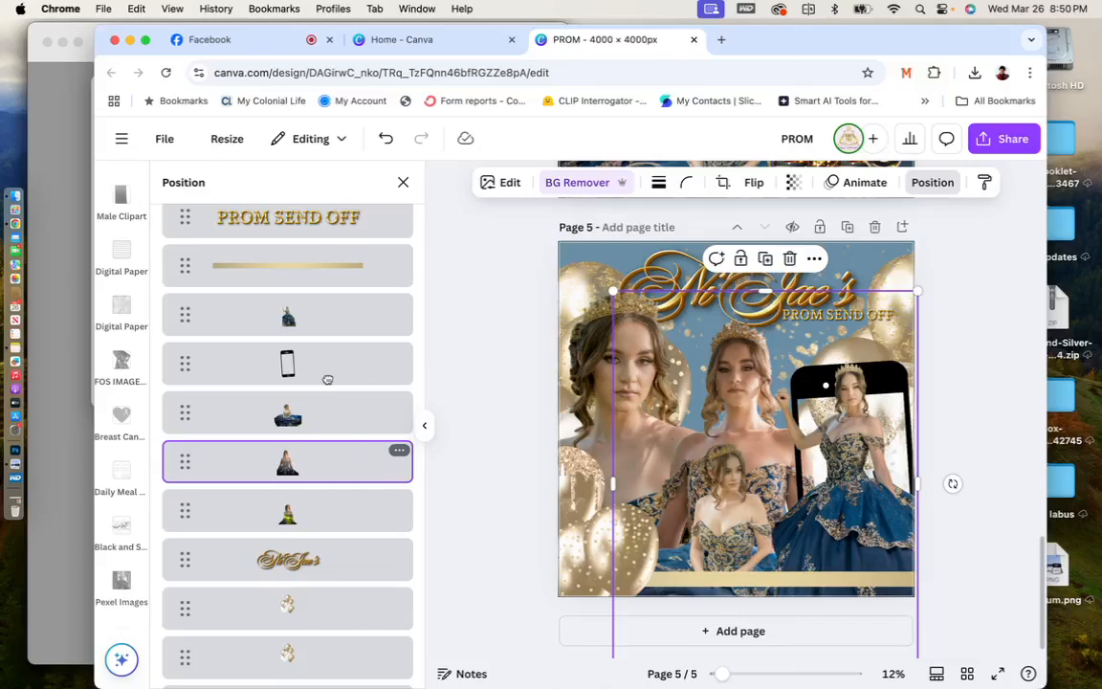
drag(327, 379, 328, 367)
click(965, 267)
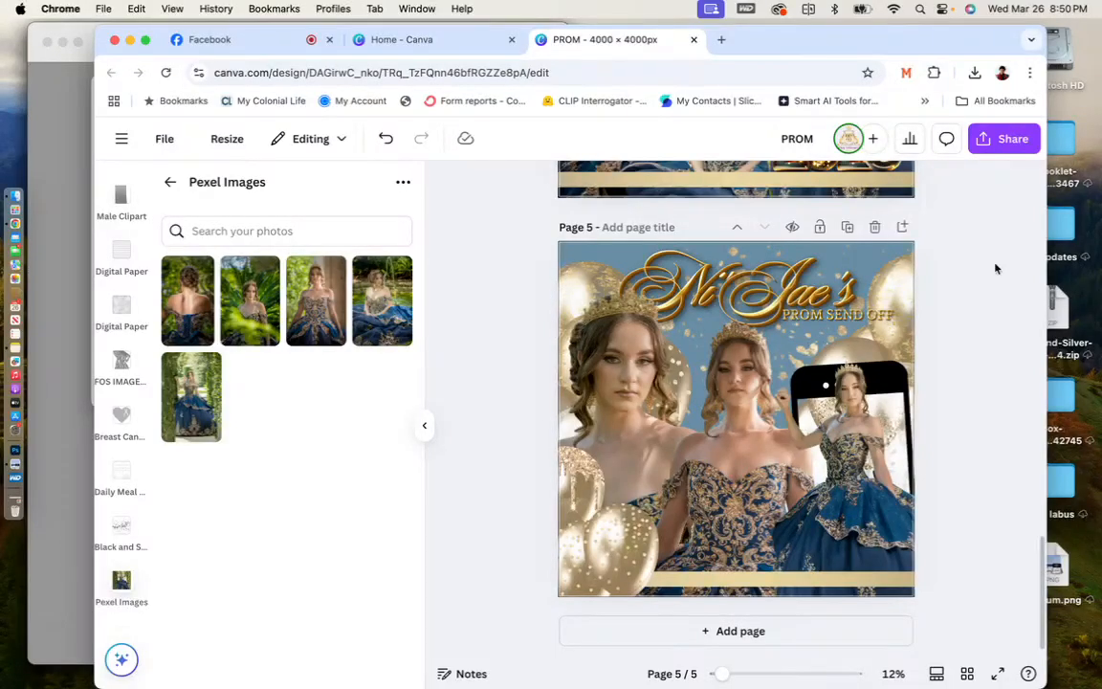
Zoom the canvas out to 10% and nudge the centre standing figure slightly up and right.
drag(995, 271, 800, 581)
mouse_move(724, 675)
mouse_down()
mouse_move(751, 673)
mouse_move(717, 673)
mouse_up()
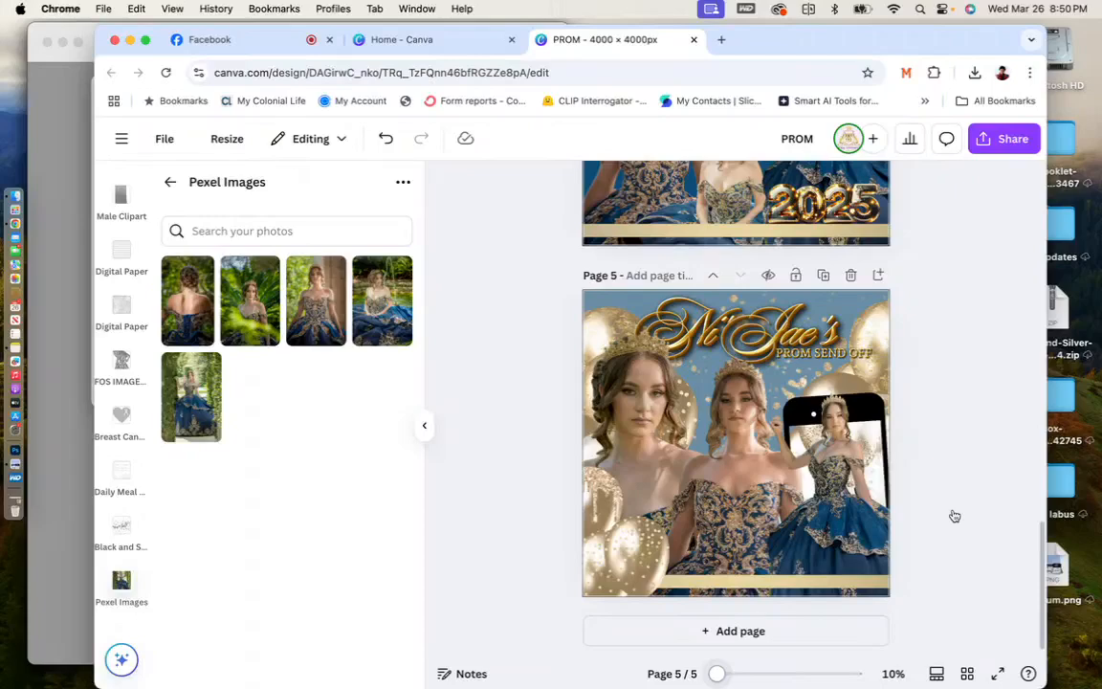
scroll(823, 498, down, 1)
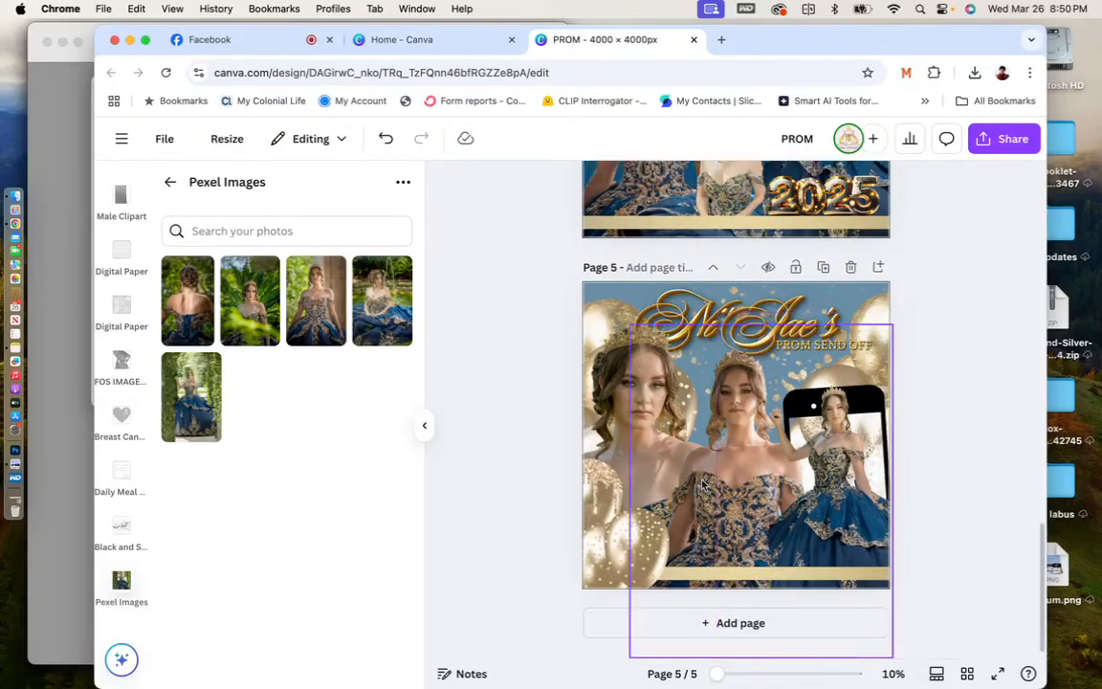
click(699, 484)
mouse_move(699, 484)
mouse_down()
mouse_move(754, 478)
mouse_move(686, 477)
mouse_up()
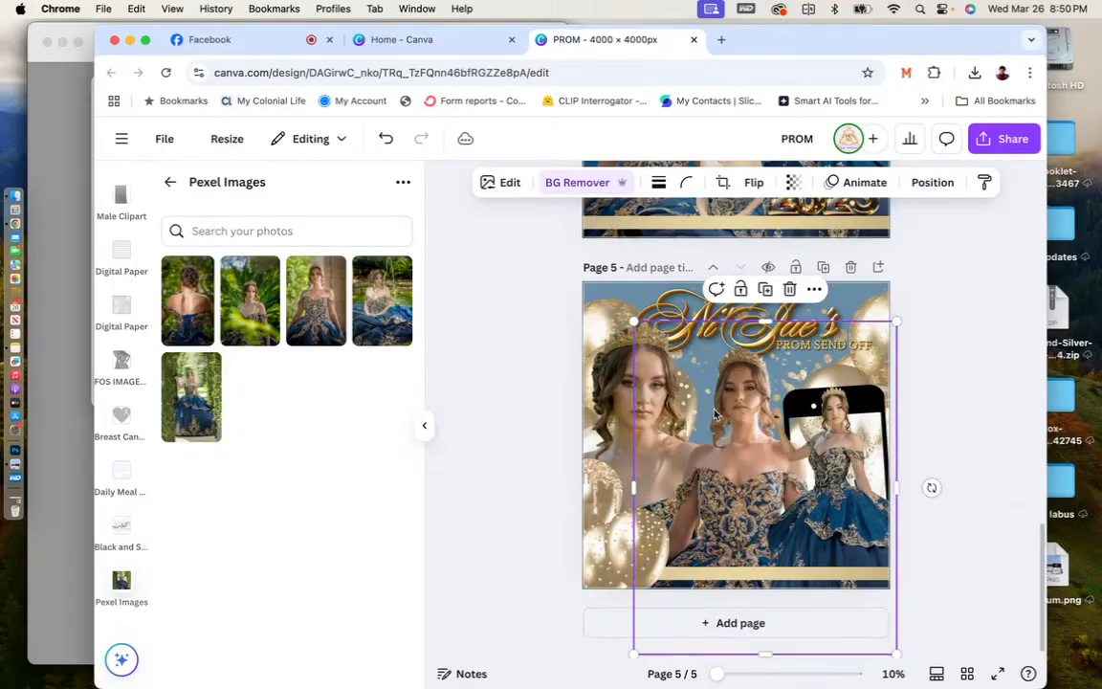
Layer the small seated figure in front of the centre standing figure.
click(933, 182)
scroll(256, 462, down, 5)
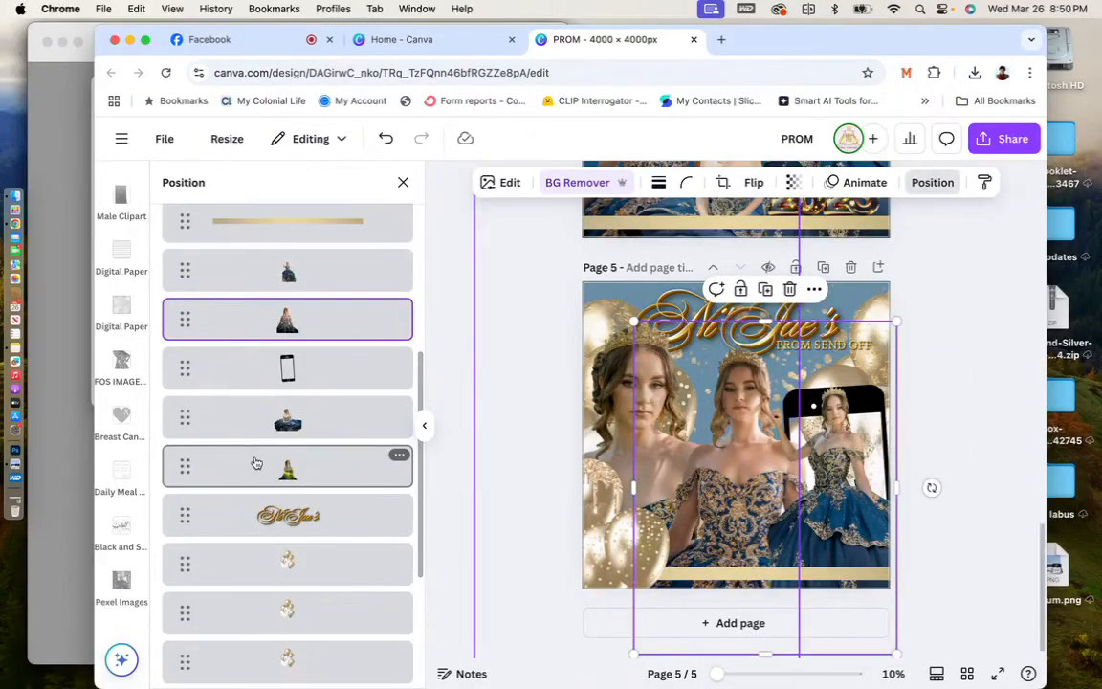
drag(305, 382, 298, 319)
click(933, 183)
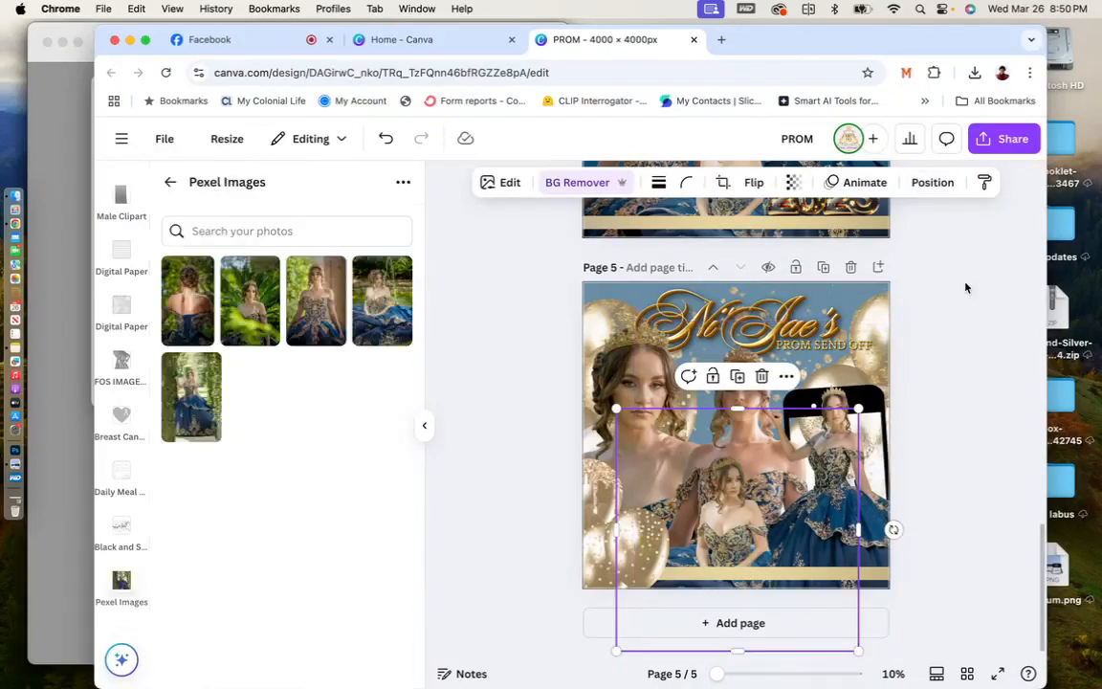
Delete the full-length figure standing in front of the phone on page 5.
drag(766, 606, 866, 519)
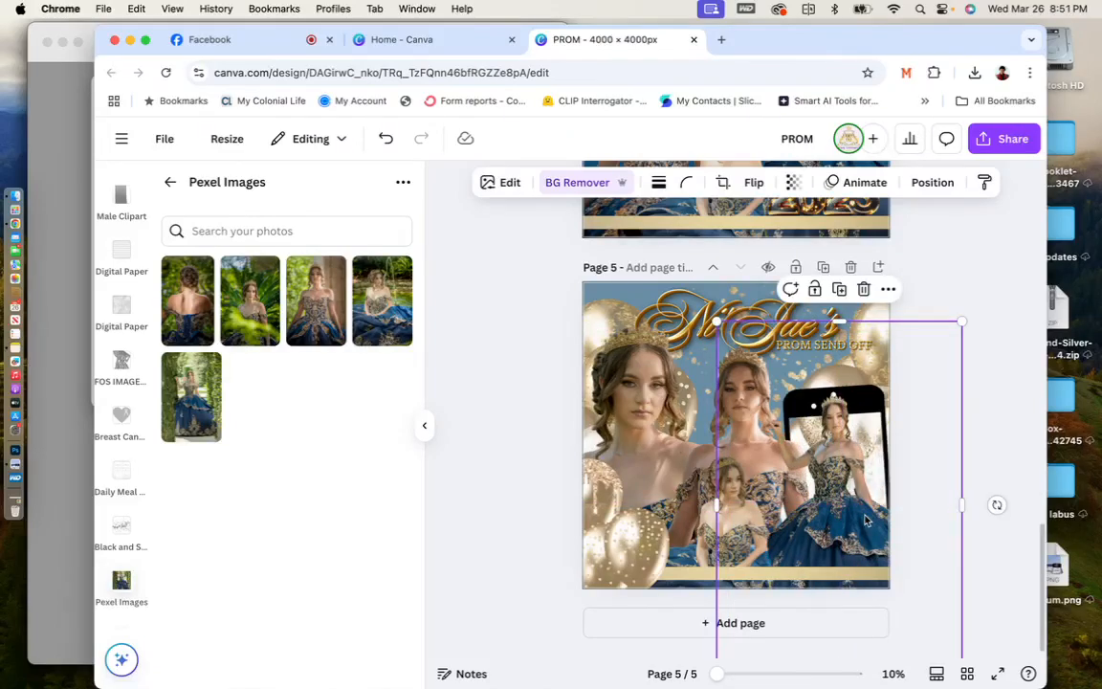
key(Delete)
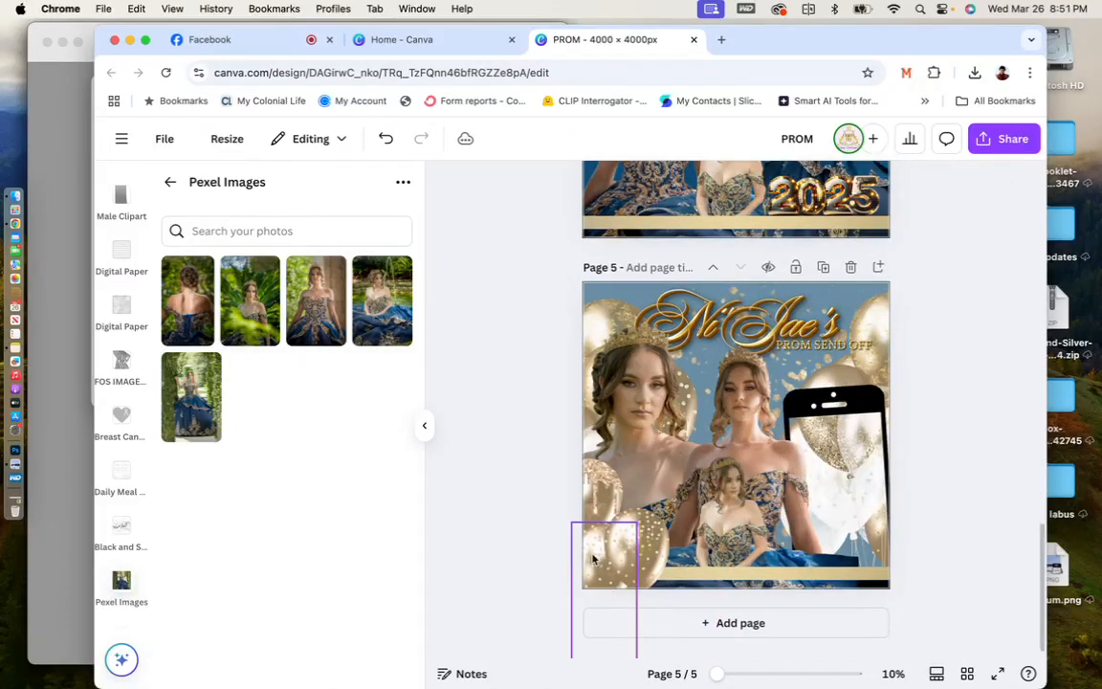
scroll(591, 559, up, 1)
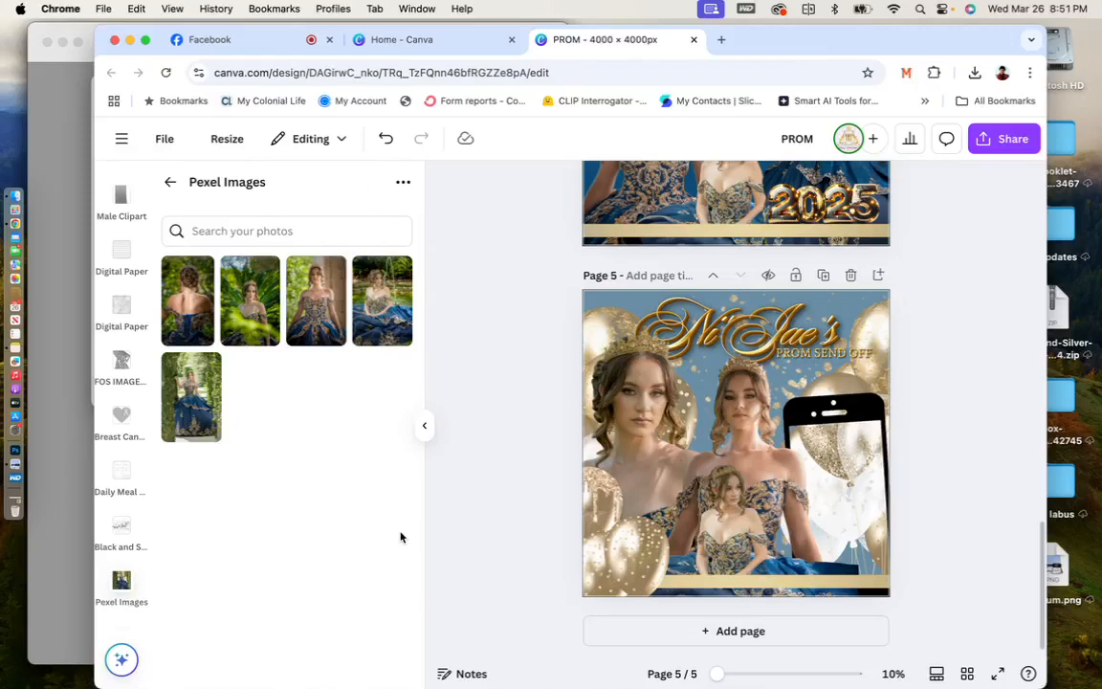
Move the centre standing figure in front of the phone and shift the small seated figure slightly right.
scroll(670, 459, down, 1)
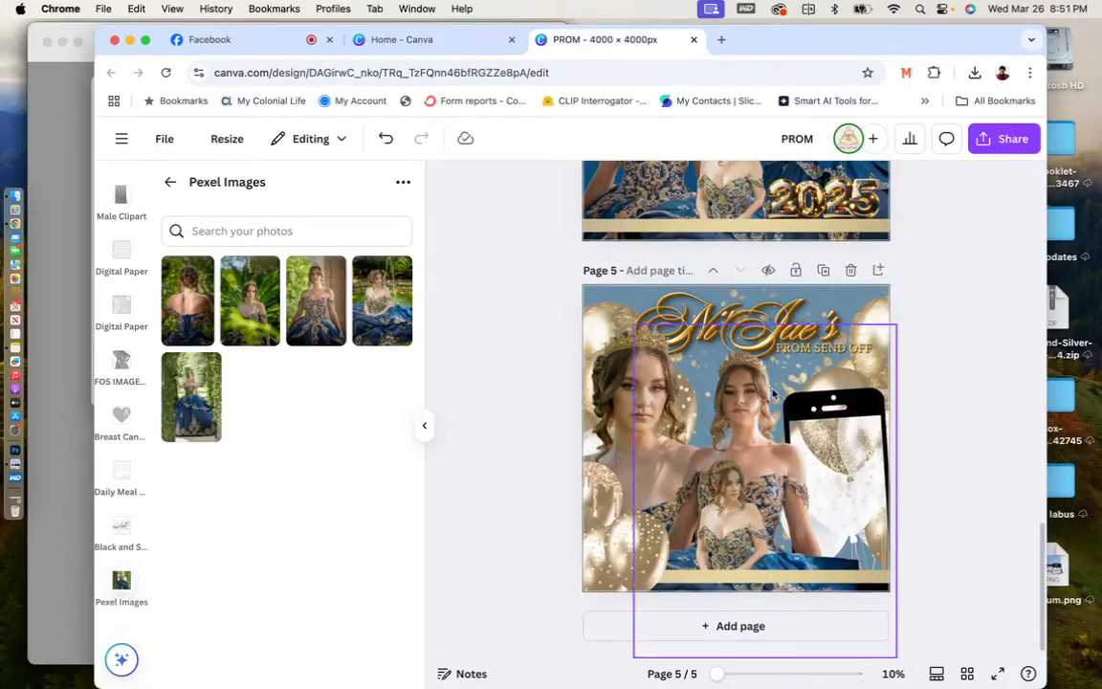
click(815, 394)
drag(815, 394, 709, 514)
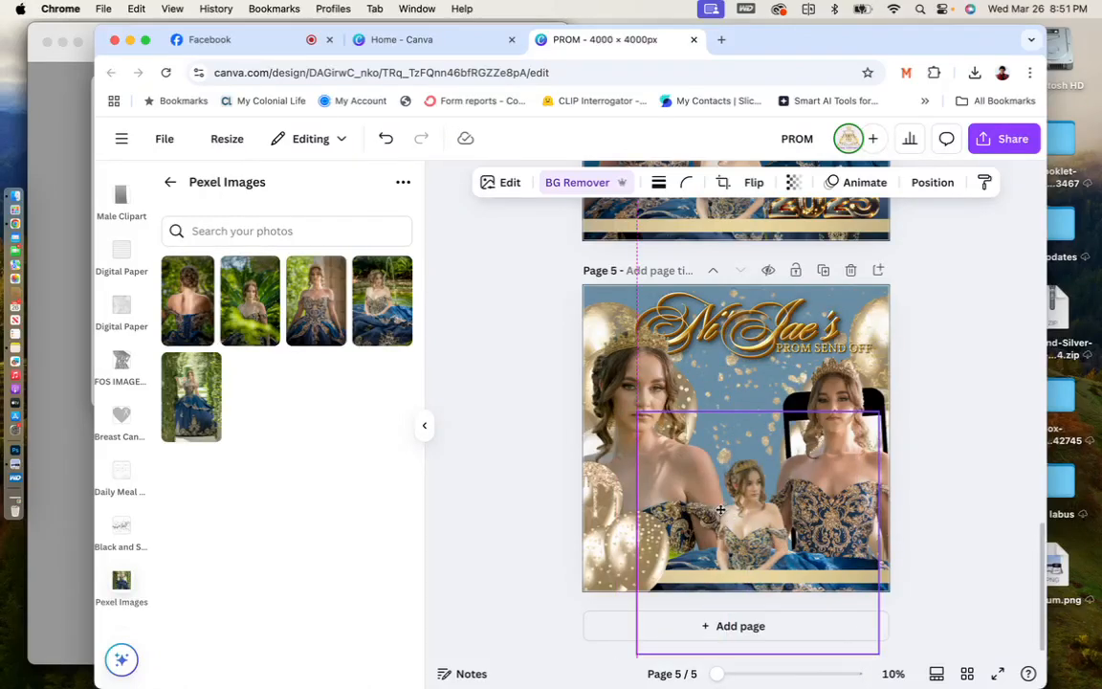
click(963, 363)
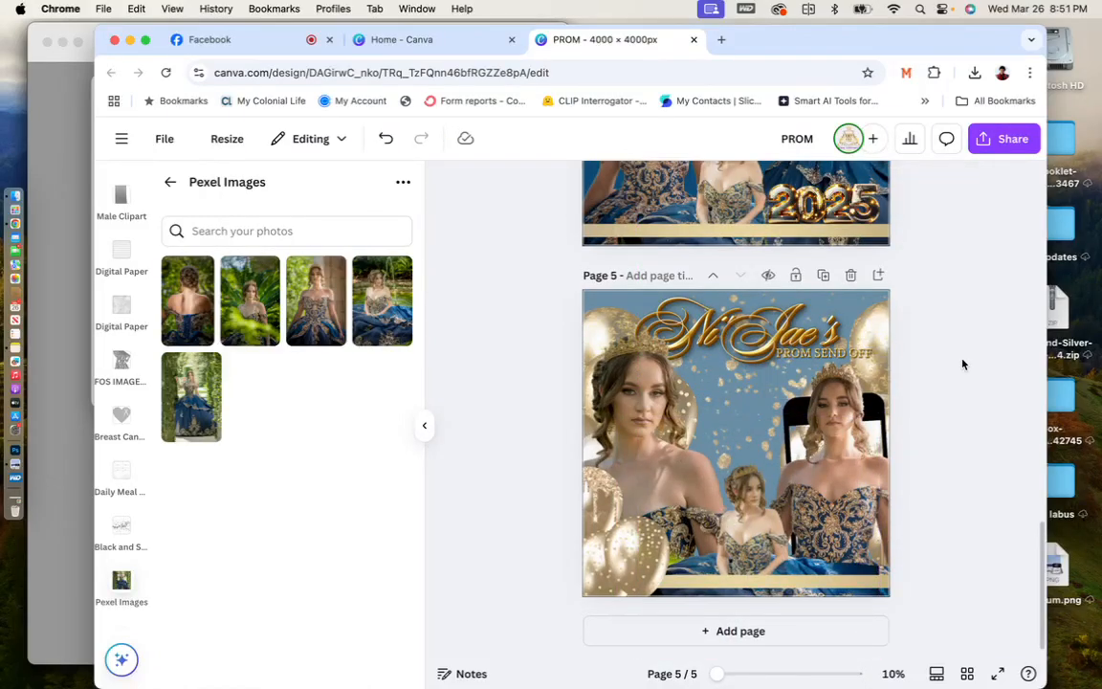
Enlarge the standing figure in front of the phone, try tilting it slightly, and undo the rotation.
click(838, 429)
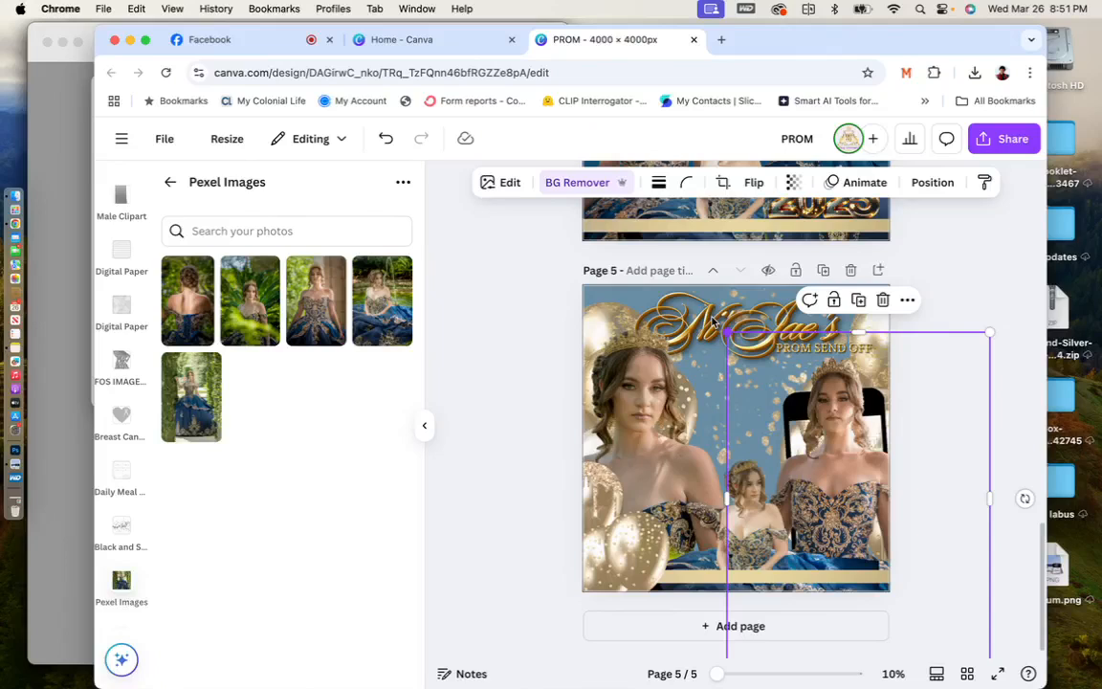
drag(725, 331, 703, 303)
drag(1028, 477, 1022, 463)
drag(843, 487, 862, 489)
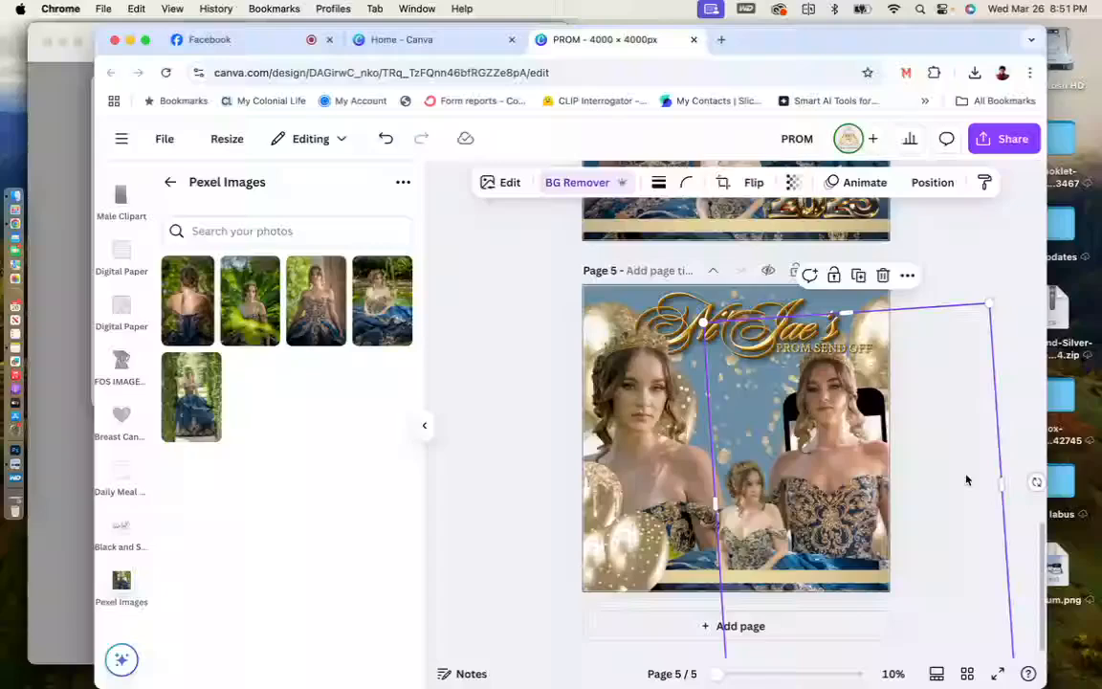
key(super+z)
scroll(961, 297, up, 3)
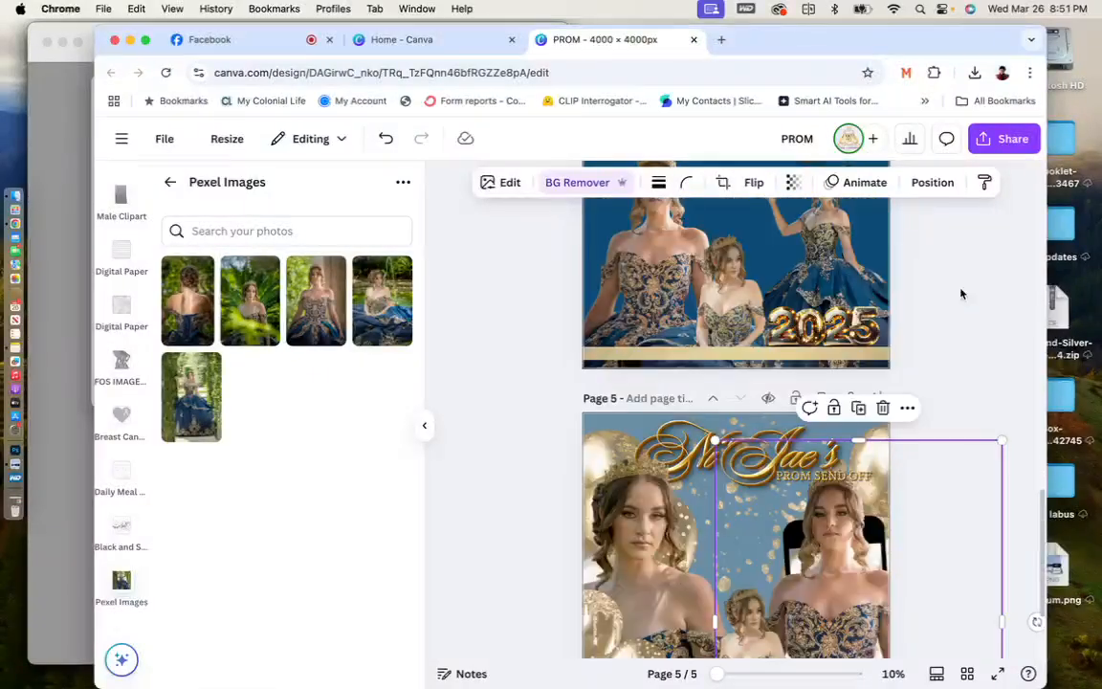
Move the standing figure left onto the large portrait and delete the phone mockup from page 5.
scroll(967, 345, down, 3)
drag(873, 417, 888, 373)
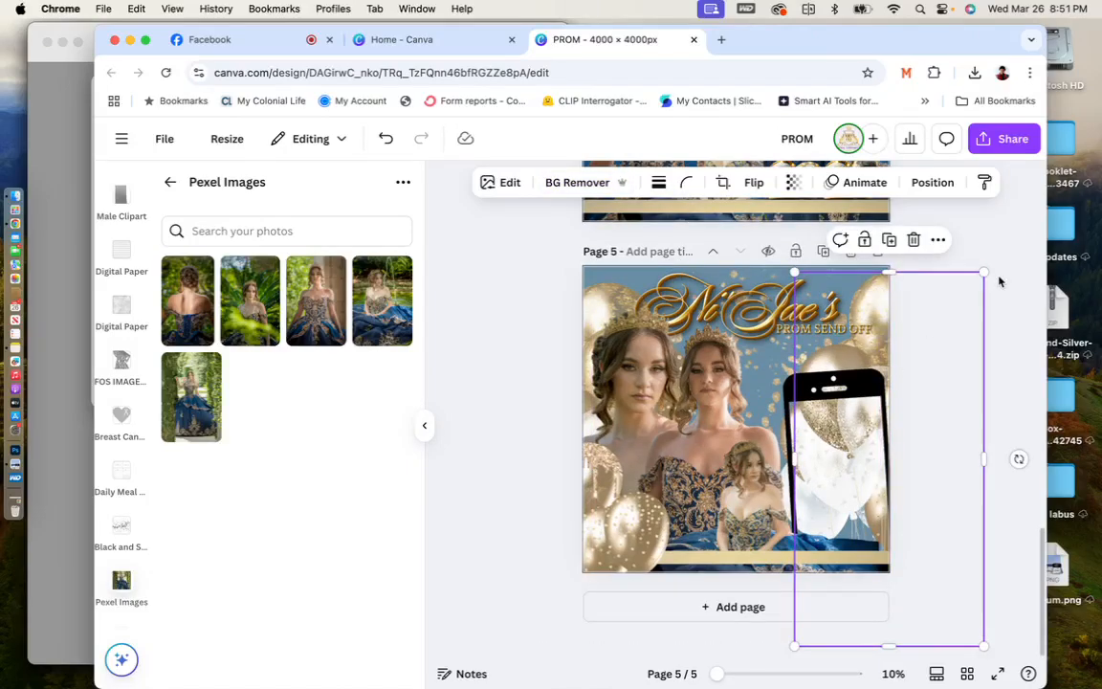
click(784, 388)
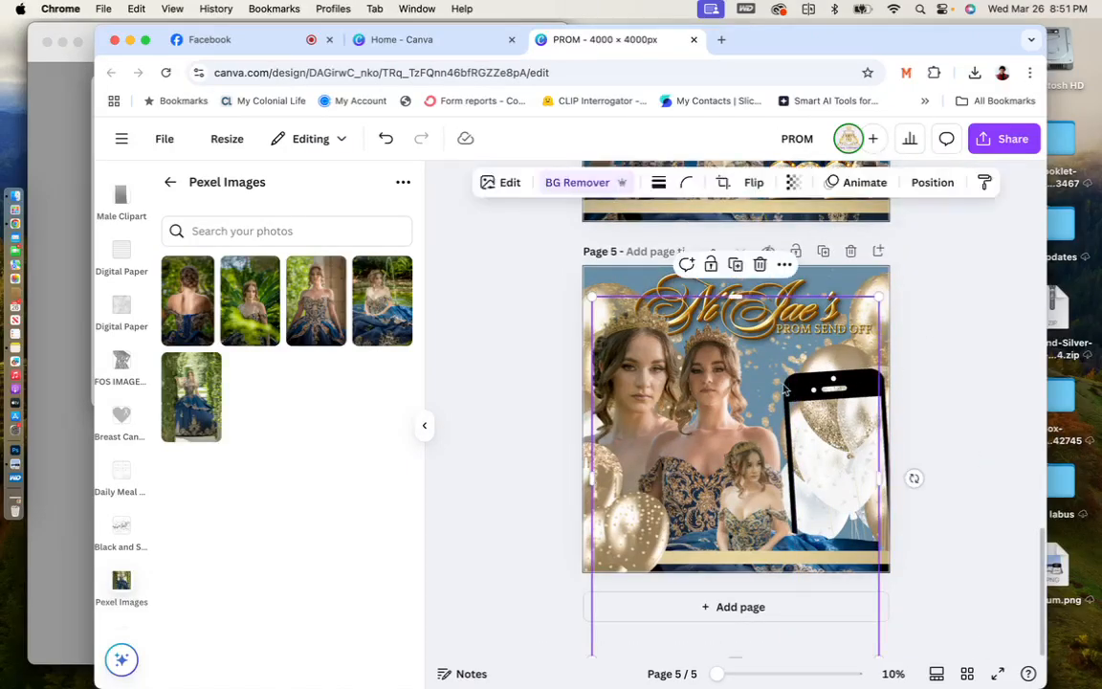
drag(785, 390, 704, 386)
click(850, 380)
key(Delete)
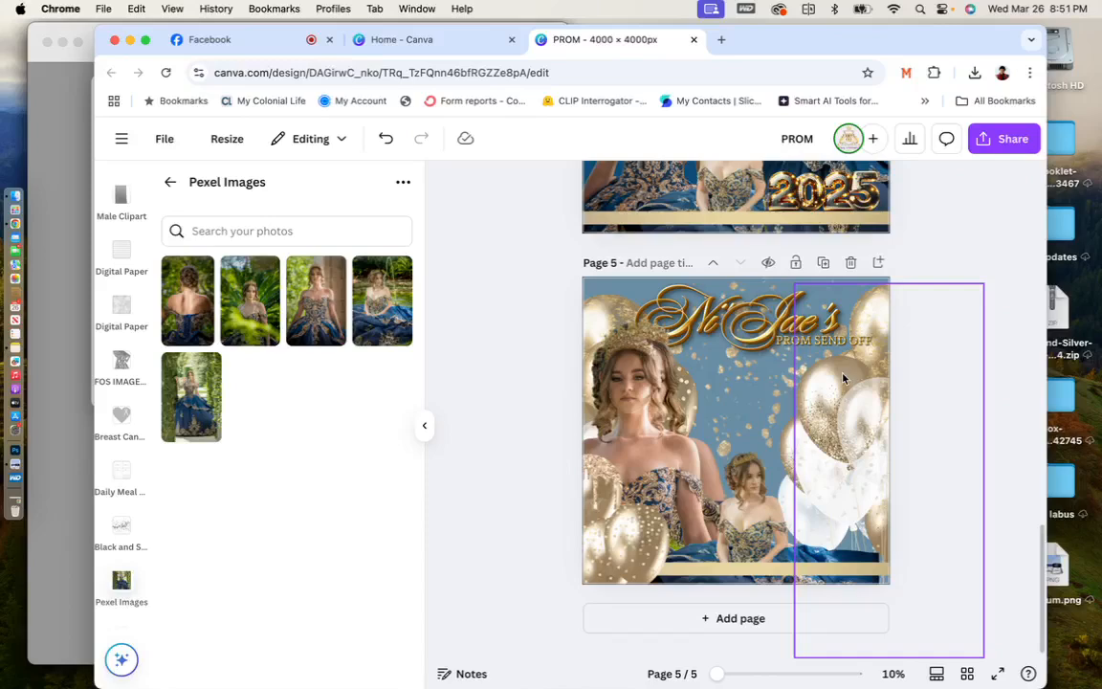
Move the standing figure to the page's right side and layer the small seated figure behind it.
drag(631, 419, 845, 415)
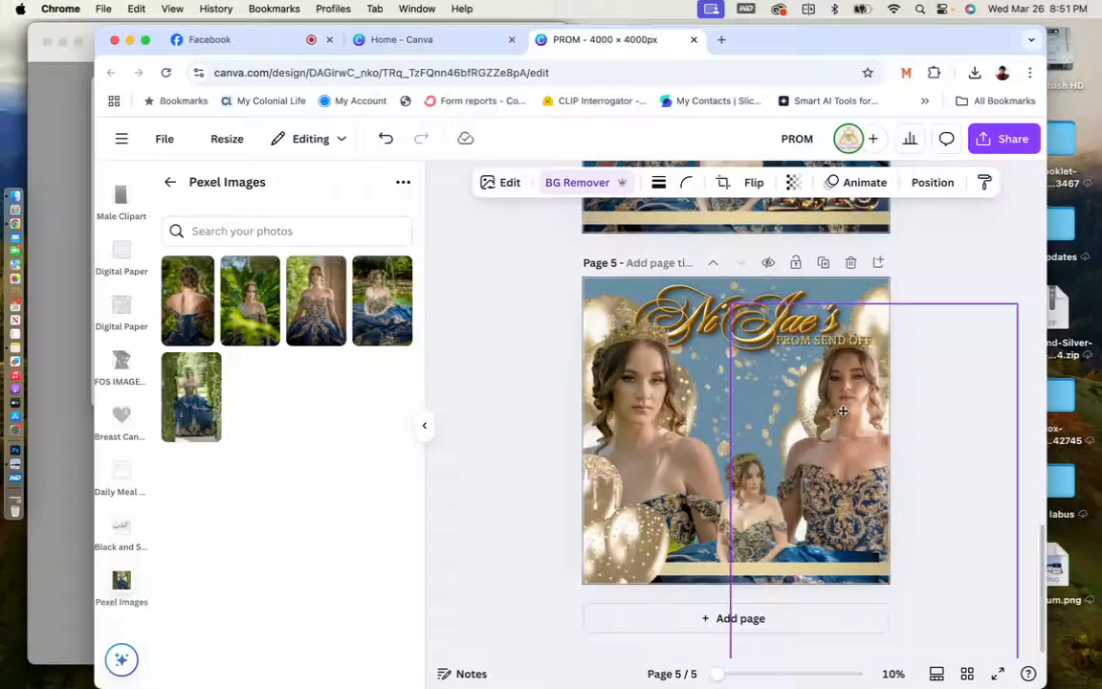
click(935, 182)
scroll(315, 475, down, 5)
scroll(315, 475, up, 1)
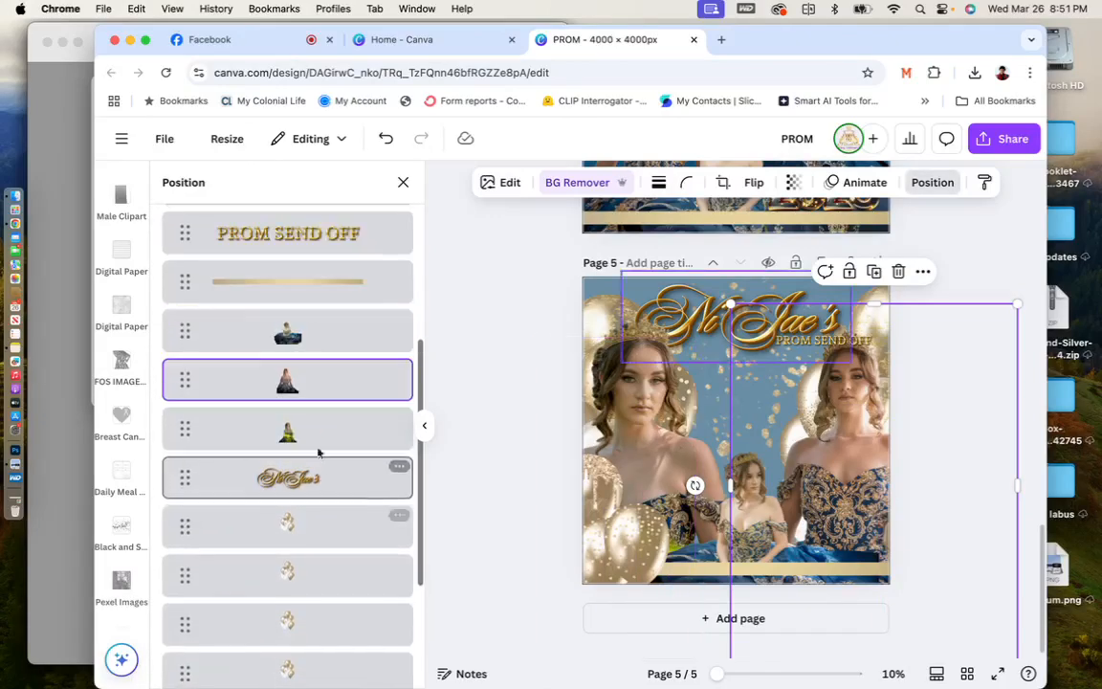
drag(315, 346, 309, 396)
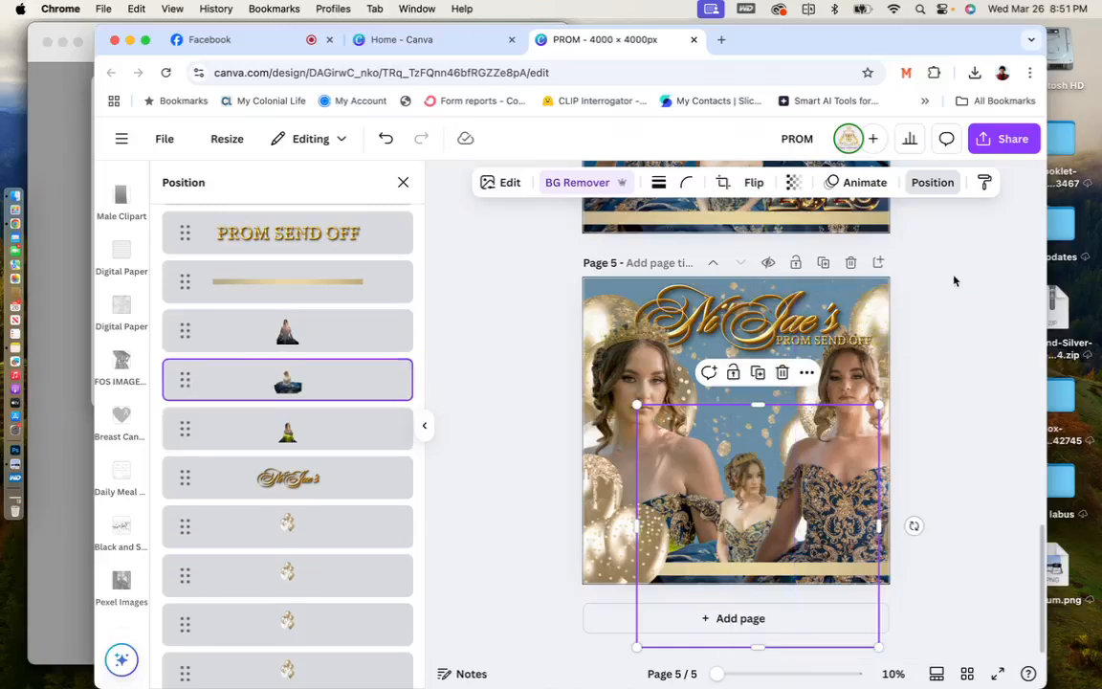
click(932, 183)
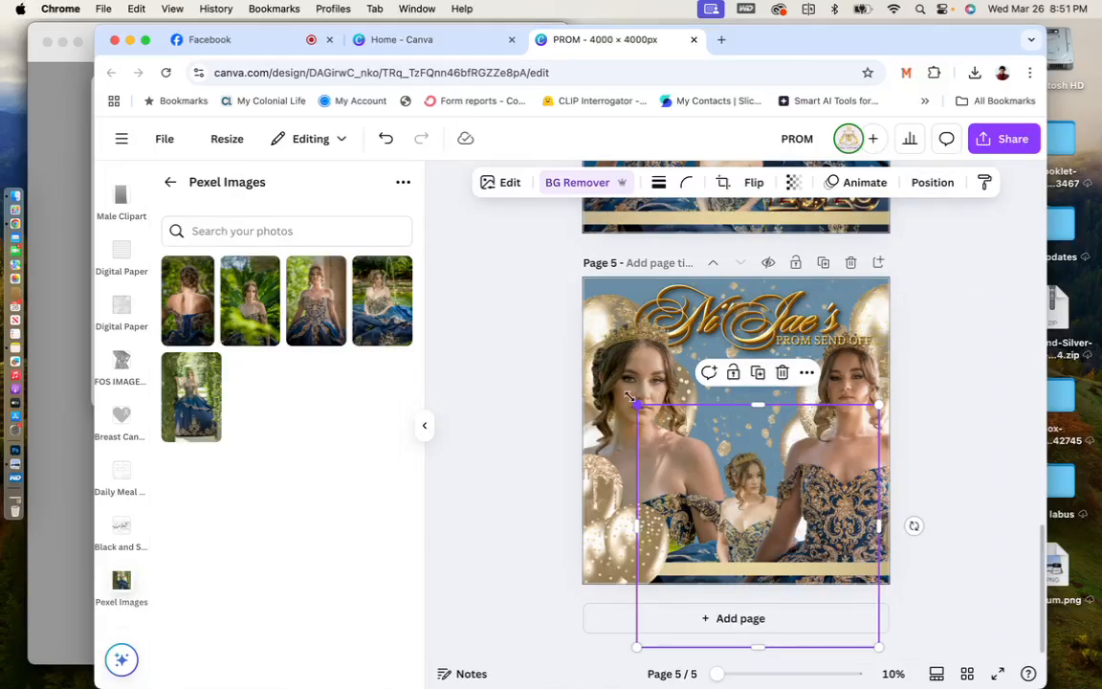
Enlarge the small seated figure and nudge the right standing figure slightly up and to the right.
drag(629, 396, 596, 363)
click(940, 406)
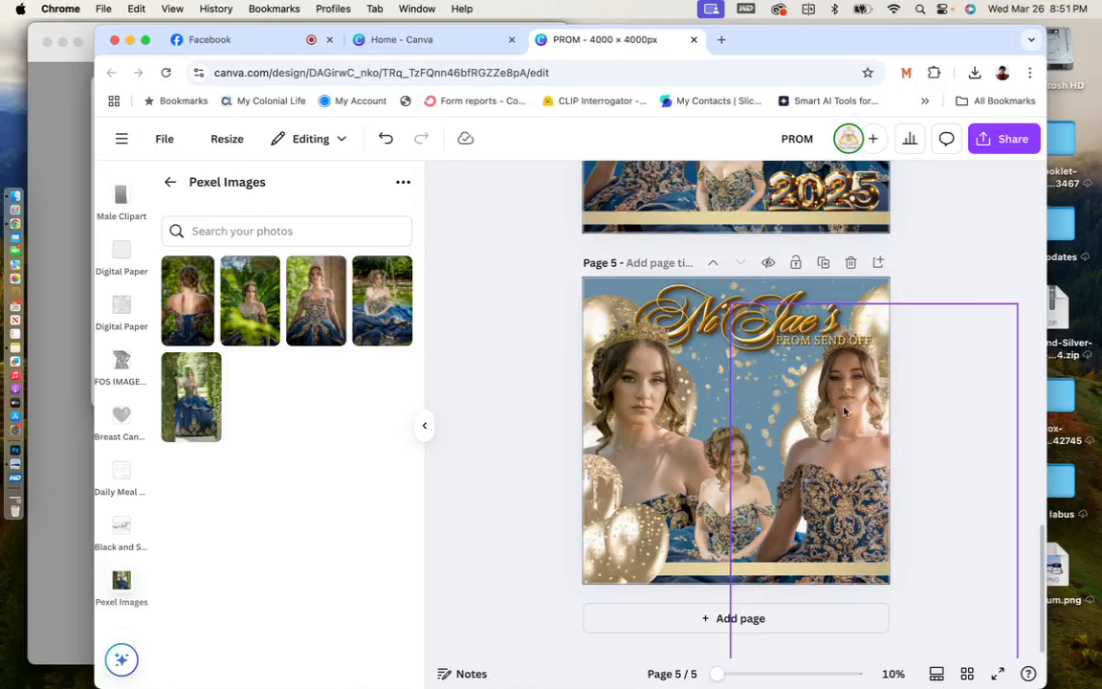
drag(844, 412, 854, 402)
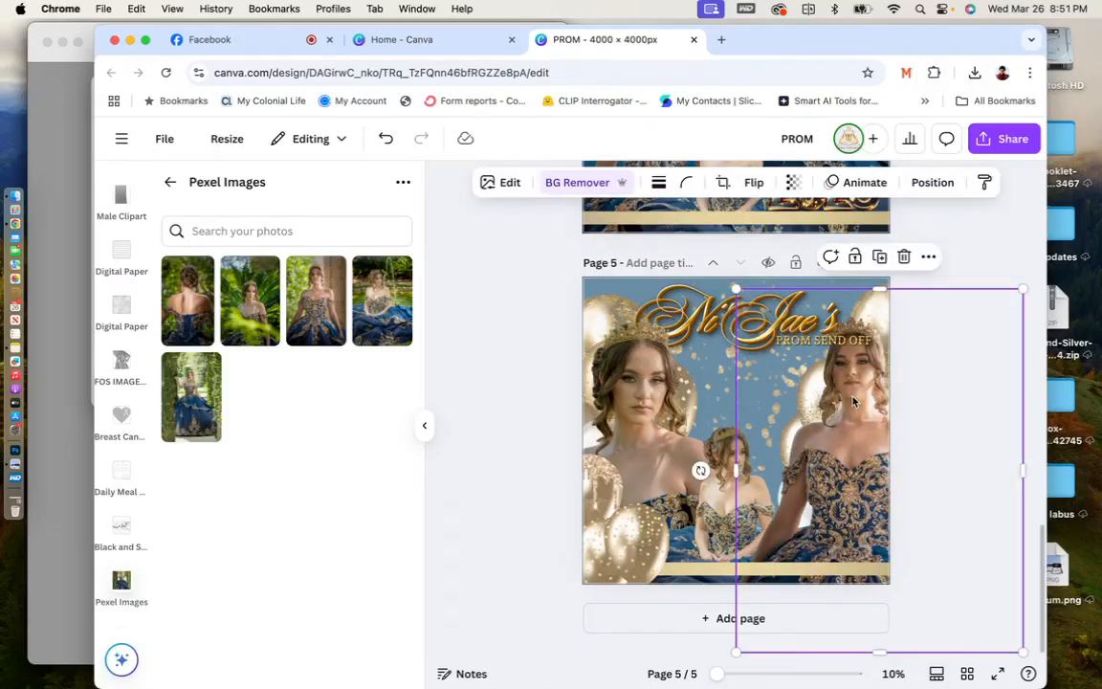
click(974, 254)
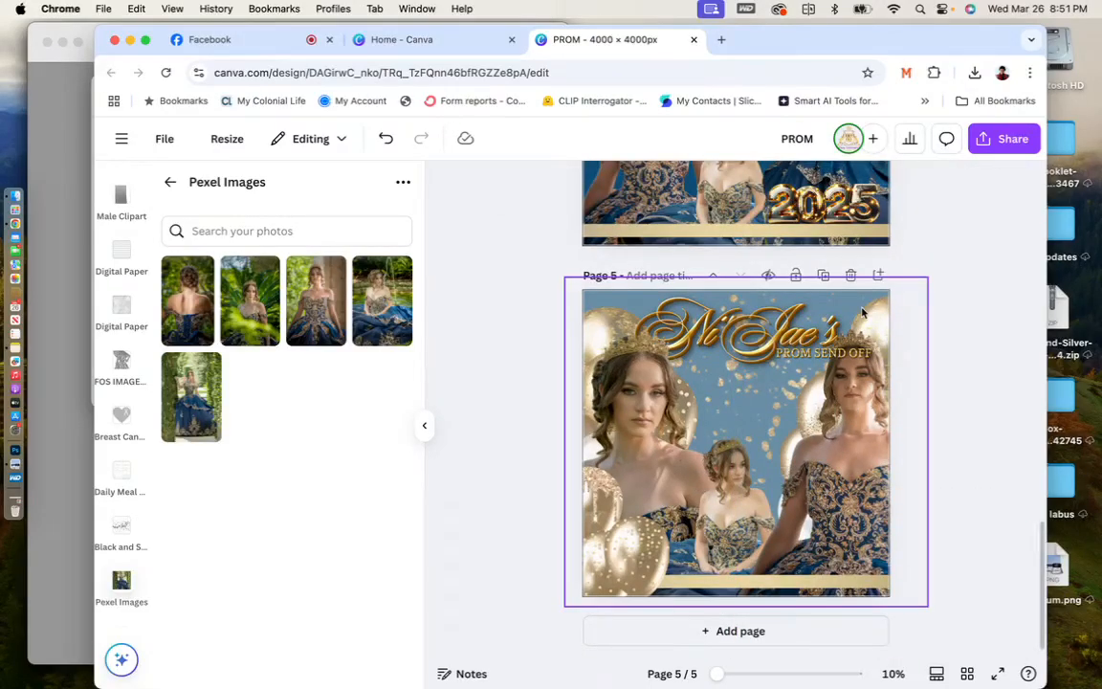
Shrink the "PROM SEND OFF" text and place it below the left half of the script title.
drag(827, 353, 720, 370)
click(947, 292)
click(955, 307)
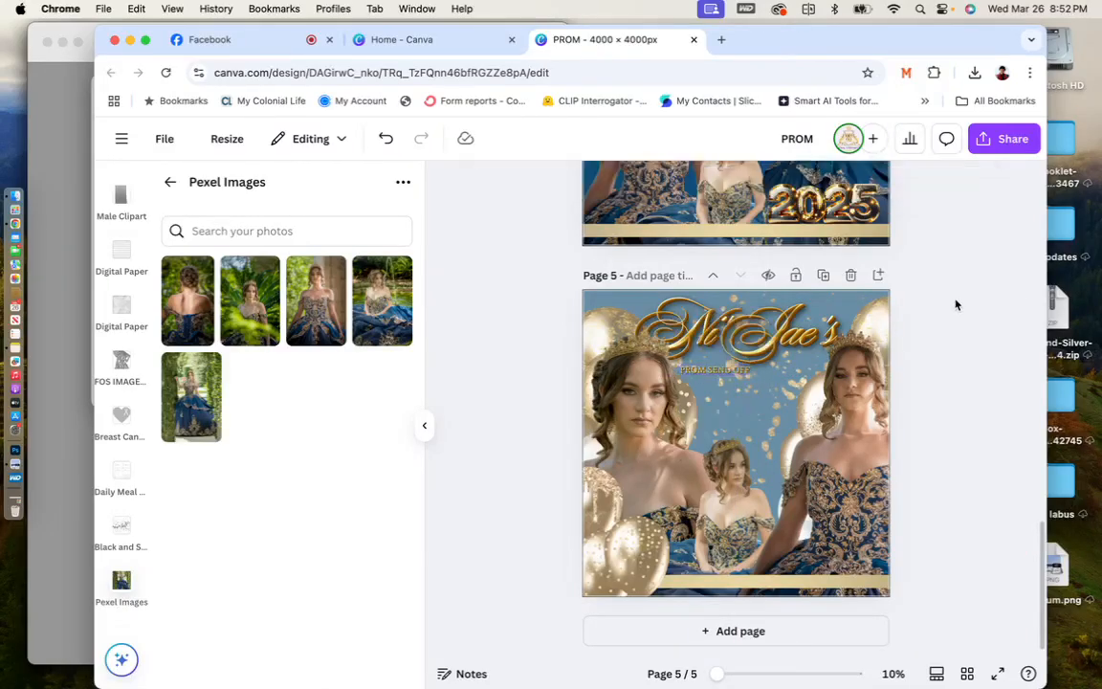
Crop the empty upper areas of the standing and large portrait images that overlap the script title.
drag(717, 674, 745, 677)
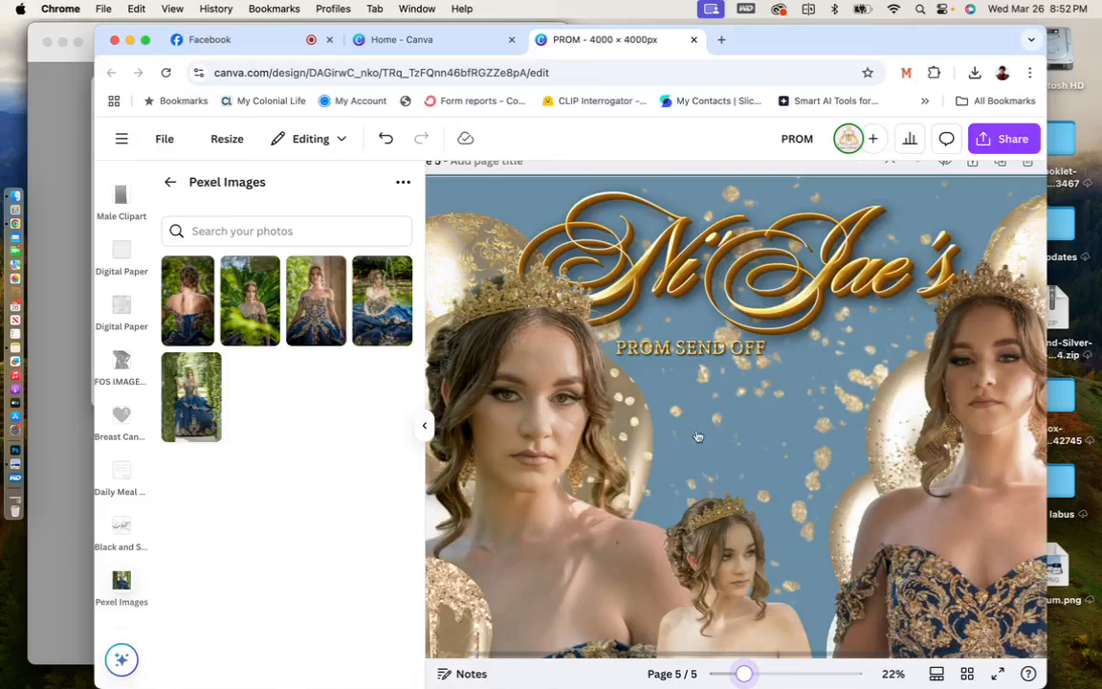
click(716, 260)
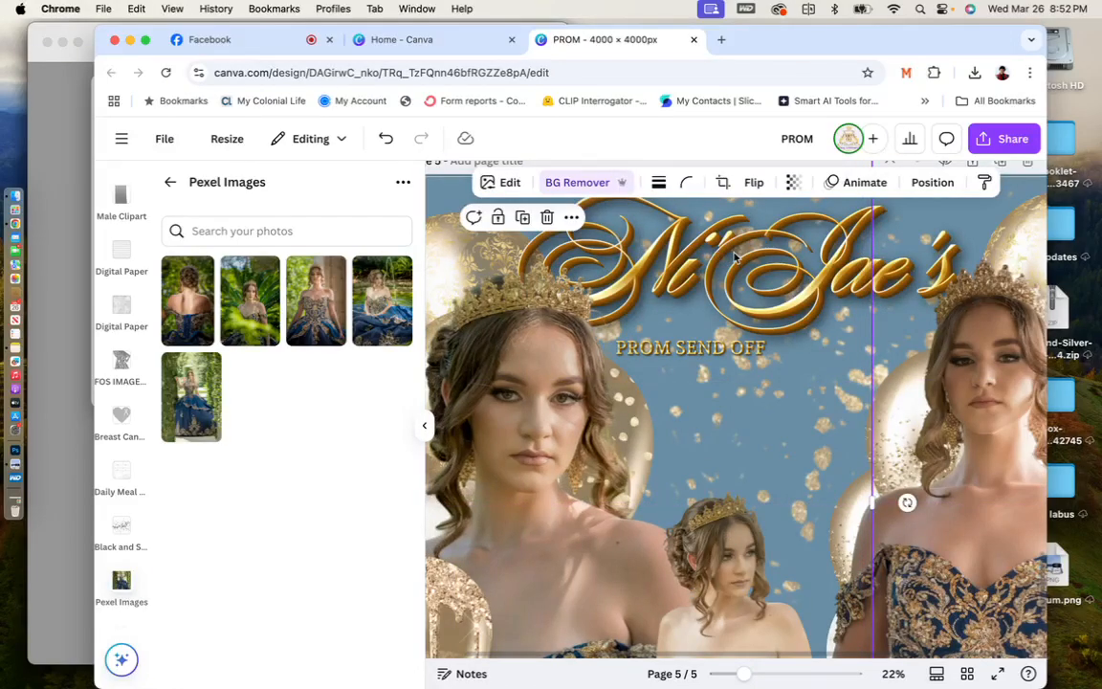
scroll(735, 257, up, 2)
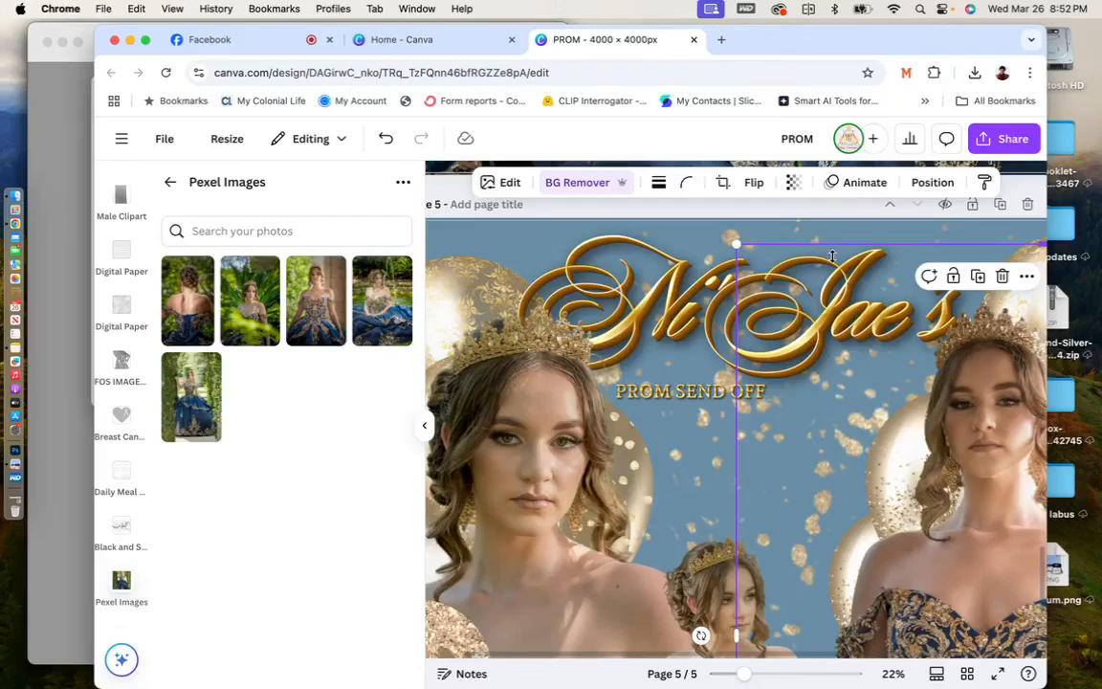
drag(832, 256, 766, 245)
scroll(734, 236, up, 5)
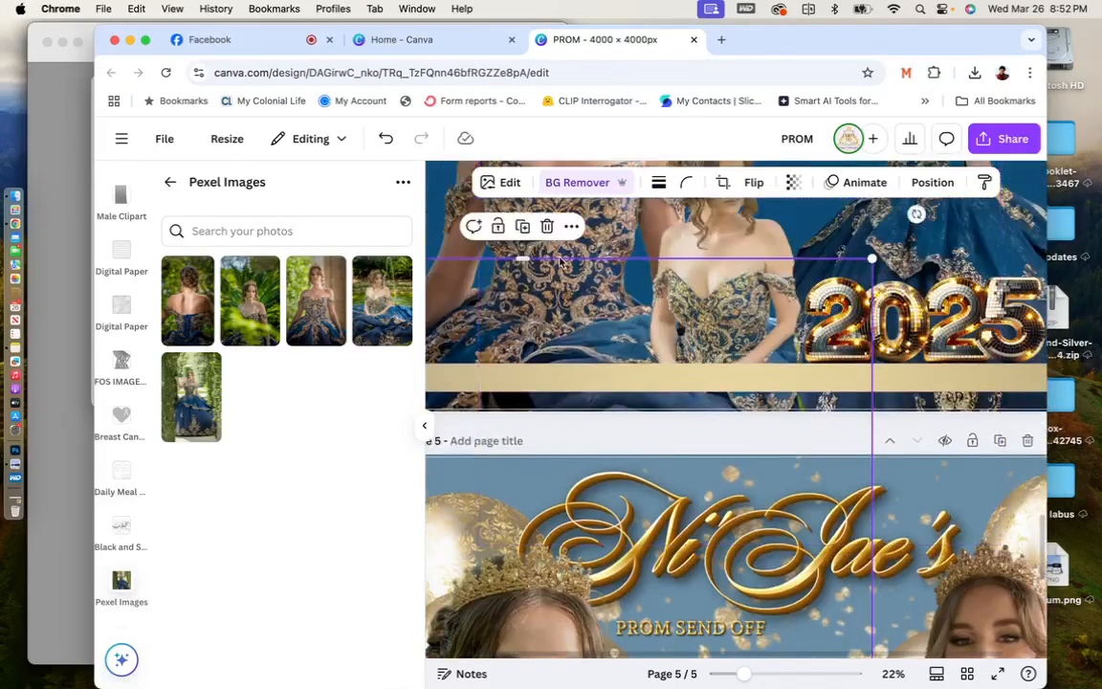
drag(522, 258, 513, 508)
scroll(821, 346, down, 3)
Nudge the script title up slightly and place a slightly smaller "PROM SEND OFF" directly beneath the title's right end.
click(822, 347)
drag(822, 346, 819, 327)
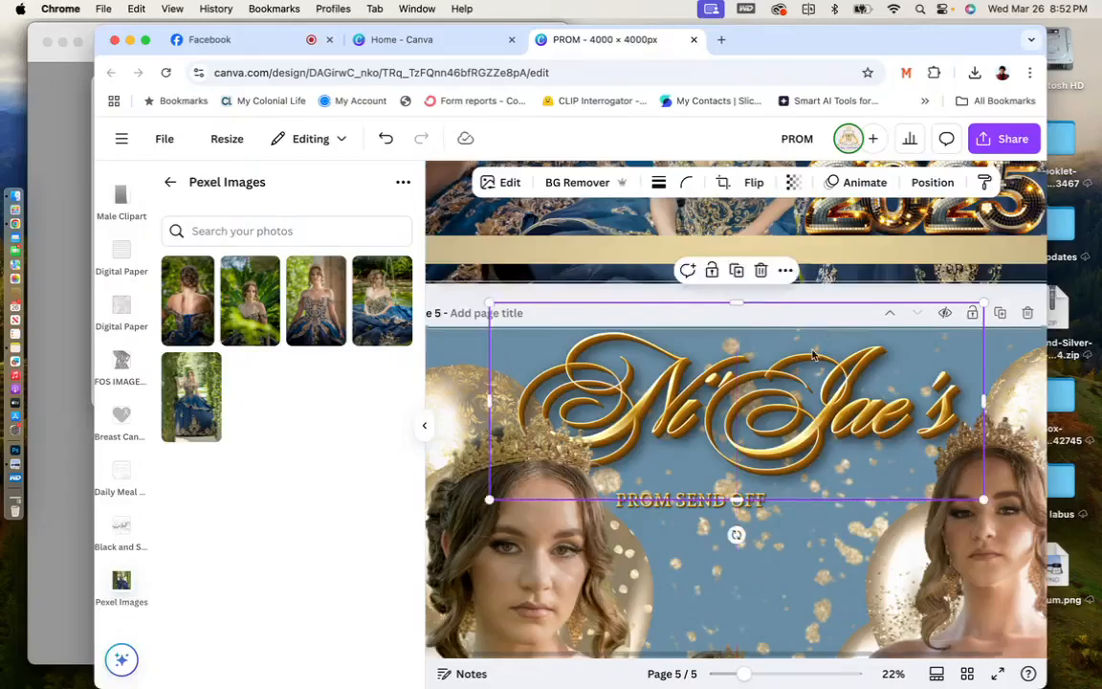
scroll(736, 374, down, 3)
click(701, 361)
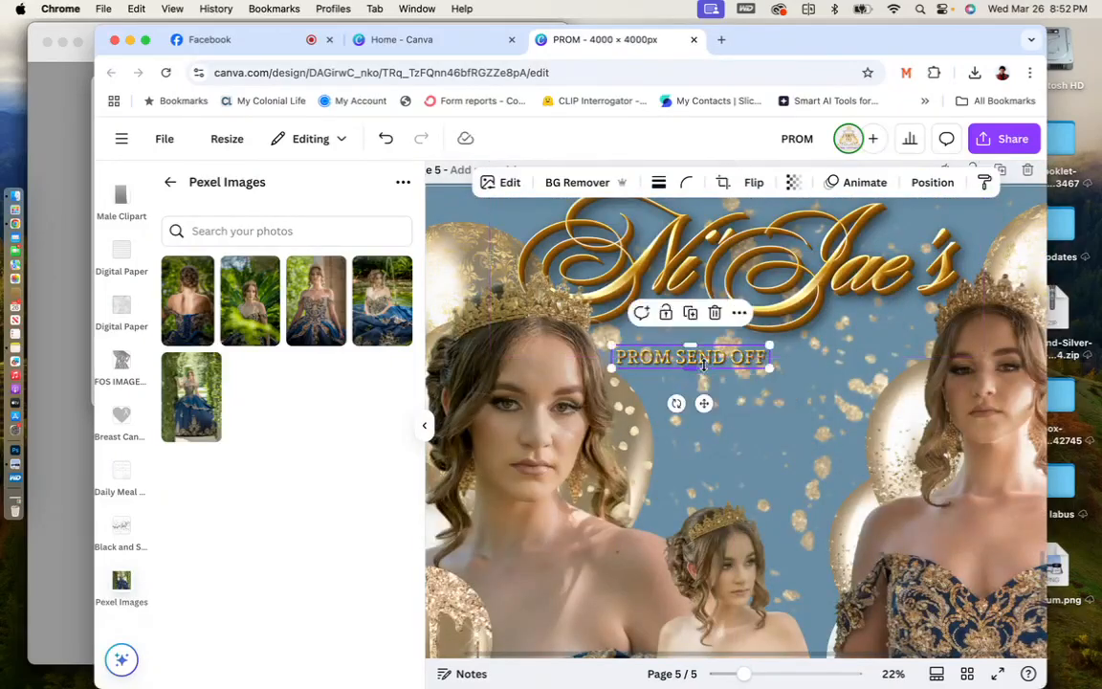
drag(701, 361, 753, 353)
drag(700, 343, 887, 310)
scroll(887, 308, down, 2)
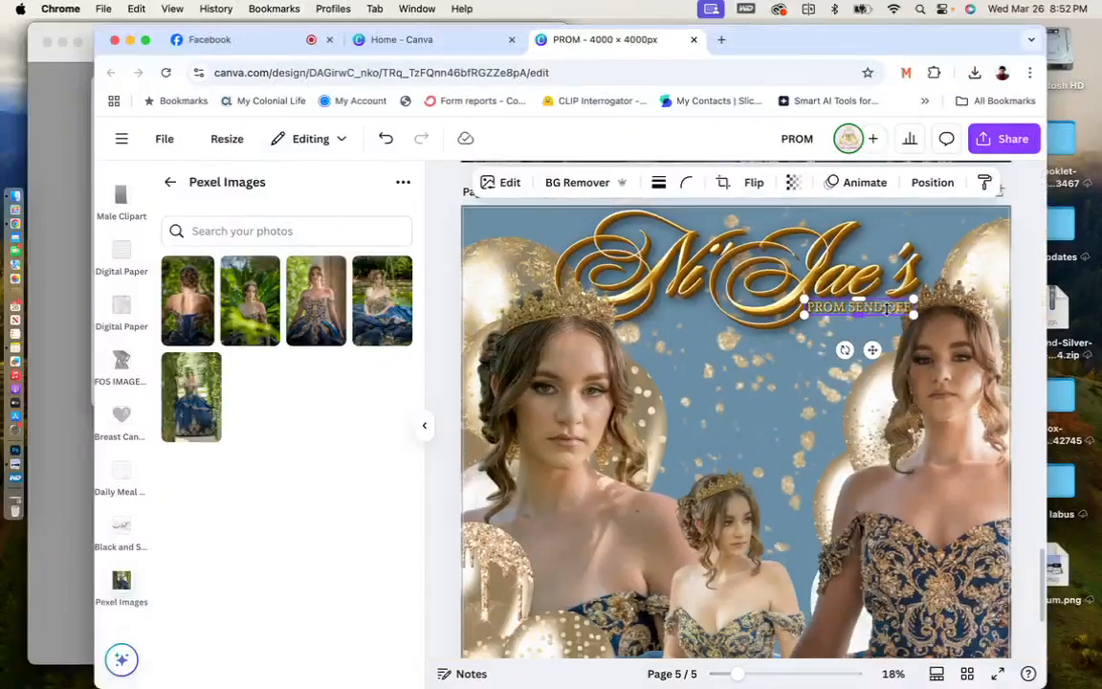
scroll(986, 273, down, 3)
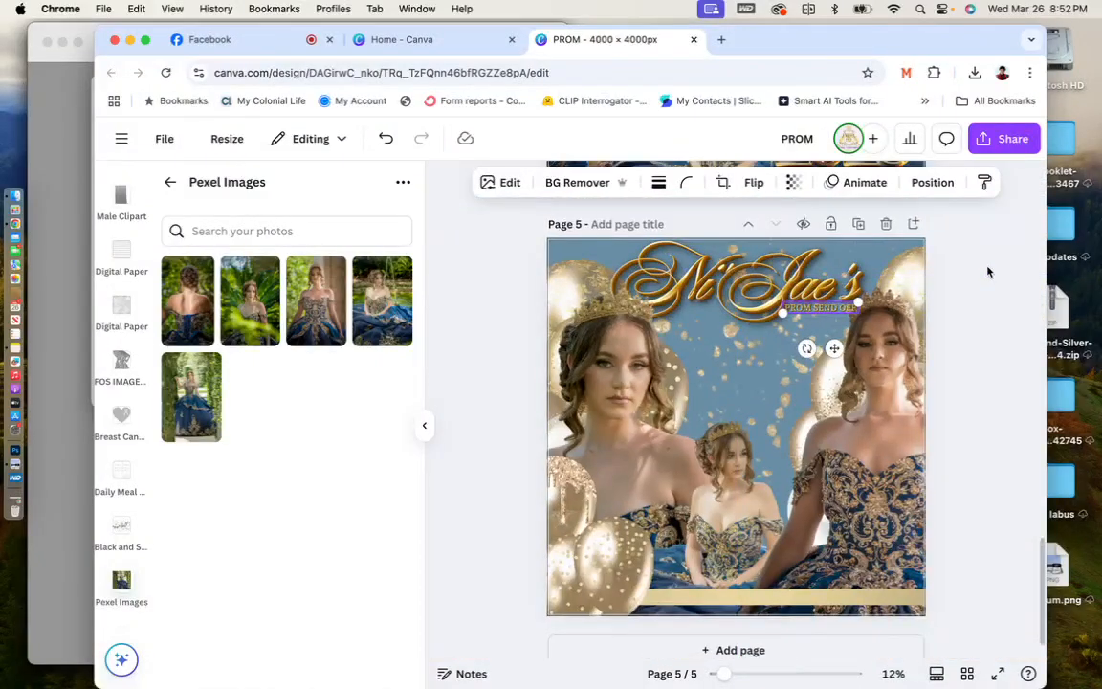
click(988, 272)
scroll(989, 272, down, 1)
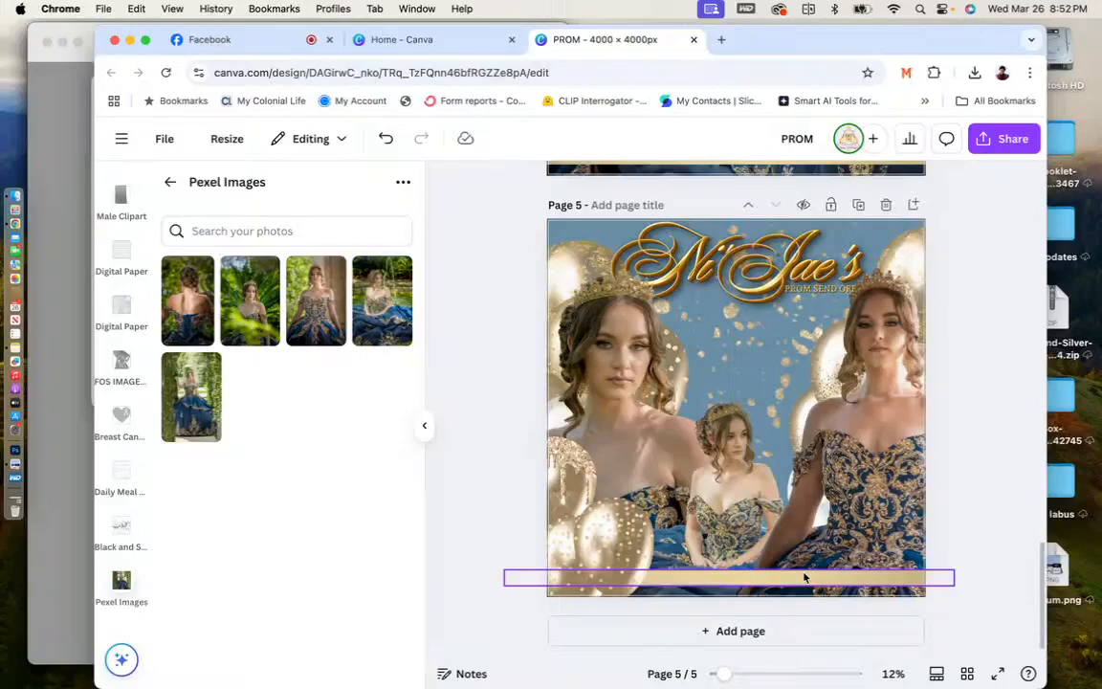
Add body text reading "may 25, 2025" over the seated figure and enlarge it to size 67.6.
scroll(805, 578, up, 3)
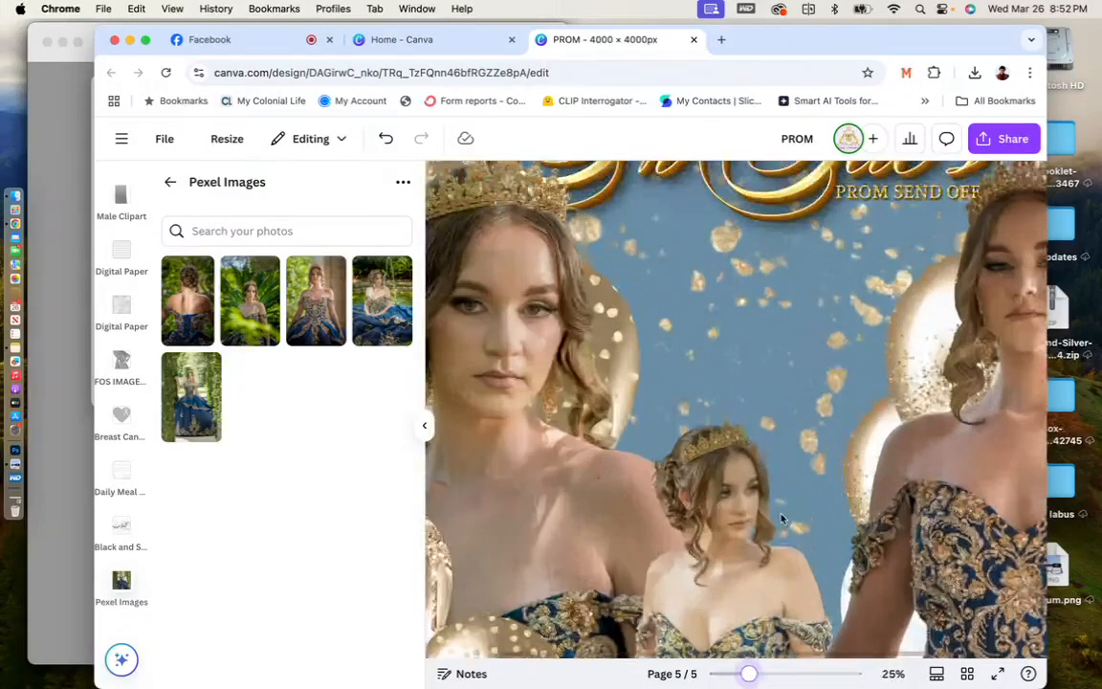
scroll(782, 517, down, 5)
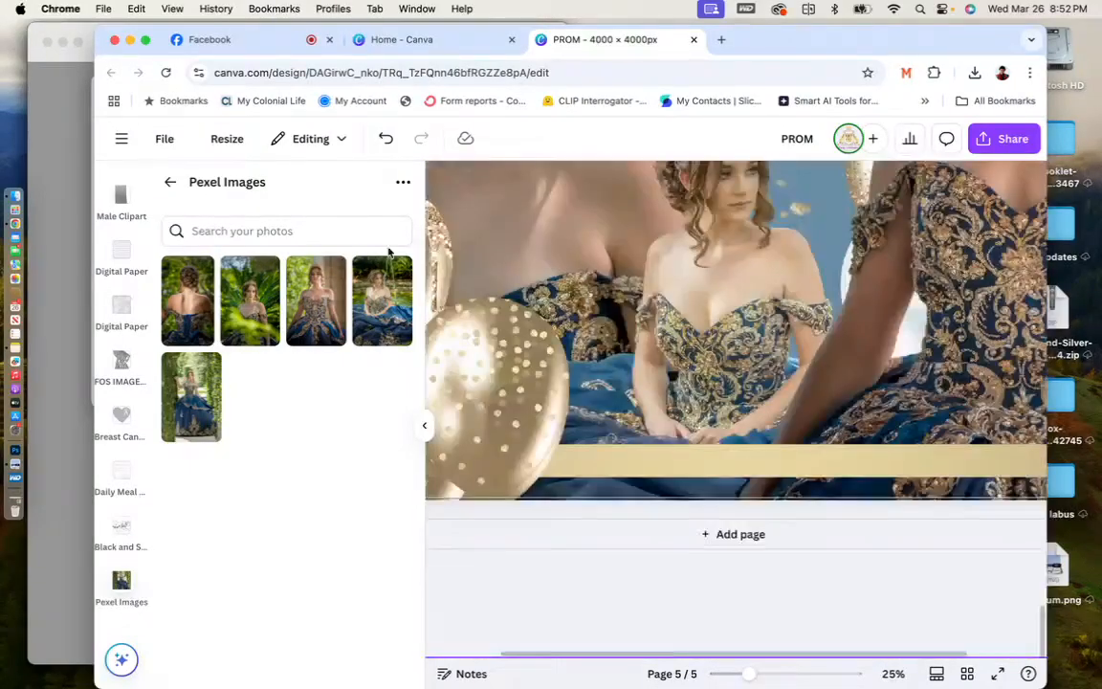
scroll(782, 518, up, 2)
scroll(123, 341, up, 5)
scroll(123, 341, up, 3)
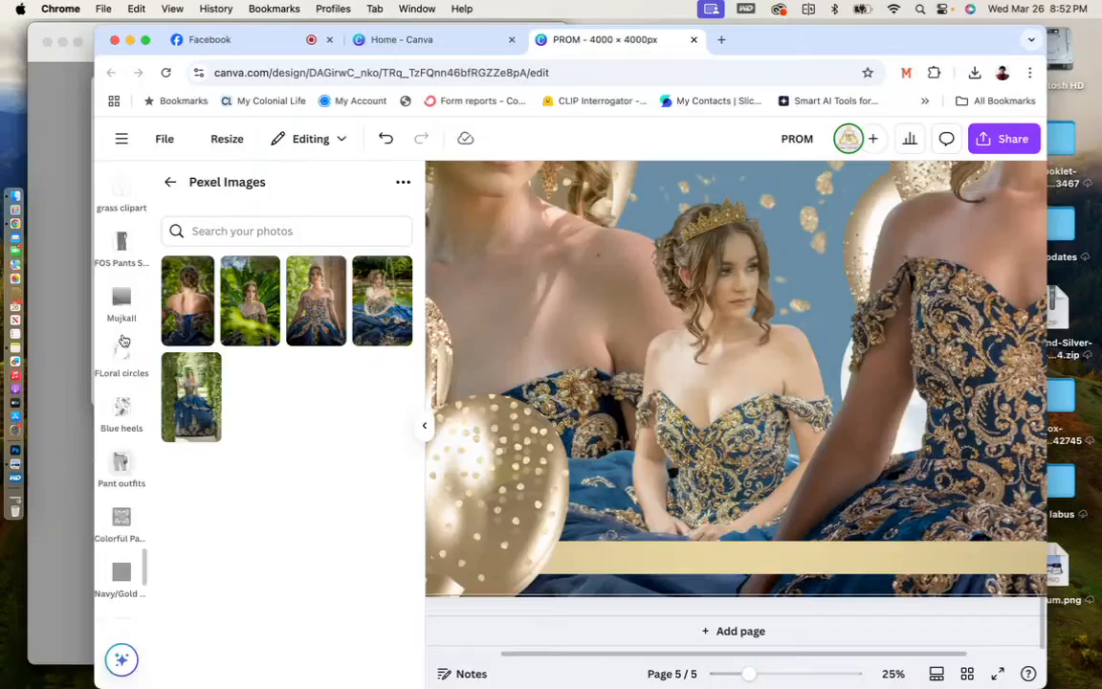
scroll(122, 341, up, 5)
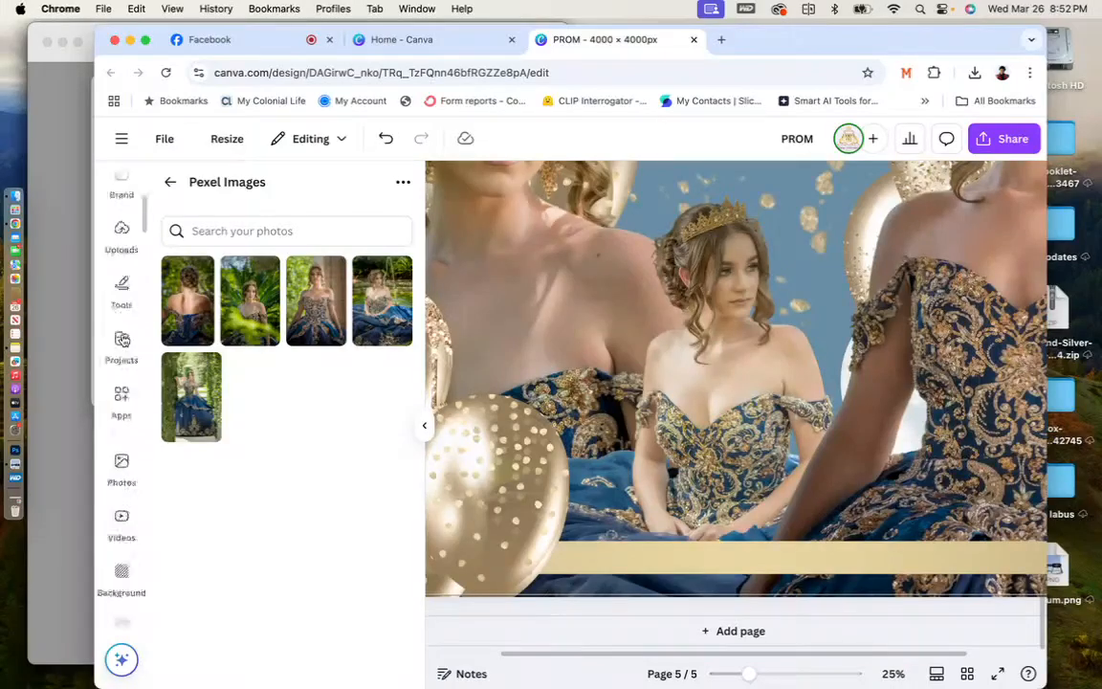
scroll(123, 341, up, 3)
click(122, 304)
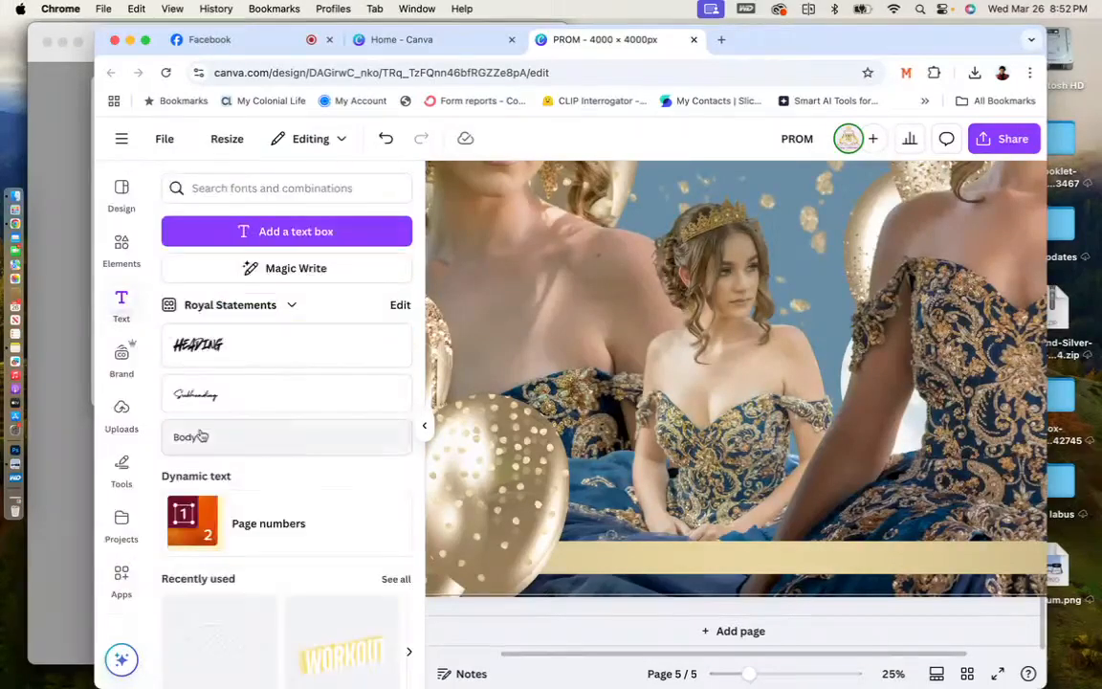
click(196, 436)
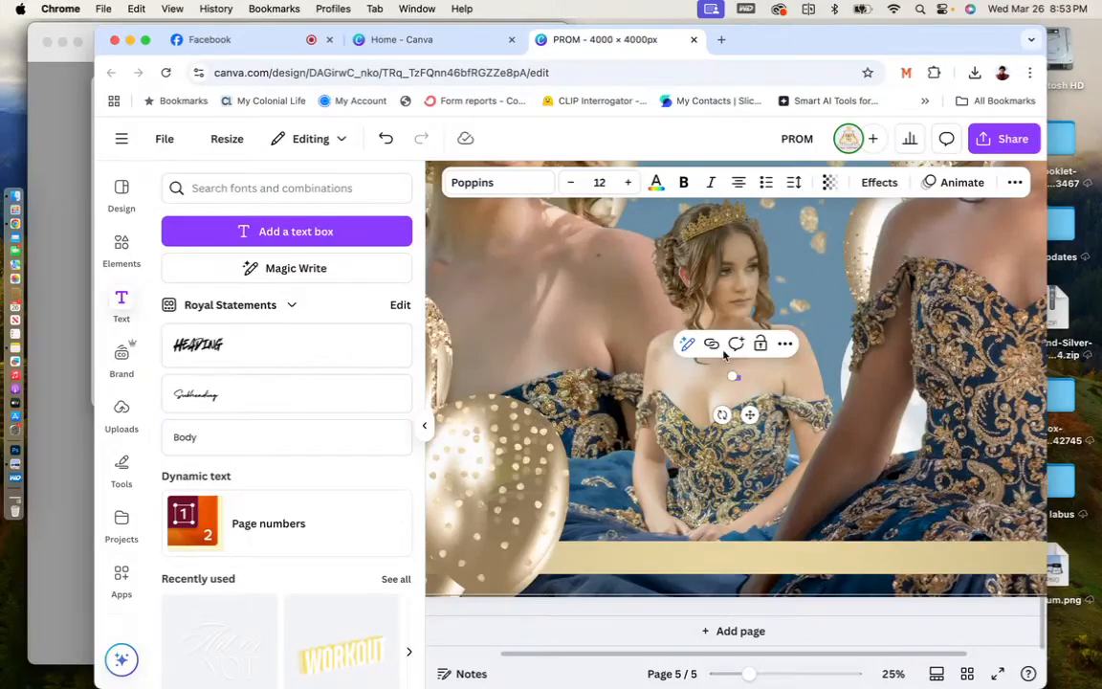
text(P)
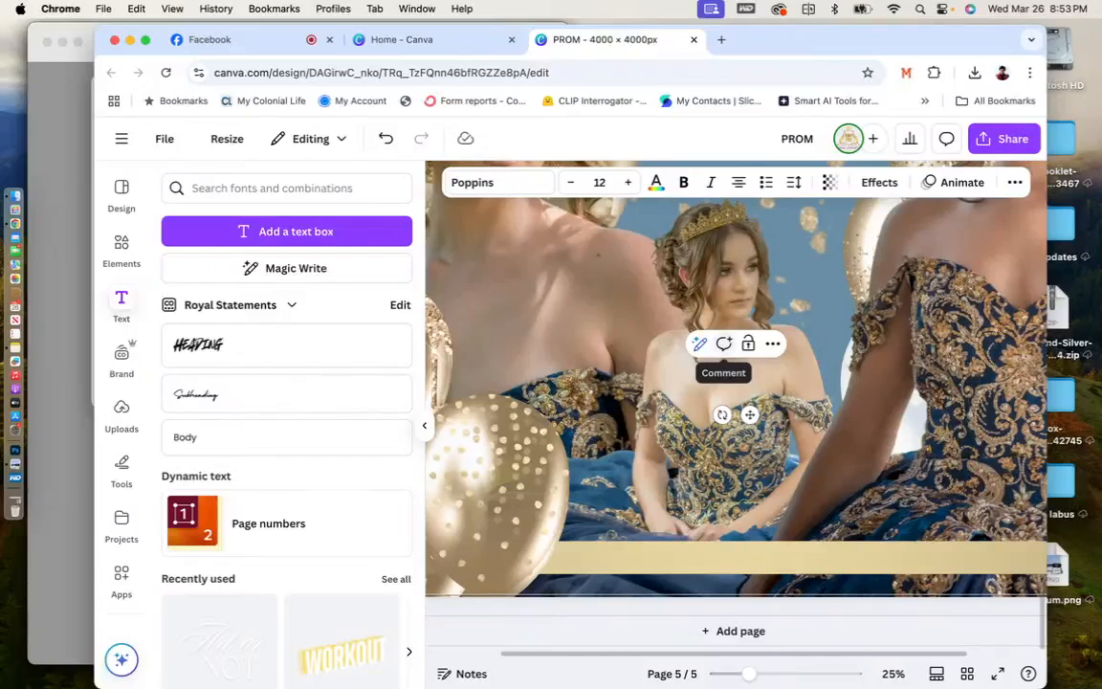
drag(725, 375, 659, 370)
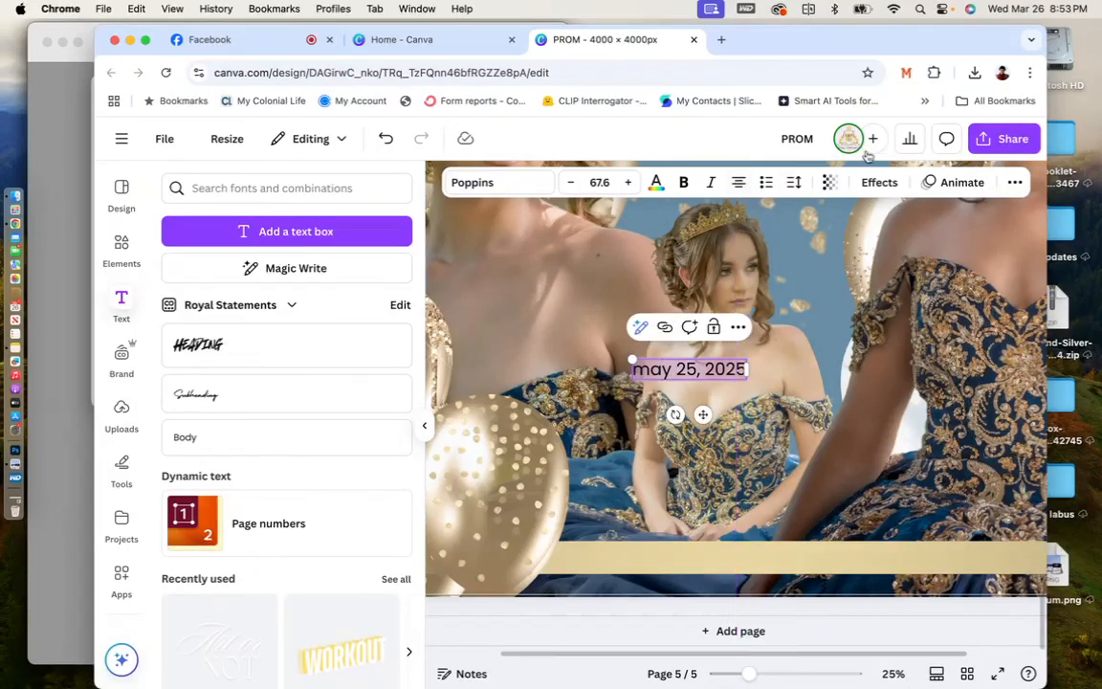
Convert the date text over the seated figure to uppercase and change its font to Anton.
click(1015, 182)
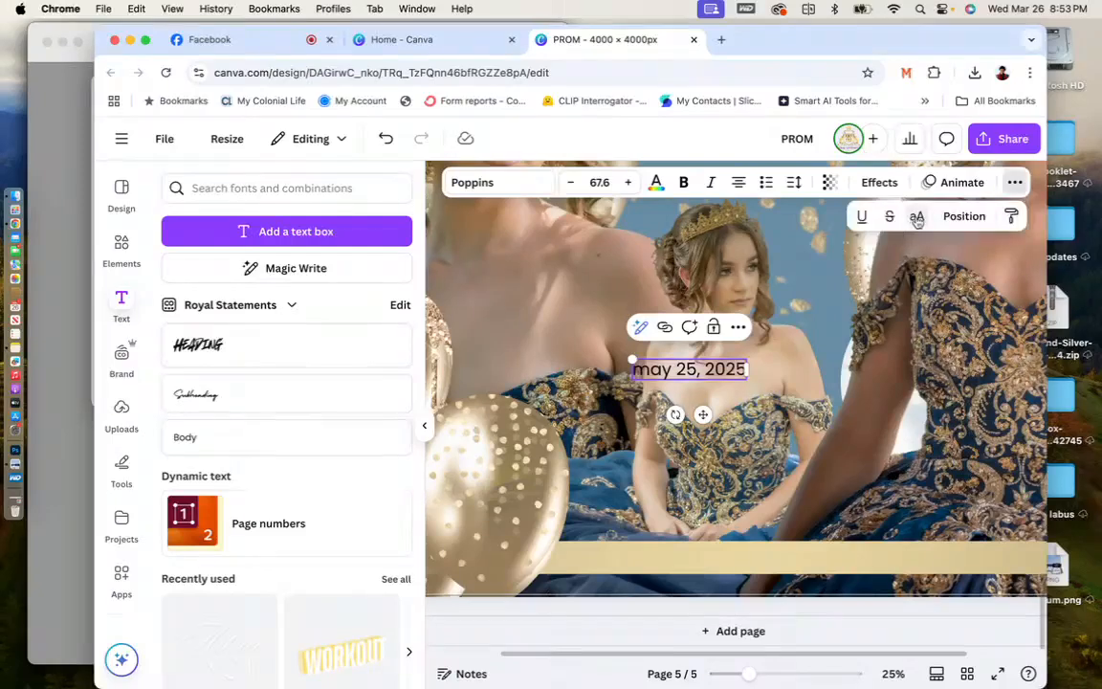
click(915, 216)
click(705, 368)
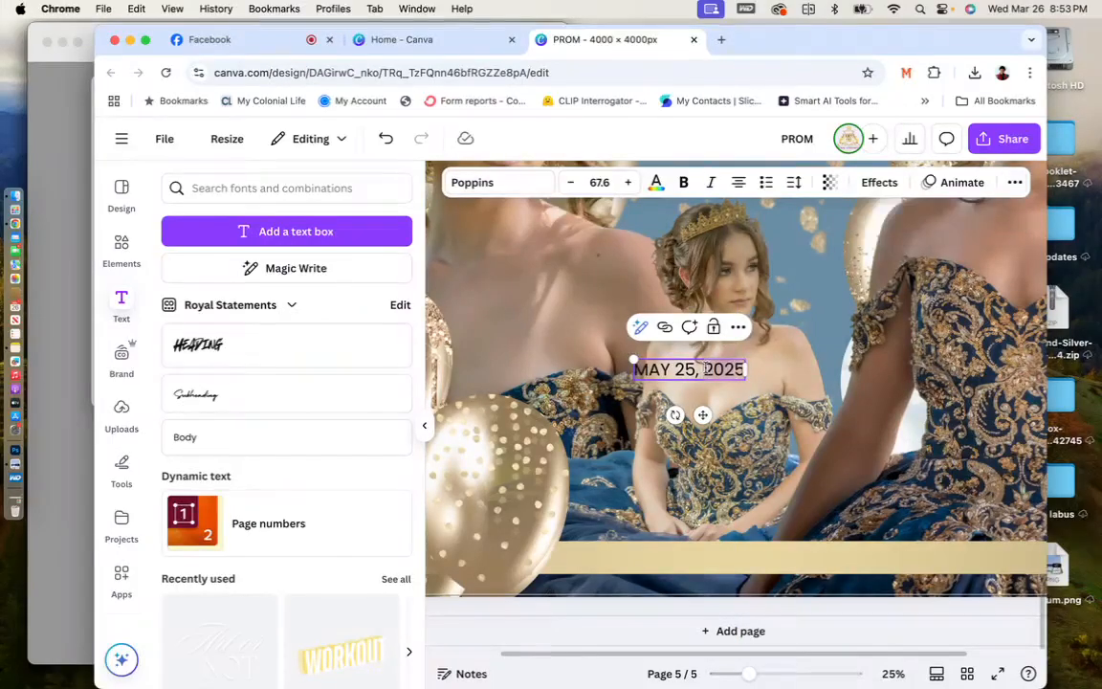
key(super+a)
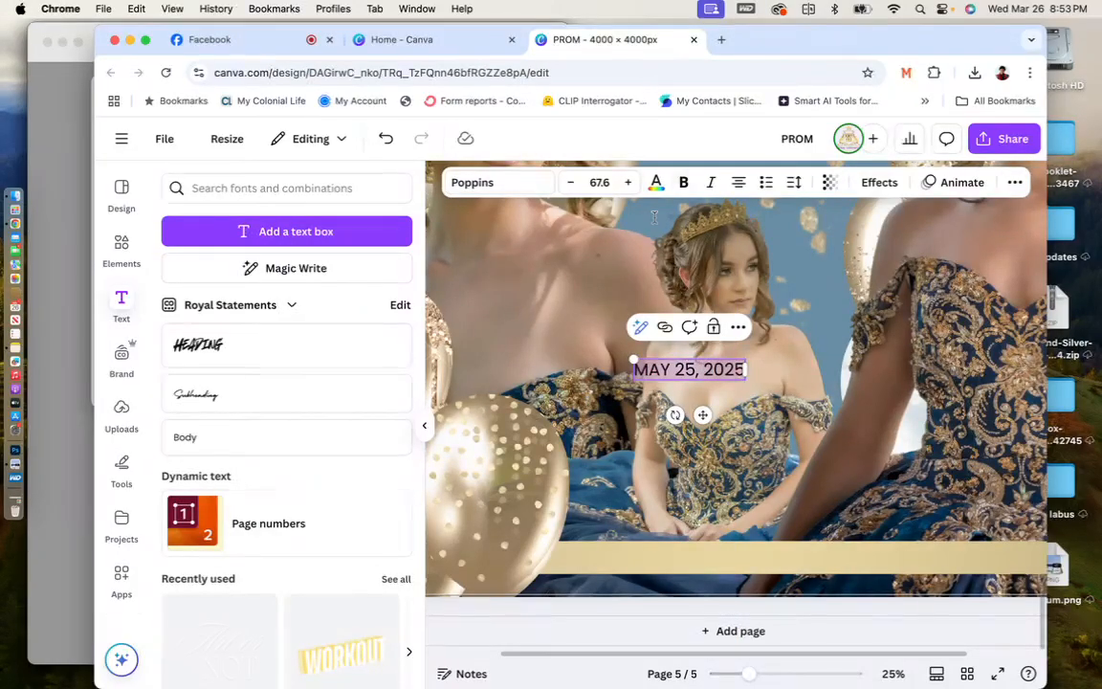
key(super+b)
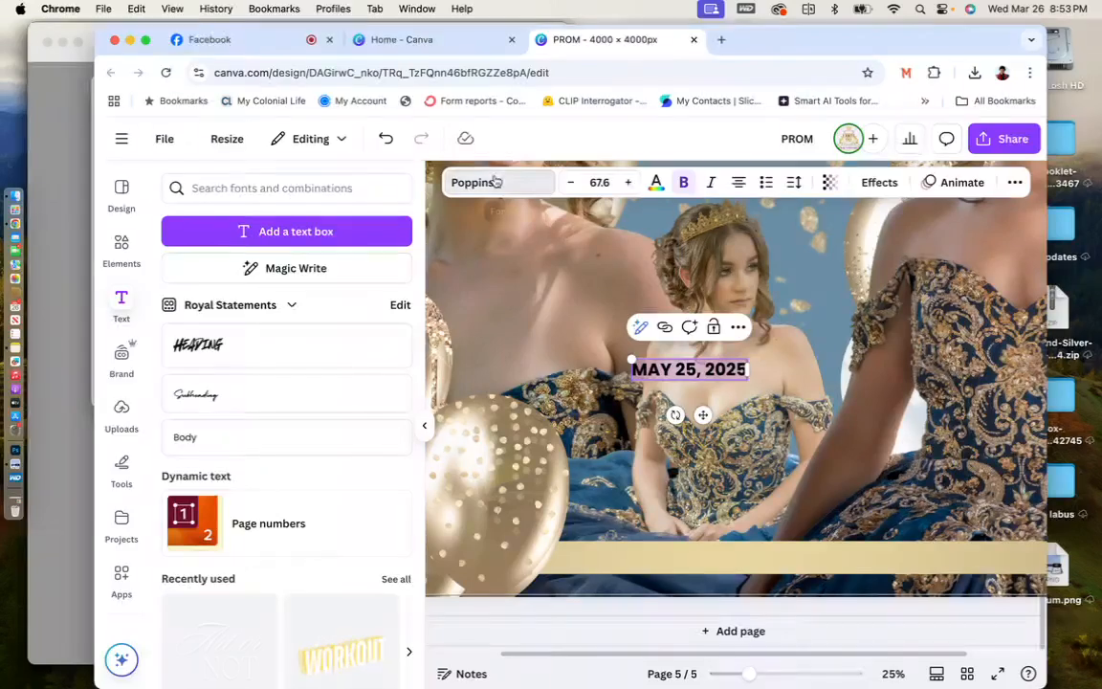
click(495, 180)
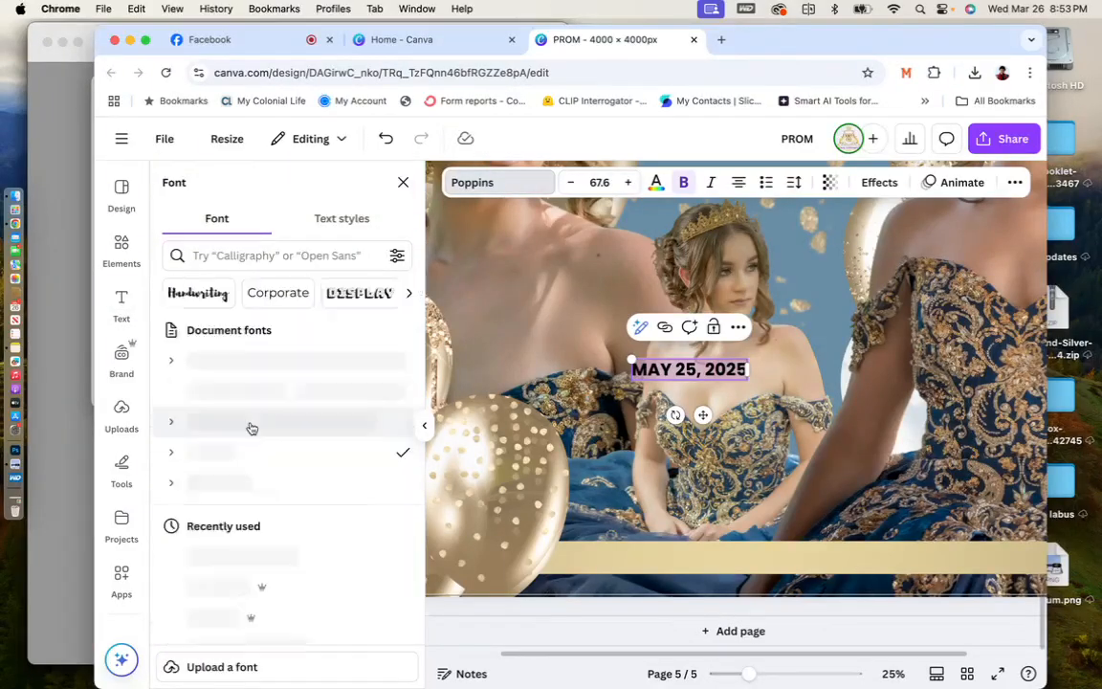
click(199, 554)
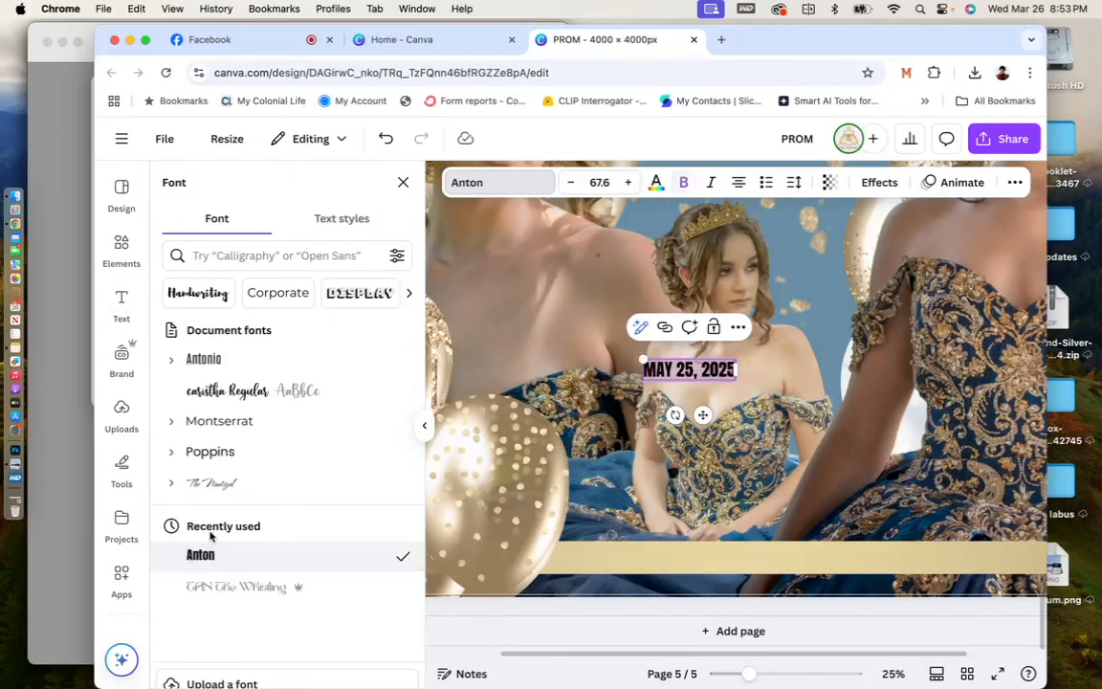
Move the date text down onto the left end of the gold bar beside the balloons.
click(598, 297)
click(706, 373)
drag(706, 374, 623, 564)
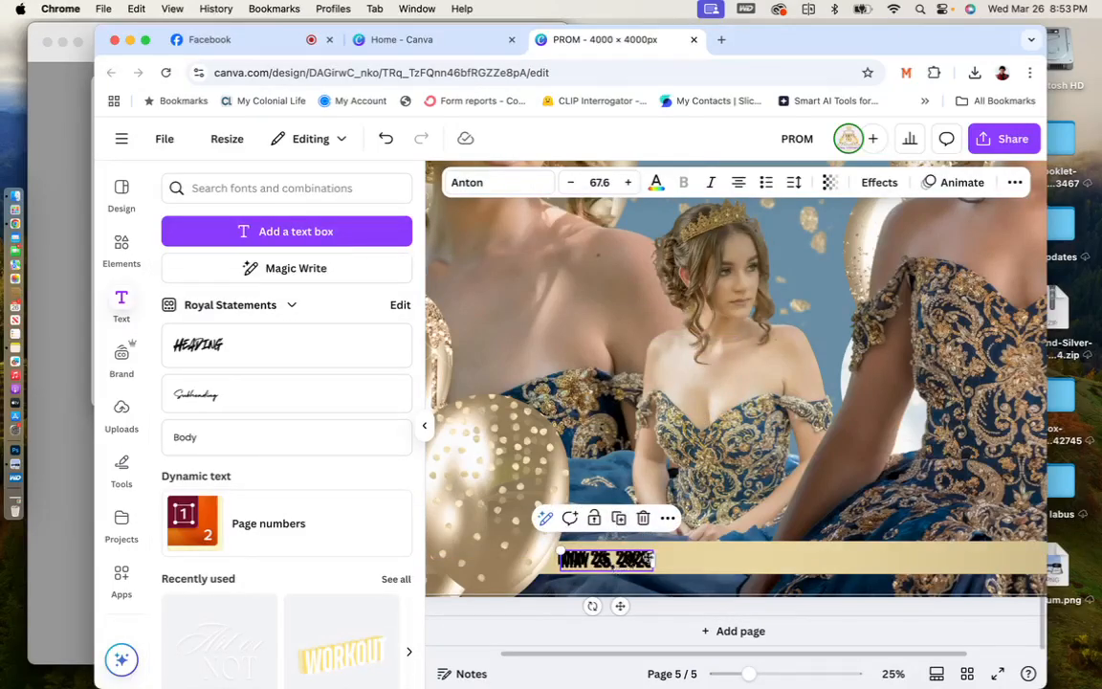
Duplicate the date along the gold bar, change the copy to "THE HYATT PARK" and shift it slightly to the right.
click(619, 518)
double_click(727, 560)
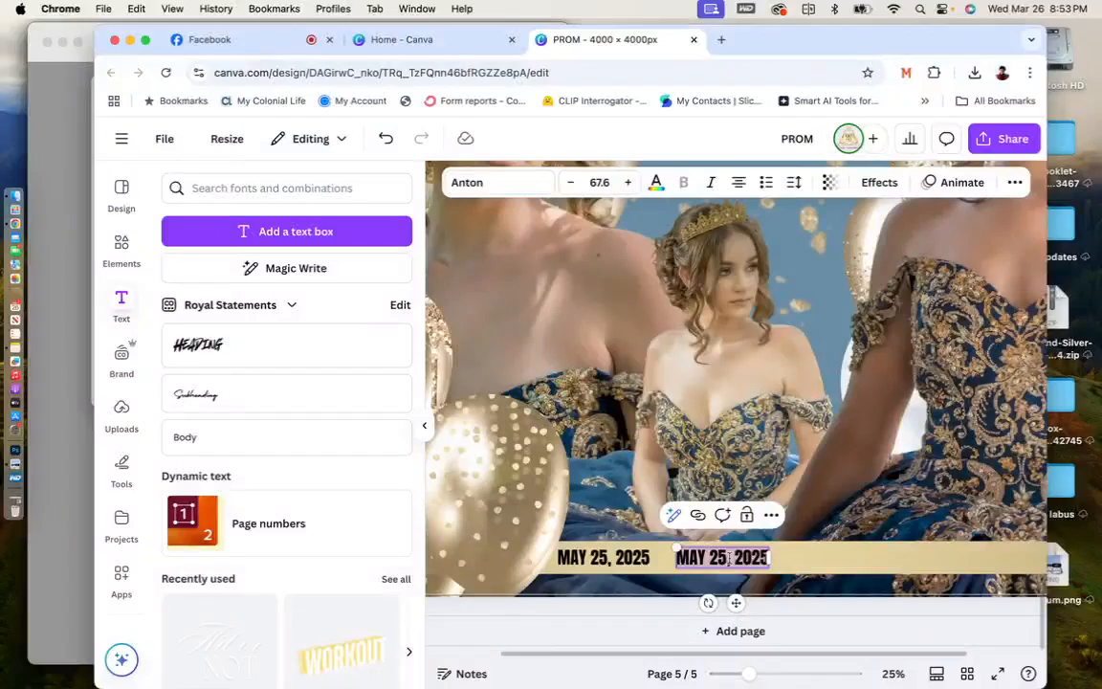
text(THE HYATT)
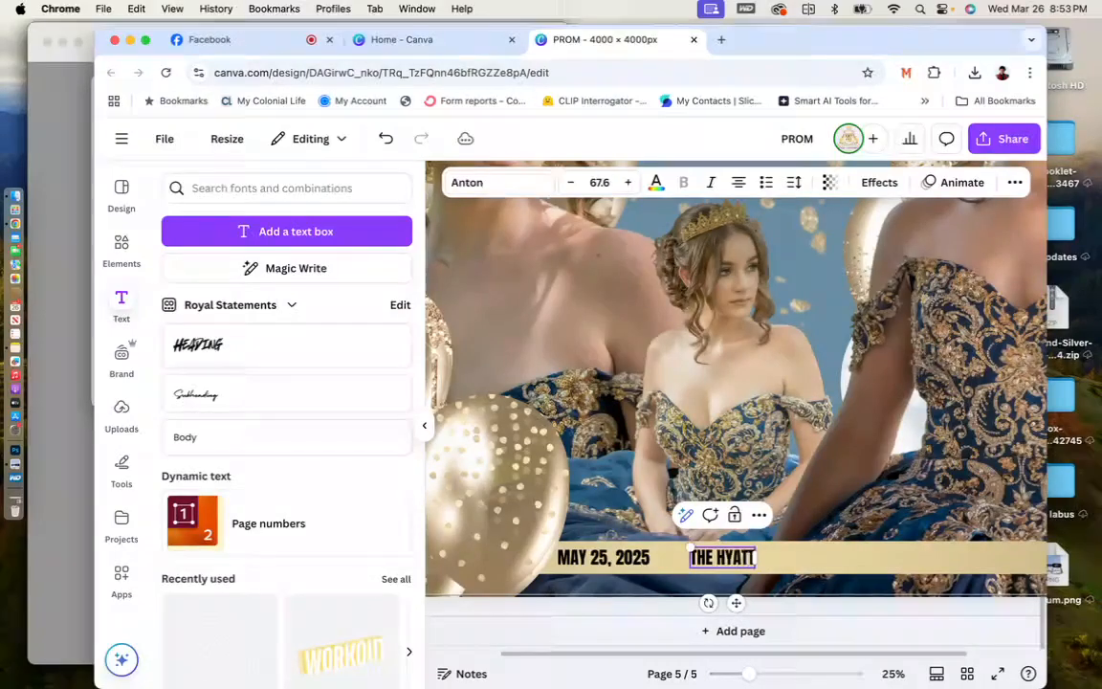
text( PARK)
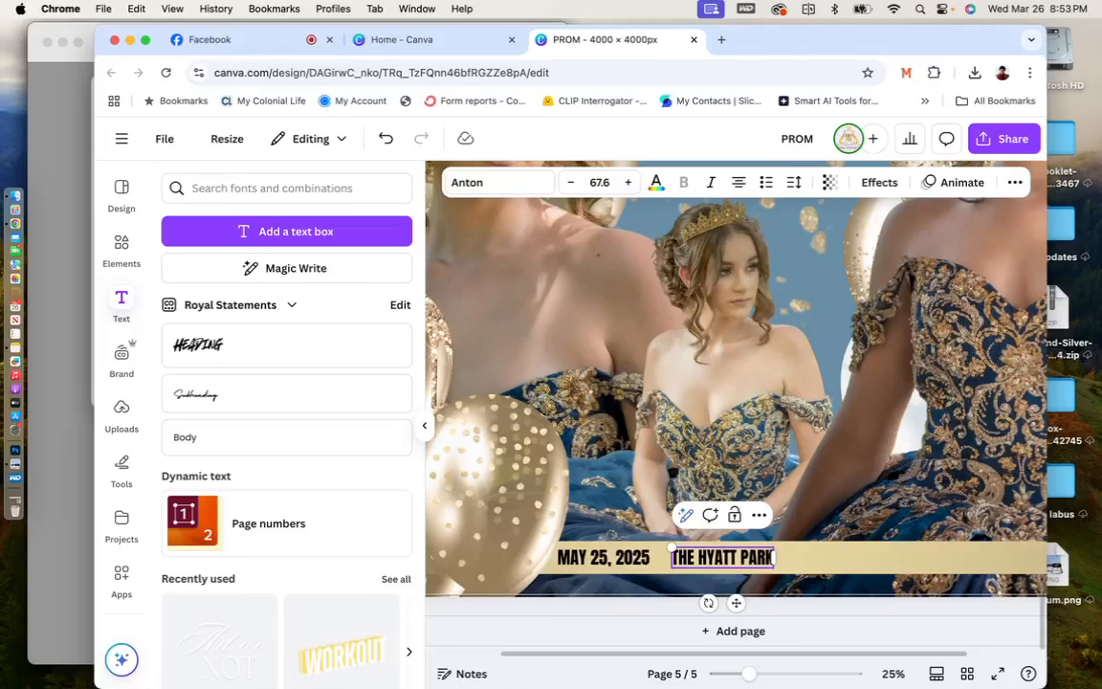
drag(737, 603, 750, 603)
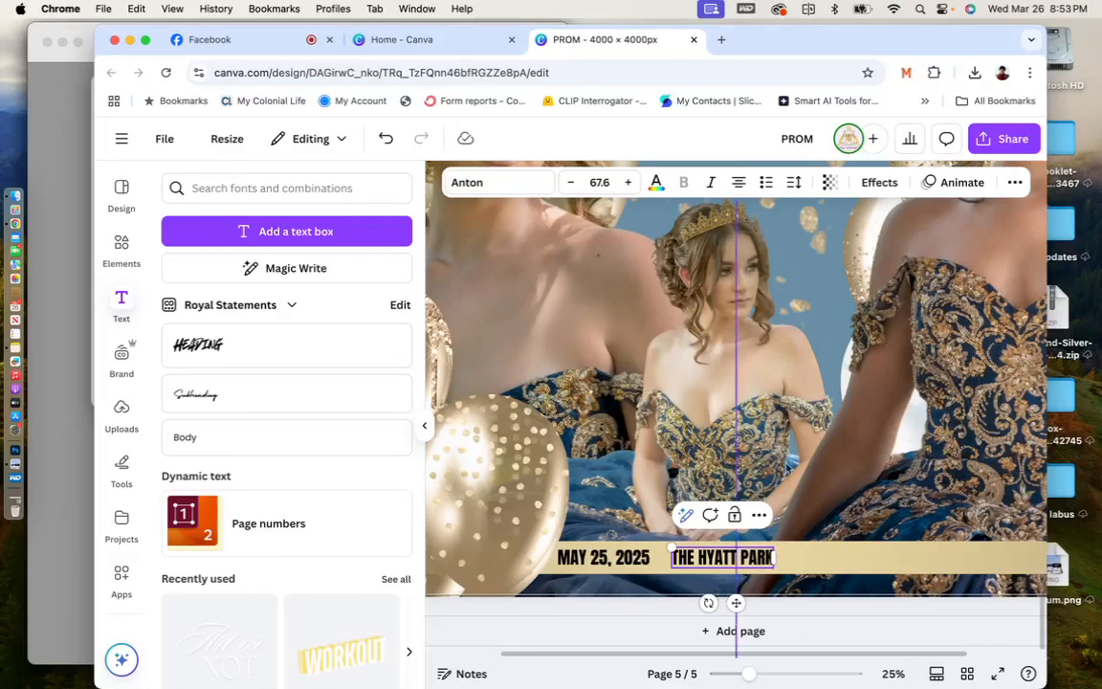
scroll(784, 466, down, 5)
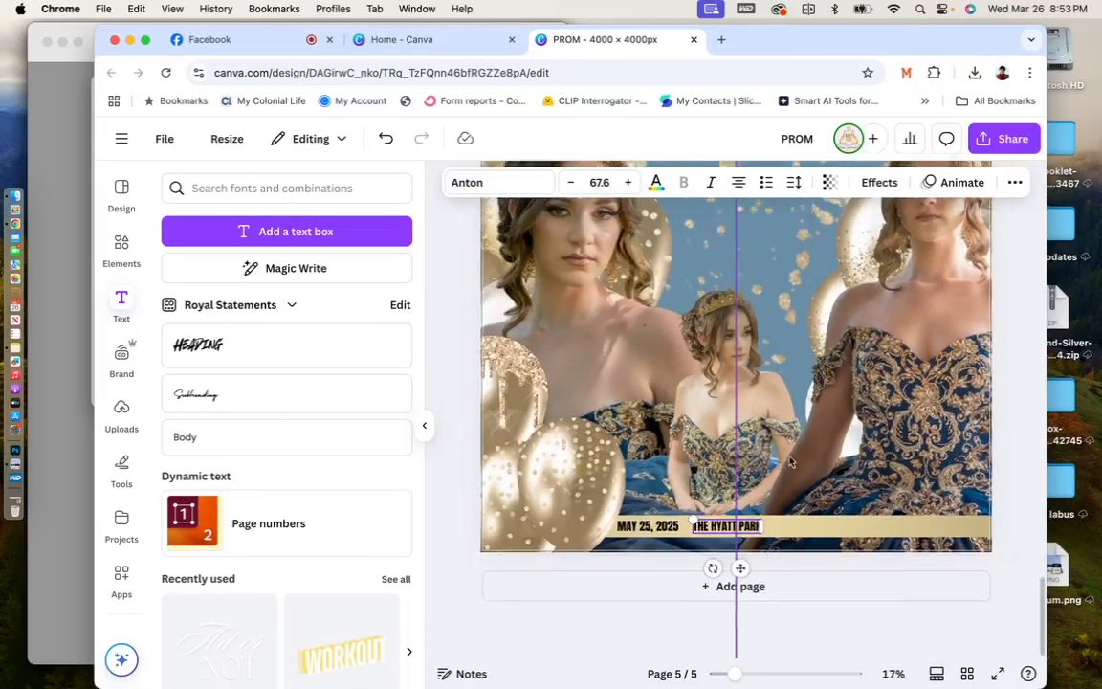
scroll(784, 467, down, 2)
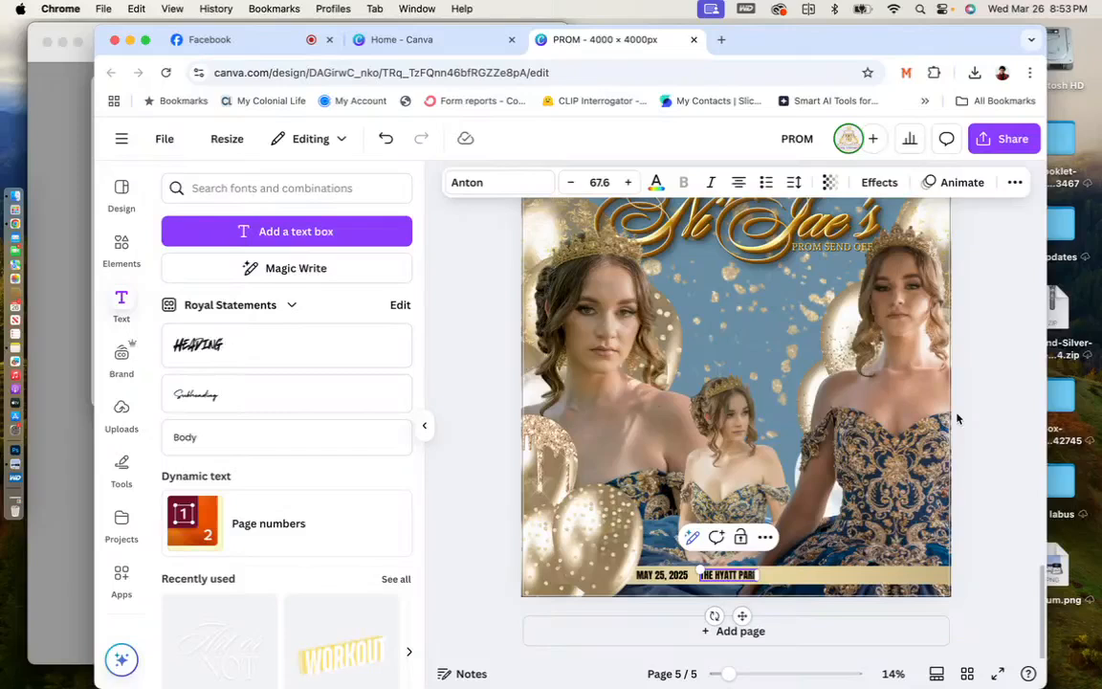
click(478, 534)
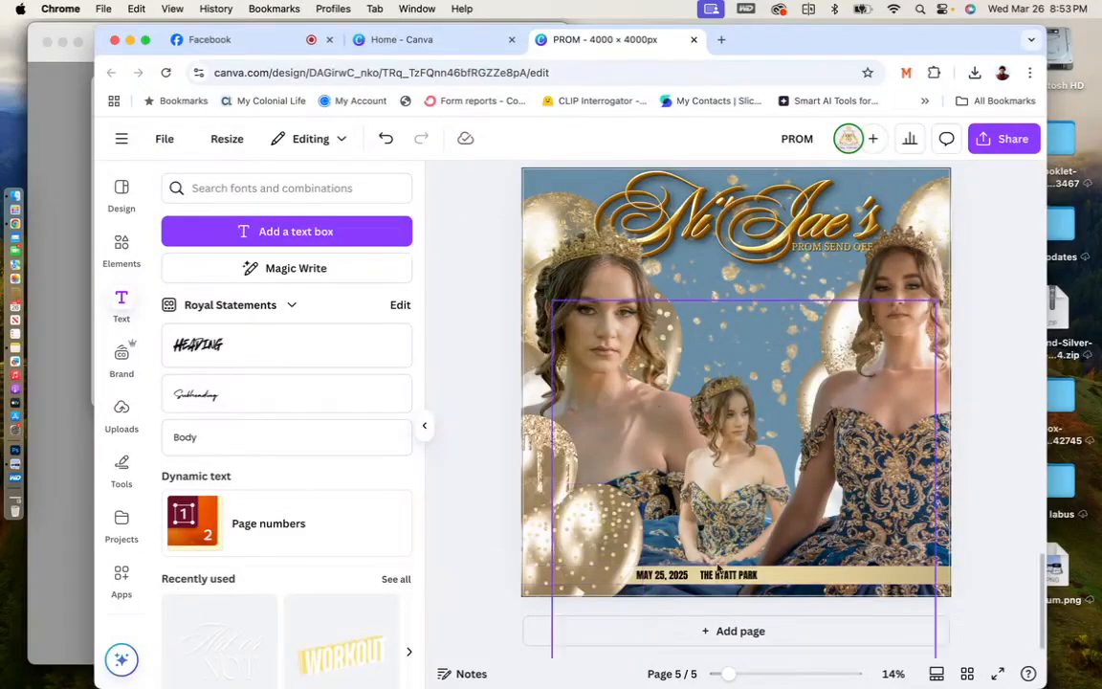
drag(732, 575, 755, 575)
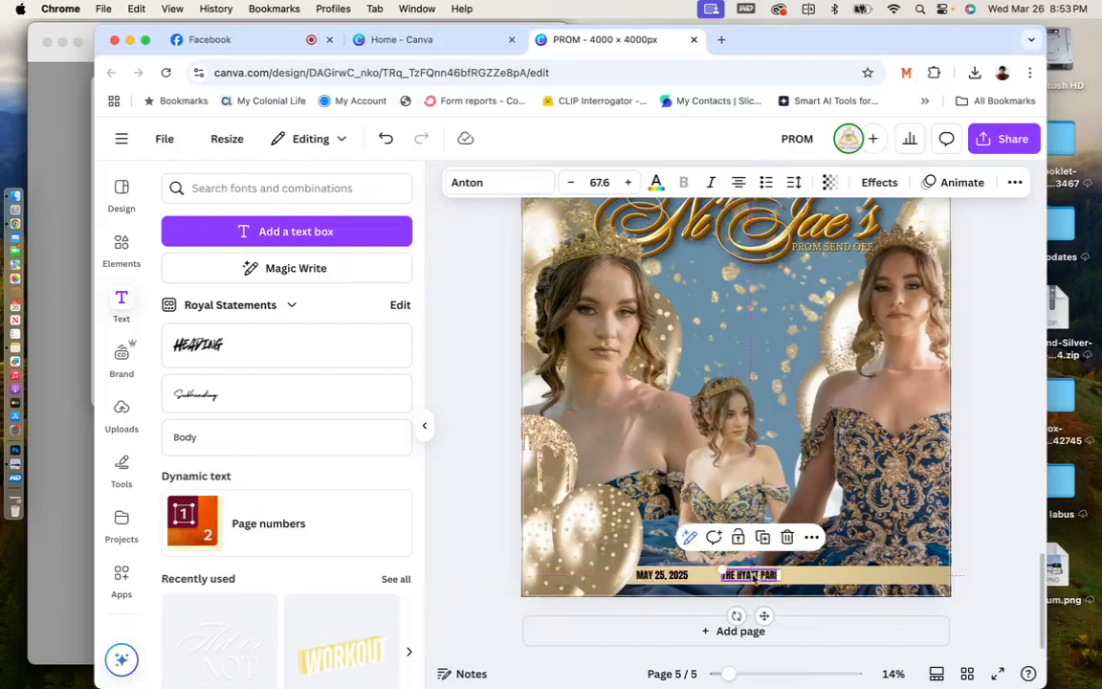
Place another copy of the date to the right of the venue on the gold bar and change it to "7:00PM".
click(648, 575)
drag(648, 577, 864, 576)
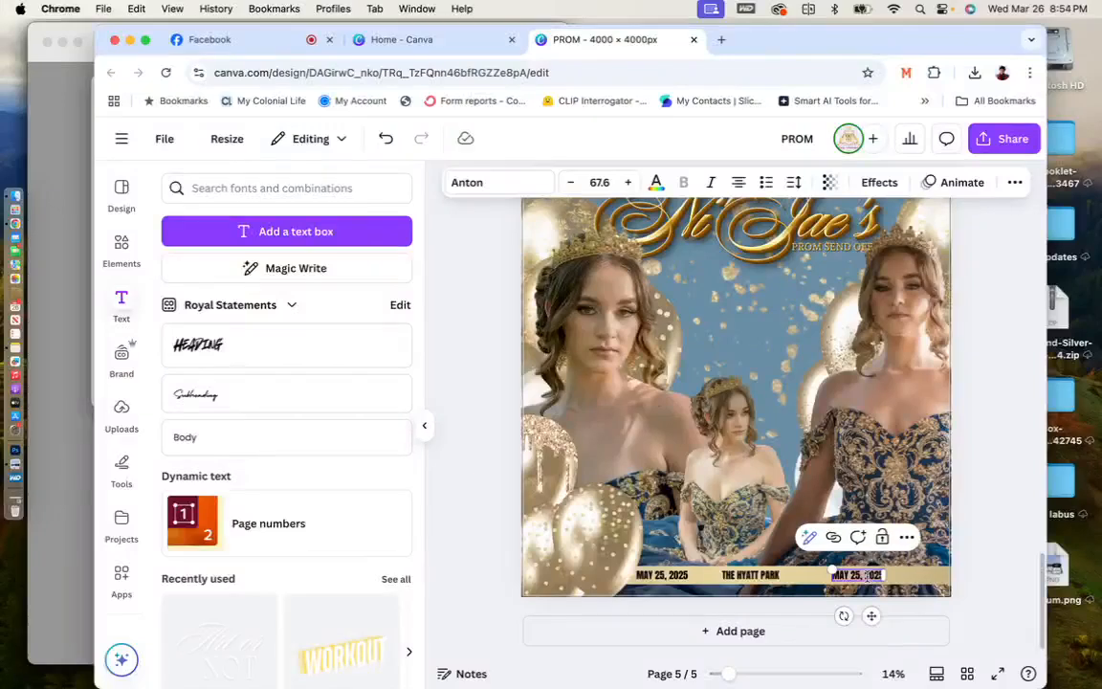
key(BackSpace)
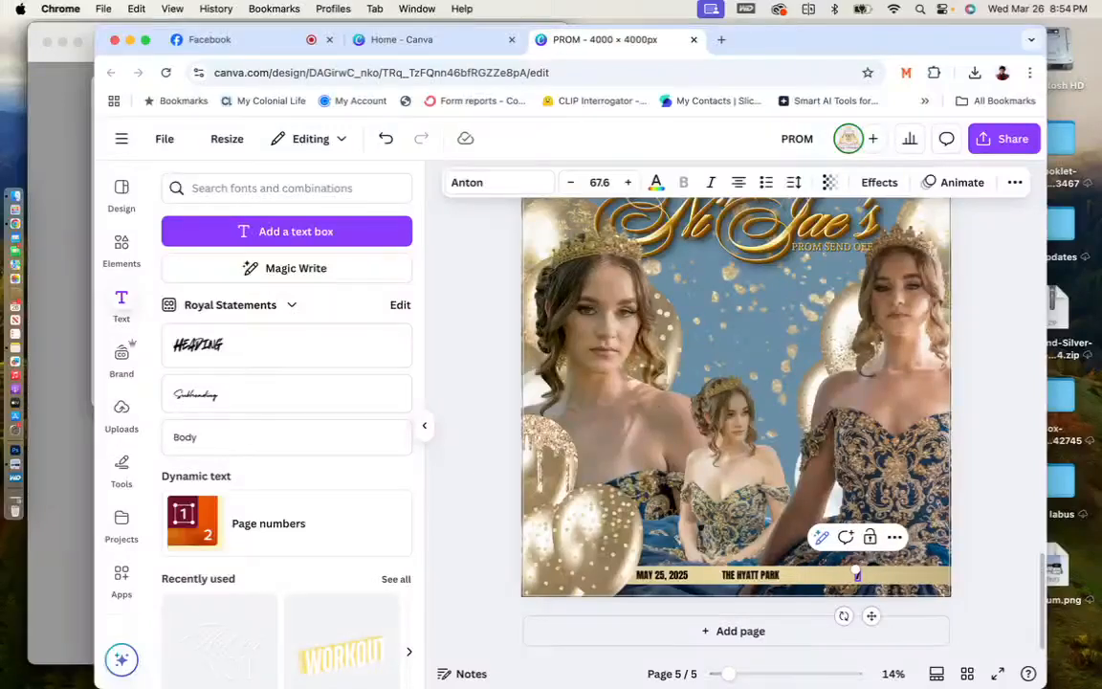
text(7:00PM)
click(846, 609)
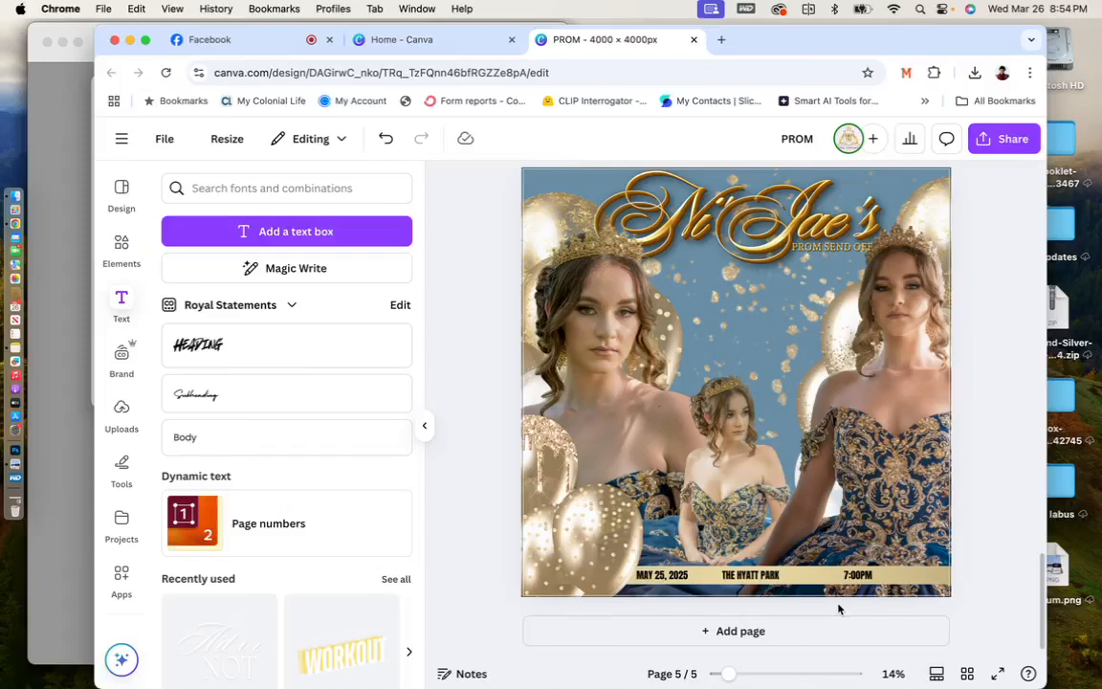
Spread out the gold bar text by moving the time towards the bar's right end and the venue slightly right.
click(858, 575)
drag(857, 575, 904, 580)
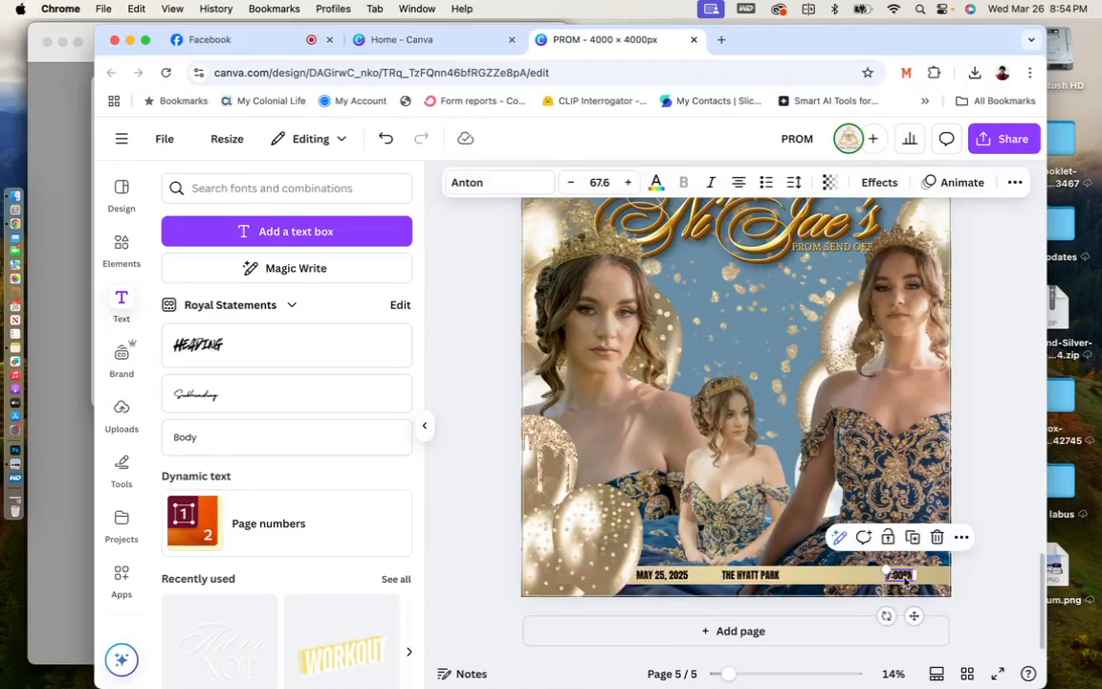
click(750, 577)
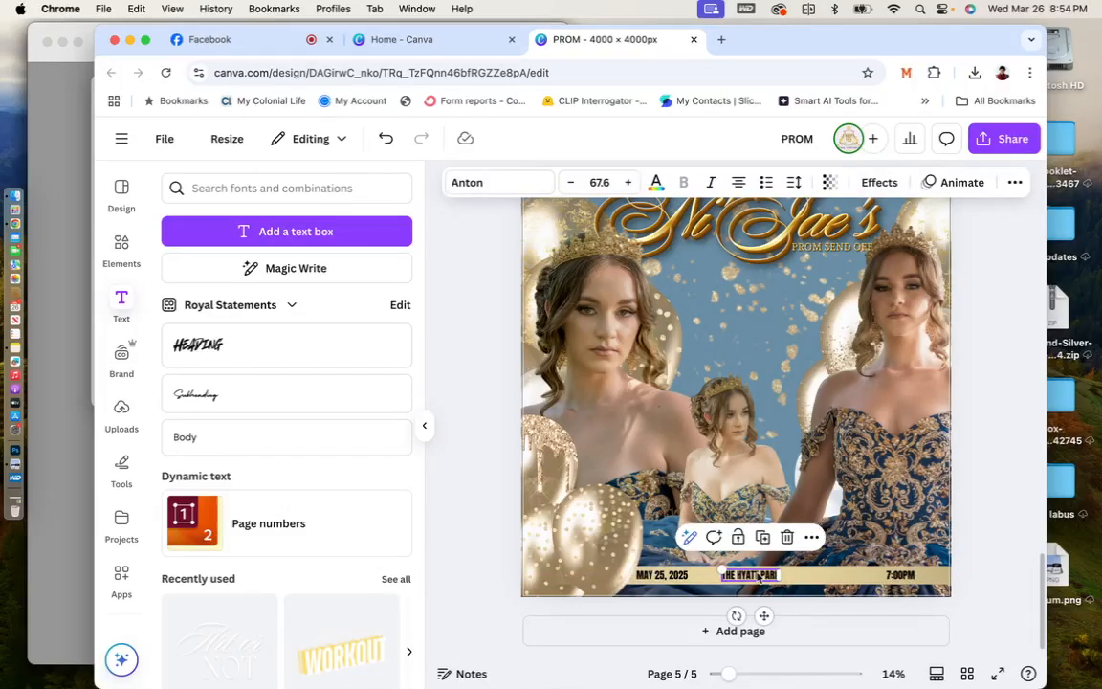
drag(754, 577, 776, 577)
click(984, 407)
Recolor the date, venue and time texts on the gold bar with the dark blue document color.
scroll(984, 406, down, 4)
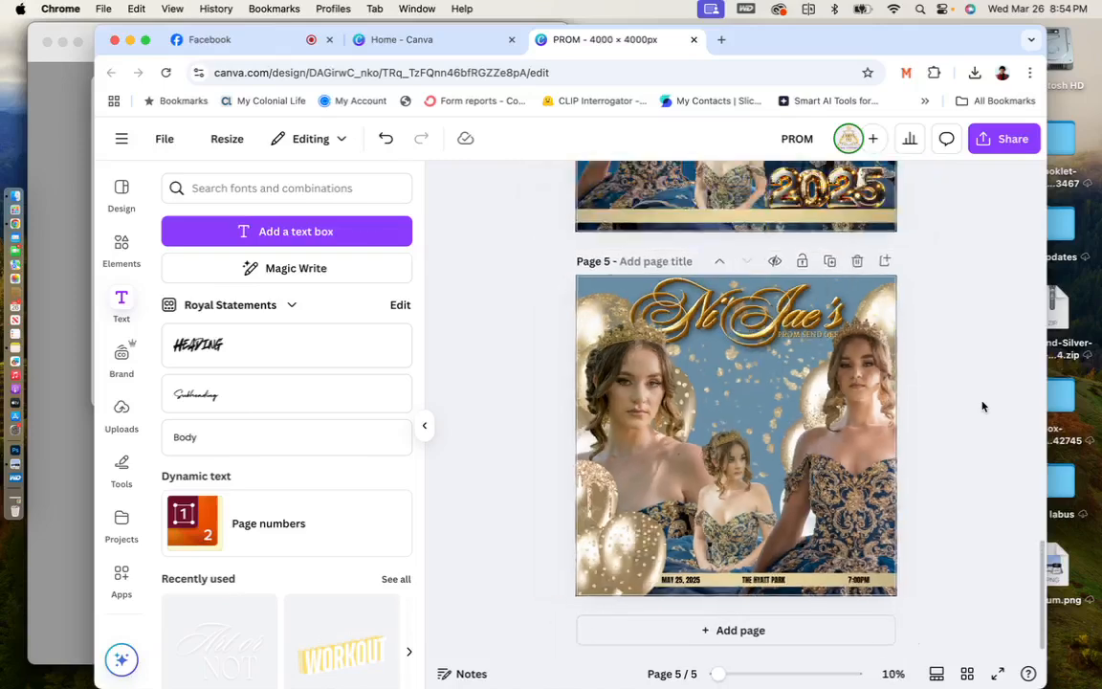
scroll(984, 407, up, 2)
click(673, 604)
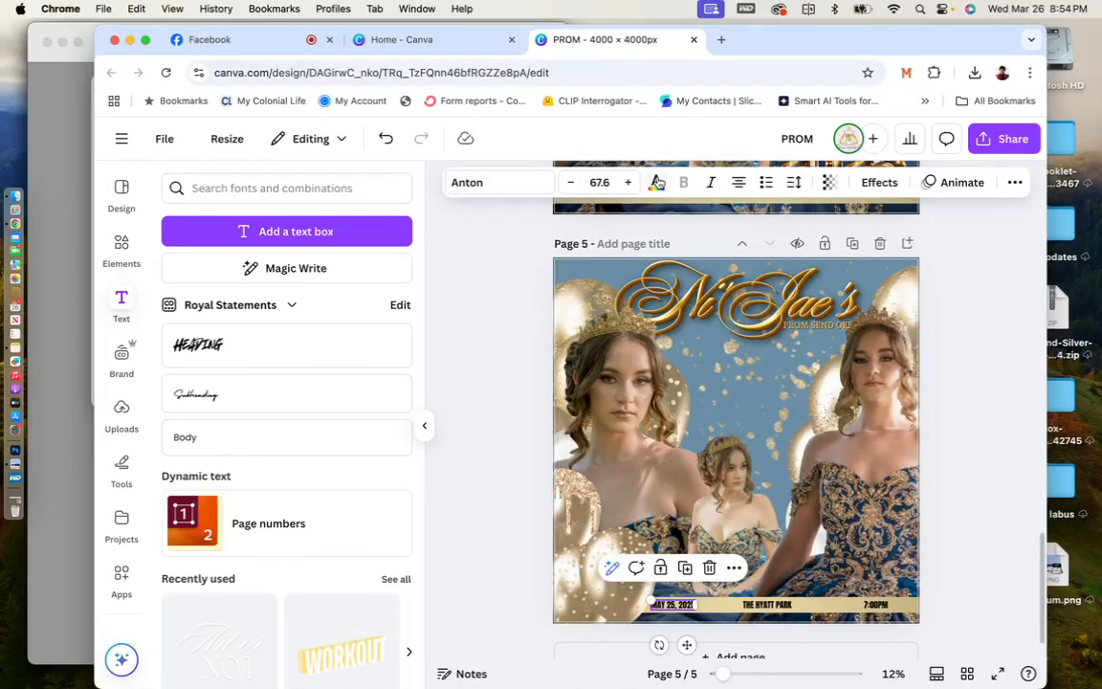
click(658, 182)
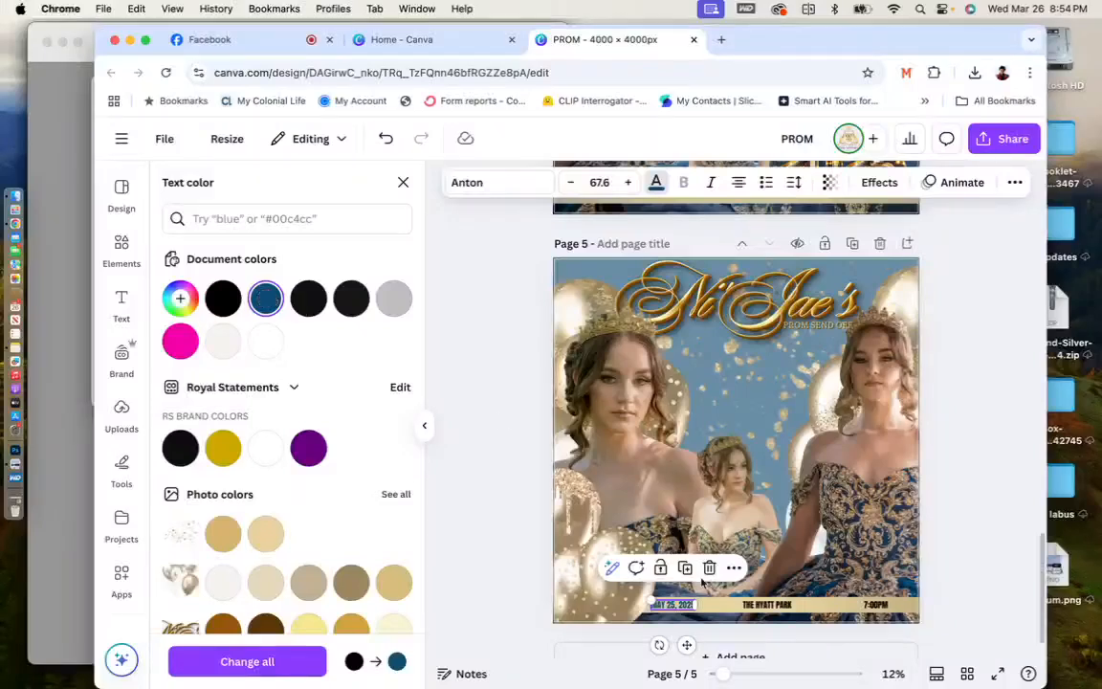
click(749, 605)
click(265, 298)
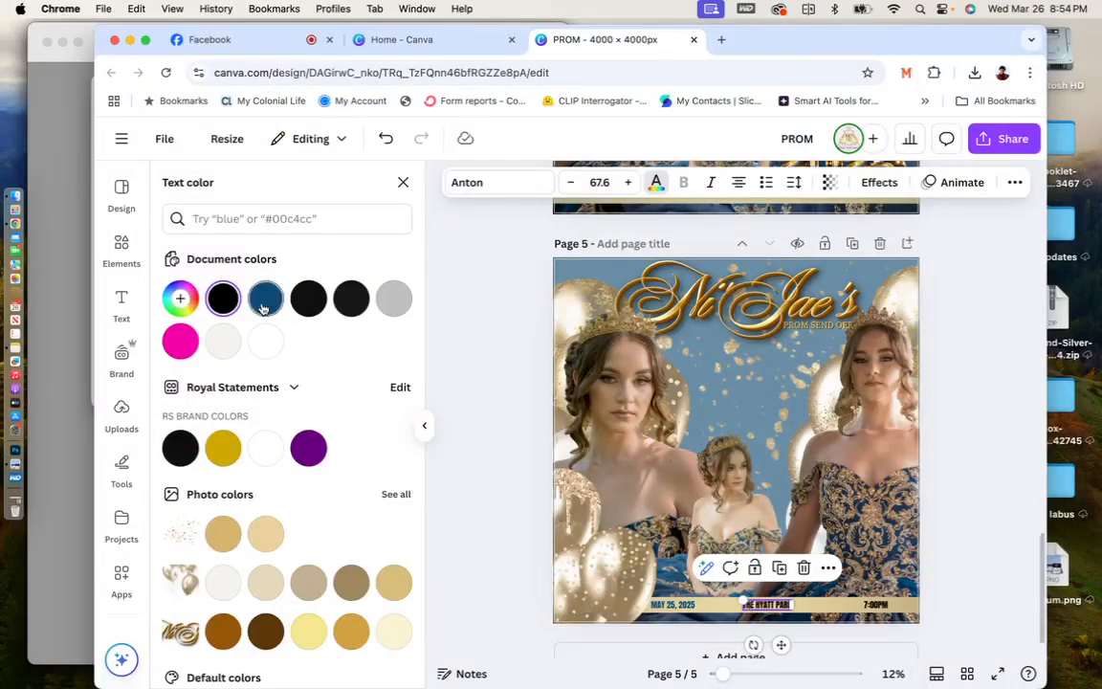
click(875, 605)
click(267, 298)
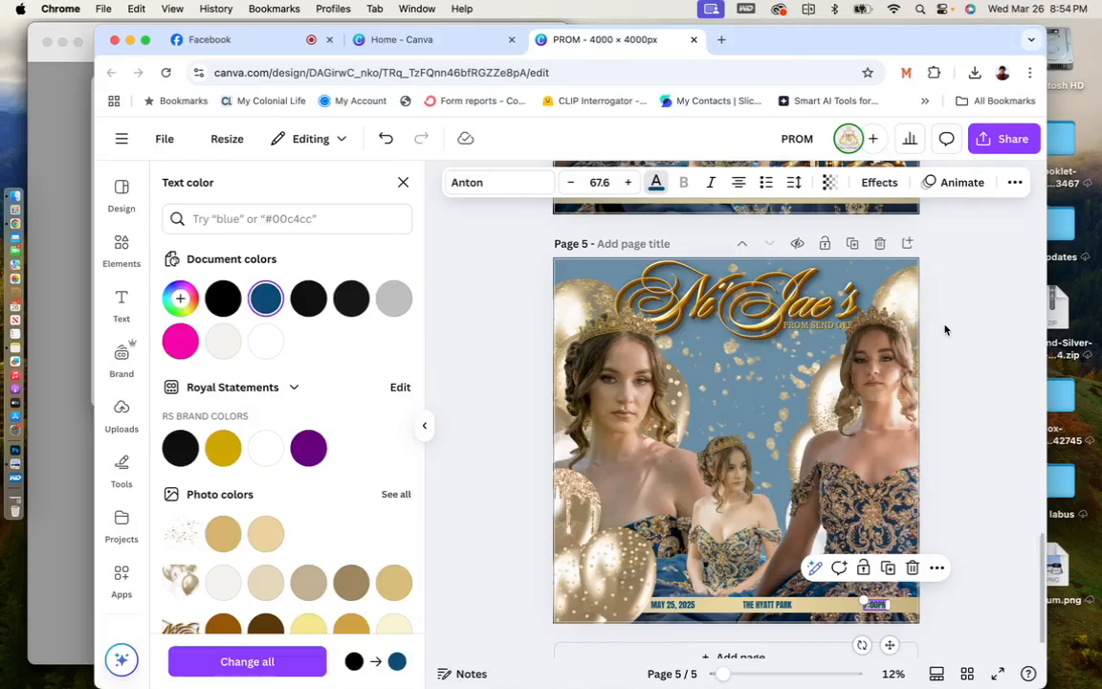
click(954, 309)
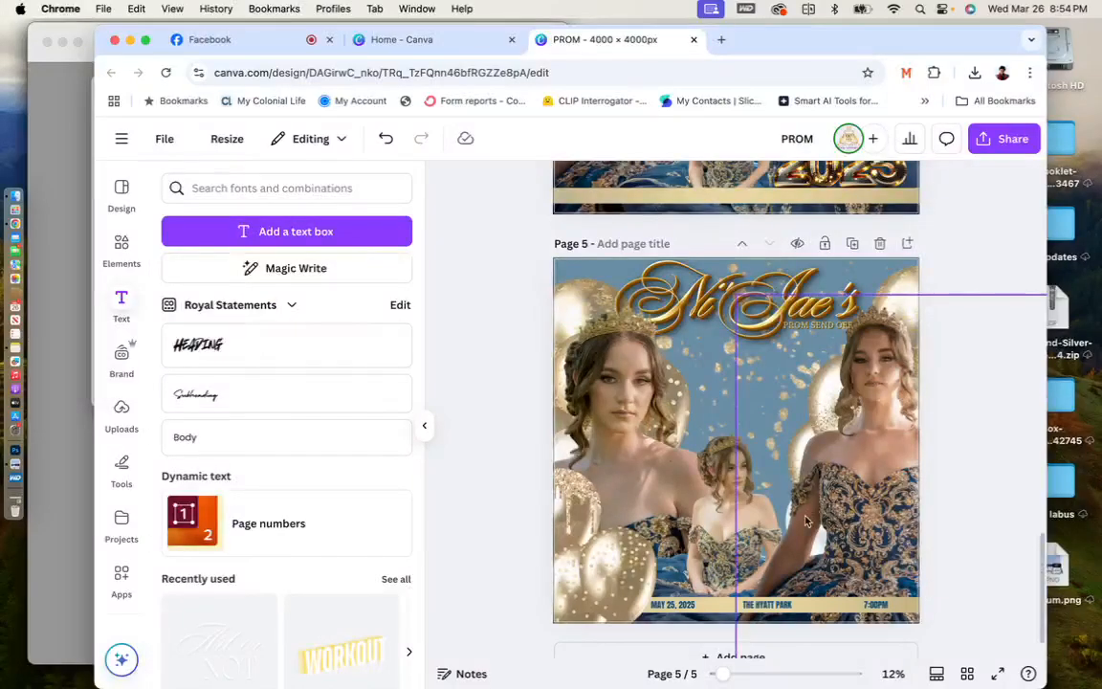
click(768, 605)
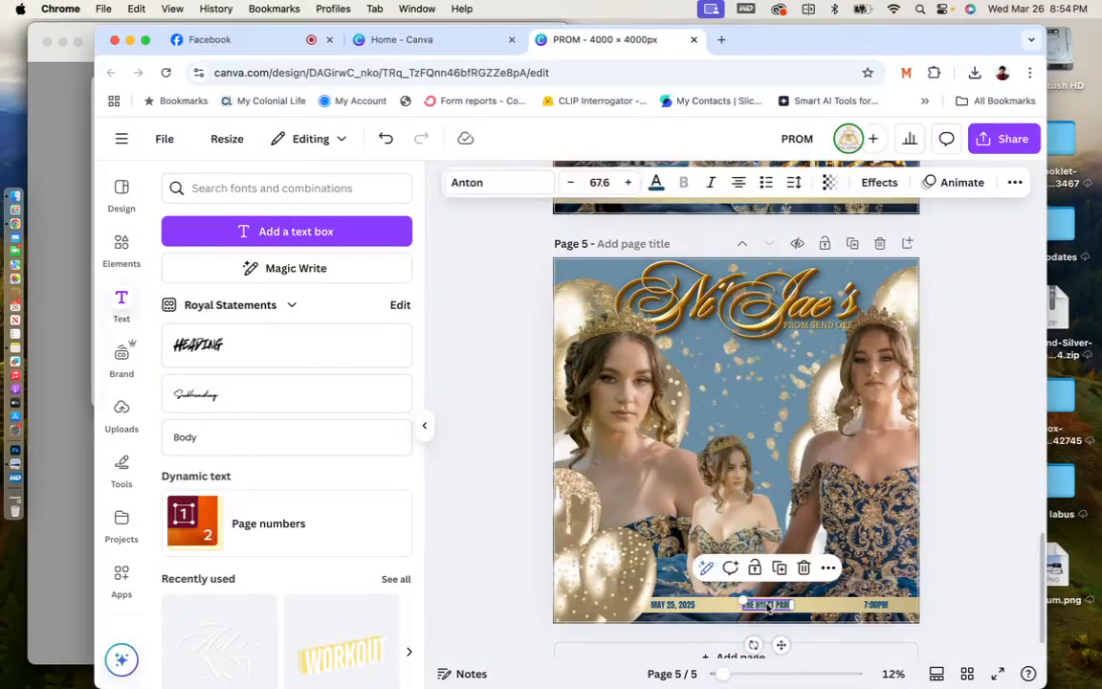
drag(767, 606, 767, 607)
click(995, 464)
scroll(995, 464, up, 2)
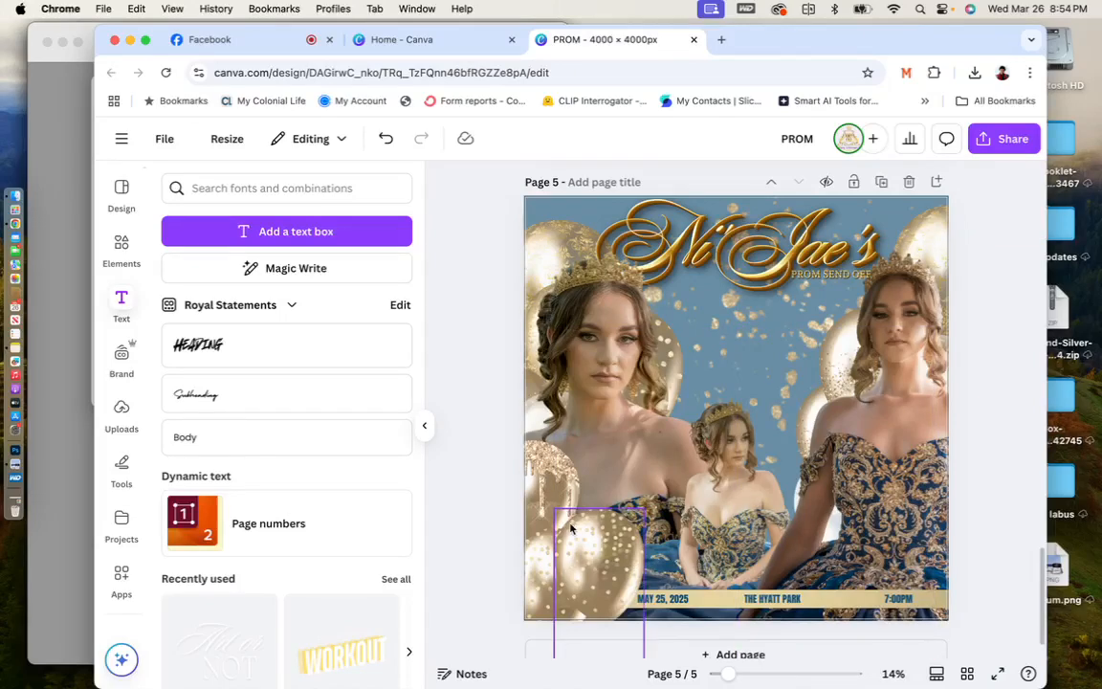
Open the Digital Curio Downloads folder from the saved projects.
click(121, 521)
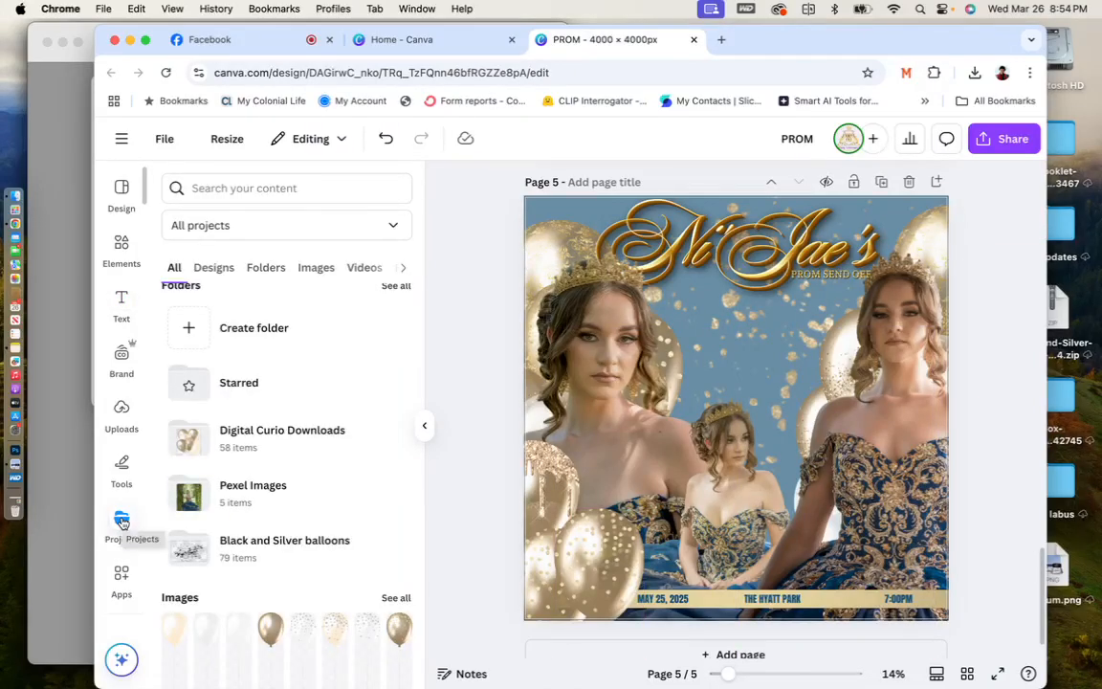
scroll(324, 549, down, 2)
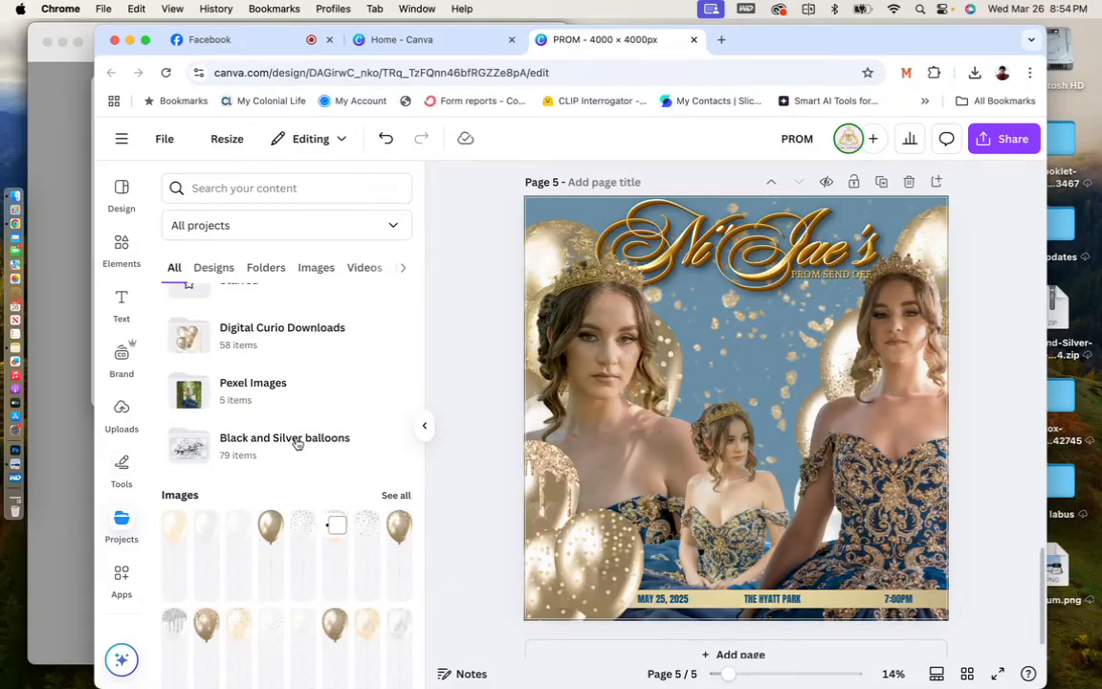
click(294, 349)
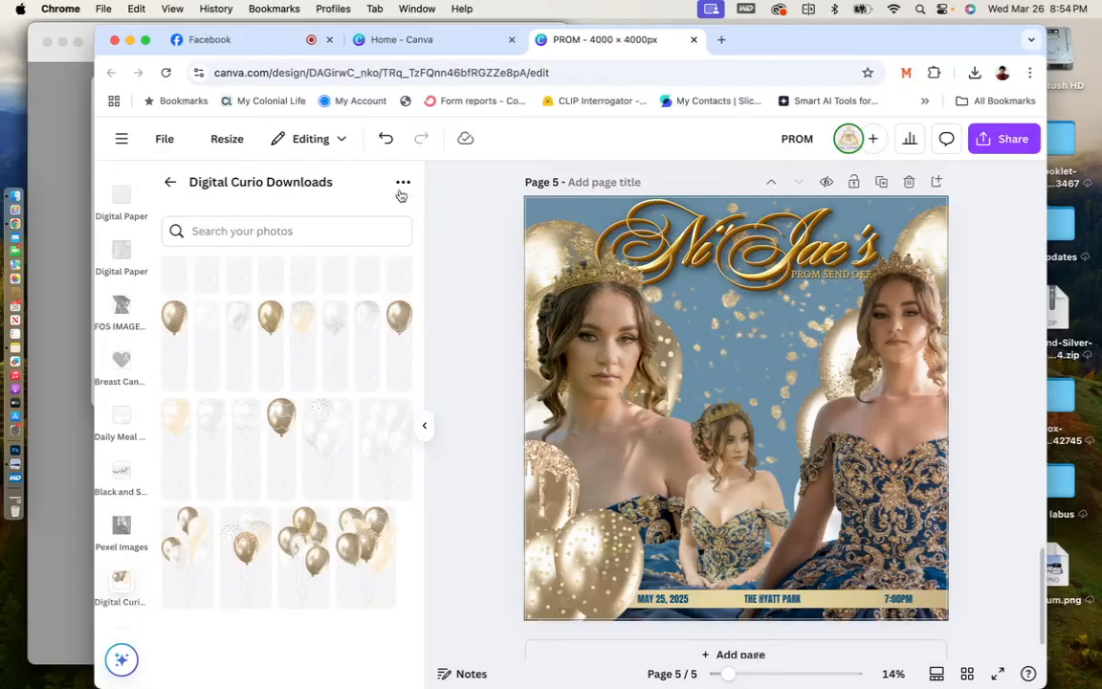
click(402, 184)
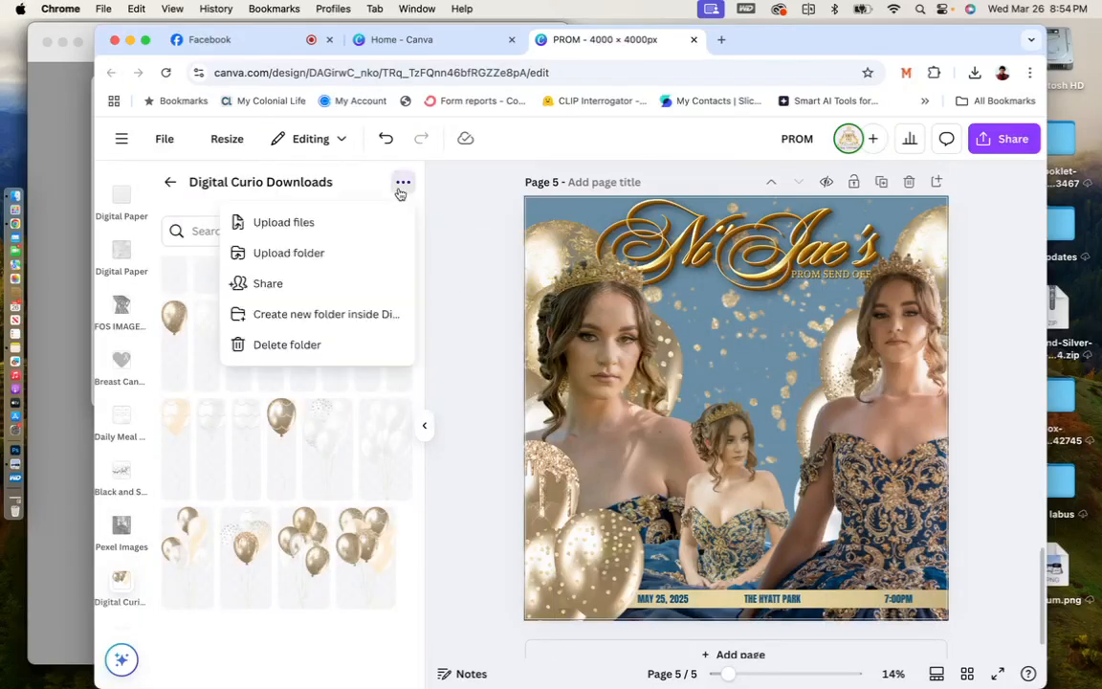
click(356, 222)
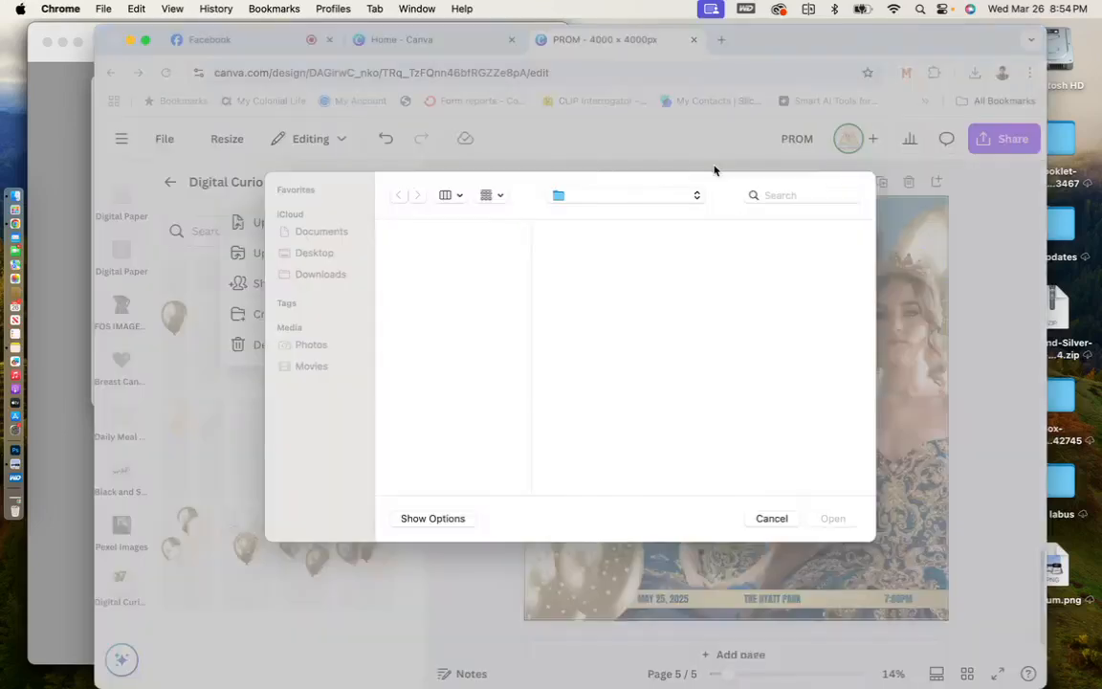
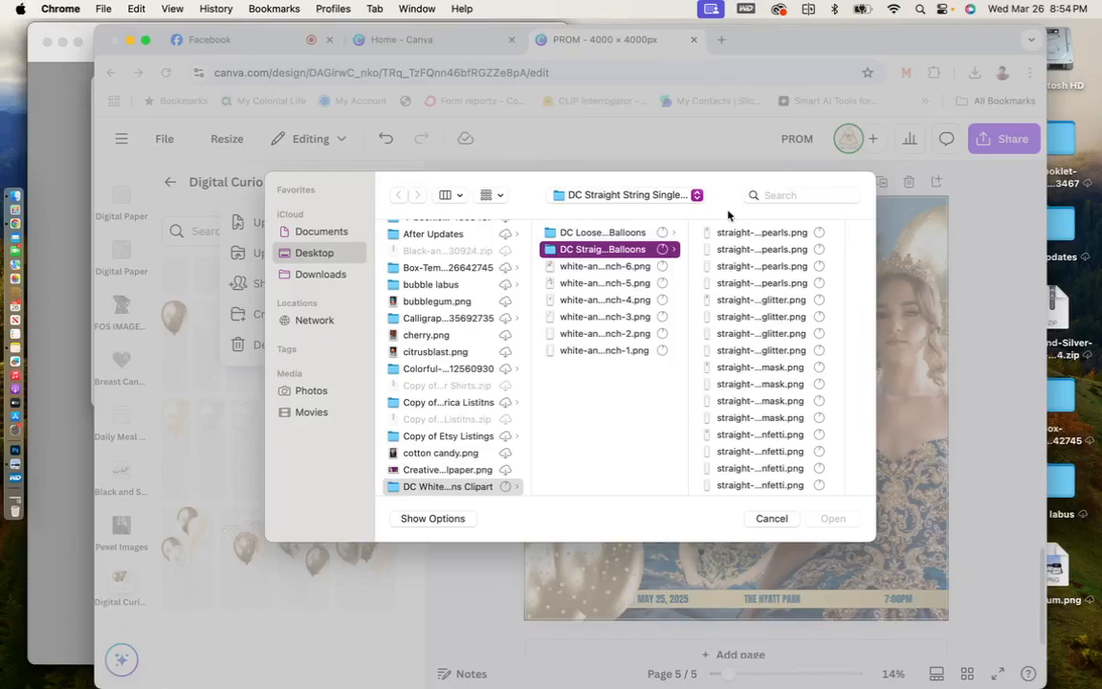
scroll(466, 435, down, 3)
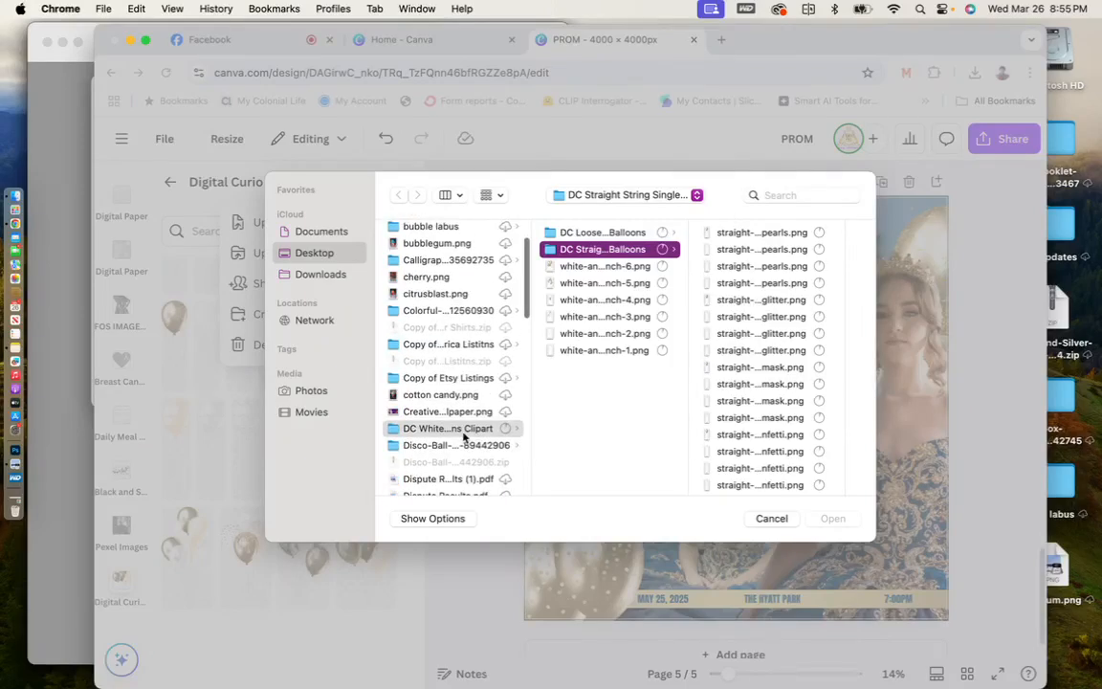
scroll(464, 435, up, 2)
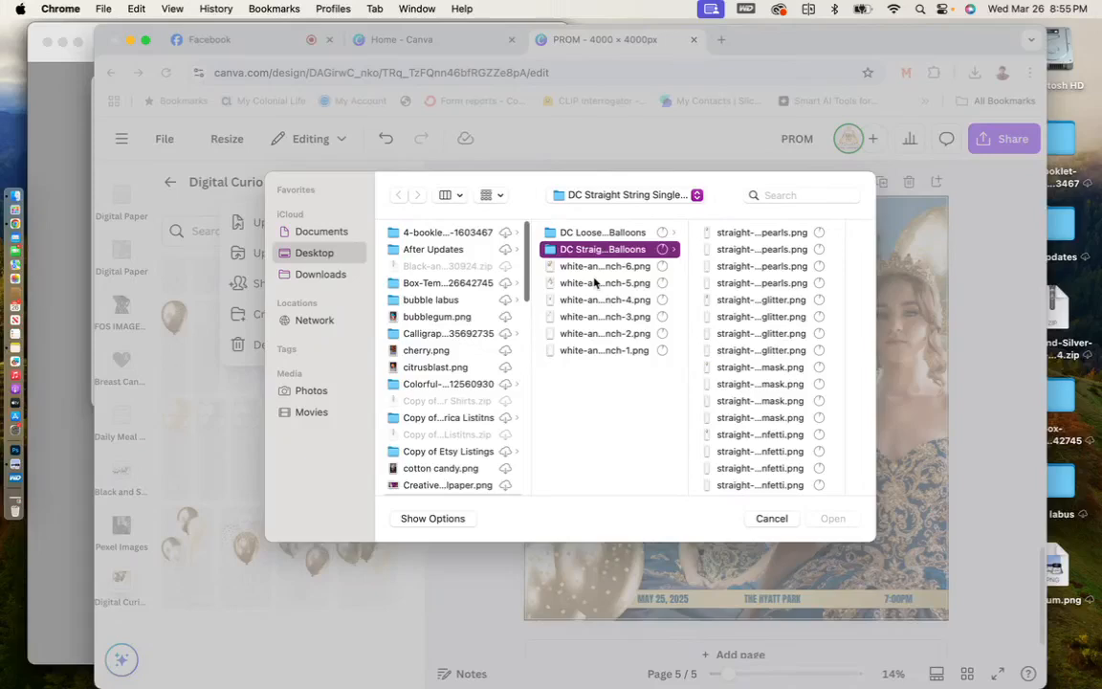
click(603, 232)
click(756, 248)
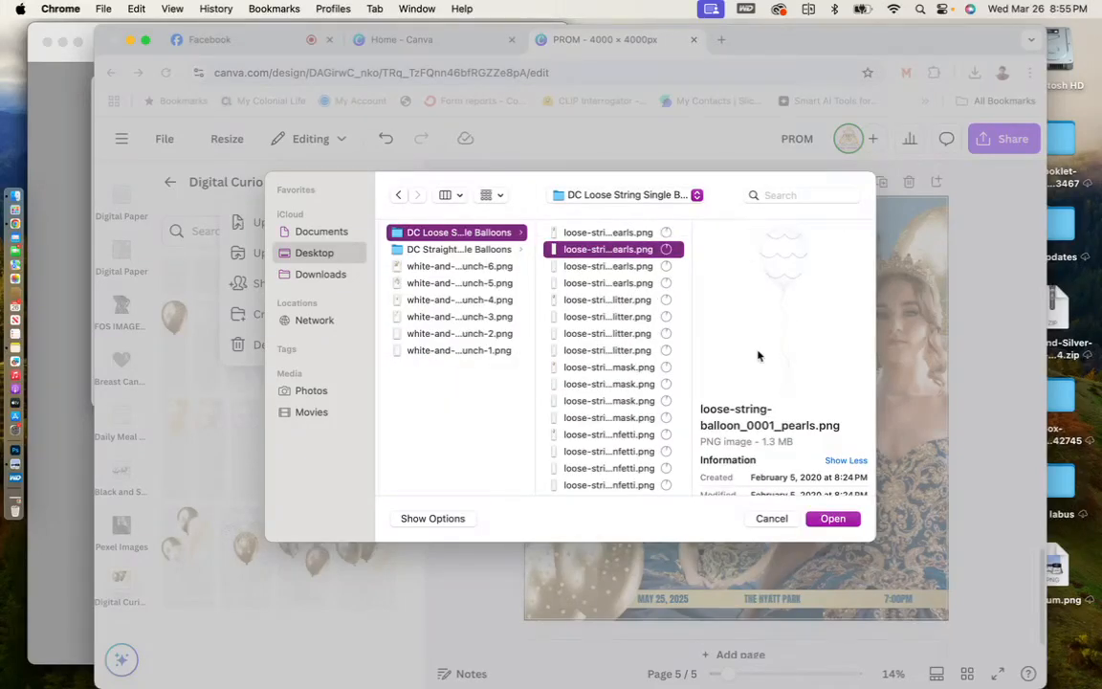
click(771, 519)
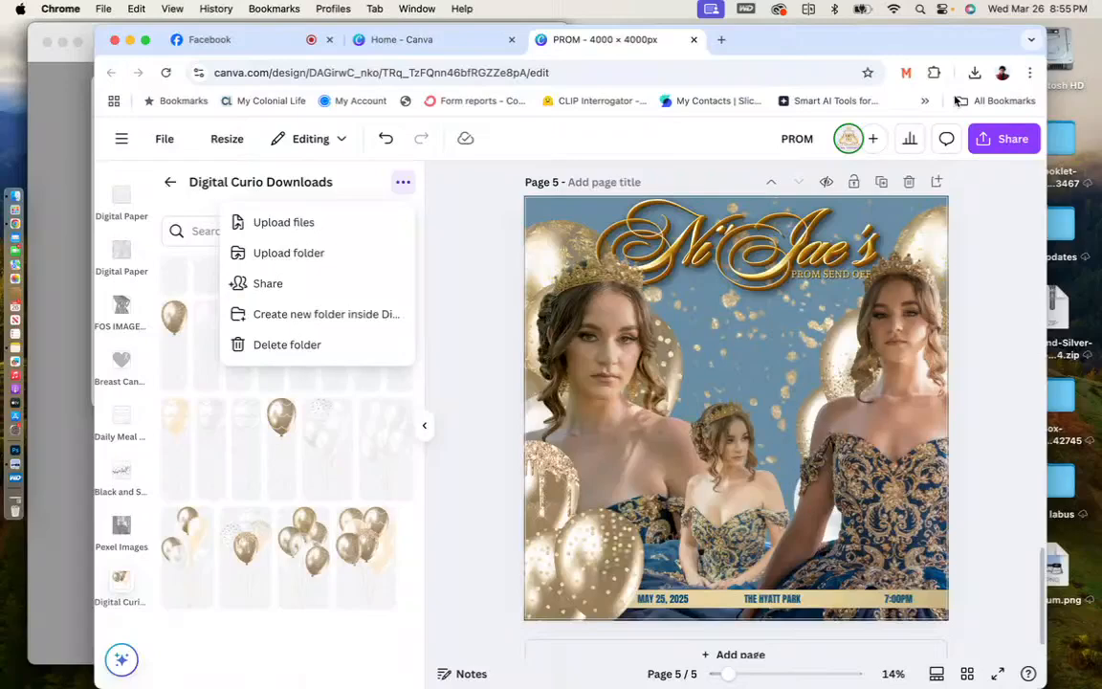
Unpack the downloaded Gold-Glitter-Tassel-Balloons-Clipart zip and upload its images, ggtb_0000_bow.png through ggtb_0047_g.png, into the Digital Curio Downloads folder.
click(975, 73)
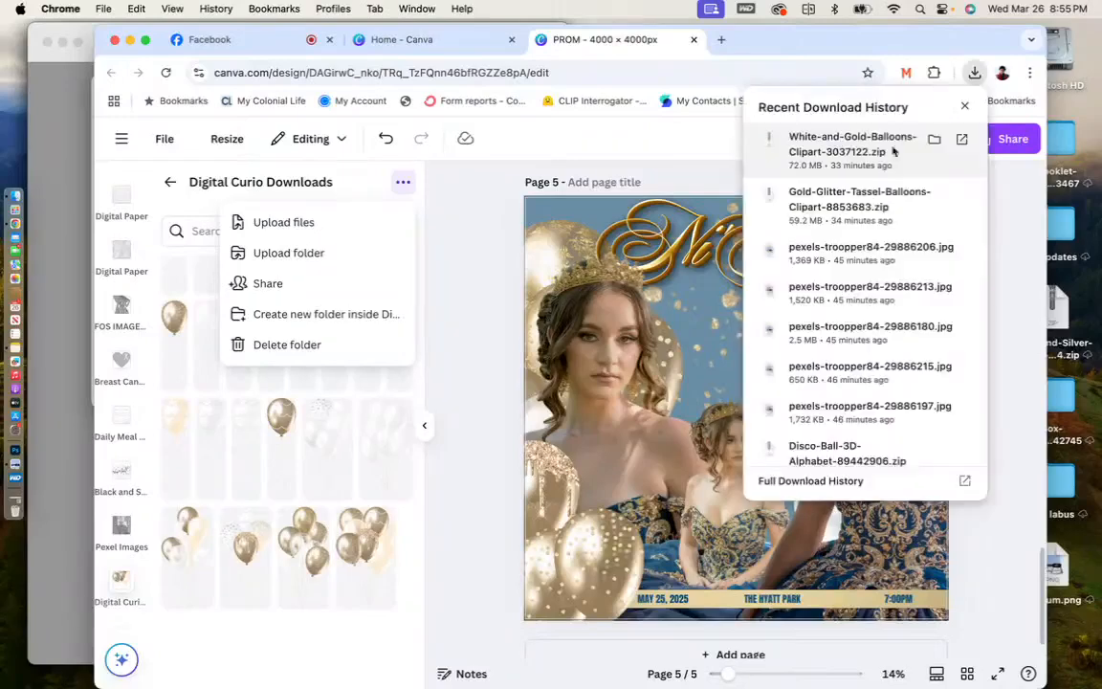
click(891, 206)
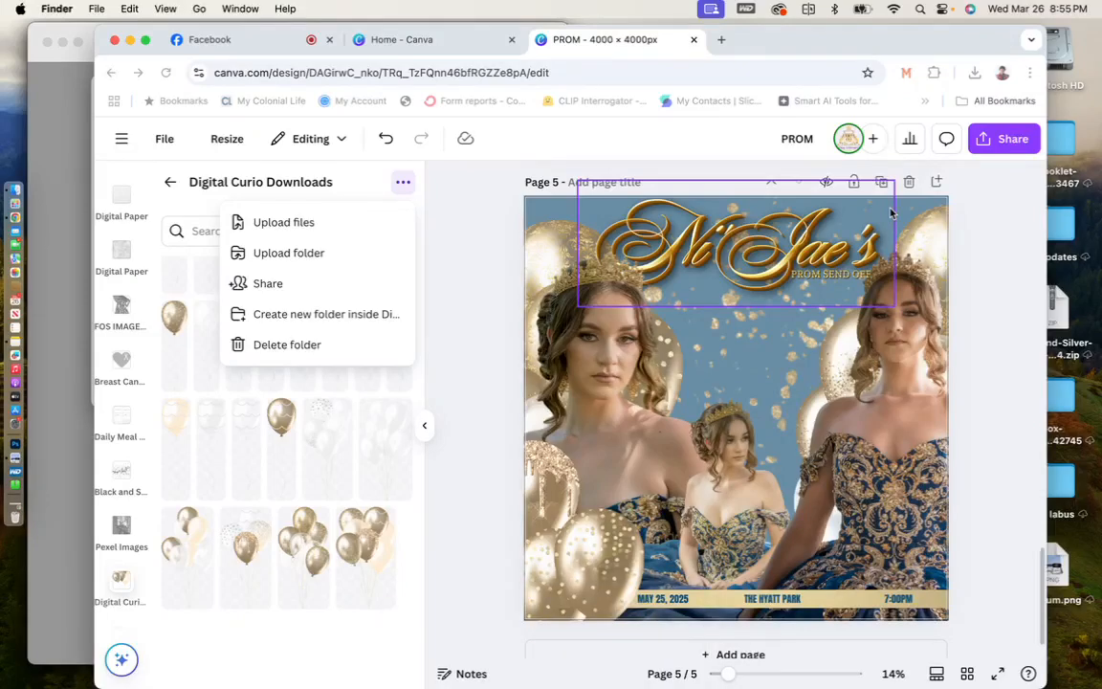
click(501, 147)
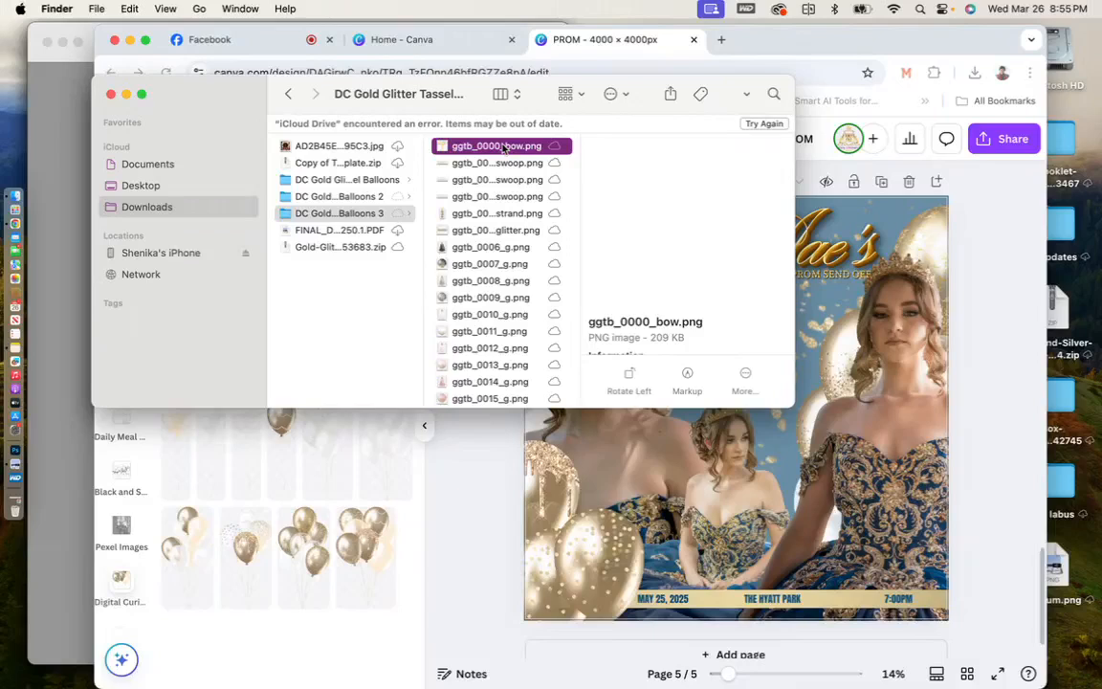
scroll(465, 342, down, 10)
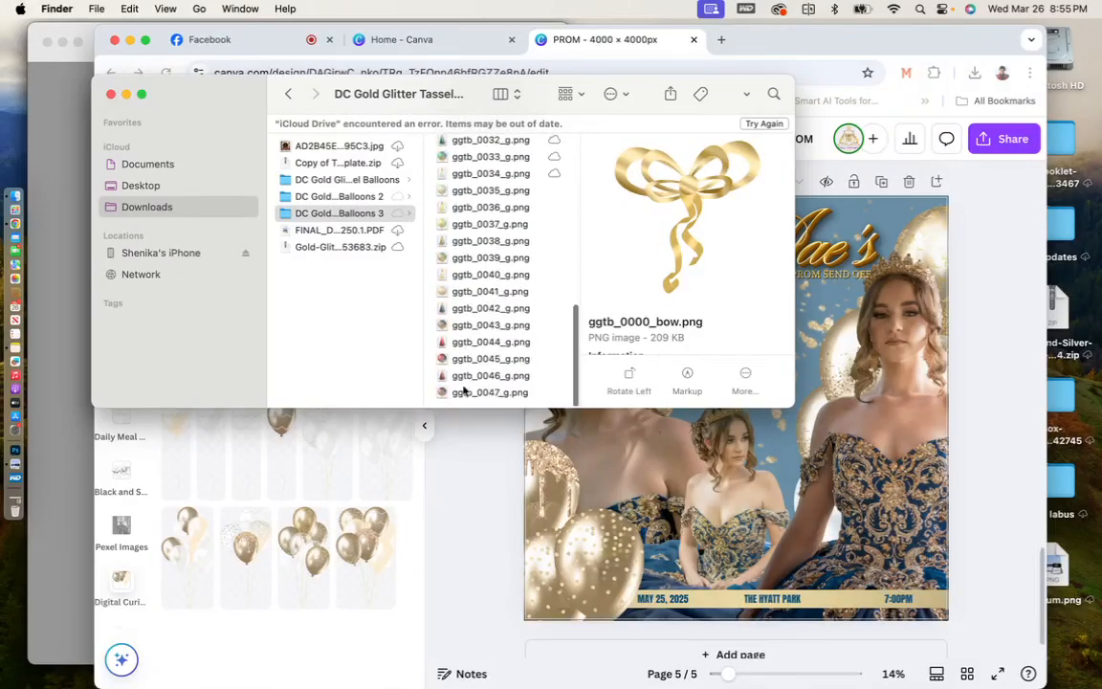
shift+click(464, 390)
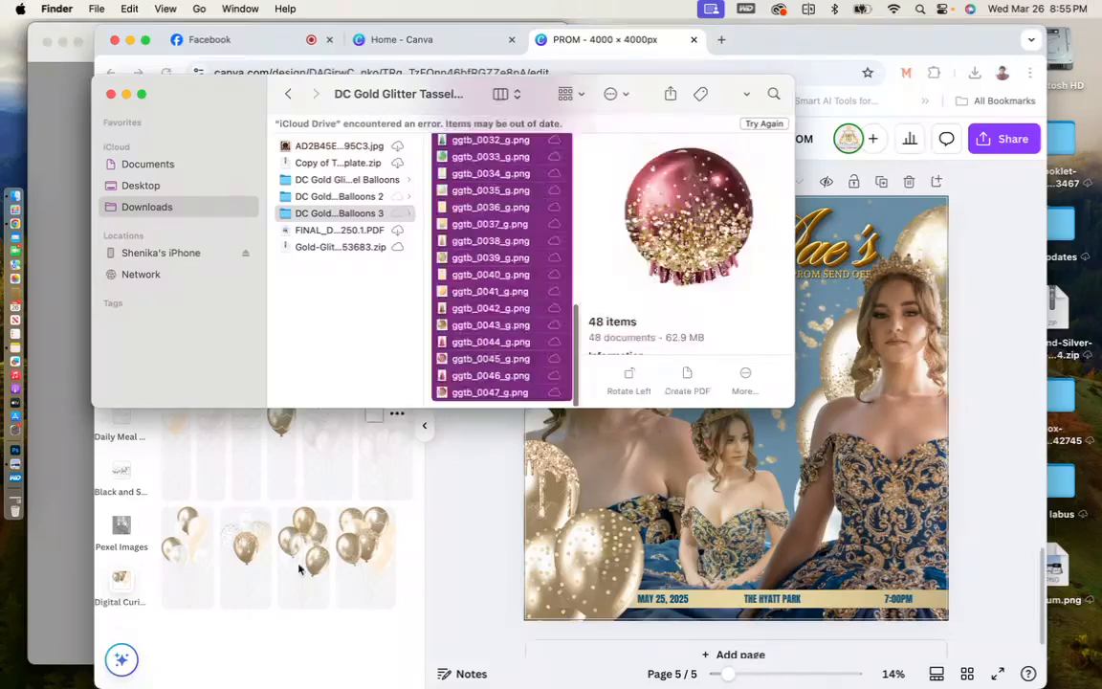
drag(300, 569, 303, 572)
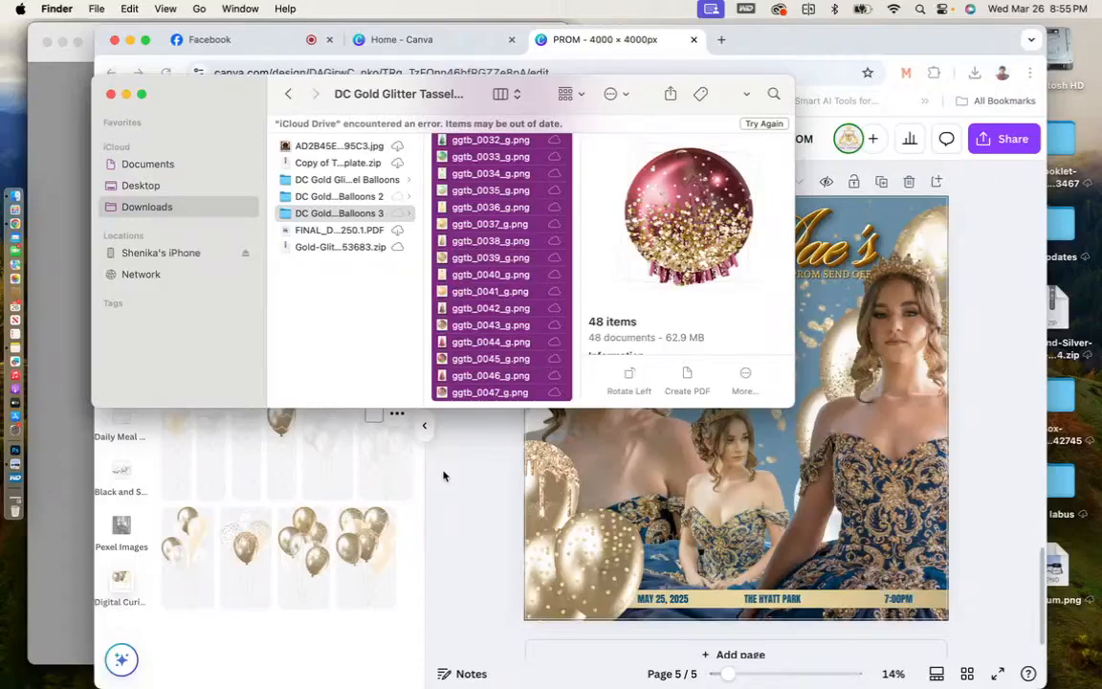
drag(363, 525, 364, 525)
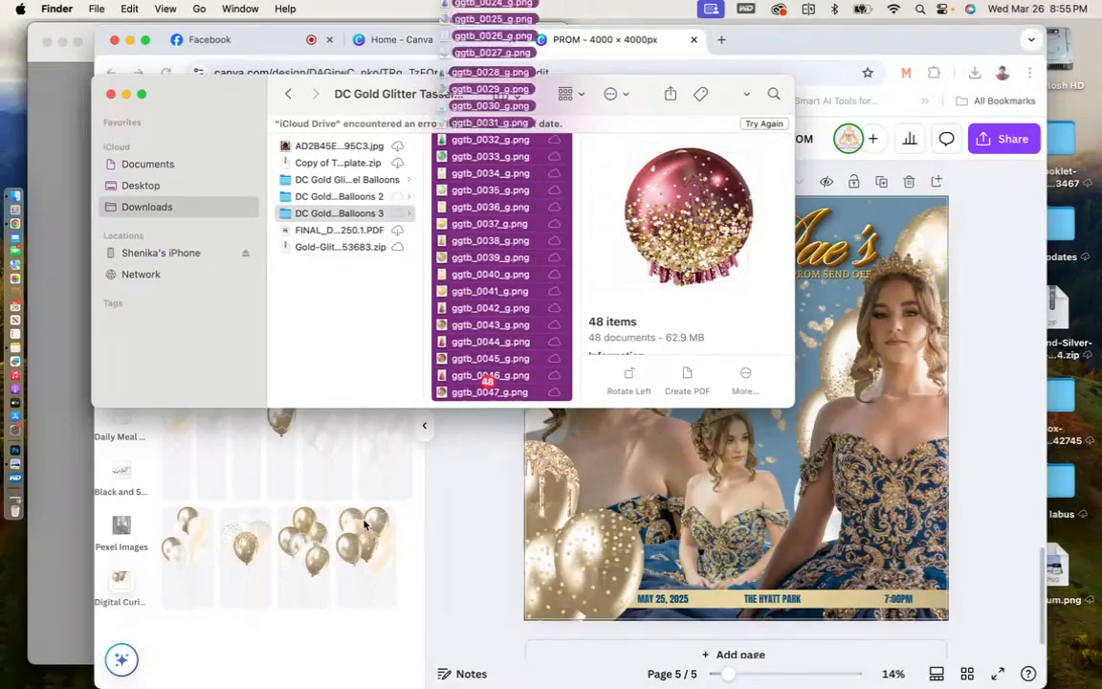
click(467, 408)
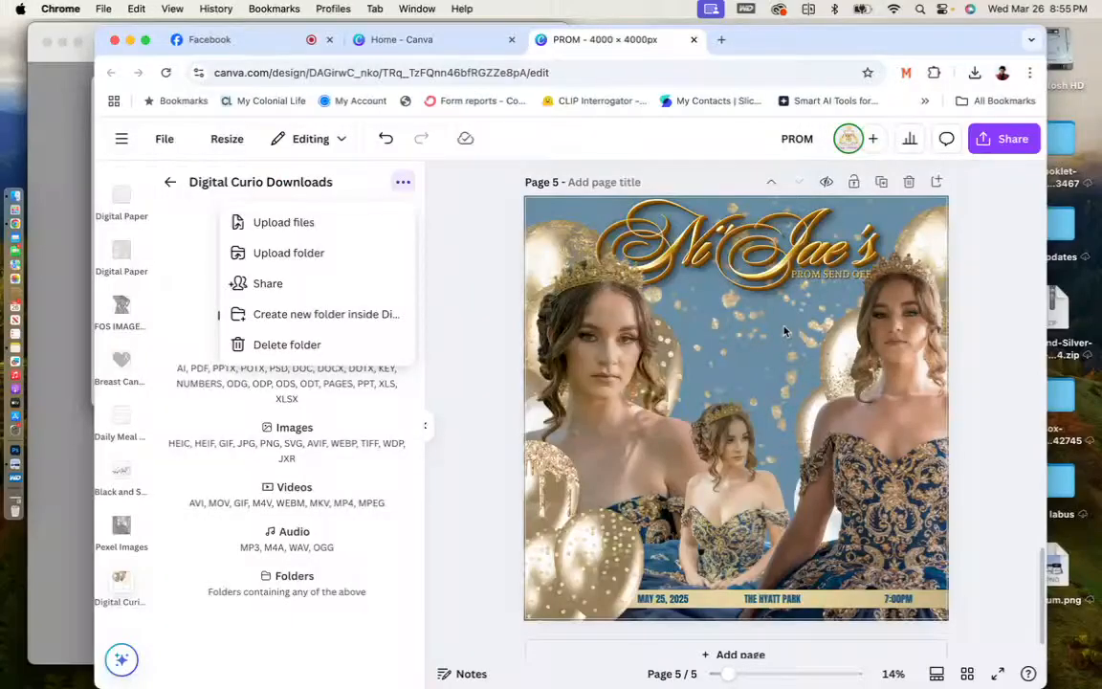
click(996, 274)
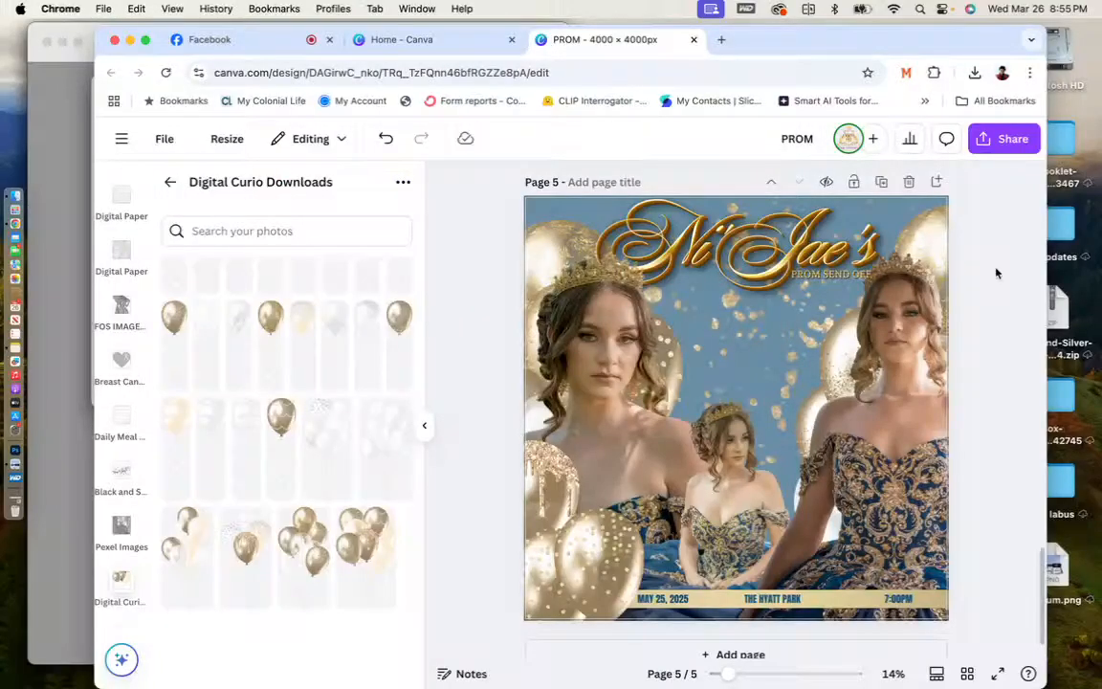
Review the flyer designs on pages 1 through 5 of the document.
scroll(996, 273, up, 3)
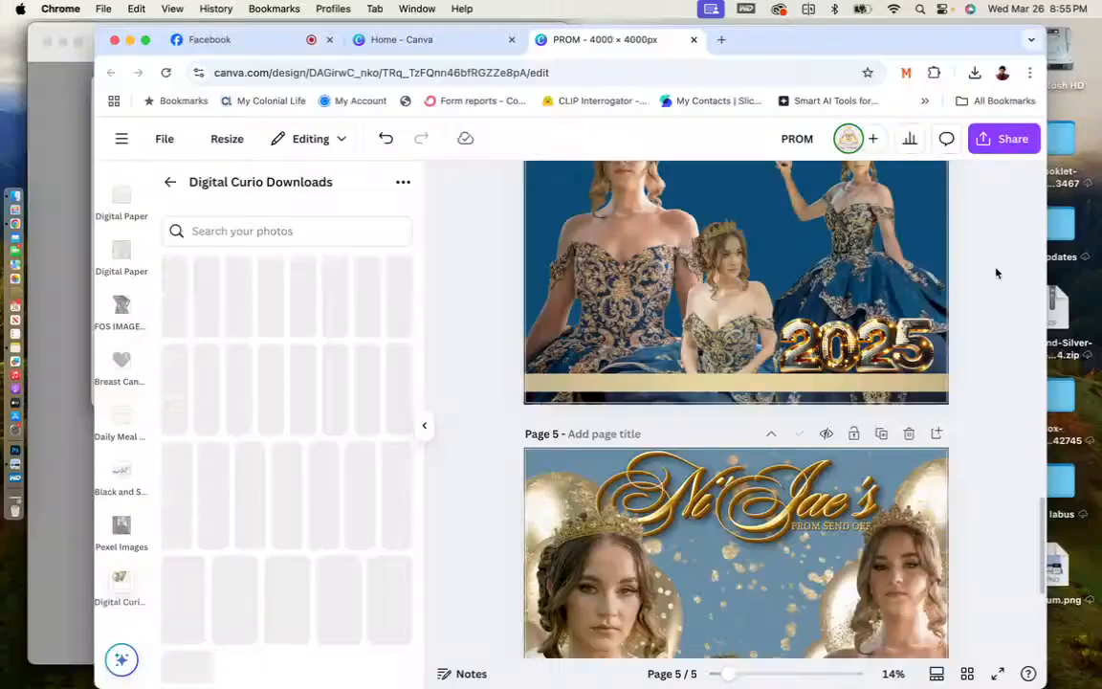
scroll(996, 274, up, 10)
scroll(996, 274, up, 5)
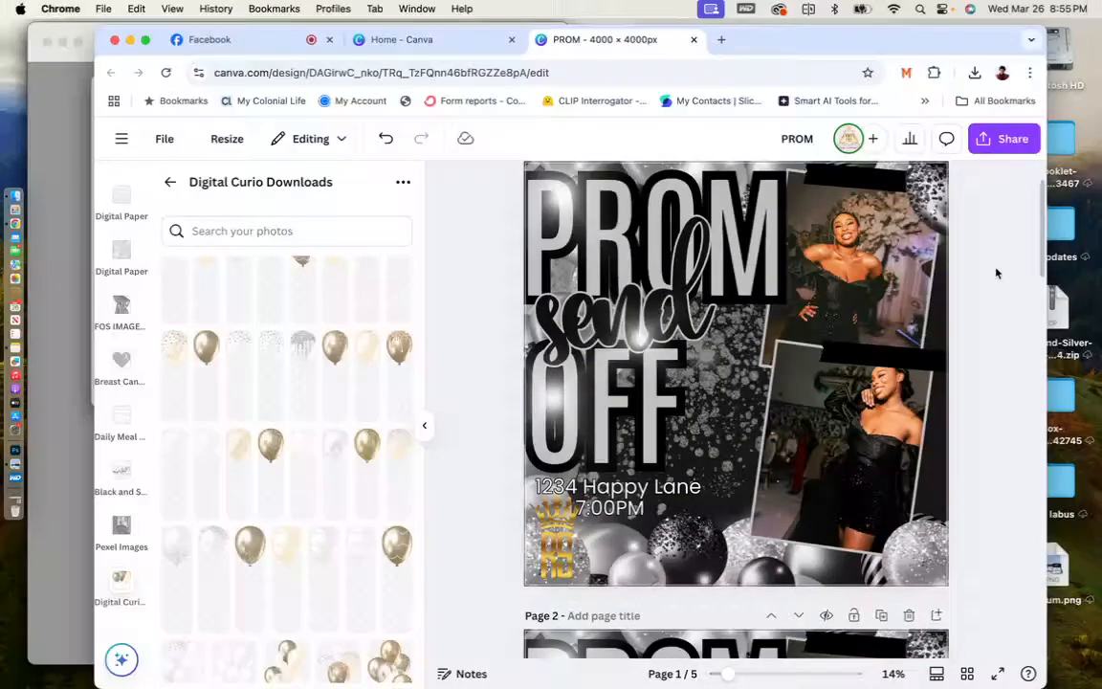
scroll(996, 274, up, 2)
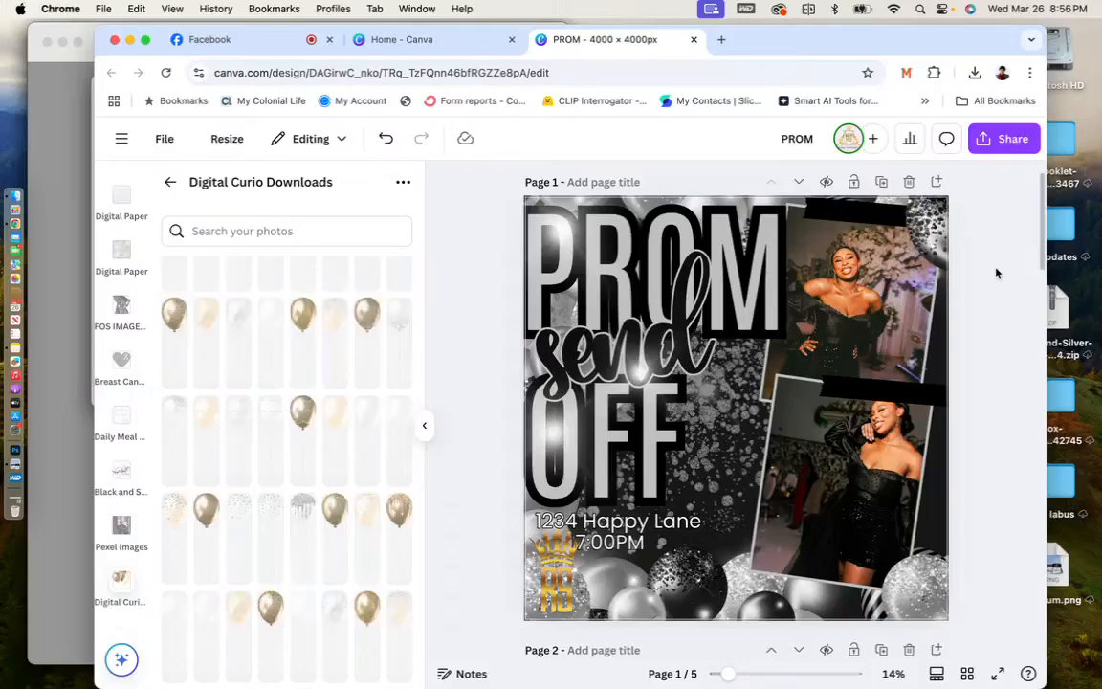
scroll(996, 274, down, 5)
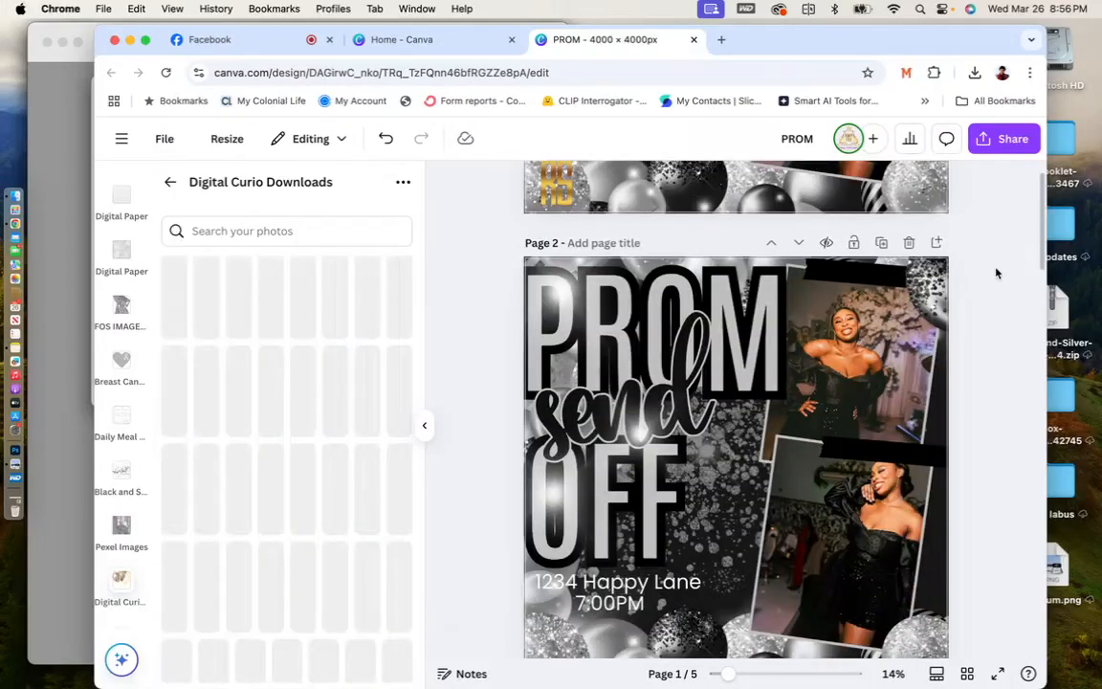
scroll(996, 274, down, 6)
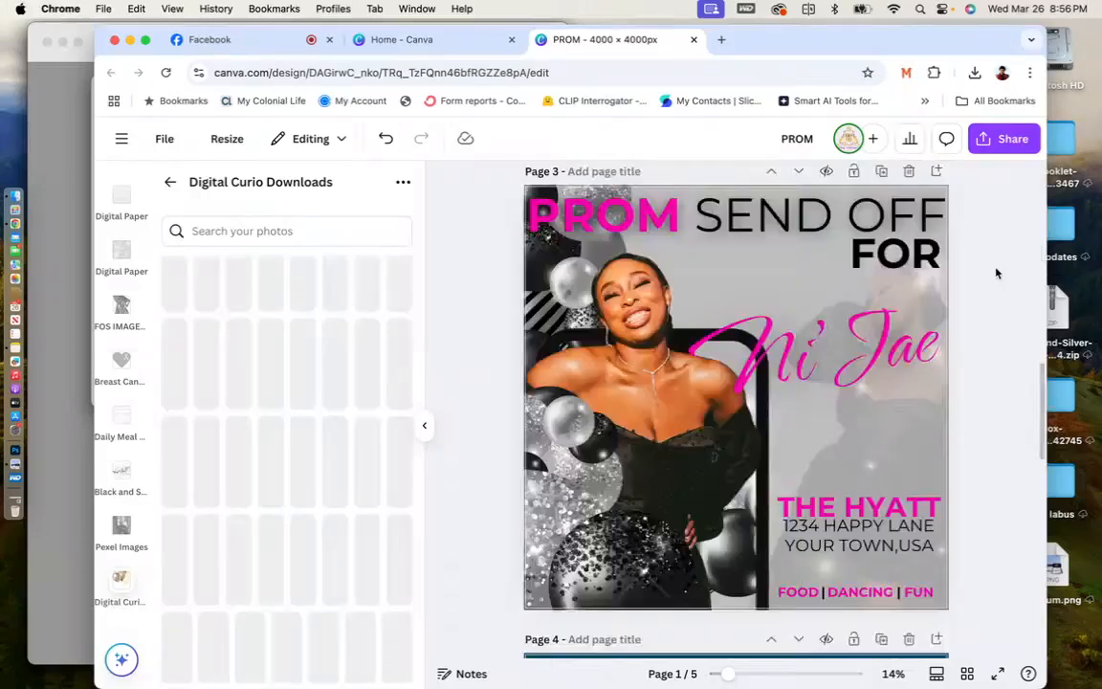
scroll(996, 274, down, 1)
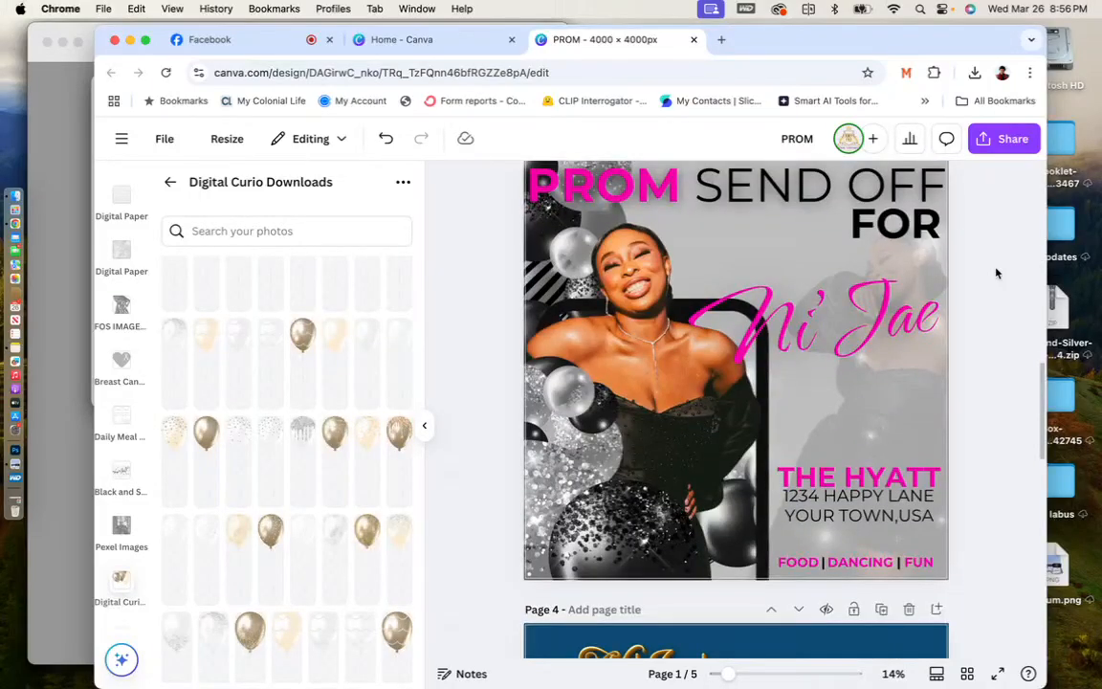
scroll(997, 274, down, 2)
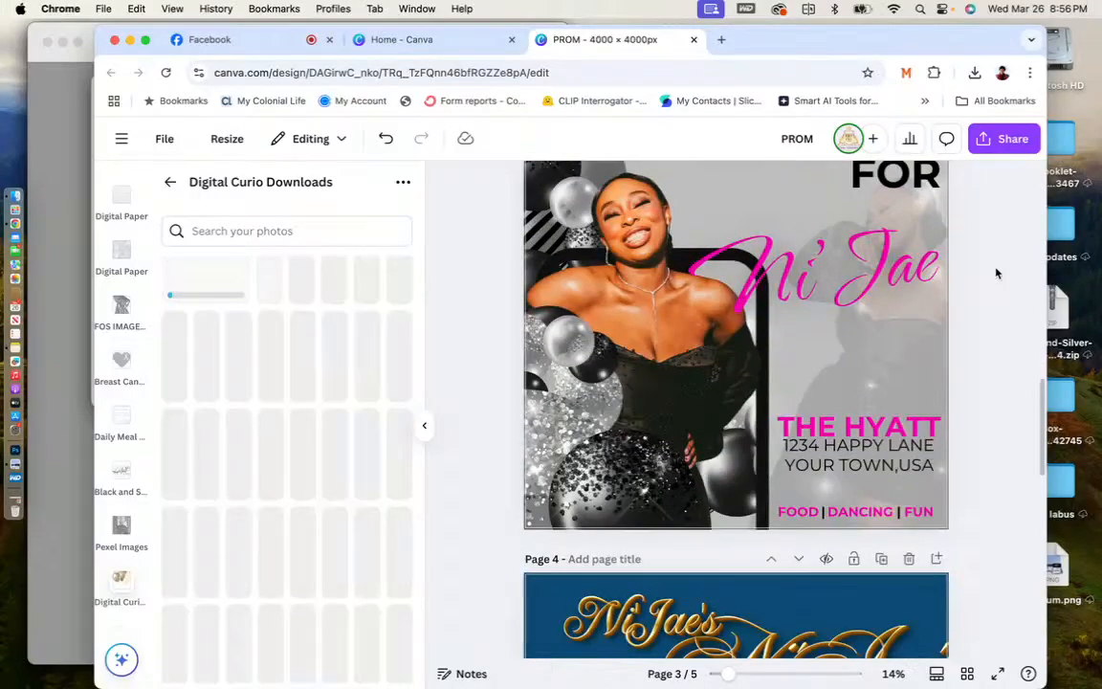
scroll(996, 273, down, 8)
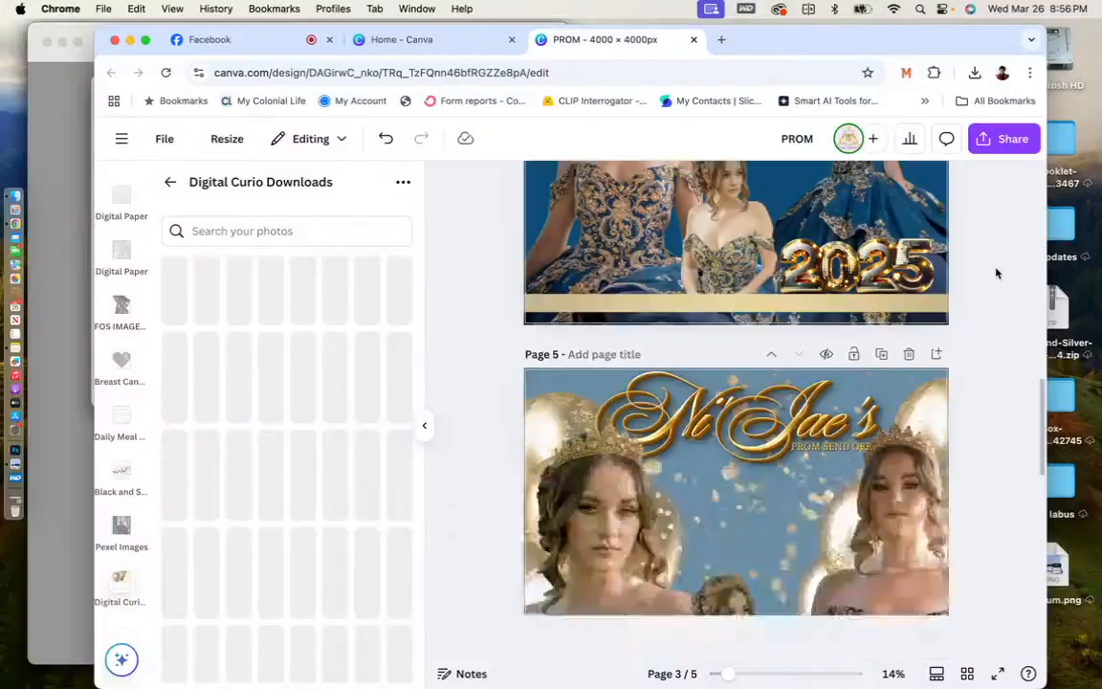
scroll(996, 274, down, 3)
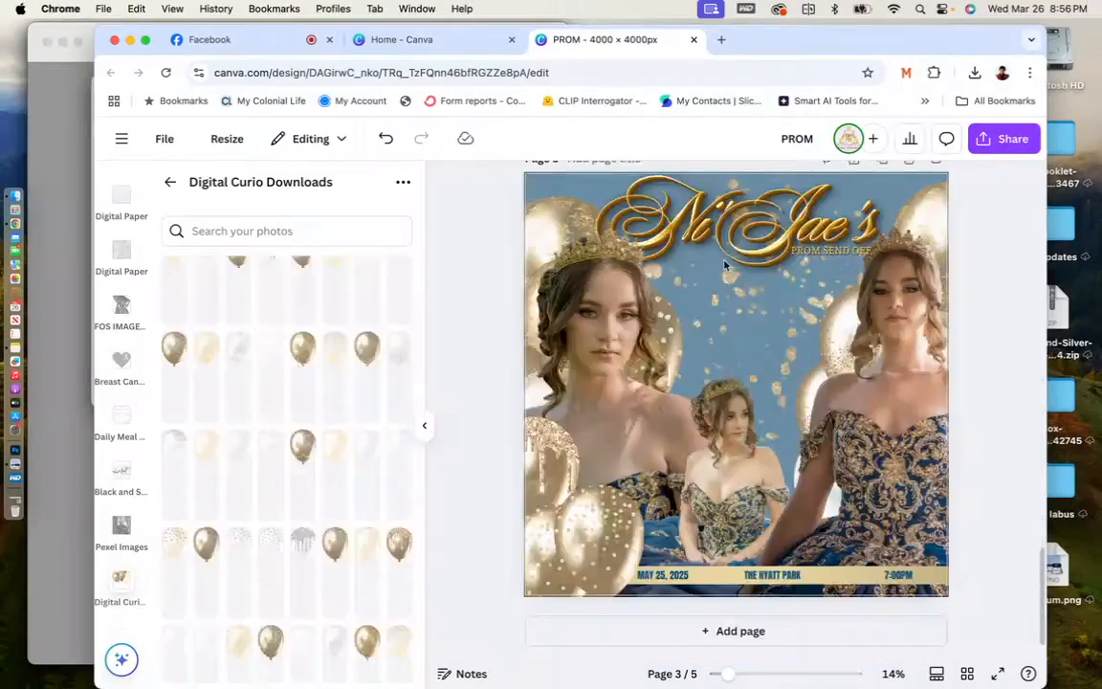
Browse the newly uploaded glitter balloon, tassel and garland graphics in the Digital Curio Downloads folder and check their upload progress.
scroll(337, 406, down, 8)
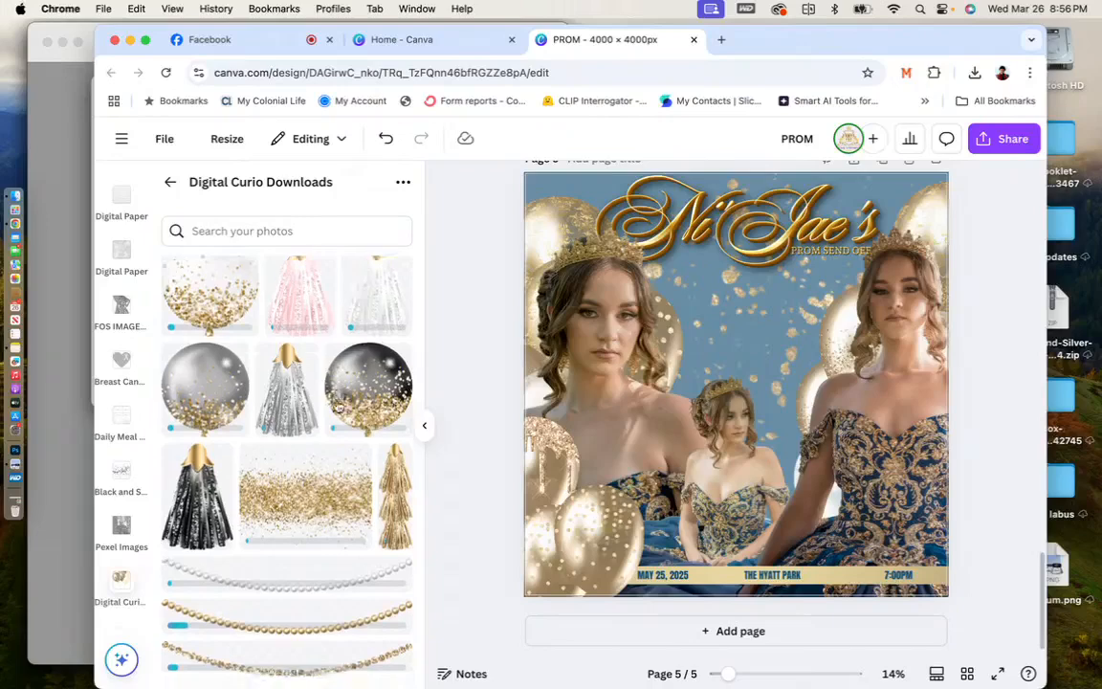
scroll(337, 406, down, 1)
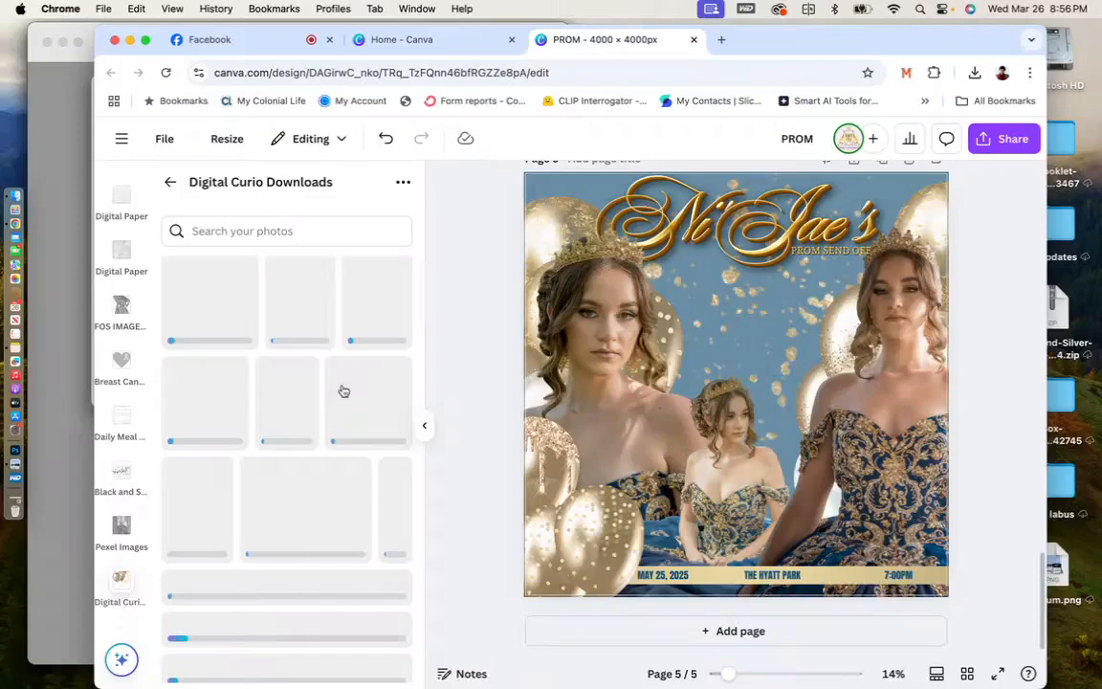
scroll(344, 383, down, 2)
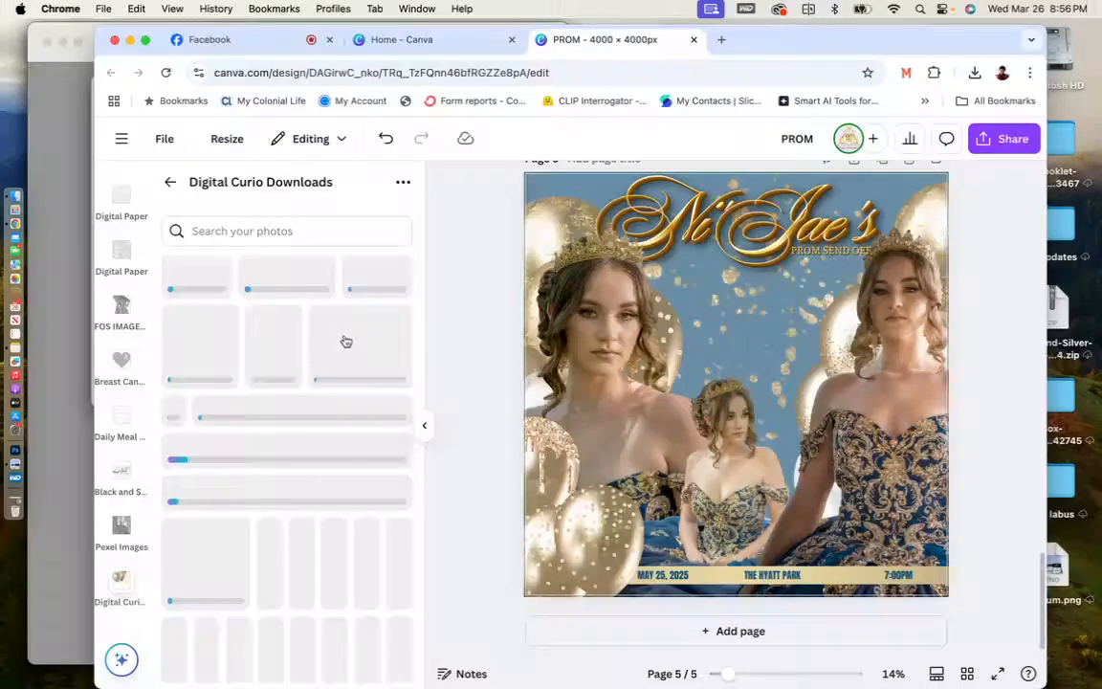
scroll(346, 341, up, 2)
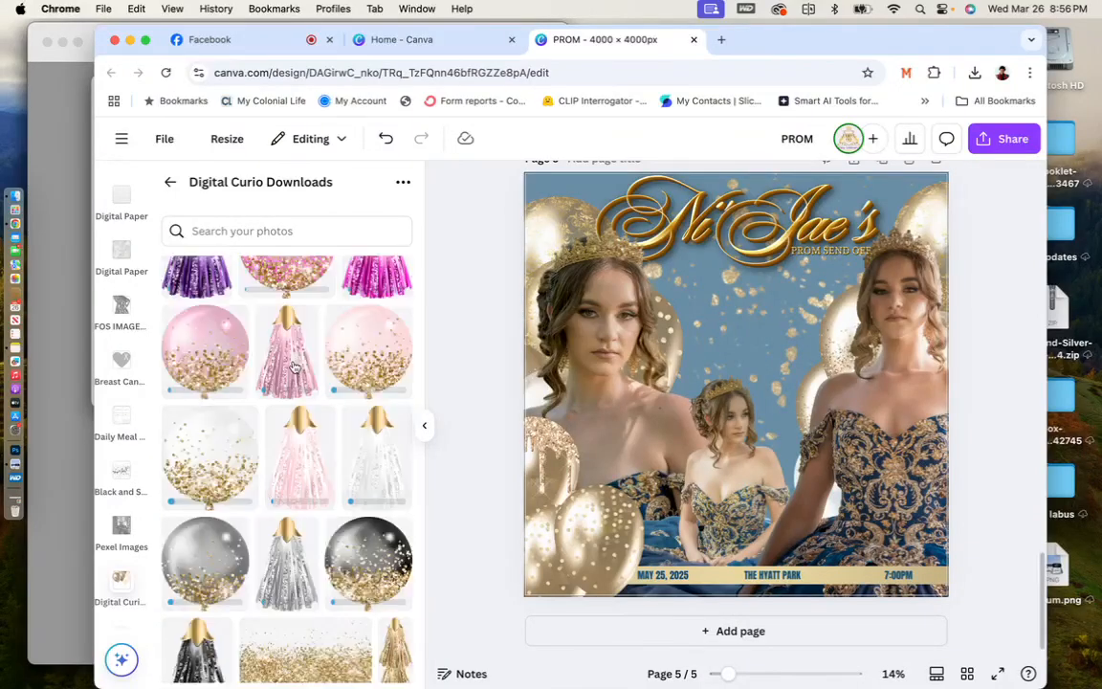
scroll(309, 478, down, 3)
scroll(303, 505, down, 1)
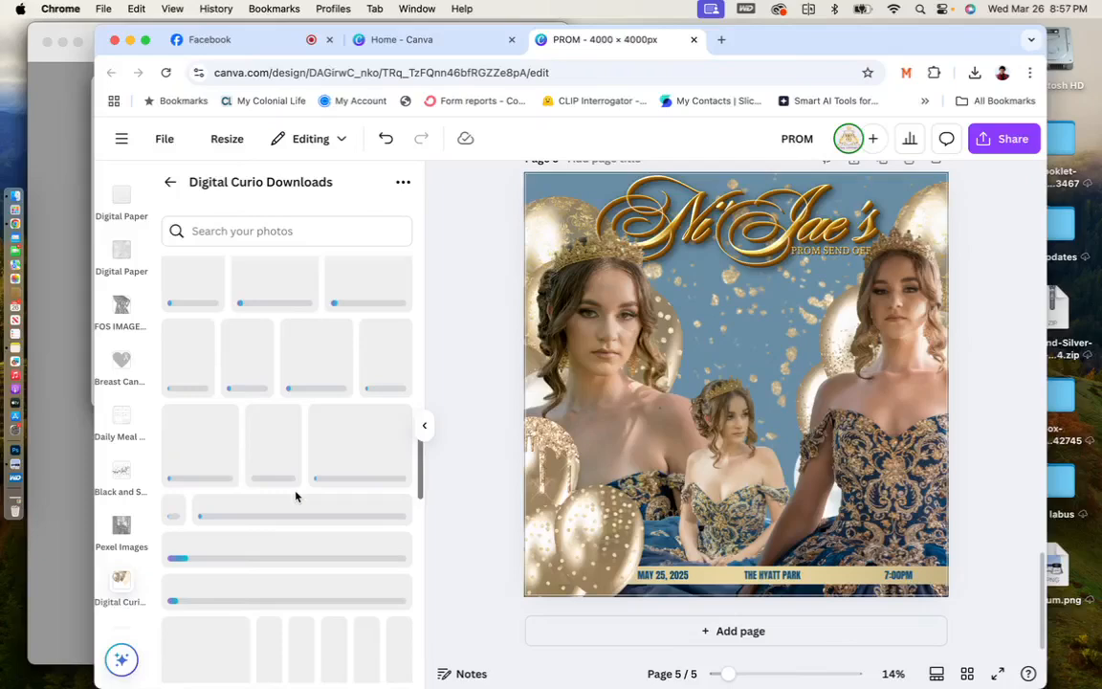
scroll(296, 496, down, 6)
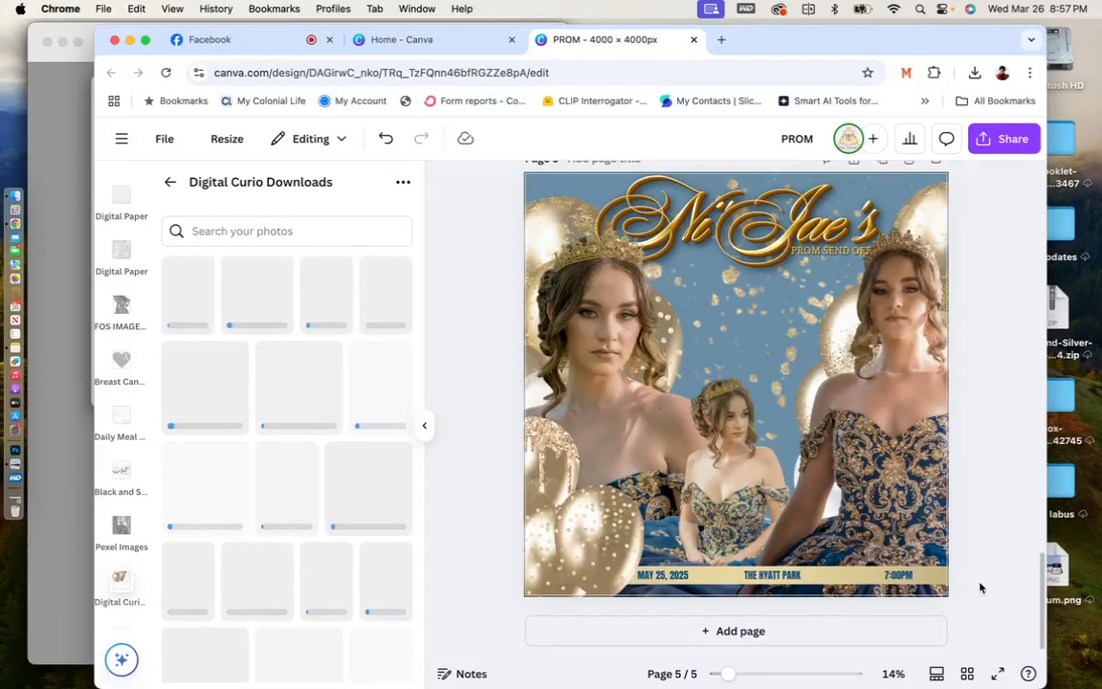
scroll(981, 587, up, 5)
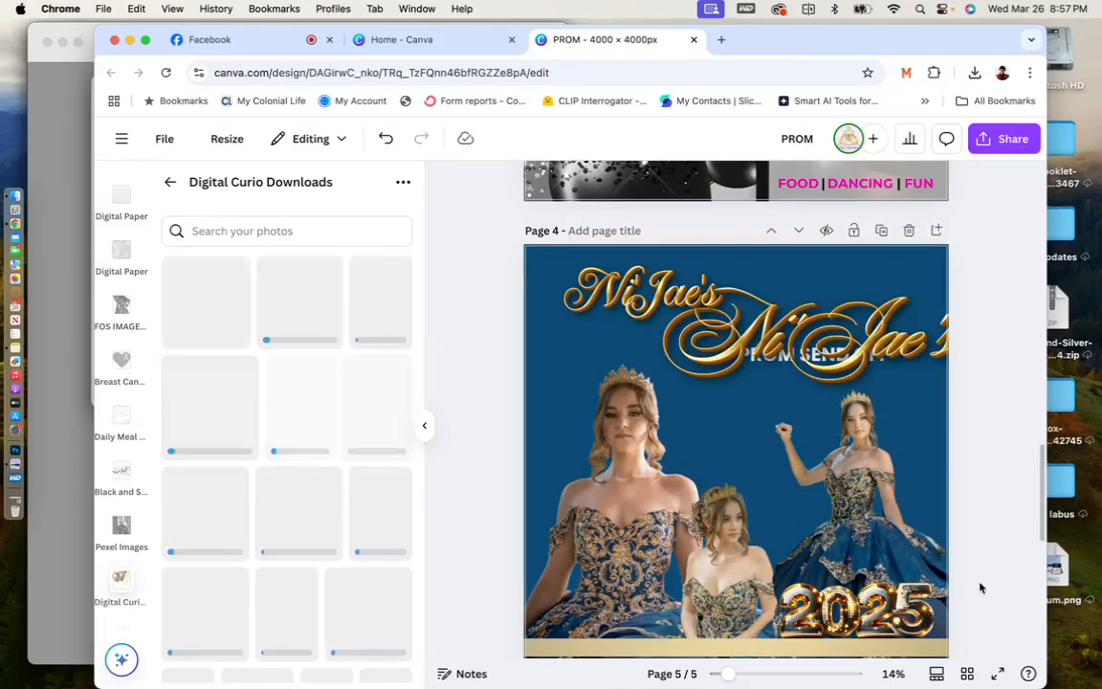
Review the flyers on pages 4 and 5 and open the template link sharing option for the PROM design.
scroll(980, 588, down, 10)
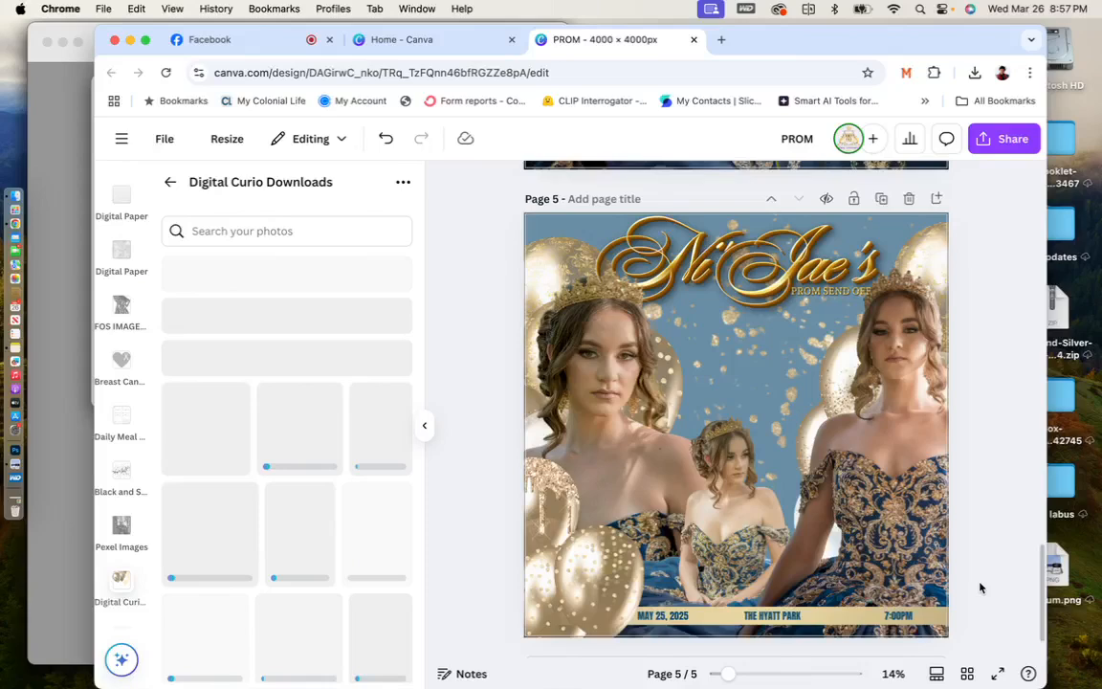
scroll(980, 587, up, 5)
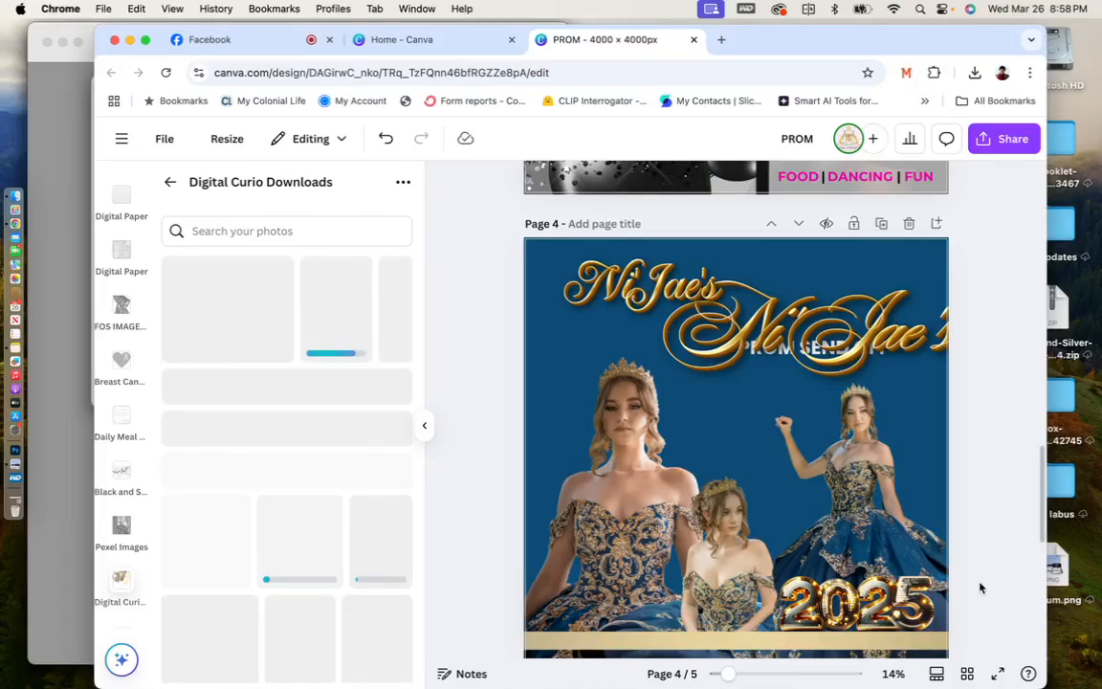
scroll(980, 587, down, 5)
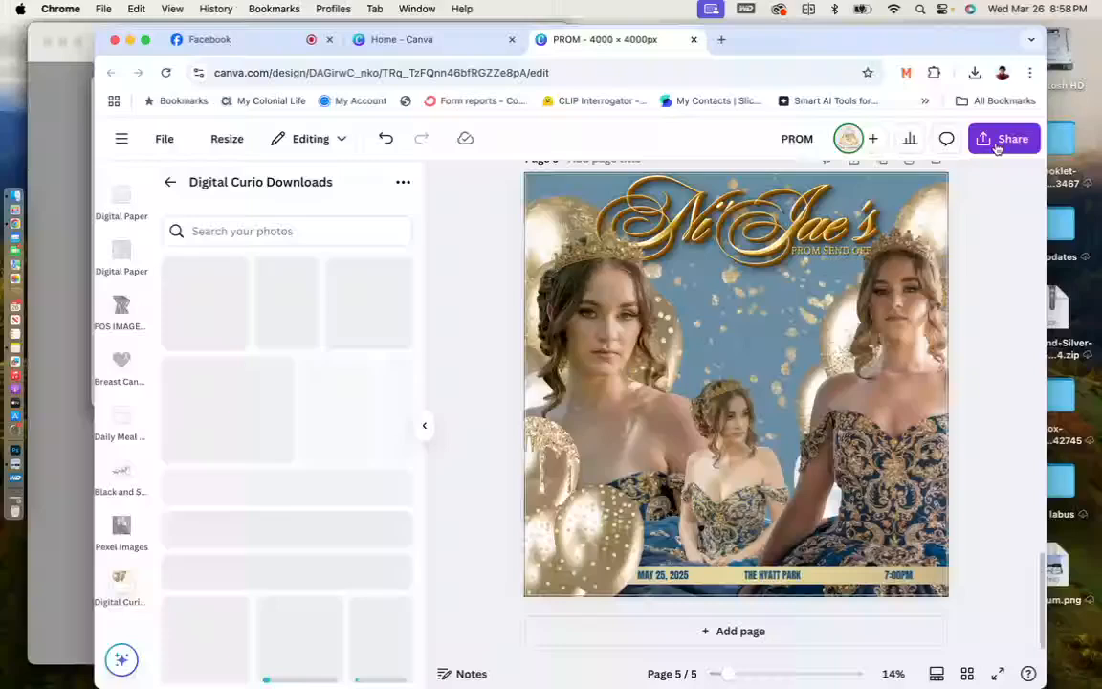
click(998, 146)
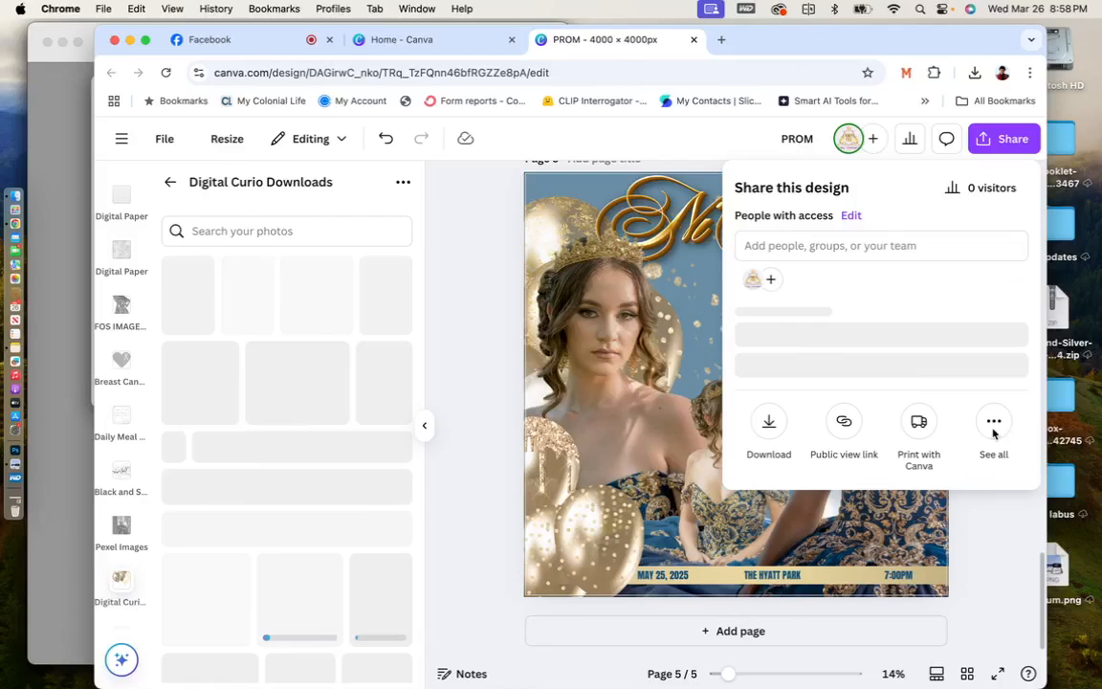
click(995, 426)
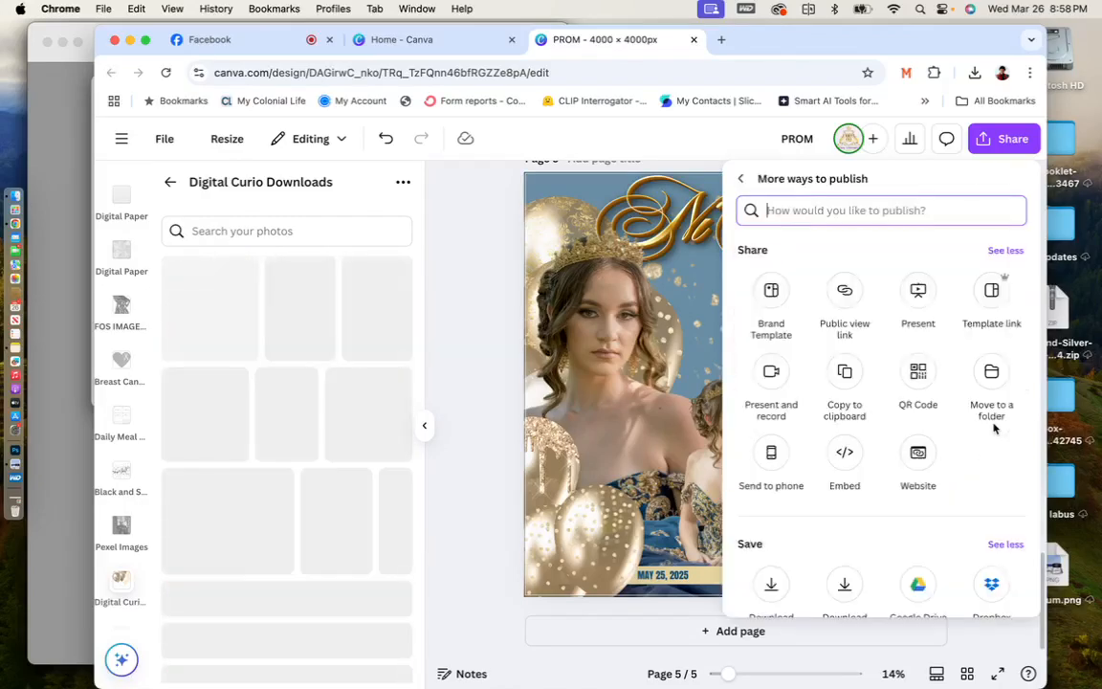
click(993, 291)
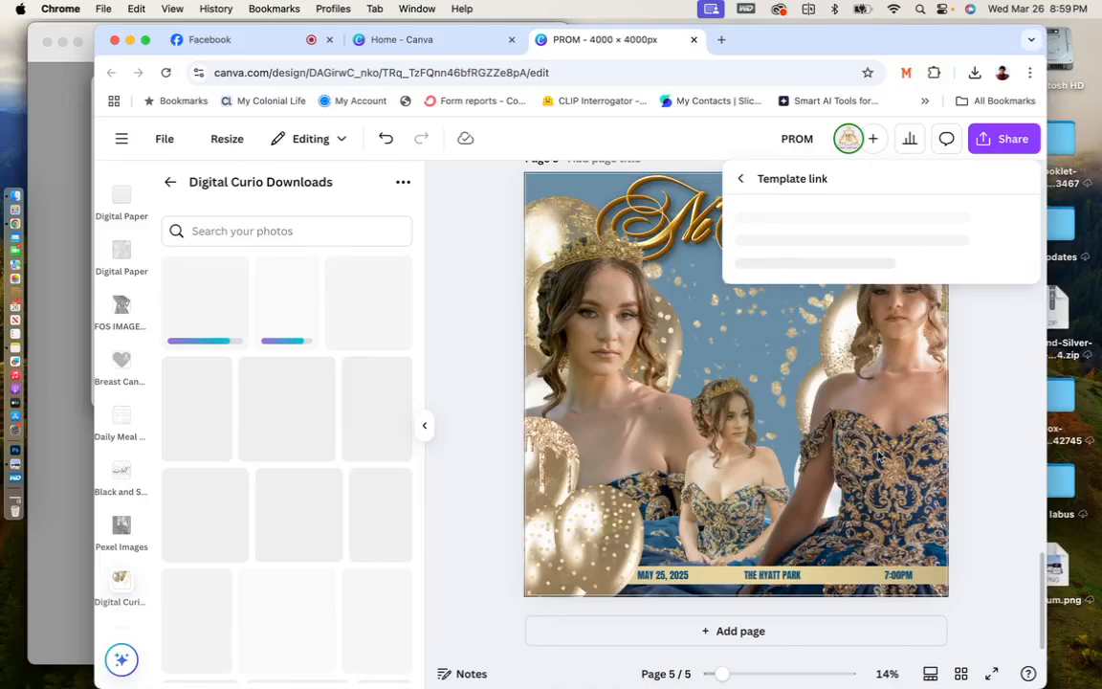
Close the leftover portrait photo previews and the glitter tassel folder windows behind the browser, and reposition the browser window.
click(46, 44)
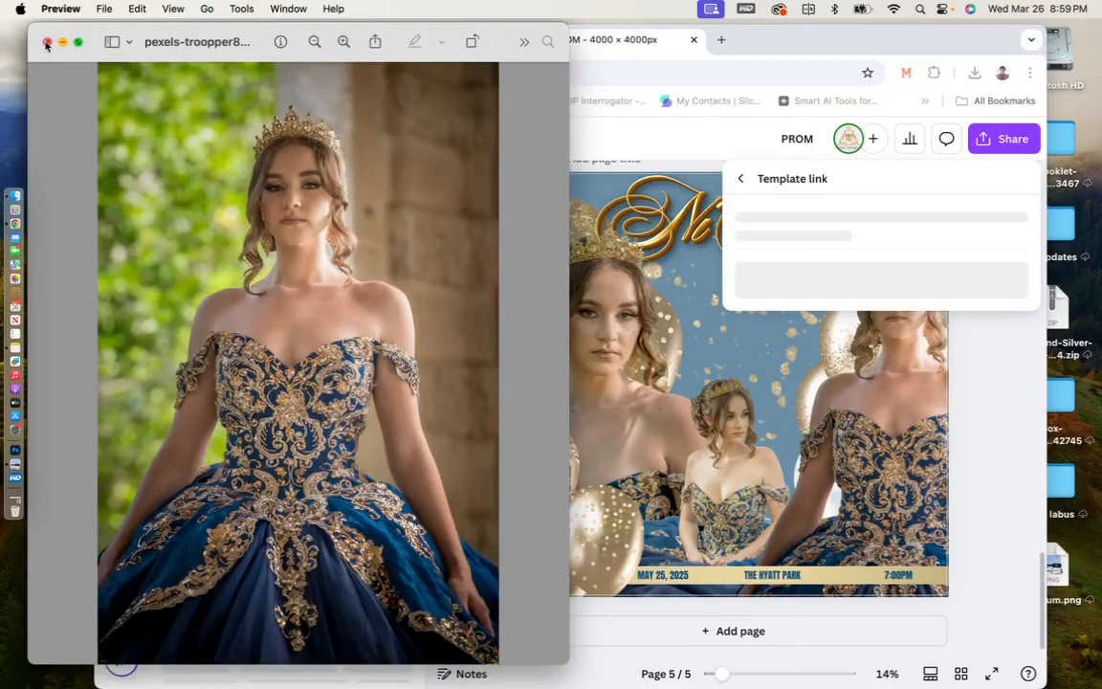
click(46, 44)
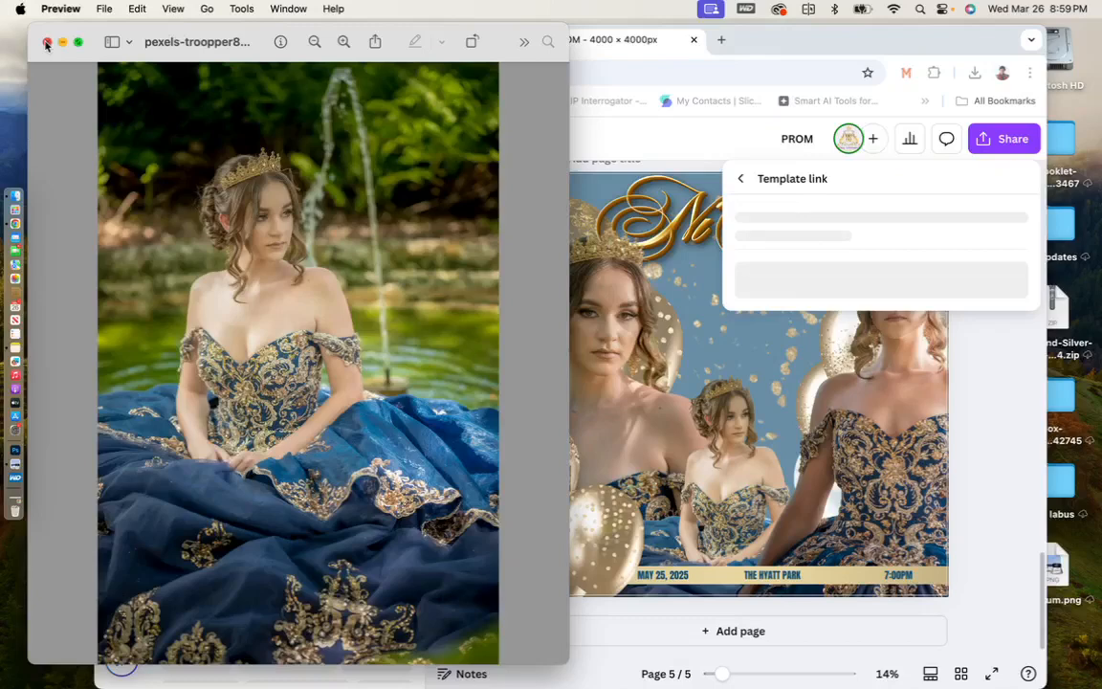
click(46, 44)
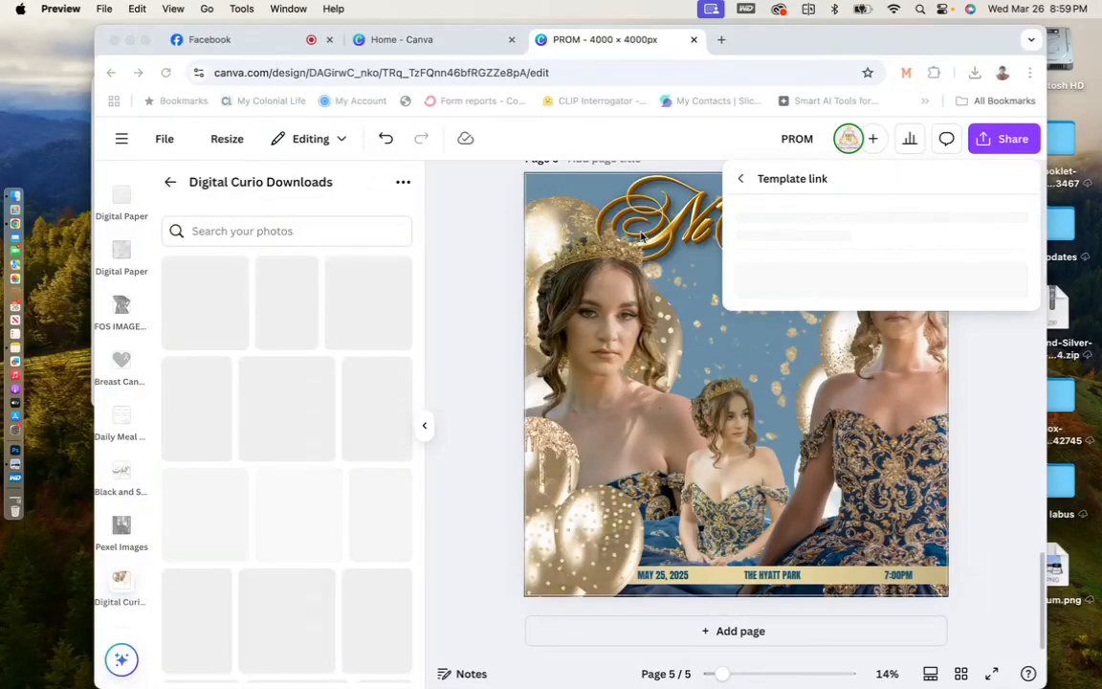
drag(988, 42, 986, 42)
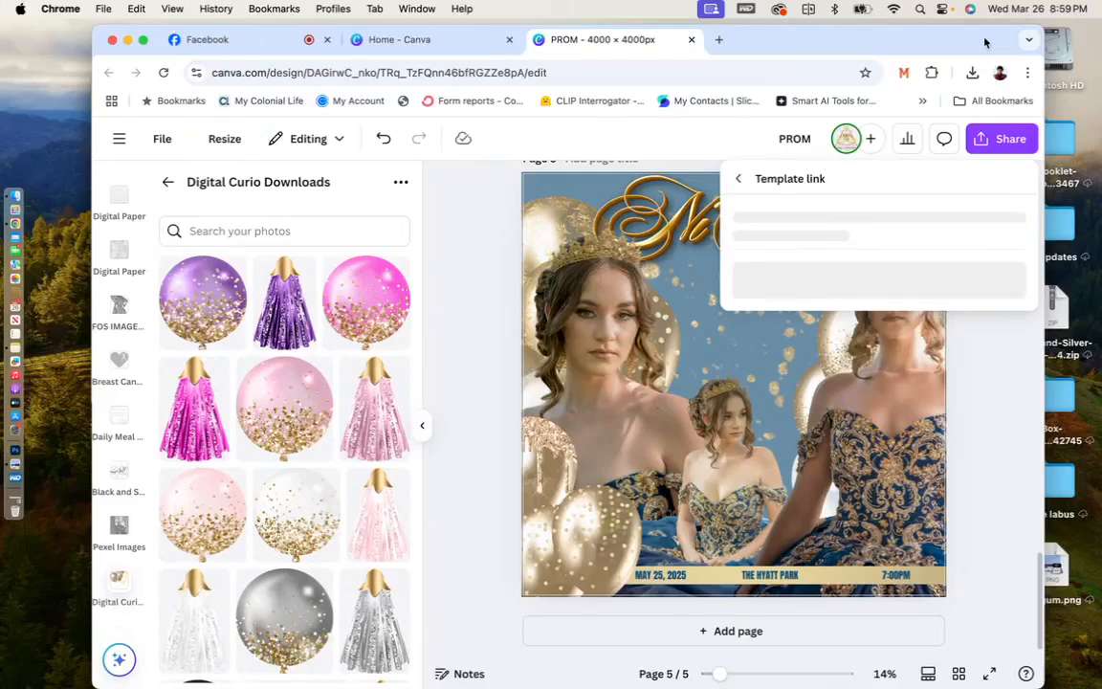
drag(986, 42, 936, 148)
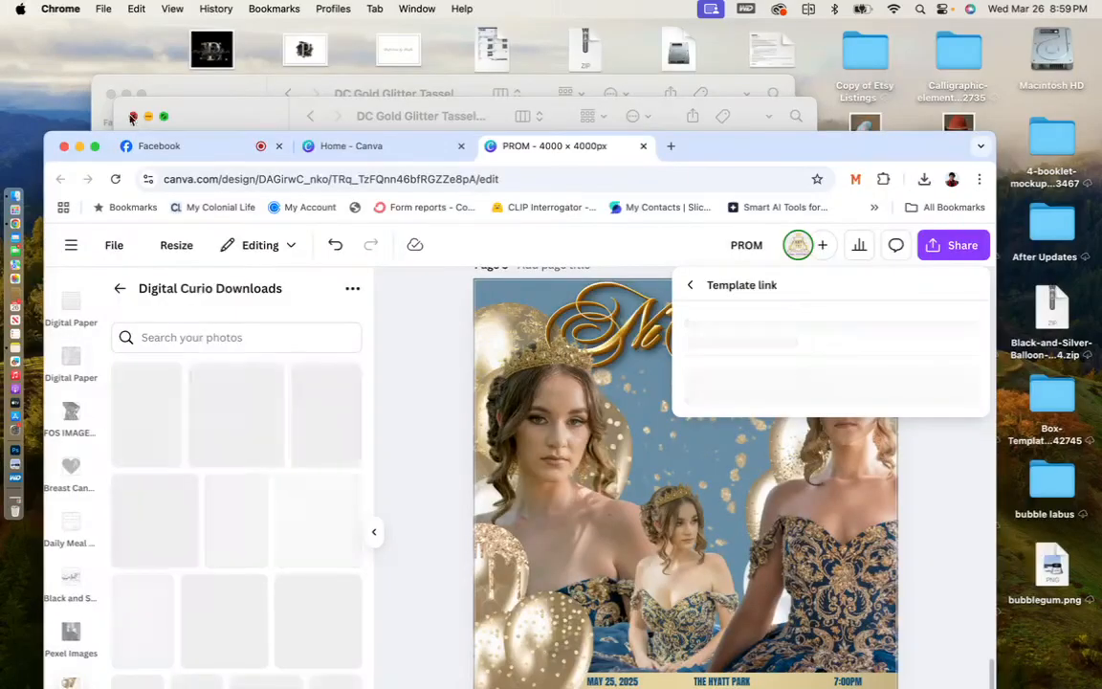
click(132, 115)
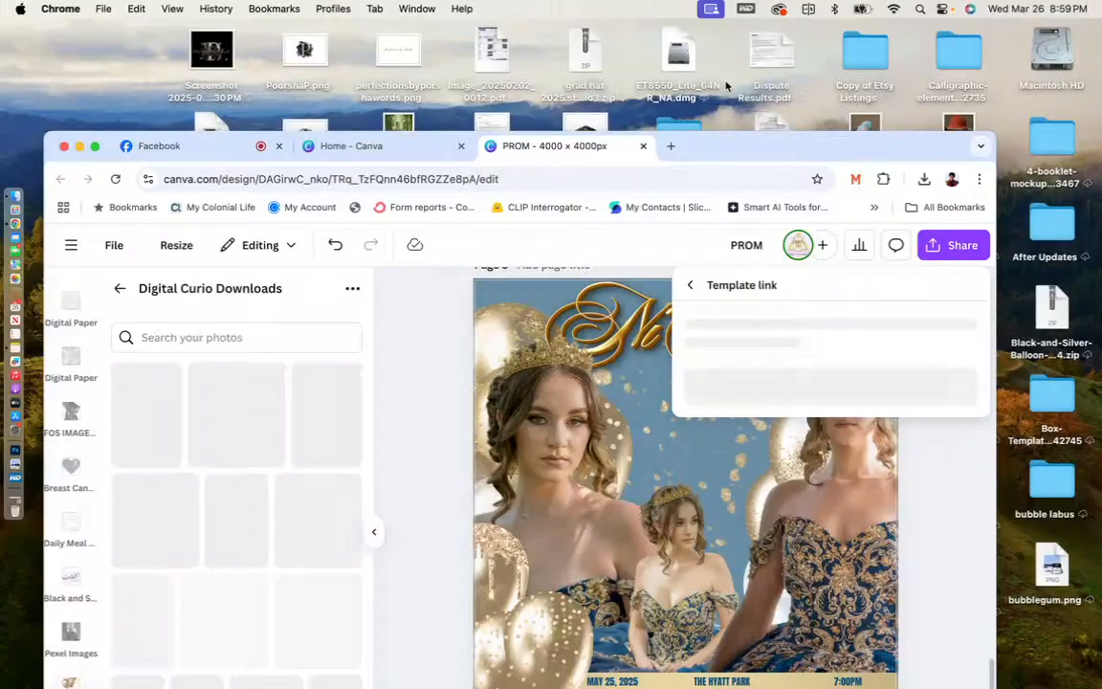
drag(900, 148, 941, 29)
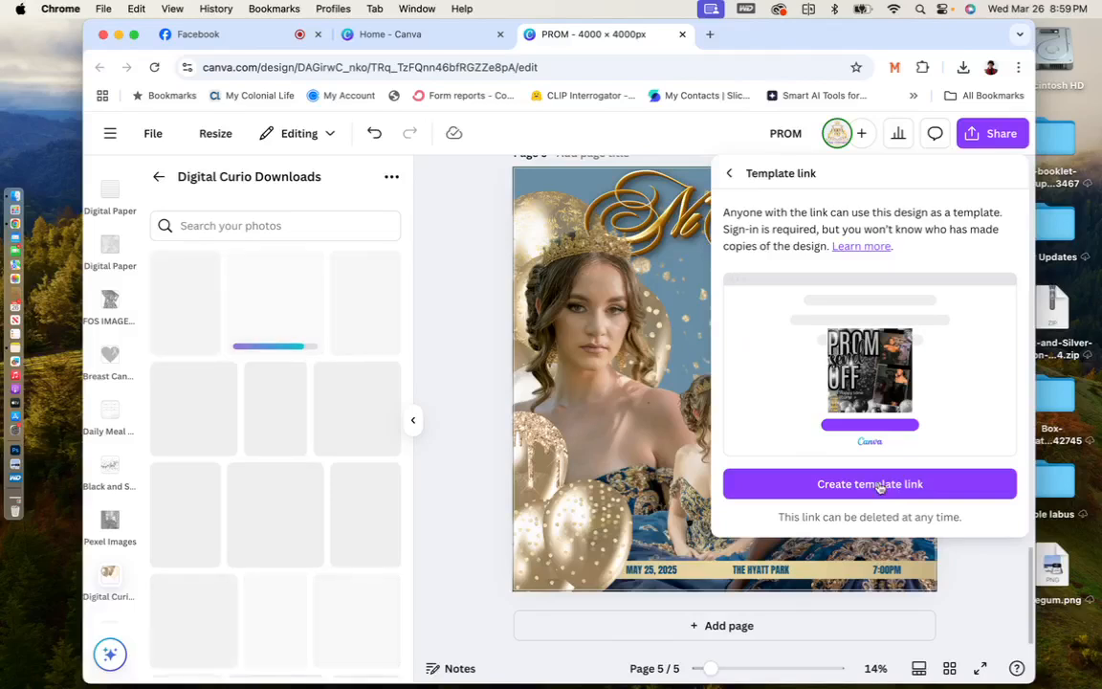
Create a public template link for the design, copy it, and preview the shared template page in a new browser tab.
click(878, 486)
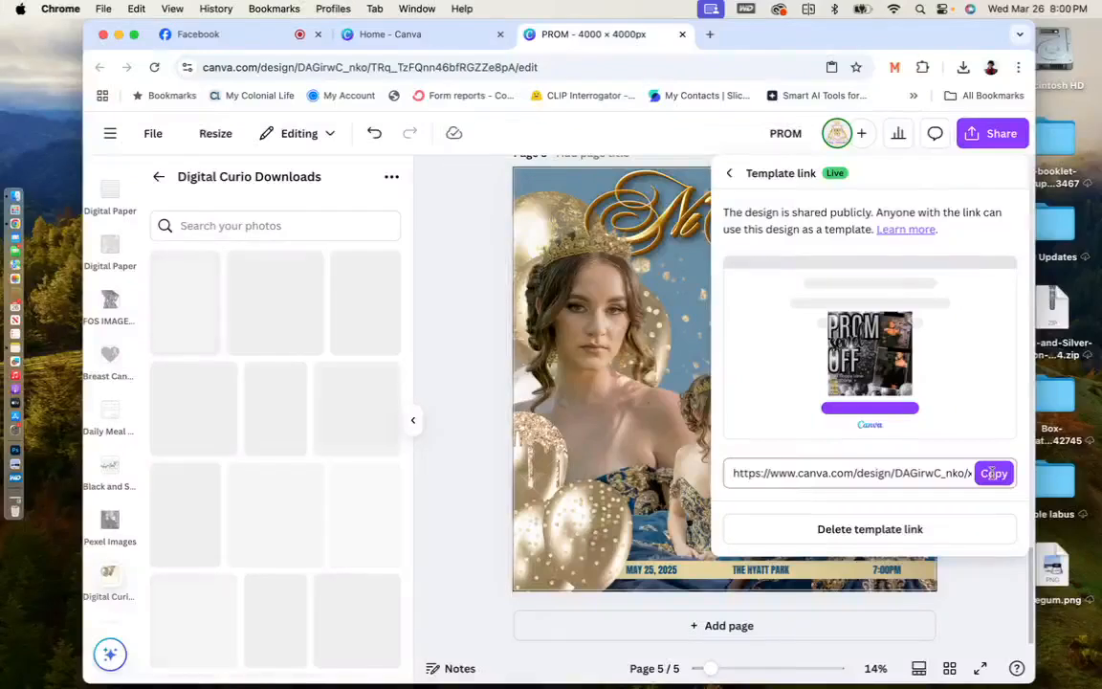
click(993, 472)
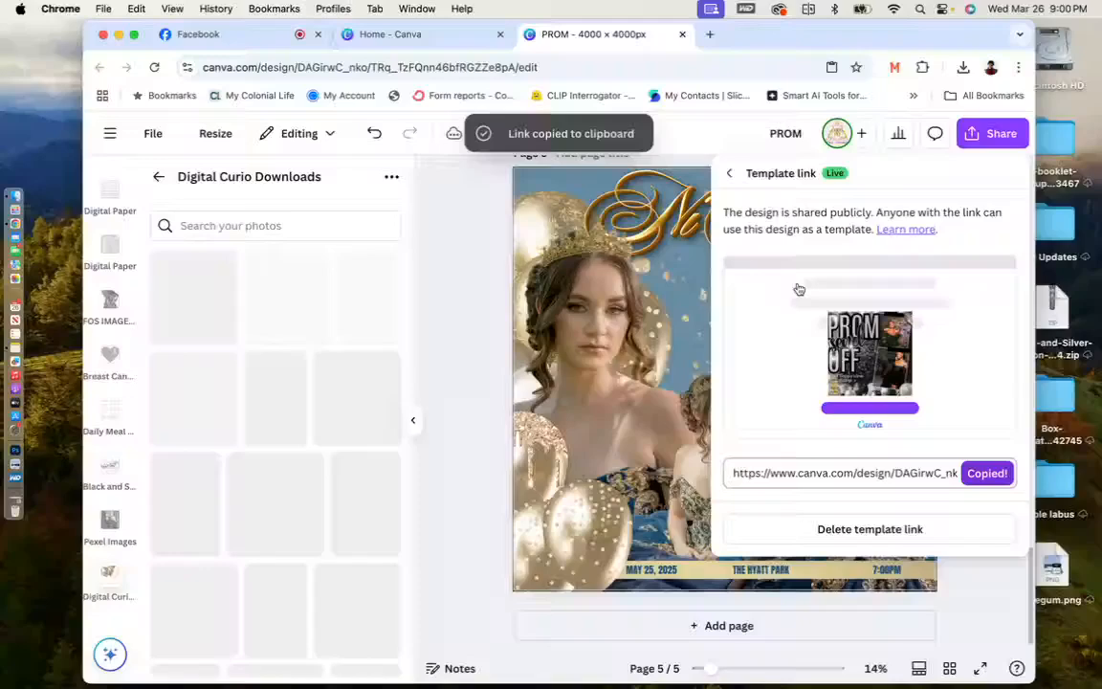
click(710, 35)
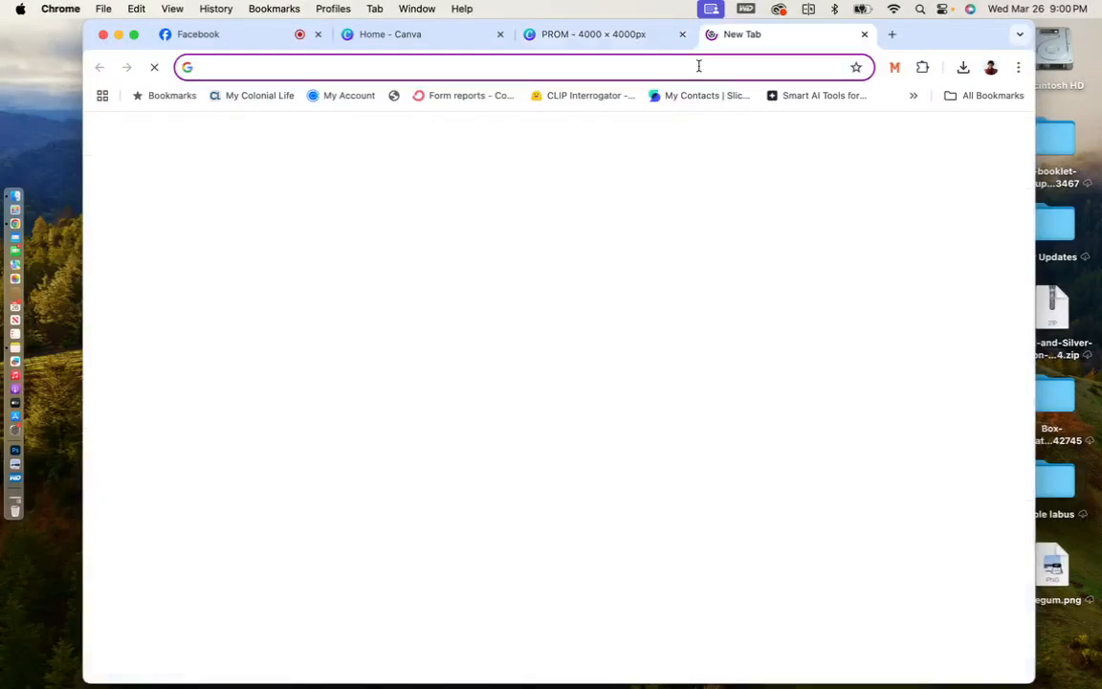
key(super+v)
key(Return)
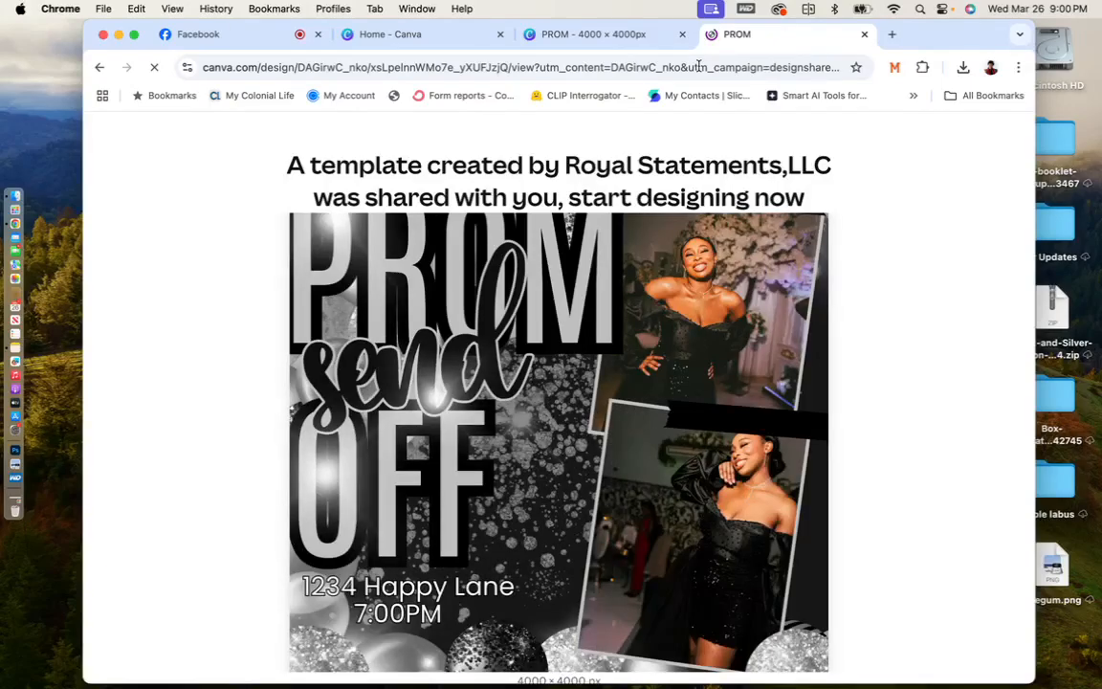
scroll(757, 316, down, 3)
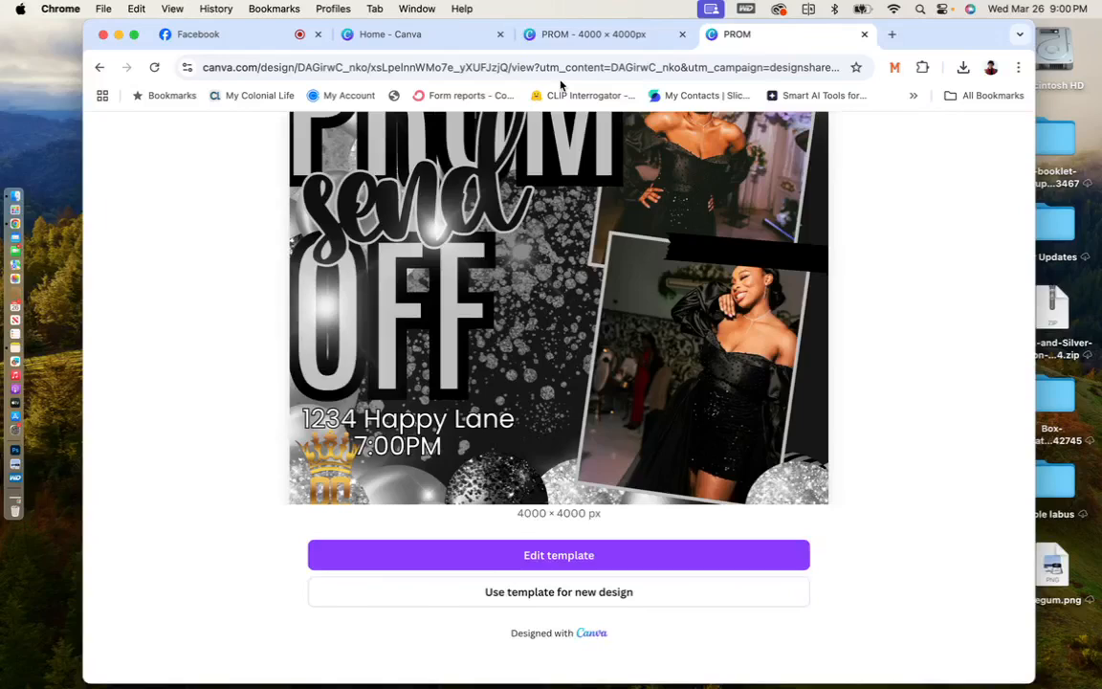
Return to the PROM design and examine the available download settings and file types without downloading.
click(566, 35)
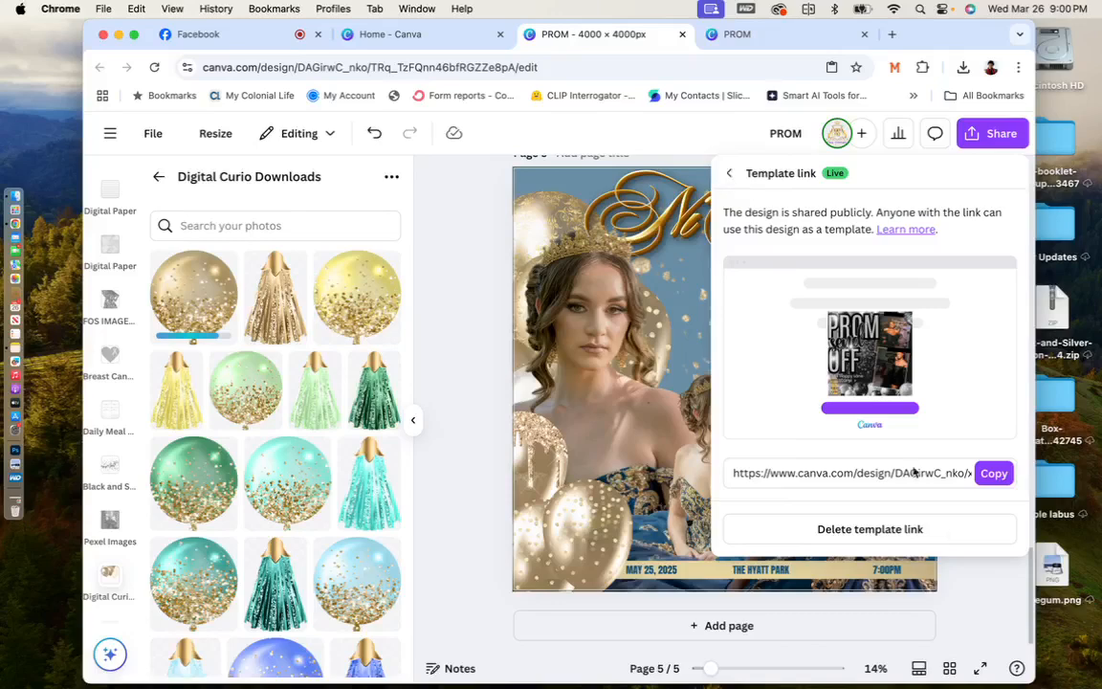
click(957, 570)
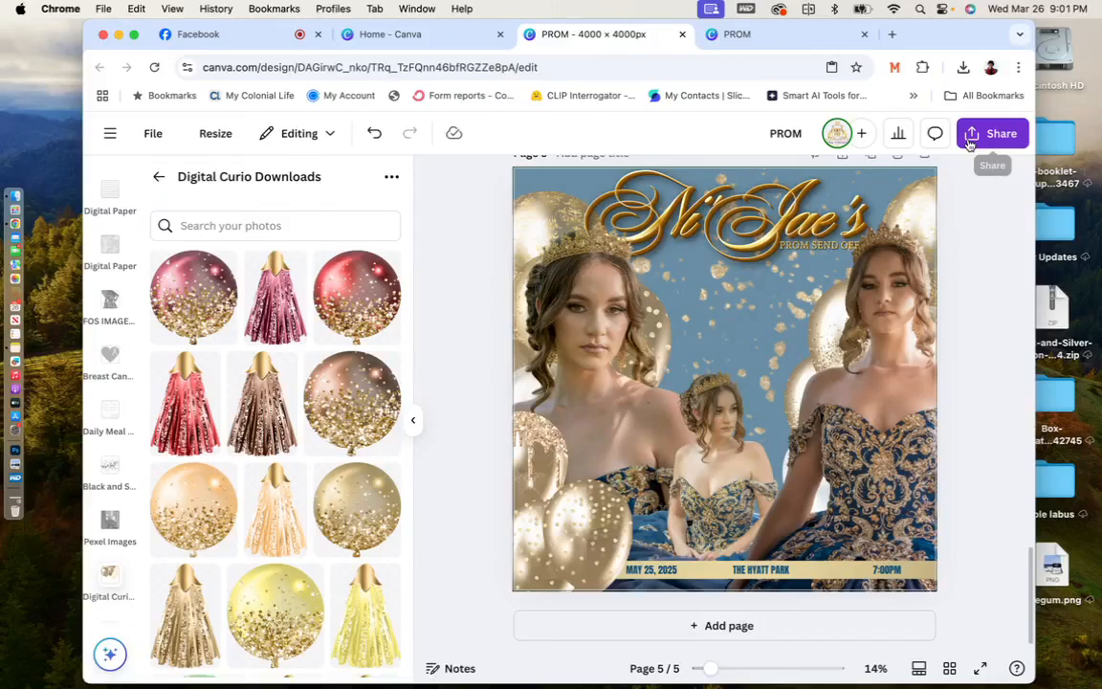
click(970, 140)
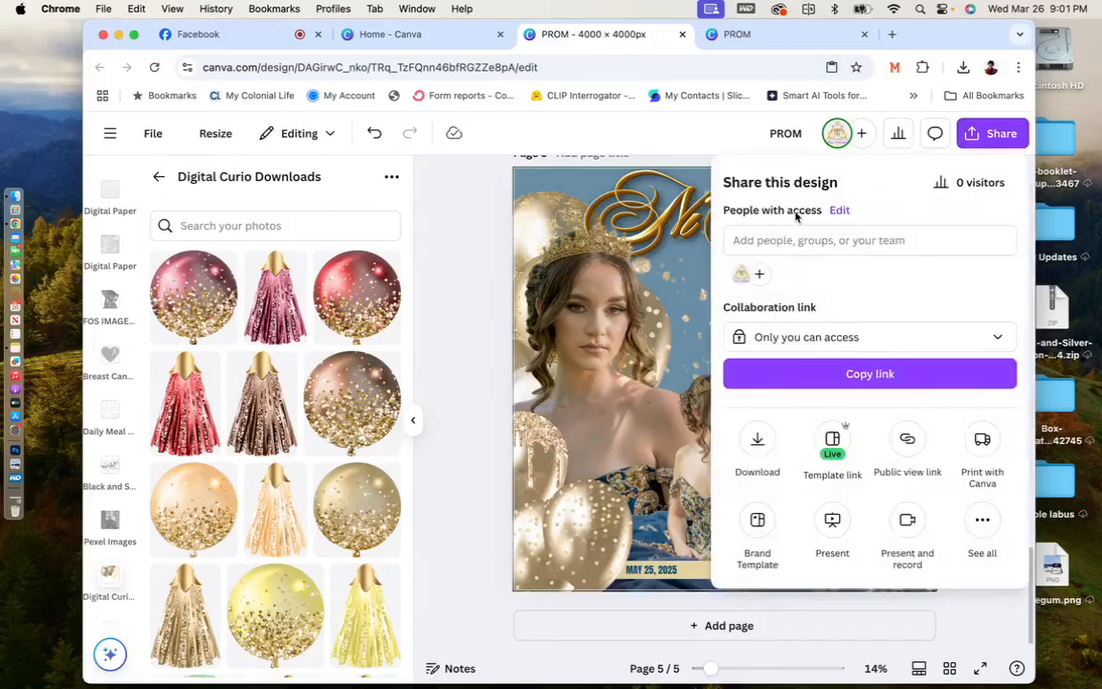
click(759, 440)
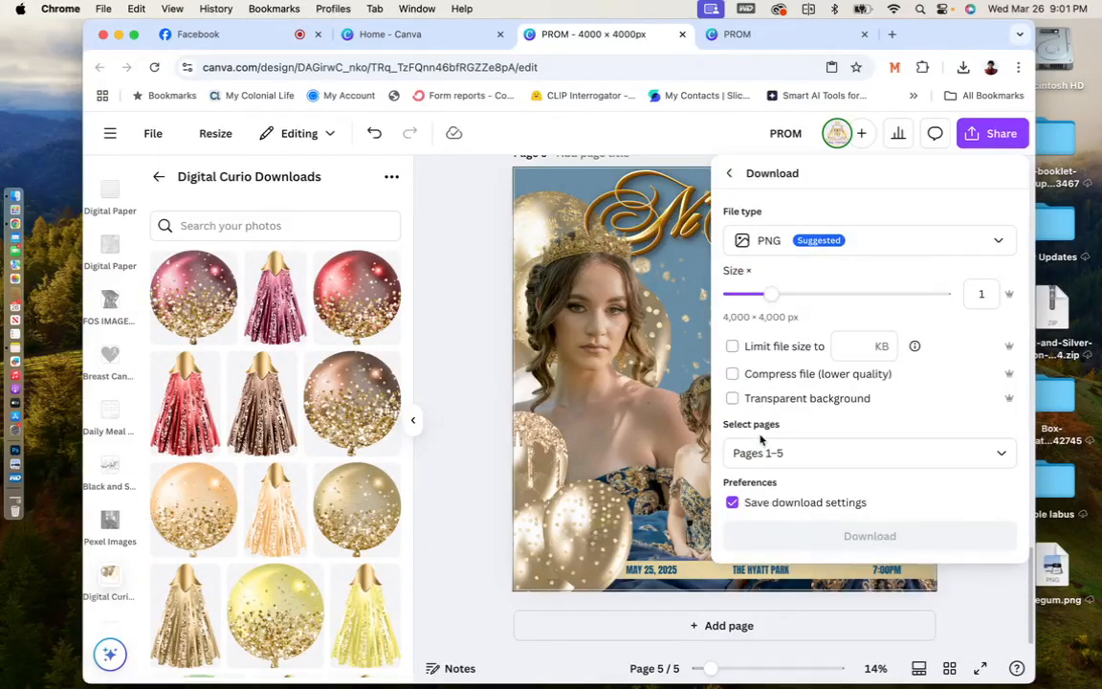
click(998, 242)
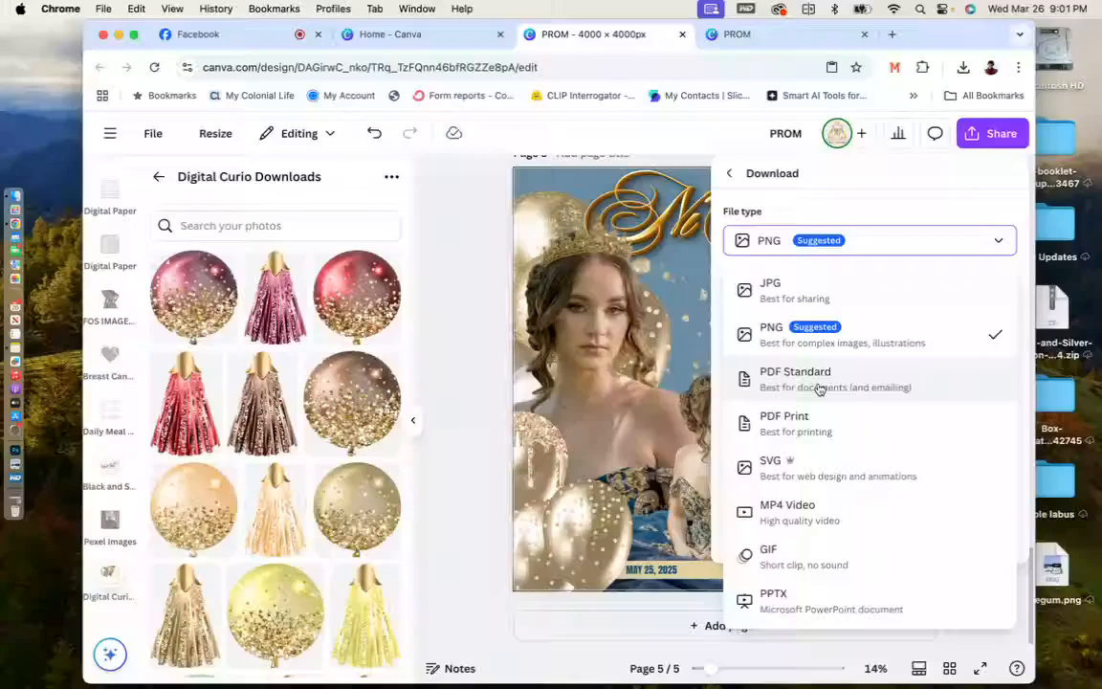
click(435, 354)
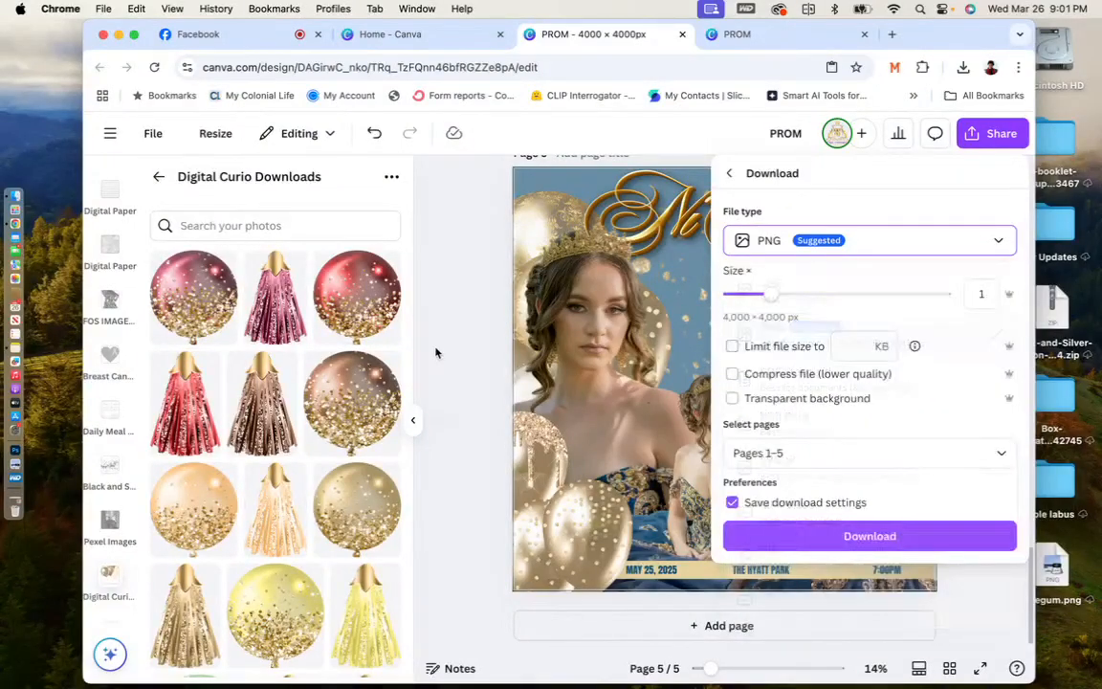
click(435, 354)
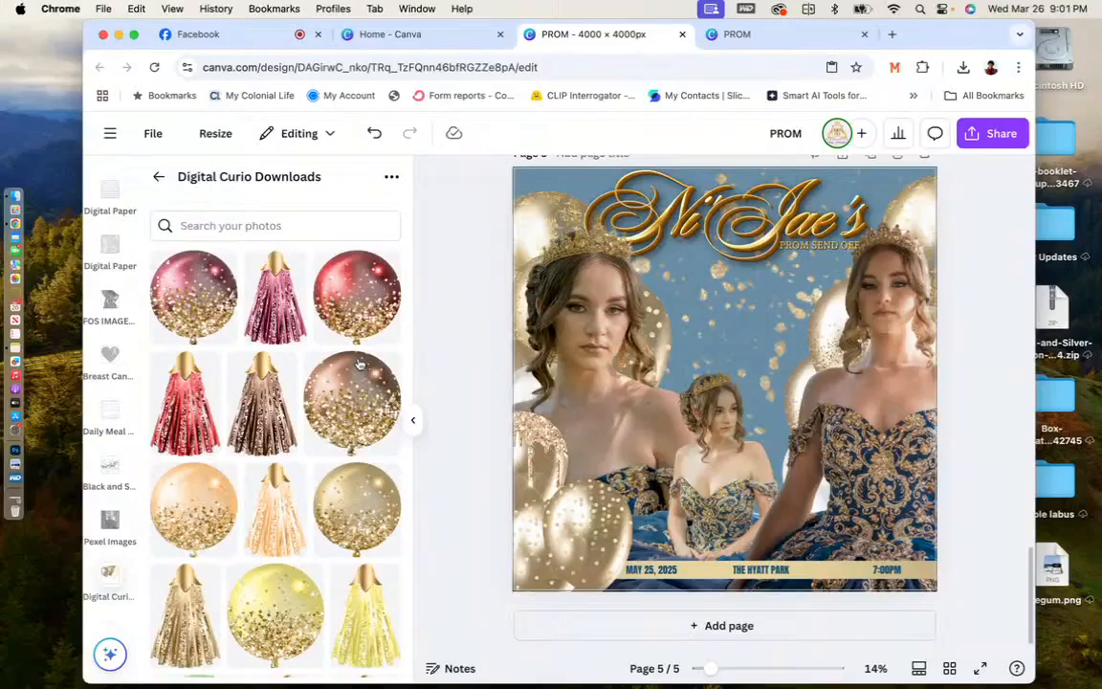
Add the gold glitter scatter graphic to page 5 and delete the two old confetti layers just above the background.
scroll(359, 364, down, 10)
scroll(331, 359, up, 3)
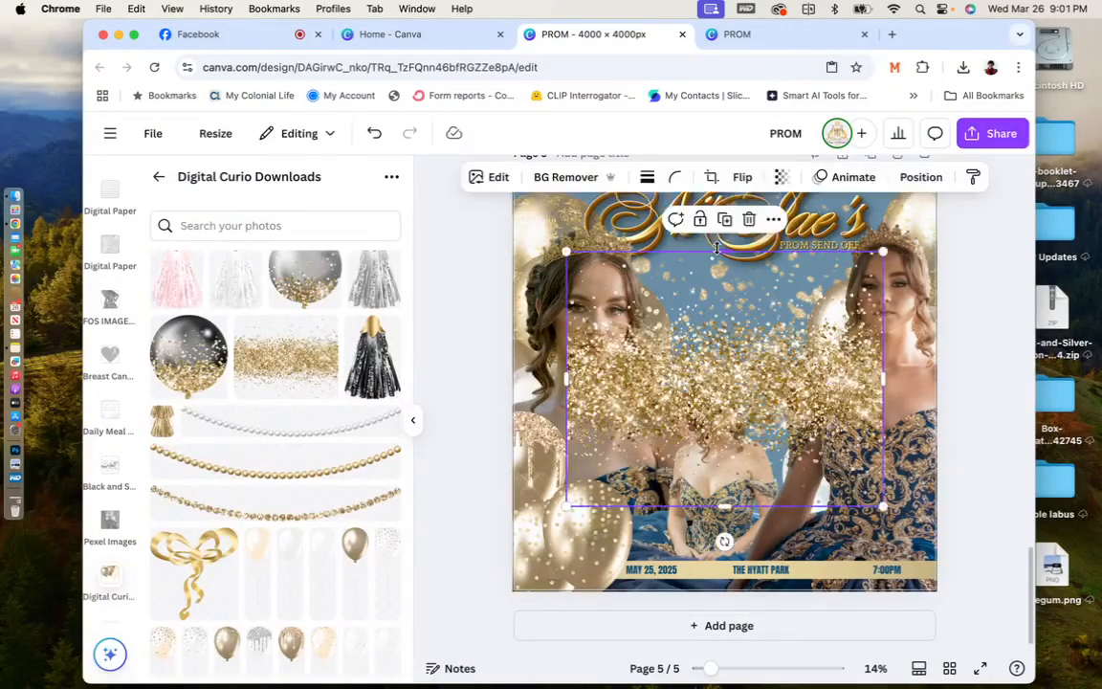
click(921, 179)
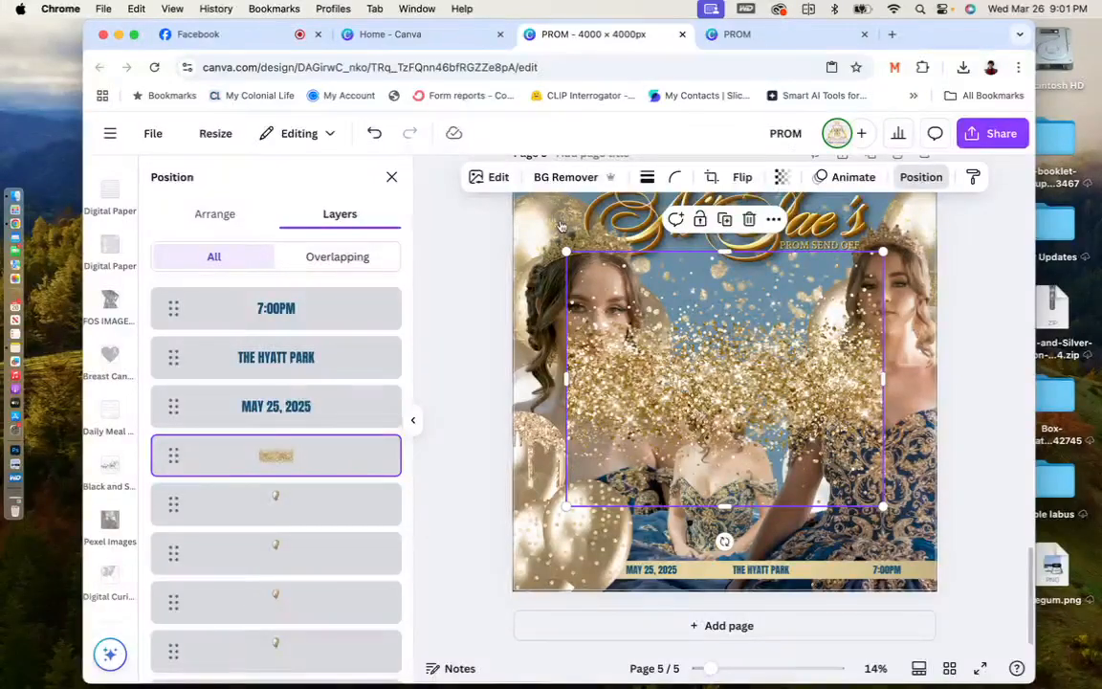
scroll(240, 394, down, 5)
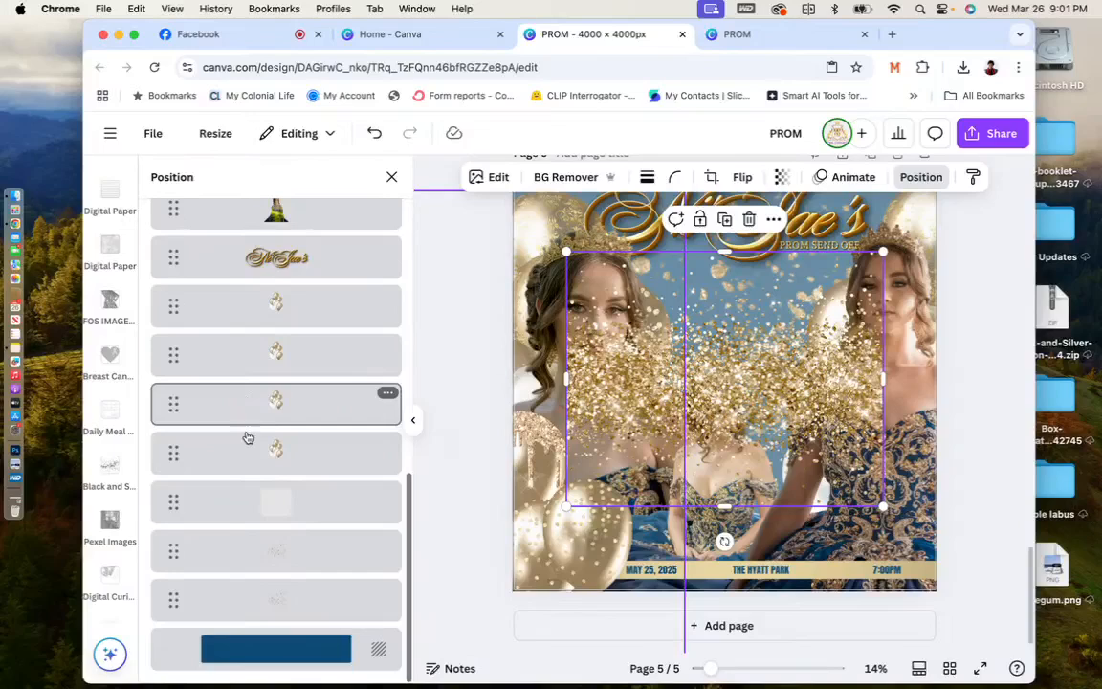
key(Delete)
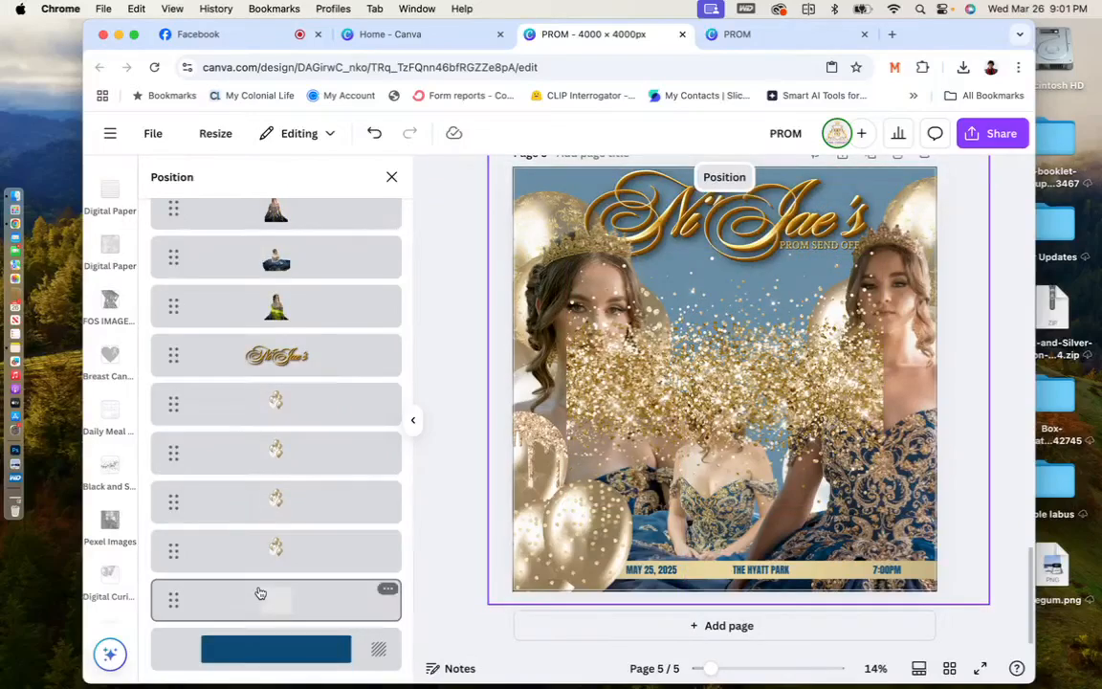
Move the gold glitter layer directly above the blue background, enlarge it beyond the page edges, and reposition it behind the portraits.
scroll(259, 593, up, 10)
drag(275, 463, 267, 635)
drag(882, 251, 1000, 159)
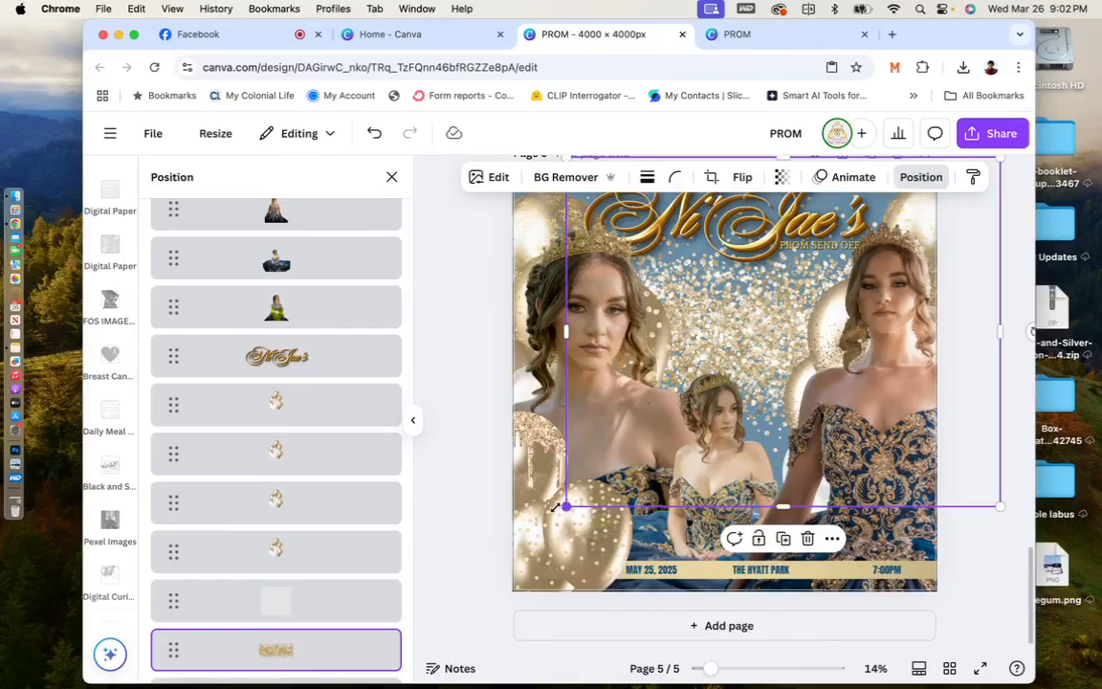
drag(564, 506, 417, 656)
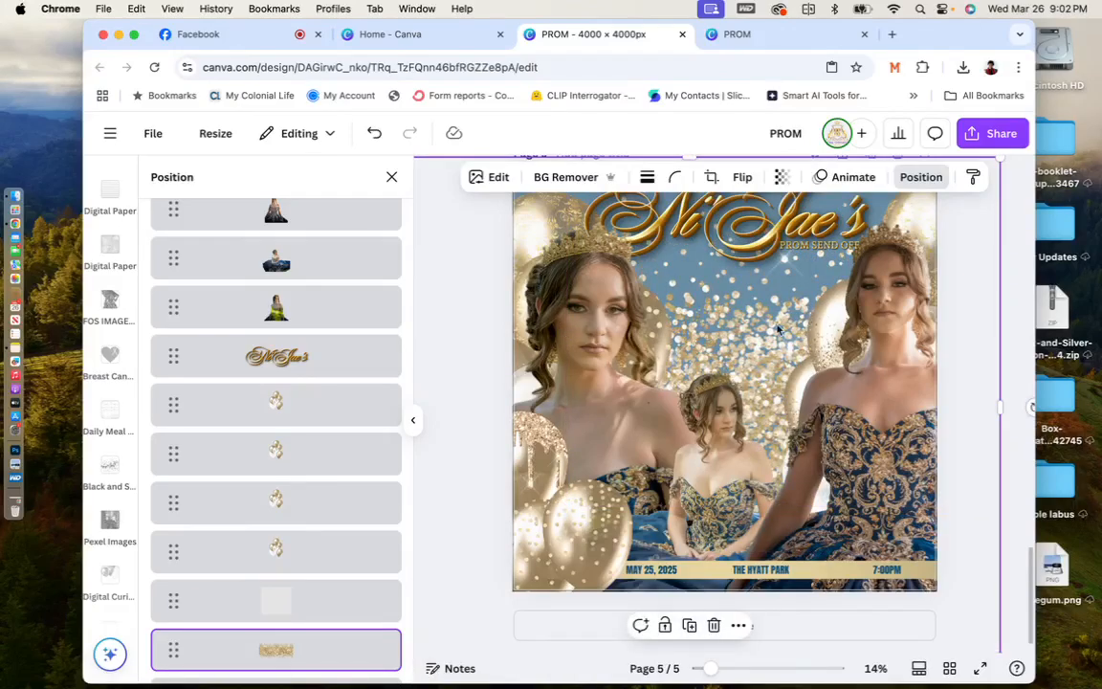
drag(778, 329, 824, 320)
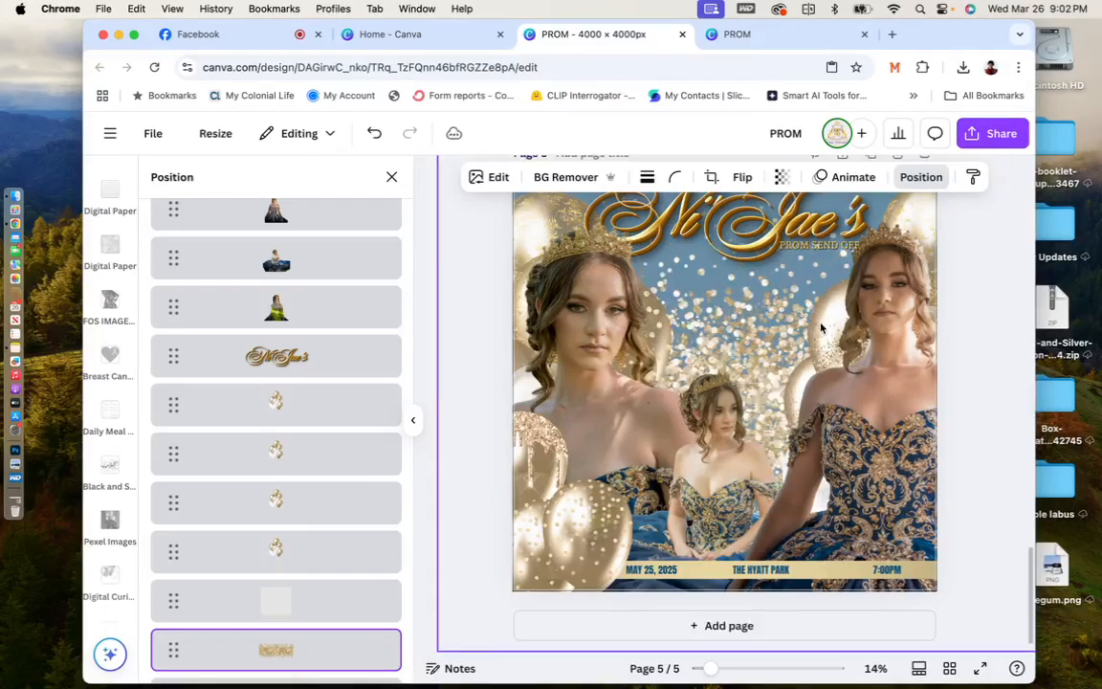
Set the gold glitter graphic's transparency to 57 and return to the Digital Curio Downloads images.
click(783, 178)
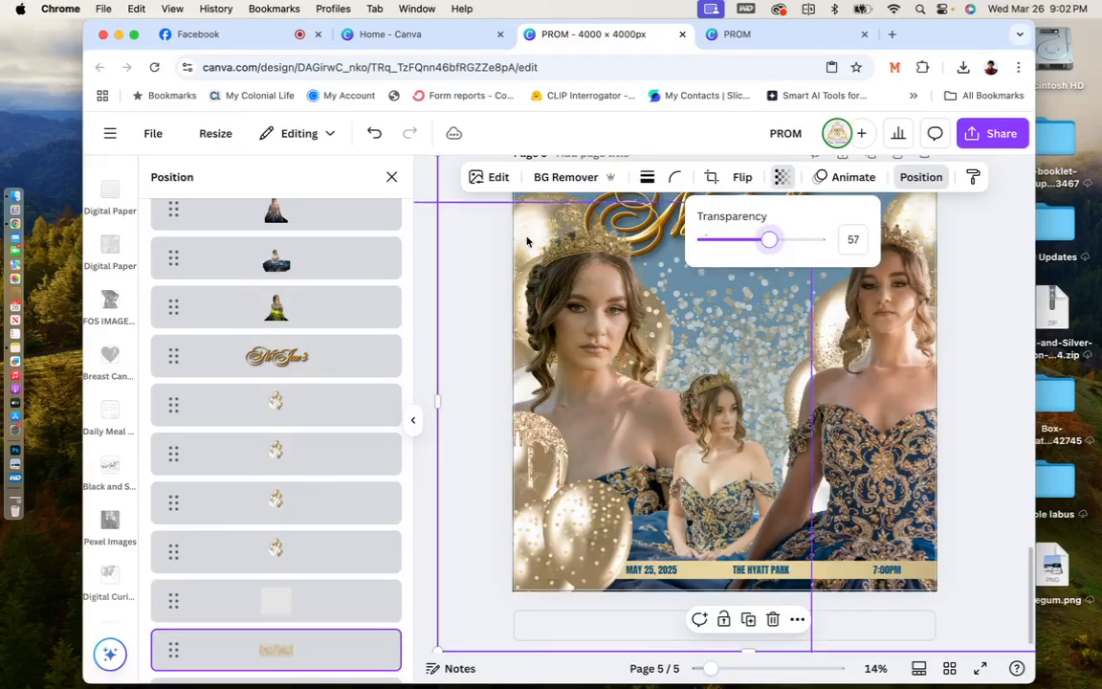
click(238, 396)
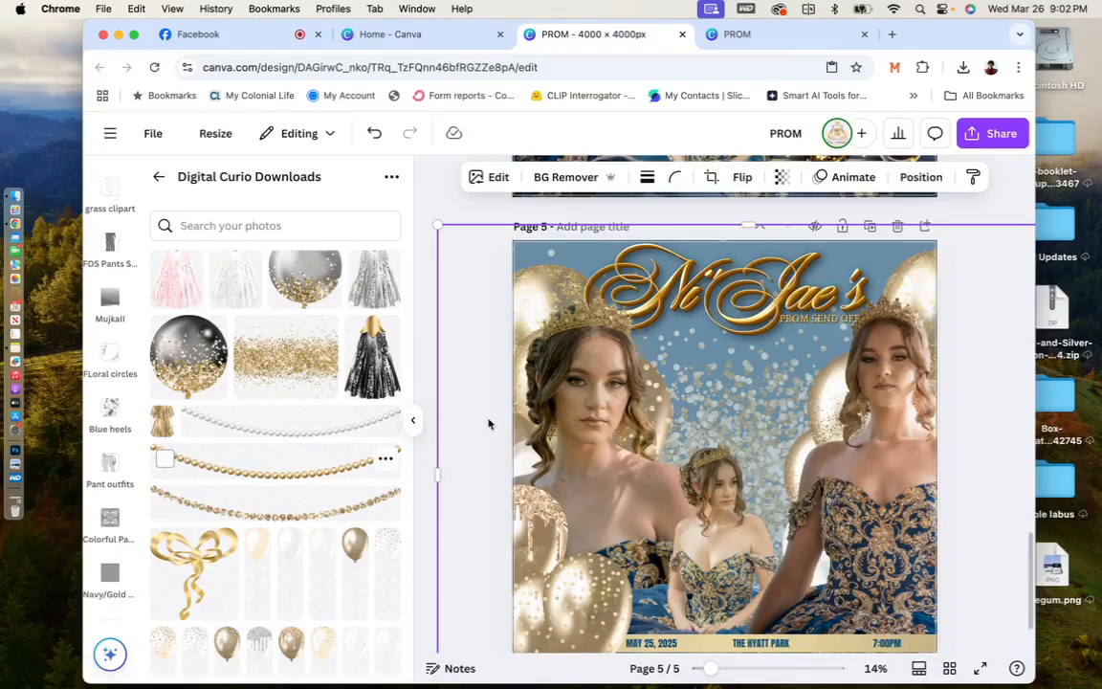
scroll(947, 290, down, 3)
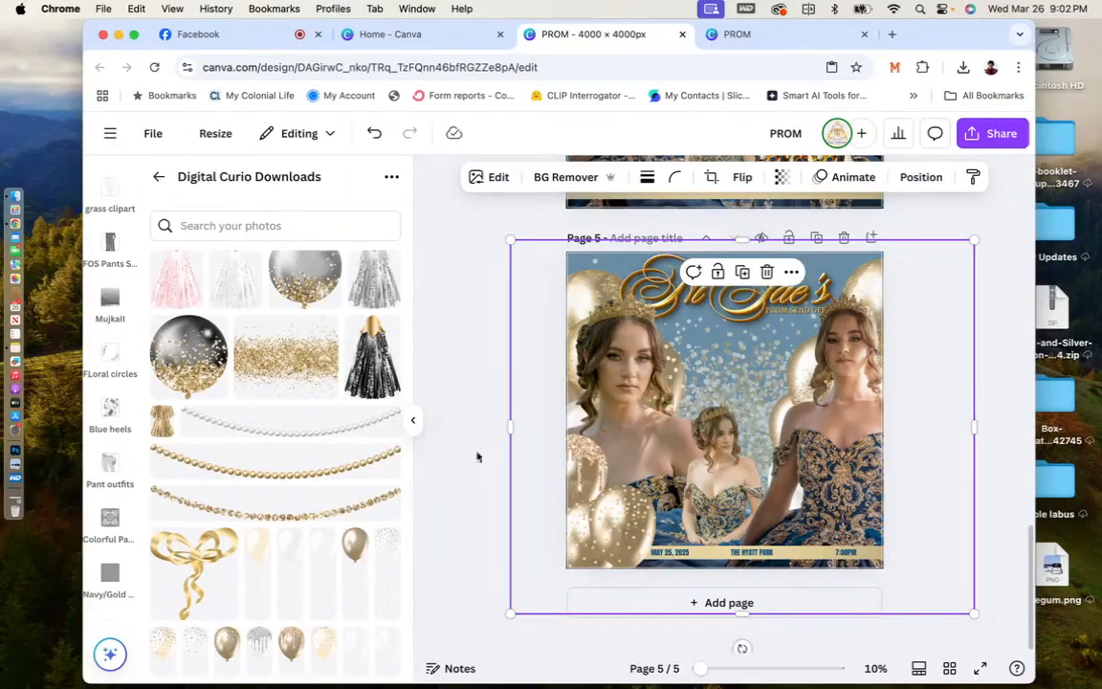
Add the gold pearl garland to page 5 and enlarge it until it extends beyond both sides of the page.
click(356, 469)
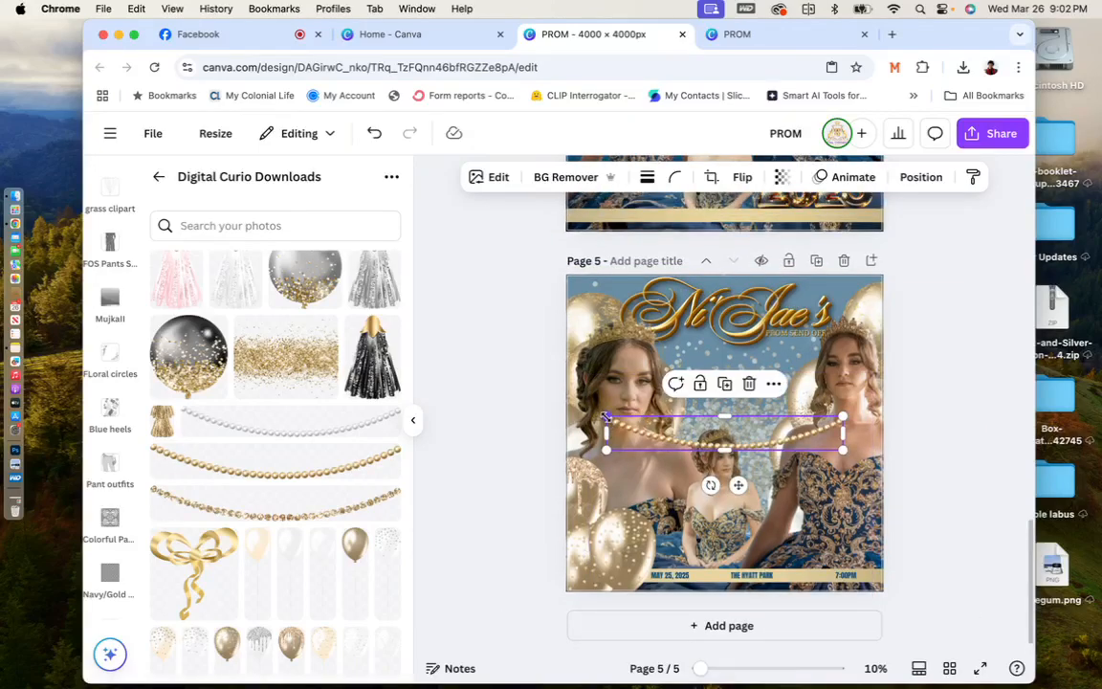
drag(606, 417, 470, 360)
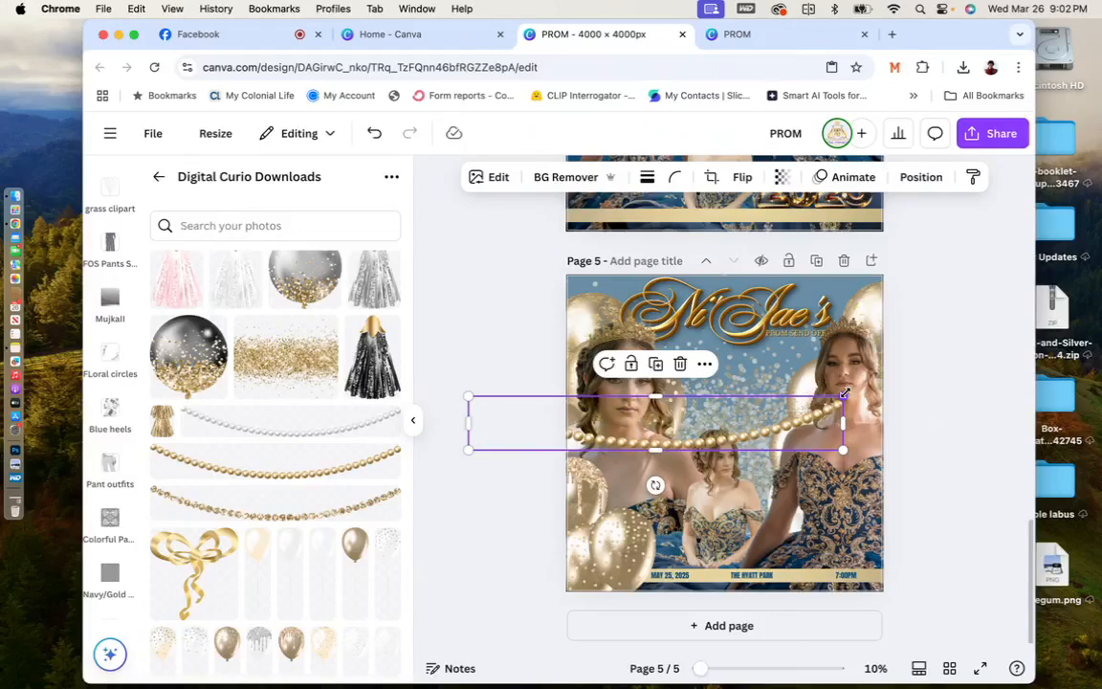
drag(845, 393, 966, 279)
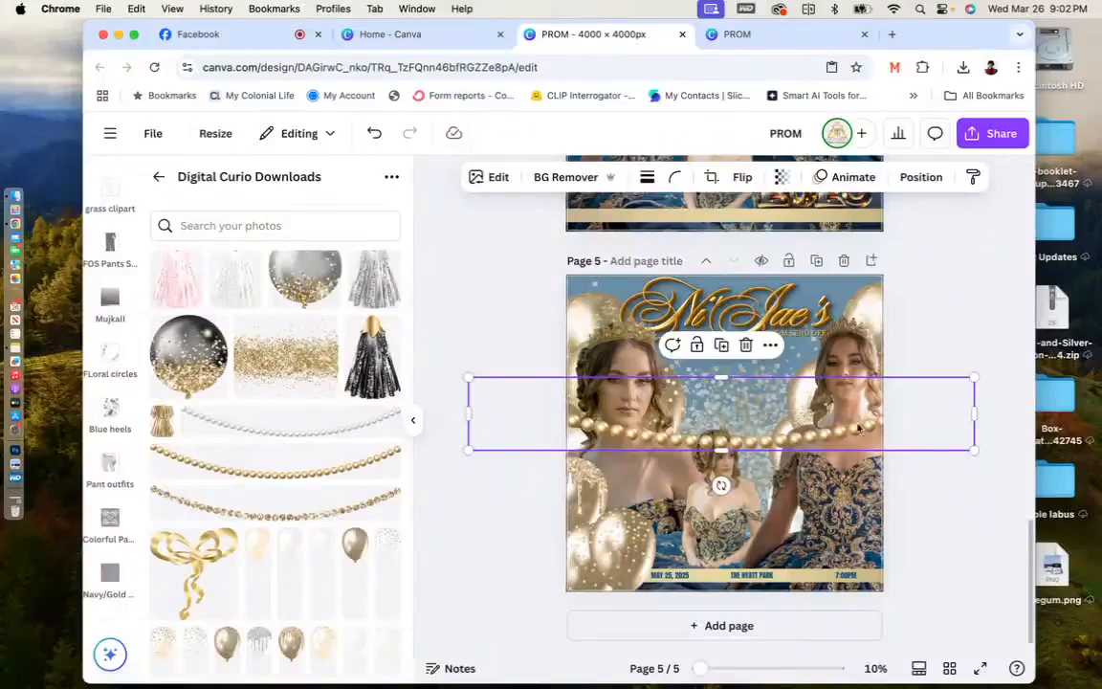
Tilt the pearl garland across the title at the top of page 5 and add a duplicate slanting the opposite way.
drag(850, 407, 857, 315)
drag(733, 365, 726, 386)
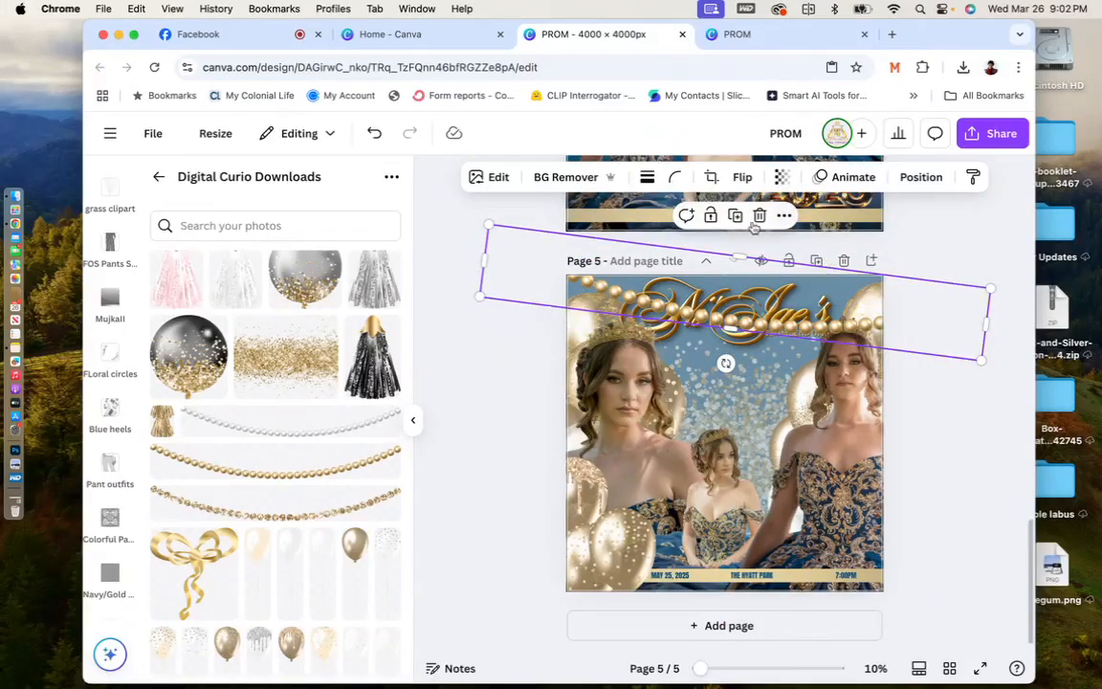
click(736, 216)
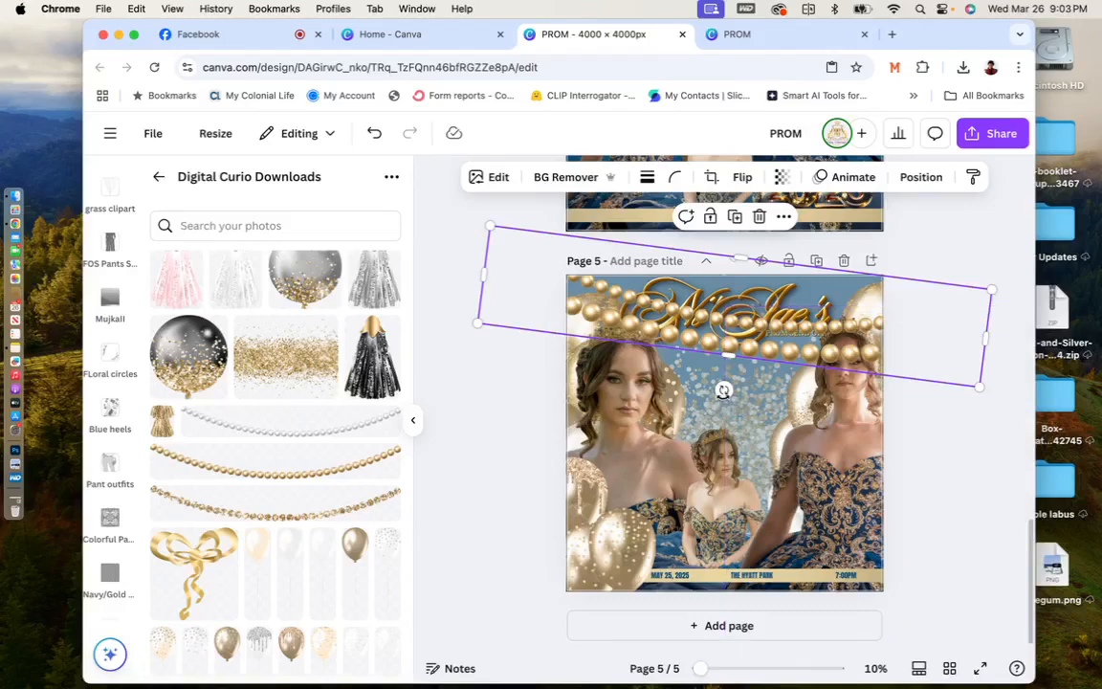
drag(726, 388, 760, 402)
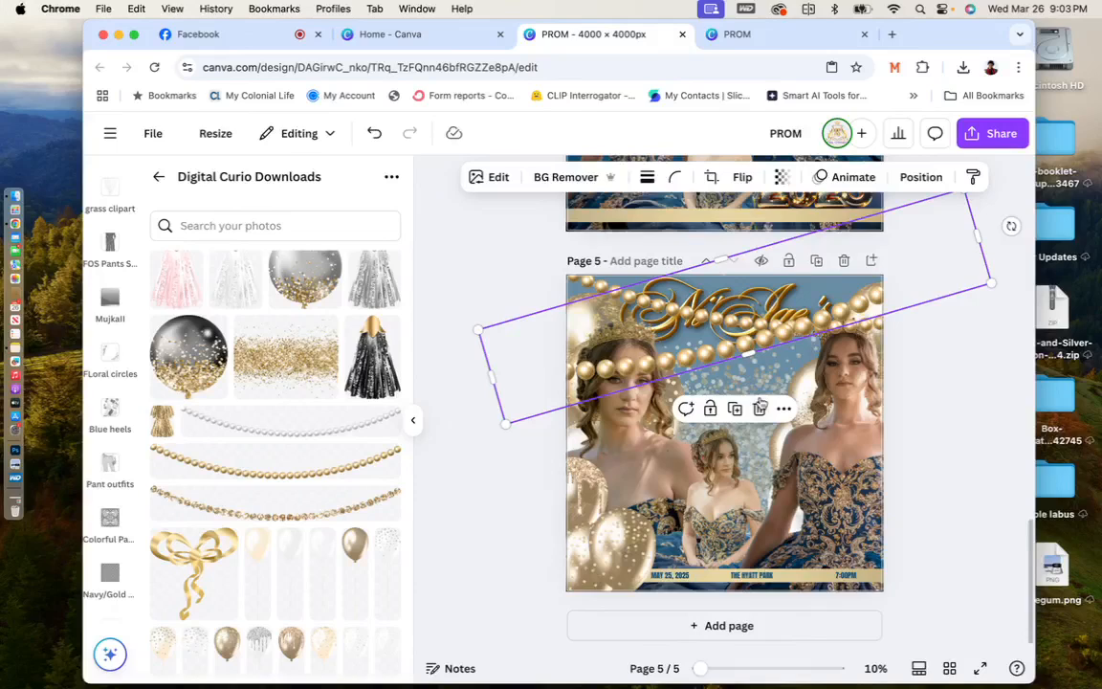
Add the gold confetti balloon to page 5, shrink it, and place it with an overlapping copy in the page's lower-right corner.
scroll(246, 530, down, 3)
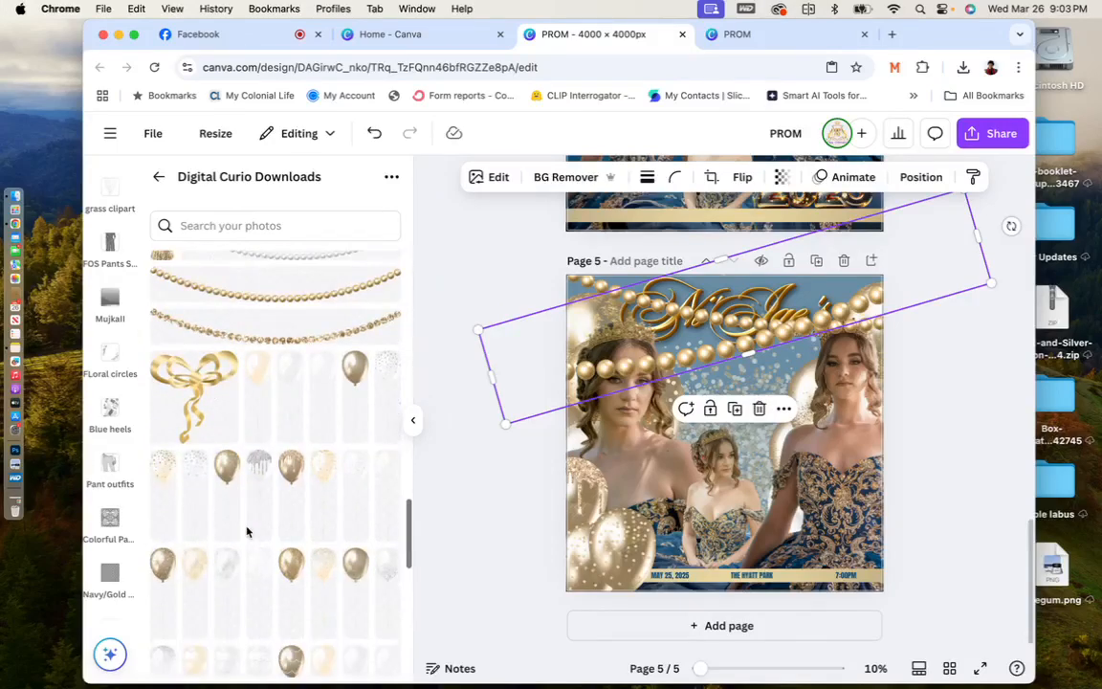
scroll(247, 532, down, 2)
scroll(248, 533, up, 15)
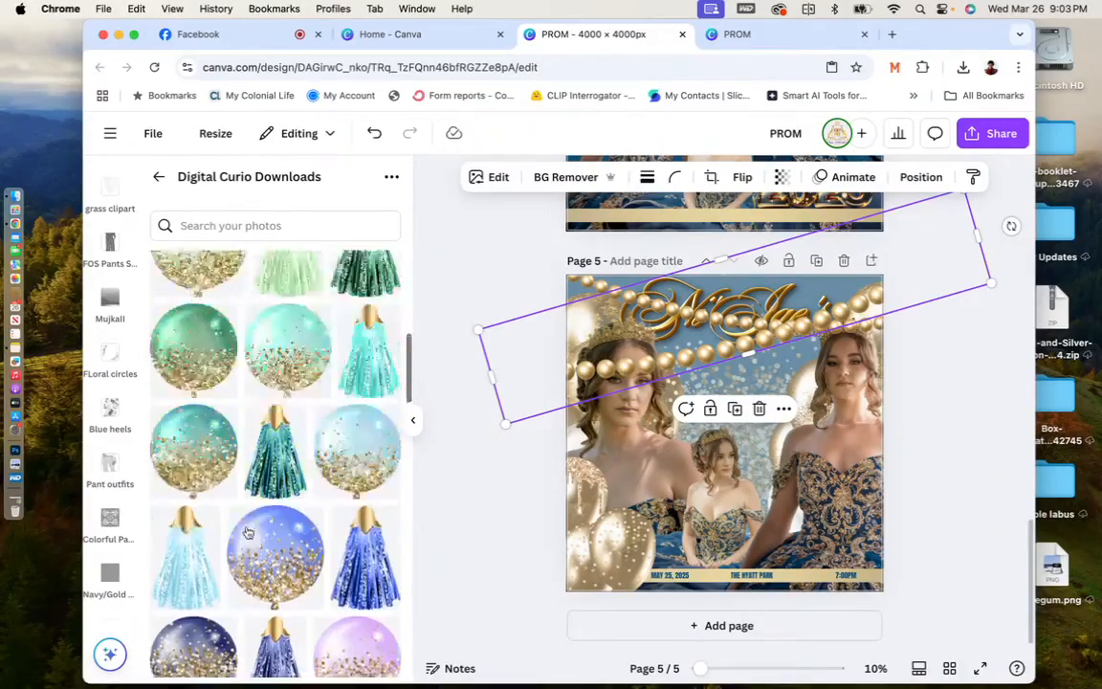
scroll(248, 533, up, 1)
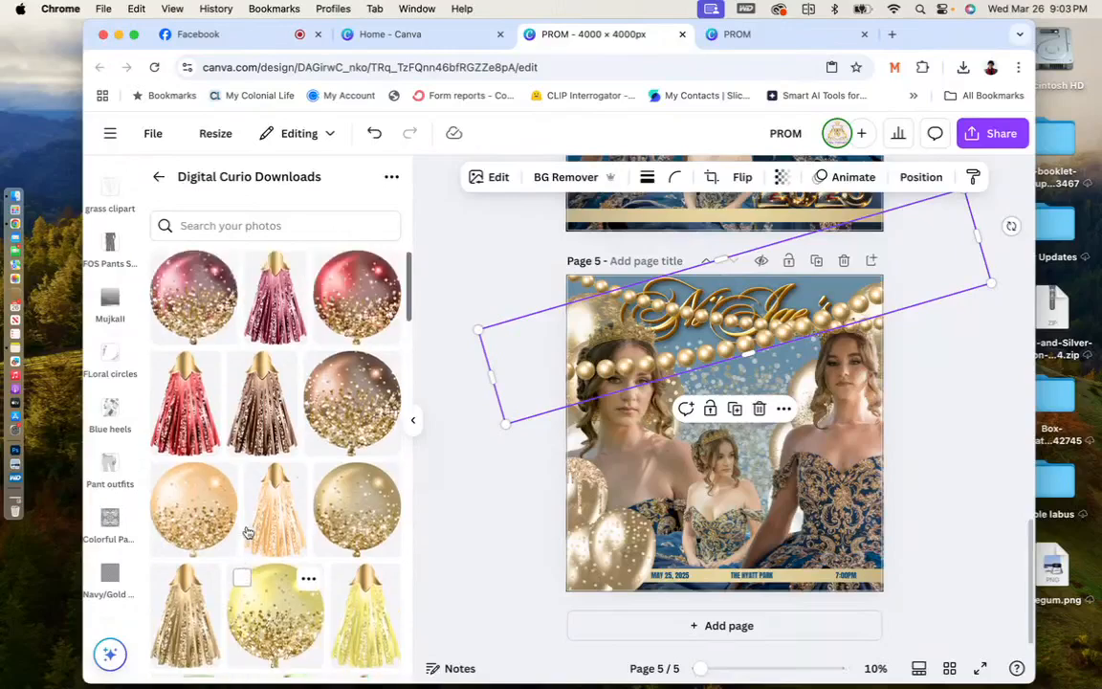
click(387, 493)
drag(777, 430, 881, 504)
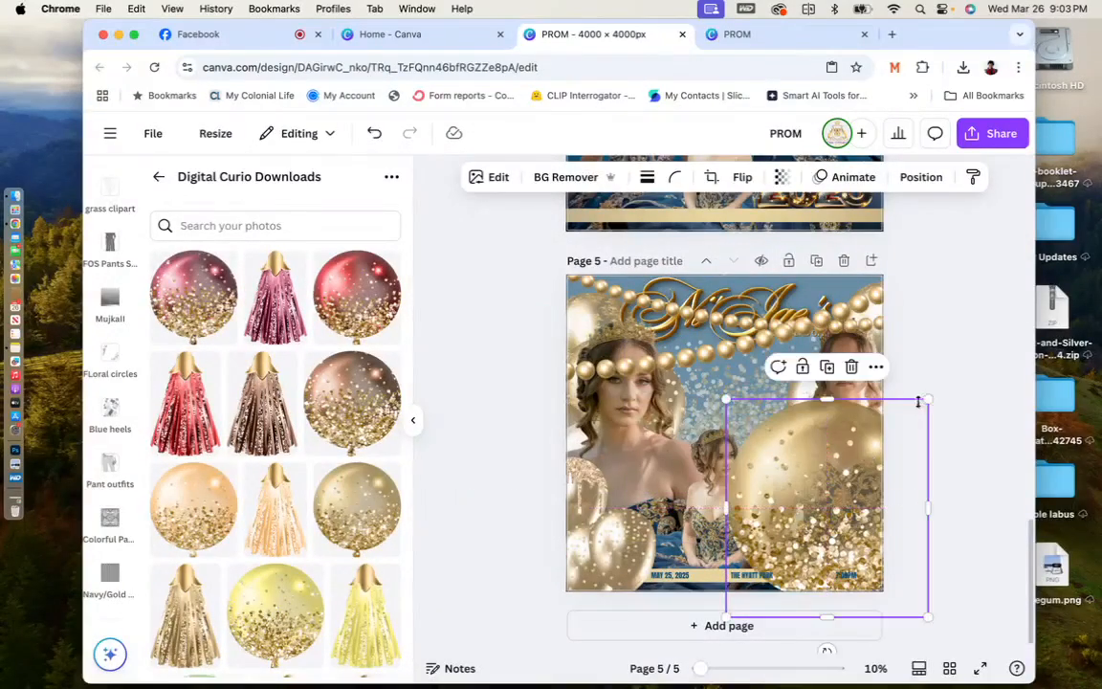
drag(923, 402, 865, 484)
drag(812, 518, 869, 518)
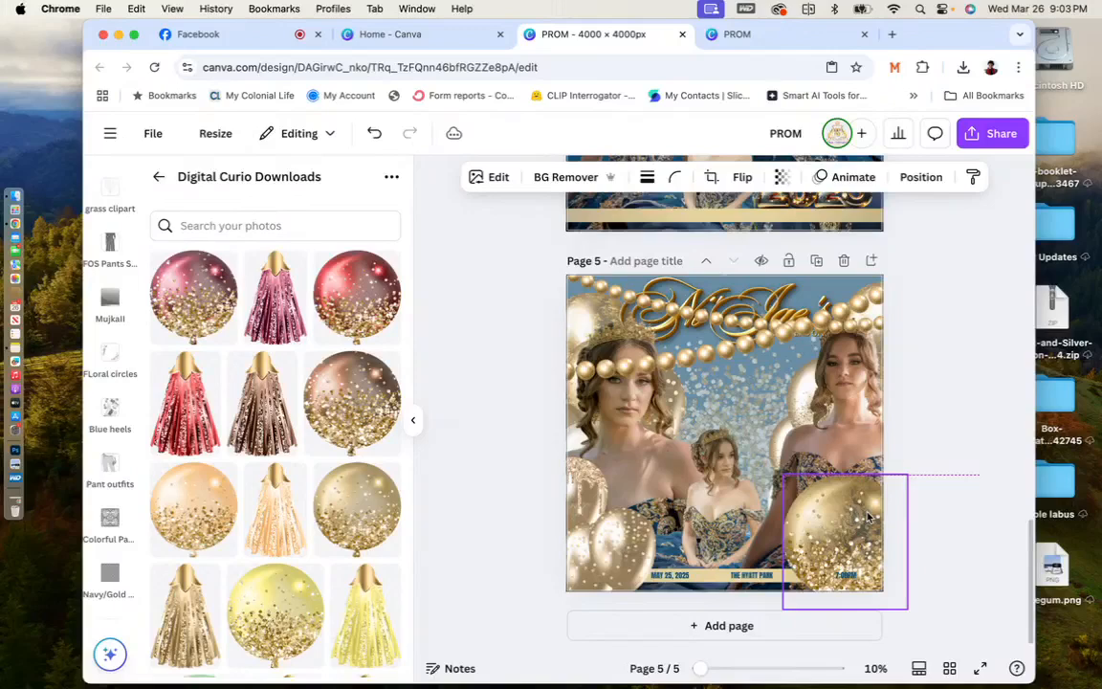
drag(869, 518, 829, 521)
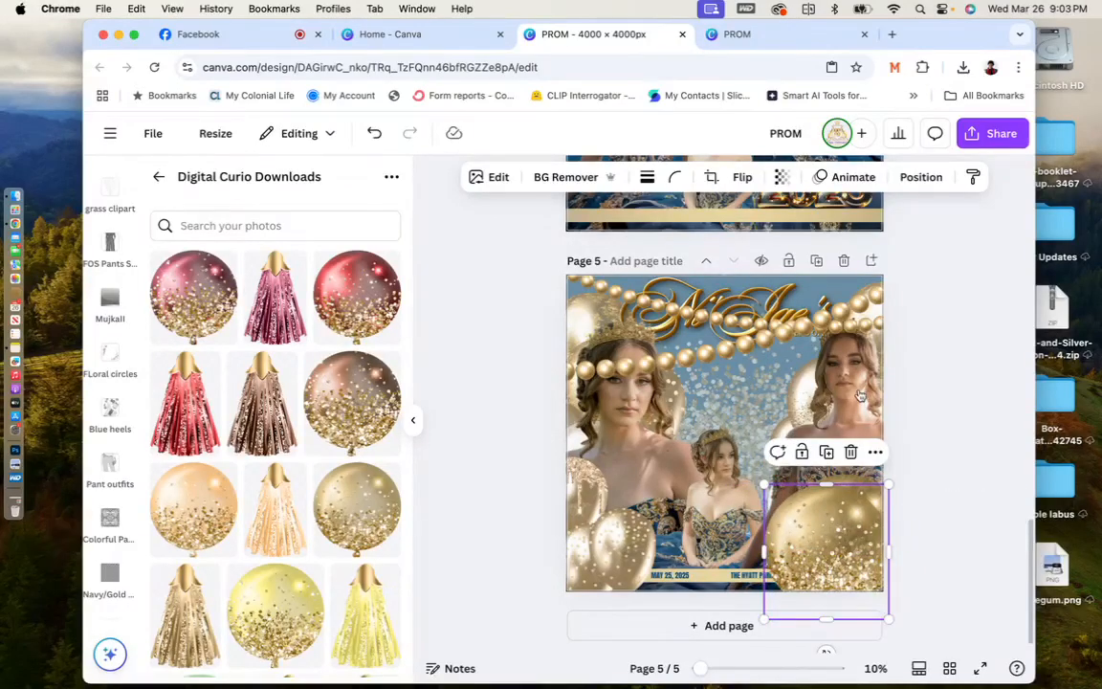
Move both confetti balloon layers and both pearl garland layers behind the portraits, title and balloon clusters, just above the gold glitter.
click(919, 177)
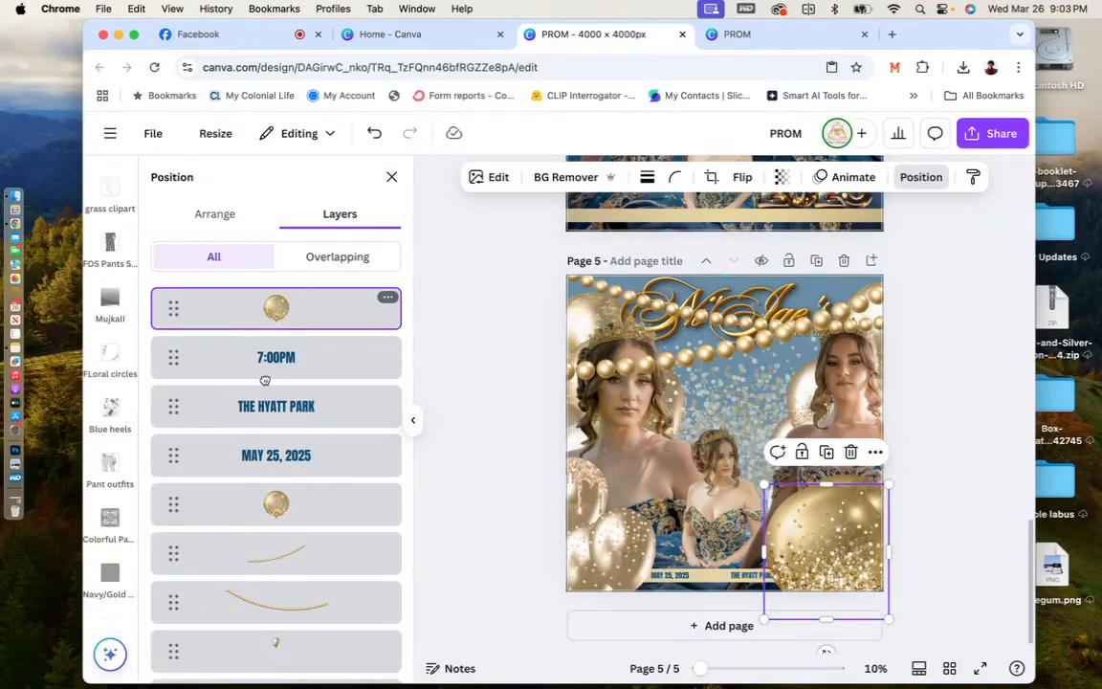
drag(265, 381, 266, 455)
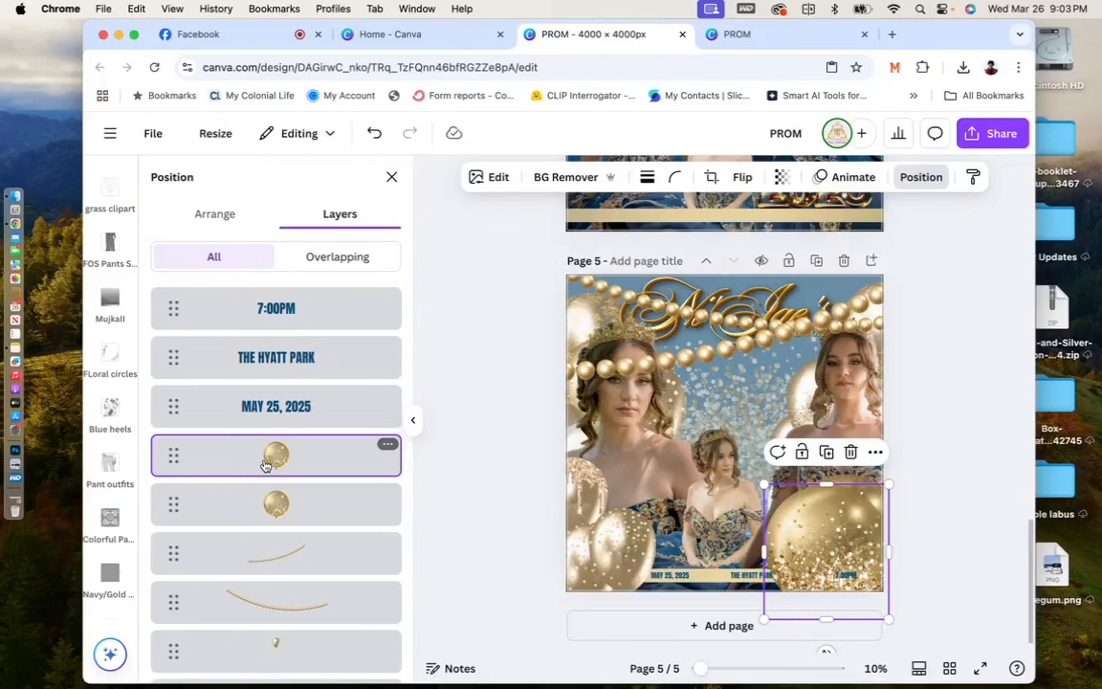
shift+click(266, 603)
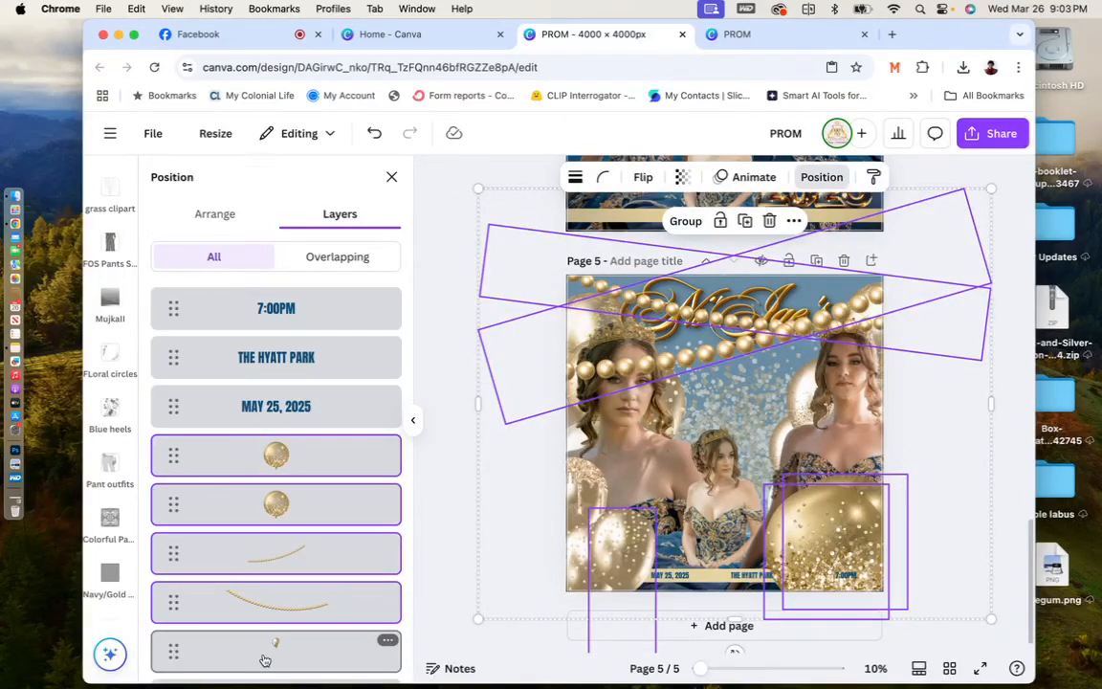
mouse_move(270, 599)
mouse_down()
mouse_move(273, 667)
mouse_move(278, 591)
mouse_up()
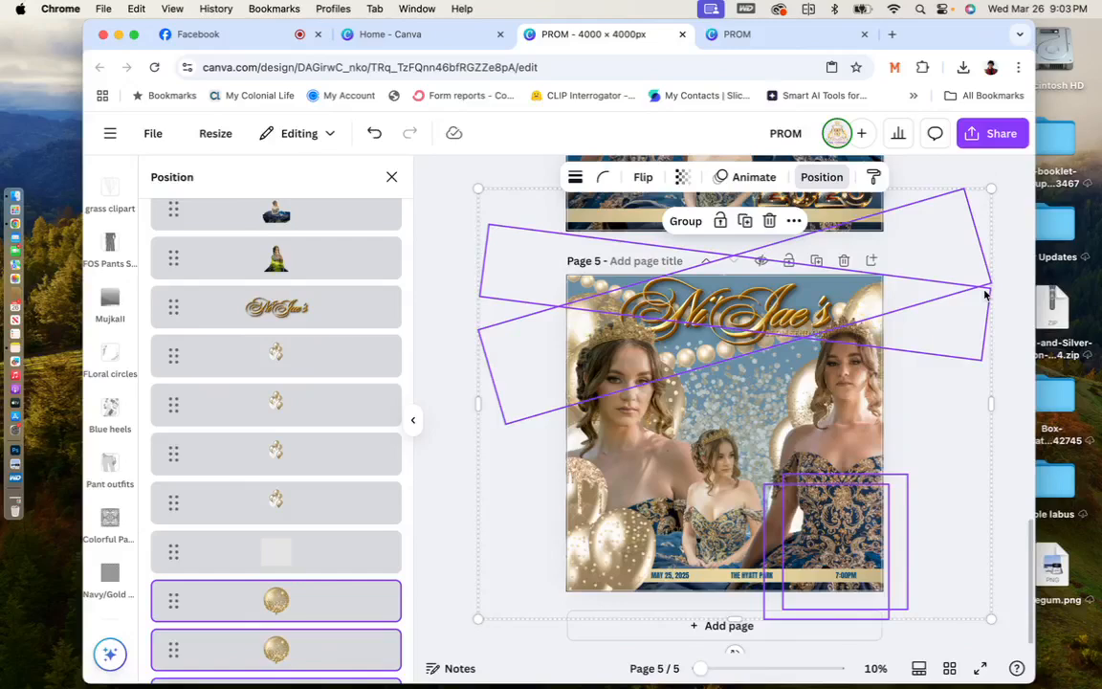
click(453, 536)
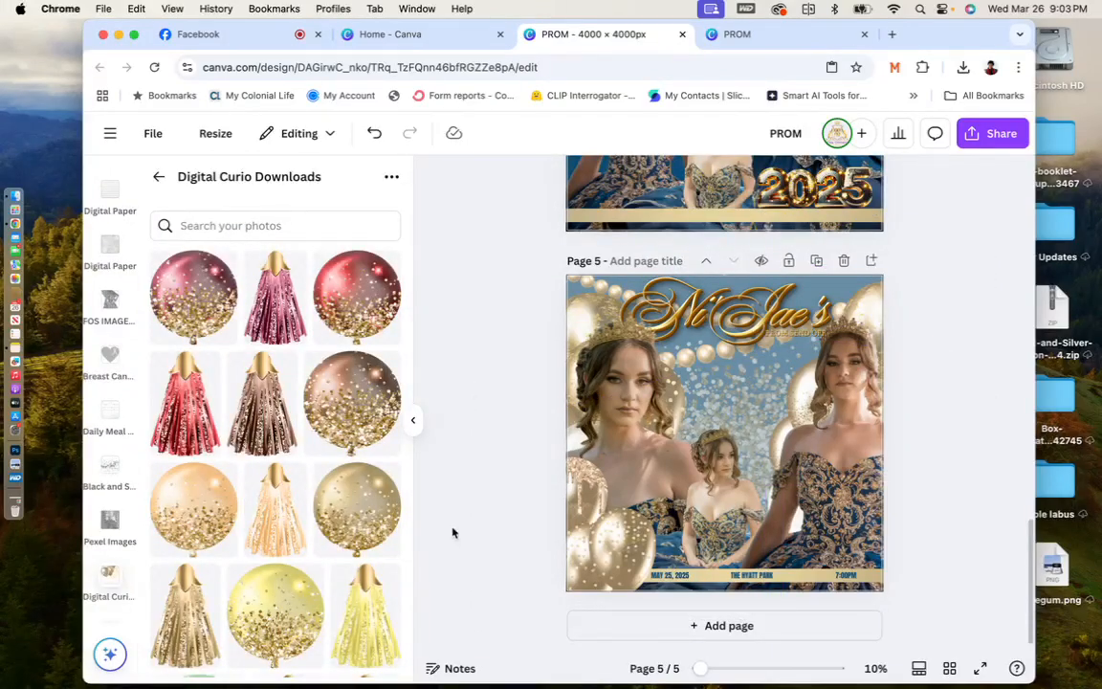
Move the two gold confetti balloon layers in front of the portraits, directly beneath the gold bar layer.
scroll(287, 460, down, 10)
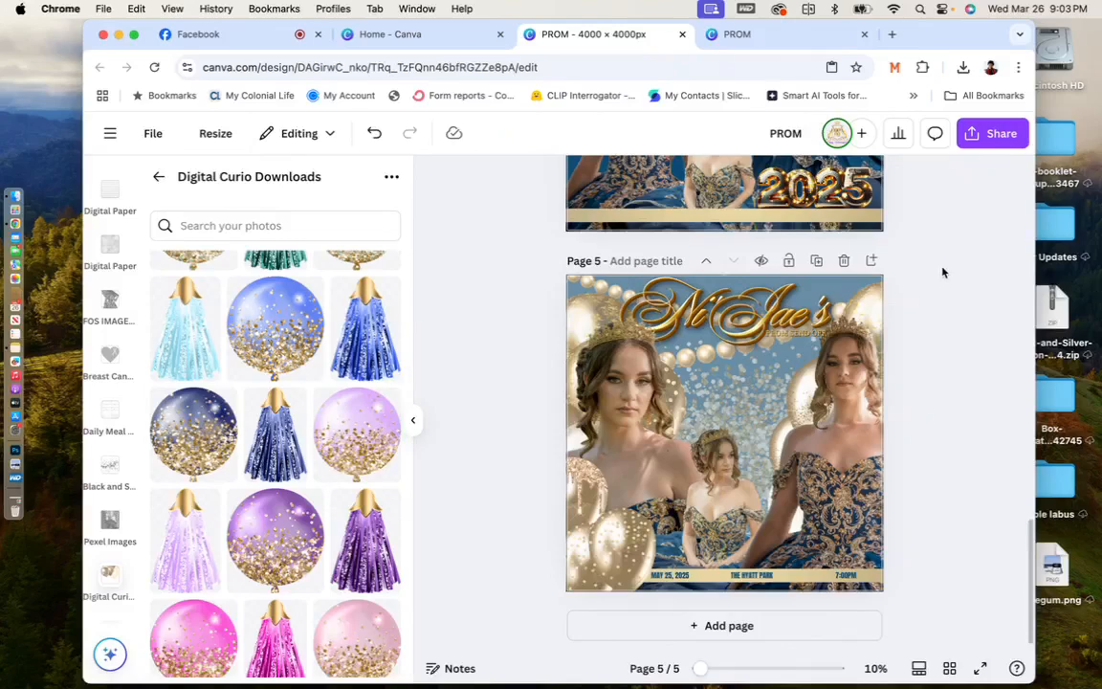
click(839, 296)
click(920, 177)
scroll(256, 399, down, 5)
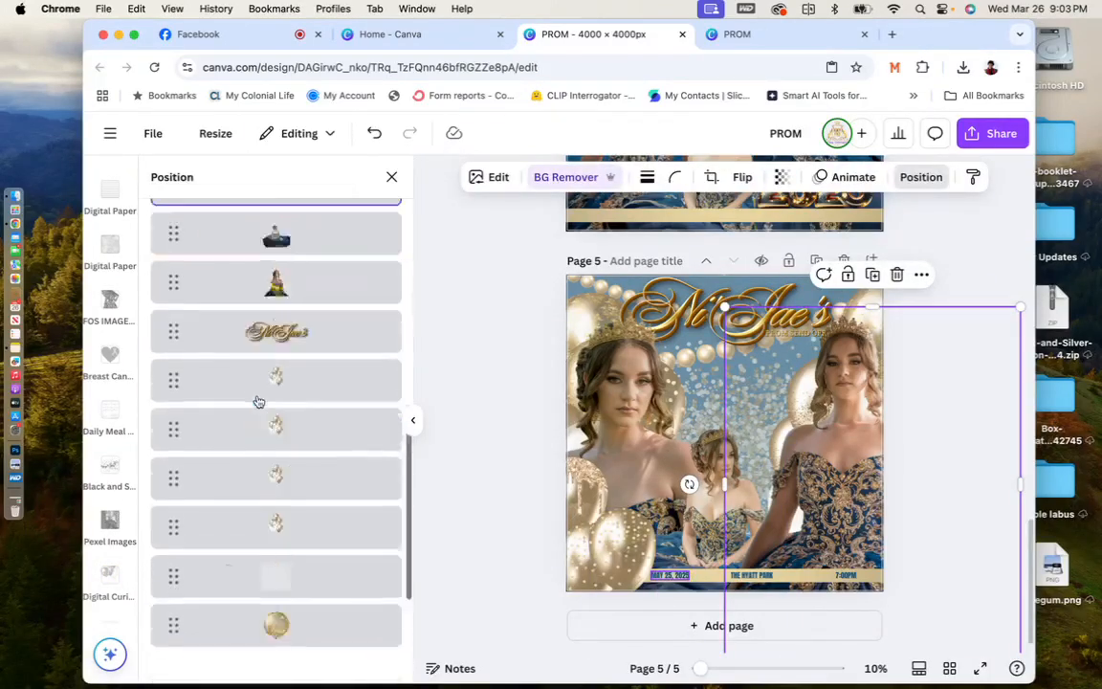
click(268, 455)
shift+click(271, 502)
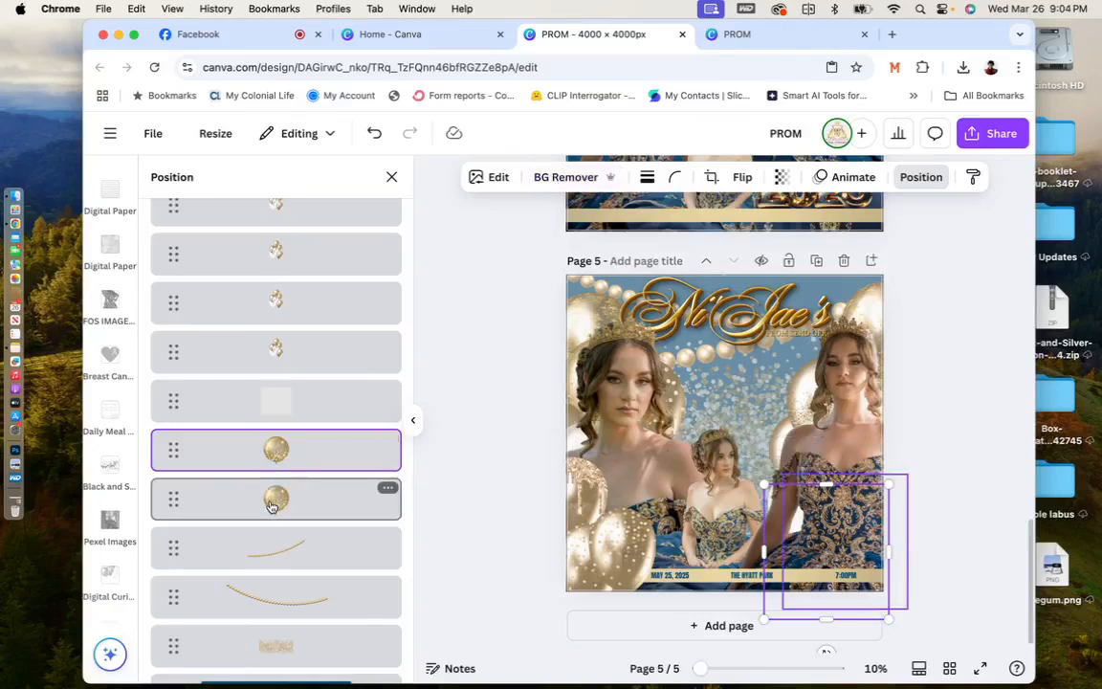
drag(272, 505, 280, 319)
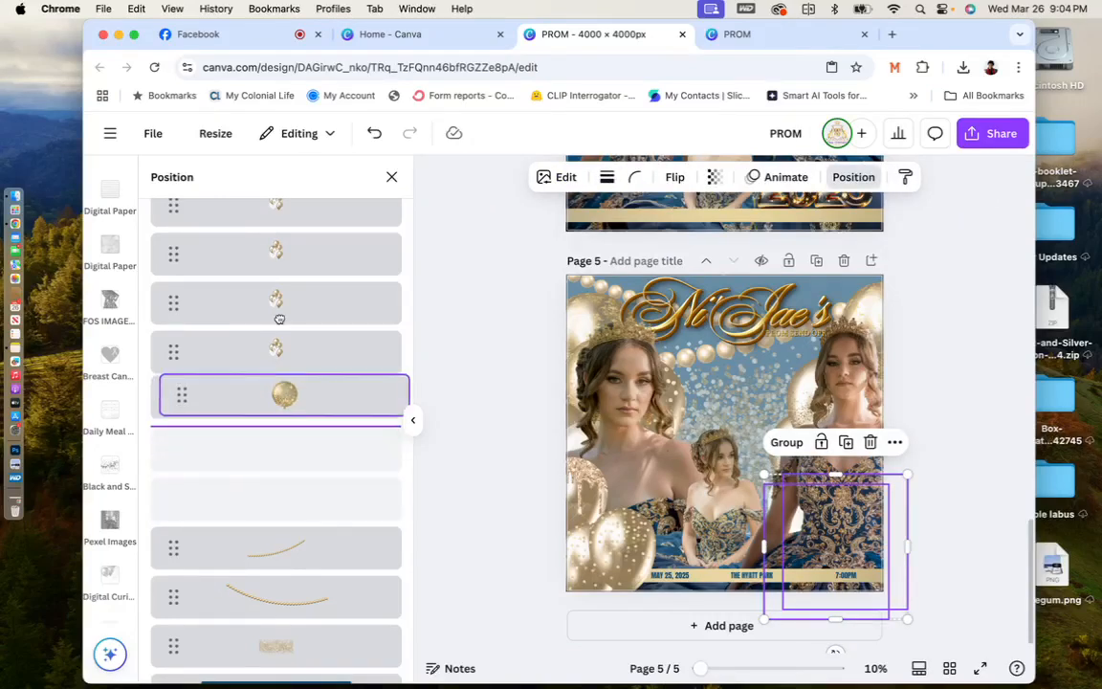
drag(279, 319, 282, 378)
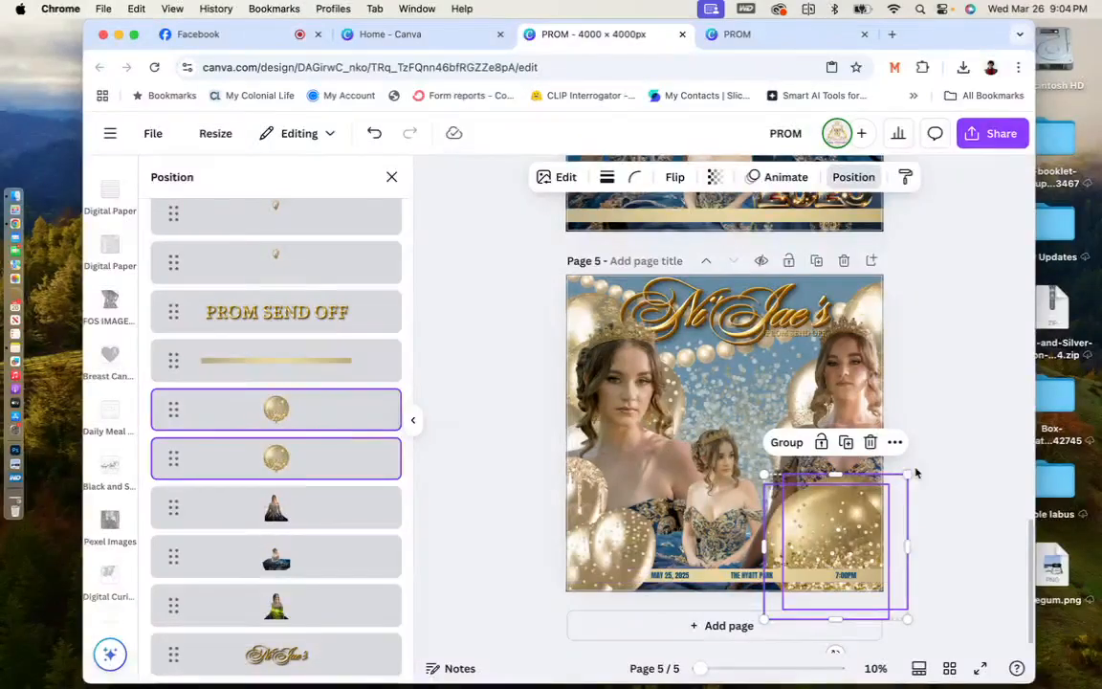
Enlarge the two gold confetti balloons and offset them so they run off the lower-right corner of page 5.
drag(907, 473, 942, 439)
click(987, 360)
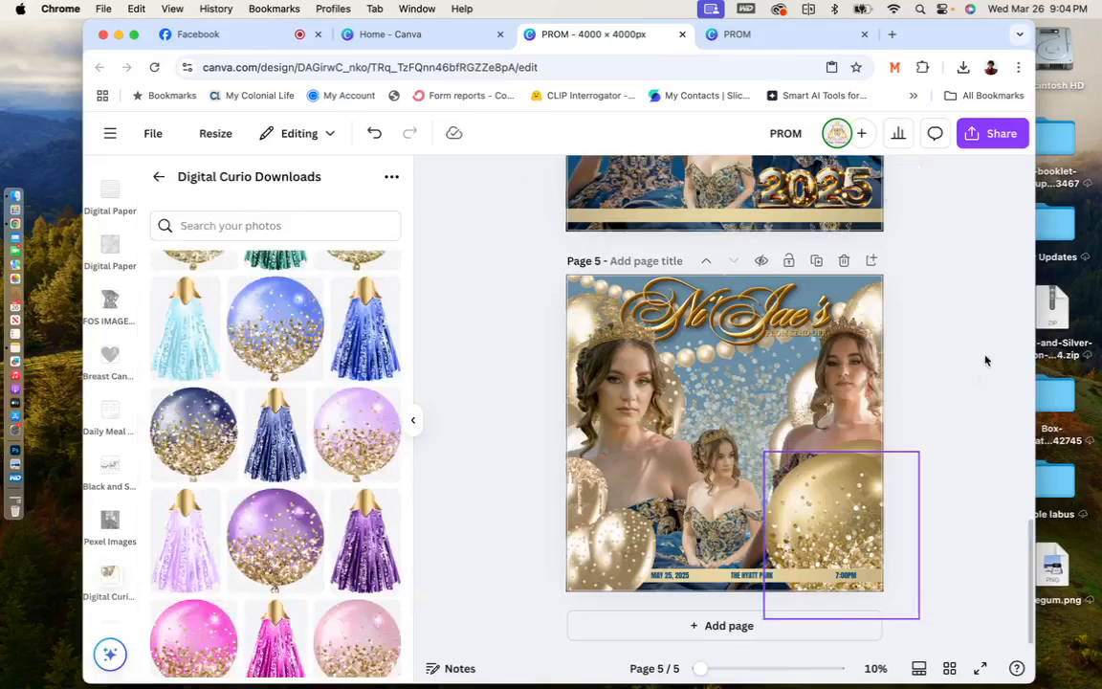
drag(821, 478, 836, 520)
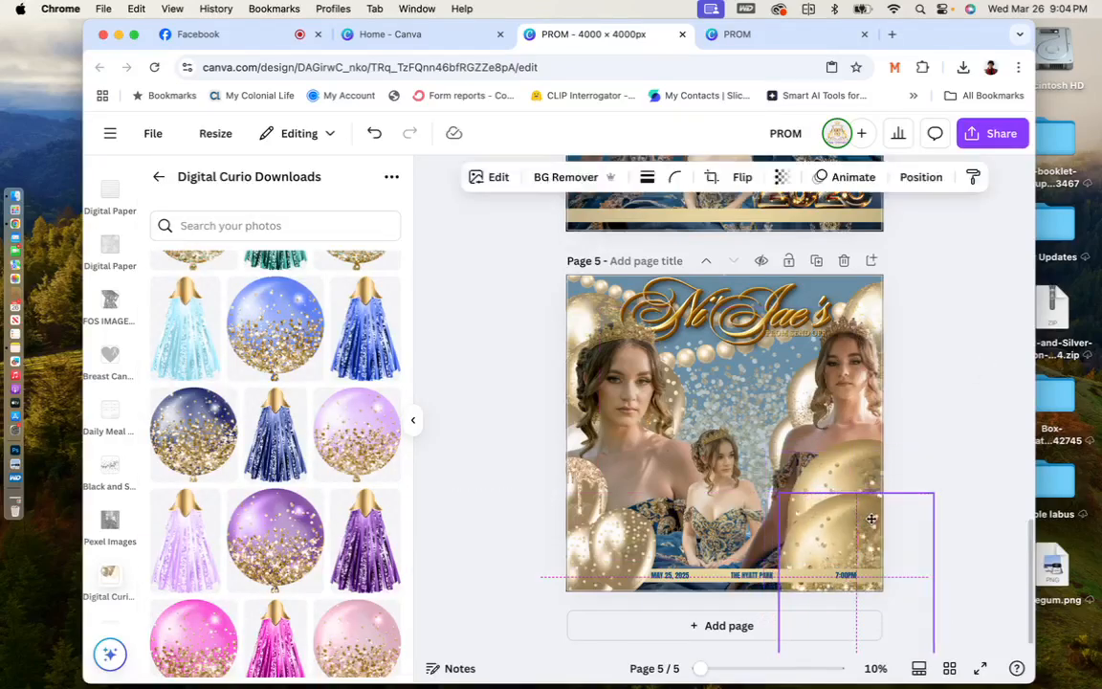
click(824, 485)
drag(823, 485, 875, 534)
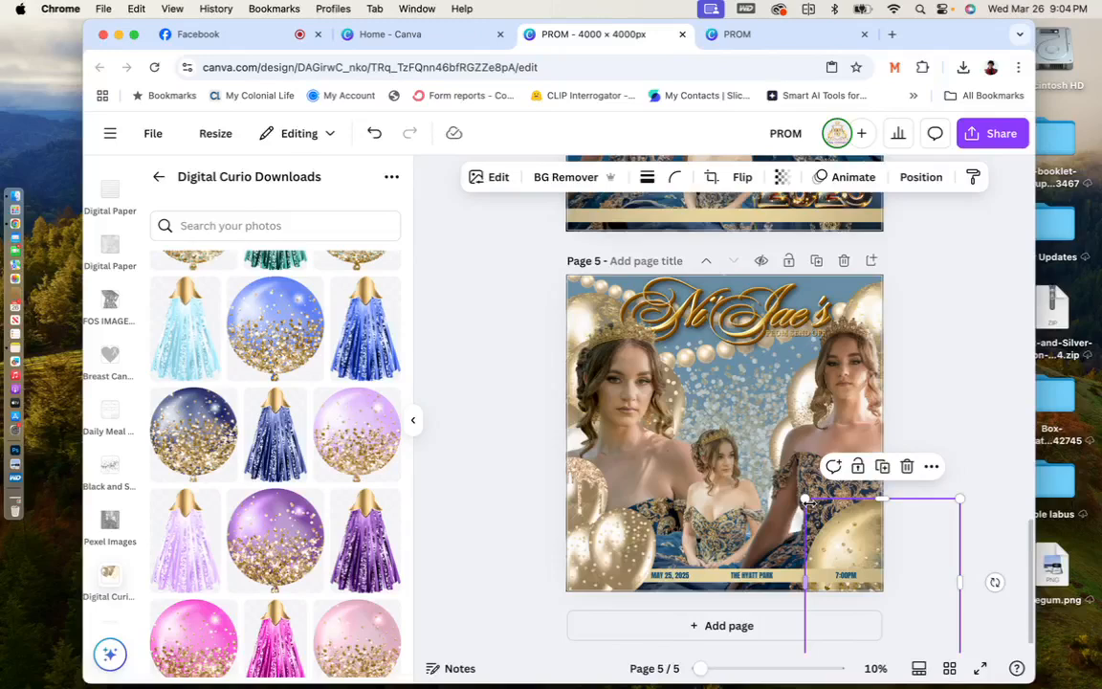
drag(807, 499, 790, 482)
mouse_move(842, 532)
mouse_down()
mouse_move(857, 538)
mouse_move(859, 521)
mouse_move(849, 530)
mouse_up()
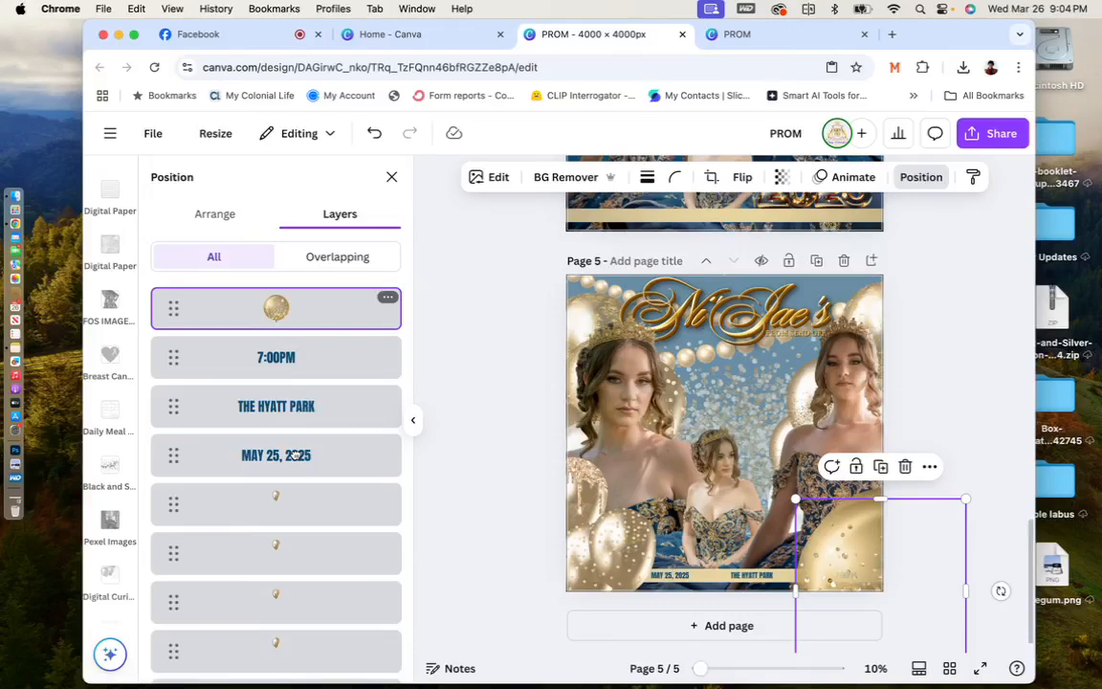
Reorder the confetti balloon layers behind the event details and gold bar, and raise the rear balloon along the page's right edge.
scroll(297, 456, down, 5)
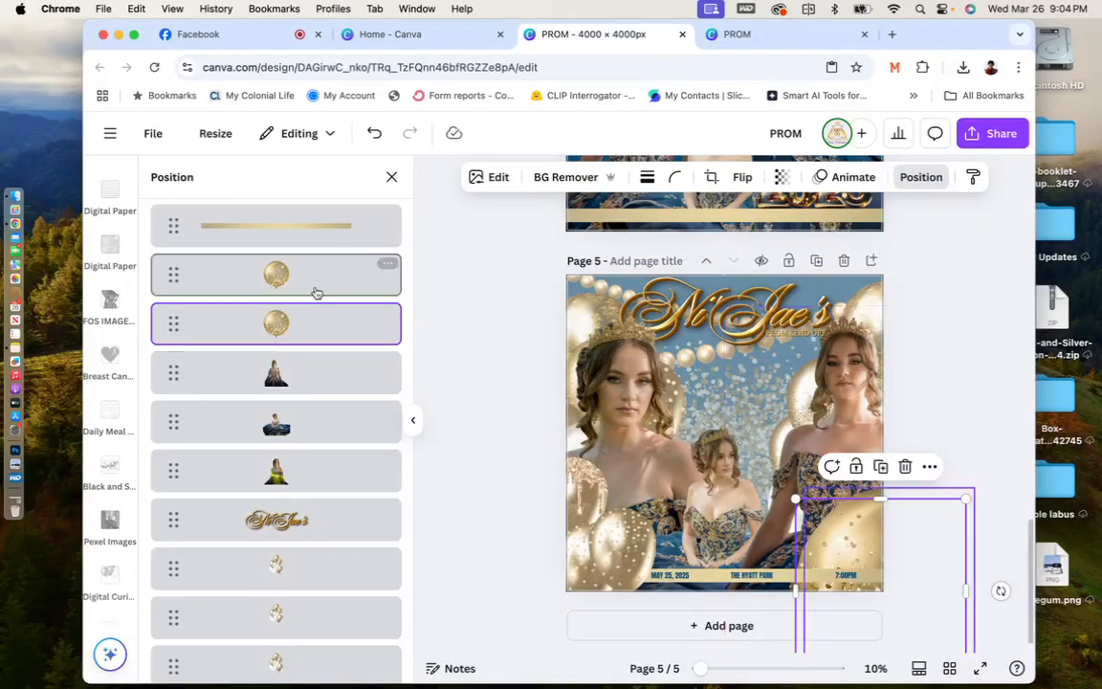
drag(310, 320, 306, 339)
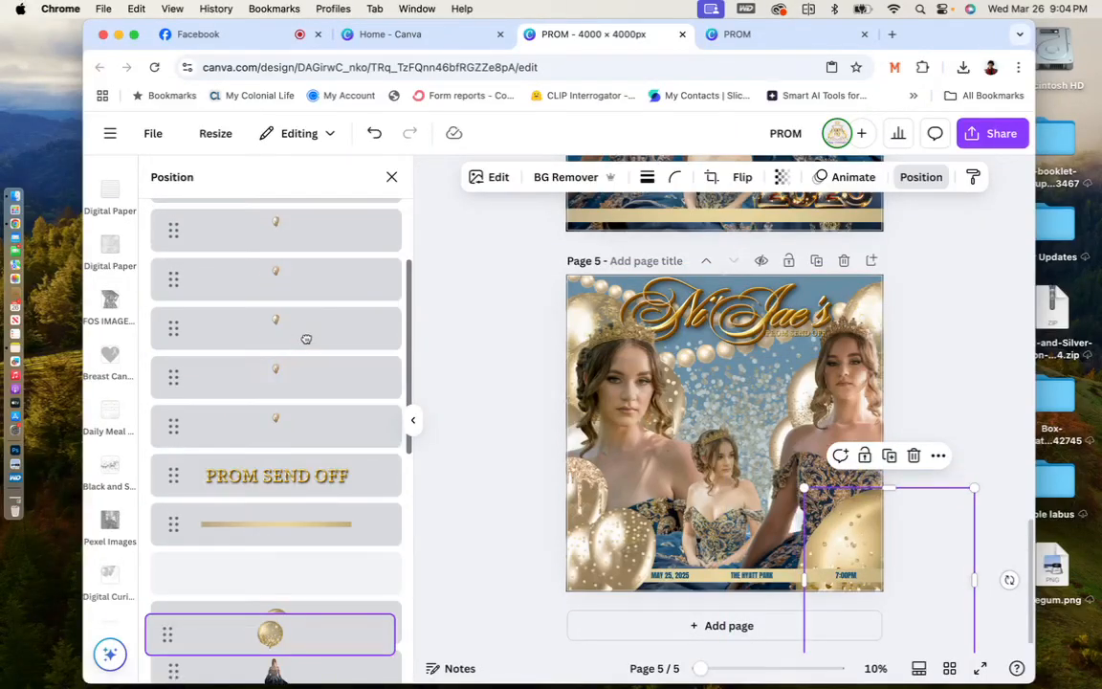
drag(306, 339, 303, 470)
drag(878, 553, 878, 505)
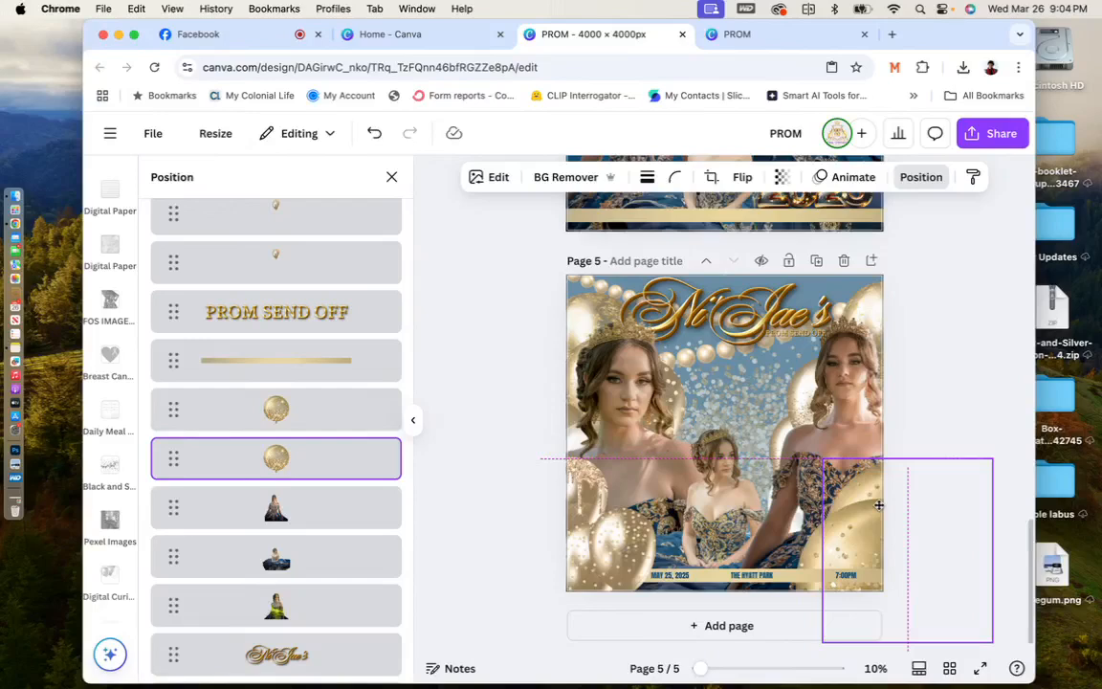
drag(879, 505, 879, 505)
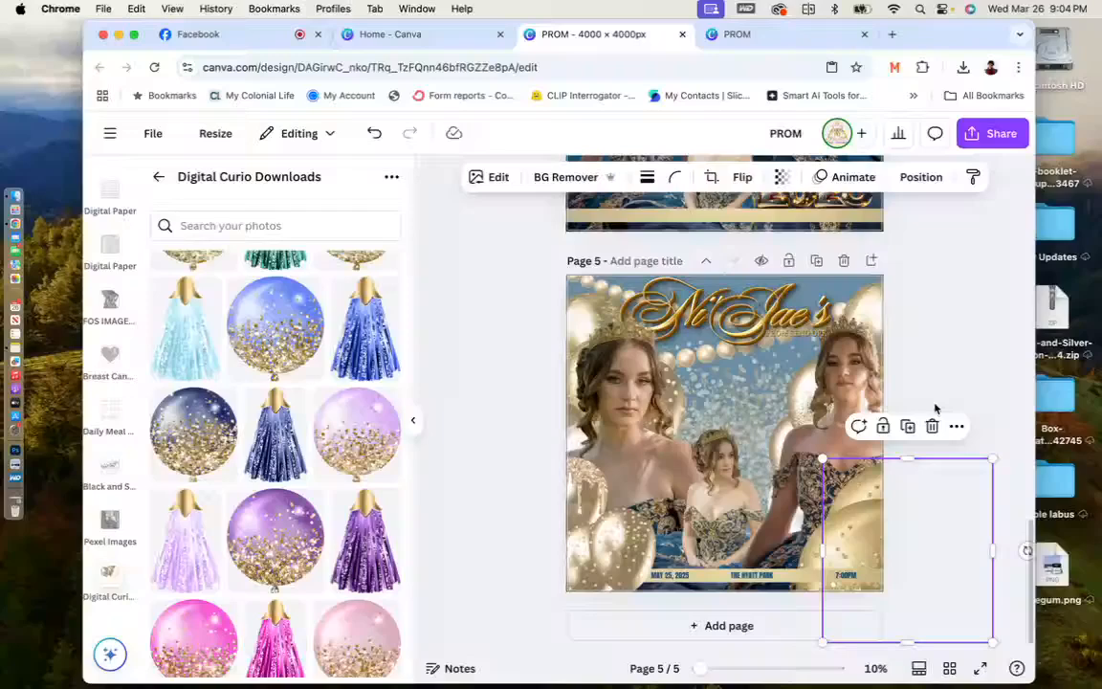
click(936, 408)
drag(1021, 653, 676, 304)
click(922, 276)
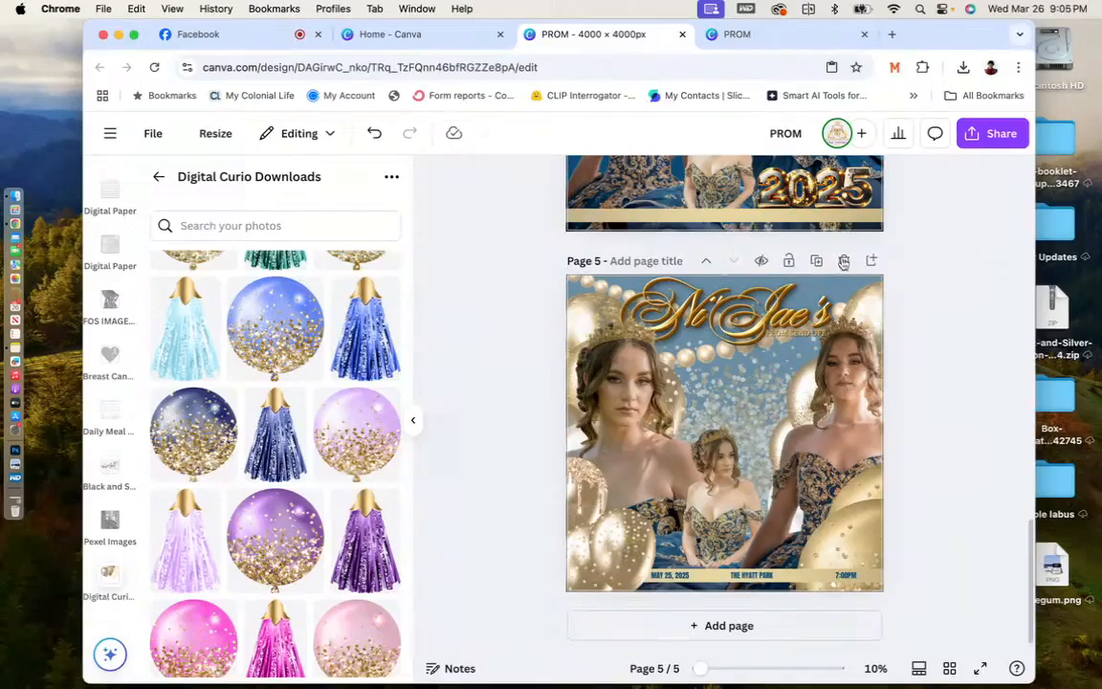
Search the Elements graphics for "lens flare".
scroll(103, 207, up, 10)
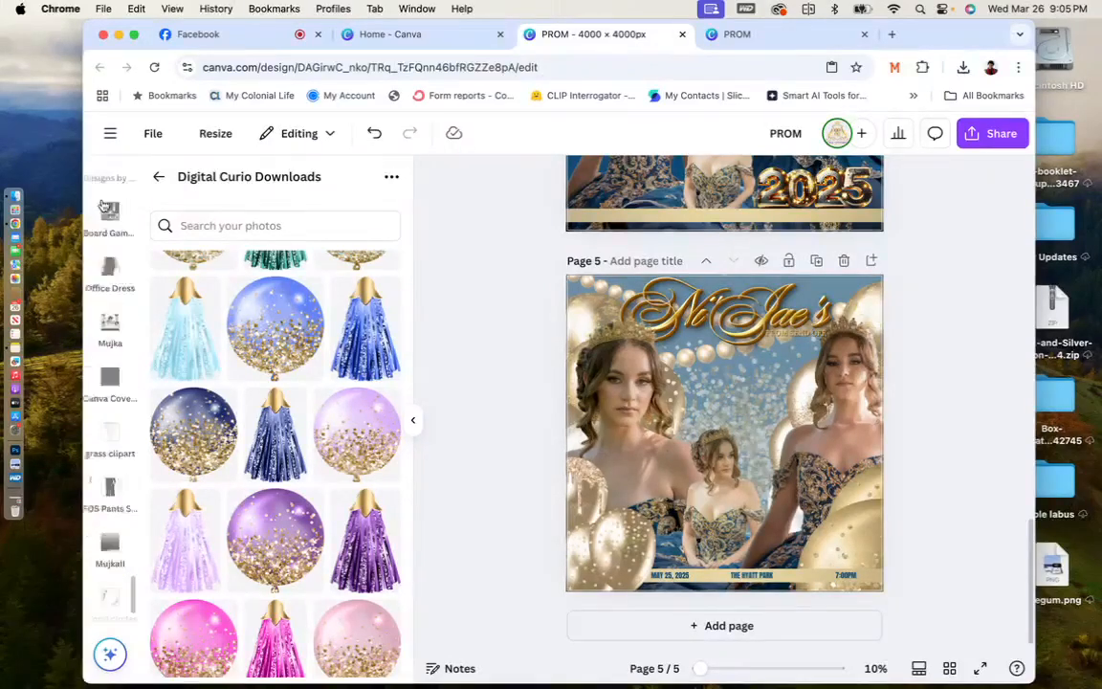
click(110, 239)
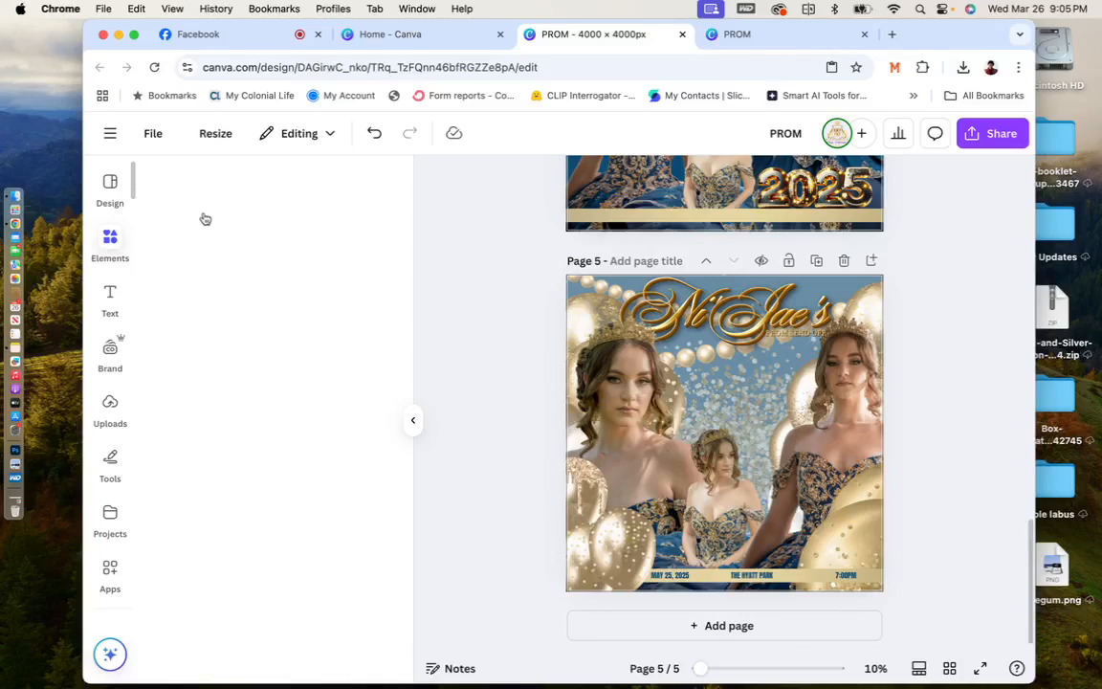
triple_click(182, 183)
text(lens flare)
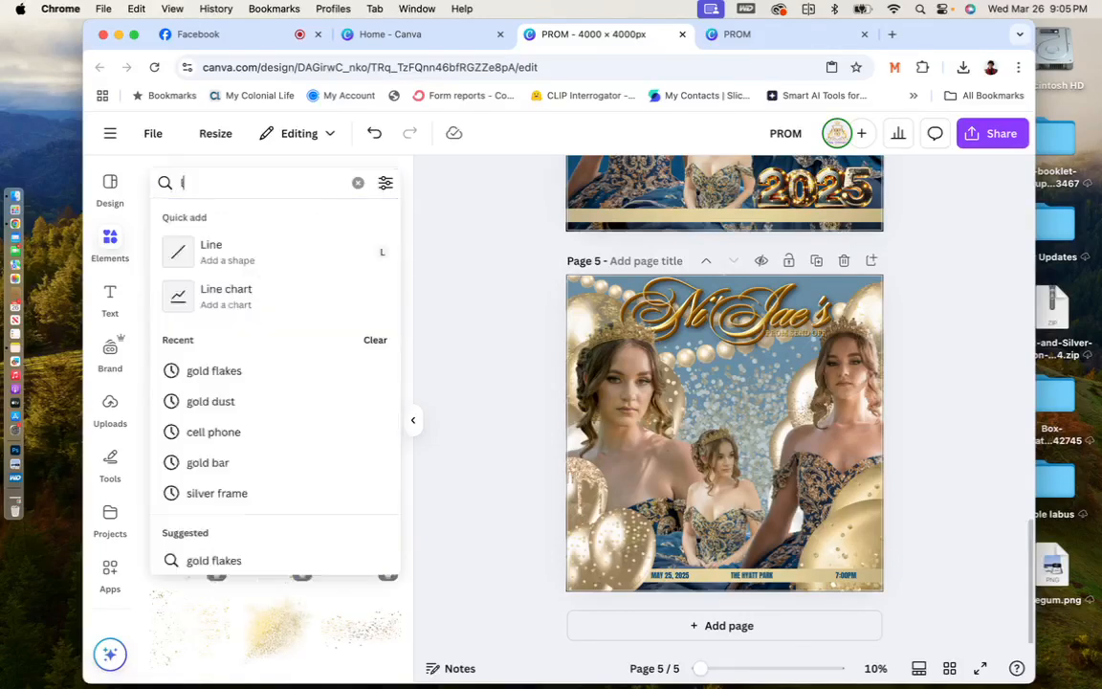
key(Return)
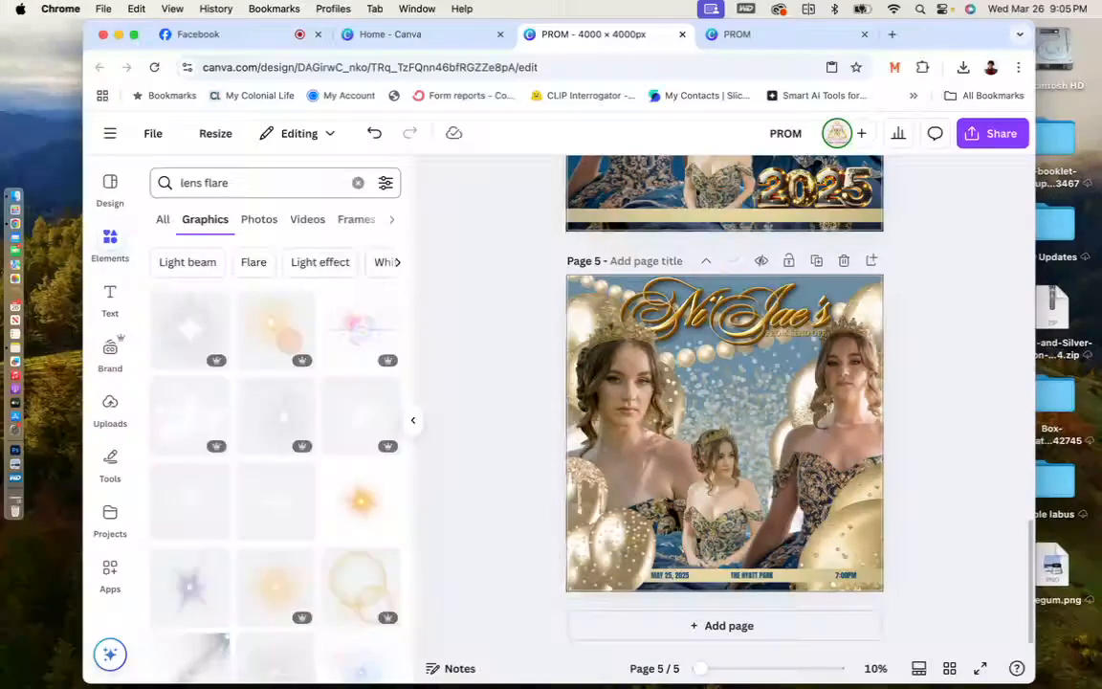
Add the white starburst lens flare to page 5, shrink it and place it over the balloons in the page's upper-left corner.
click(217, 302)
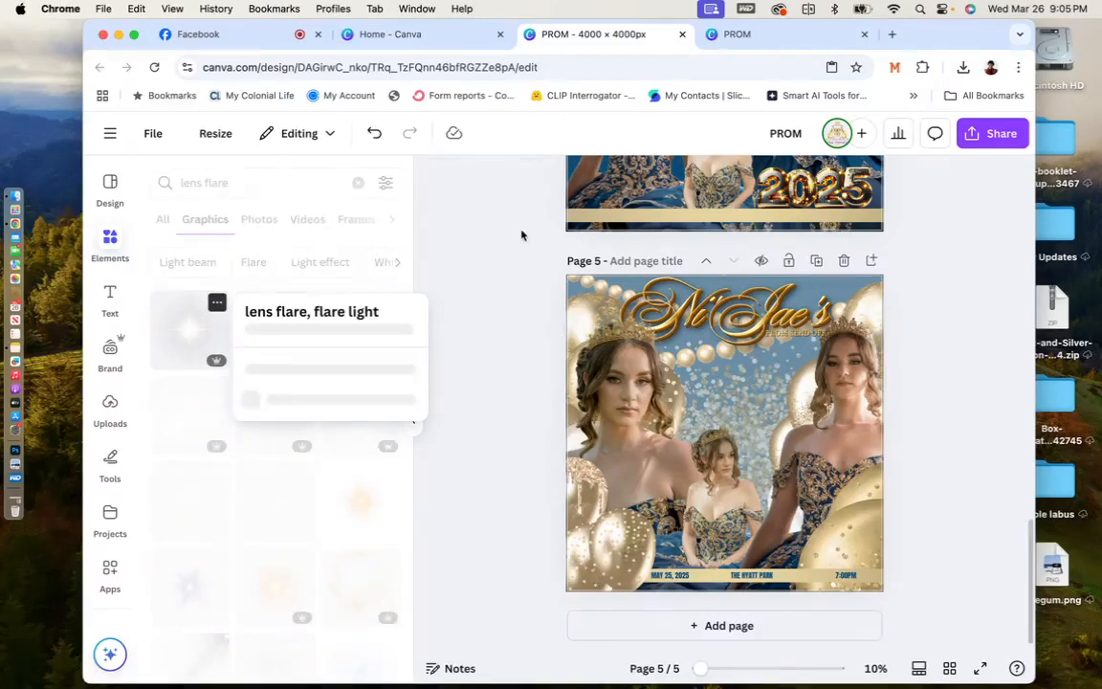
click(191, 331)
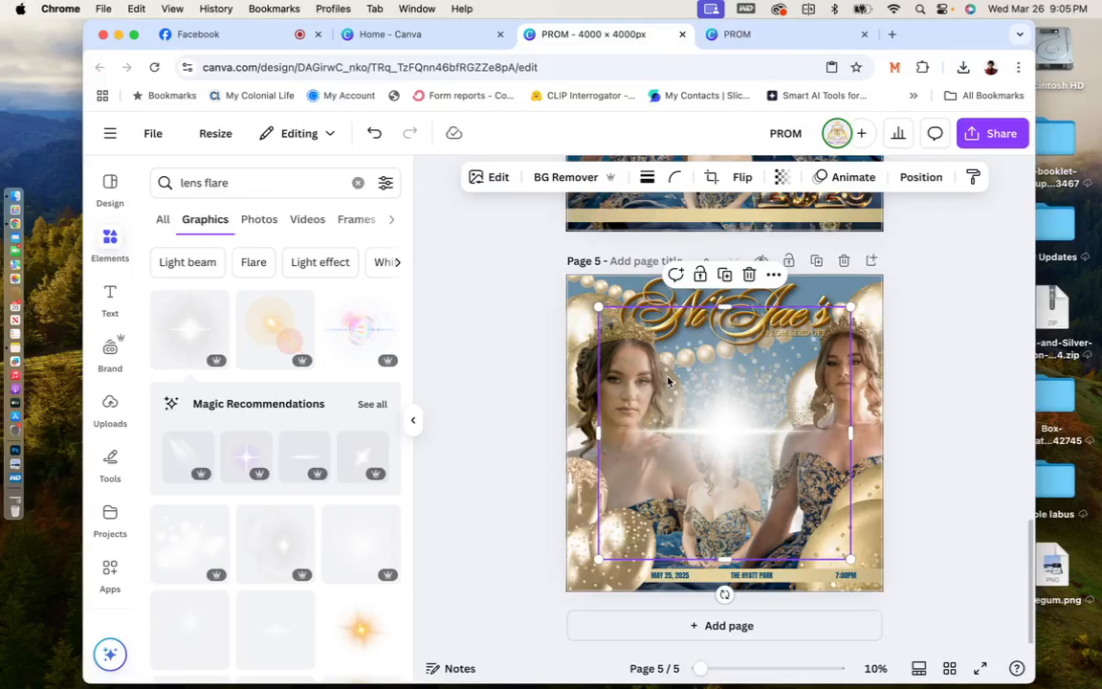
drag(668, 380, 597, 350)
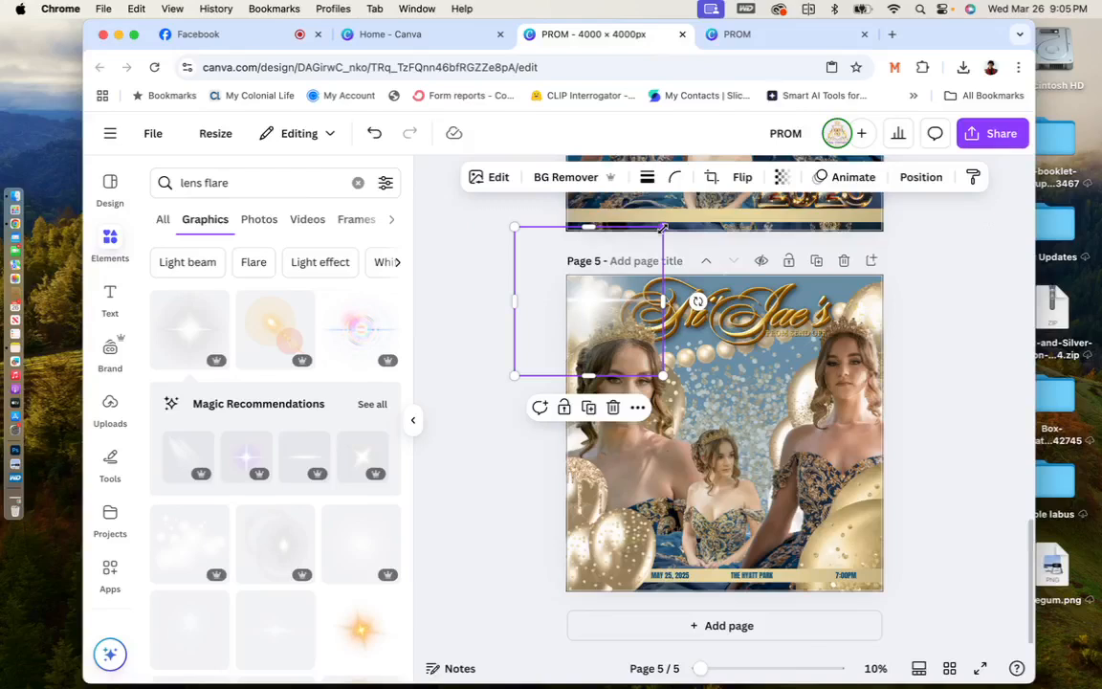
drag(662, 227, 603, 288)
drag(557, 329, 578, 311)
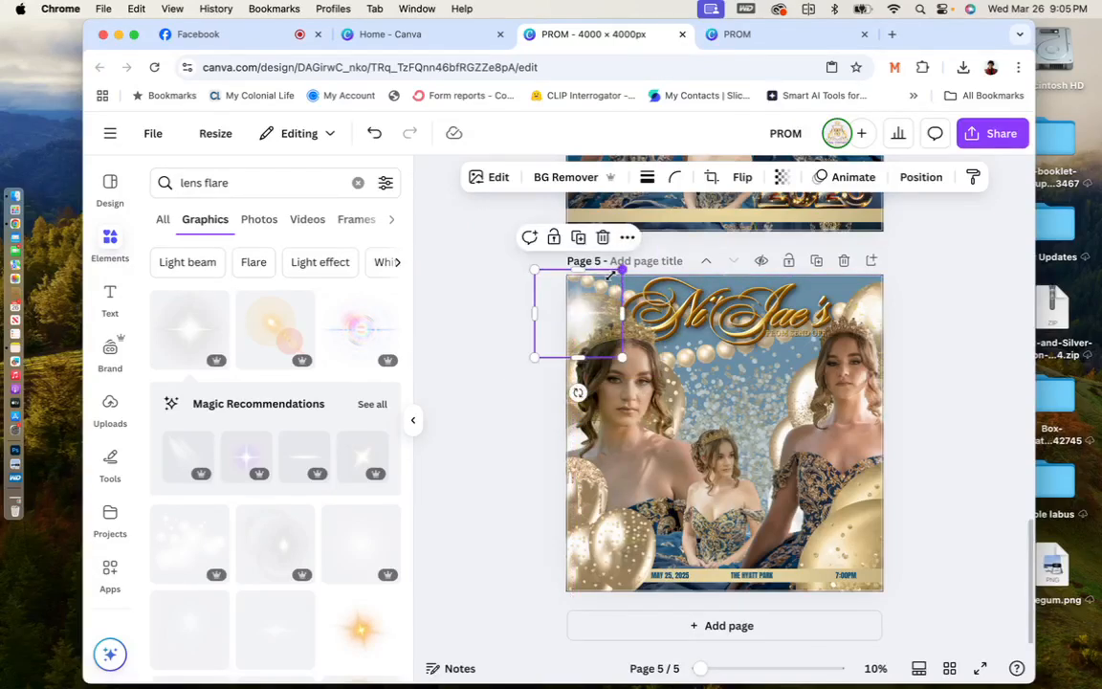
drag(610, 276, 596, 313)
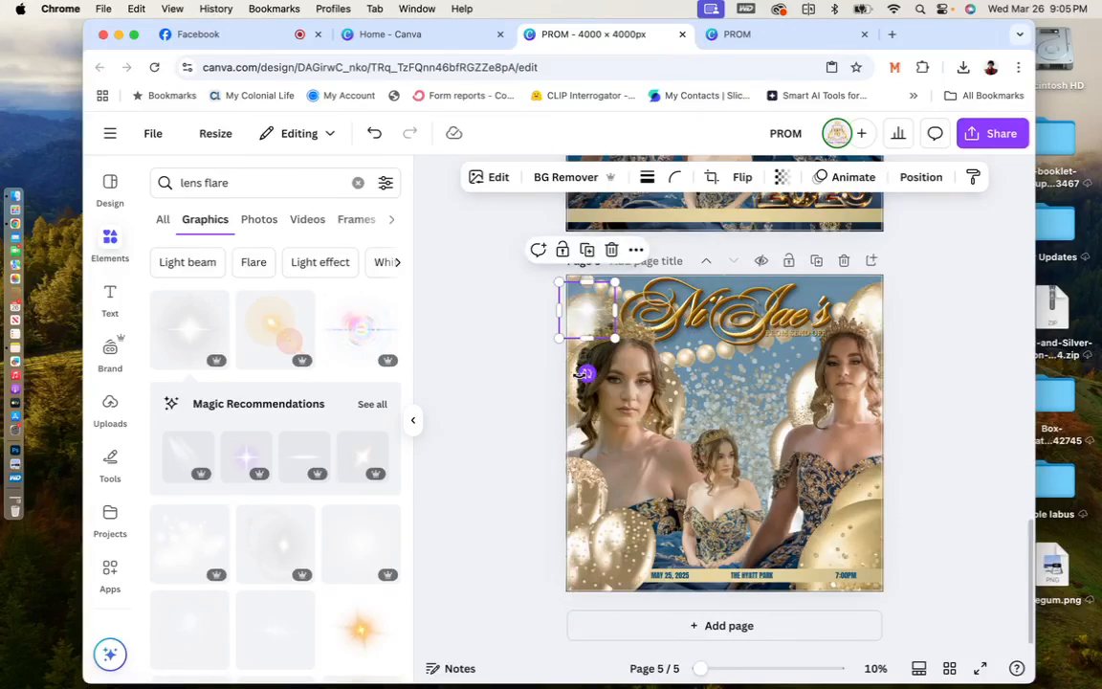
Add the wide horizontal white flare to page 5, scale it down and move it toward the page's upper-right corner.
scroll(283, 509, down, 3)
click(283, 509)
scroll(283, 509, down, 3)
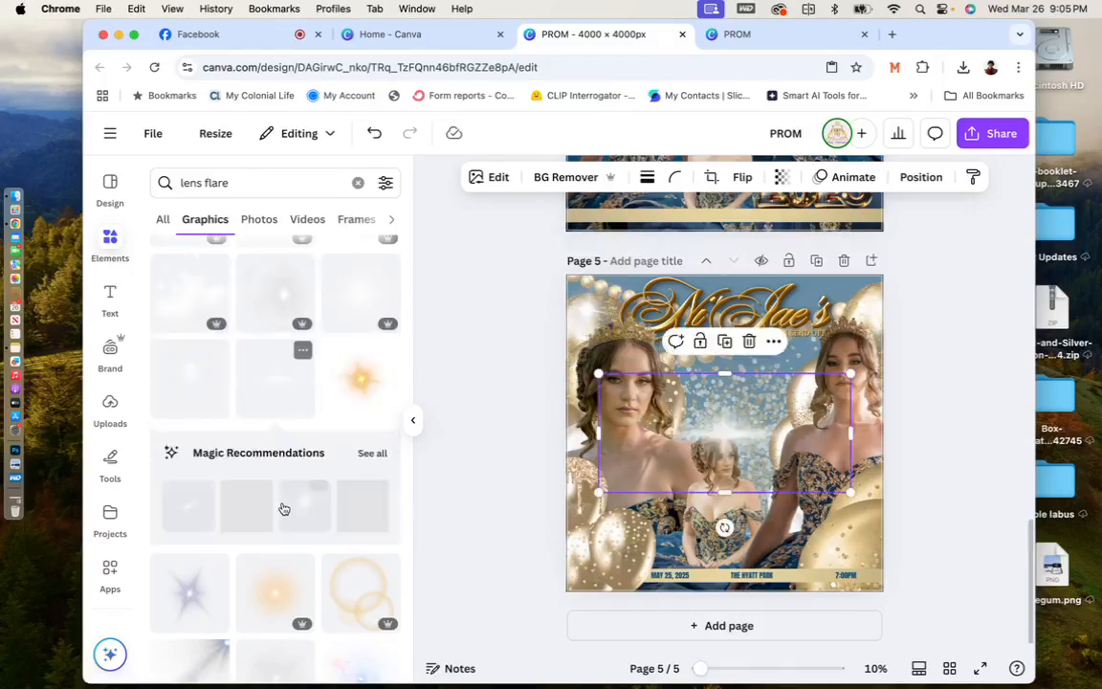
drag(842, 488, 975, 352)
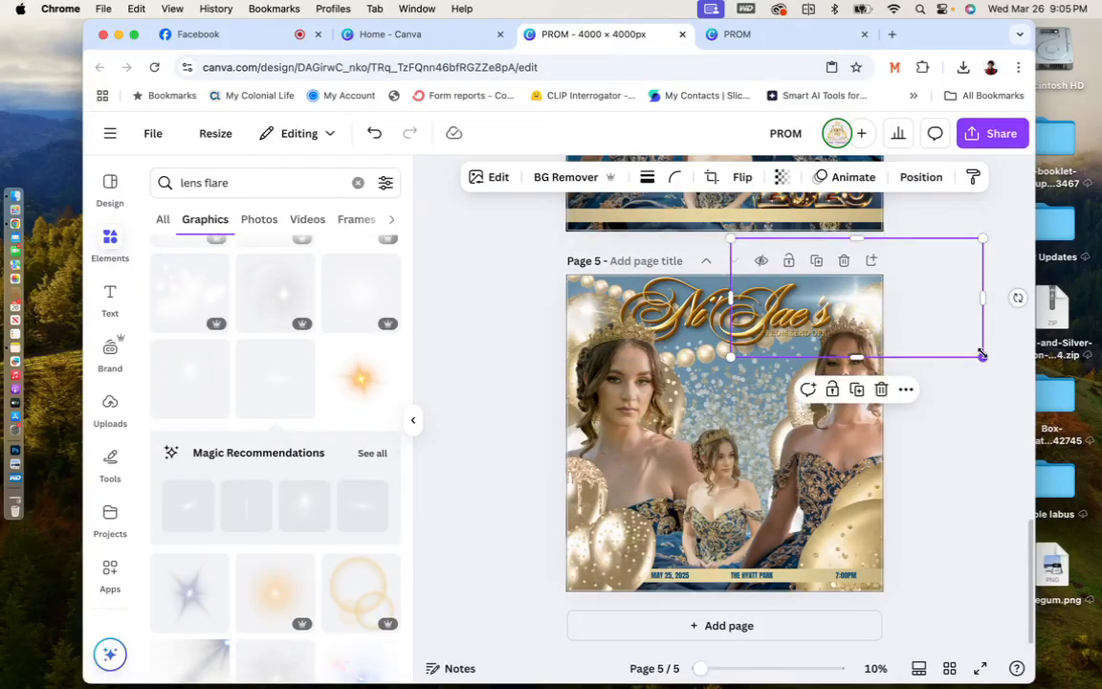
drag(982, 355, 901, 316)
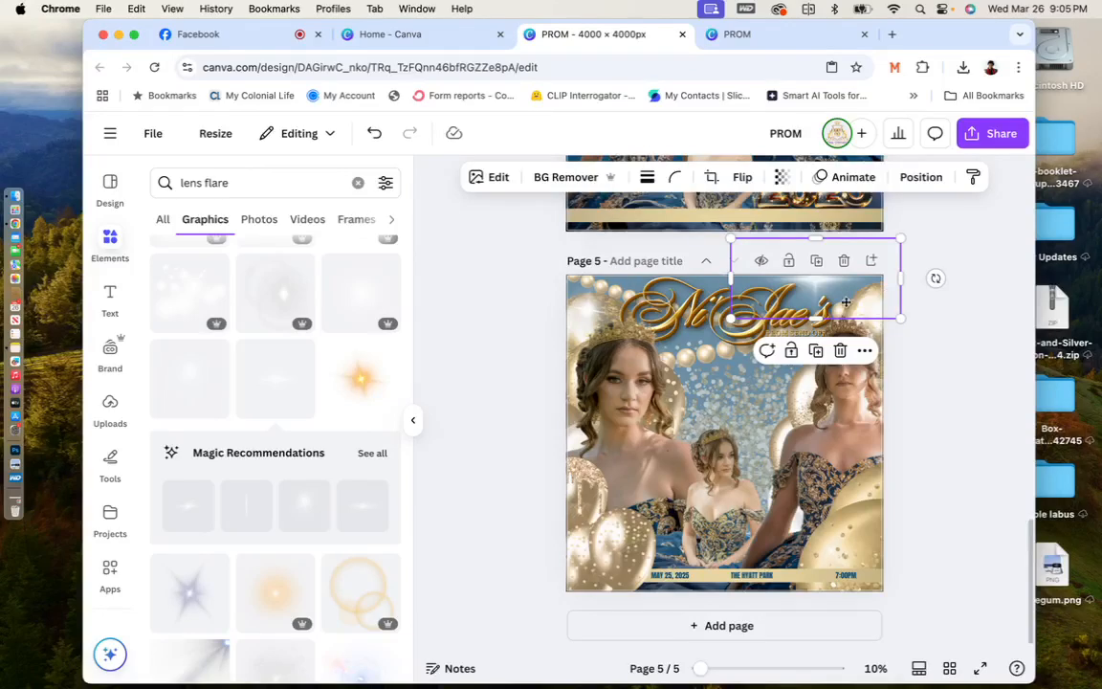
drag(846, 303, 851, 325)
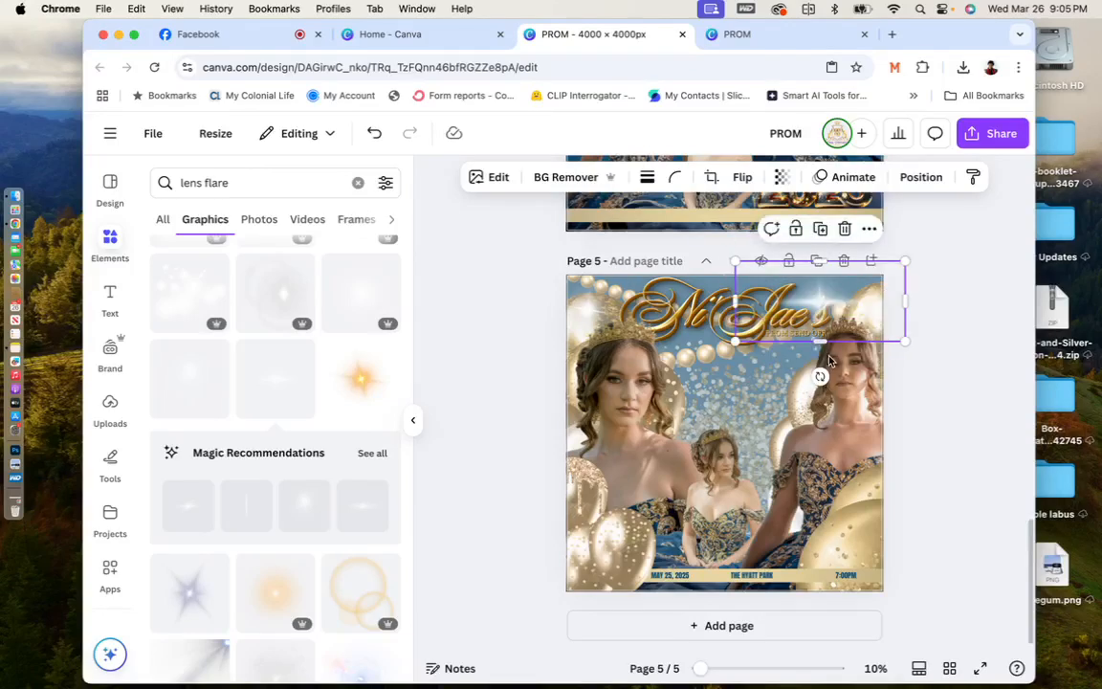
Tilt the wide flare clockwise, shrink it further and position it over the pearls and balloons in page 5's upper-right corner.
drag(820, 376, 800, 373)
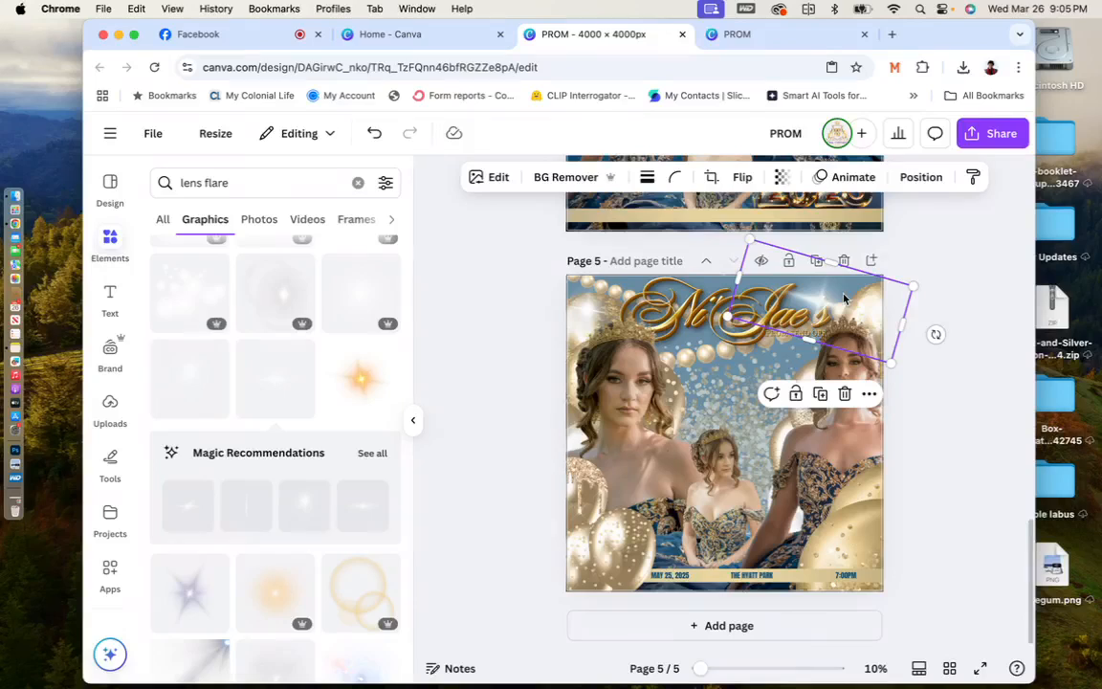
drag(844, 300, 865, 298)
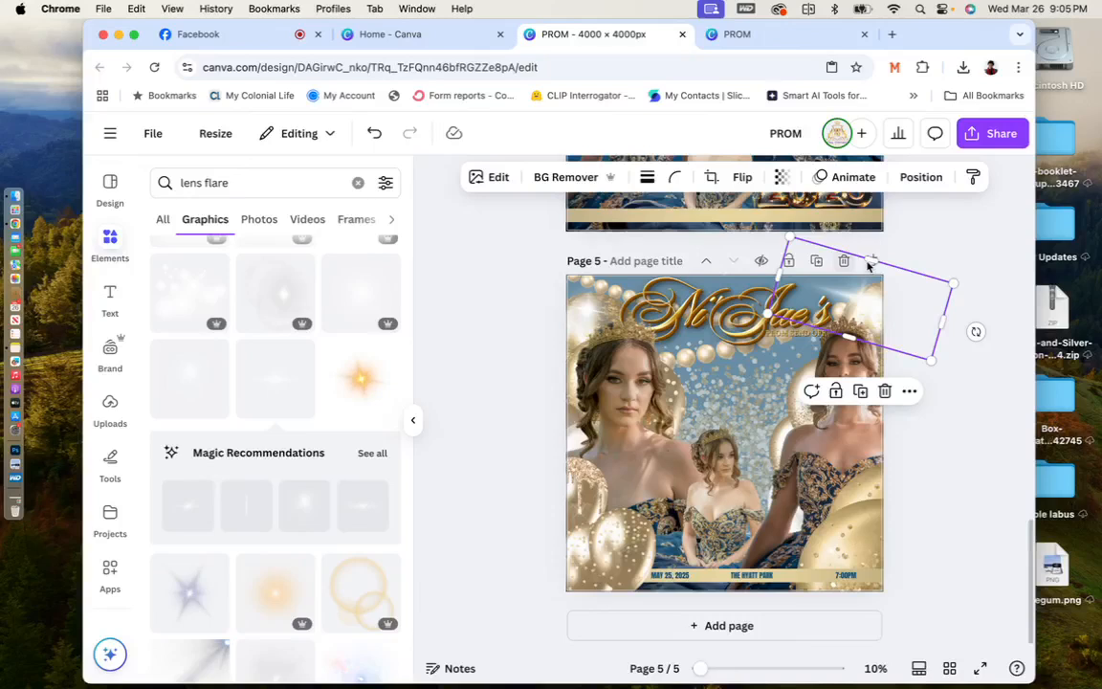
drag(787, 238, 819, 264)
click(952, 221)
drag(871, 306, 861, 289)
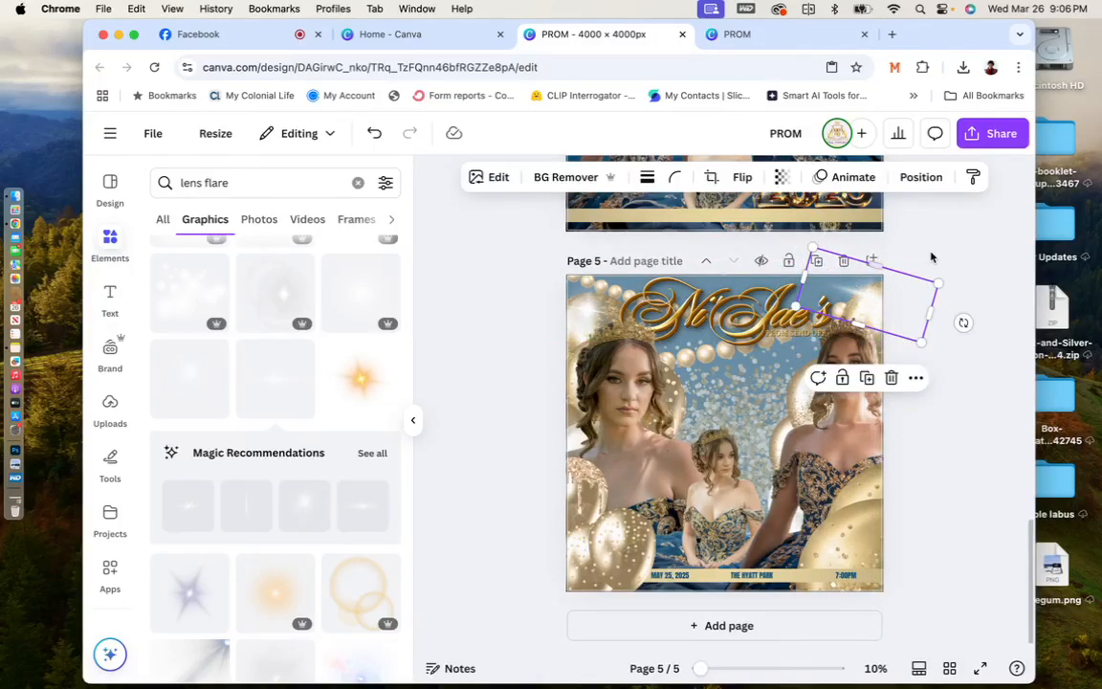
click(932, 257)
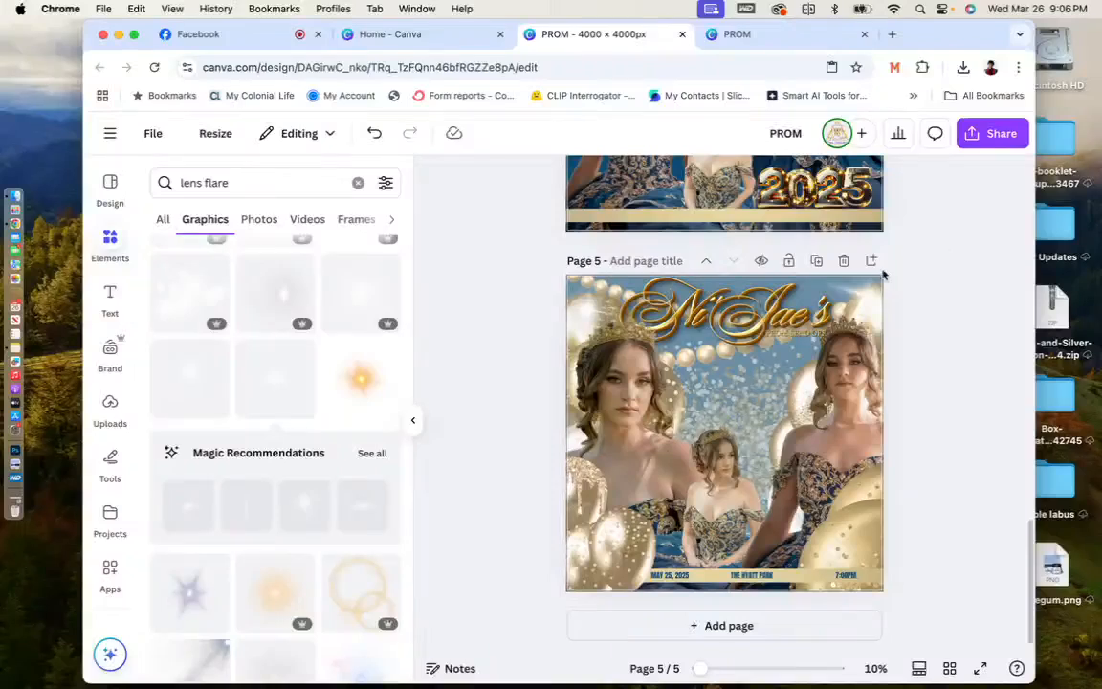
Place copies of the tilted flare over the balloons in the lower-left and lower-right corners of page 5.
click(864, 298)
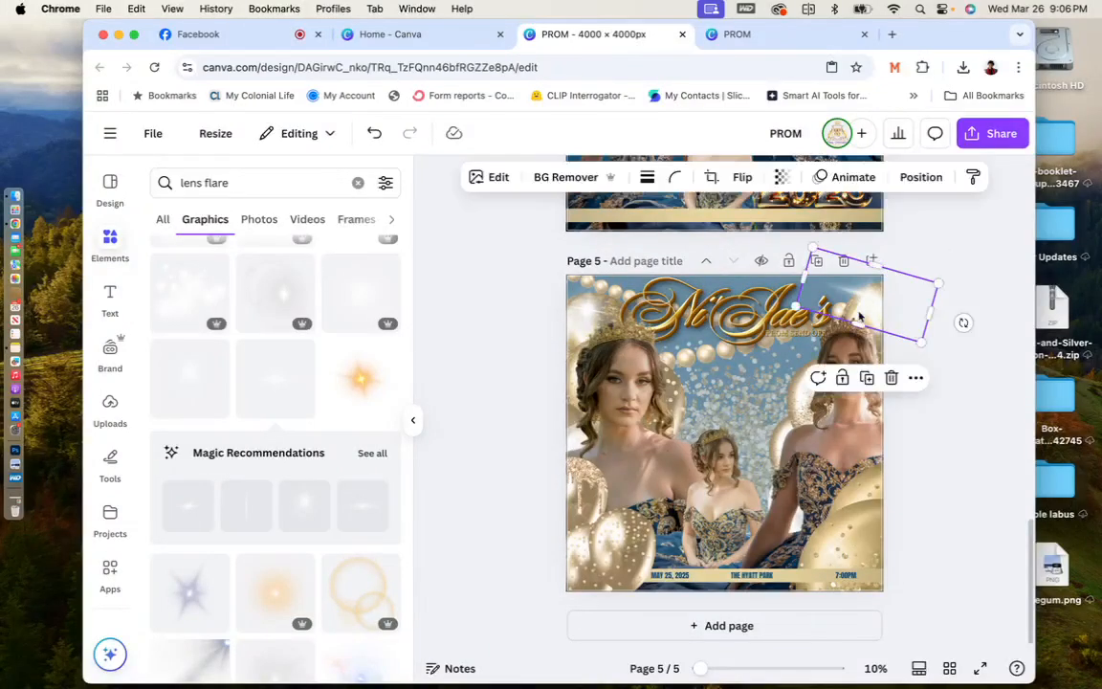
drag(859, 317, 587, 574)
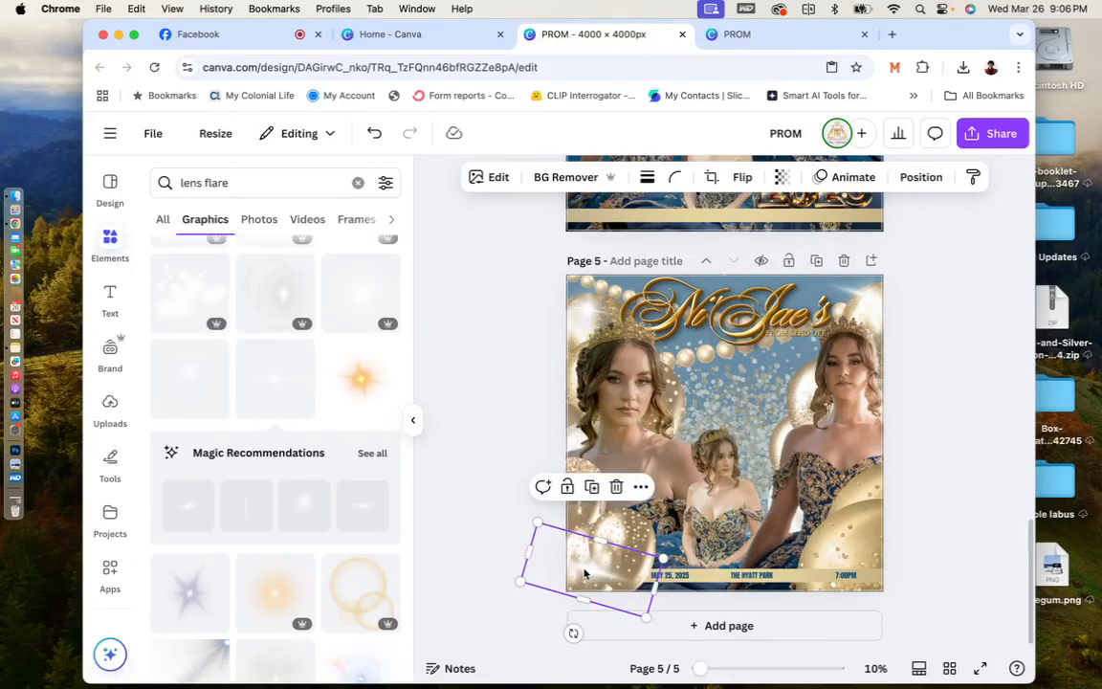
drag(585, 572, 575, 584)
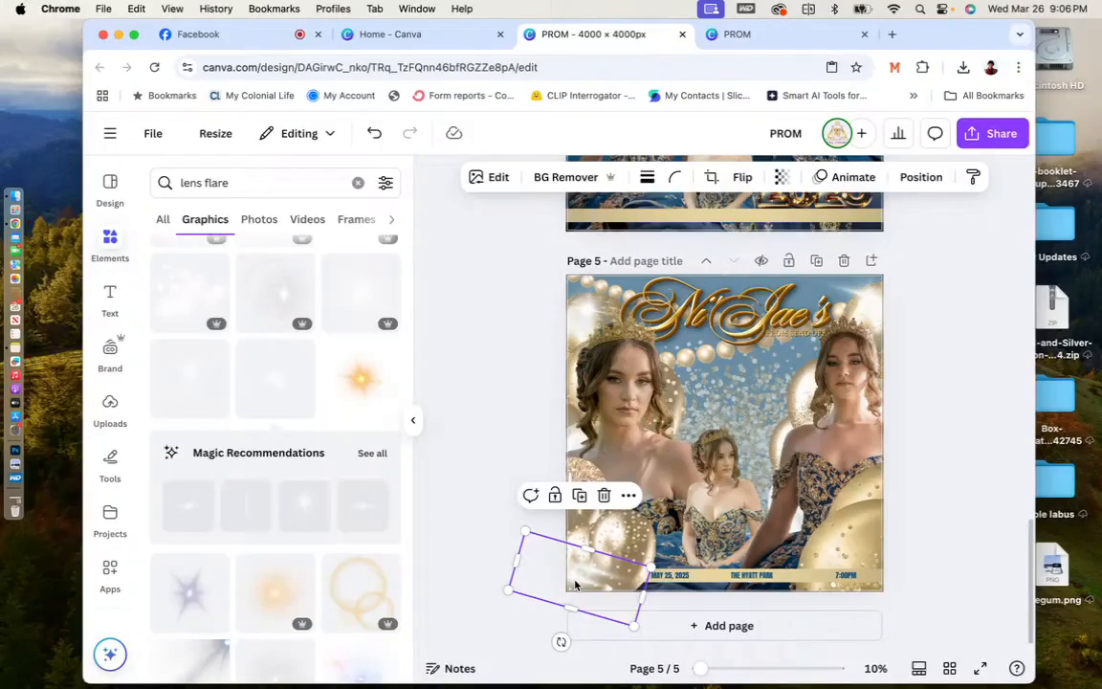
drag(575, 584, 870, 570)
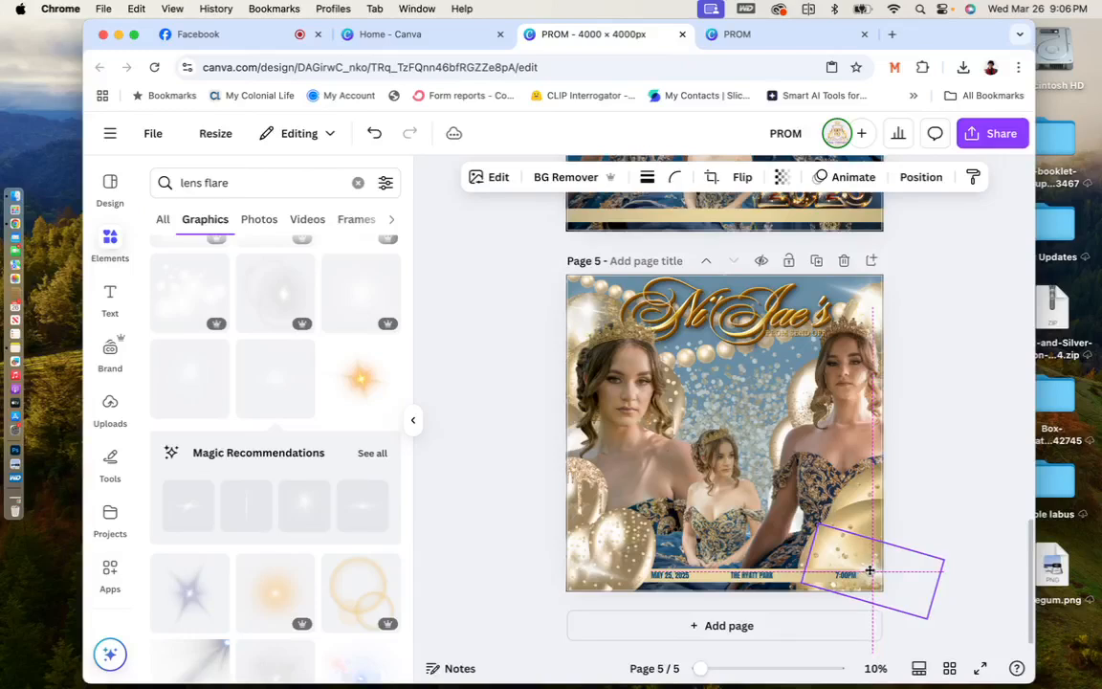
drag(870, 570, 870, 570)
click(949, 452)
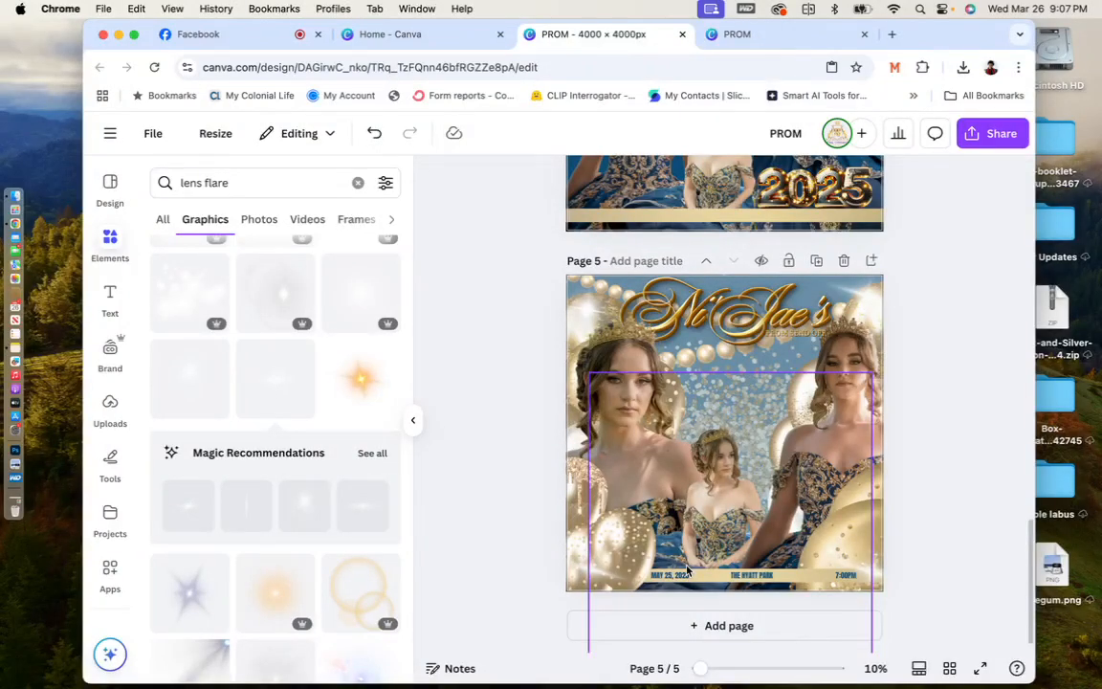
In the page overview, delete the blue draft on page 4 and the duplicate black-and-silver flyer on page 1.
drag(701, 668, 721, 672)
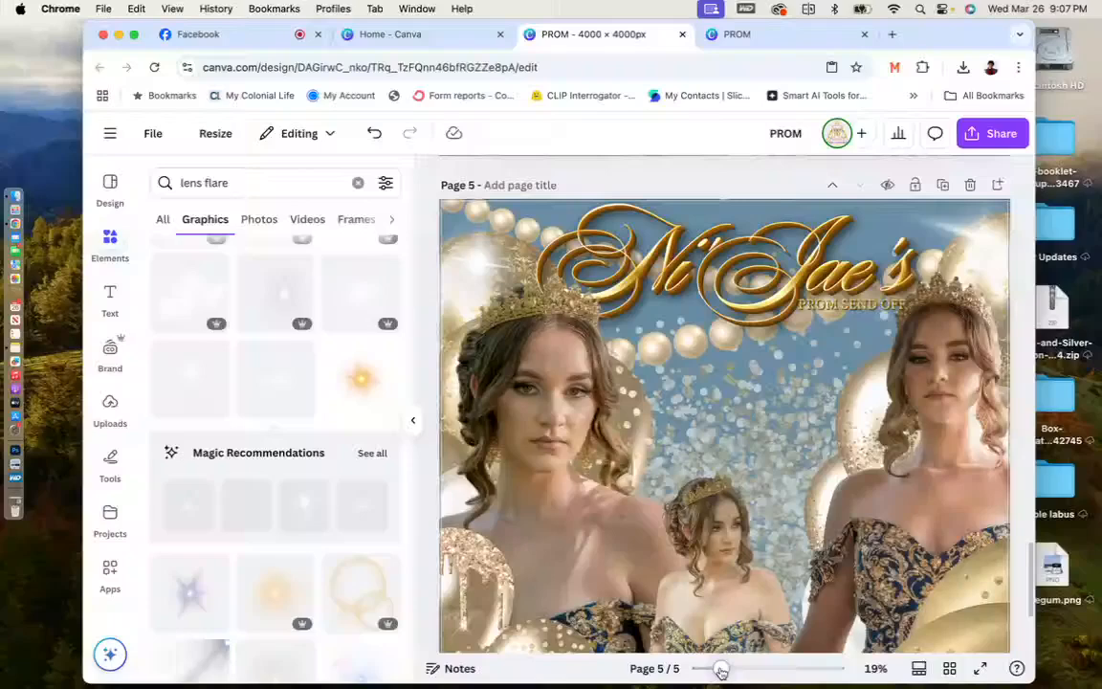
scroll(711, 437, down, 2)
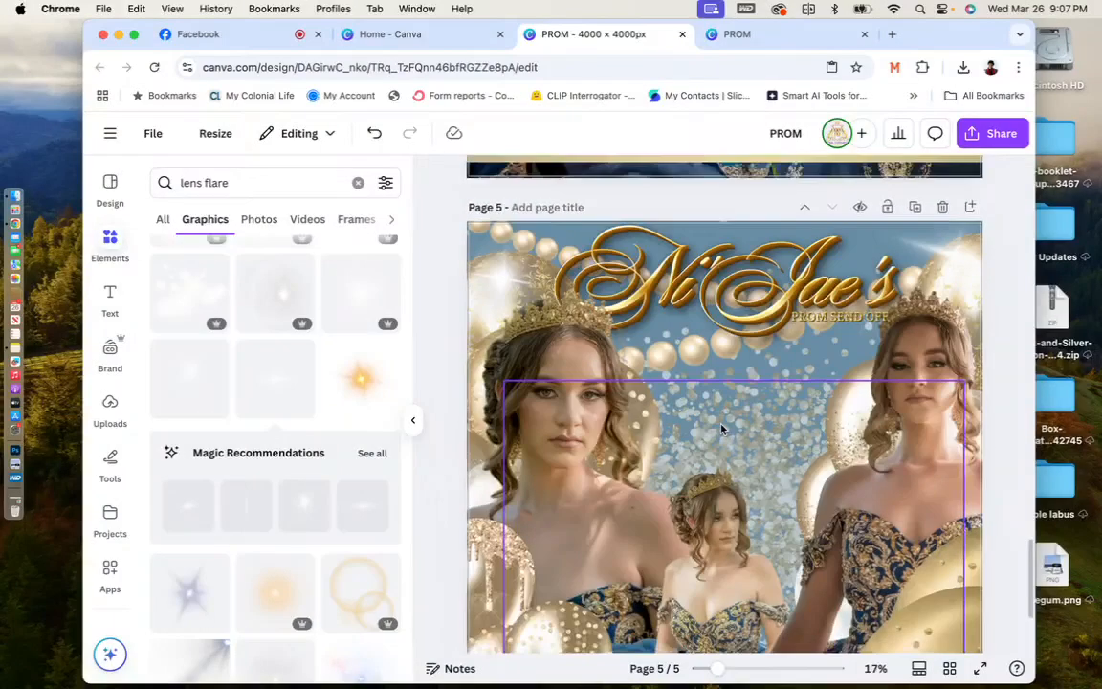
scroll(721, 428, down, 2)
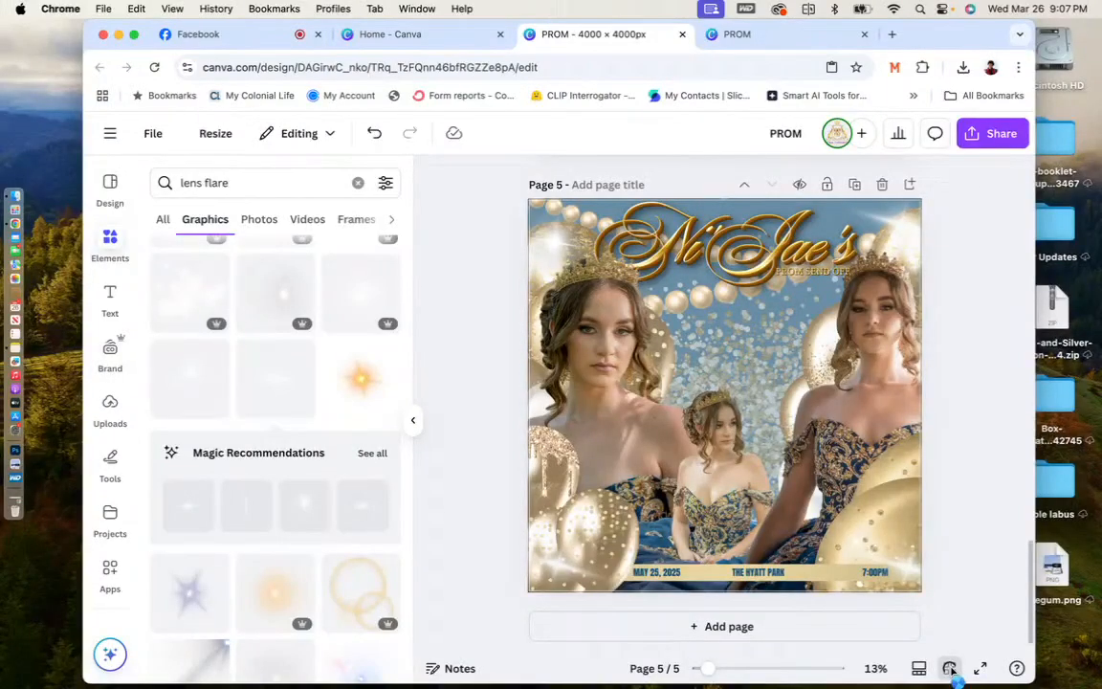
click(949, 668)
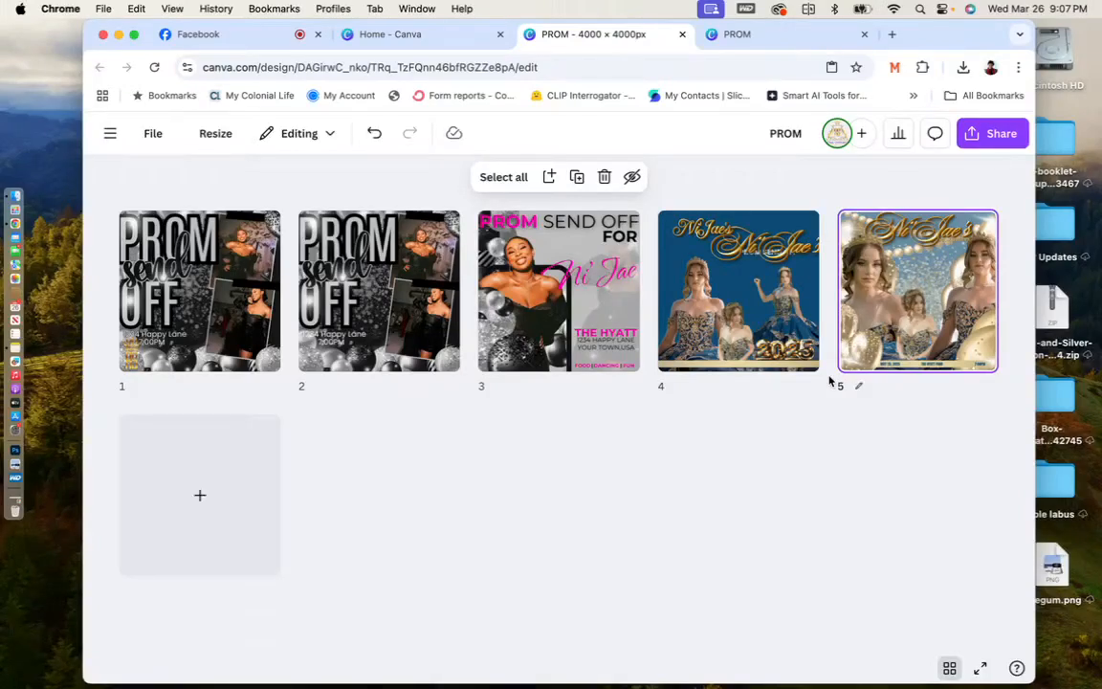
click(742, 295)
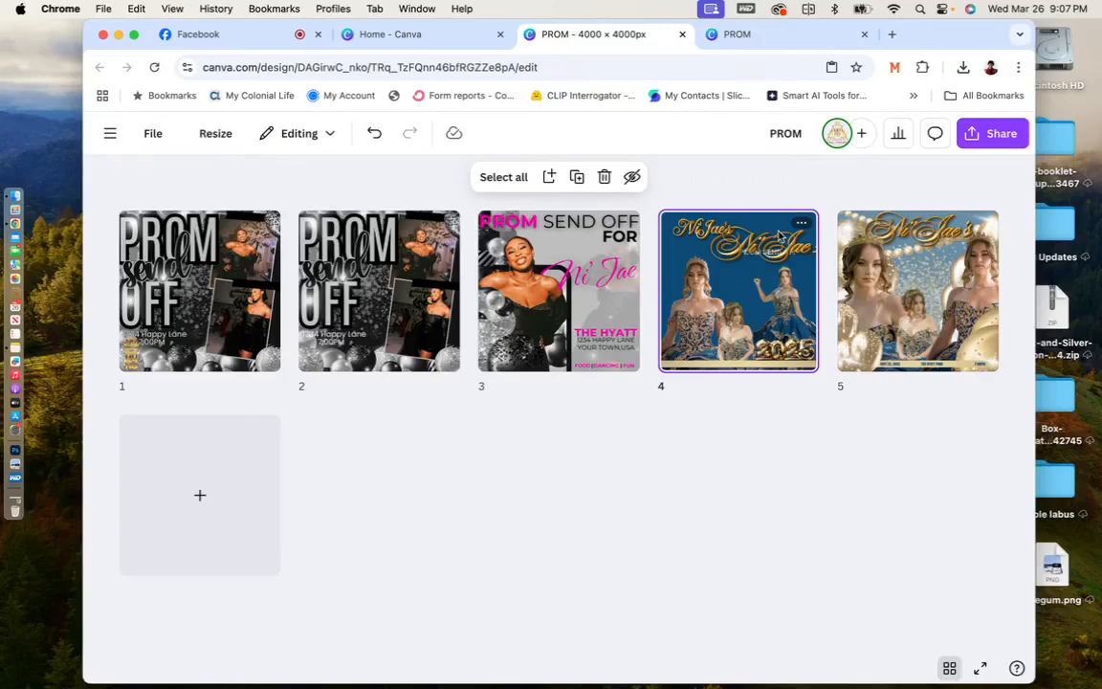
key(Delete)
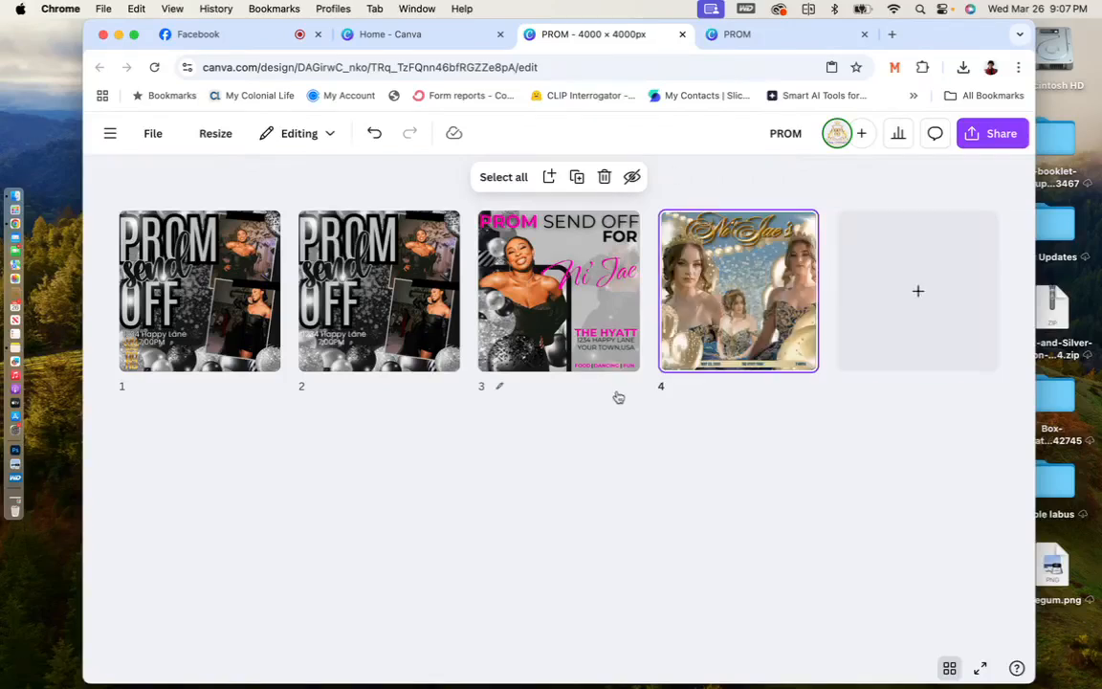
click(227, 306)
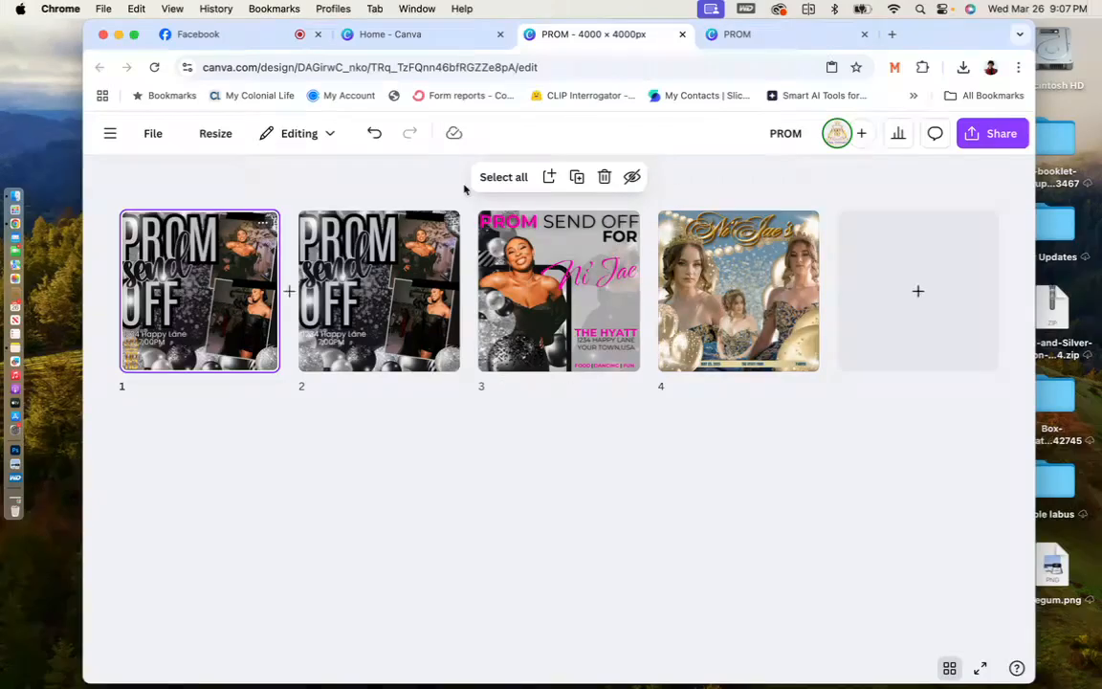
click(604, 178)
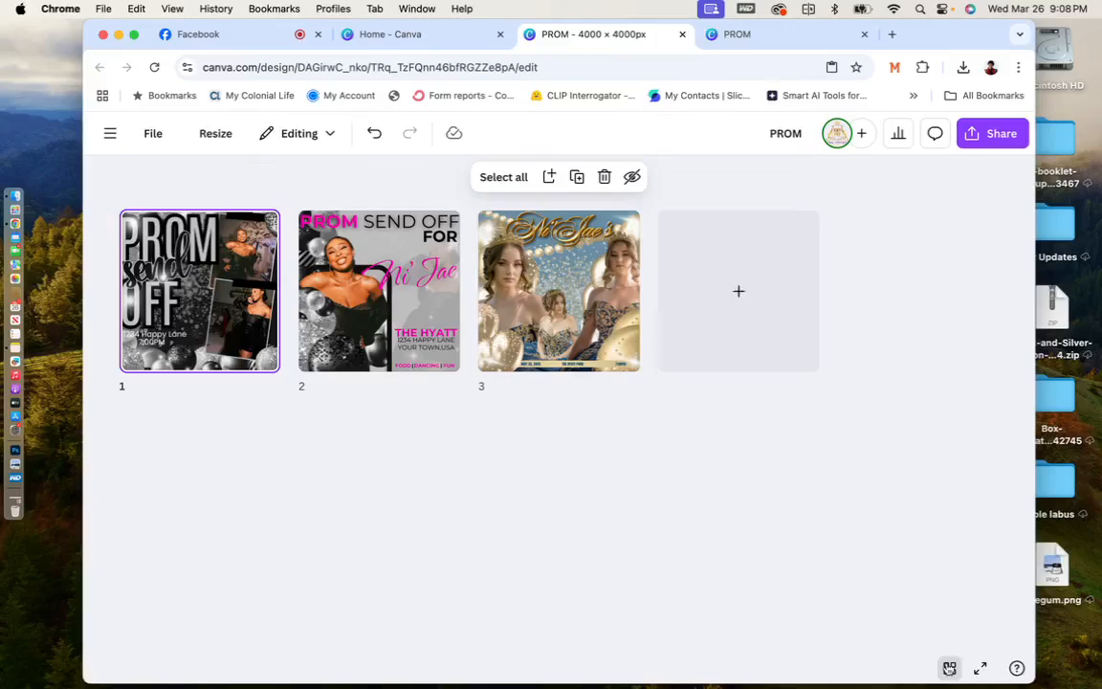
click(949, 668)
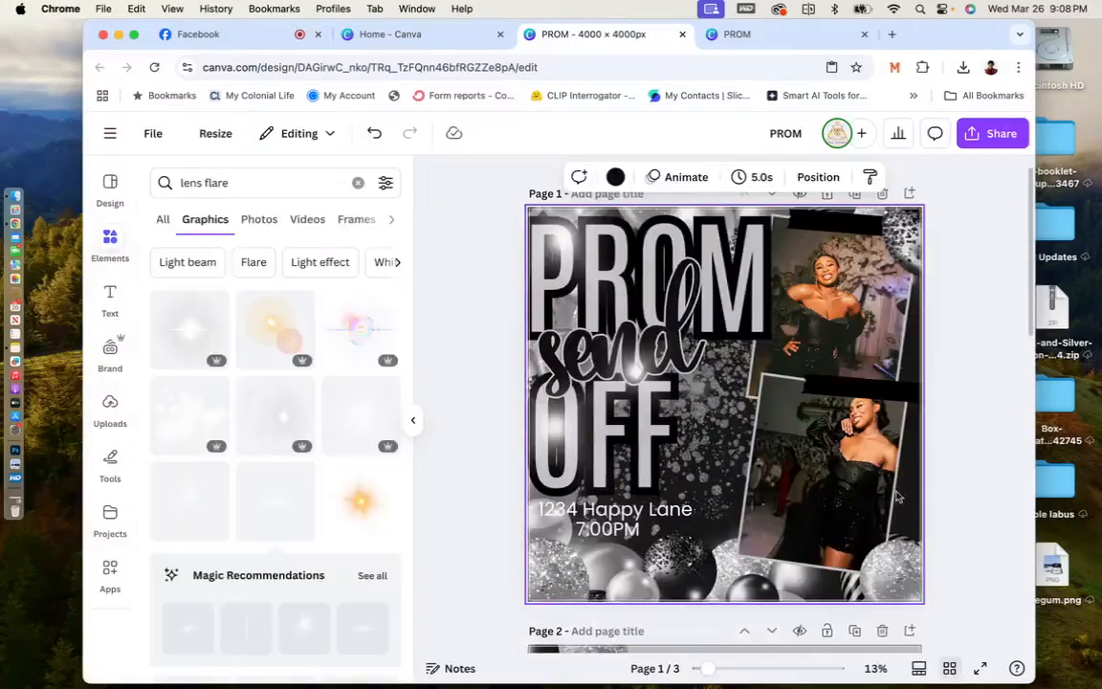
Review the three remaining flyers and examine the gold portrait flyer on page 3 up close.
click(952, 353)
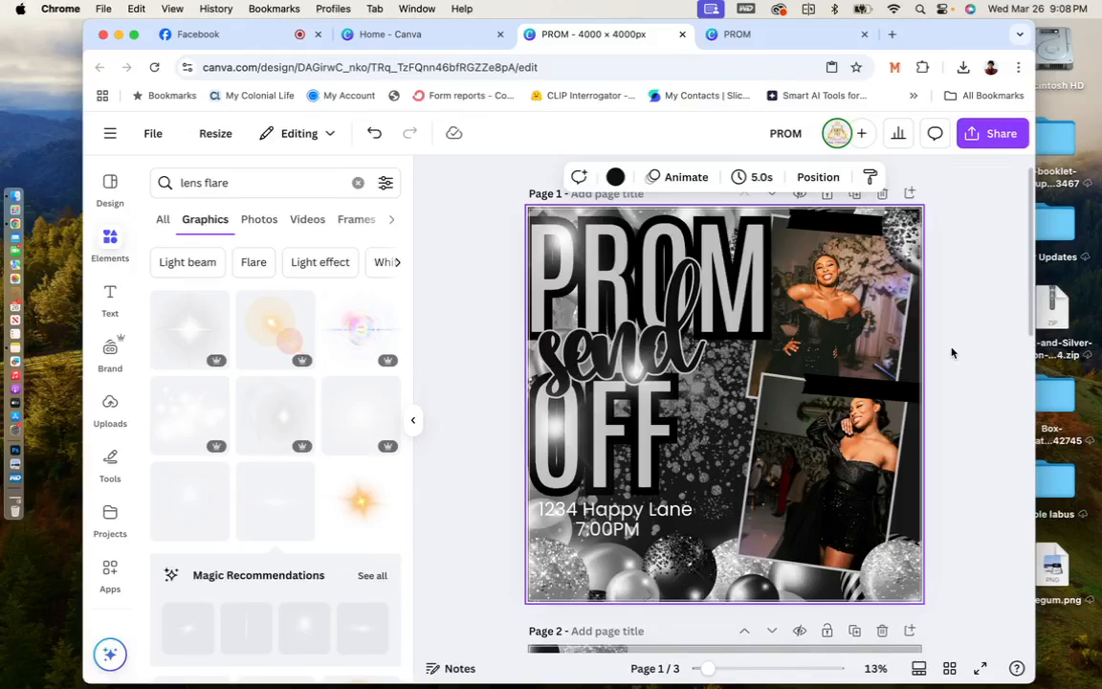
scroll(952, 353, down, 1)
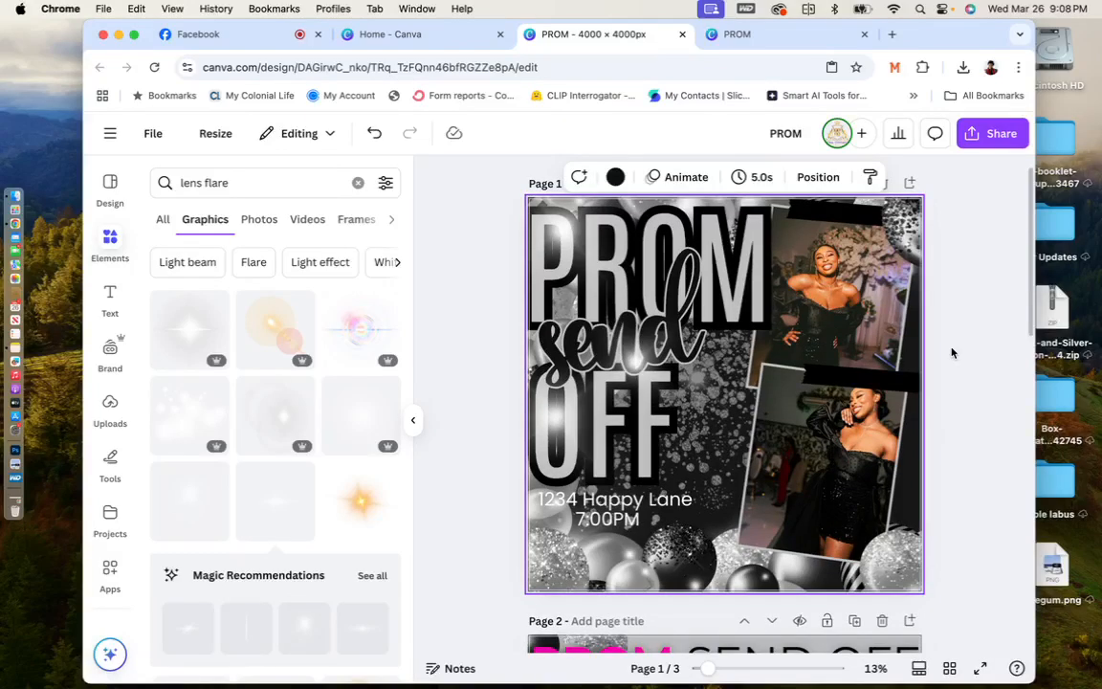
scroll(952, 353, down, 3)
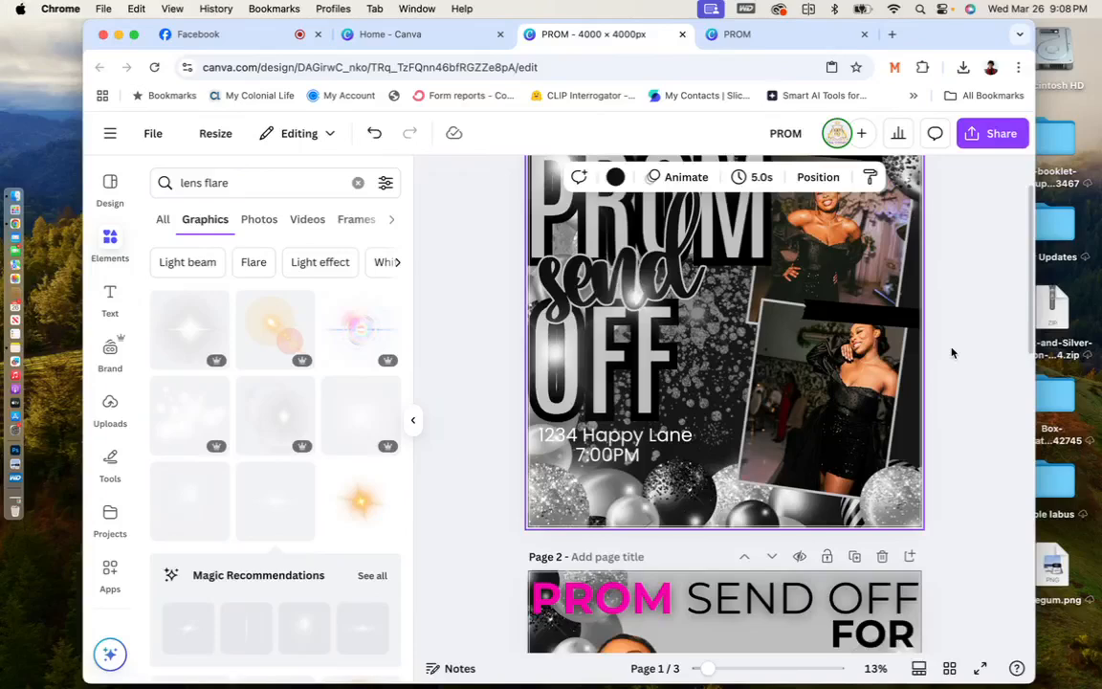
scroll(952, 353, down, 10)
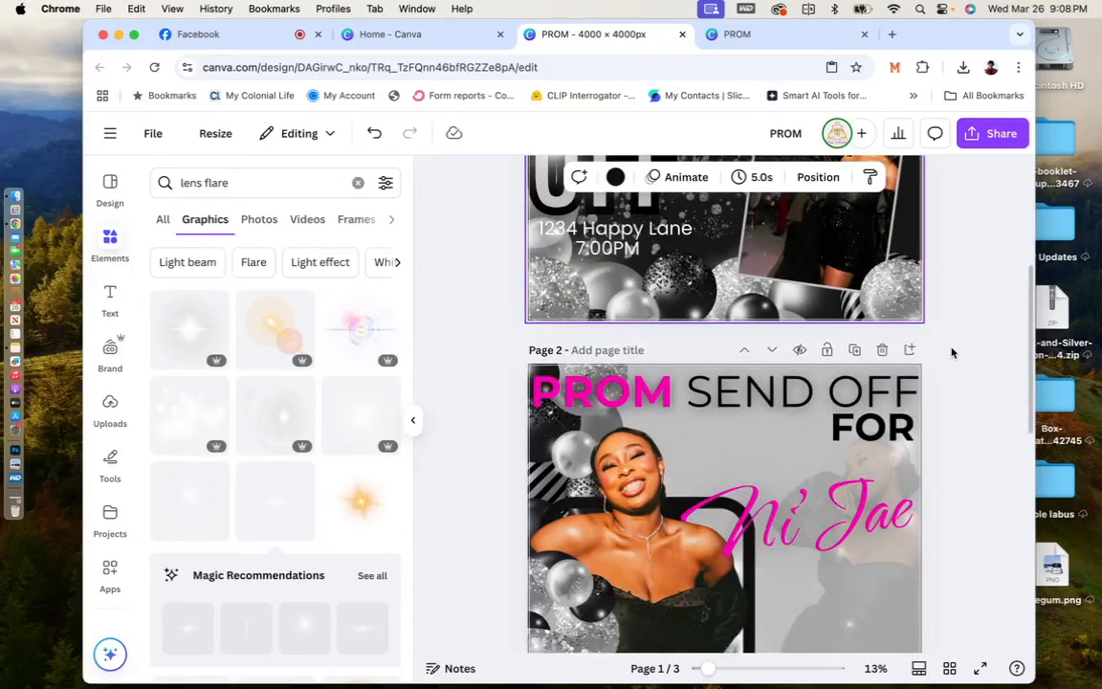
scroll(952, 353, down, 10)
scroll(952, 353, up, 1)
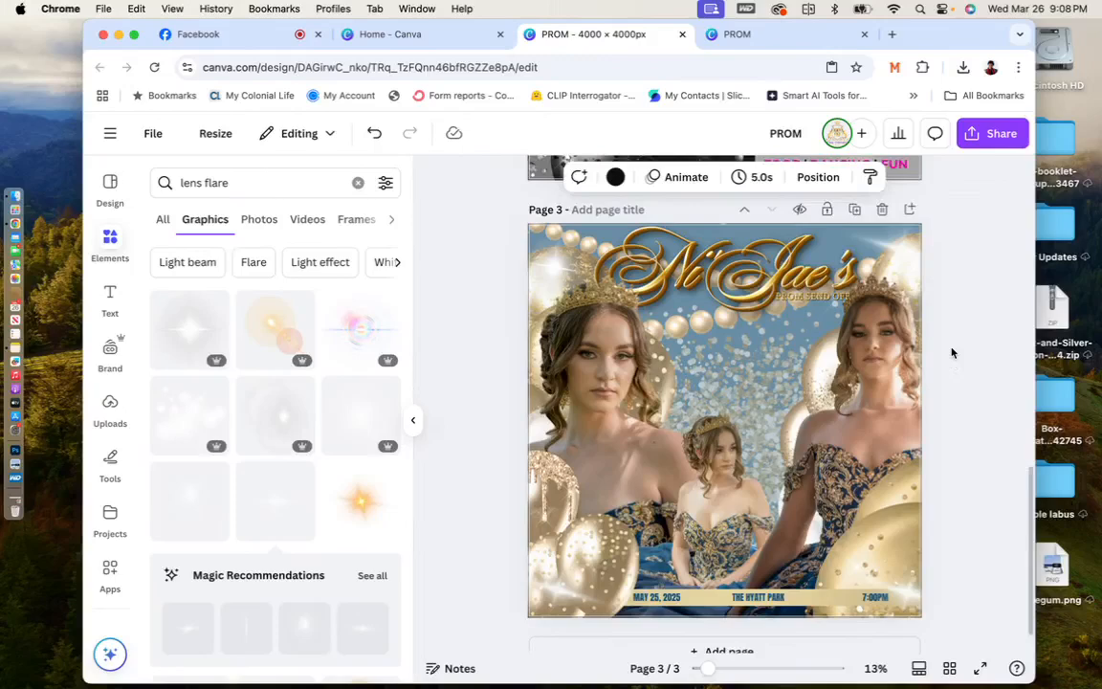
drag(709, 669, 722, 671)
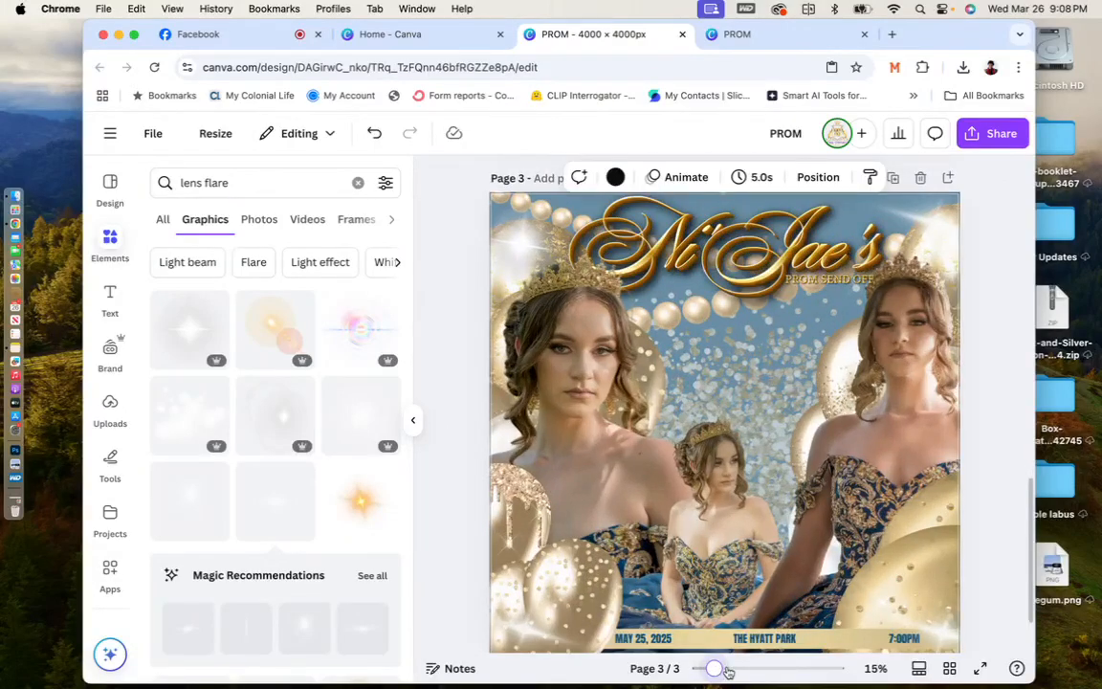
drag(727, 672, 731, 671)
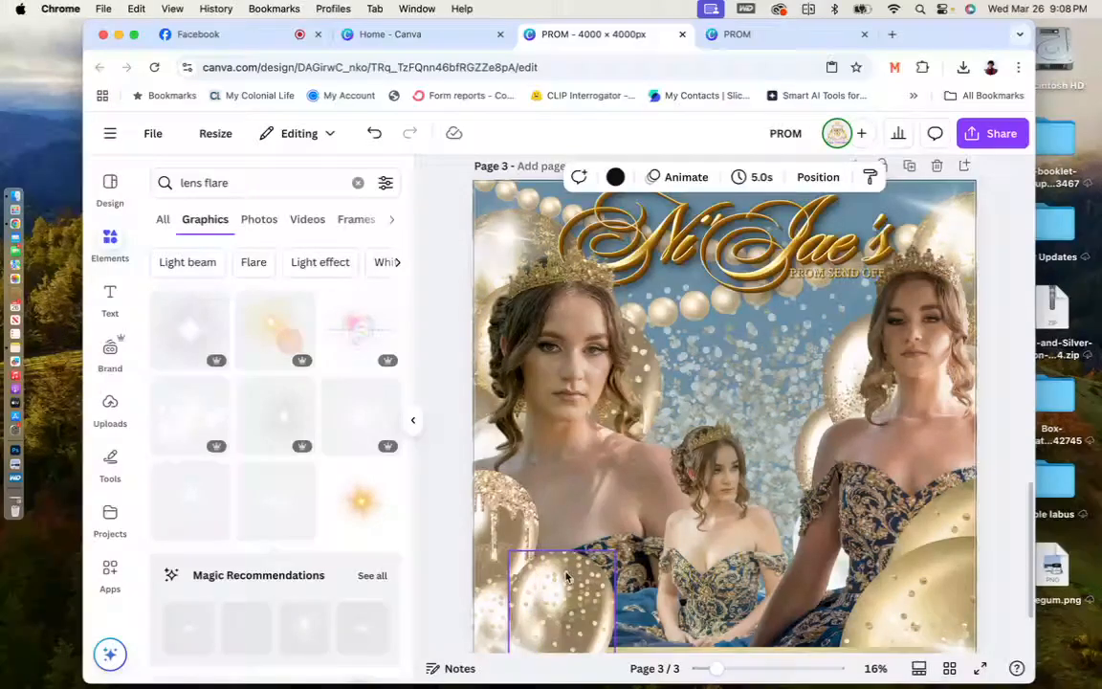
scroll(762, 255, up, 1)
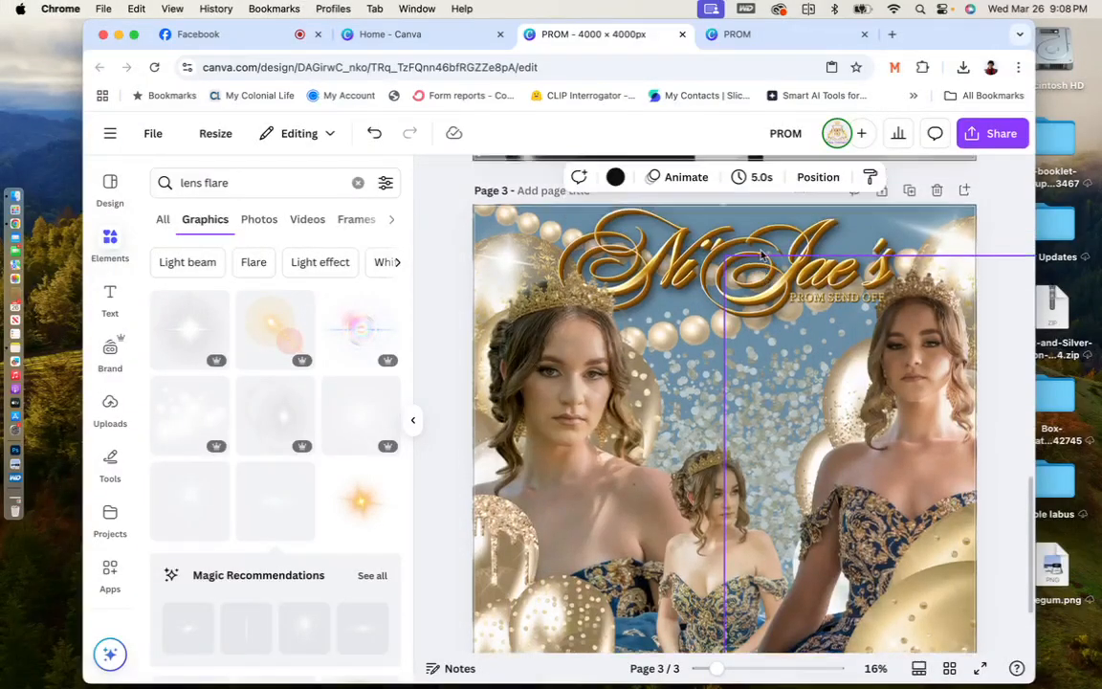
Open Creative Fabrica in a new browser tab and view the product listings in the Royal Statements store.
scroll(762, 255, up, 2)
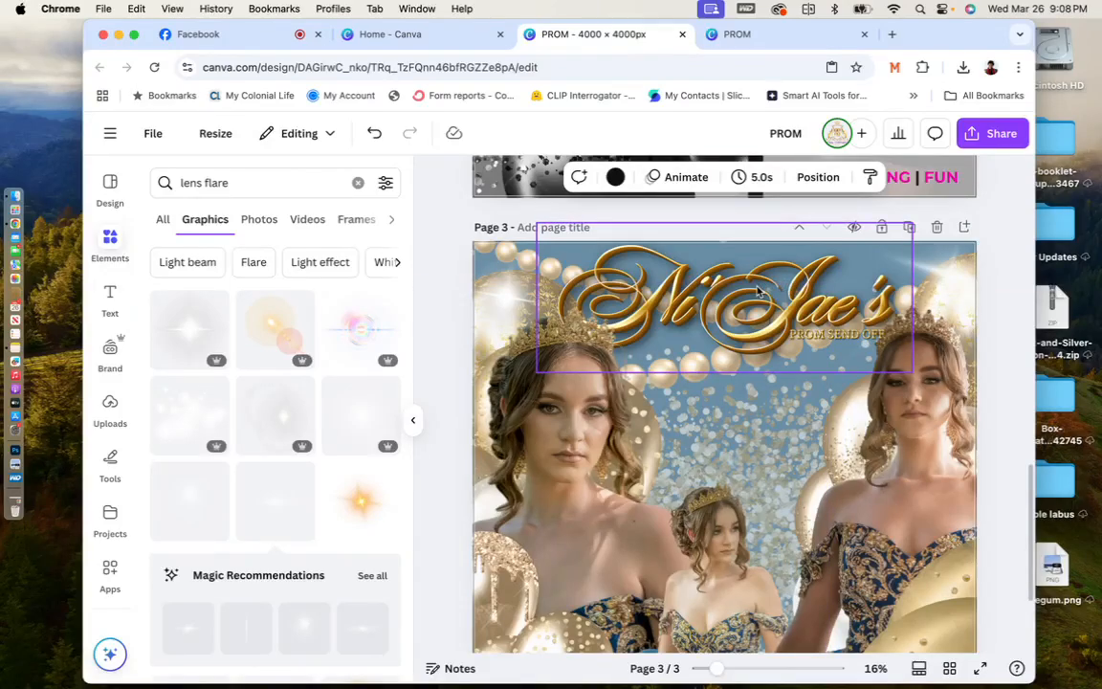
scroll(757, 290, down, 4)
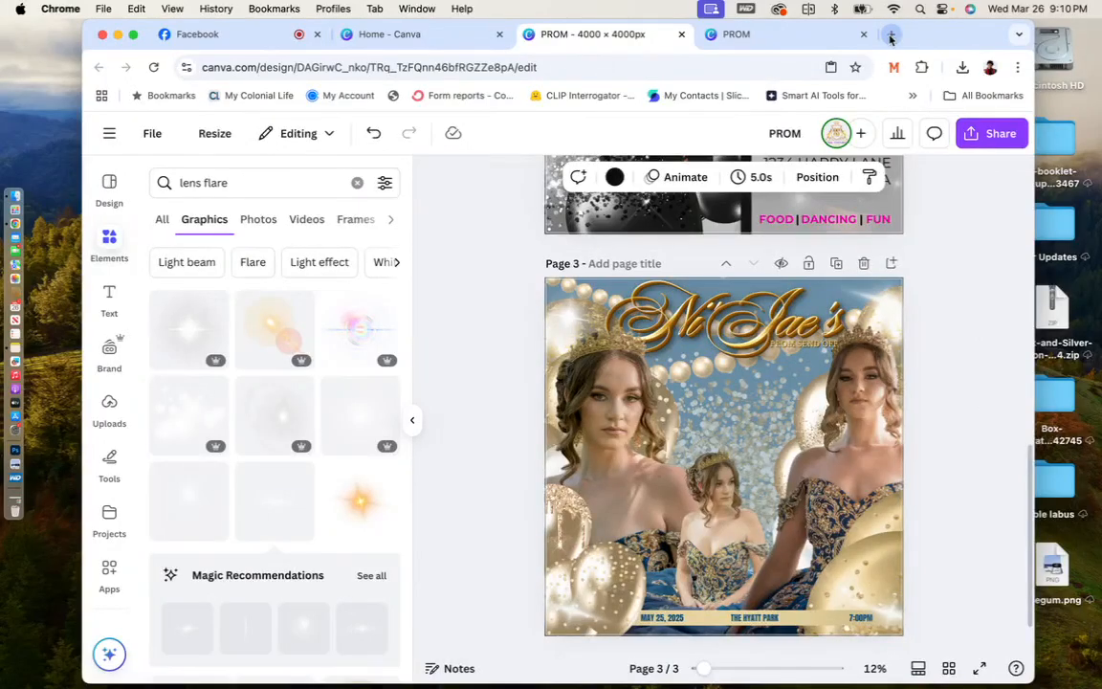
click(890, 35)
text(cre)
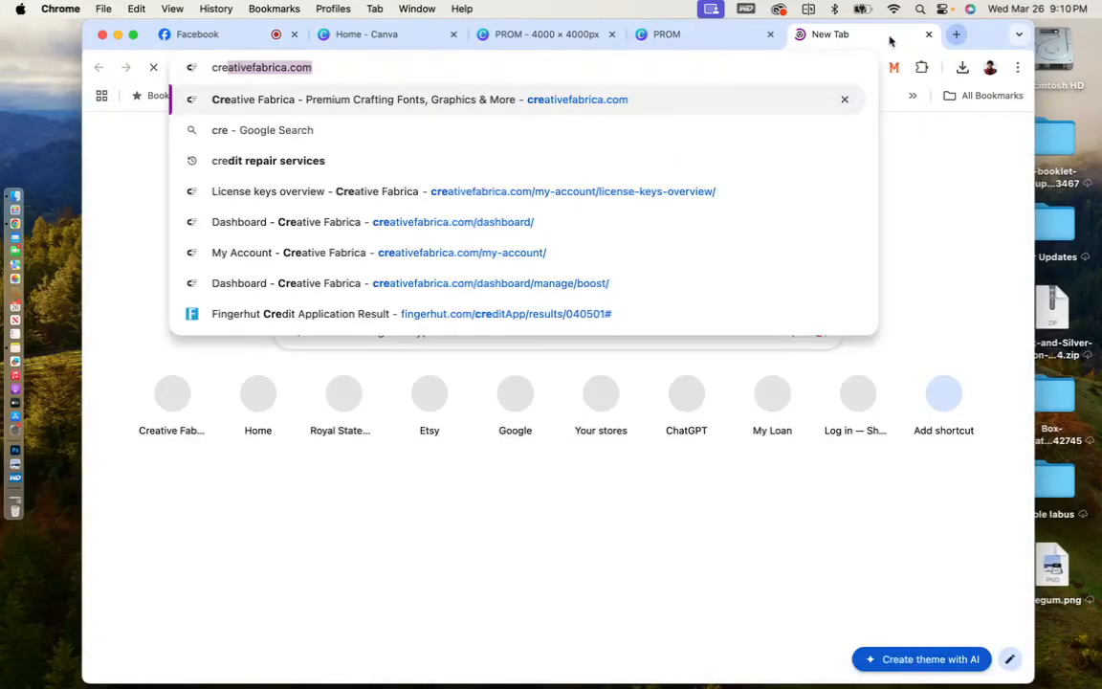
key(Return)
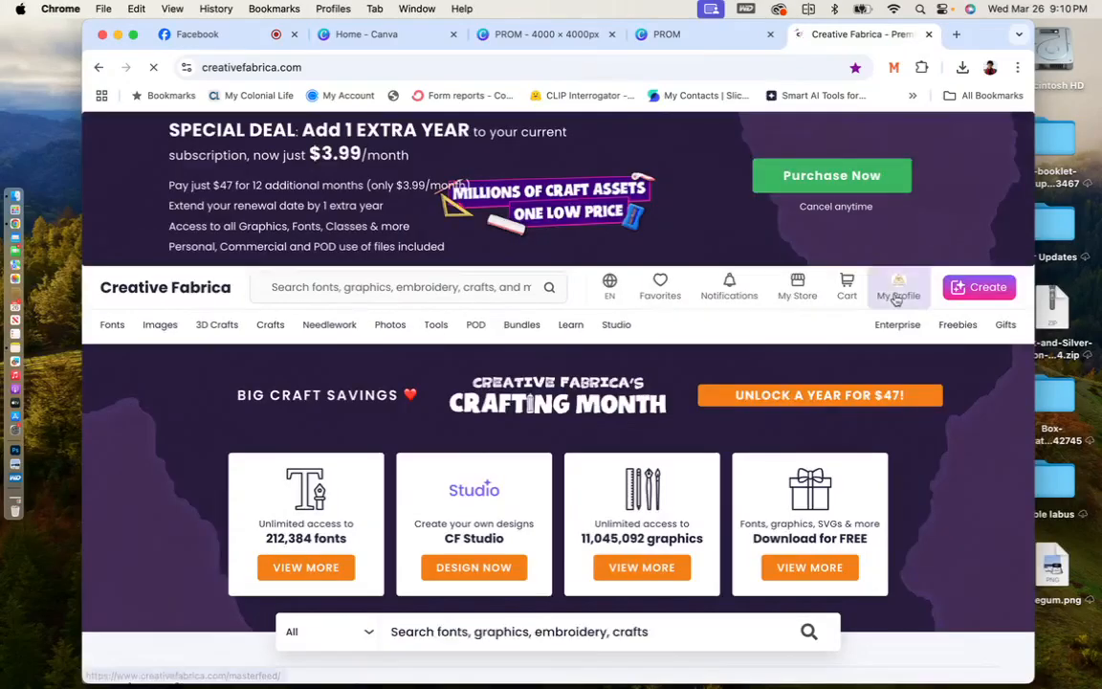
click(806, 295)
click(804, 337)
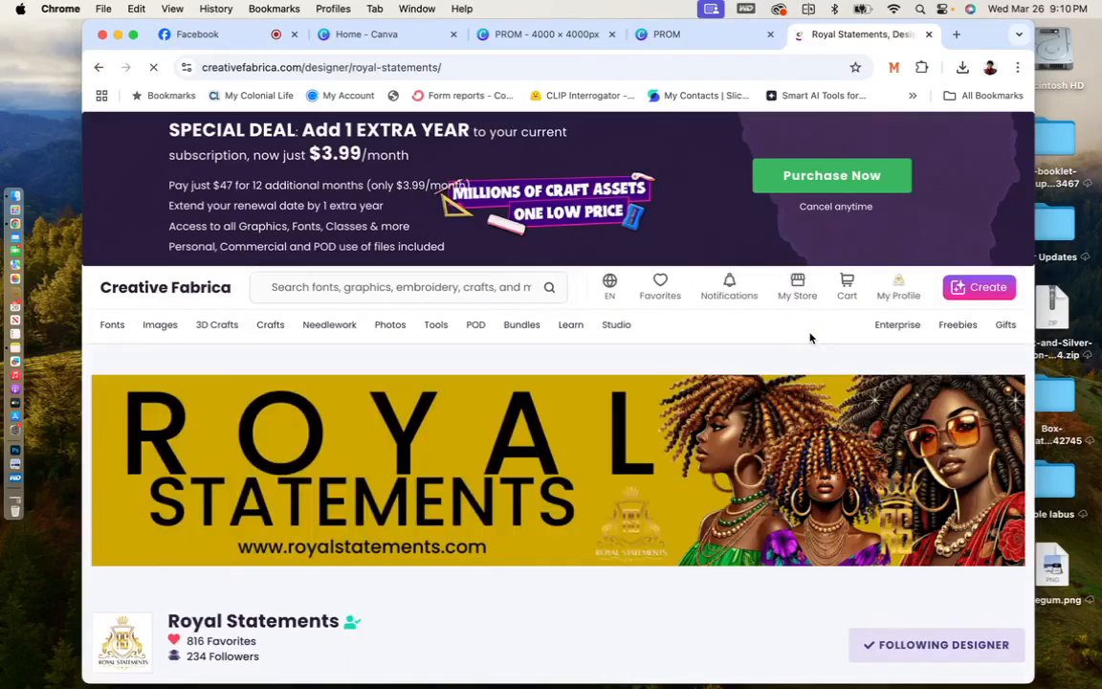
scroll(662, 450, down, 5)
scroll(662, 451, down, 3)
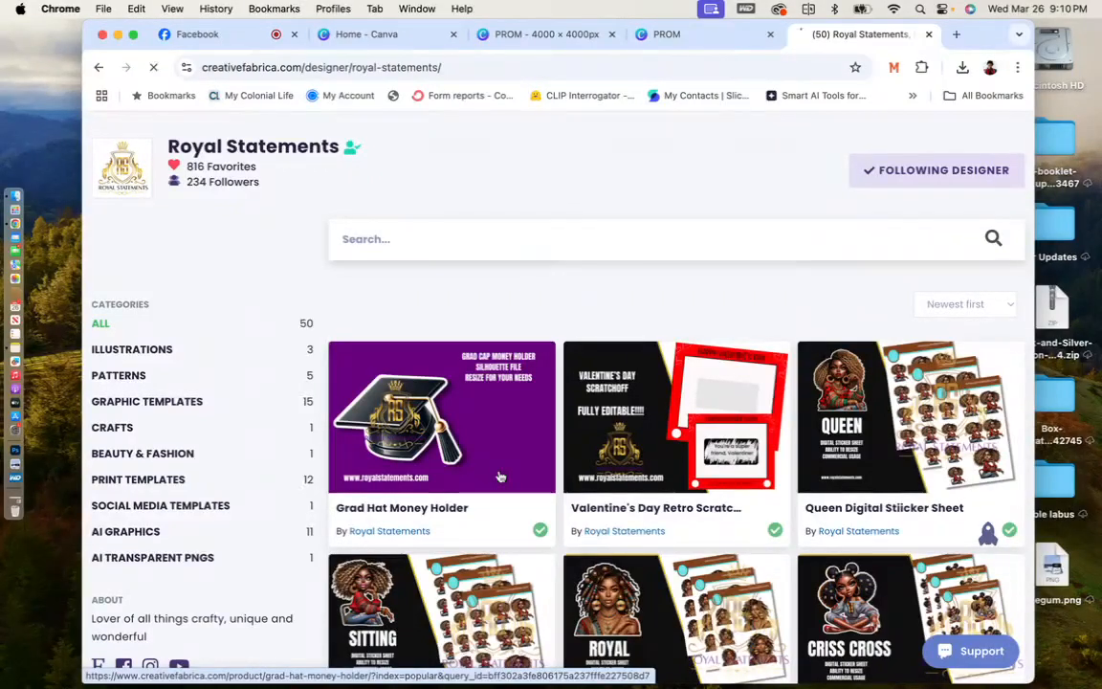
Open the Grad Hat Money Holder product, review its description and view its second preview image.
click(500, 476)
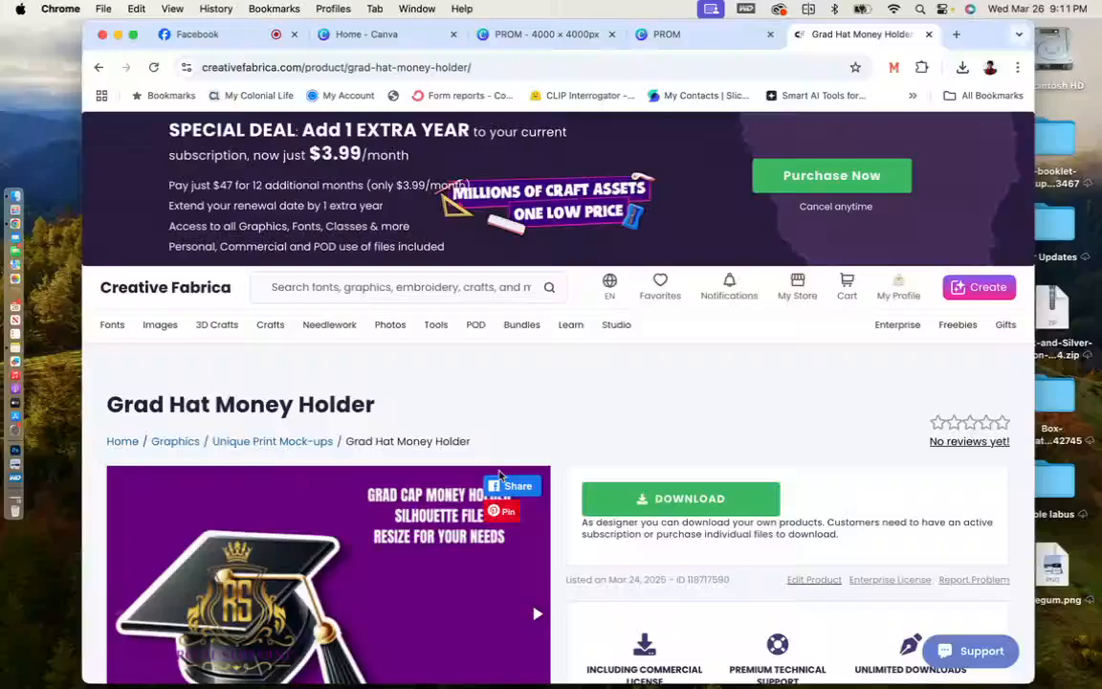
scroll(498, 476, down, 5)
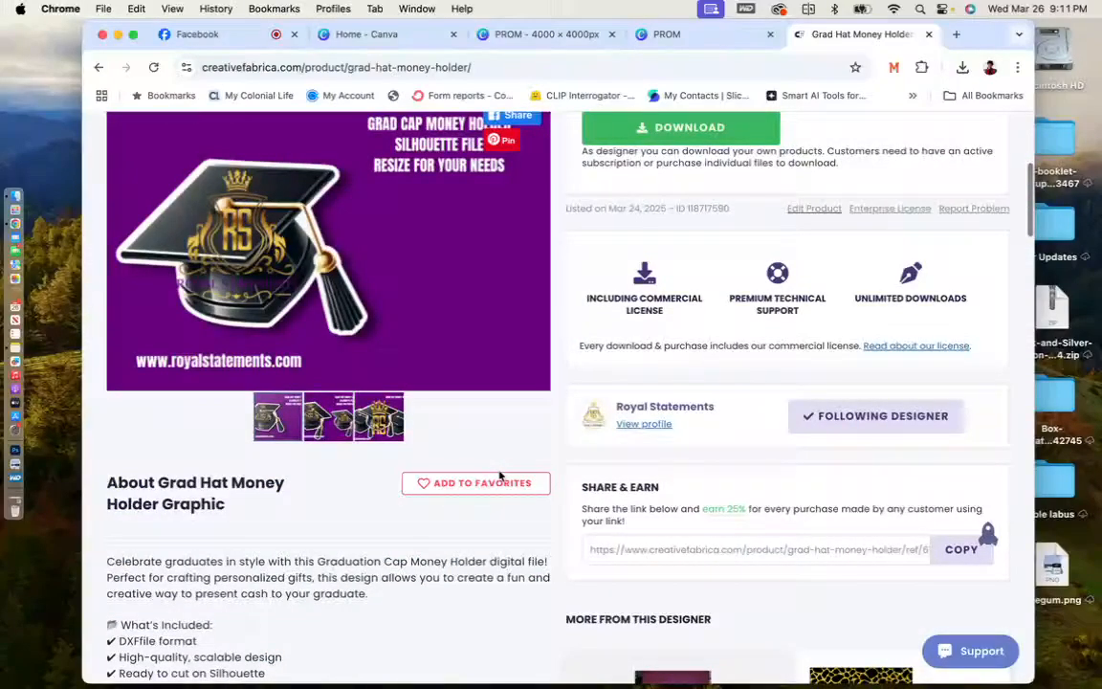
scroll(498, 476, down, 4)
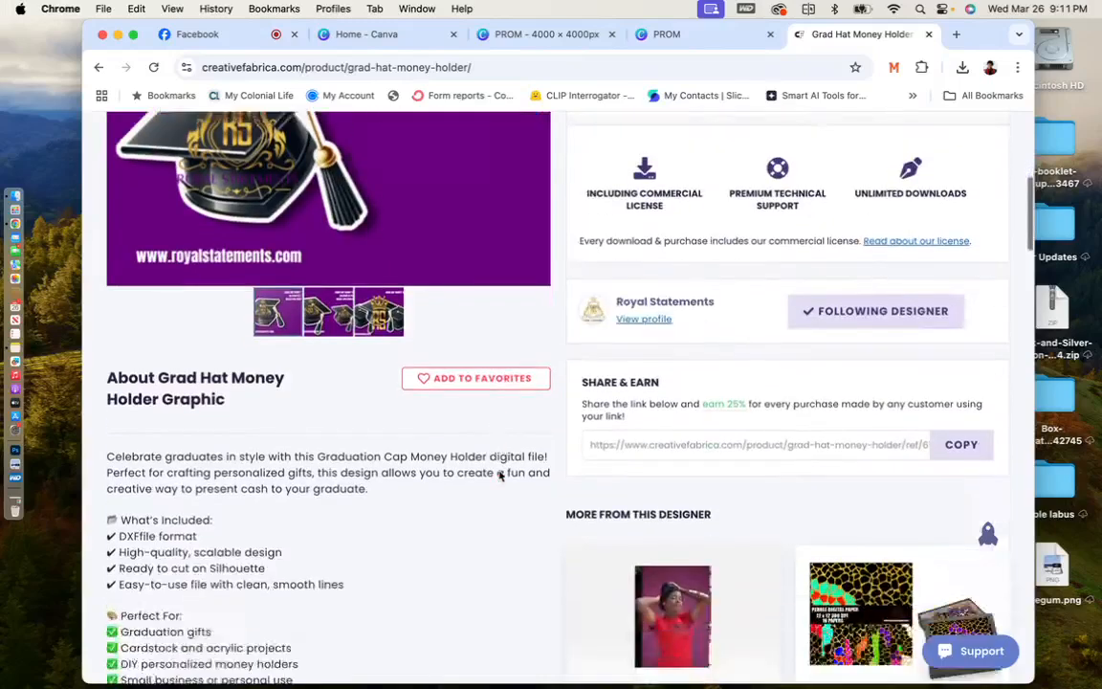
scroll(499, 475, down, 6)
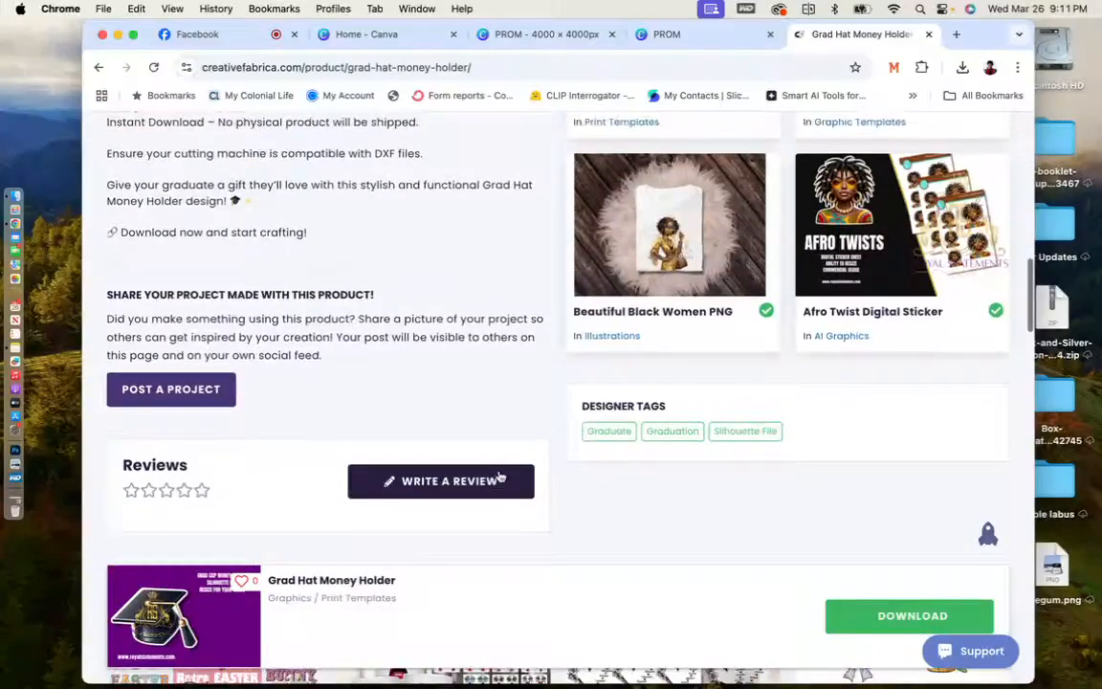
scroll(498, 475, up, 12)
scroll(501, 478, up, 1)
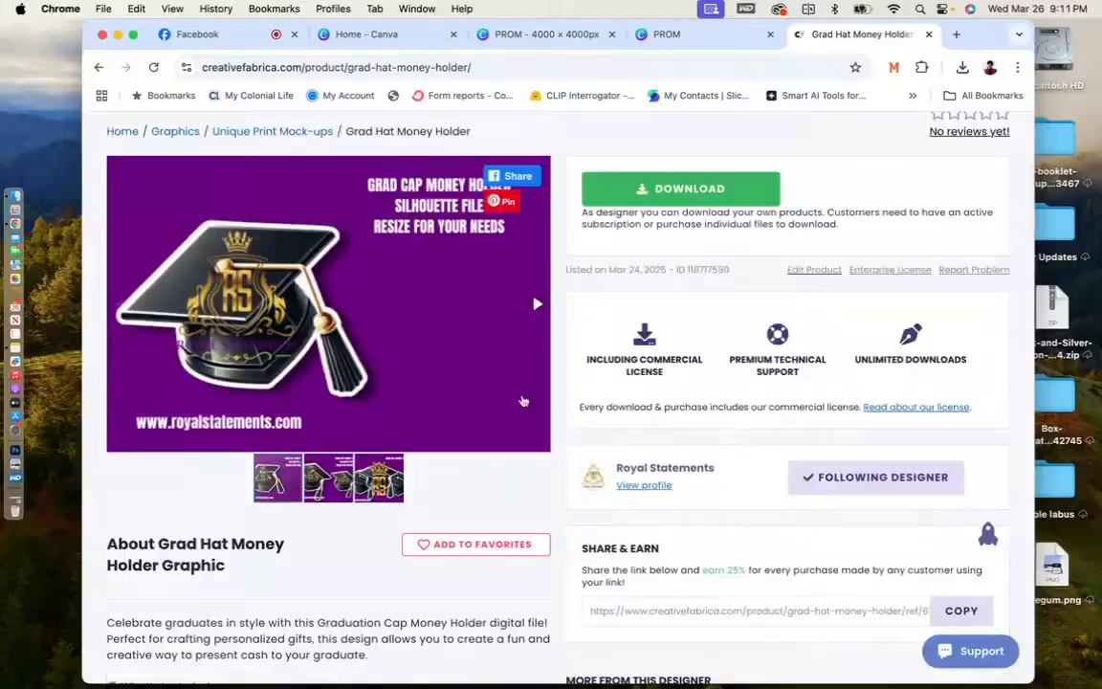
click(540, 305)
Go to royalstatements.com and open the Digital Downloads collection to view its products.
click(564, 65)
text(www.ro)
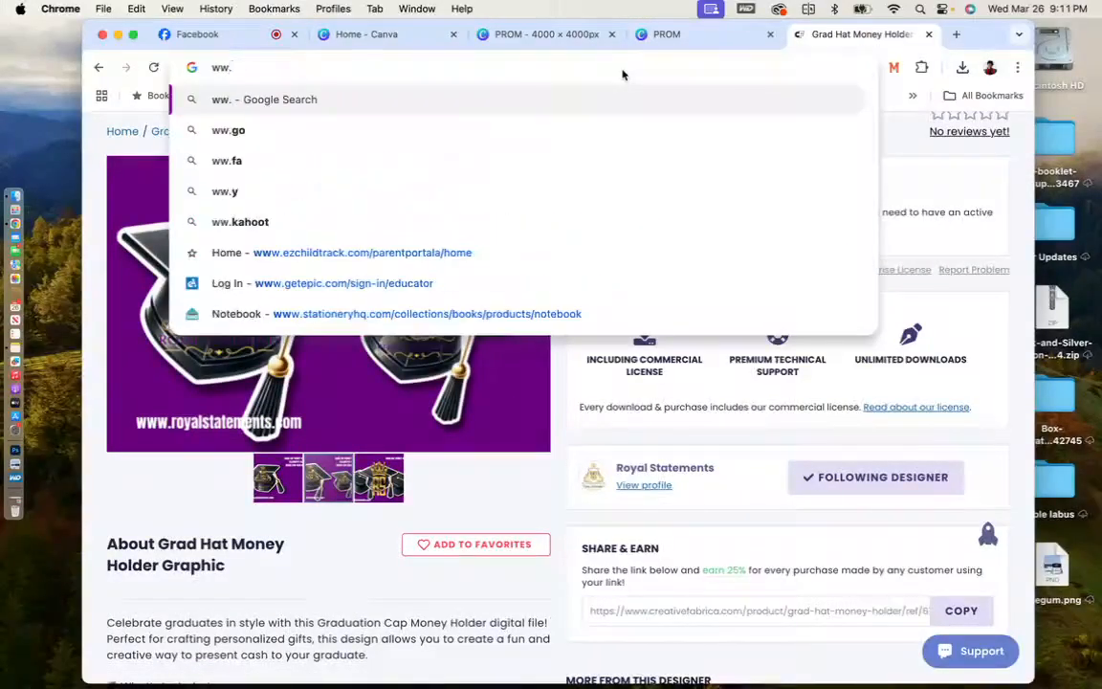
key(BackSpace)
key(BackSpace)
key(BackSpace)
text(w.royalsr)
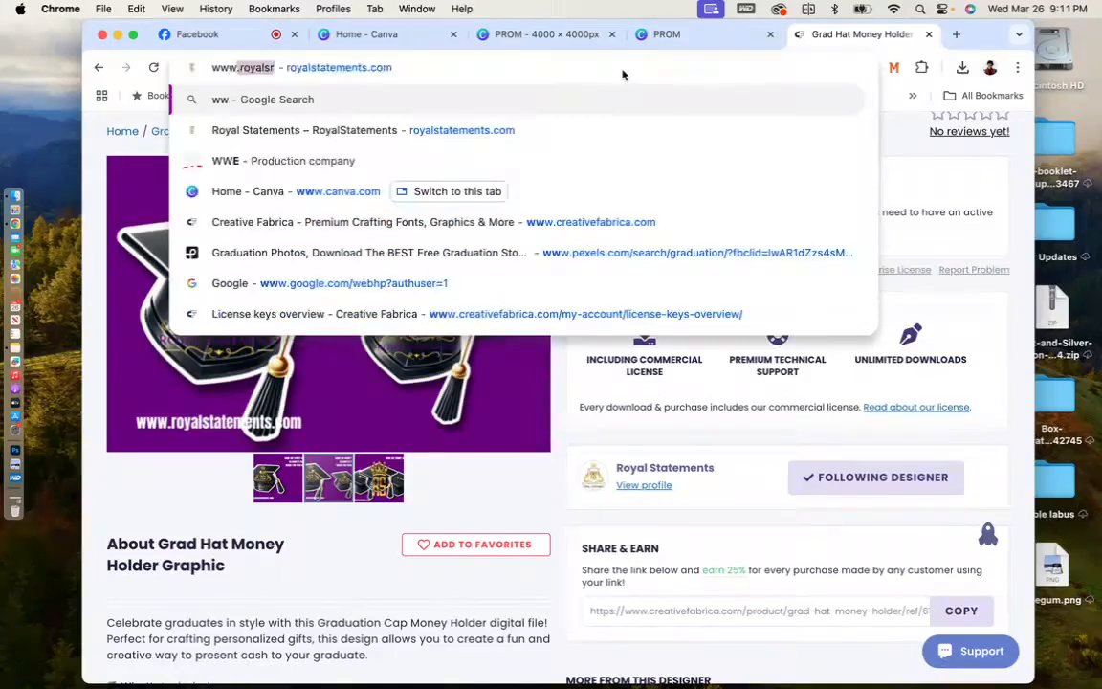
key(Return)
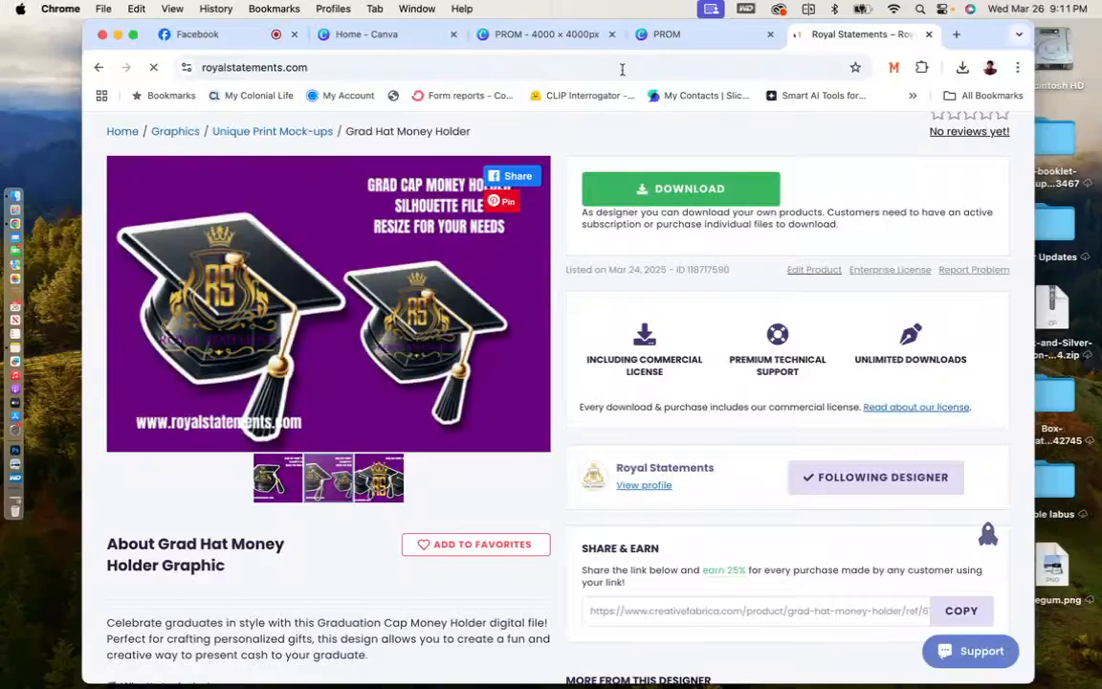
click(250, 334)
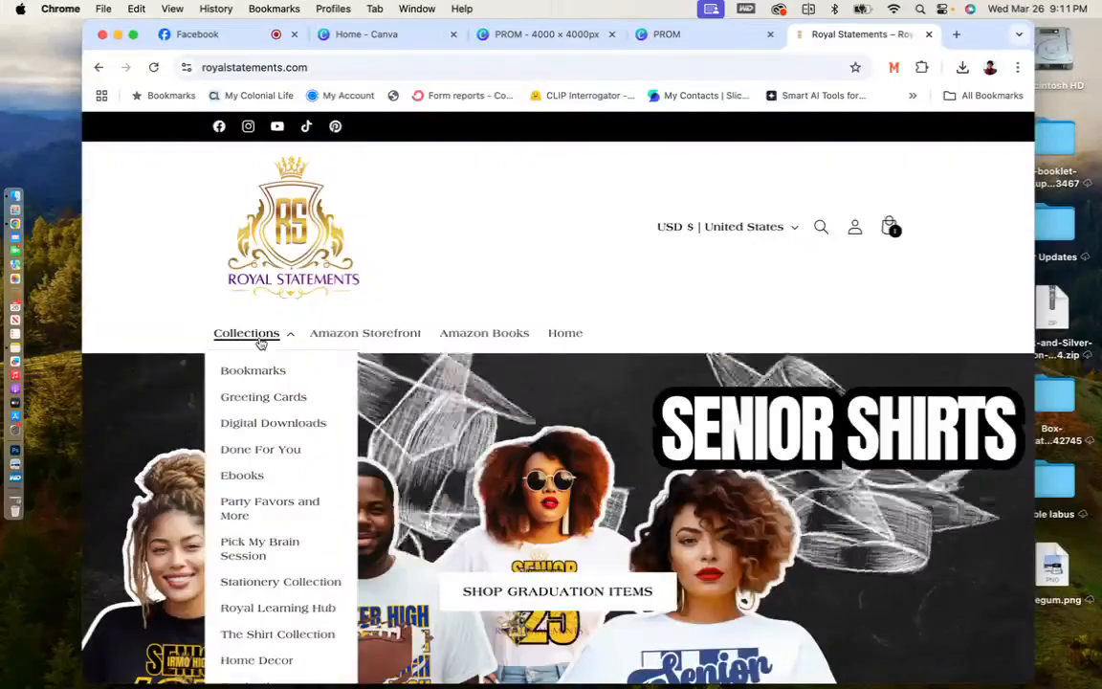
click(264, 422)
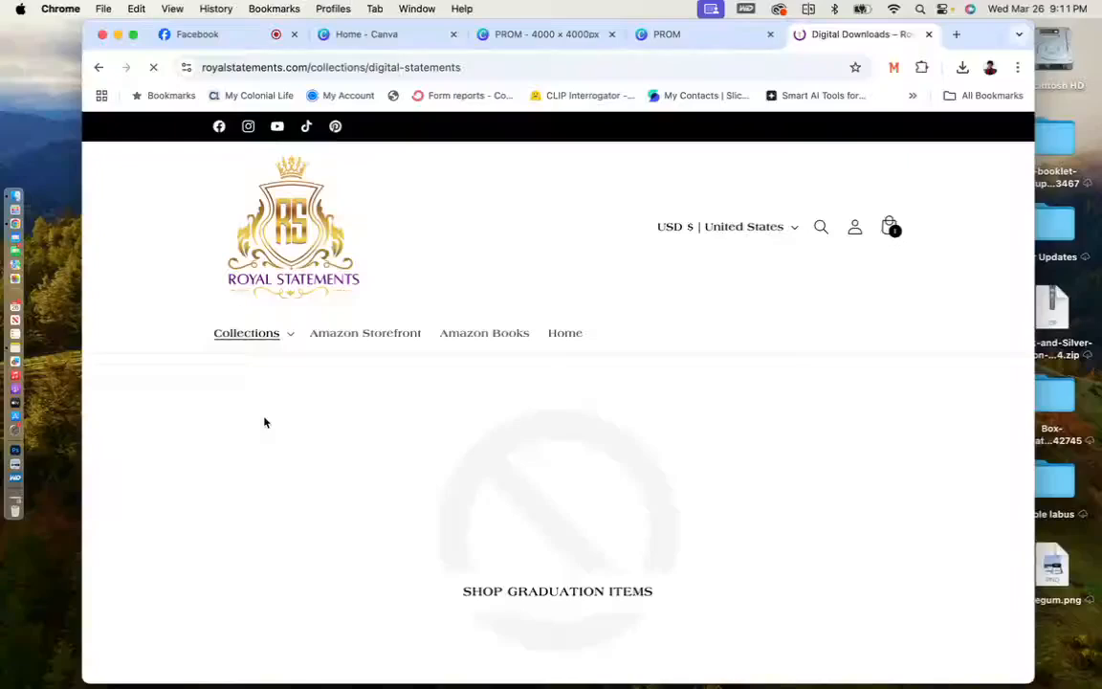
scroll(470, 352, down, 6)
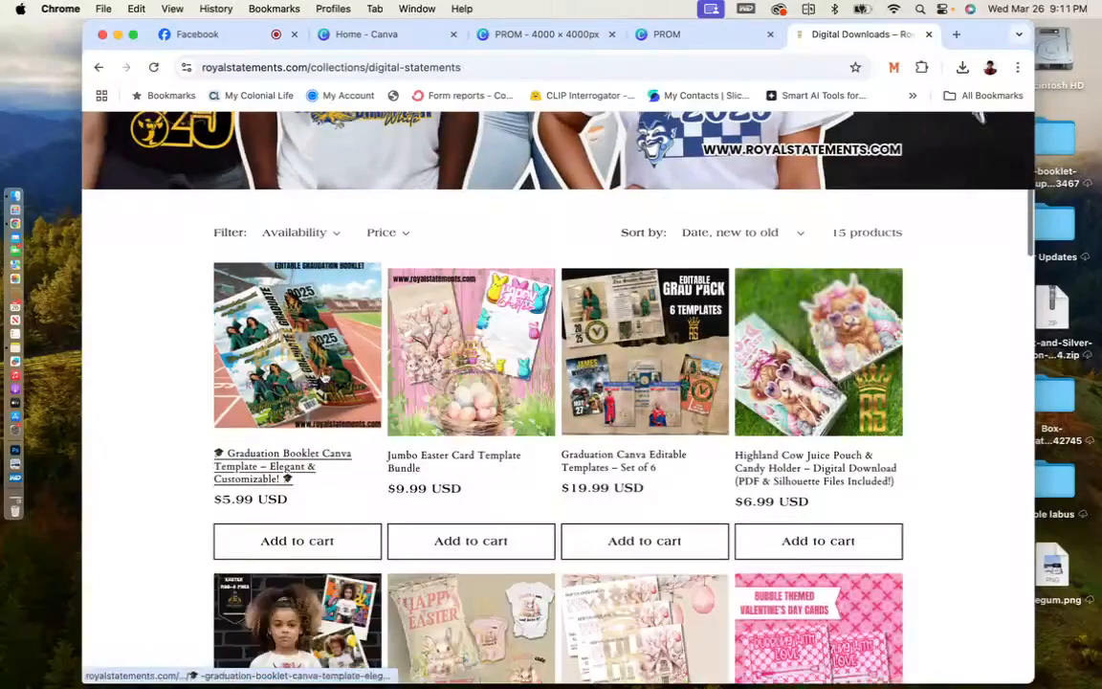
View the Graduation Booklet Canva Template product page and return to the Digital Downloads collection.
click(326, 381)
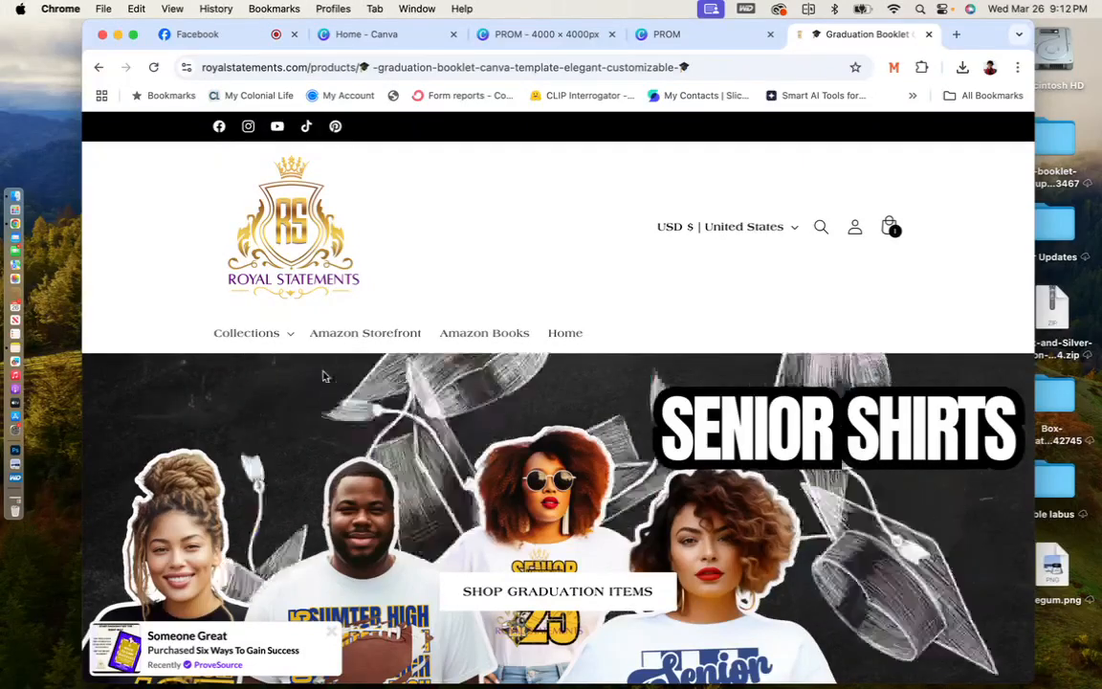
scroll(322, 376, down, 10)
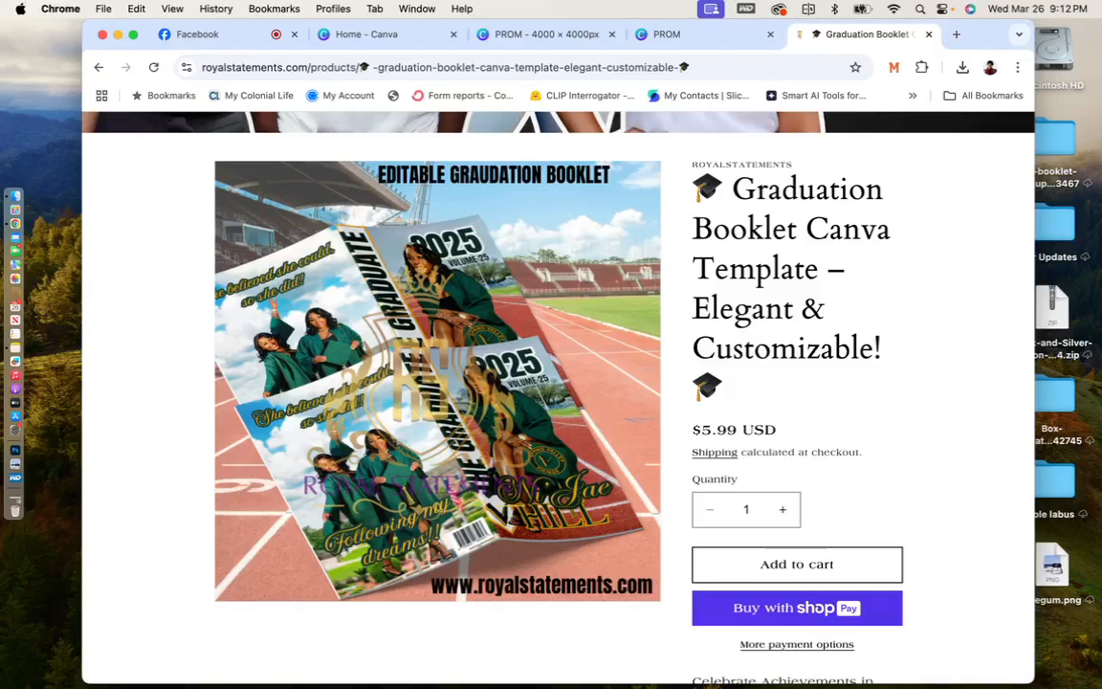
click(98, 68)
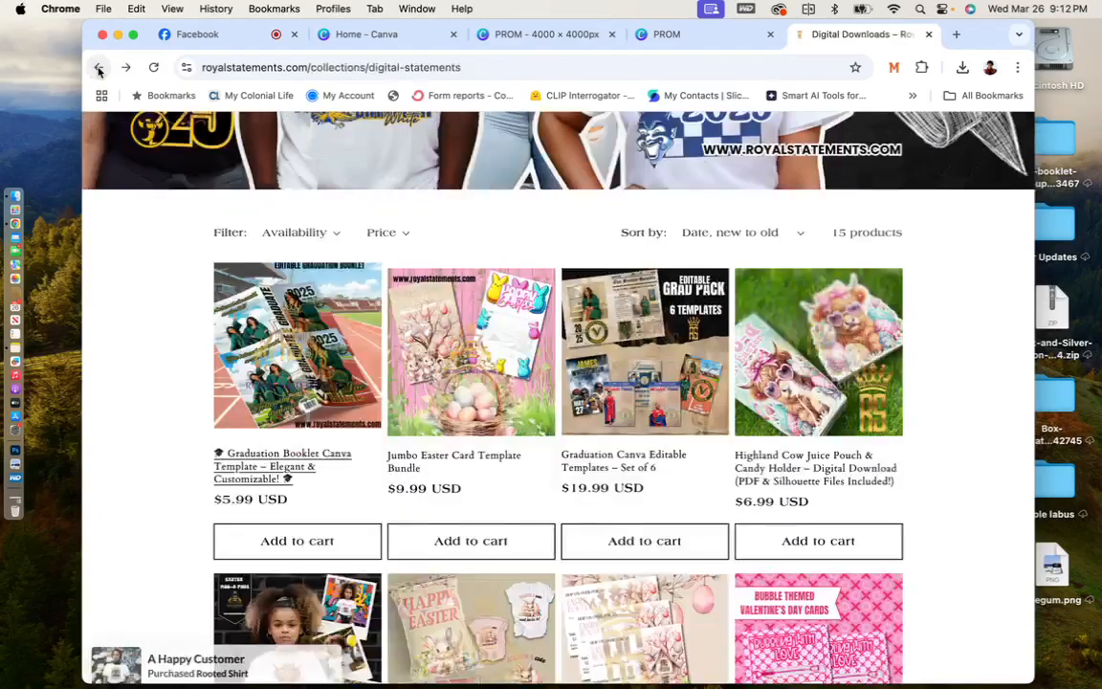
Open the Graduation Canva Editable Templates – Set of 6 product and view its preview image and details.
scroll(431, 459, down, 2)
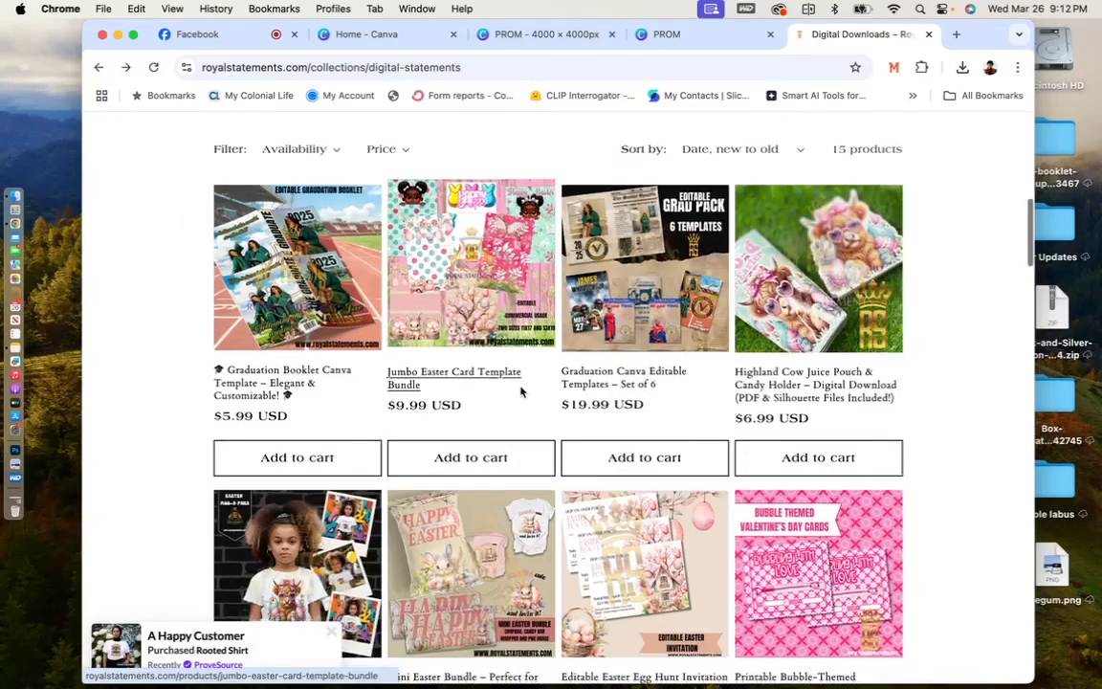
click(625, 335)
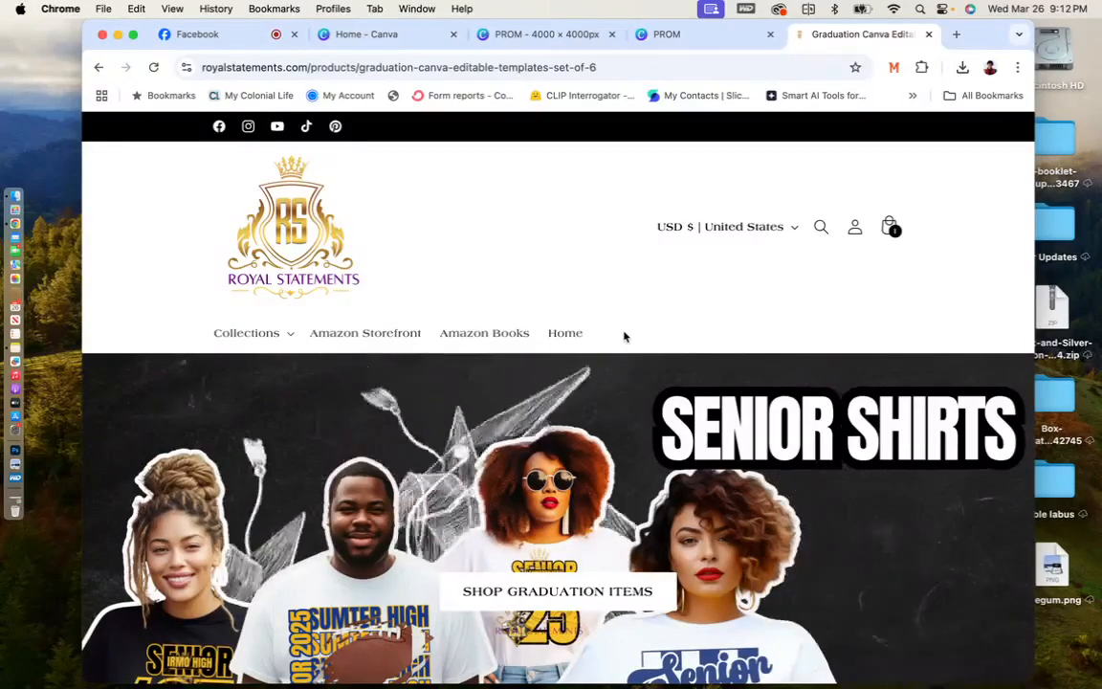
scroll(623, 336, down, 4)
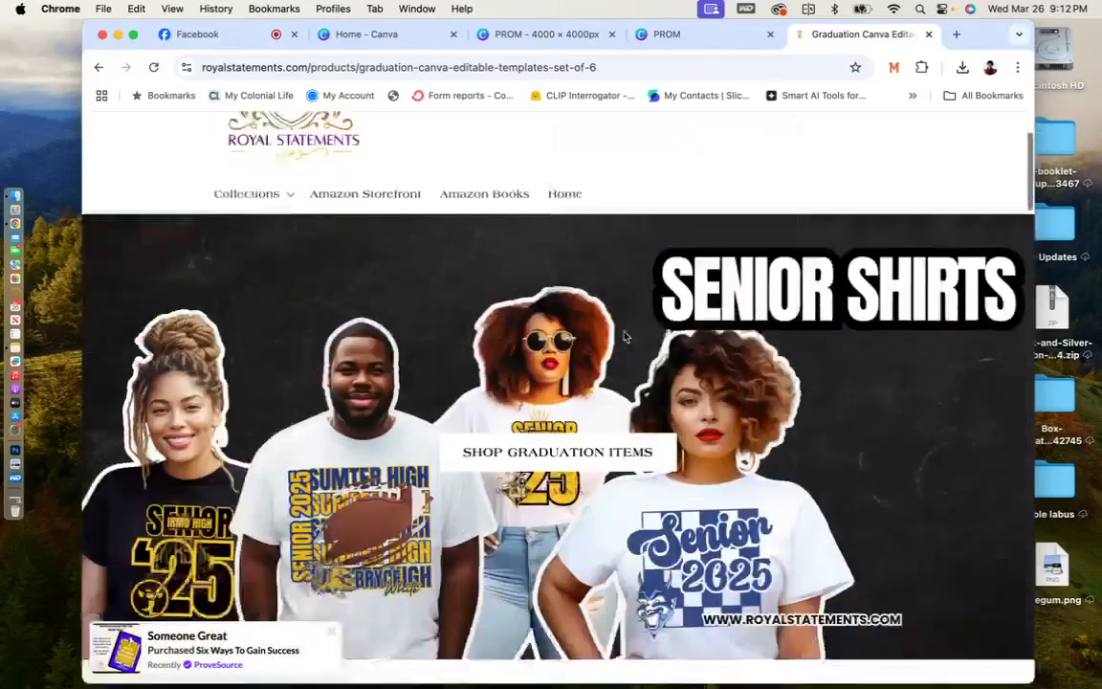
scroll(624, 335, down, 3)
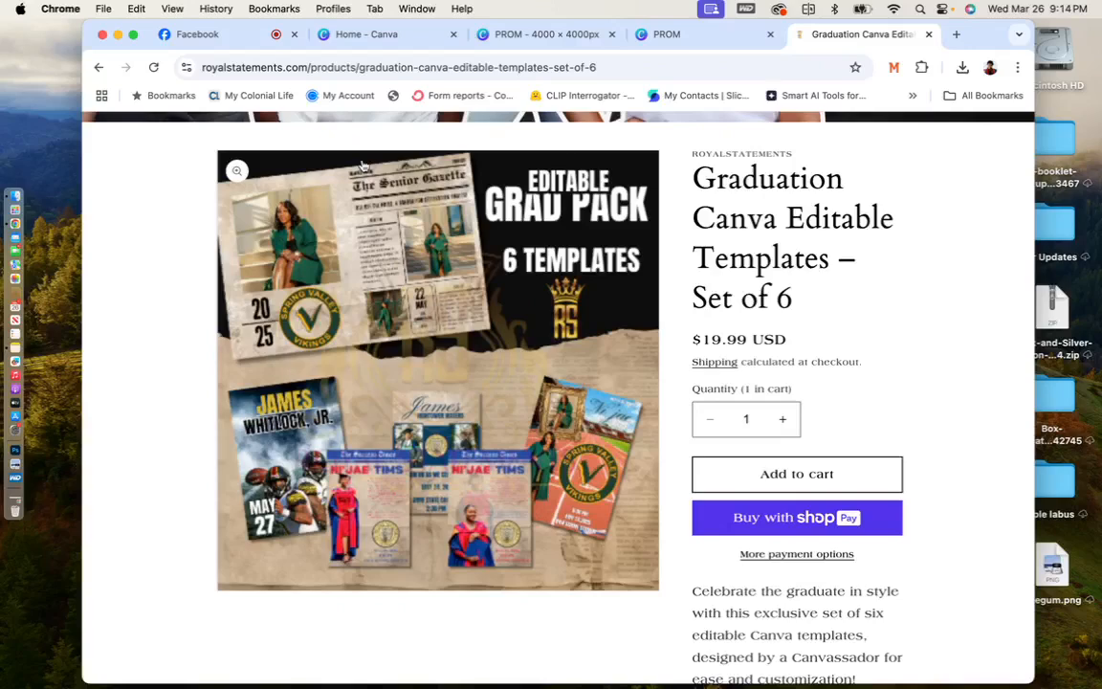
Switch back to the PROM design in Canva, collapse the lens flare search results and review the whole flyer on page 3.
click(510, 42)
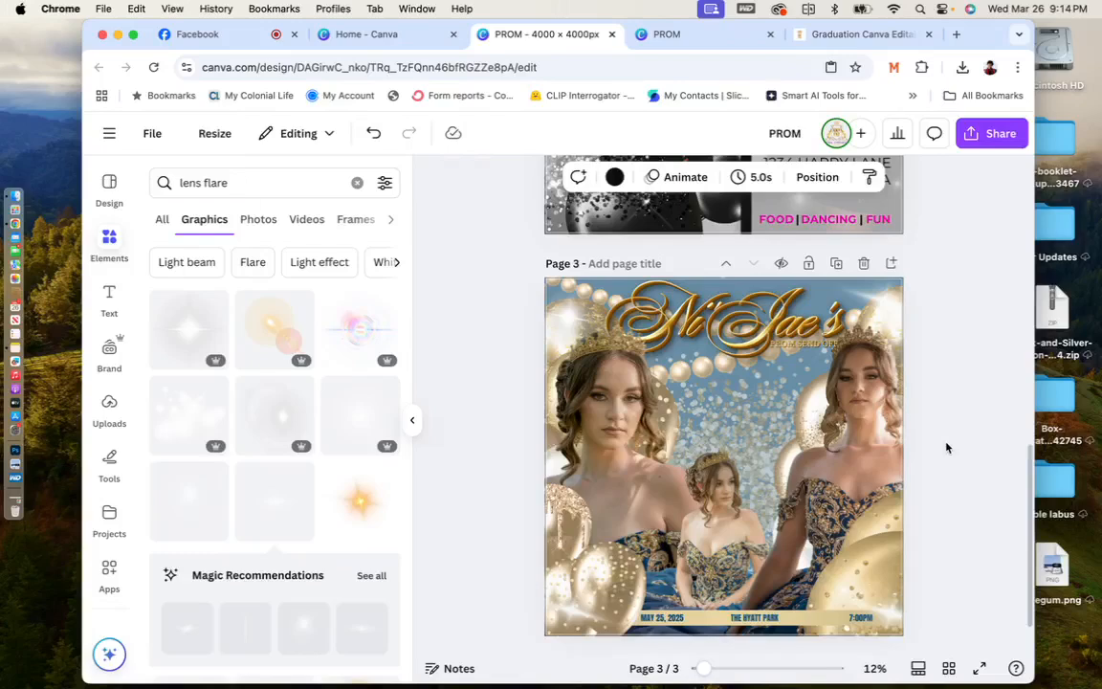
scroll(946, 448, down, 2)
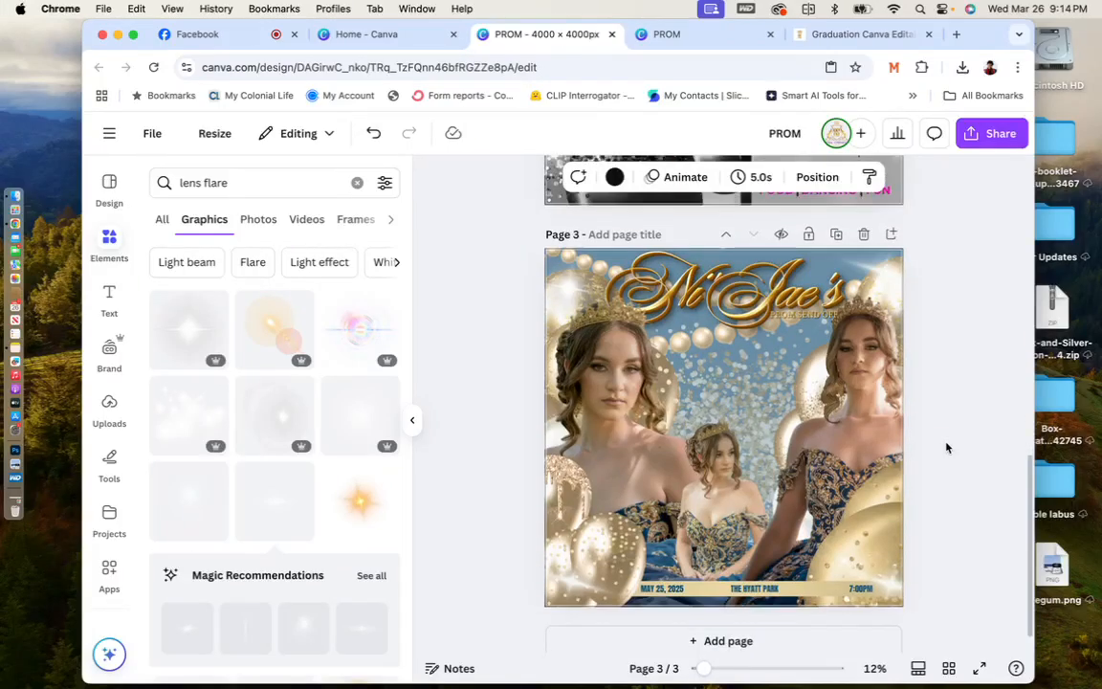
drag(708, 670, 716, 667)
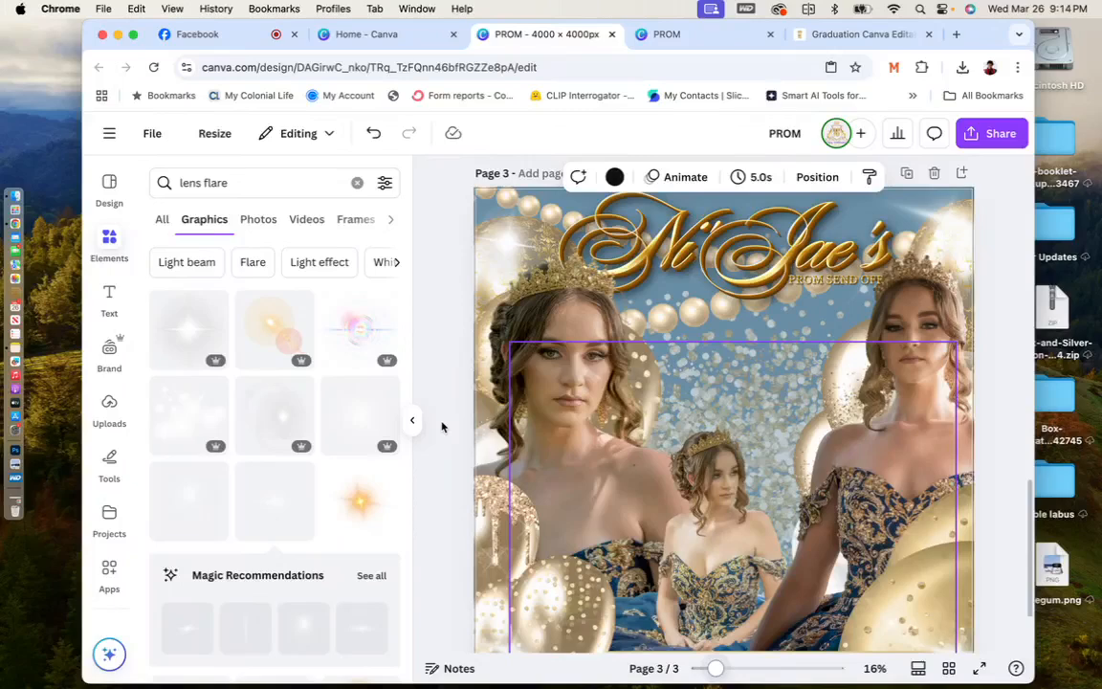
click(413, 421)
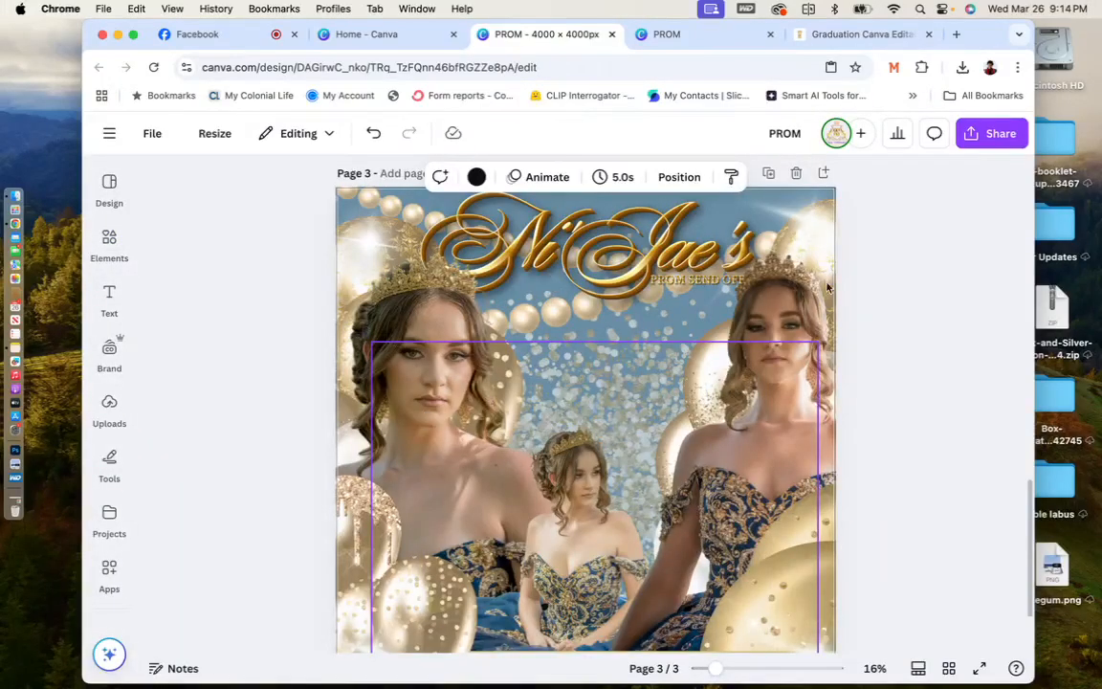
scroll(927, 315, down, 1)
scroll(927, 316, down, 2)
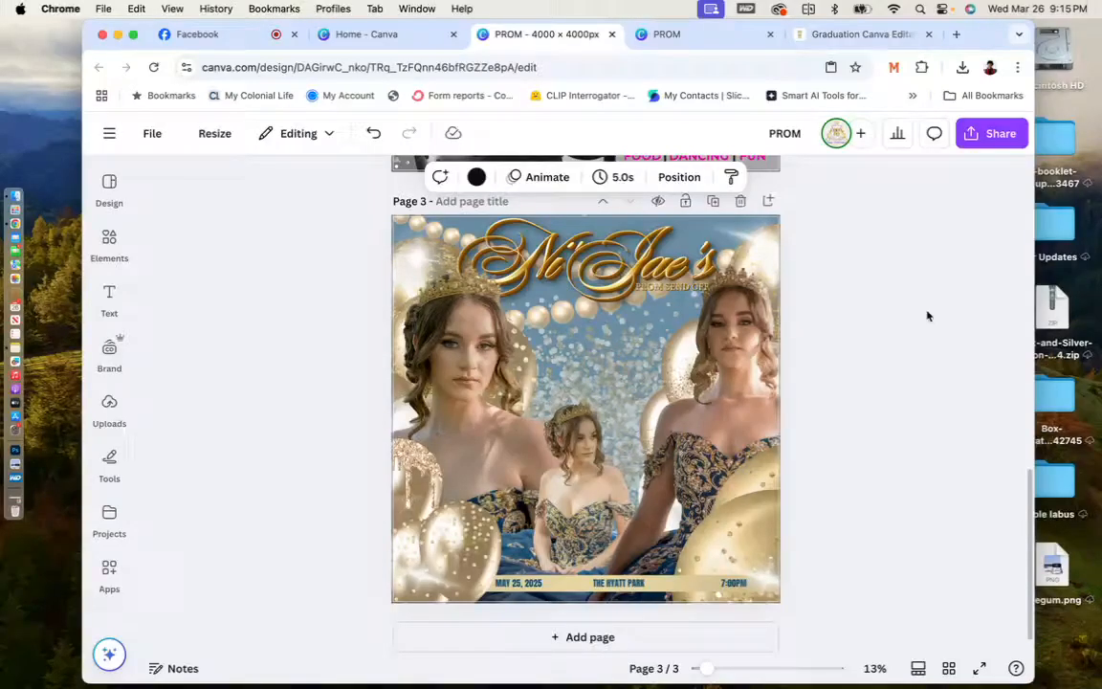
Switch to Etsy, search for "prom send off" and browse the flyer and invitation listings.
click(820, 35)
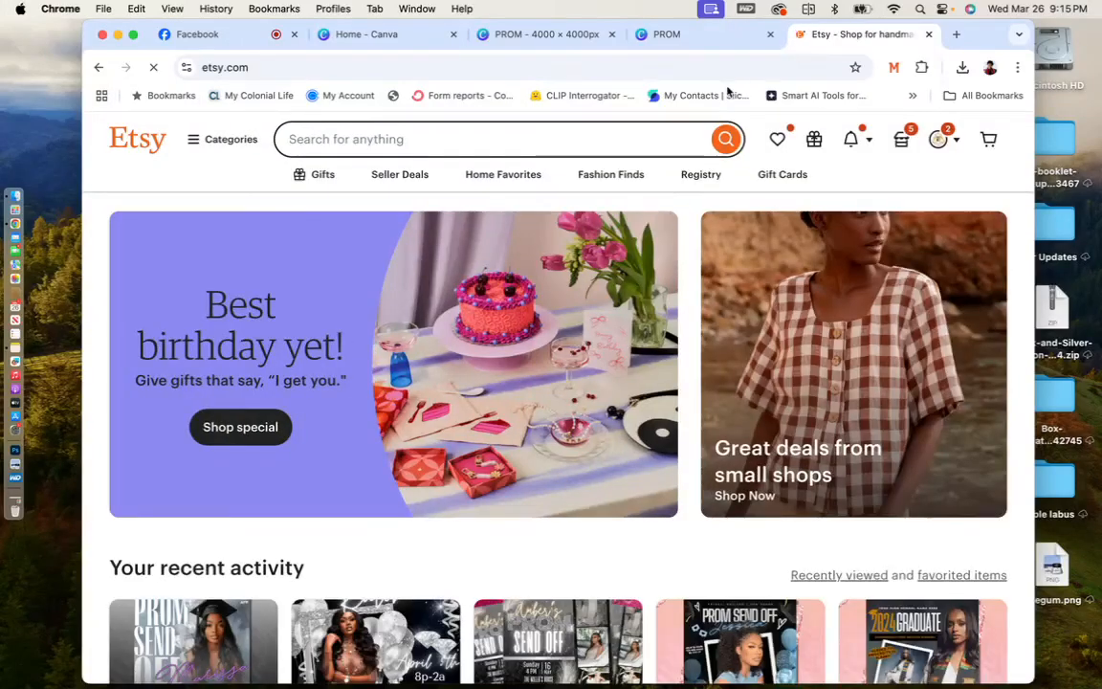
click(497, 139)
text(prom s)
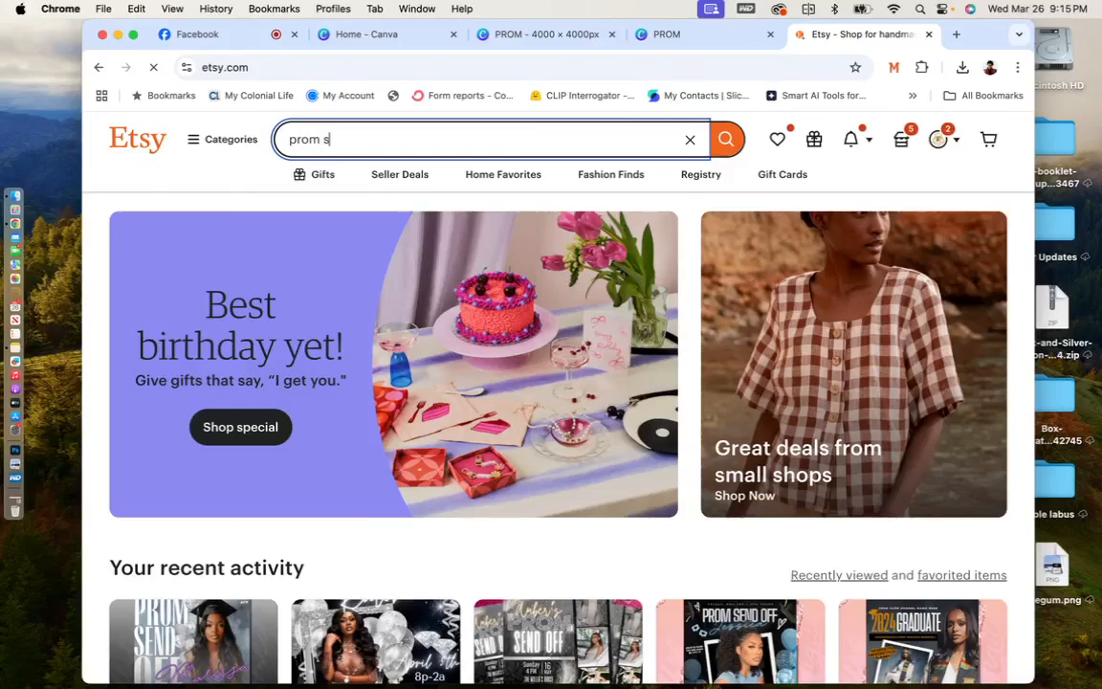
text(end of)
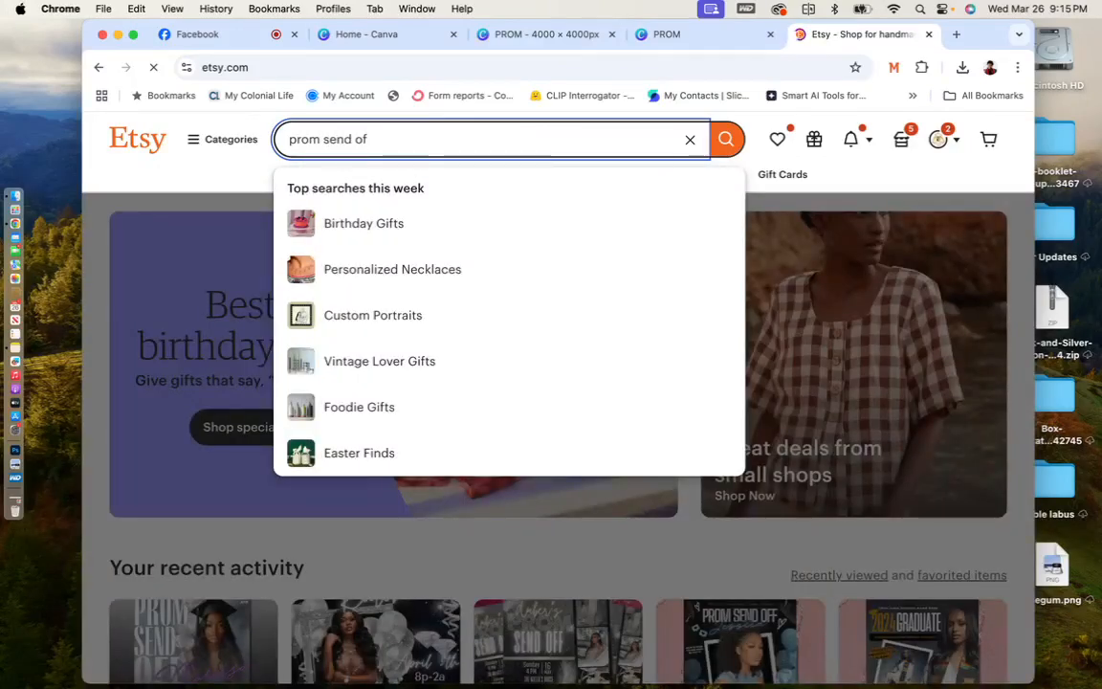
text(f)
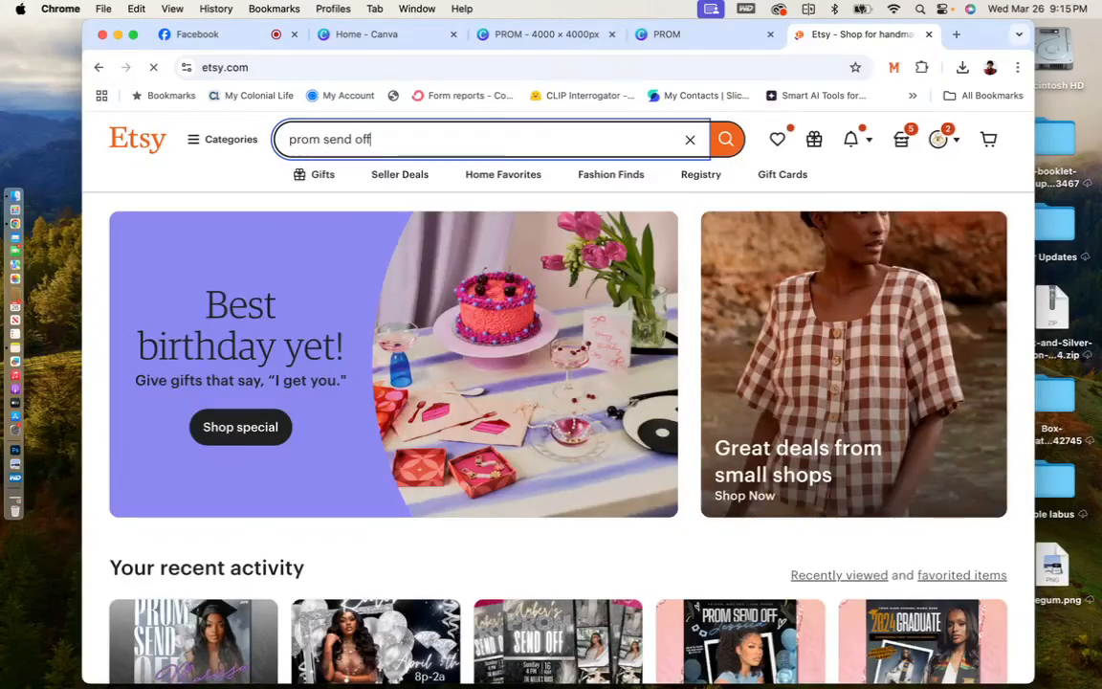
key(Return)
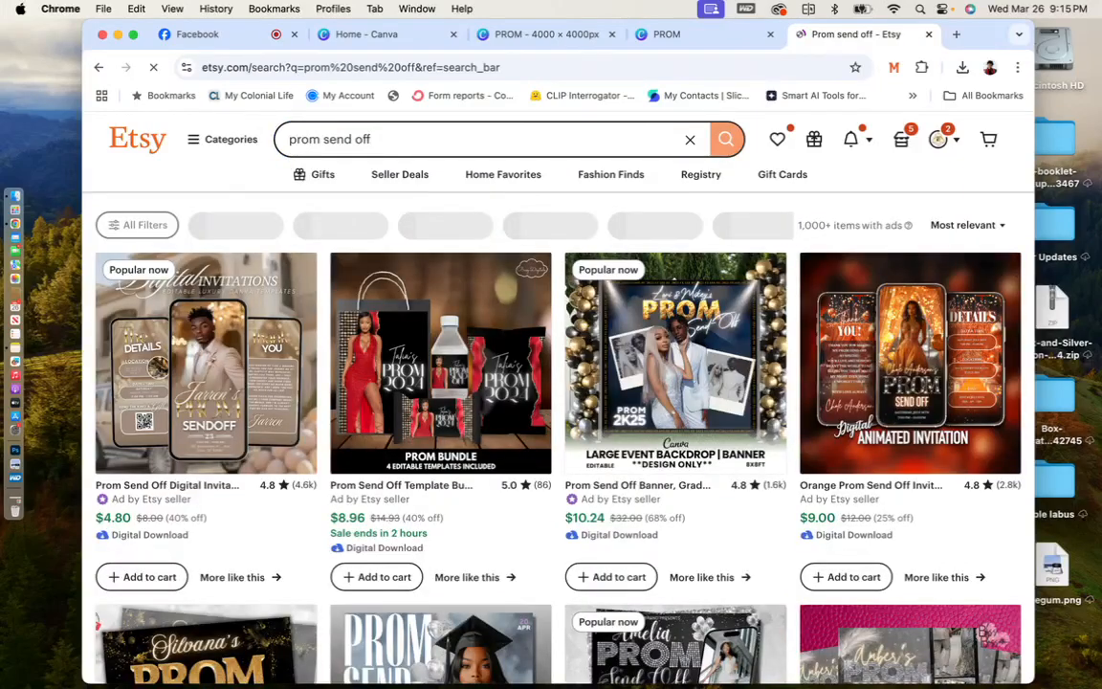
scroll(676, 191, down, 5)
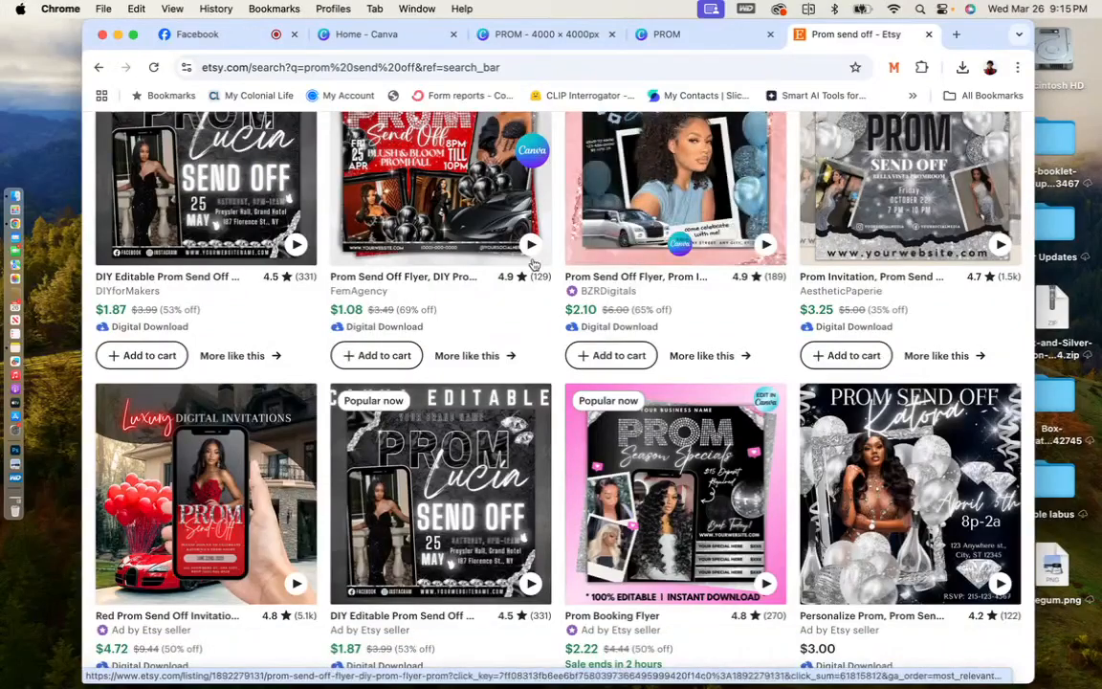
Look further through the Etsy "prom send off" results, comparing the flyer, invitation and bundle designs and their prices.
scroll(533, 265, down, 2)
scroll(533, 265, down, 5)
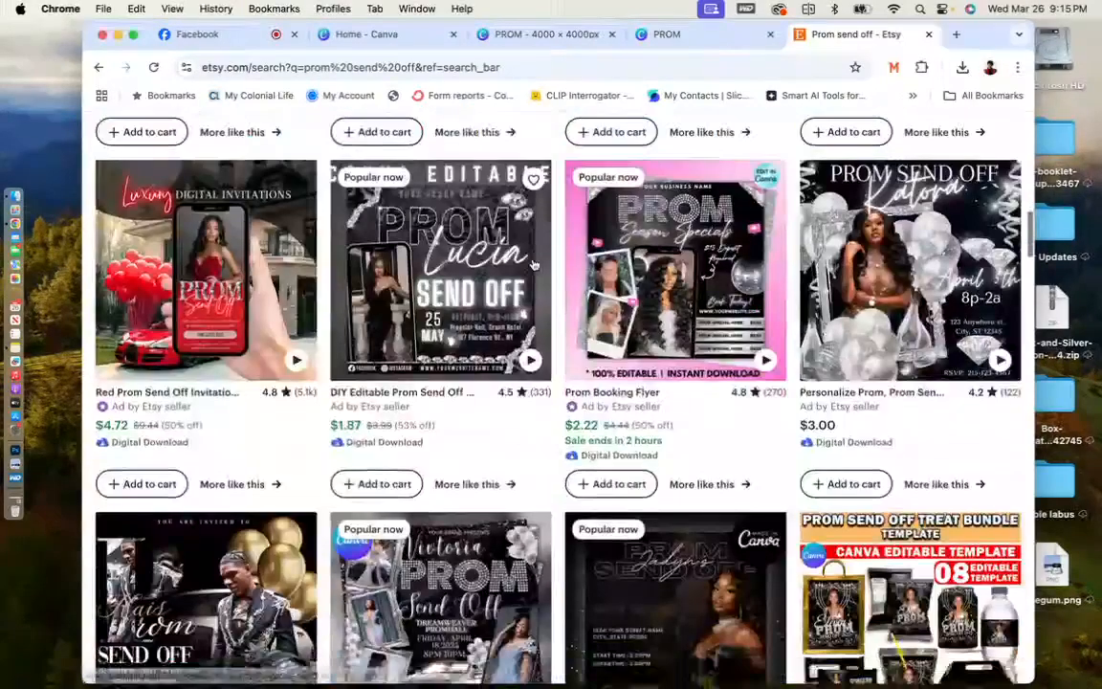
scroll(532, 265, down, 3)
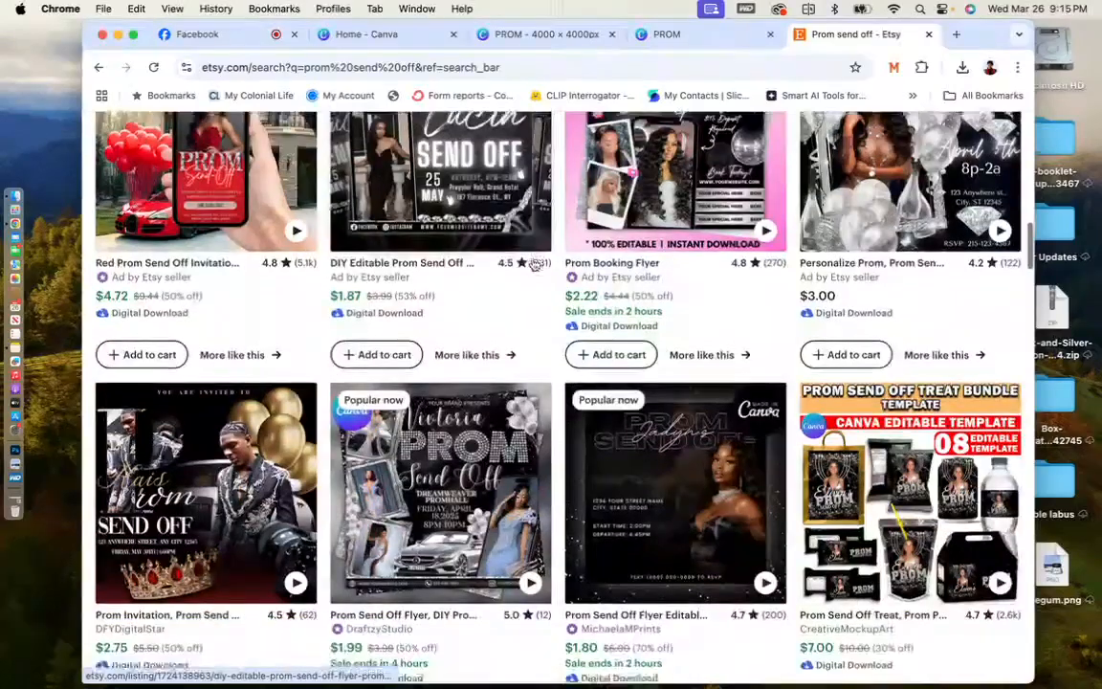
scroll(533, 265, down, 2)
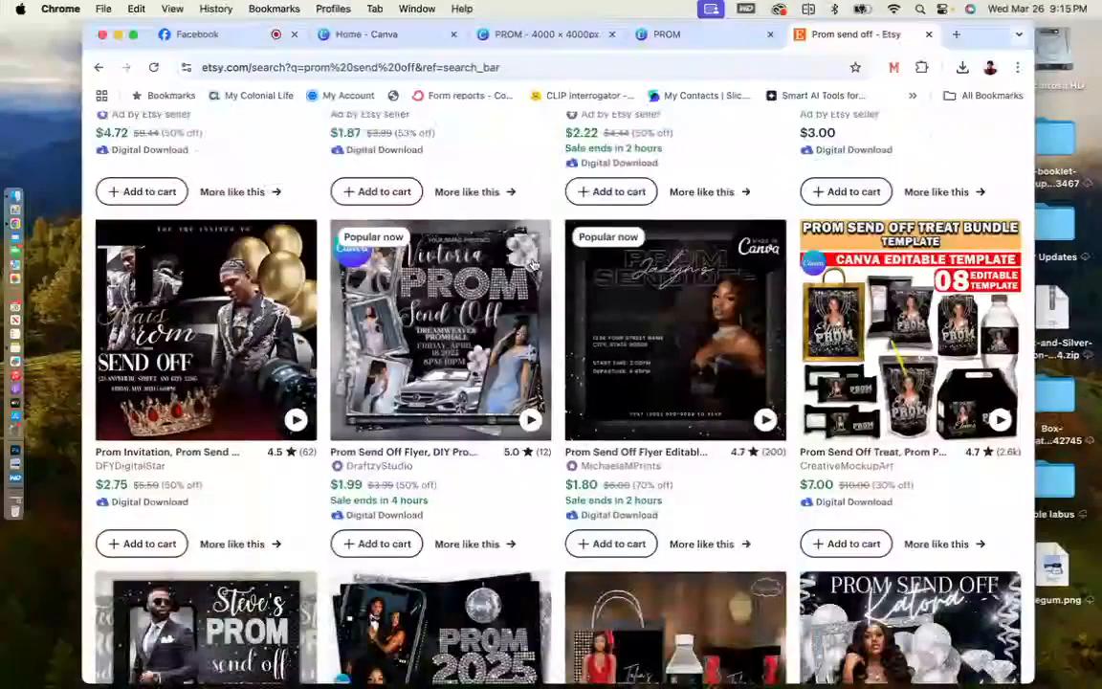
scroll(533, 265, down, 4)
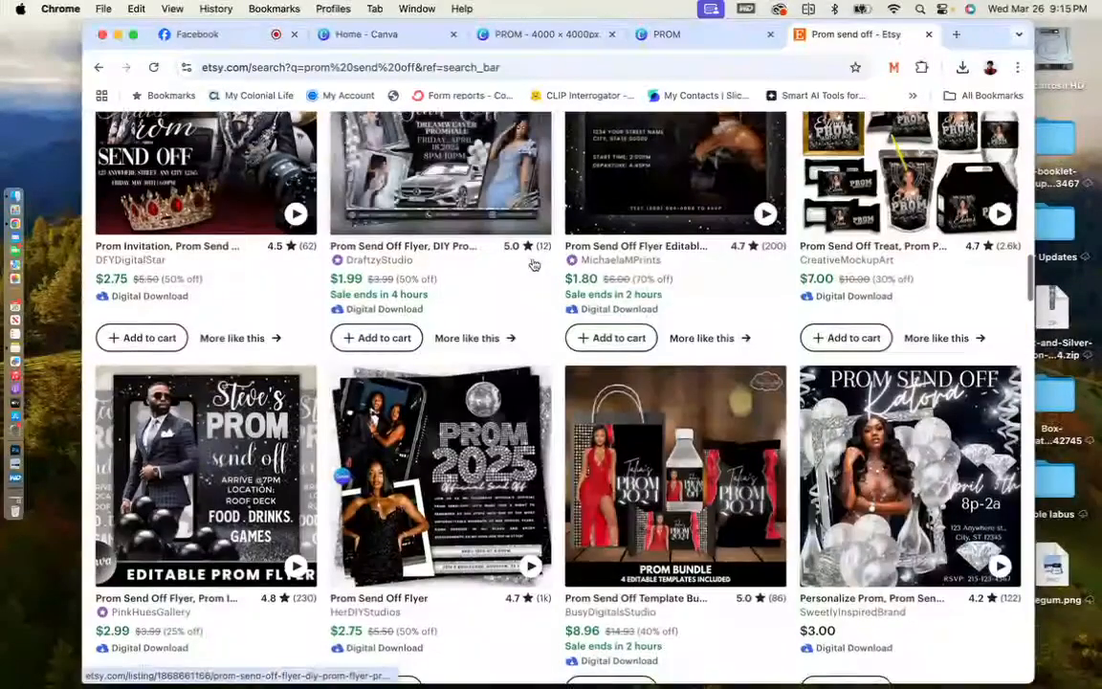
scroll(533, 265, down, 4)
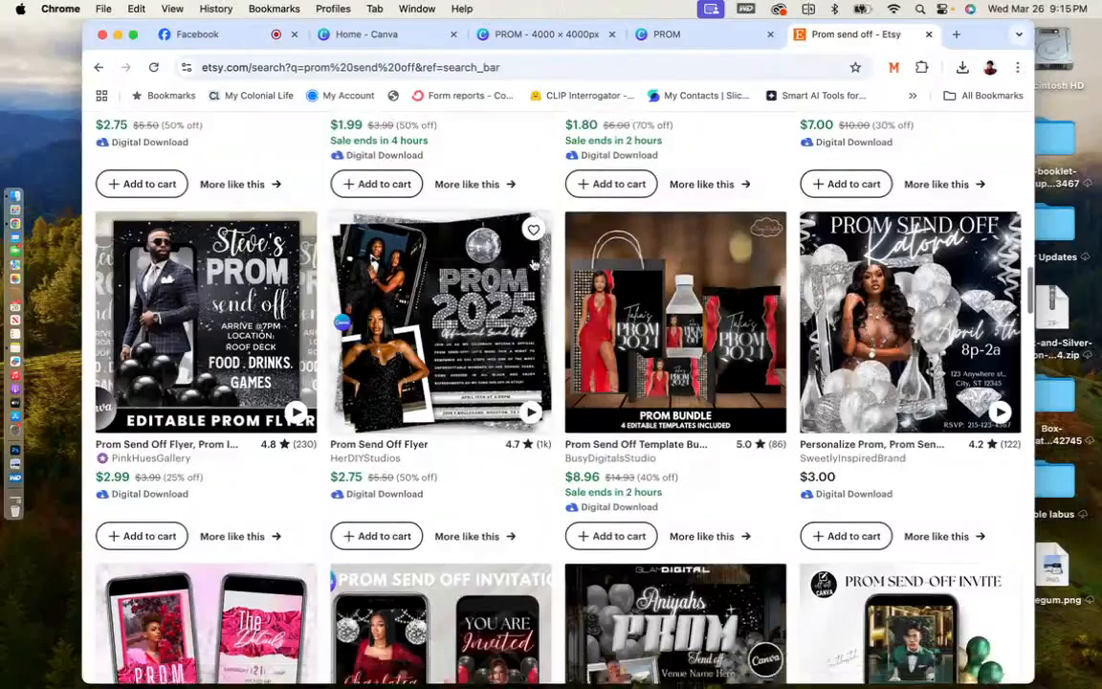
scroll(533, 265, down, 3)
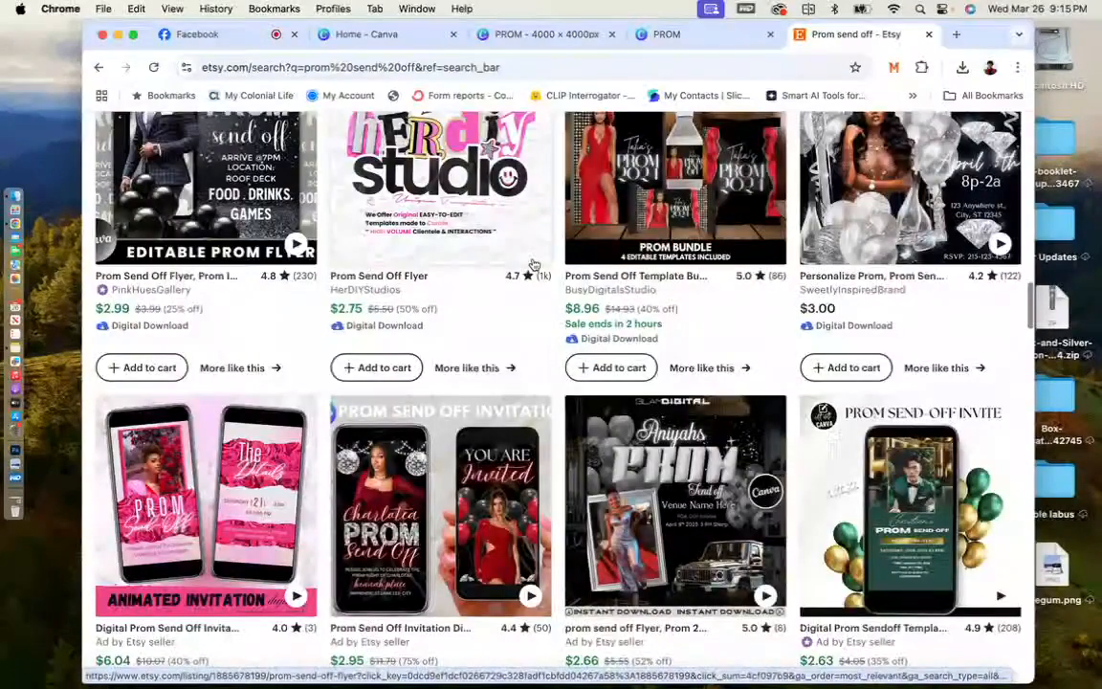
Go to royalstatements.com and open the shop's Ebooks collection.
click(765, 68)
text(r)
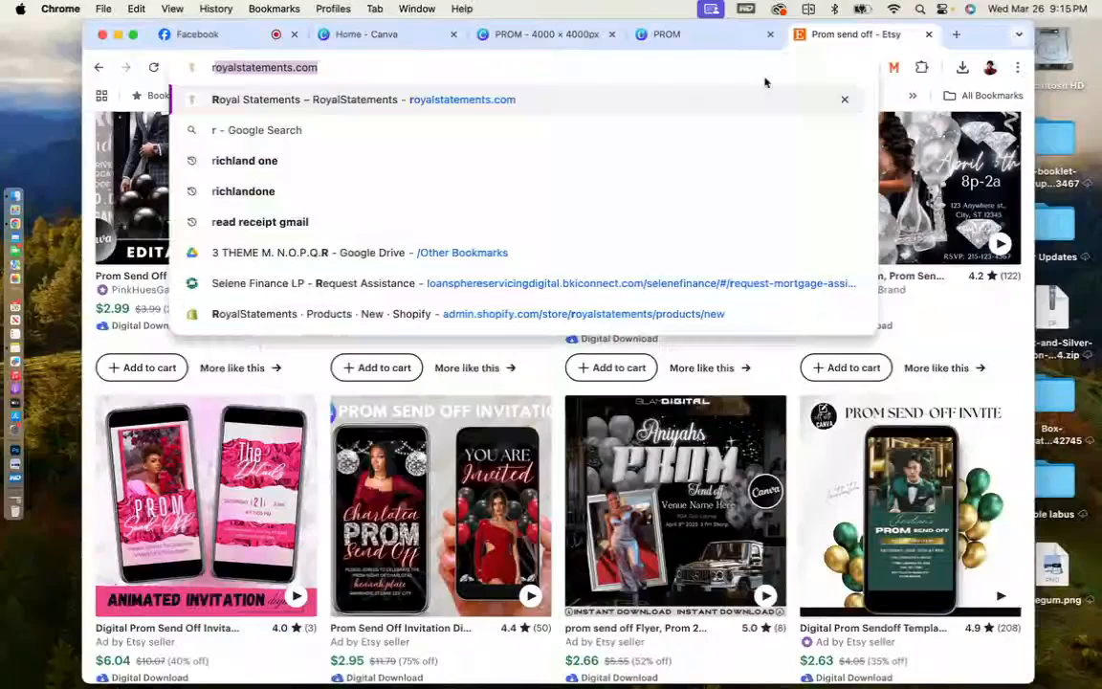
key(Return)
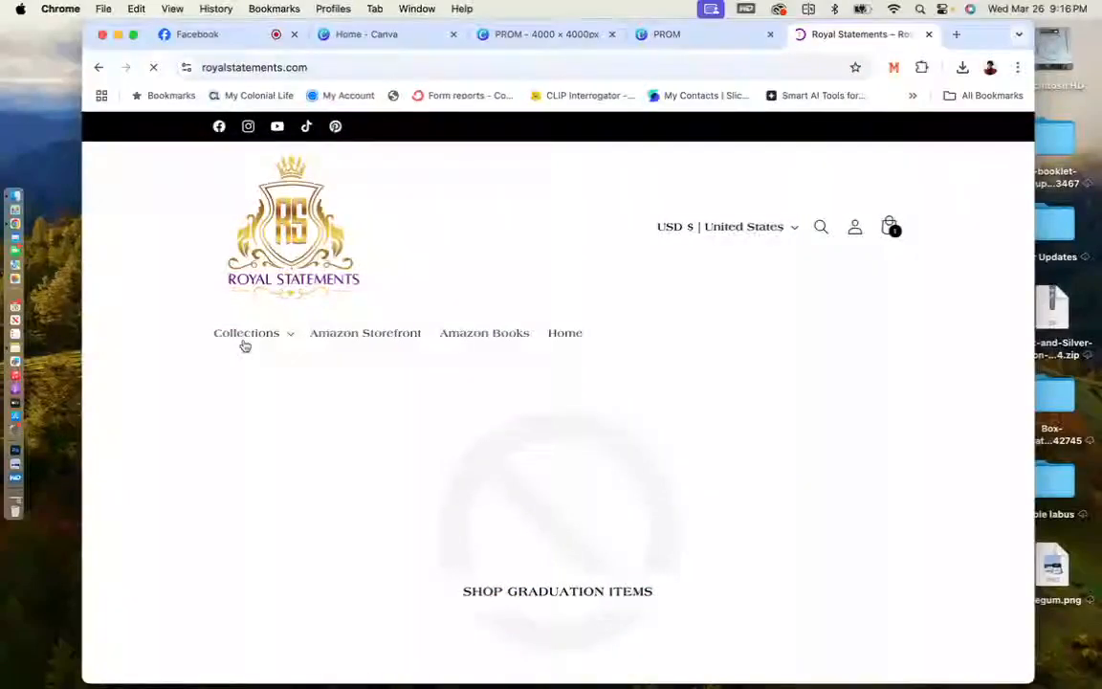
click(245, 342)
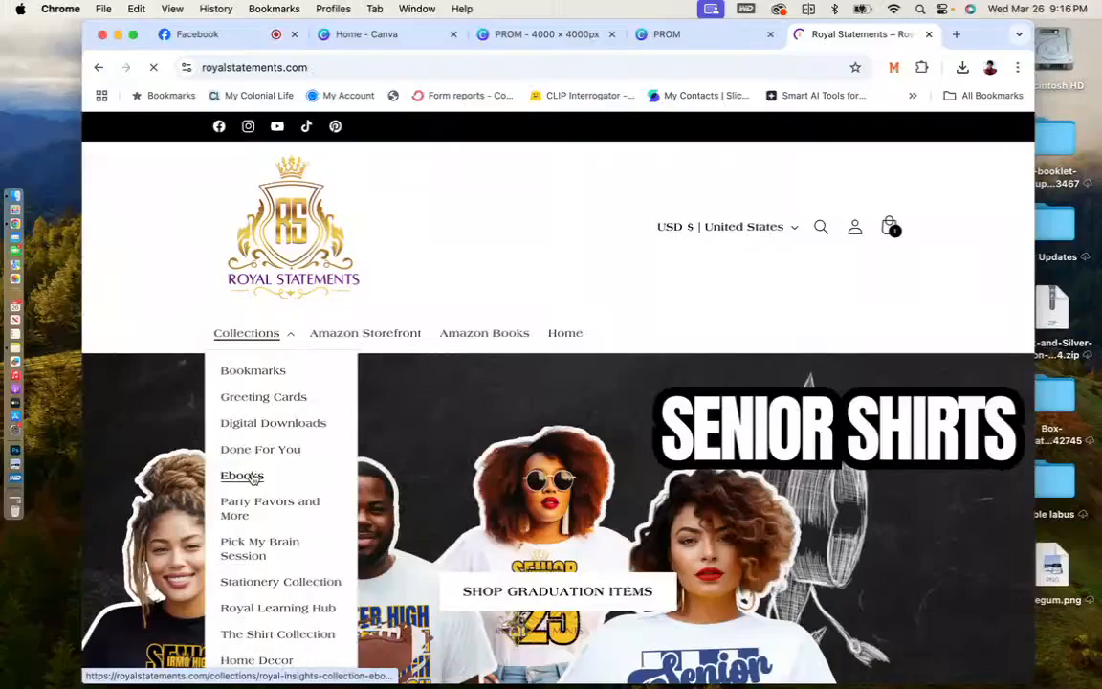
click(242, 475)
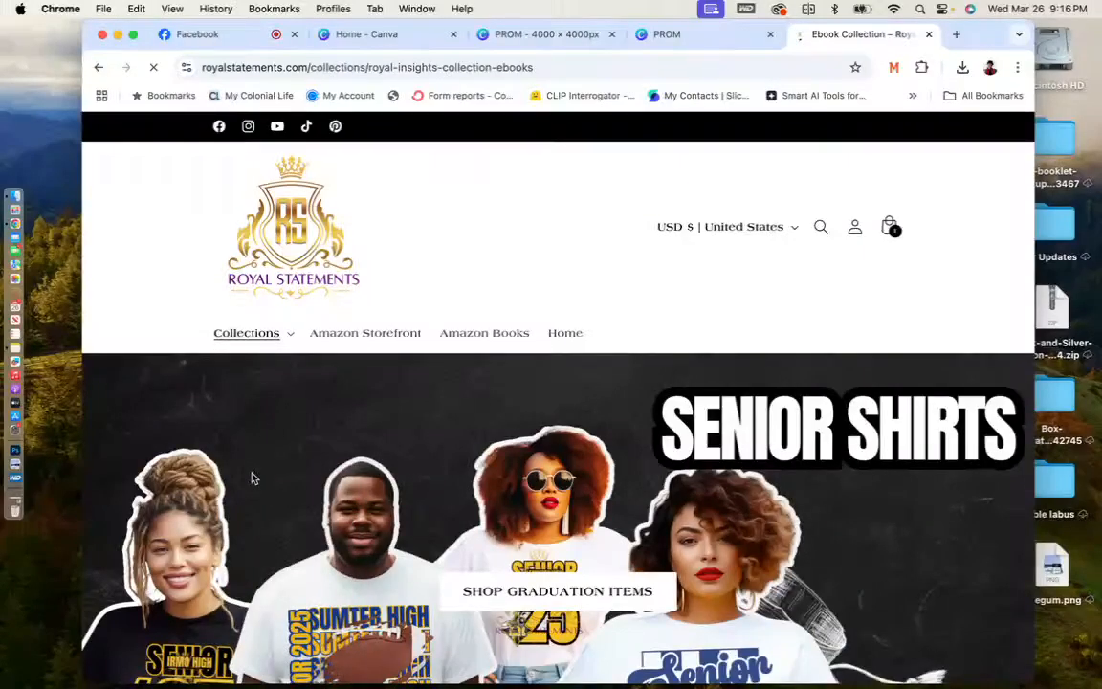
Open the Social Media Glow-Up Ebook product and read its price and description.
scroll(251, 477, down, 10)
click(599, 400)
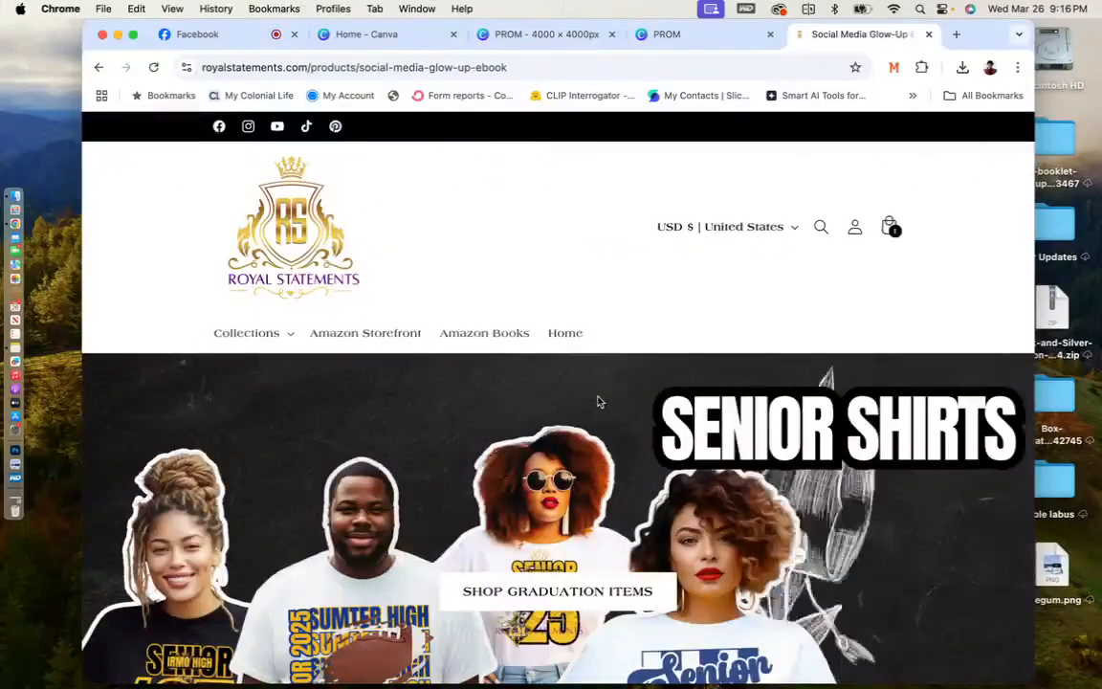
scroll(599, 400, down, 8)
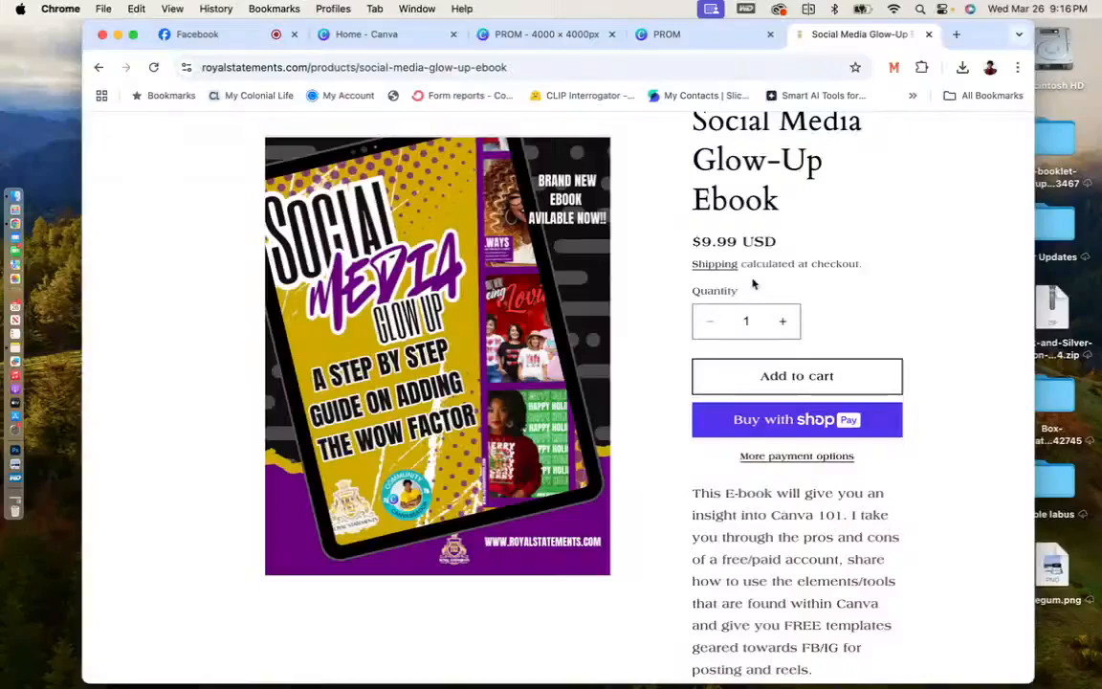
scroll(753, 283, down, 5)
scroll(752, 278, down, 1)
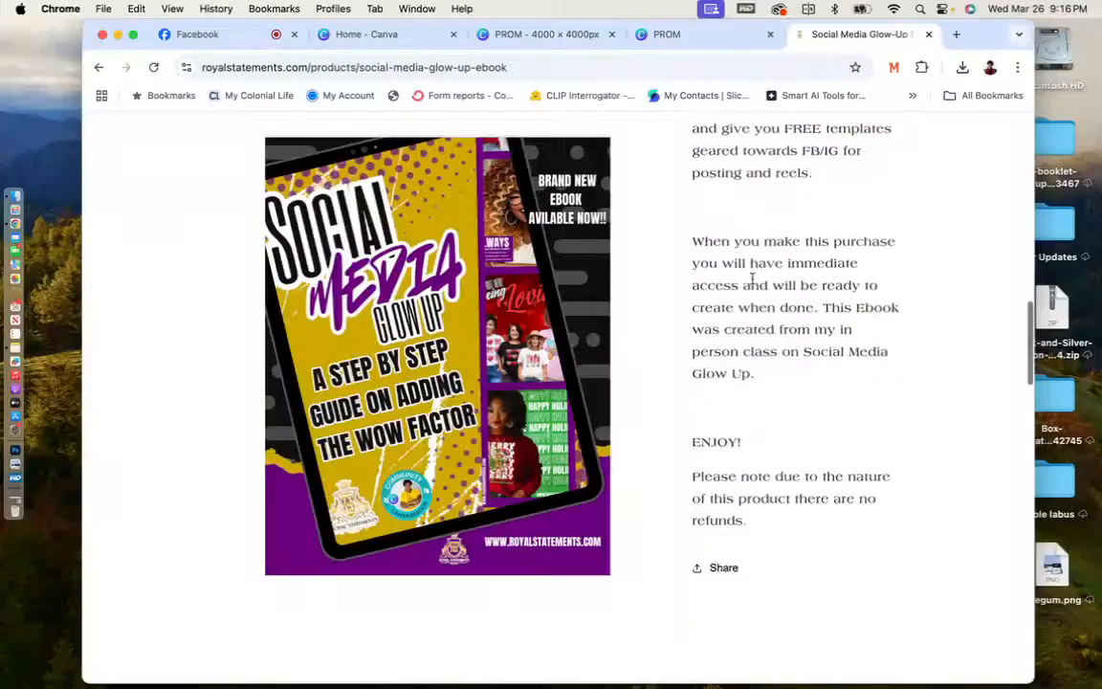
Look over the recommended products and other items listed below the Social Media Glow-Up Ebook description.
scroll(753, 278, down, 8)
scroll(753, 282, down, 1)
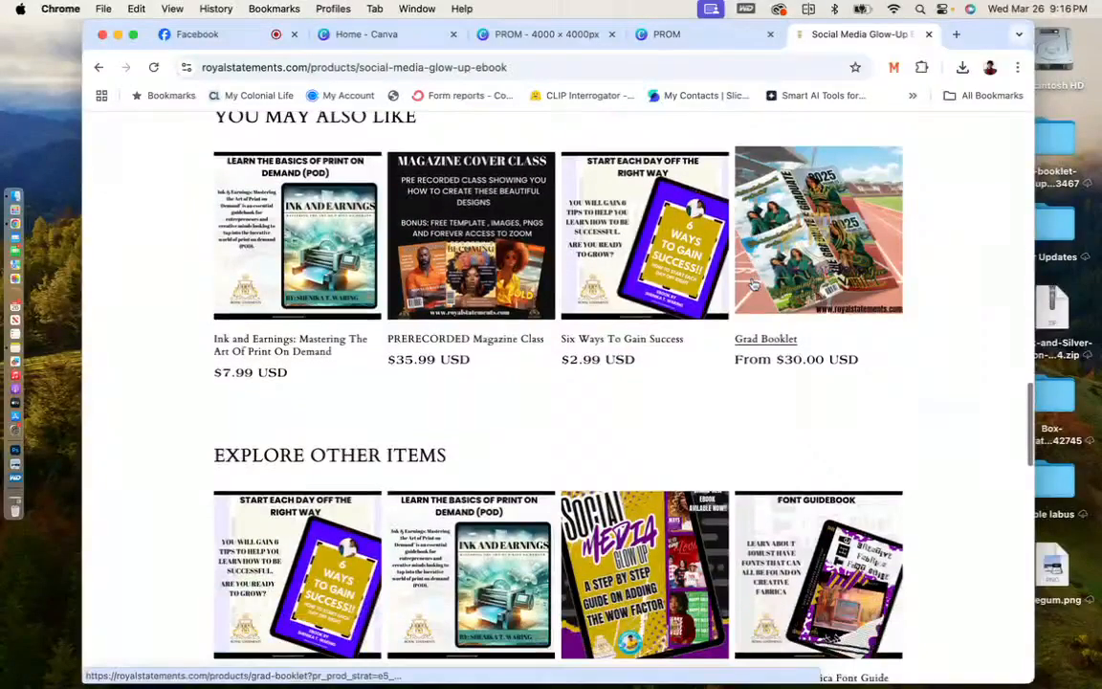
scroll(753, 284, down, 1)
scroll(753, 284, down, 2)
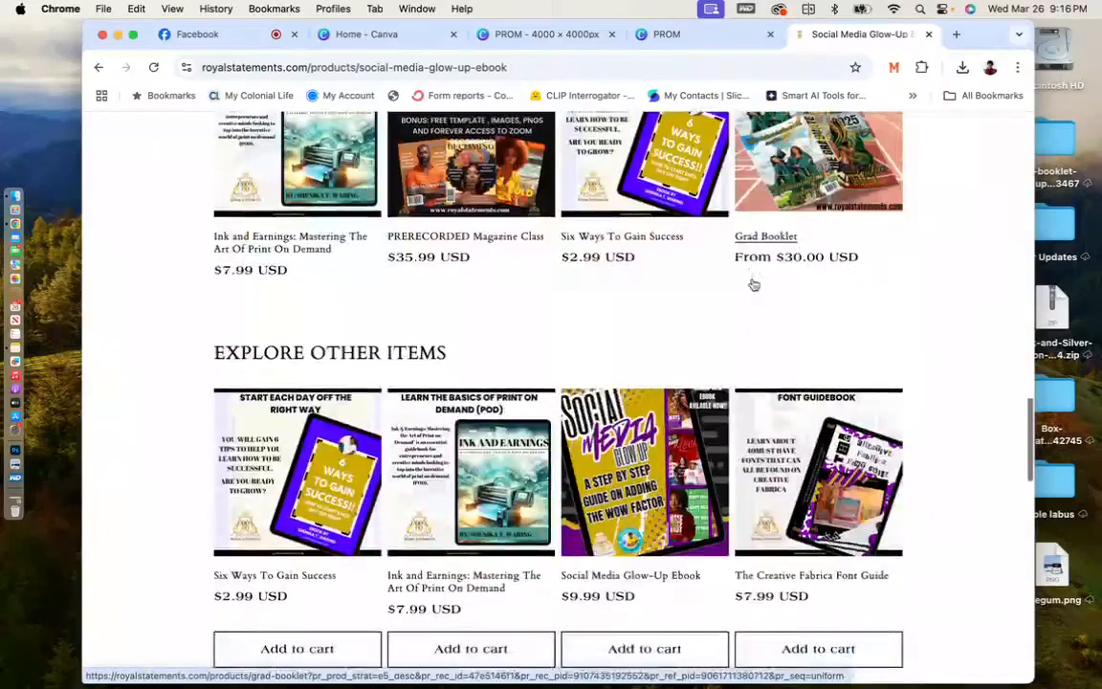